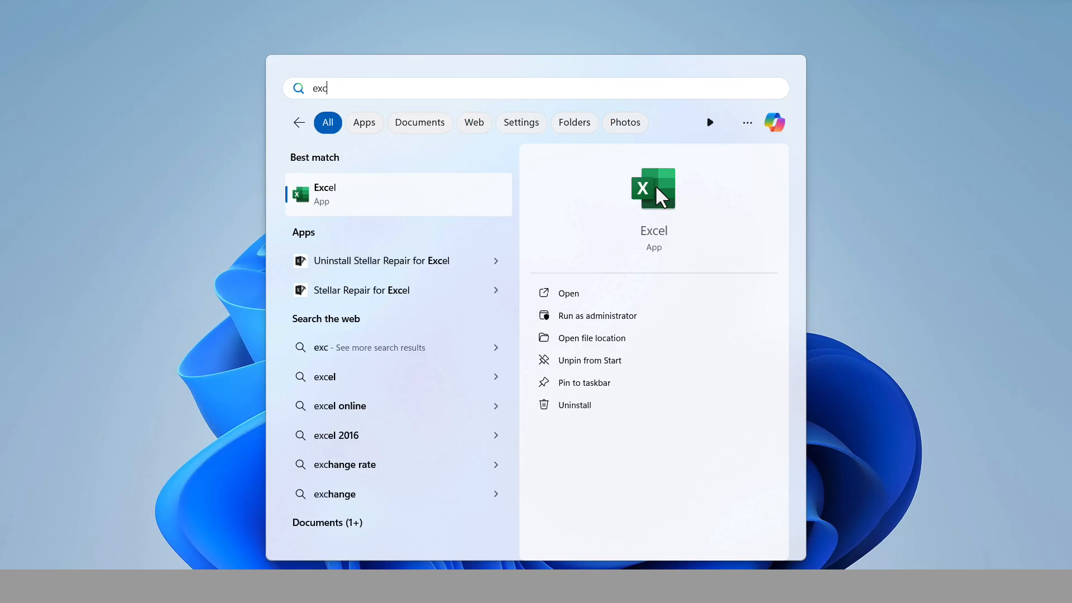
Launch Excel and create a blank workbook.
left_click(655, 186)
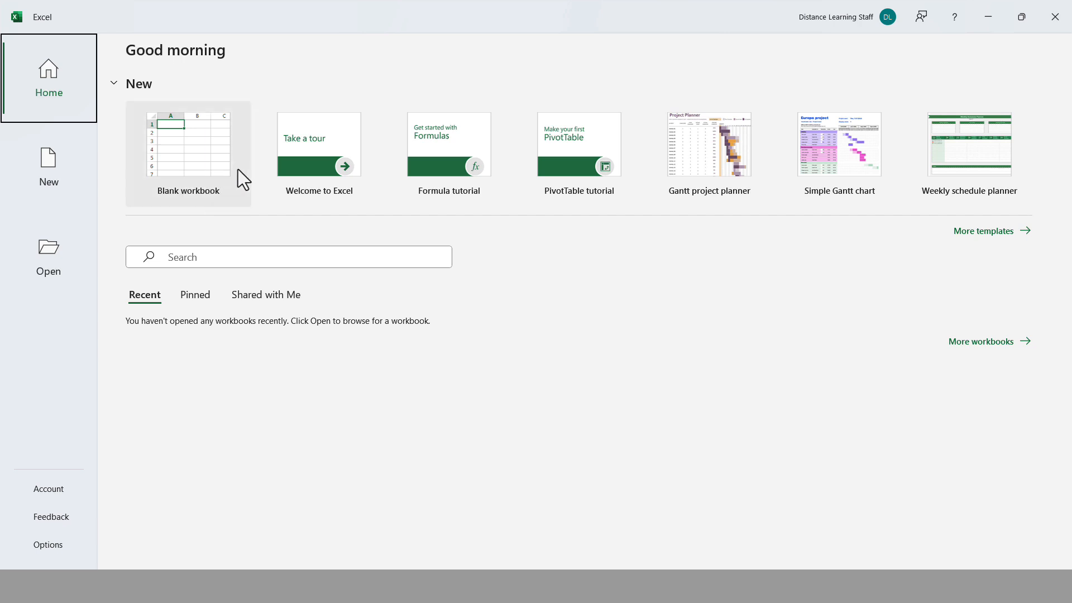
left_click(179, 158)
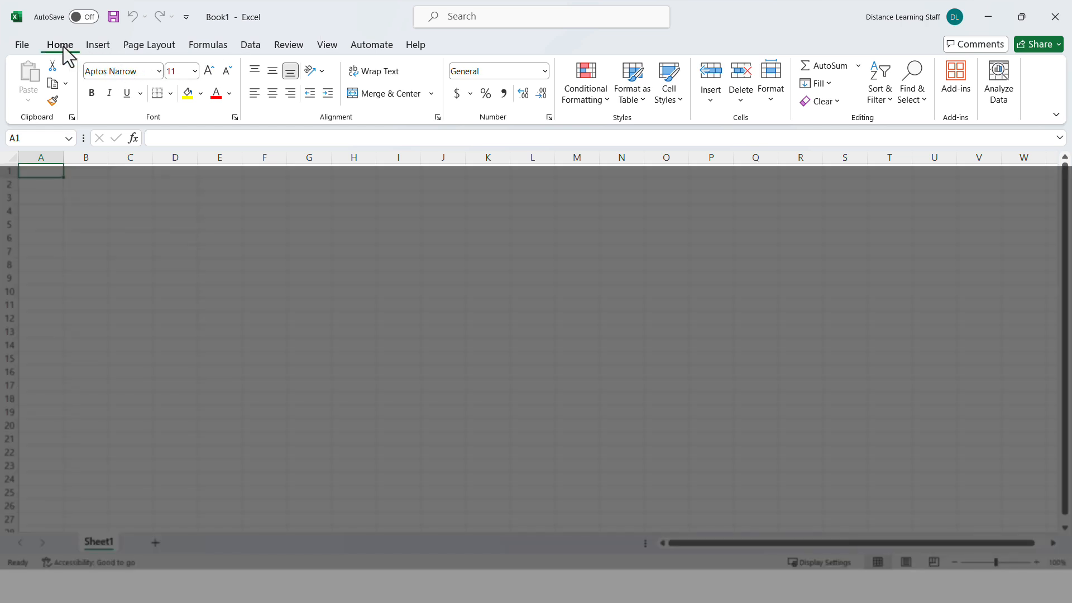
left_click(94, 49)
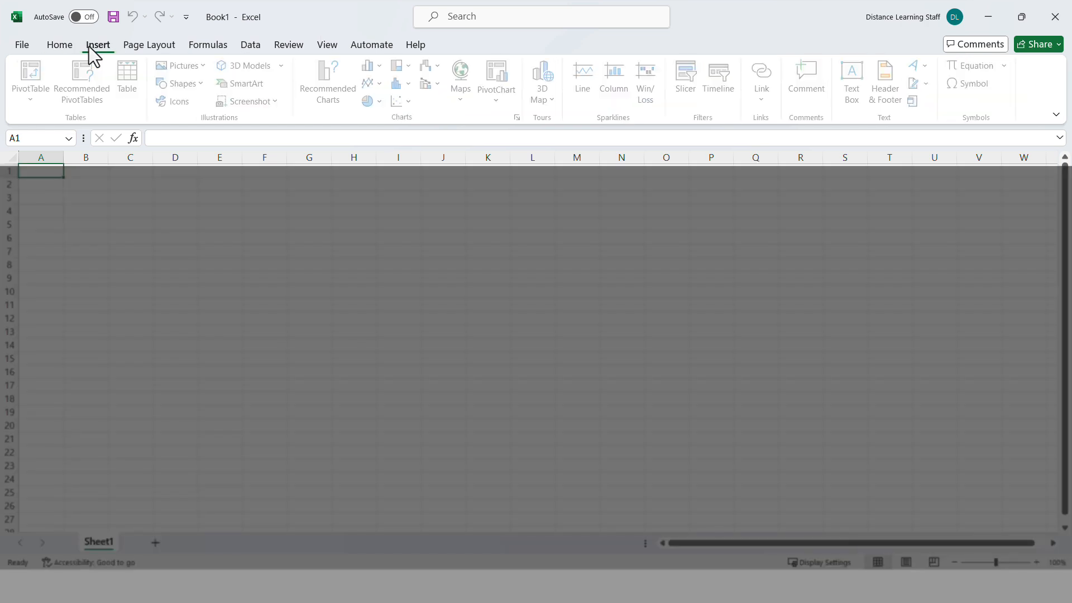
left_click(54, 48)
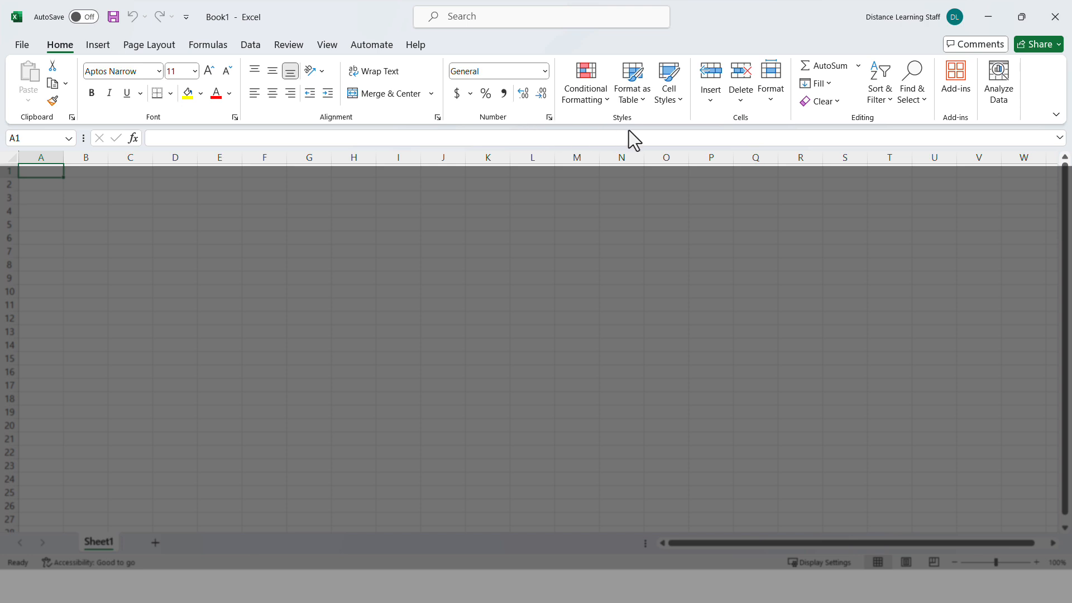
left_click(102, 48)
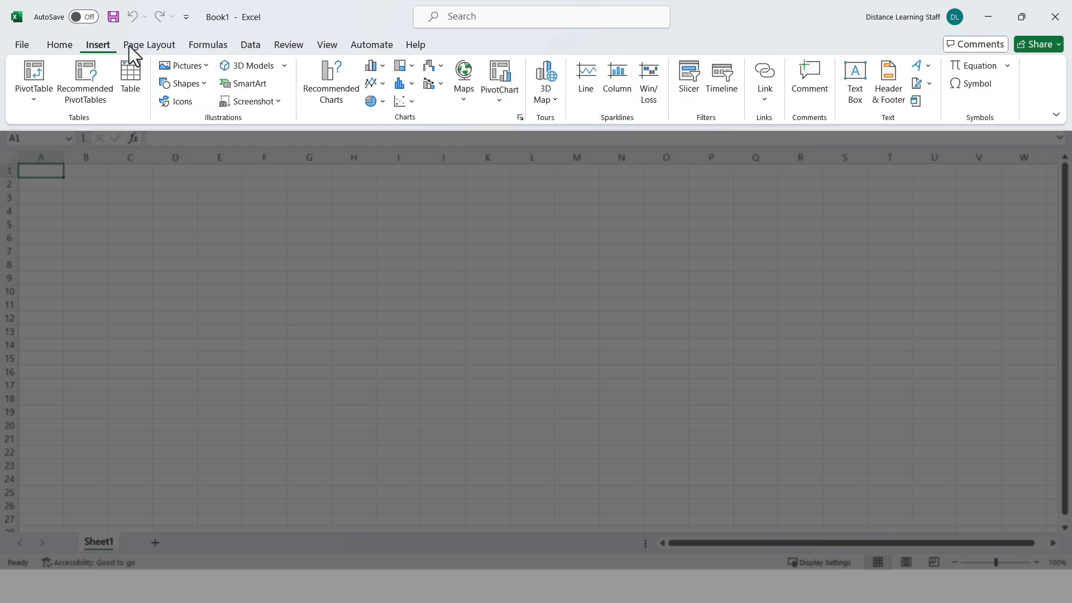
left_click(204, 46)
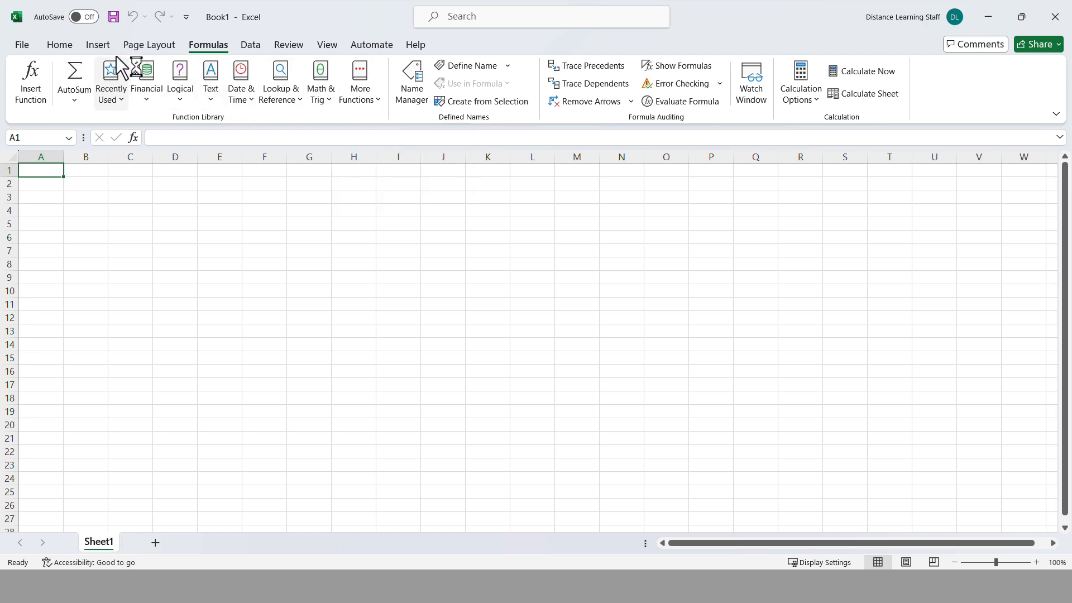
left_click(60, 44)
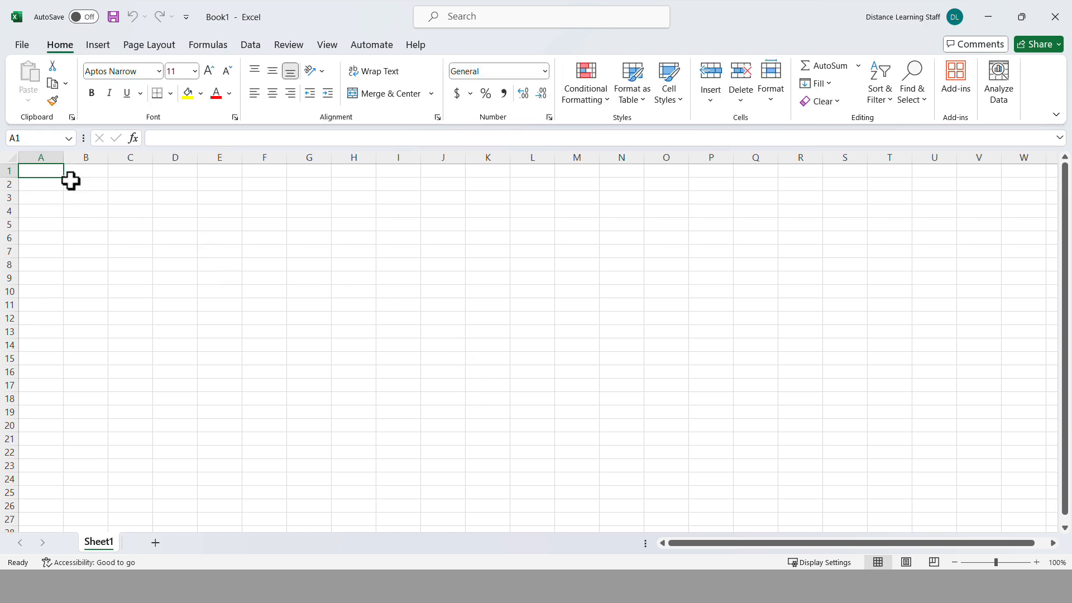
left_click(99, 278)
left_click(96, 226)
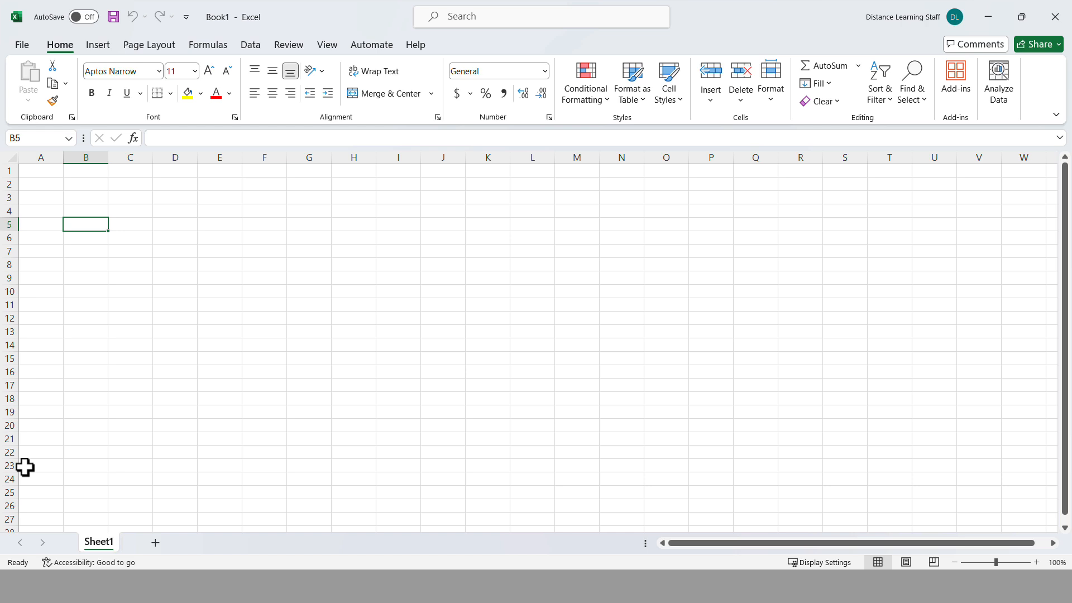
left_click(86, 386)
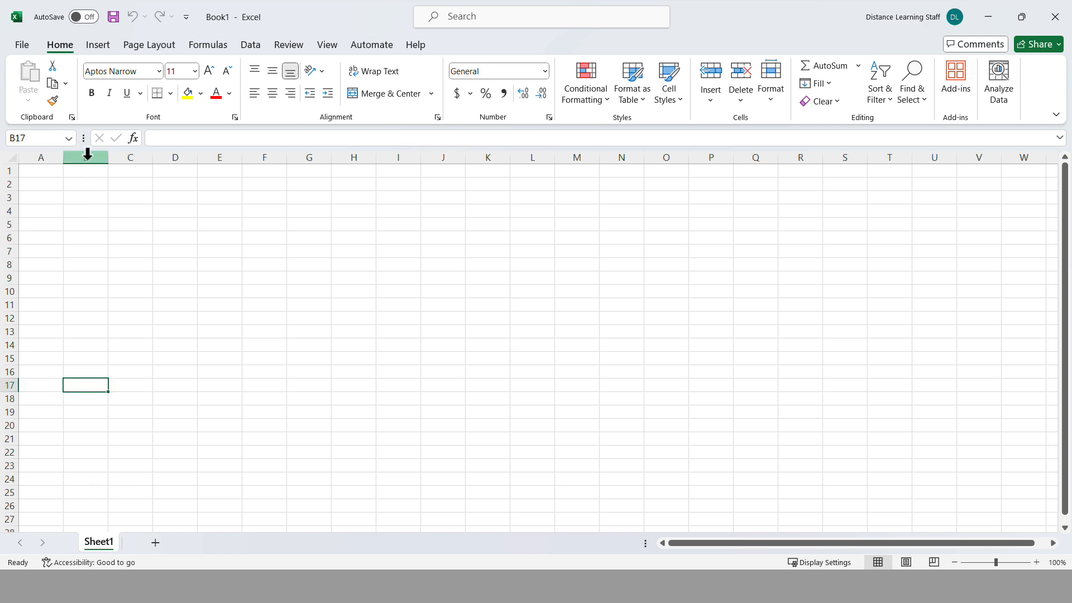
left_click(87, 239)
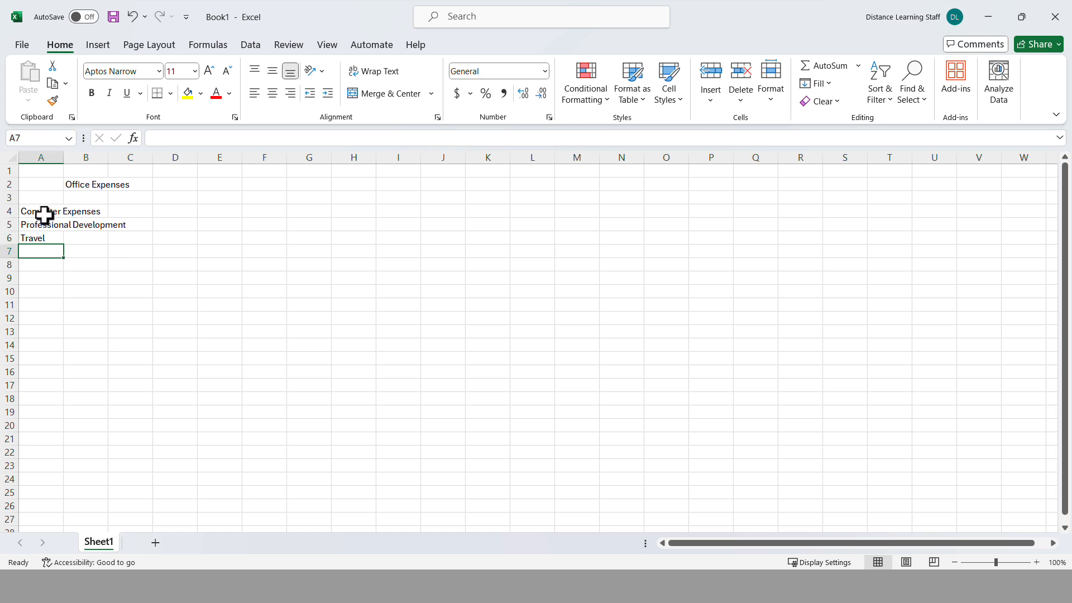
AutoFit the width of column A so the expense labels in A4:A6 fit inside their cells.
left_click(44, 216)
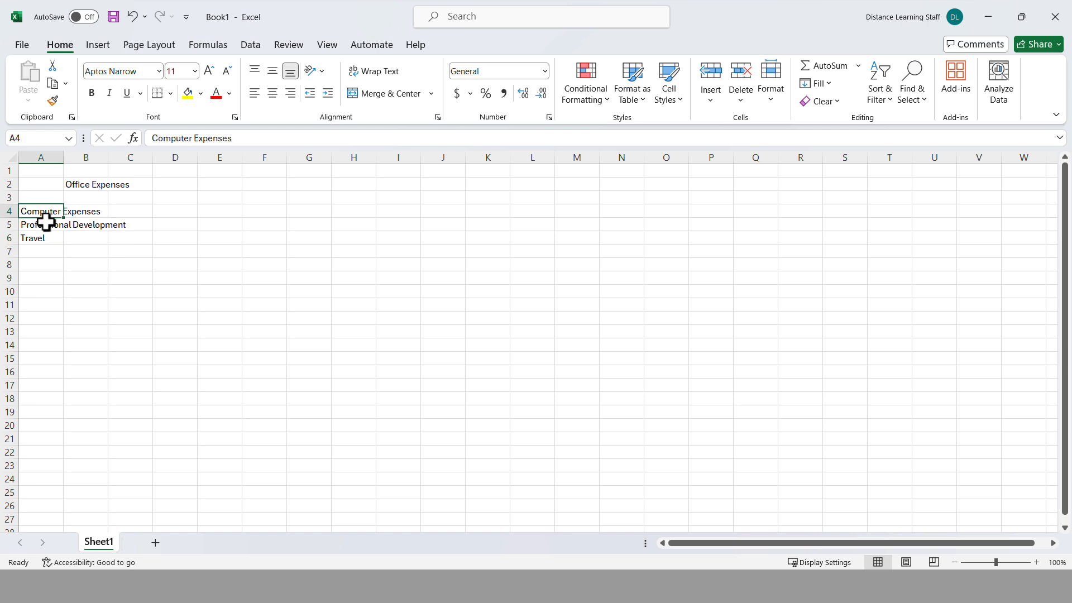
left_click(45, 224)
left_click(47, 240)
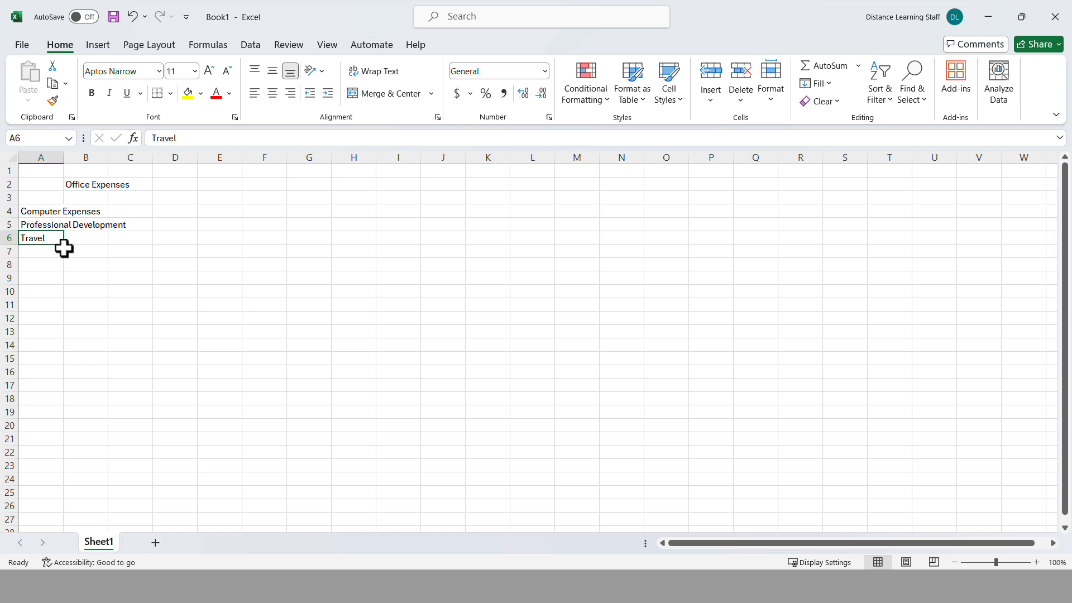
left_click(50, 213)
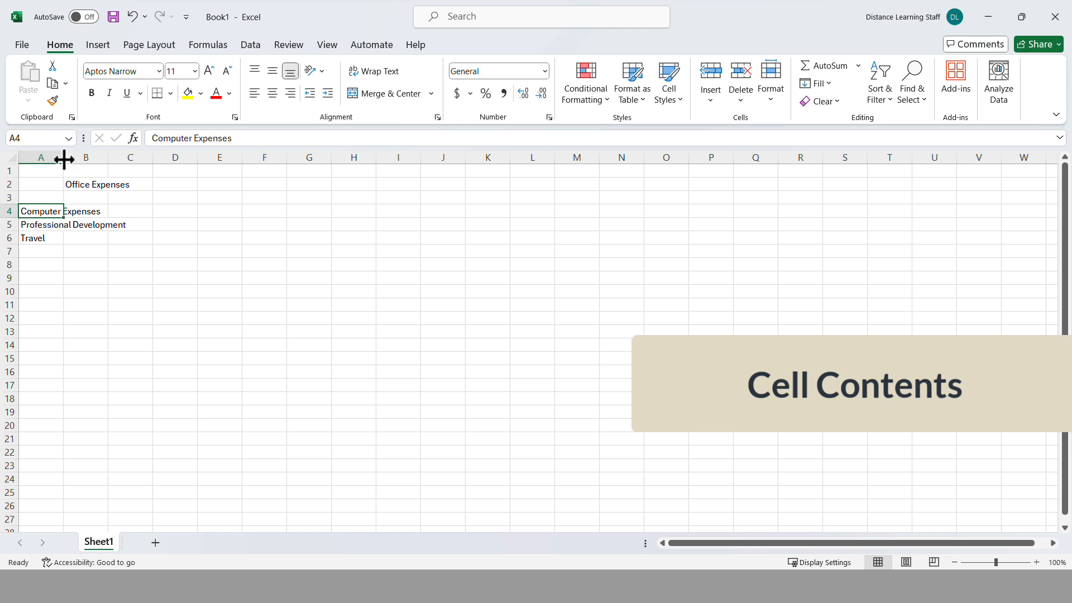
left_click_drag(64, 159, 129, 176)
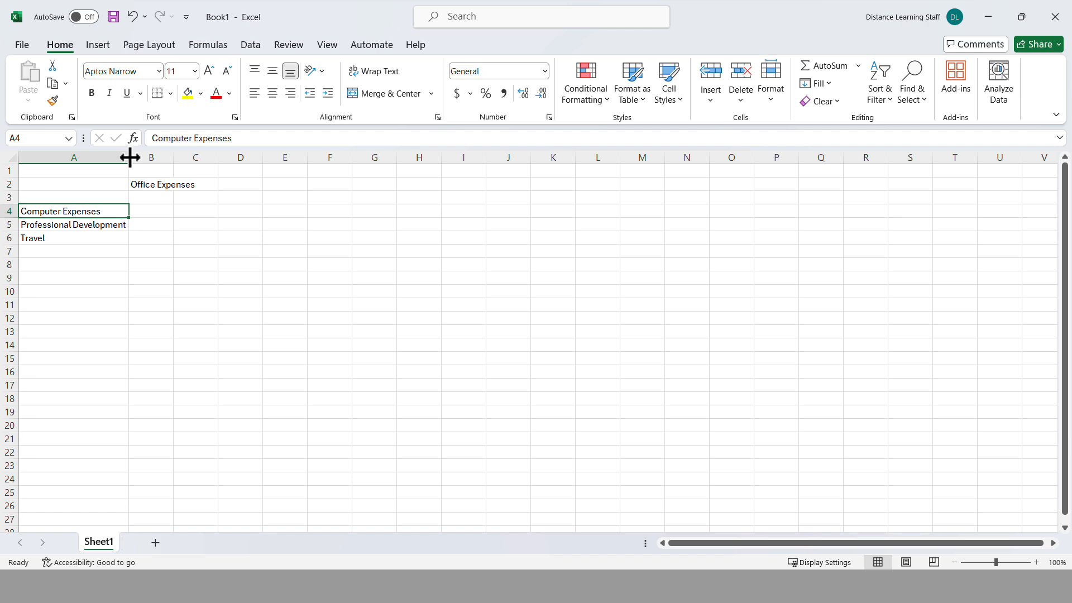
left_click_drag(130, 158, 79, 159)
double_click(78, 158)
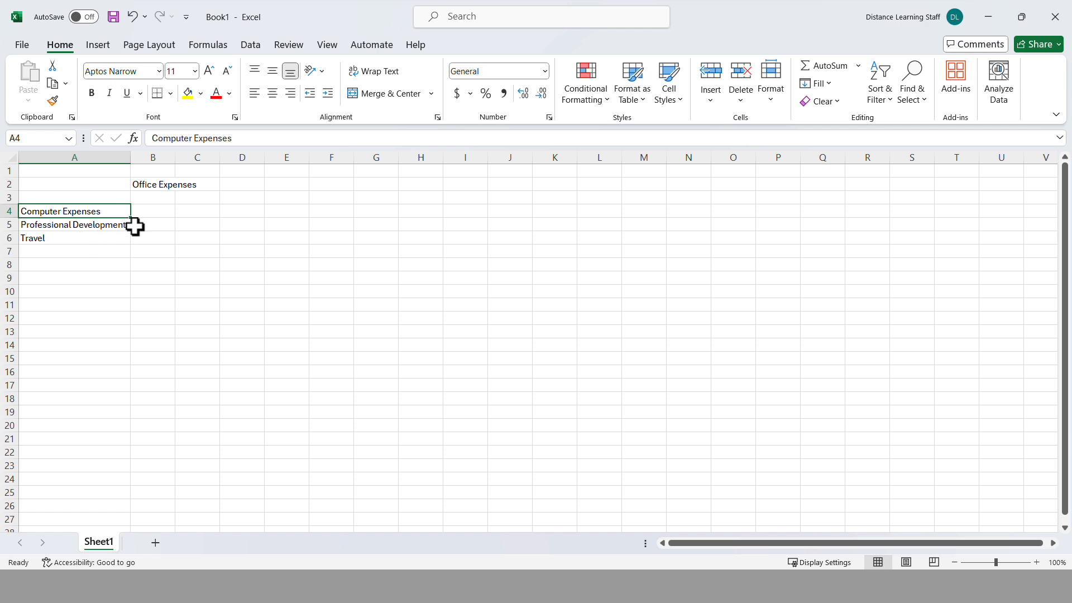
left_click(162, 214)
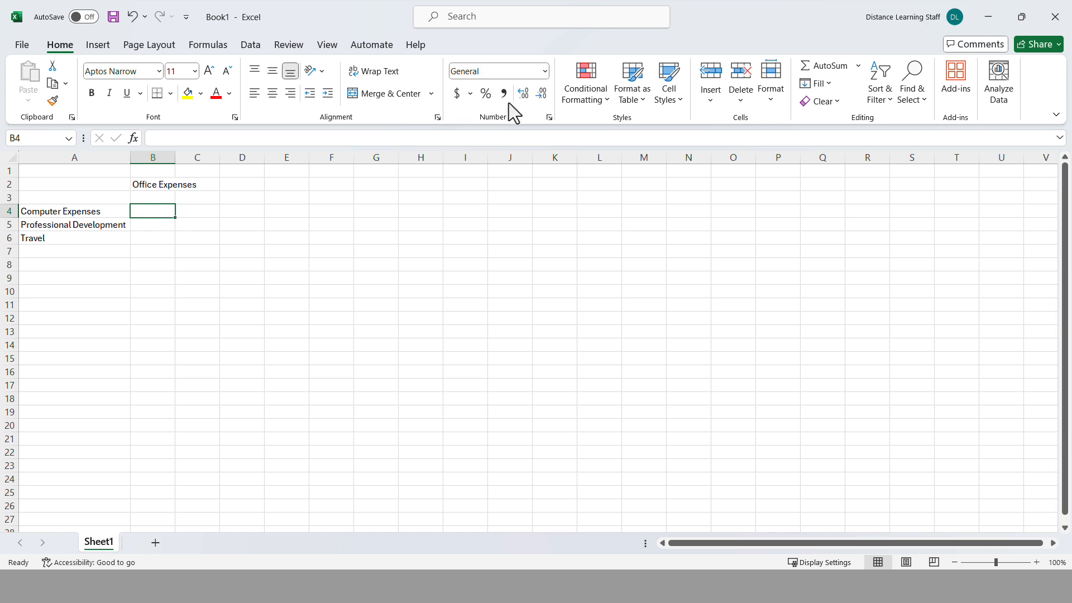
left_click(545, 71)
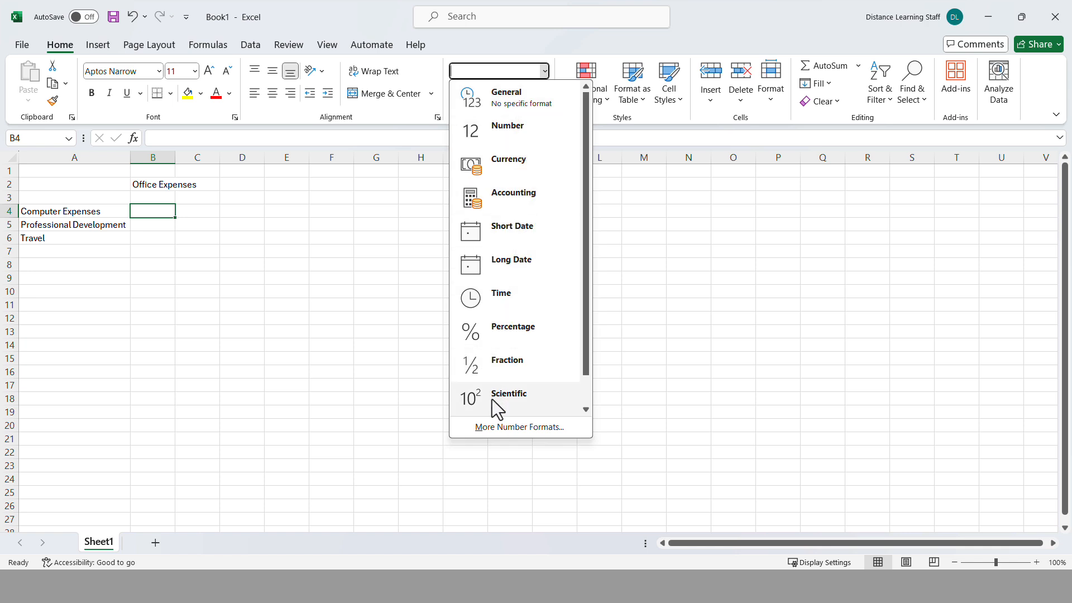
scroll(511, 375, "down", 1)
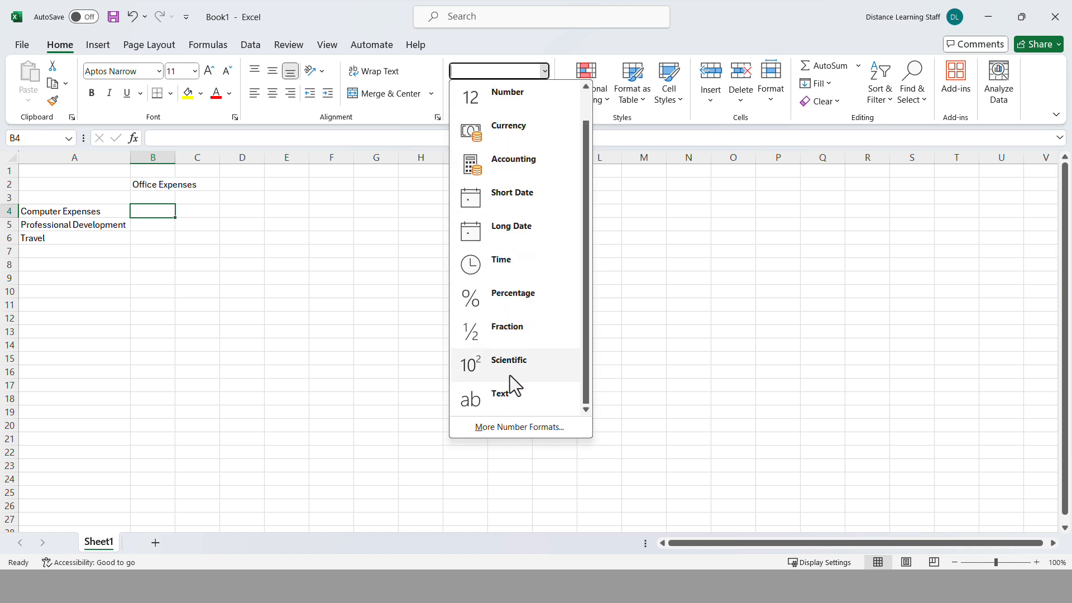
left_click(141, 212)
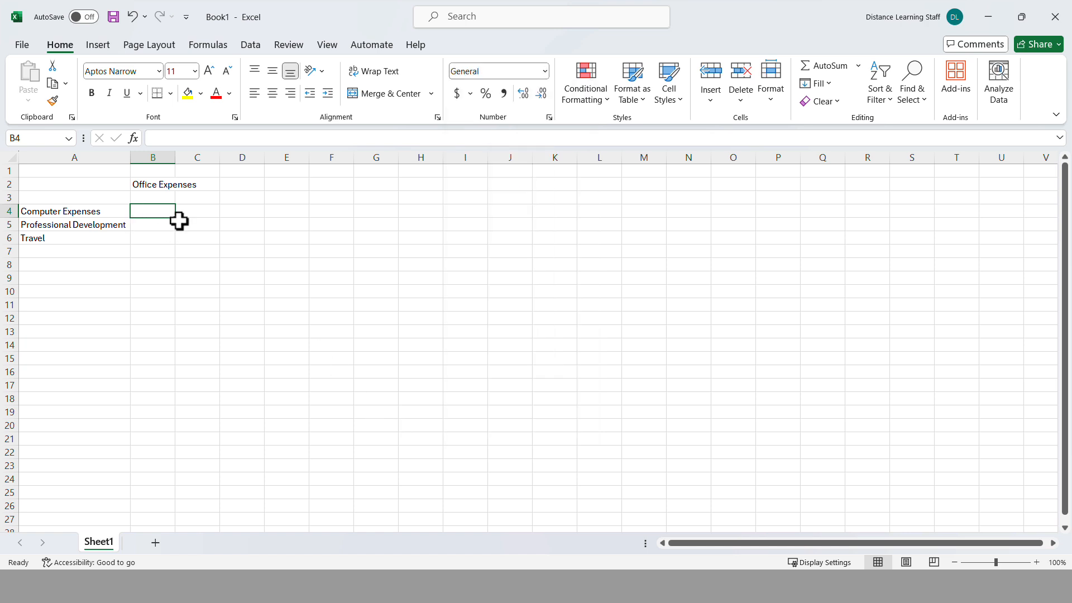
Enter the amounts 50, 450 and 600 in cells B4 to B6 beside the expense labels.
type("5")
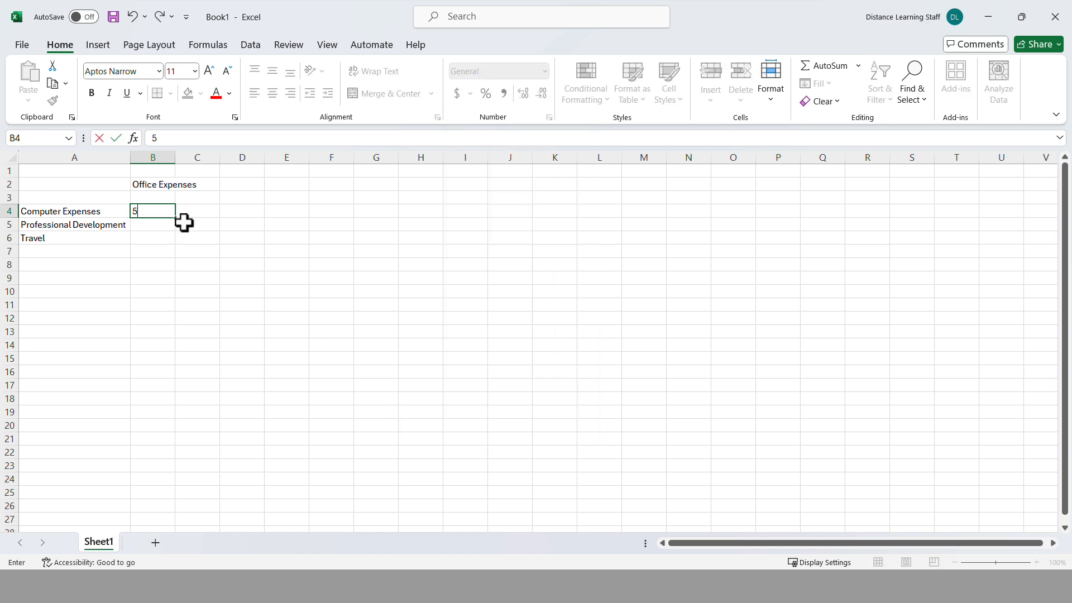
type("0")
key("Return")
type("450")
key("Return")
type("600")
Apply the Accounting number format in dollars to the amounts in B4:B6.
left_click(162, 208)
left_click_drag(163, 208, 167, 232)
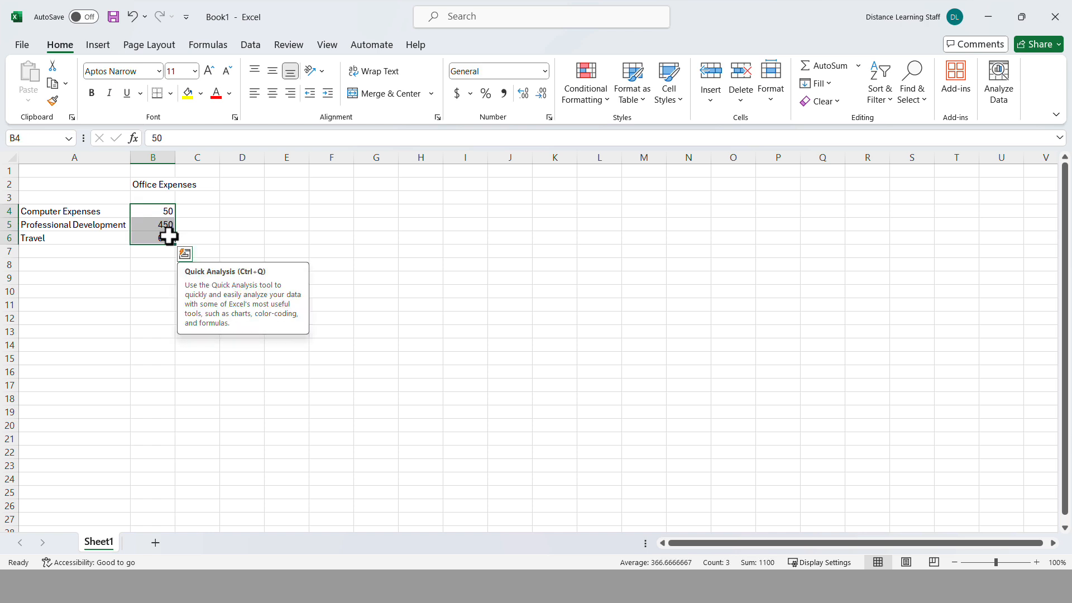
left_click(544, 73)
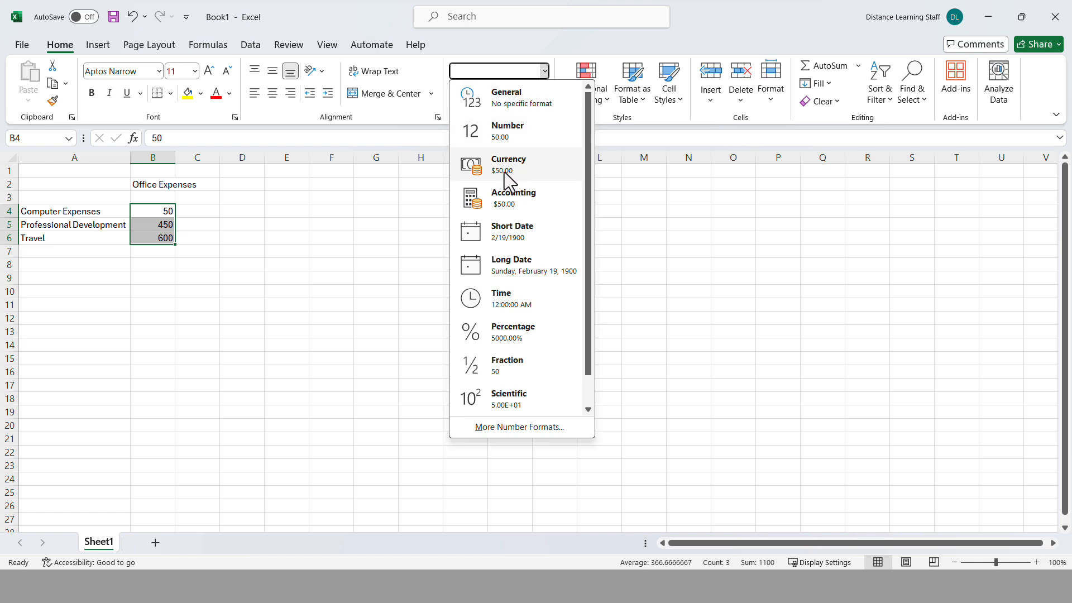
left_click(542, 45)
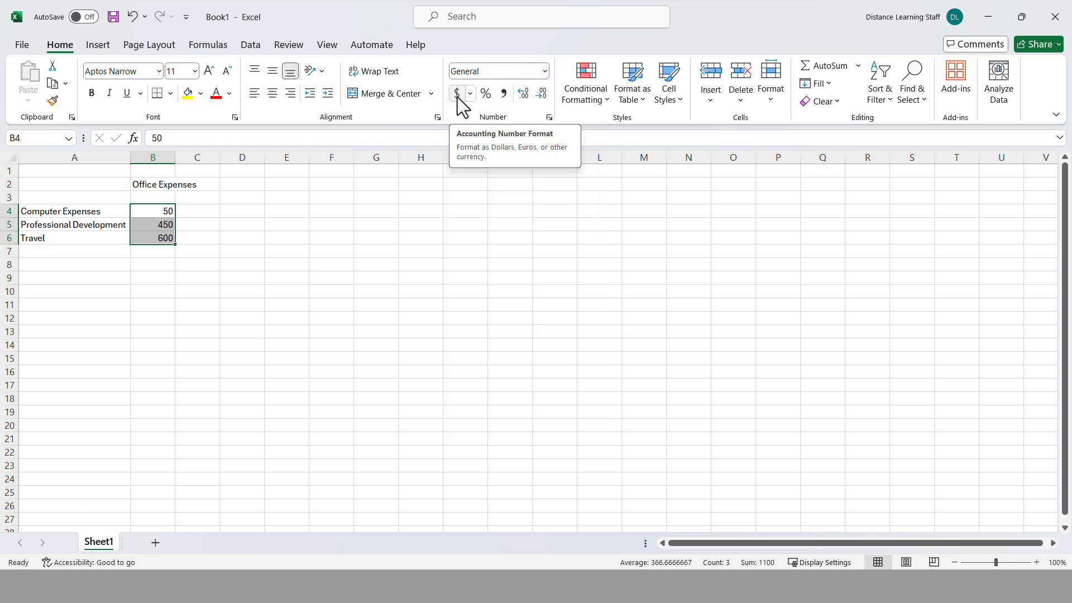
left_click(458, 97)
Browse the Insert Function list for cell B8 with the category All, down to SUM, and cancel without inserting anything.
left_click(159, 264)
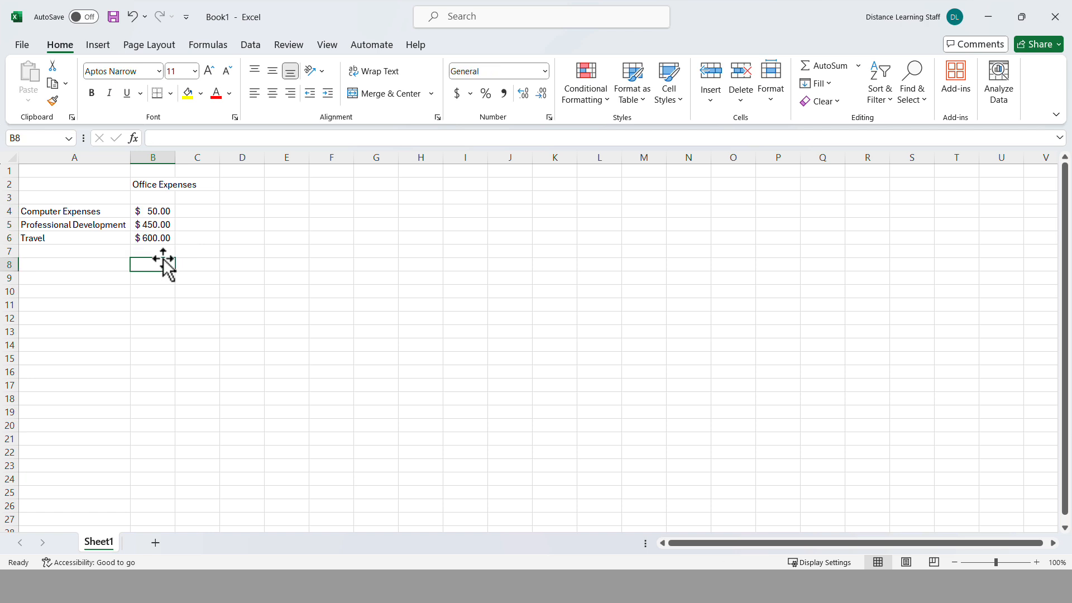
left_click(160, 251)
left_click(158, 265)
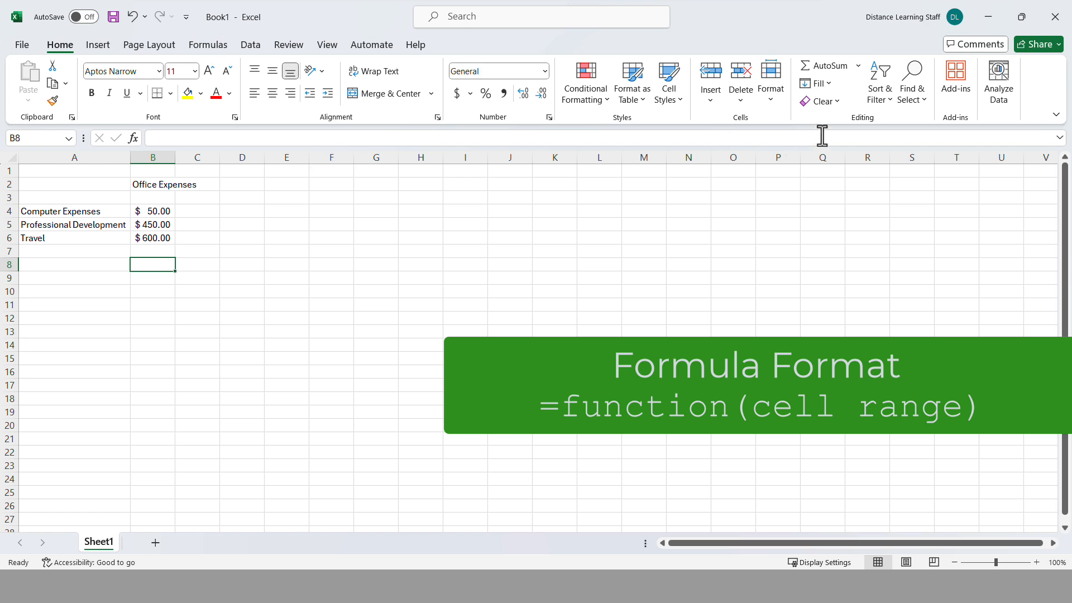
left_click(205, 46)
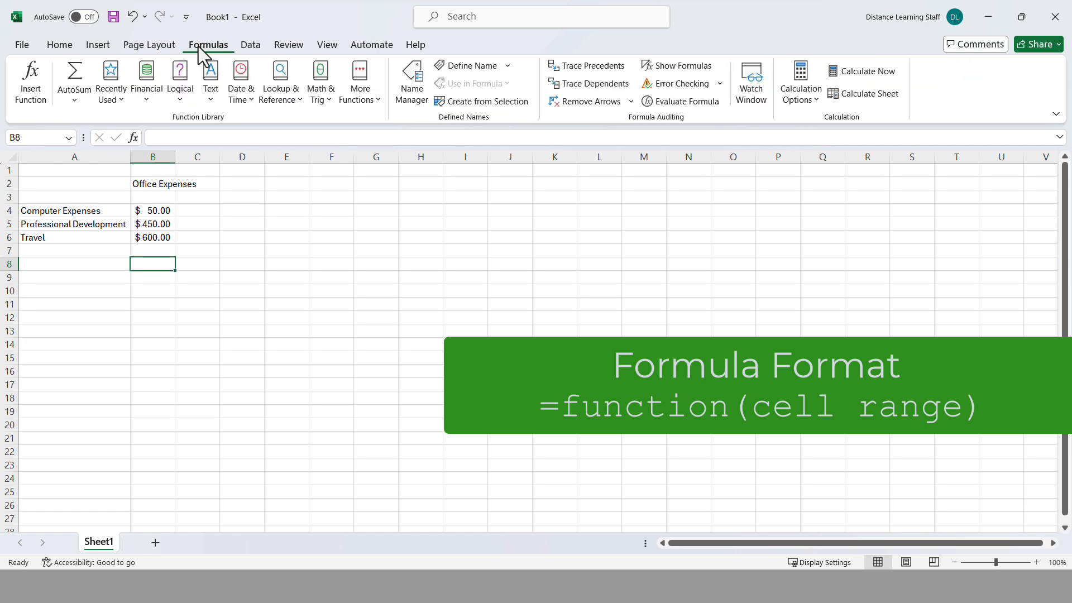
left_click(43, 101)
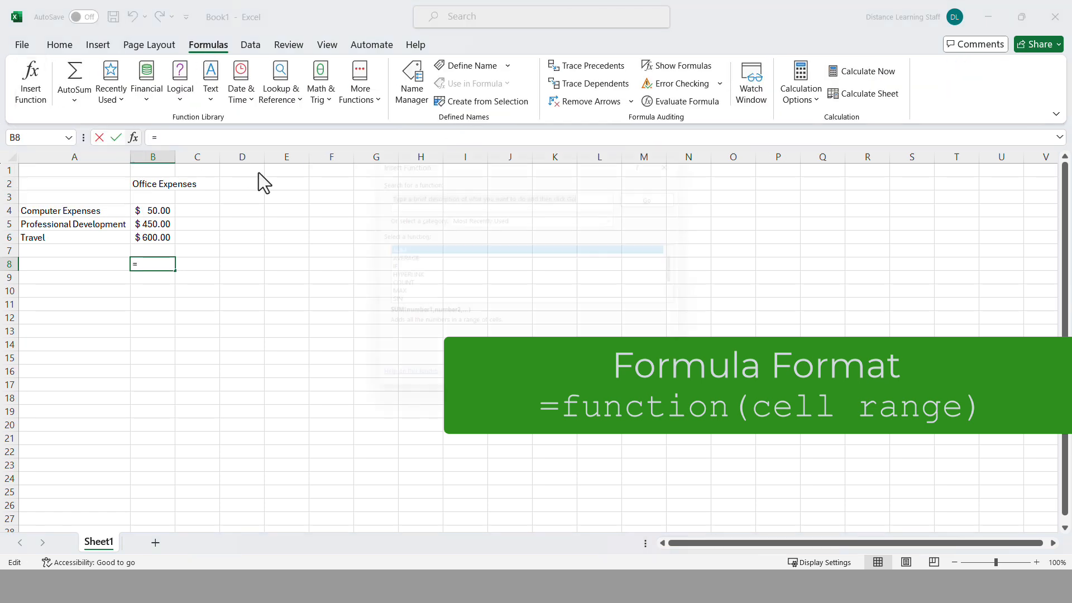
left_click(492, 215)
left_click(494, 237)
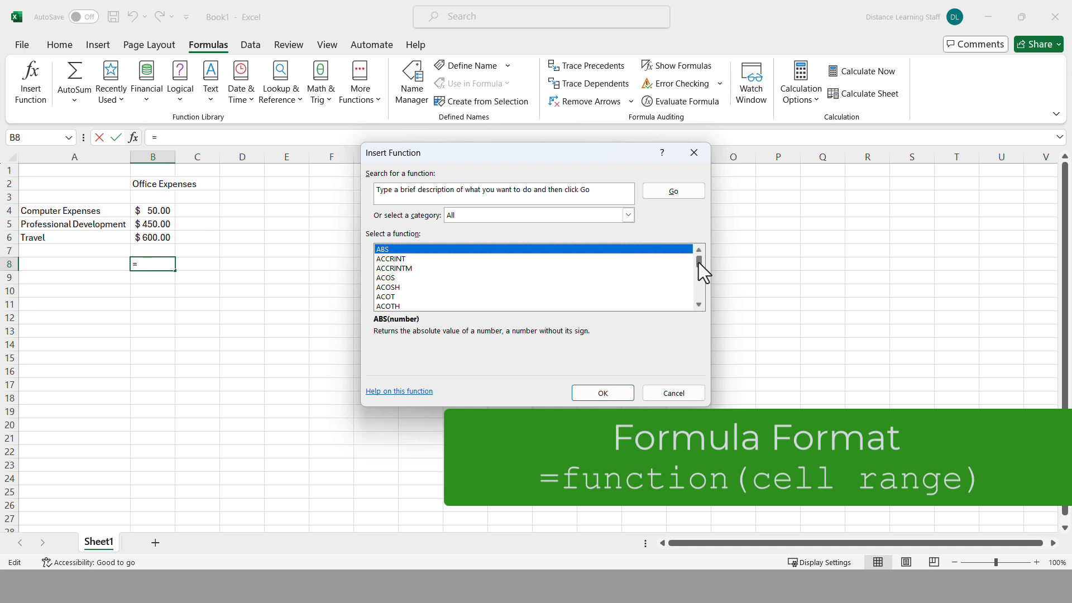
scroll(701, 304, "down", 7)
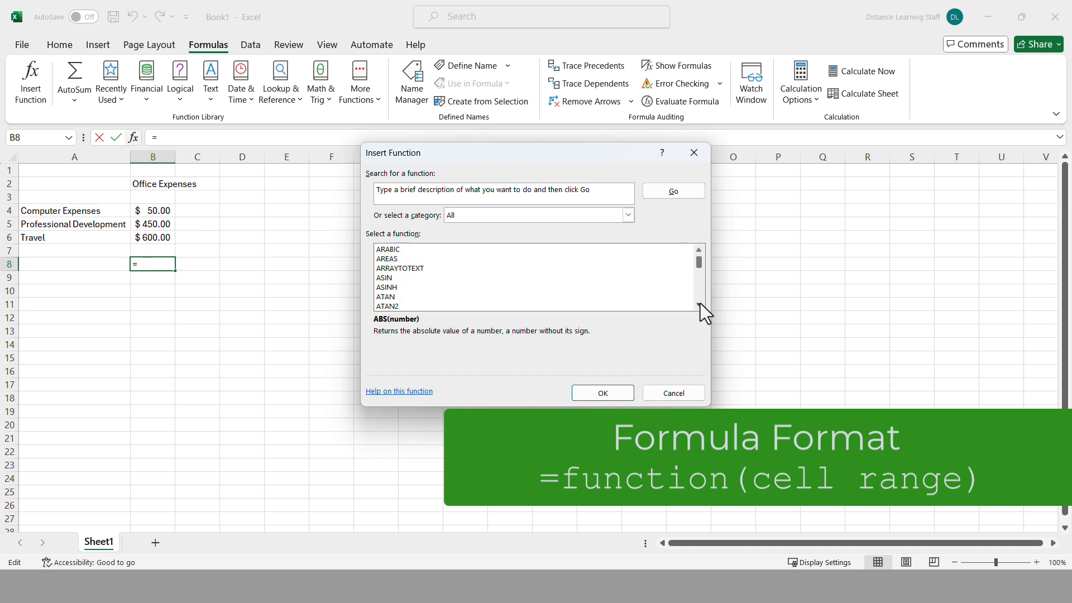
scroll(700, 304, "down", 10)
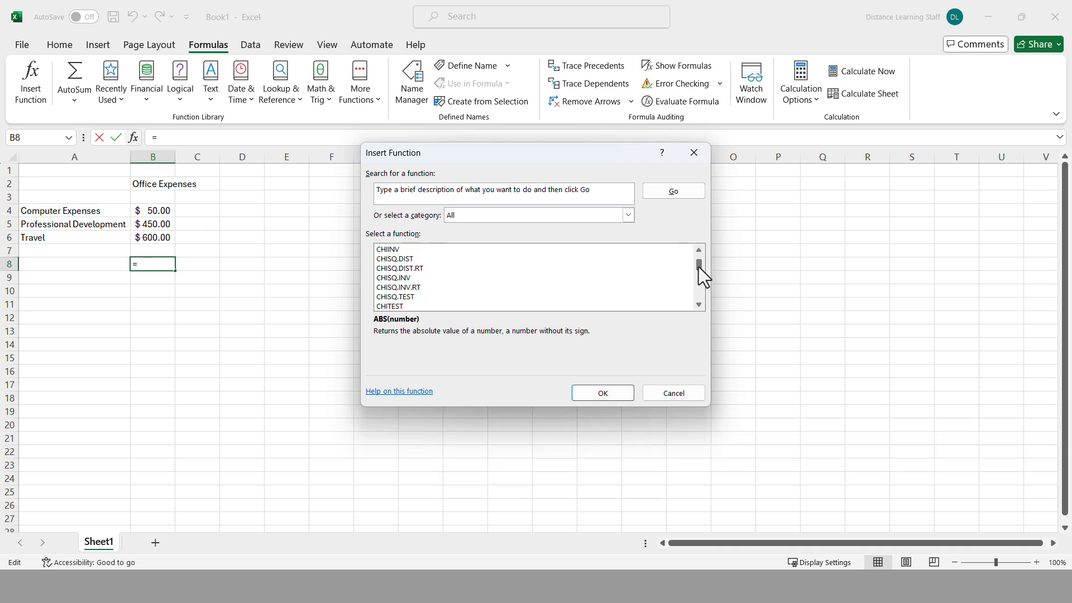
left_click_drag(699, 267, 699, 273)
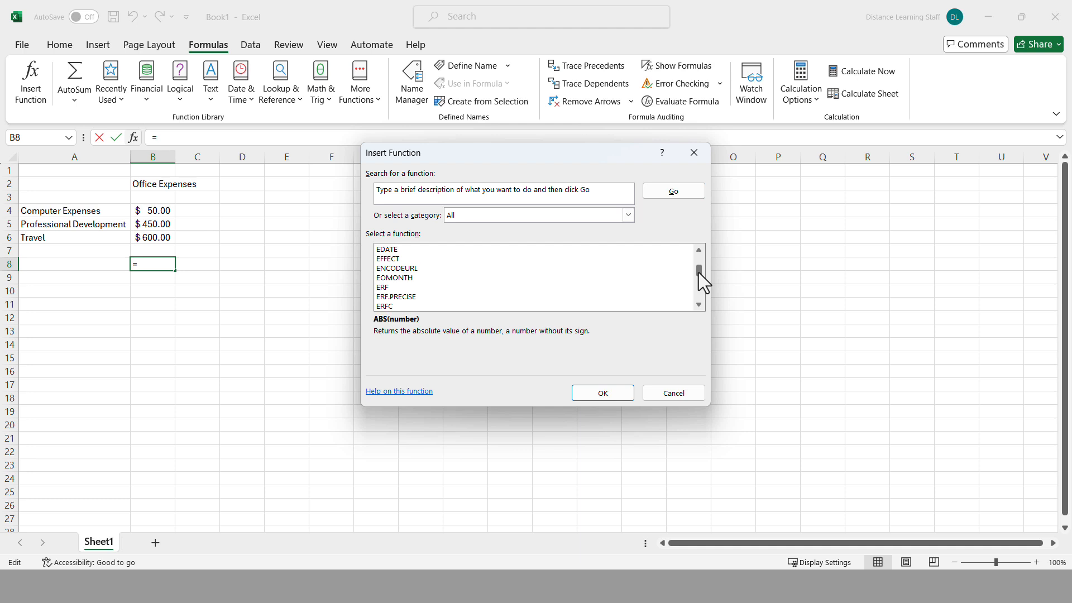
left_click_drag(699, 272, 701, 285)
scroll(437, 291, "down", 18)
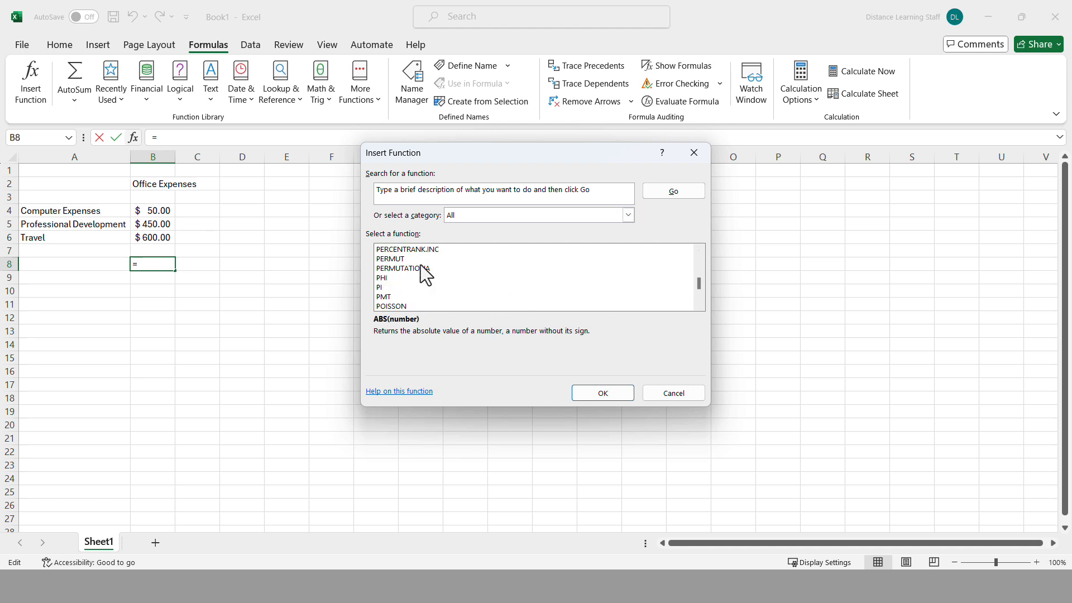
scroll(412, 269, "down", 12)
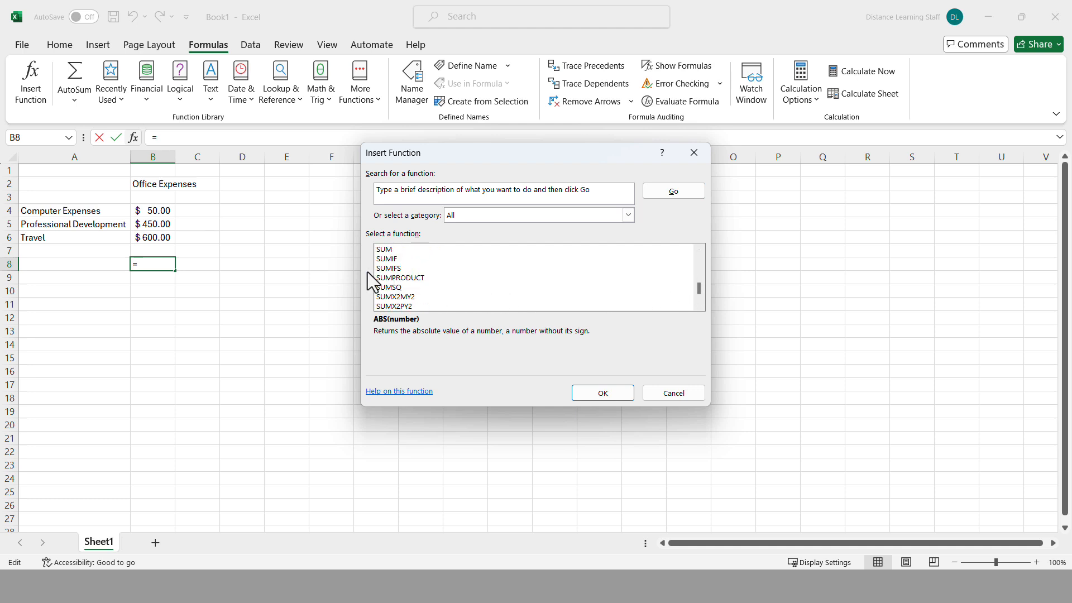
left_click(675, 396)
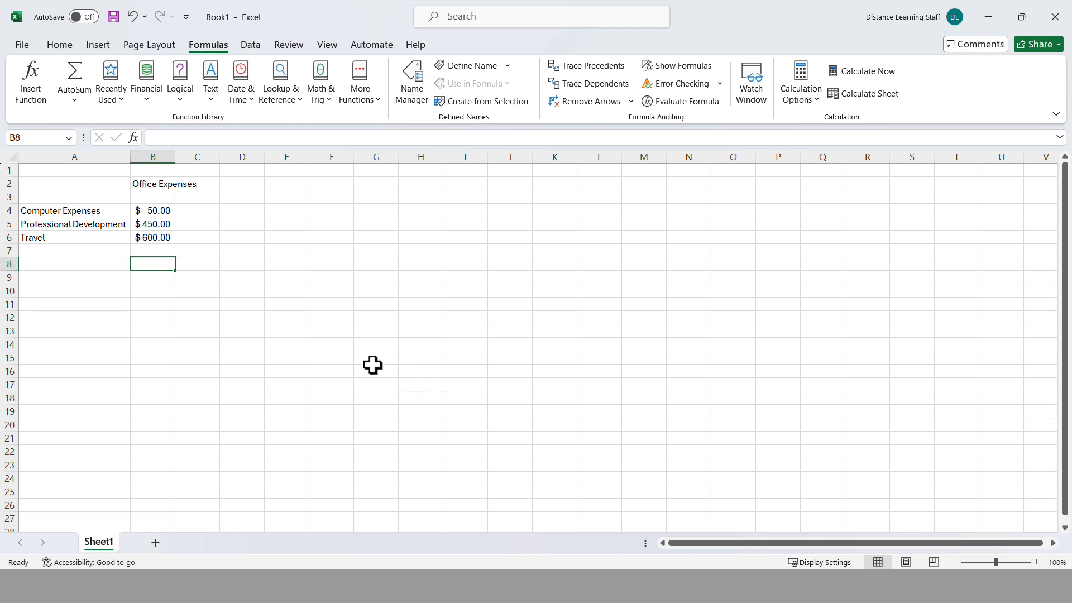
Search the Insert Function list for sum from cell B8, and cancel without inserting a function.
left_click(35, 99)
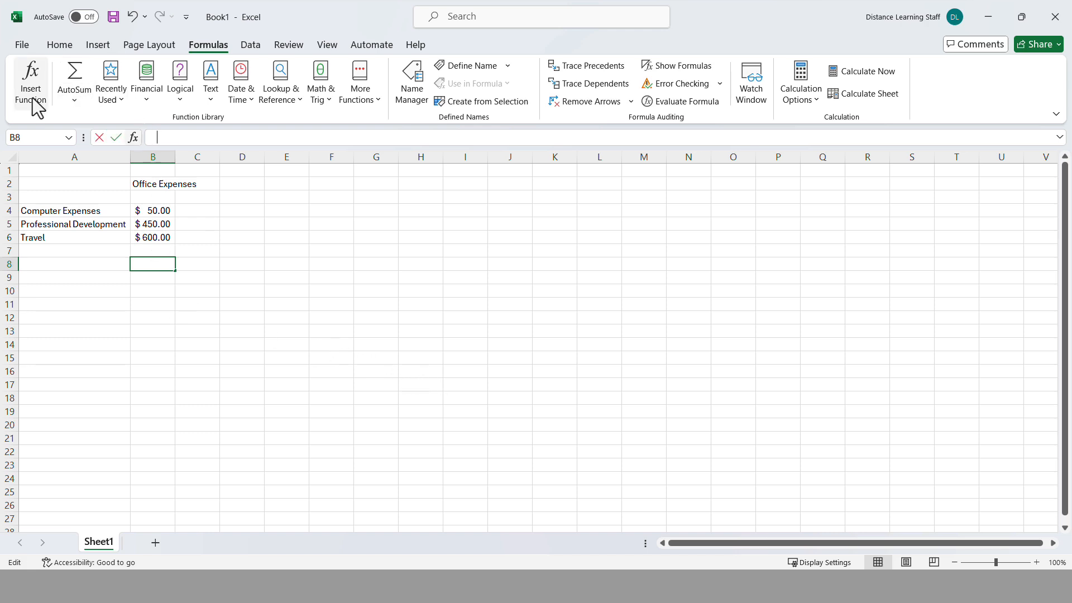
type("sum")
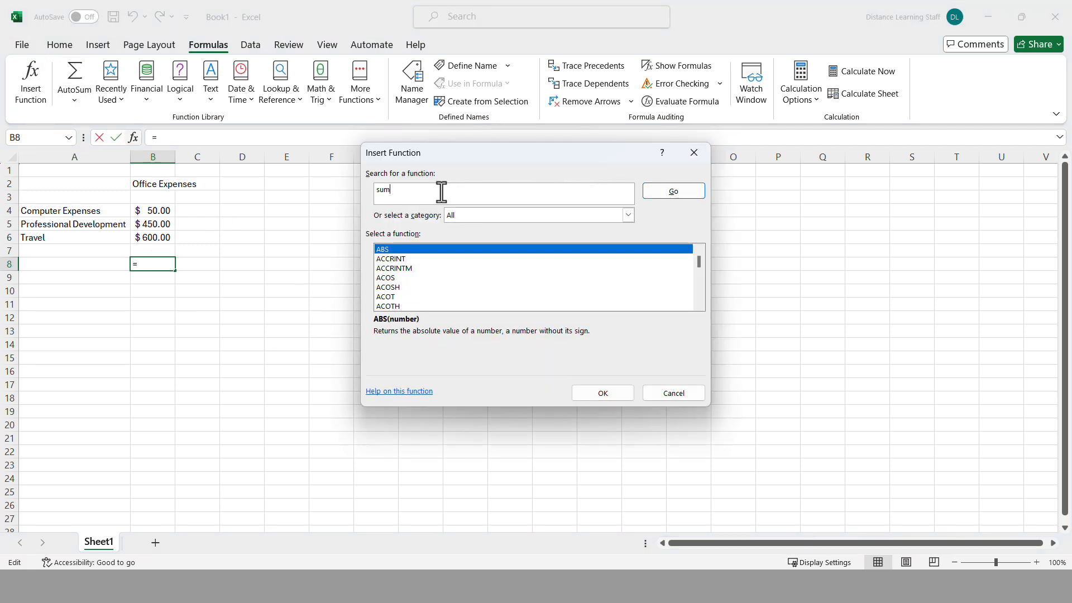
key("Return")
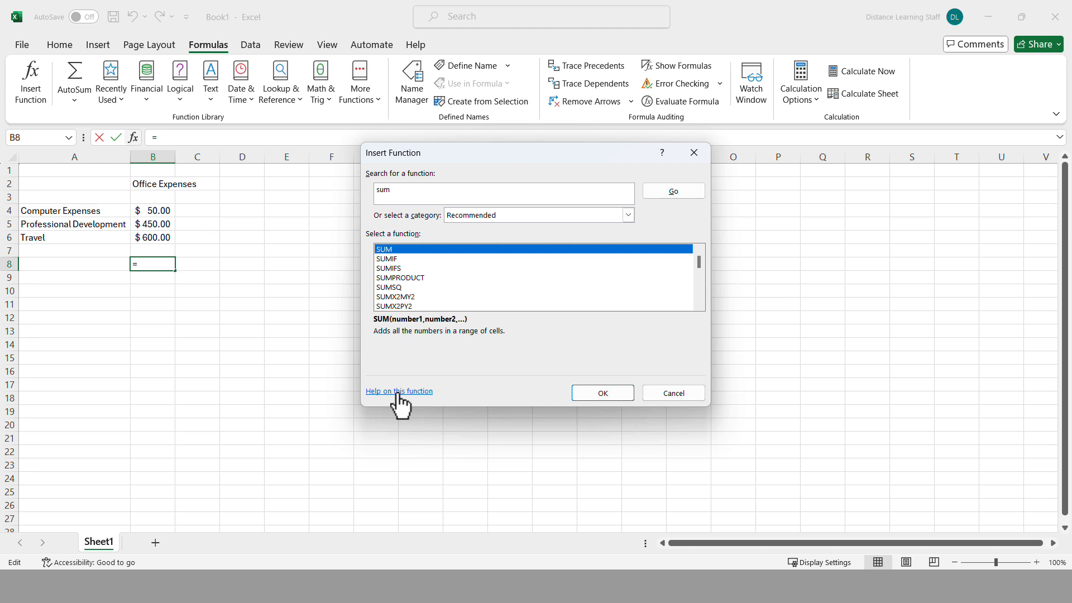
left_click(691, 397)
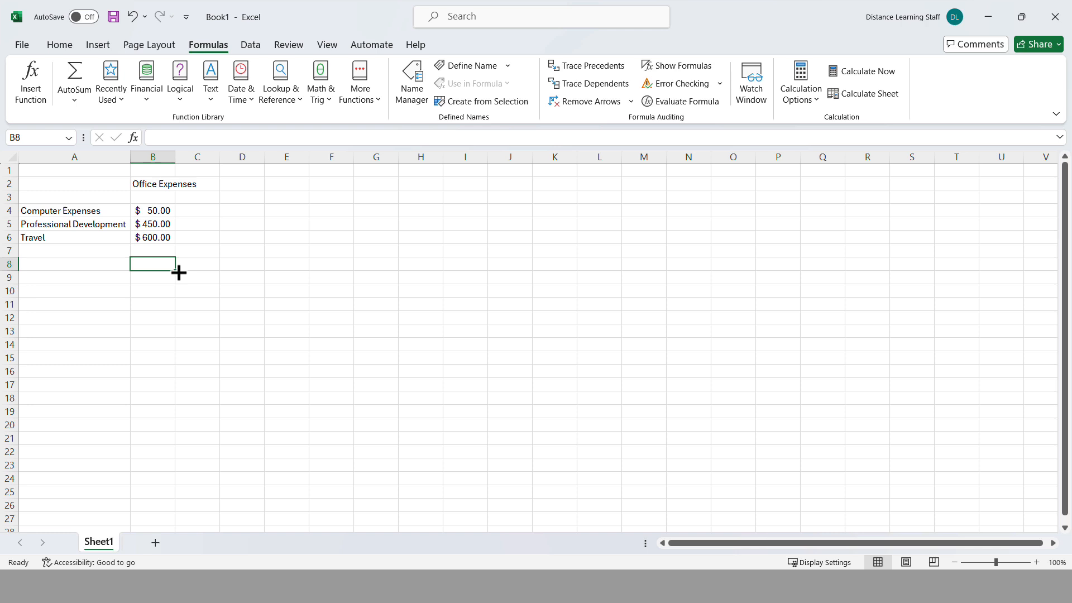
Enter the formula =sum(b4:b6) in cell B8 to total the three expense amounts.
type("=")
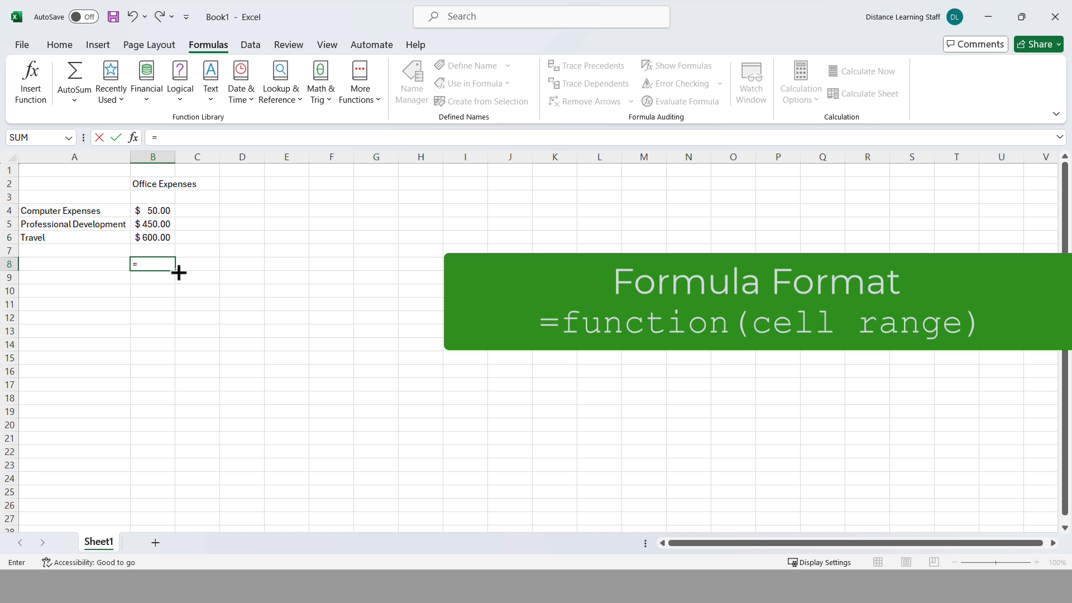
type("su")
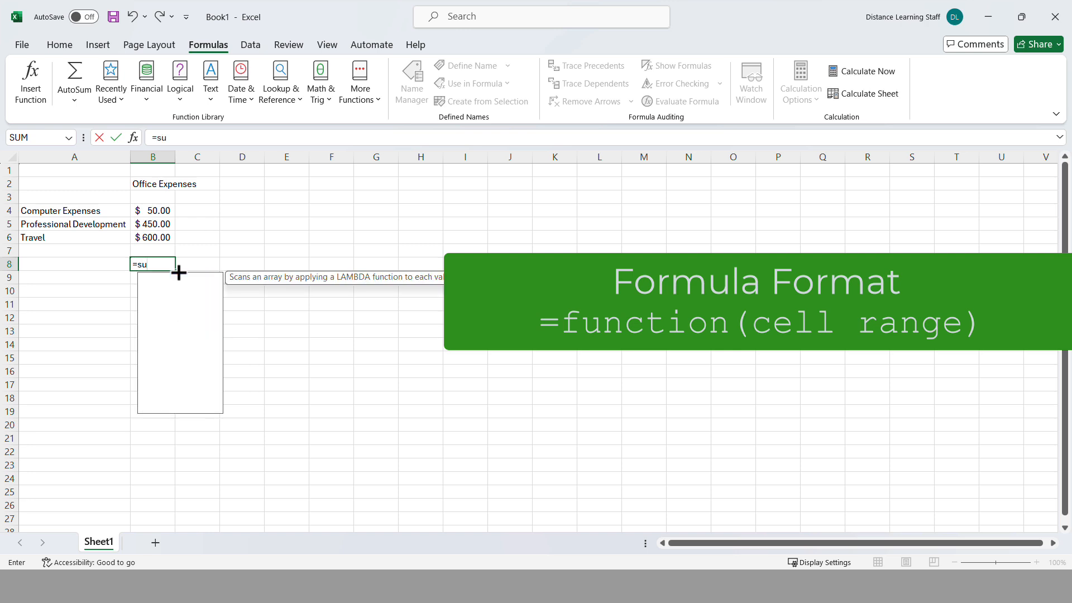
type("m(")
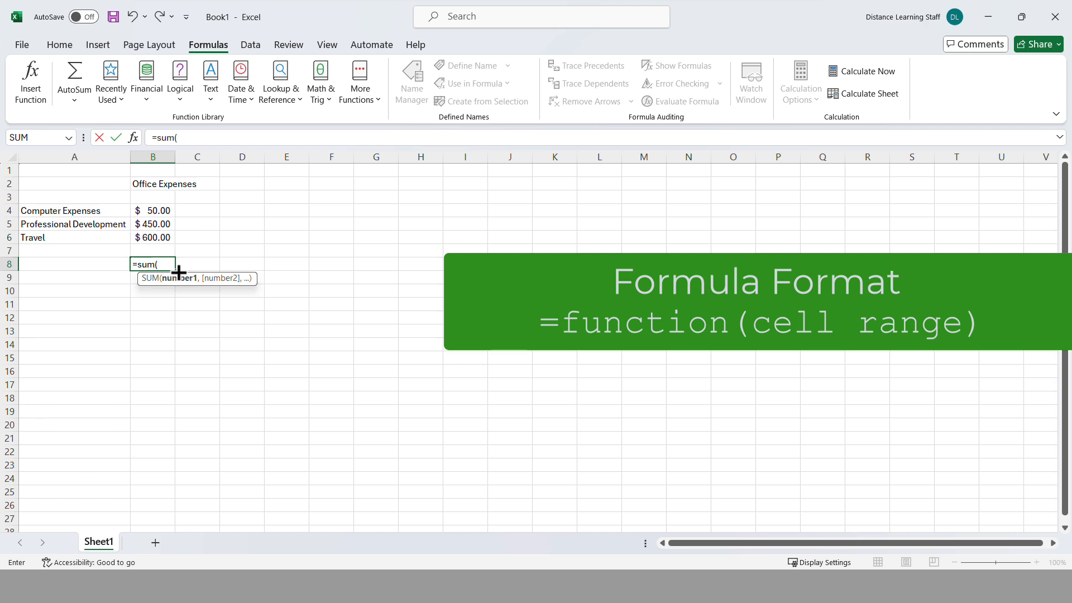
type("b4")
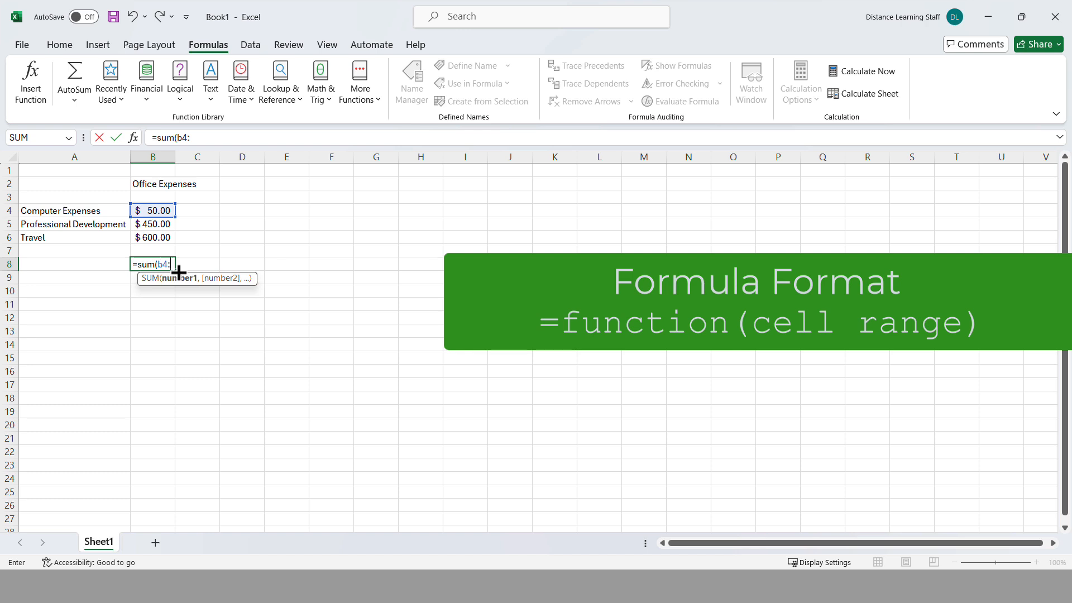
type(":b6")
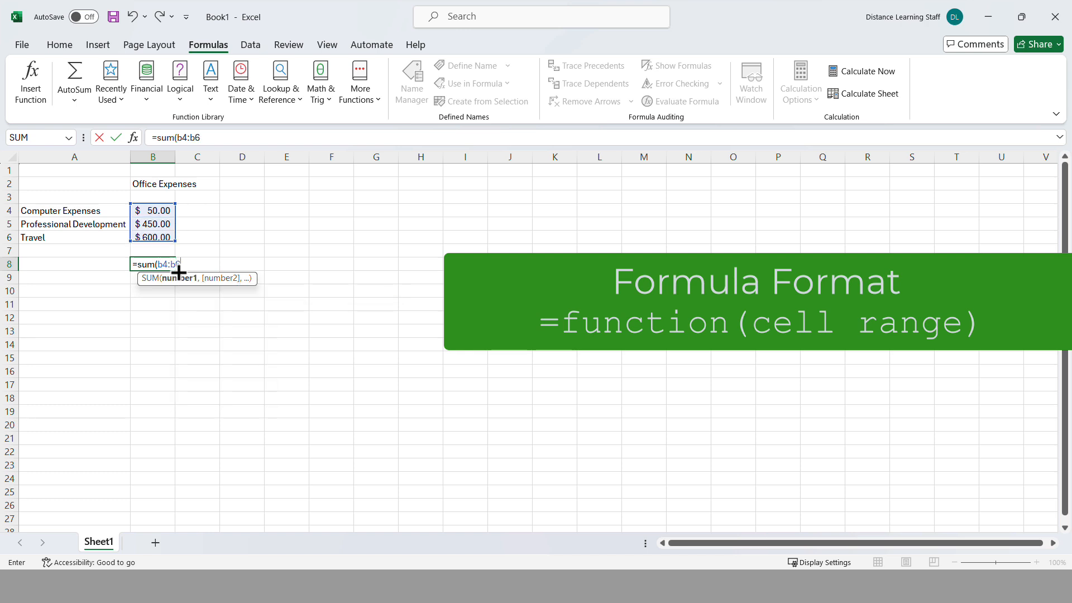
type(")")
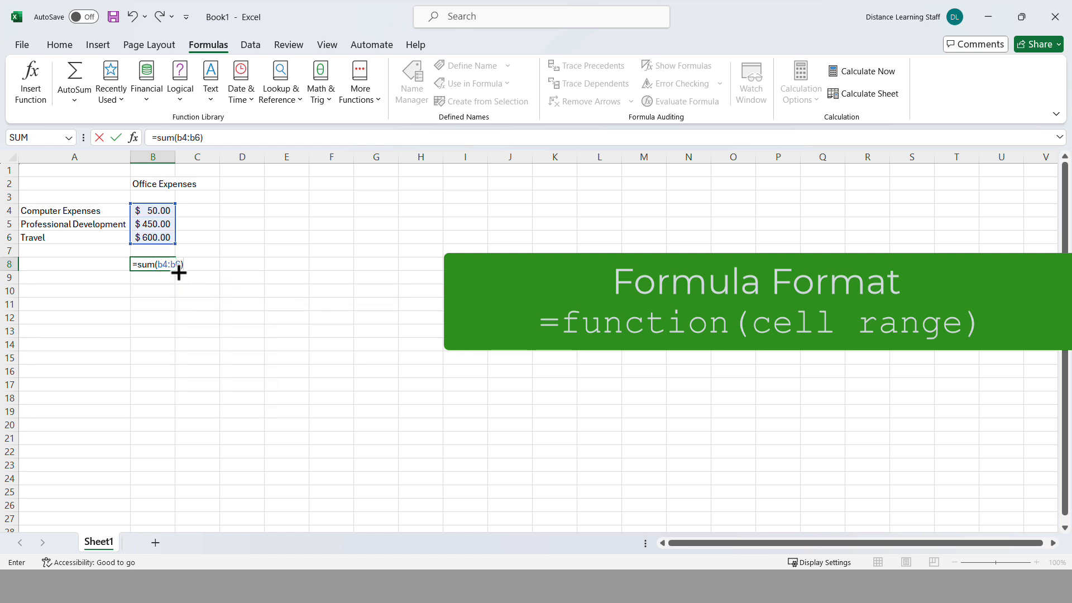
key("Return")
Change the Travel amount in cell B6 to 700.
left_click(176, 239)
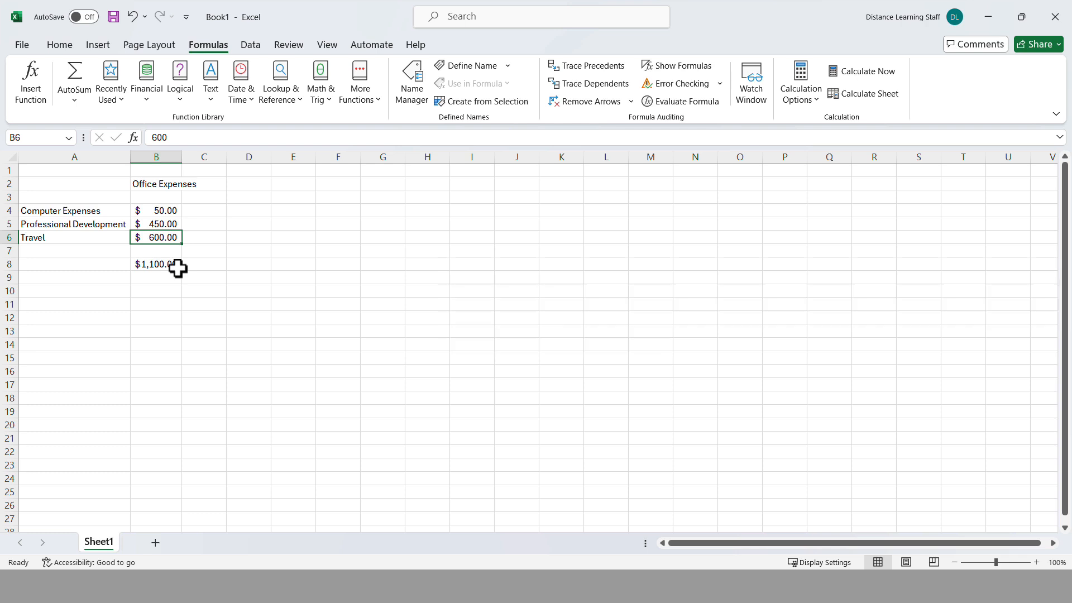
type("700")
key("Return")
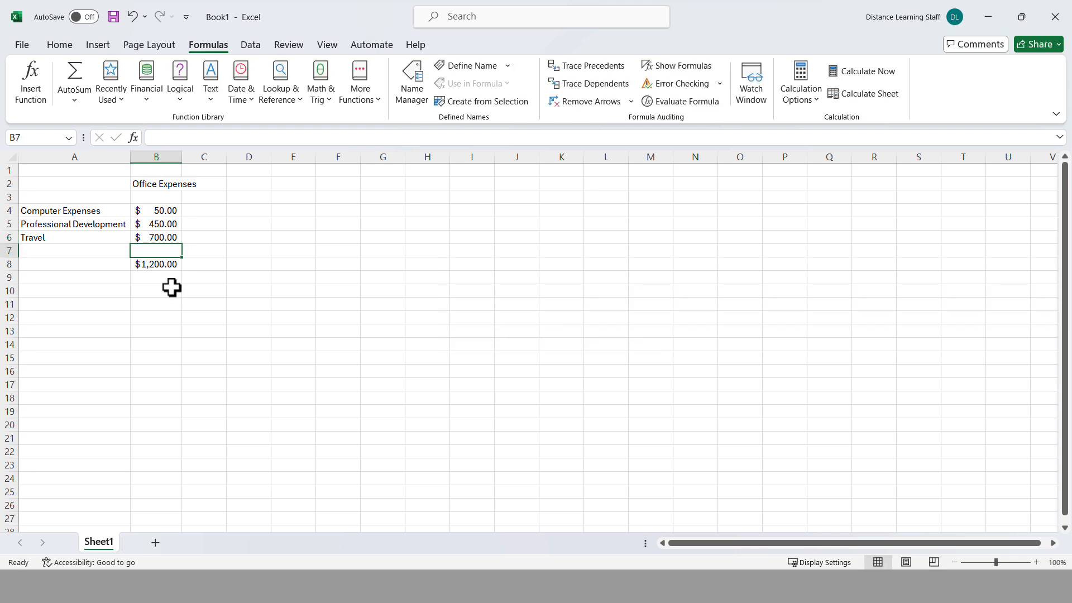
Inspect which cells the SUM formula in B8 refers to, leaving the formula as it is.
left_click(158, 267)
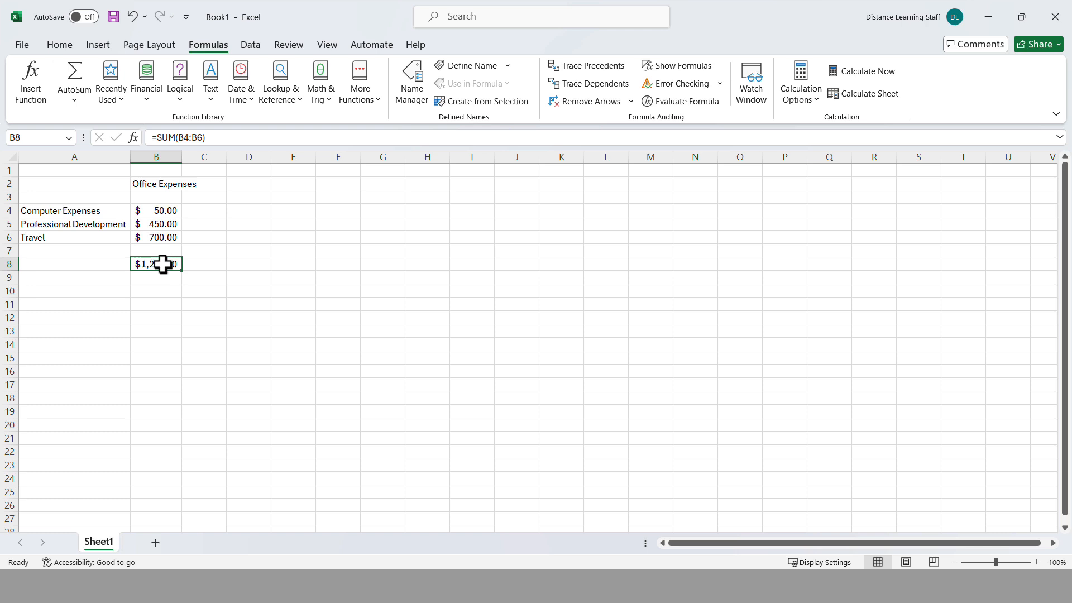
left_click(184, 137)
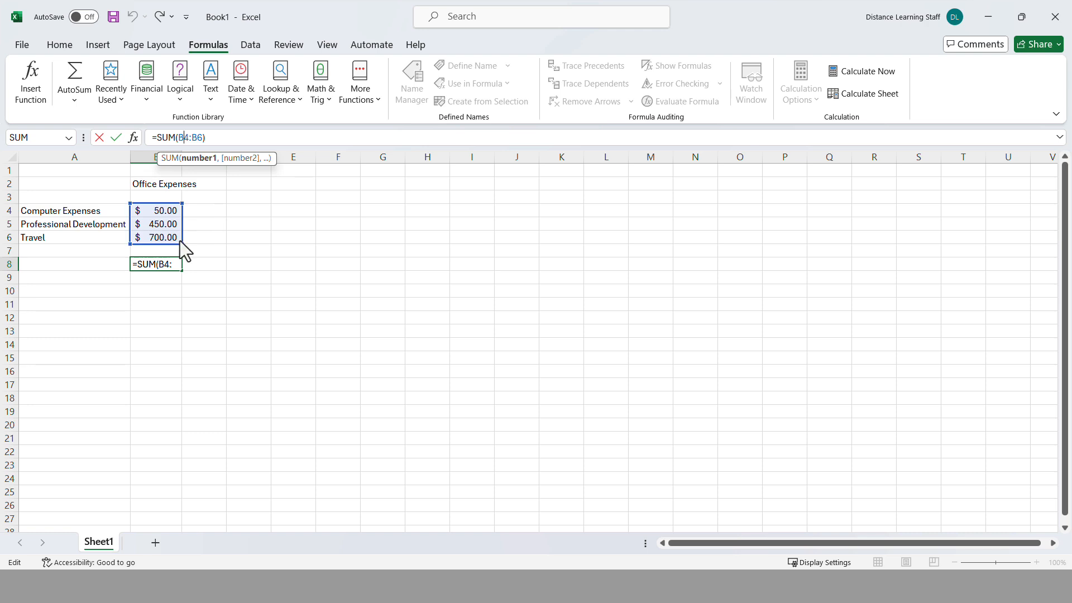
key("Escape")
Re-enter the SUM formula in cell B8, picking the range B4:B6 directly on the sheet.
type("=sum")
key("Tab")
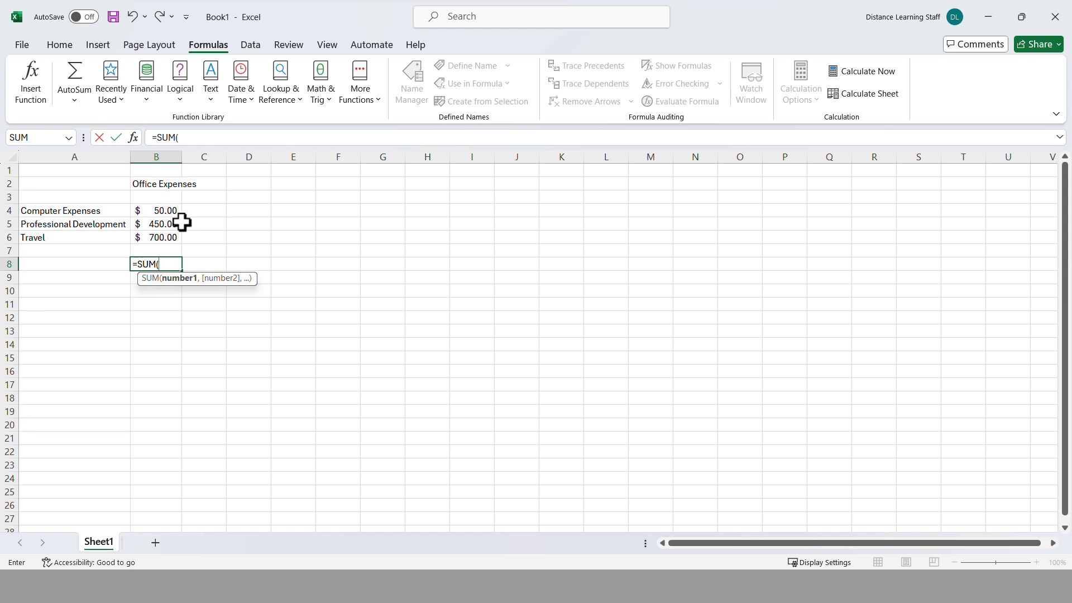
left_click_drag(171, 210, 170, 238)
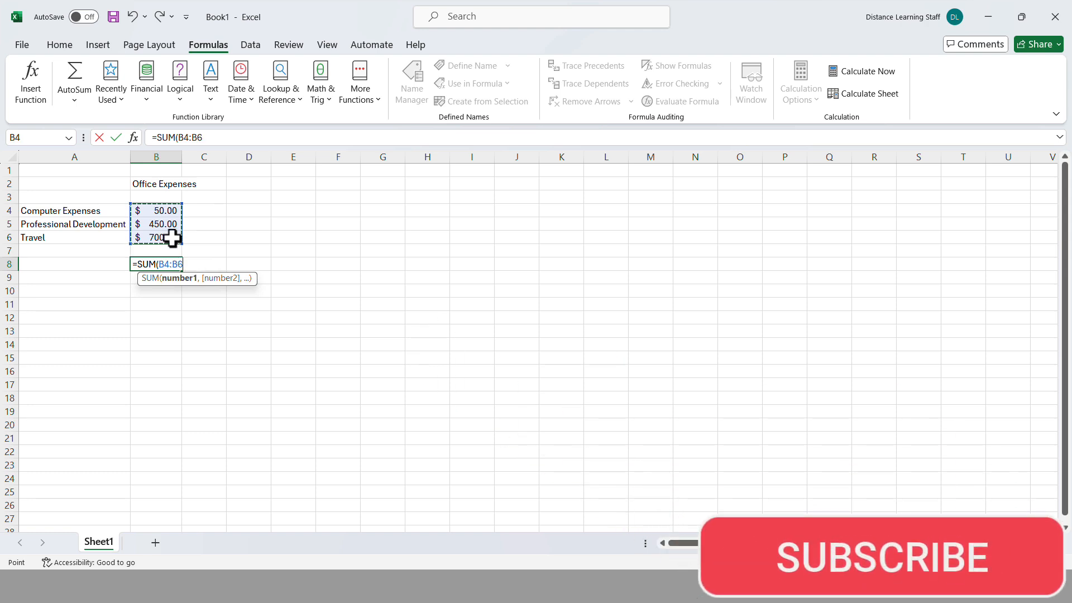
key("Return")
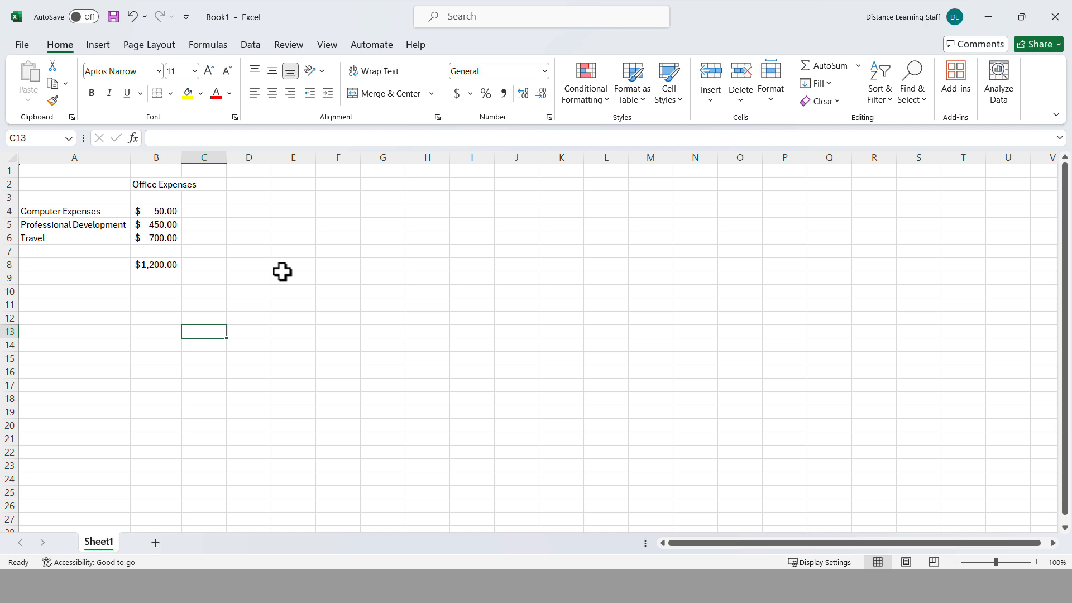
Add two new blank worksheets to the workbook after Sheet1.
left_click(155, 543)
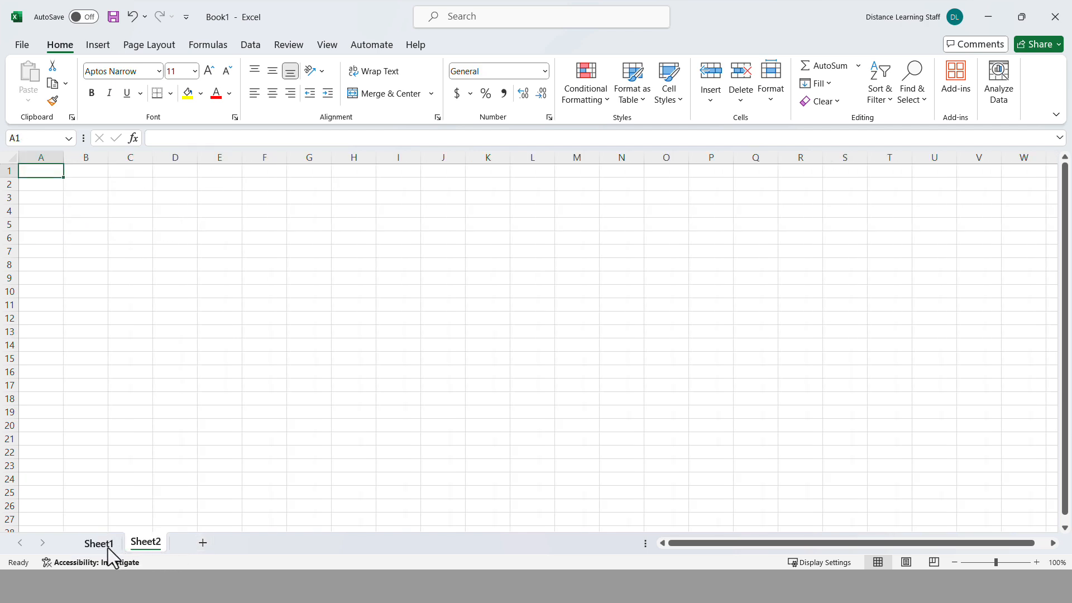
left_click(108, 544)
left_click(145, 543)
left_click(202, 543)
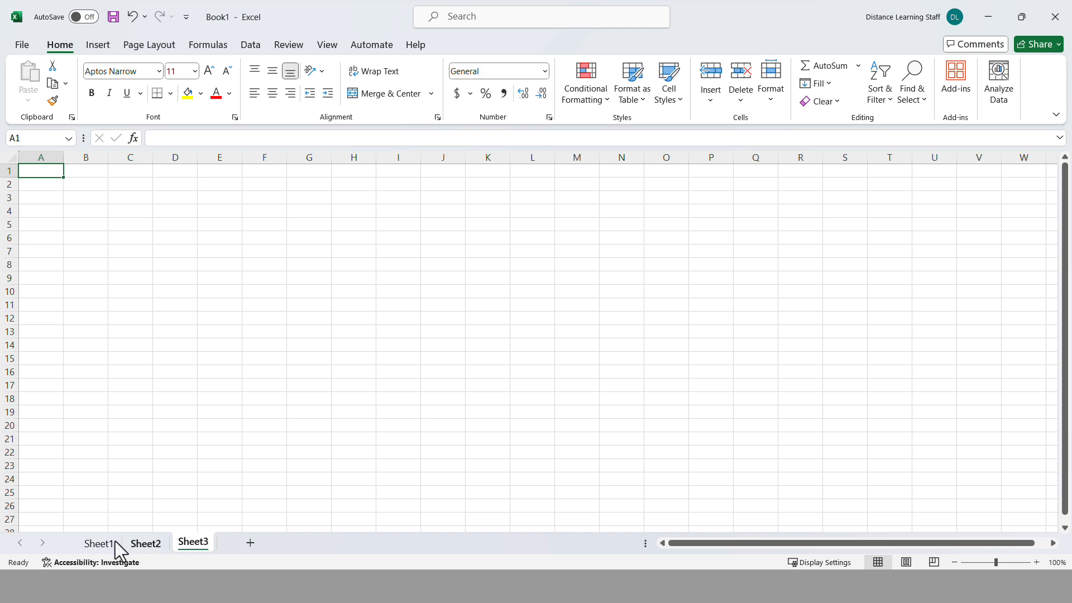
Switch through Sheet1, Sheet2 and Sheet3, and return to Sheet1.
left_click(114, 545)
left_click(146, 544)
left_click(187, 546)
left_click(102, 544)
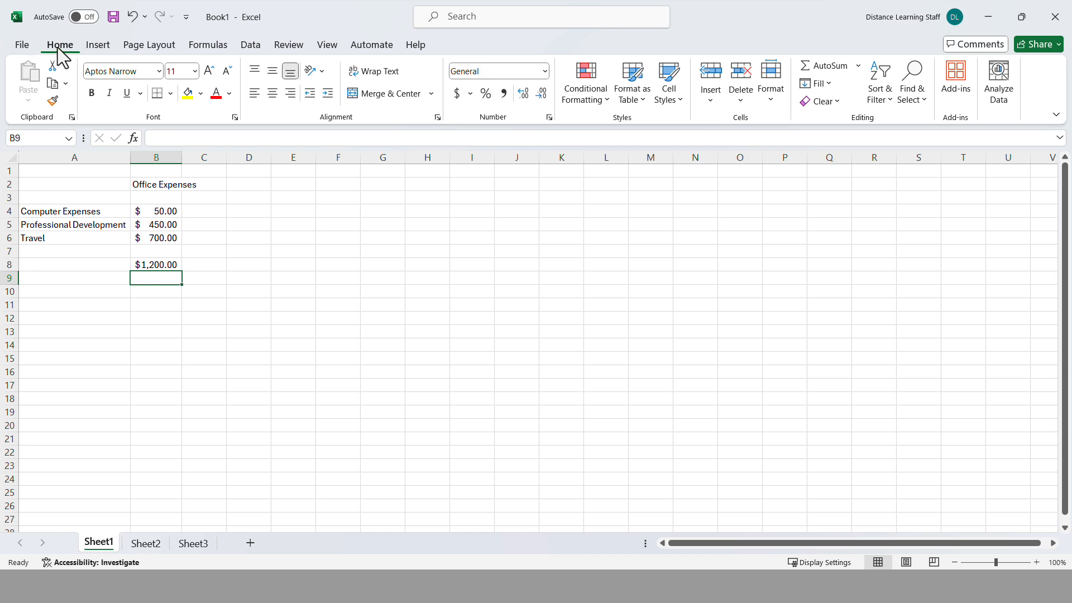
Browse the available workbook templates, including the suggested Business category, and return to the full template gallery.
left_click(23, 44)
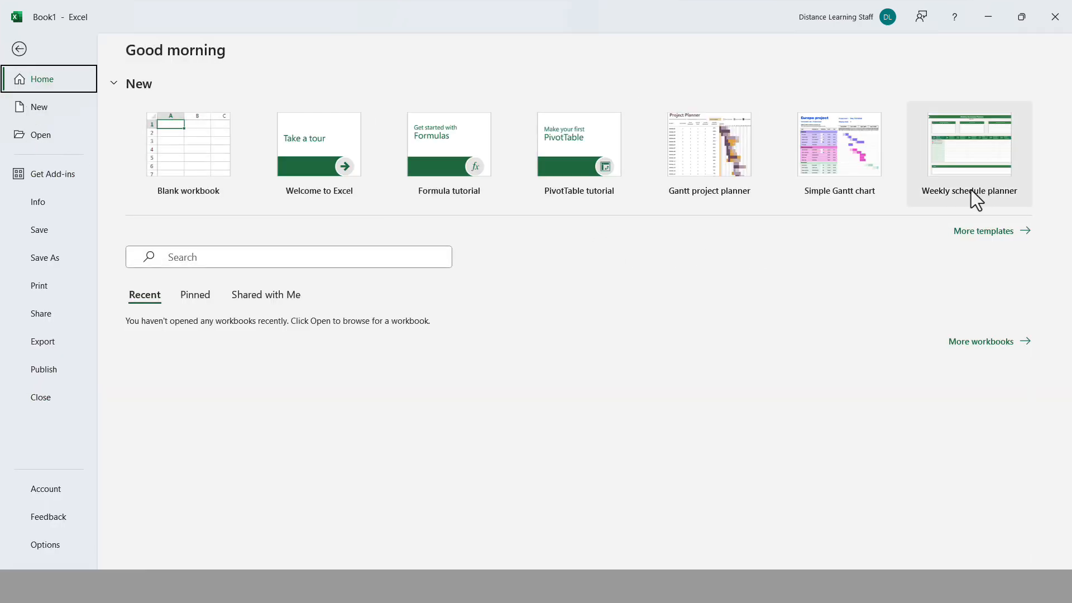
left_click(998, 244)
left_click(234, 277)
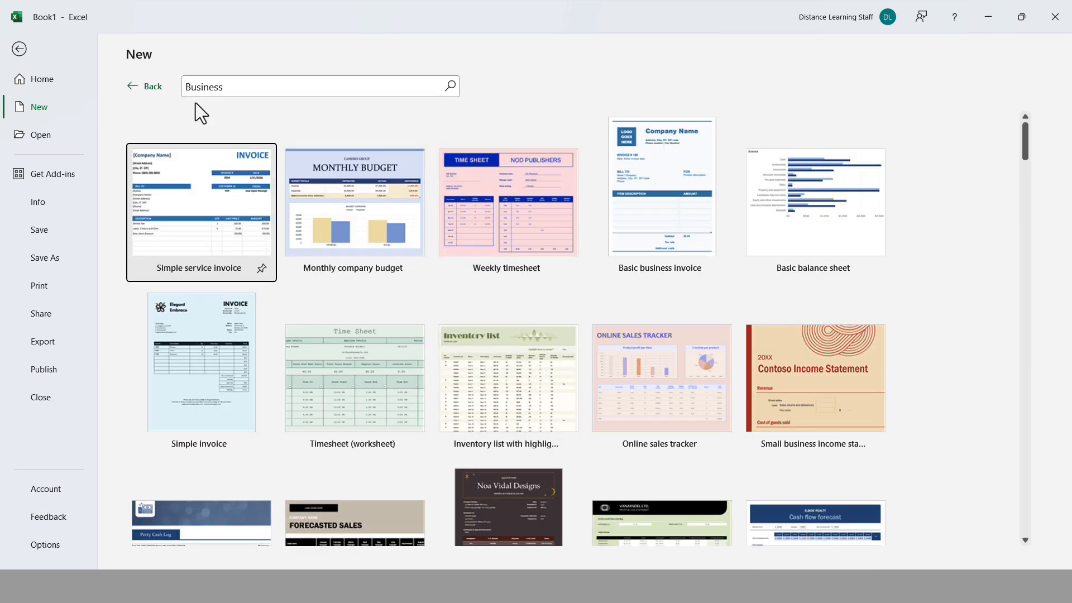
left_click(152, 87)
left_click(199, 253)
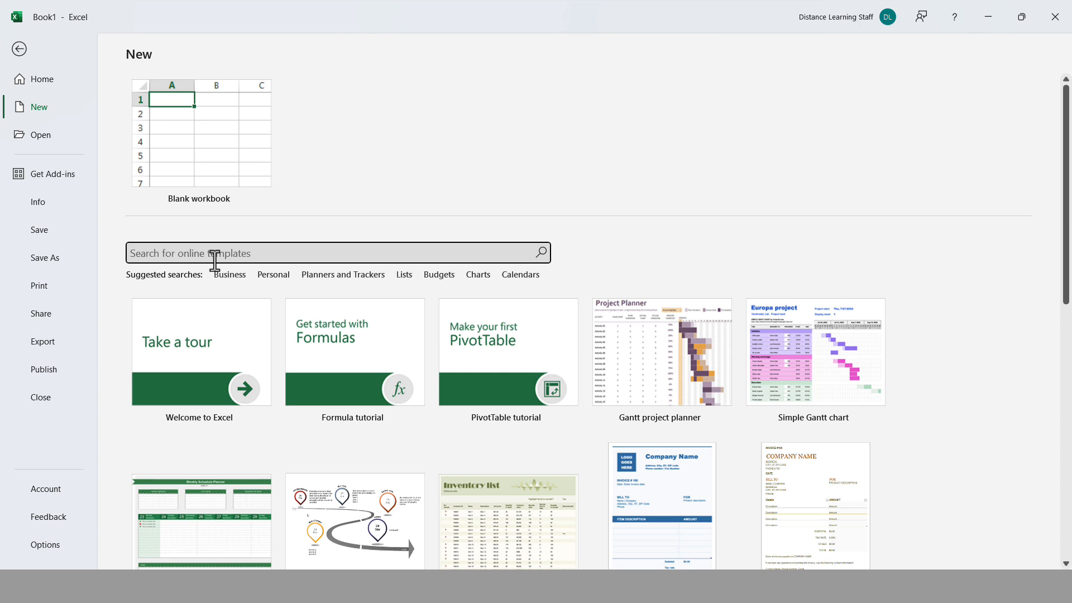
left_click(348, 534)
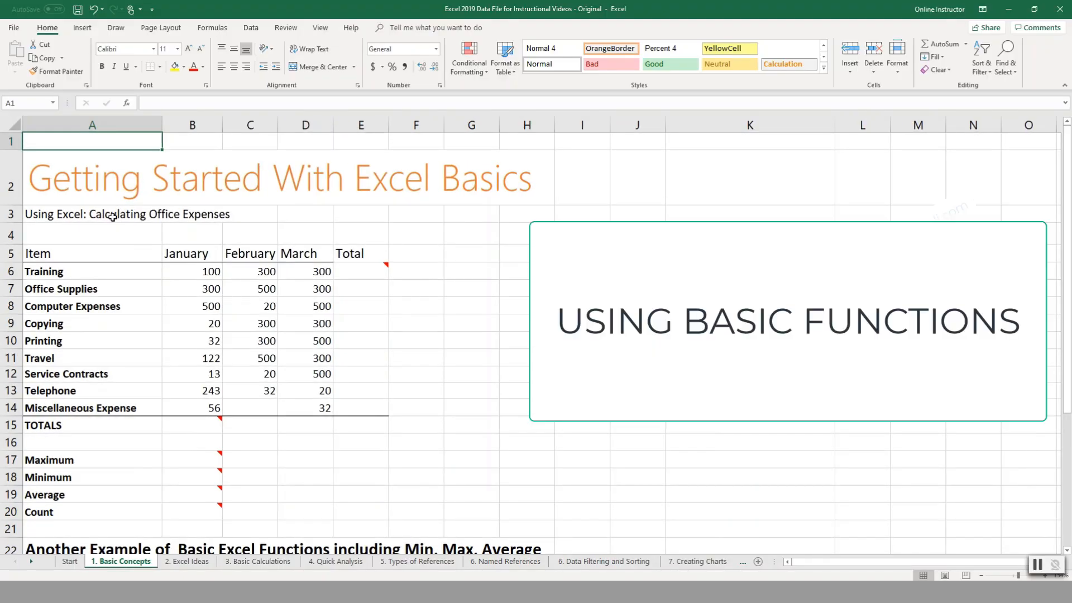
In the Excel 2019 data file's 1. Basic Concepts sheet, compare the text labels in A6 and A7 with the number in B6.
left_click(153, 214)
left_click(70, 269)
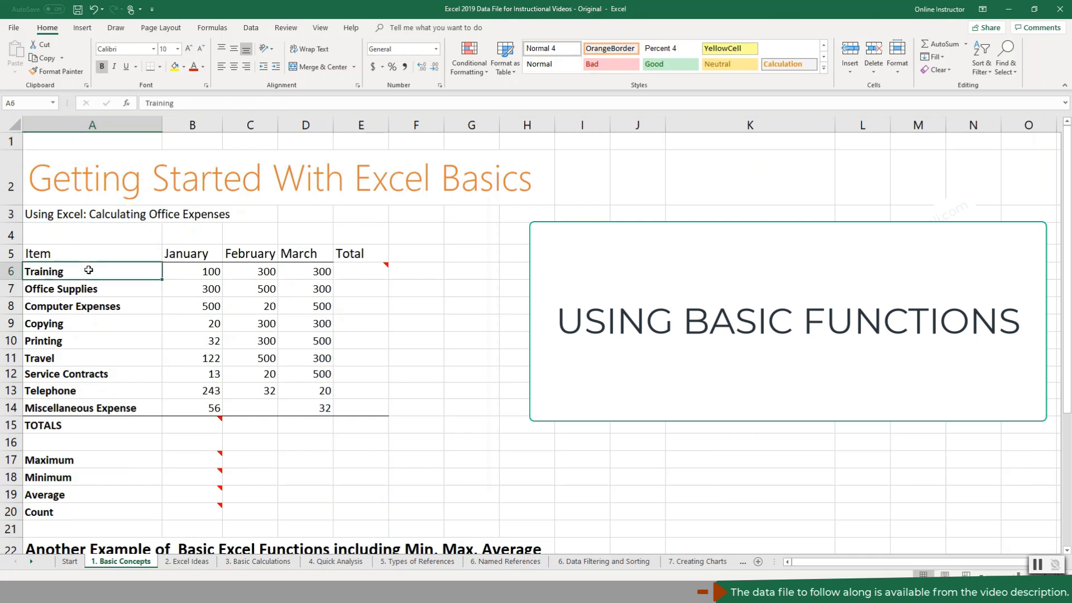
left_click(93, 295)
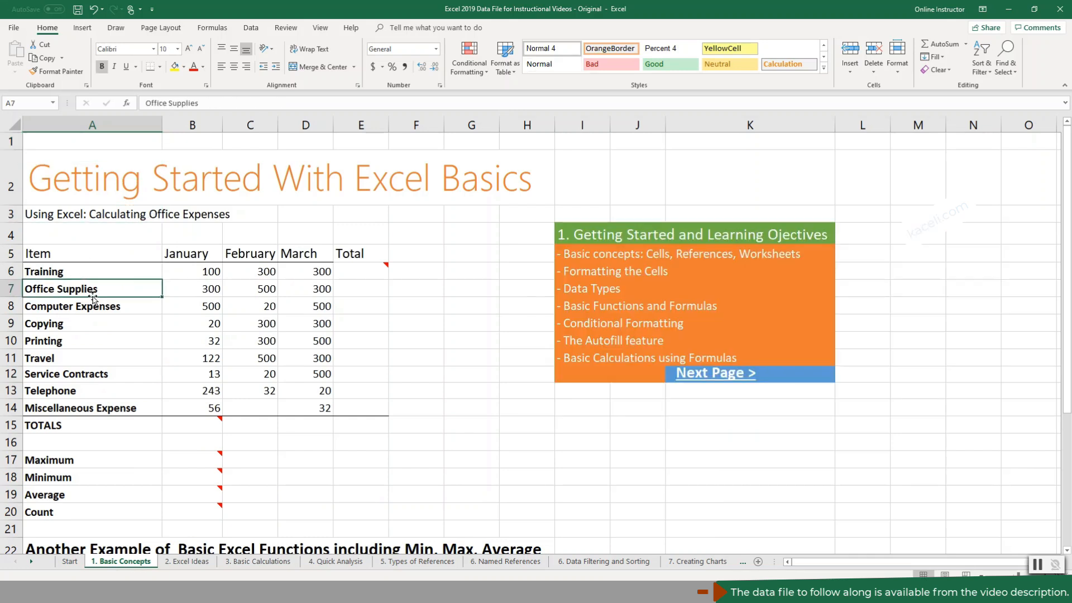
left_click(81, 274)
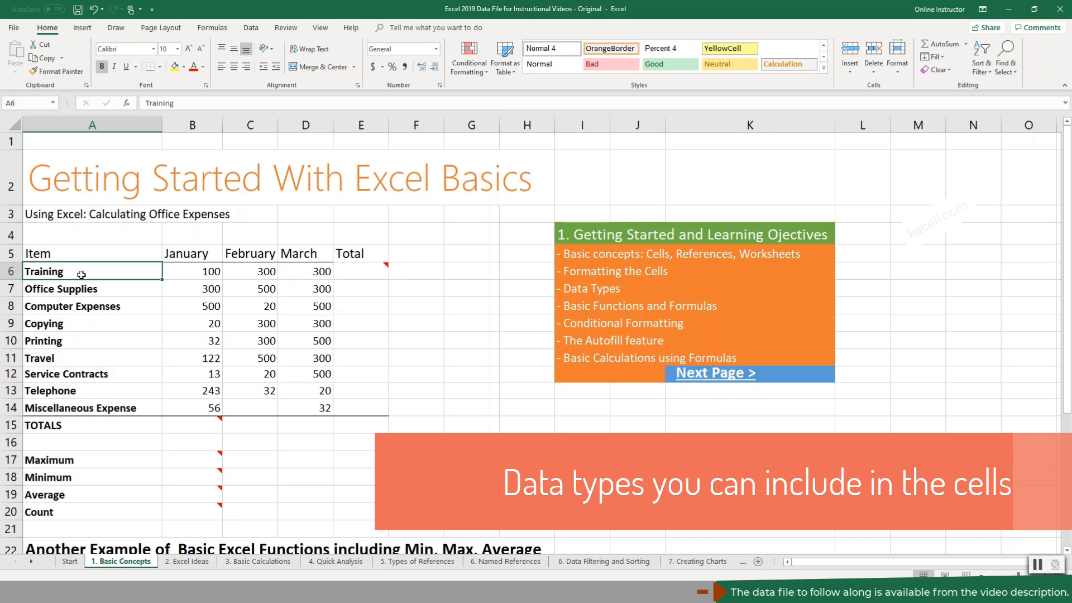
left_click(201, 274)
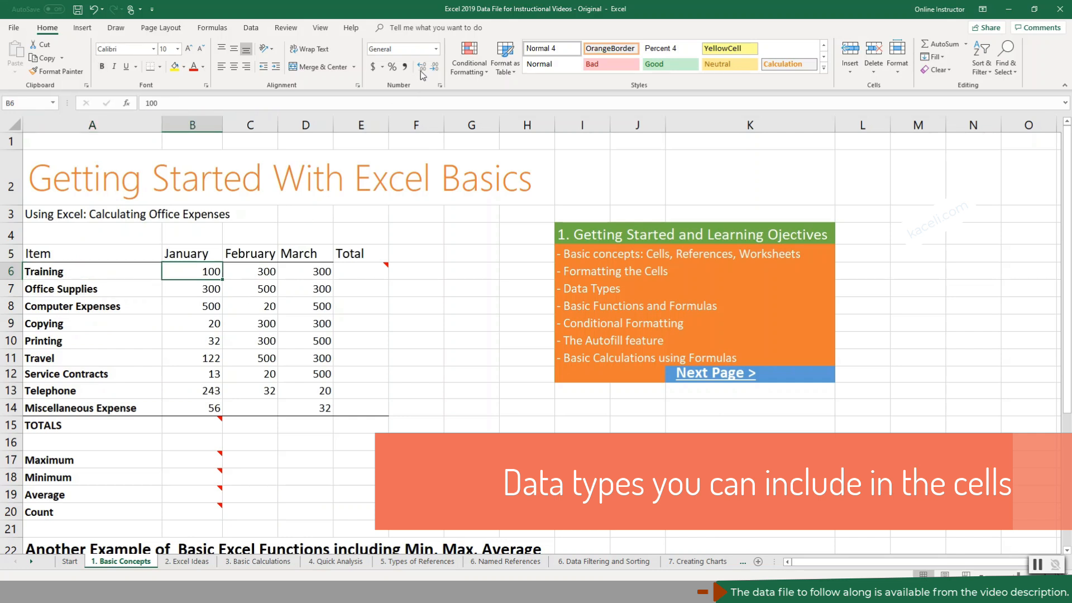
left_click(67, 276)
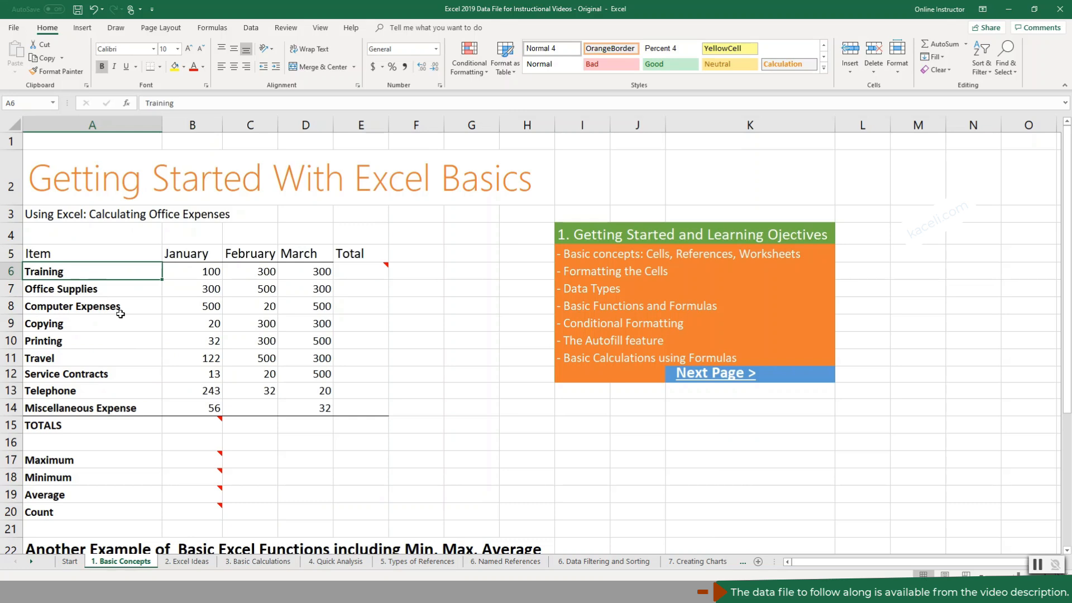
Go through the expense item labels from Office Supplies in A7 down to Telephone in A13.
left_click(98, 291)
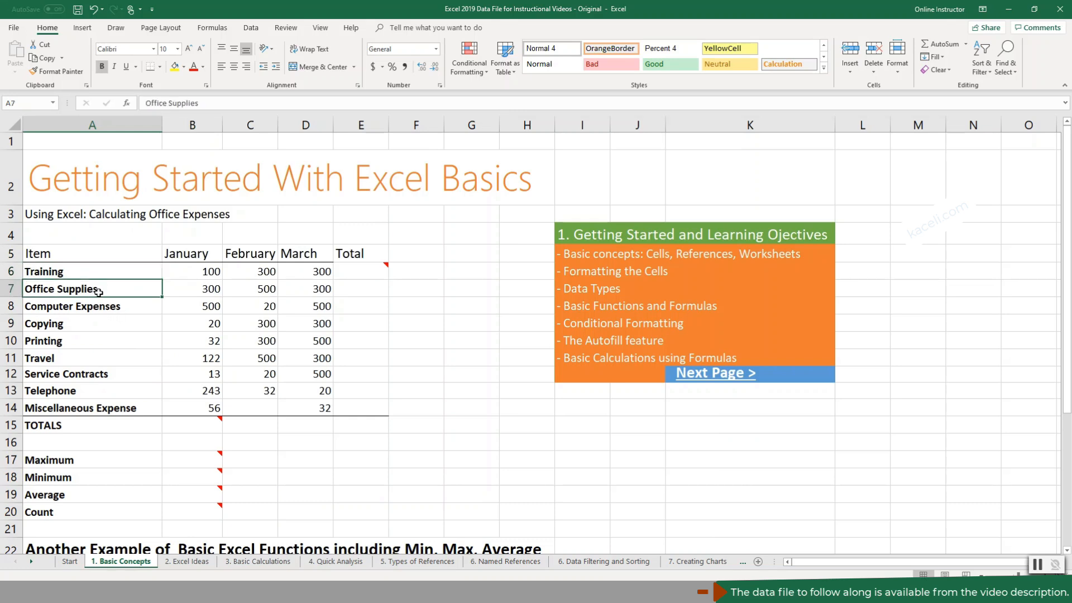
left_click(101, 307)
left_click(65, 325)
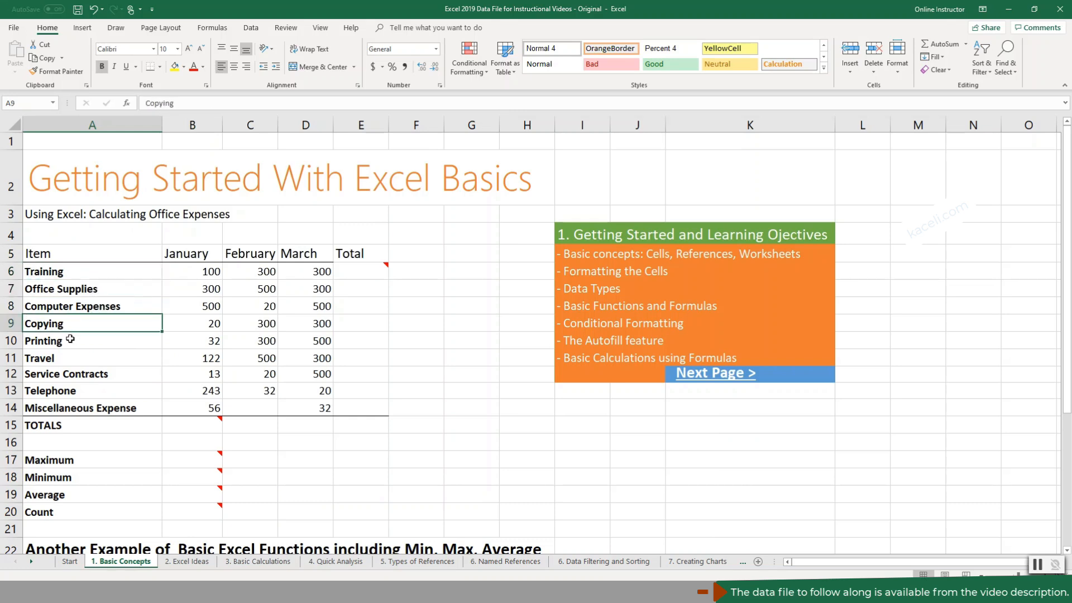
left_click(72, 341)
left_click(85, 360)
left_click(100, 376)
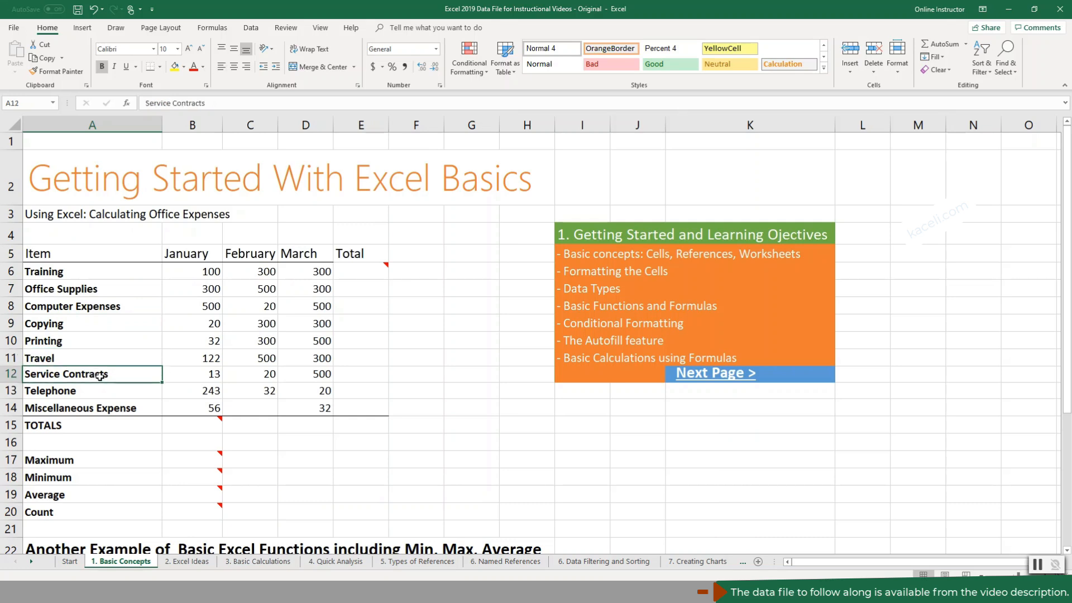
left_click(92, 395)
Examine the January amount in B6, the Total column at E5:E6 and the January TOTALS cell B15.
left_click(196, 275)
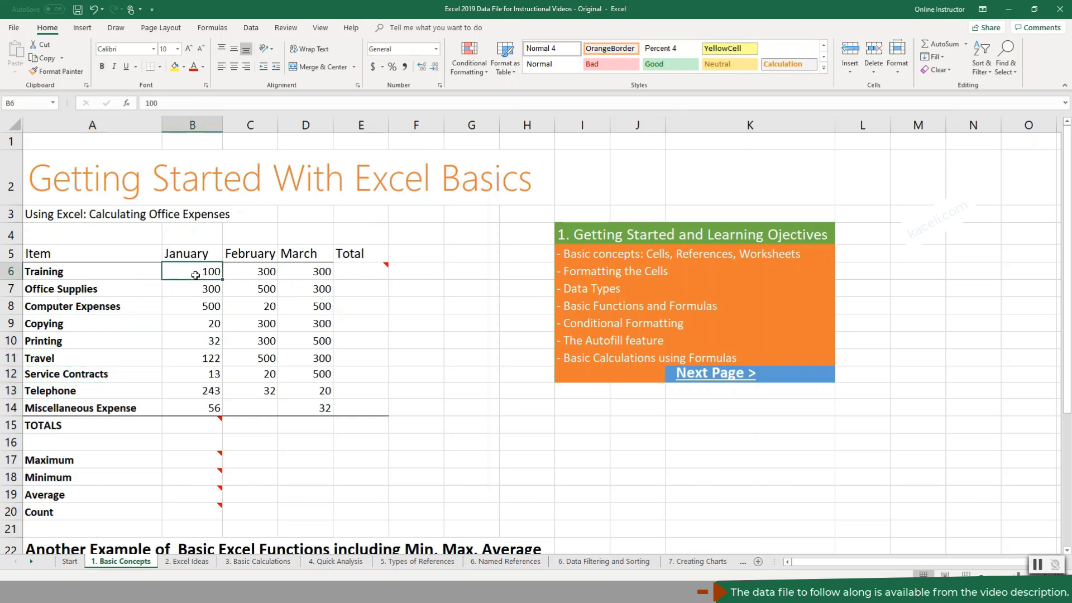
left_click(358, 254)
left_click(358, 273)
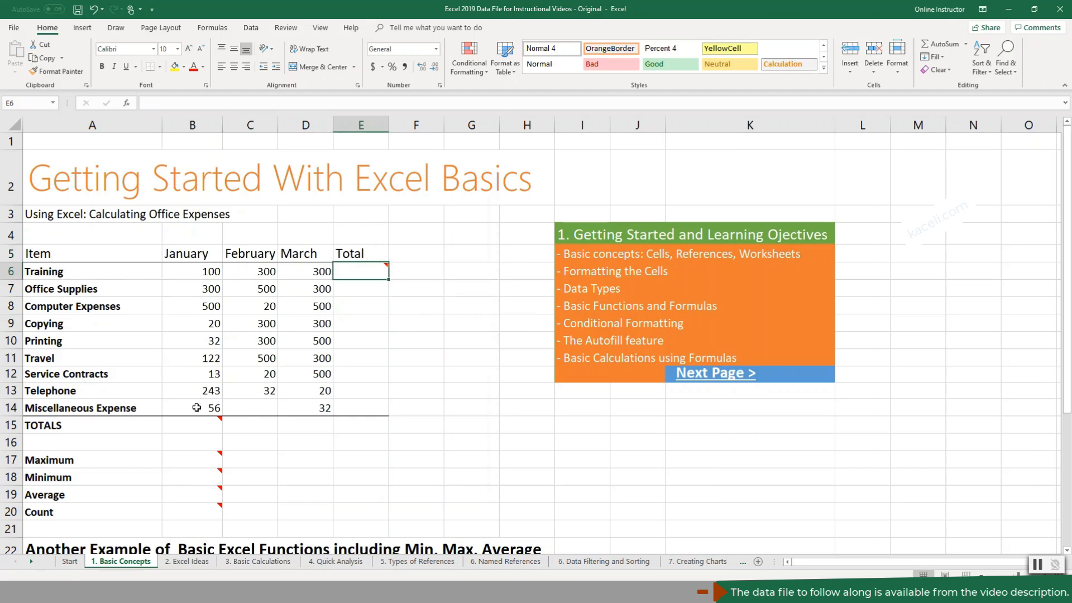
left_click(207, 427)
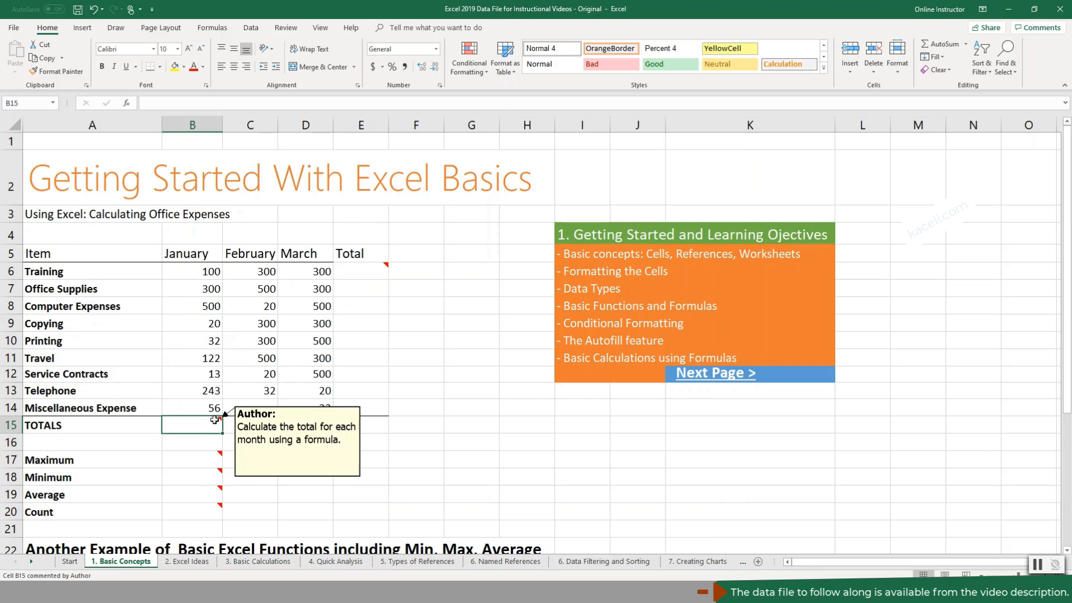
Format the amounts and total cells in B6:E15 with the US dollar accounting number format.
left_click_drag(180, 272, 354, 422)
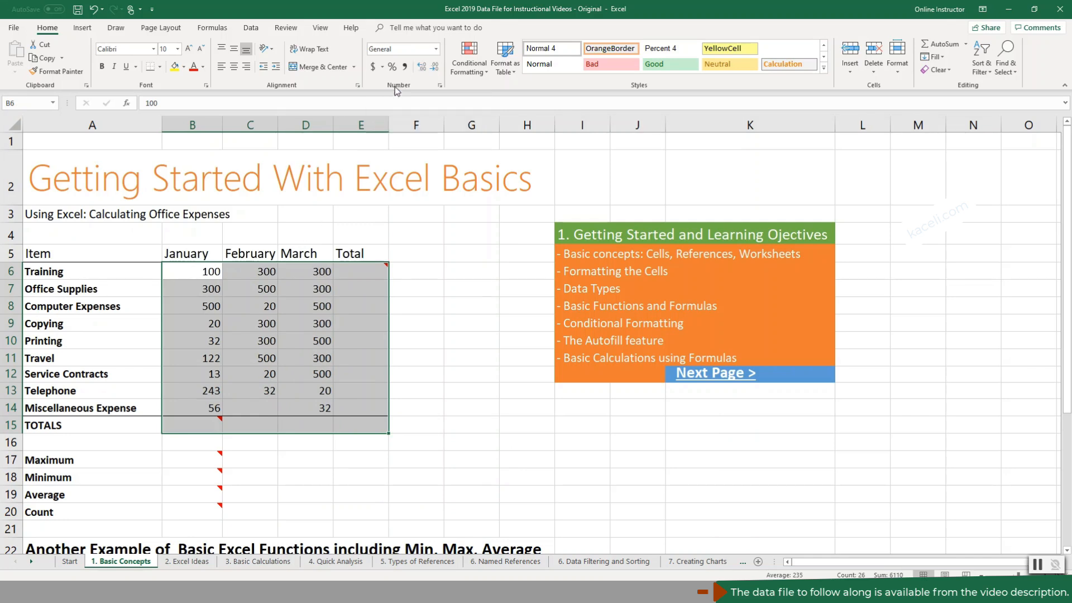
left_click(437, 49)
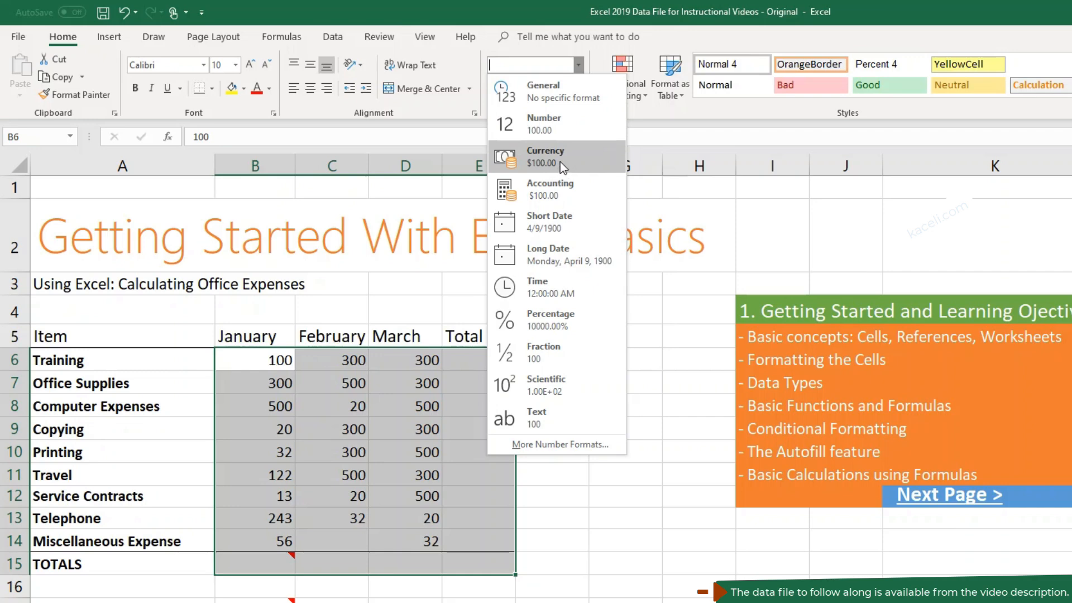
left_click(696, 11)
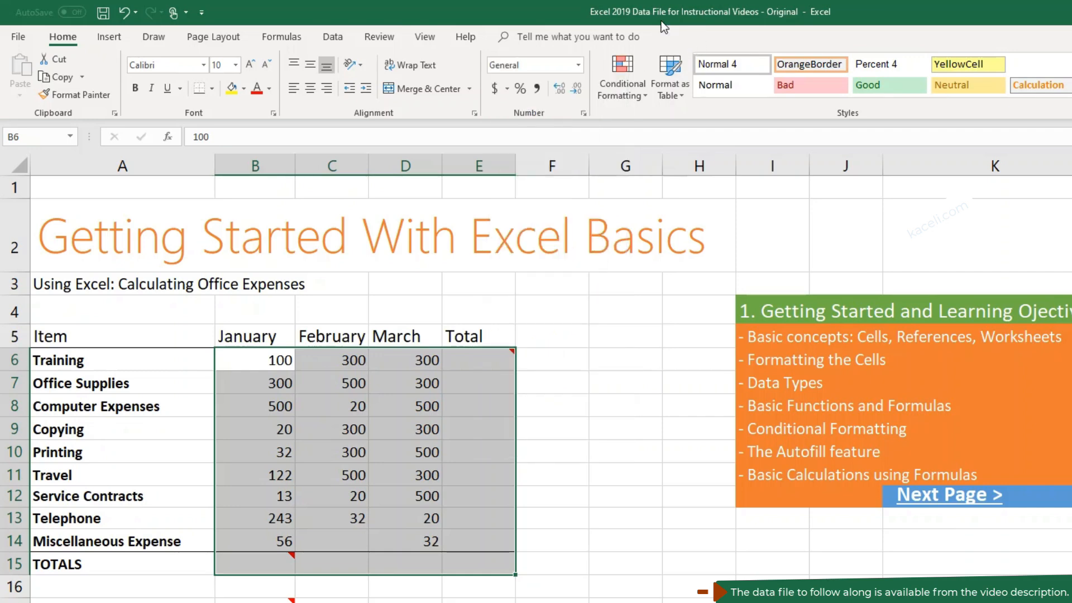
left_click(508, 88)
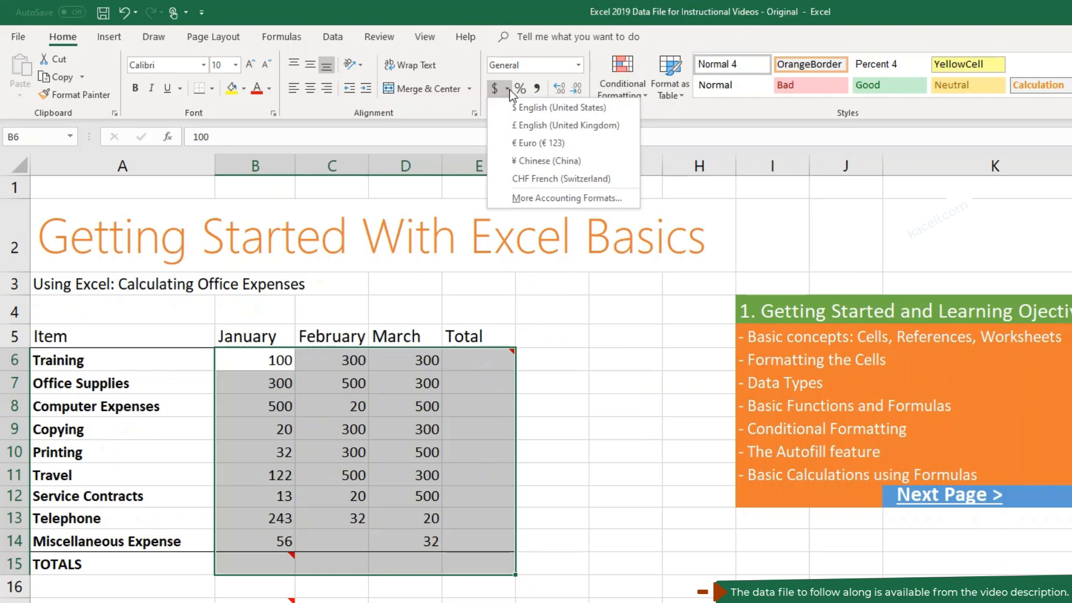
left_click(542, 144)
left_click(473, 365)
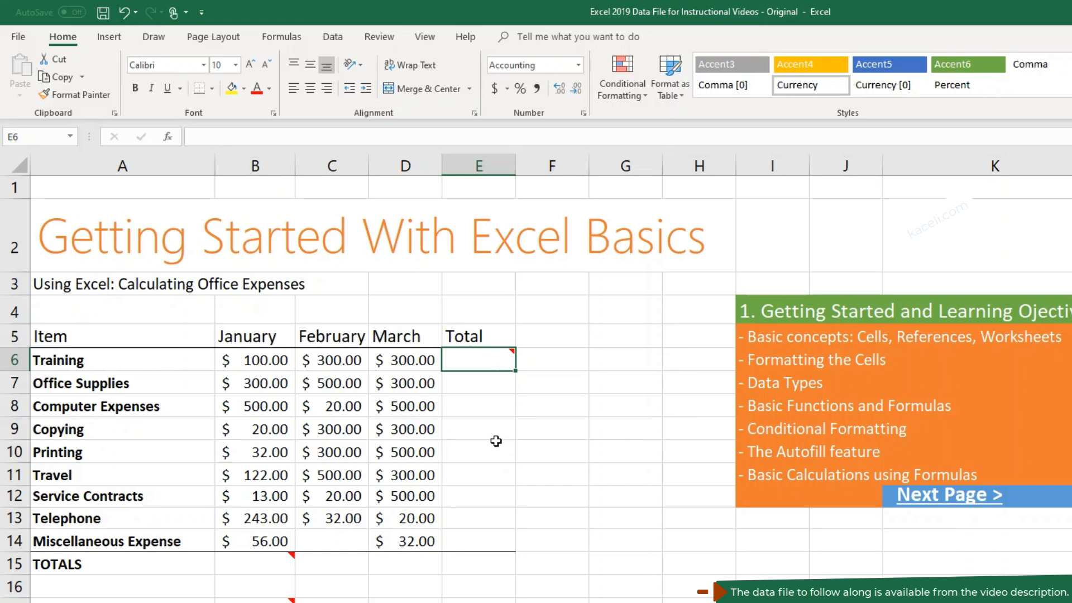
type("=")
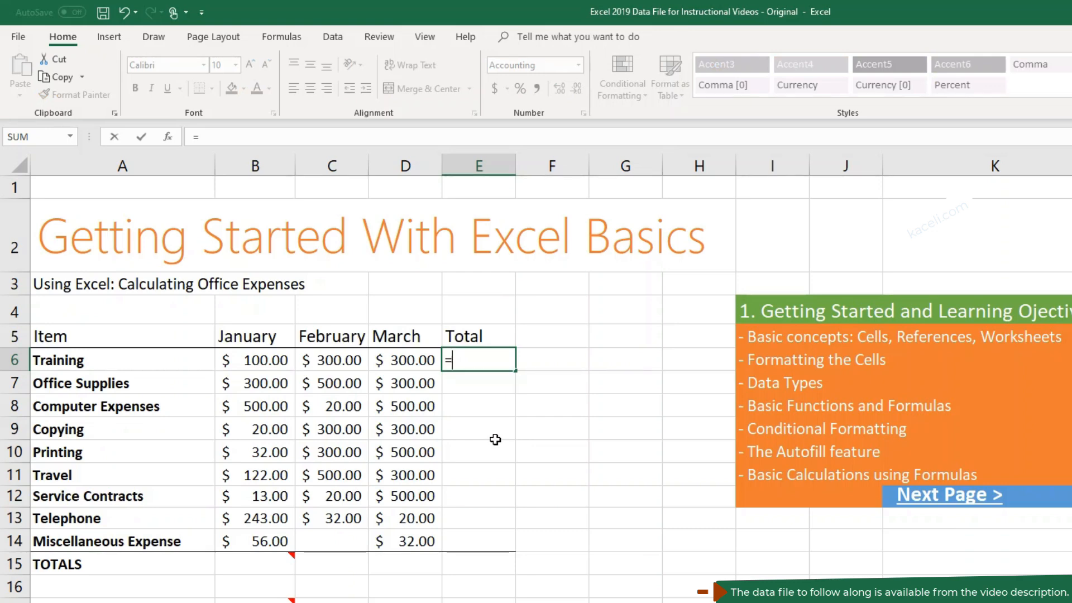
key("Escape")
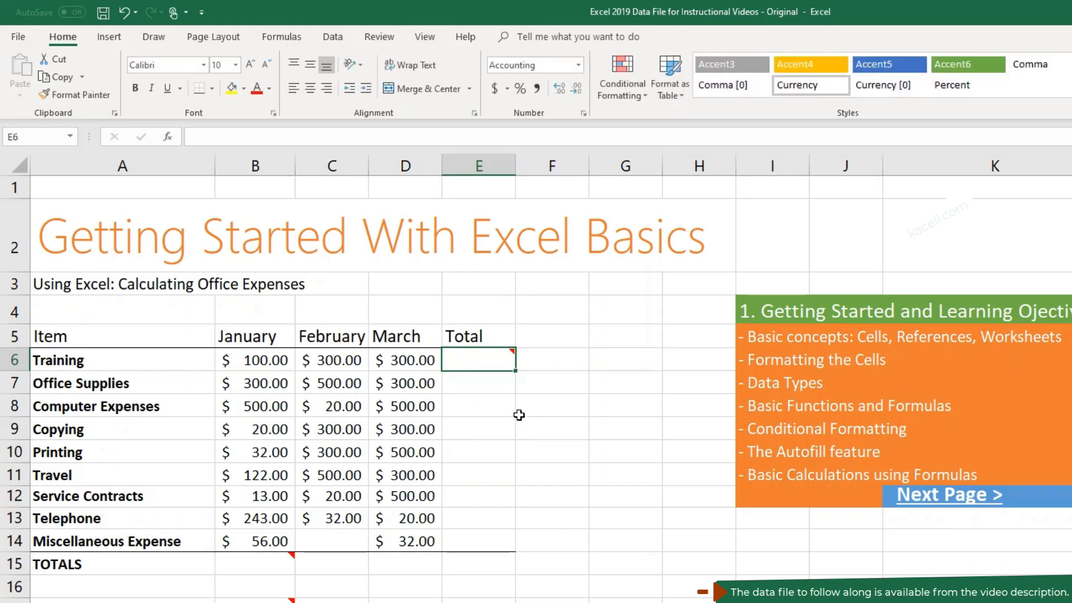
From empty cell F8, browse the function library's Financial, Logical, Lookup & Reference, Math & Trig and Engineering categories.
left_click(518, 414)
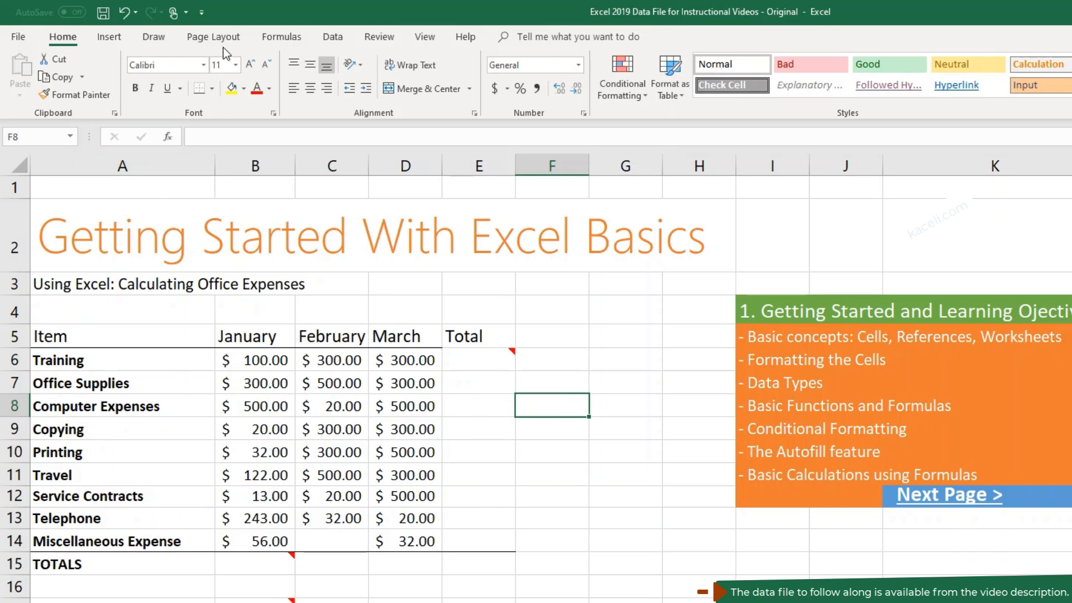
left_click(274, 38)
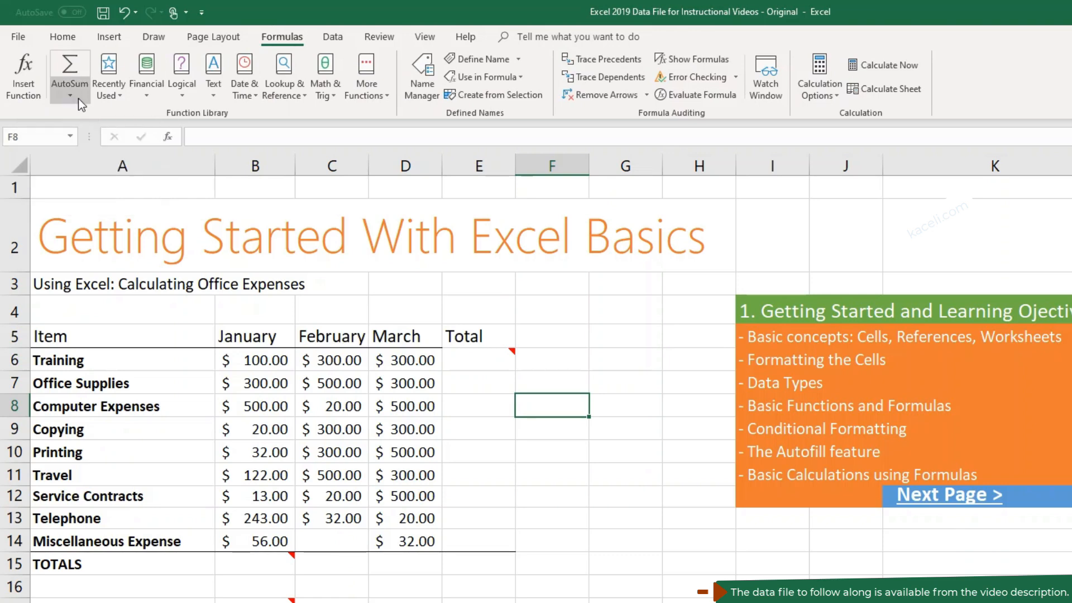
left_click(152, 96)
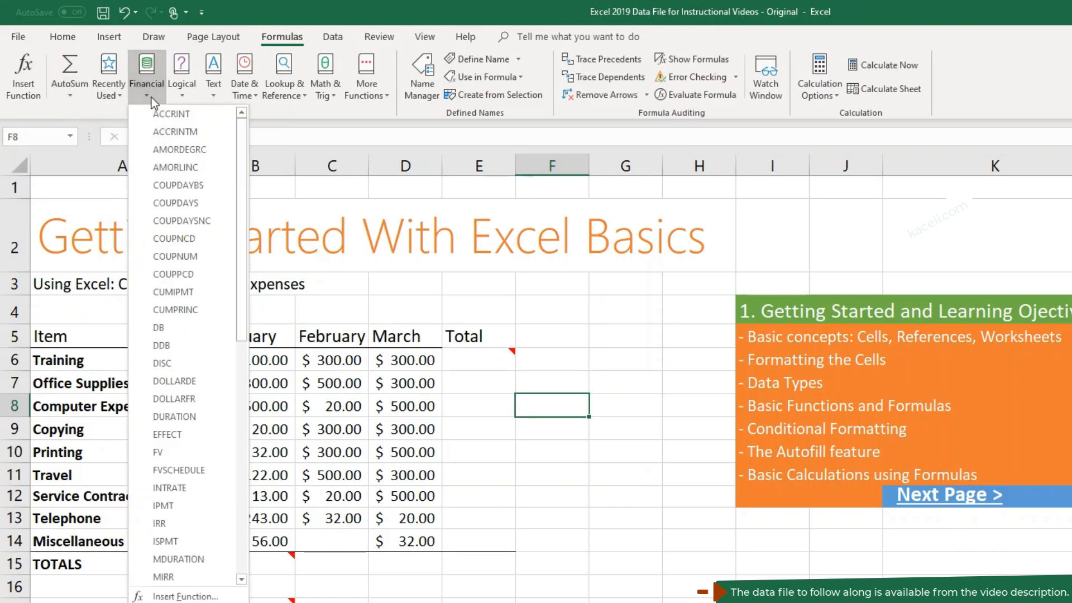
left_click_drag(243, 310, 258, 547)
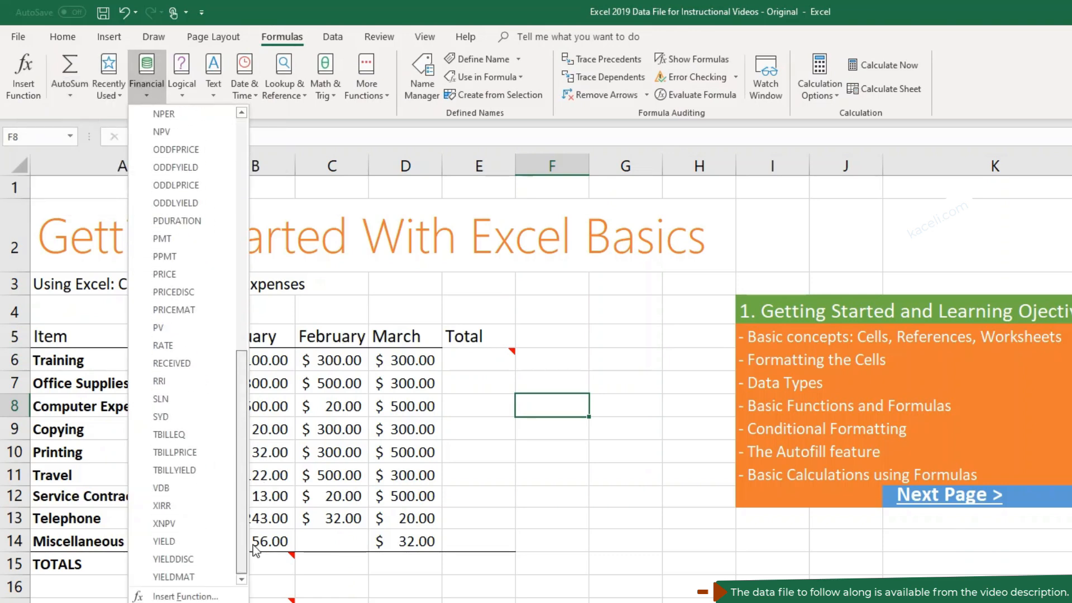
left_click(184, 92)
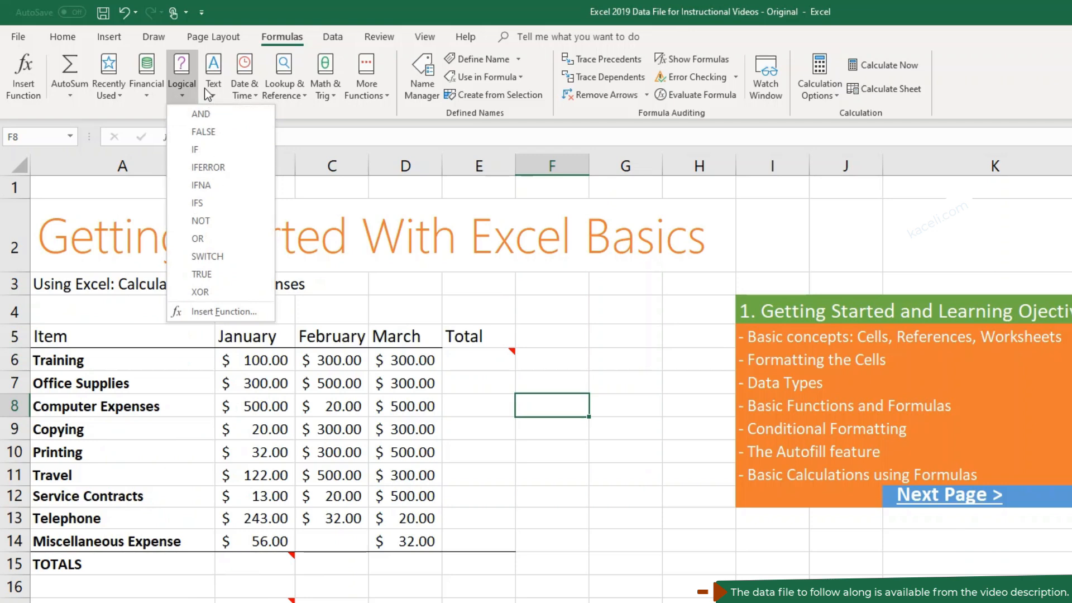
left_click(284, 88)
left_click(330, 96)
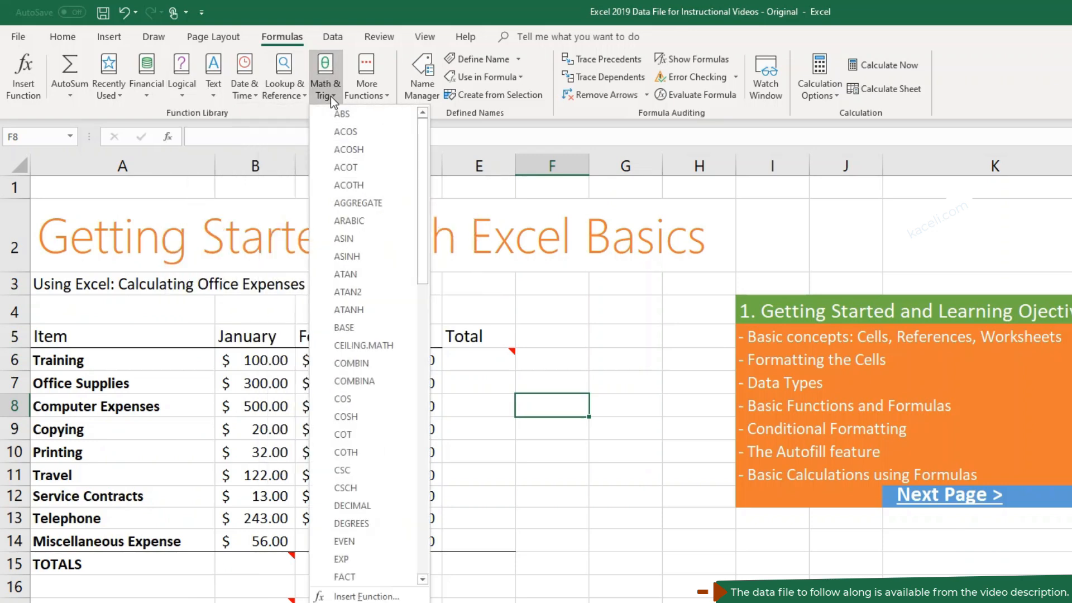
left_click(369, 90)
mouse_move(391, 131)
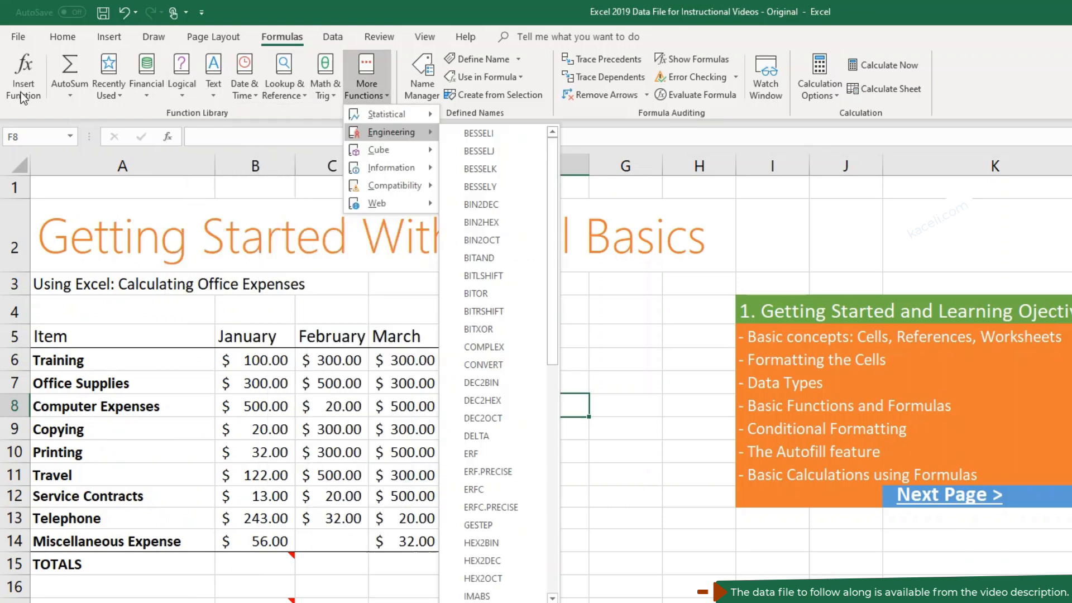
Look through the Insert Function dialog with the category set to All, and close it without inserting a function.
left_click(469, 596)
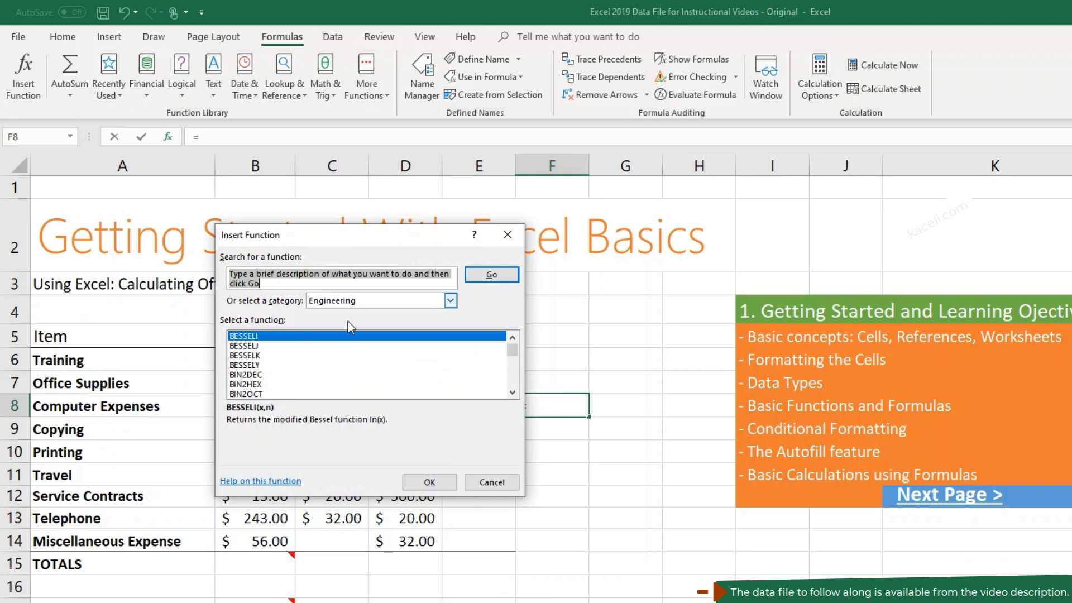
left_click(346, 301)
left_click(333, 323)
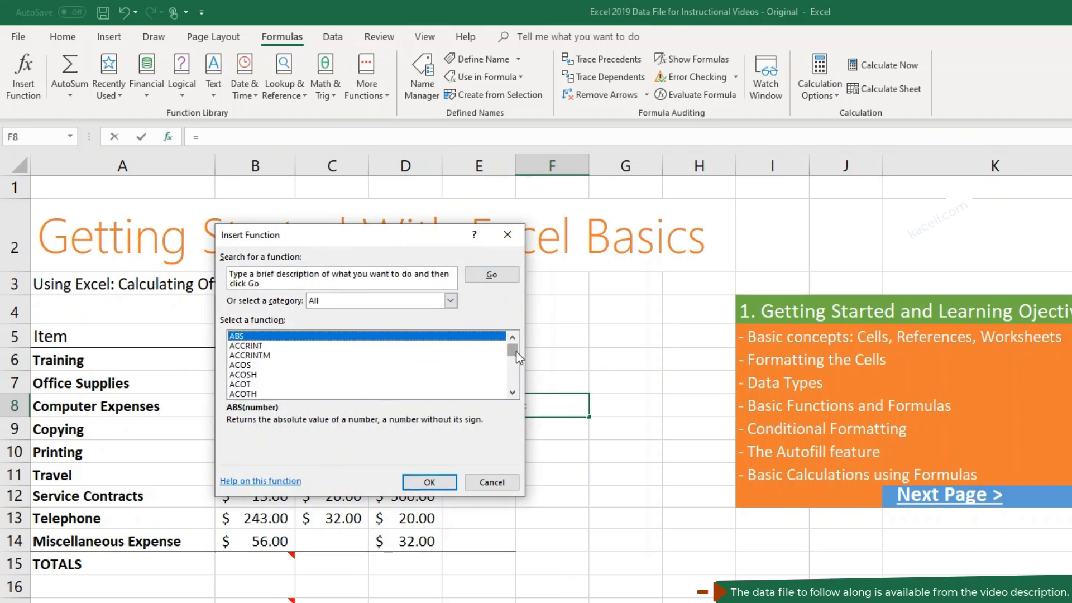
mouse_move(512, 351)
left_mouse_down()
mouse_move(512, 390)
mouse_move(513, 352)
left_mouse_up()
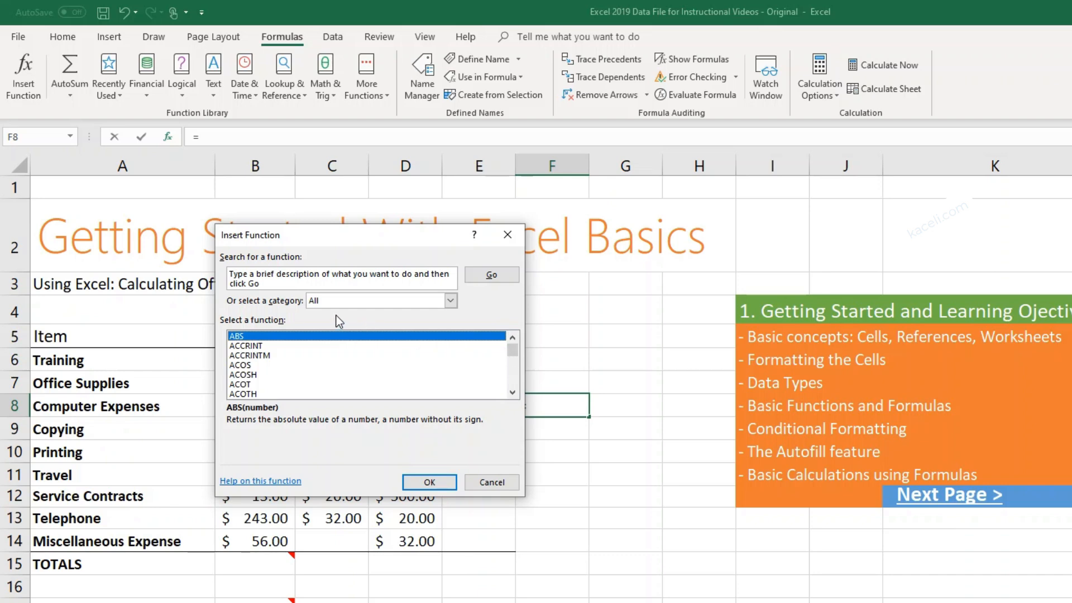
left_click(273, 279)
left_click(491, 482)
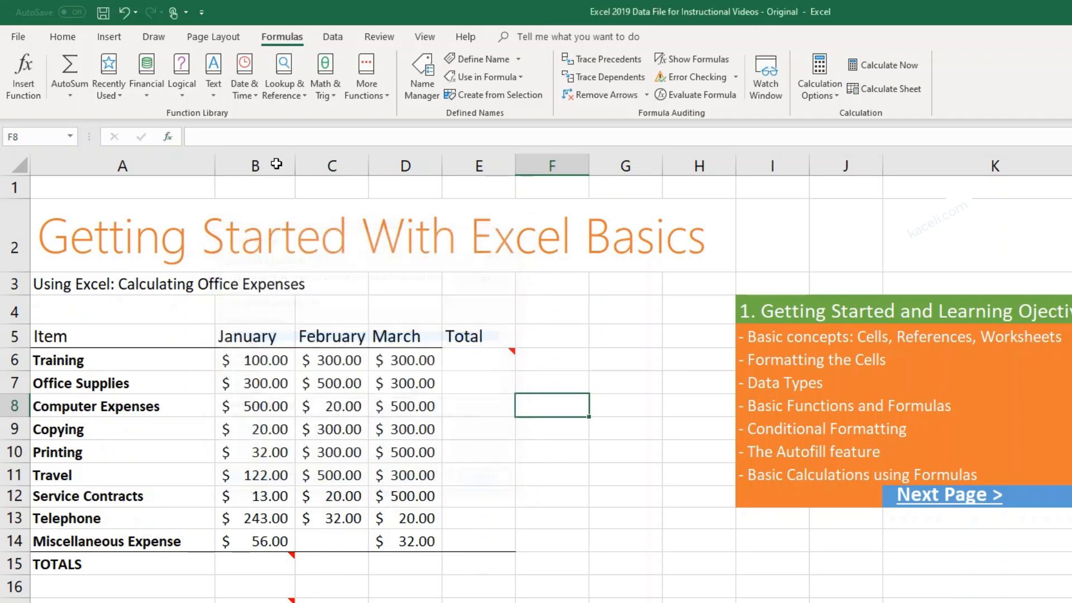
Search for "sum" in the Insert Function dialog, view the SUM function's description, and cancel the dialog.
left_click(27, 95)
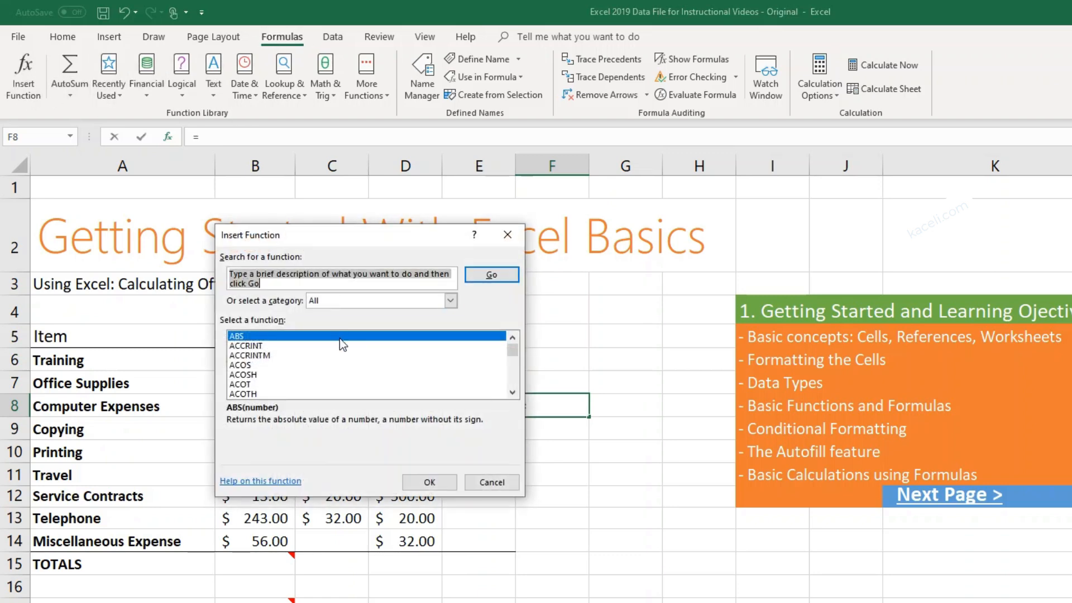
type("sum")
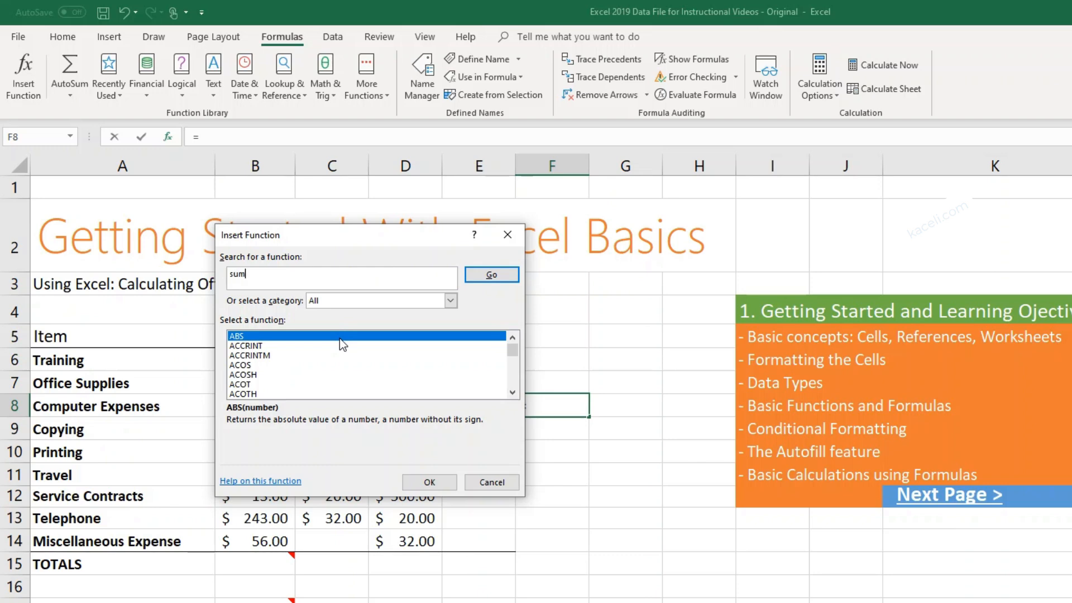
key("Return")
left_click(260, 336)
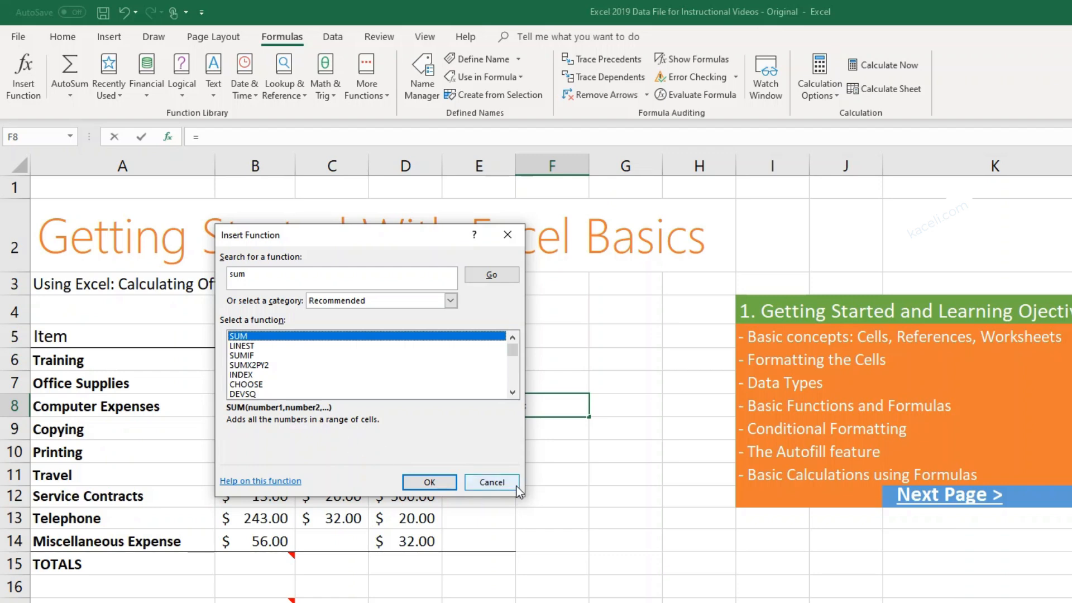
left_click(500, 483)
Enter the formula =SUM(B6:D6) in E6 to total the Training expenses, and check it in the cell.
left_click(474, 364)
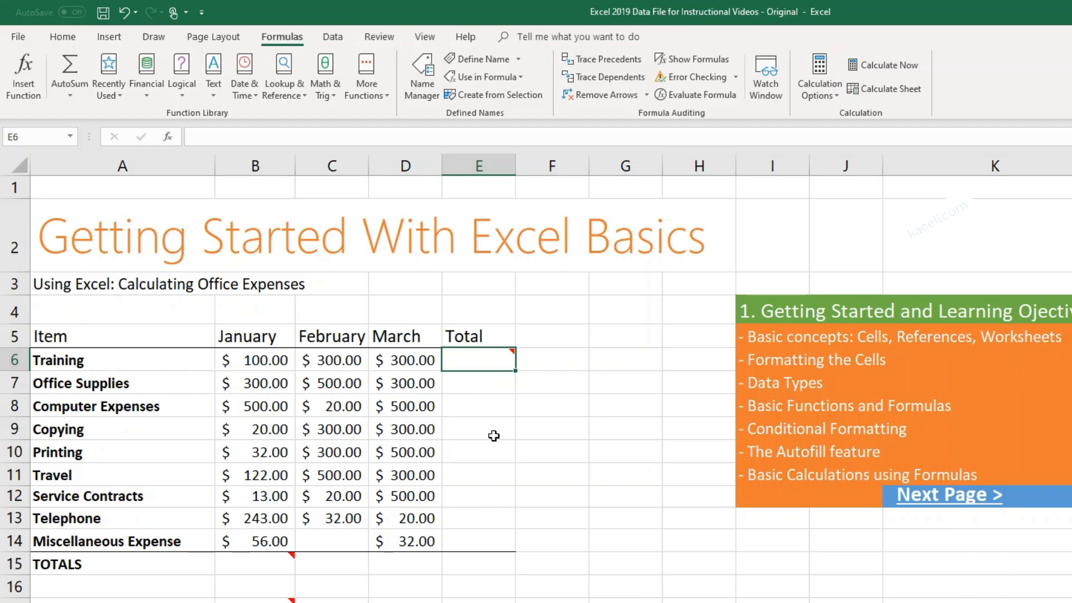
type("=sum")
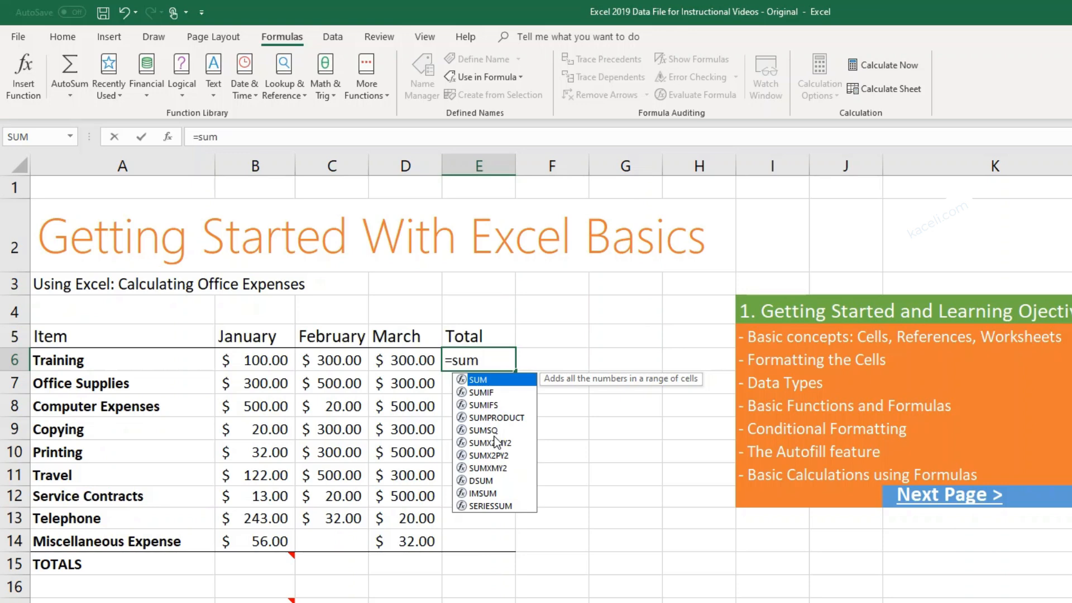
type("(")
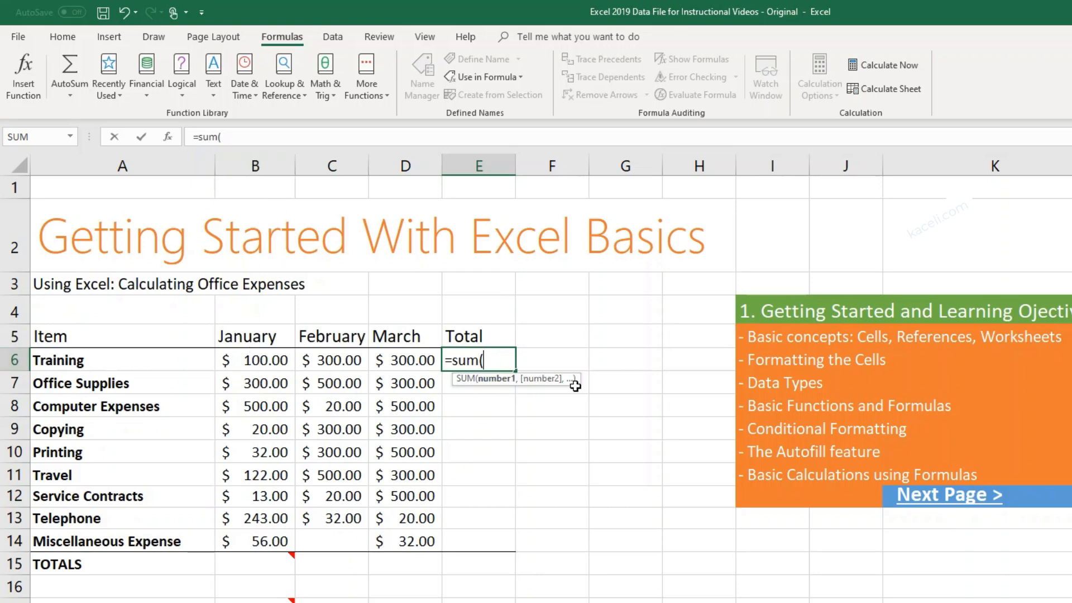
type("b6")
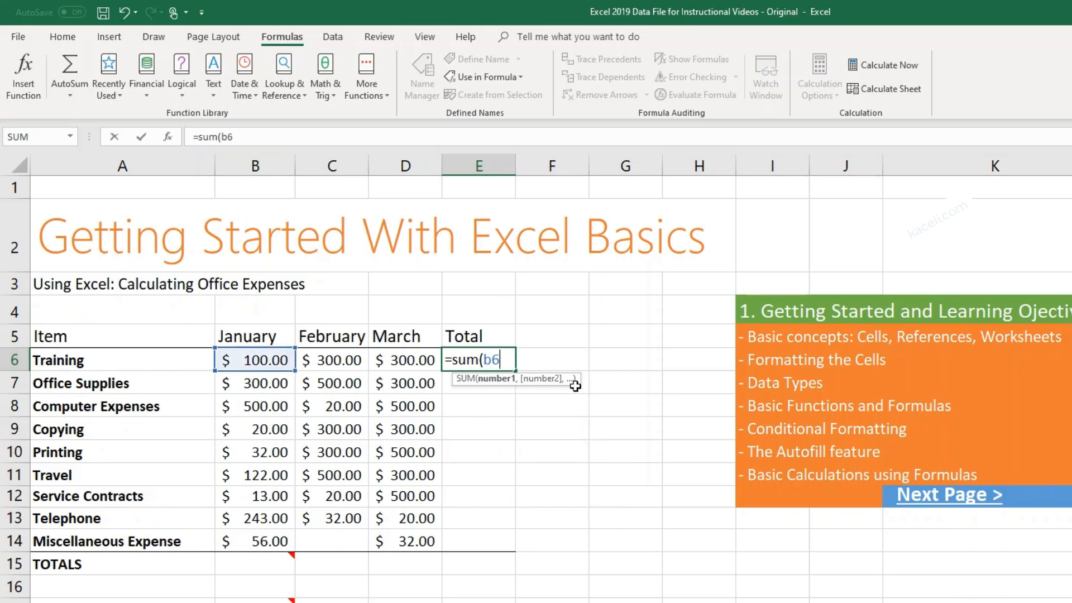
type(":")
type("d6")
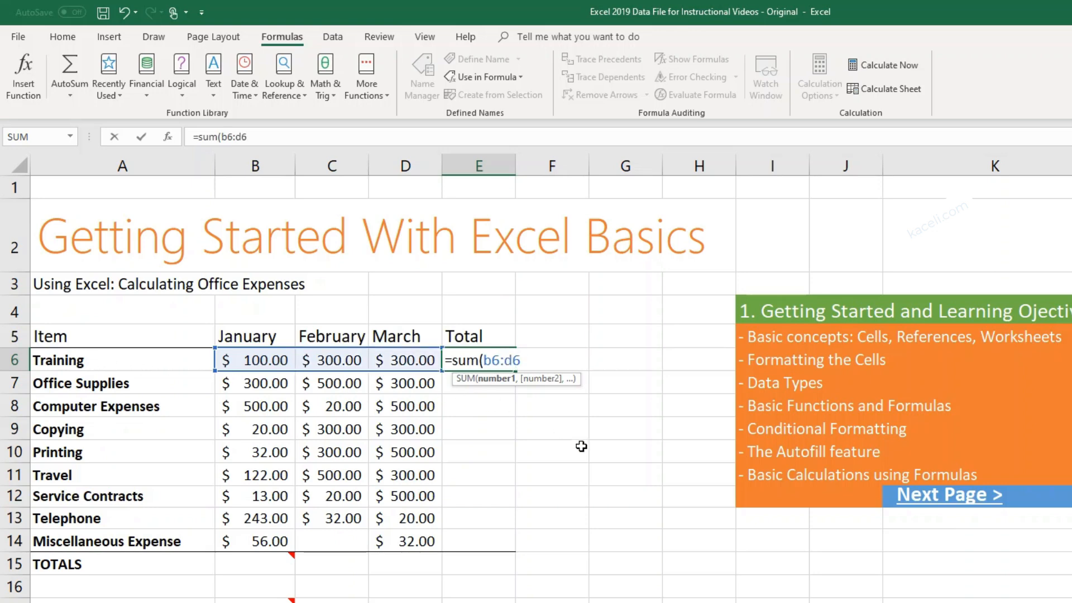
type(")")
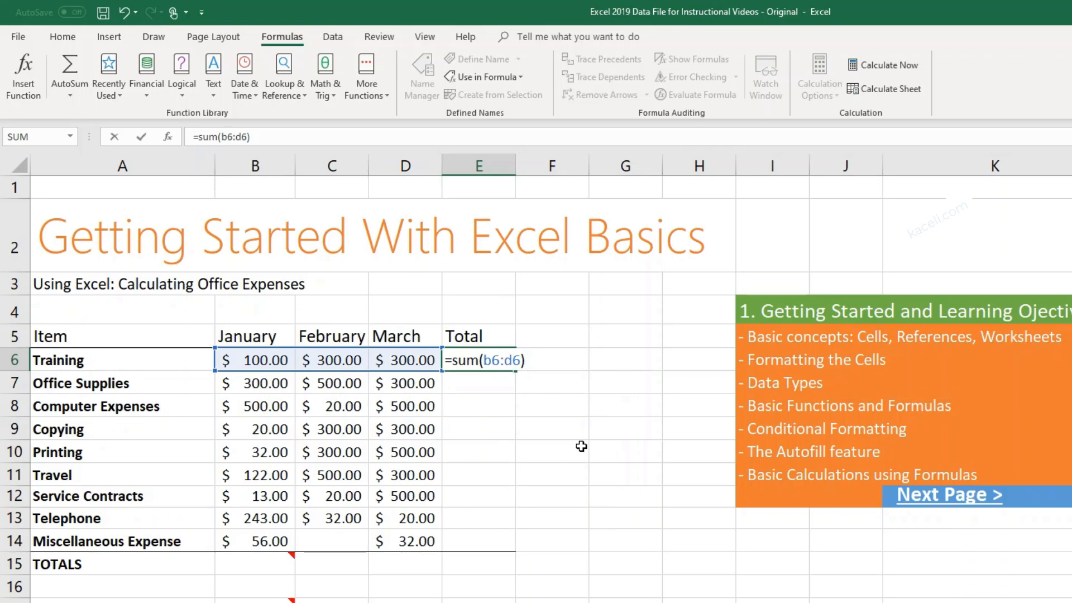
key("Return")
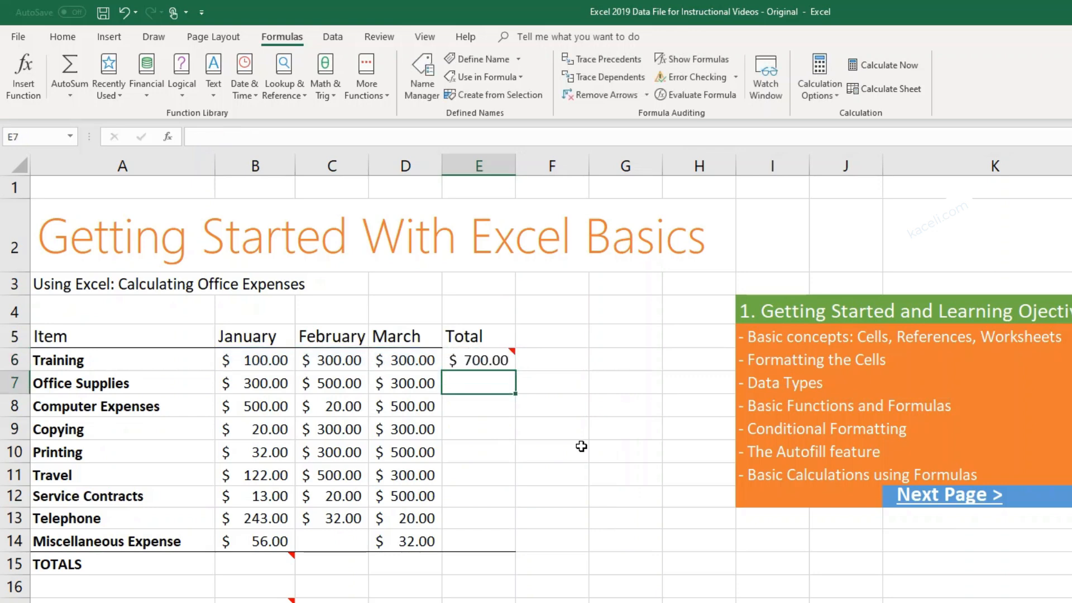
left_click(487, 362)
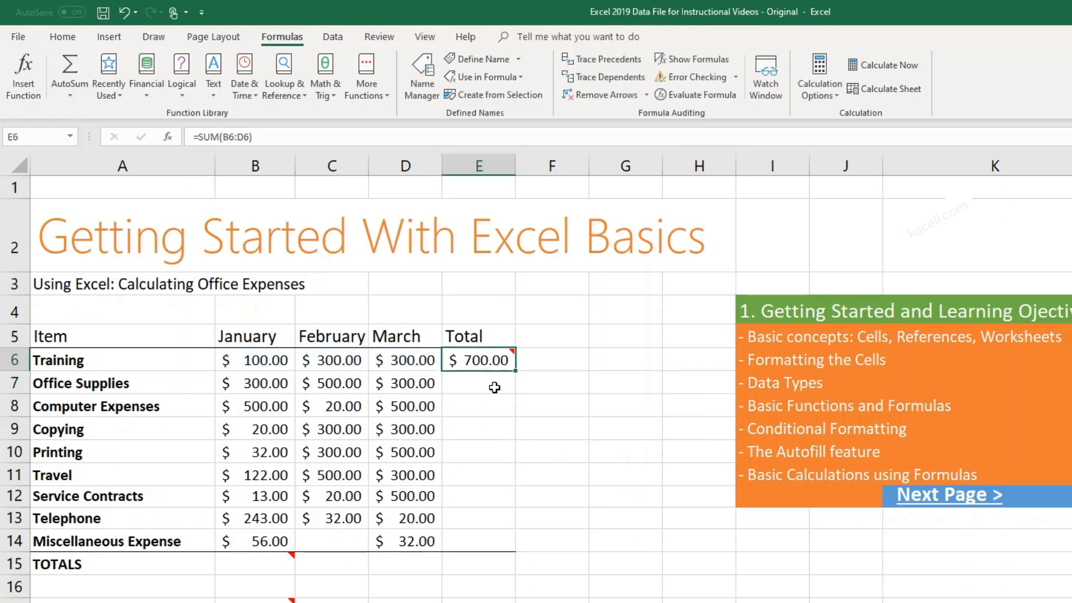
Change the January Training amount in B6 to 250.
left_click(271, 364)
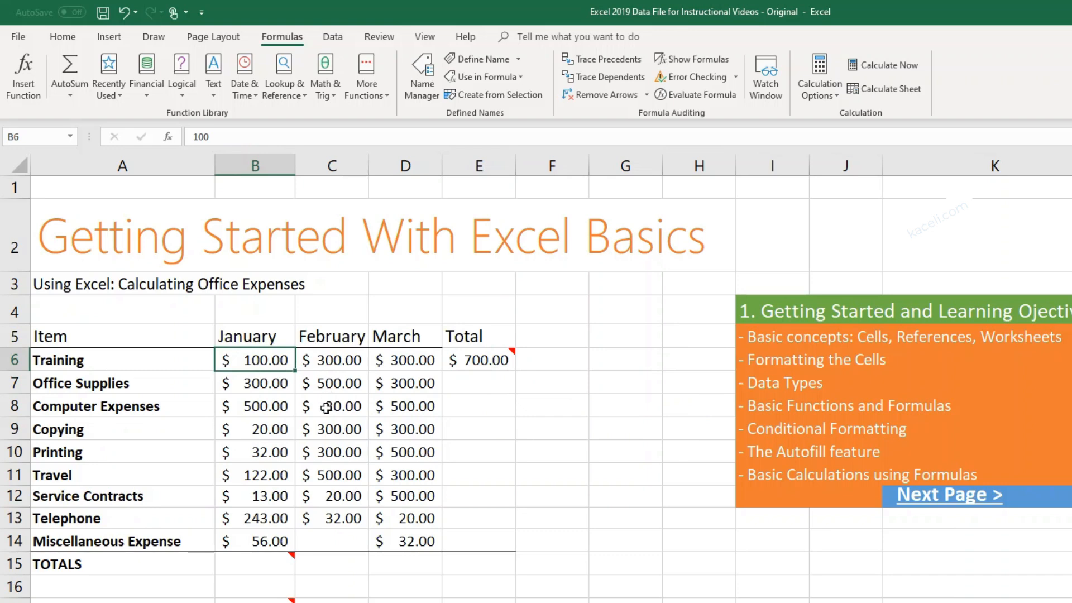
type("2")
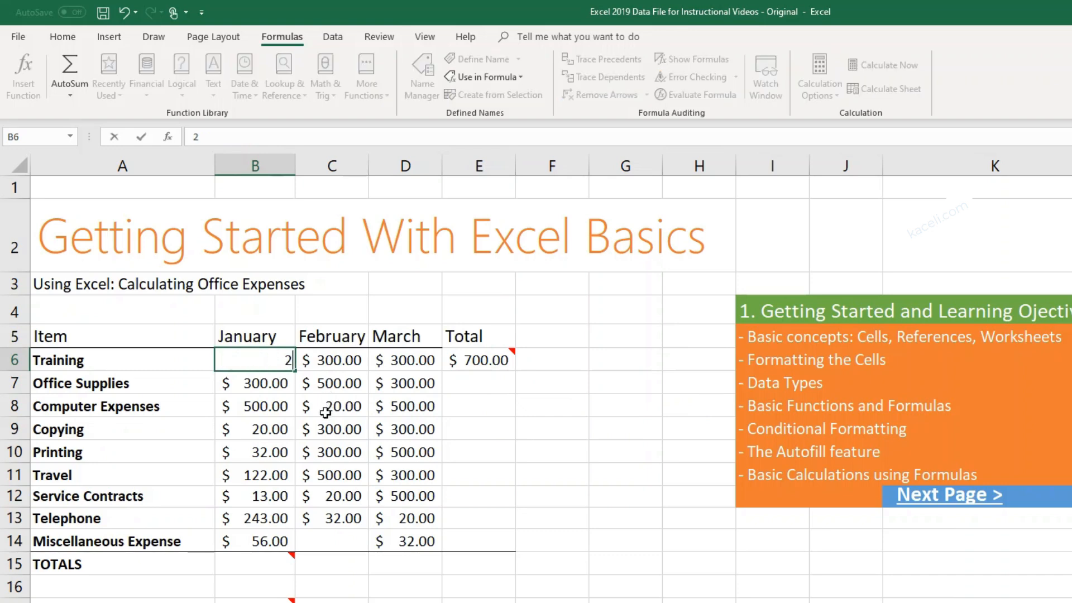
type("50")
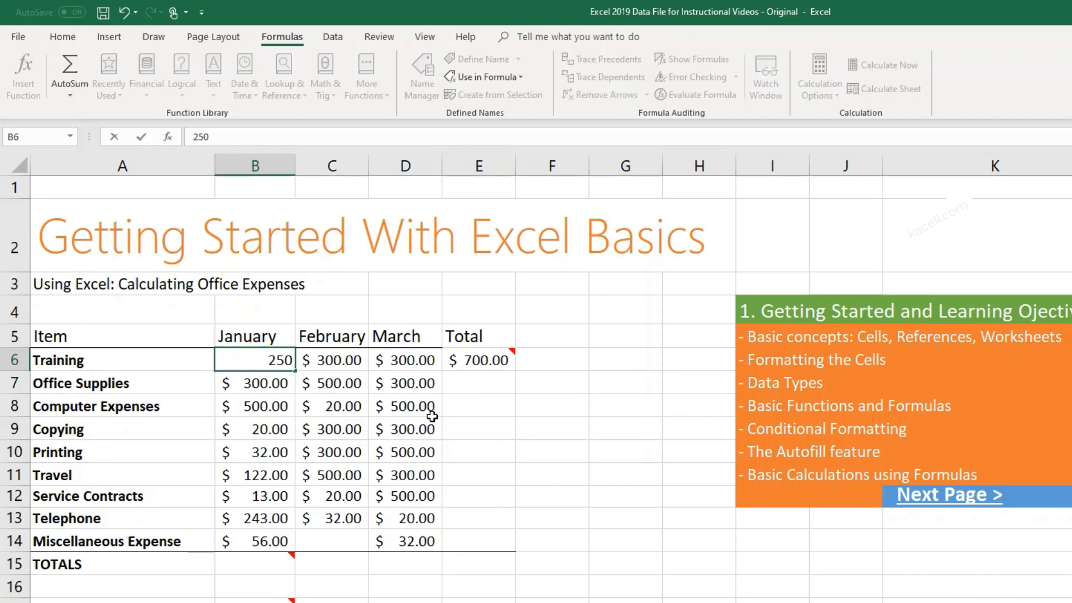
key("Return")
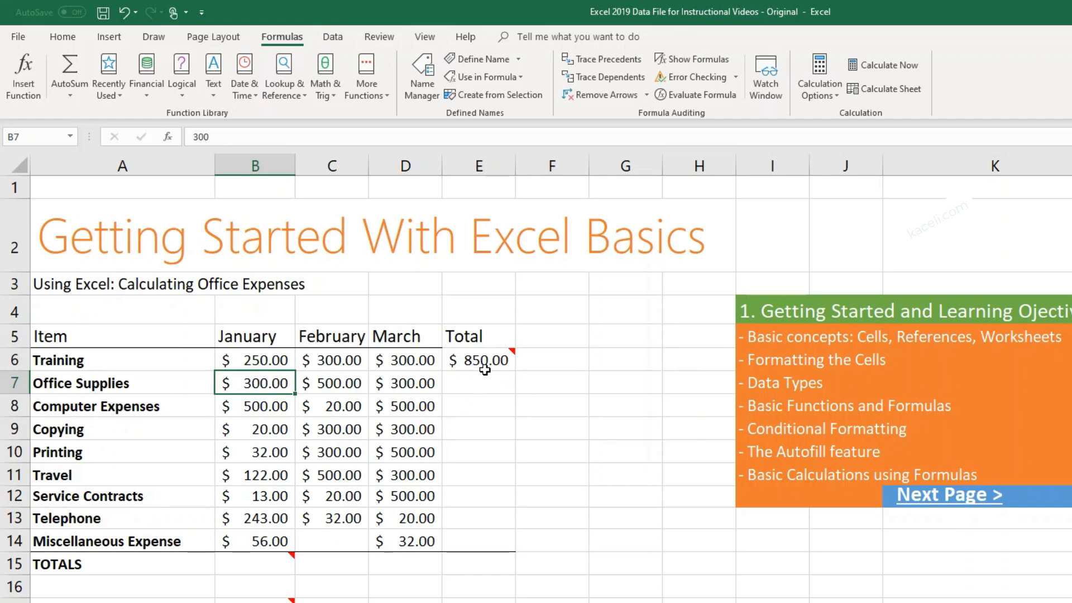
Enter a SUM formula in E7 over B7:D7 to total the Office Supplies expenses.
left_click(474, 391)
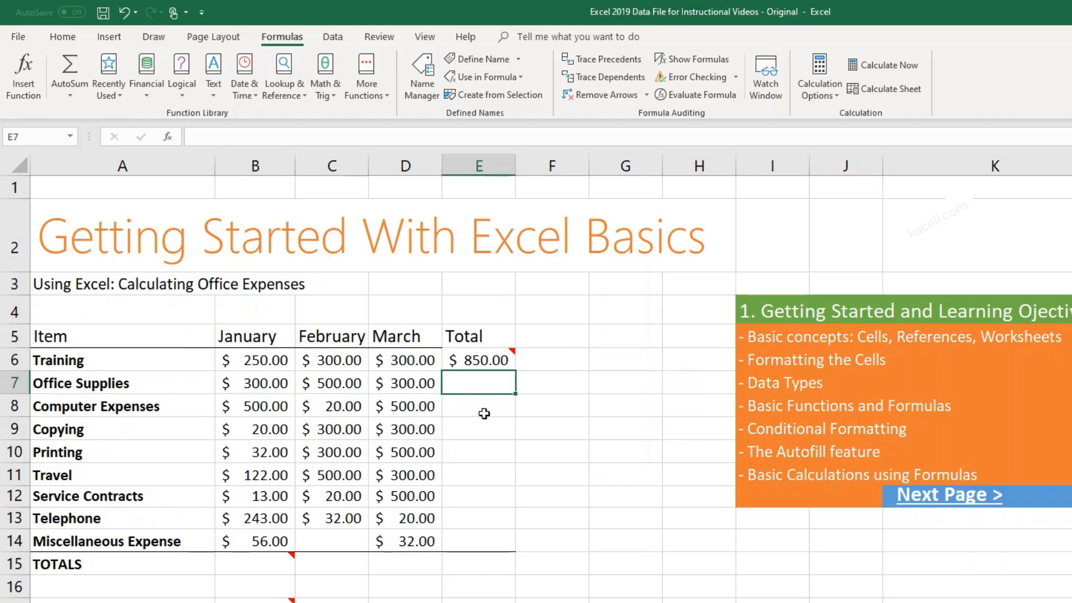
type("=")
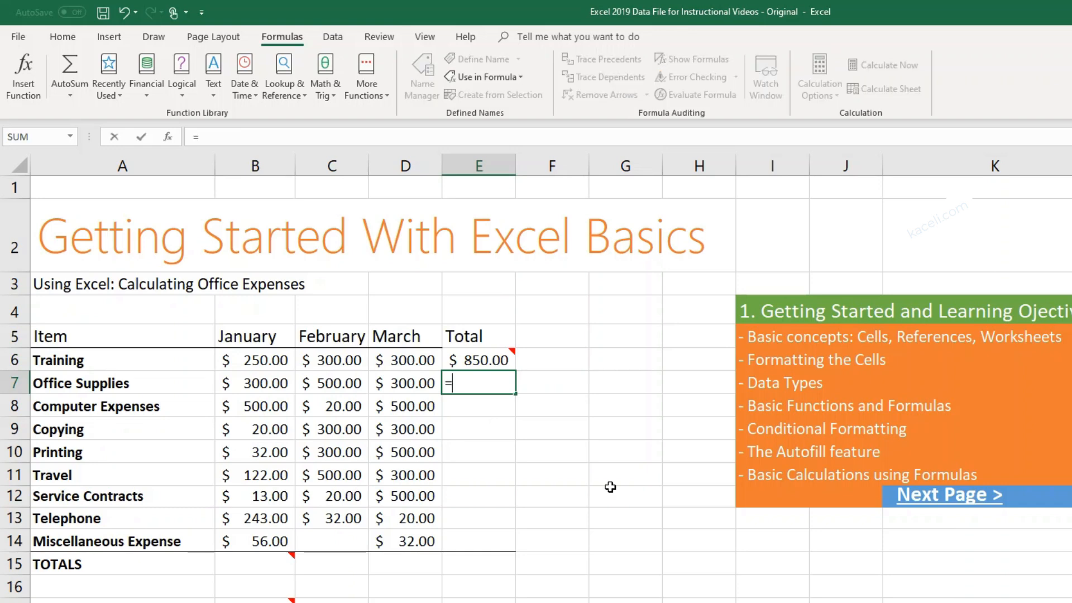
type("SUM(")
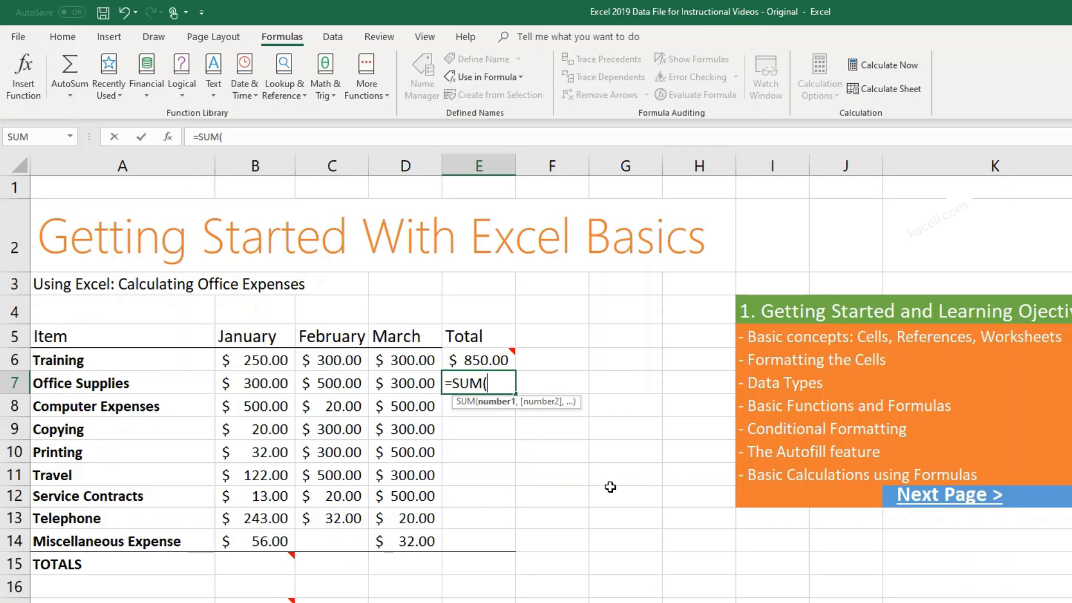
left_click(269, 385)
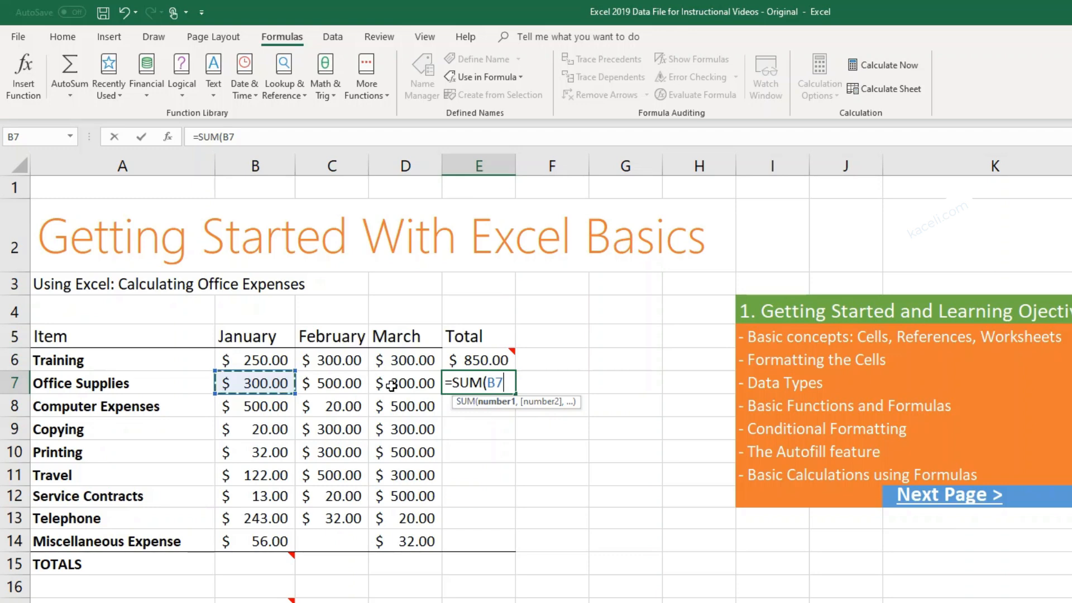
left_click_drag(269, 384, 400, 393)
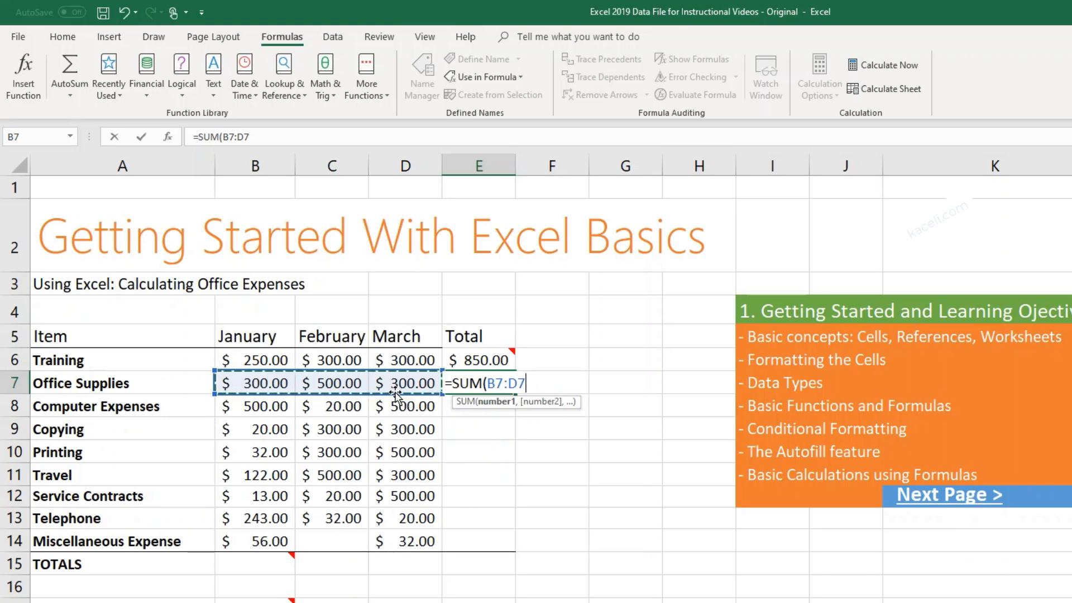
key("Return")
Clear the contents of E6:E8 in the Total column.
left_click(72, 39)
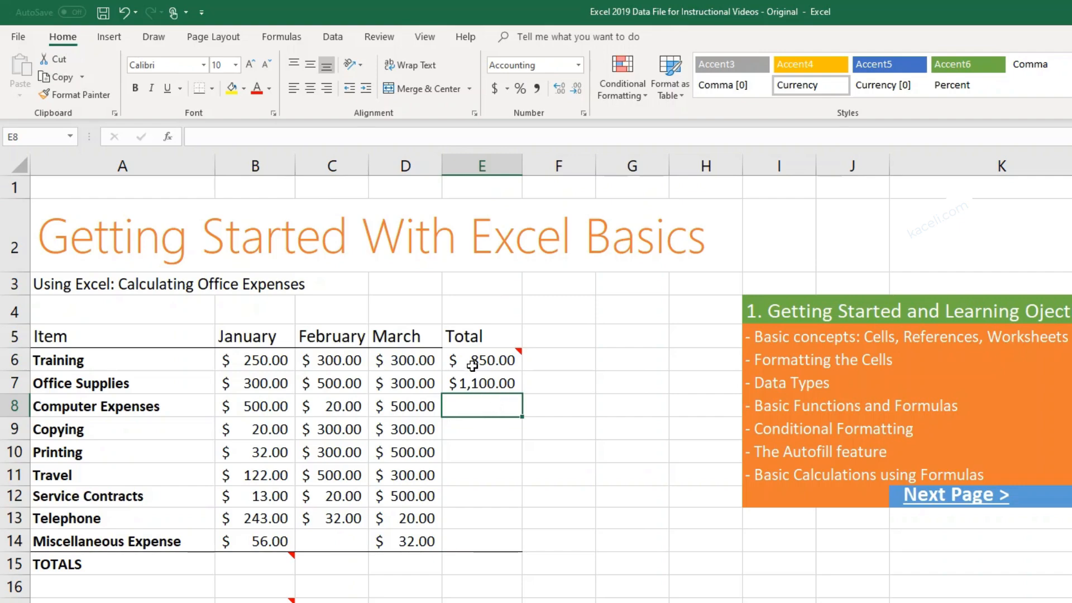
left_click(476, 362)
left_click_drag(476, 361, 476, 406)
key("Delete")
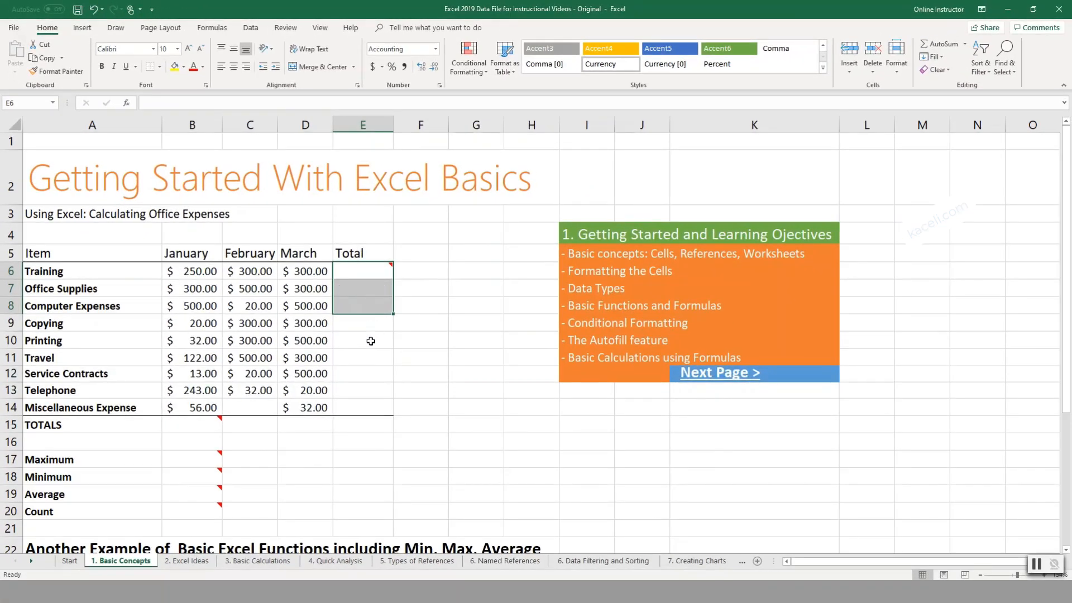
Use AutoSum in E6 to total the Training expenses over B6:D6.
left_click(371, 341)
left_click(355, 273)
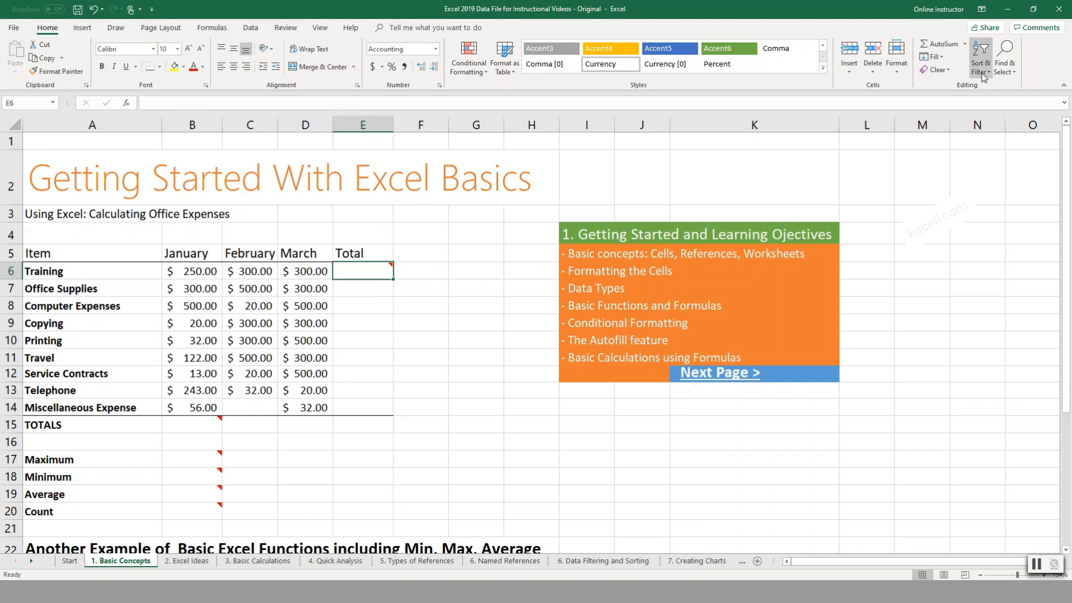
left_click(944, 45)
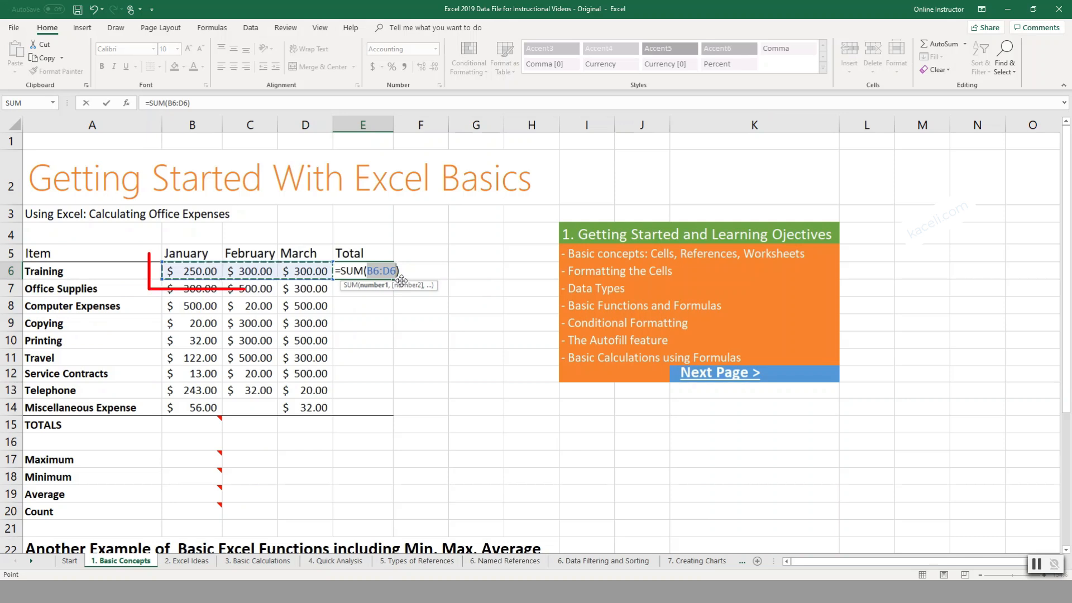
key("Return")
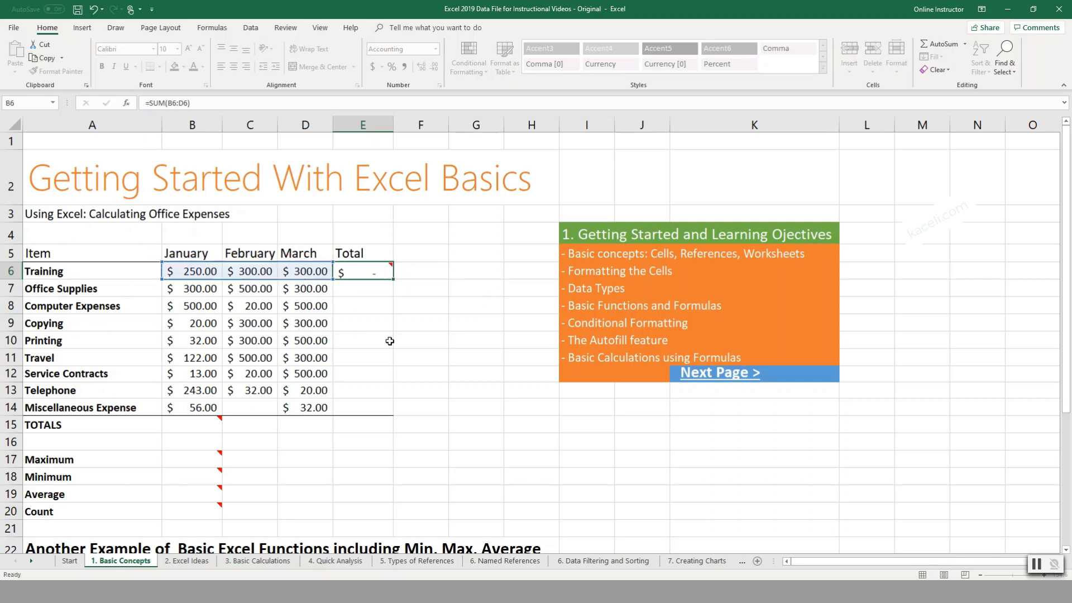
left_click(188, 431)
left_click(257, 425)
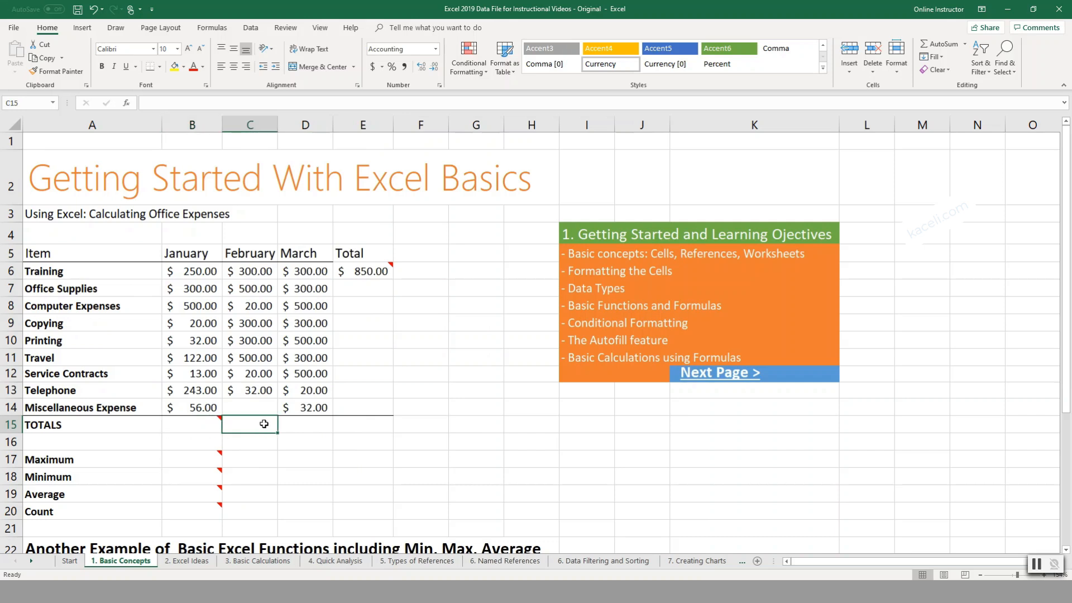
left_click(944, 45)
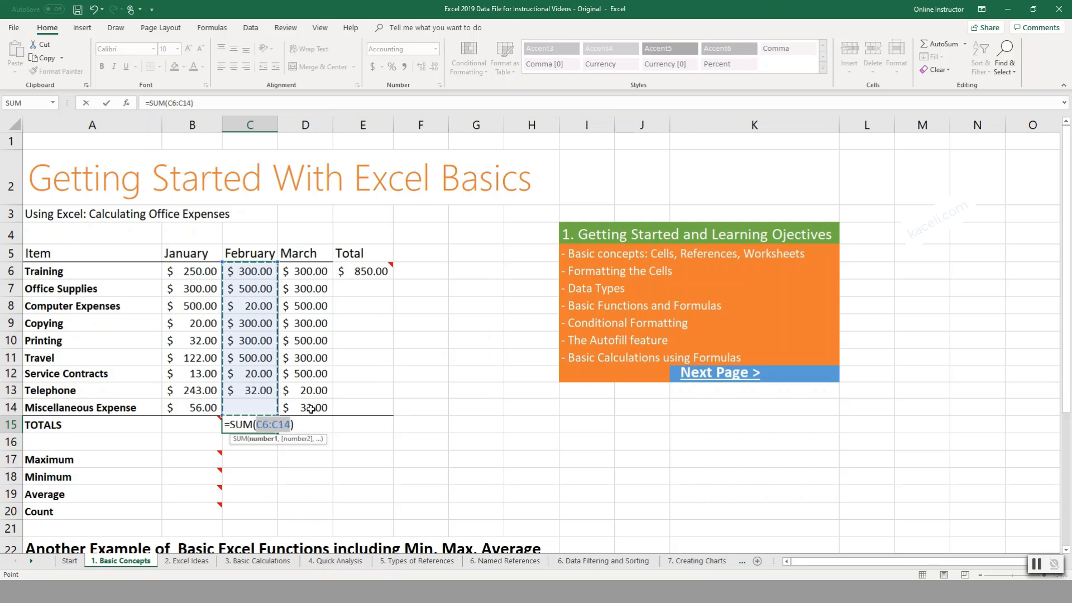
left_click(353, 284)
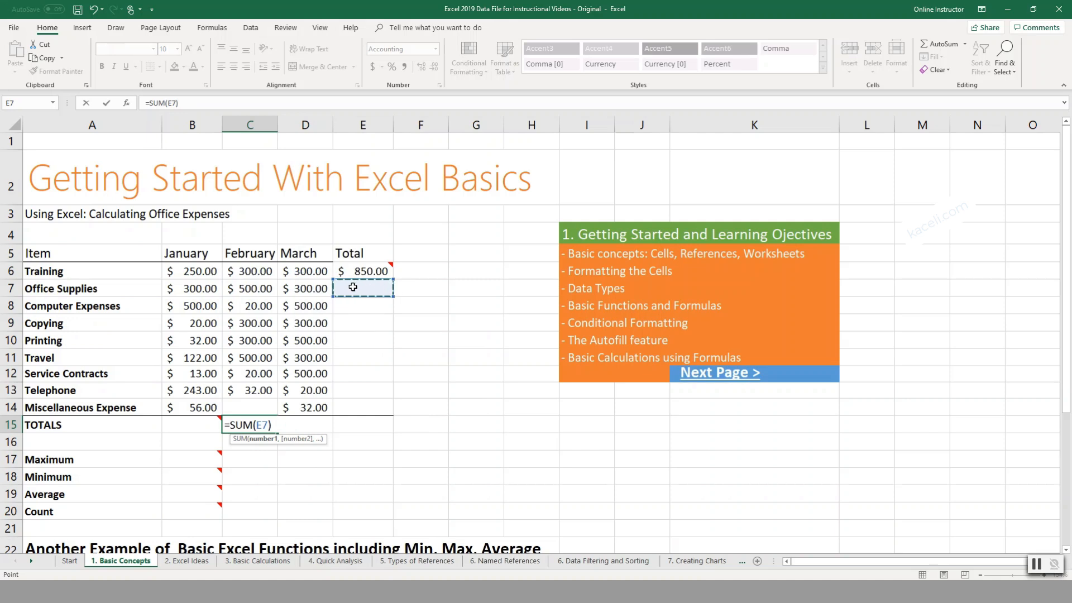
key("Escape")
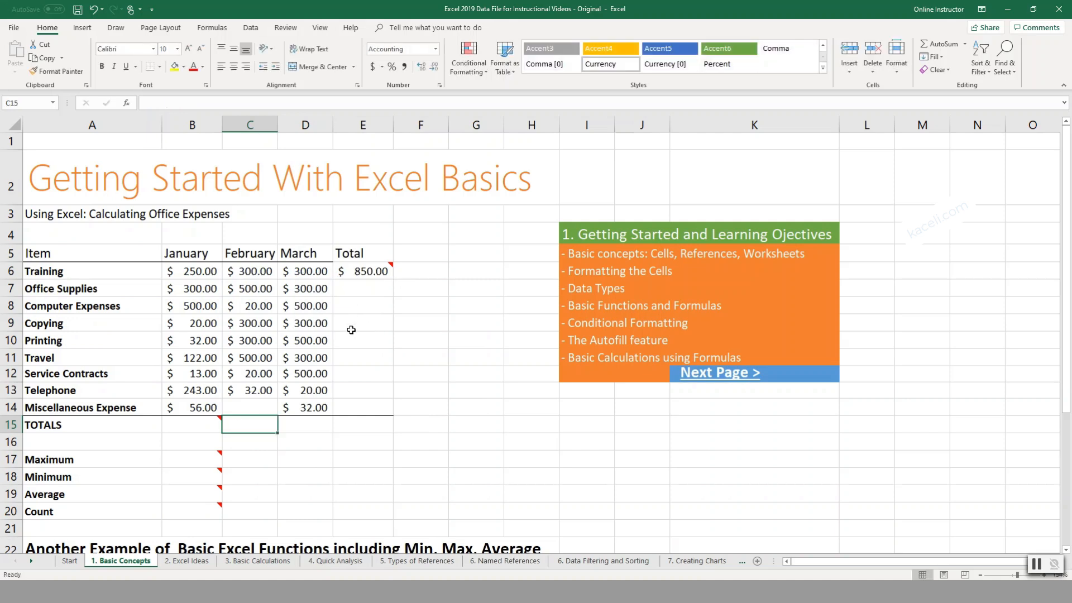
left_click(370, 293)
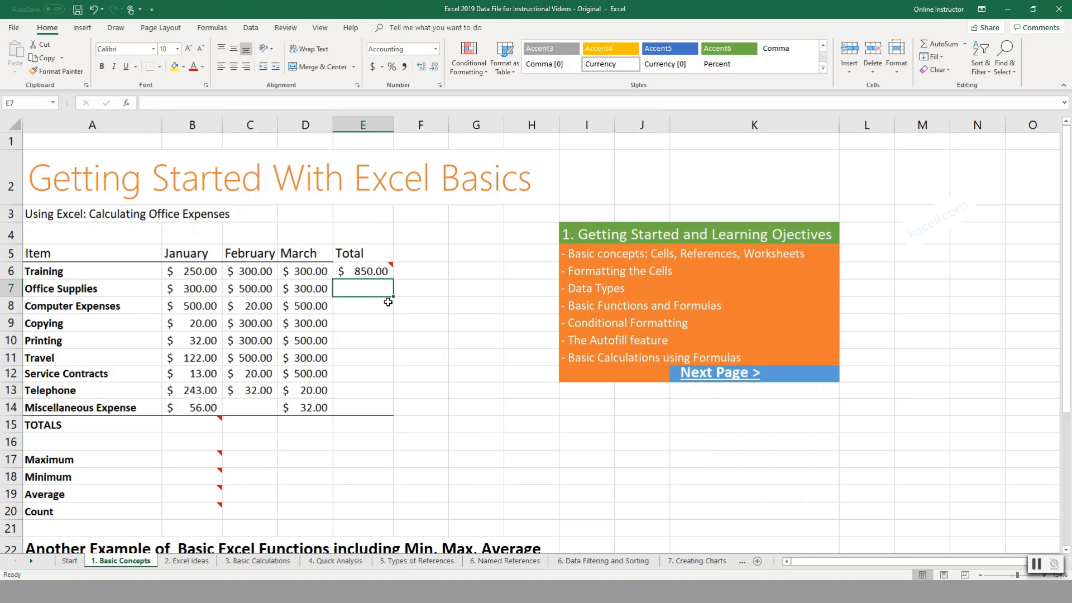
Enter a SUM formula in B15 over B6:B14 to total the January expenses.
left_click(220, 420)
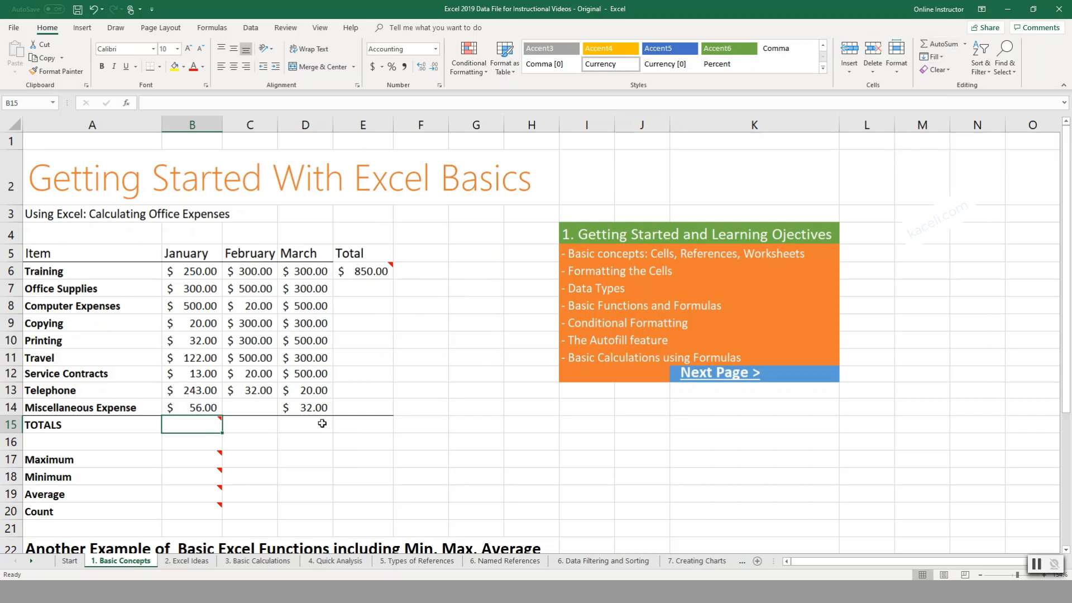
type("=SUM(")
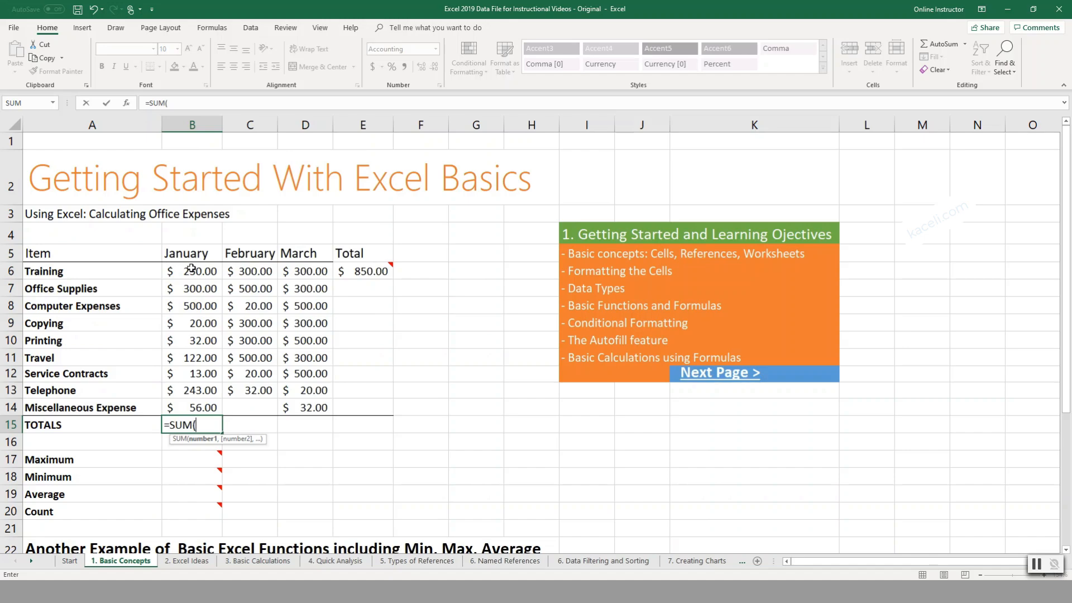
left_click_drag(191, 268, 192, 408)
key("Return")
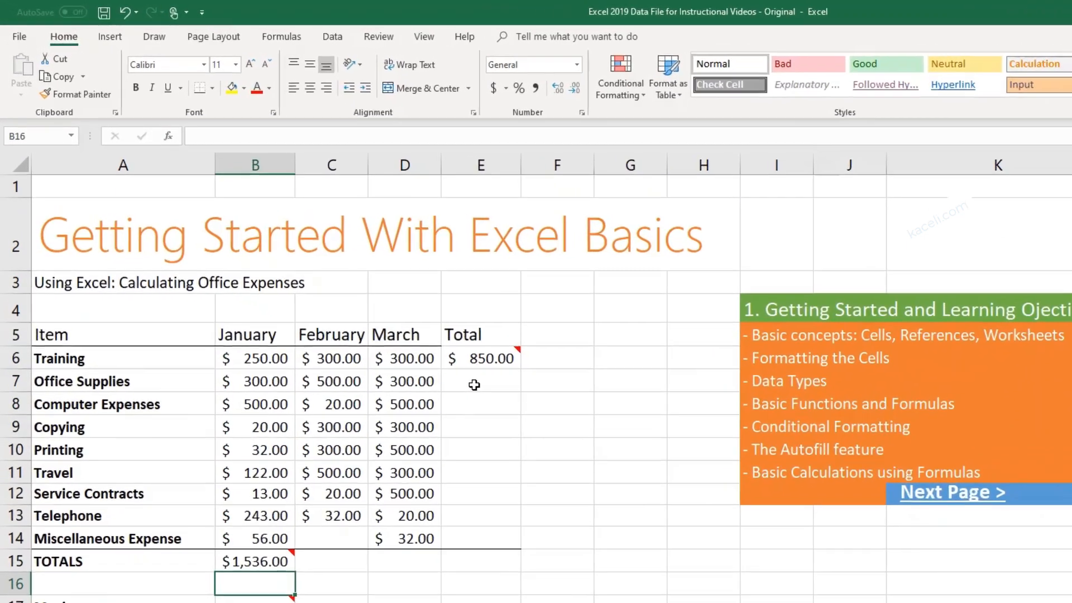
left_click(360, 293)
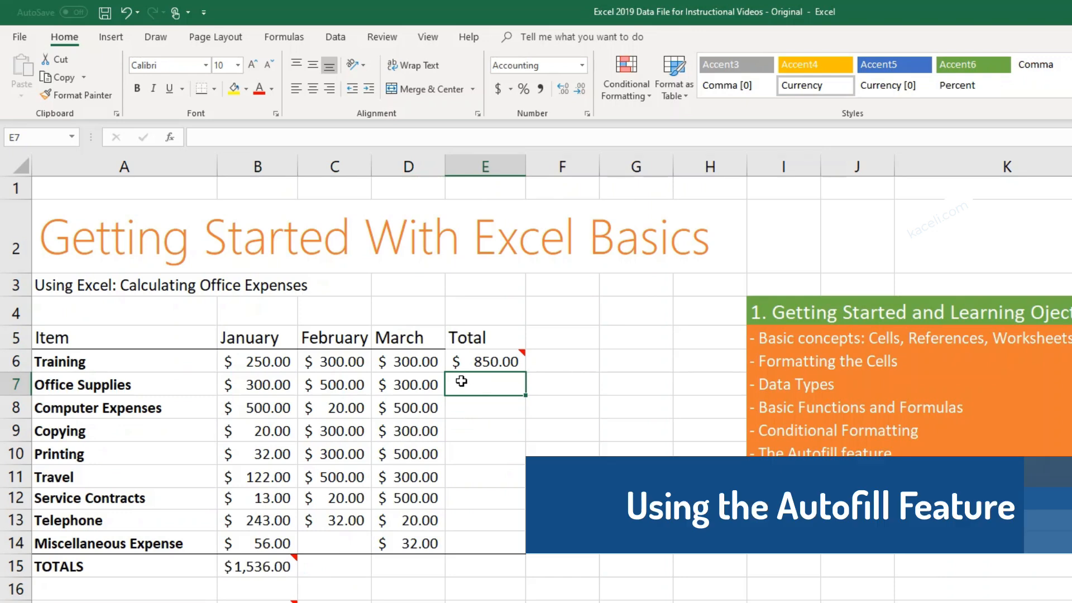
left_click(492, 363)
left_click(493, 414)
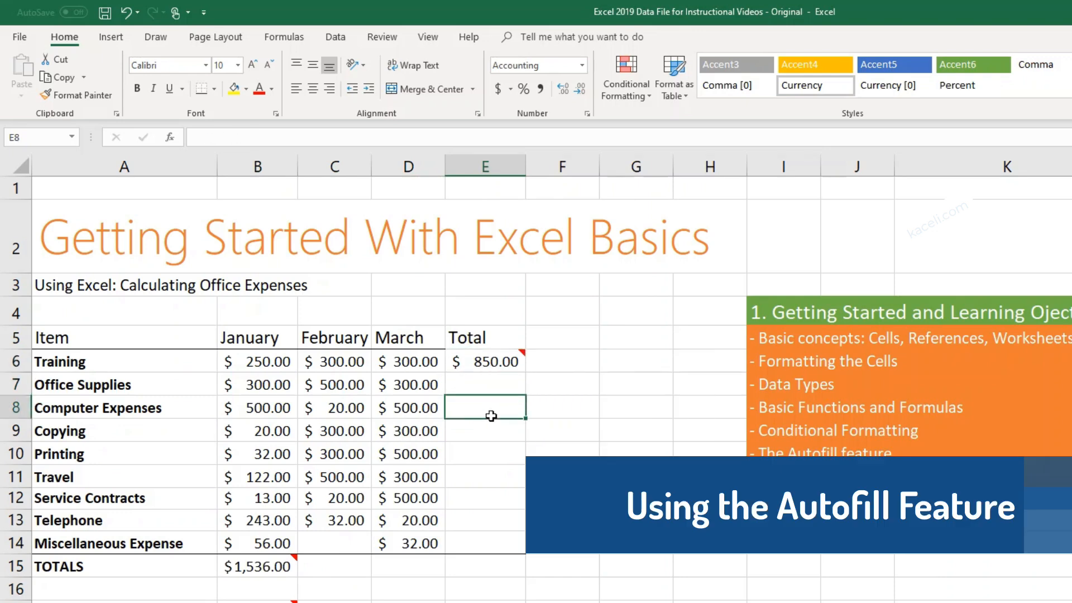
left_click(501, 519)
left_click(489, 547)
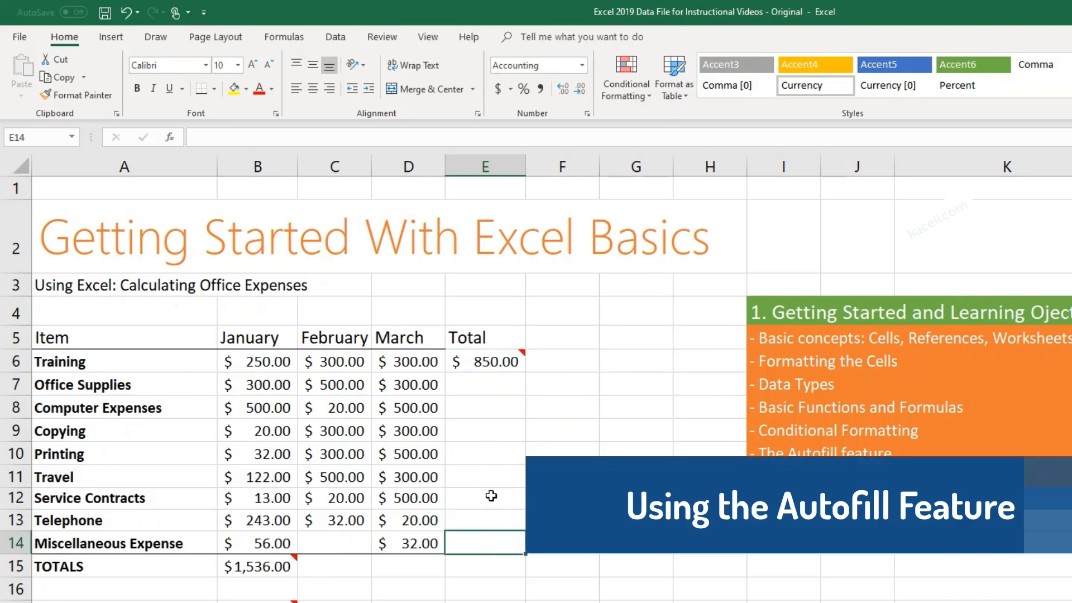
left_click(489, 407)
left_click(494, 391)
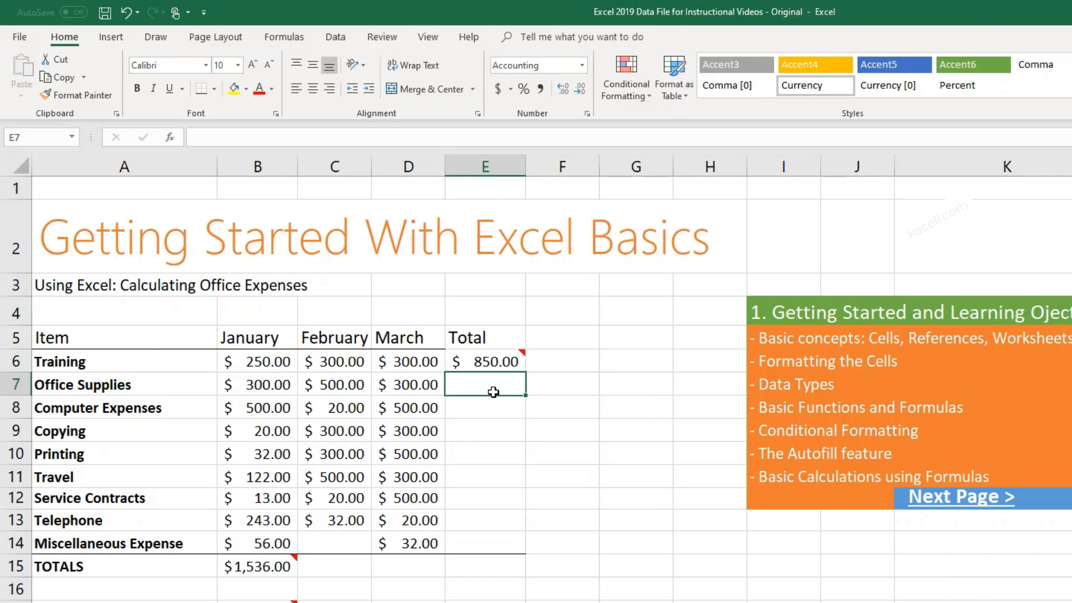
key("Up")
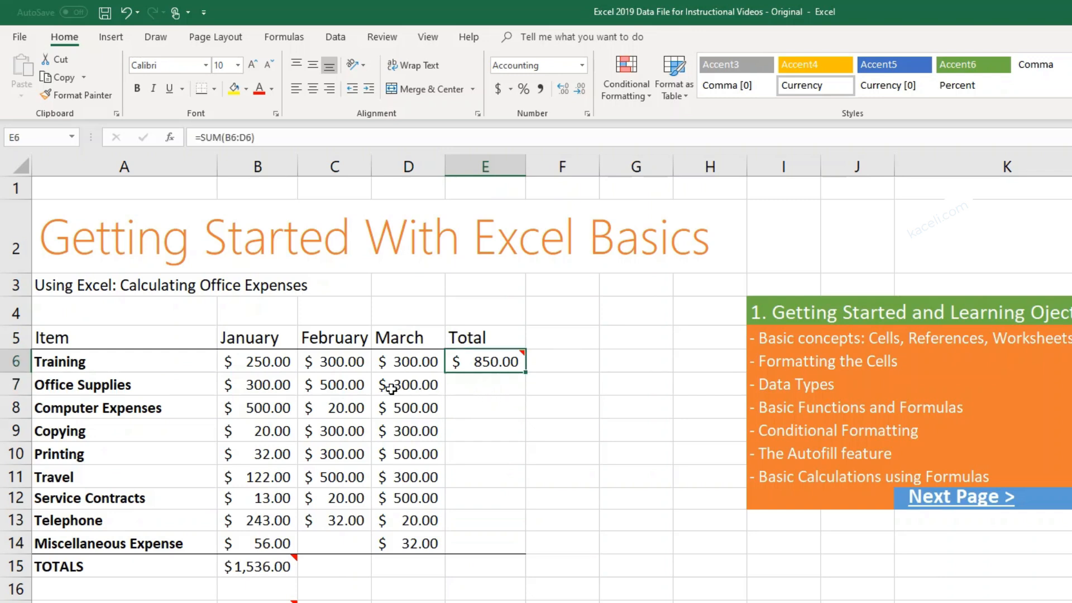
left_click(457, 385)
left_click(467, 409)
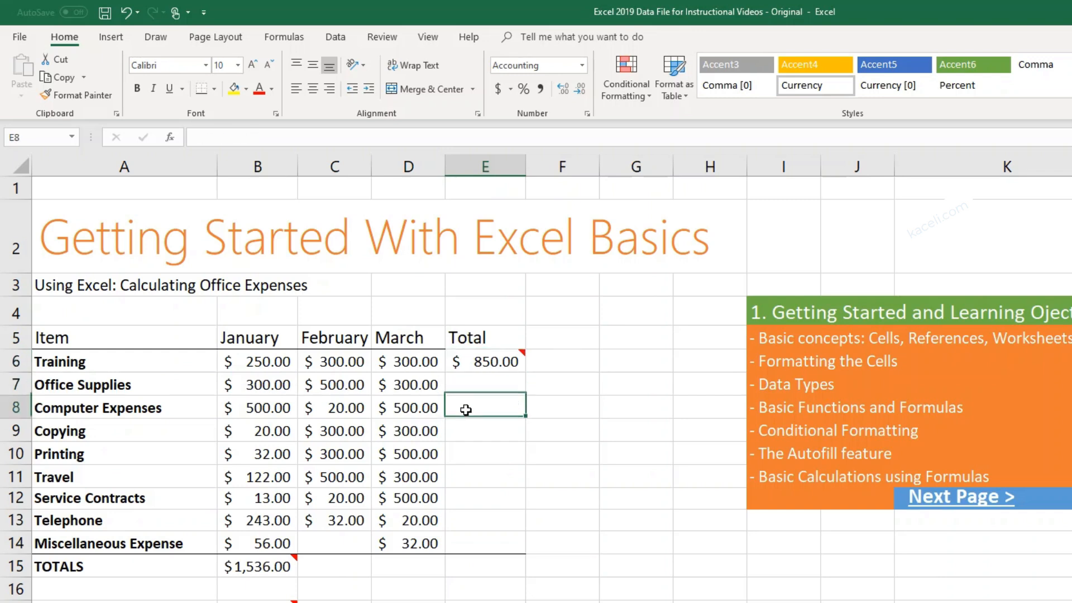
left_click(472, 439)
left_click(467, 458)
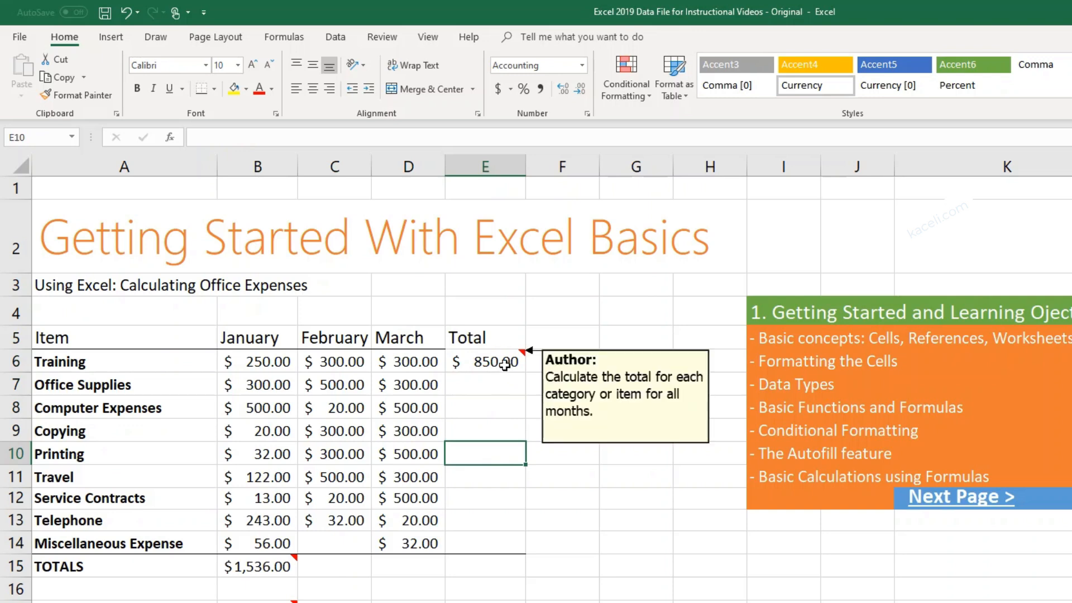
Review the Training total's SUM formula in E6 without changing it, and autofill it down through E14.
left_click(505, 365)
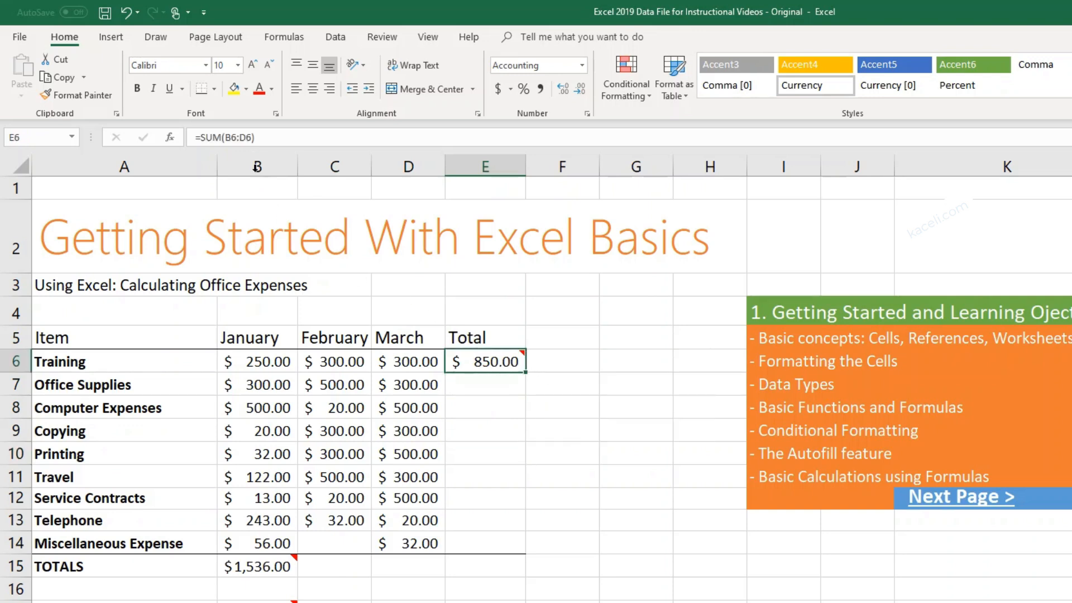
left_click_drag(258, 140, 188, 134)
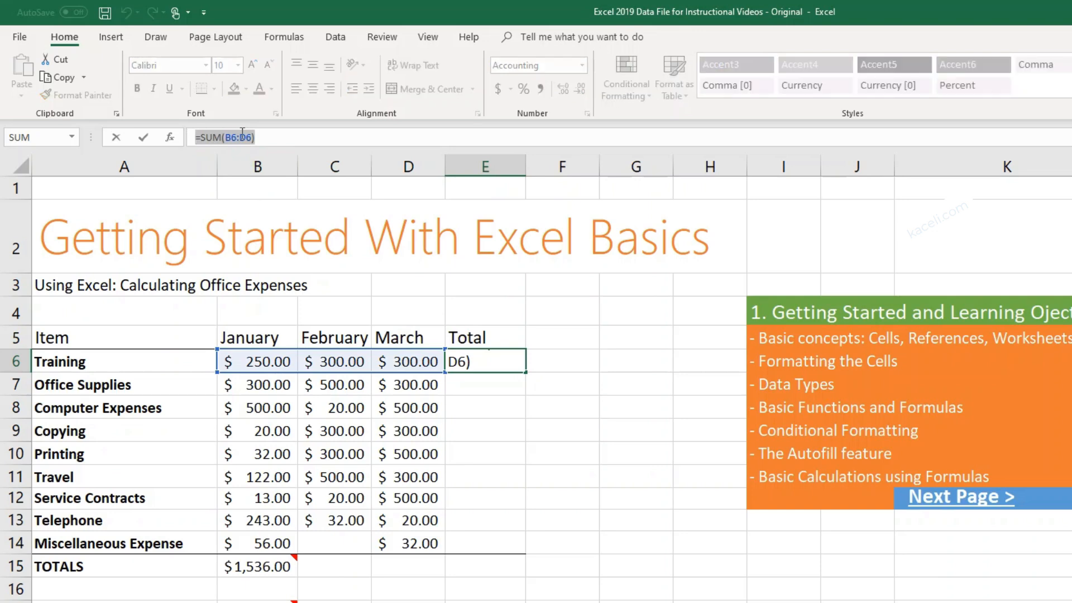
left_click(262, 139)
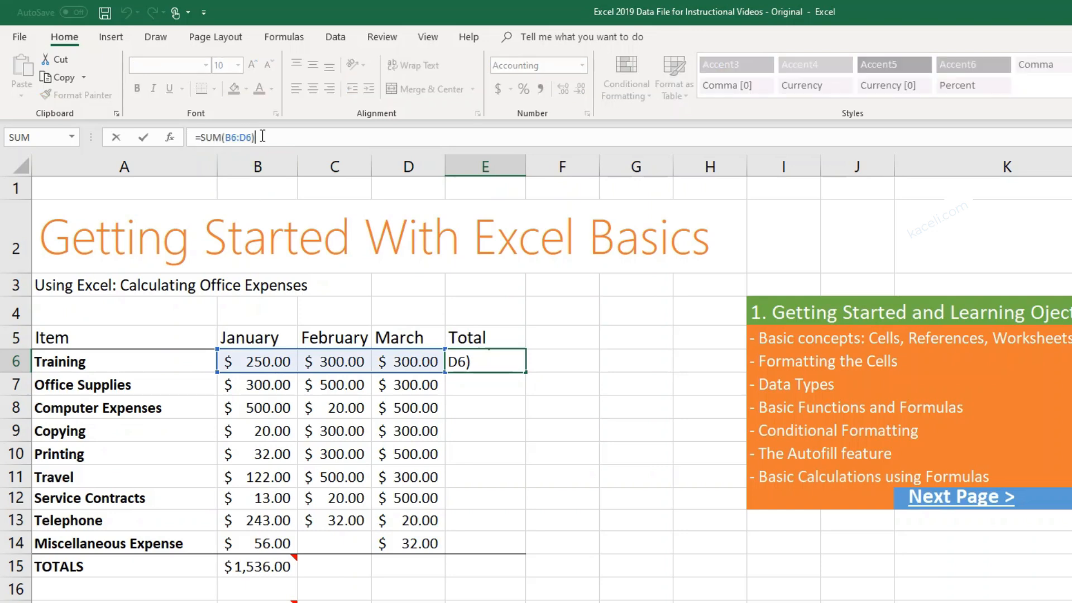
left_click_drag(262, 140, 193, 138)
key("Escape")
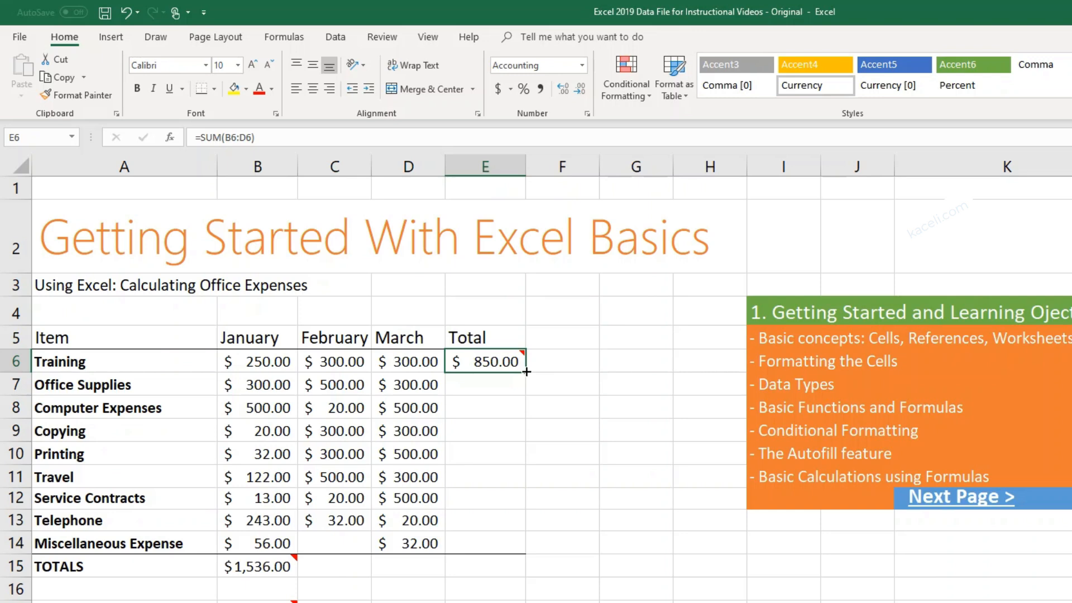
left_click_drag(527, 372, 528, 555)
Check the cell references of the autofilled SUM formulas for several items in the Total column.
left_click(488, 435)
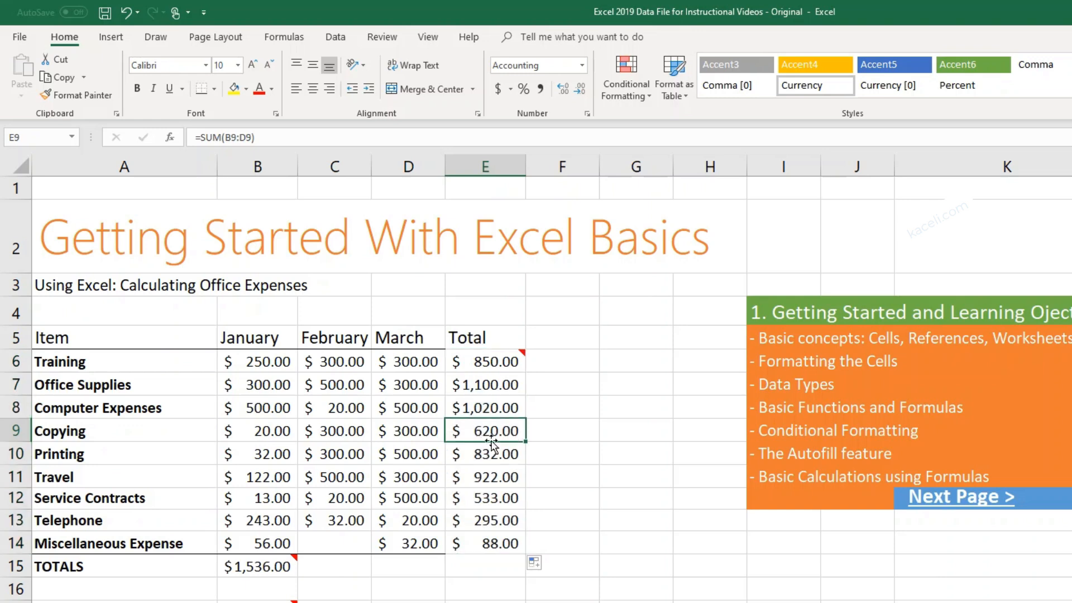
left_click(501, 459)
left_click(502, 482)
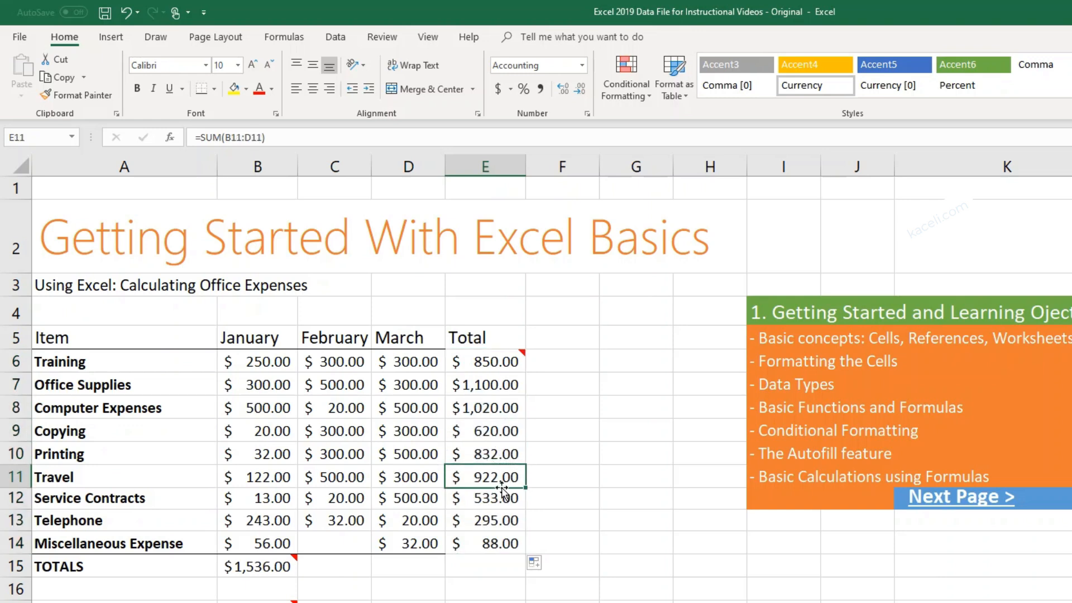
key("Down")
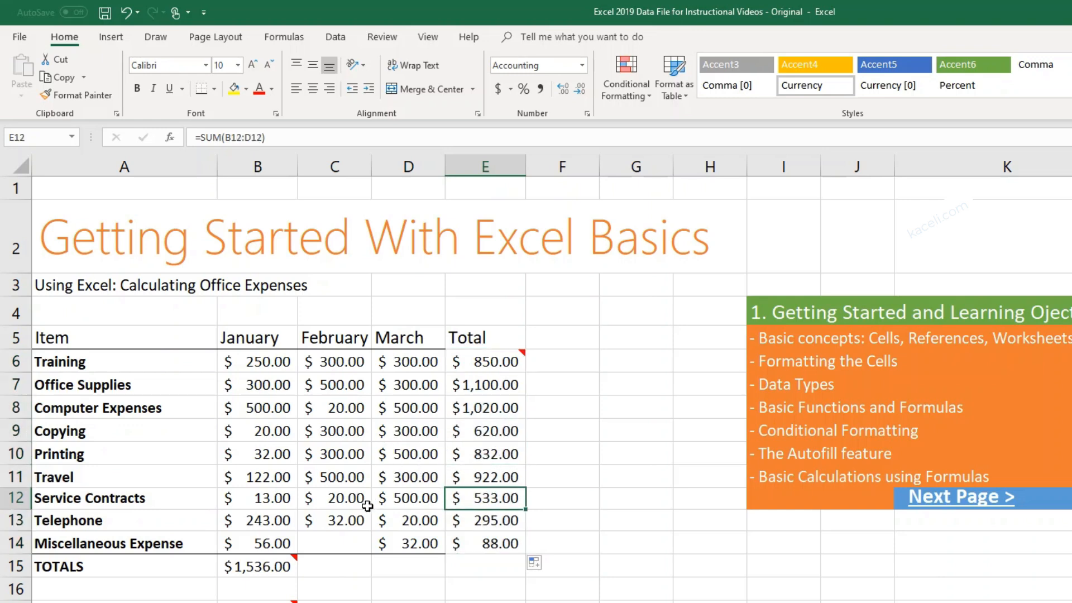
left_click(483, 411)
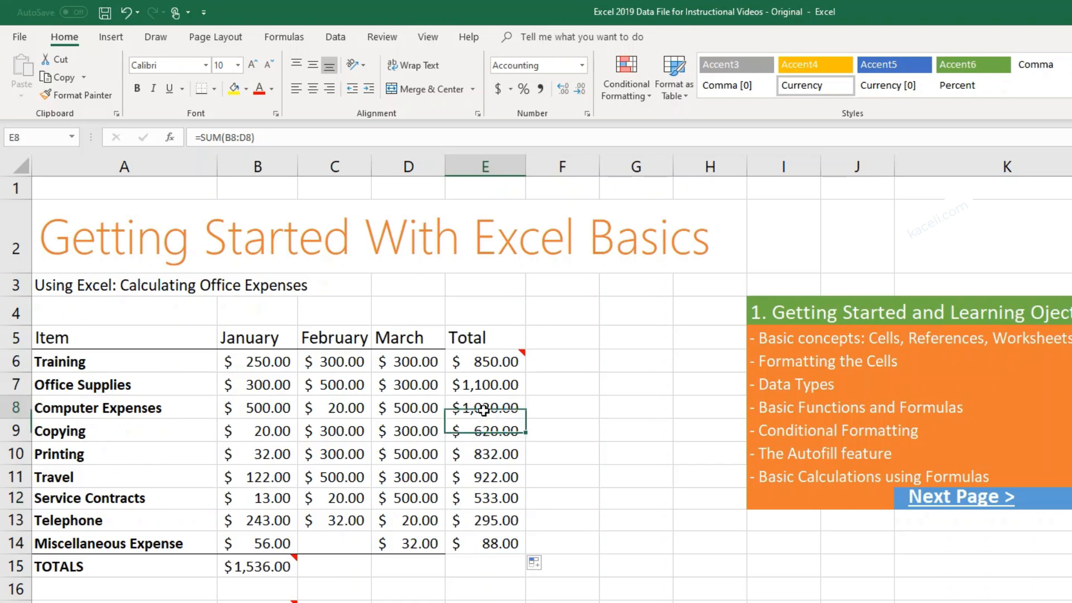
left_click(499, 472)
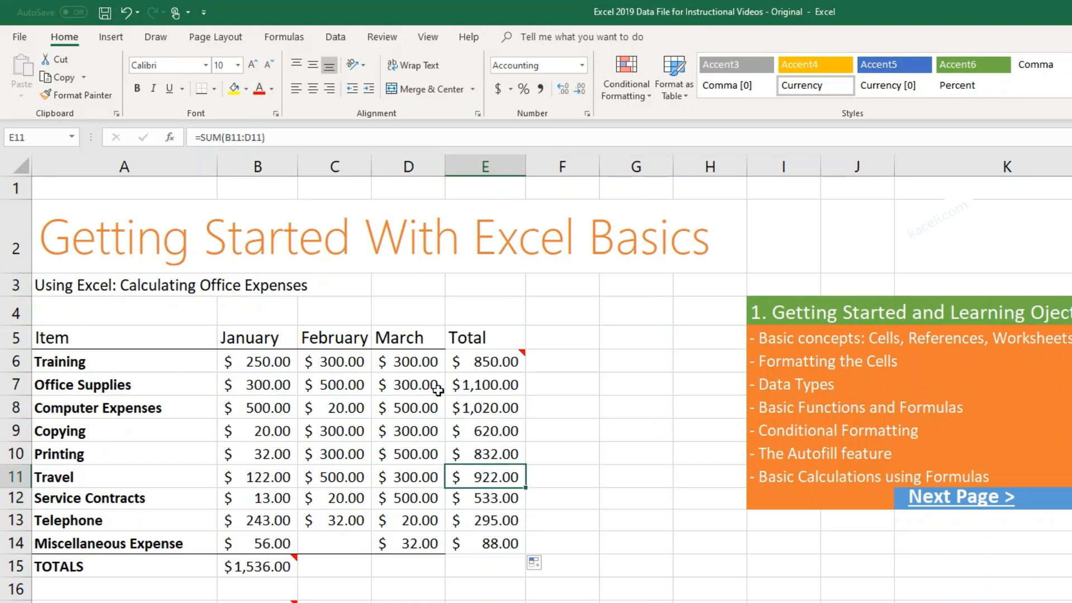
left_click(498, 501)
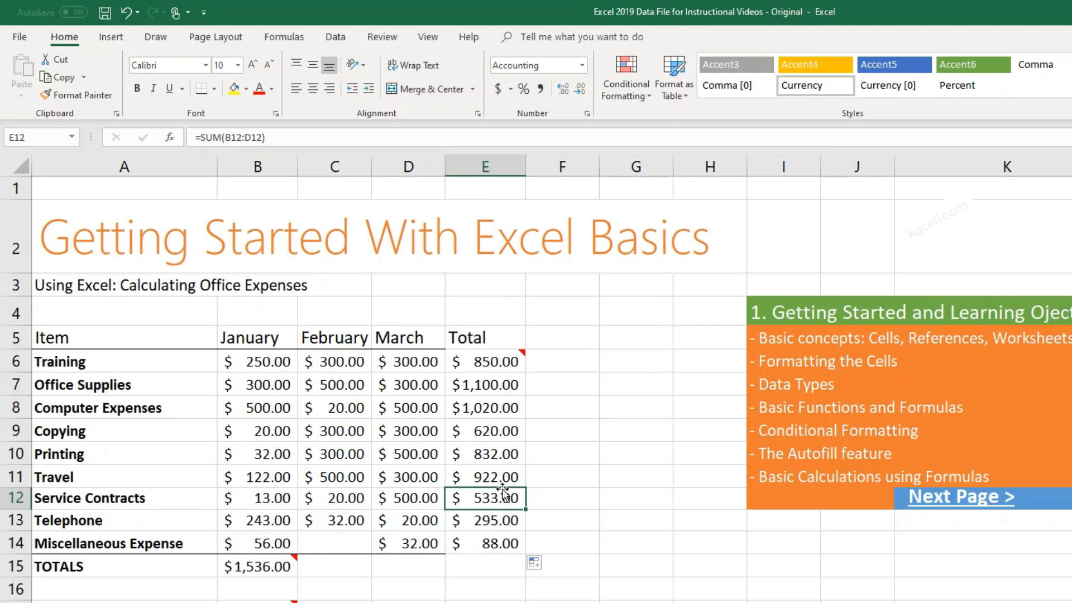
Check which cells the Service Contracts total formula in E12 references, leaving the formula unchanged.
left_click(245, 137)
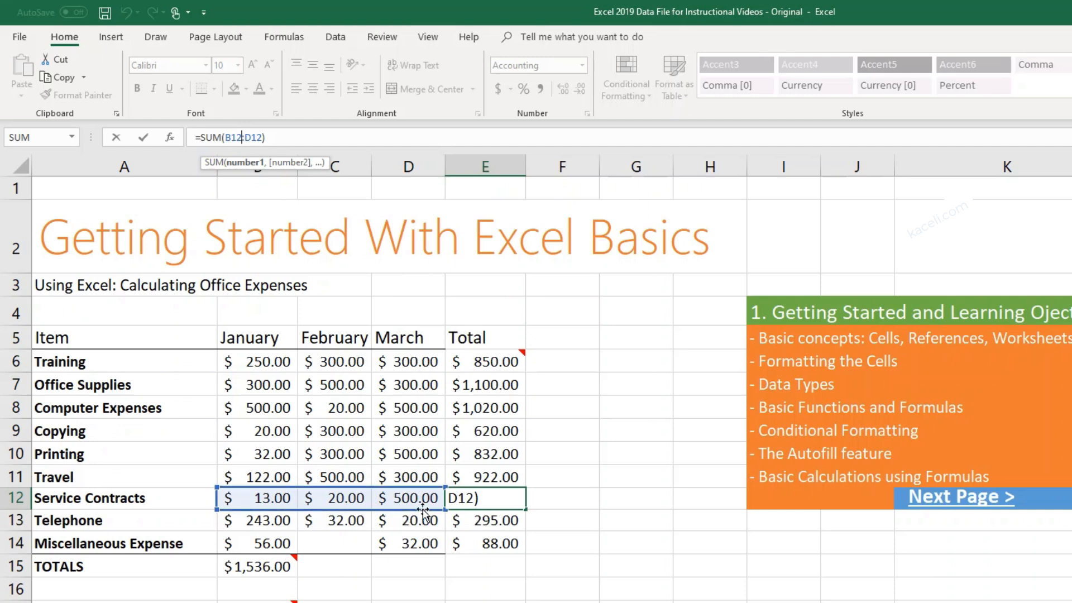
key("ctrl+Return")
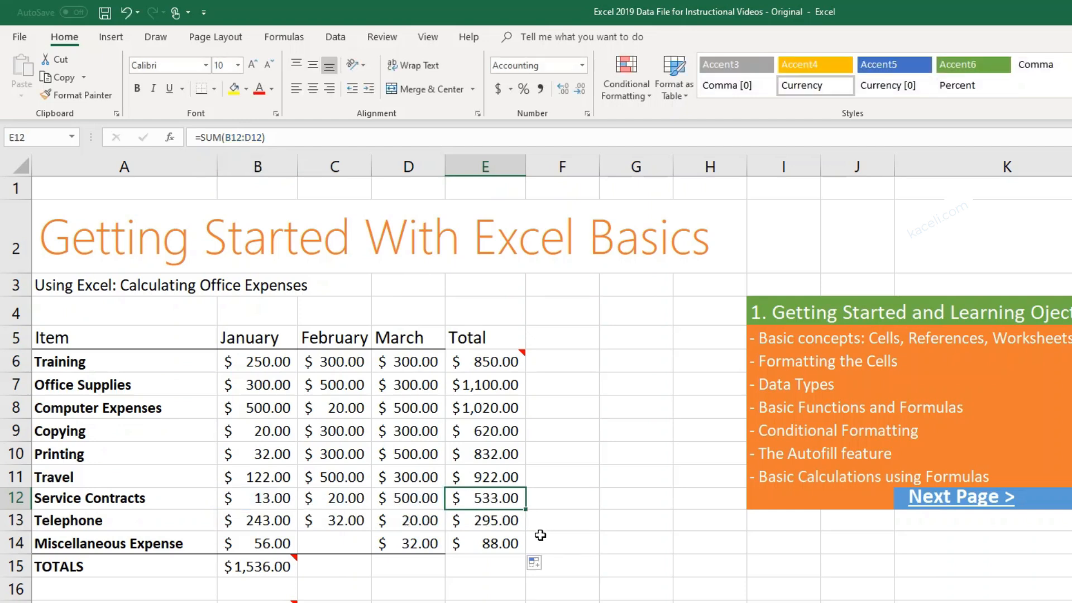
left_click(484, 583)
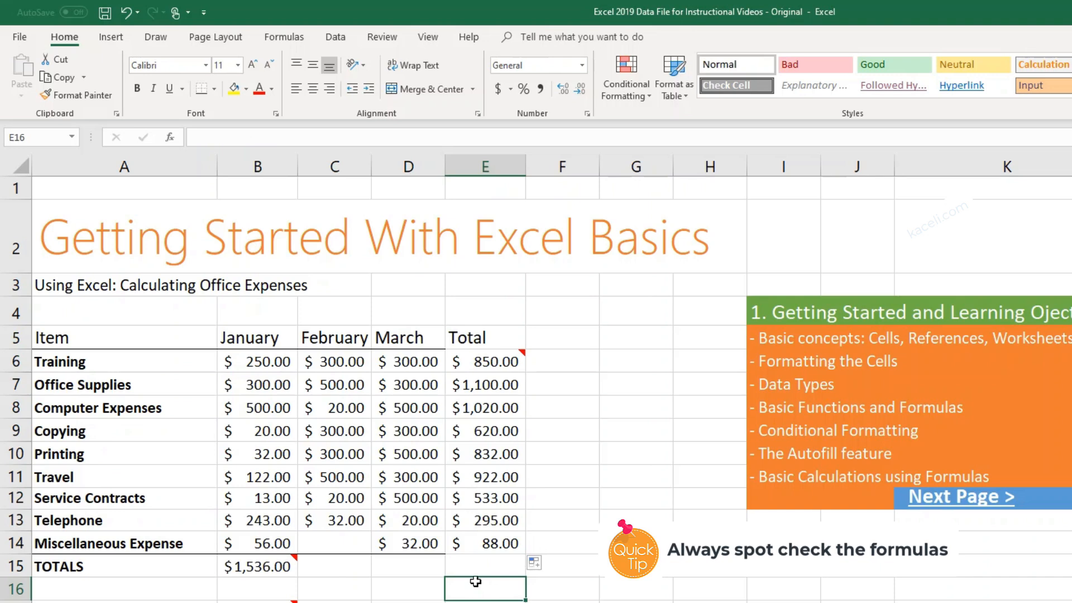
Autofill the January total formula from B15 across the TOTALS row through E15.
left_click(322, 566)
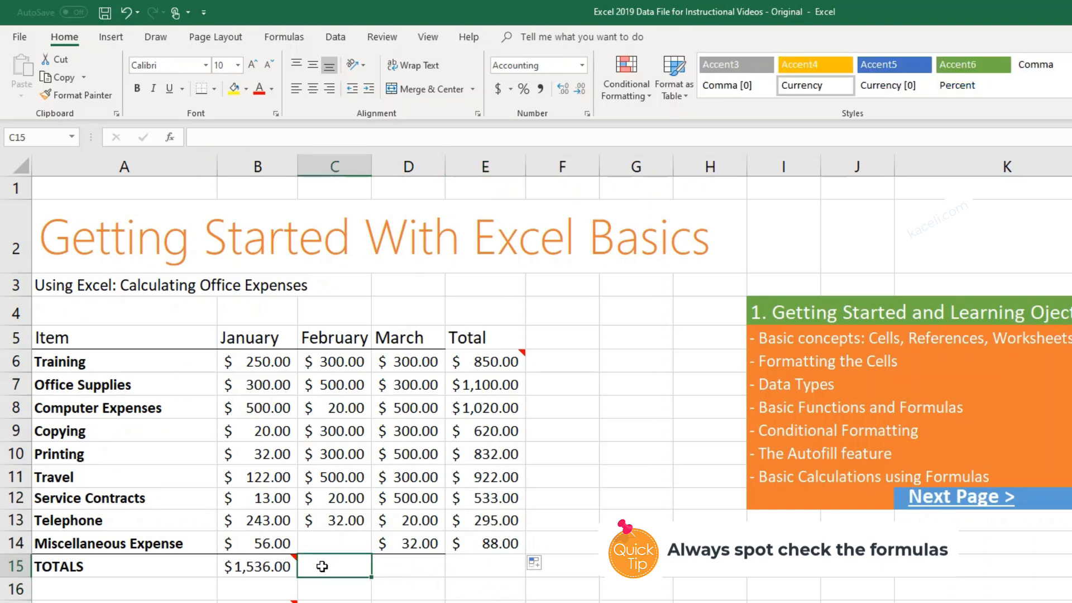
left_click(262, 569)
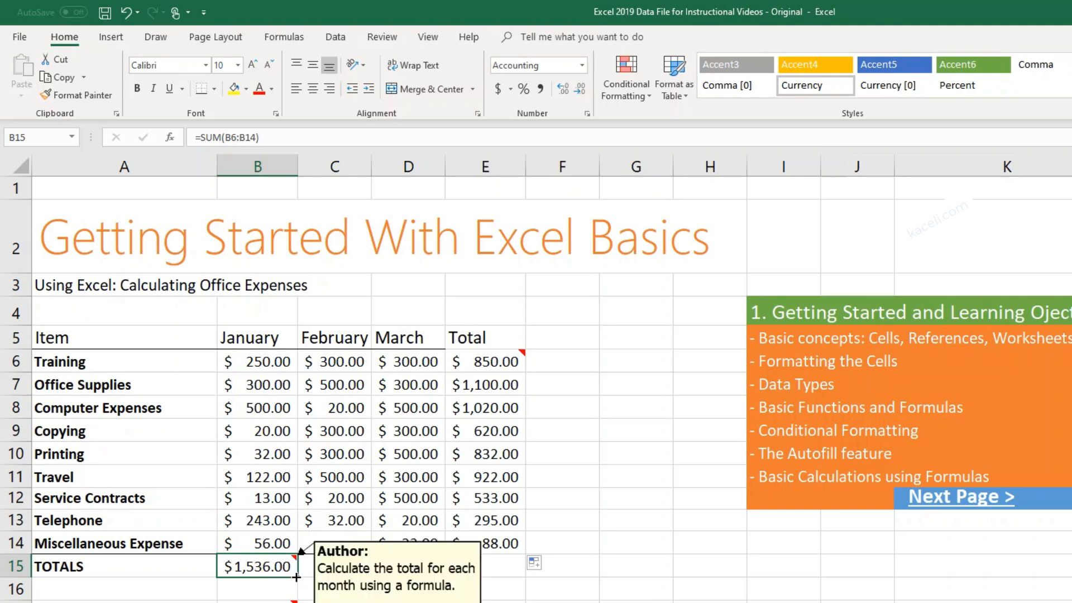
left_click_drag(298, 576, 520, 579)
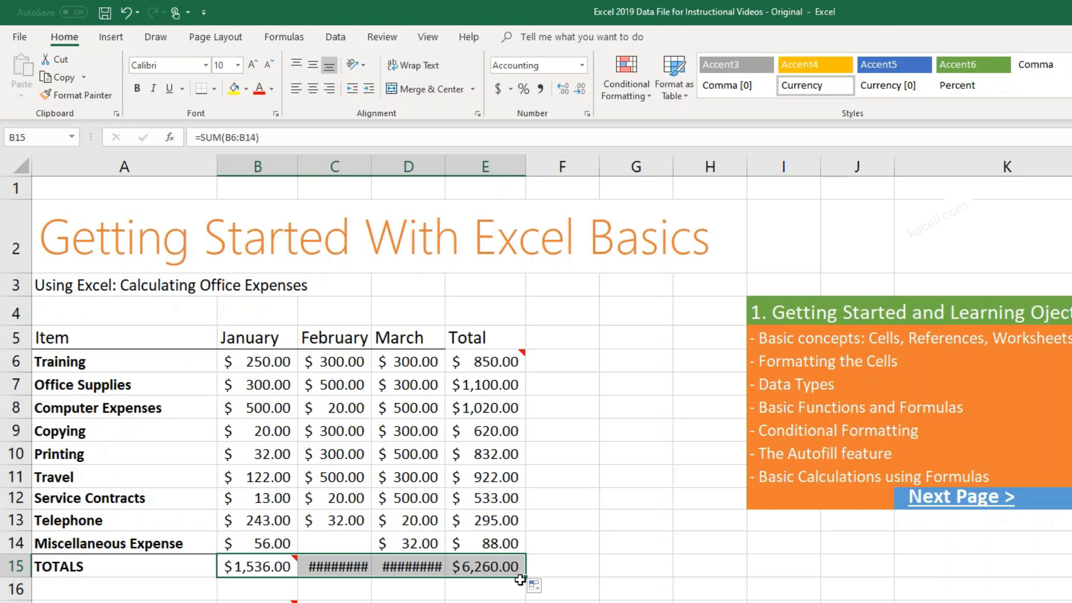
left_click(555, 575)
AutoFit the widths of the February and March columns so the values in the TOTALS row display fully.
left_click(368, 575)
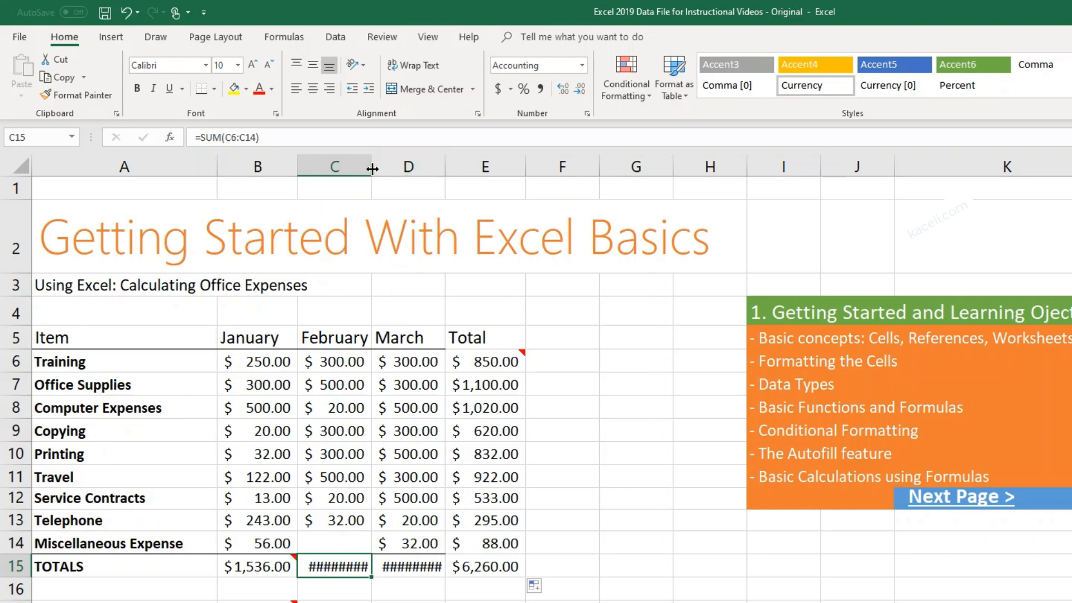
mouse_move(372, 169)
left_mouse_down()
mouse_move(386, 168)
mouse_move(365, 173)
left_mouse_up()
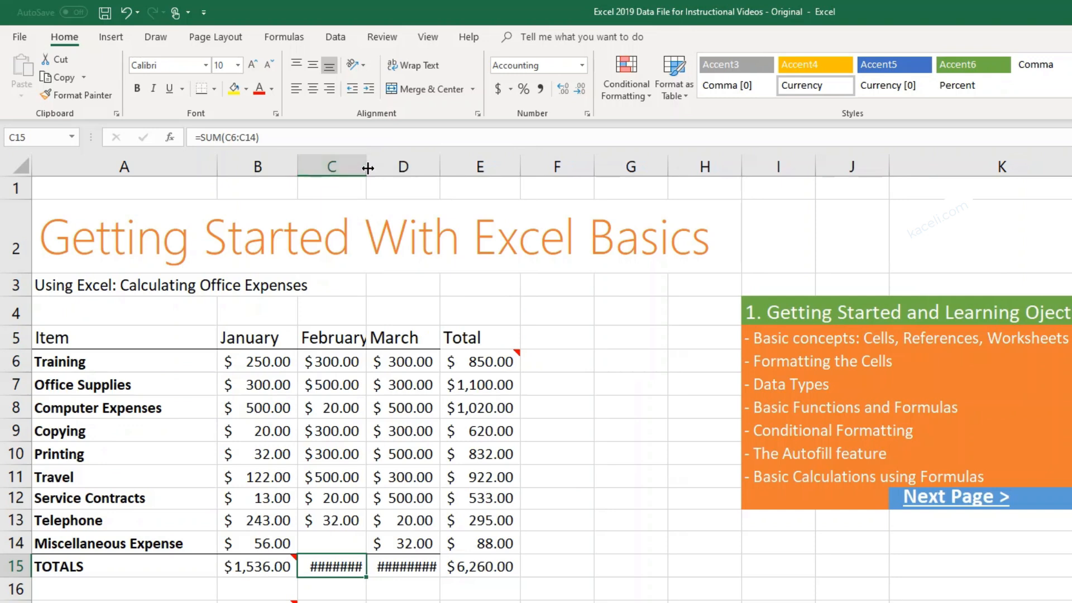
double_click(368, 168)
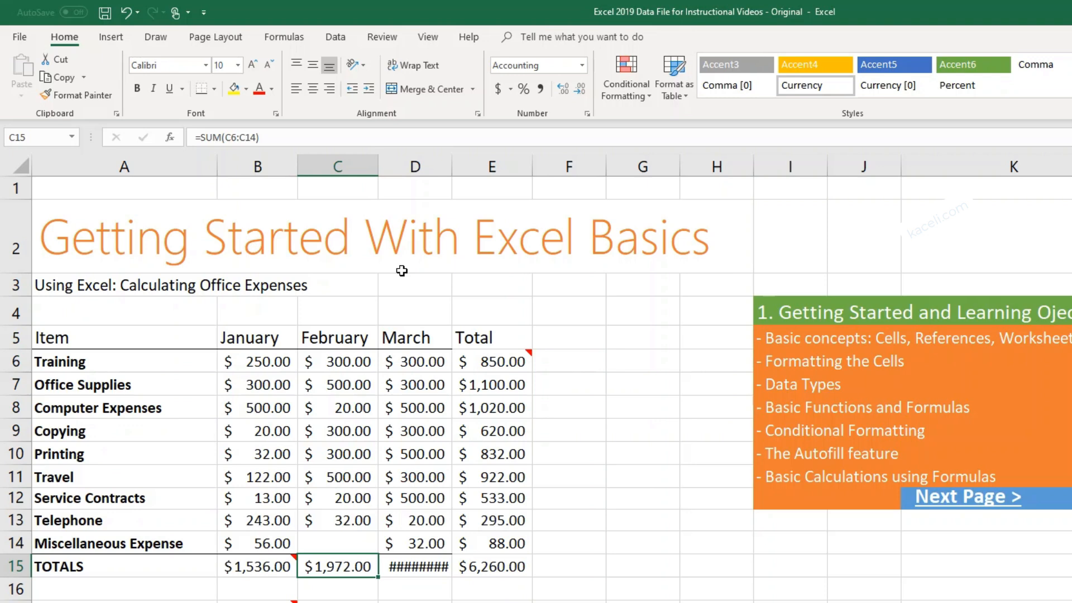
double_click(452, 167)
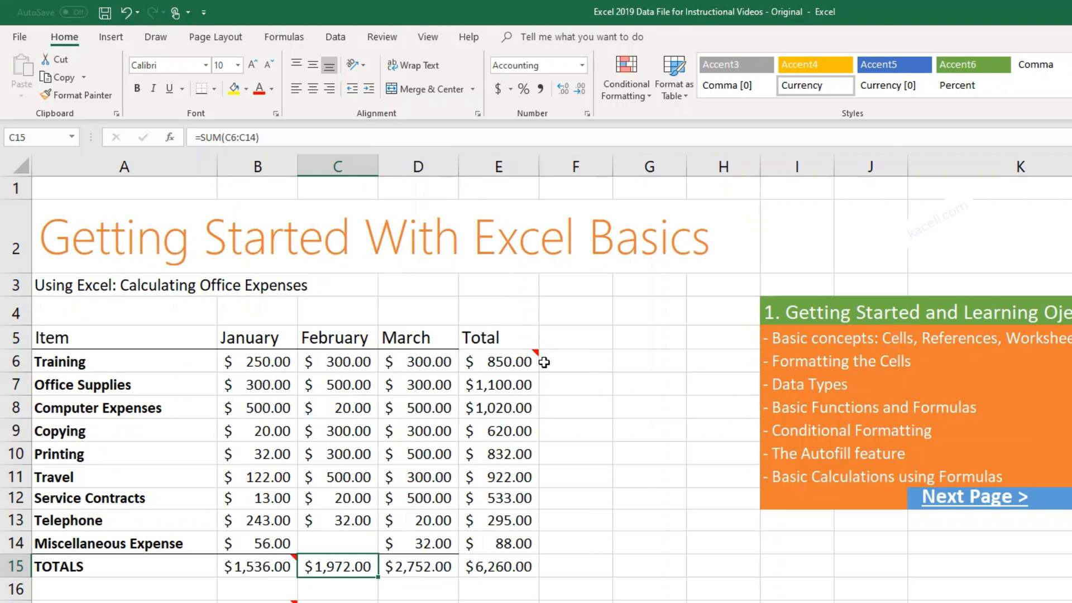
left_click(523, 585)
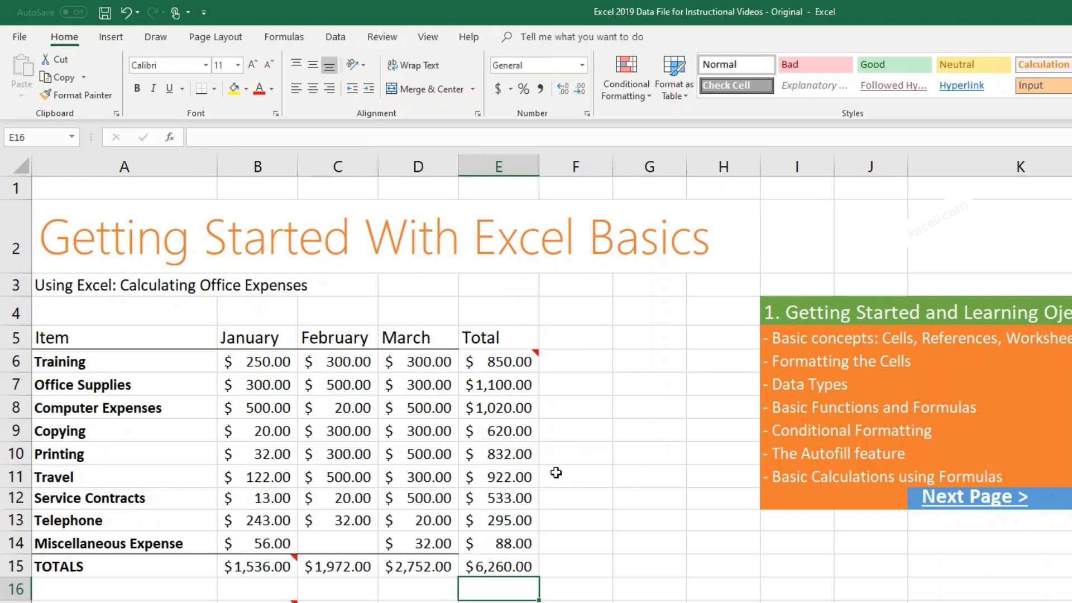
Enter Monday in G6 and autofill the days of the week down through G13.
left_click(650, 360)
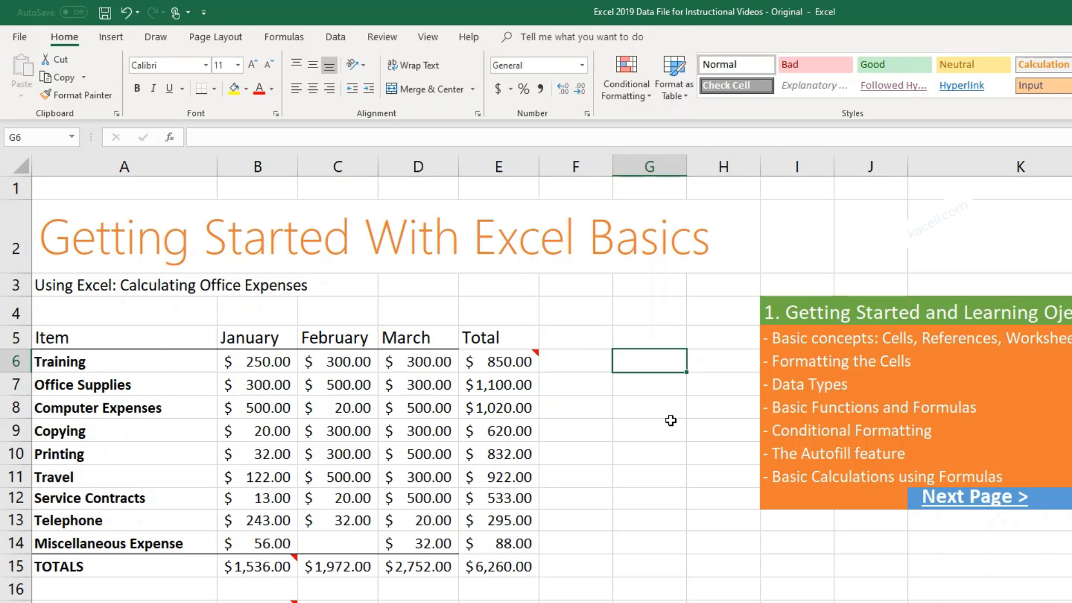
type("J")
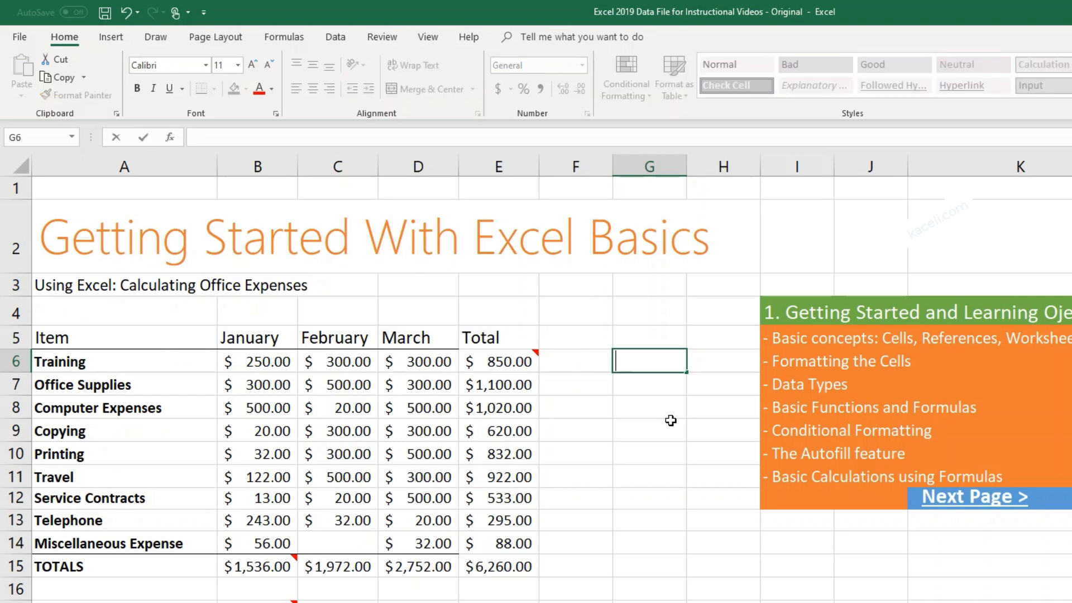
type("Monday")
key("Return")
left_click(678, 363)
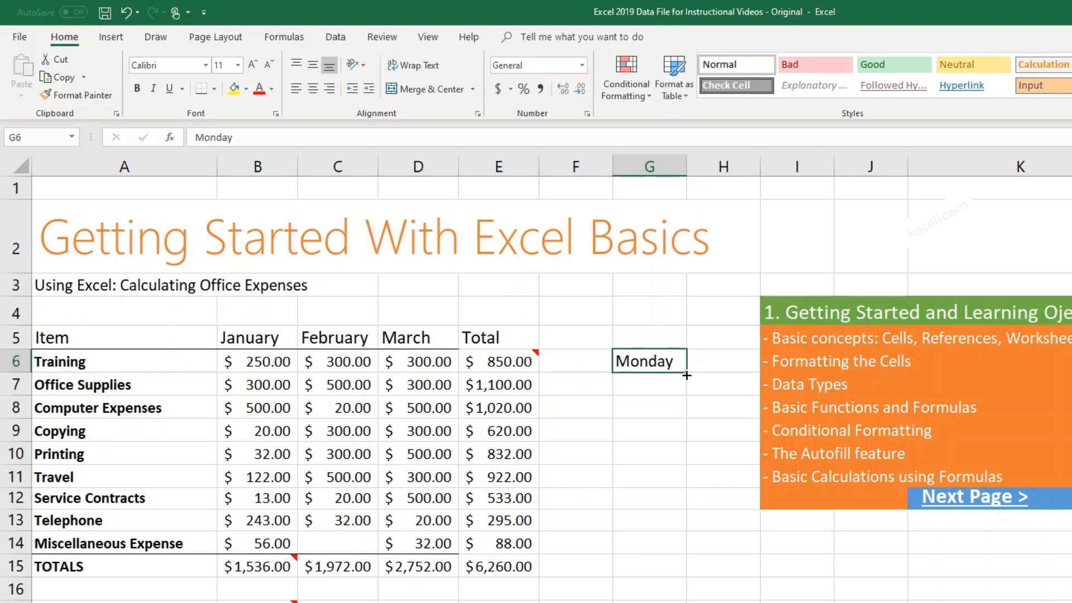
left_click_drag(686, 372, 691, 535)
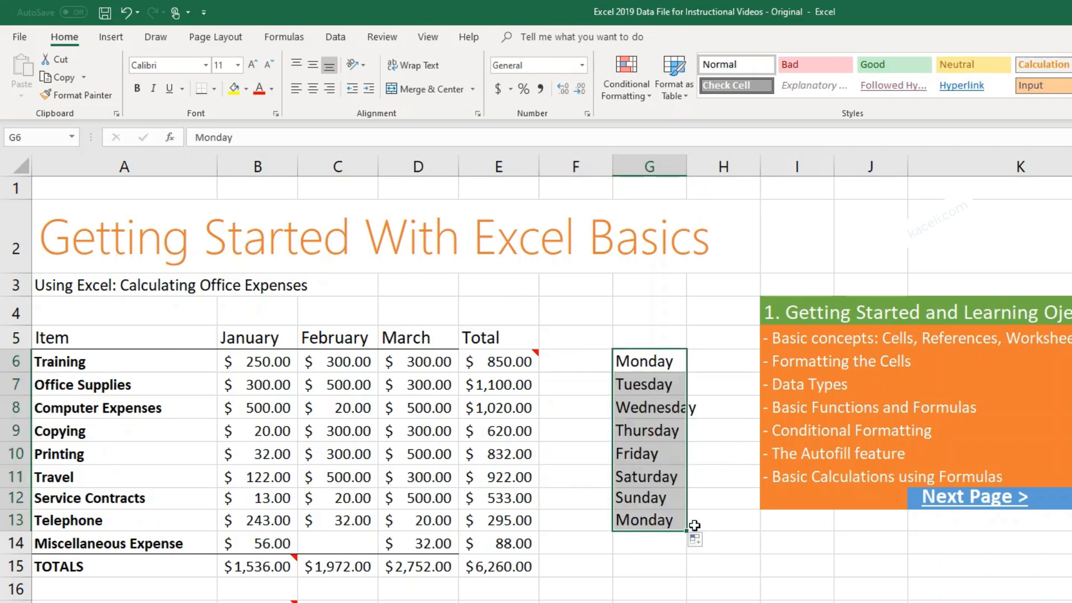
Replace the entry in G6 with January and autofill the months down through G13.
left_click(680, 360)
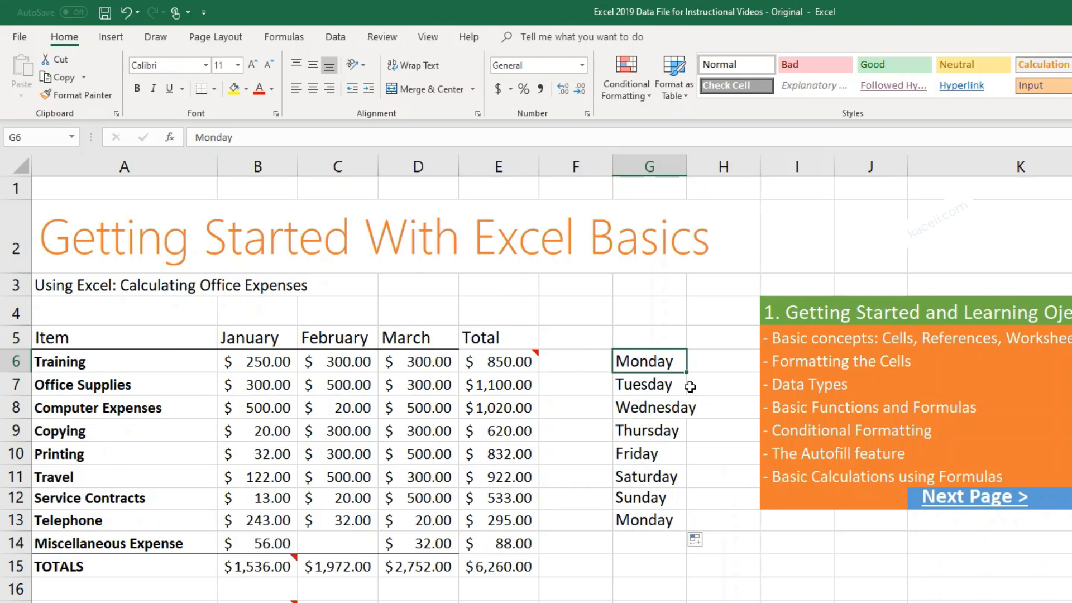
type("January")
key("Return")
left_click(686, 367)
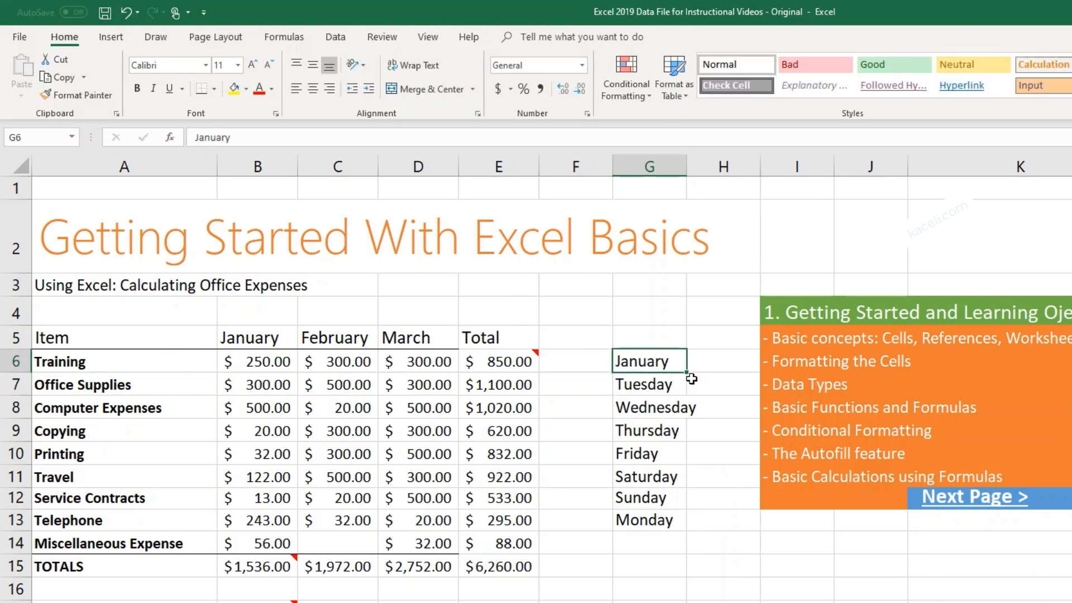
left_click_drag(687, 379, 687, 519)
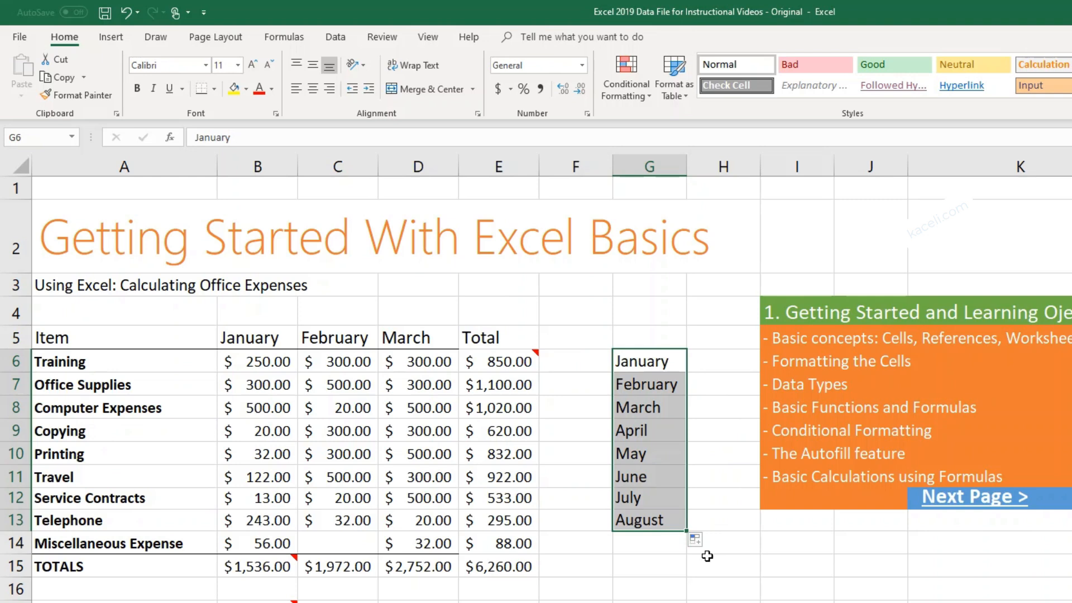
Clear the month list in G6:G13, and autofill the number series starting with 0 and 5 in H6:H7 down column H.
left_click(726, 359)
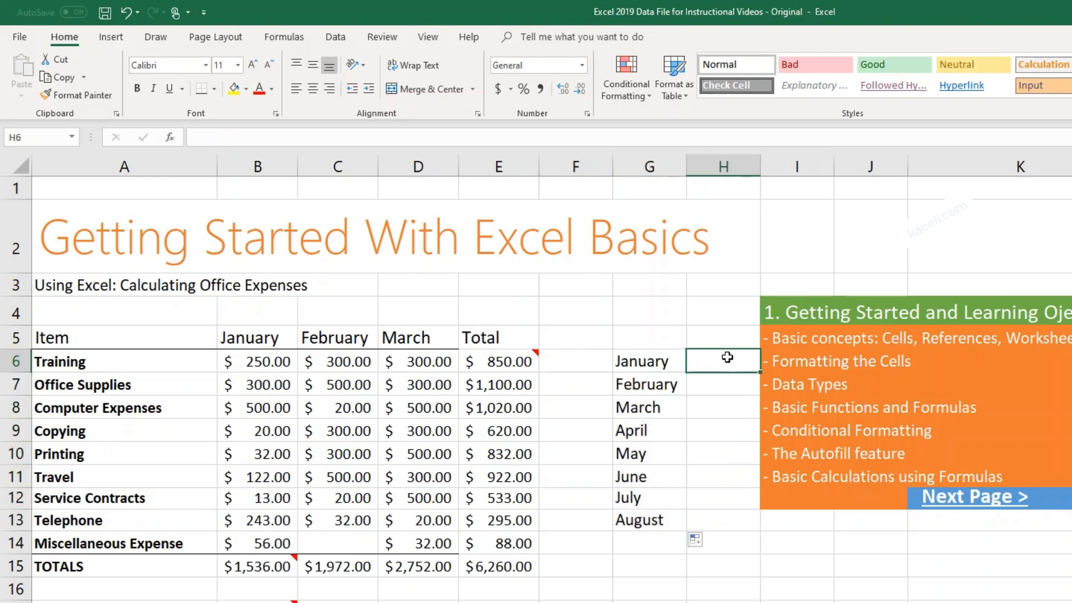
left_click(682, 367)
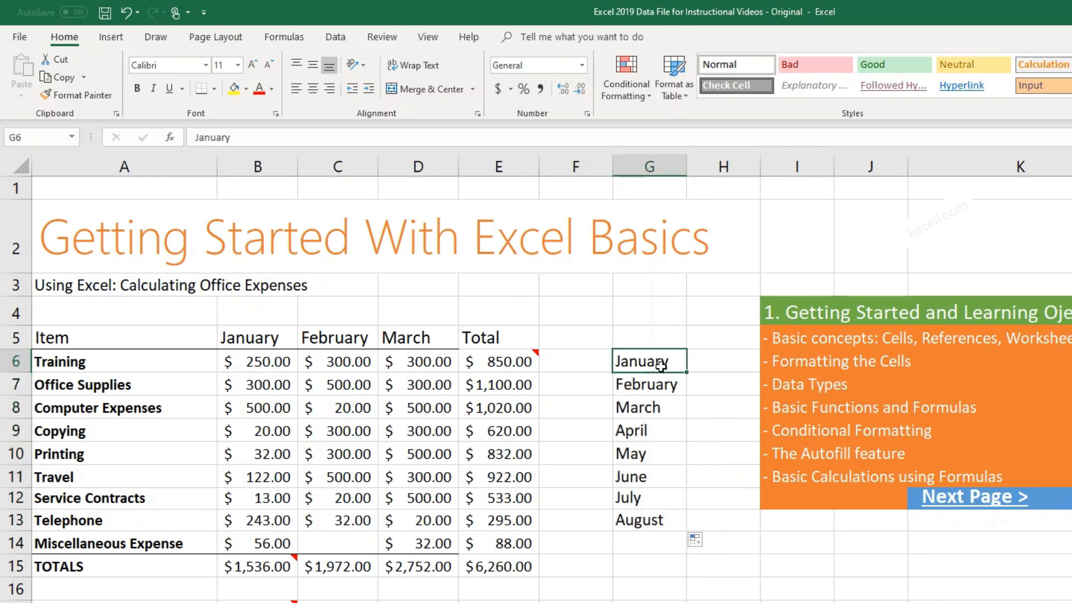
left_click_drag(659, 362, 659, 516)
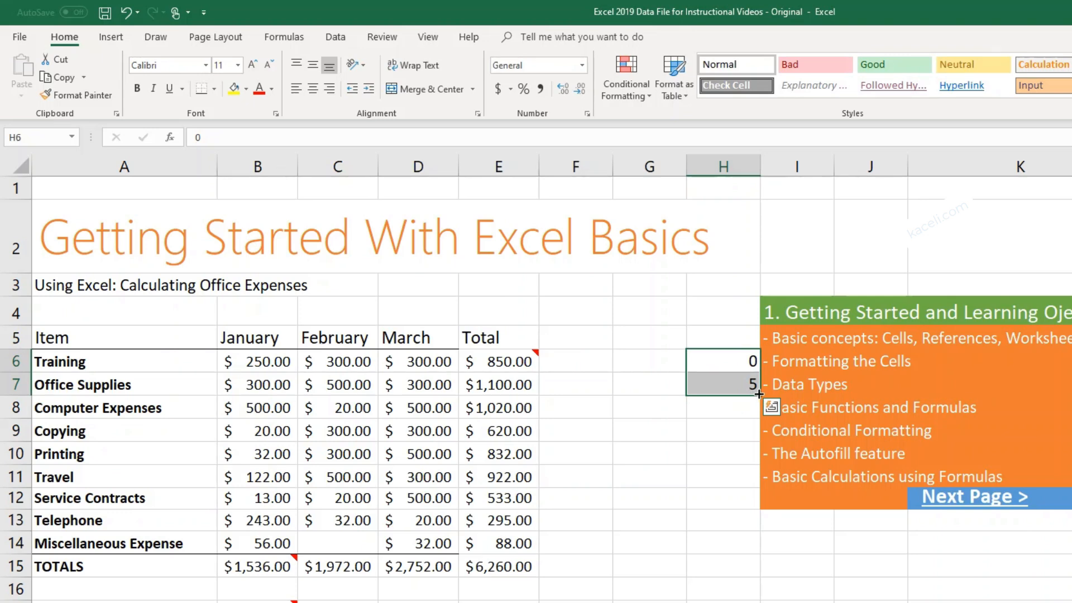
left_click_drag(759, 394, 757, 553)
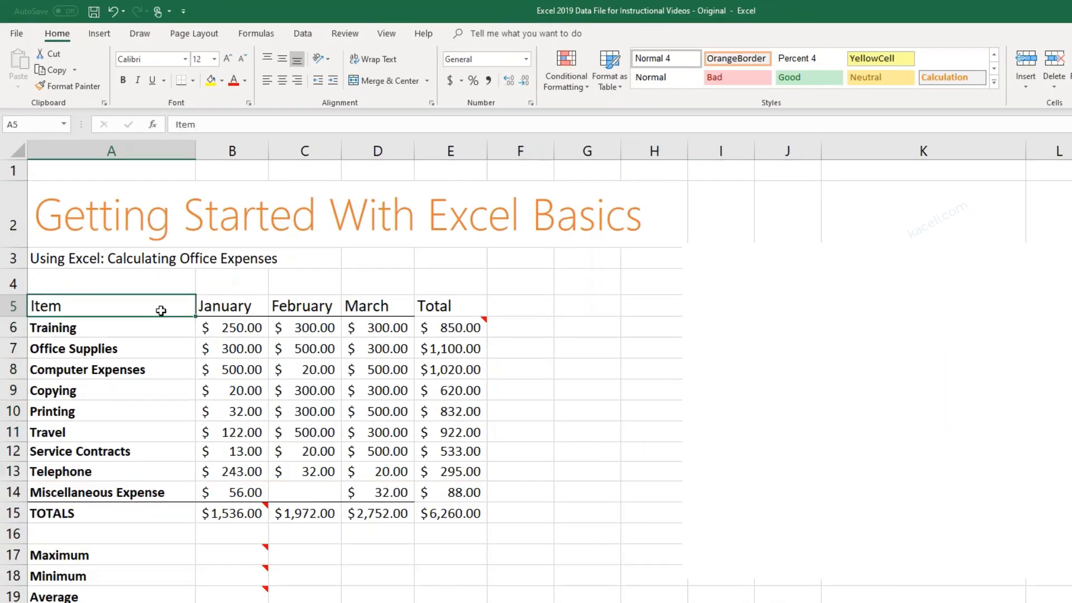
Apply the 40% - Accent2 cell style to the table's header row A5:E5.
left_click_drag(161, 309, 451, 312)
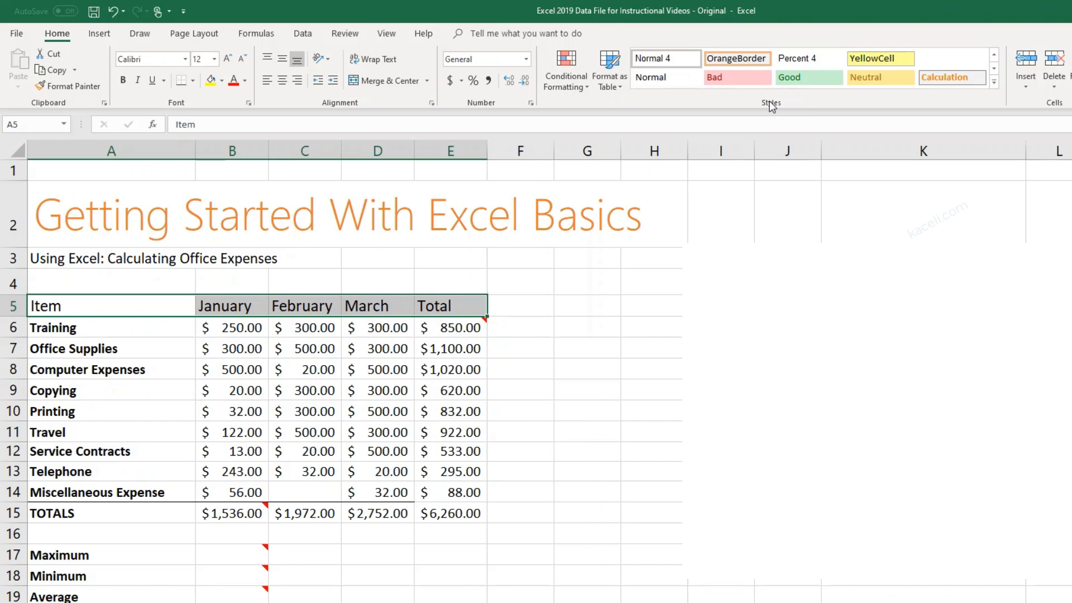
left_click(994, 85)
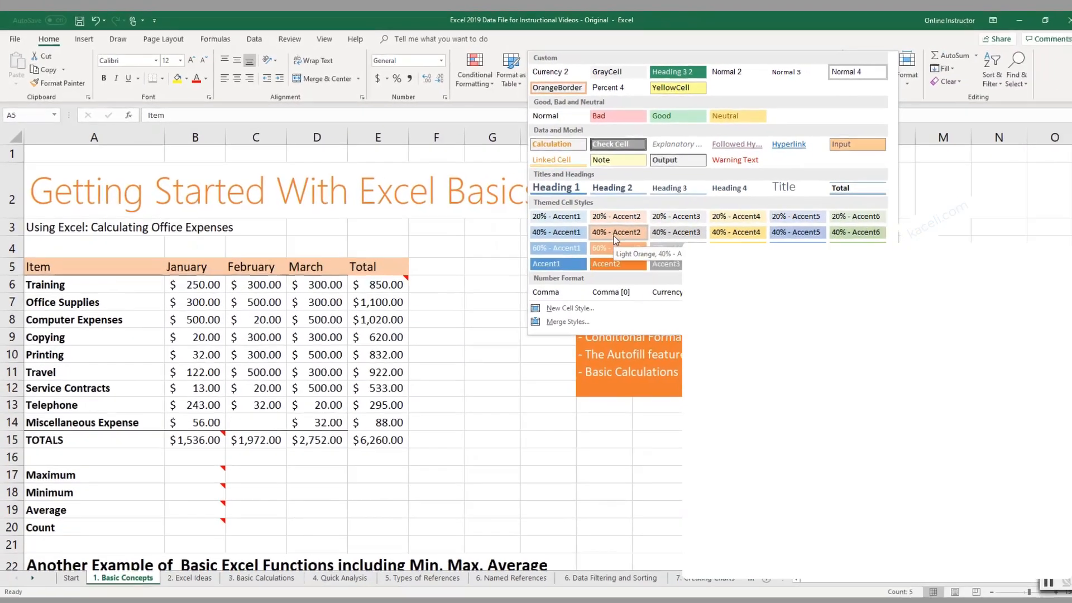
left_click(615, 236)
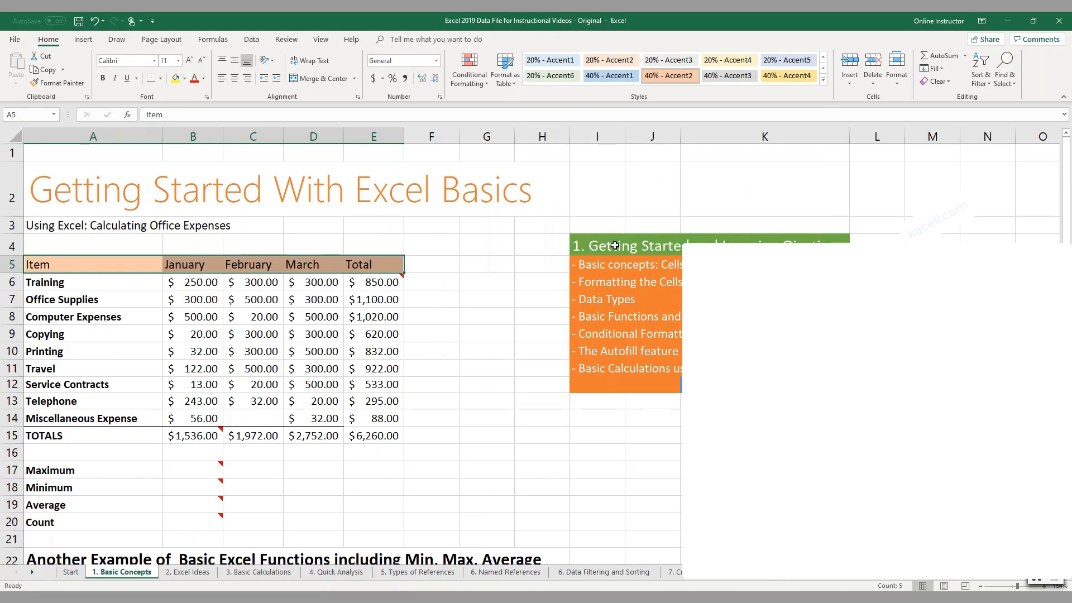
left_click(486, 332)
Try to format the range A5:E14 as a table using a light table style with an orange header.
left_click(52, 272)
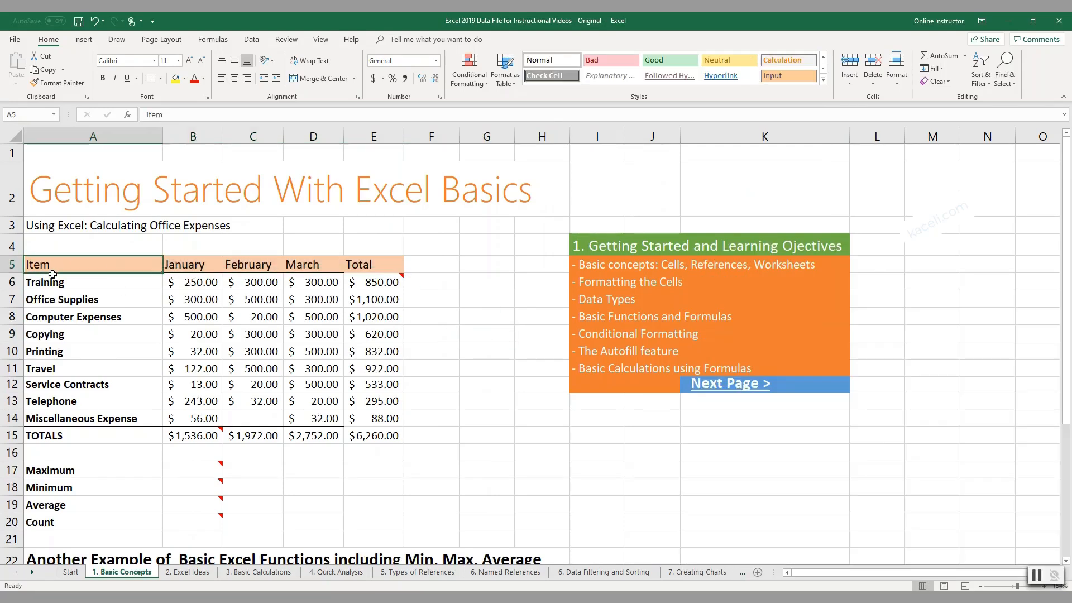
left_click_drag(52, 274, 378, 424)
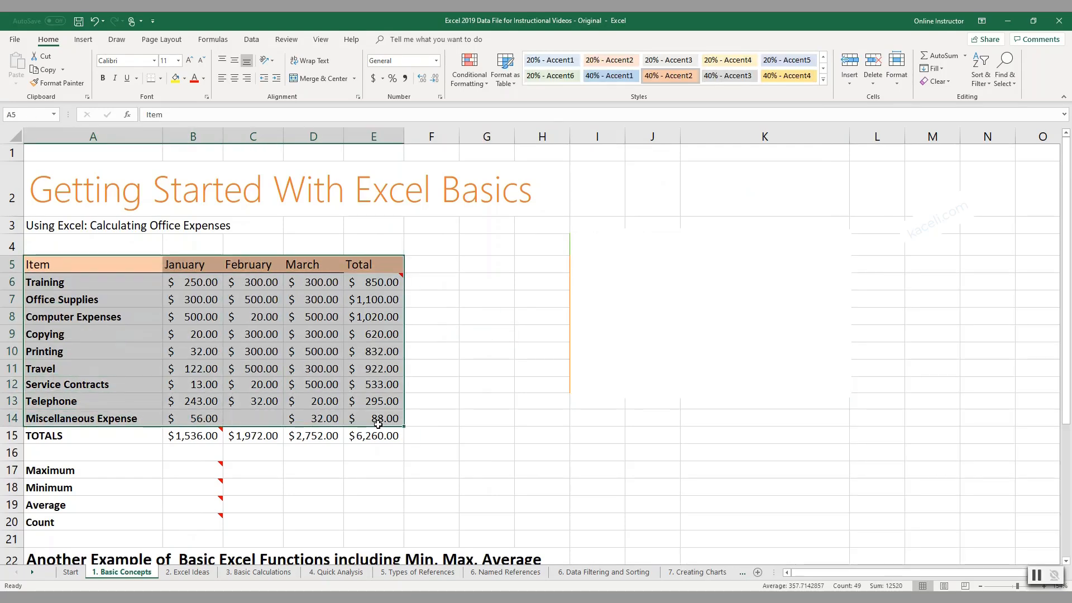
left_click(514, 83)
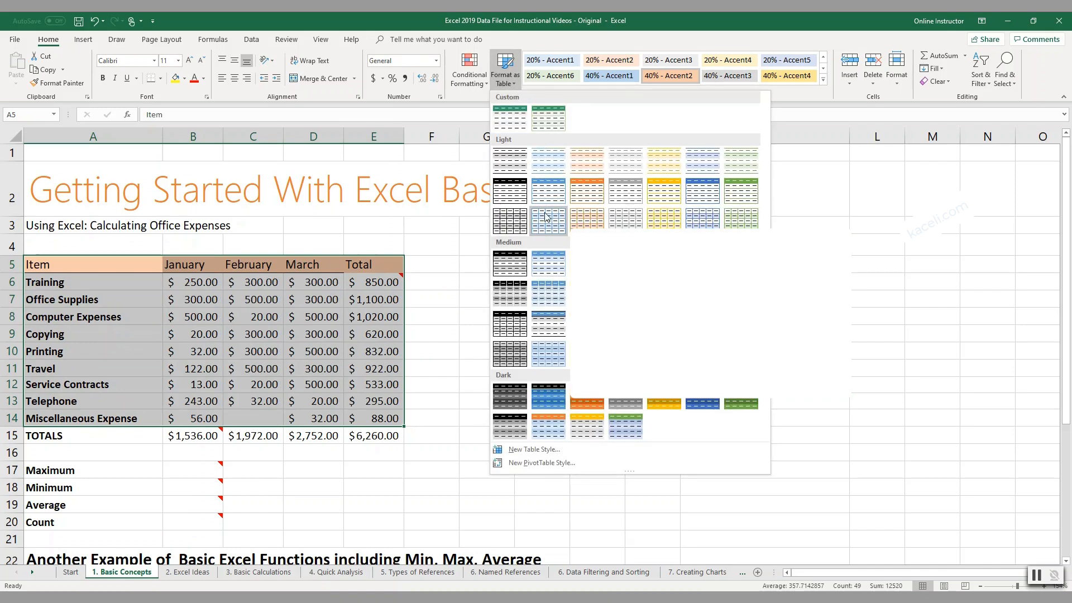
left_click(575, 199)
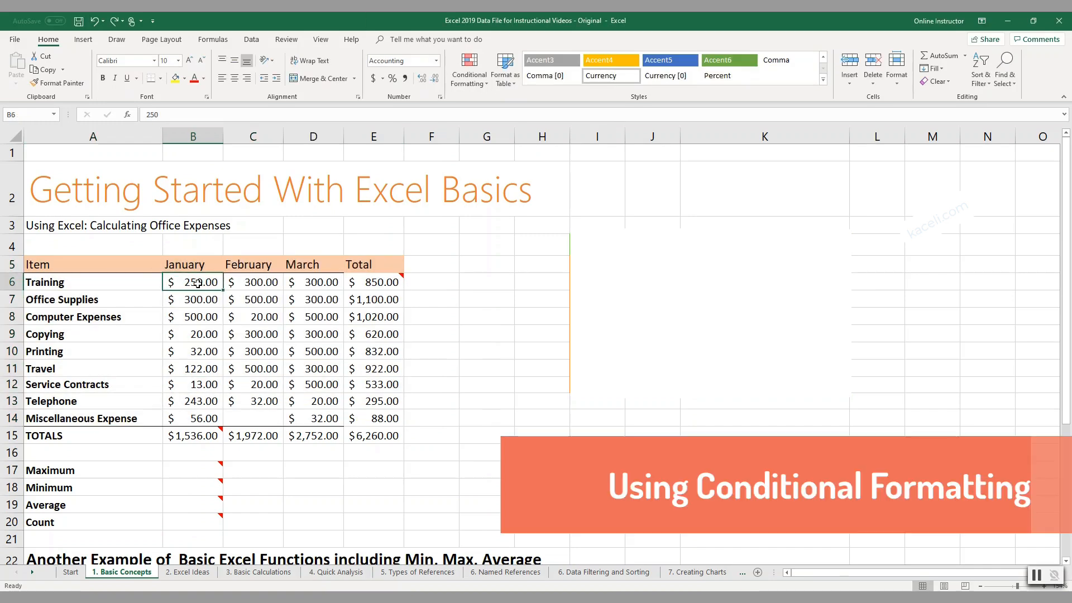
Apply blue gradient data bars as conditional formatting to the monthly expenses in B6:D14.
left_click_drag(198, 283, 380, 419)
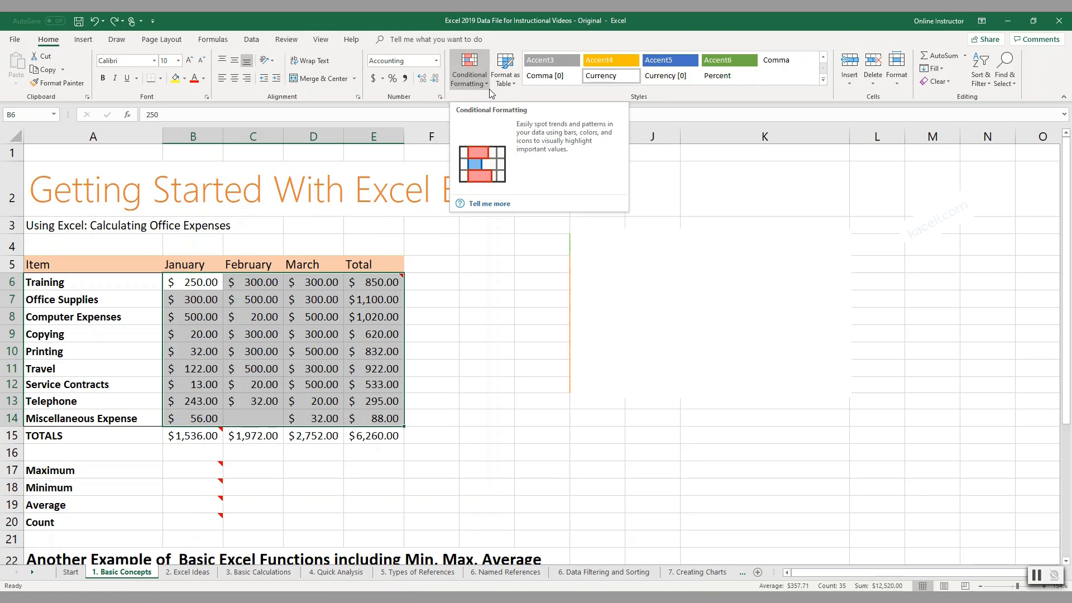
left_click(486, 317)
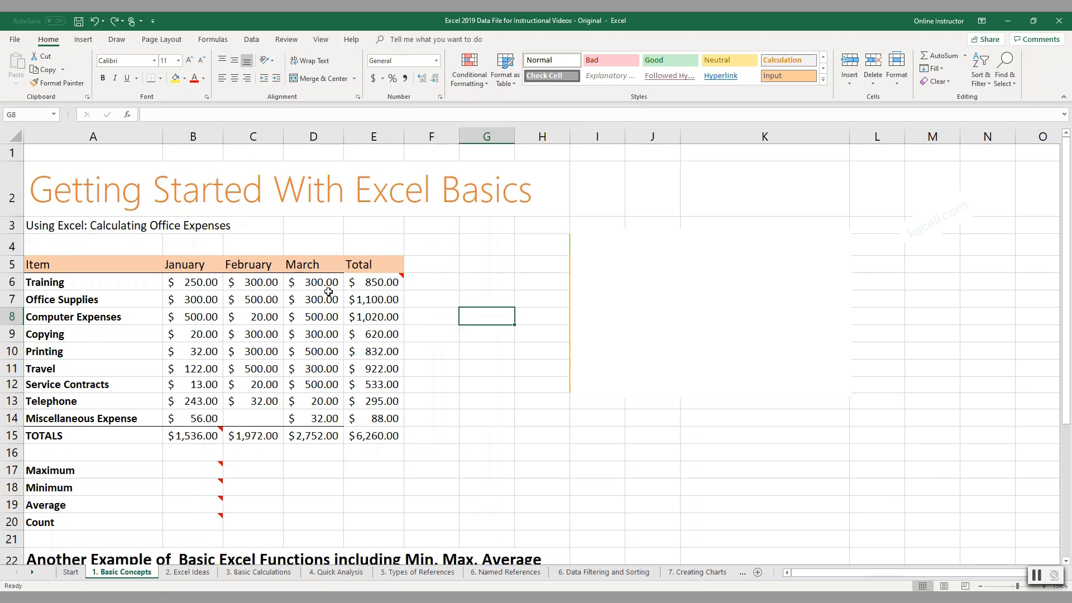
left_click_drag(190, 282, 312, 411)
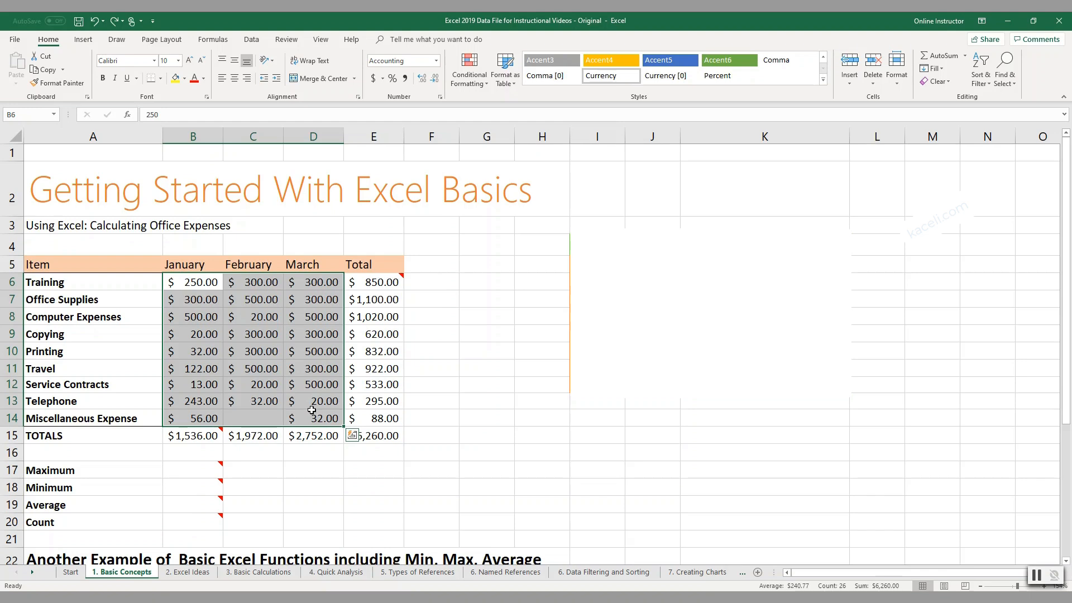
left_click(476, 84)
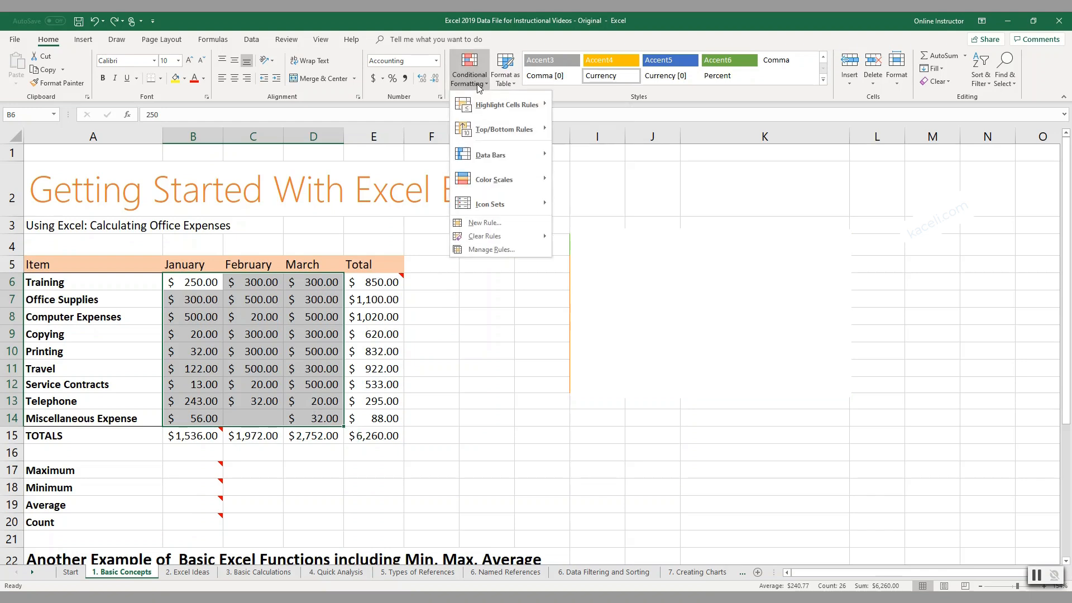
mouse_move(495, 109)
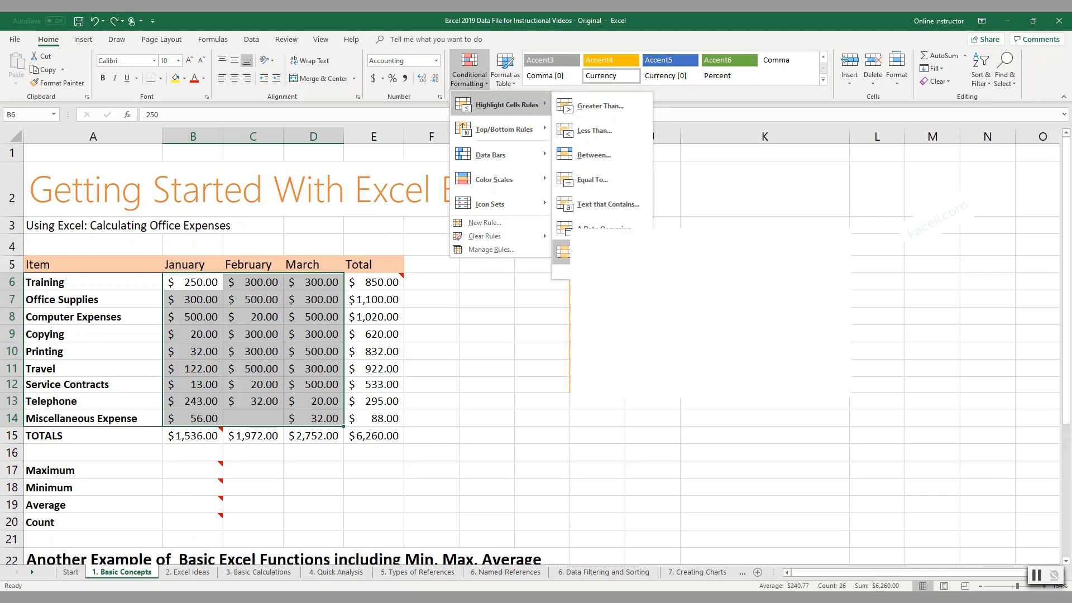
mouse_move(504, 130)
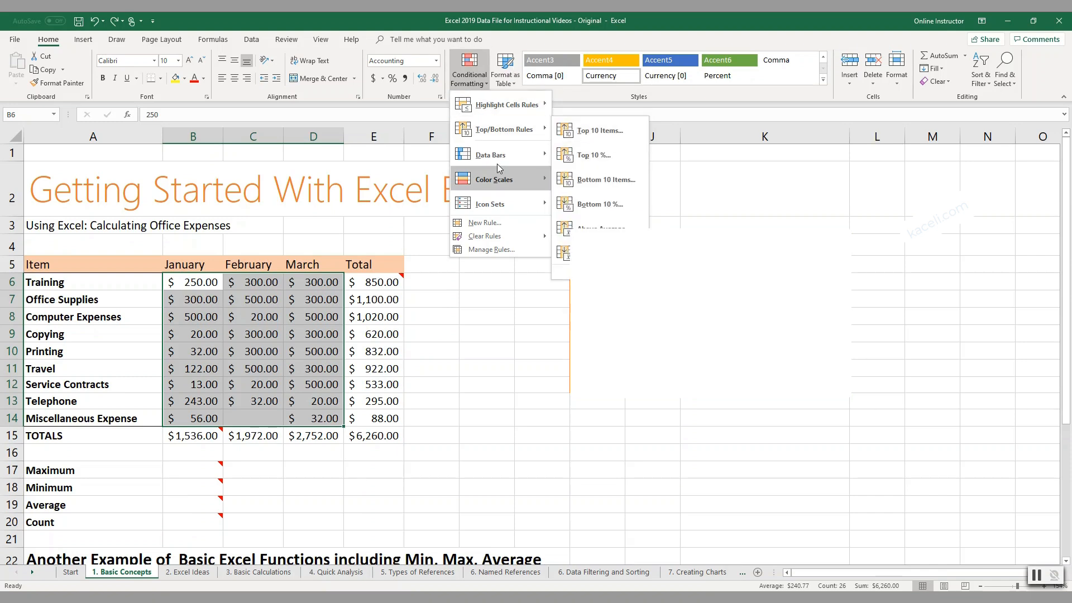
mouse_move(488, 162)
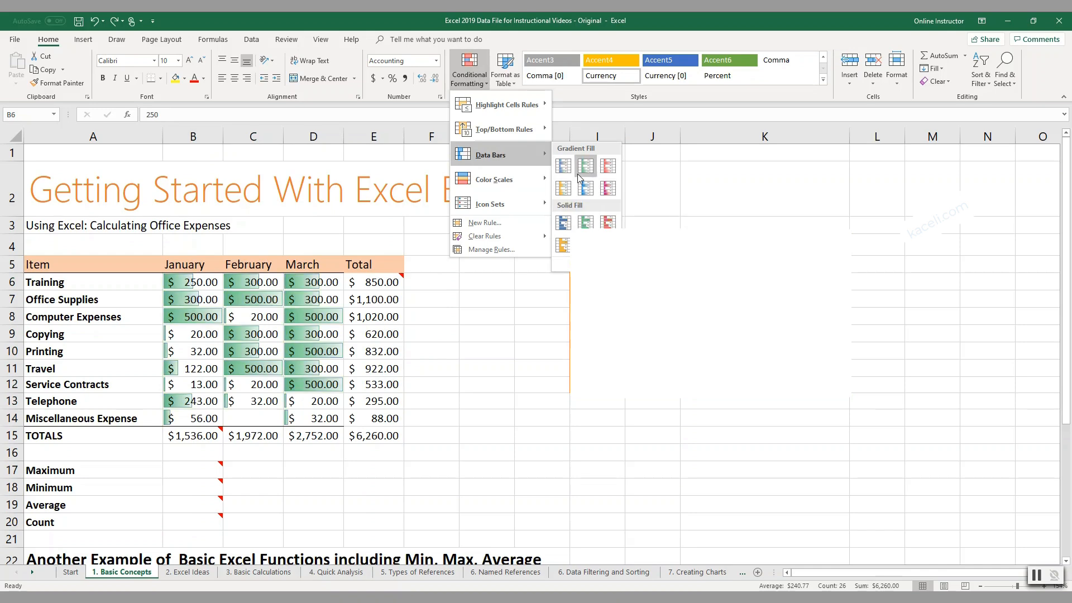
mouse_move(503, 182)
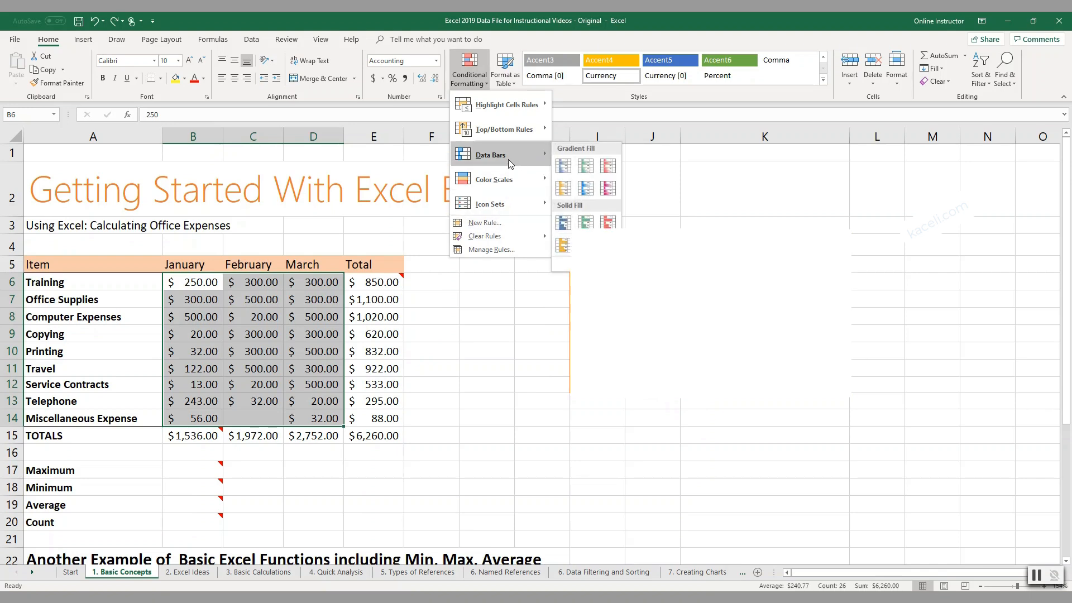
left_click(564, 166)
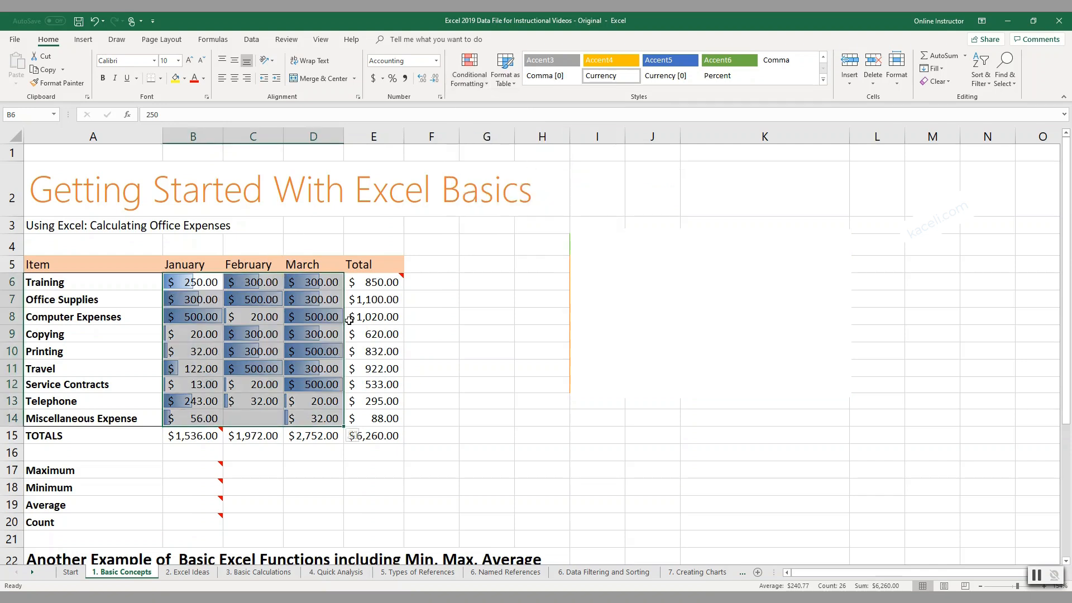
left_click(327, 334)
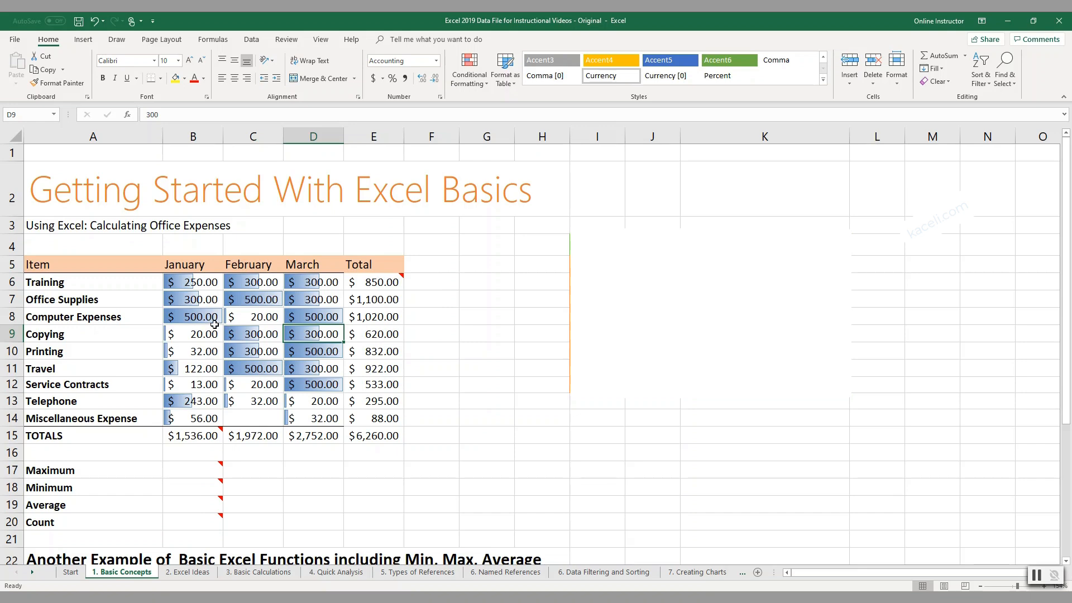
Set the January Computer Expenses amount in B8 to 5000.
left_click(193, 319)
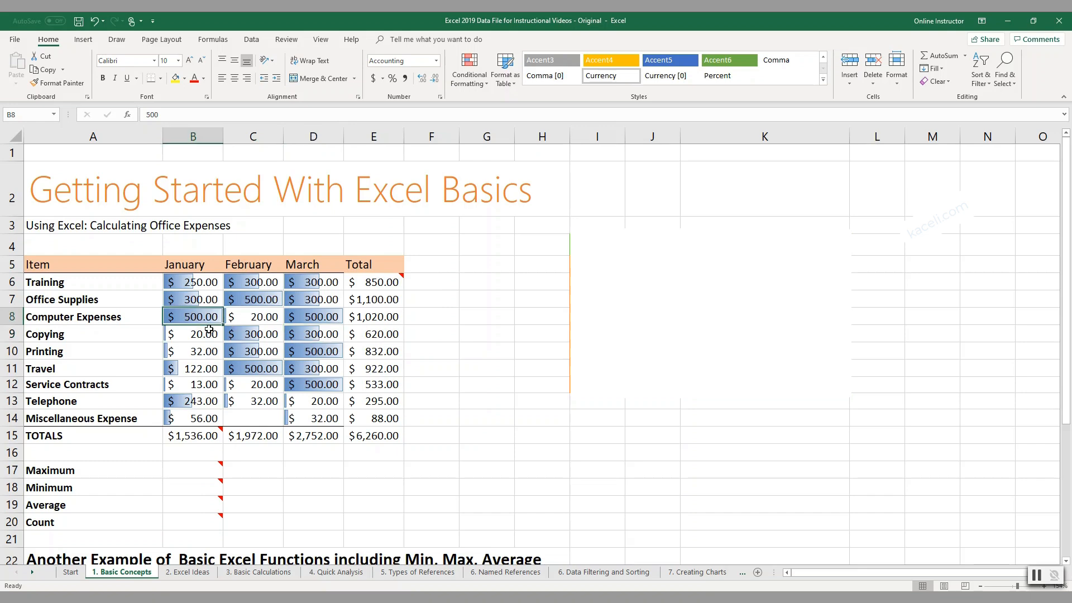
type("500")
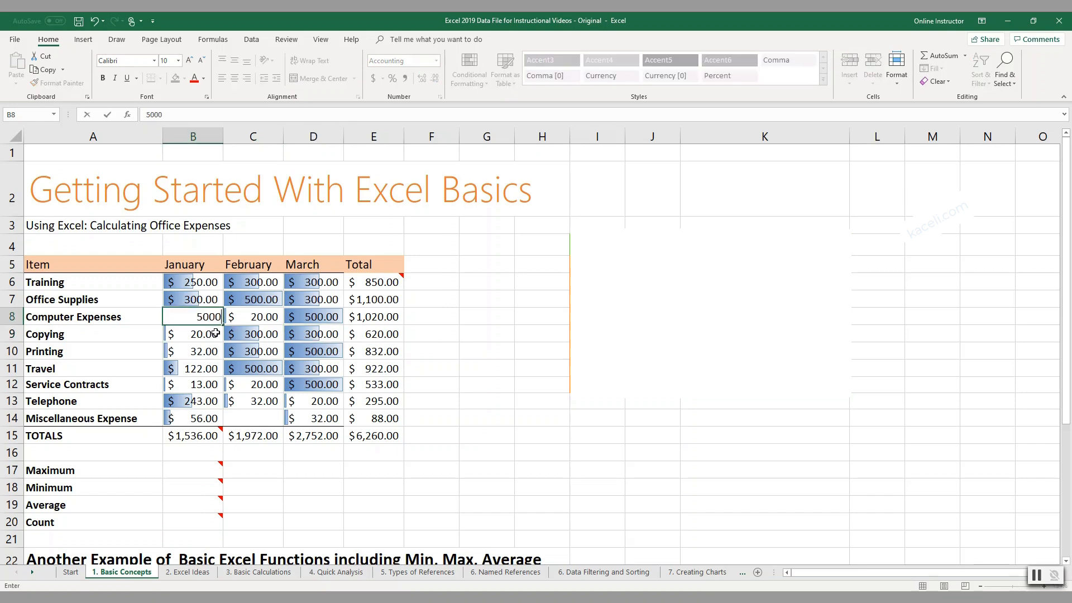
key("Return")
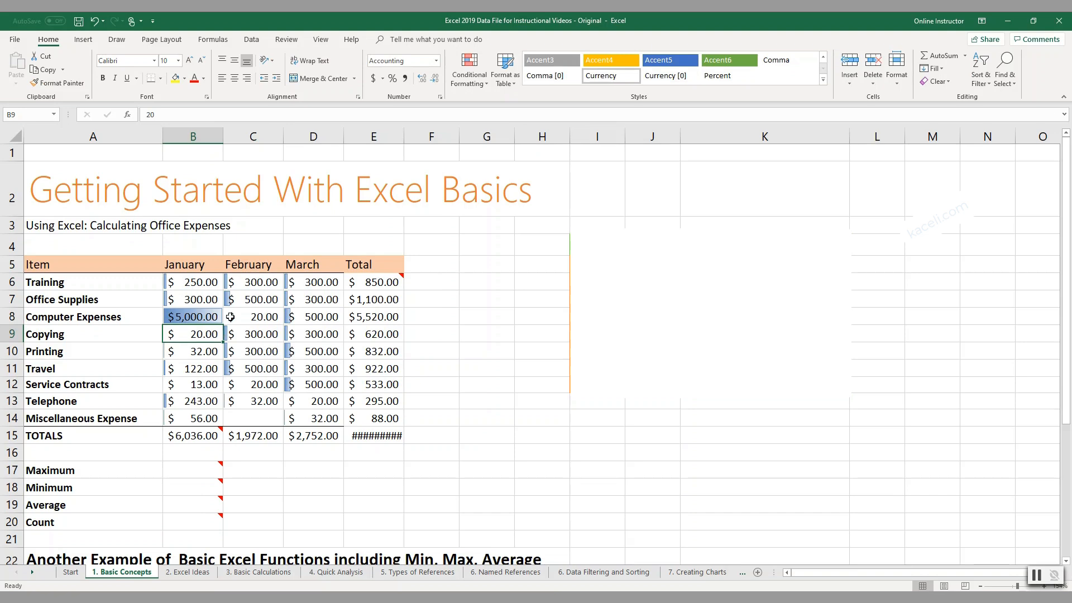
Apply a conditional formatting color scale to the totals in E6:E14, with red for the highest and green for the lowest values.
left_click_drag(374, 282, 393, 420)
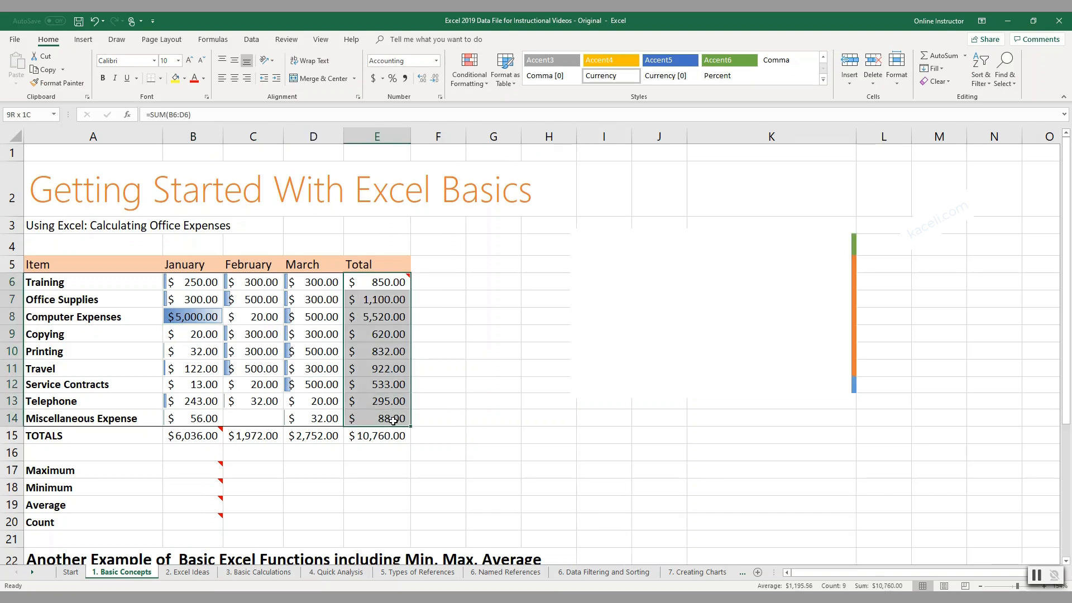
left_click(469, 72)
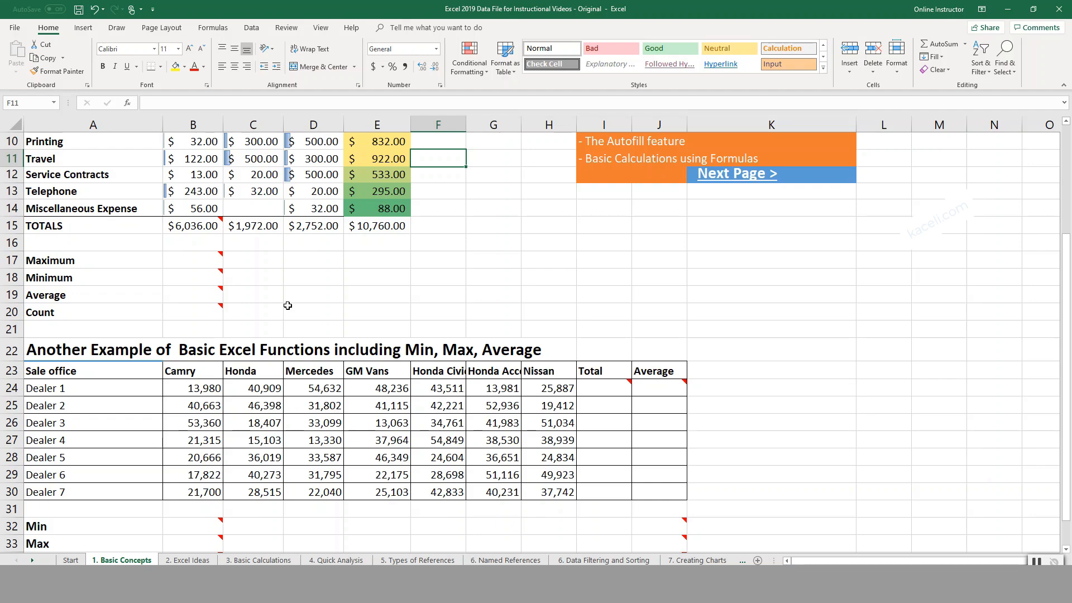
Calculate the January maximum in B17 with the AutoSum Max function, using the range B6:B14.
mouse_move(206, 261)
left_click(172, 277)
scroll(207, 290, "up", 1)
left_click(209, 308)
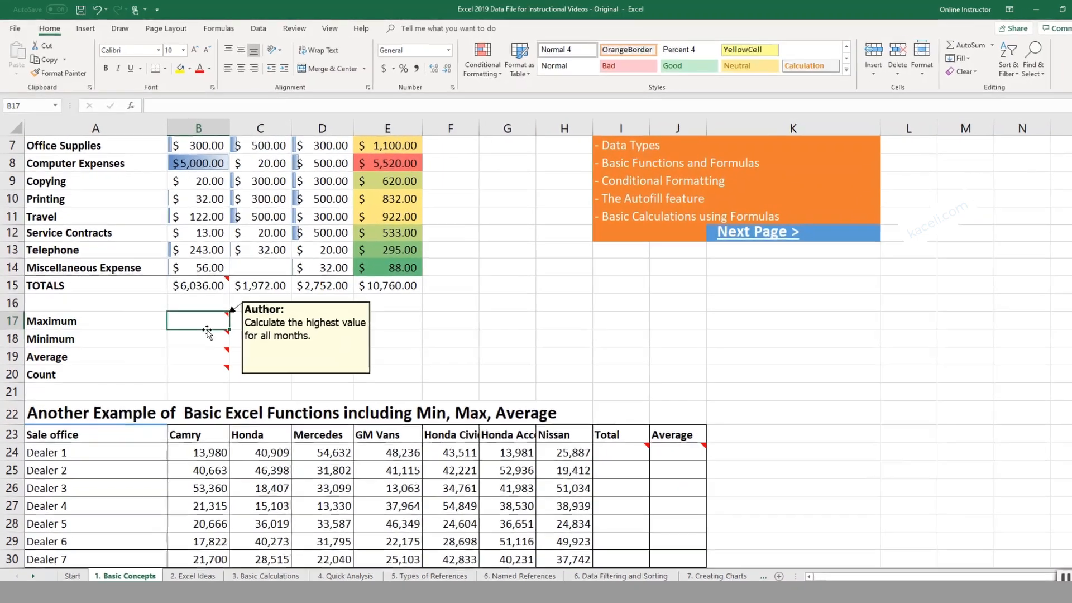
scroll(210, 307, "up", 2)
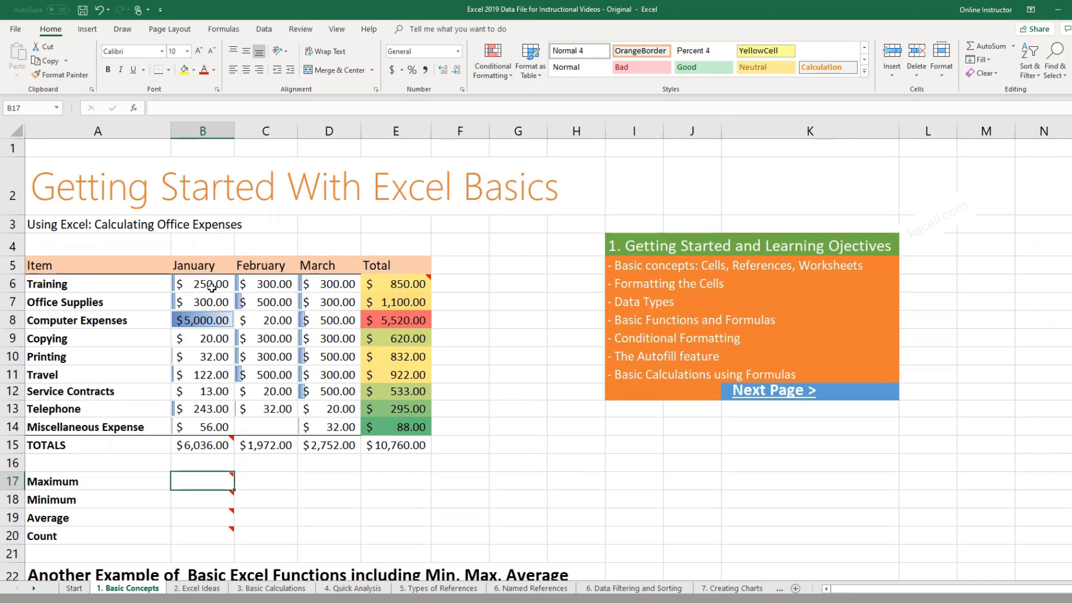
left_click_drag(213, 285, 230, 427)
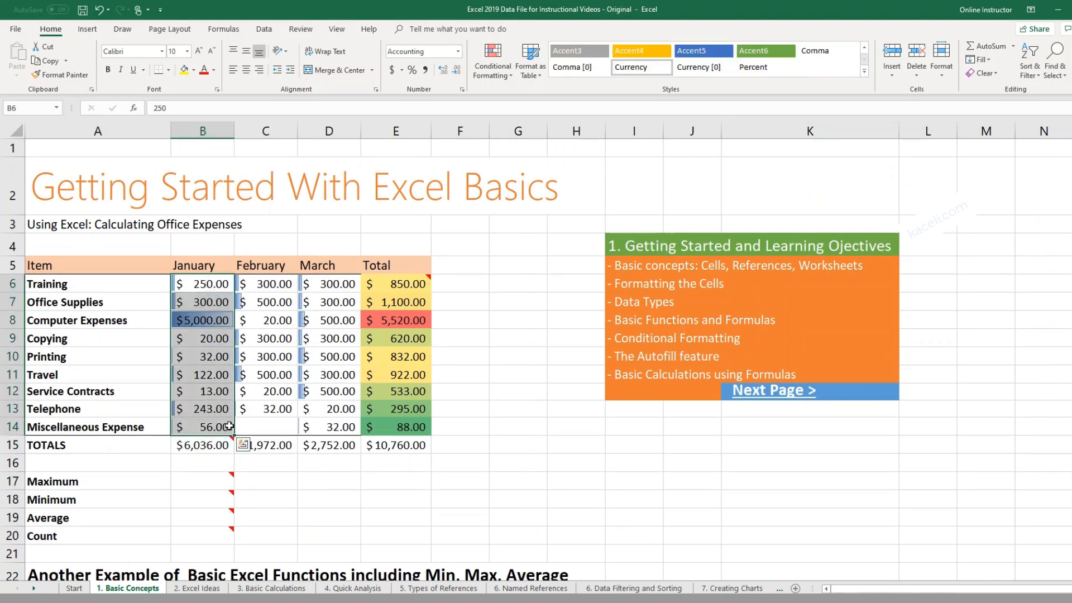
left_click(207, 475)
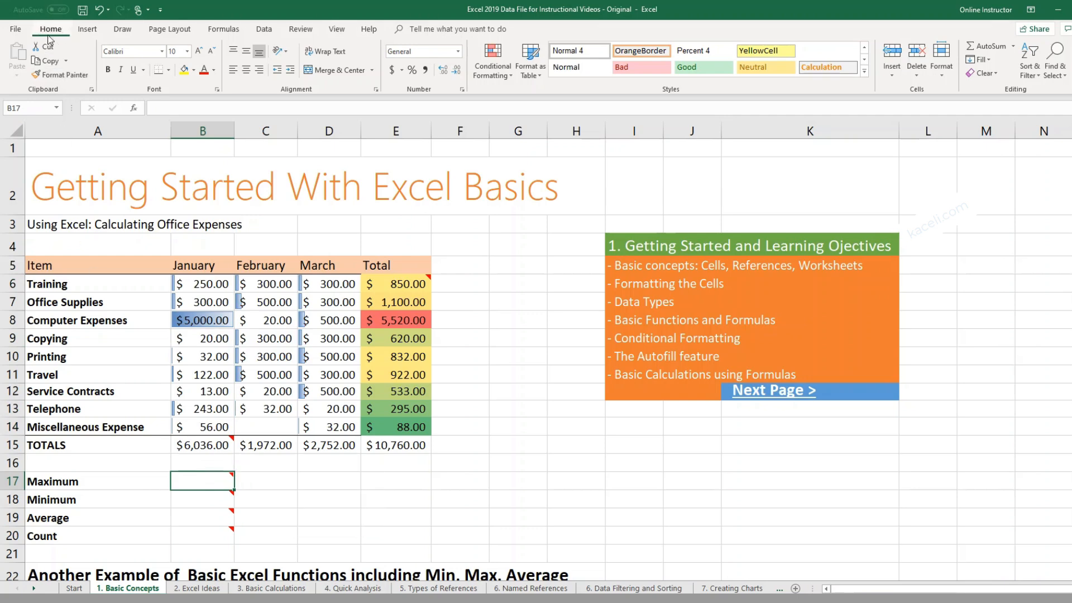
left_click(1014, 47)
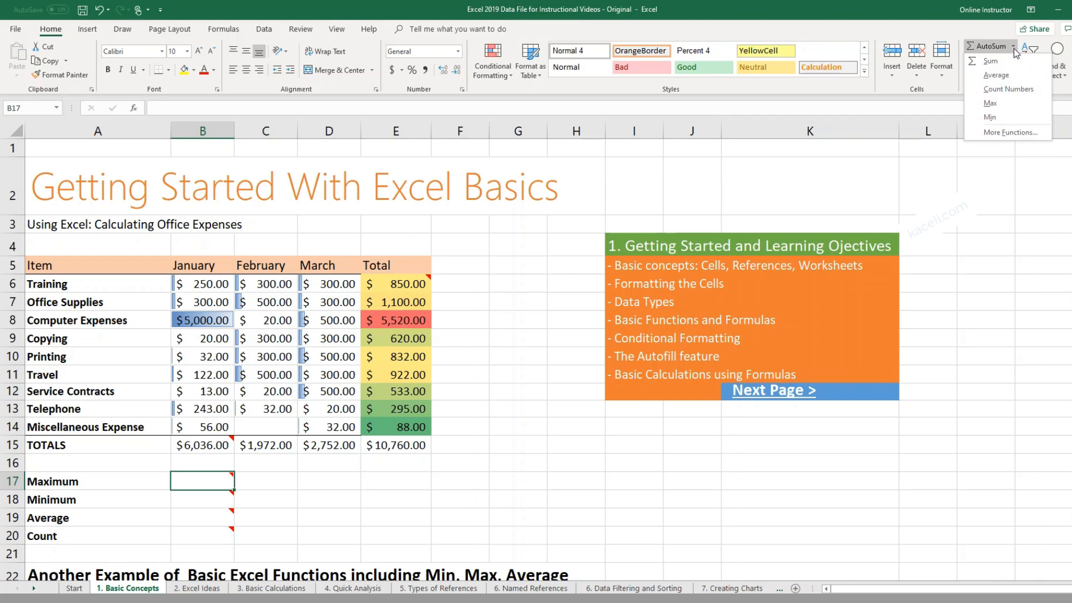
left_click(989, 103)
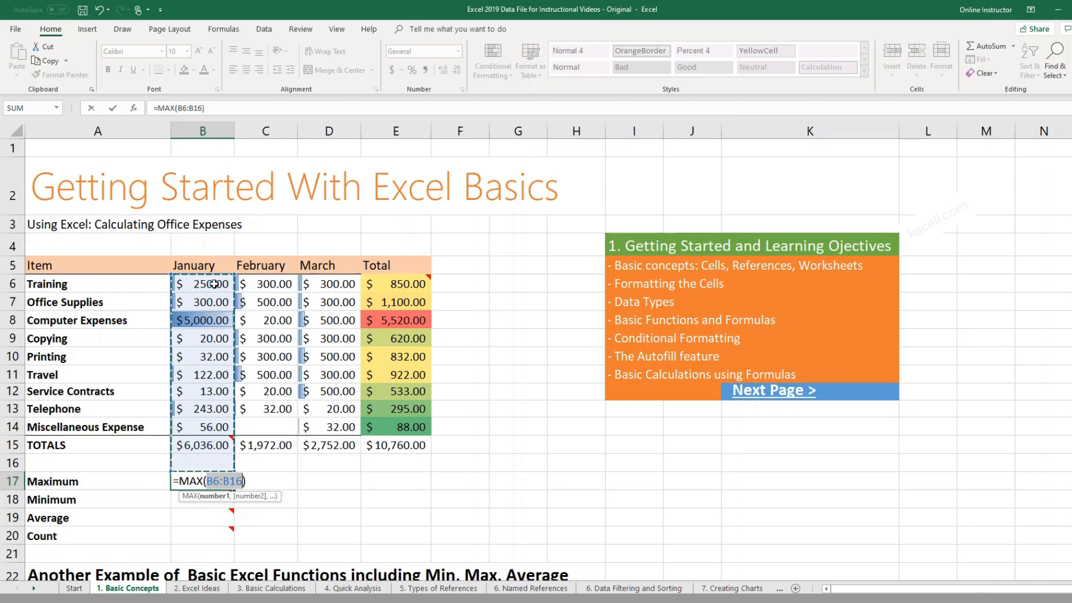
left_click_drag(211, 284, 229, 425)
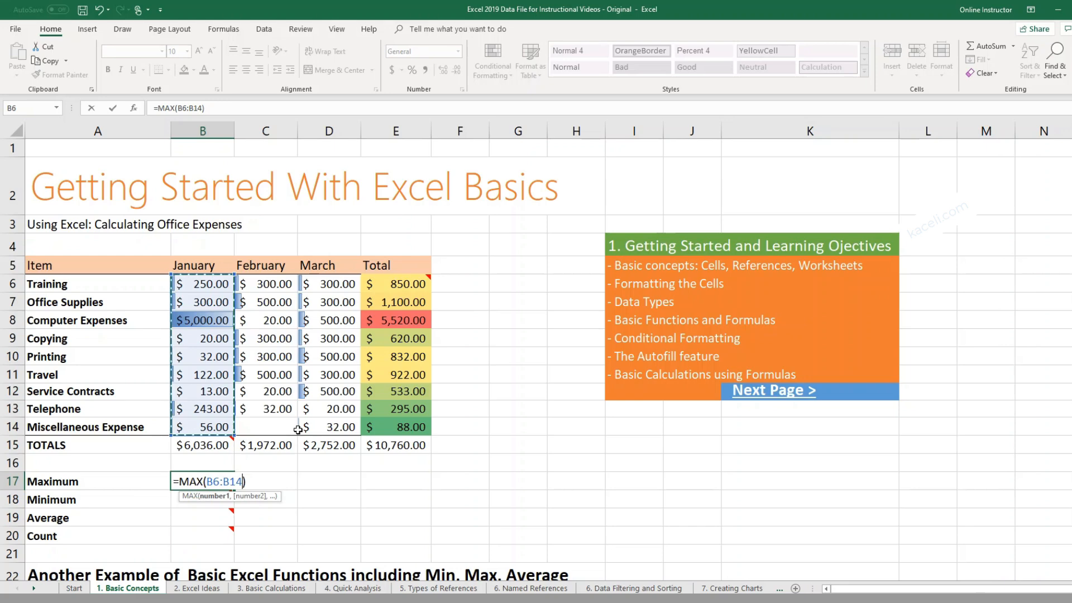
key("Return")
Delete the formula in B17 and write the MAX function for B6:B14 there manually.
left_click(219, 481)
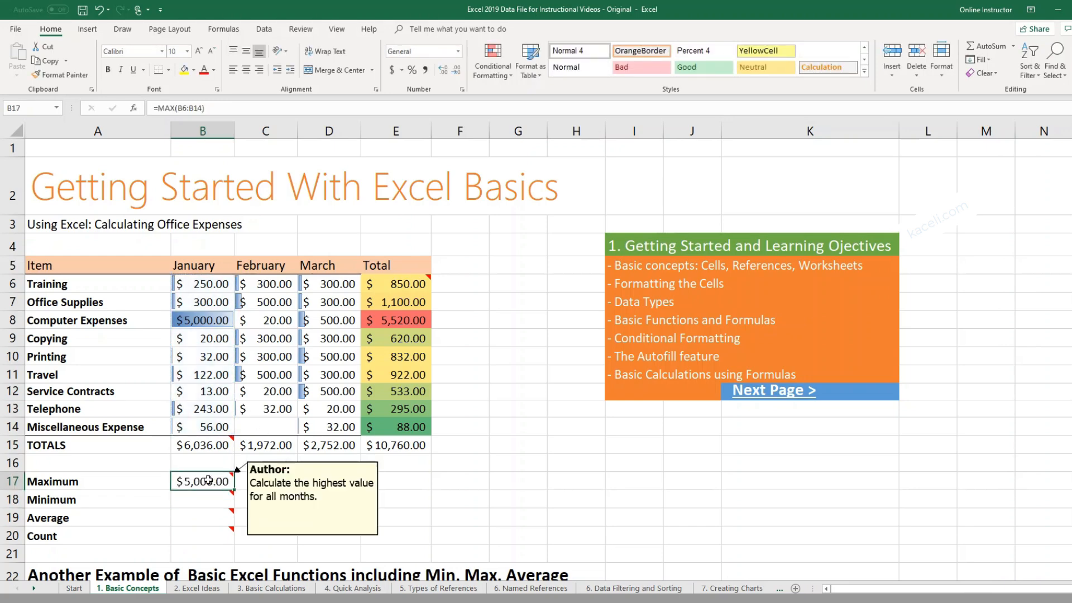
key("Delete")
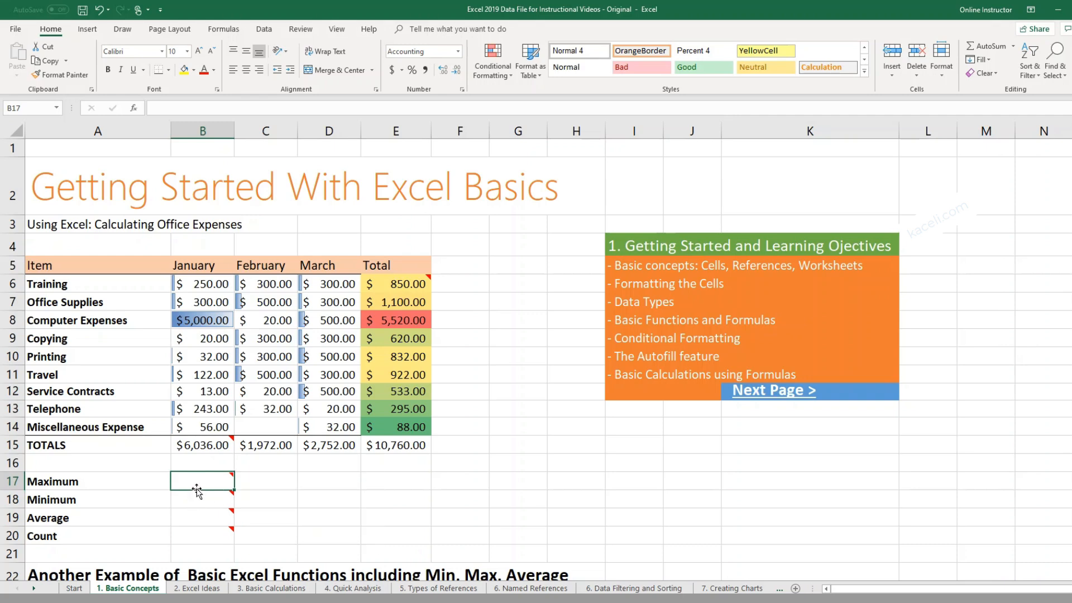
type("=")
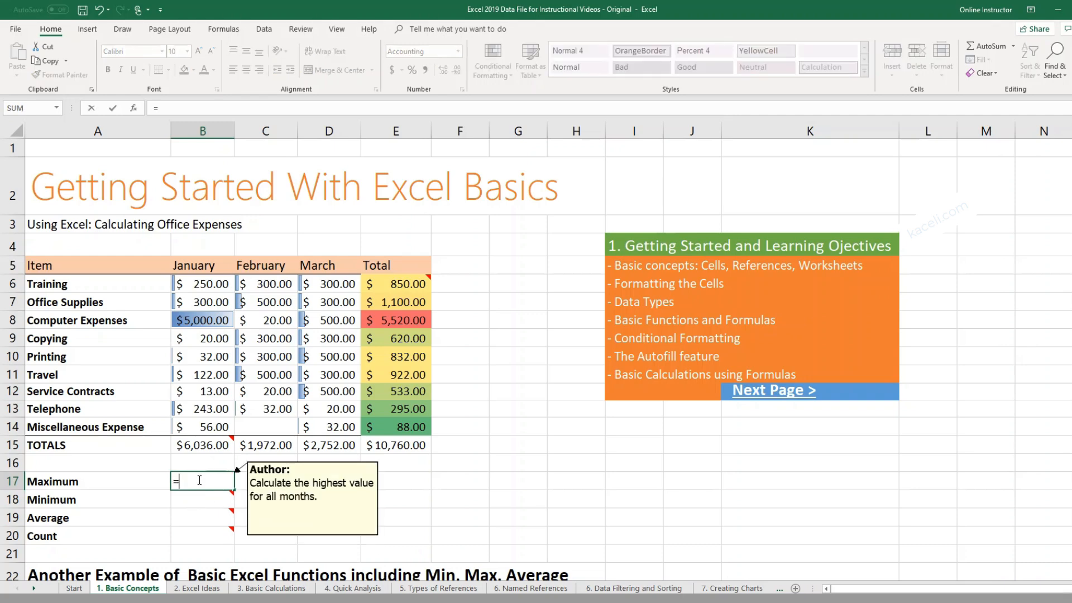
type("max")
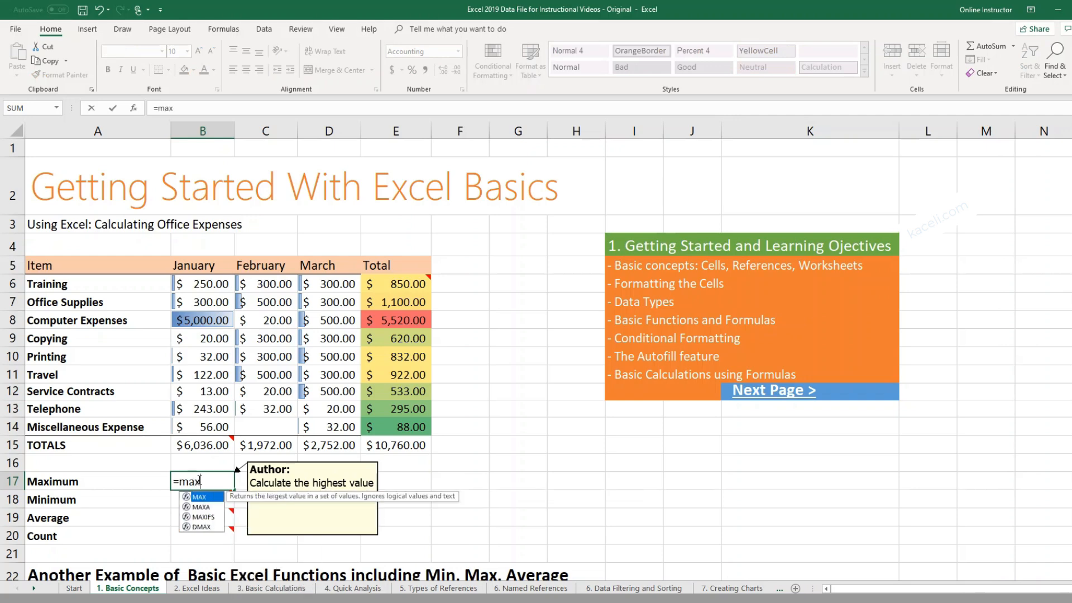
key("Tab")
left_click_drag(203, 284, 229, 424)
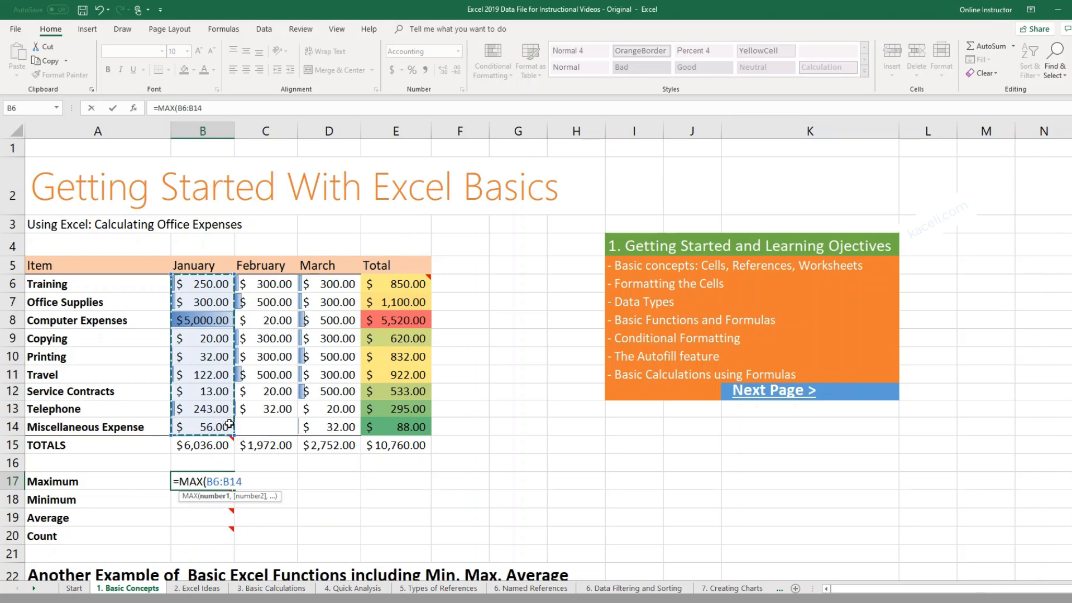
key("Return")
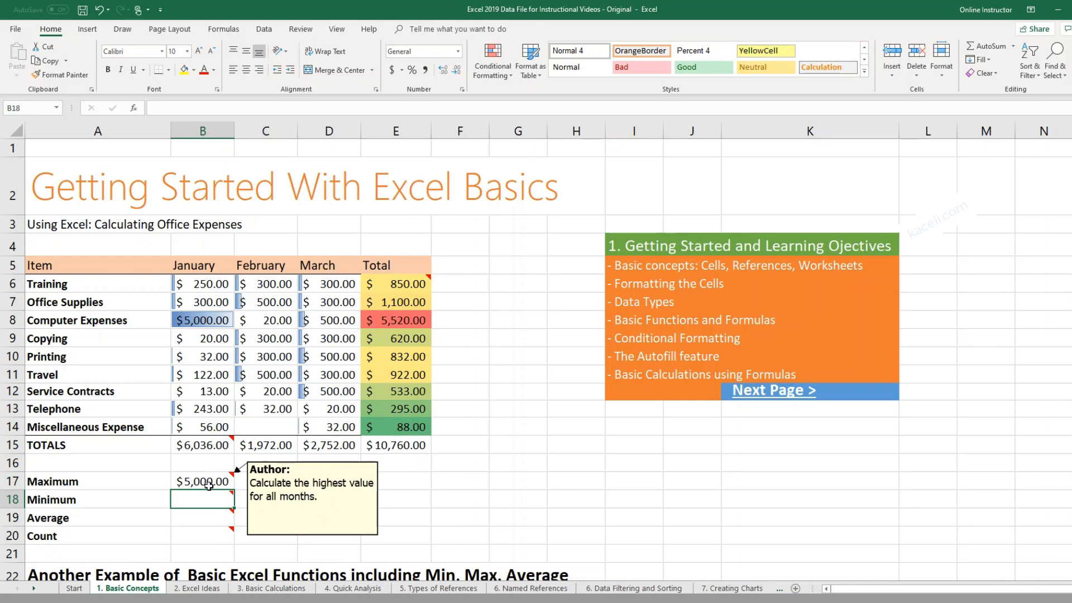
Set the January Computer Expenses amount in B8 to 12000, widen column B to fit, and check the maximum in B17.
left_click(207, 324)
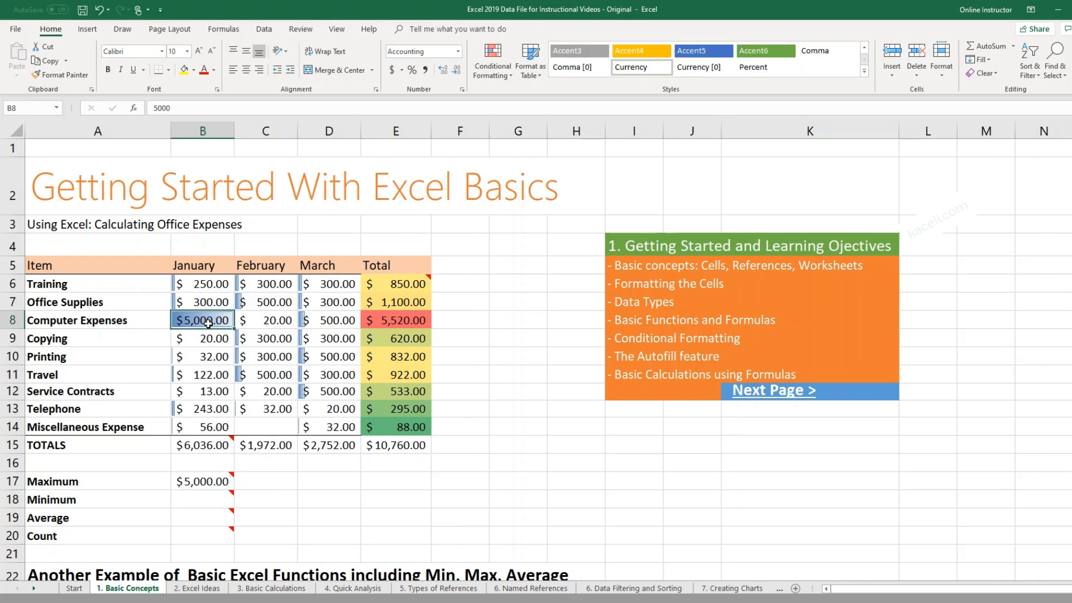
type("12000")
key("Return")
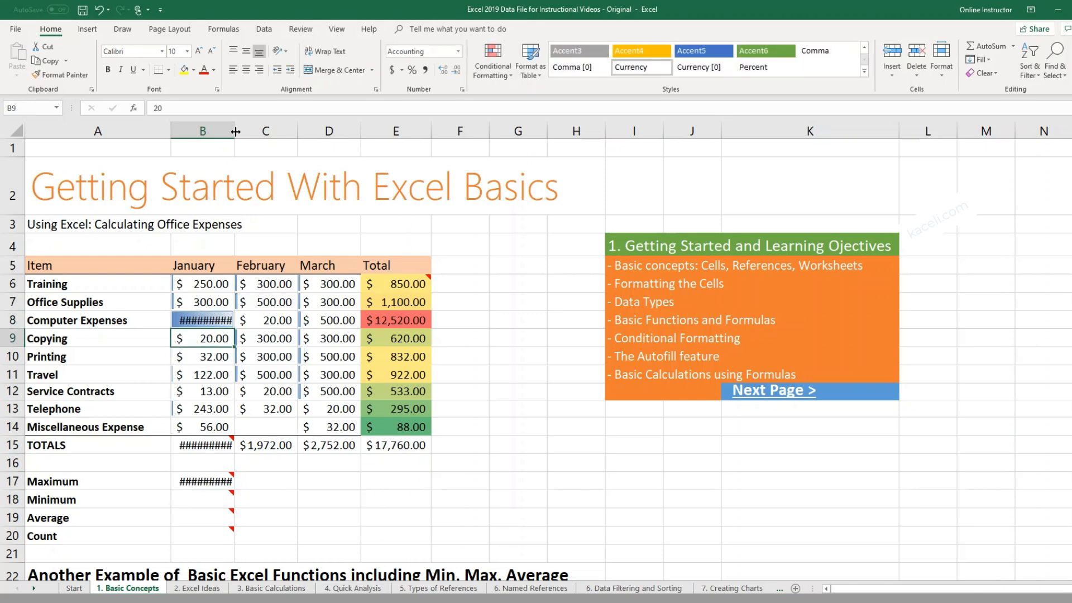
left_click_drag(236, 131, 245, 132)
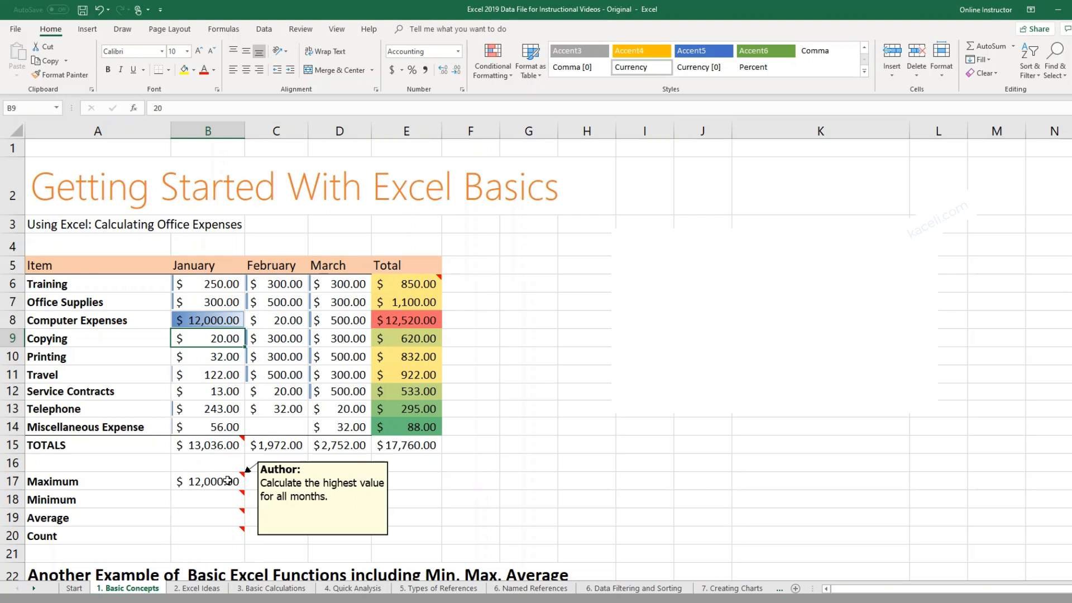
left_click(228, 481)
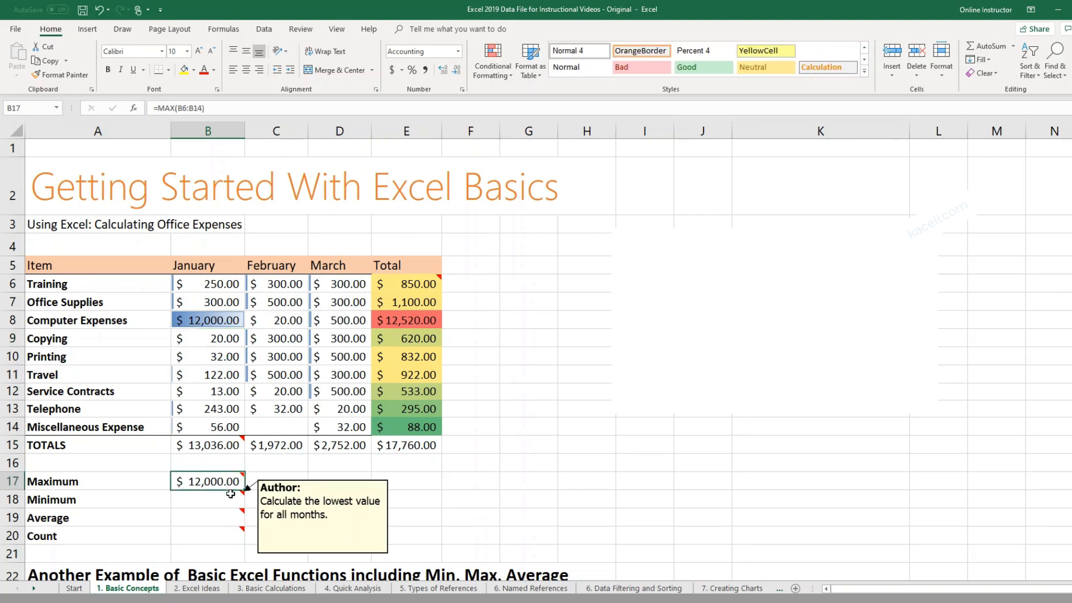
Fill the MAX formula from B17 across to E17 for February, March and the Total column.
left_click(280, 489)
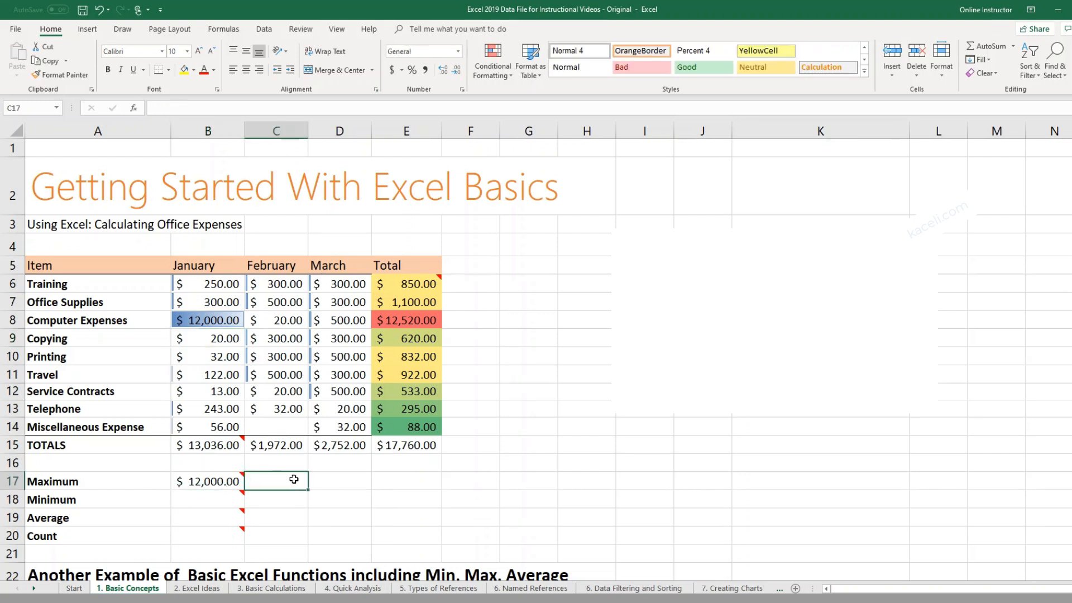
left_click(332, 481)
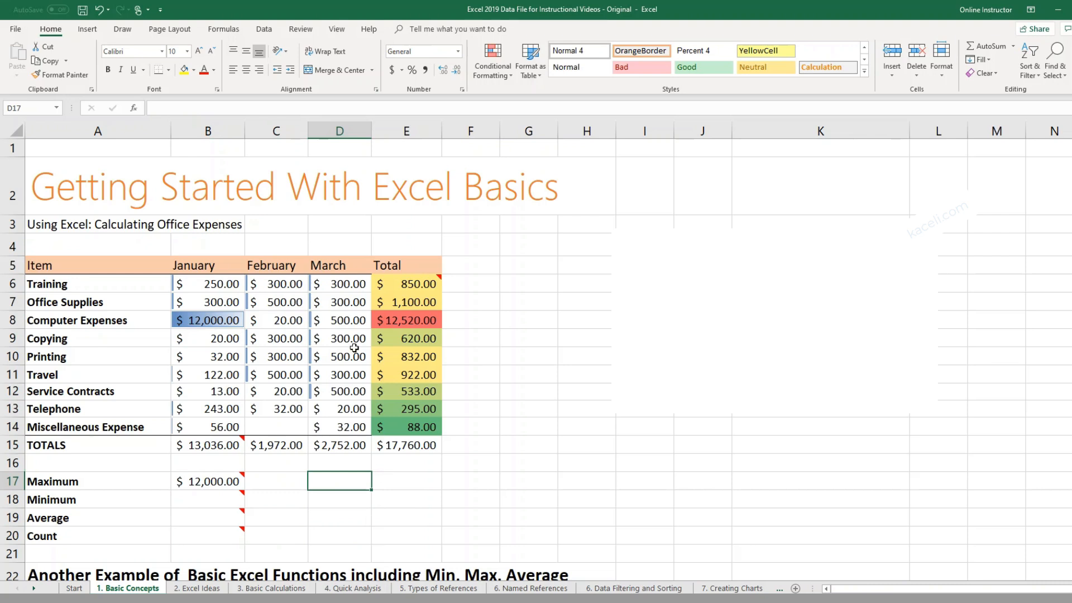
left_click(392, 477)
left_click(226, 481)
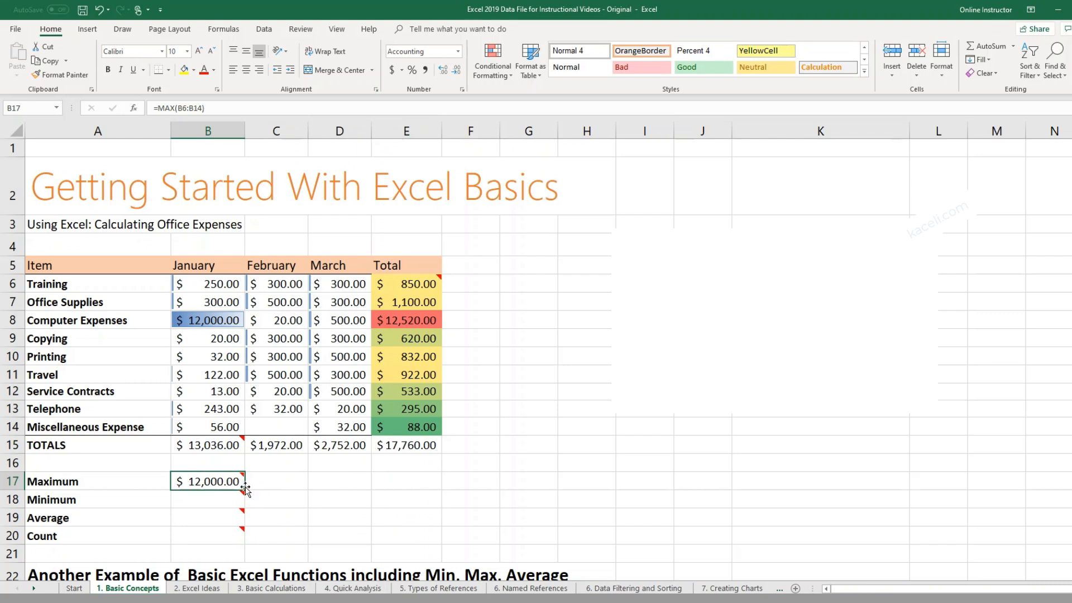
mouse_move(229, 486)
left_click_drag(245, 490, 393, 489)
Write a MIN formula in B18 for the January amounts in B6:B14.
left_click(211, 499)
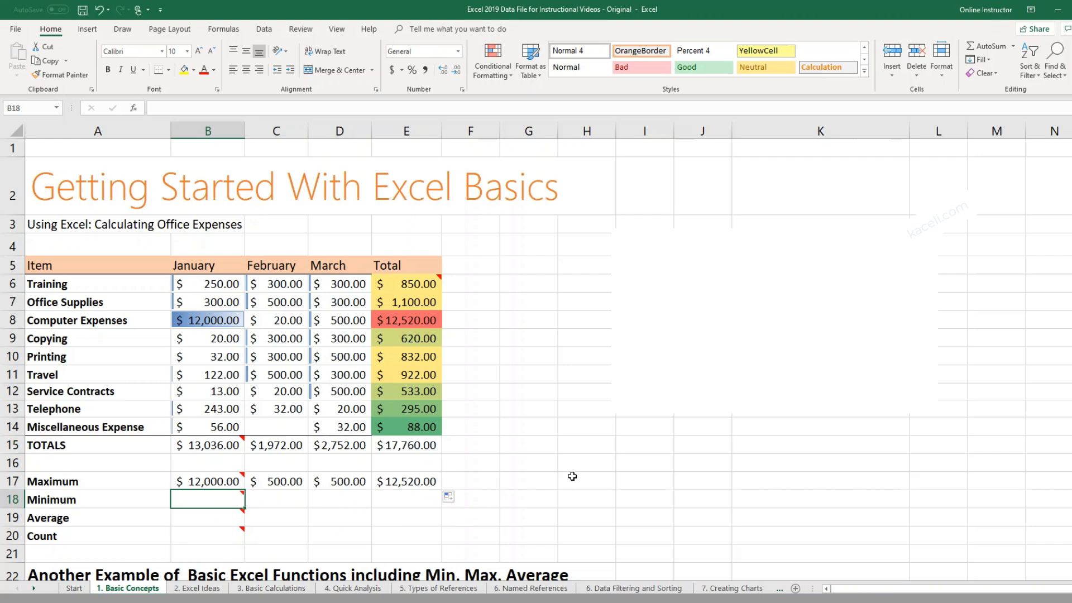
left_click(1013, 47)
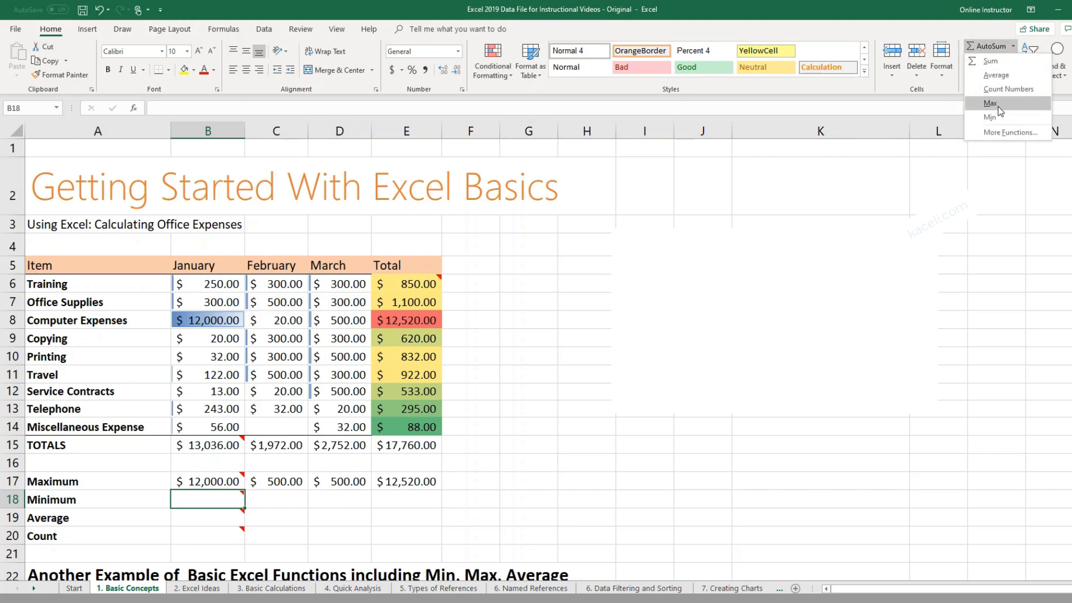
left_click(202, 501)
type("=min")
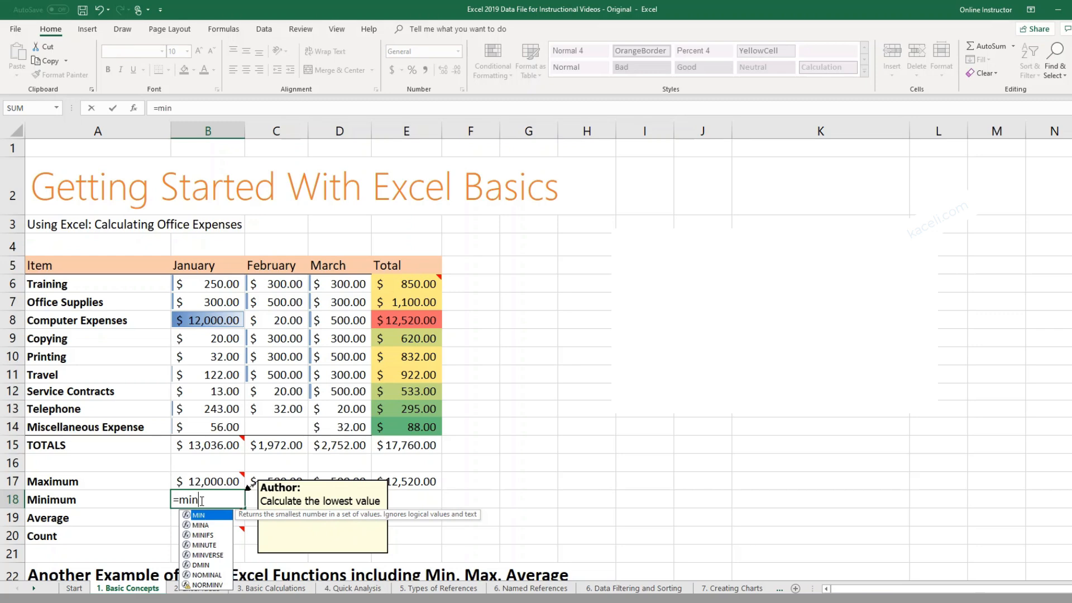
key("Tab")
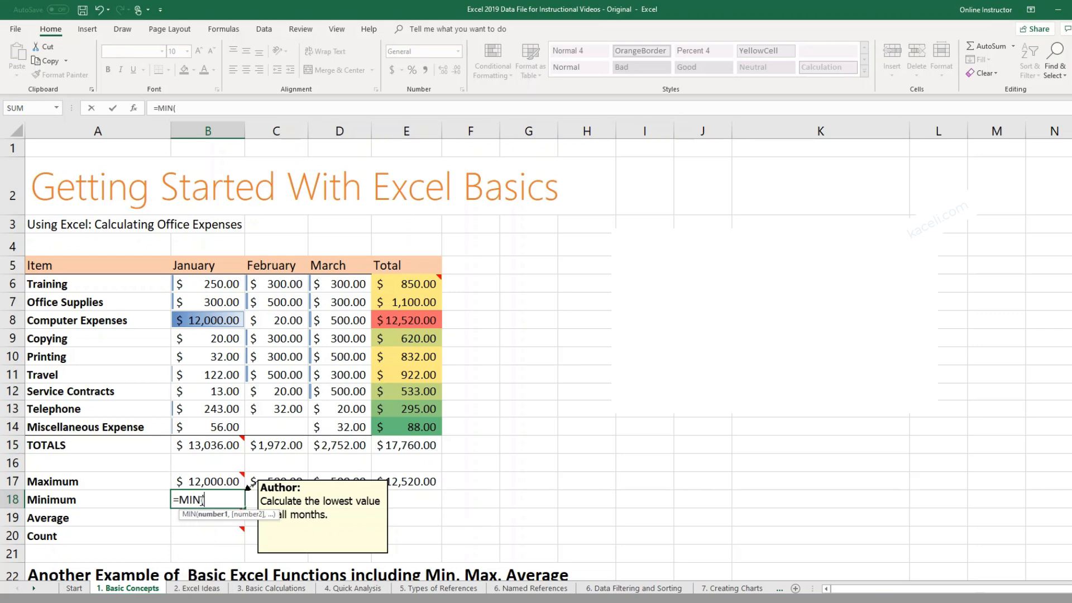
left_click(221, 285)
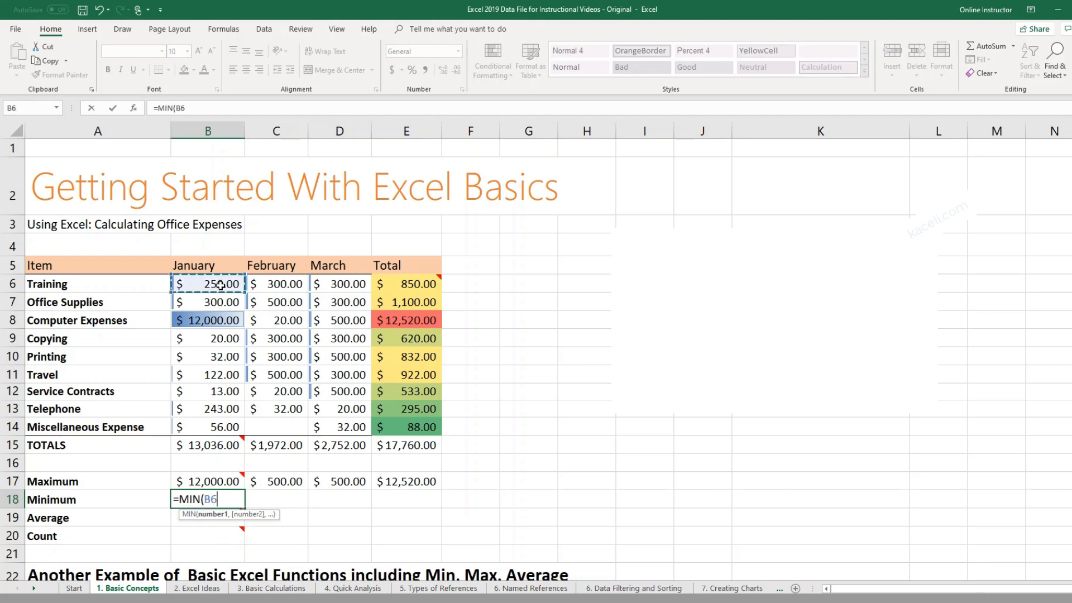
left_click_drag(221, 285, 233, 429)
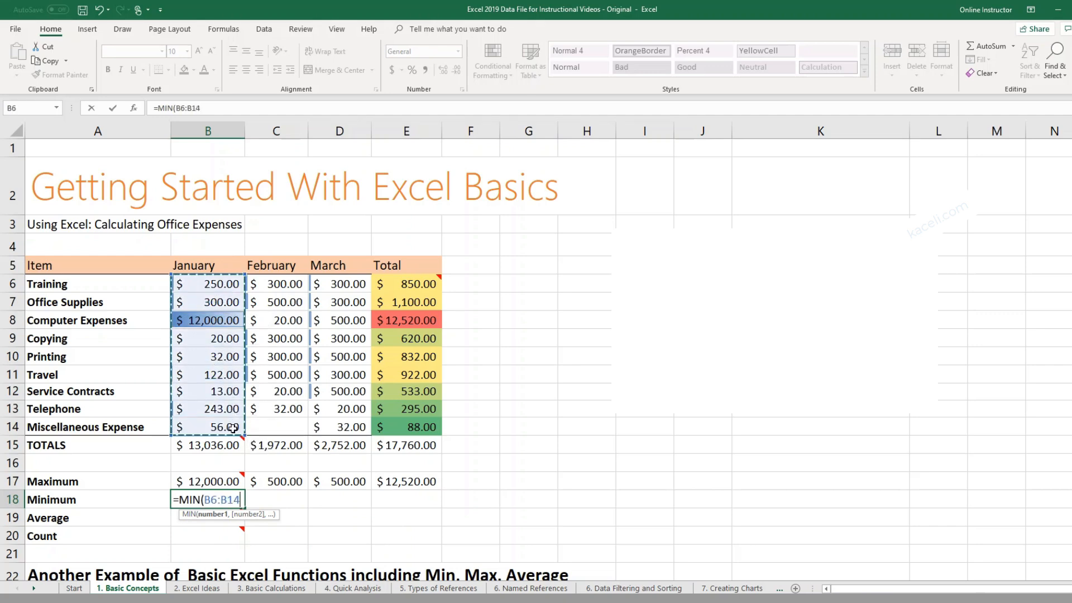
key("Return")
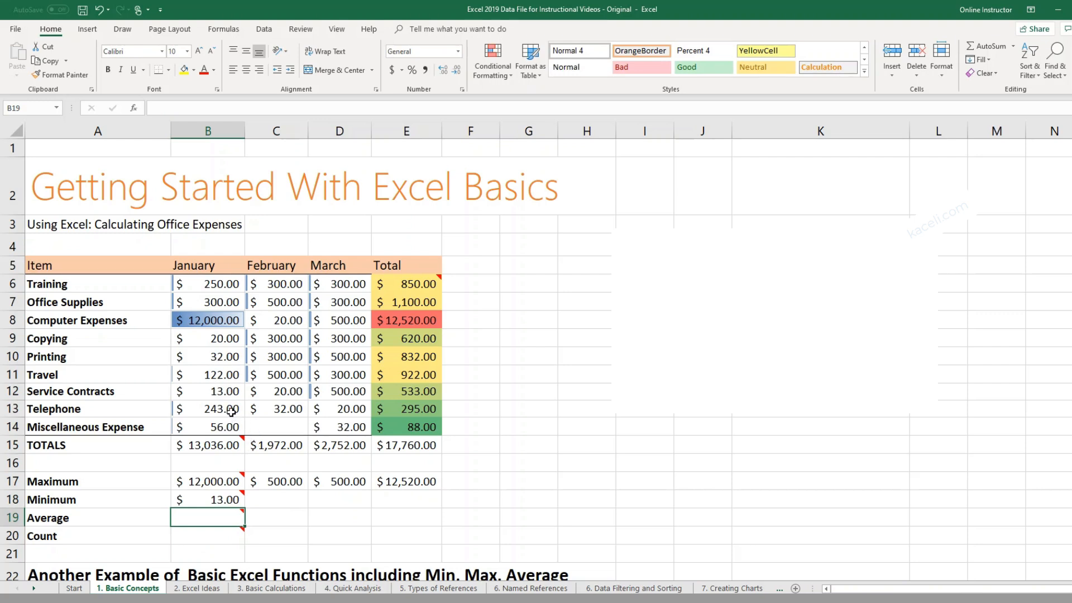
Fill the MIN formula from B18 across to E18 and check the copied formula in D18.
left_click(240, 499)
left_click_drag(261, 506, 411, 513)
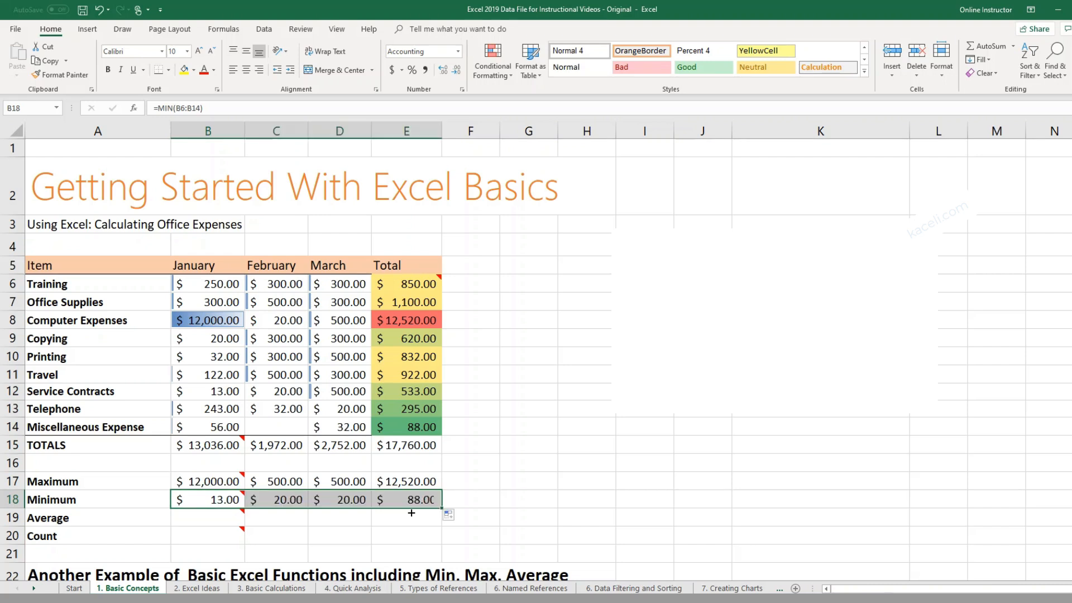
left_click(344, 504)
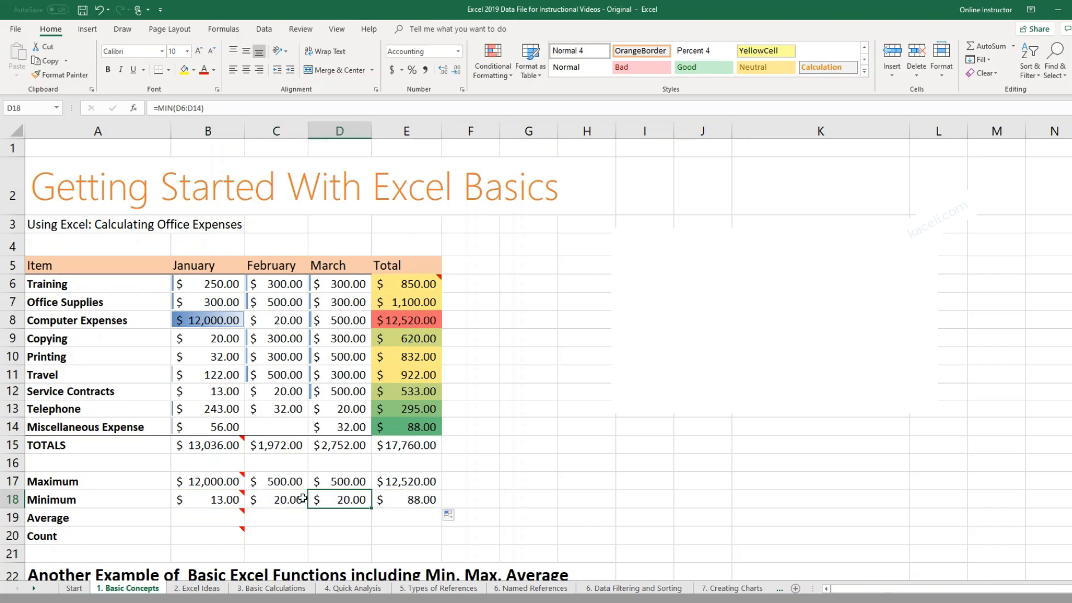
Set the January Service Contracts amount in B12 to 1 and check the minimum in B18.
left_click(226, 397)
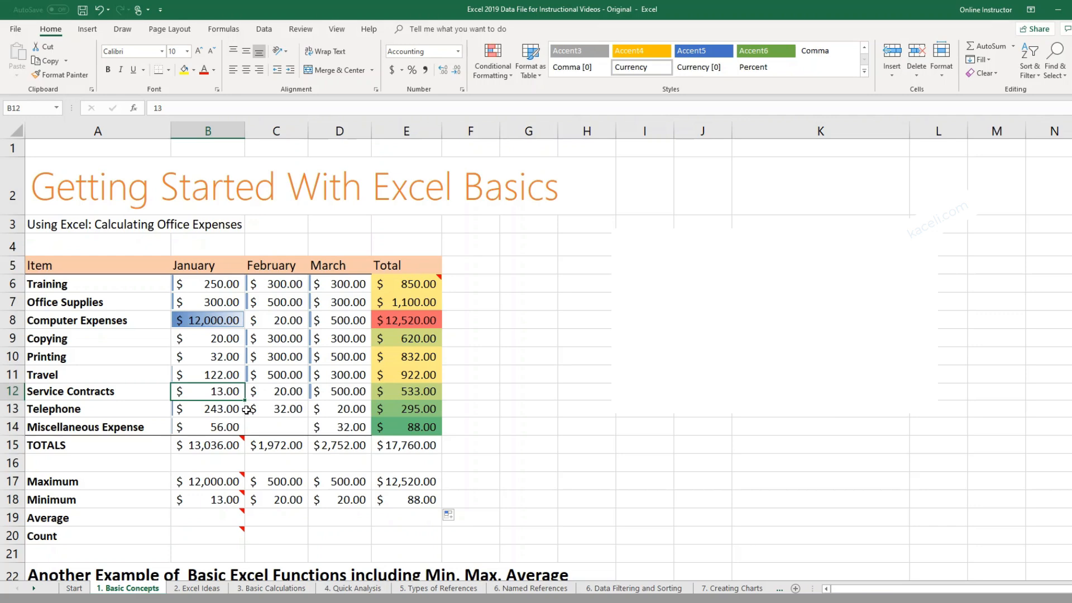
type("1")
key("Return")
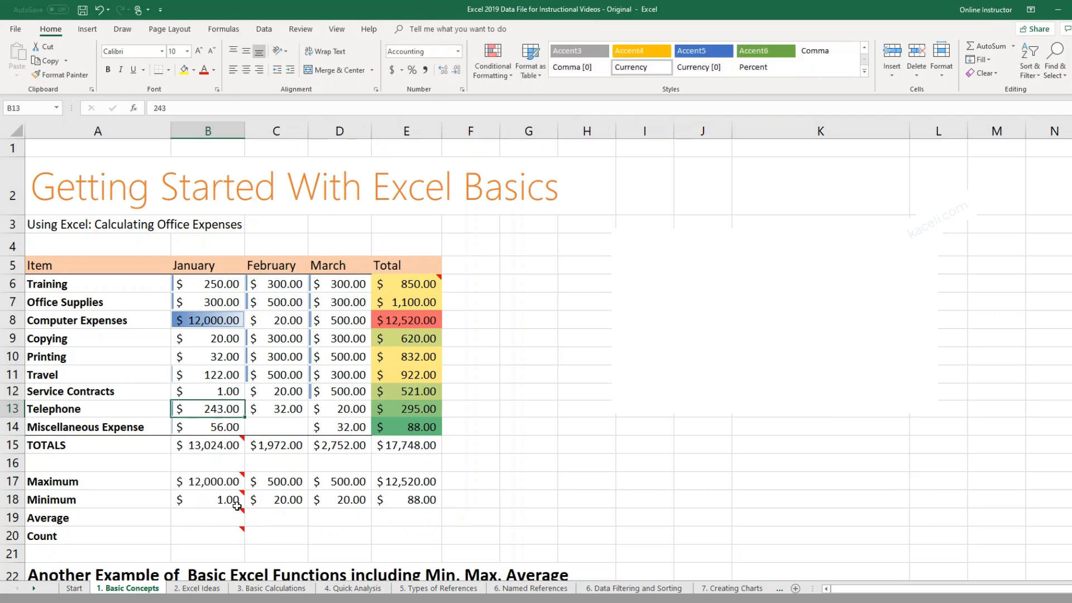
mouse_move(234, 502)
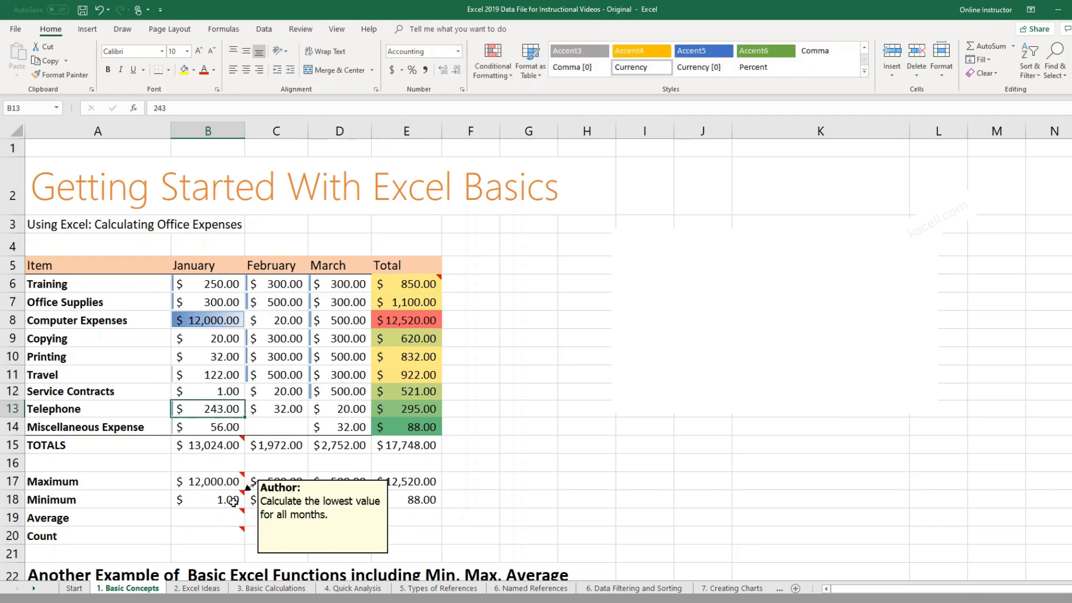
Write an AVERAGE formula in B19 for B6:B14 and fill it across to E19.
left_click(206, 519)
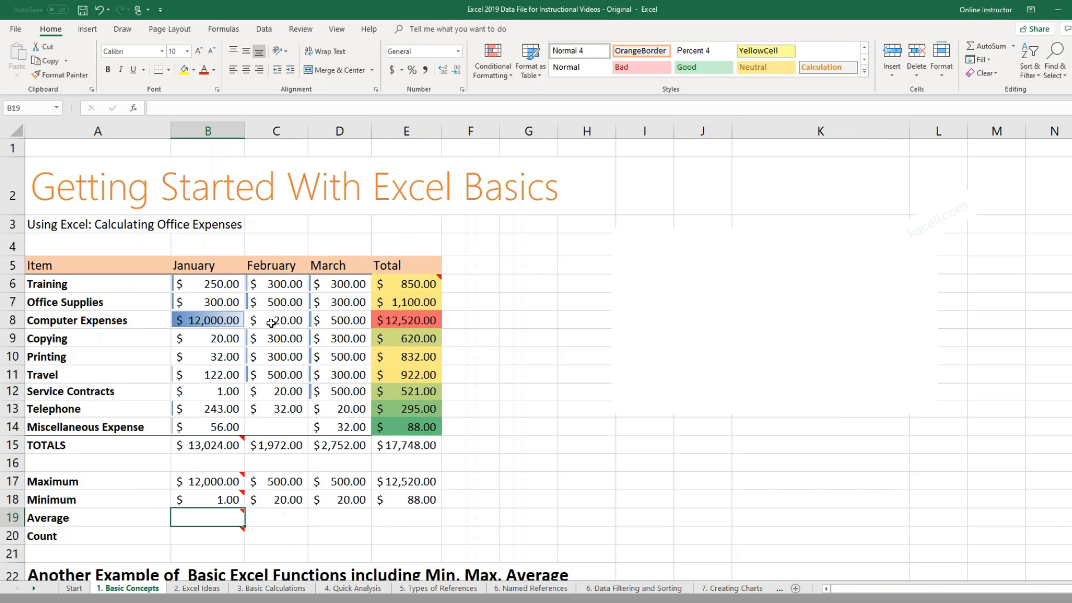
type("=")
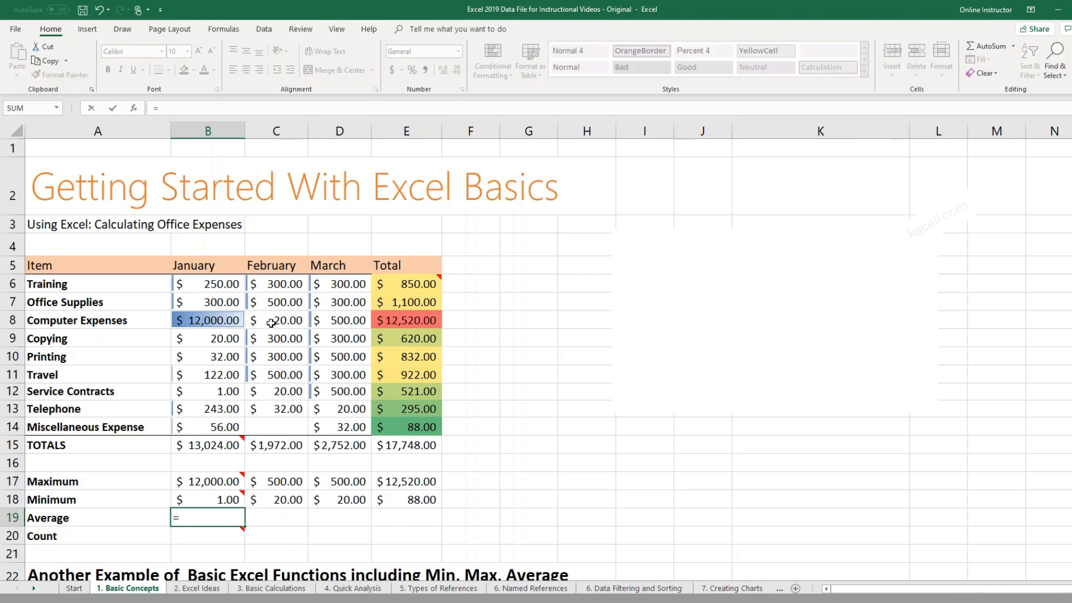
type("ave")
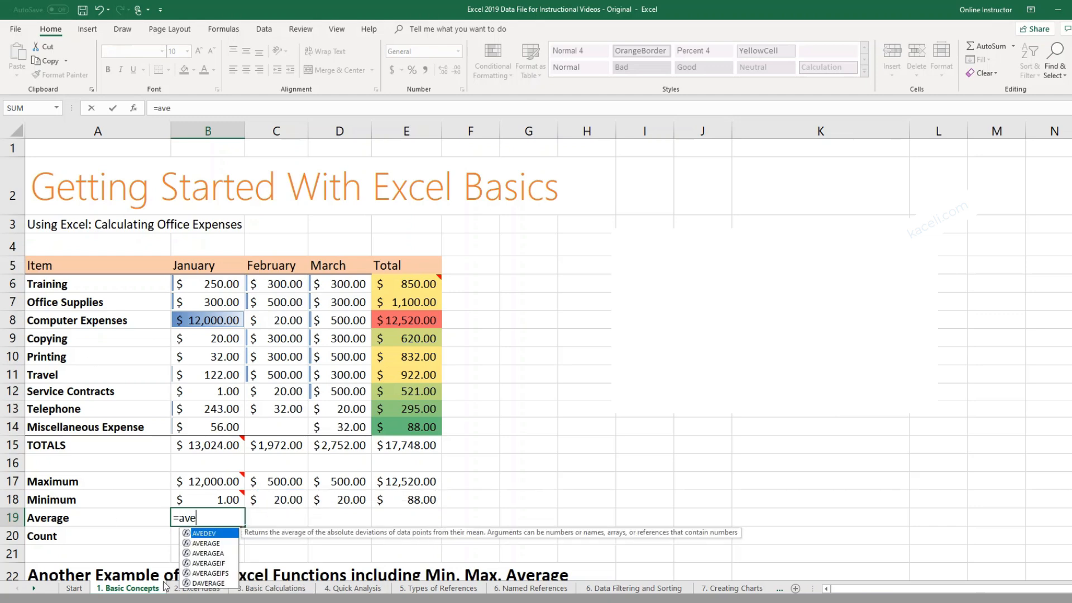
left_click(206, 544)
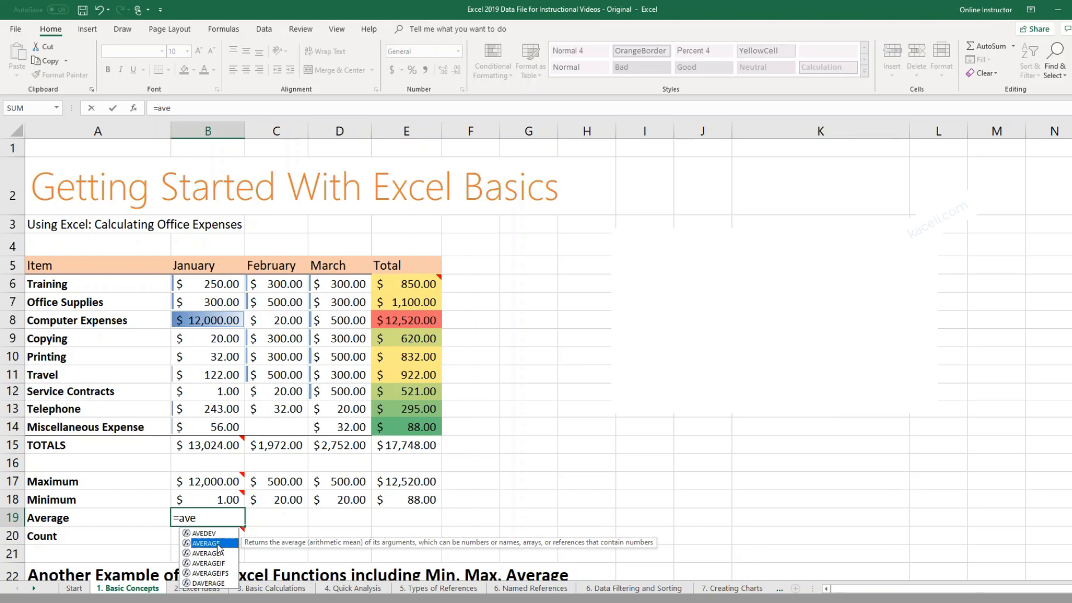
double_click(218, 545)
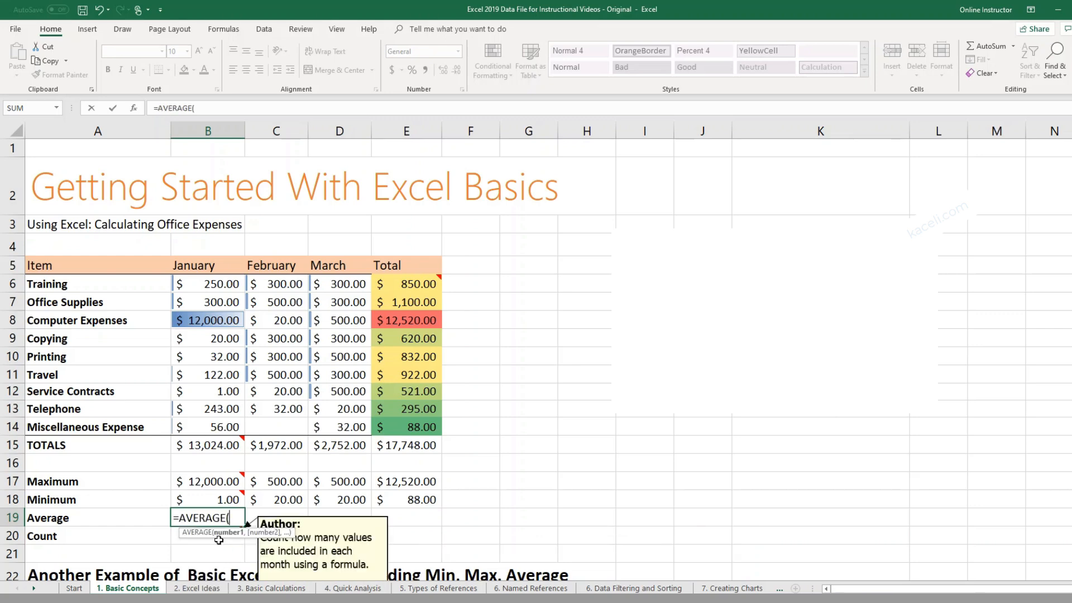
left_click_drag(210, 284, 236, 423)
key("Return")
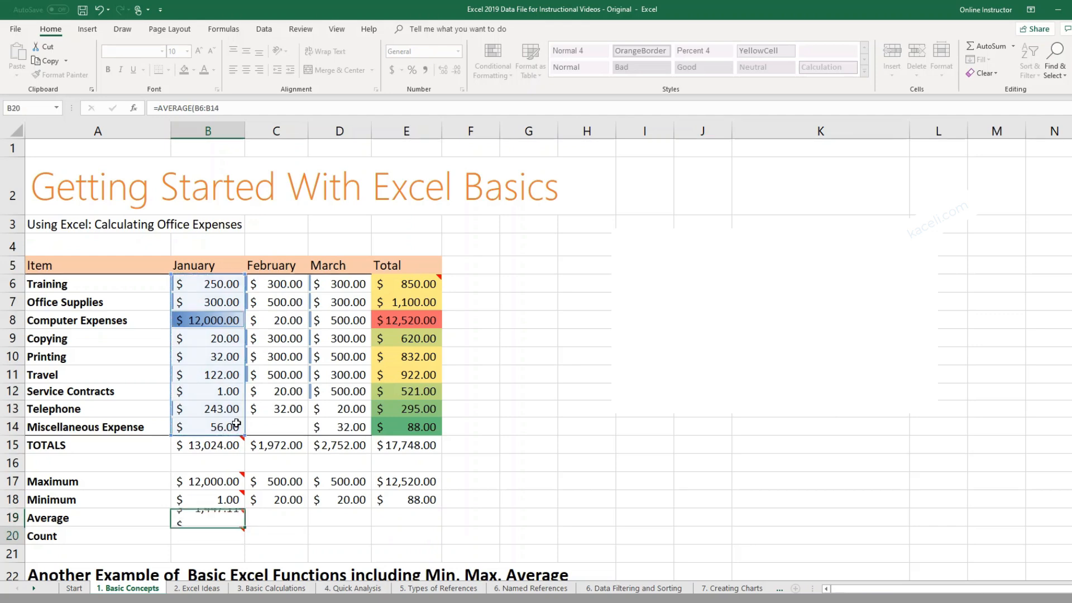
left_click(222, 521)
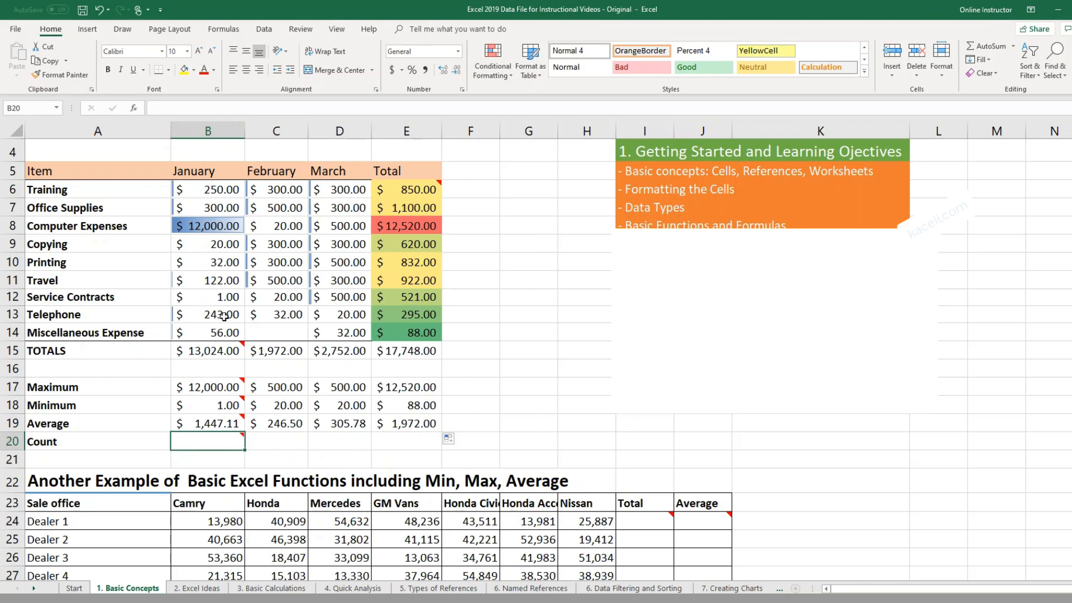
Count the January values in B20 with the AutoSum Count Numbers function, using the range B6:B14.
left_click_drag(234, 190, 254, 333)
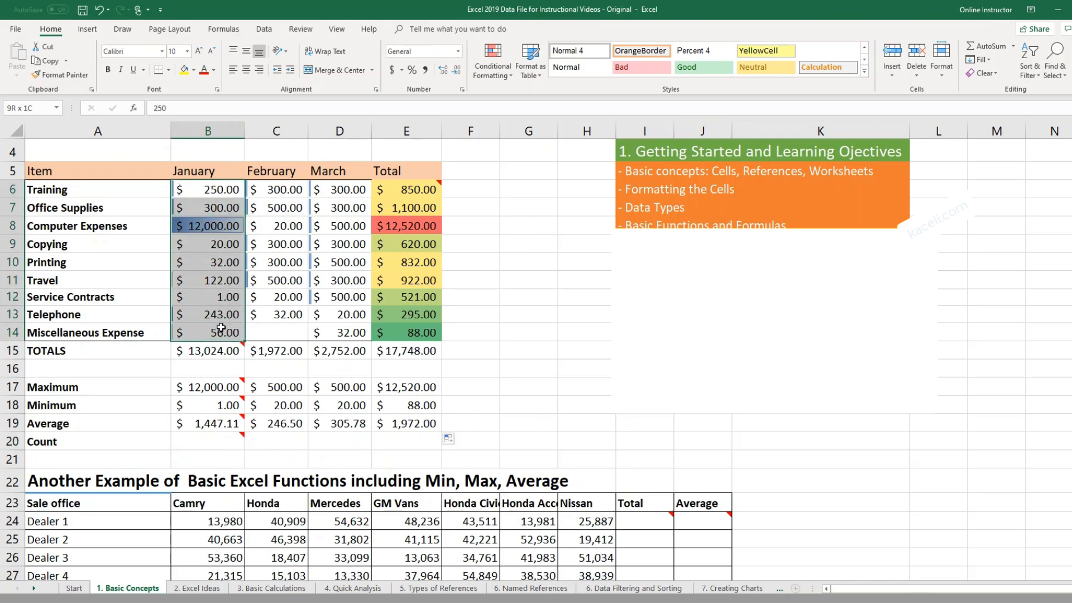
left_click_drag(277, 190, 276, 332)
left_click(1014, 47)
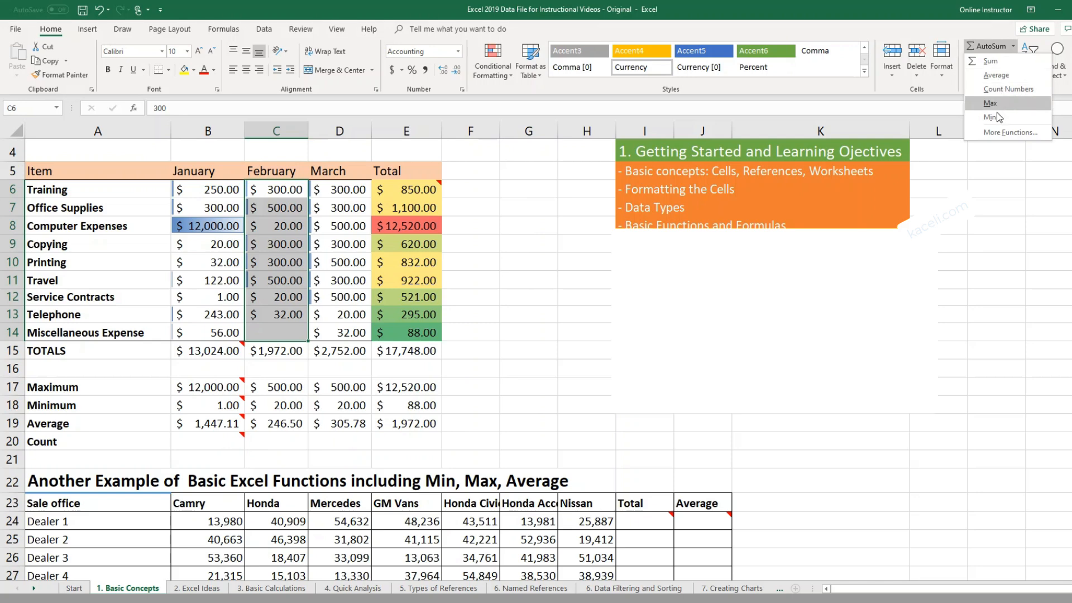
left_click(210, 441)
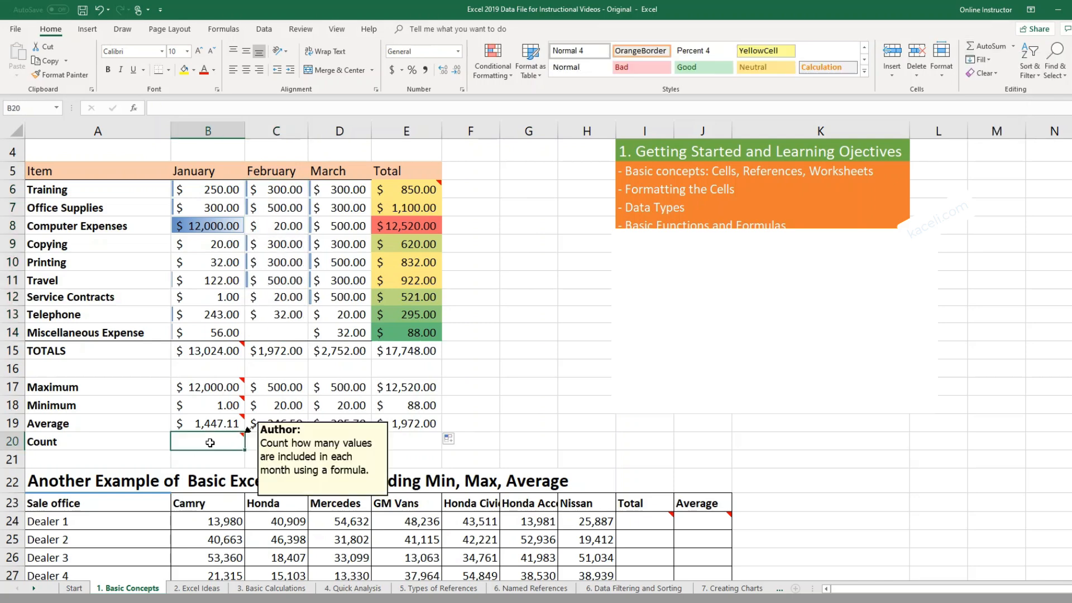
left_click(1013, 49)
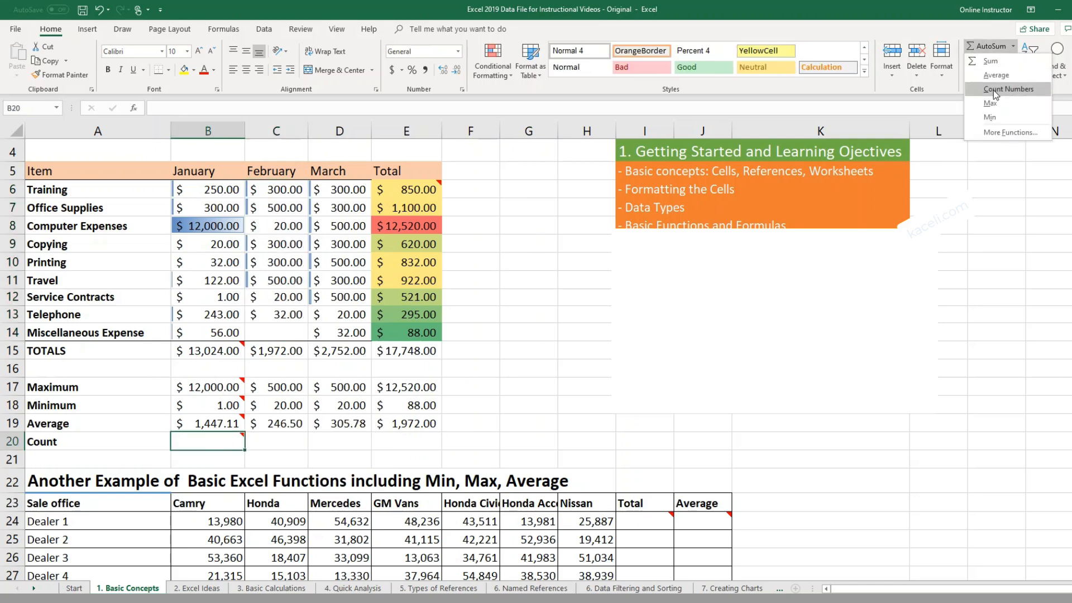
left_click(993, 89)
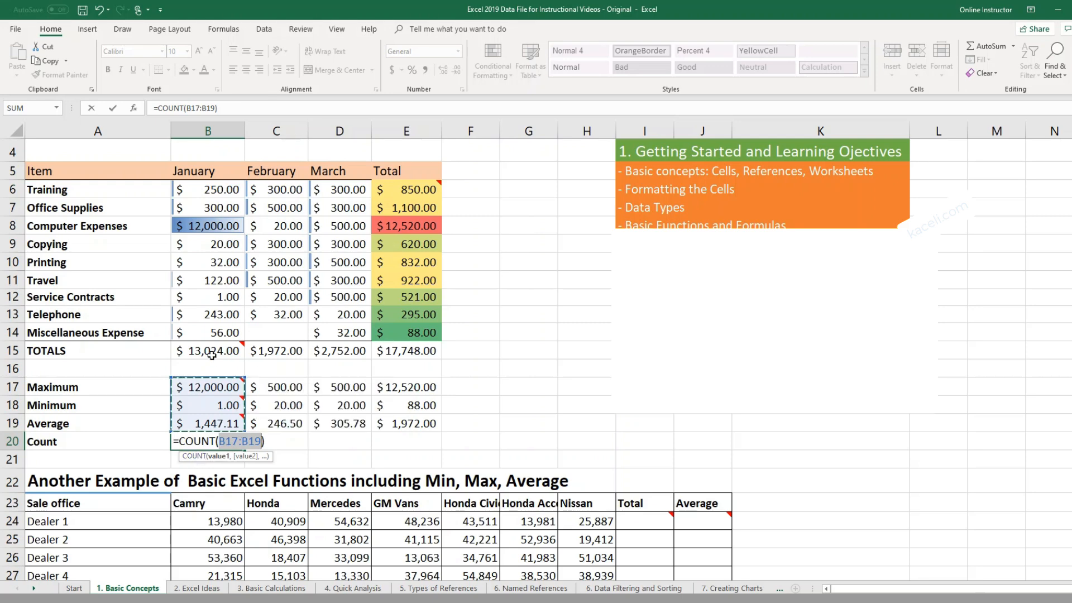
left_click_drag(205, 189, 204, 332)
key("Return")
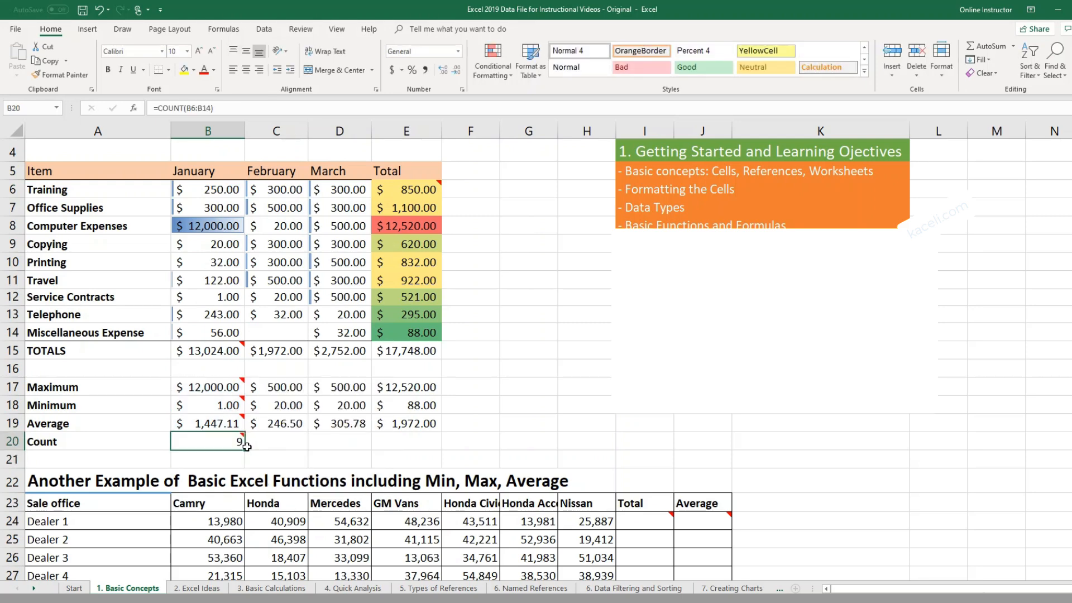
Fill the COUNT formula from B20 across to E20 and compare the February count with cell C14.
left_click_drag(239, 443, 401, 449)
left_click(297, 444)
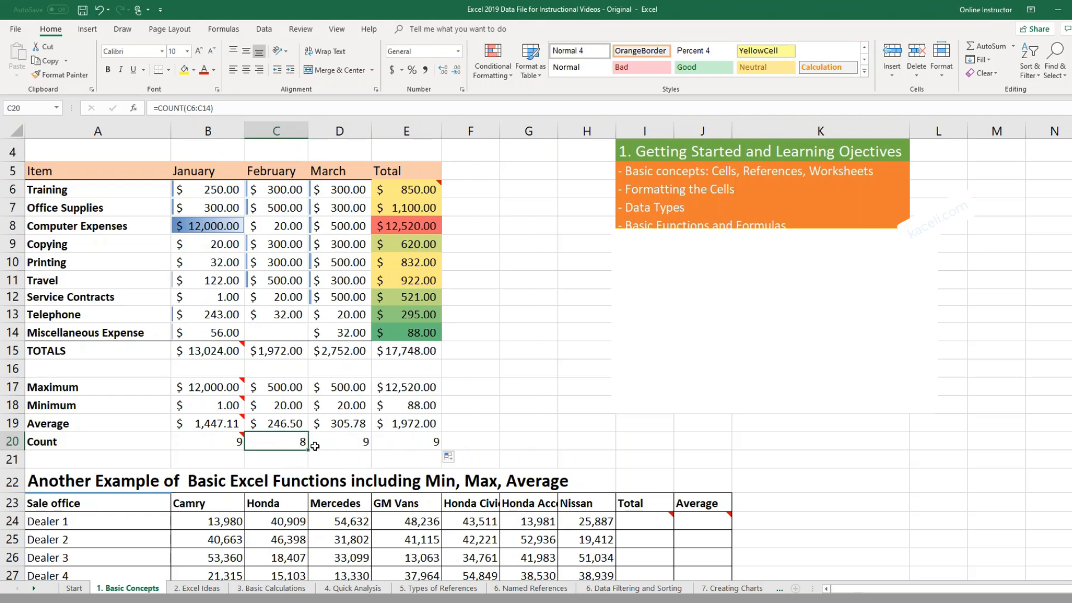
left_click(290, 331)
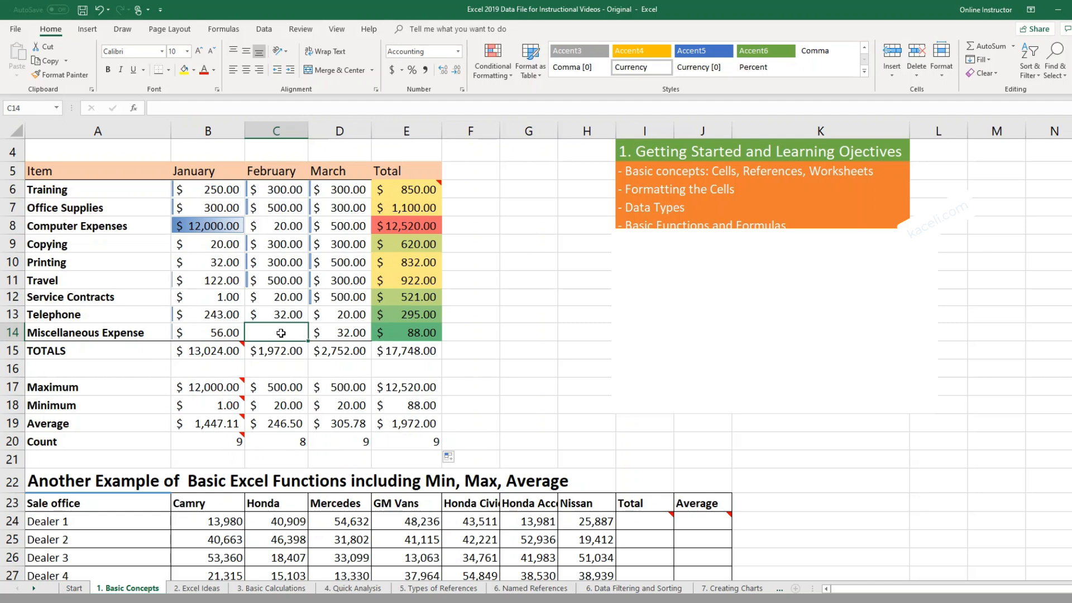
left_click(406, 441)
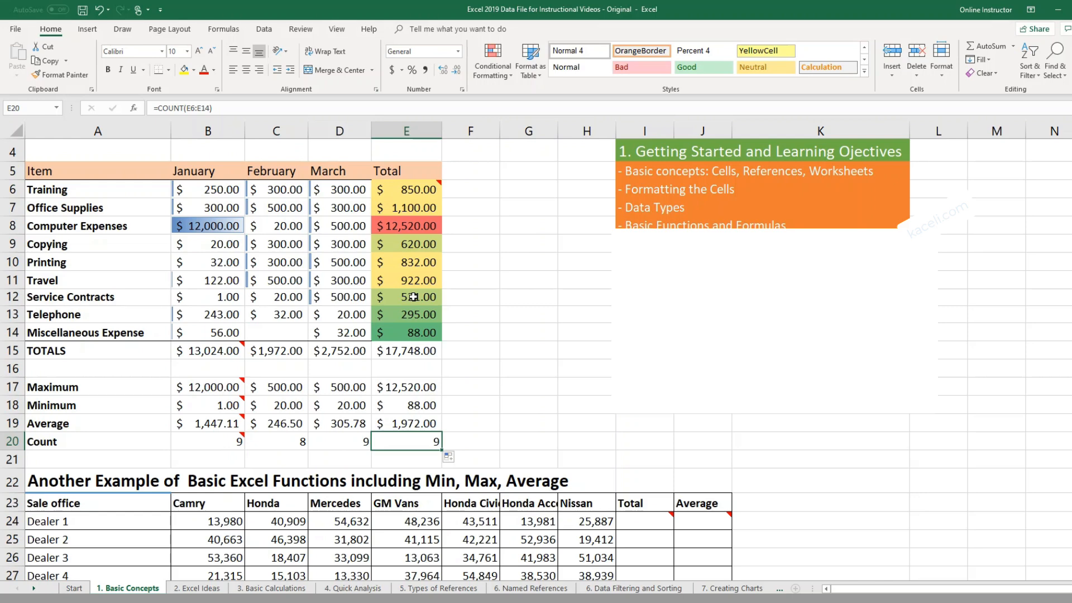
Total Dealer 1's sales in I24 with a SUM formula for B24:H24 and fill it down to I30.
scroll(413, 297, "down", 3)
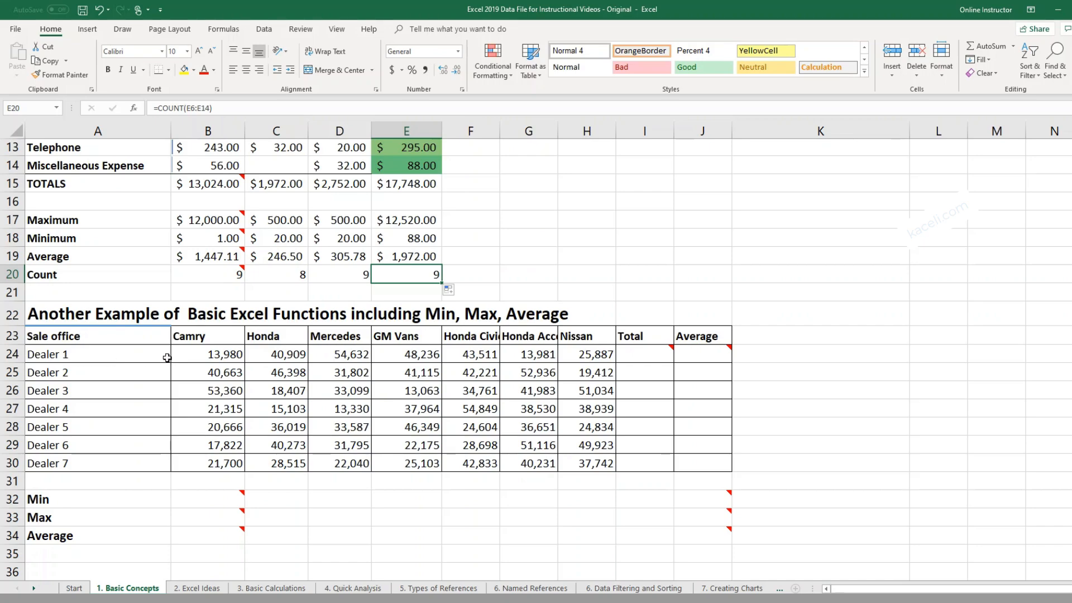
left_click(214, 362)
left_click(288, 354)
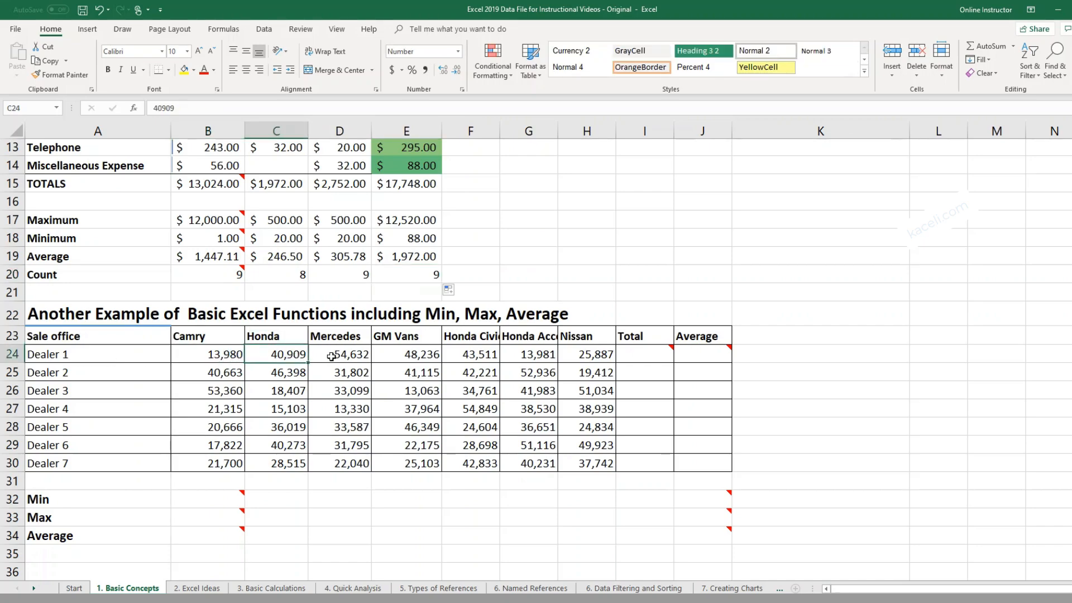
left_click(332, 357)
left_click(397, 359)
left_click(697, 396)
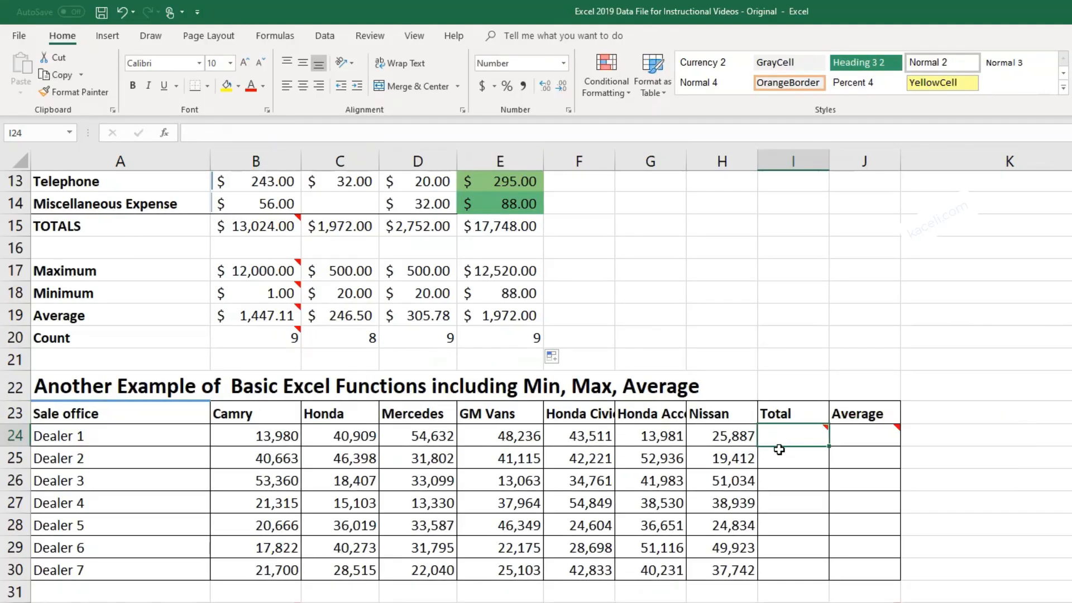
type("=")
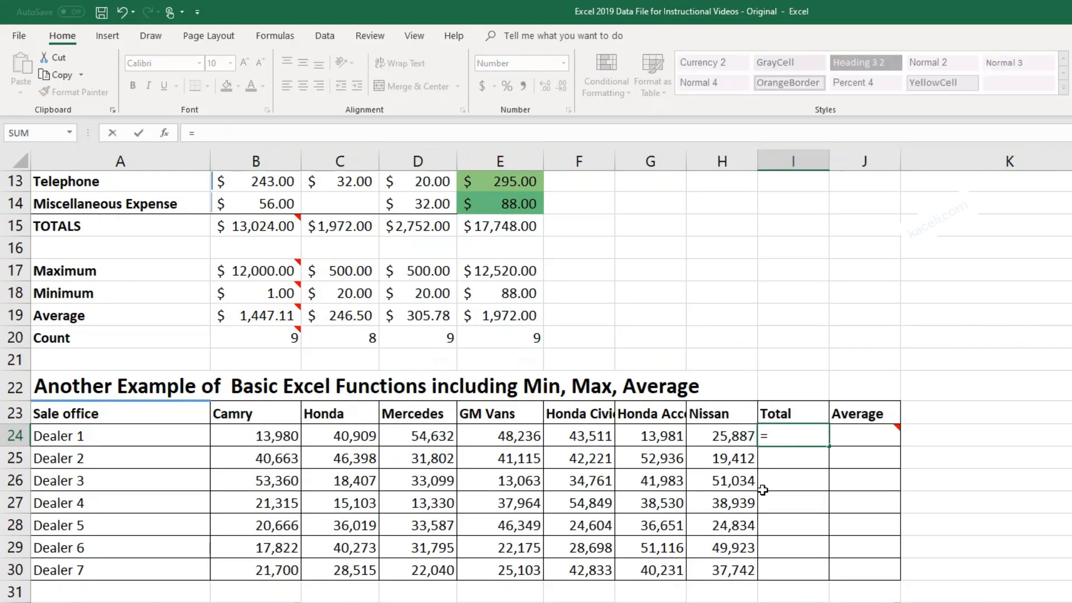
type("sum")
key("Tab")
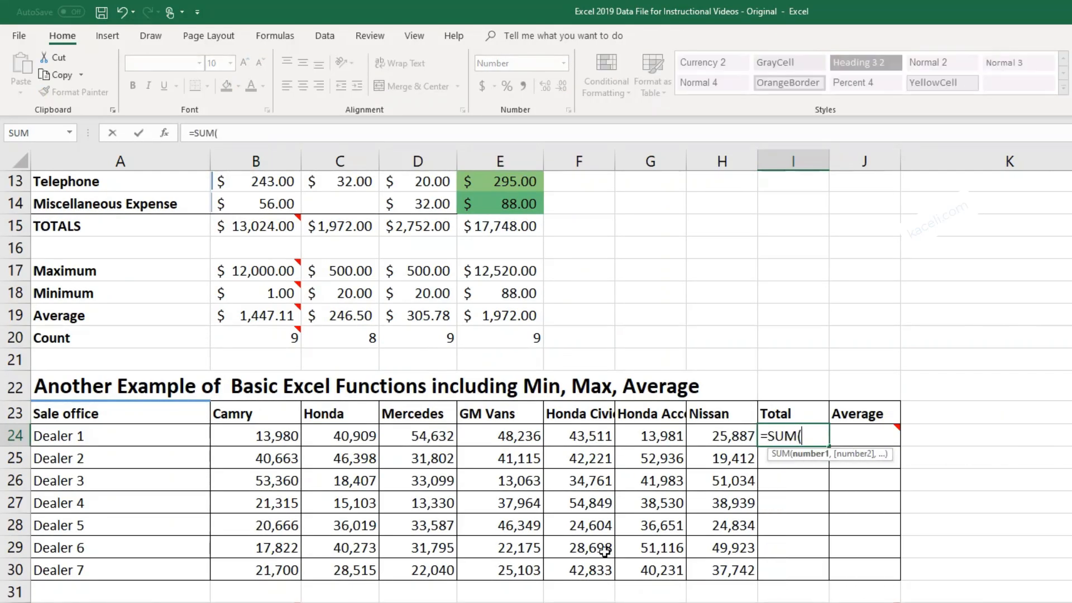
left_click_drag(266, 447, 721, 437)
key("Return")
left_click(793, 436)
left_click_drag(829, 446, 824, 576)
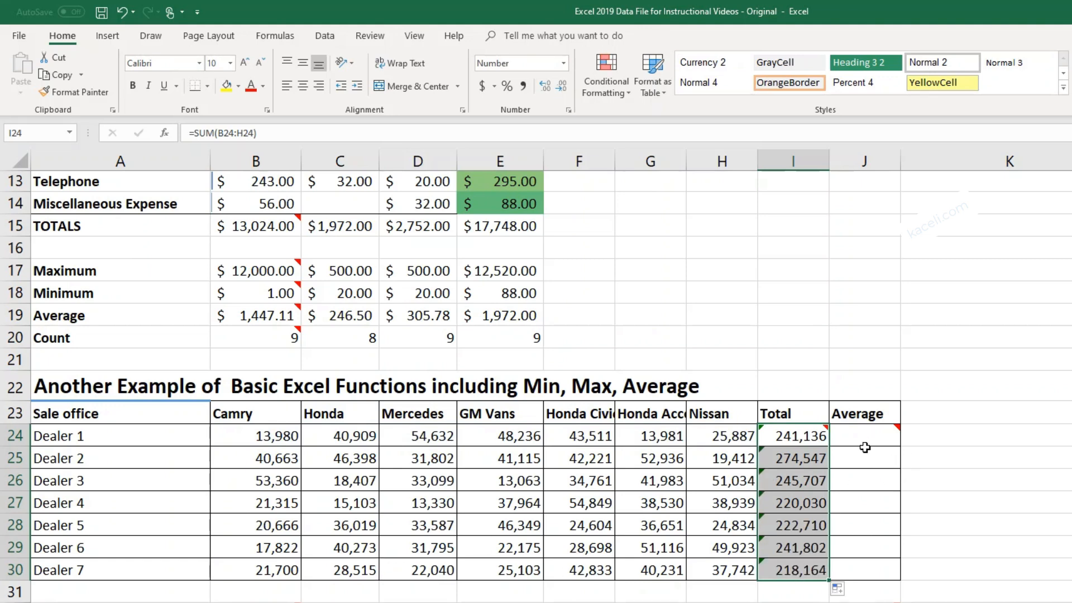
left_click(849, 449)
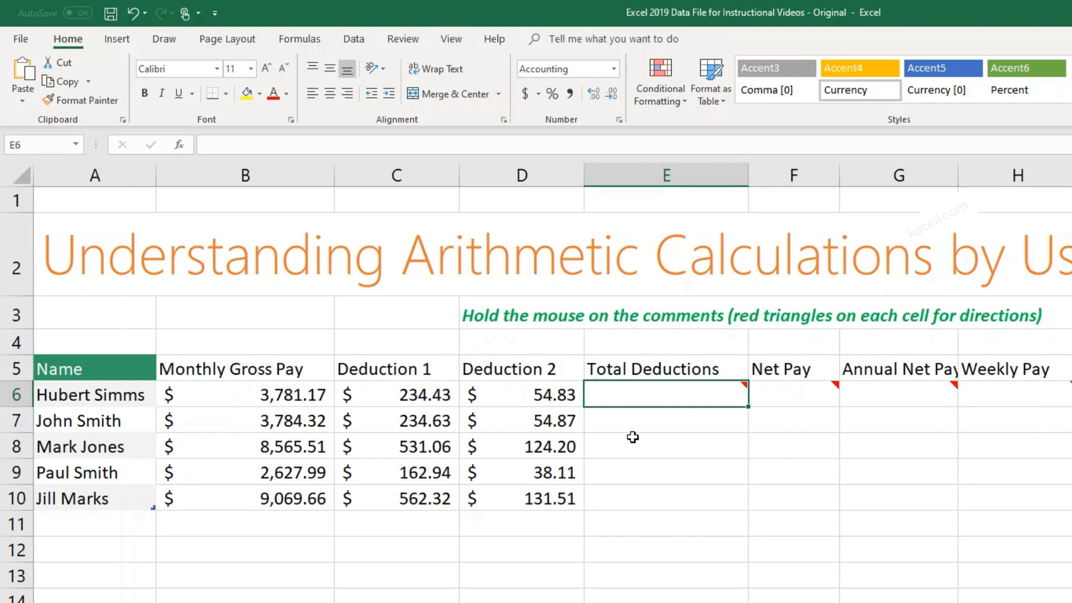
Calculate the first employee's Total Deductions in E6 with a SUM formula for C6:D6 and fill it down to E10.
left_click(648, 368)
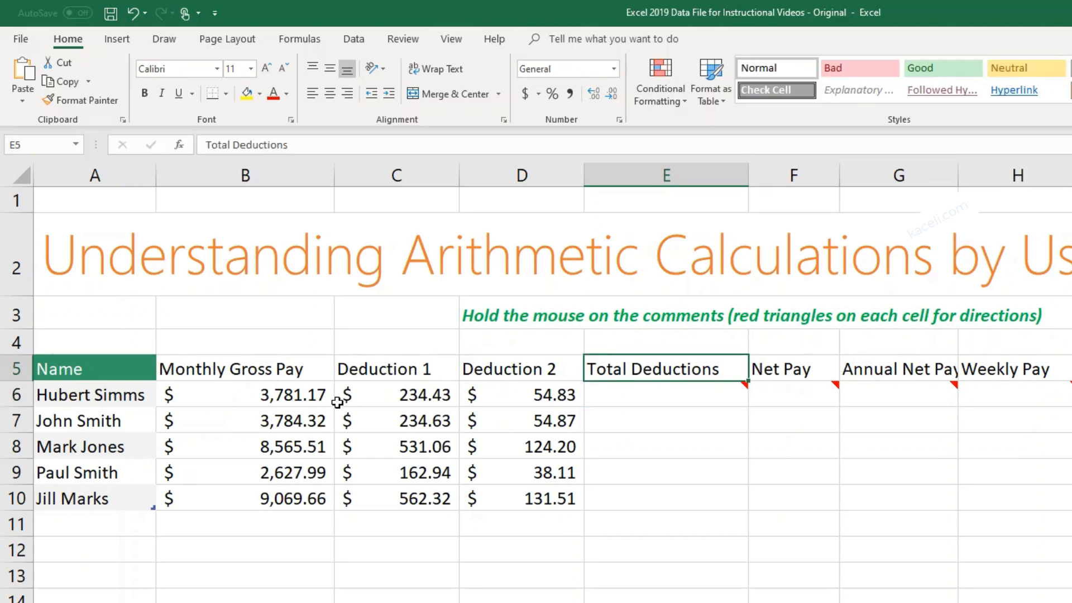
left_click(814, 372)
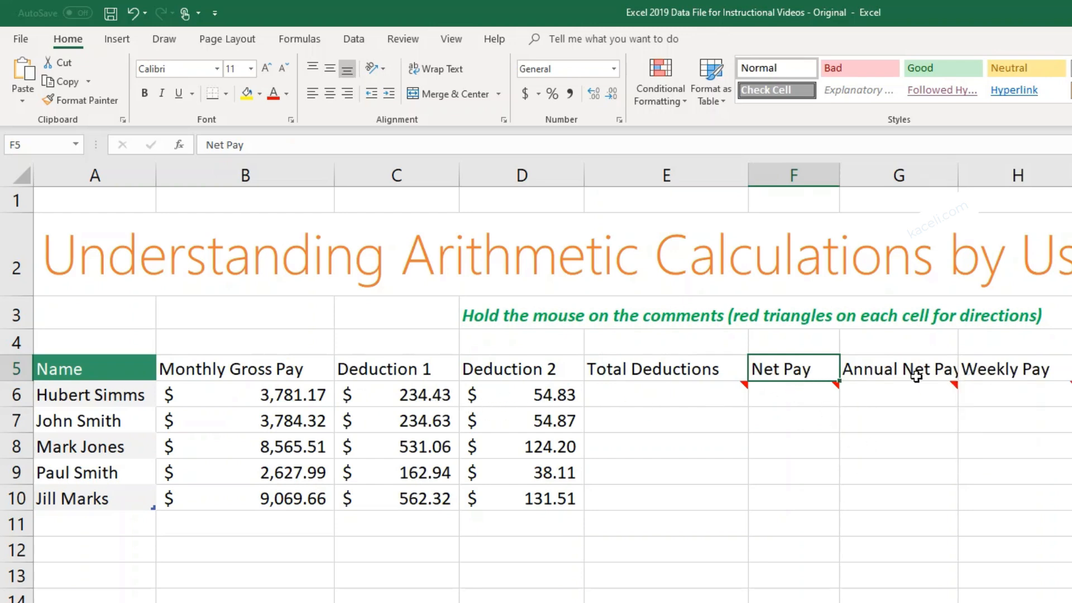
mouse_move(916, 396)
left_click(666, 394)
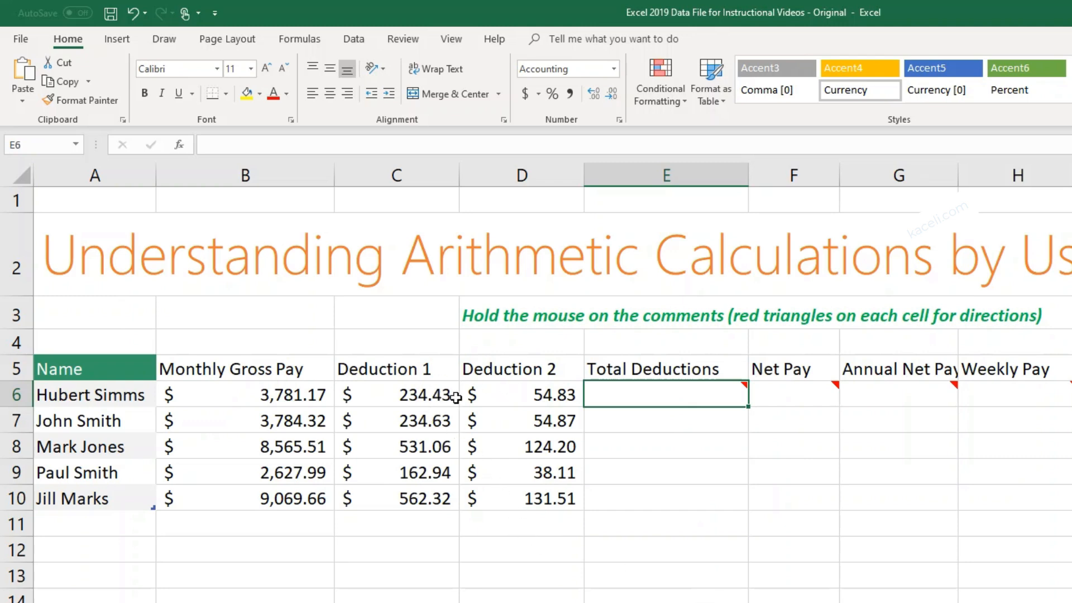
type("=")
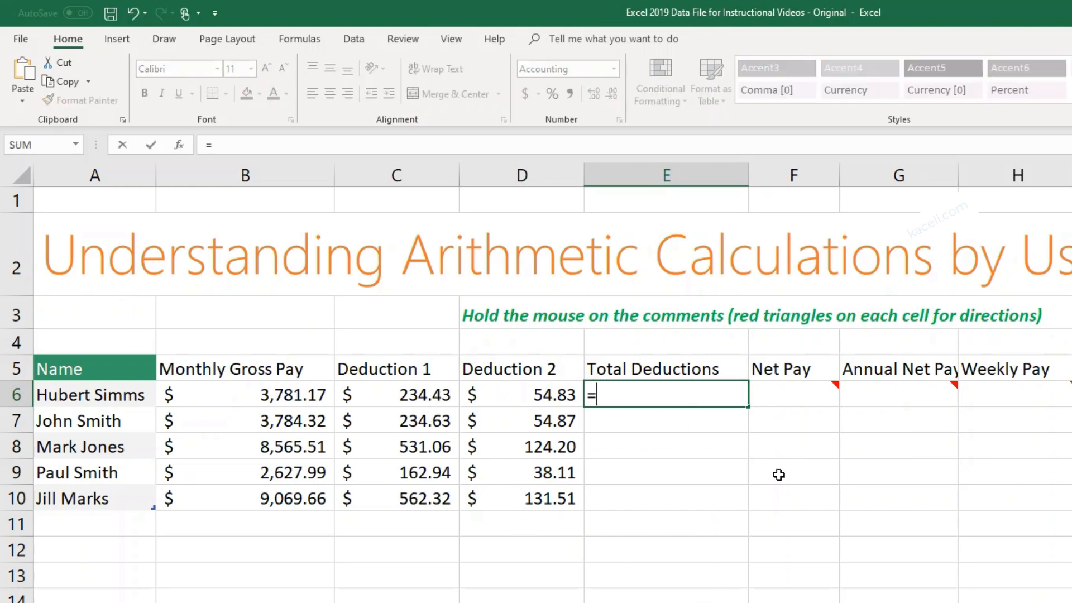
type("sum")
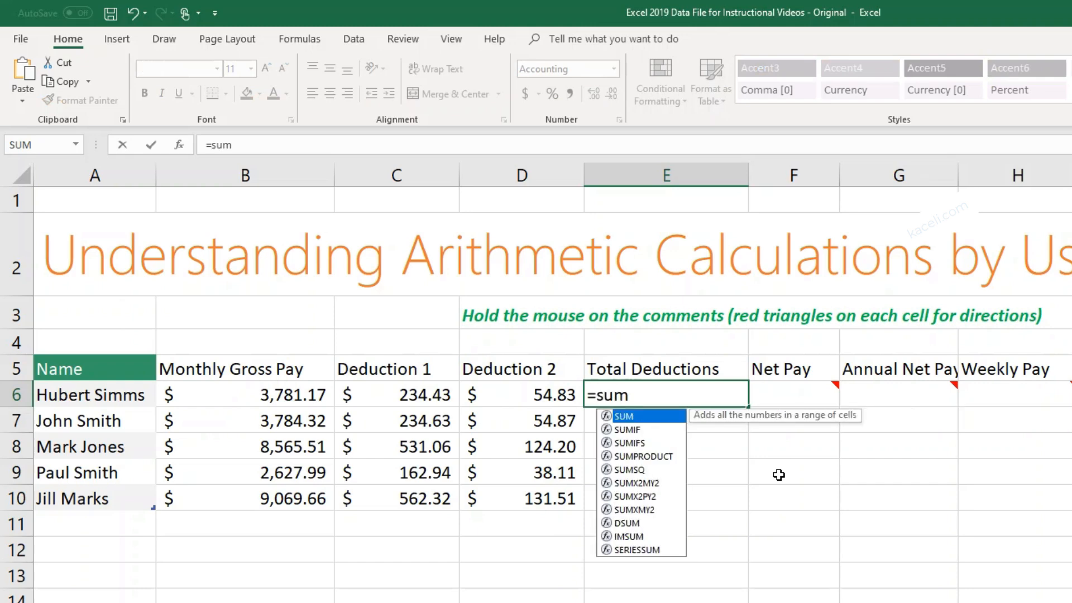
key("Tab")
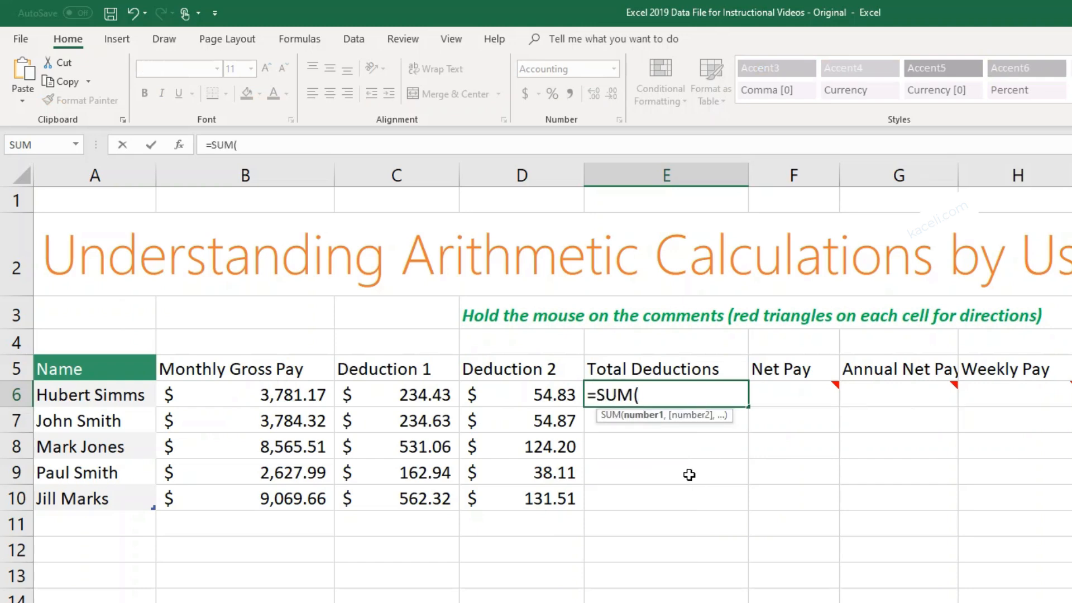
left_click_drag(421, 391, 499, 396)
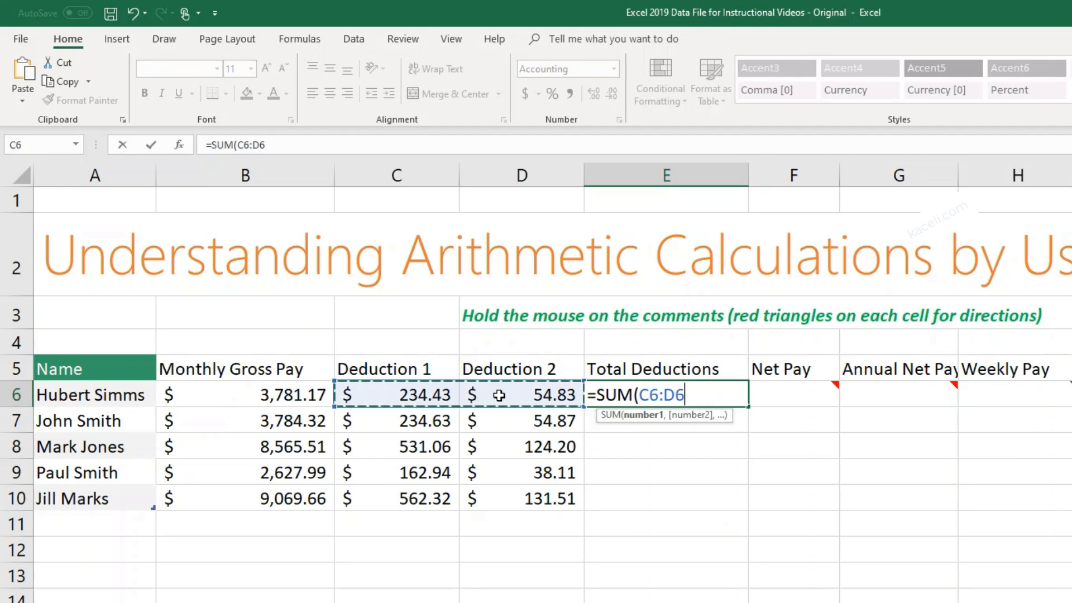
key("Return")
left_click_drag(670, 395, 749, 501)
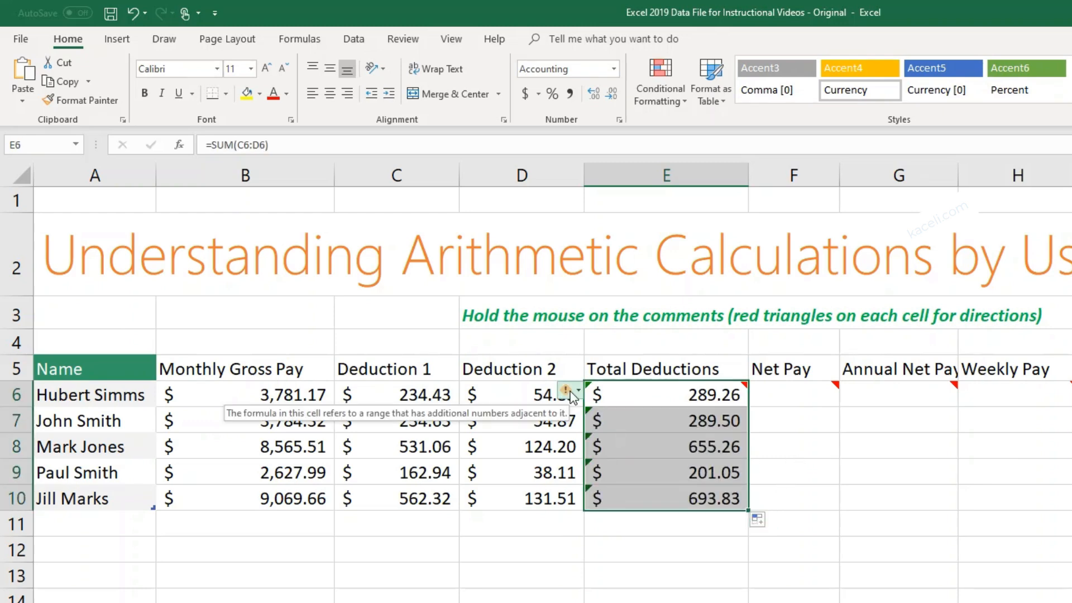
Calculate the first employee's Net Pay in F6 with the formula =B6-E6.
key("Right")
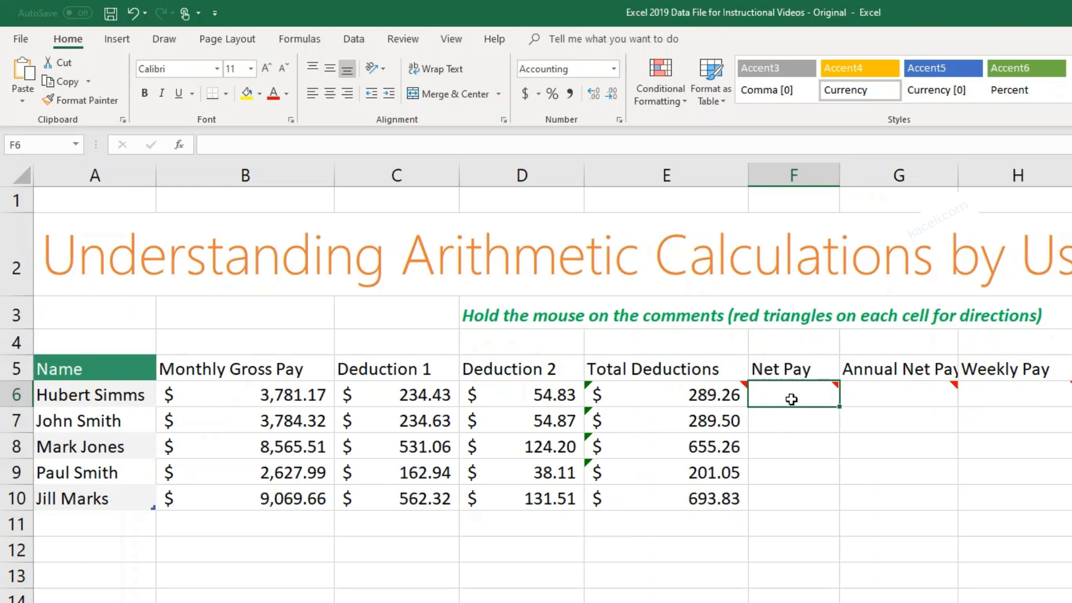
mouse_move(798, 393)
type("=")
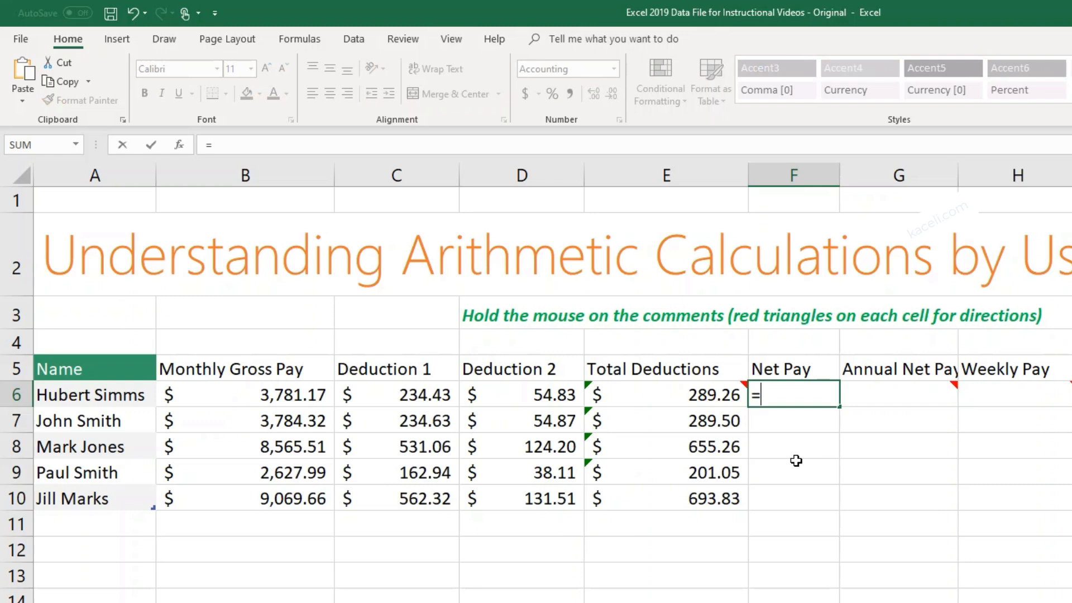
left_click(304, 397)
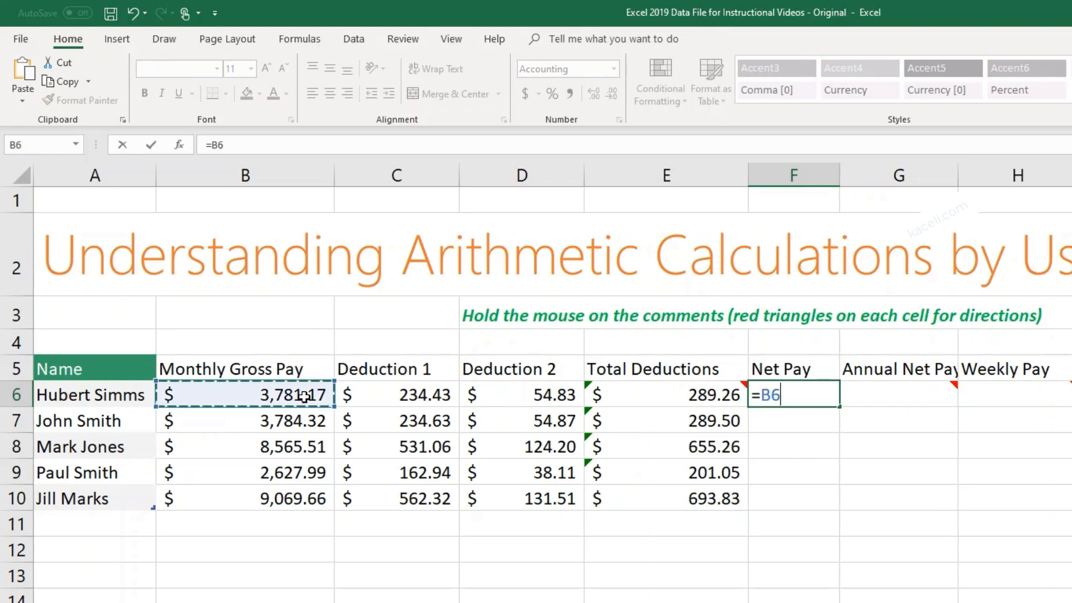
type("-")
left_click(653, 397)
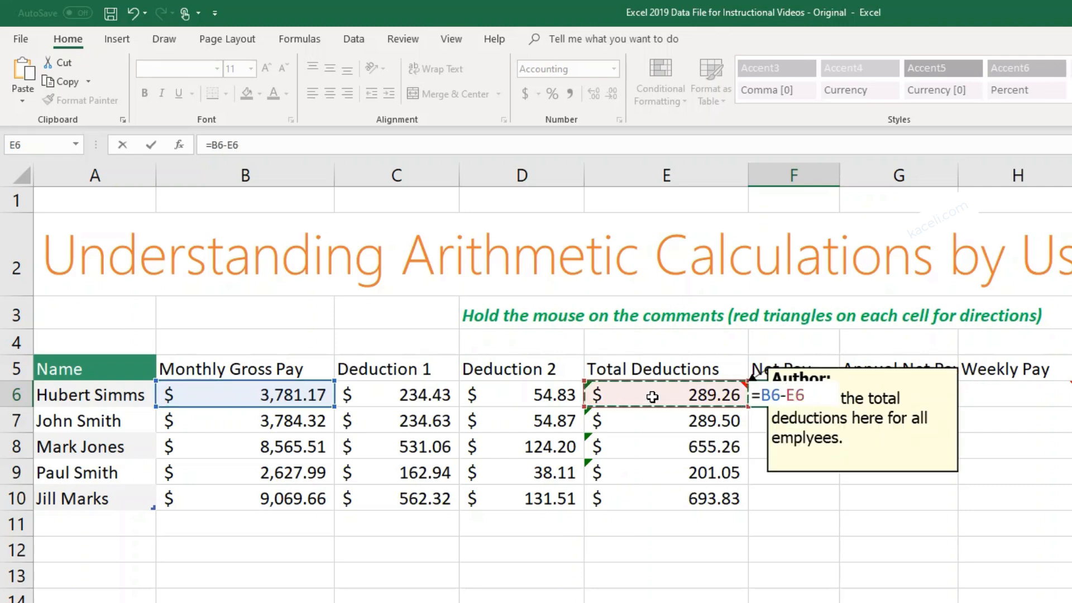
key("Return")
Try a wider and a narrower Net Pay column F, and finish by autofitting its width to the contents.
left_click_drag(840, 175, 865, 193)
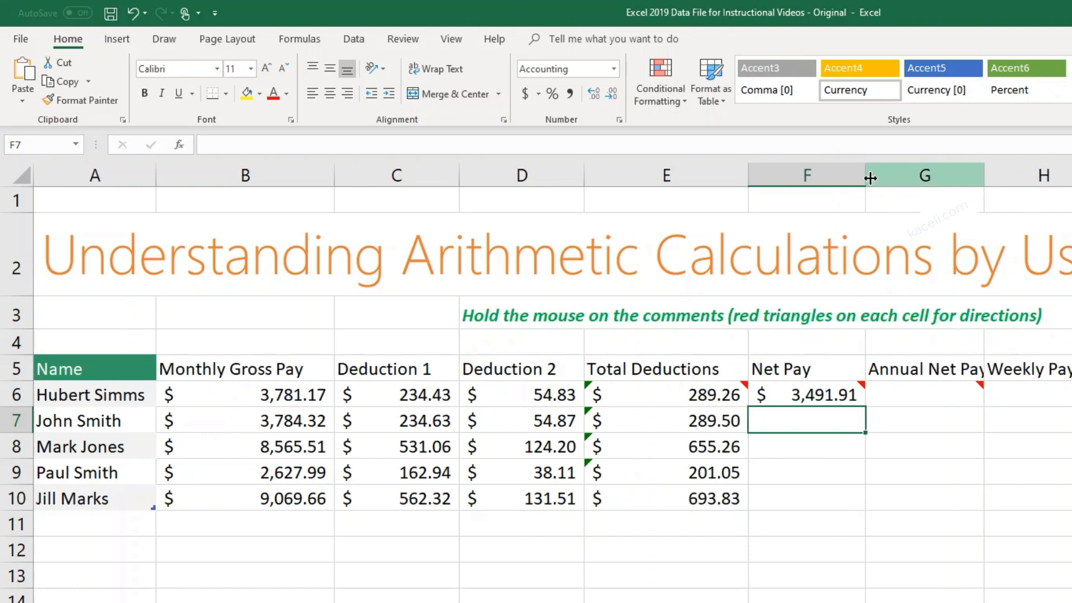
left_click_drag(866, 178, 830, 174)
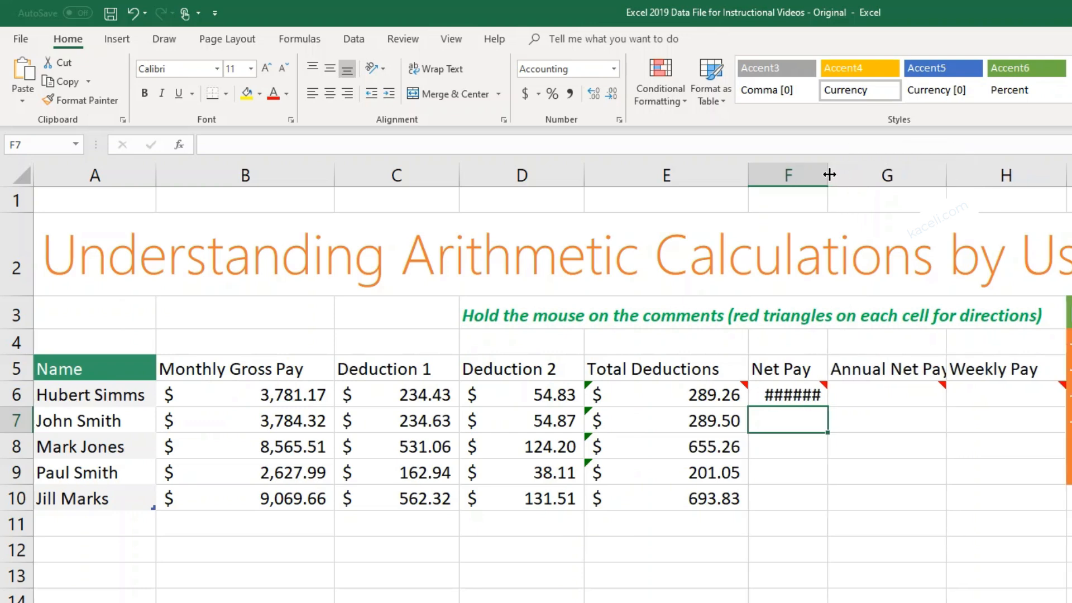
double_click(829, 175)
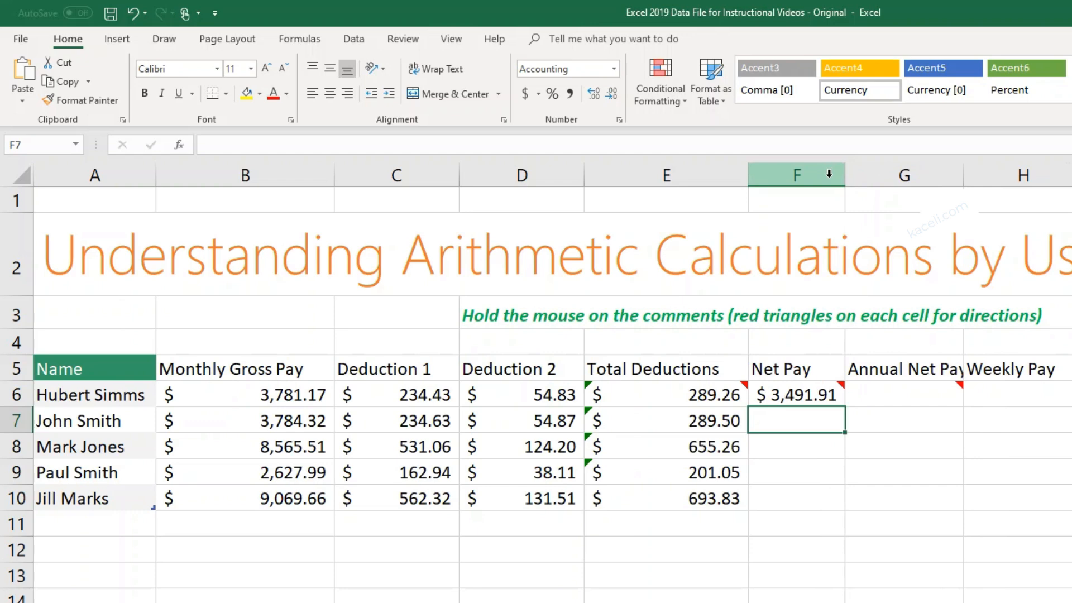
Fill the Net Pay formula from F6 down to F10 for the remaining employees.
left_click(804, 398)
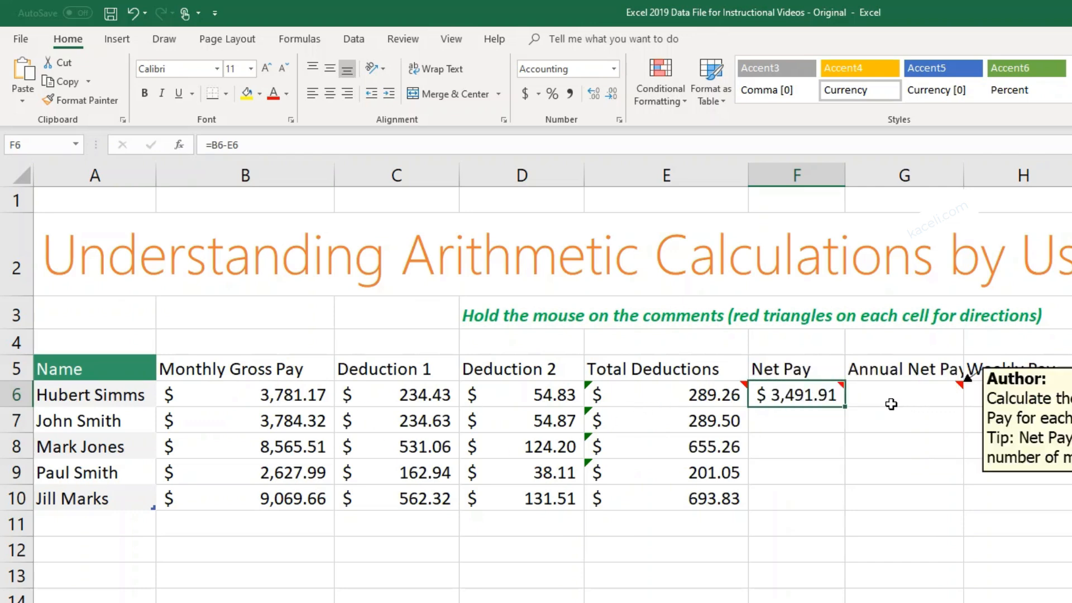
mouse_move(812, 403)
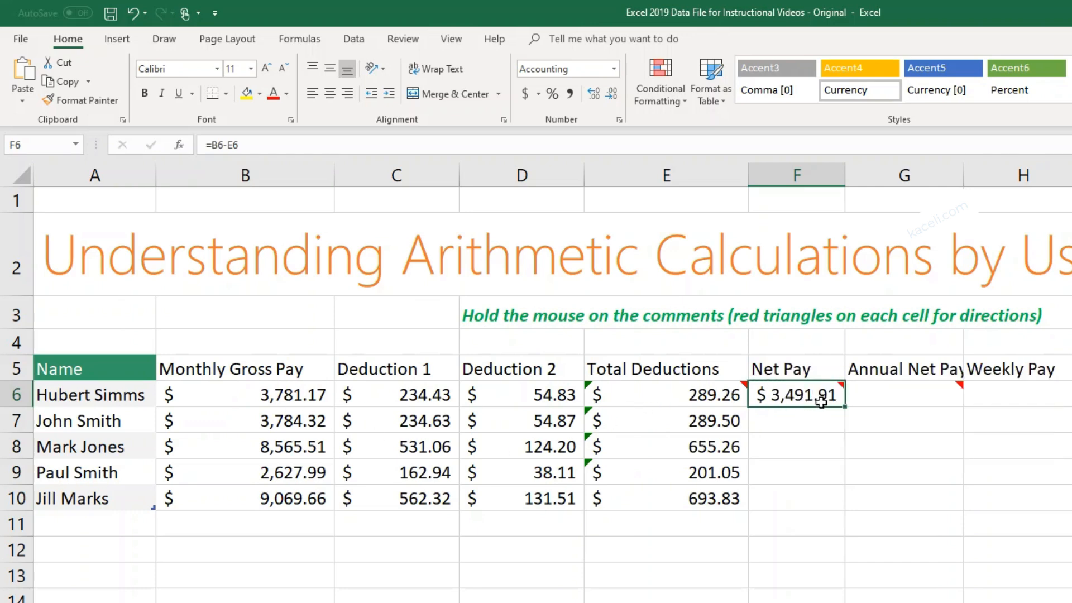
left_click_drag(843, 407, 841, 507)
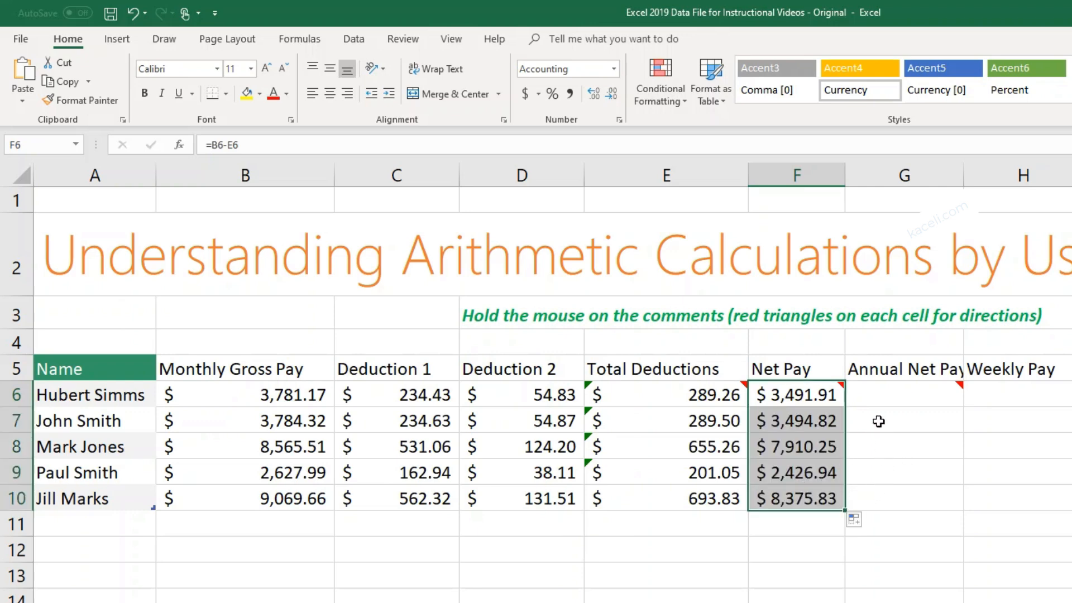
Calculate the first employee's Annual Net Pay in G6 with the formula =F6*12.
left_click(895, 401)
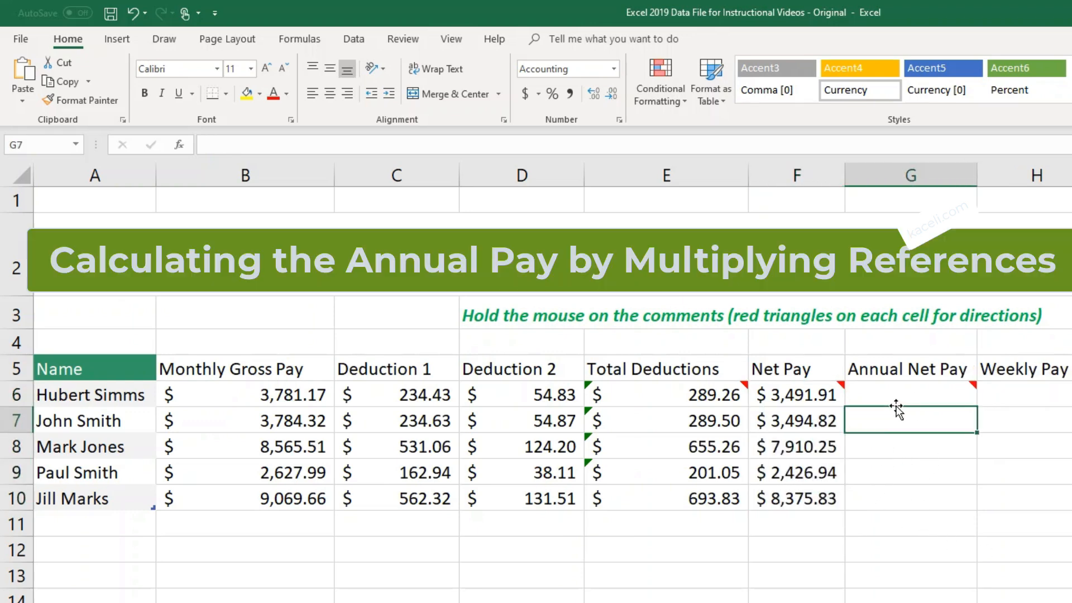
key("Up")
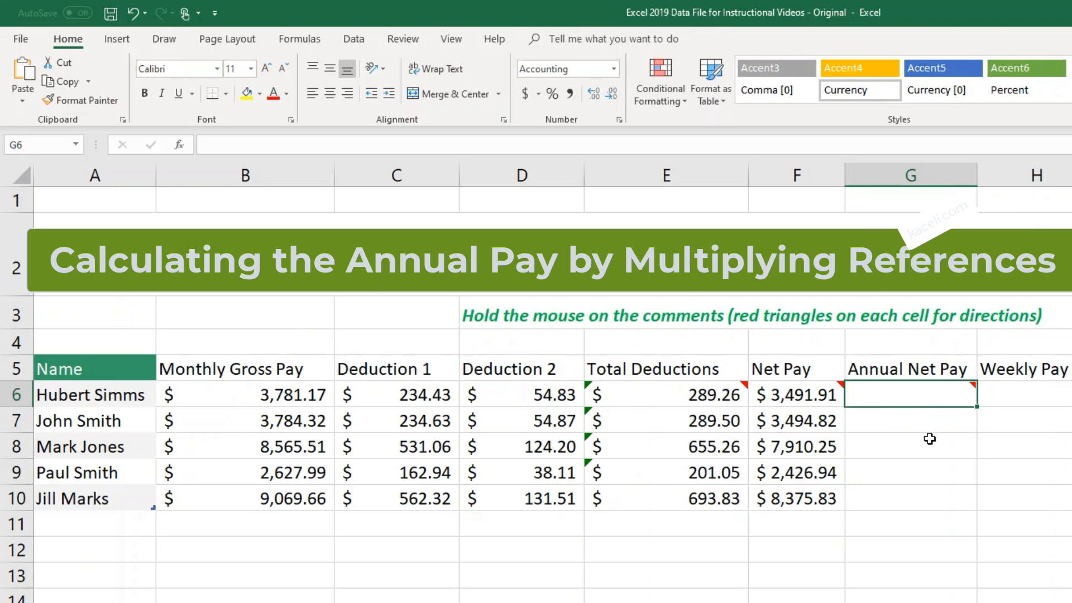
type("=")
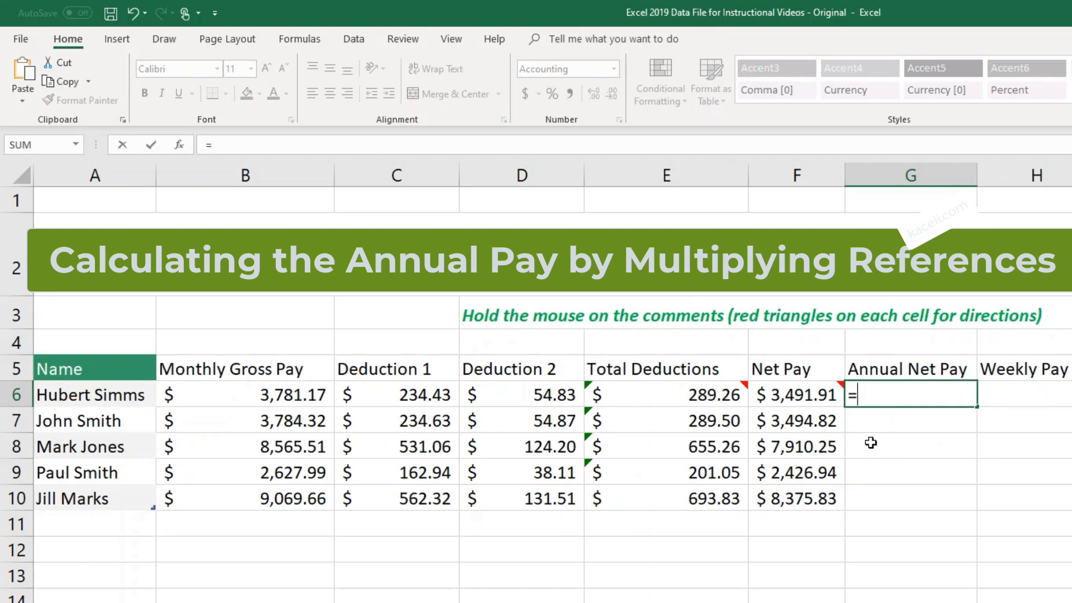
left_click(808, 401)
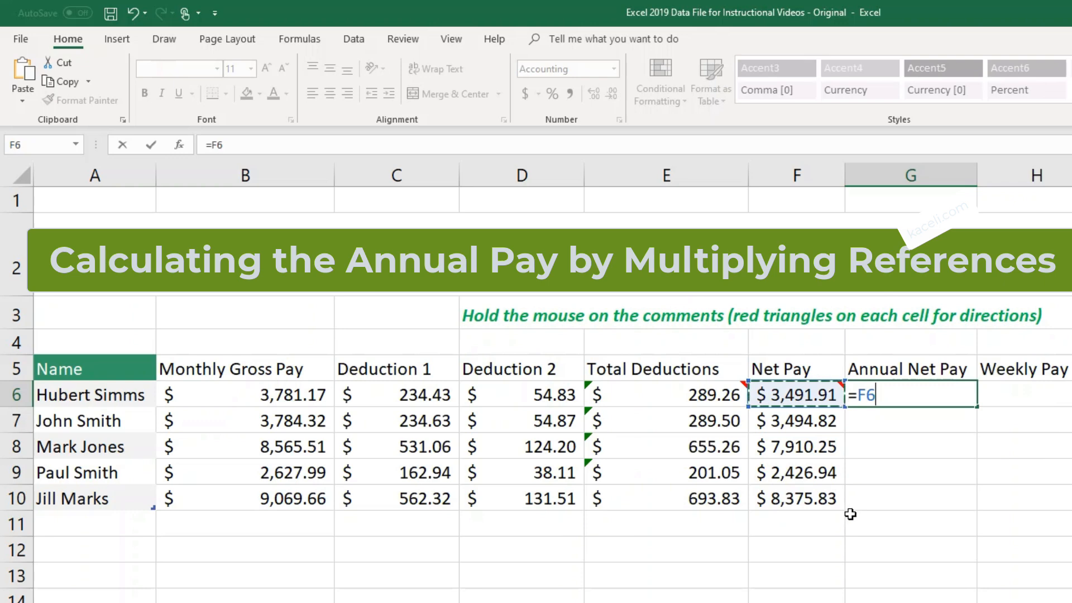
type("*")
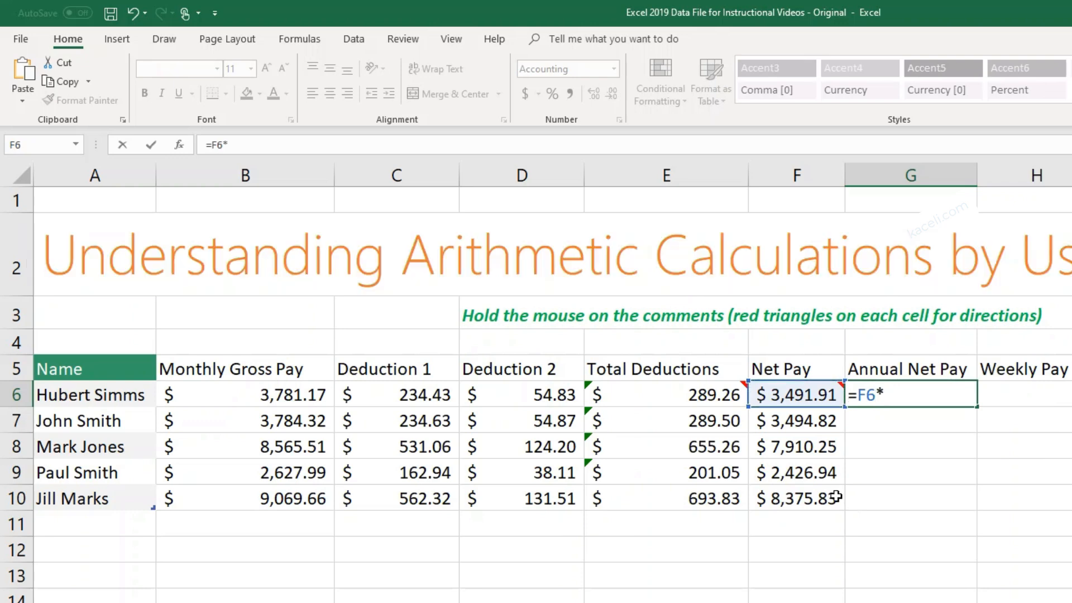
type("12")
key("Return")
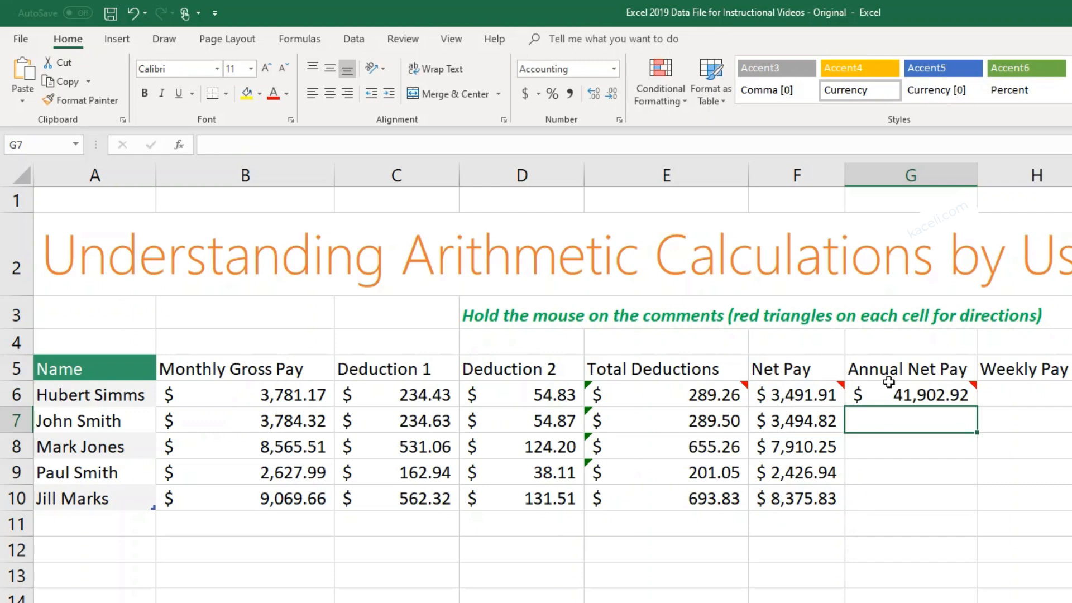
Calculate the second employee's Annual Net Pay in G7 with the cell-reference formula =F7*H4.
mouse_move(896, 396)
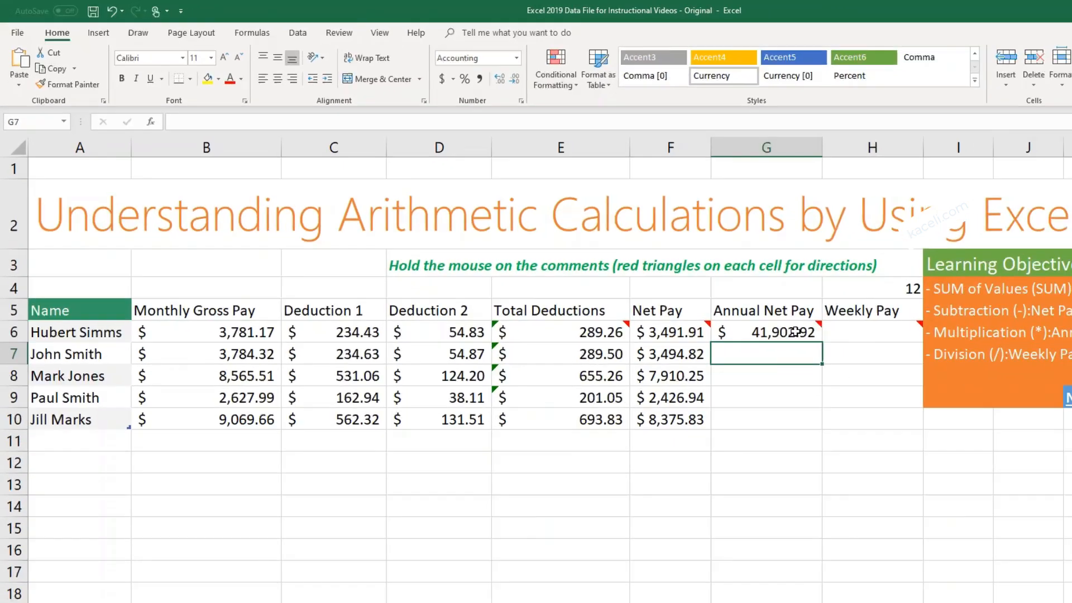
type("=")
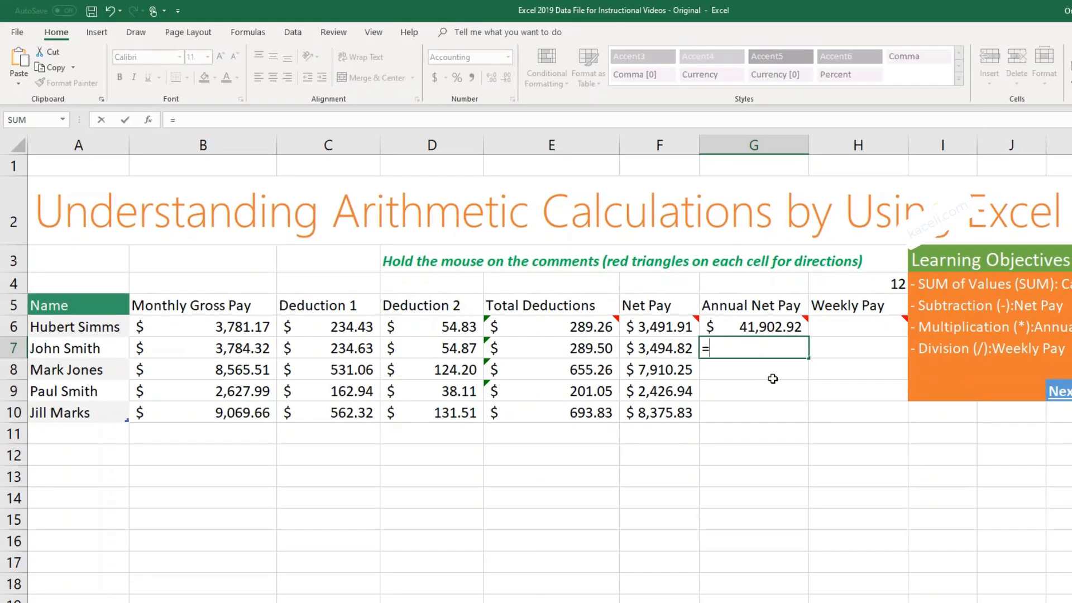
left_click(664, 348)
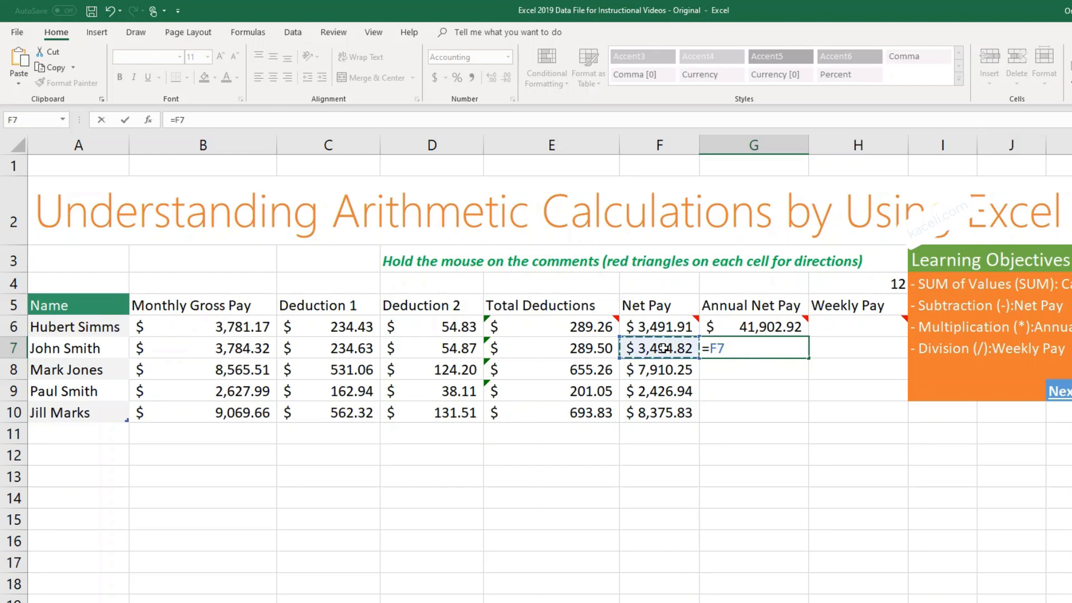
type("*")
left_click(879, 288)
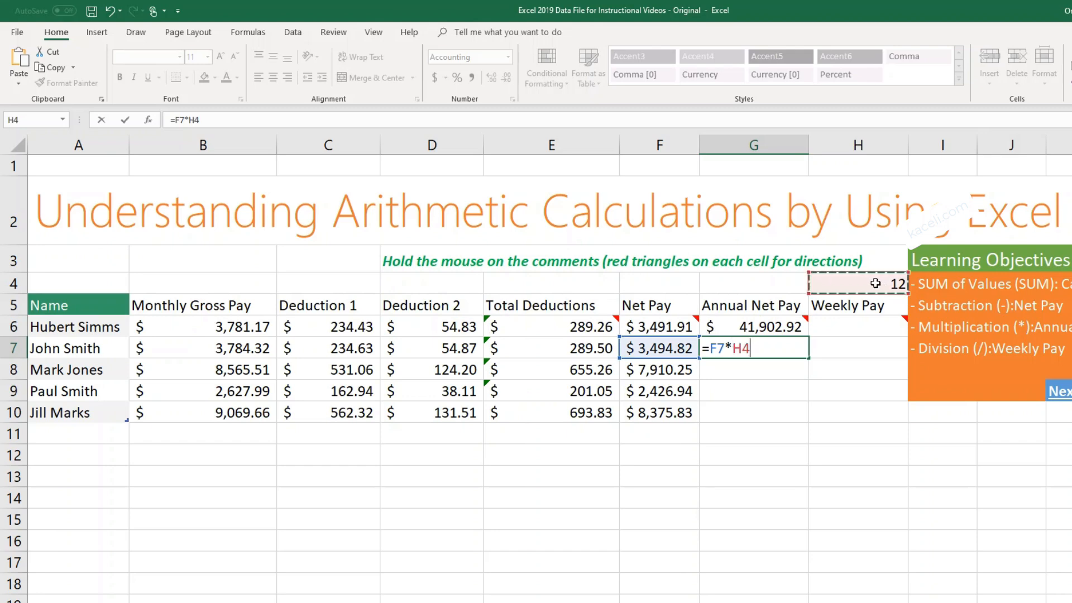
key("Return")
Set the multiplier in H4 to 24 and check the Annual Net Pay result in G7.
left_click(888, 283)
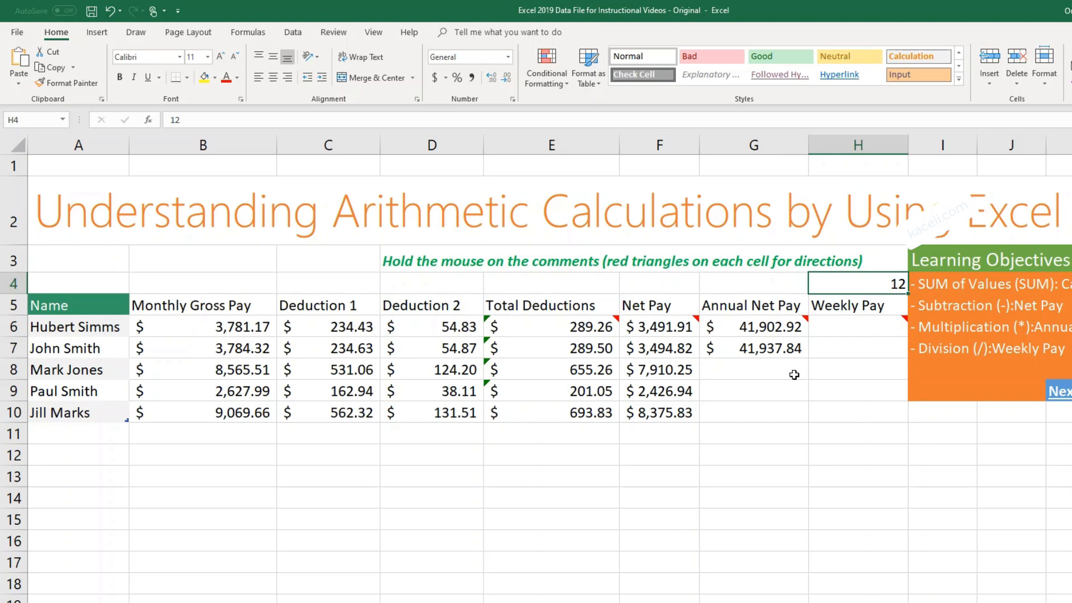
type("24")
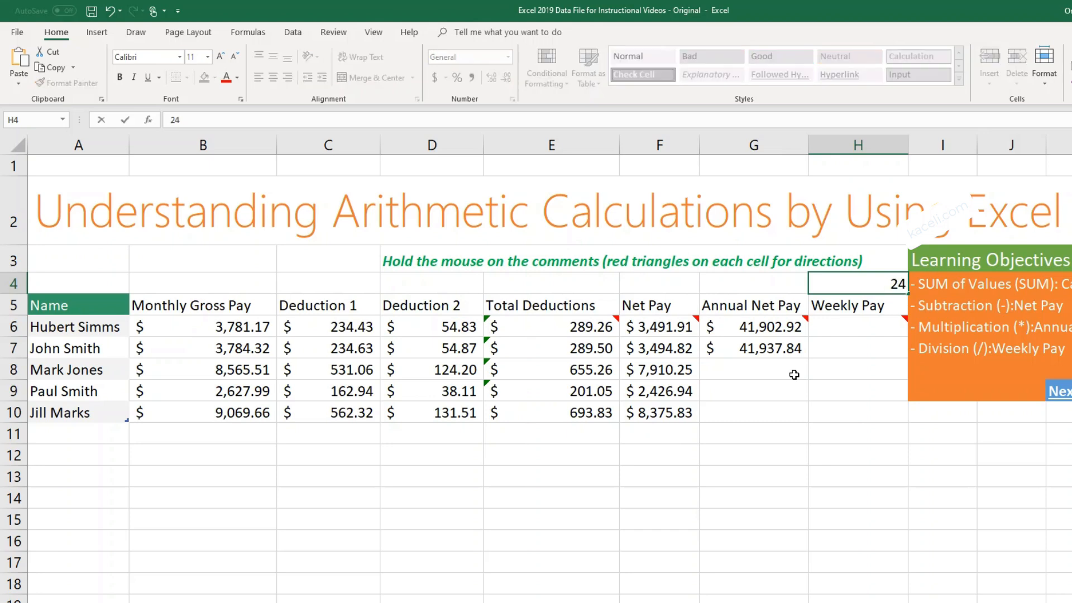
key("Return")
left_click(786, 348)
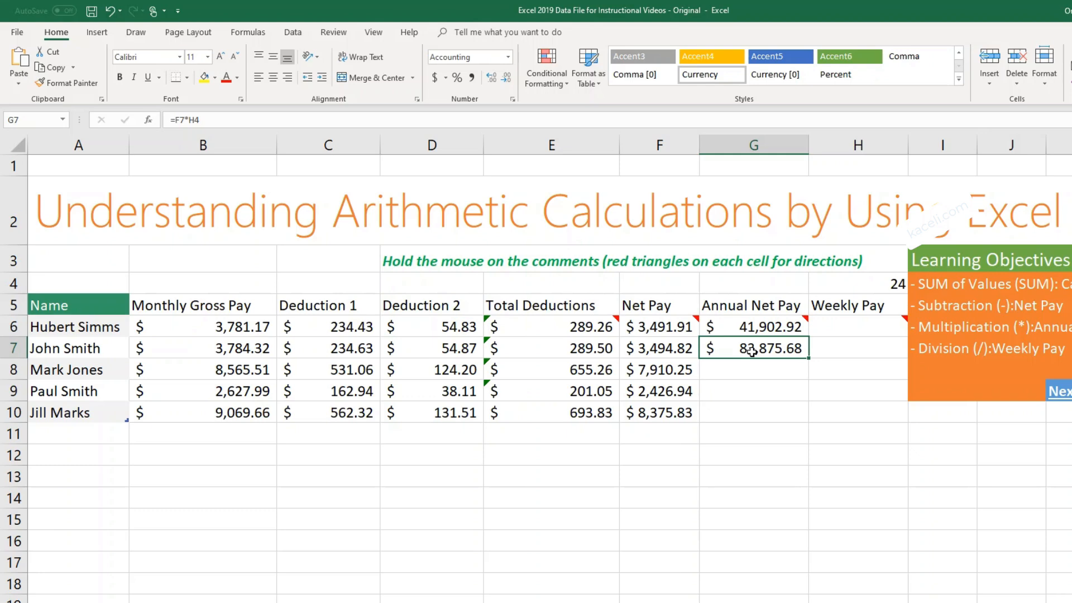
Set the multiplier in H4 to 6.
left_click(889, 285)
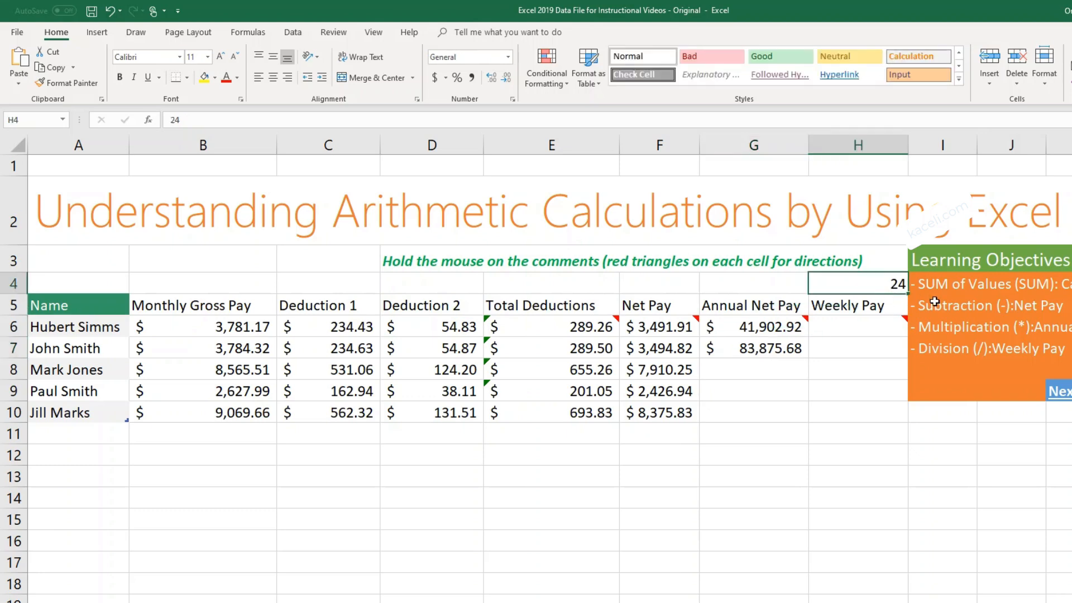
type("6")
key("Return")
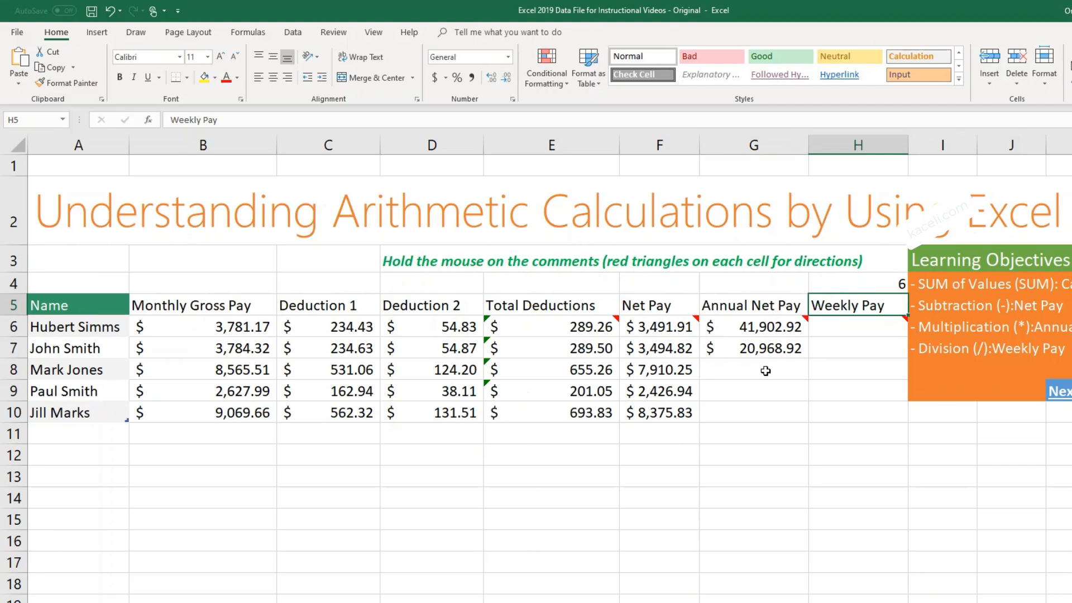
Clear the formula in G7, and fill the Annual Net Pay formula from G6 down to G10.
left_click(771, 348)
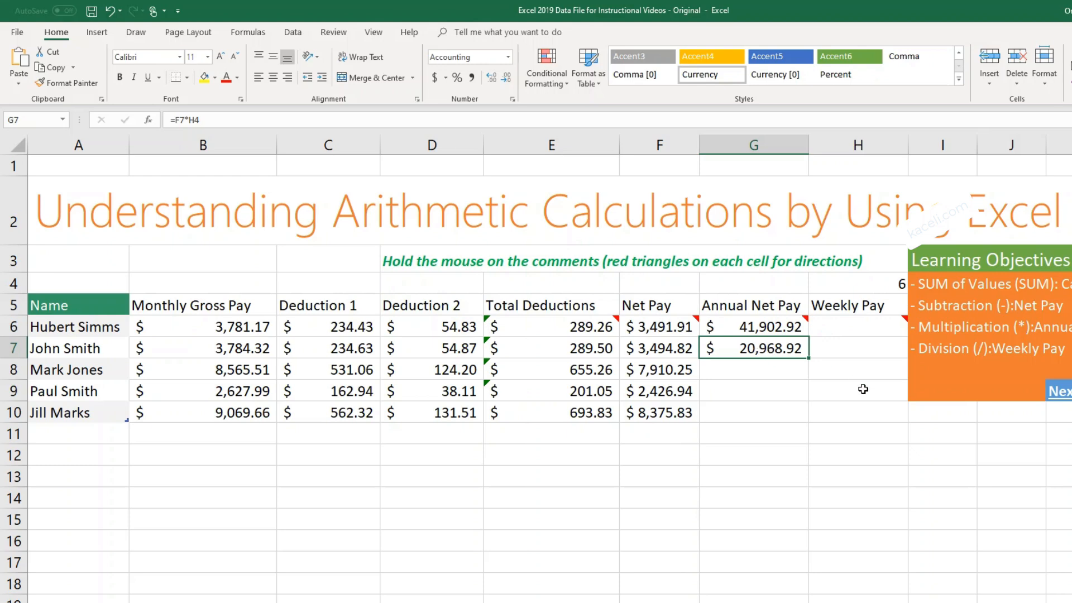
key("Delete")
left_click(780, 327)
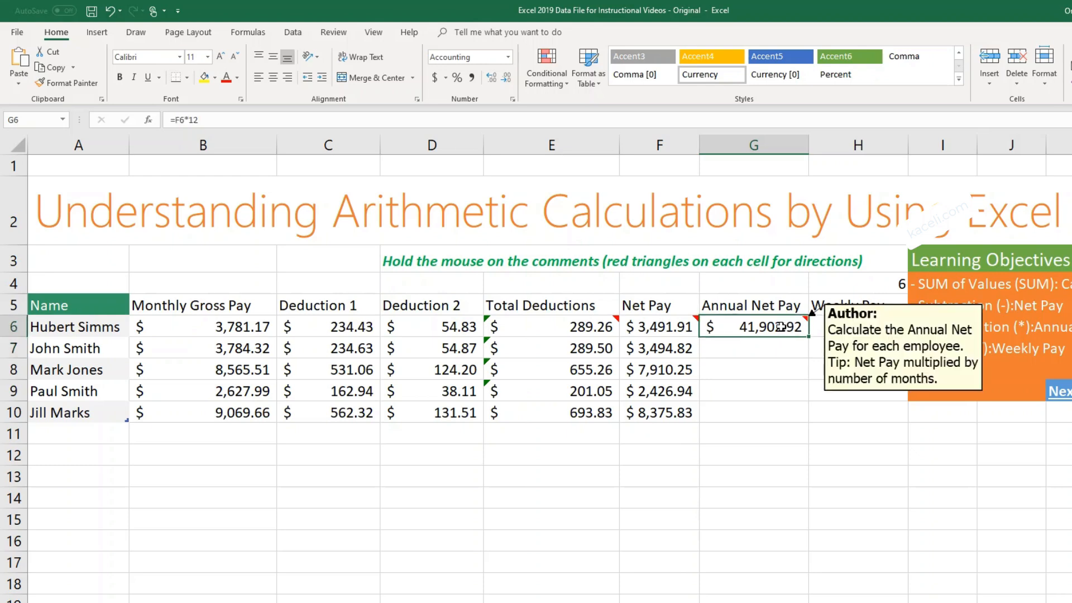
left_click(215, 122)
key("ctrl+Return")
double_click(809, 336)
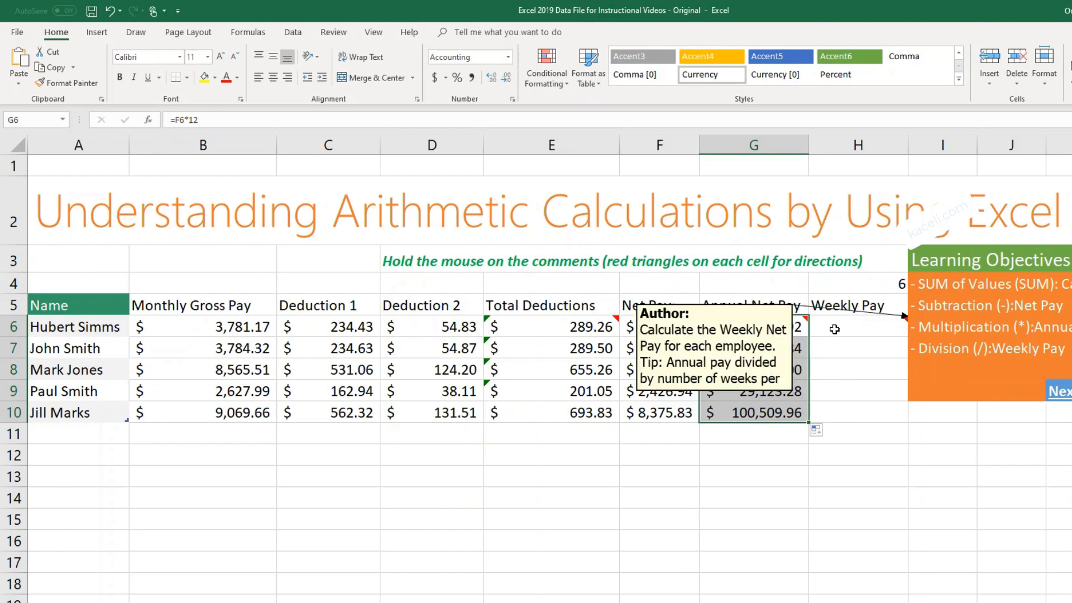
Calculate the first employee's Weekly Pay in H6 with the formula =G6/52.
key("Right")
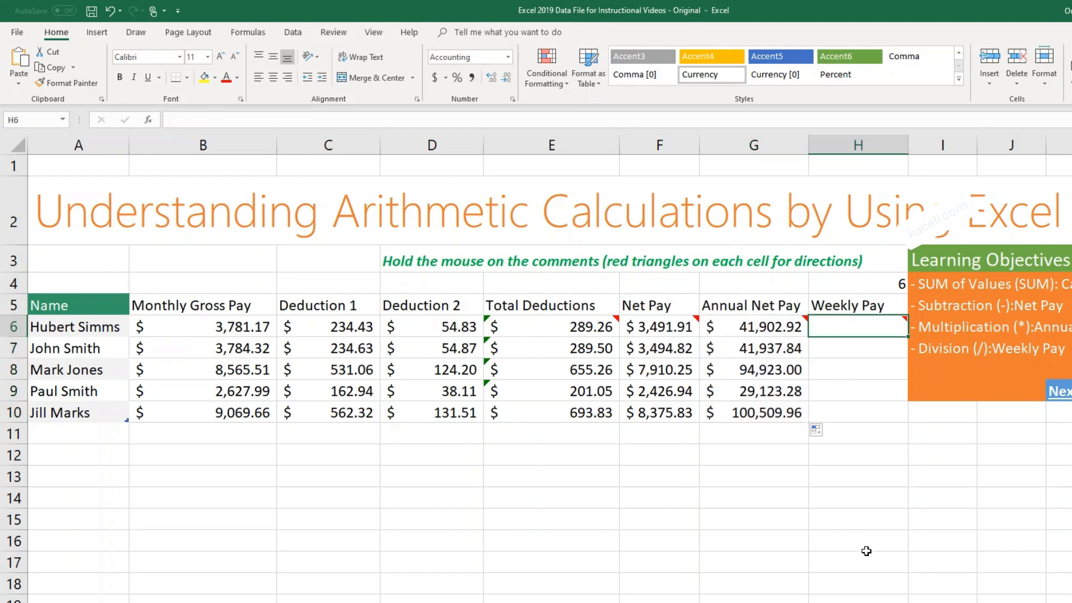
mouse_move(777, 333)
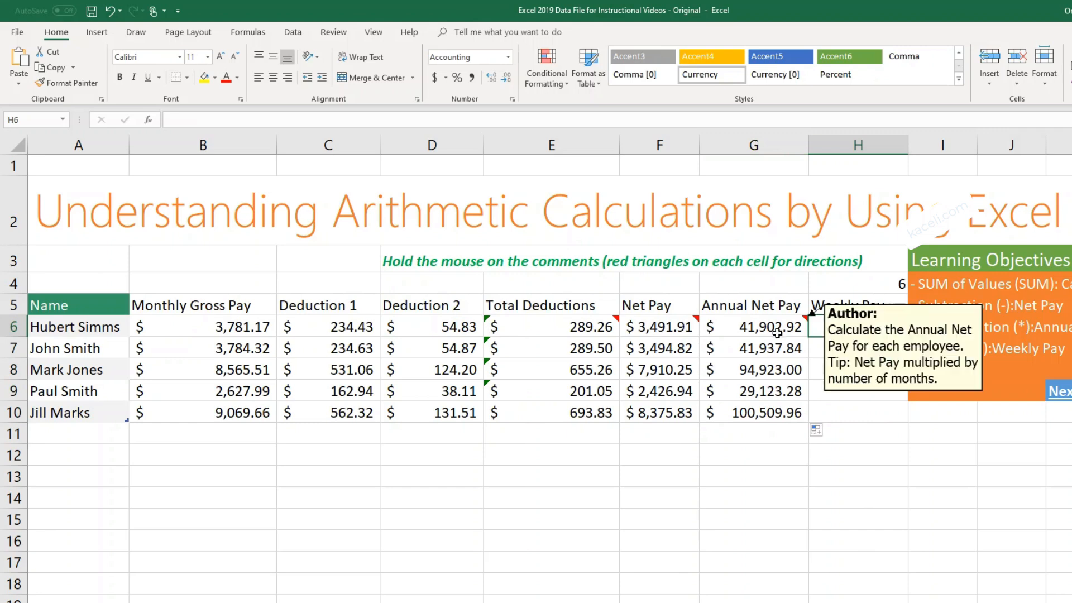
left_click(668, 333)
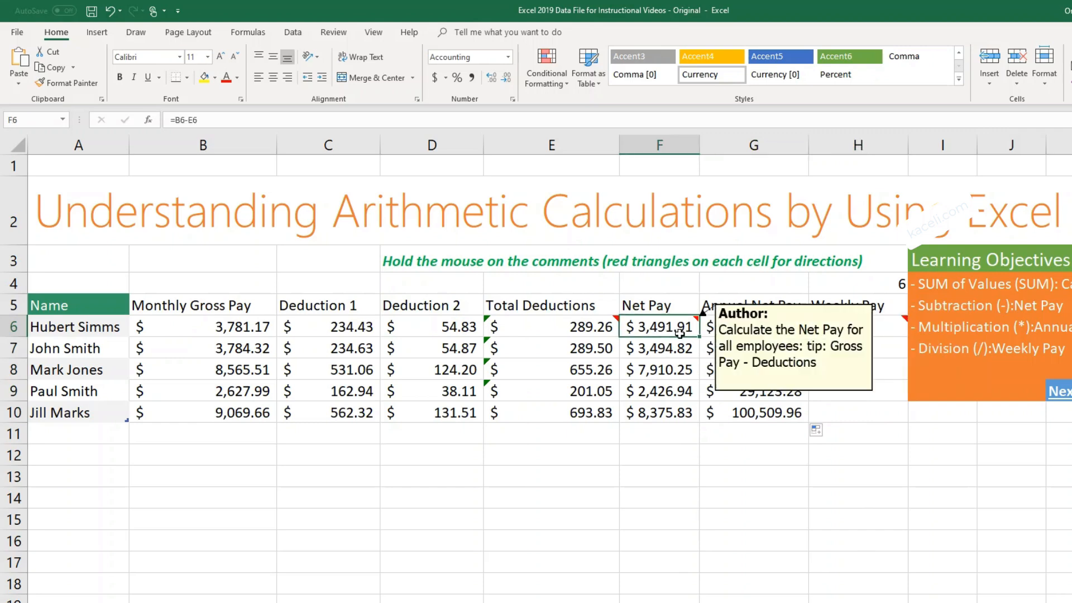
left_click(781, 335)
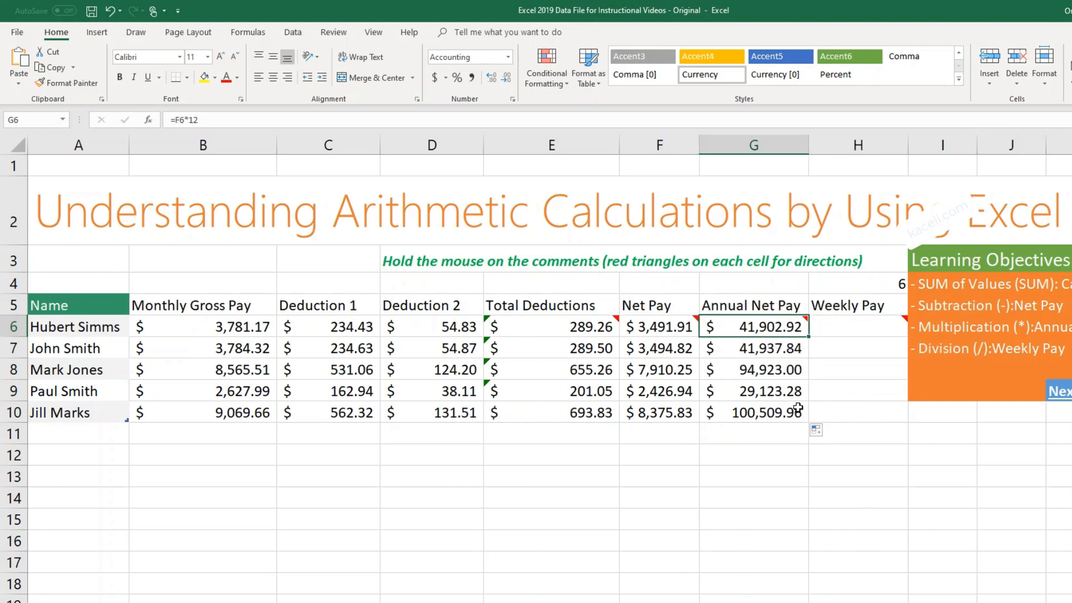
left_click(859, 336)
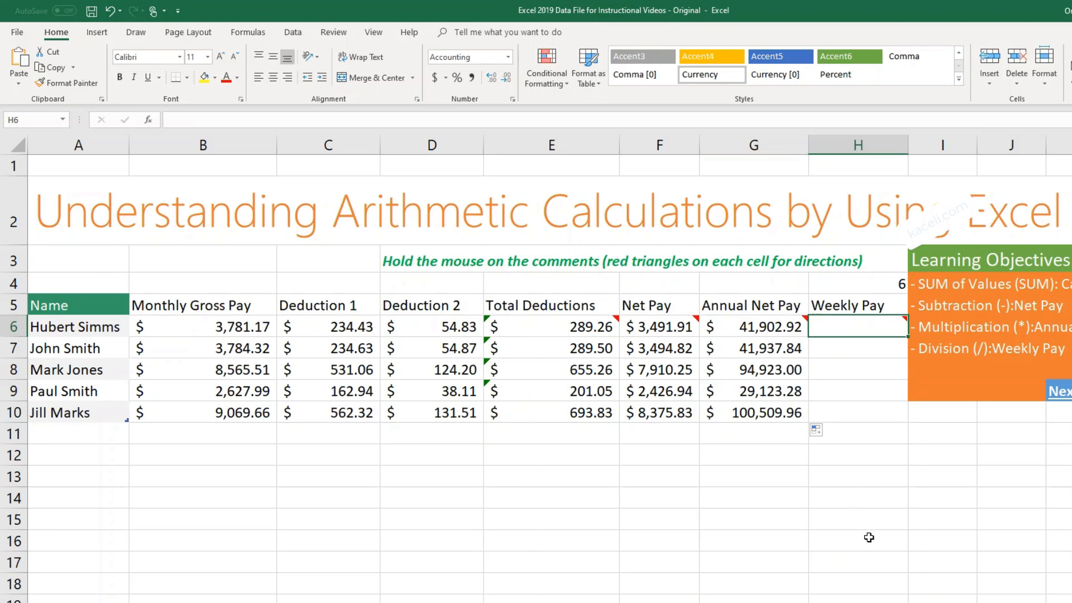
type("=")
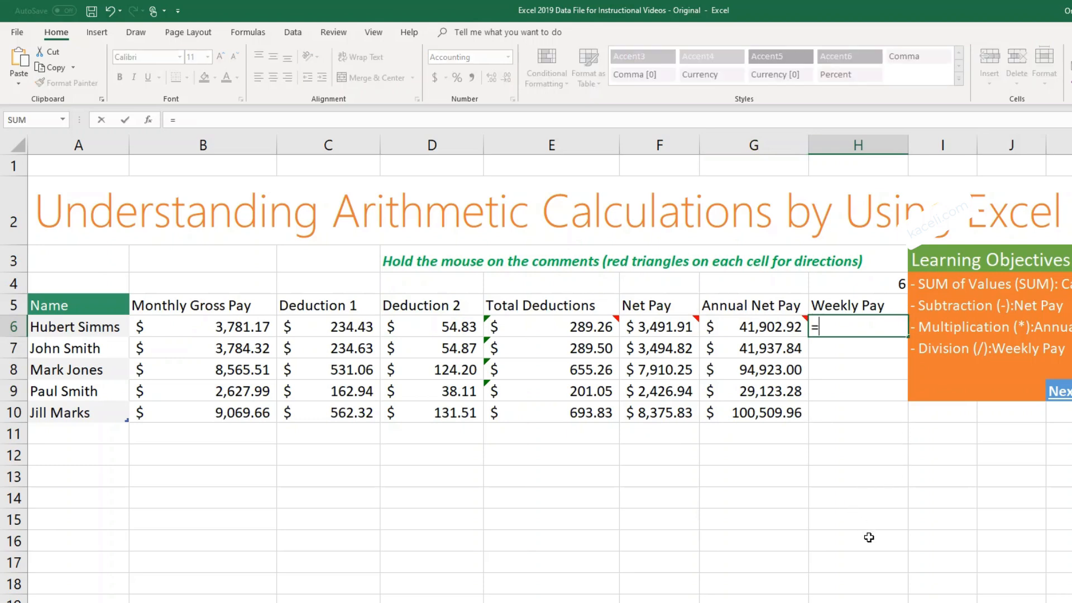
left_click(759, 332)
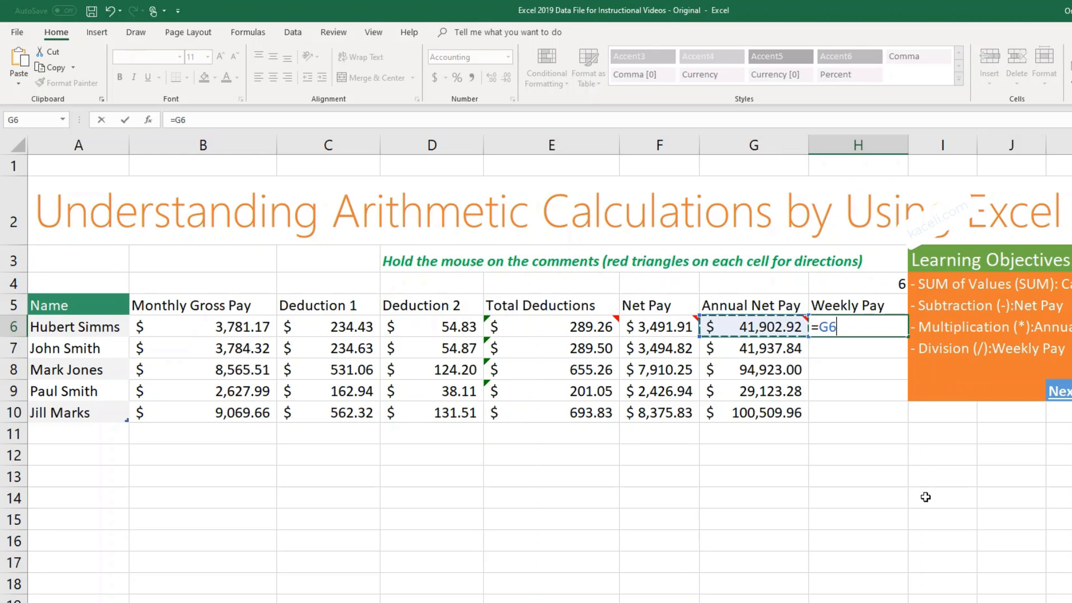
type("/52")
key("Return")
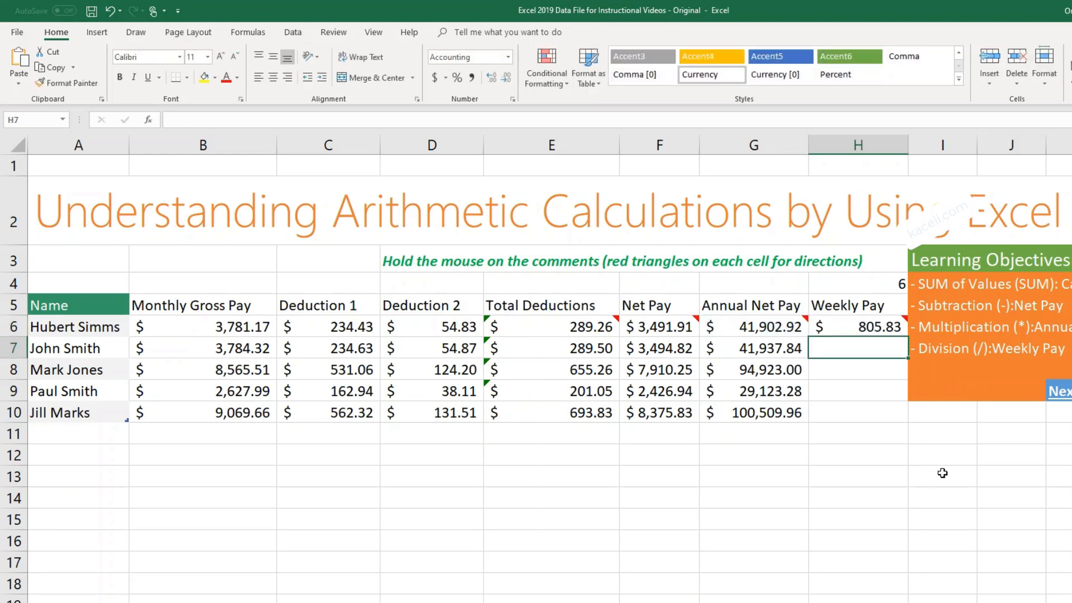
Fill the Weekly Pay formula from H6 down to H10 for the remaining employees.
left_click(864, 331)
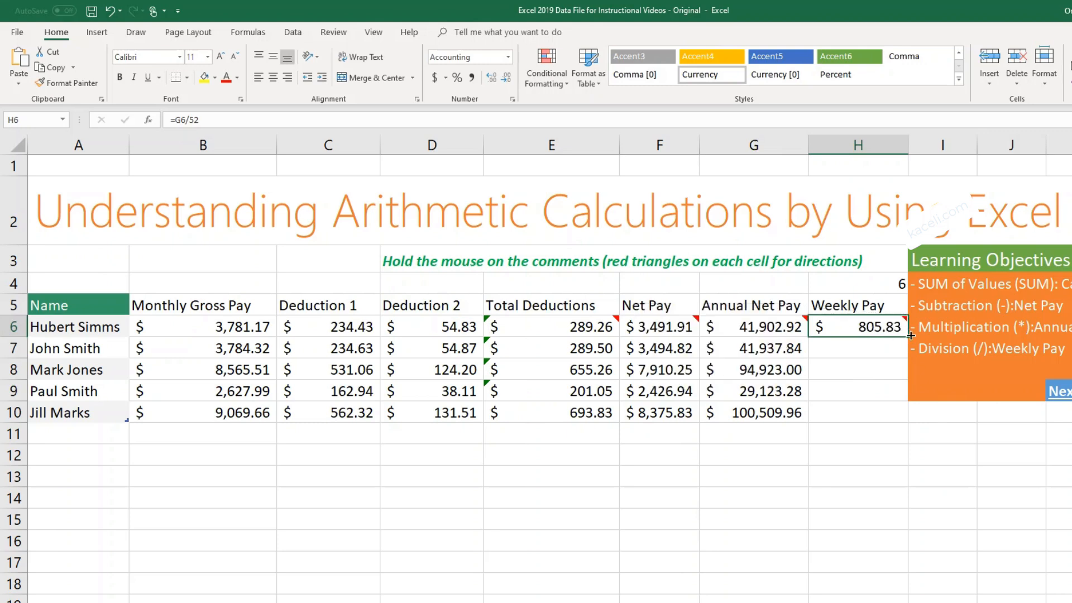
left_click_drag(907, 343, 905, 416)
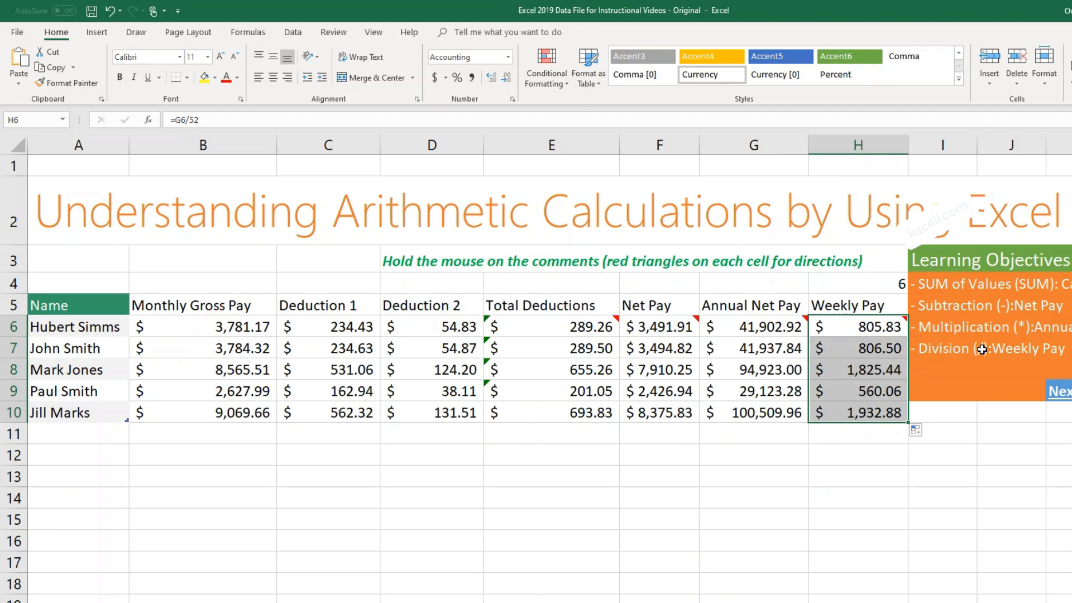
left_click(771, 368)
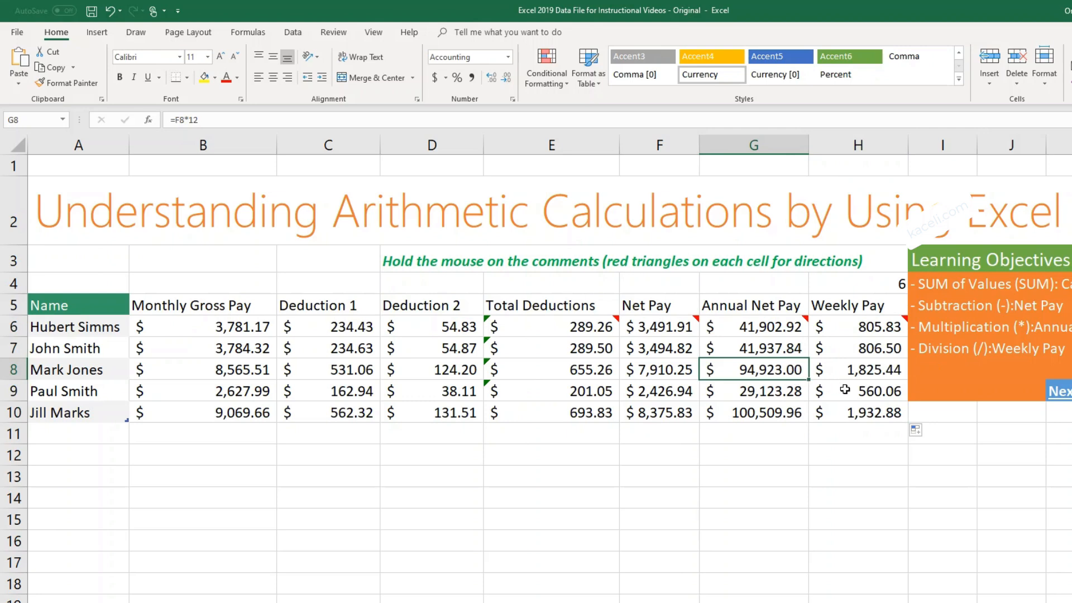
left_click(845, 390)
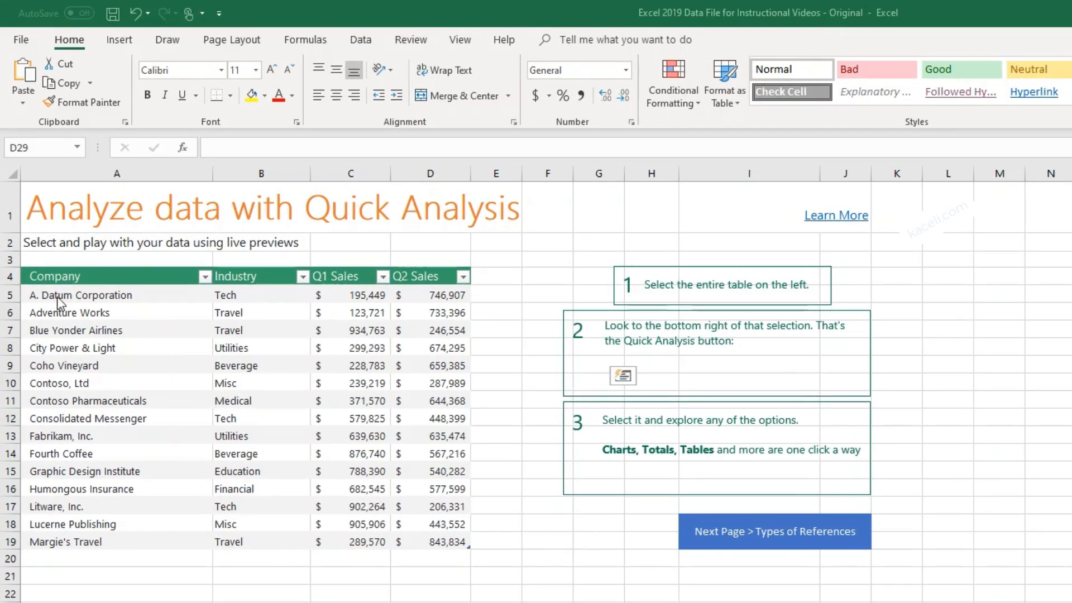
Select the whole company sales table A4:D19 and open Quick Analysis for it.
left_click(97, 279)
left_click_drag(96, 280, 414, 541)
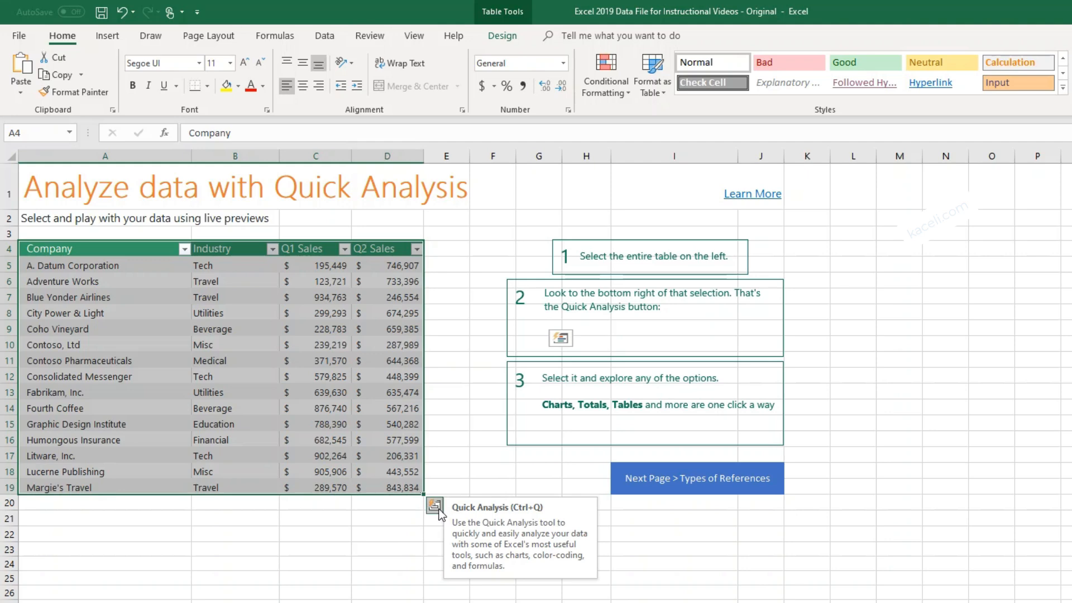
left_click(436, 507)
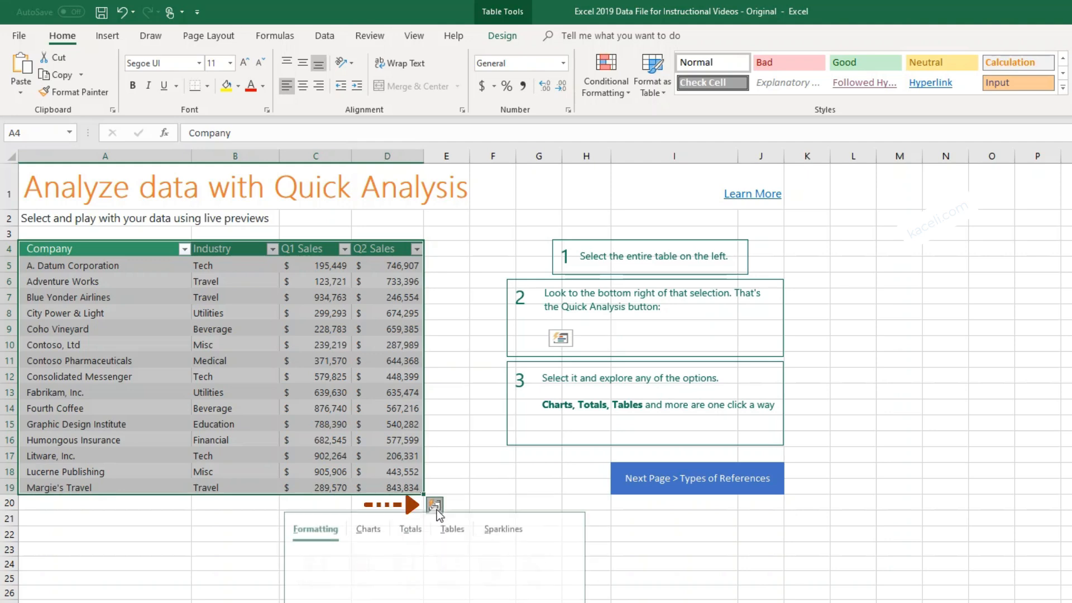
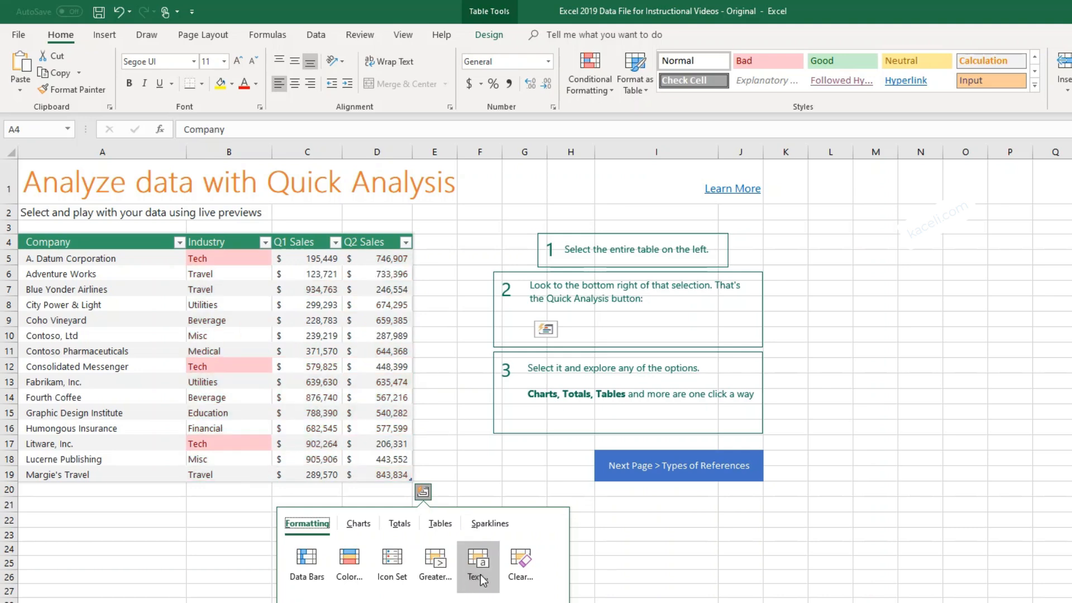
Preview the Quick Analysis options for the sales table: clustered column and scatter charts, totals, PivotTables and line sparklines.
left_click(359, 525)
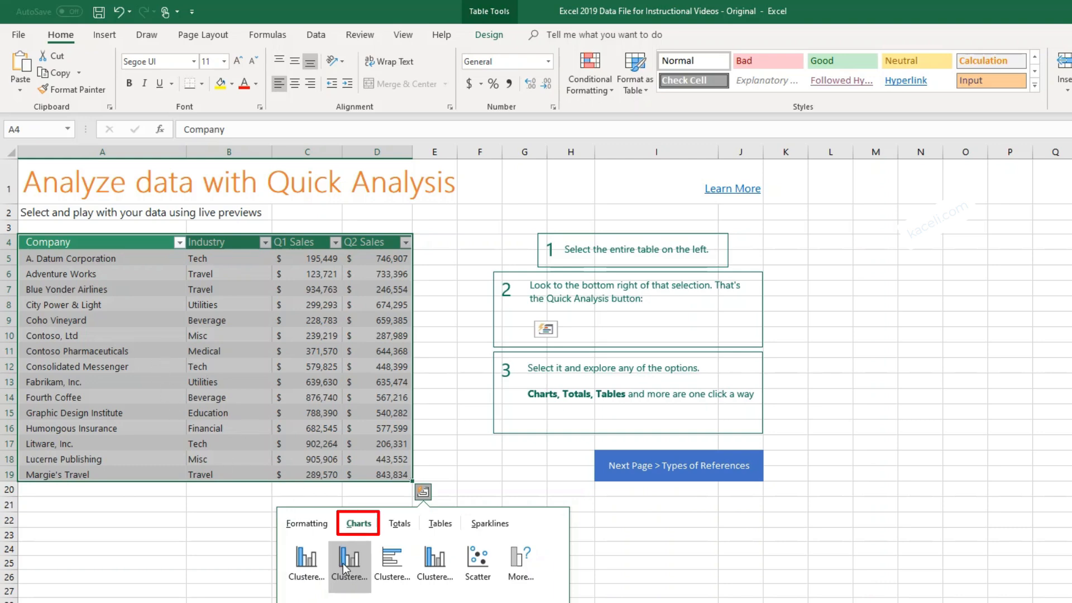
mouse_move(313, 574)
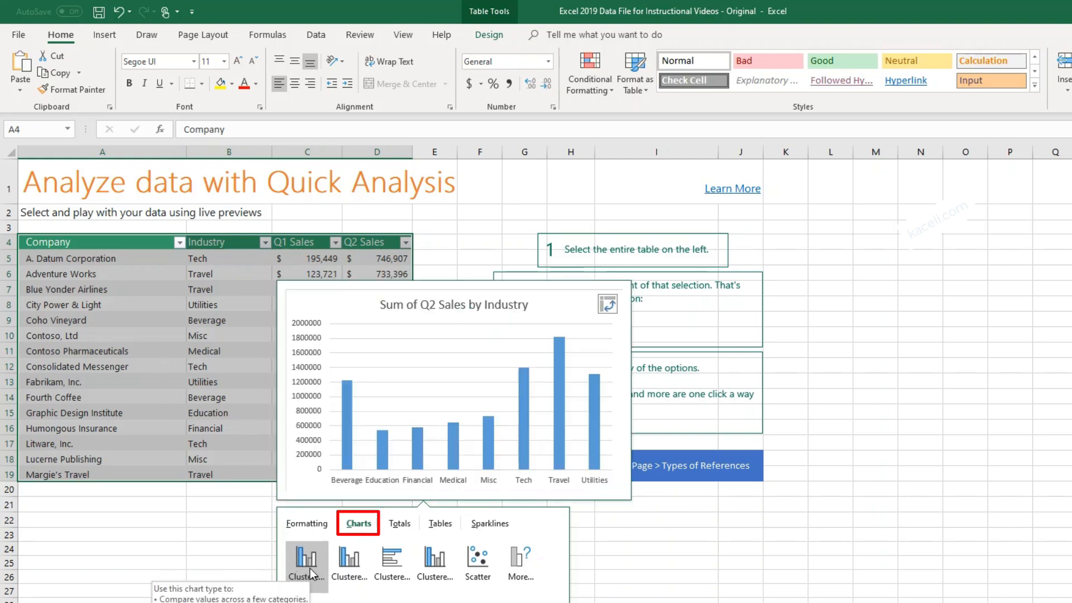
mouse_move(477, 565)
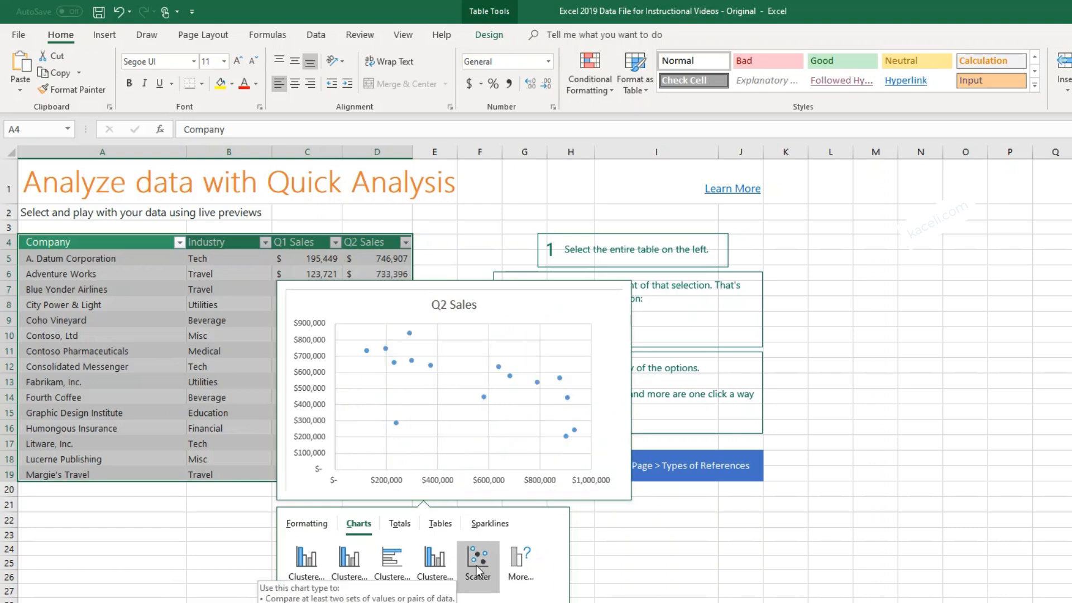
left_click(399, 526)
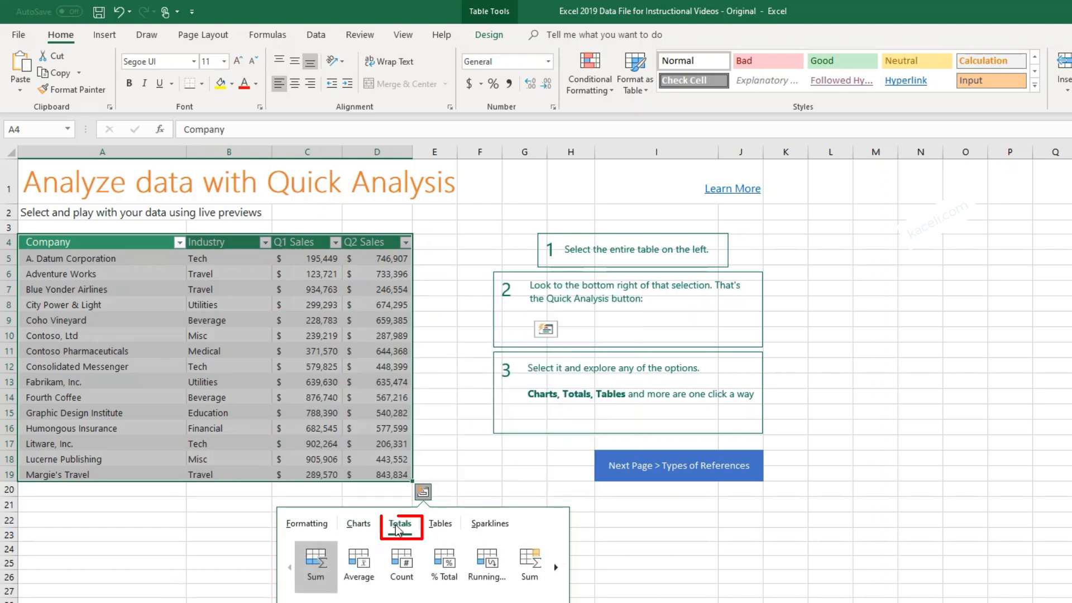
mouse_move(325, 566)
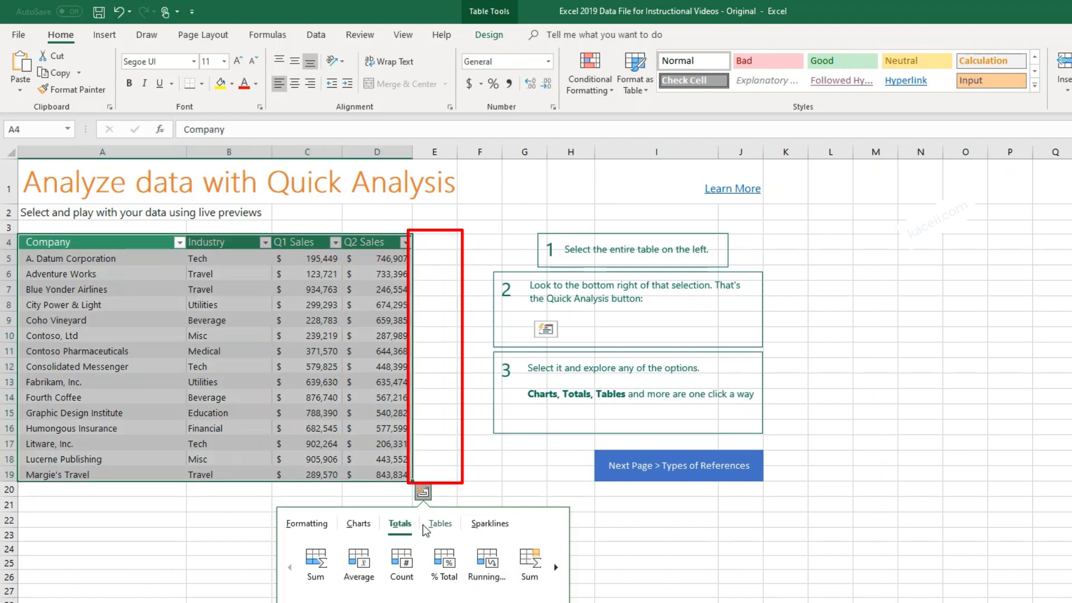
left_click(438, 524)
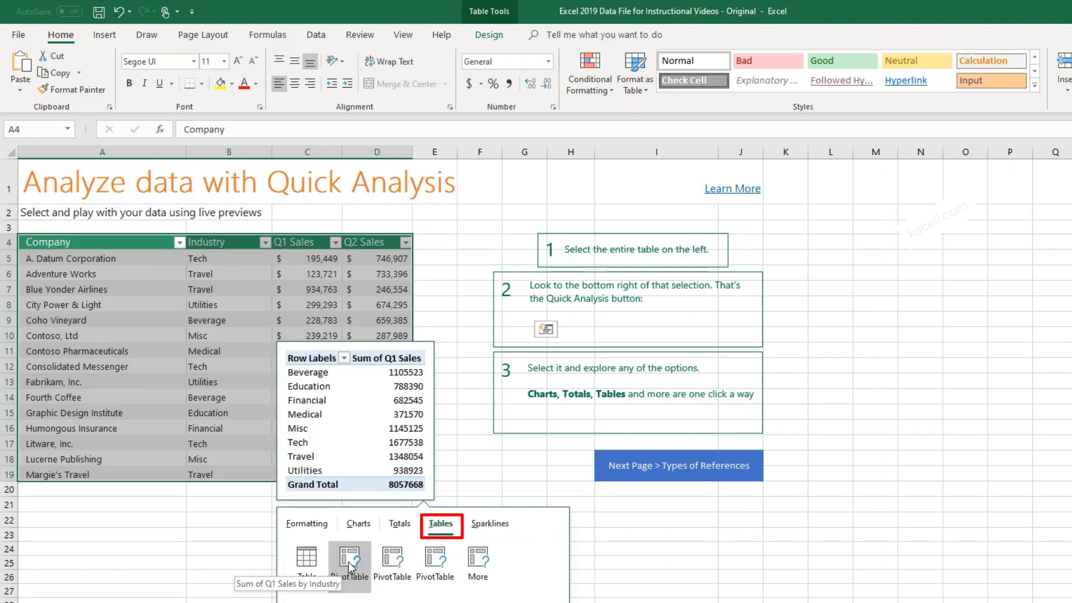
left_click(481, 525)
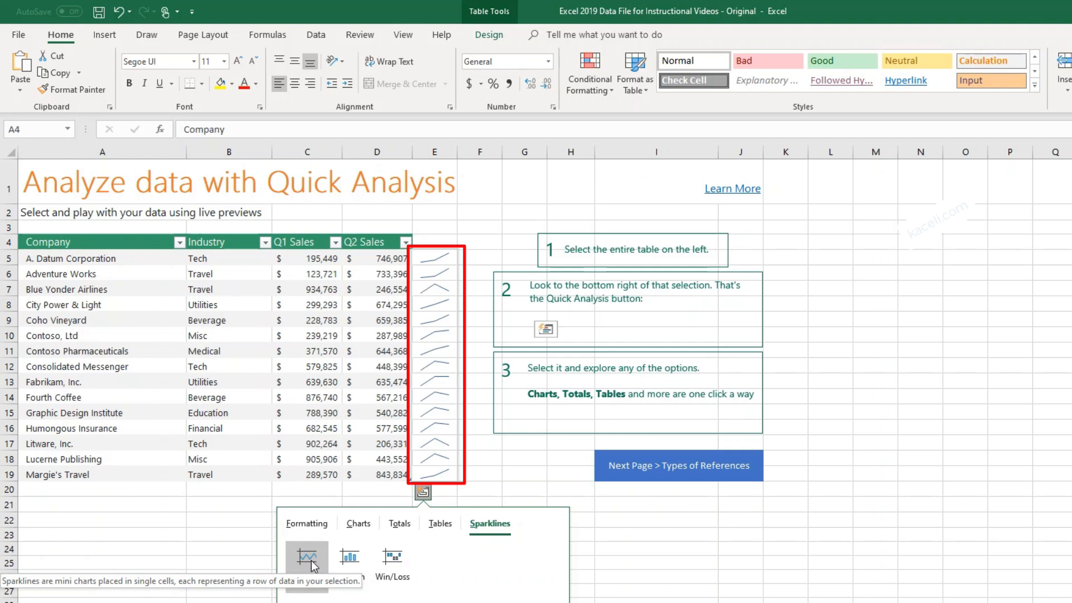
key("Right")
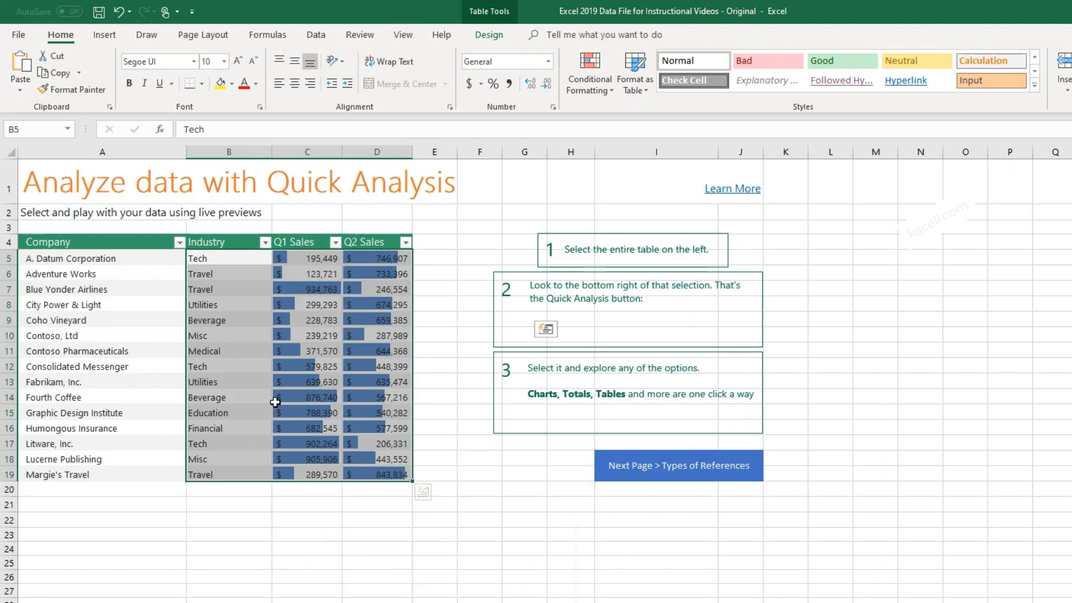
Create a clustered column PivotChart of Q2 sales by industry with Quick Analysis and move the chart closer to its PivotTable.
left_click(423, 492)
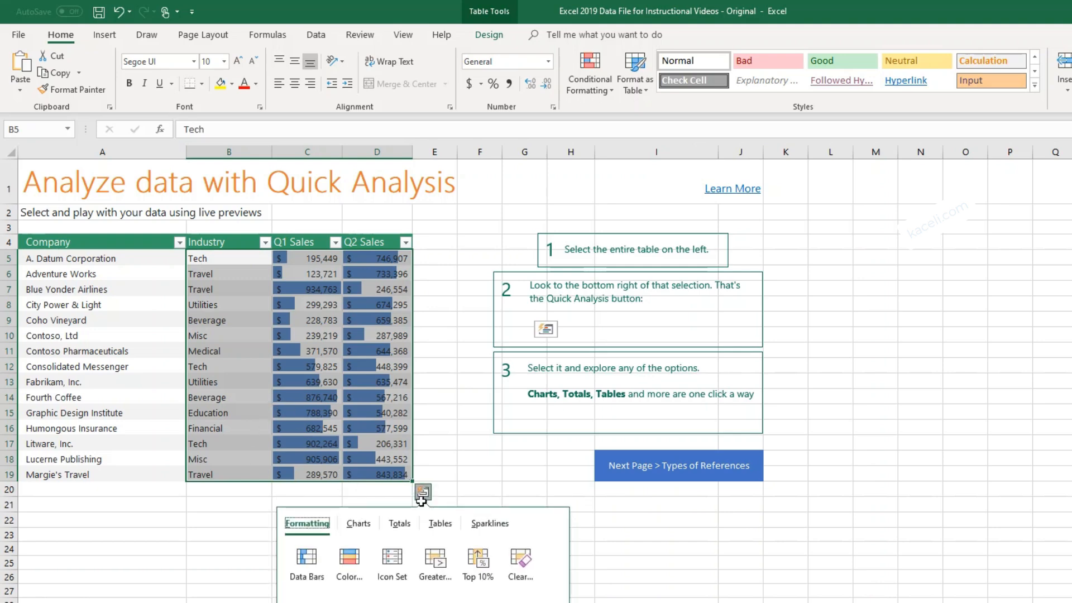
left_click(358, 523)
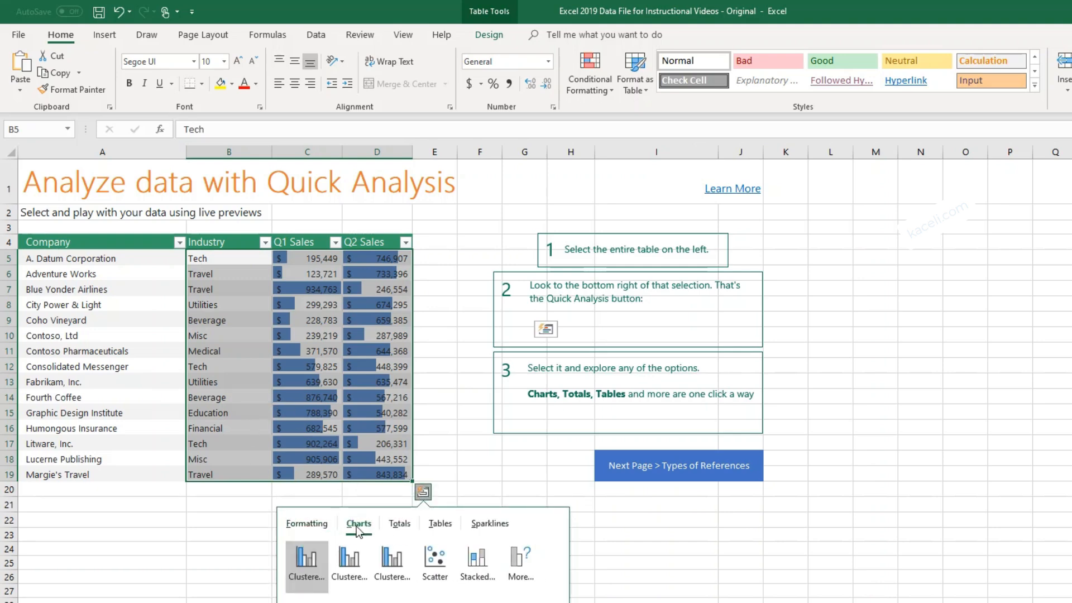
left_click(322, 566)
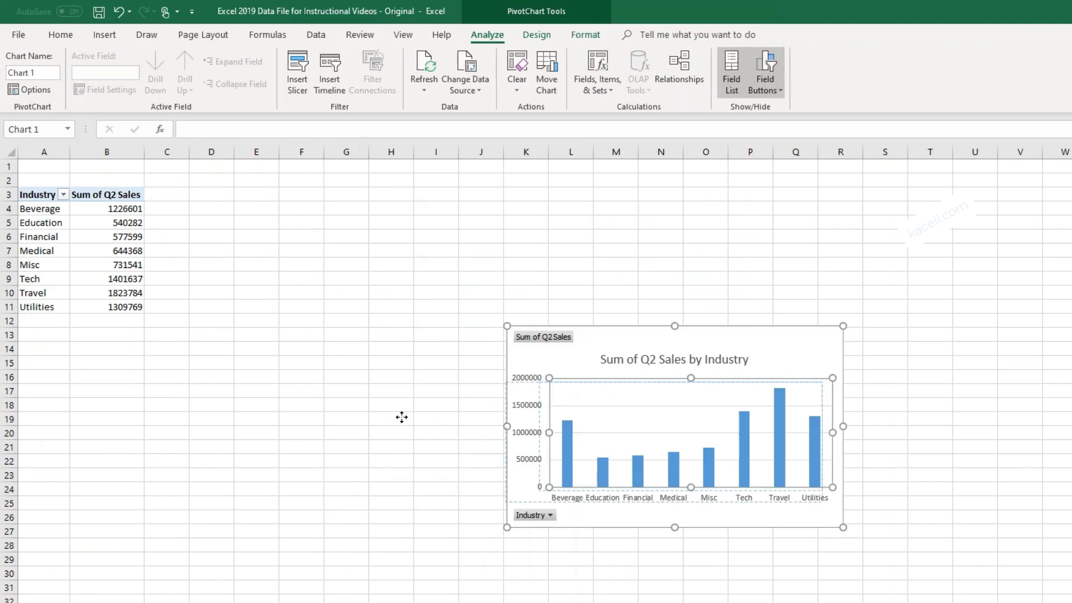
left_click_drag(593, 342, 338, 332)
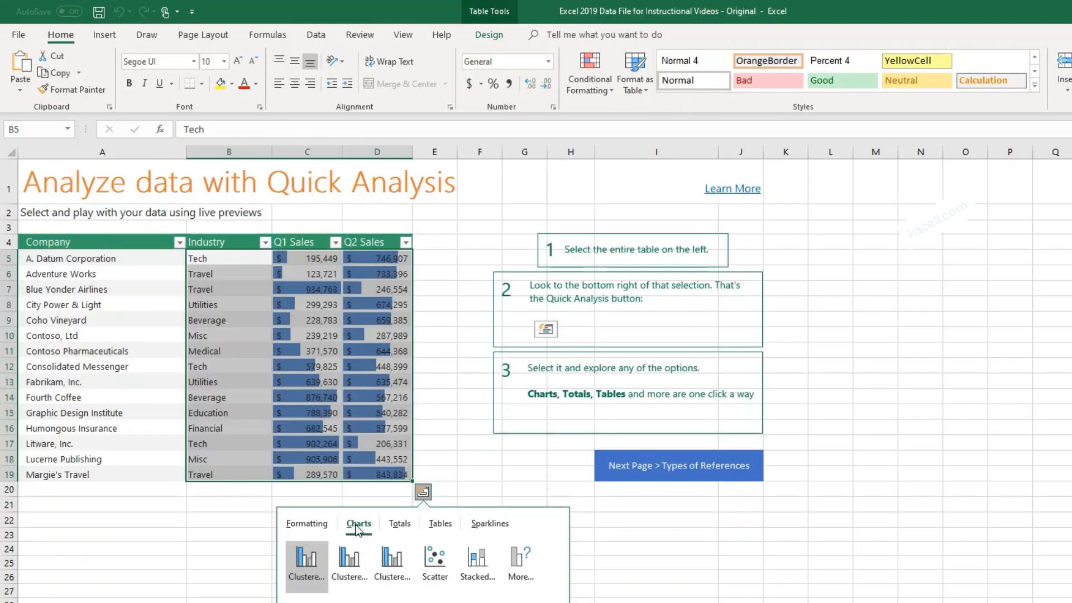
Create a Quick Analysis PivotTable summing Q1 Sales by industry and filter Beverage out of its row labels.
left_click(441, 523)
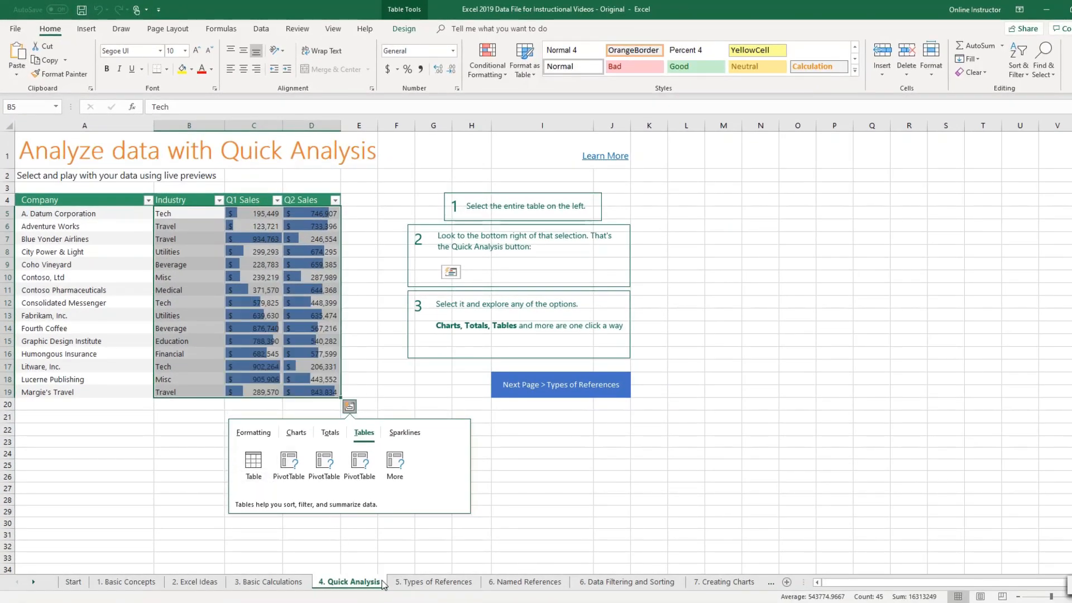
left_click(325, 478)
left_click(62, 158)
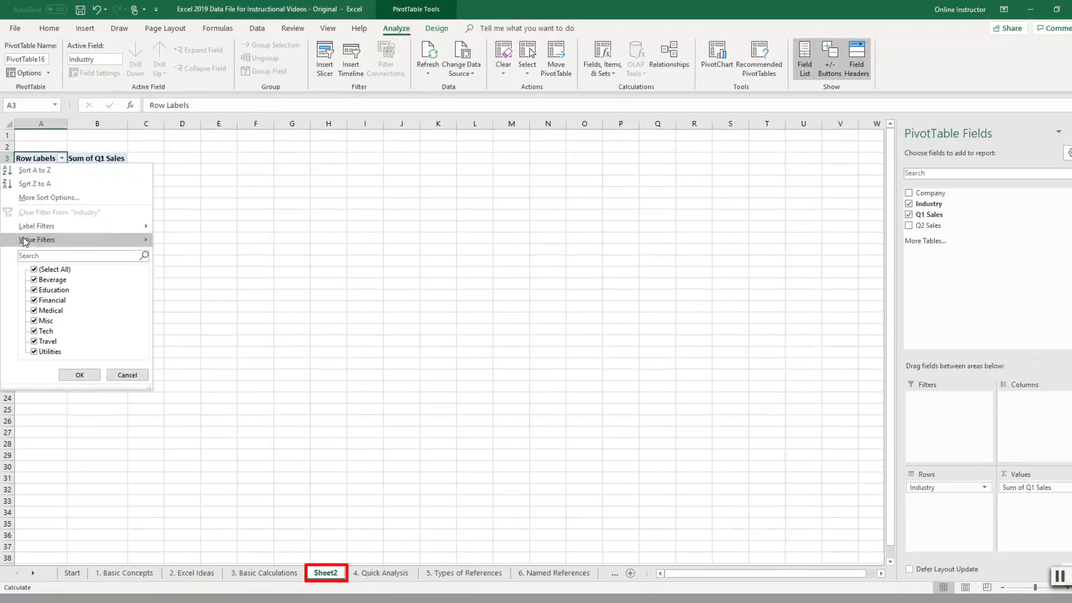
left_click(34, 279)
left_click(80, 375)
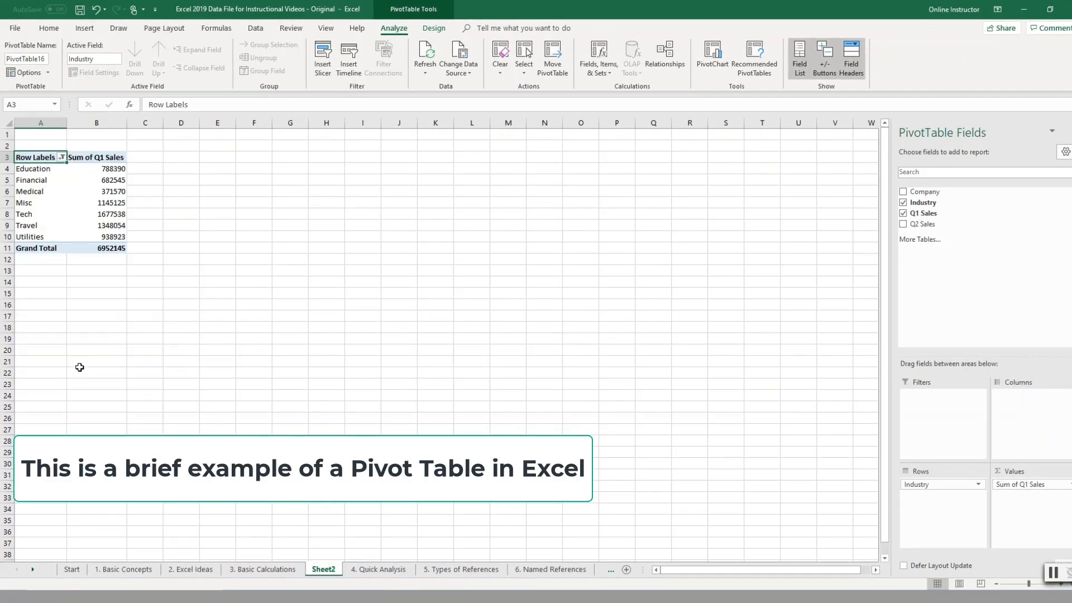
Add the Q2 Sales and Company fields to the PivotTable alongside Industry and Q1 Sales.
left_click(95, 159)
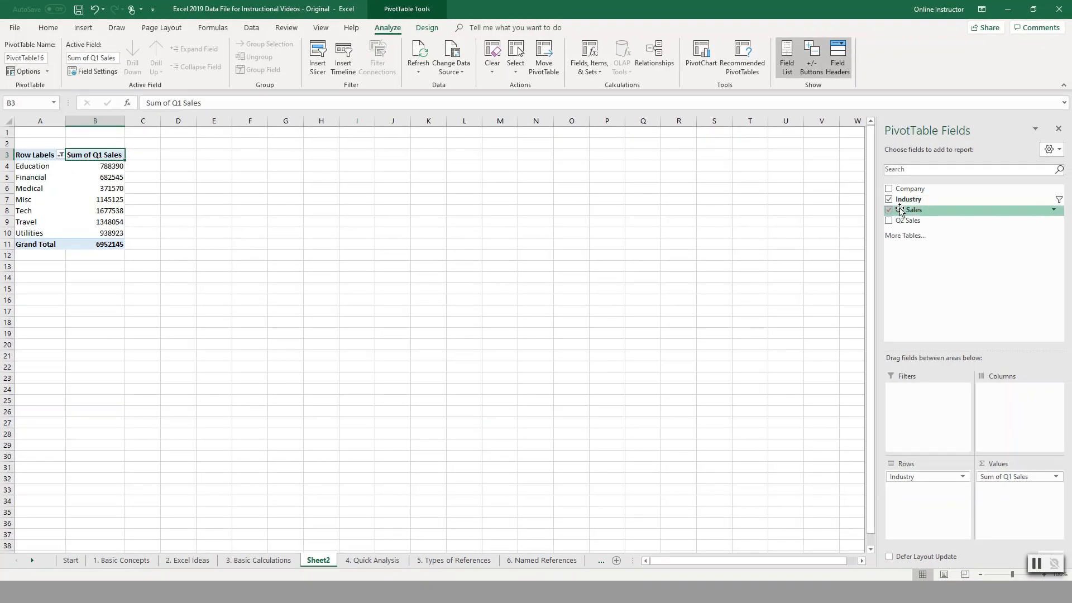
left_click(889, 221)
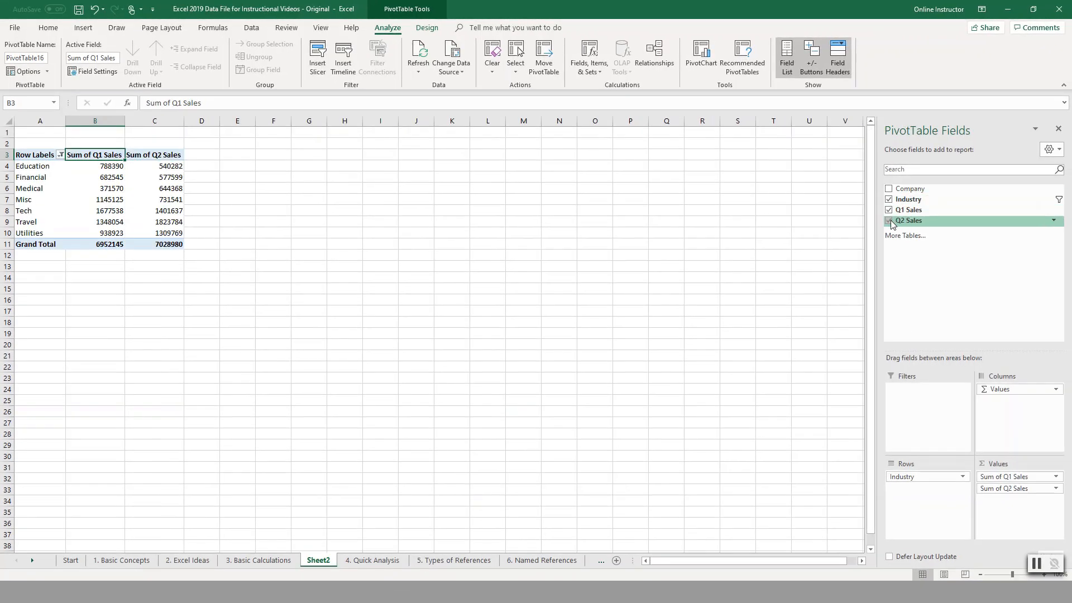
left_click(889, 190)
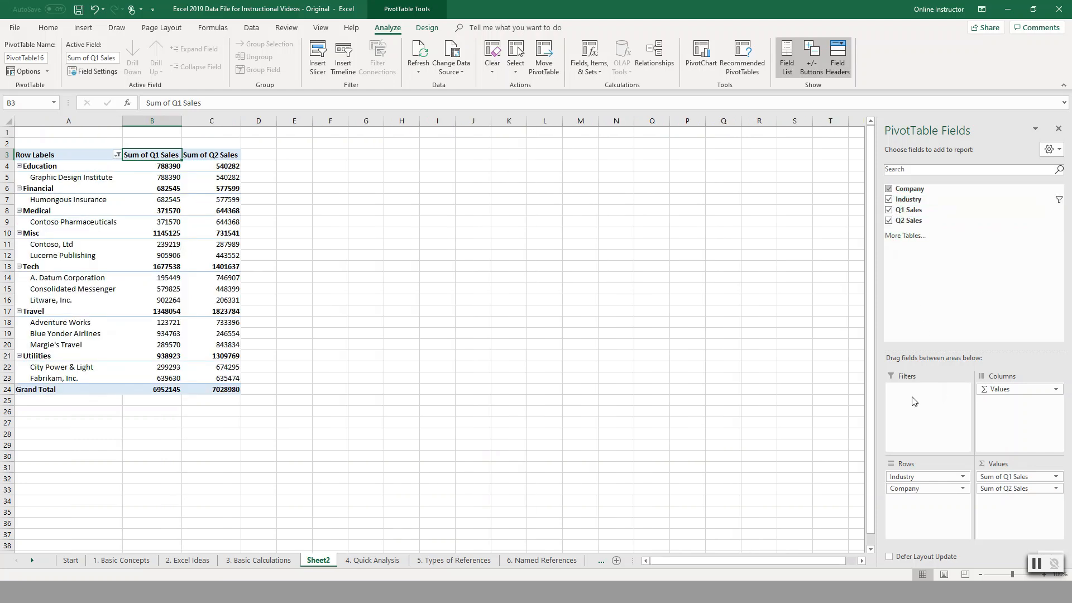
Move the Industry field from the PivotTable's rows to its report filters.
left_click(1012, 390)
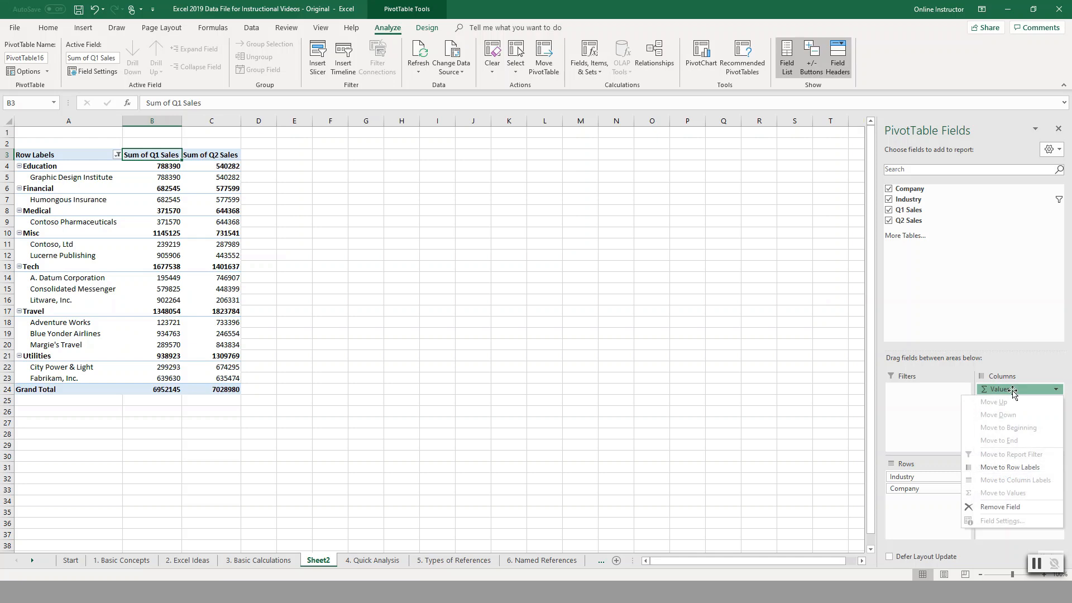
left_click(920, 449)
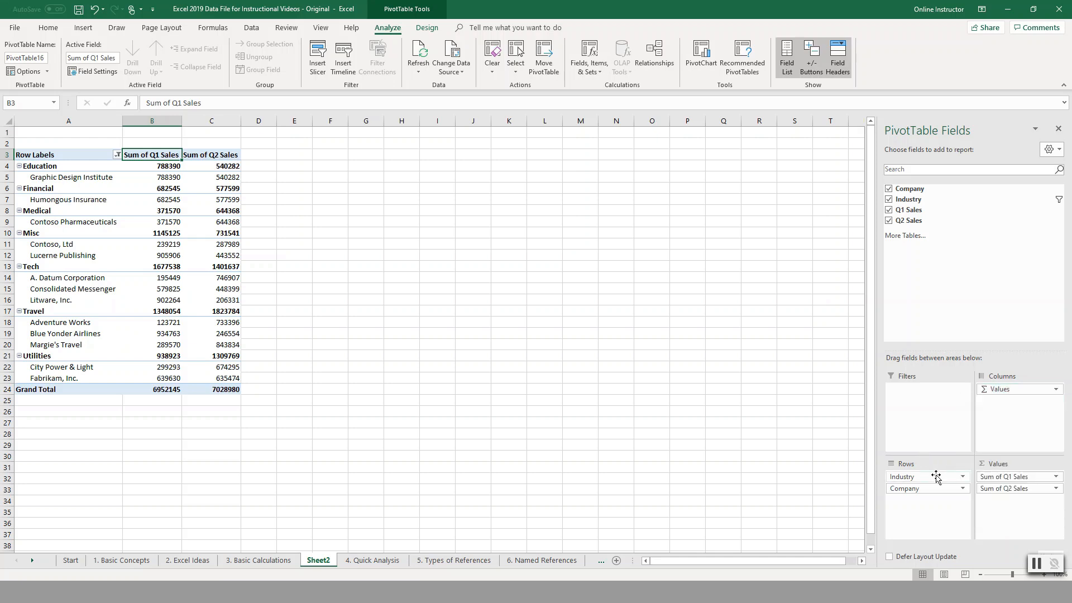
left_click_drag(942, 478, 918, 406)
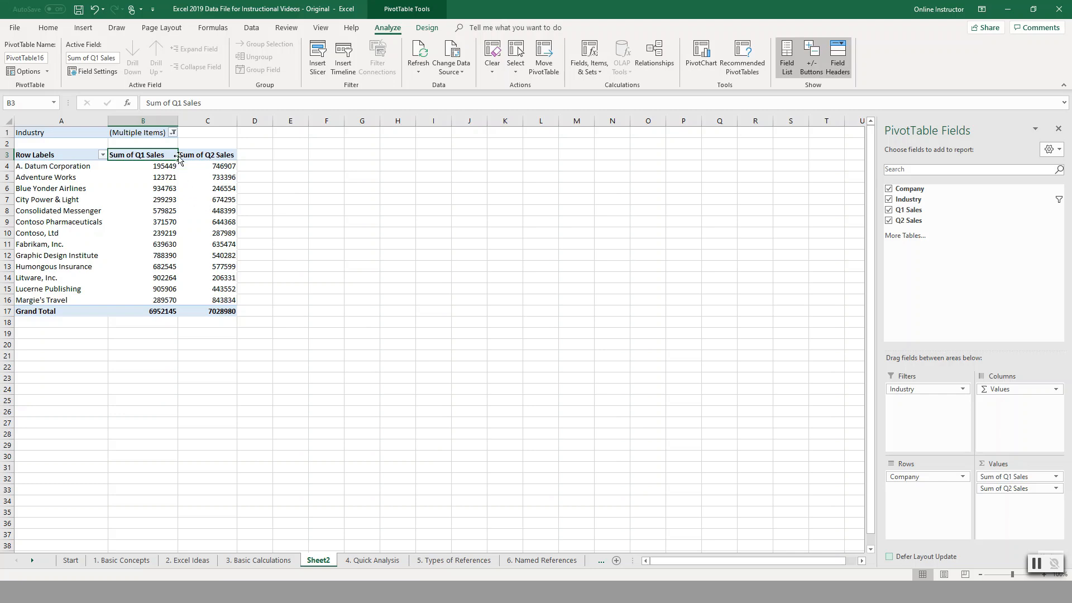
Exclude Education and Misc from the PivotTable with the Industry report filter.
left_click(152, 133)
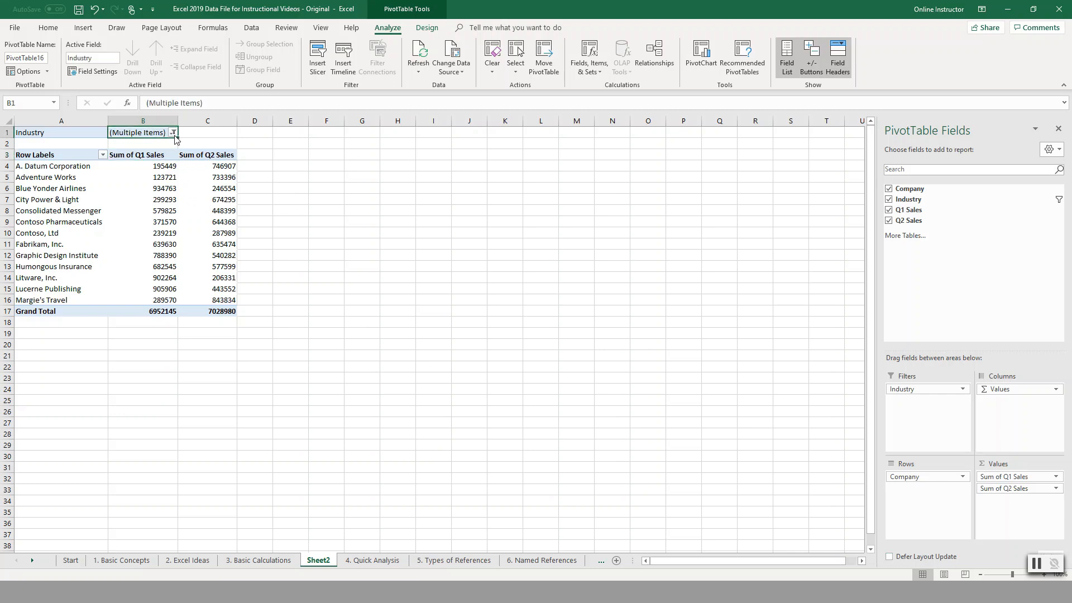
left_click(174, 133)
left_click(62, 179)
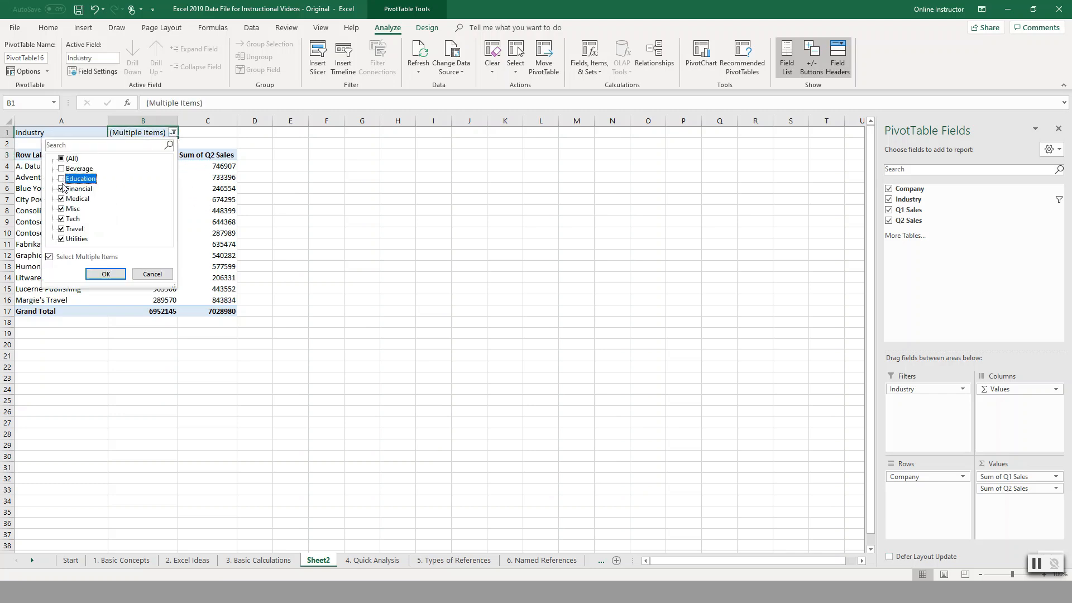
left_click(103, 274)
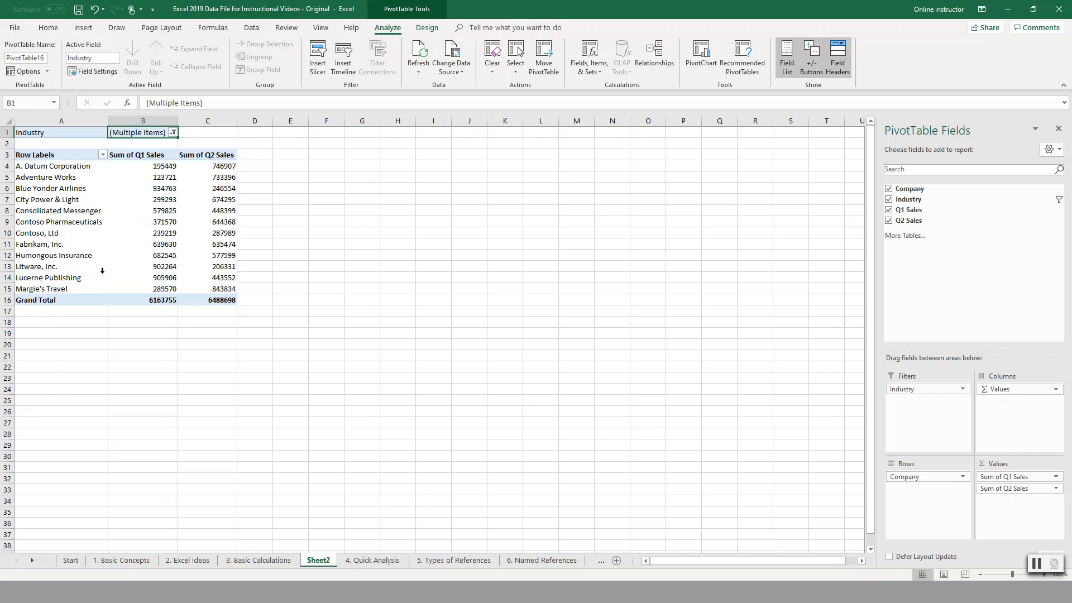
left_click(173, 133)
left_click(62, 209)
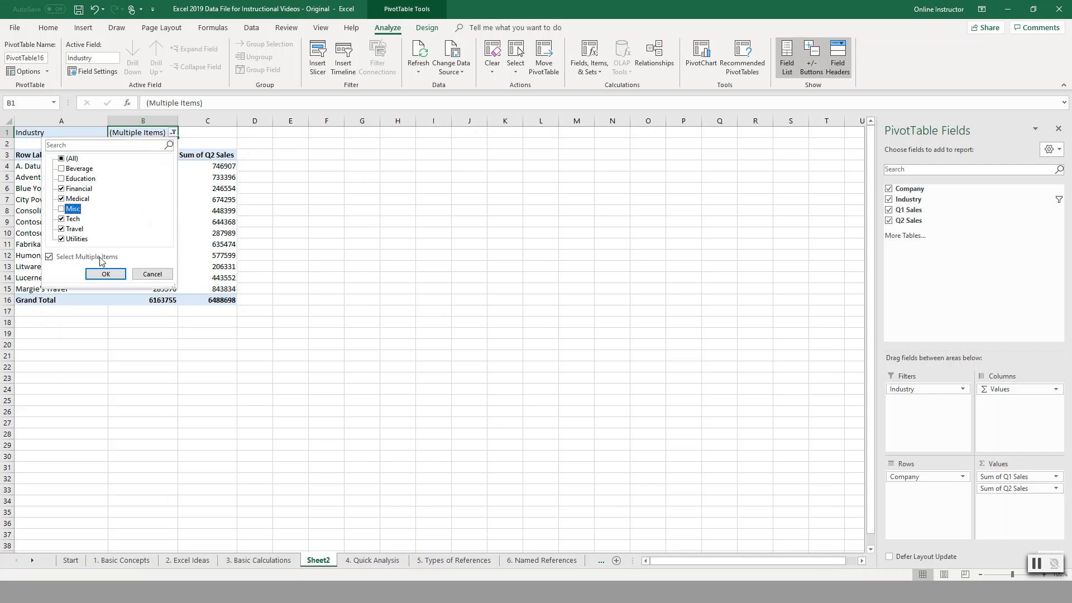
left_click(103, 273)
Move Sum of Q1 Sales from the PivotTable's values to its report filters, below Industry.
left_click_drag(993, 477, 920, 428)
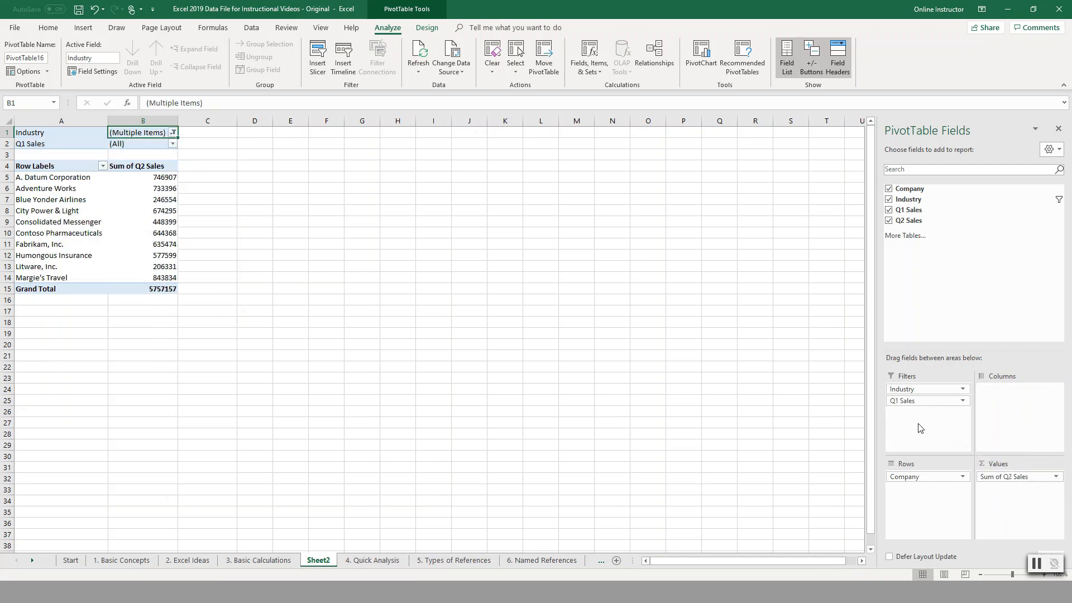
left_click(134, 146)
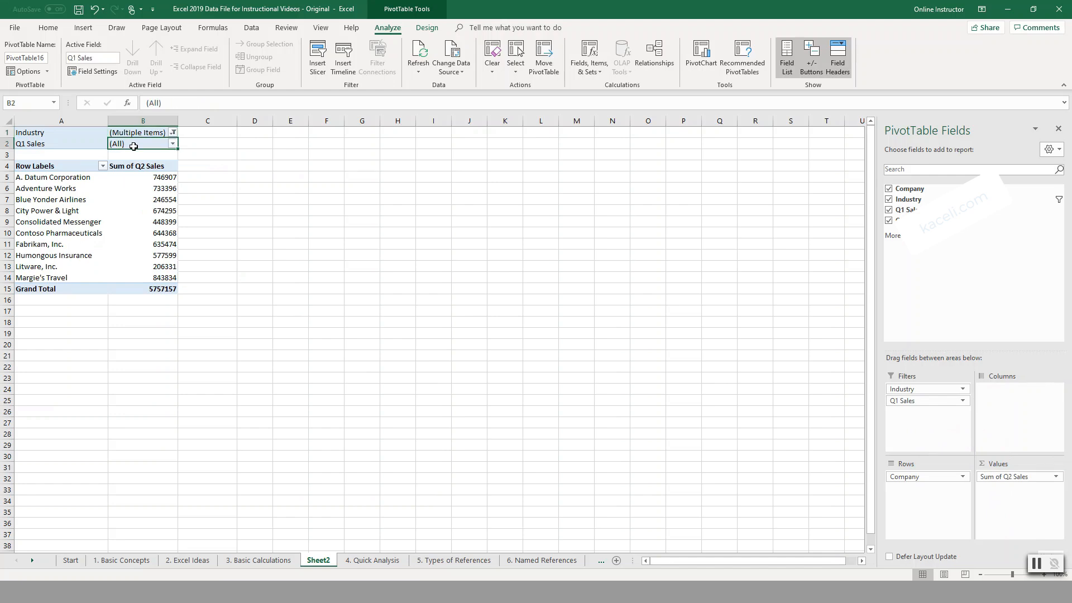
right_click(323, 563)
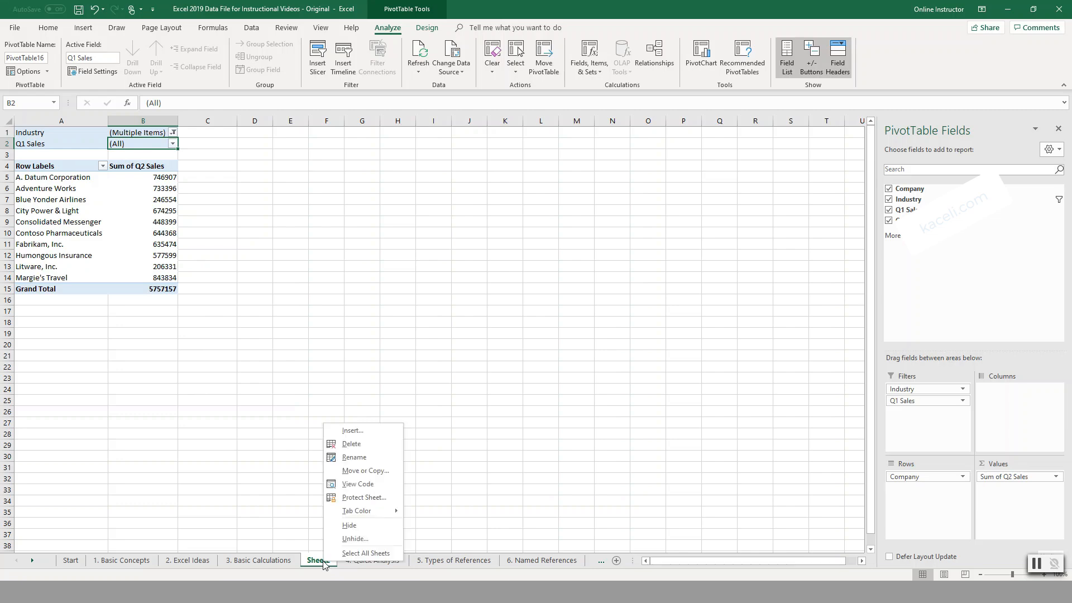
Return to the 4. Quick Analysis sheet and create a clustered column PivotChart of Q2 sales by industry from the table.
left_click(262, 560)
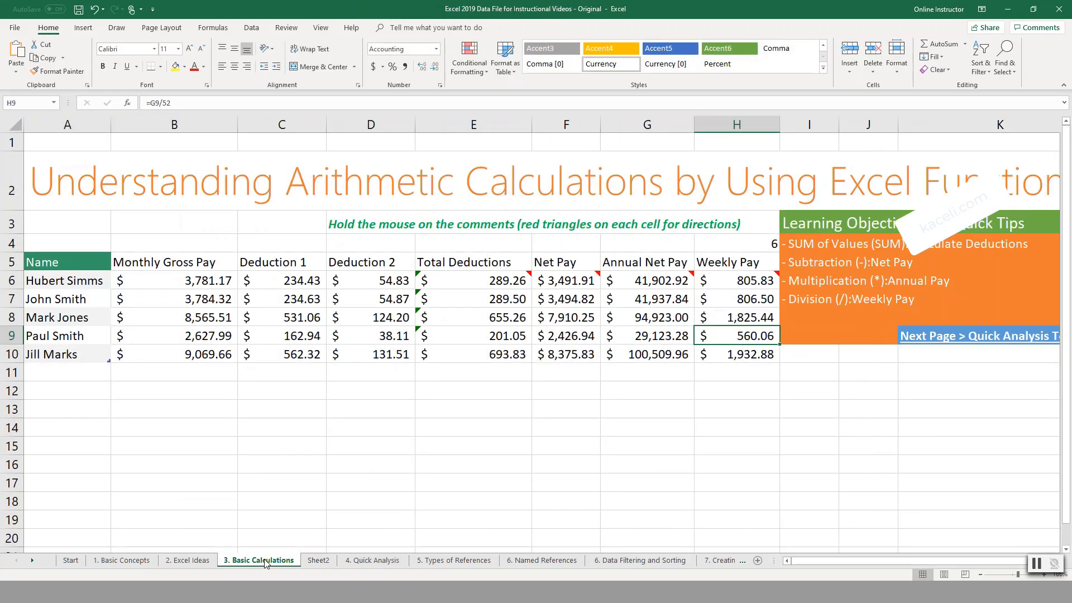
left_click(360, 563)
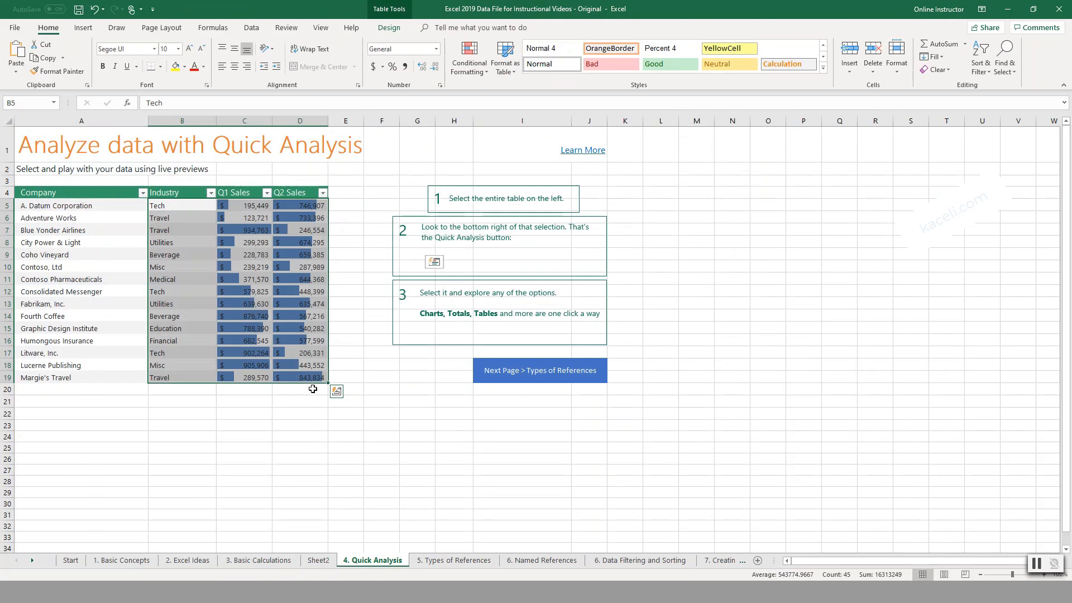
left_click(337, 391)
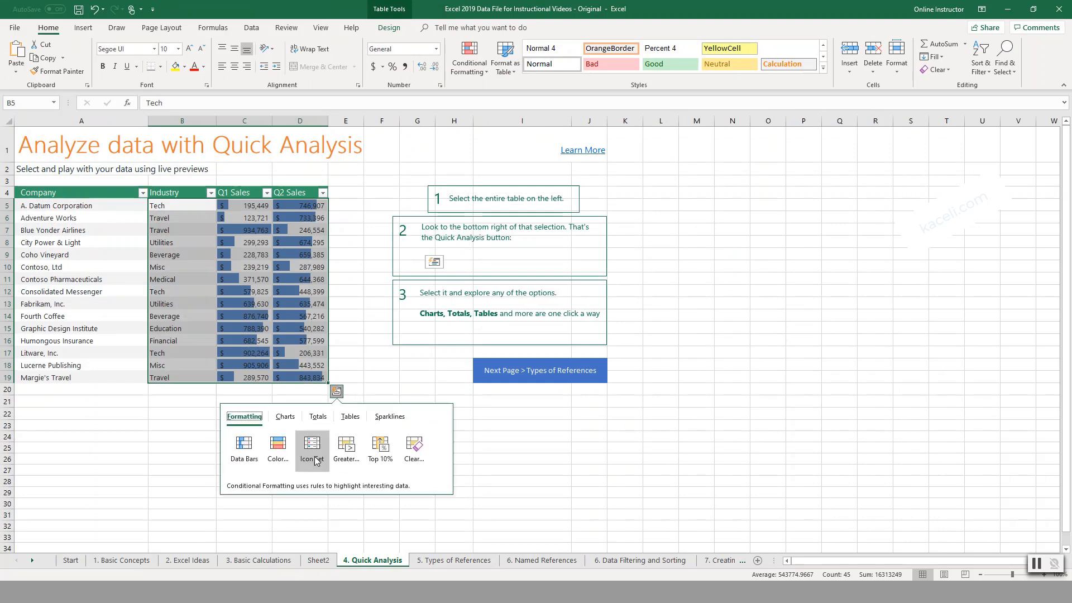
left_click(288, 420)
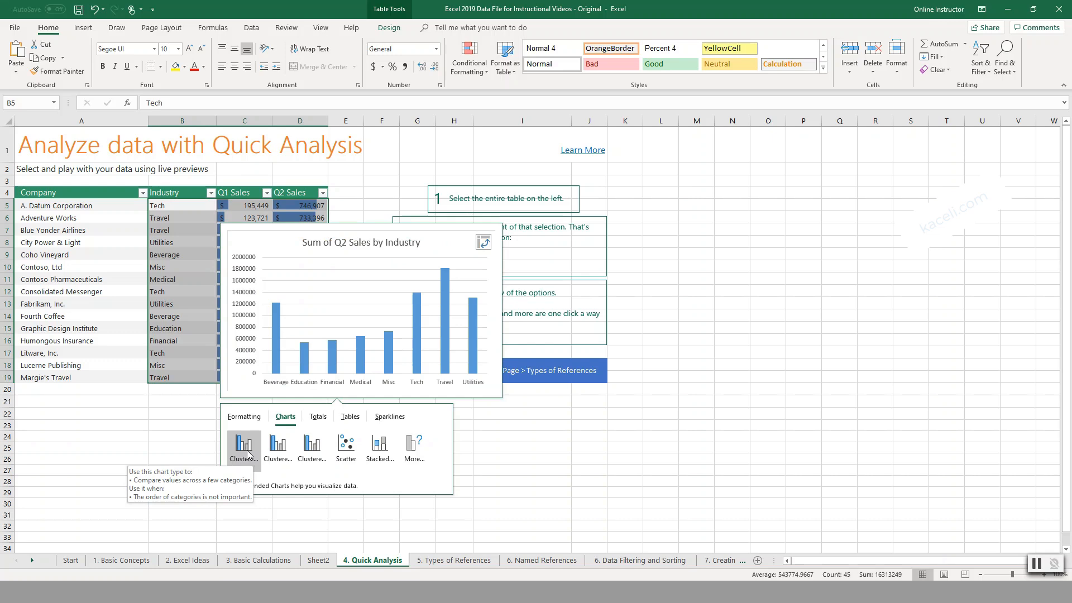
left_click(245, 452)
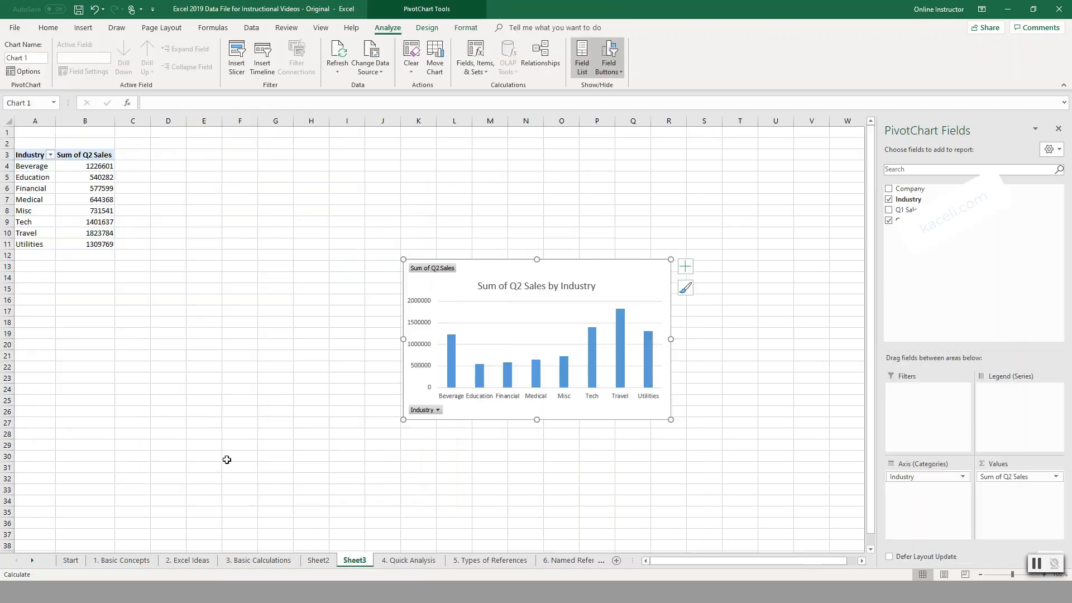
Exclude Financial from the new PivotTable's industry filter and move the chart directly below the table.
mouse_move(95, 166)
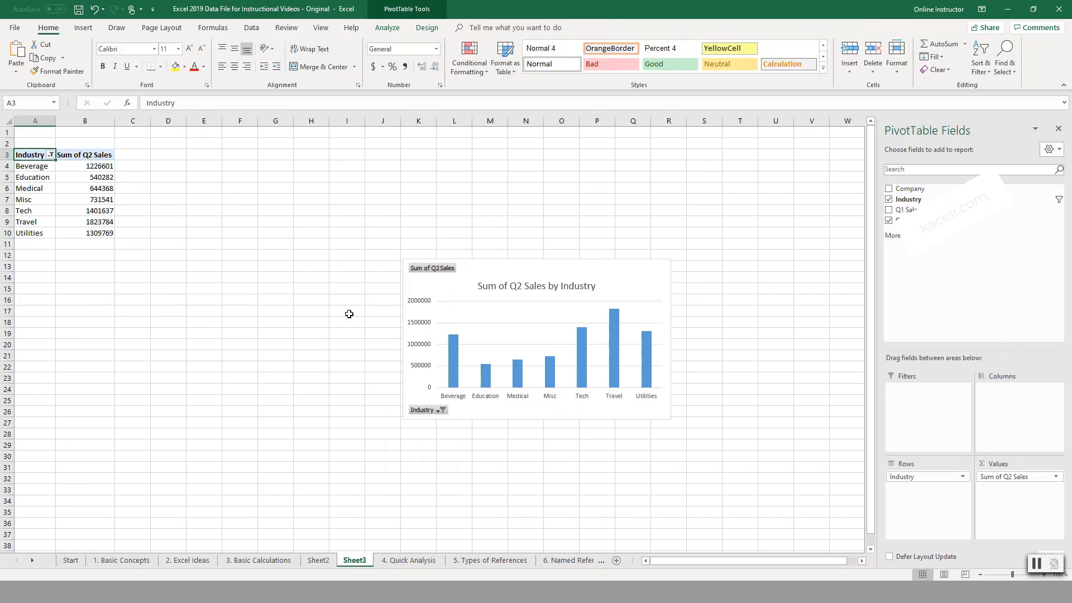
left_click(494, 326)
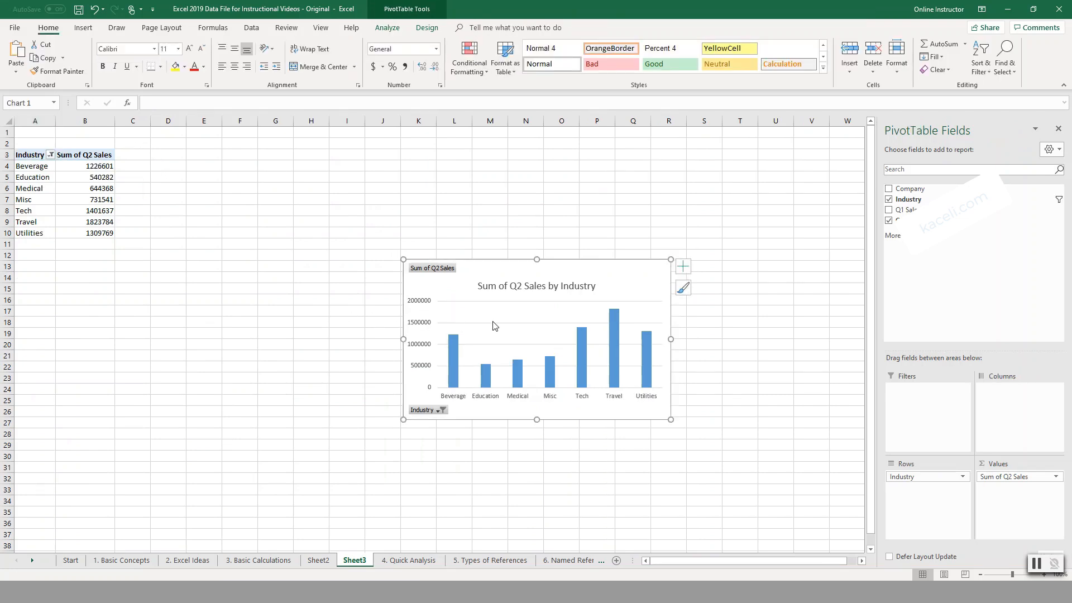
left_click_drag(494, 326, 113, 336)
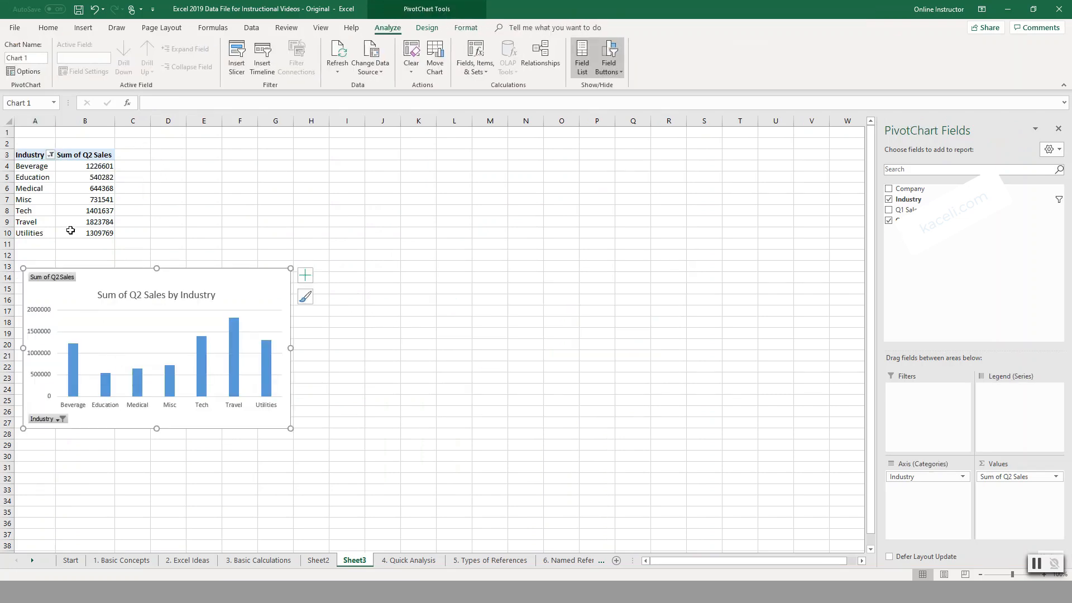
Exclude Medical from the industry filter of the Q2 sales PivotTable and its chart.
left_click(96, 177)
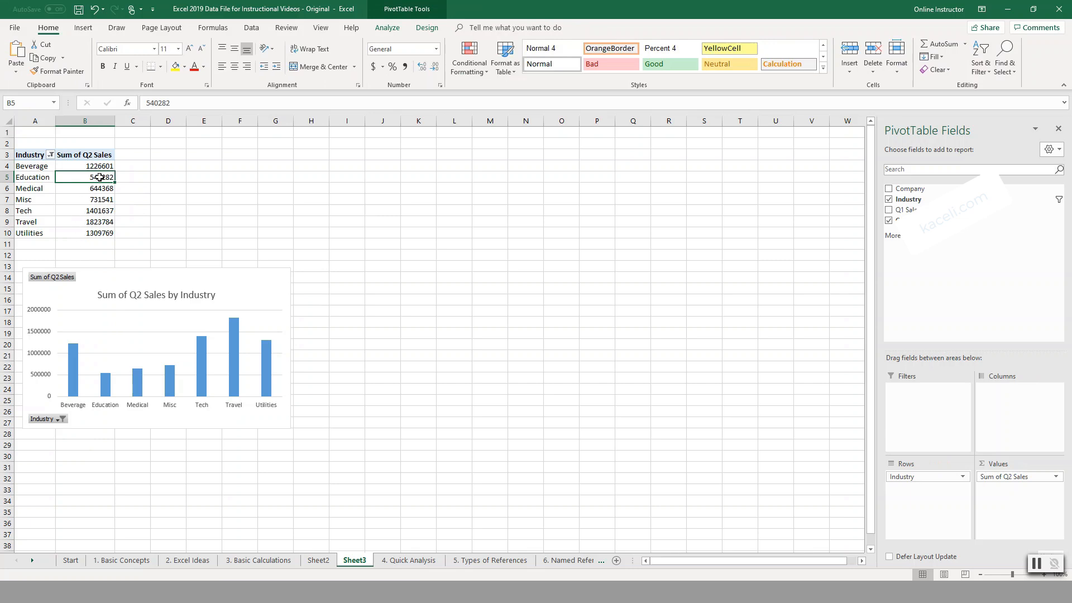
left_click(42, 191)
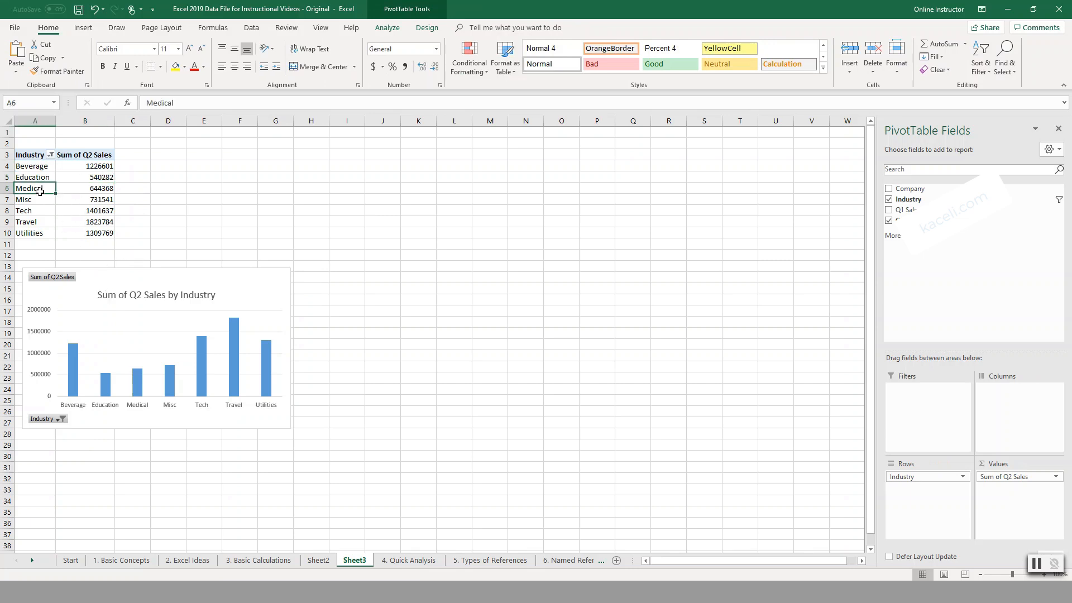
left_click(51, 156)
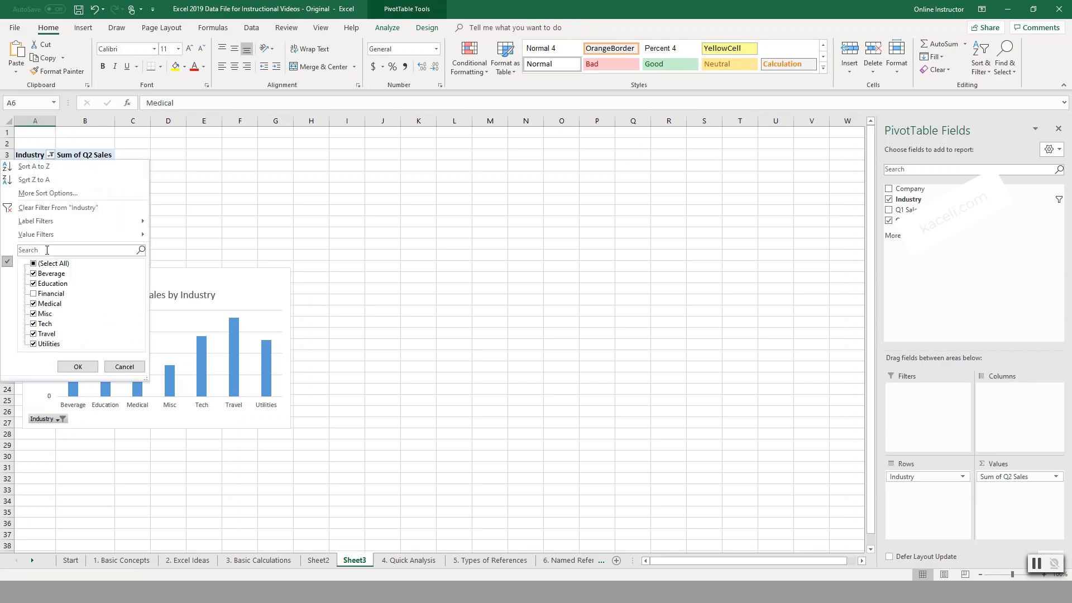
left_click(33, 305)
left_click(78, 366)
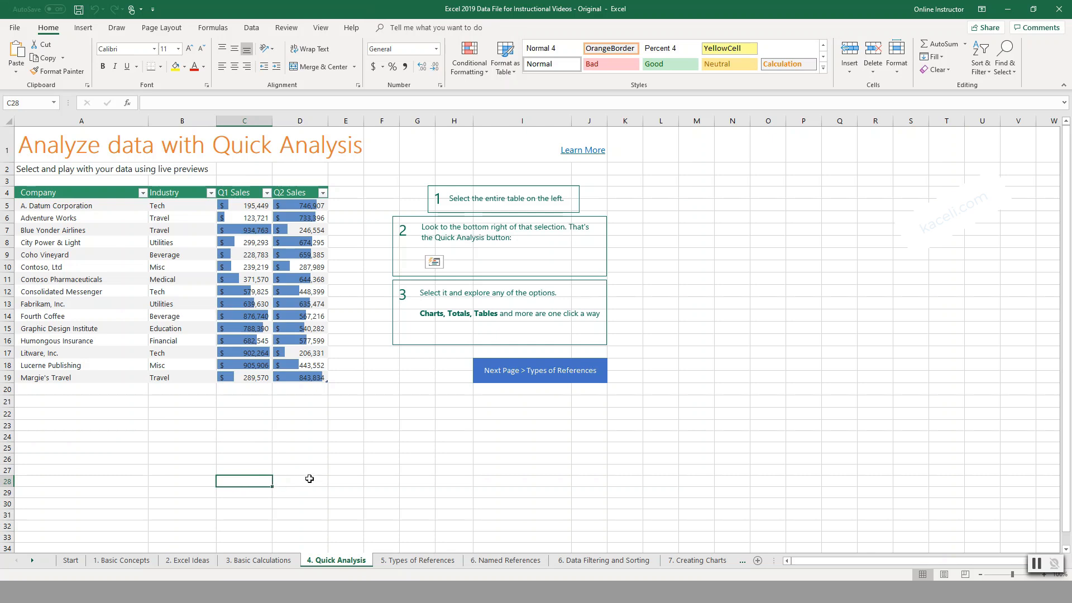
Select the whole company sales table A4:D19 on the 4. Quick Analysis sheet and display its Quick Analysis options.
left_click_drag(38, 192, 282, 377)
left_click(336, 391)
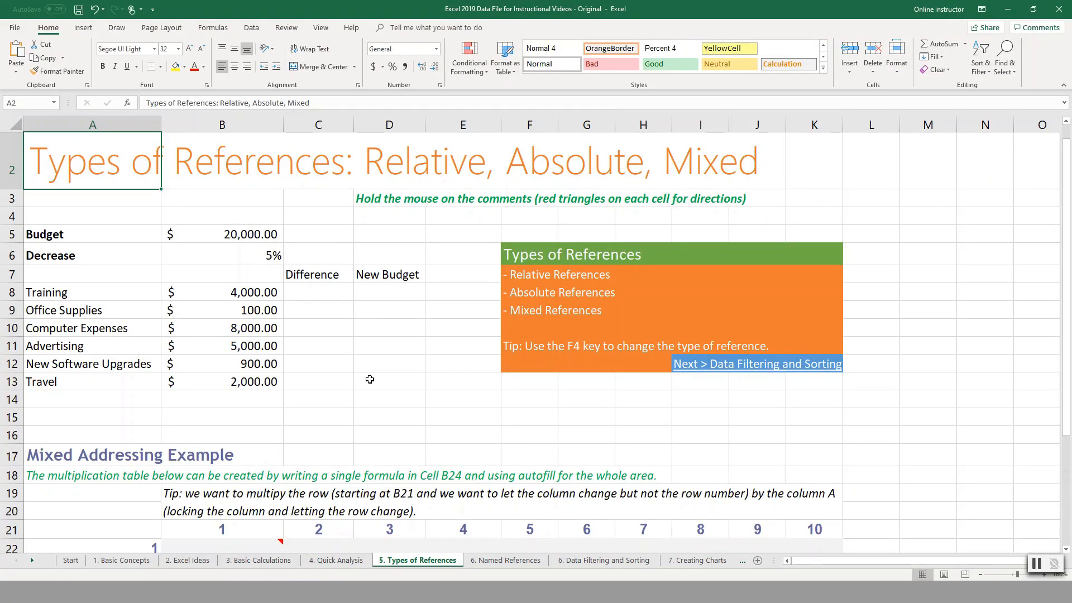
Go from the 5. Types of References sheet back to 1. Basic Concepts and view the monthly expense table.
left_click(334, 376)
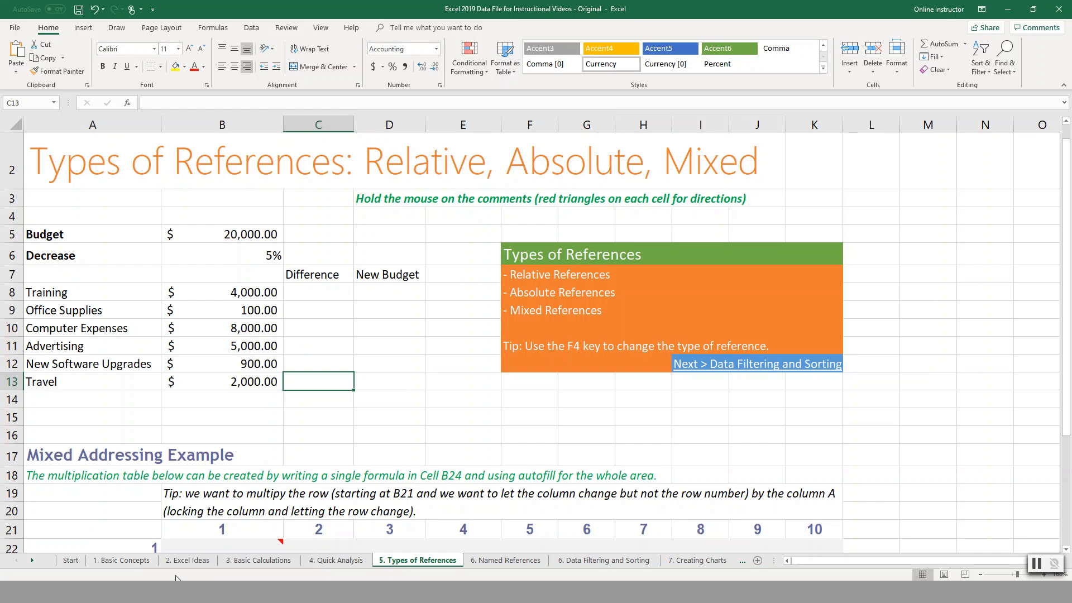
left_click(138, 561)
scroll(330, 341, "up", 3)
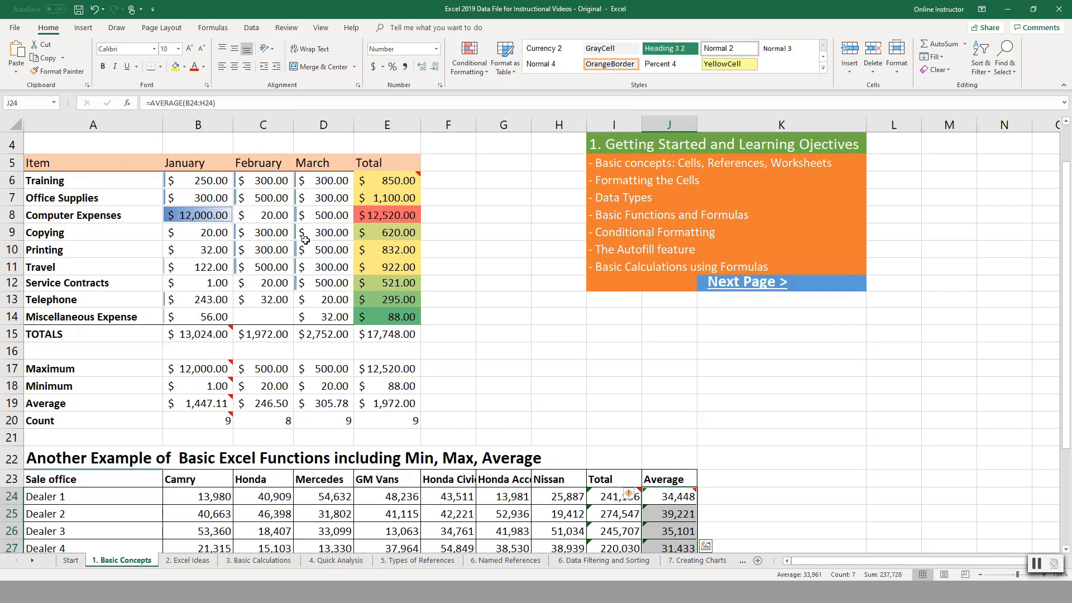
Clear the Total formulas in E7:E14 of the monthly expense table, keeping the Training total in E6.
left_click(386, 184)
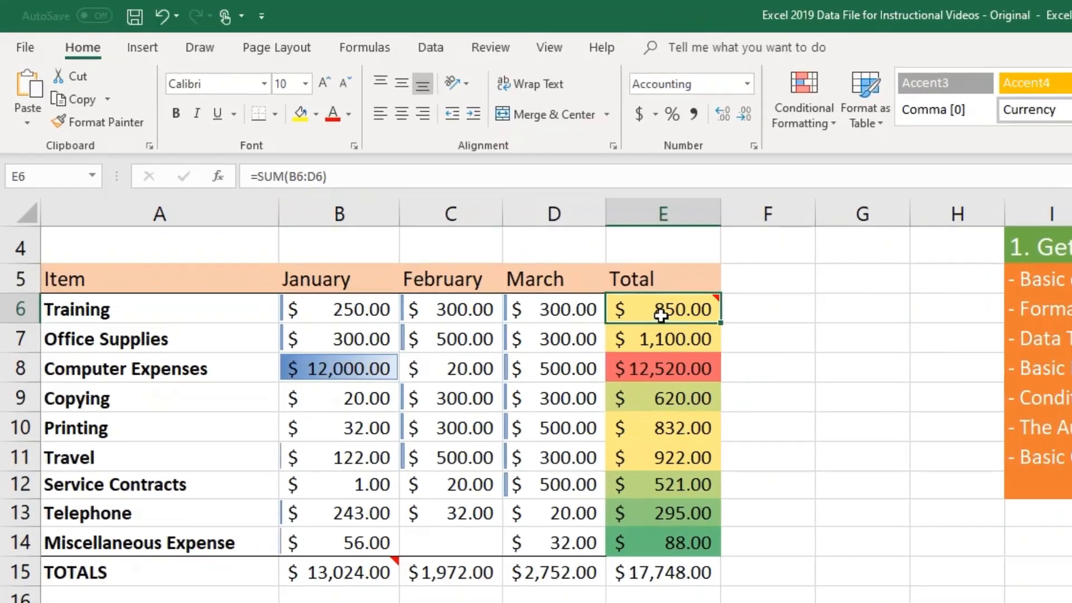
left_click_drag(673, 337, 713, 533)
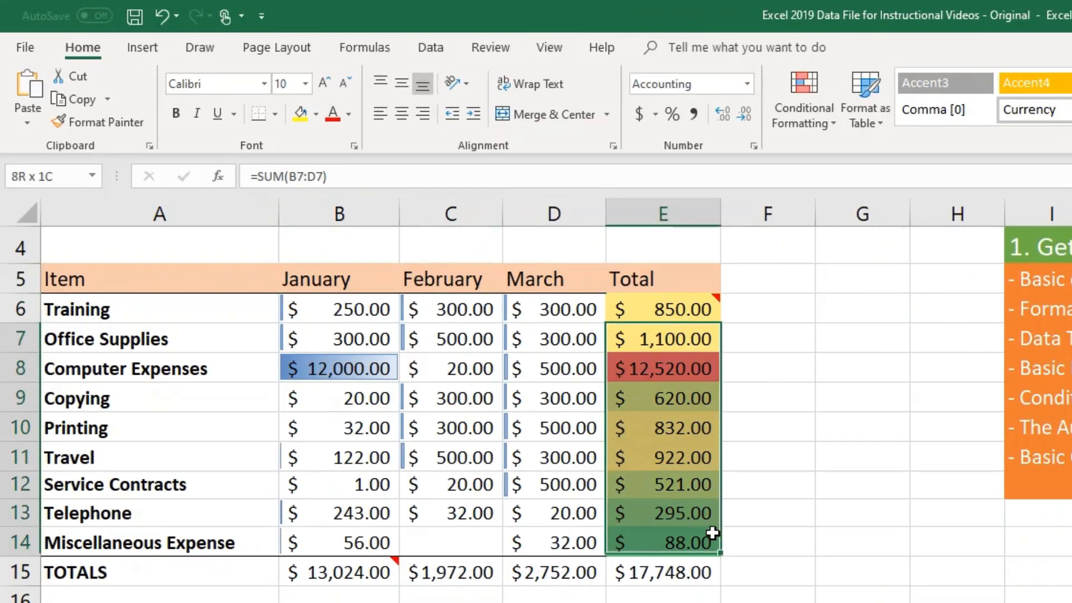
key("Delete")
Review the =SUM(B6:D6) formula in E6 without changing it and Autofill it down through E14.
left_click(679, 319)
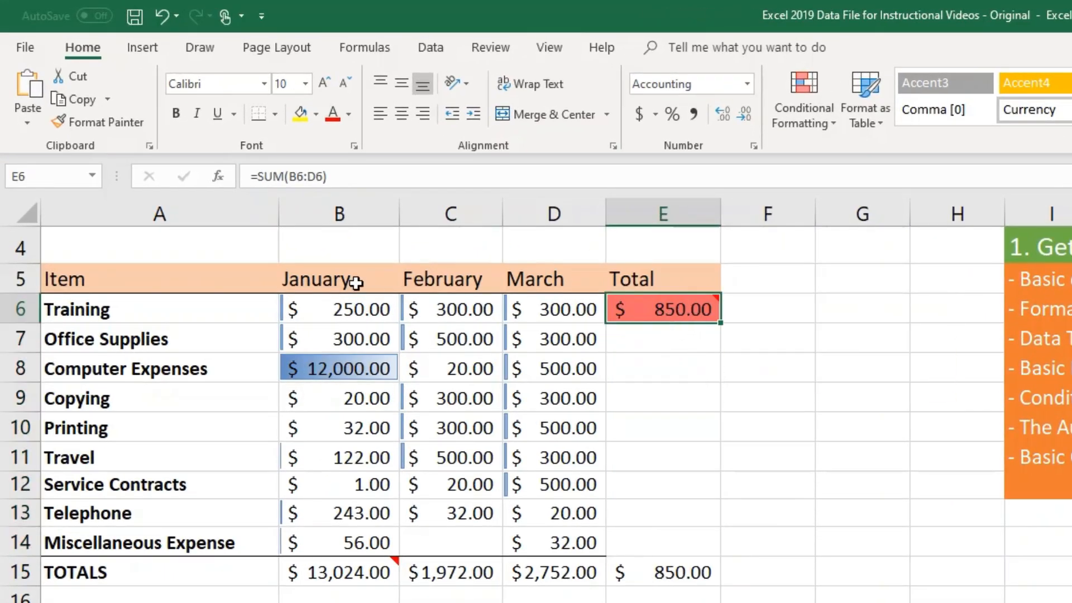
left_click(297, 177)
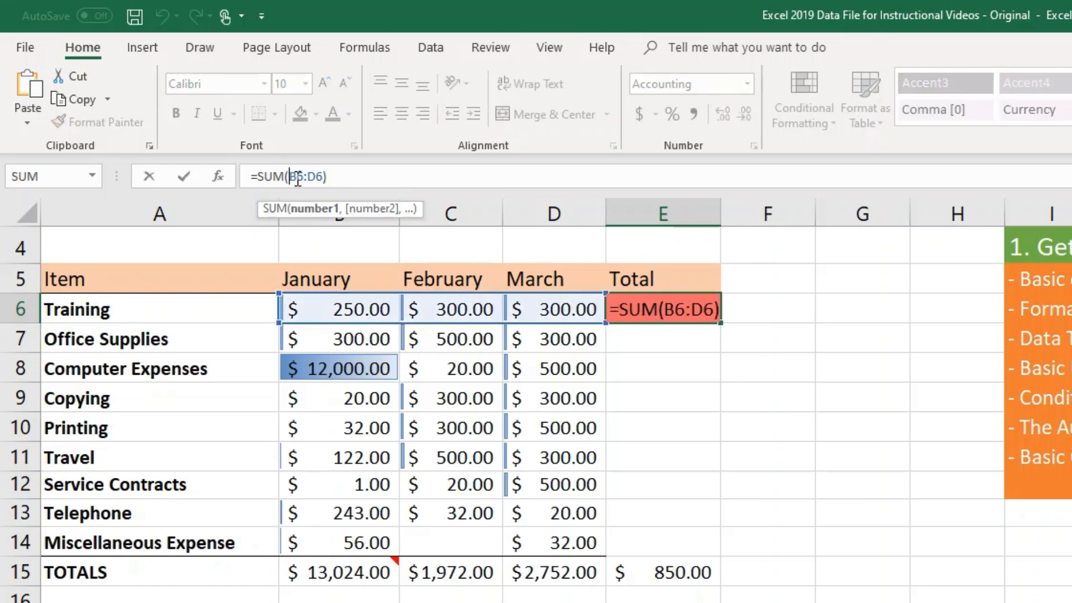
left_click(687, 335)
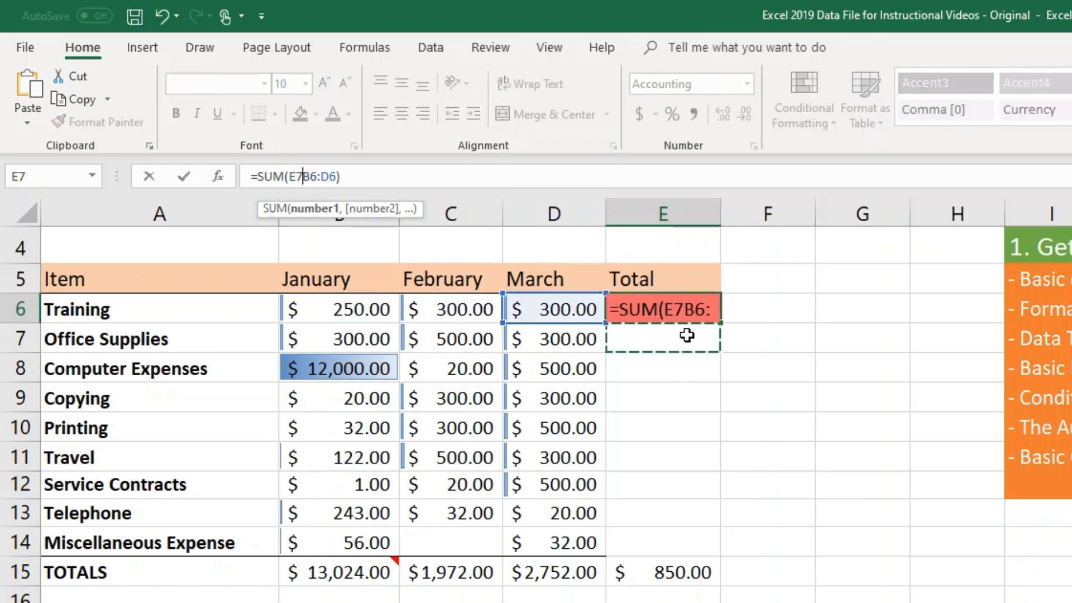
key("Escape")
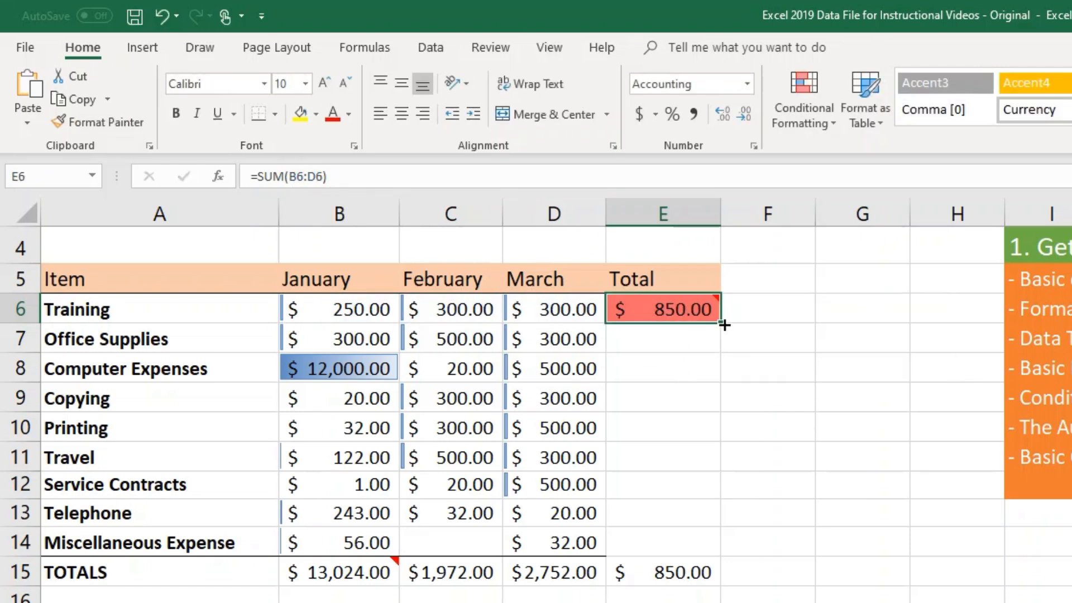
left_click_drag(721, 323, 721, 544)
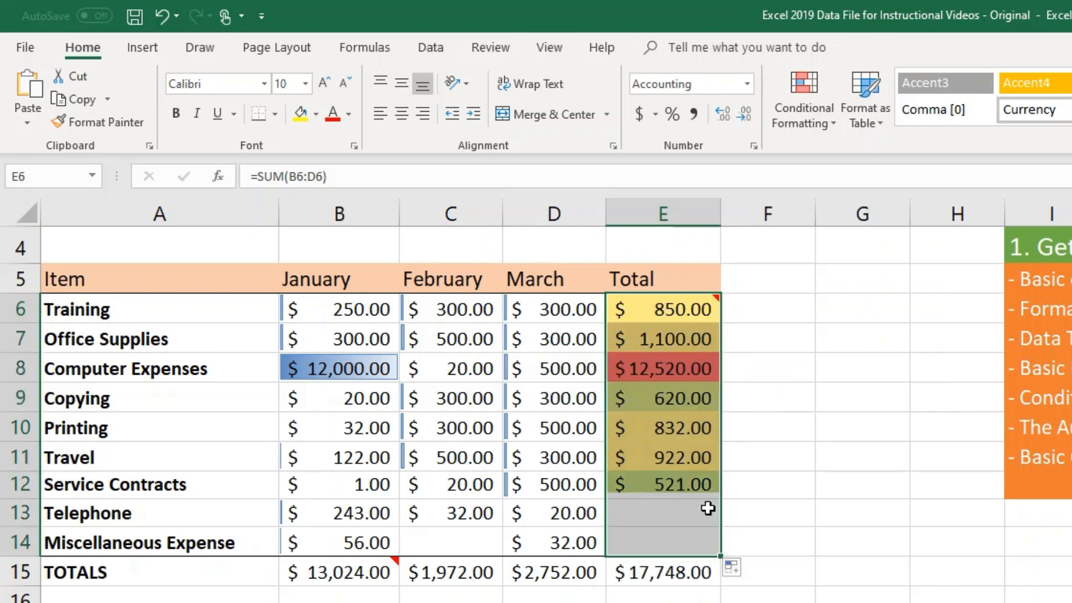
Examine the filled Total formulas in E9 and E7 to check which row each one sums, leaving them unchanged.
left_click(665, 412)
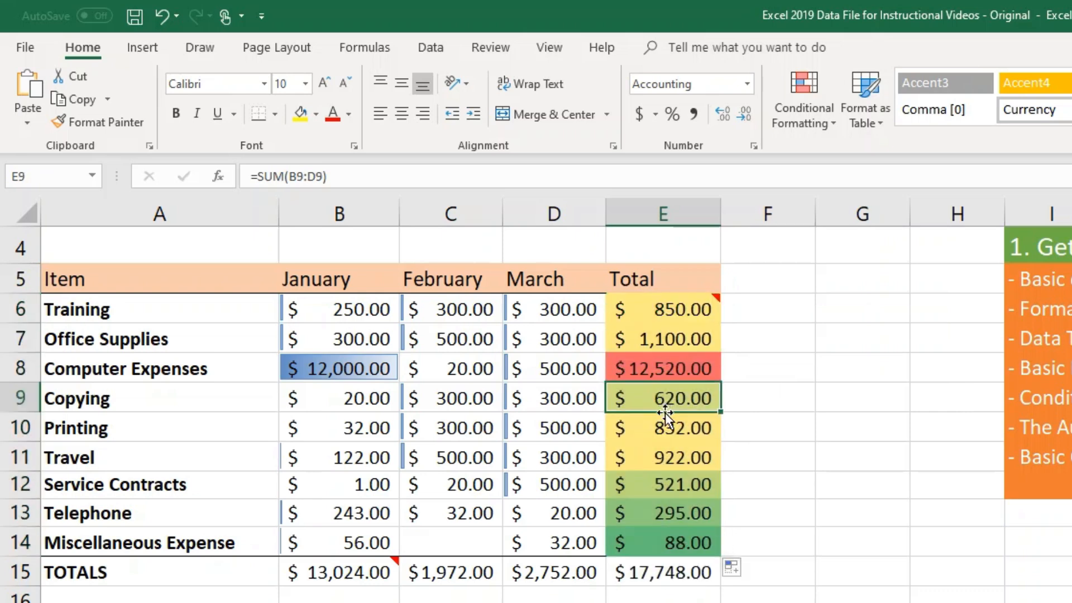
left_click(659, 347)
left_click(289, 177)
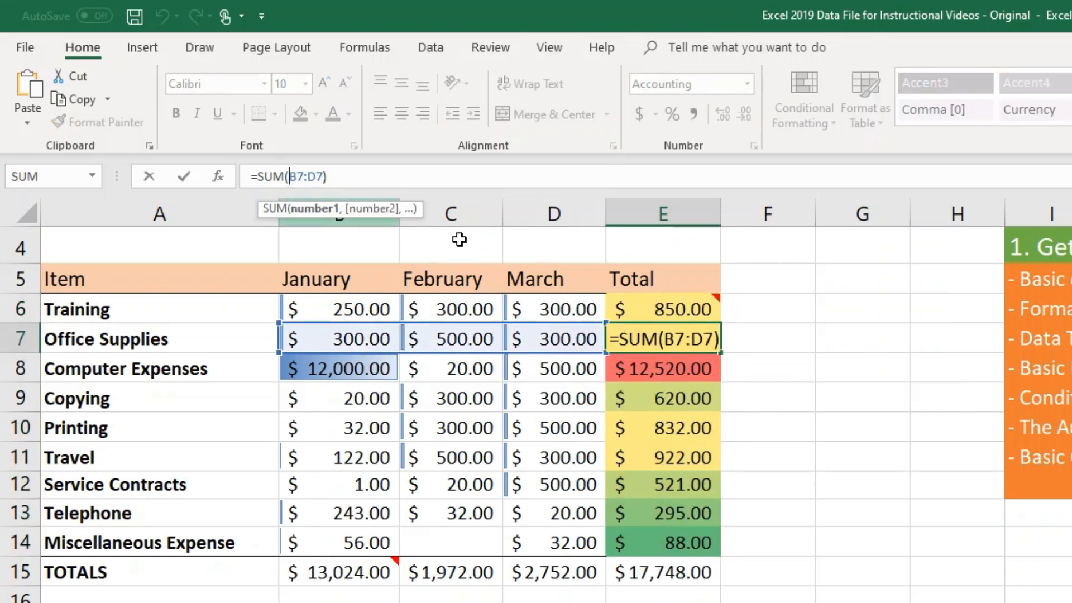
left_click(684, 373)
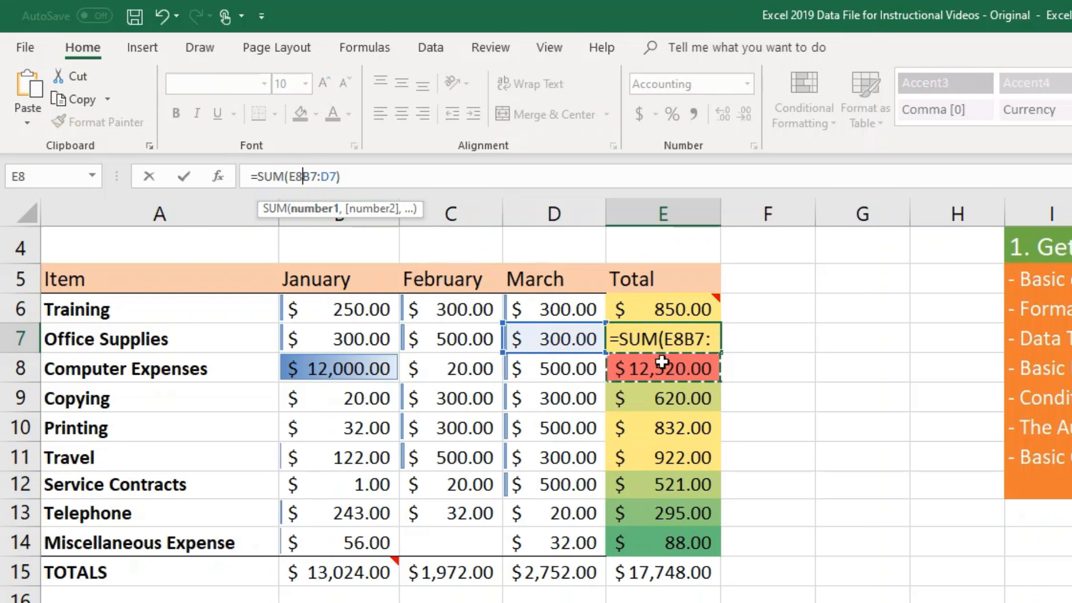
key("BackSpace")
key("BackSpace")
key("Return")
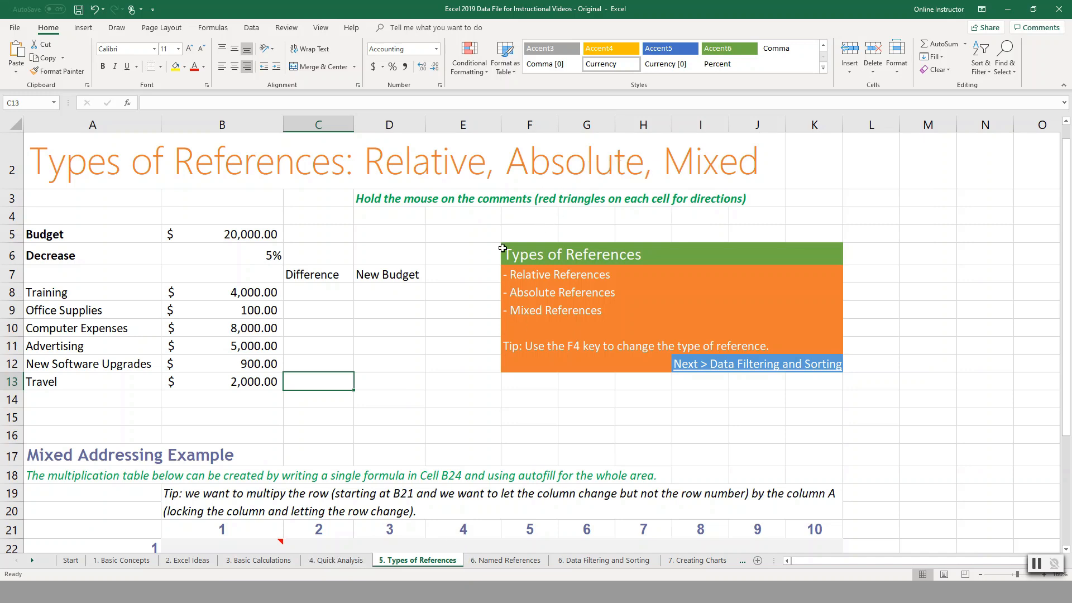
On the 5. Types of References sheet, enter =B8 in cell E8.
left_click(463, 293)
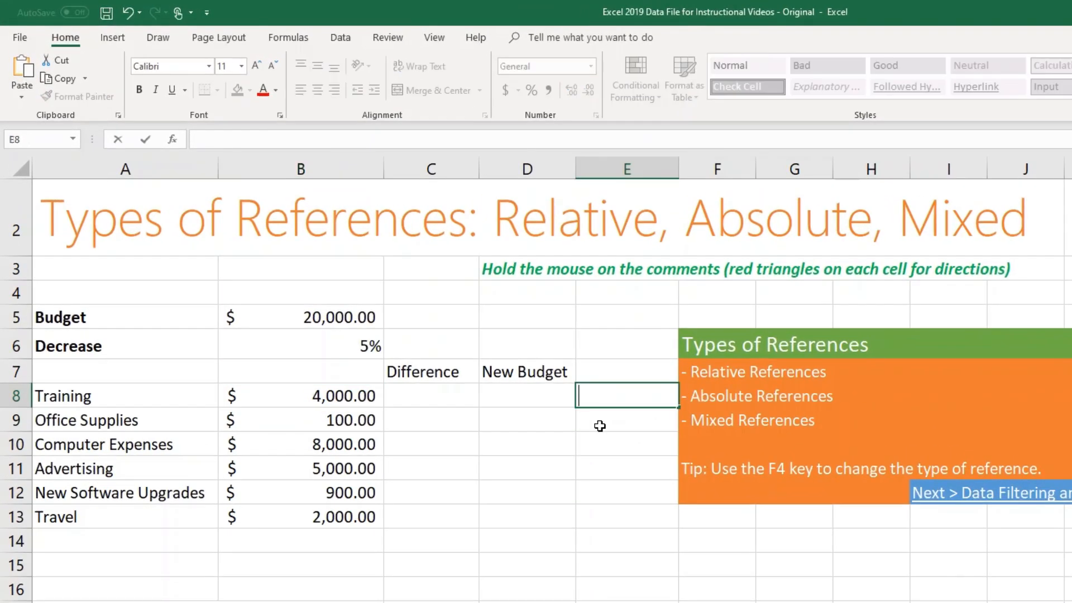
type("=b8")
key("Return")
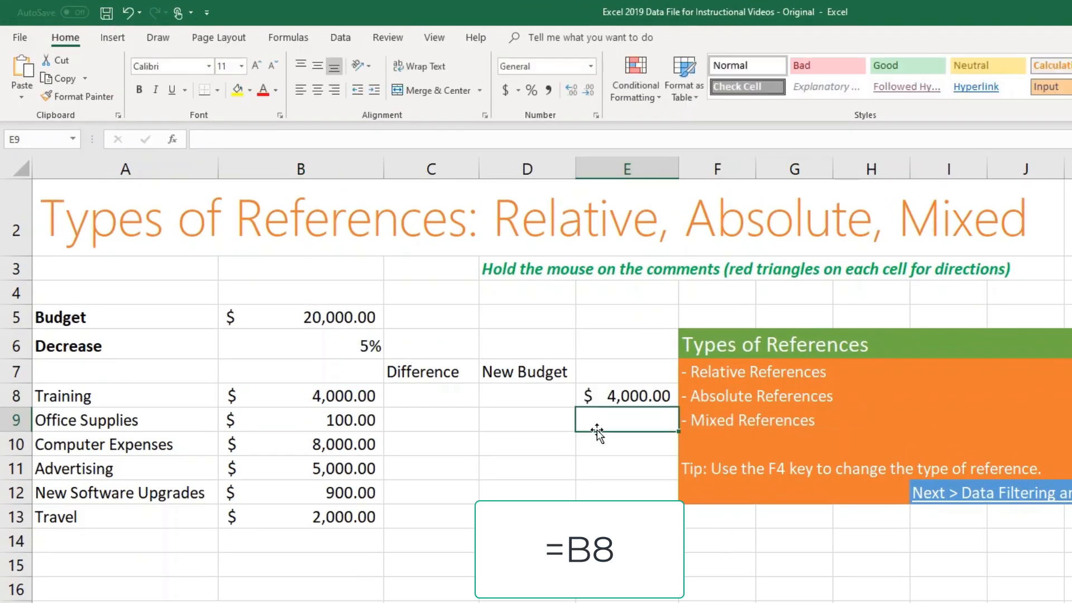
Check the relative reference in E8 and Autofill it down through E13.
left_click(629, 398)
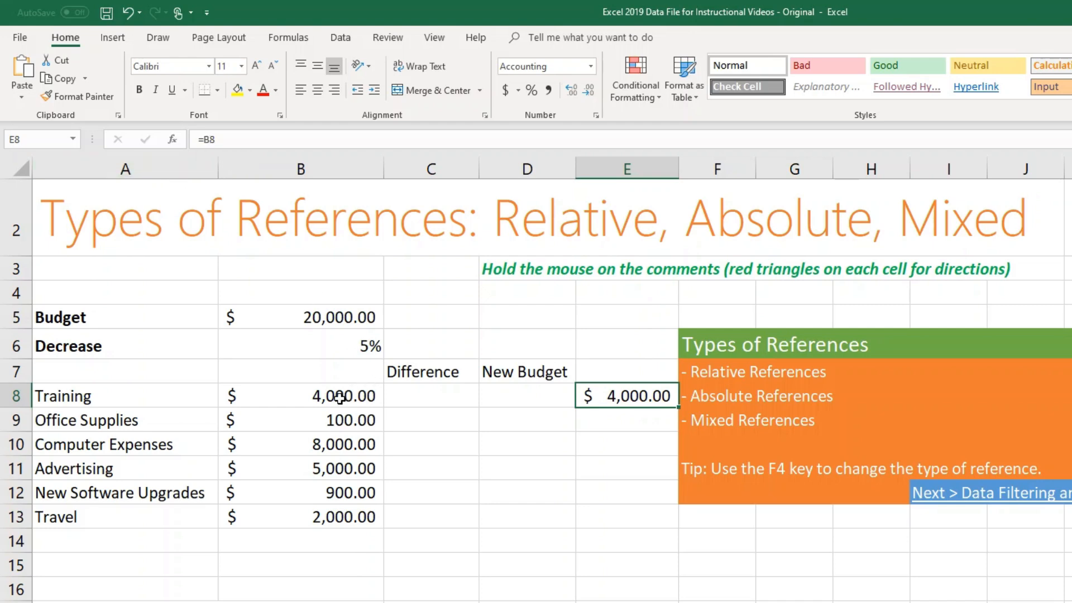
key("F2")
key("Escape")
left_click_drag(678, 408, 670, 528)
Compare the copied relative references in column E with the amounts in column B, and undo the fill of E9:E13.
left_click(340, 424)
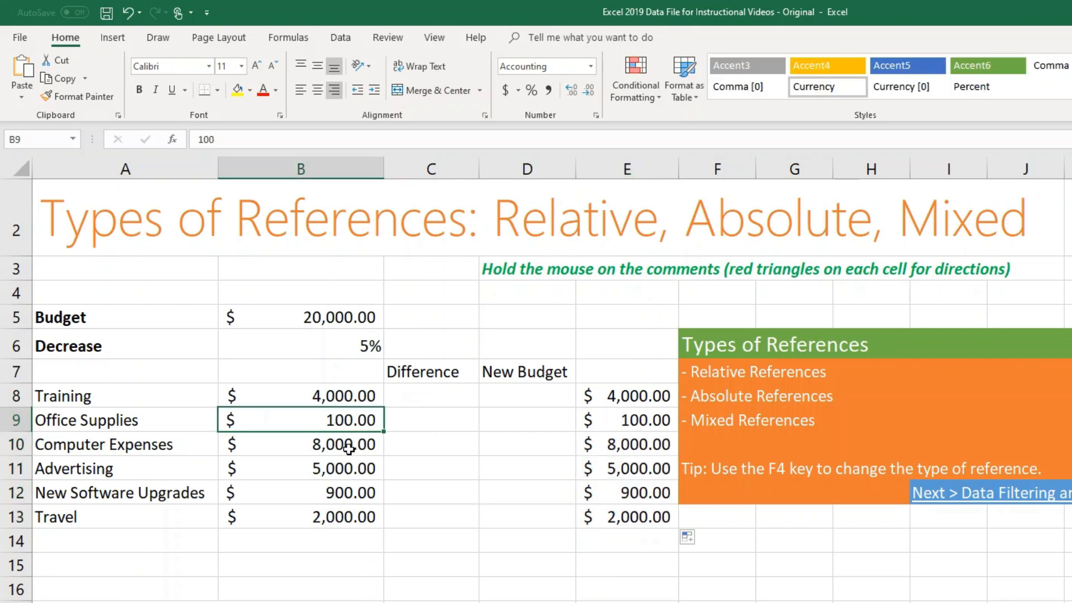
left_click(627, 404)
left_click(640, 413)
left_click(631, 398)
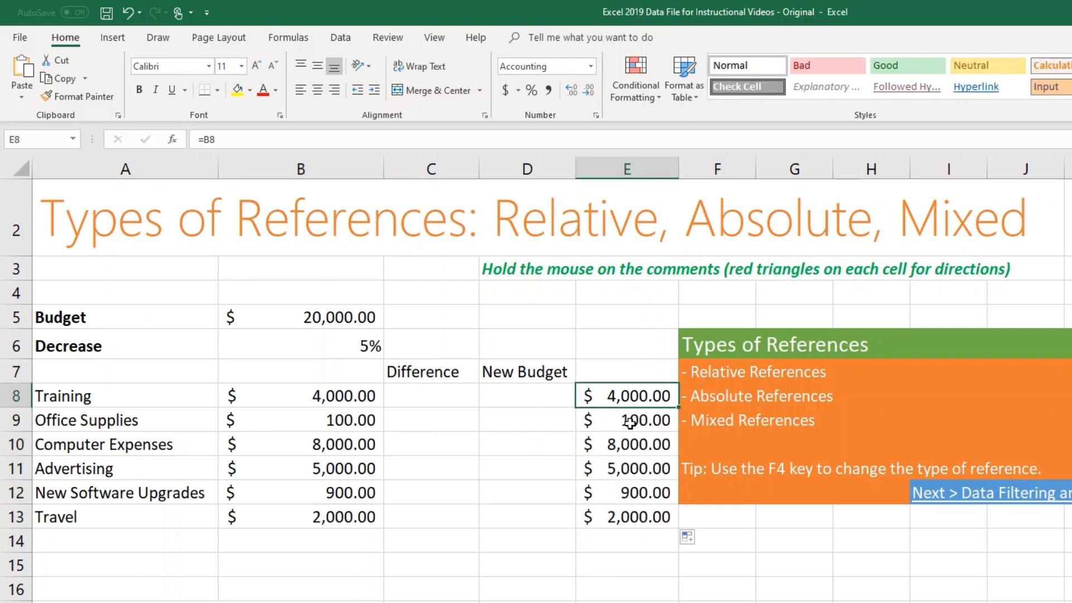
left_click(629, 425)
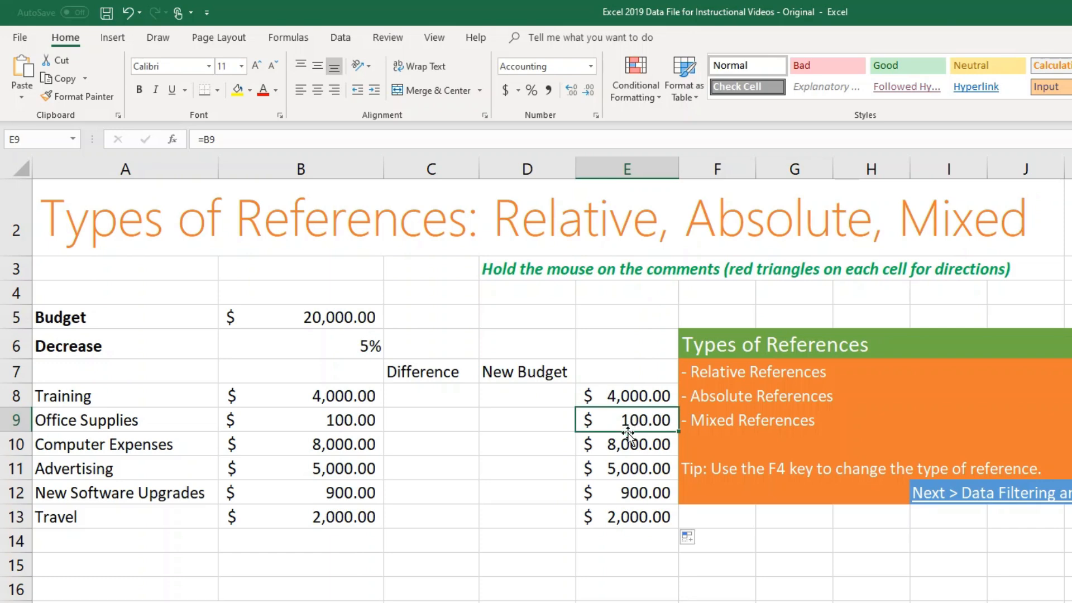
left_click(630, 442)
left_click(629, 422)
key("ctrl+z")
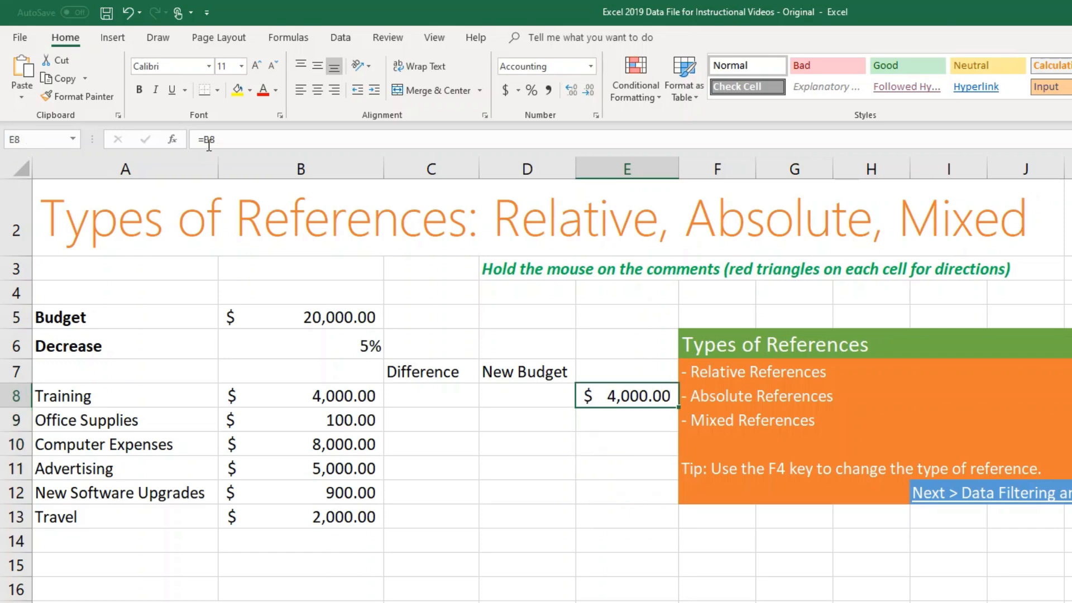
Change the reference in E8 to the absolute form =$B$8.
left_click(207, 140)
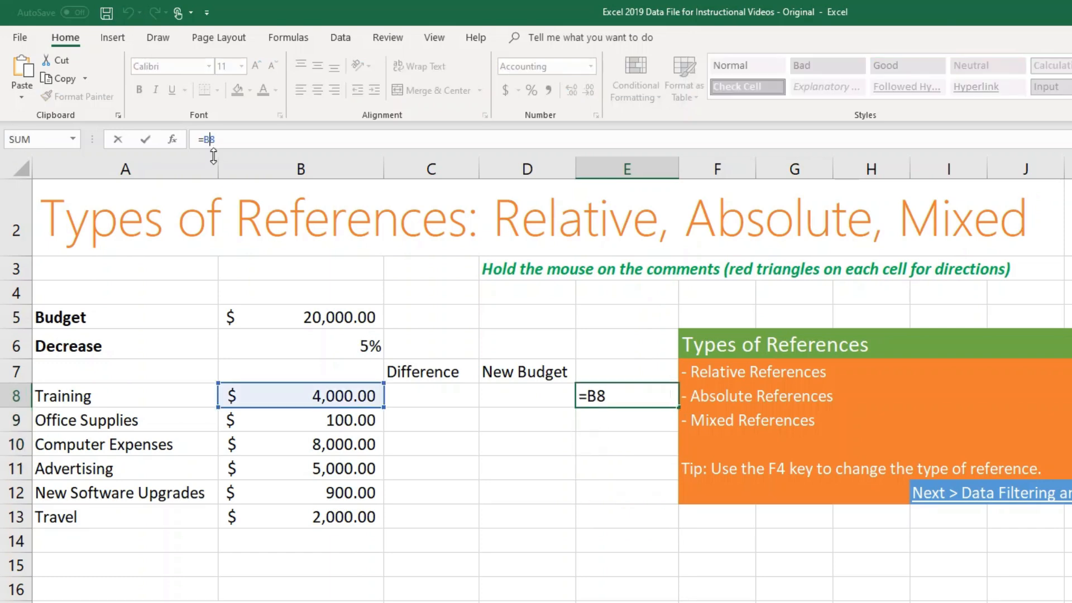
key("F4")
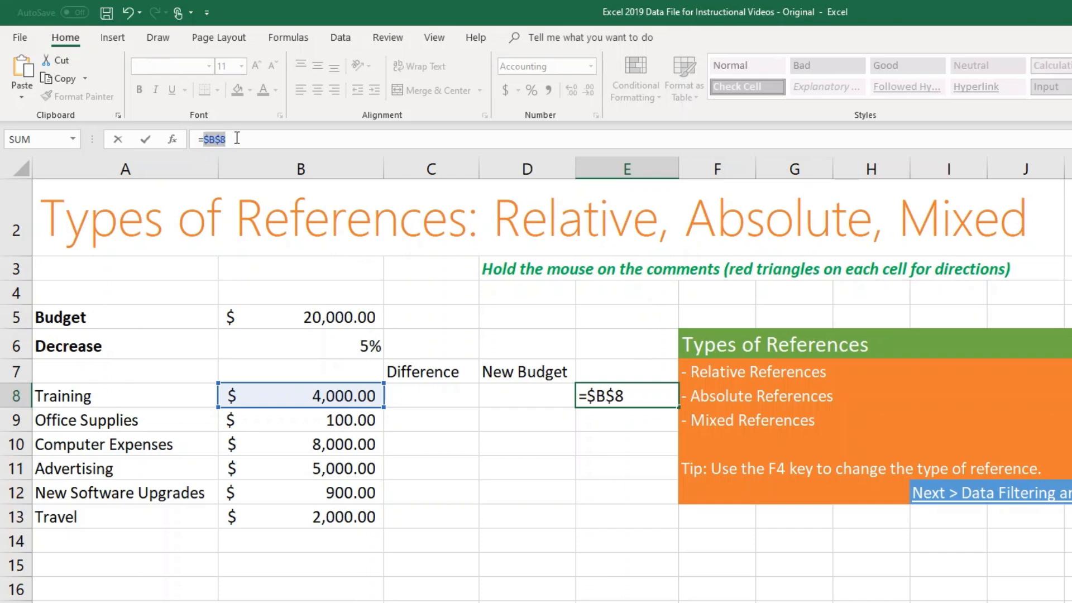
left_click(235, 139)
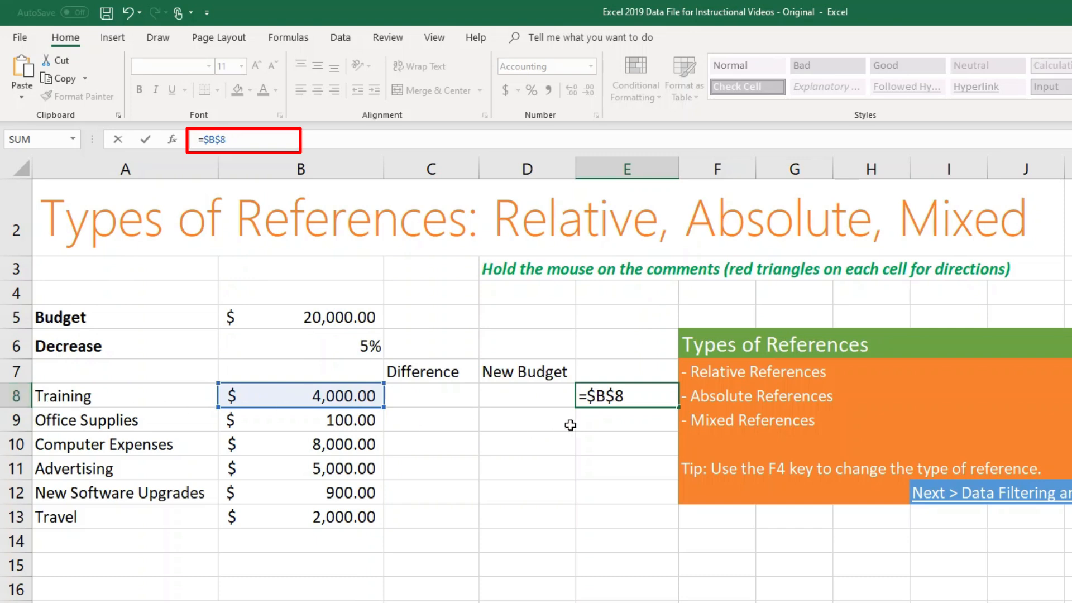
key("Return")
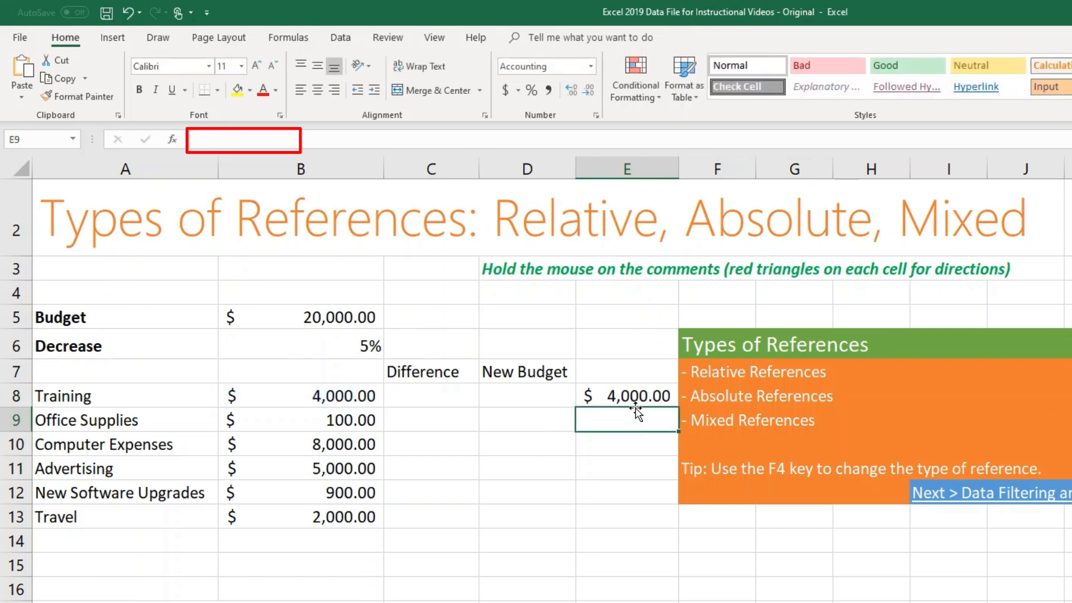
Autofill the absolute reference from E8 down through E13 and inspect the copied formula in E13.
left_click(638, 399)
left_click_drag(678, 408, 666, 525)
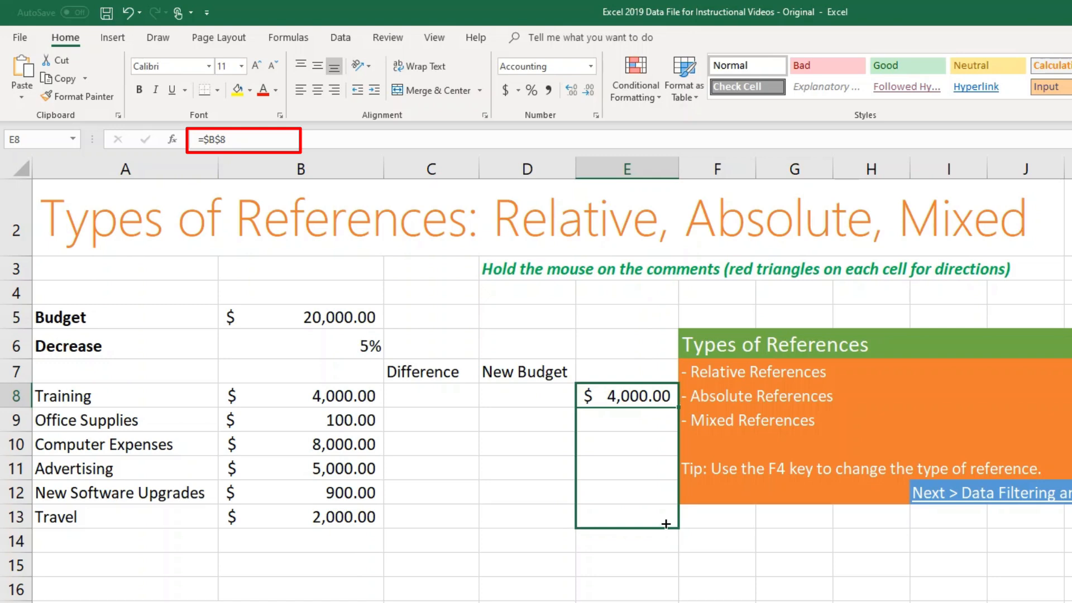
left_click_drag(666, 524, 666, 525)
left_click(630, 509)
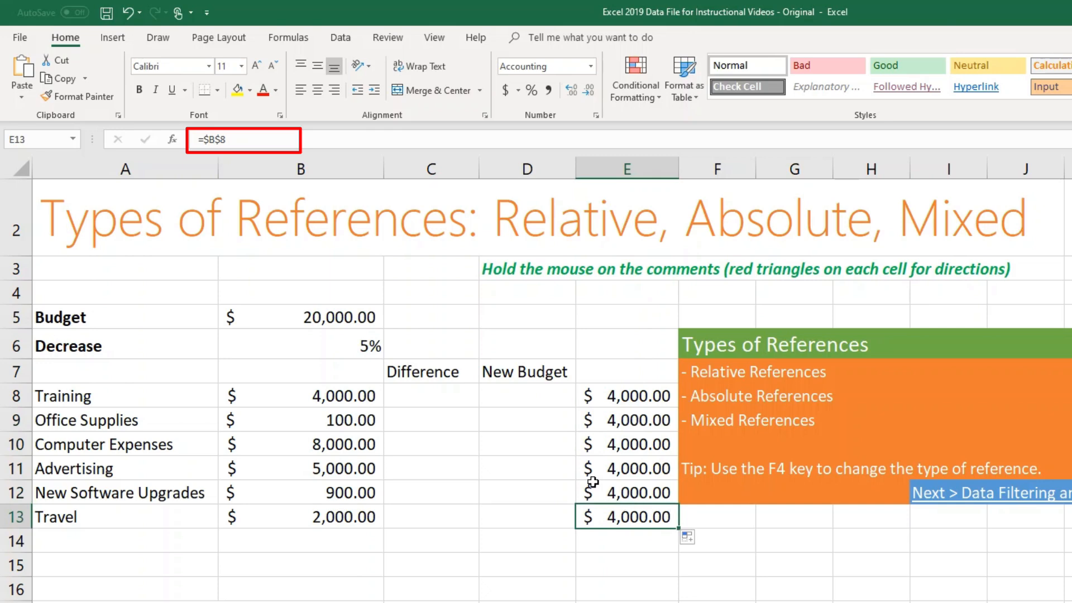
Clear the copied absolute references from E9:E13.
left_click_drag(602, 401, 610, 511)
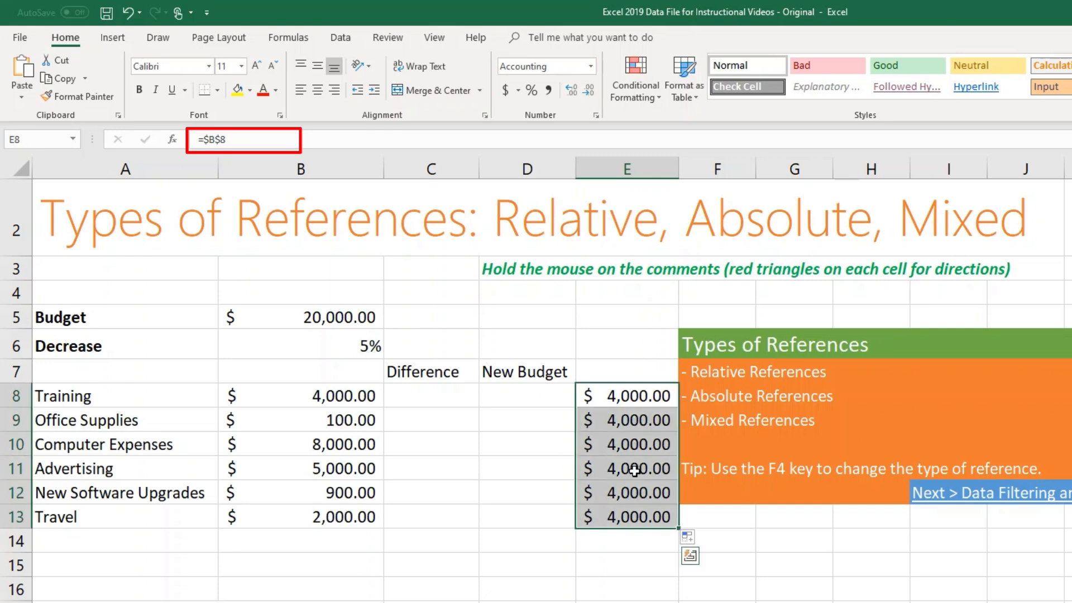
left_click(632, 417)
left_click_drag(630, 416, 642, 510)
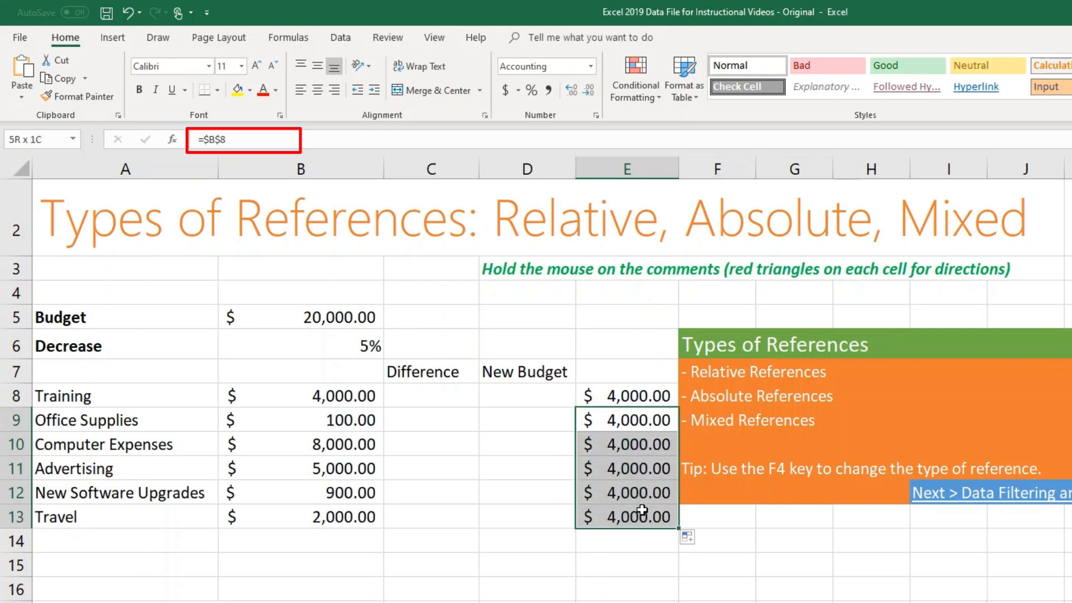
key("Delete")
Cycle the reference type in E8 past =B$8 to the mixed reference =$B8, locking only the column.
left_click(634, 397)
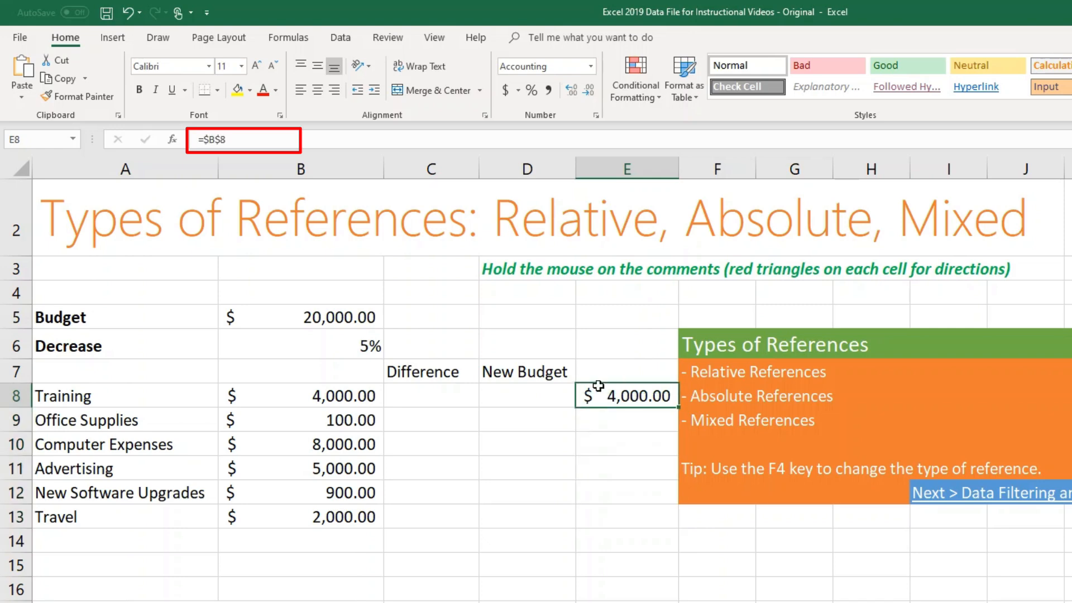
left_click(215, 140)
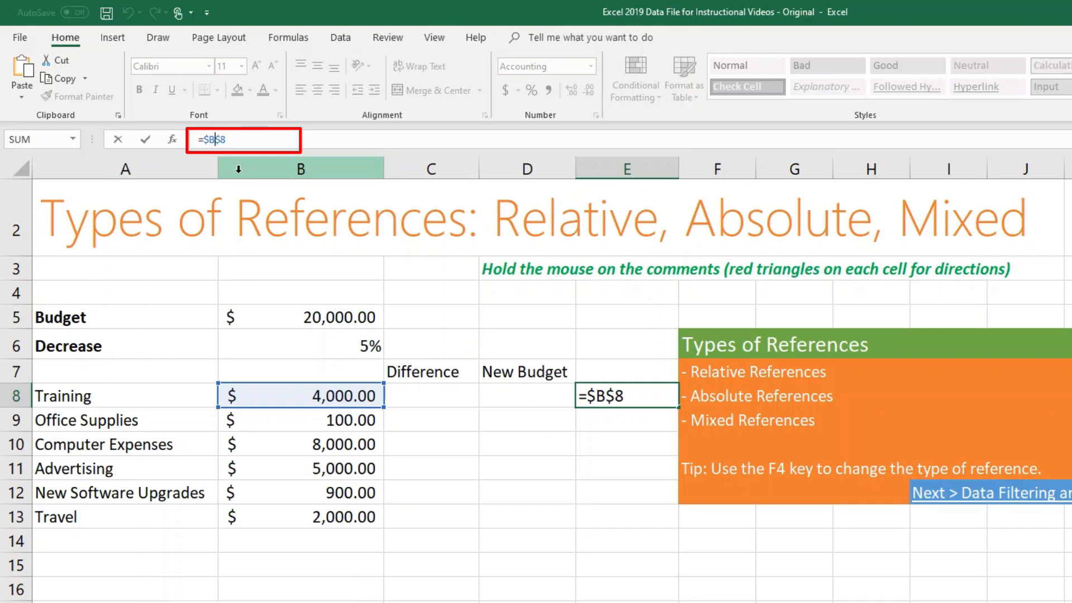
left_click(597, 396)
key("BackSpace")
type("$")
key("F4")
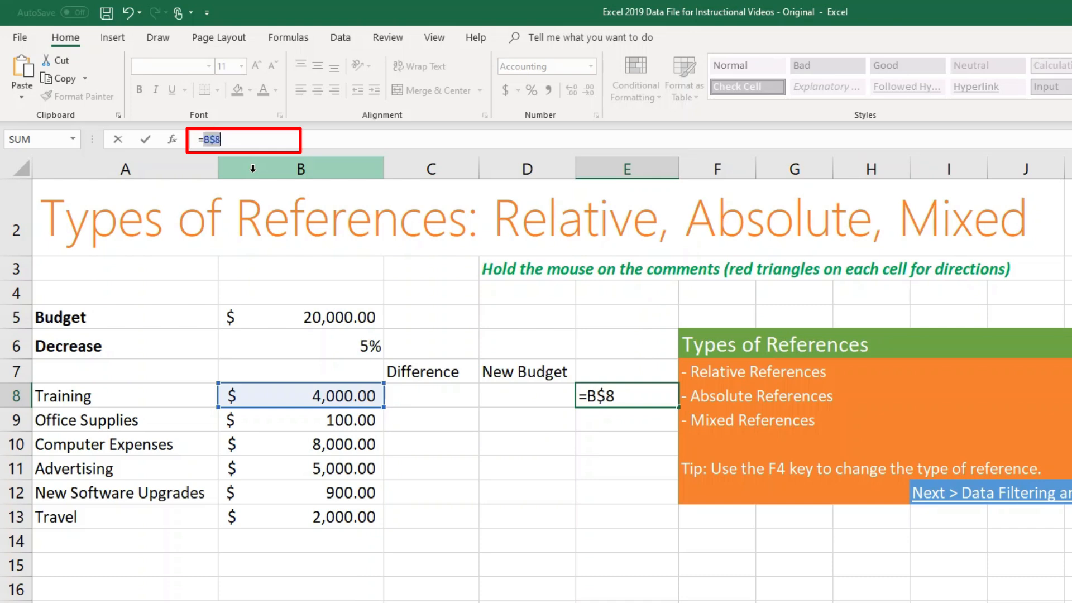
key("F4")
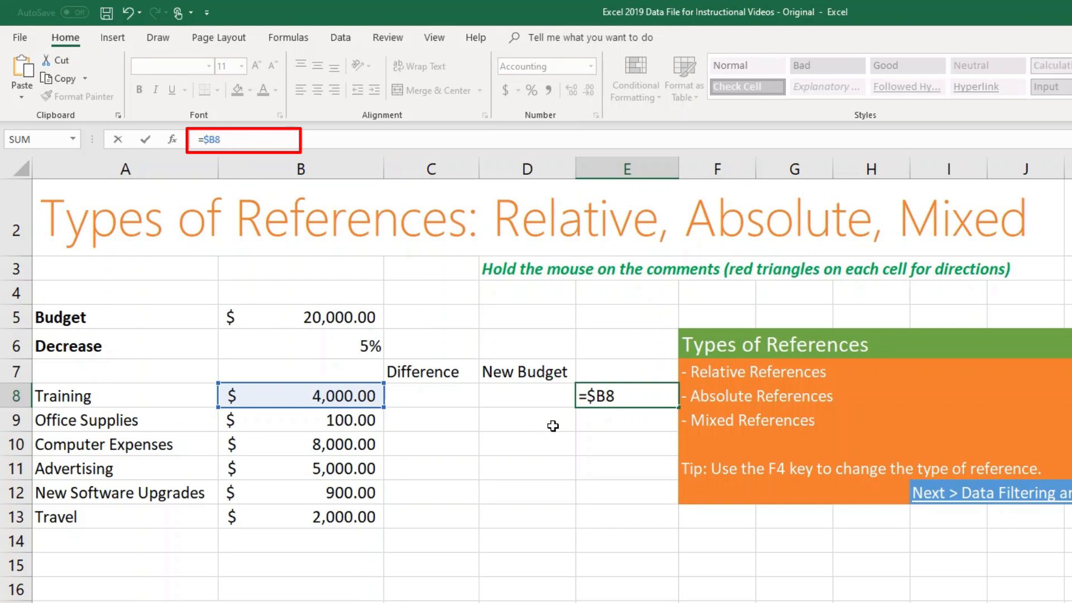
key("Return")
Autofill the mixed reference =$B8 from E8 down through E13 and reselect E8.
left_click(625, 402)
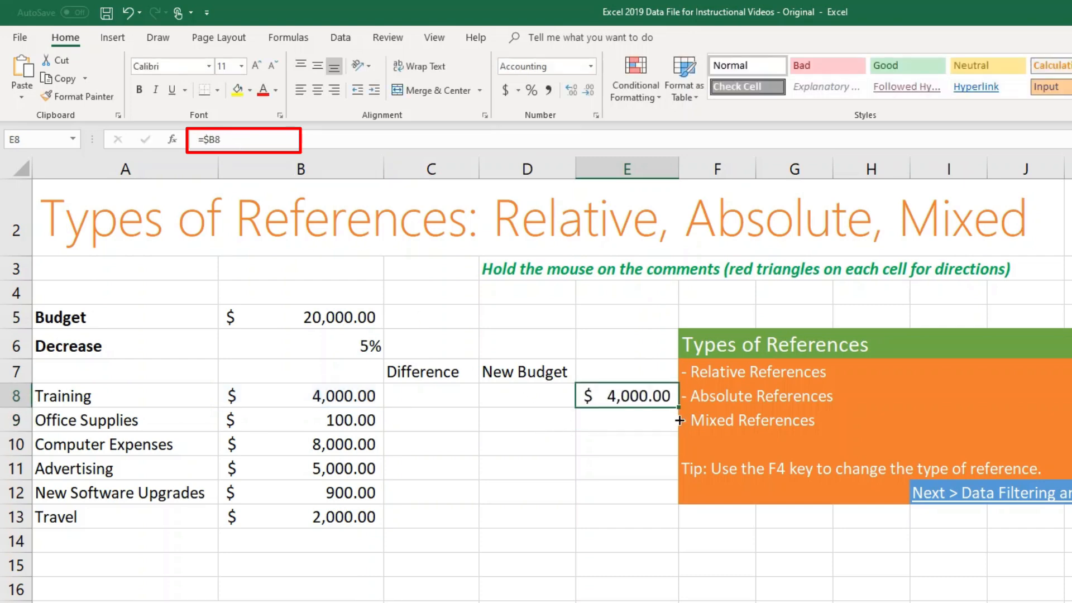
double_click(679, 420)
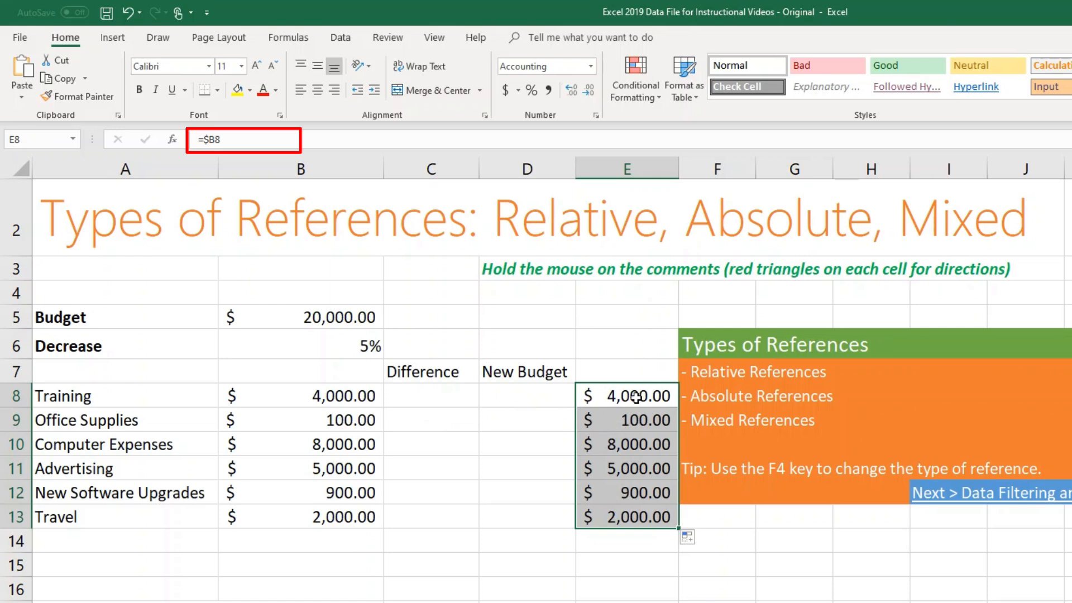
left_click(637, 397)
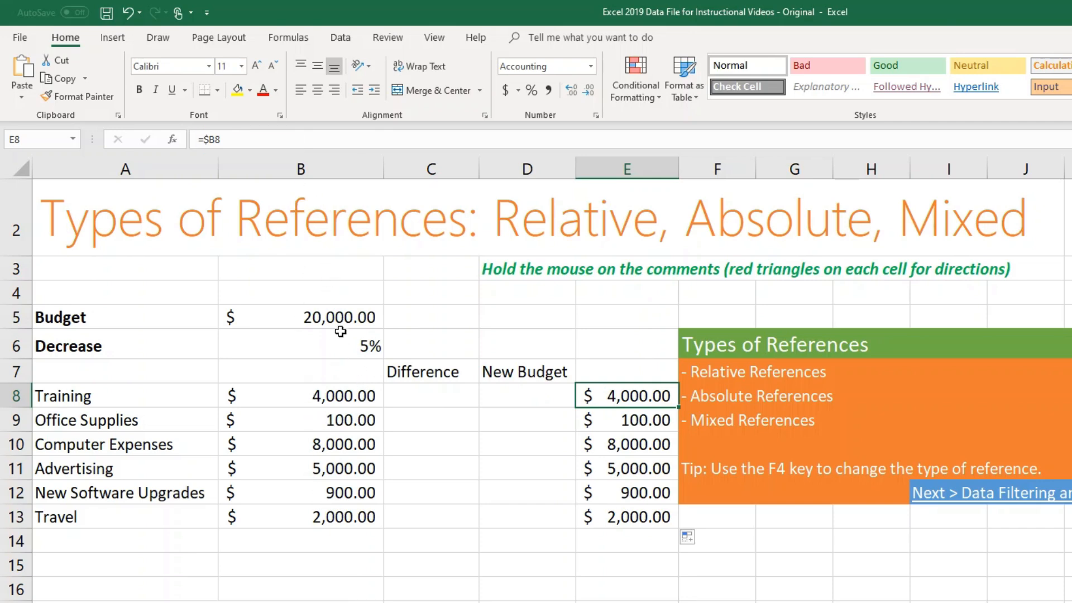
Insert two blank columns before column F, moving the Types of References box over to column H.
right_click(661, 170)
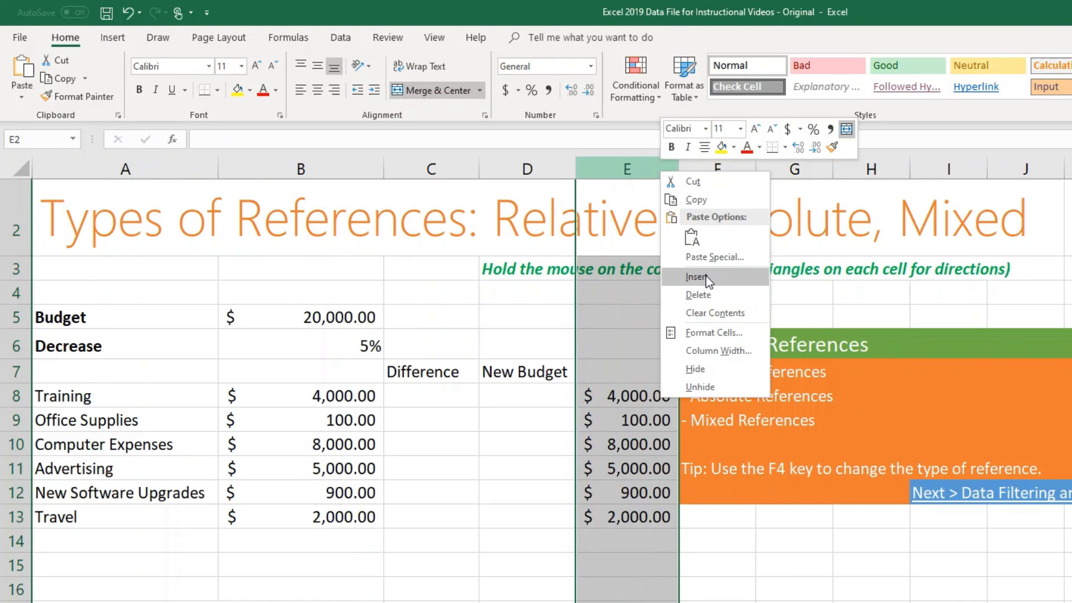
left_click(702, 169)
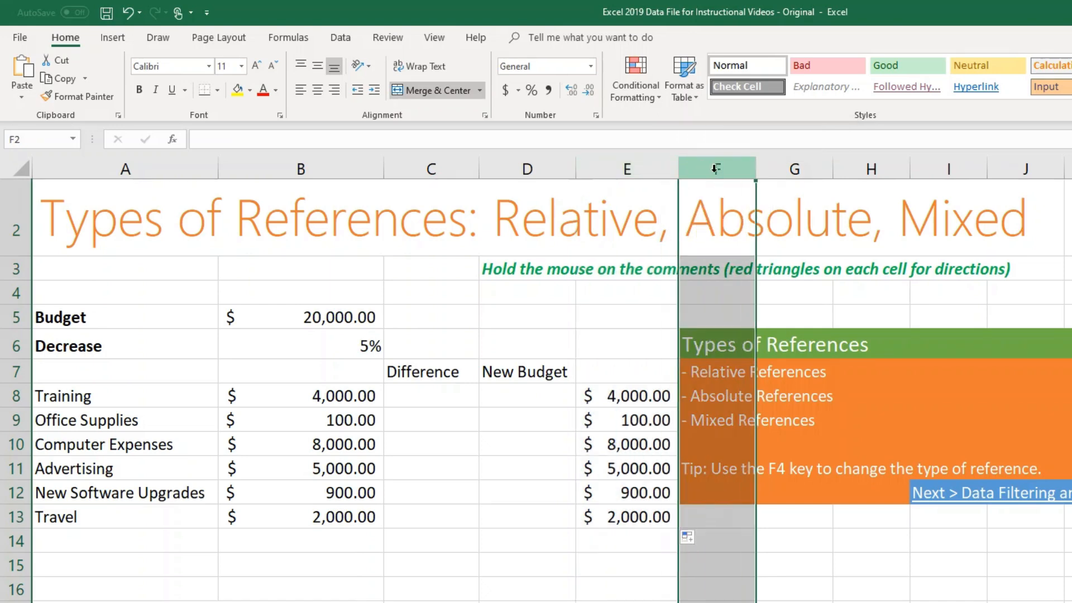
key("ctrl+plus")
left_click(795, 366)
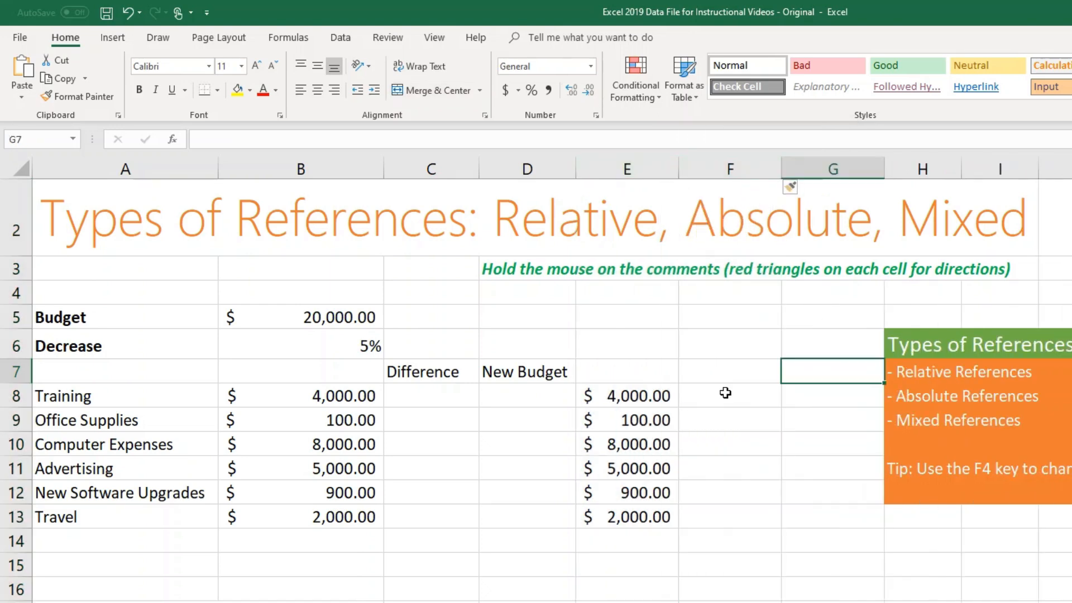
Clear the copied mixed references from E9:E13, keeping the formula in E8.
left_click(726, 394)
left_click(645, 401)
left_click_drag(642, 427, 642, 514)
key("Delete")
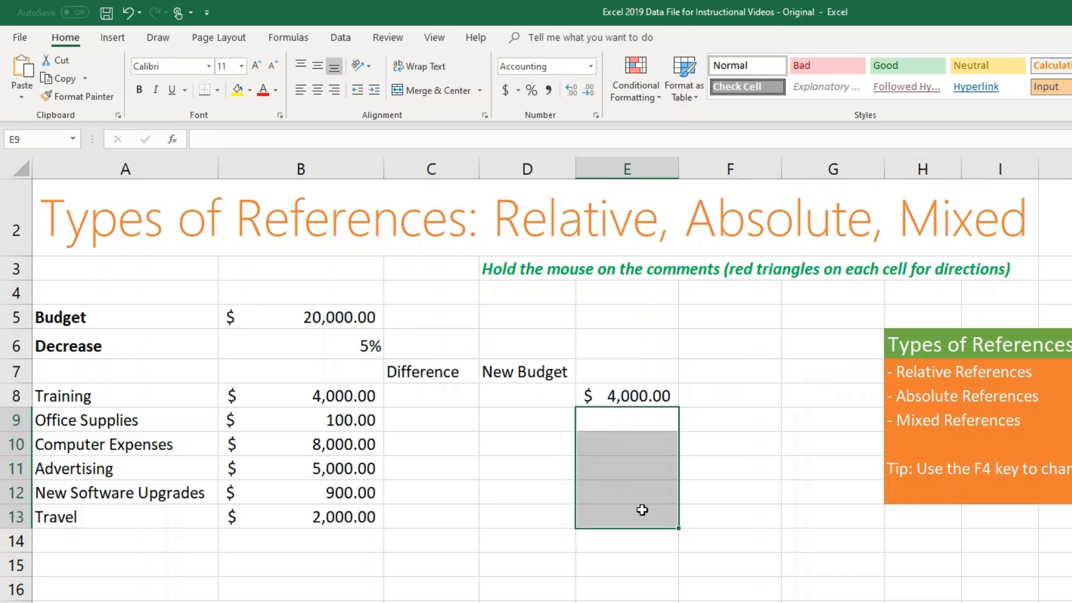
Autofill the mixed reference =$B8 from E8 across to G8 and compare the copies with B8 and C8.
left_click(643, 396)
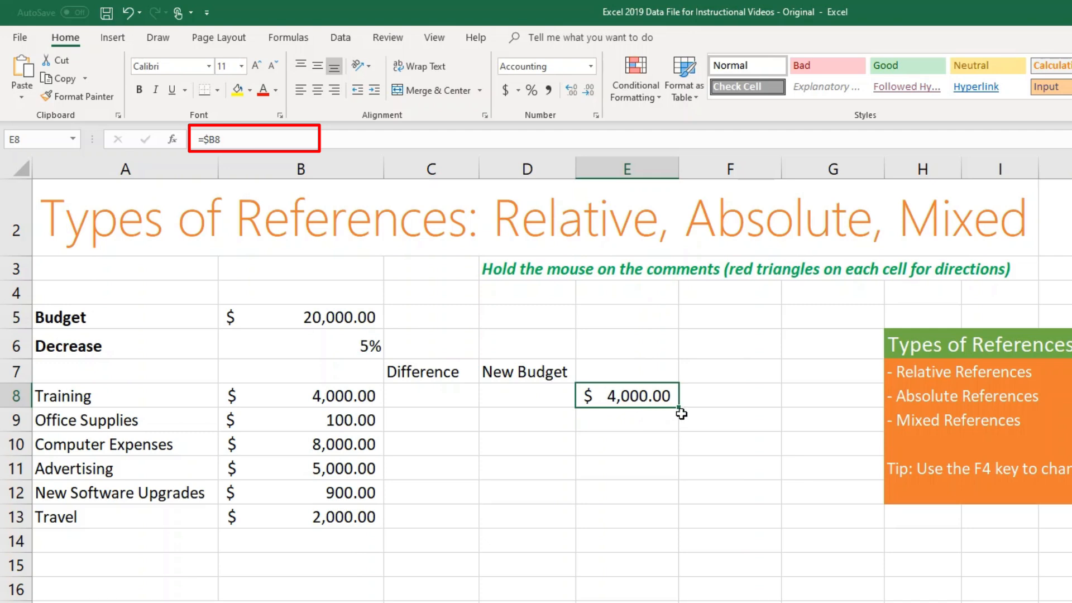
left_click_drag(680, 408, 821, 407)
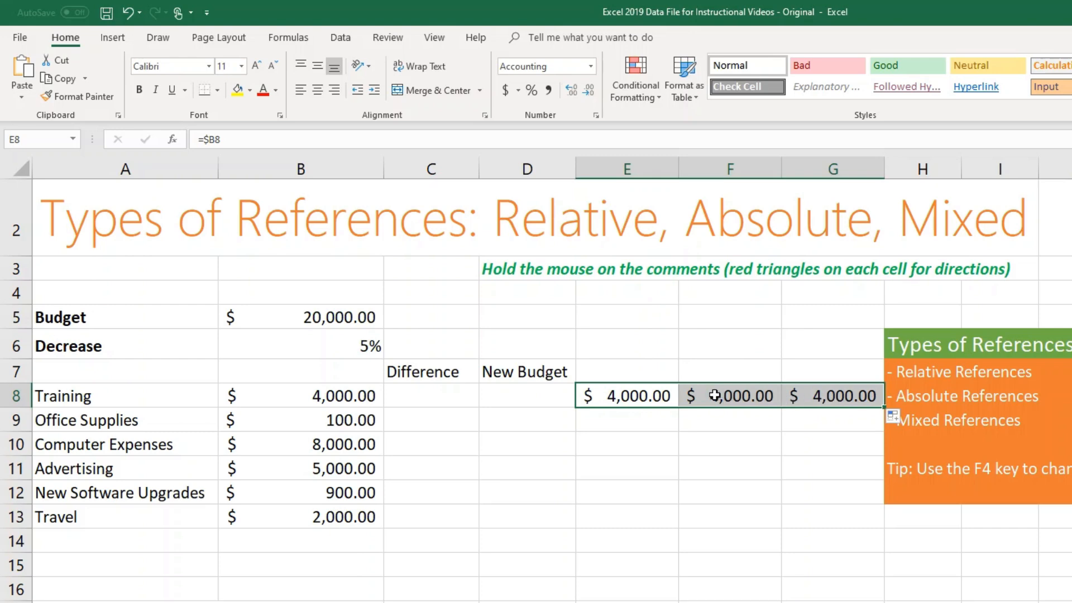
left_click(715, 395)
left_click(327, 398)
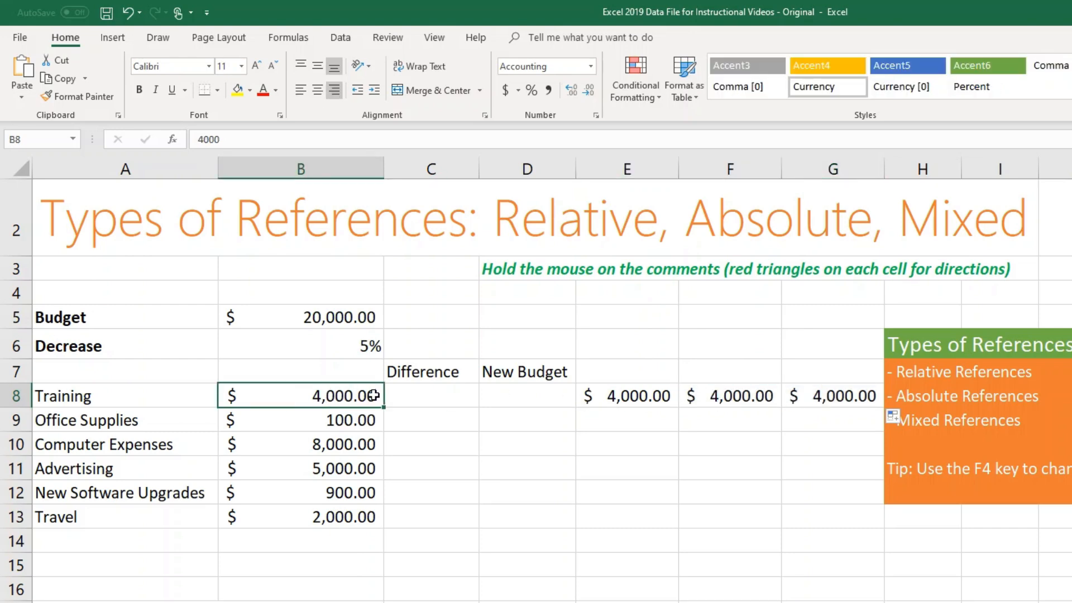
left_click(422, 396)
Remove the dollar sign from the formula in E8 so it becomes the relative reference =B8.
left_click(648, 397)
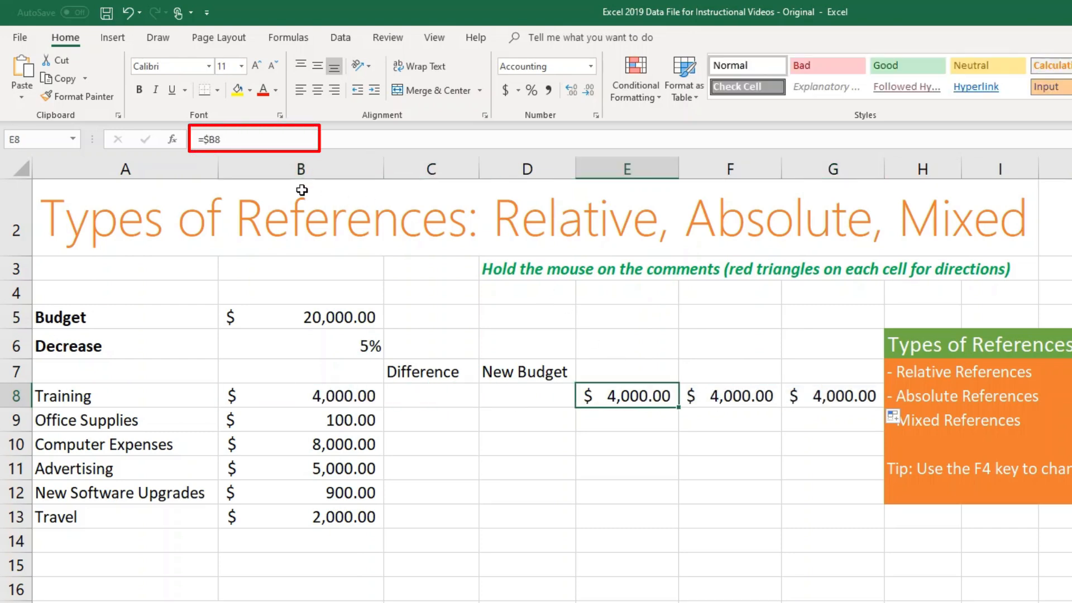
left_click(216, 141)
key("BackSpace")
key("ctrl+Return")
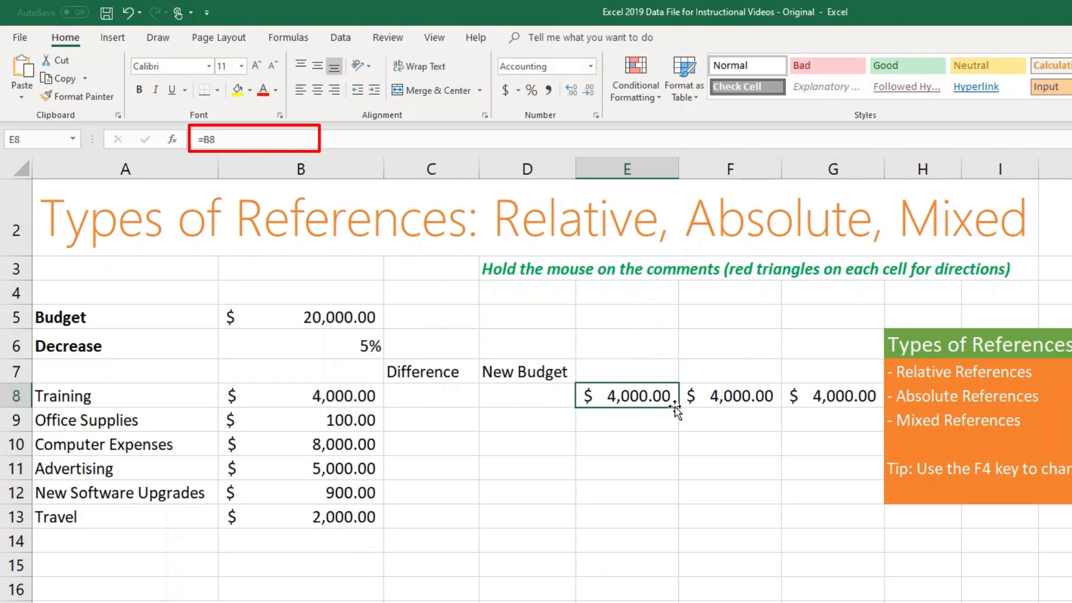
Autofill the relative reference =B8 from E8 across to G8 and inspect C8, the copied formula in G8 and B6.
left_click_drag(677, 407, 855, 407)
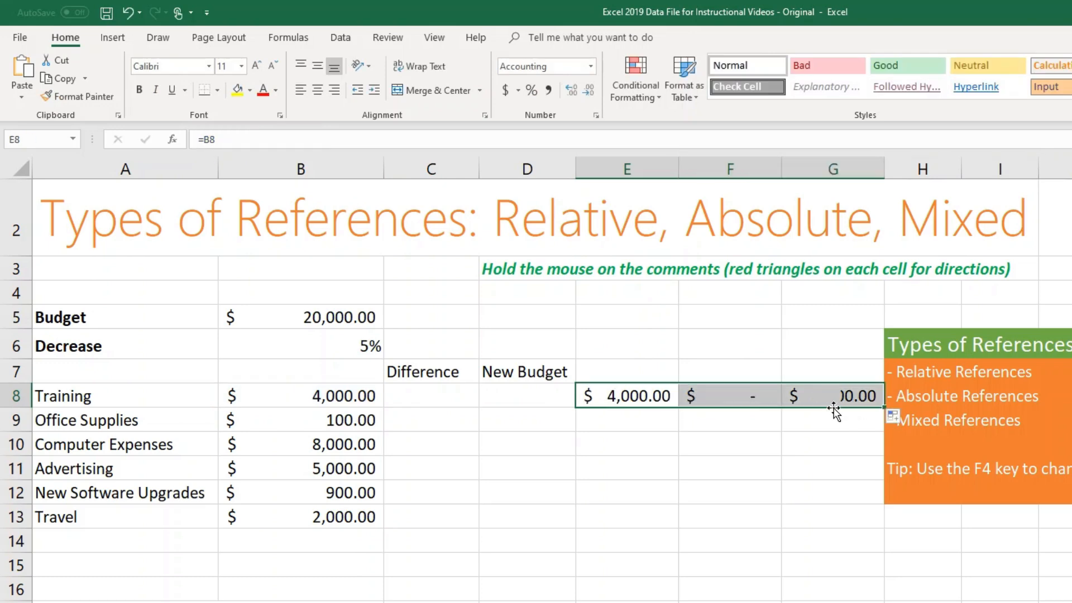
left_click(716, 429)
left_click(440, 398)
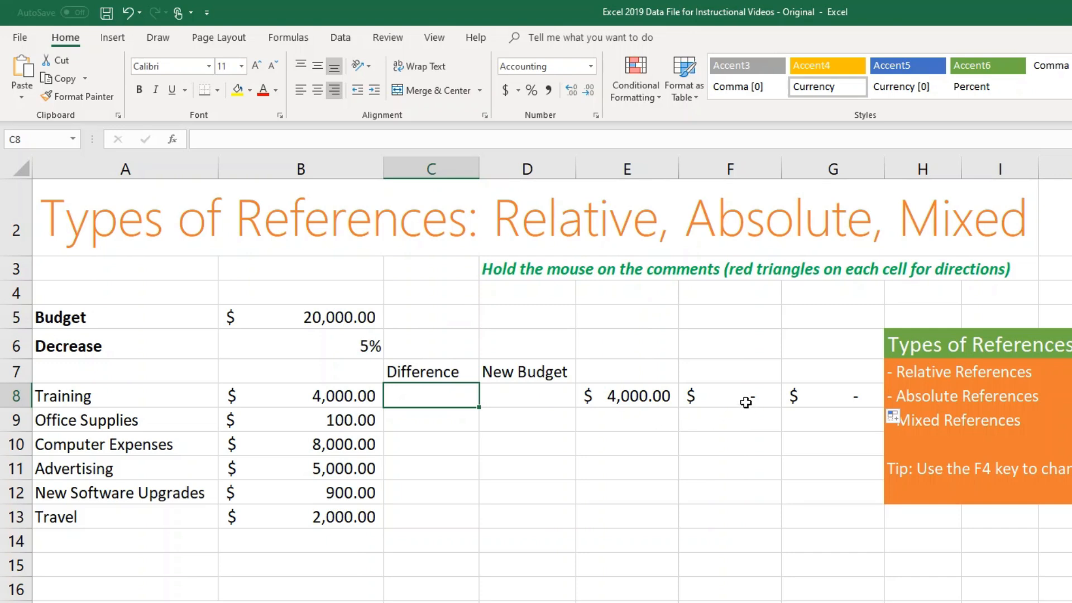
left_click(803, 395)
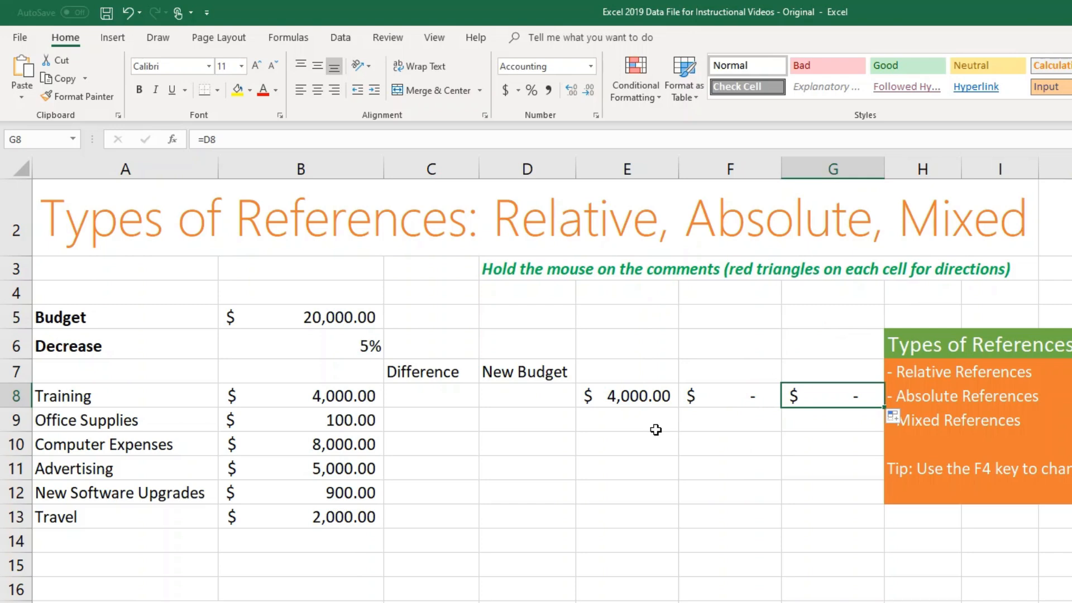
left_click(372, 353)
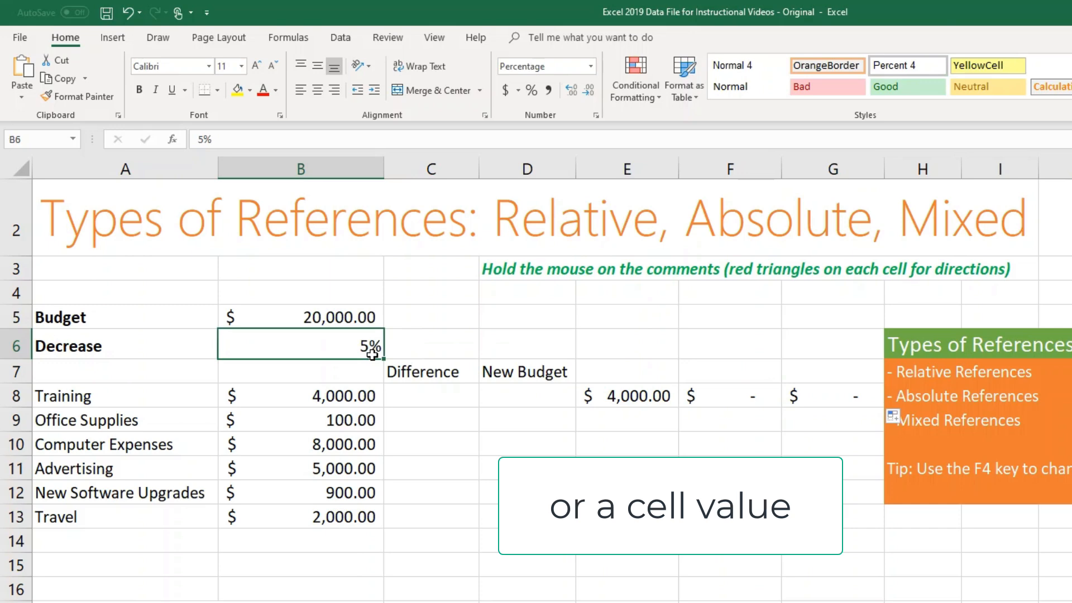
Clear all practice references from the range E8:G13.
left_click_drag(634, 401, 826, 515)
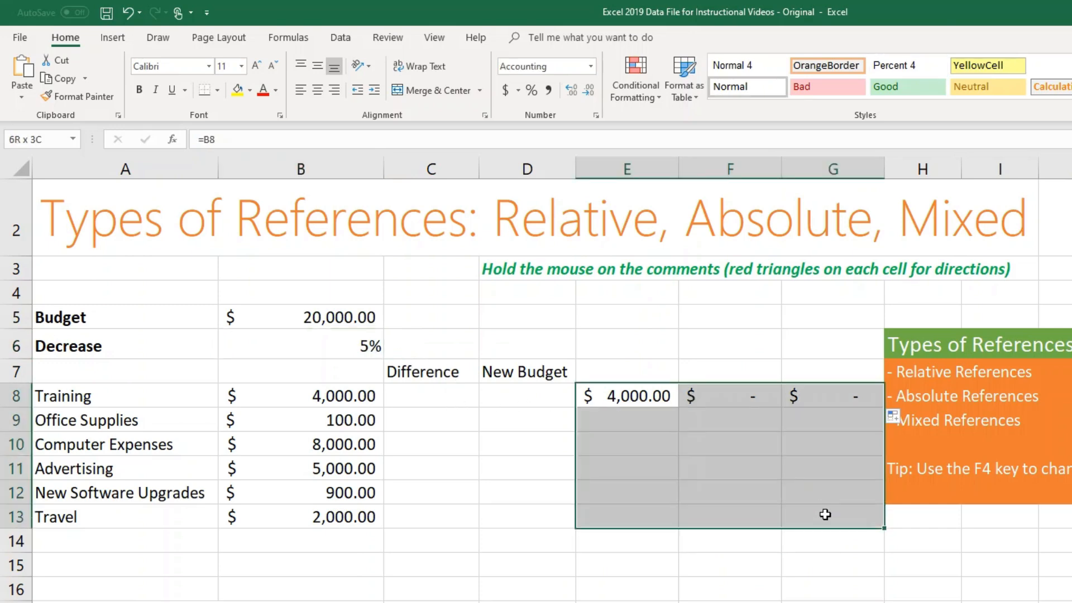
key("Delete")
left_click(511, 518)
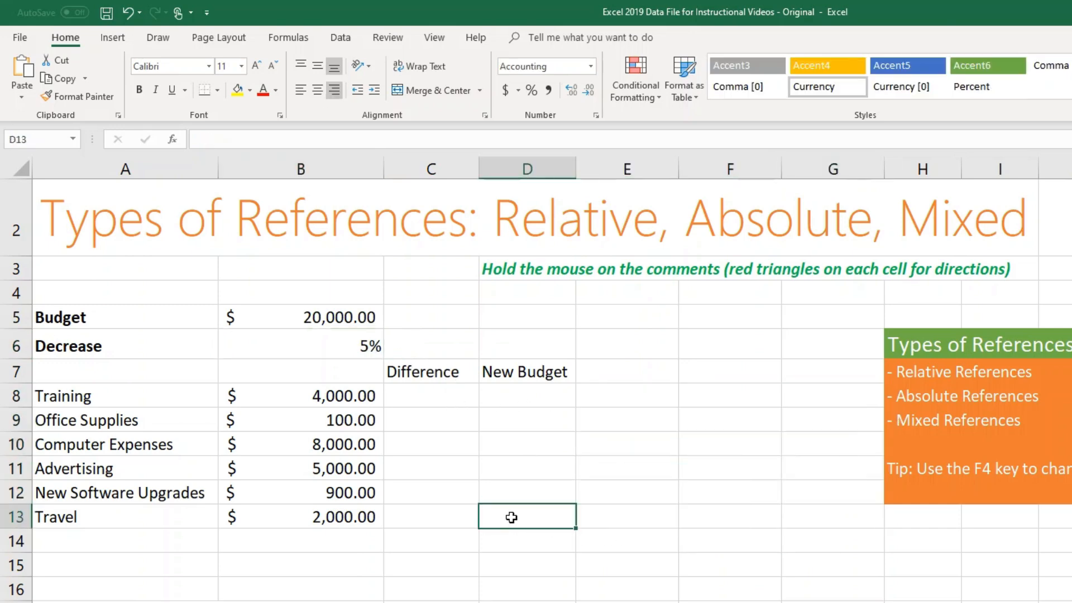
Examine the total budget, the decrease percentage, the category amounts and the empty Difference and New Budget columns.
left_click(288, 316)
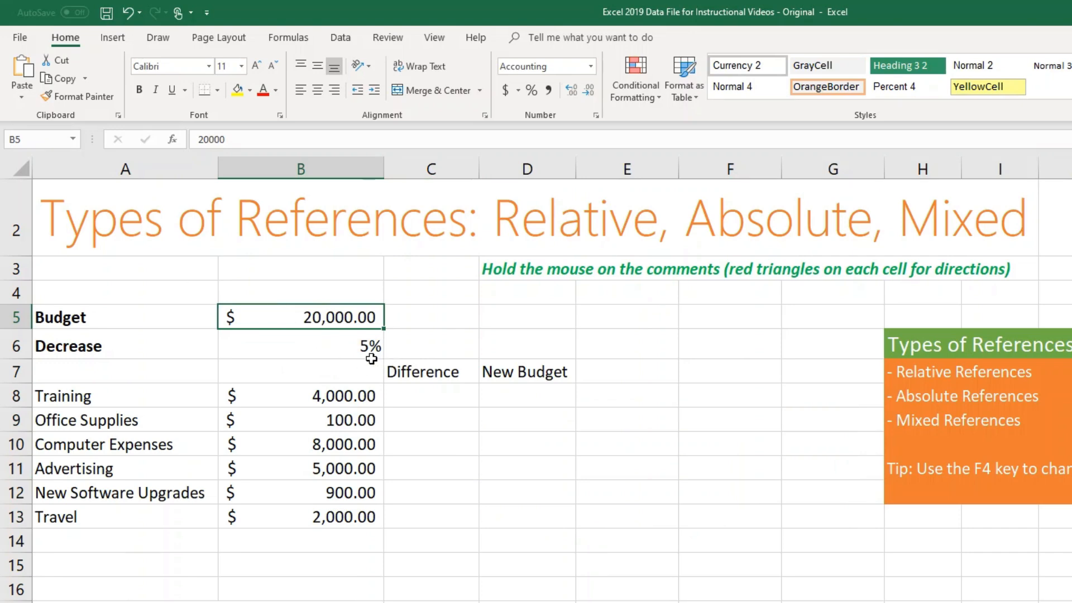
left_click(362, 354)
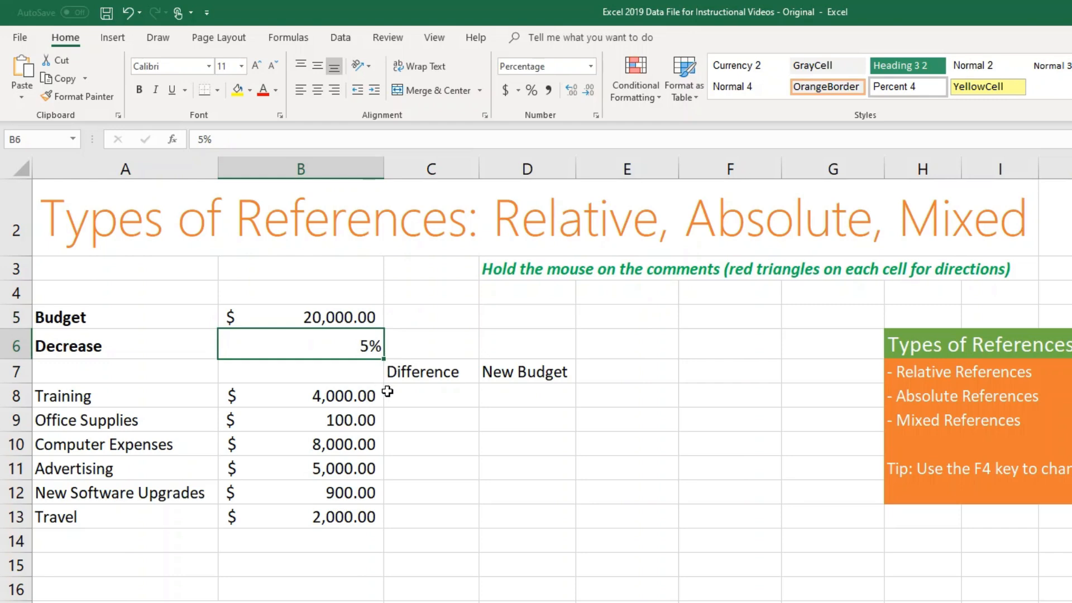
left_click(415, 403)
left_click_drag(302, 402, 306, 507)
left_click(419, 397)
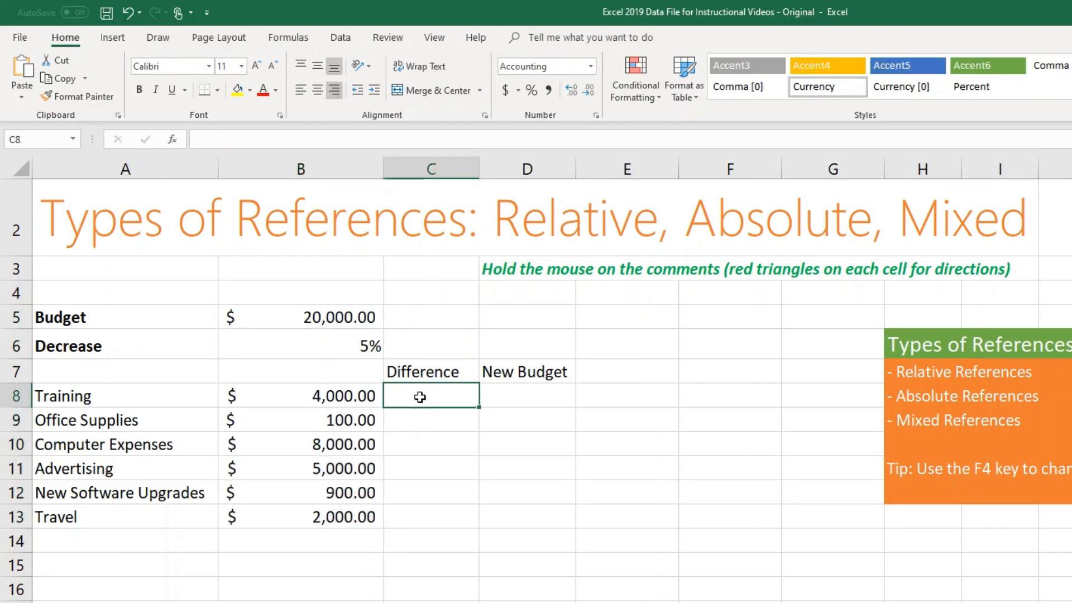
left_click_drag(420, 397, 418, 527)
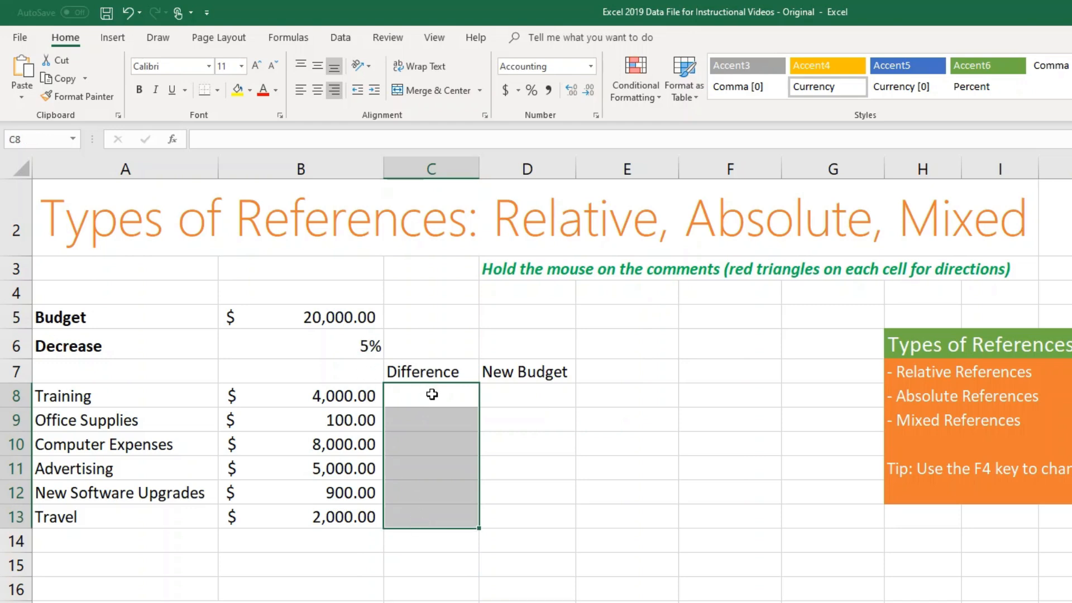
left_click_drag(481, 397, 539, 391)
left_click(536, 395)
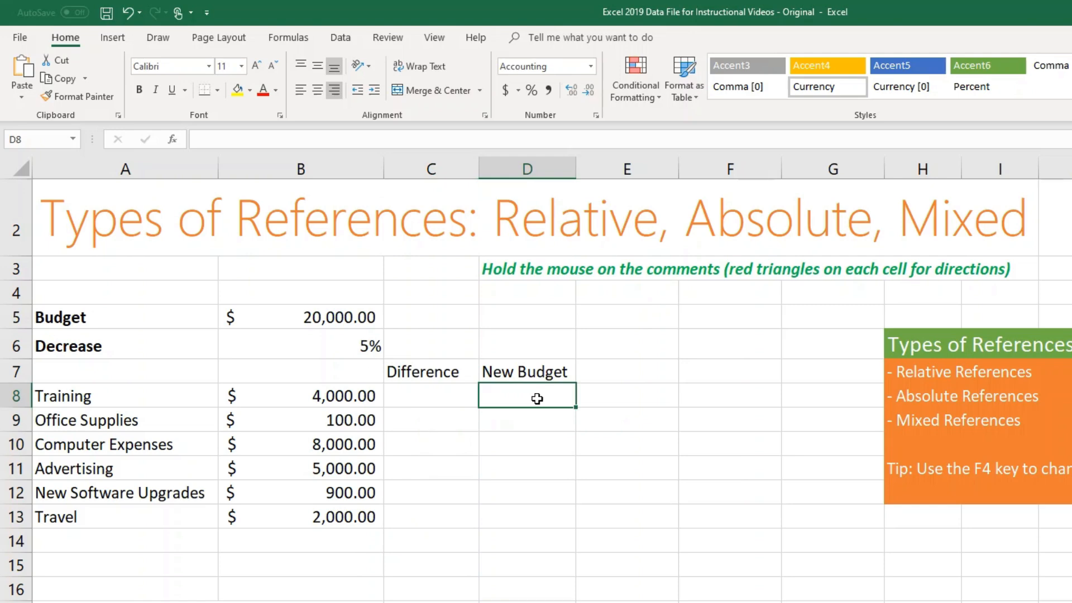
Calculate the Training difference in C8 with the formula =B8*B6 and review the entered formula.
left_click(419, 405)
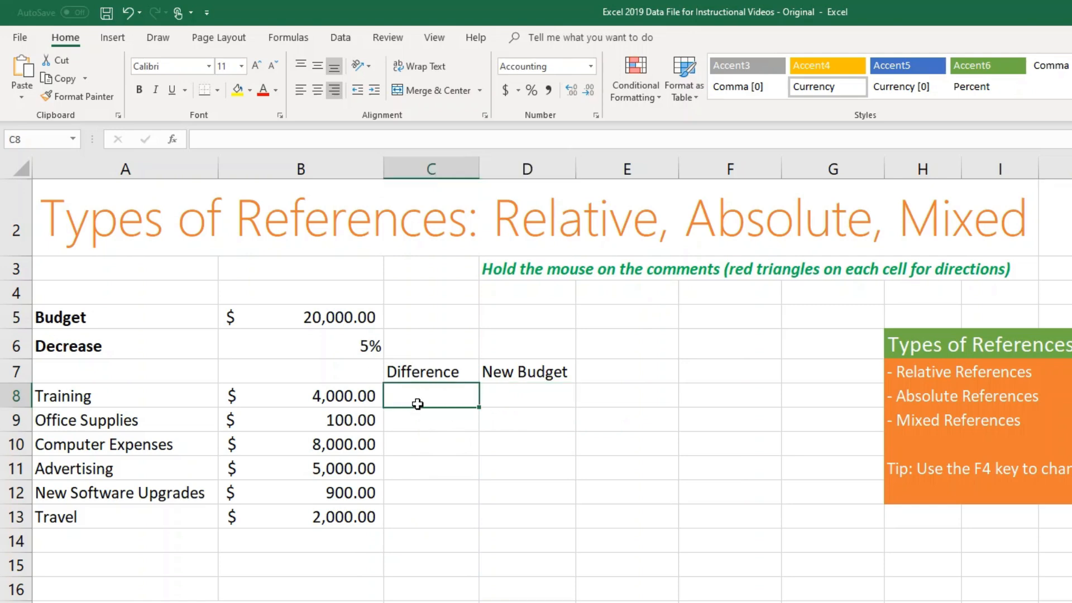
type("=")
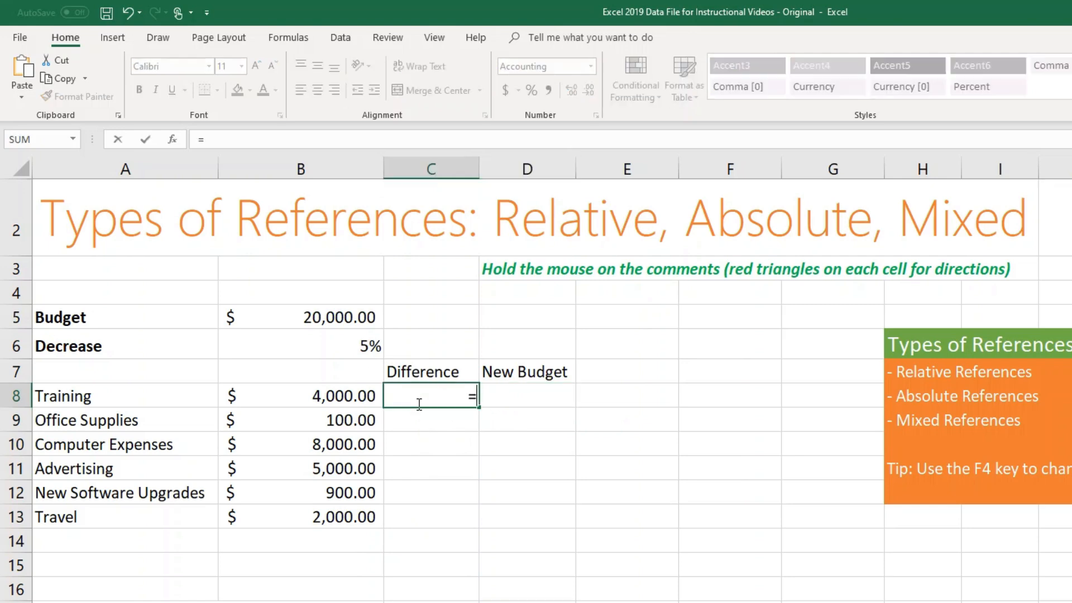
left_click(355, 400)
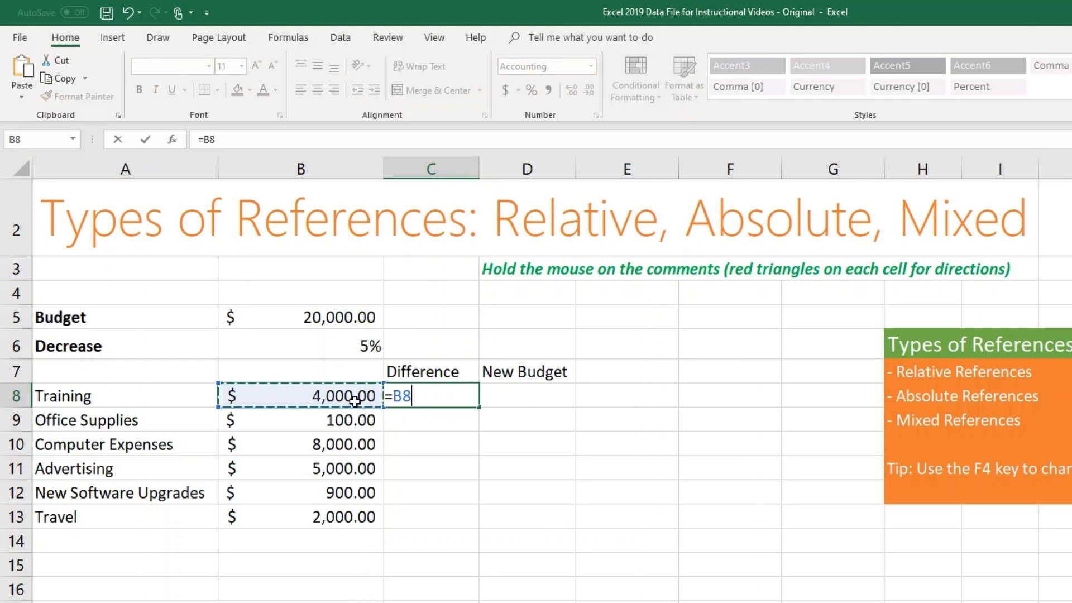
type("*")
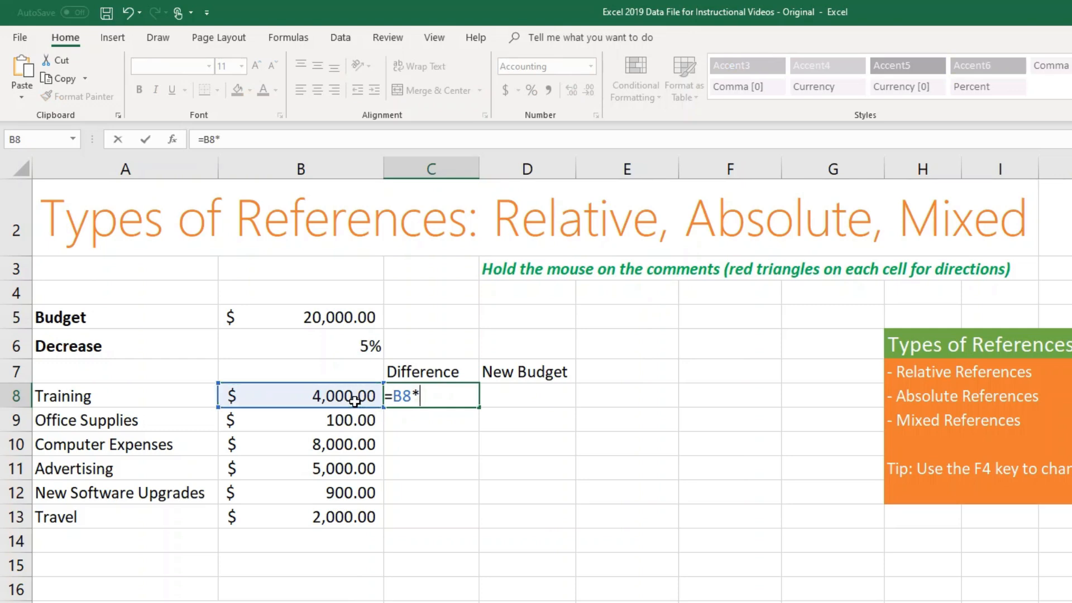
left_click(323, 353)
key("Return")
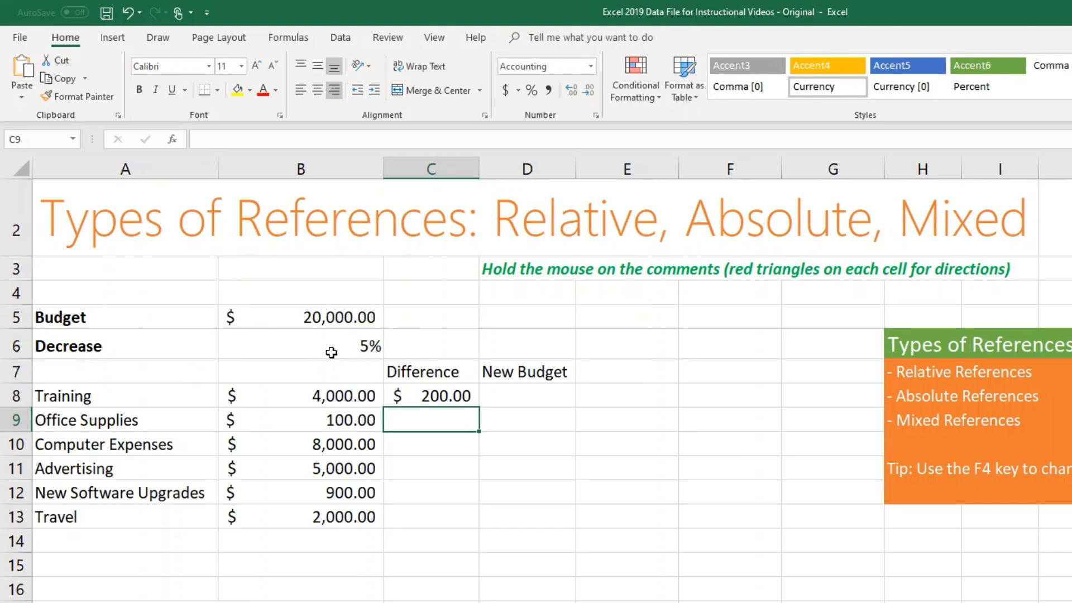
left_click(444, 394)
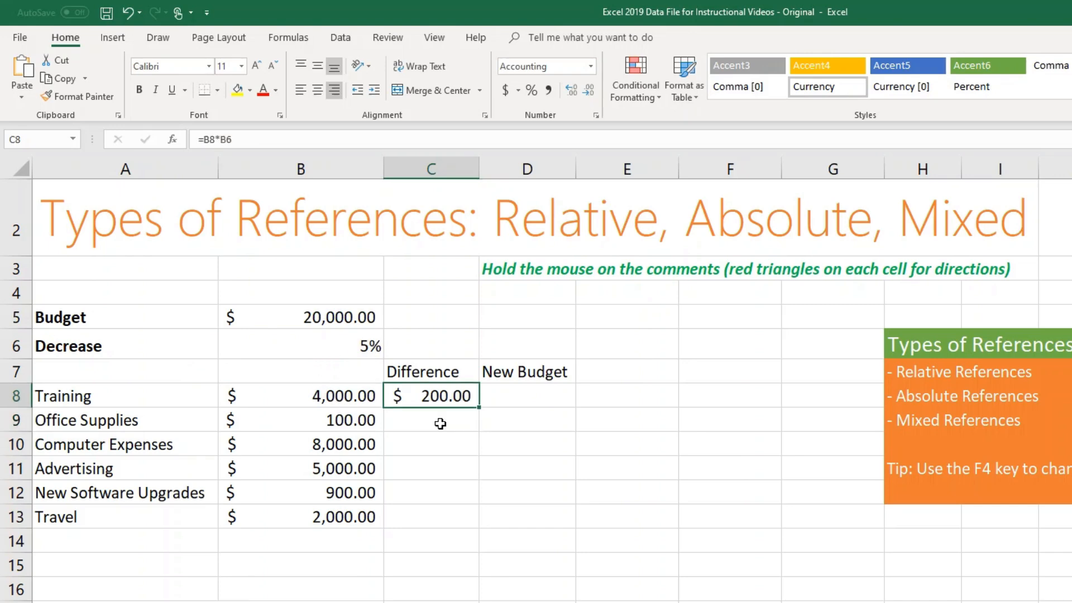
Calculate the Office Supplies difference in C9 with the formula =B9*B6 and clear that cell again.
left_click(440, 425)
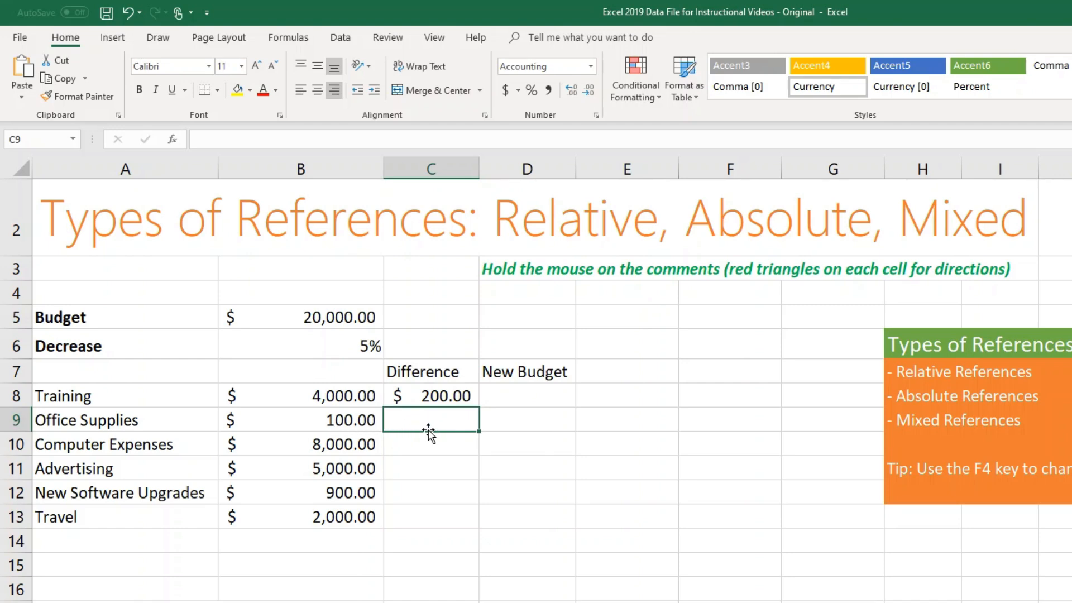
type("=")
left_click(369, 420)
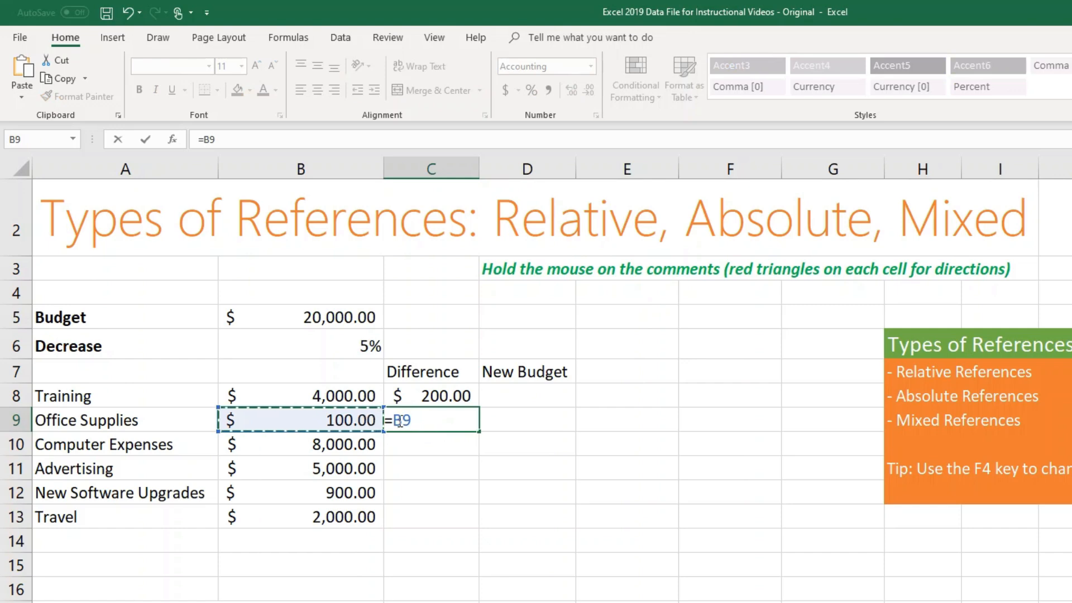
type("*")
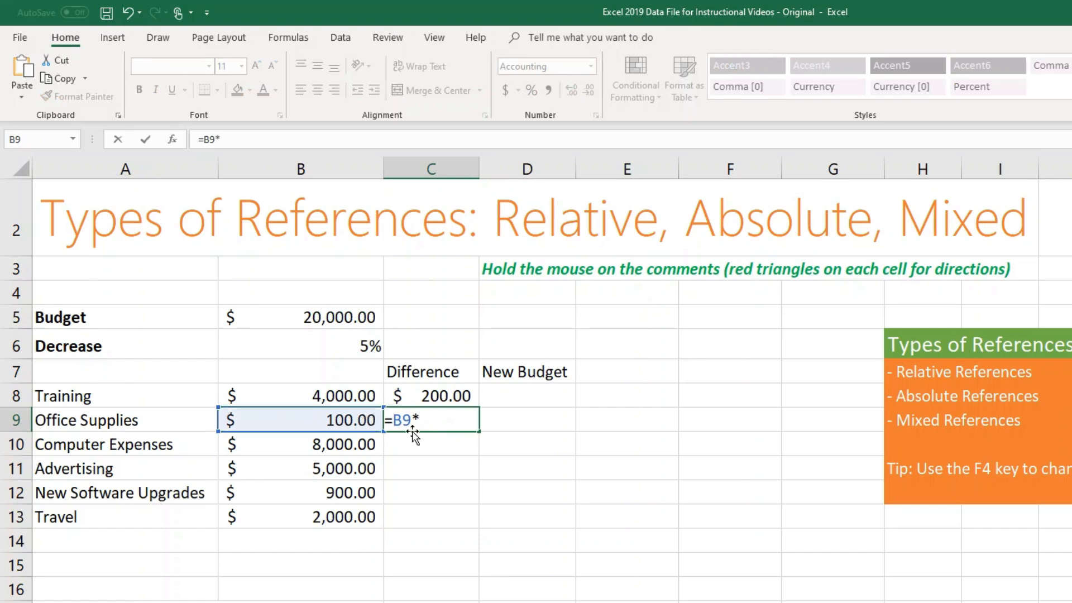
left_click(370, 347)
key("Return")
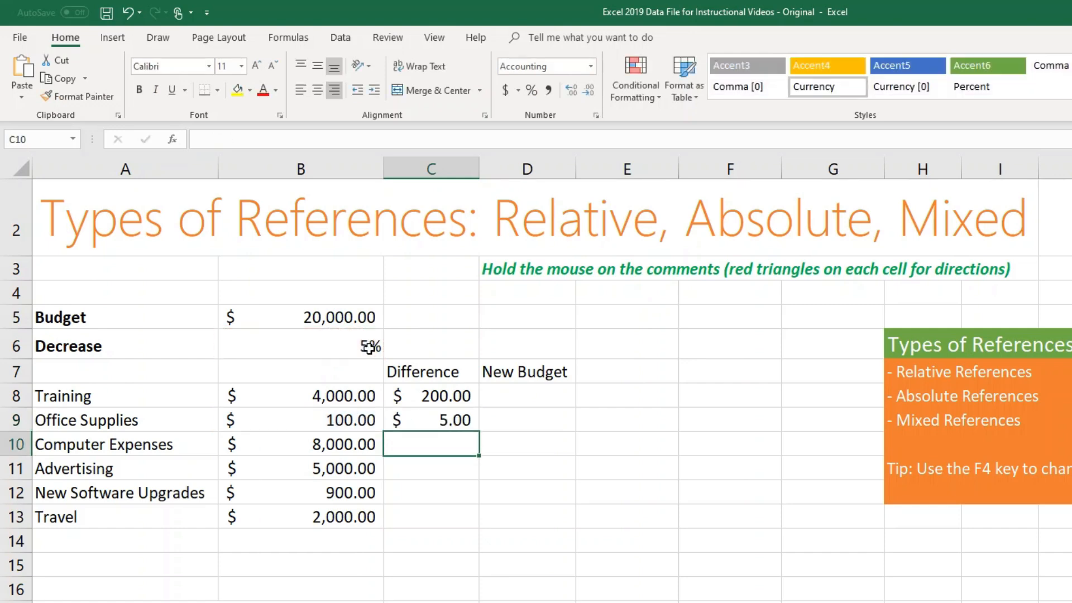
left_click(445, 424)
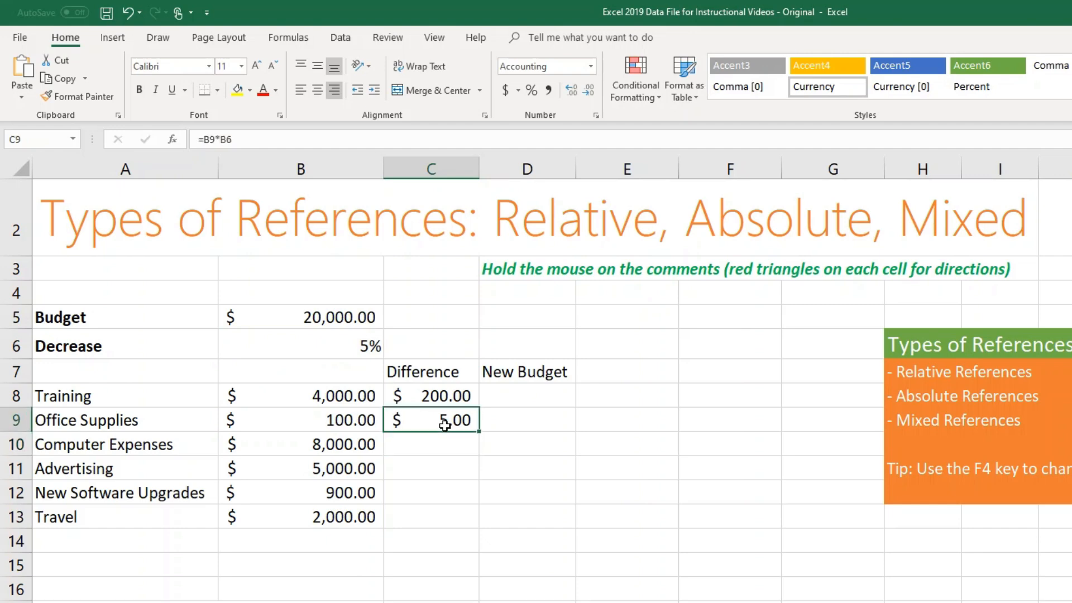
key("Delete")
Fill the Difference formula from C8 down to C13 and autofit the width of column C.
left_click_drag(430, 397, 481, 522)
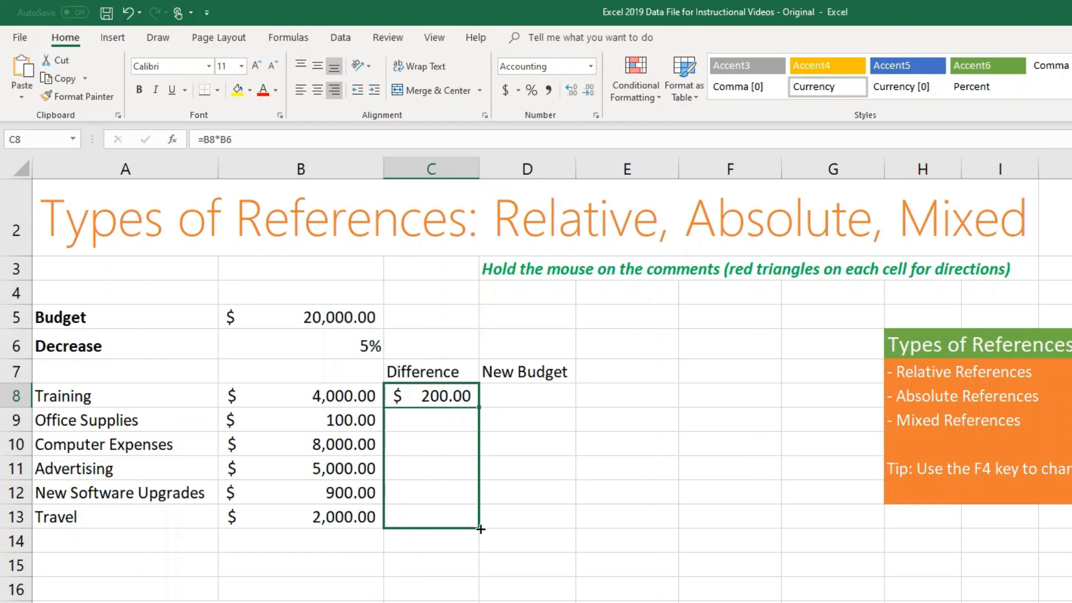
double_click(481, 529)
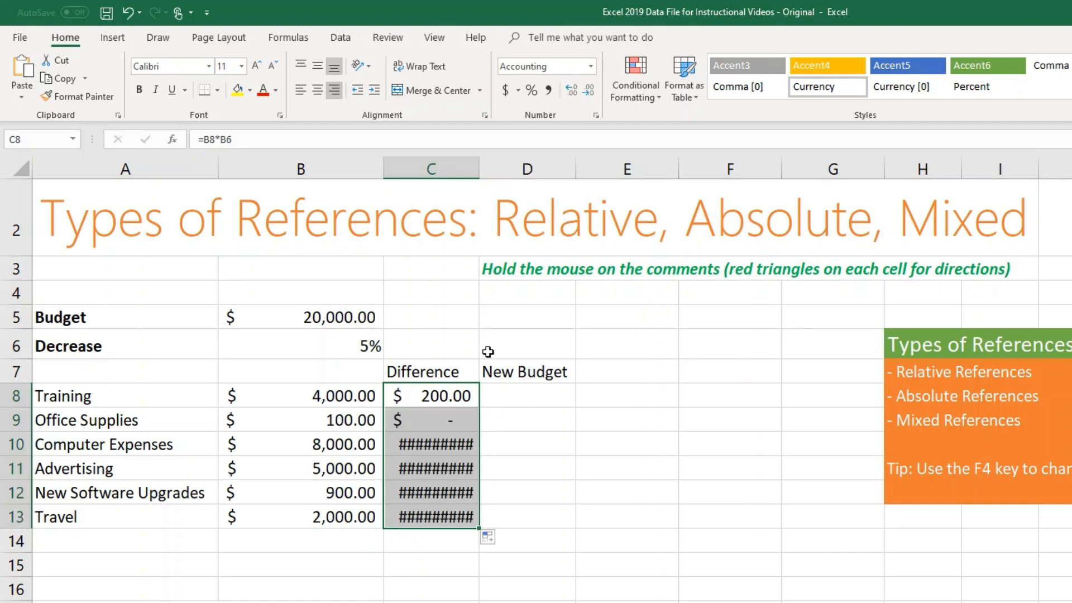
double_click(479, 168)
Examine which cells the Difference formulas in C8 through C11 refer to, comparing the original with its copies.
left_click(464, 445)
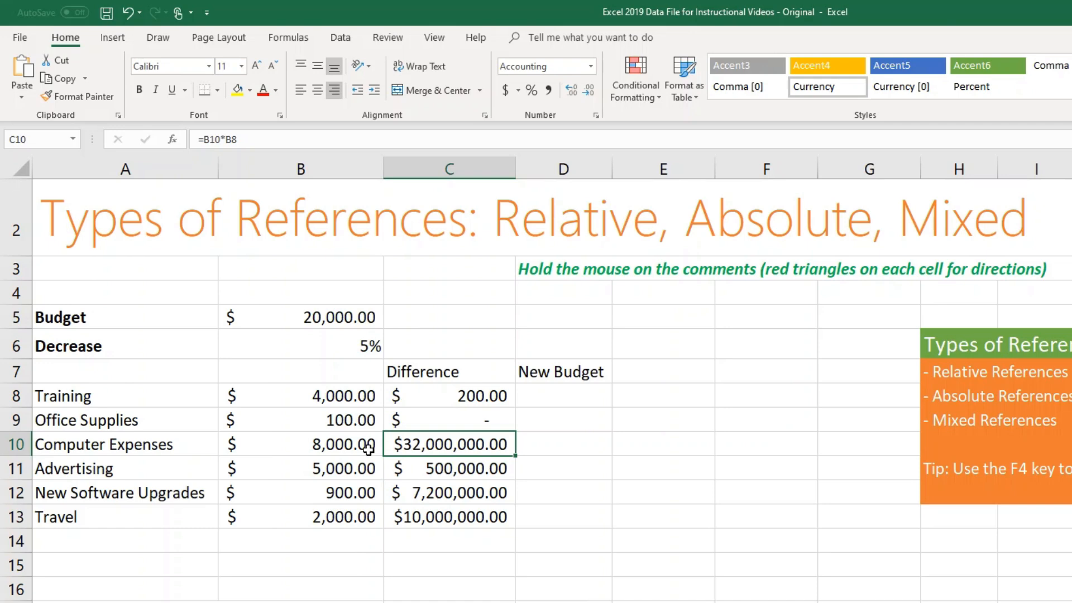
left_click(240, 139)
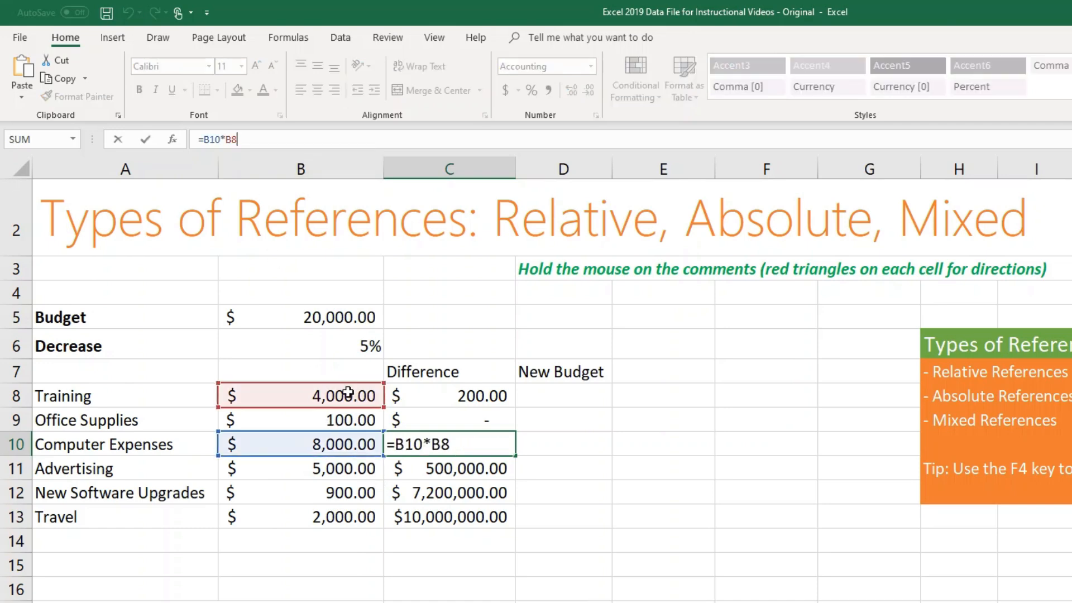
left_click(420, 420)
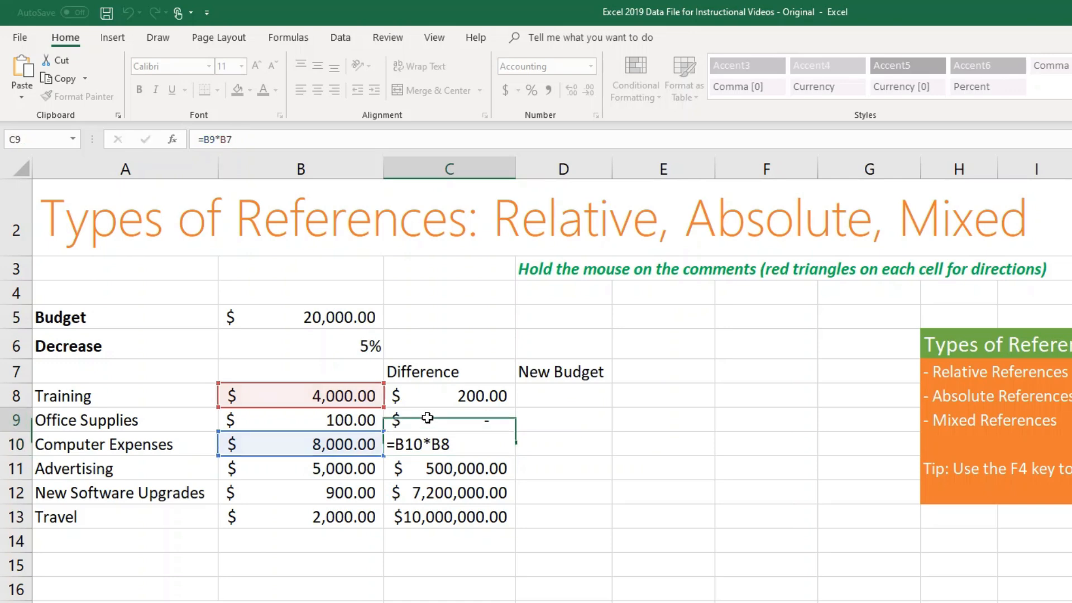
left_click(441, 399)
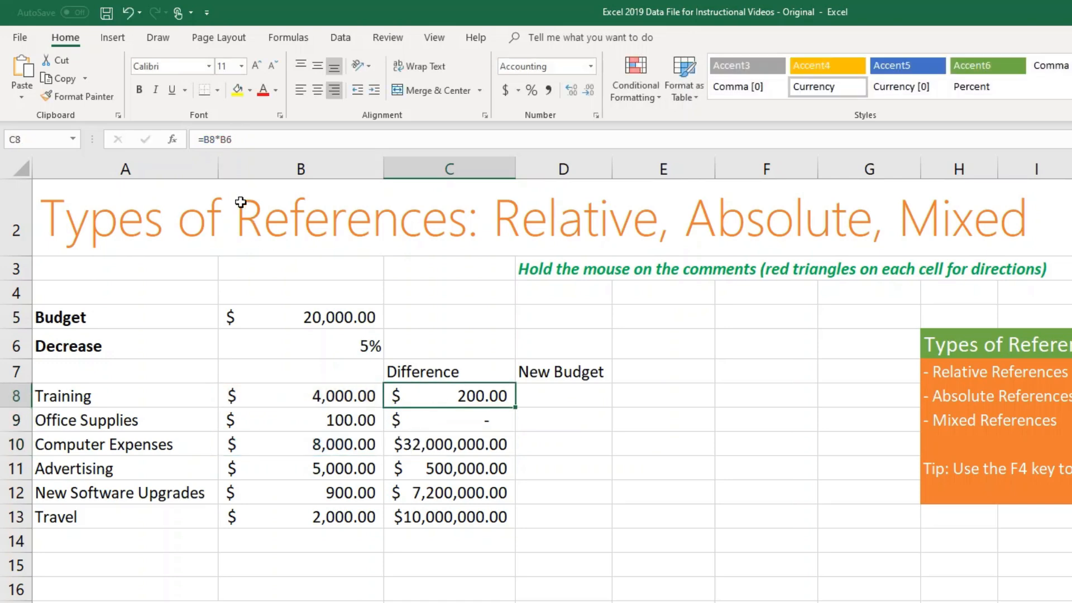
left_click(224, 139)
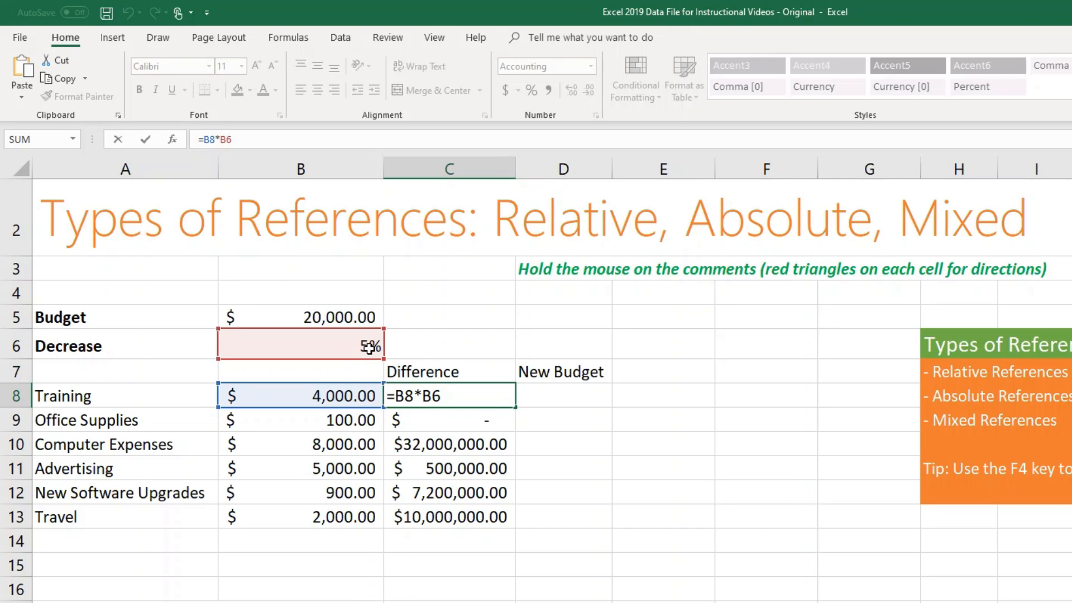
left_click(425, 421)
key("Escape")
double_click(425, 420)
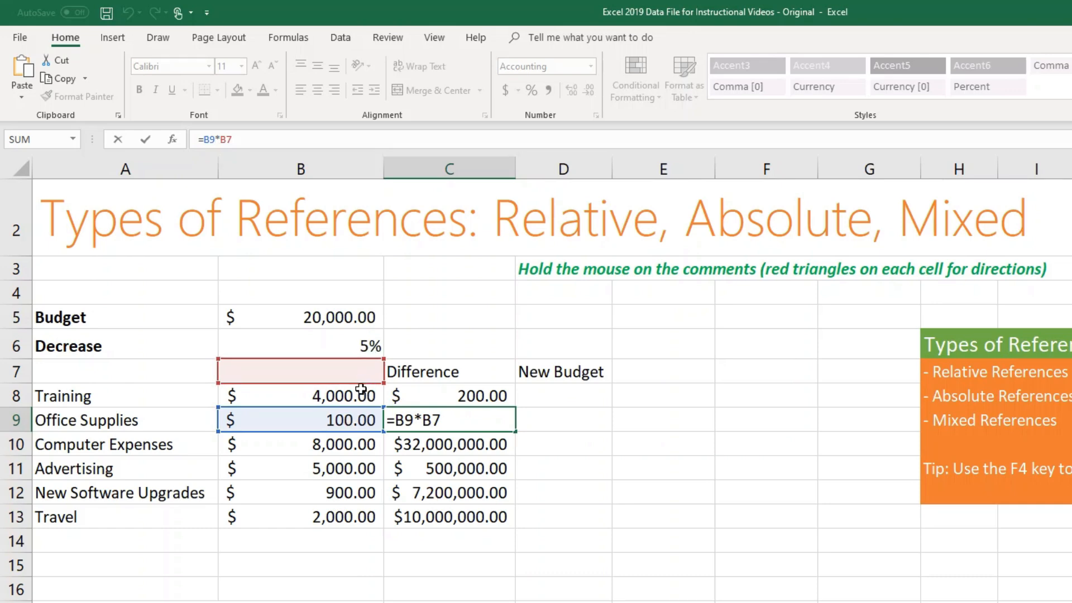
key("ctrl+Return")
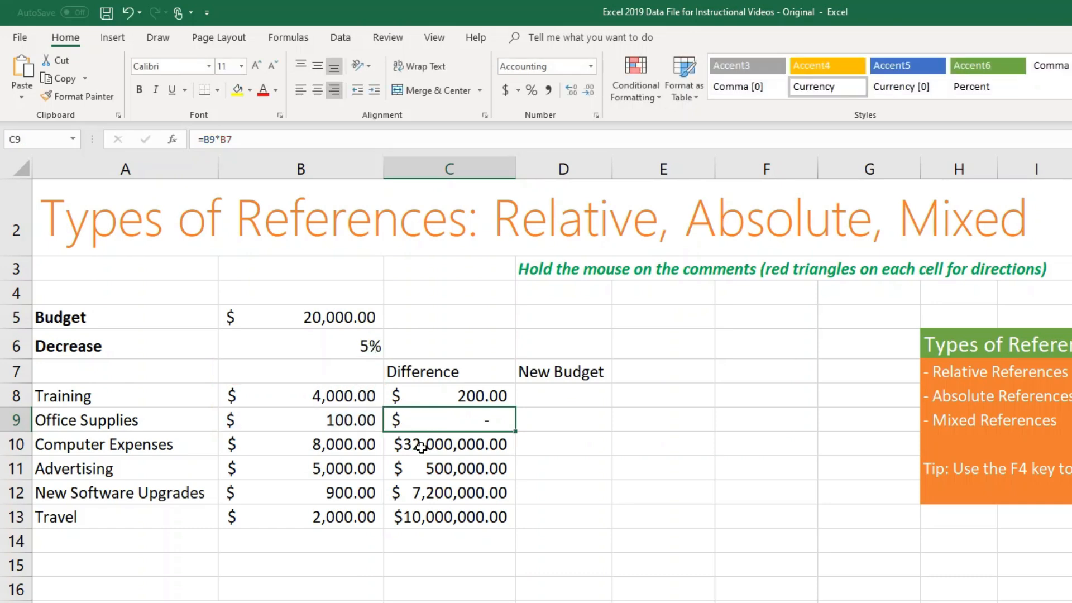
left_click(421, 446)
left_click(235, 139)
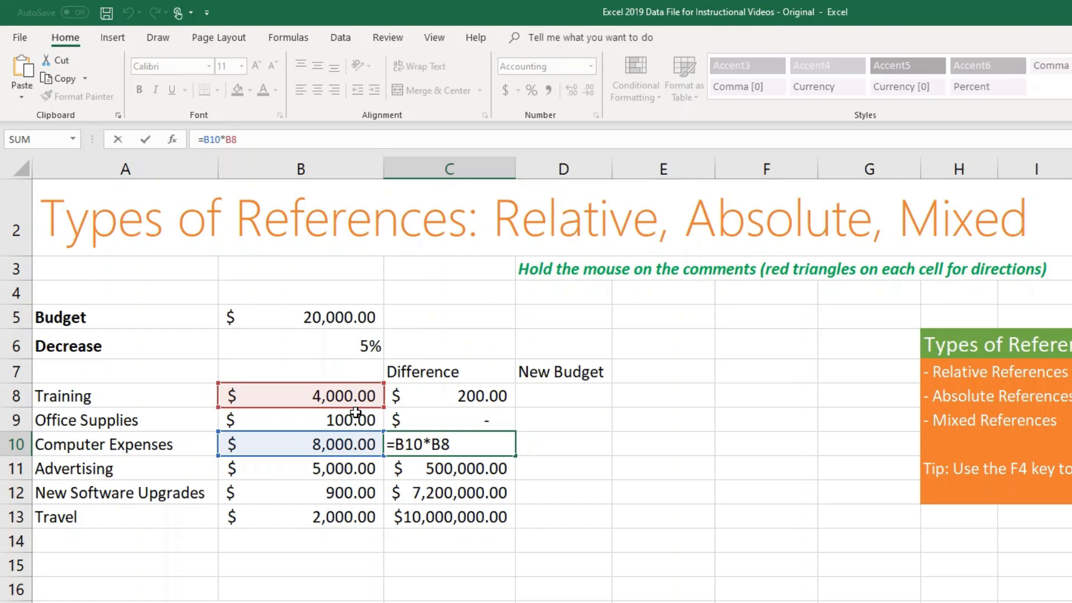
key("ctrl+Return")
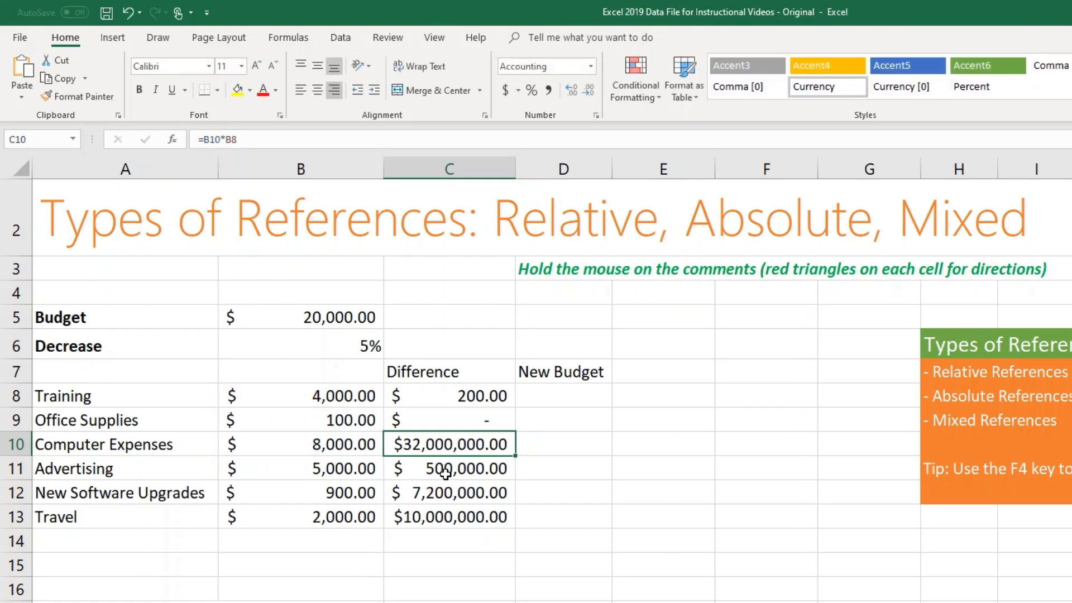
left_click(444, 472)
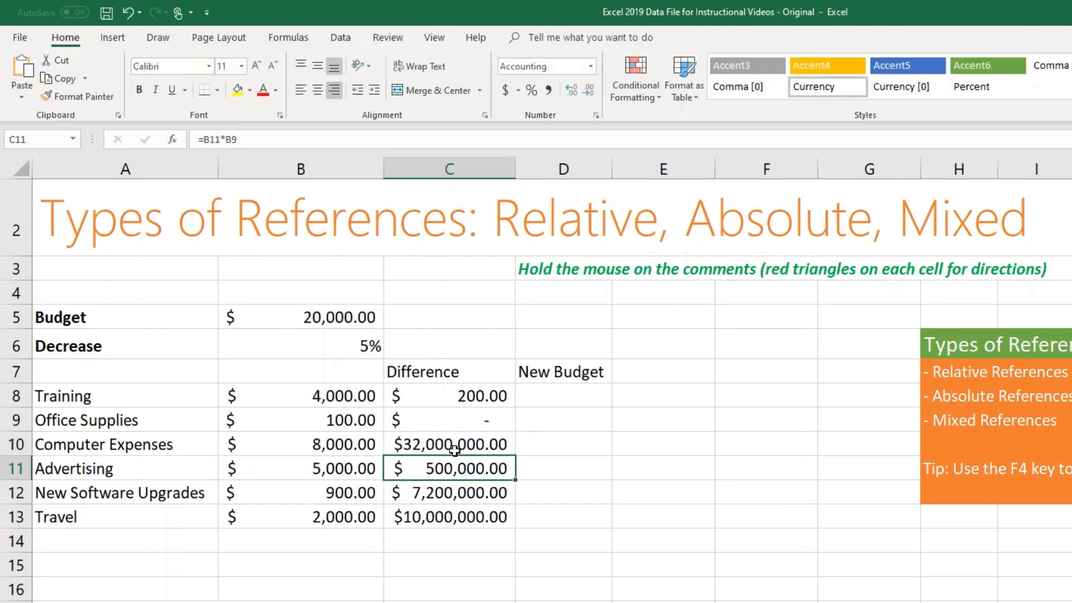
Make the decrease percentage reference absolute in the Training difference formula in C8, giving =B8*$B$6.
left_click(481, 398)
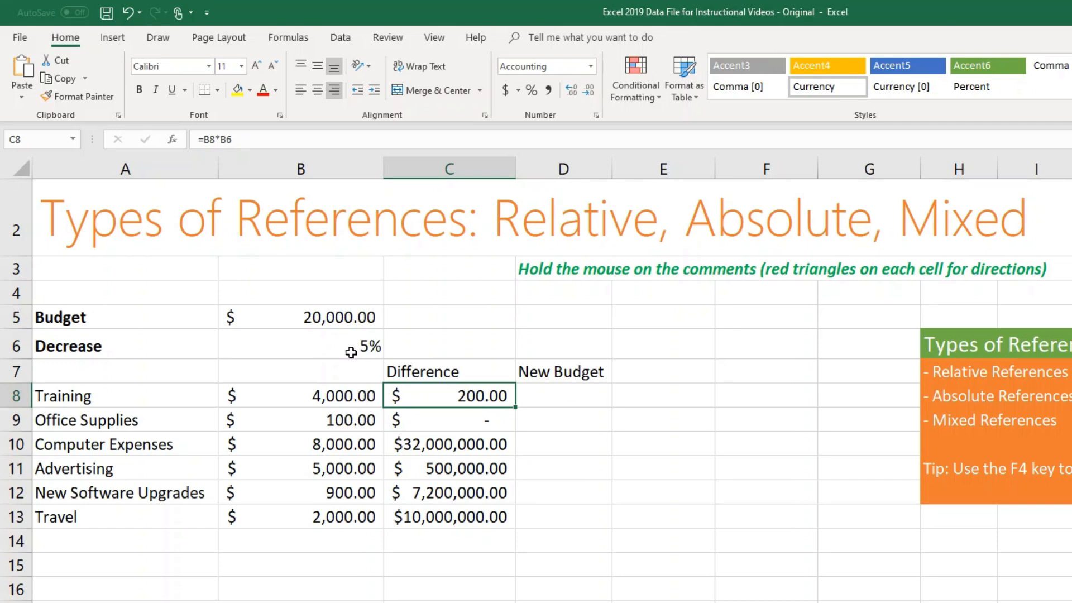
left_click(226, 140)
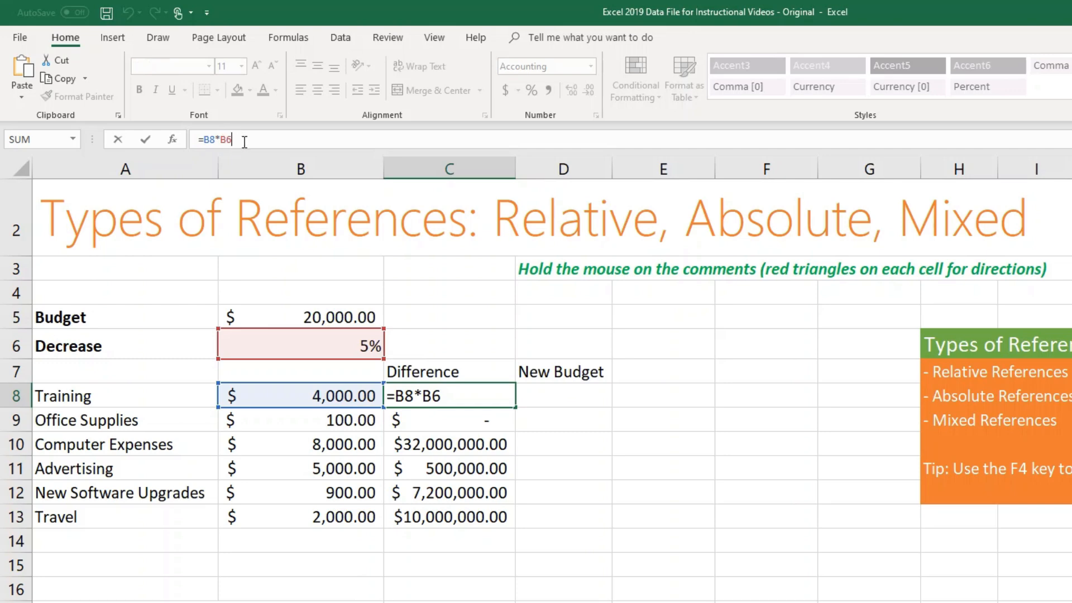
key("F4")
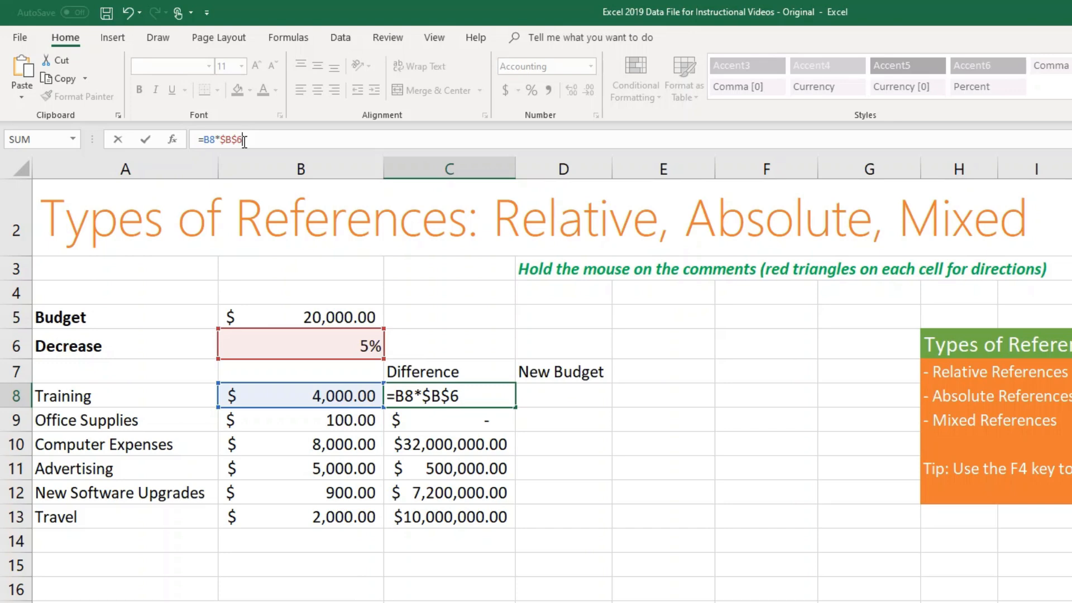
key("Return")
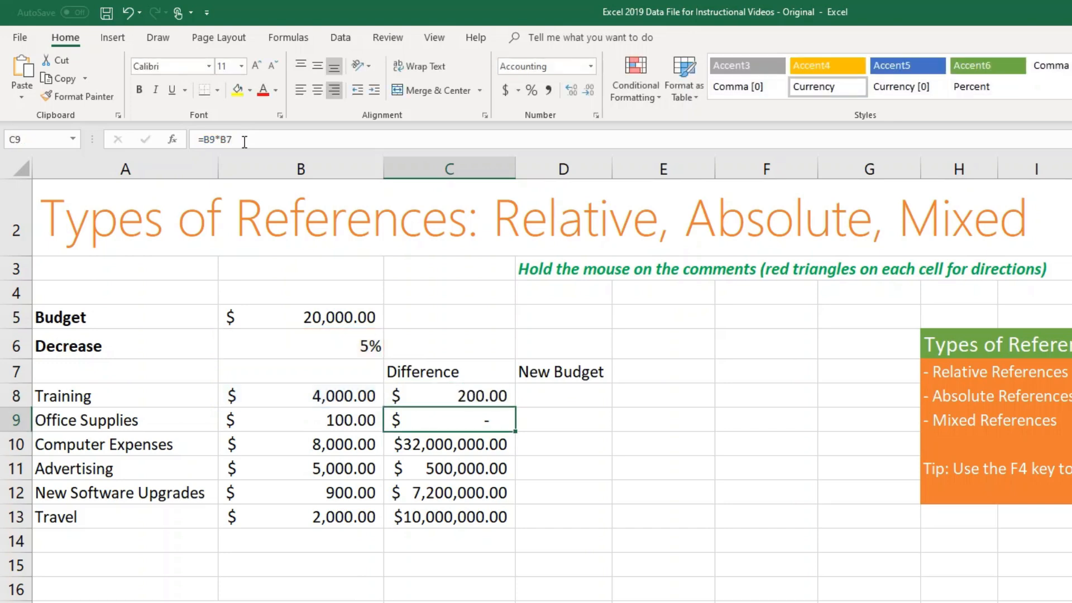
Fill the absolute-reference formula from C8 down to C13 and check the copied formula in C10.
left_click(463, 396)
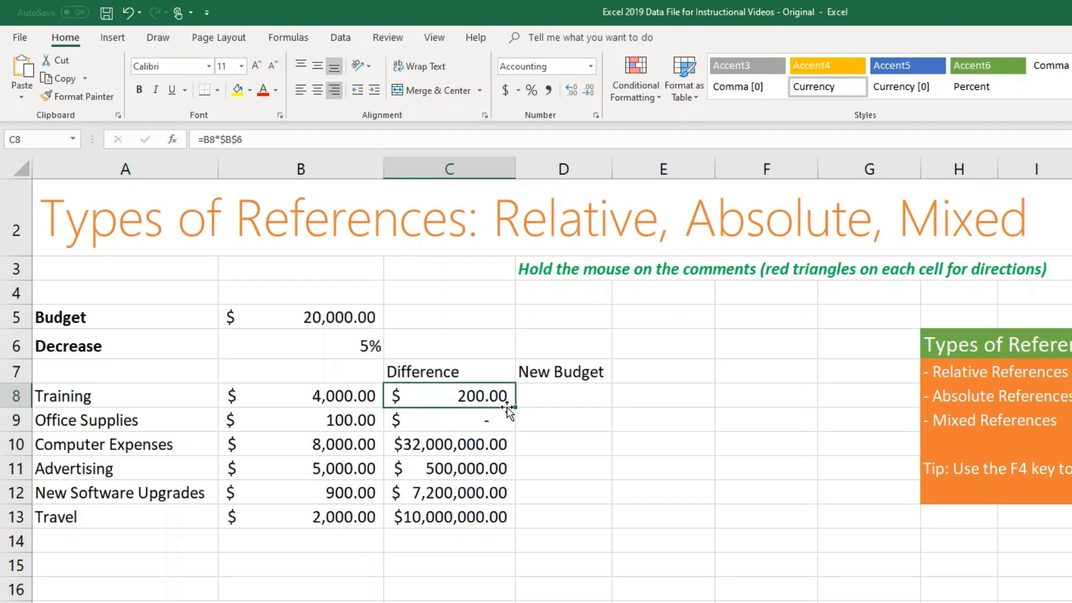
left_click_drag(515, 408, 516, 516)
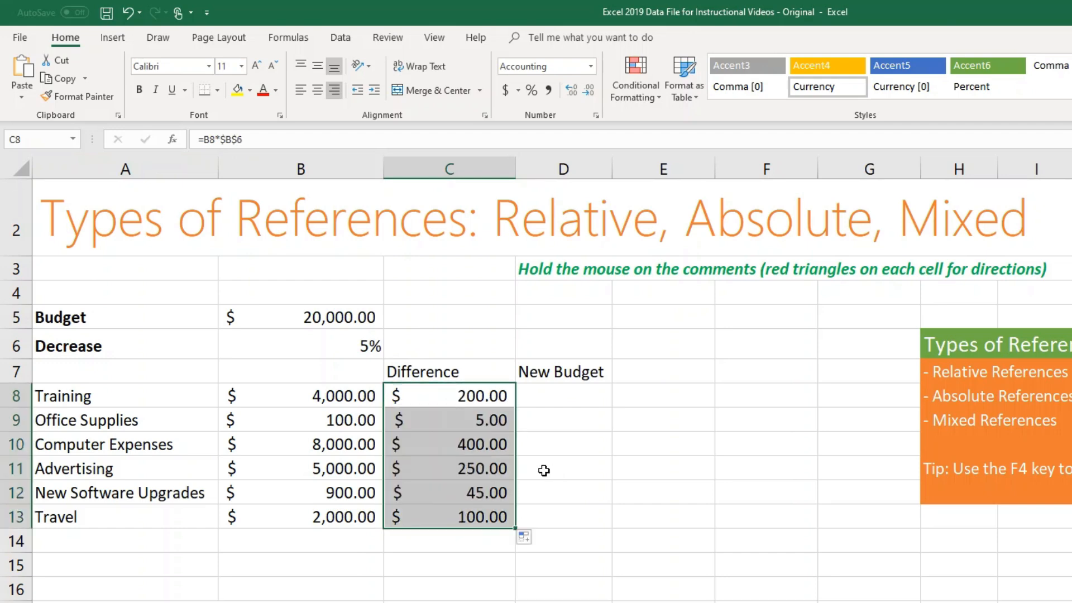
left_click(488, 459)
left_click(487, 449)
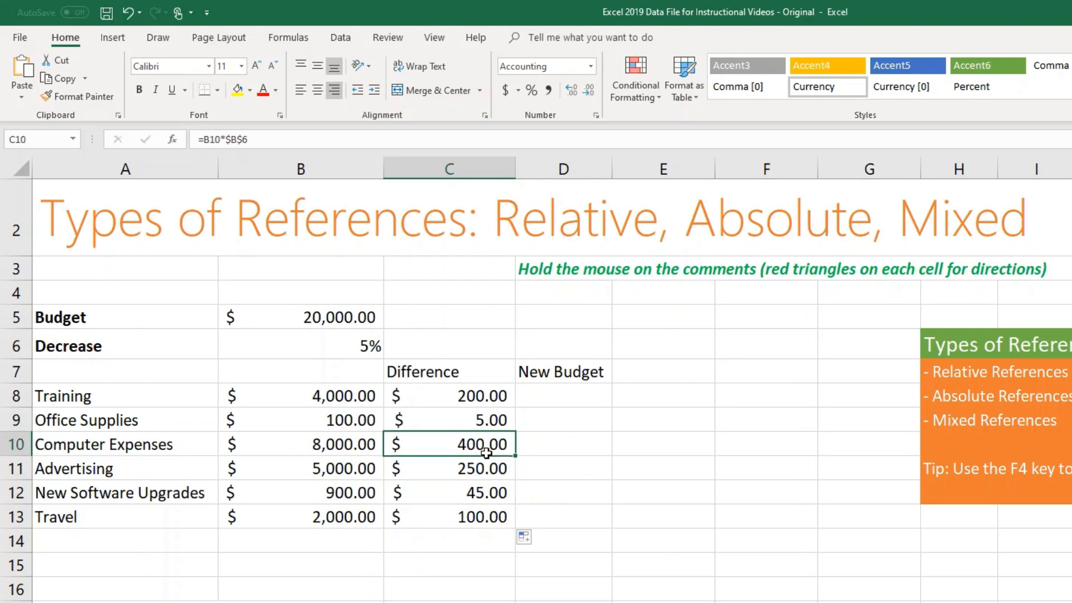
Check the copied Difference formula in C11 and add a right-aligned Totals label in B14.
left_click(478, 471)
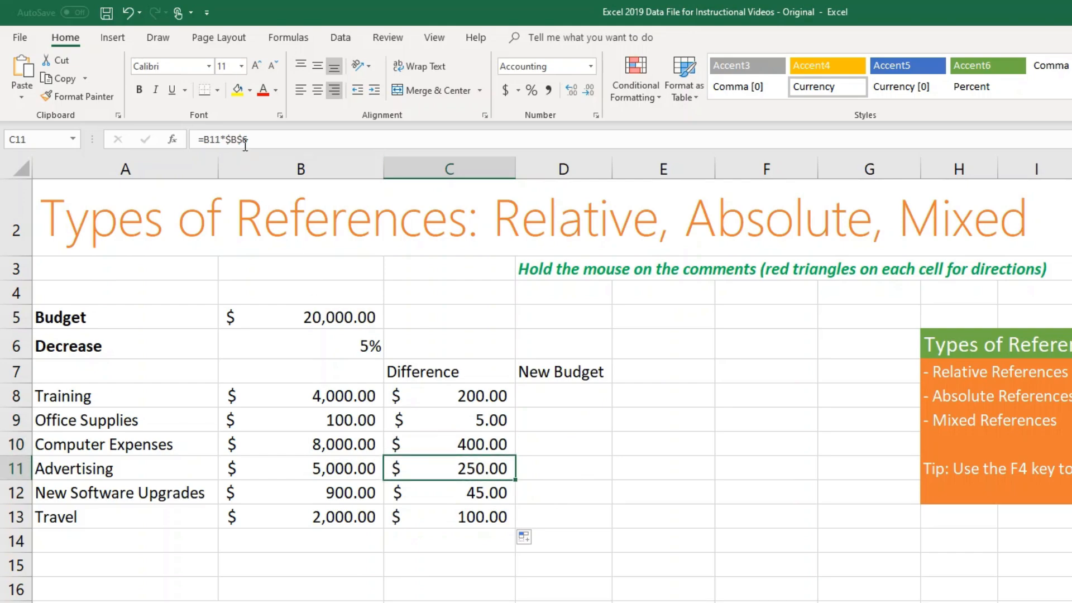
left_click(245, 141)
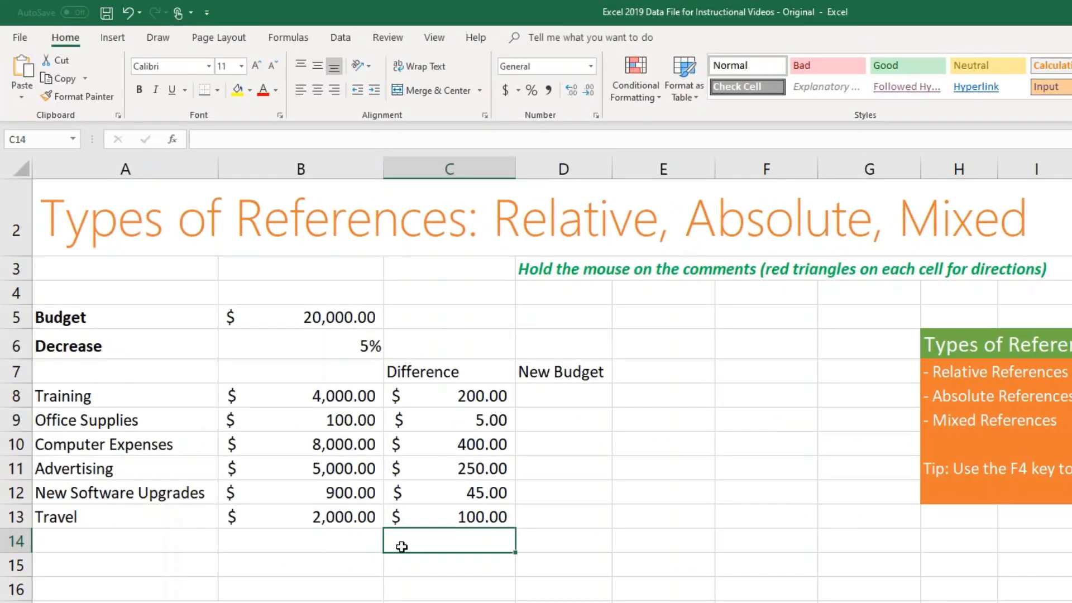
left_click(340, 549)
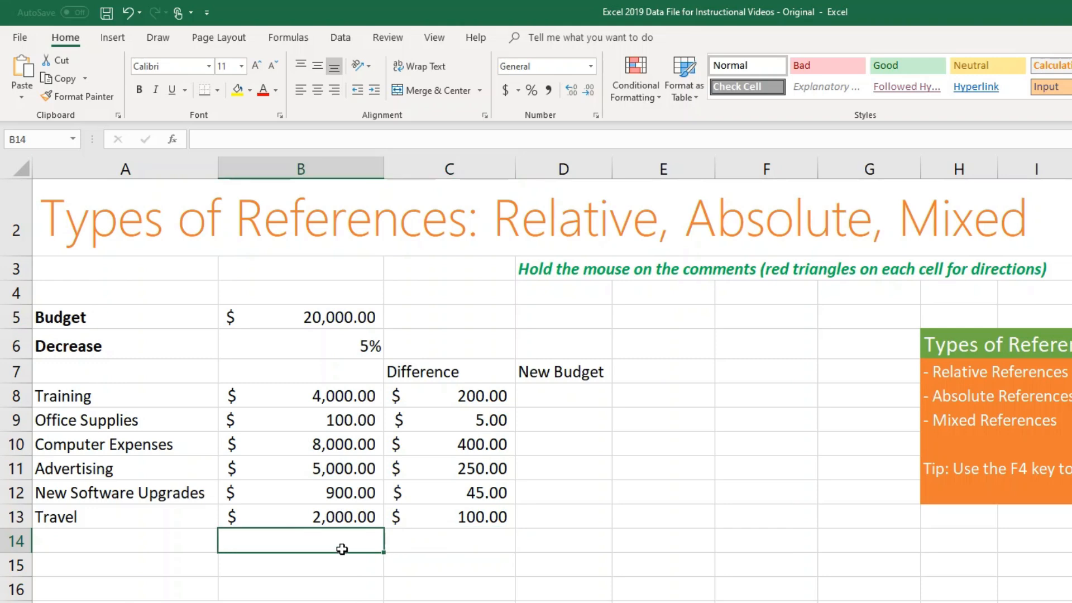
type("T")
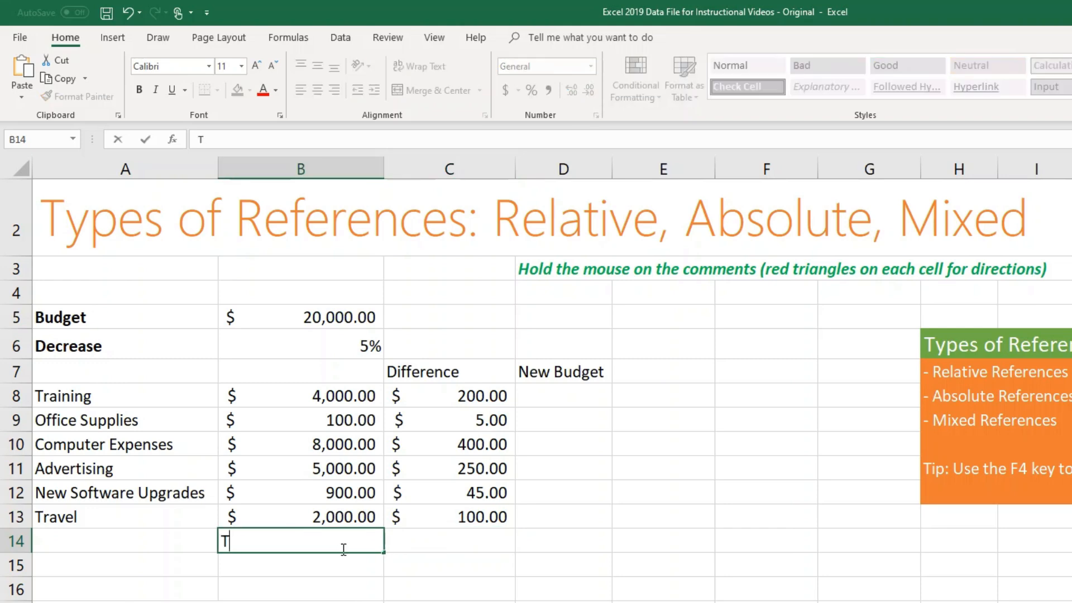
type("otals")
key("ctrl+Return")
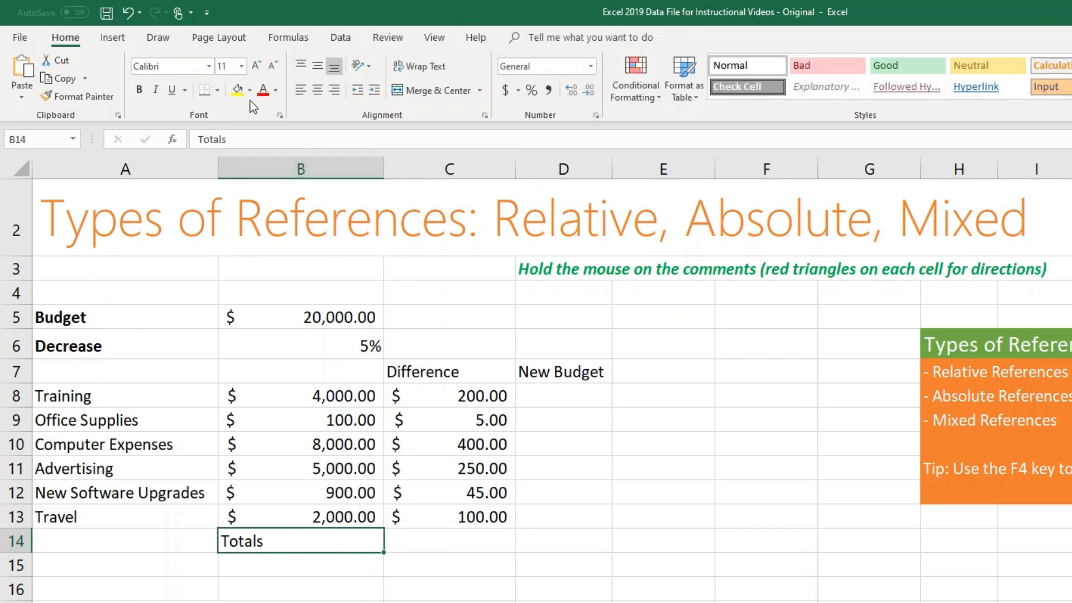
left_click(333, 91)
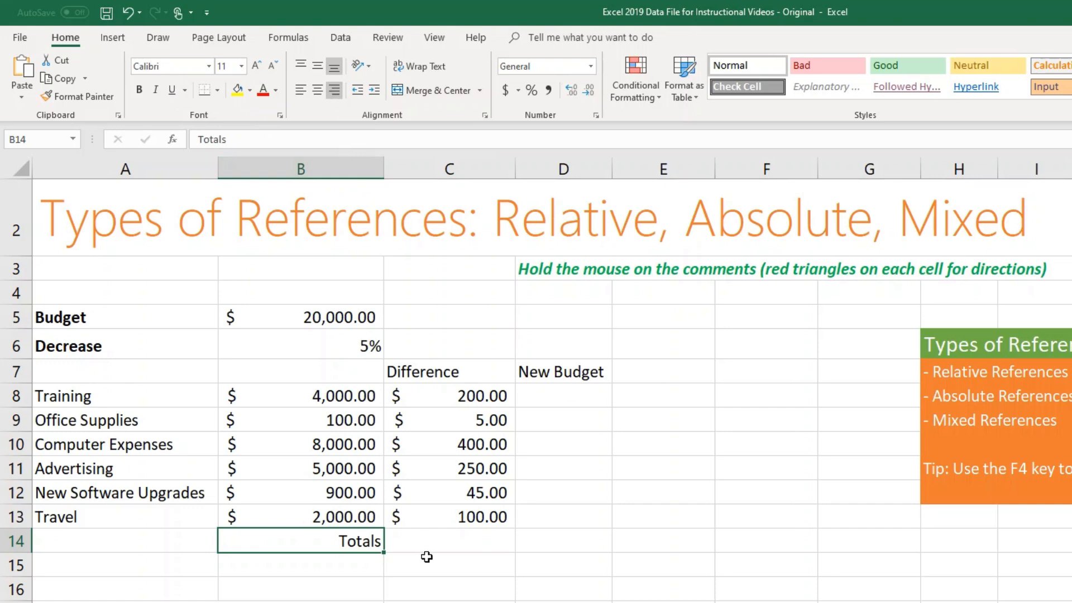
Total the Difference column in C14 with =SUM(C8:C13).
left_click(435, 546)
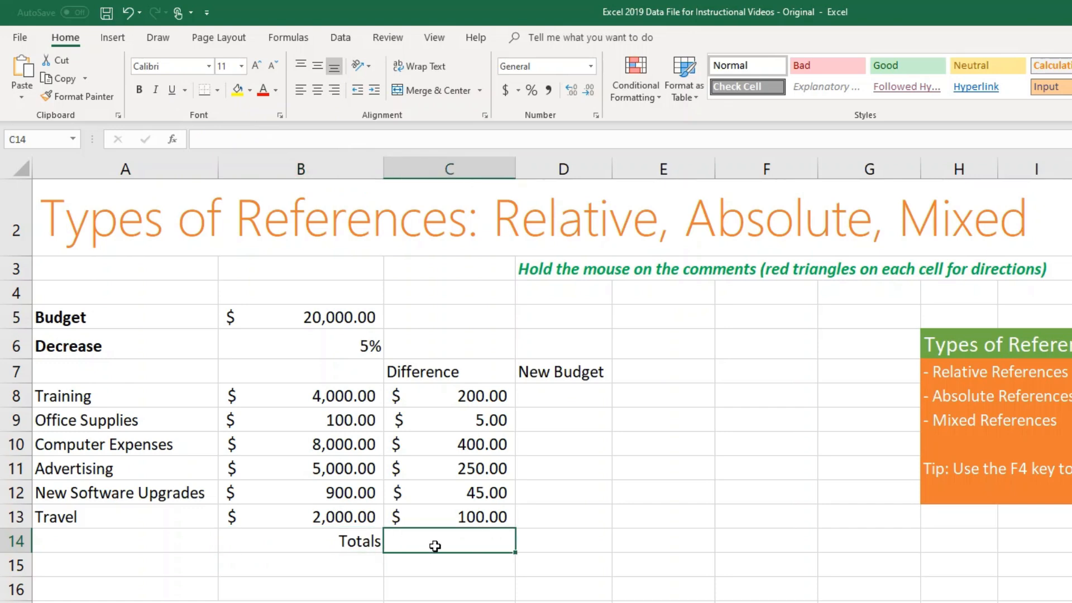
type("=")
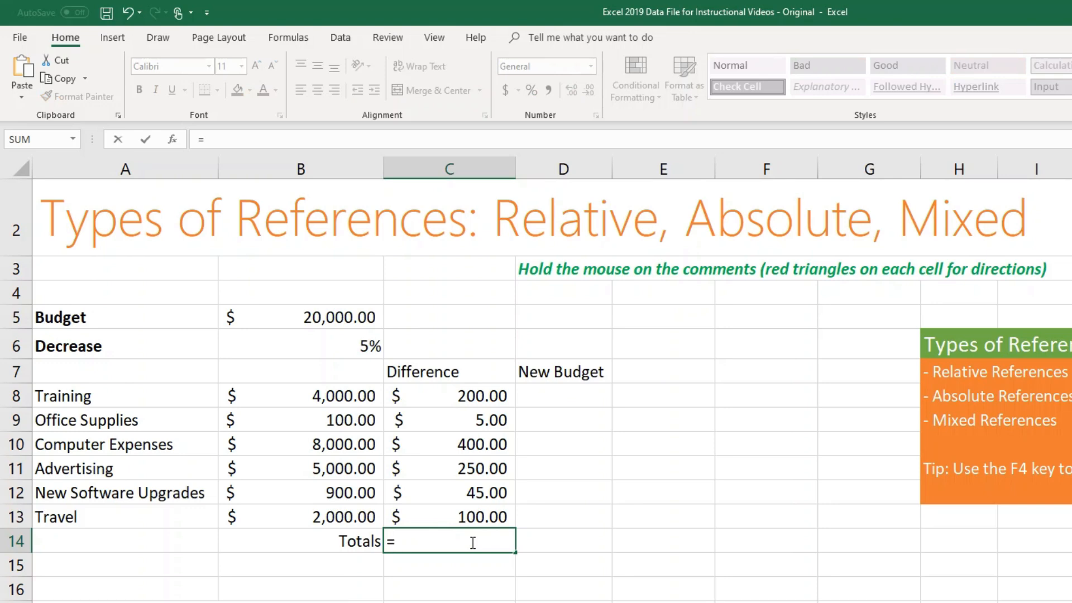
type("SUM(")
left_click_drag(474, 400, 463, 507)
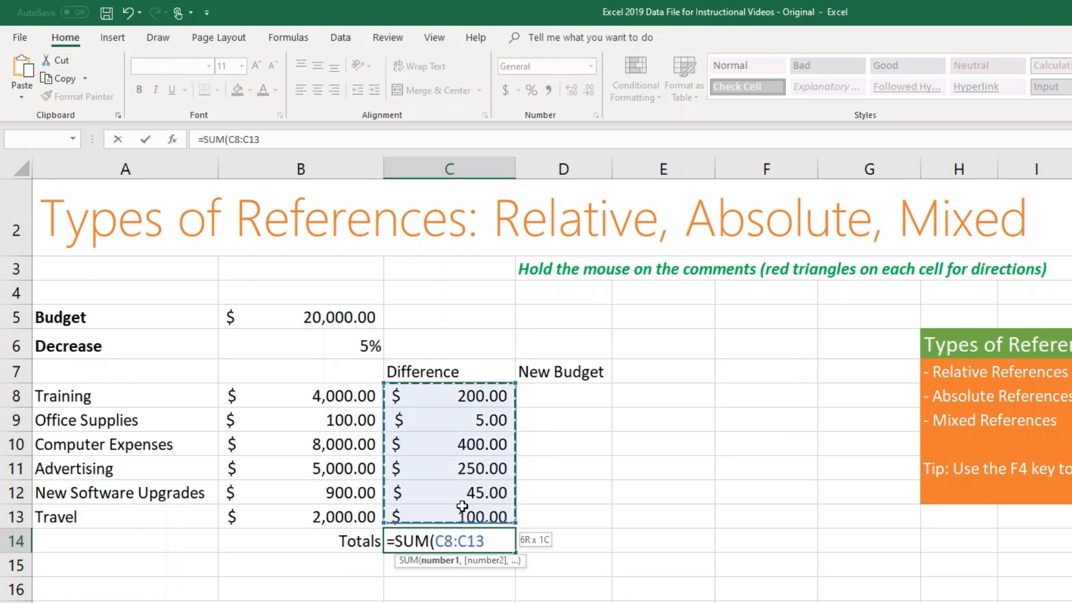
key("Return")
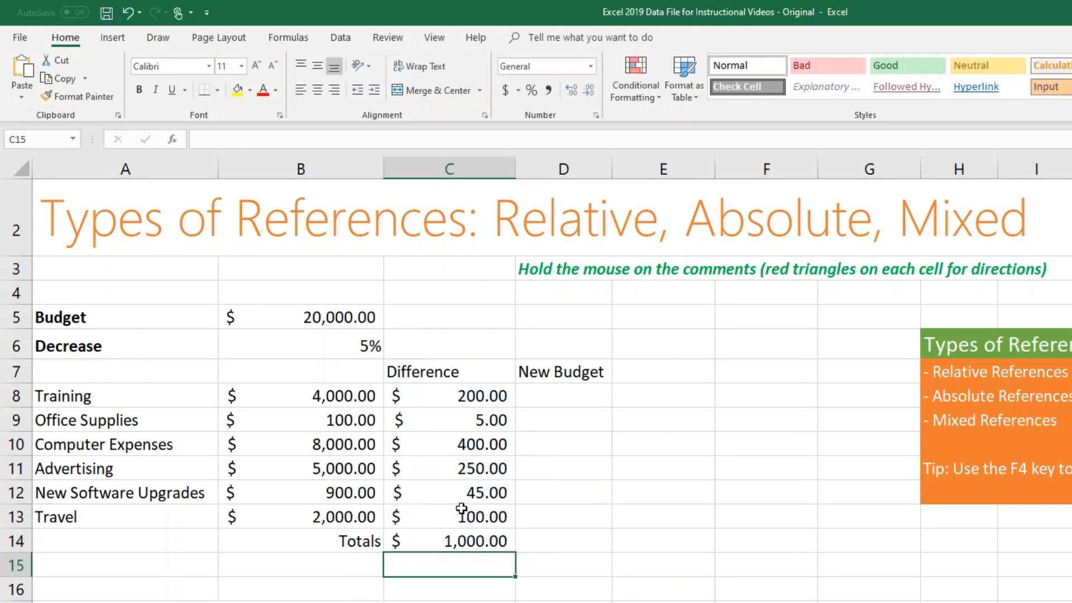
left_click(472, 541)
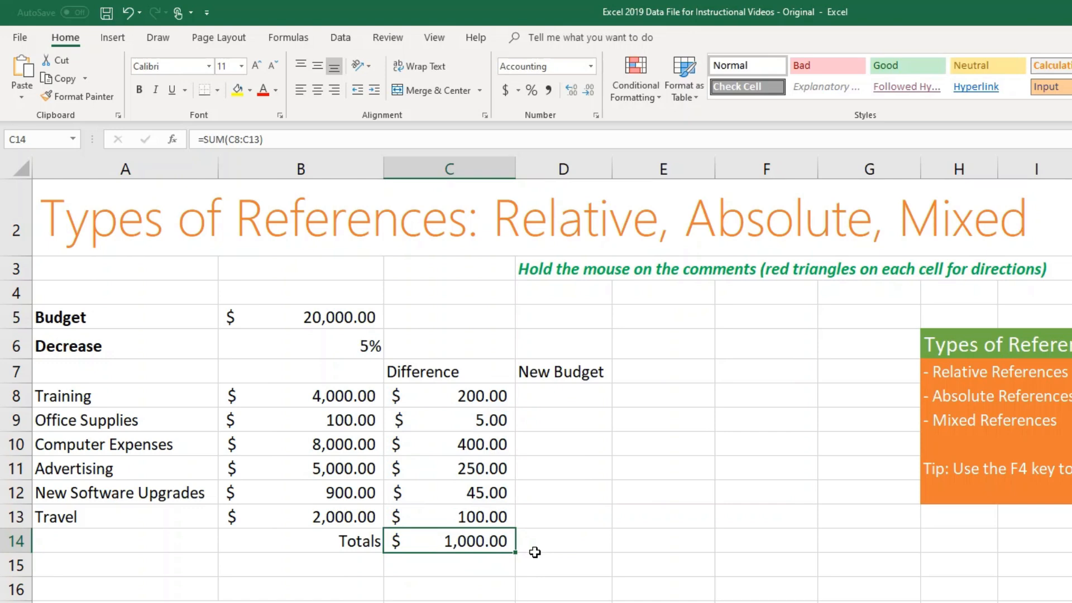
Set the Decrease percentage in B6 to 6% and check the Difference total in C14.
left_click(360, 349)
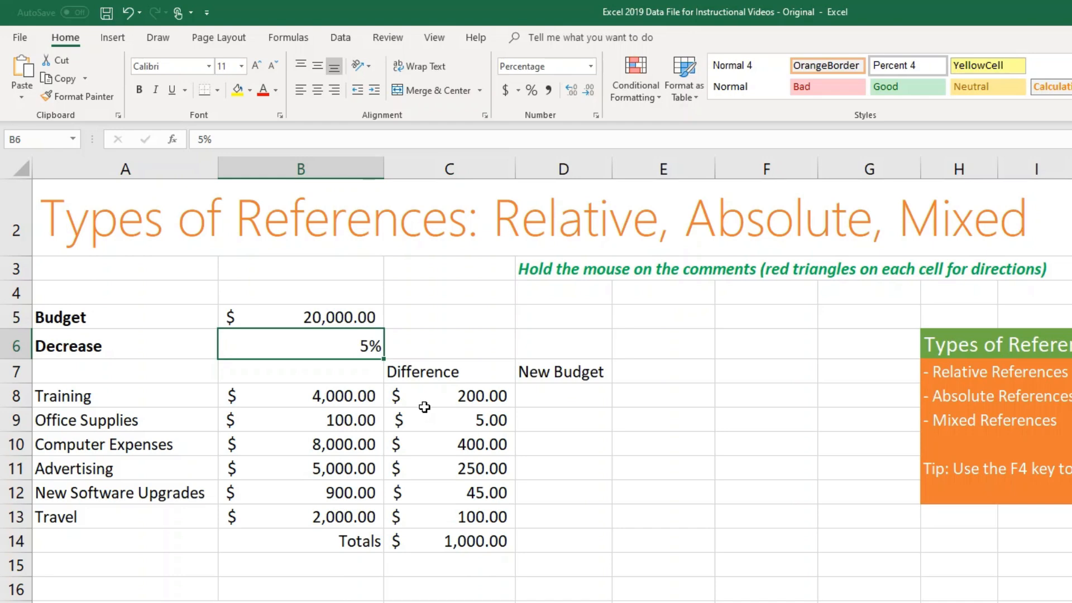
type("6")
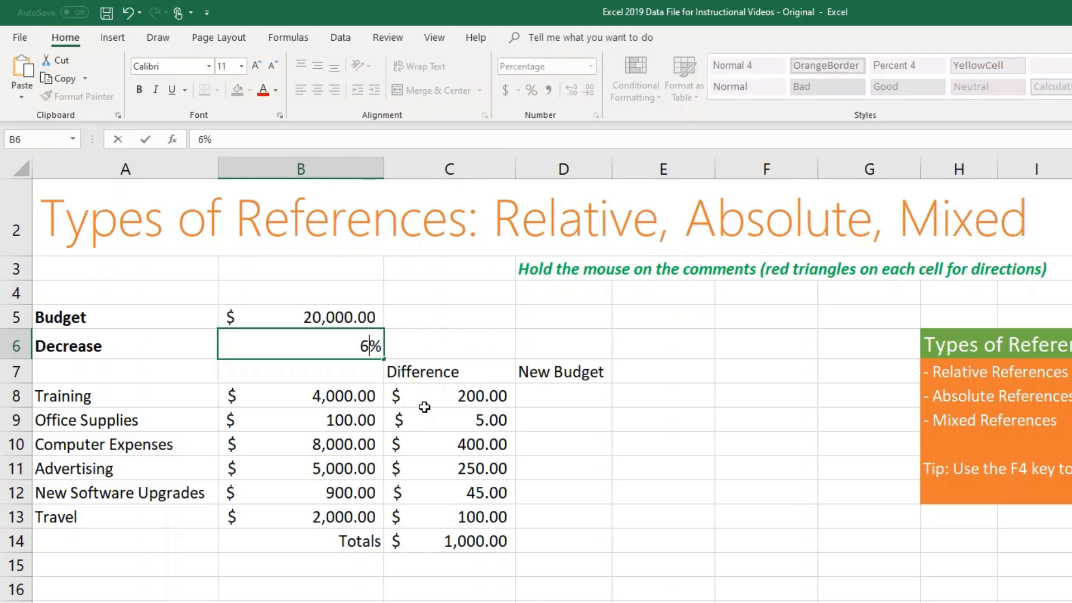
key("Return")
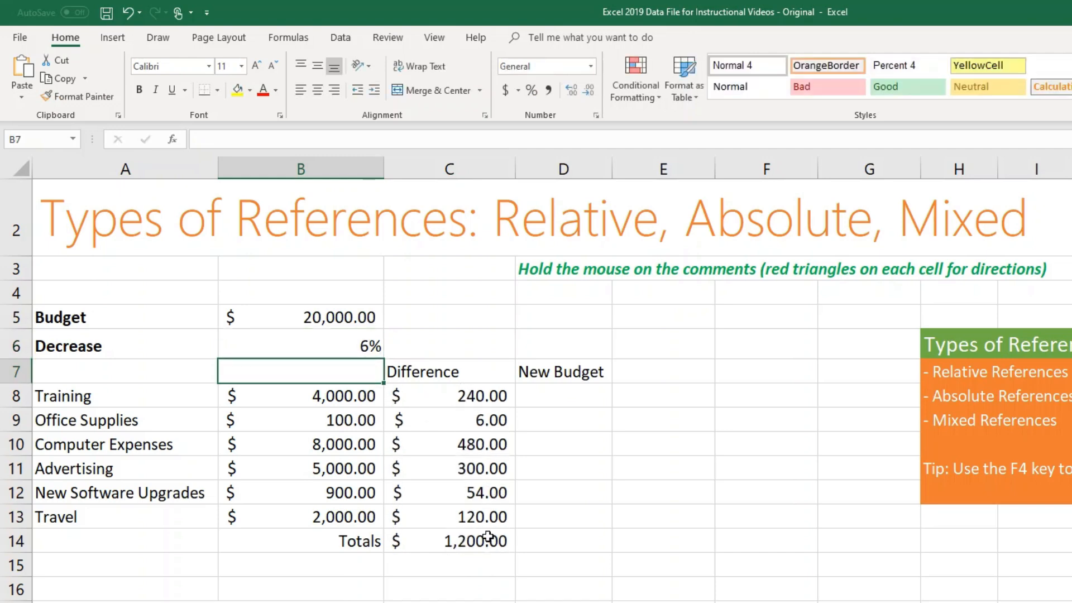
left_click(488, 538)
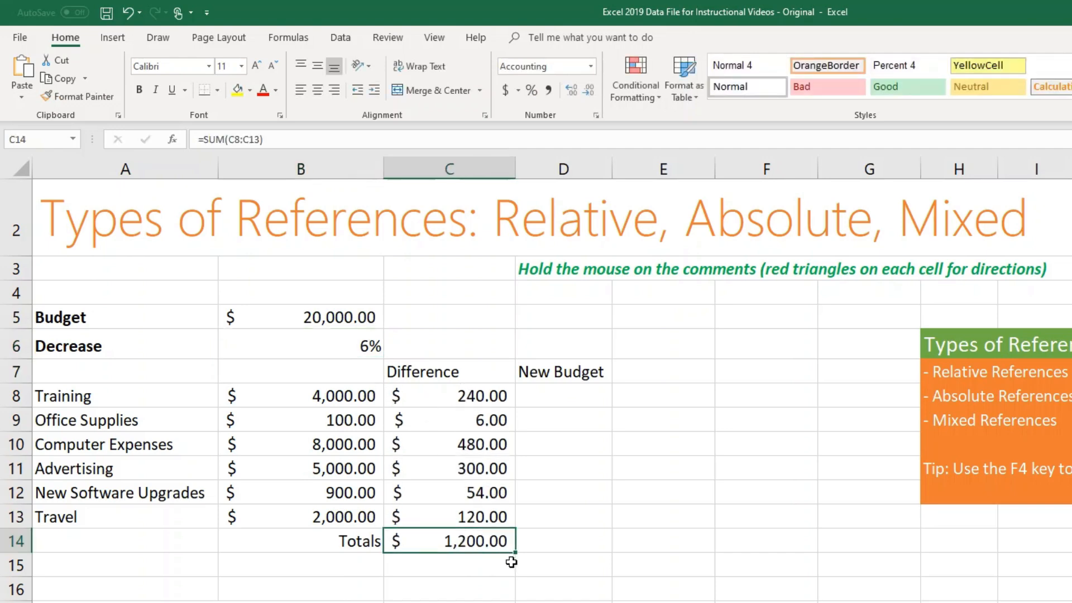
left_click(369, 351)
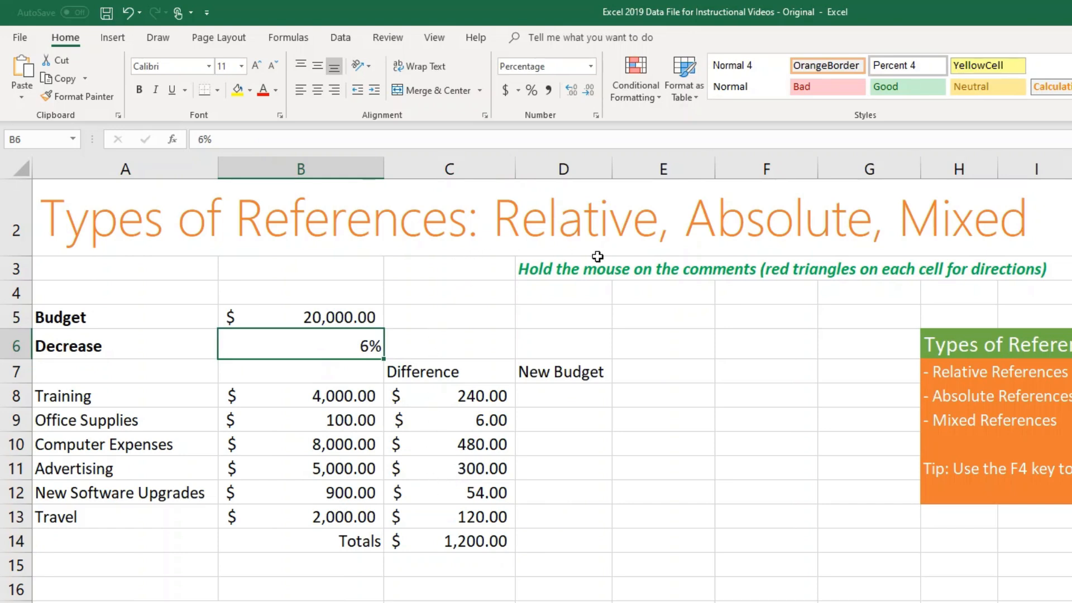
left_click(447, 401)
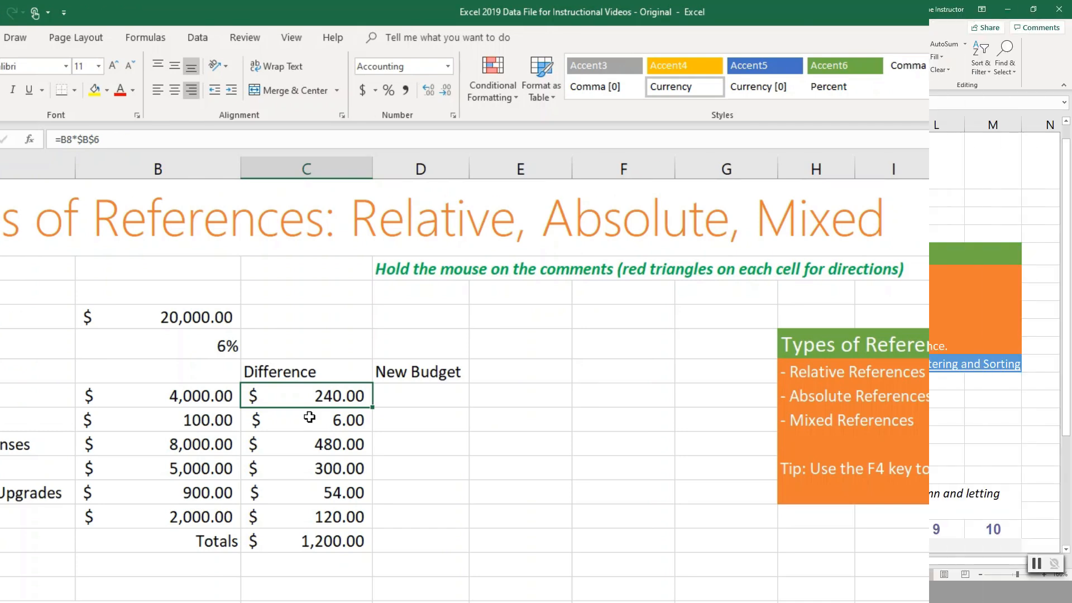
Calculate Training's New Budget in D8 by subtracting the difference from the original amount with =B8-C8.
left_click(597, 403)
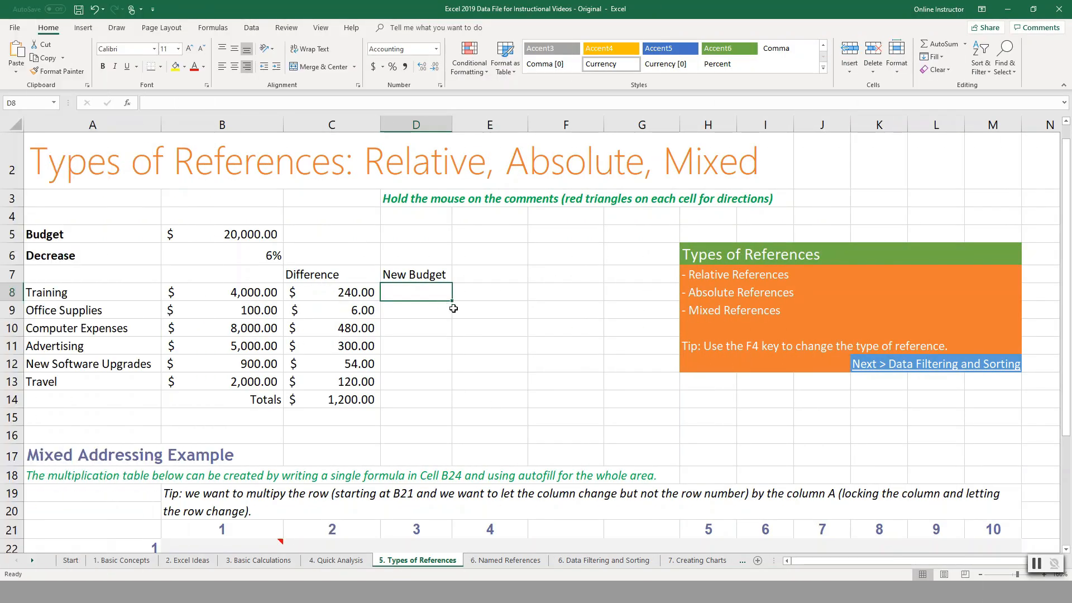
type("=")
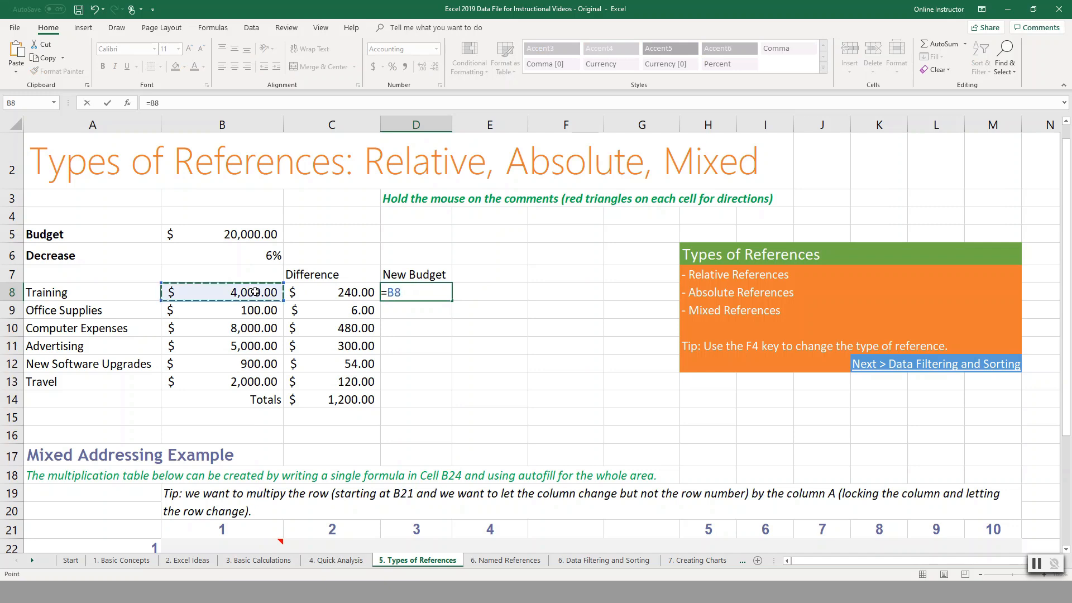
left_click(256, 291)
type("-")
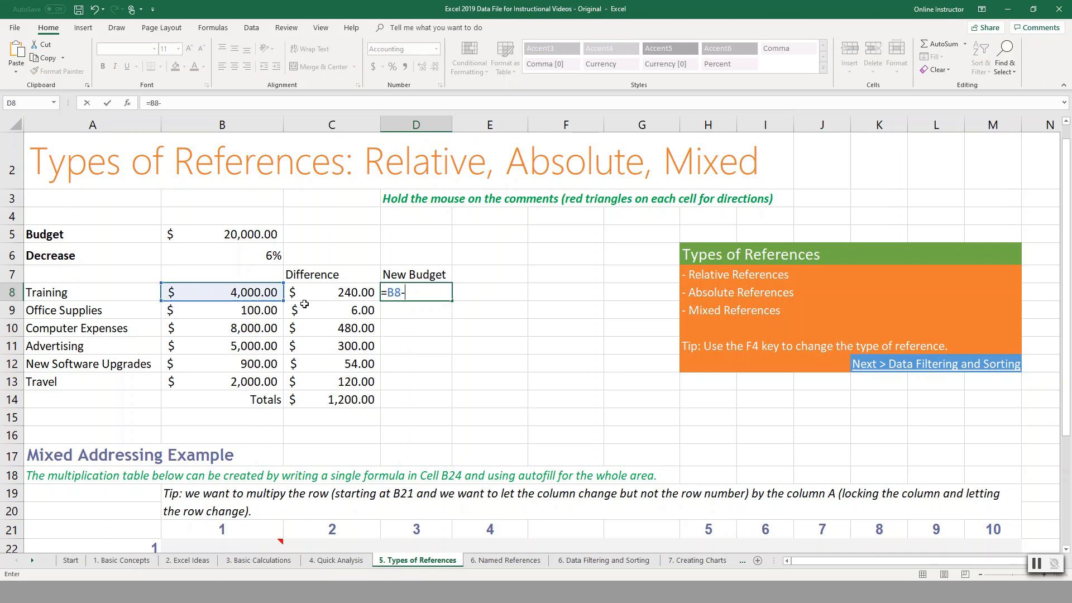
left_click(334, 293)
key("Return")
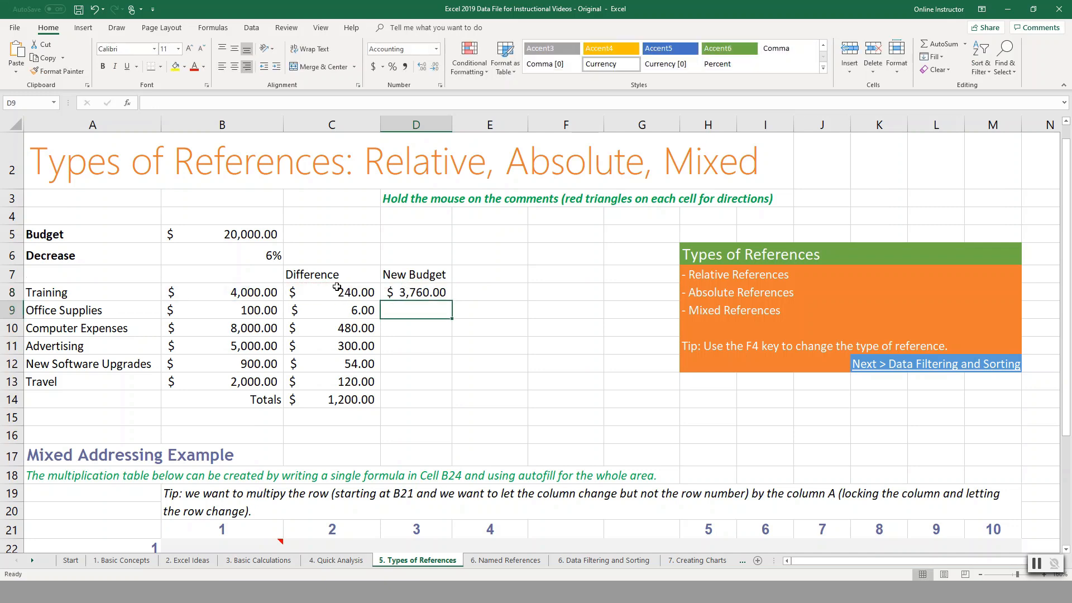
Fill the New Budget formula from D8 down the column for the remaining budget categories.
left_click(447, 297)
left_click_drag(452, 301, 448, 406)
left_click(506, 382)
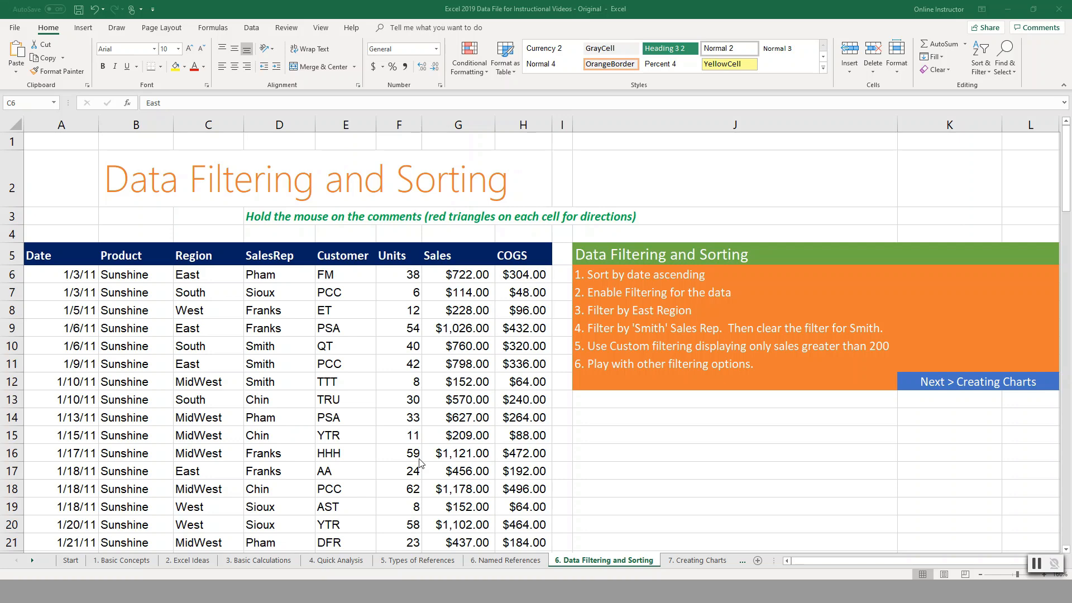
Sort the sales data on the Data Filtering and Sorting sheet by Date from oldest to newest.
left_click(95, 275)
left_click(142, 276)
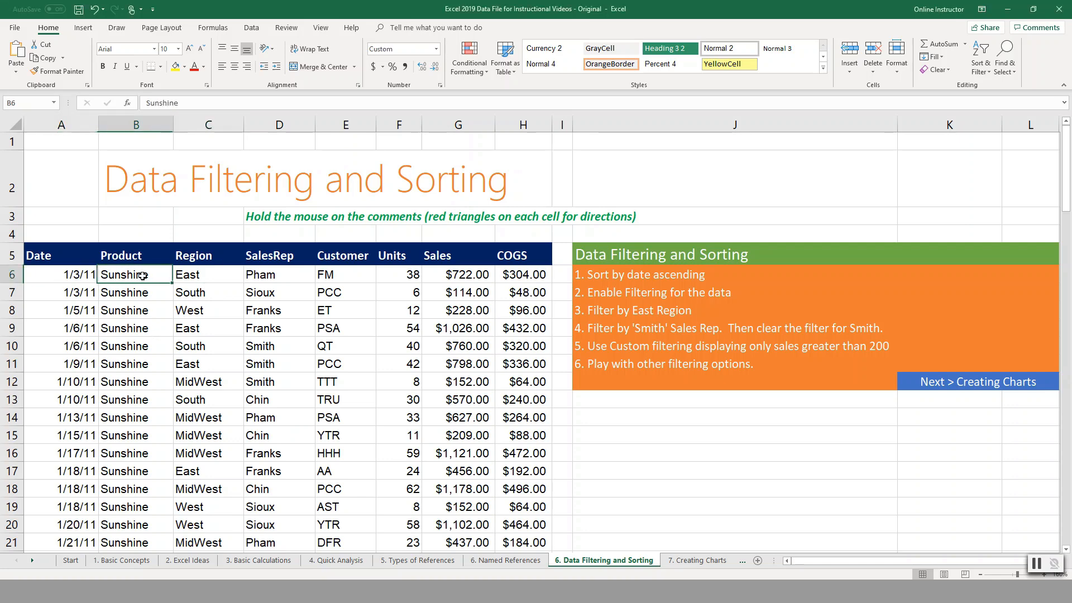
left_click(203, 279)
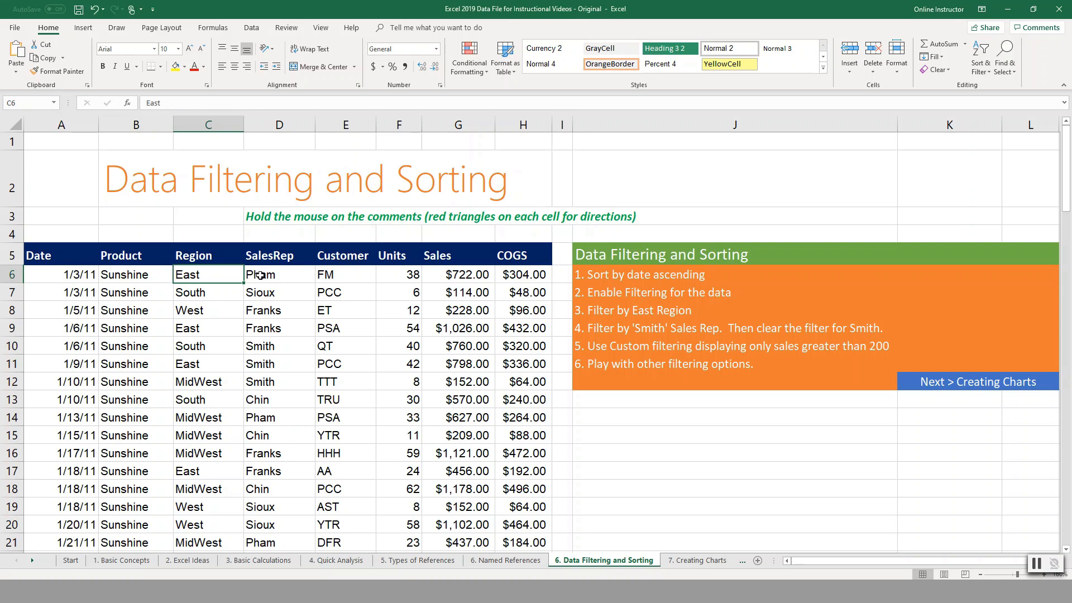
left_click(64, 279)
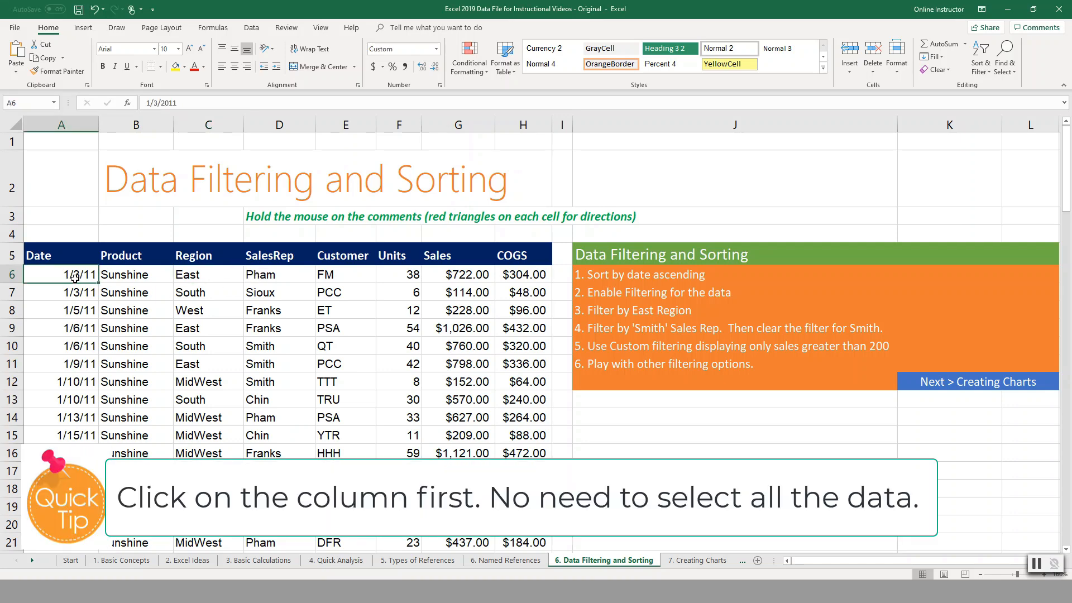
left_click(981, 59)
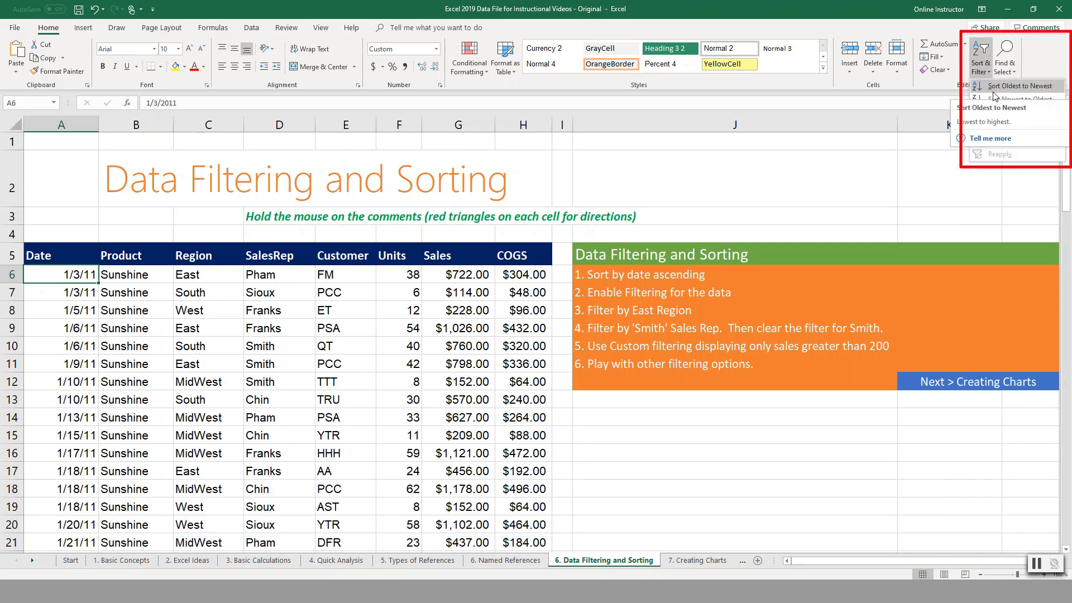
left_click(993, 88)
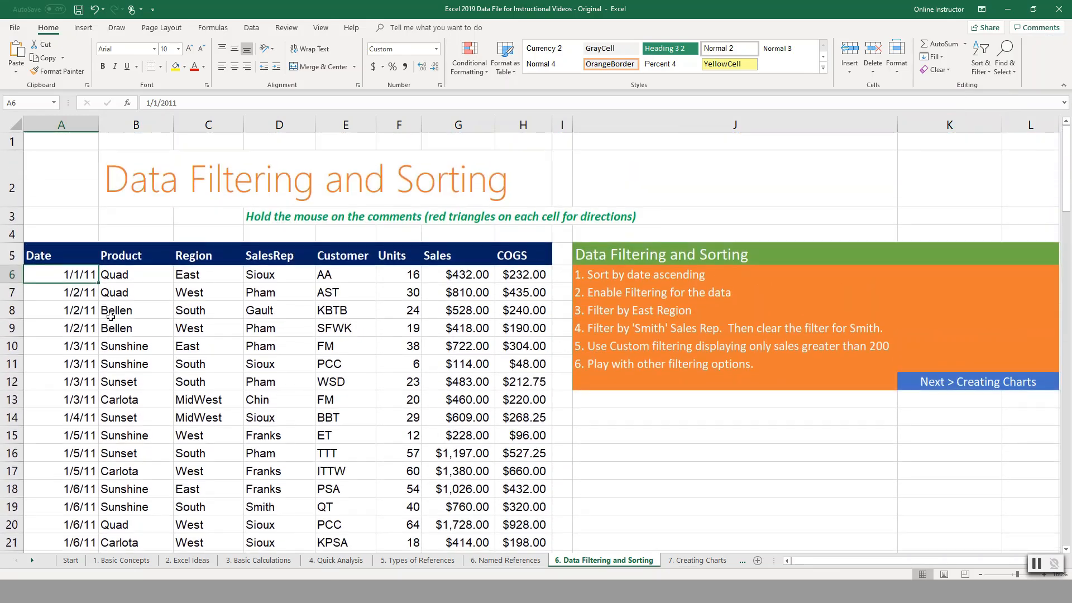
Sort the sales data by Product from A to Z.
left_click(115, 278)
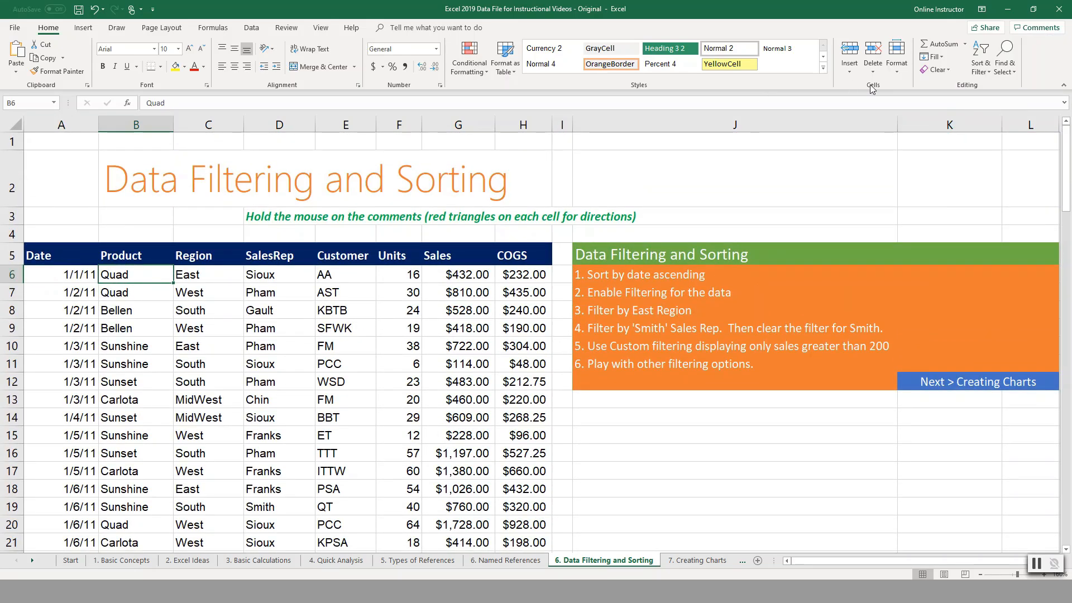
left_click(984, 73)
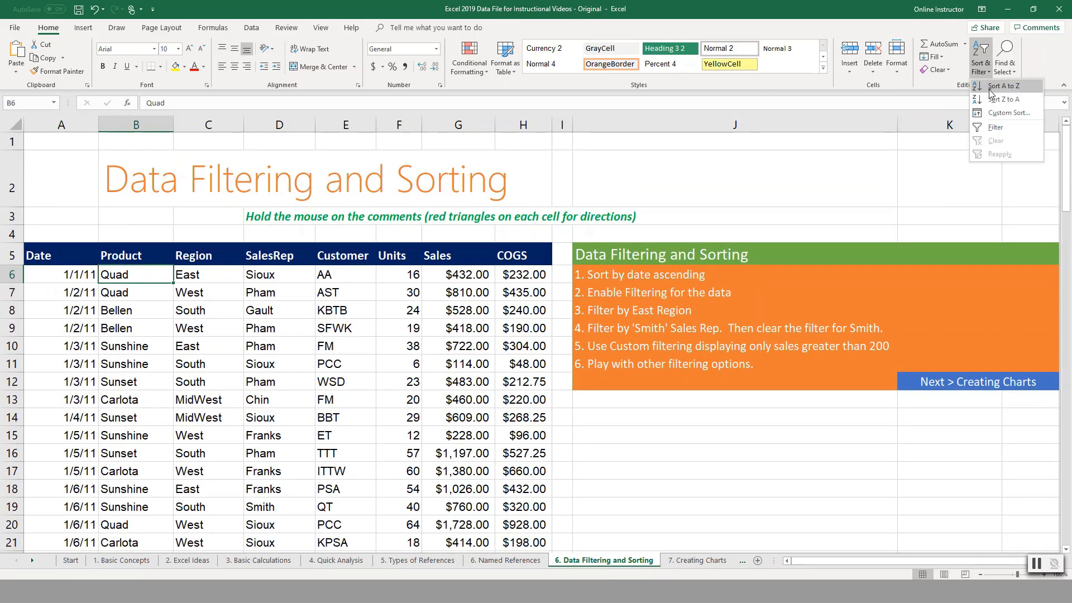
left_click(990, 88)
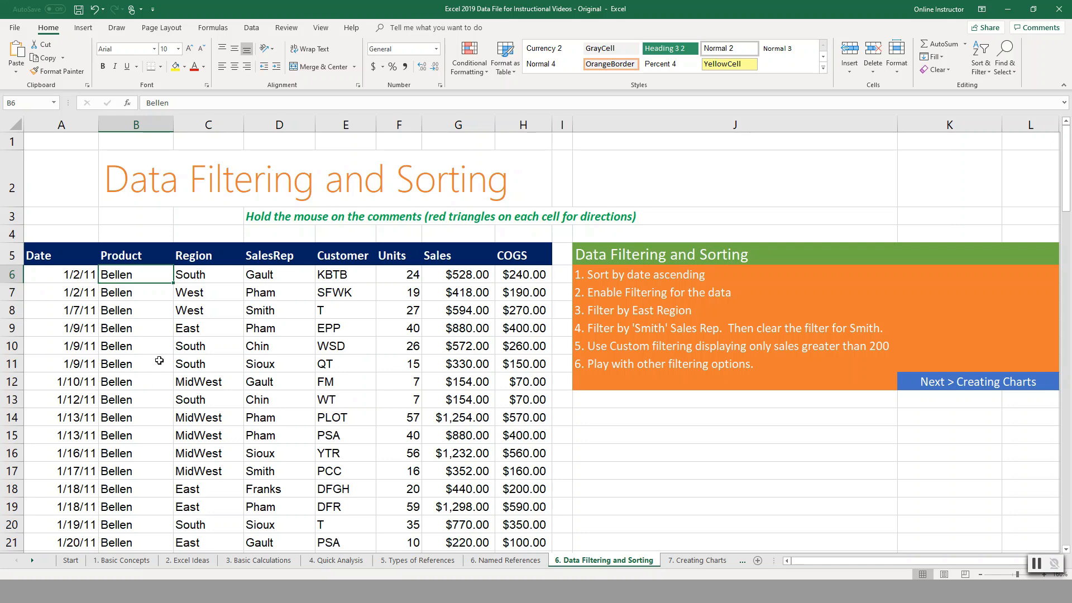
Sort the sales data by Region from A to Z.
right_click(127, 276)
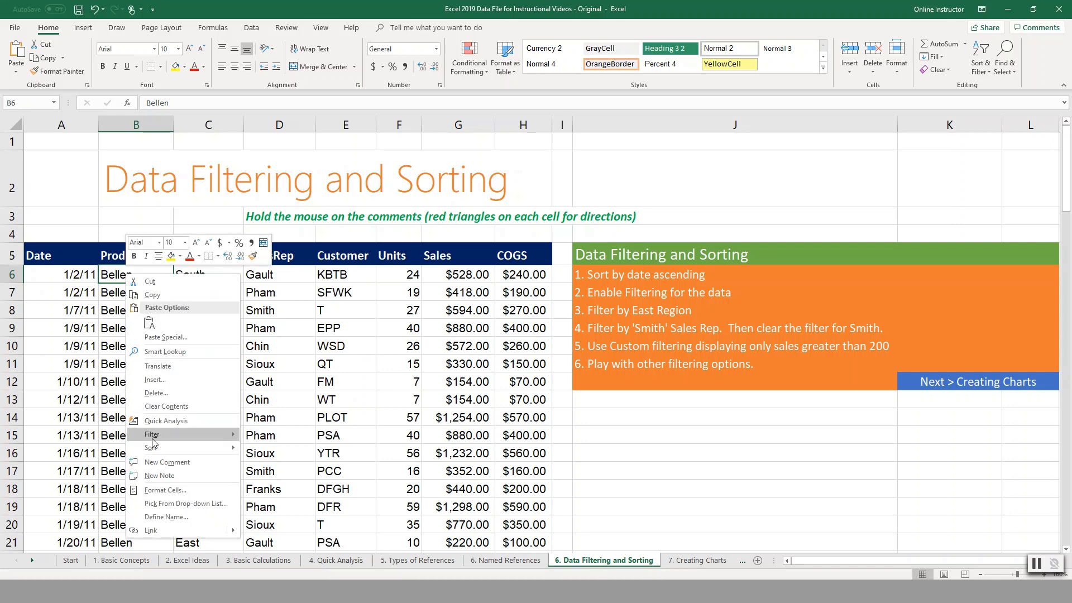
key("Escape")
left_click(194, 276)
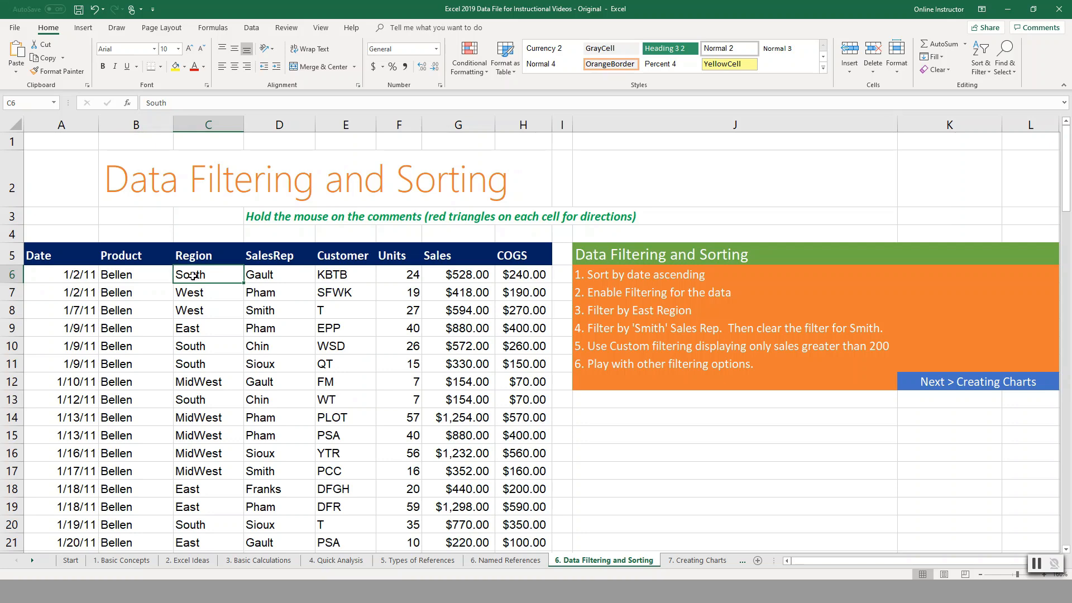
right_click(194, 276)
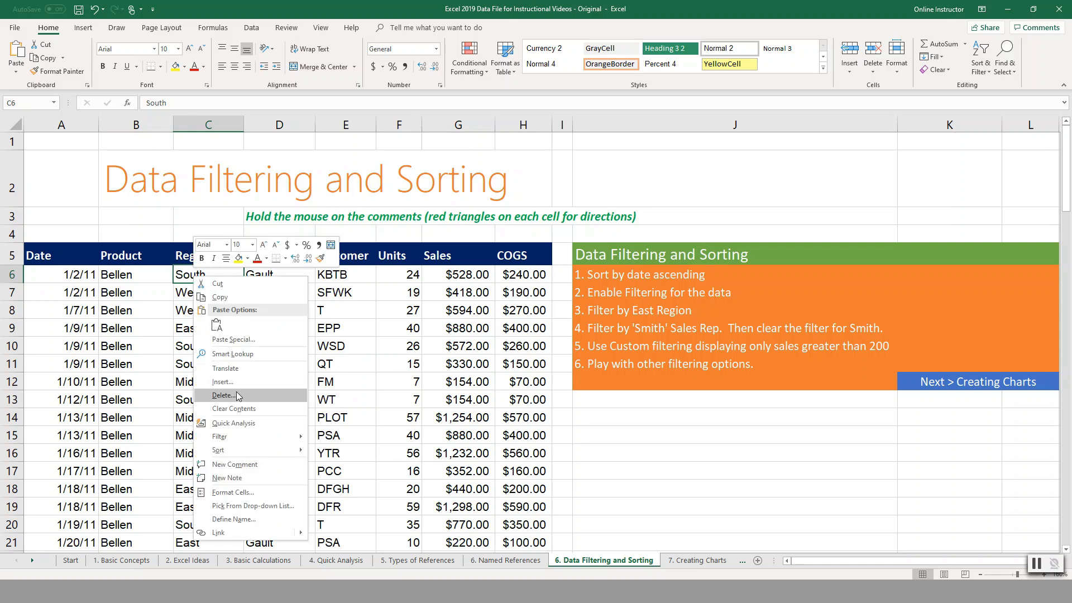
mouse_move(236, 449)
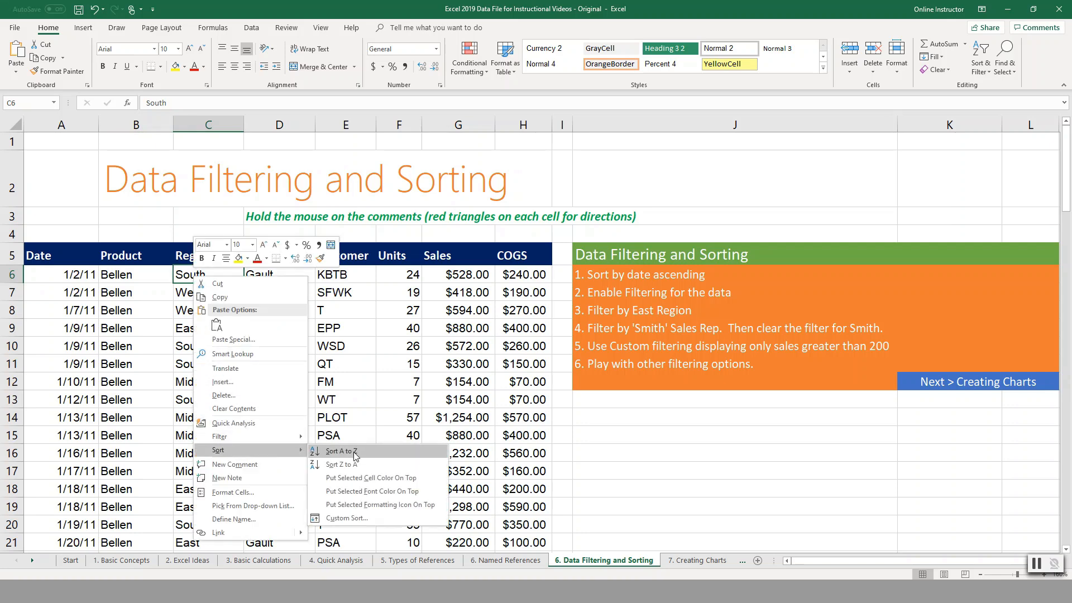
left_click(356, 451)
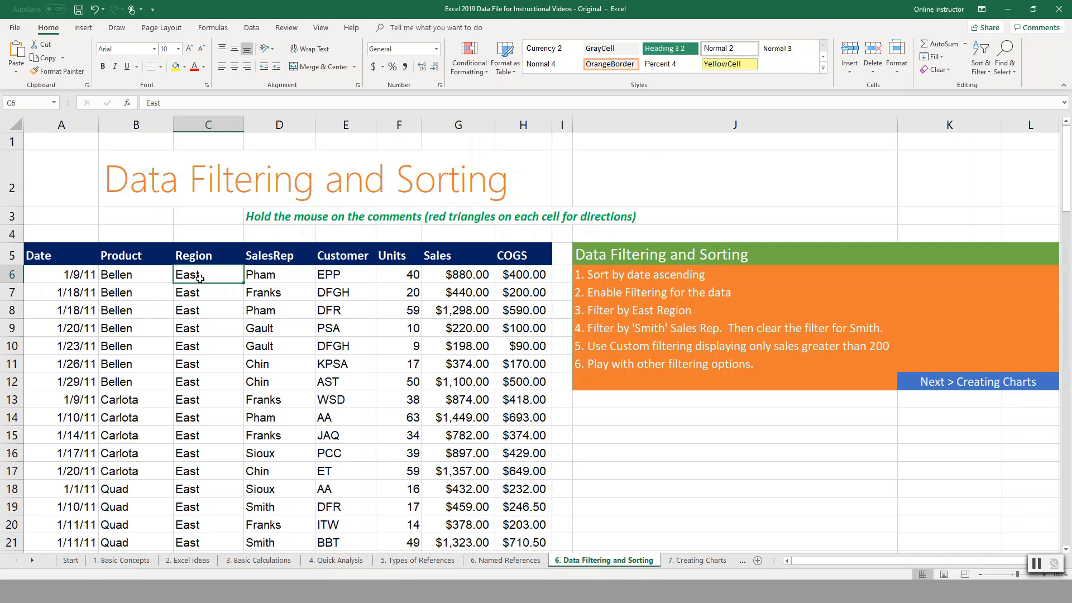
Sort the sales data by Product from A to Z again.
left_click(134, 294)
left_click(134, 277)
key("alt+h")
key("s")
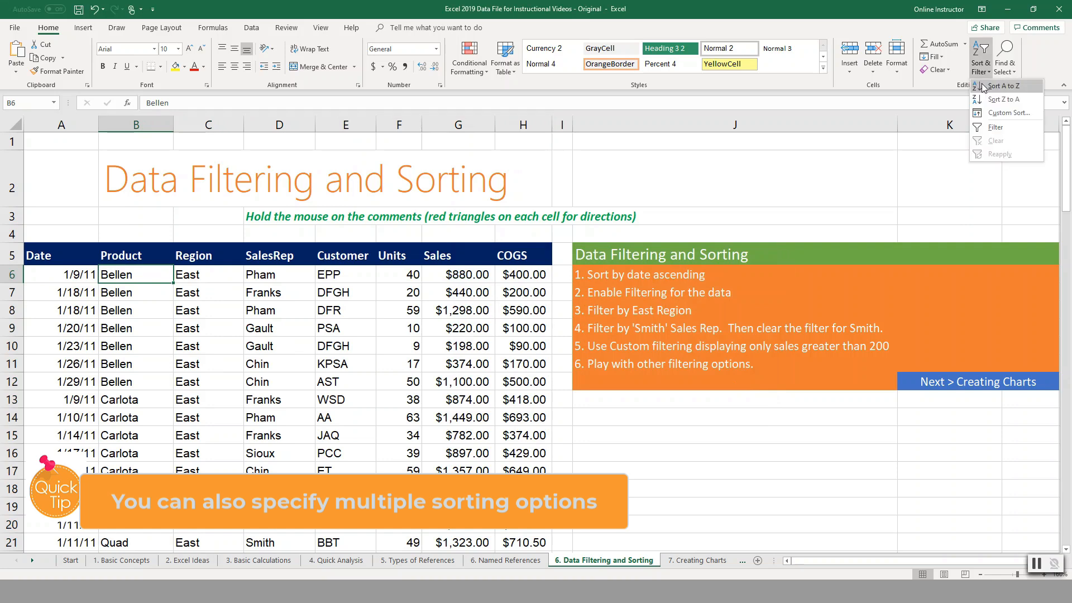
key("s")
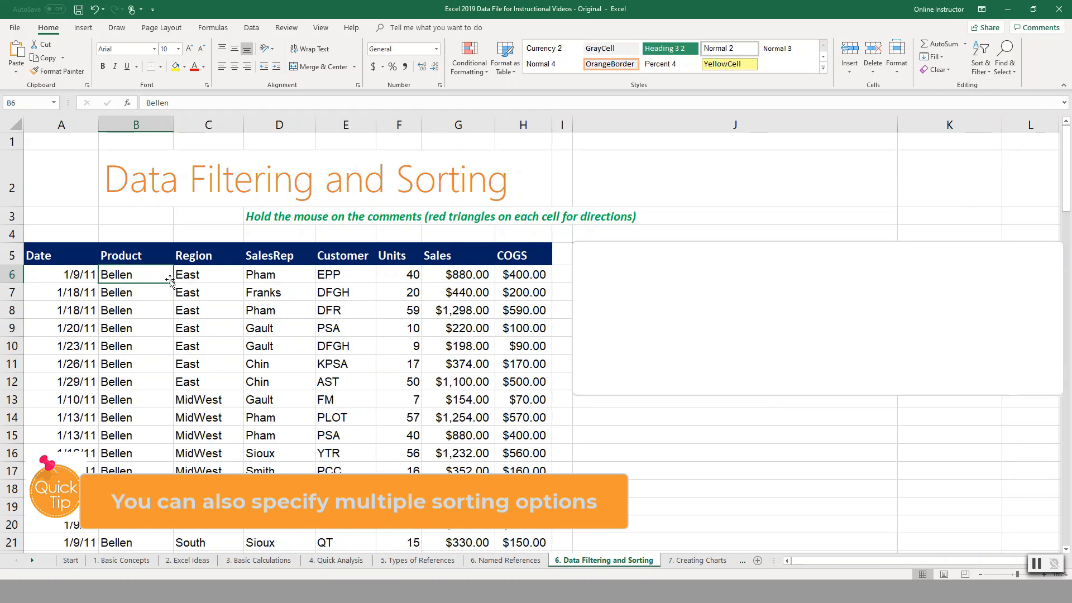
Apply a custom sort to the sales data by Product and then by Region, both on cell values from A to Z.
right_click(151, 281)
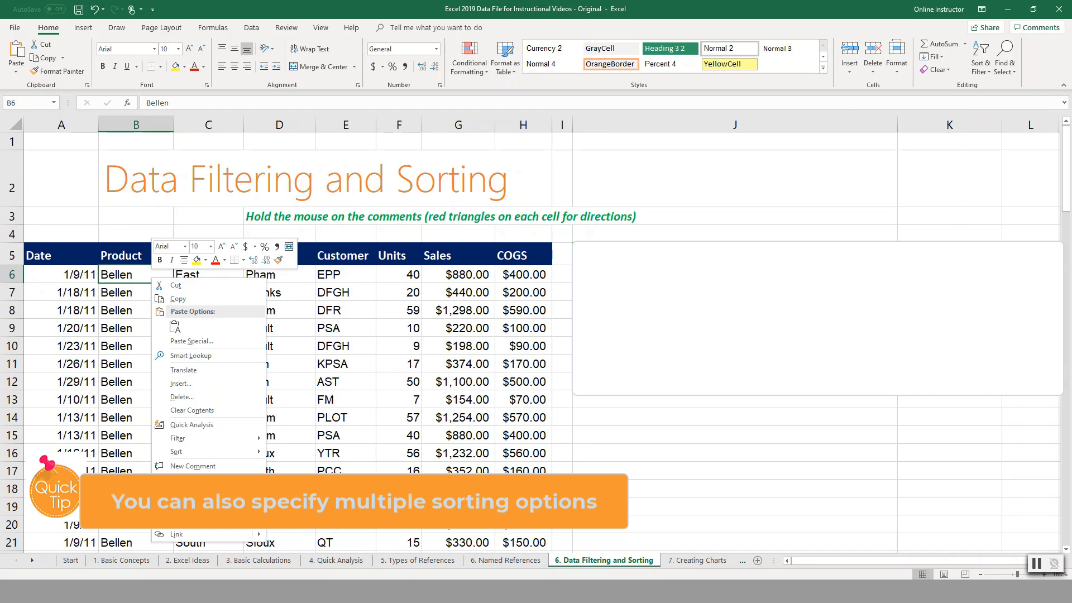
mouse_move(235, 452)
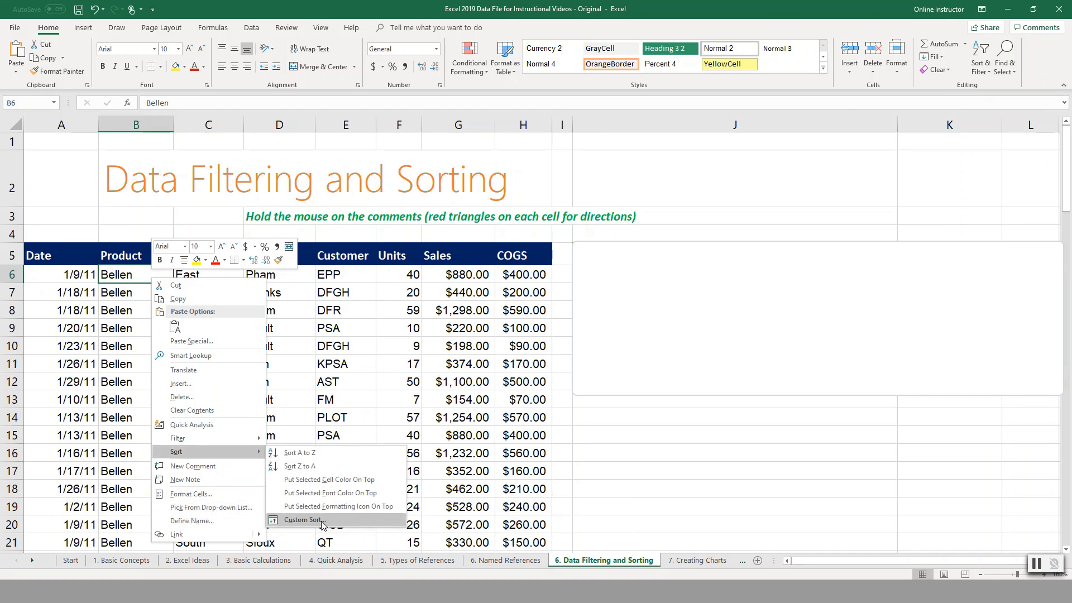
left_click(321, 522)
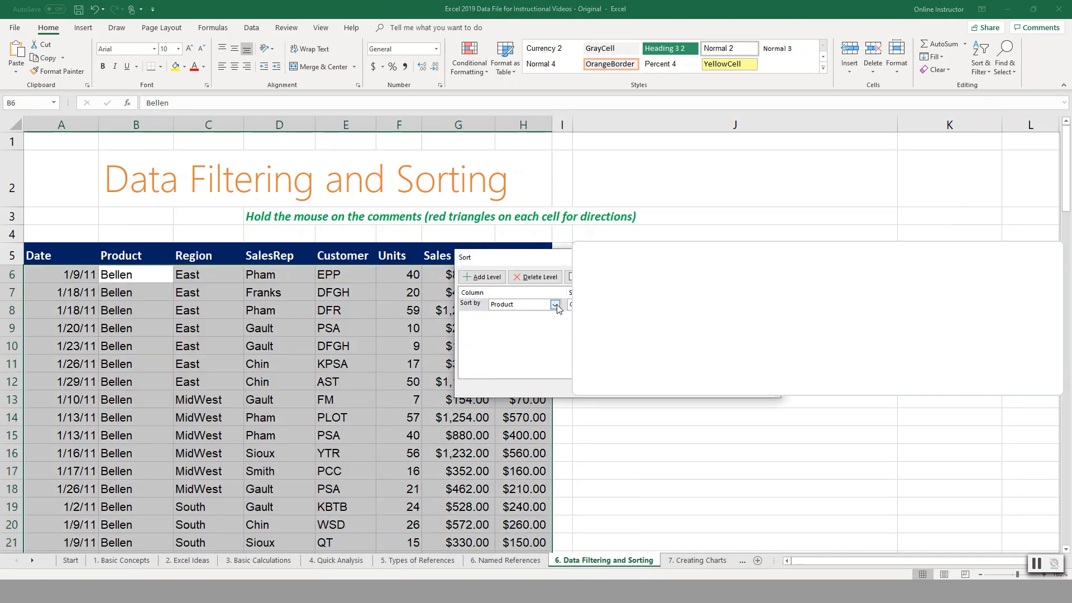
left_click(556, 305)
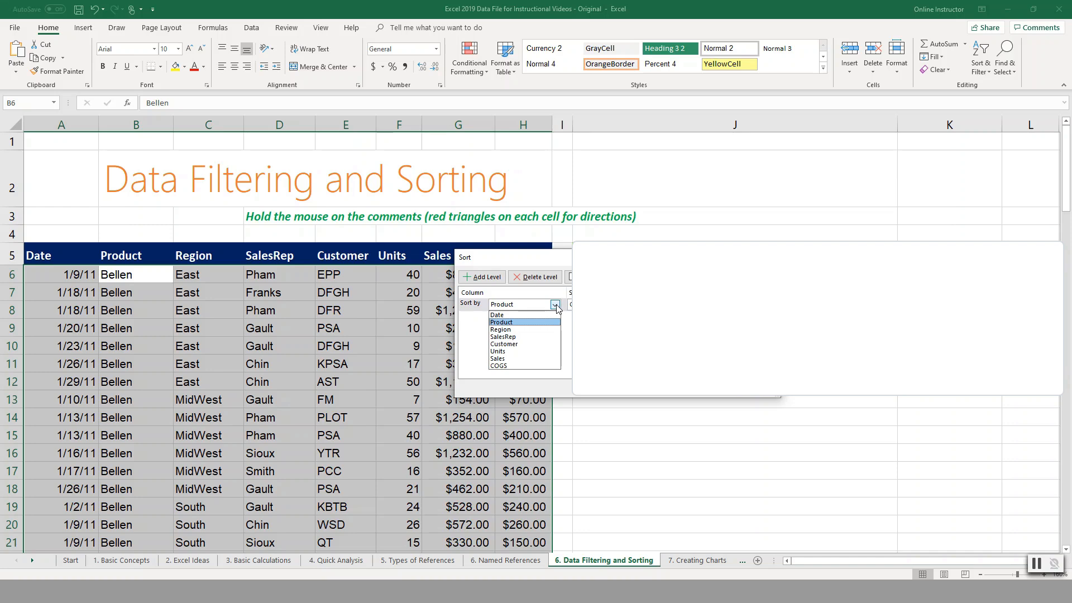
left_click(654, 342)
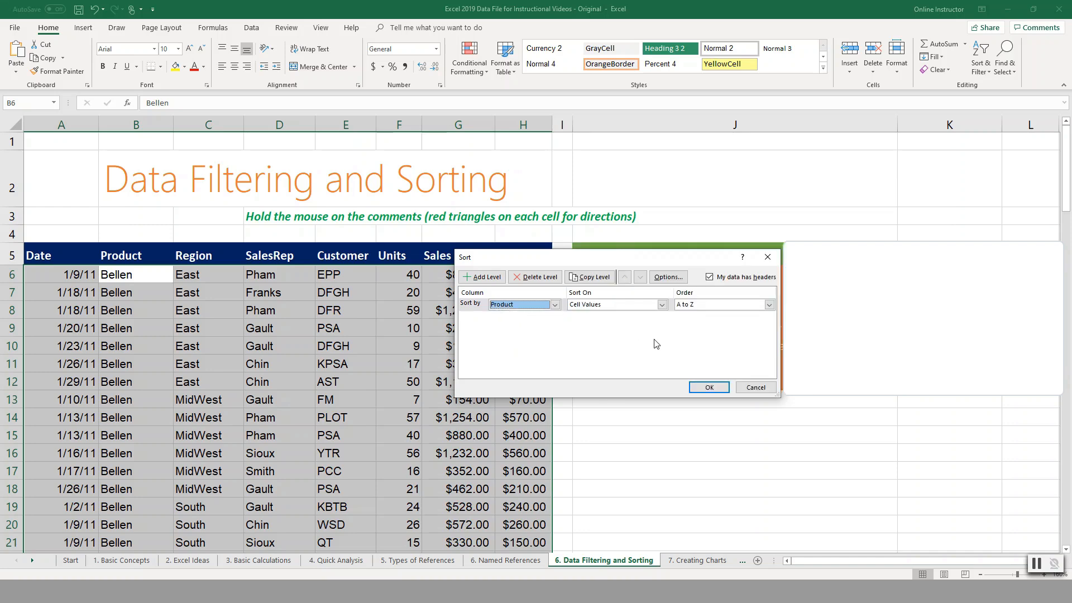
left_click(628, 308)
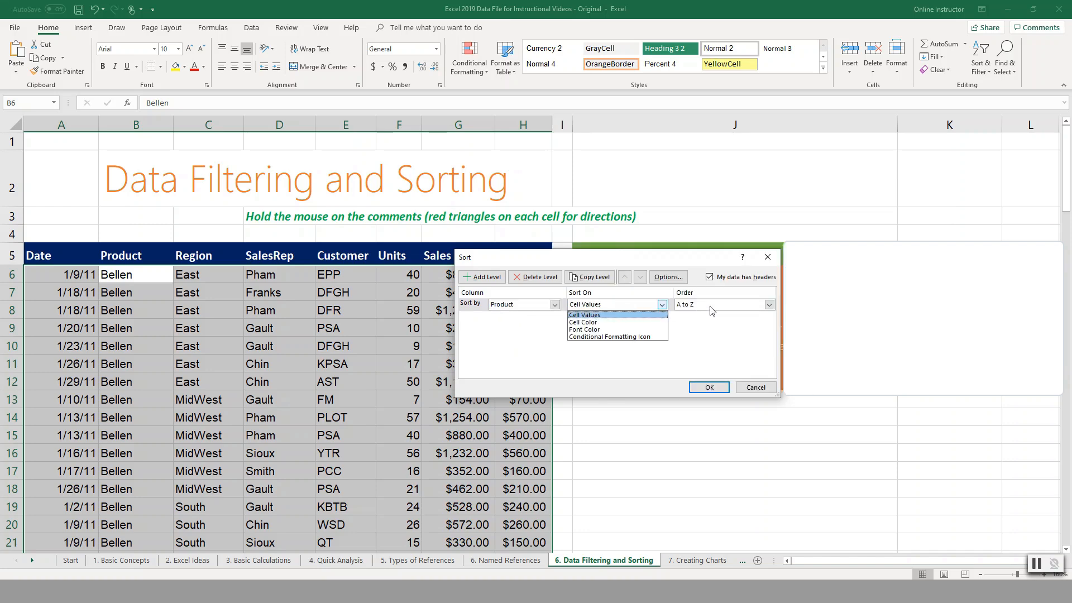
left_click(693, 331)
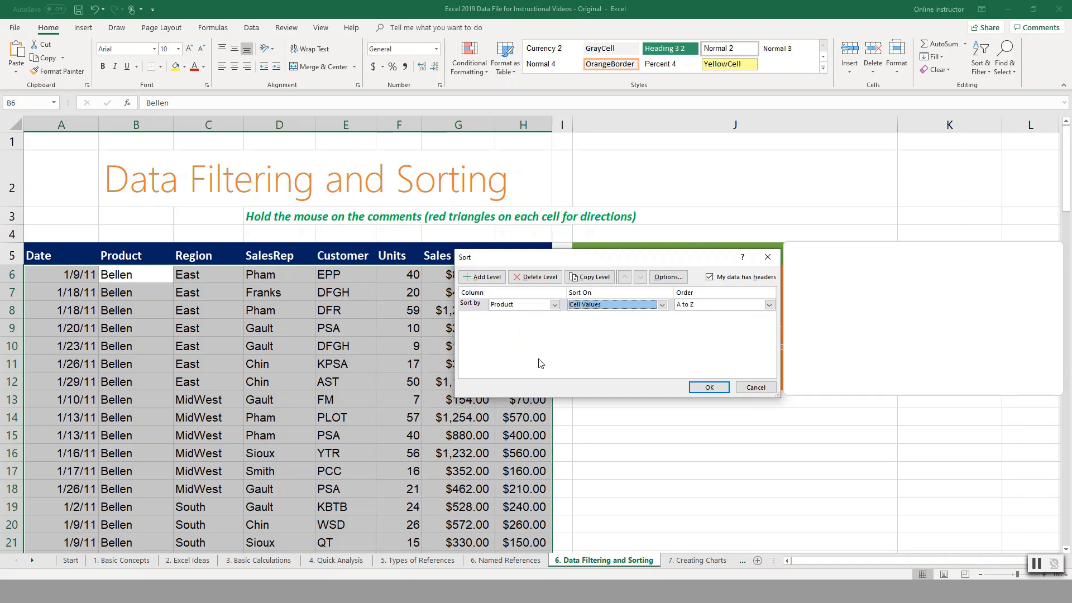
left_click(485, 277)
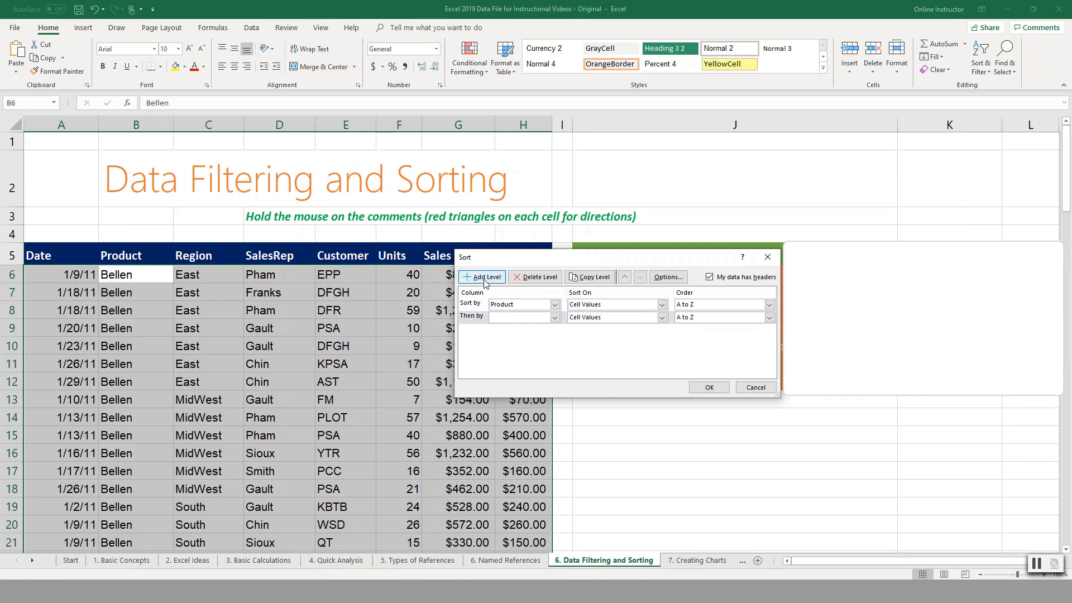
left_click(555, 318)
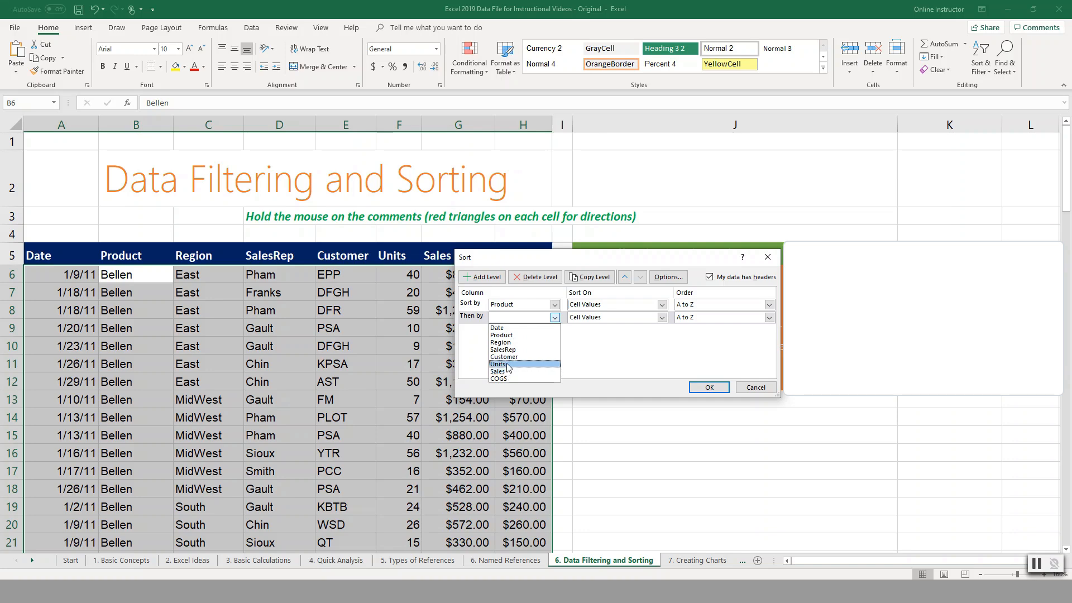
left_click(501, 343)
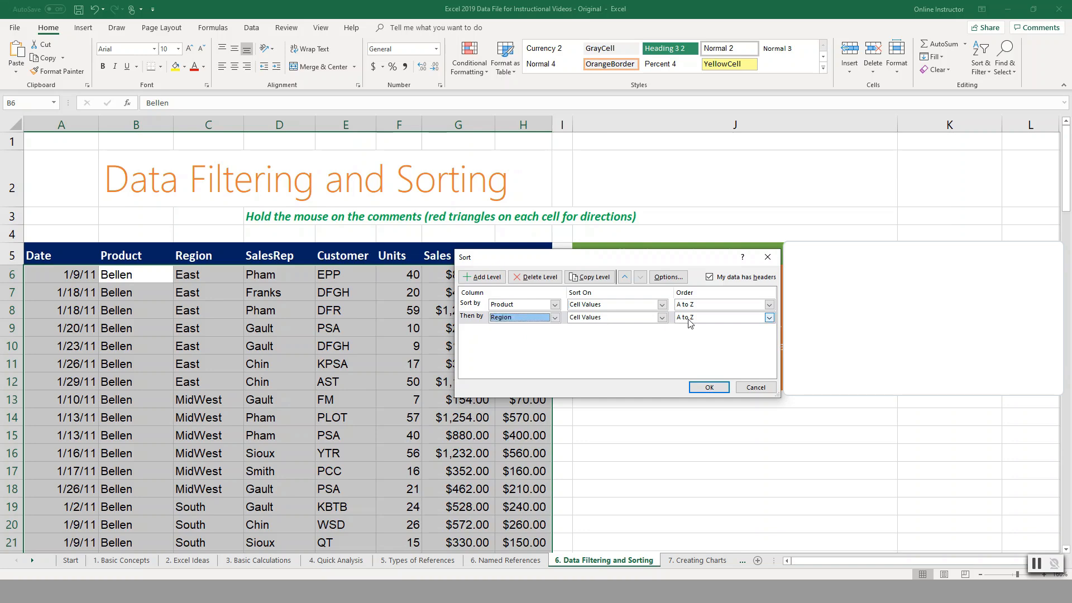
left_click(701, 391)
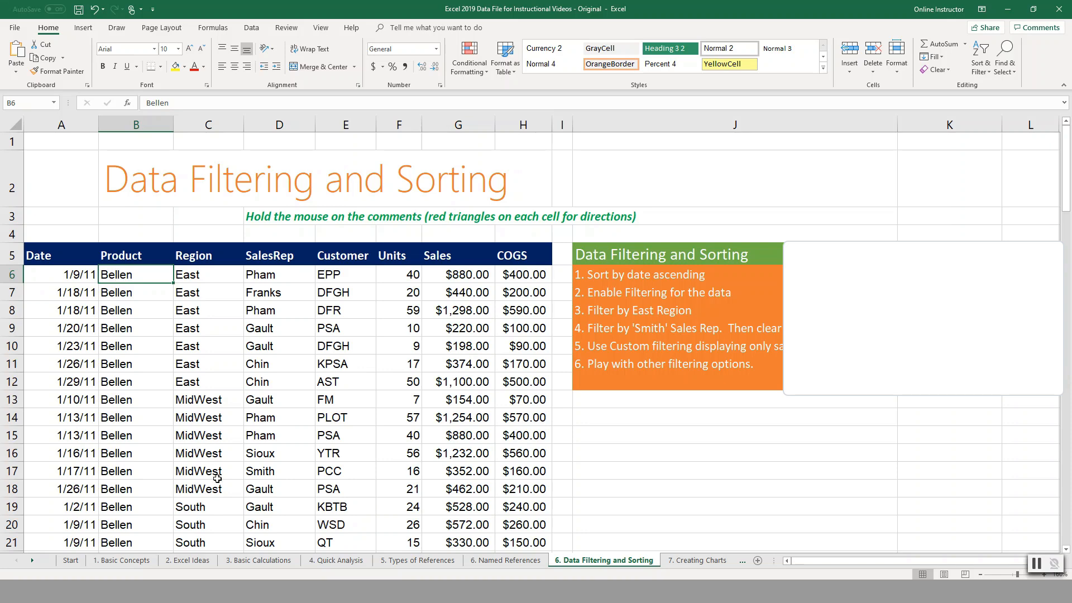
Add SalesRep from A to Z as a third custom sort level below Product and Region, and apply the sort.
scroll(198, 432, "down", 6)
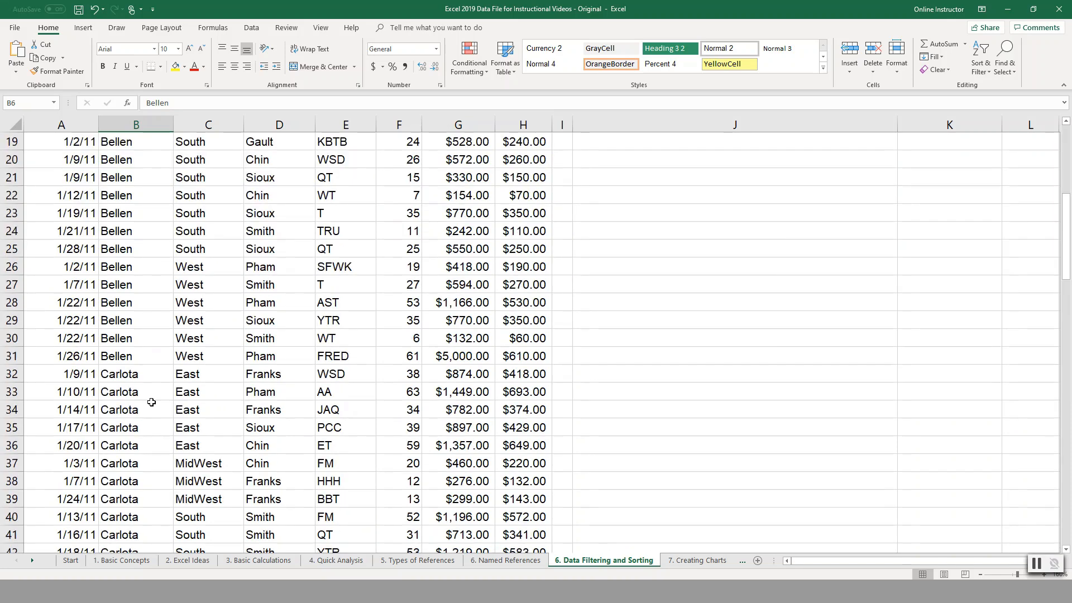
scroll(147, 411, "down", 5)
scroll(216, 422, "down", 1)
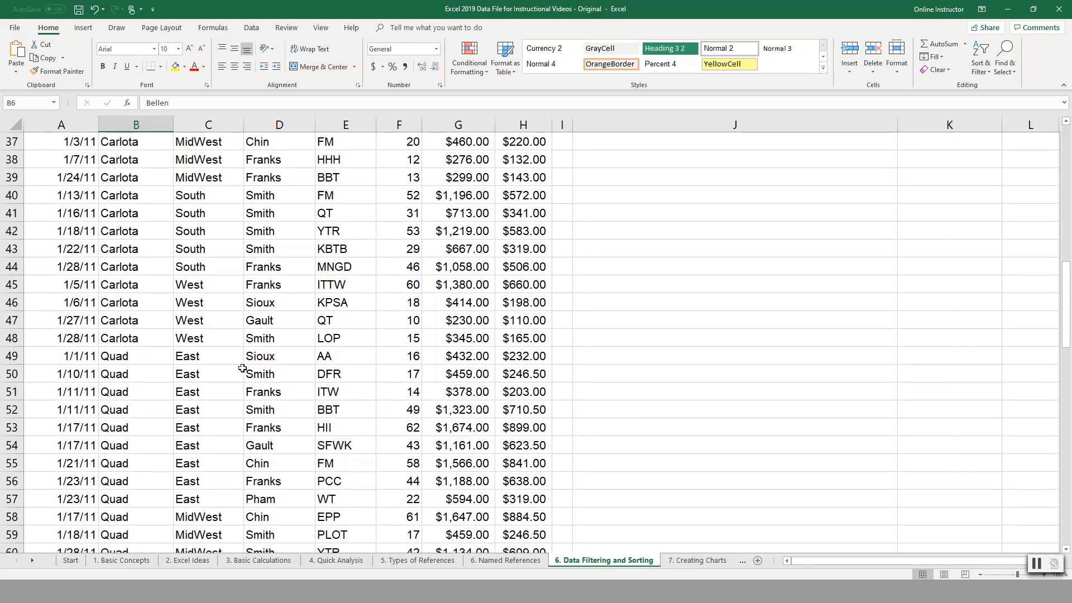
left_click_drag(195, 369, 193, 393)
scroll(193, 425, "down", 3)
scroll(191, 428, "up", 14)
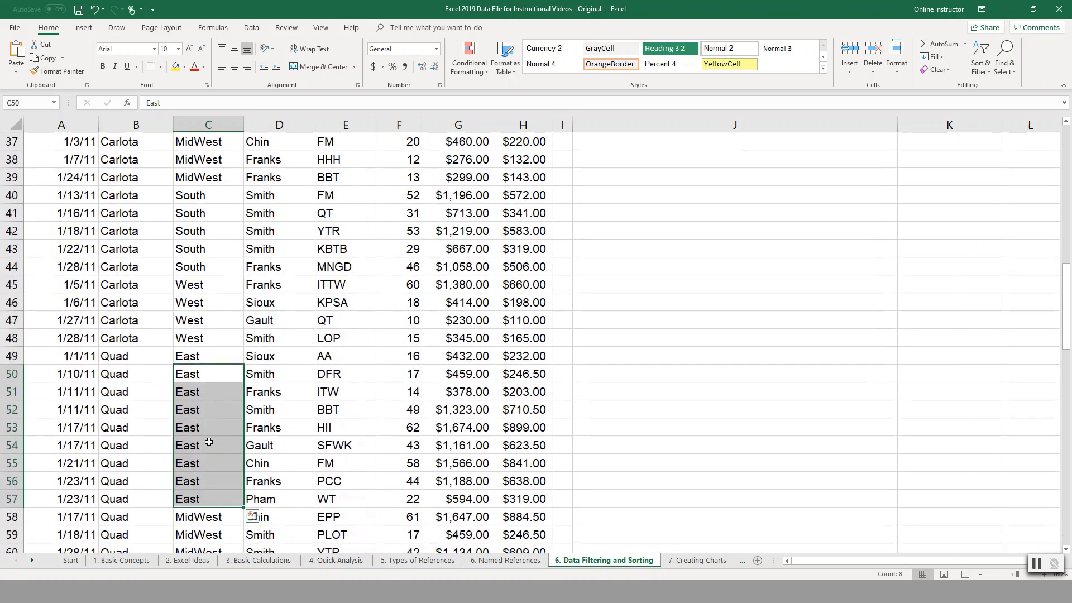
right_click(119, 214)
mouse_move(182, 390)
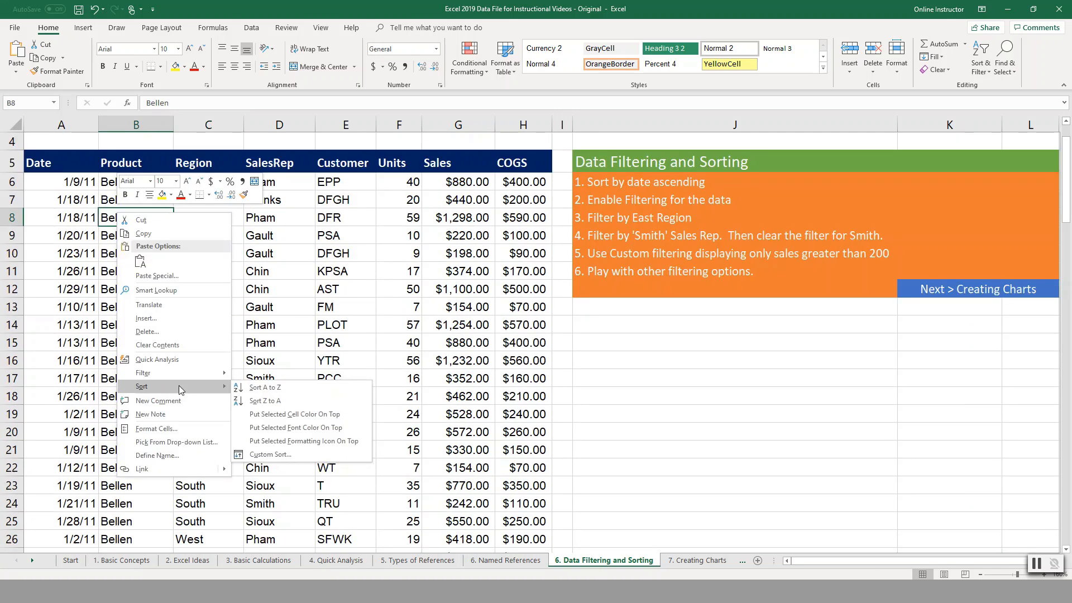
left_click(274, 453)
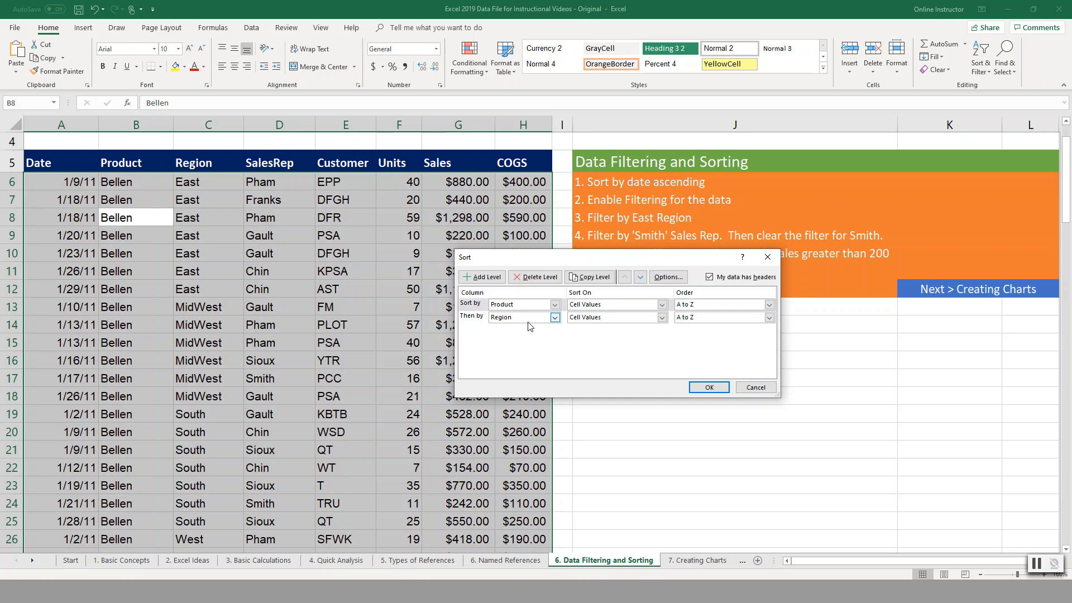
left_click(482, 277)
left_click(555, 330)
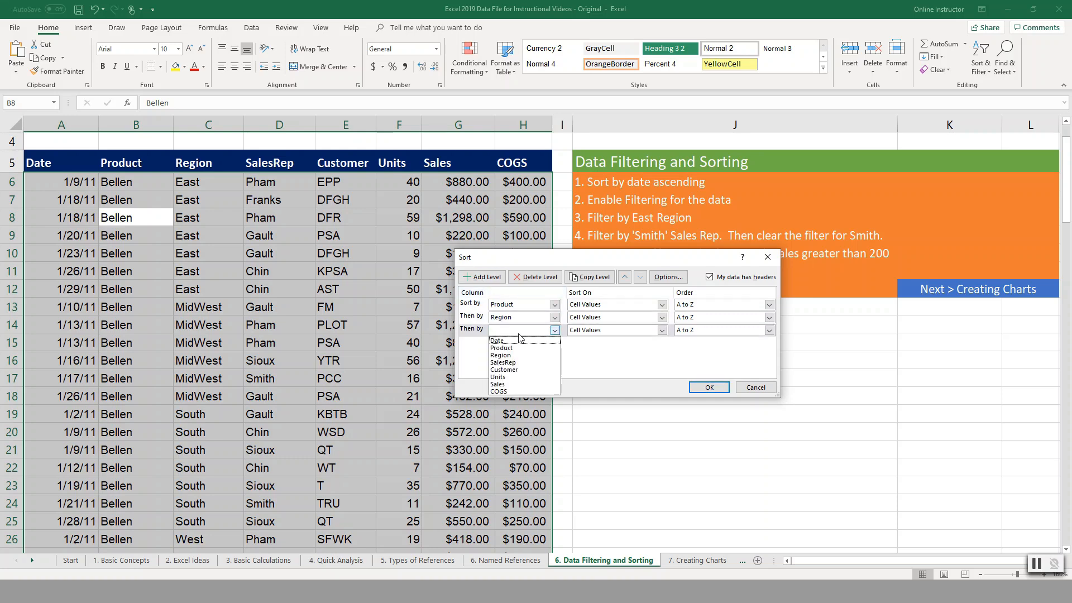
left_click(518, 362)
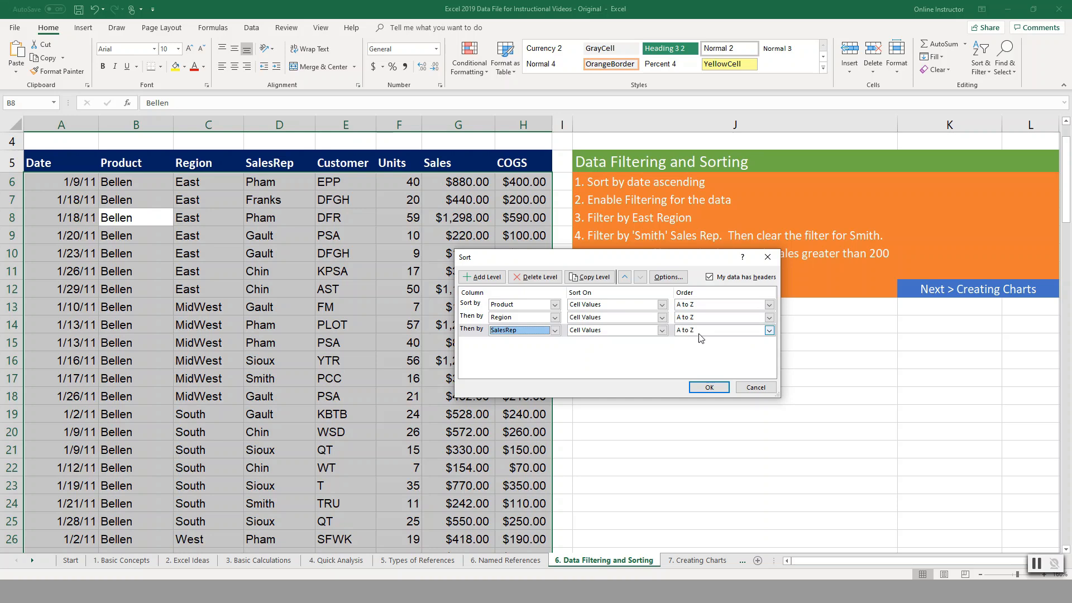
left_click(708, 389)
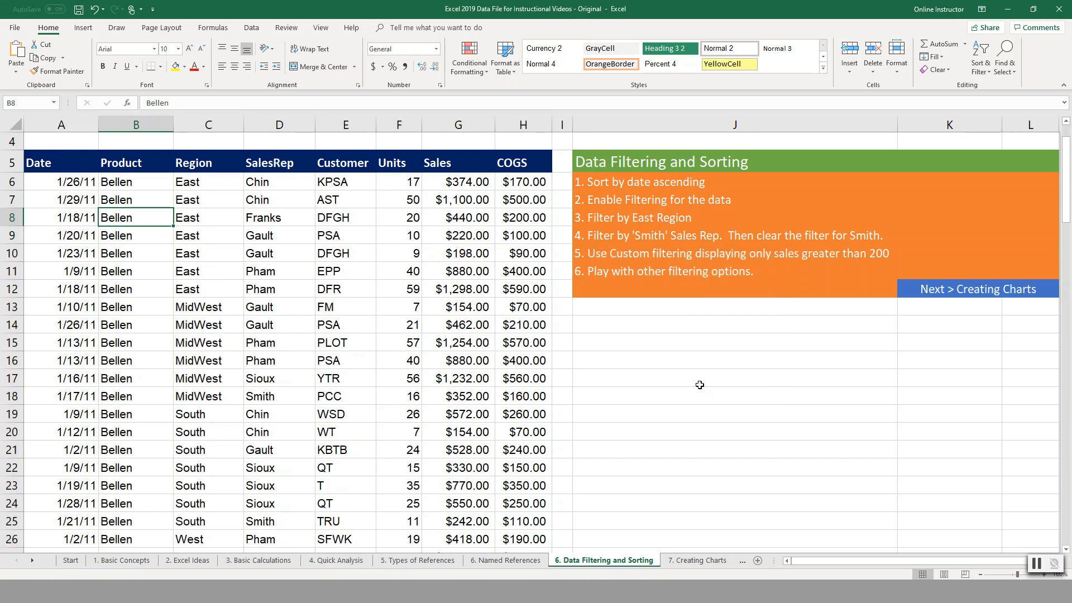
Turn on filtering for the sales data's header row.
scroll(302, 346, "up", 1)
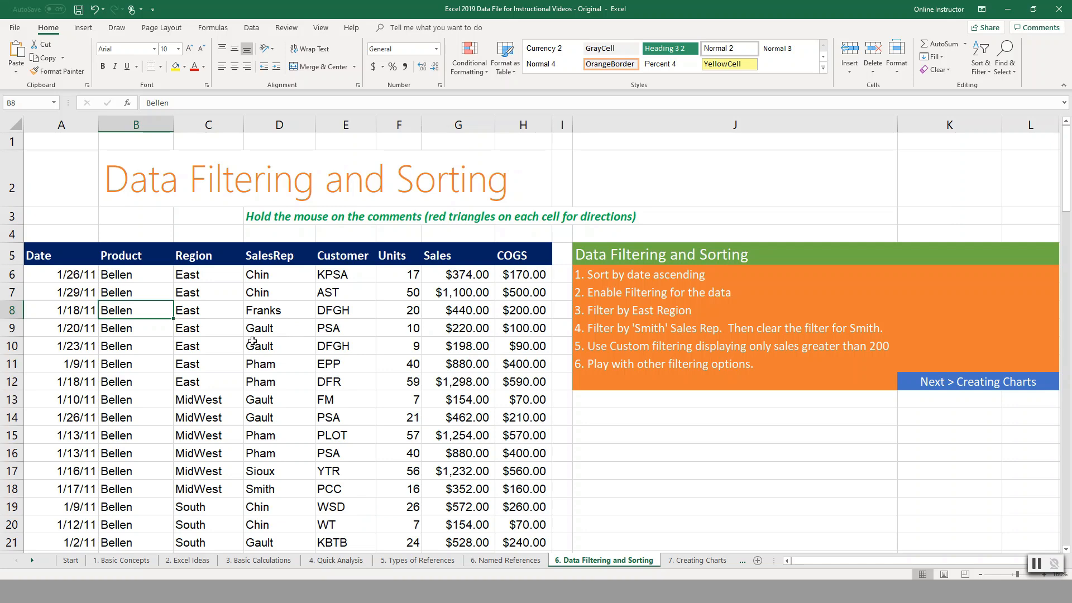
left_click(985, 77)
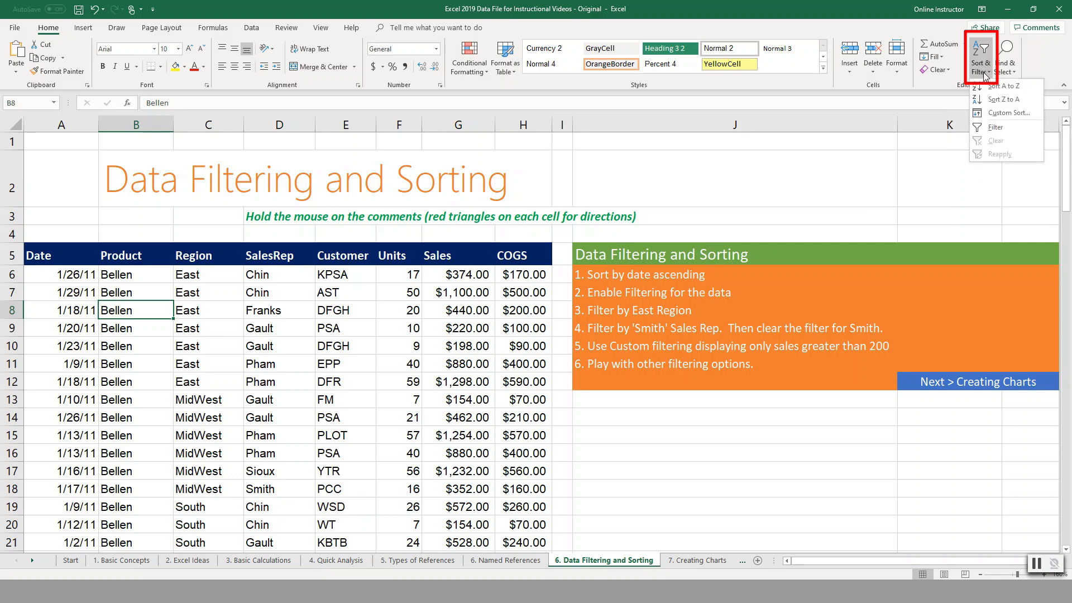
left_click(985, 128)
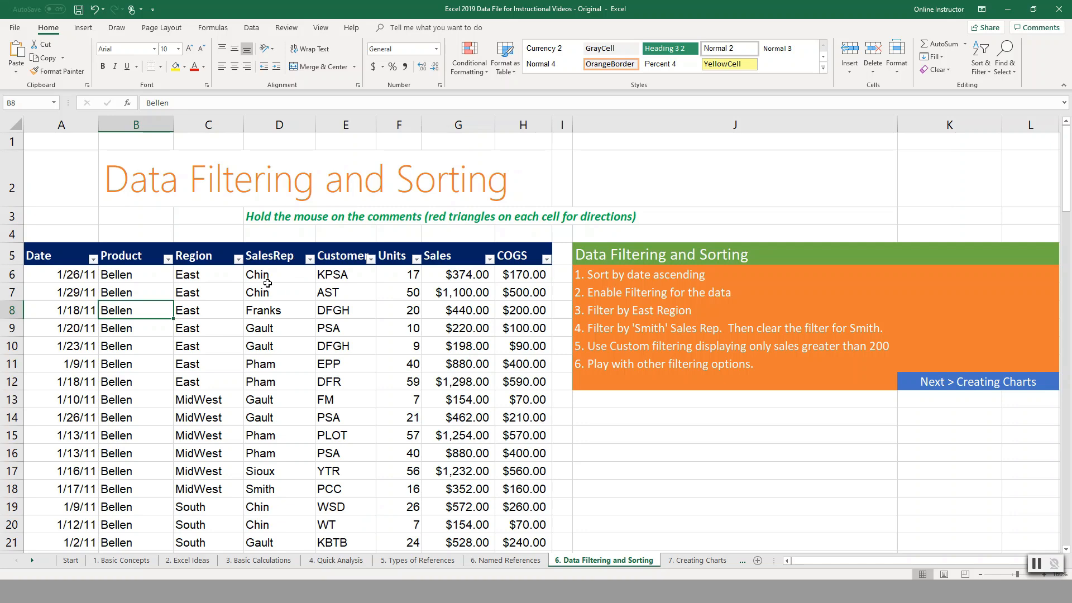
right_click(143, 276)
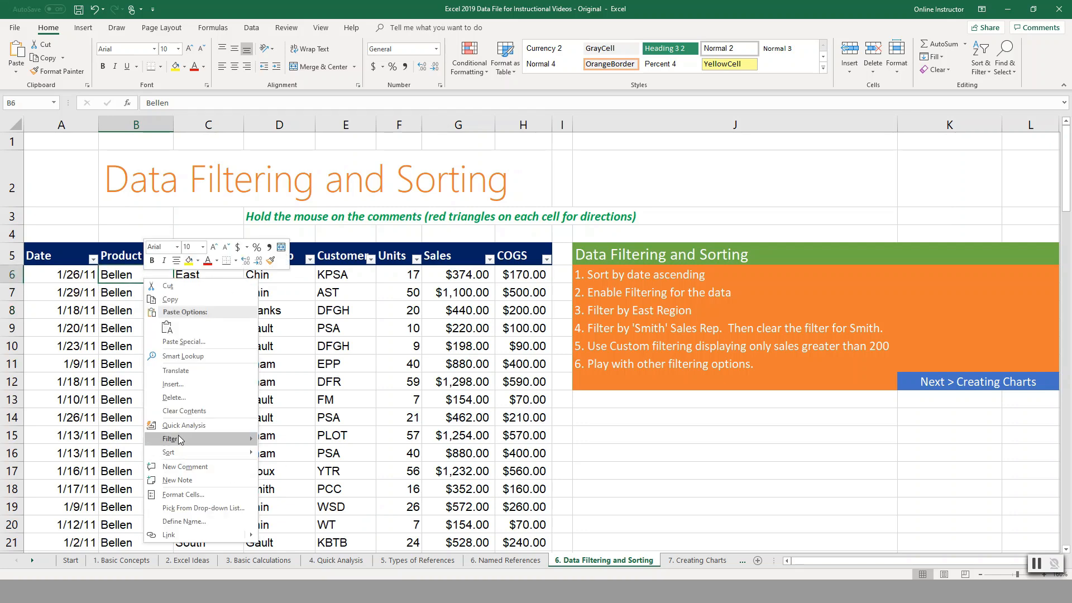
mouse_move(180, 438)
key("Escape")
key("Escape")
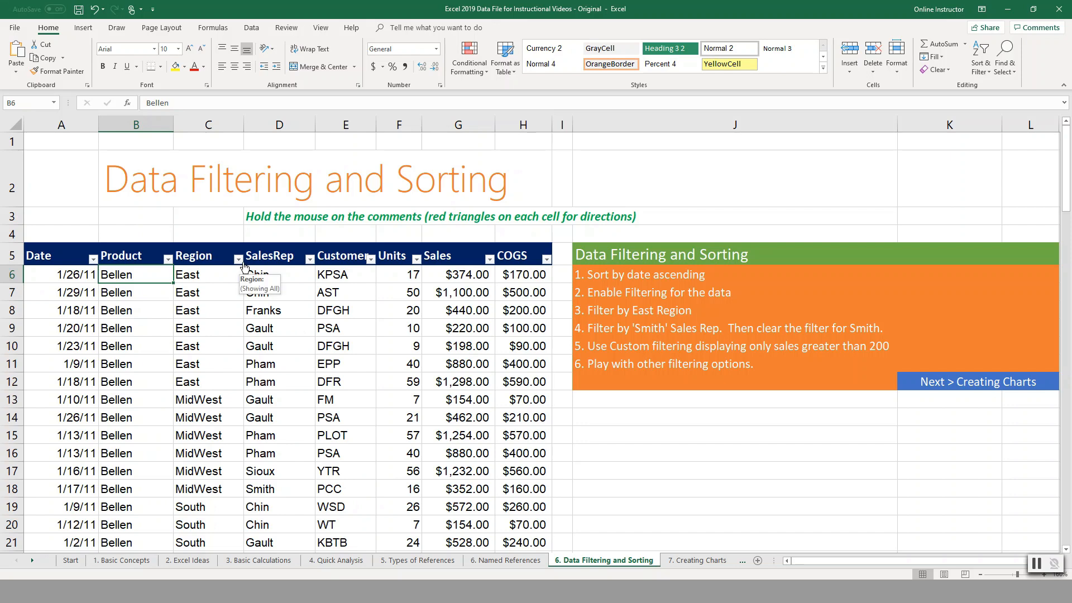
Filter the Product column to show only Sunshine, and look through the filtered rows.
left_click(169, 260)
left_click(57, 369)
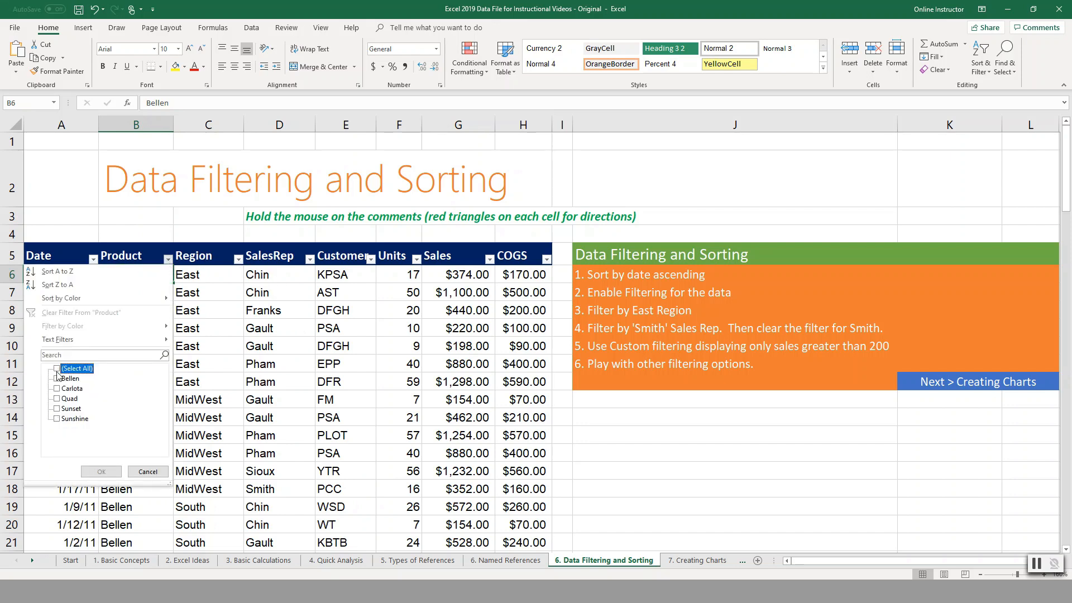
left_click(57, 419)
left_click(101, 472)
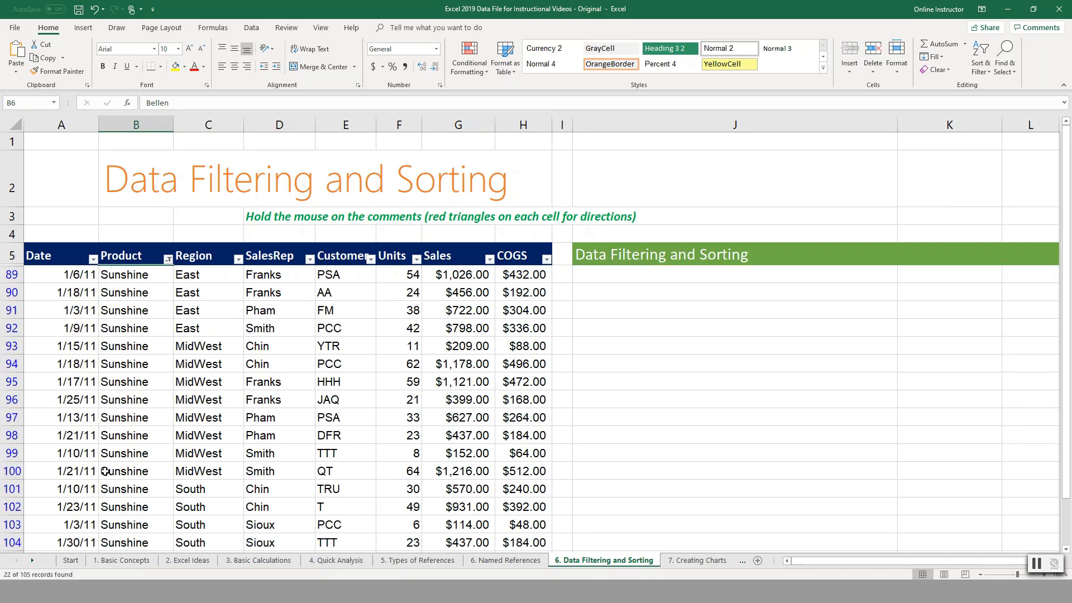
scroll(143, 391, "down", 3)
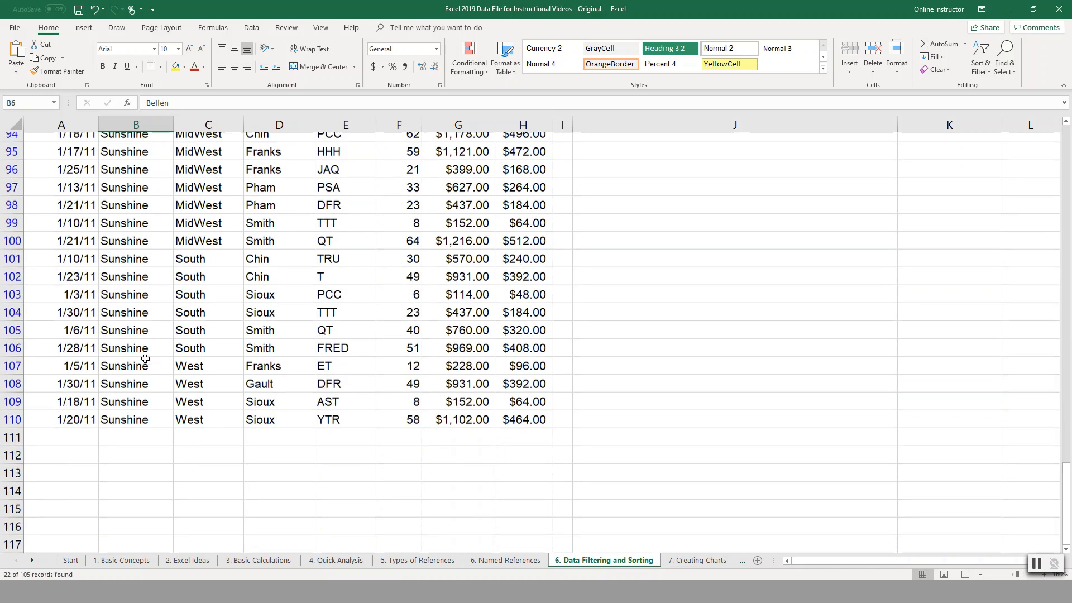
scroll(144, 360, "up", 2)
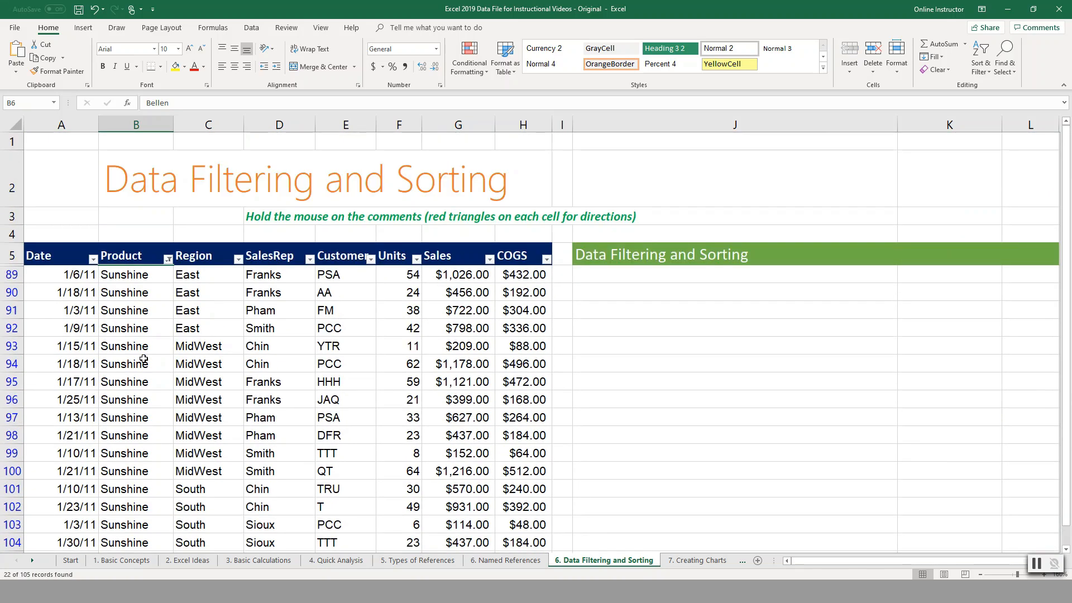
Filter the Region column to show only East and MidWest.
left_click(238, 259)
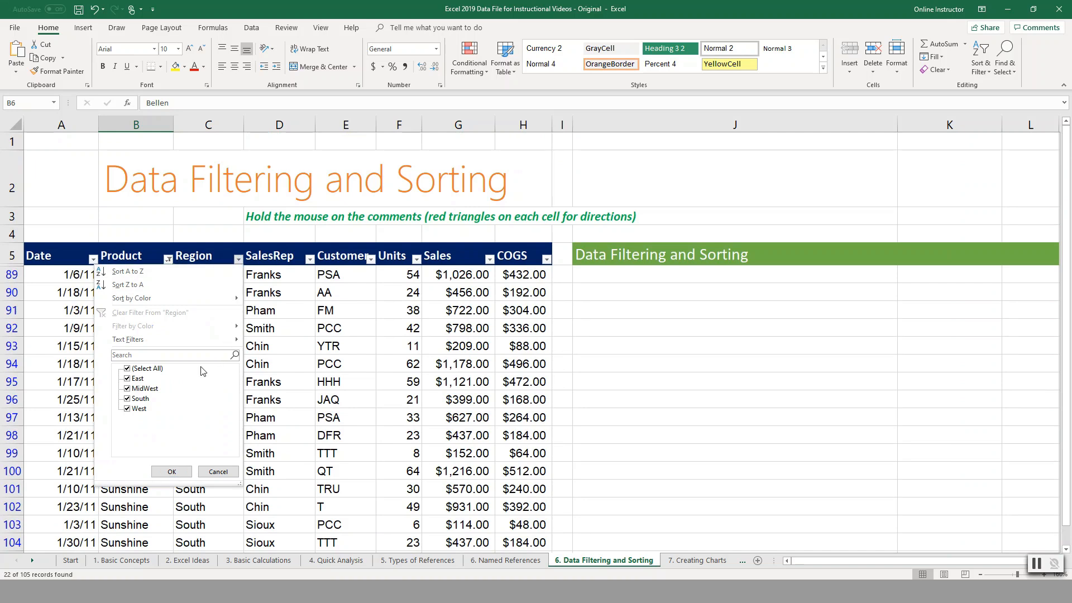
left_click(127, 369)
left_click(127, 379)
left_click(128, 389)
left_click(173, 472)
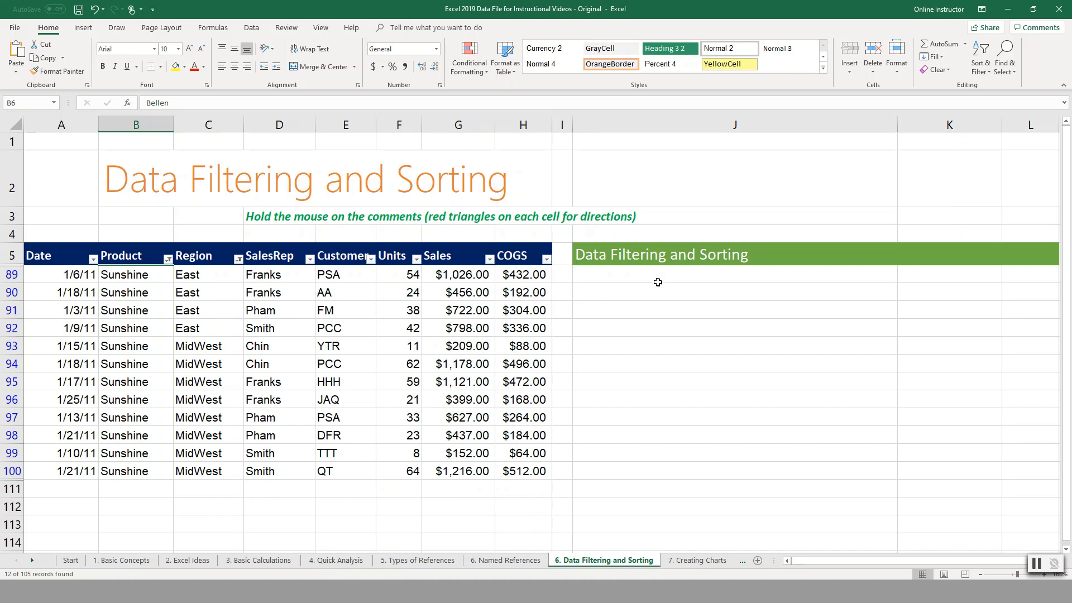
Filter the Sales column to show only rows with above-average sales.
left_click(547, 260)
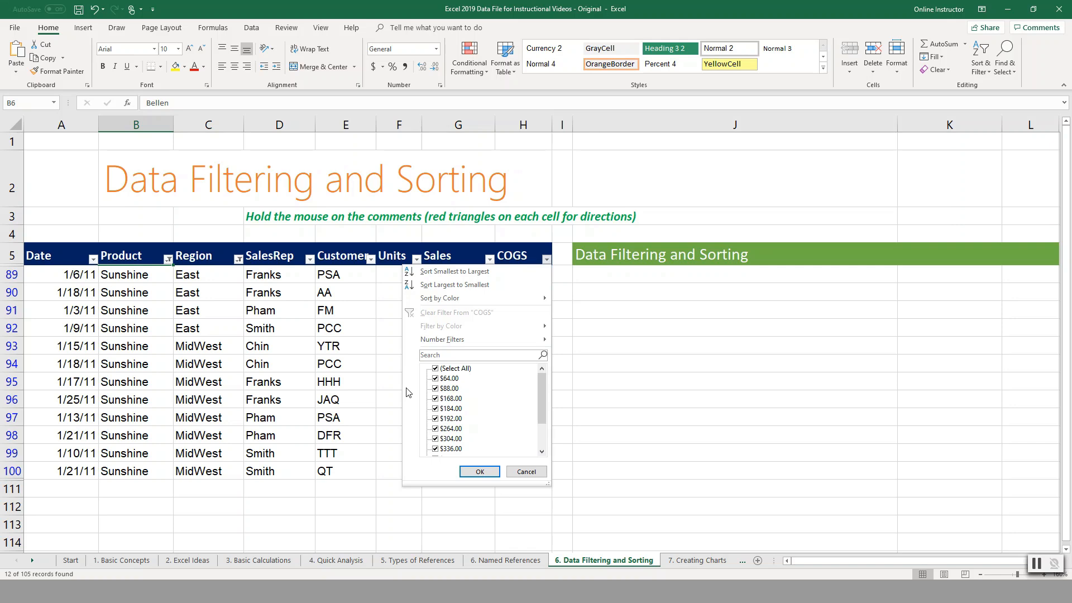
left_click(479, 472)
left_click(490, 259)
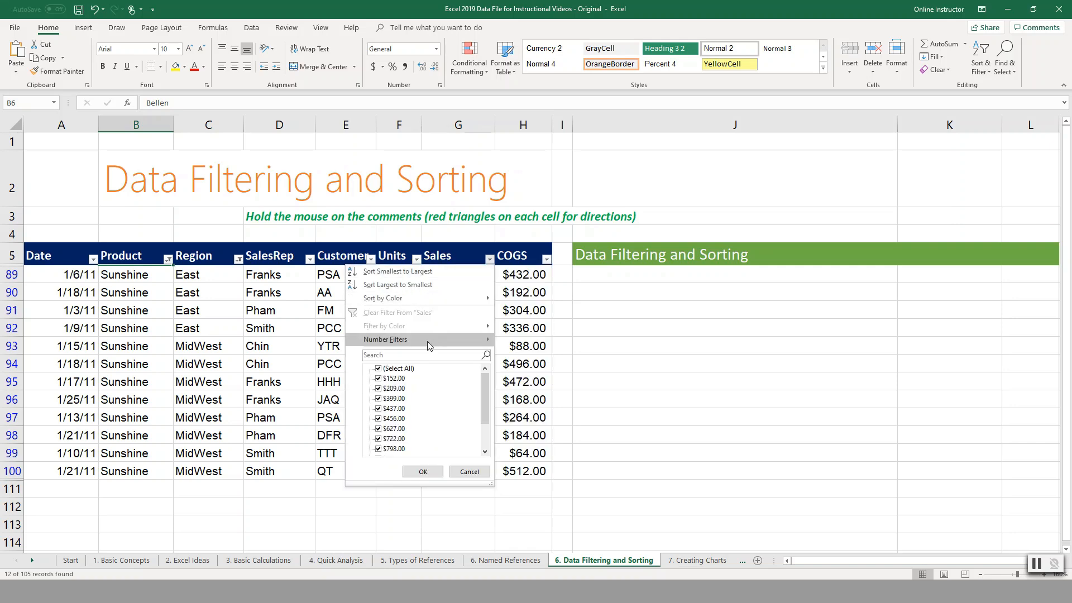
mouse_move(422, 346)
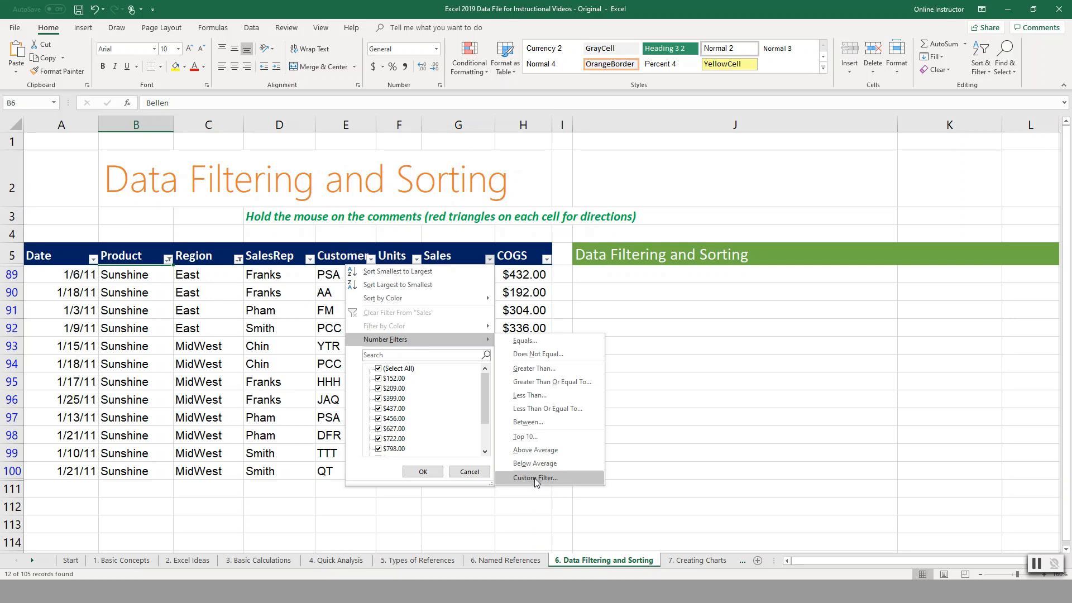
left_click(545, 451)
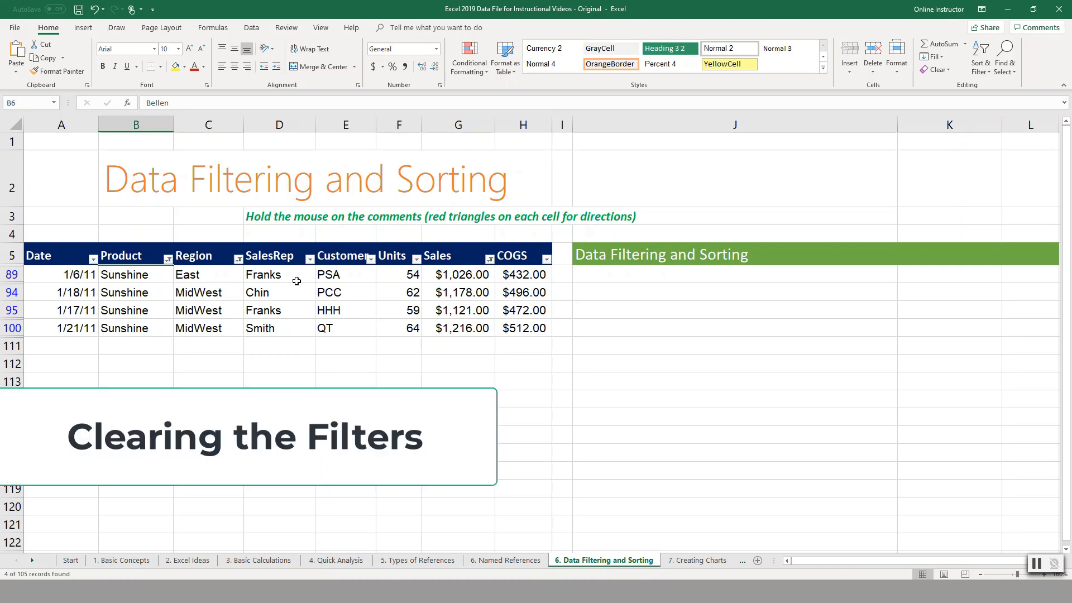
Clear the filters from the Product, Region and Sales columns.
left_click(168, 259)
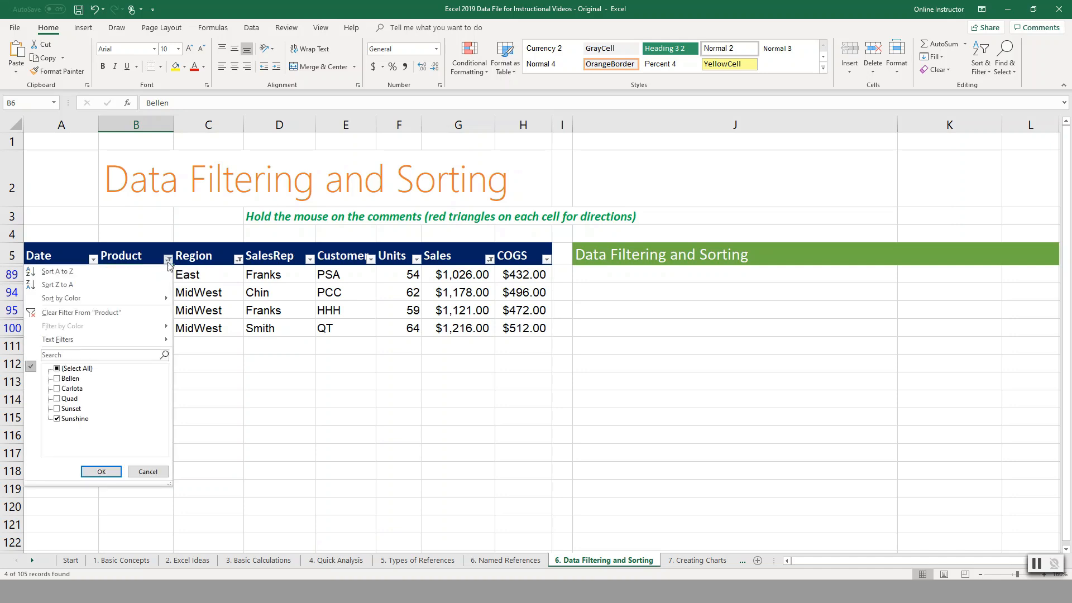
left_click(62, 314)
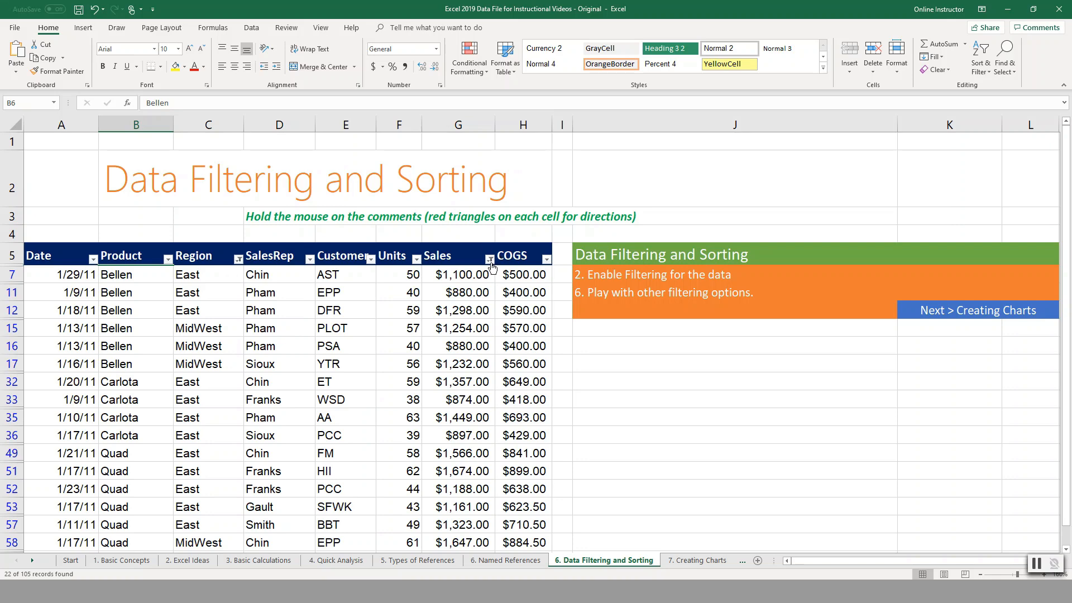
scroll(335, 435, "down", 2)
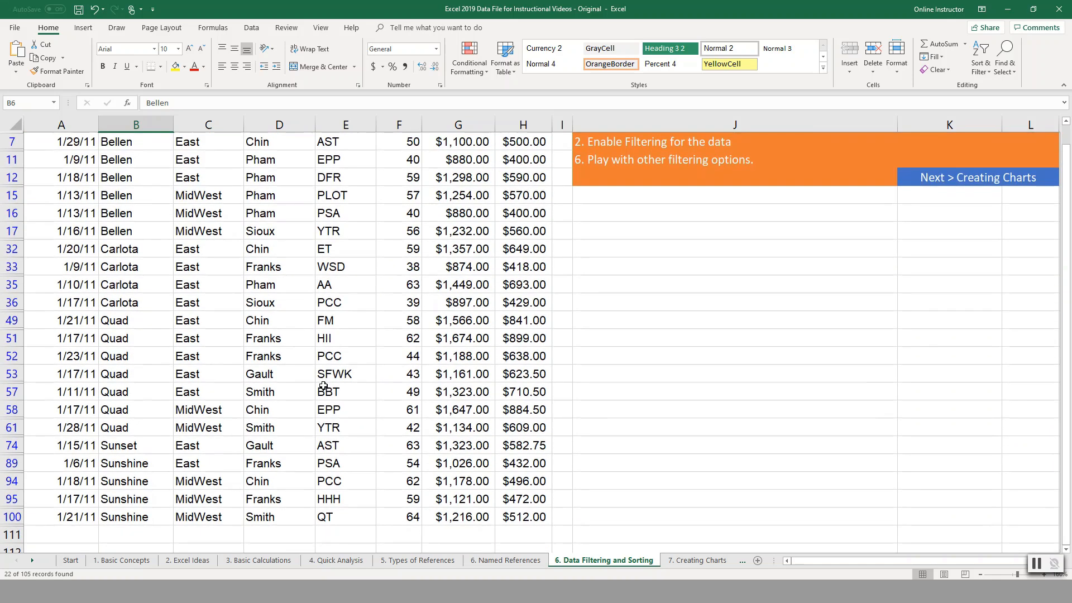
scroll(296, 385, "up", 2)
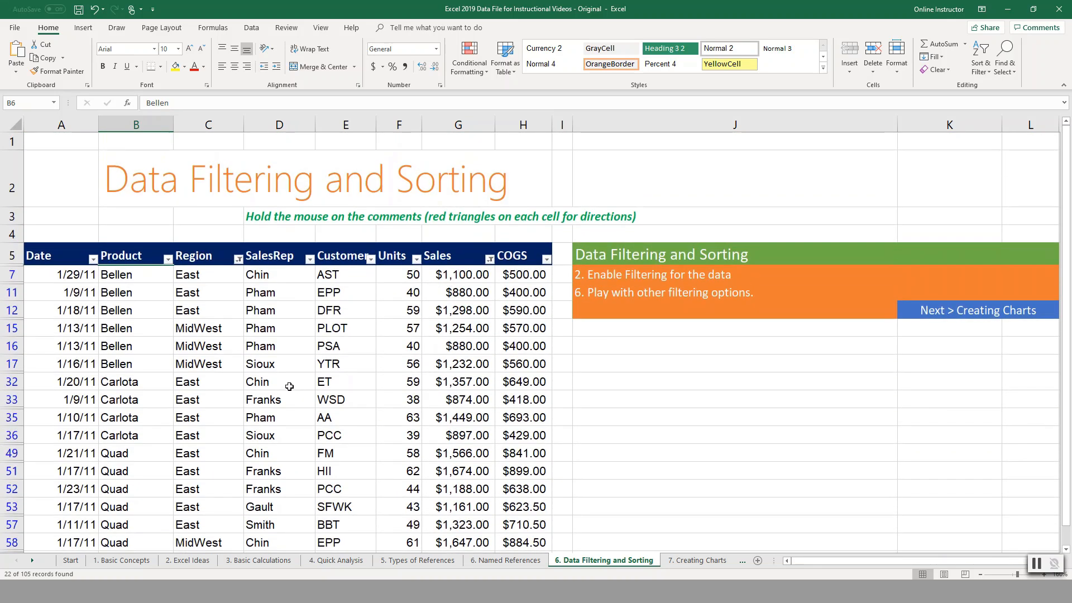
left_click(239, 259)
left_click(199, 328)
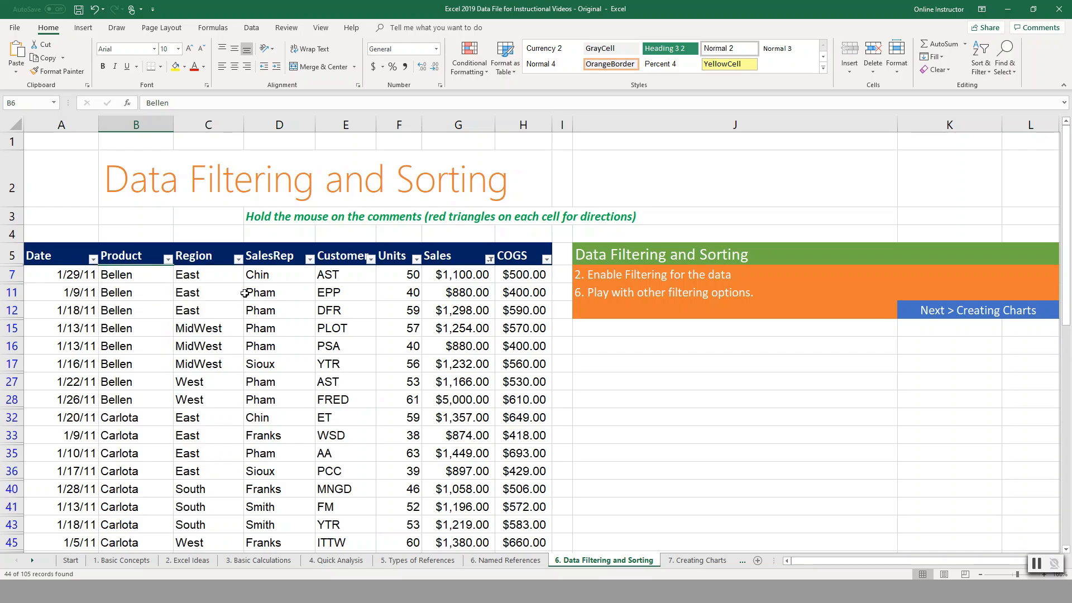
left_click(490, 260)
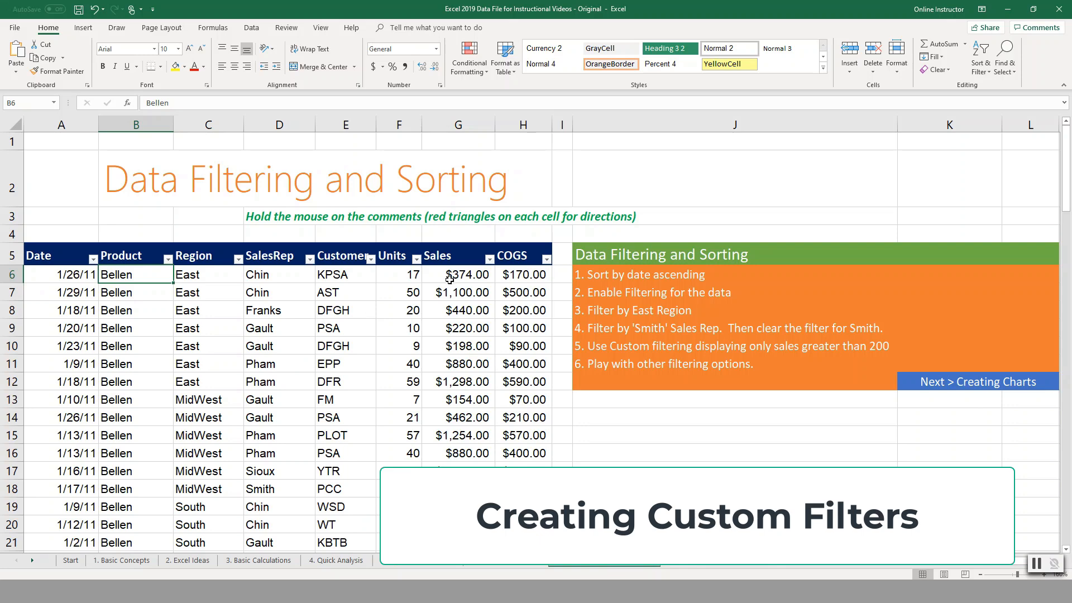
Start a custom filter on the Sales column with the "is greater than" condition.
left_click(489, 261)
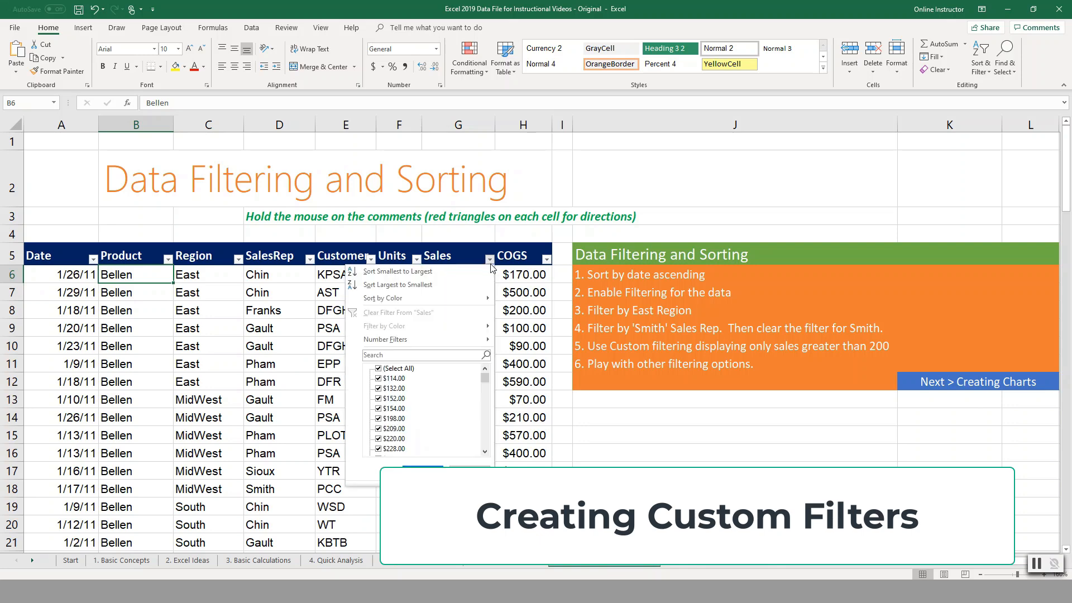
mouse_move(406, 345)
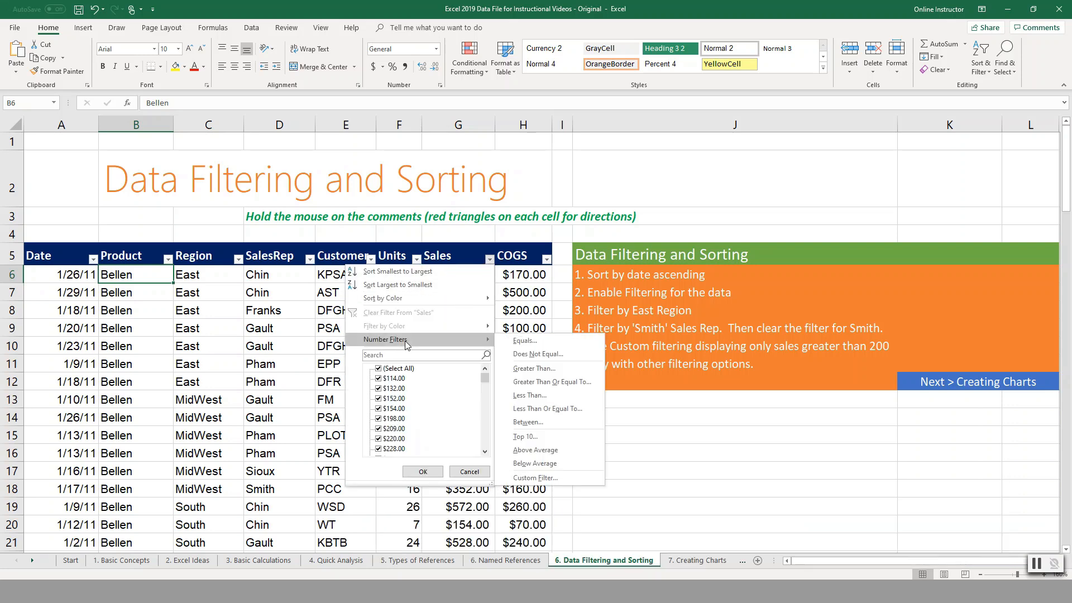
left_click(545, 478)
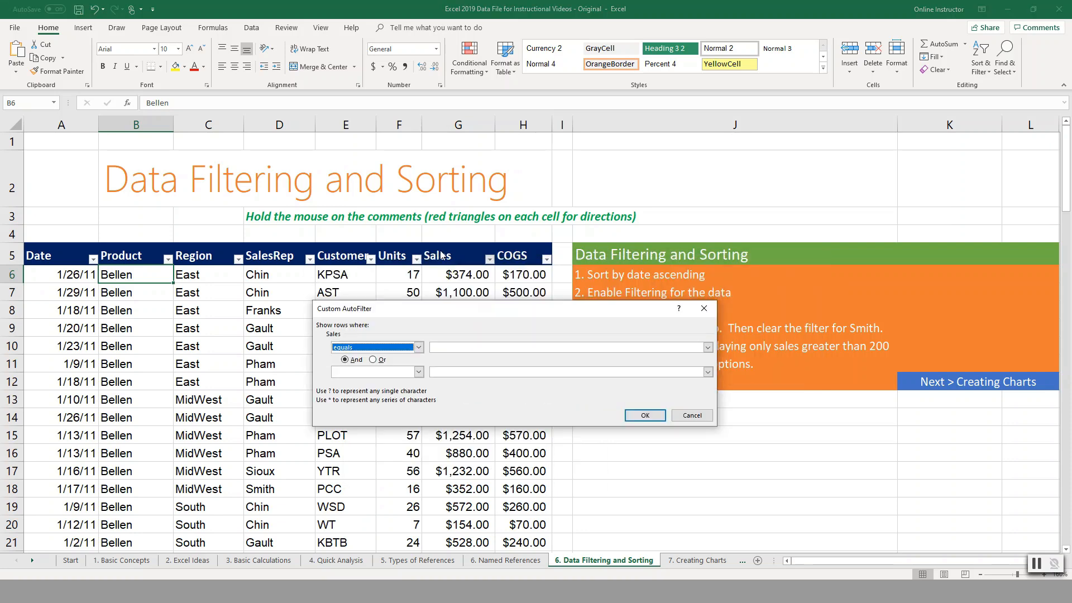
left_click(707, 348)
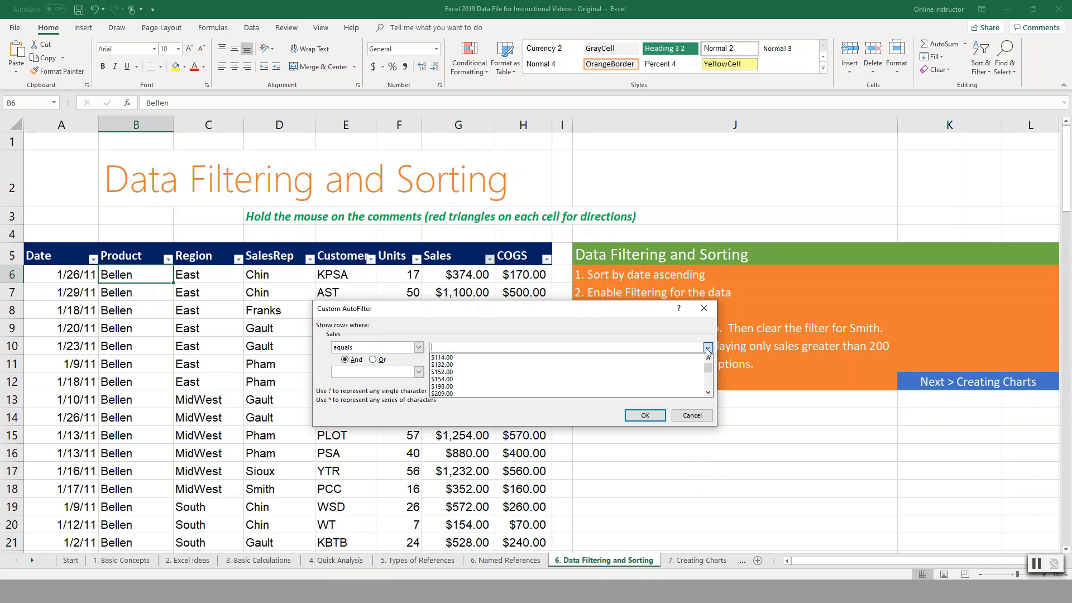
left_click(387, 349)
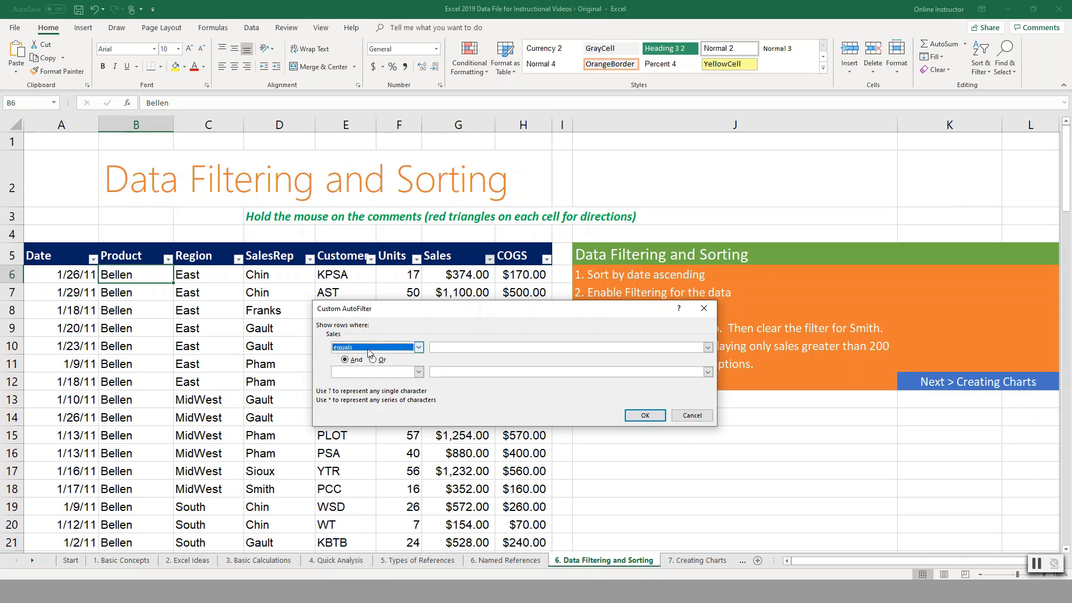
left_click(387, 348)
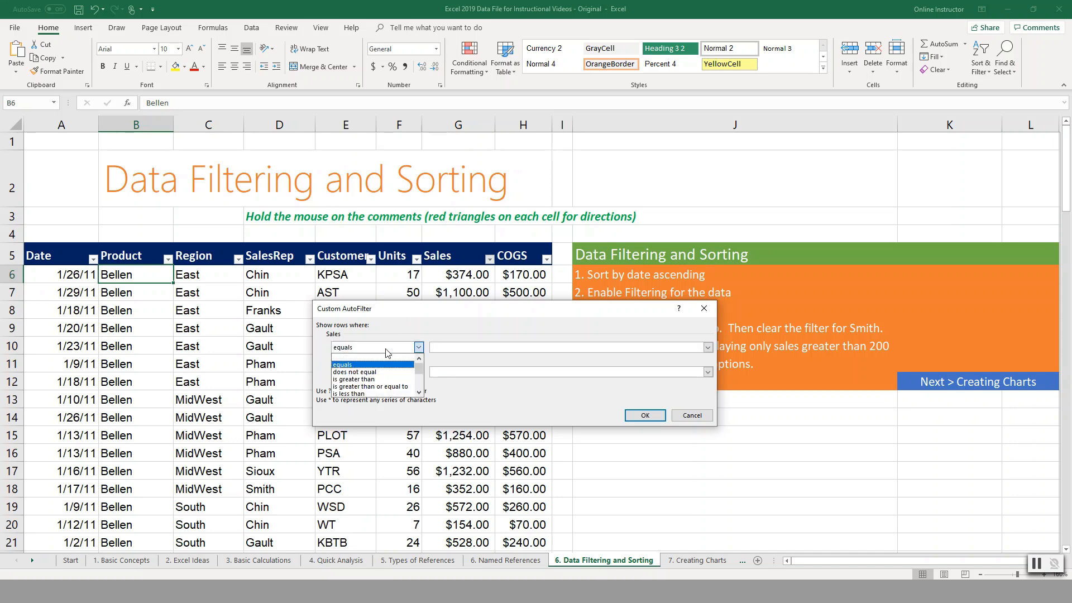
left_click(367, 380)
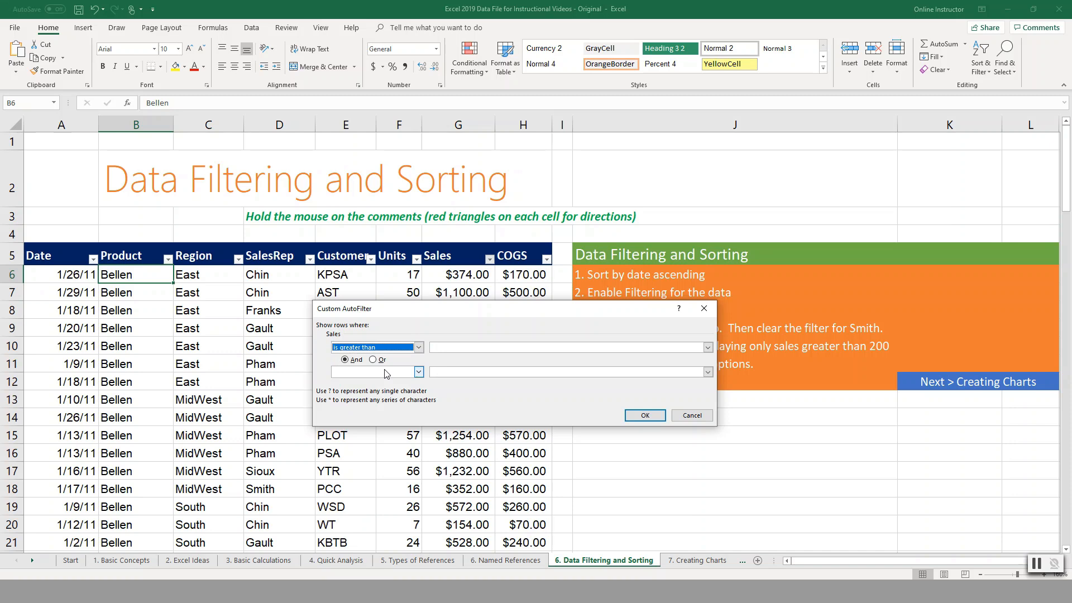
Set the Sales comparison value to 1000, leave the second condition blank, and apply the custom filter.
left_click(451, 347)
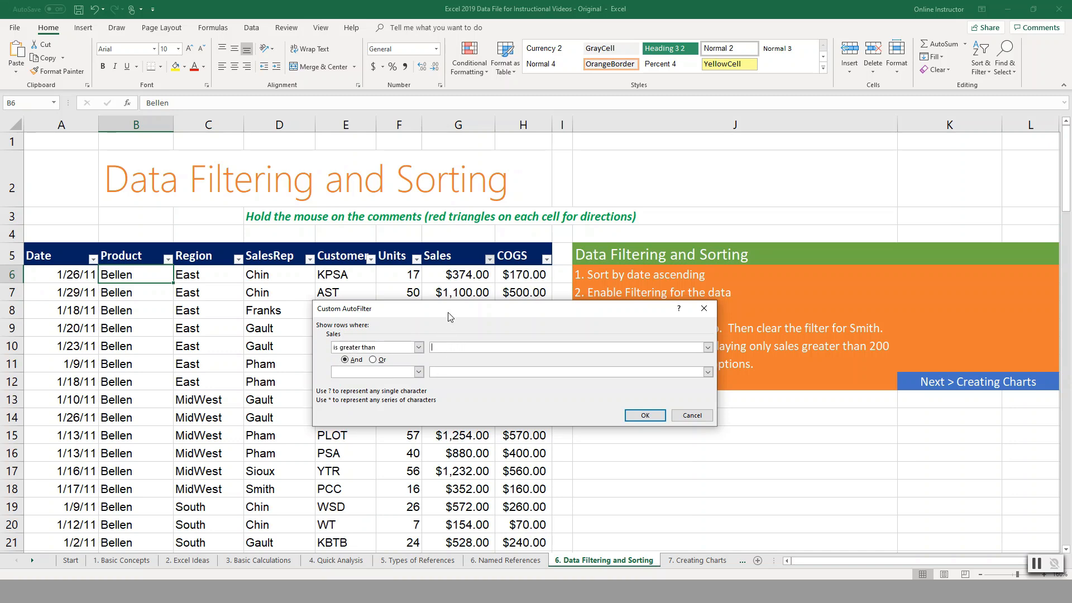
left_click_drag(451, 311, 672, 319)
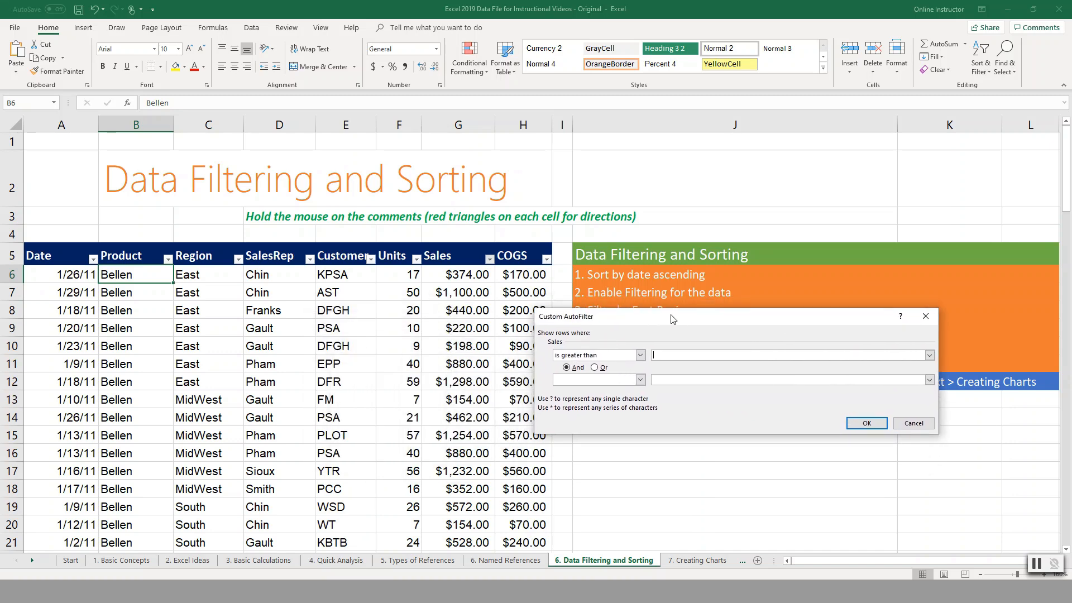
type("1000")
left_click(593, 386)
left_click_drag(640, 400, 642, 423)
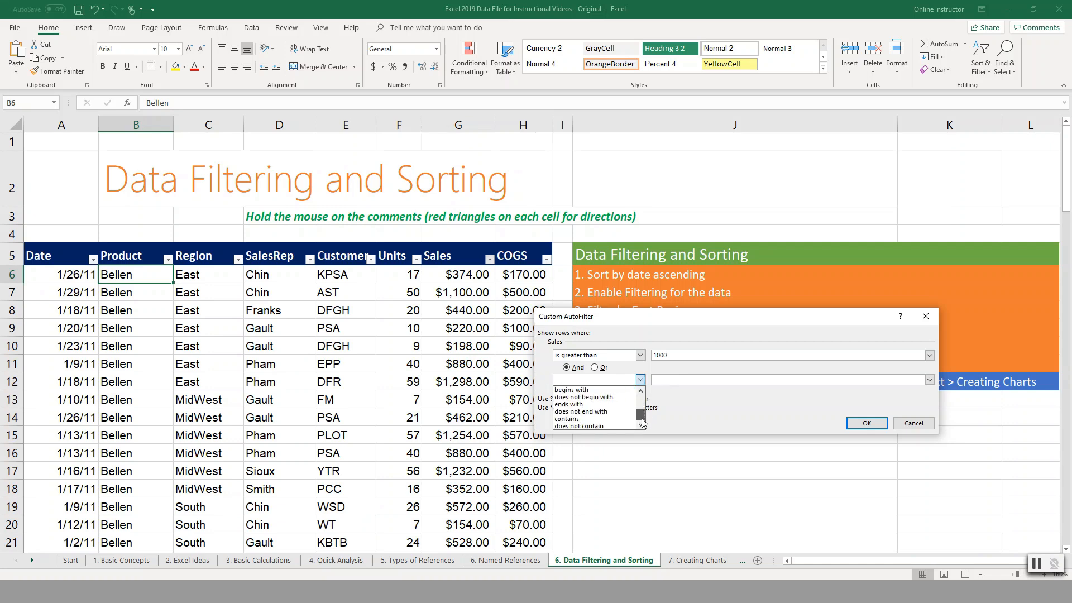
left_click(836, 431)
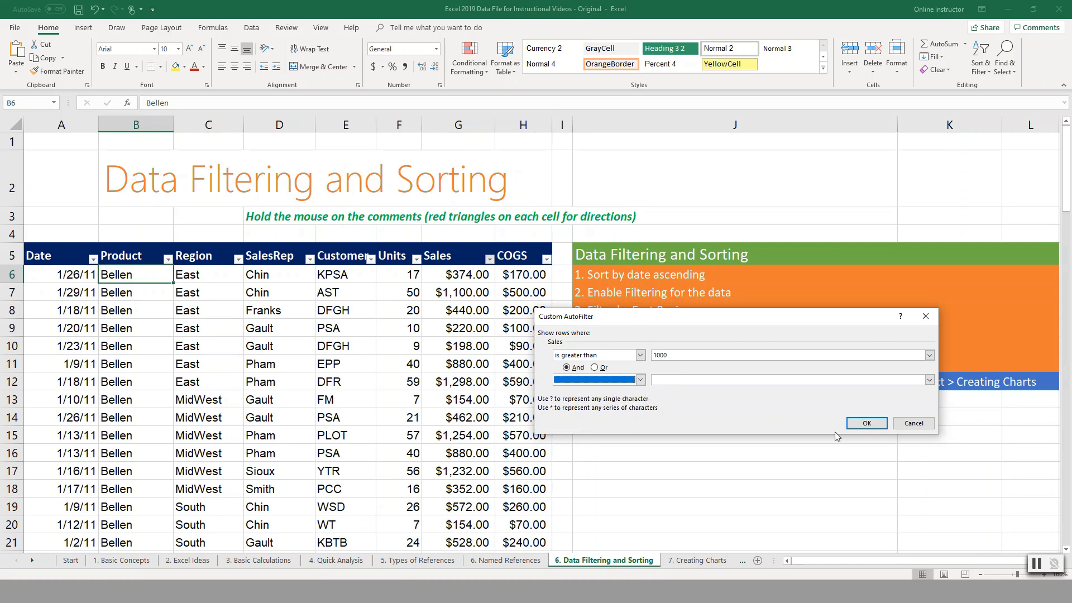
left_click(865, 424)
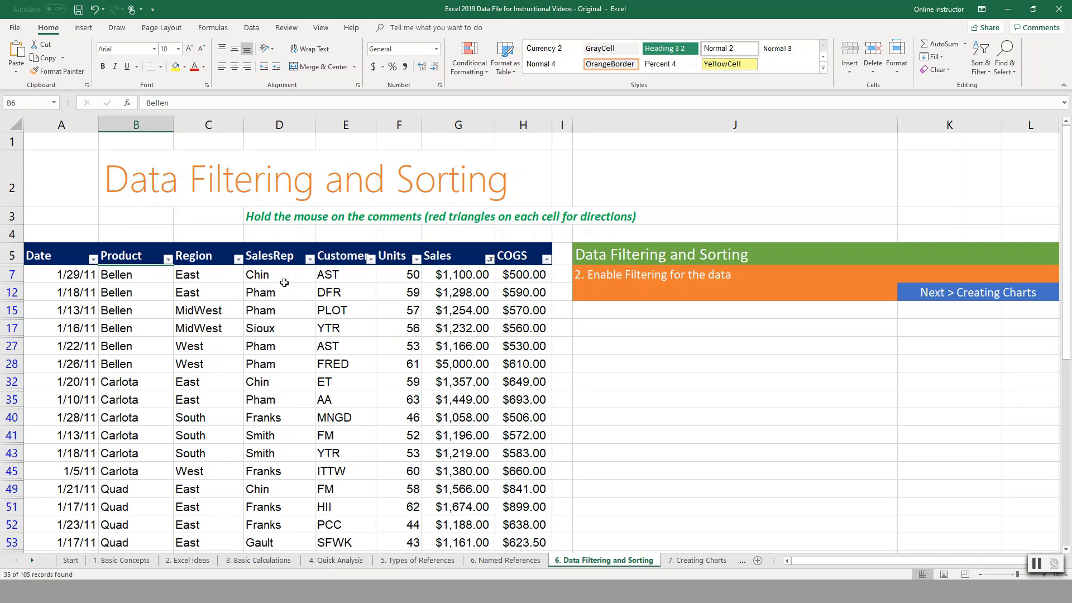
Filter the SalesRep column with a text filter for entries that begin with G.
left_click(310, 259)
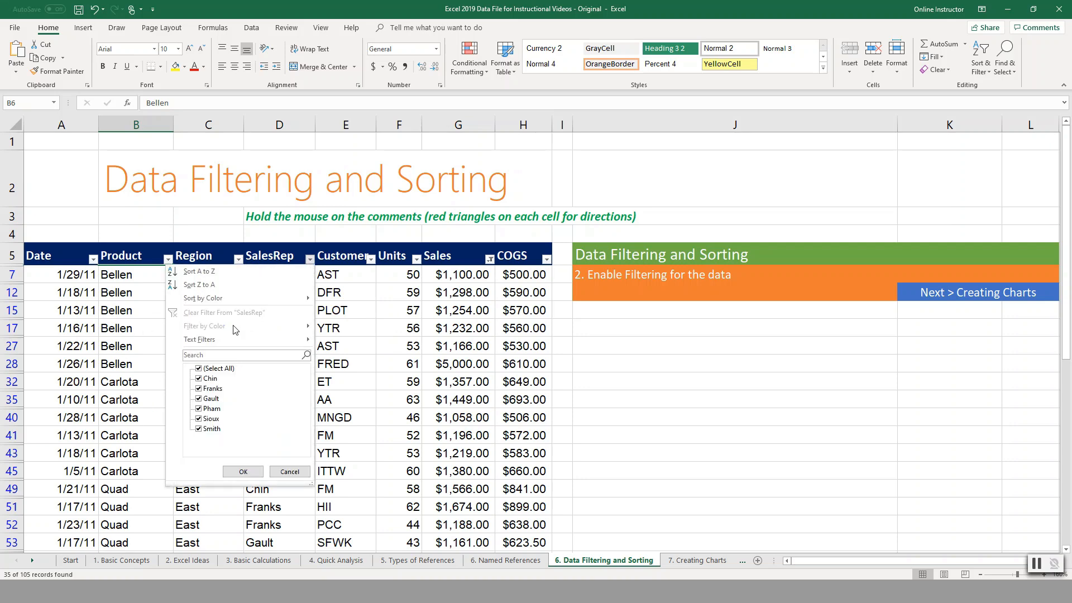
mouse_move(222, 340)
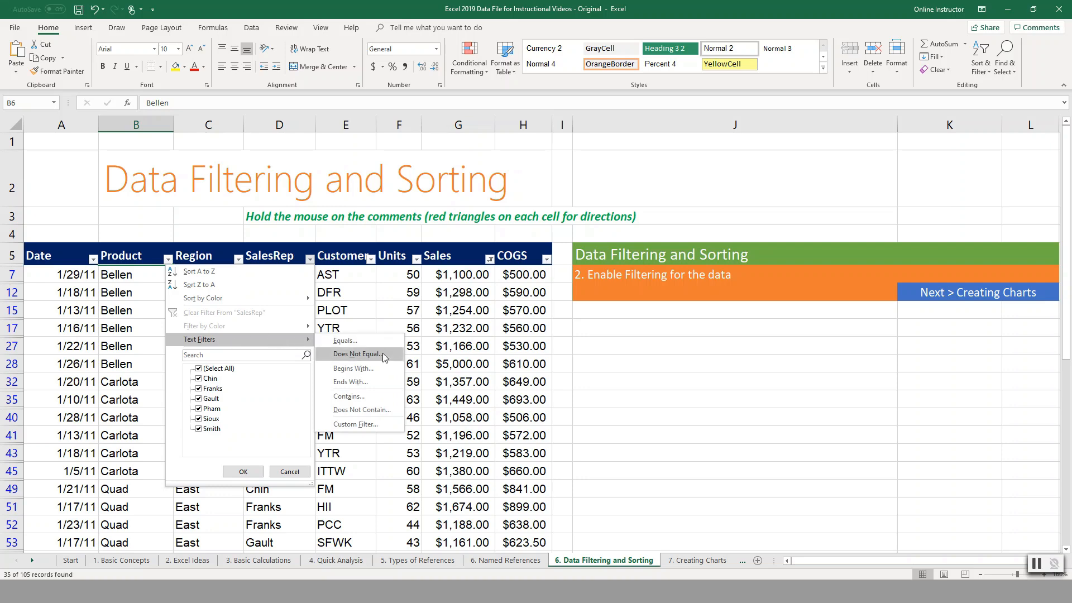
left_click(357, 369)
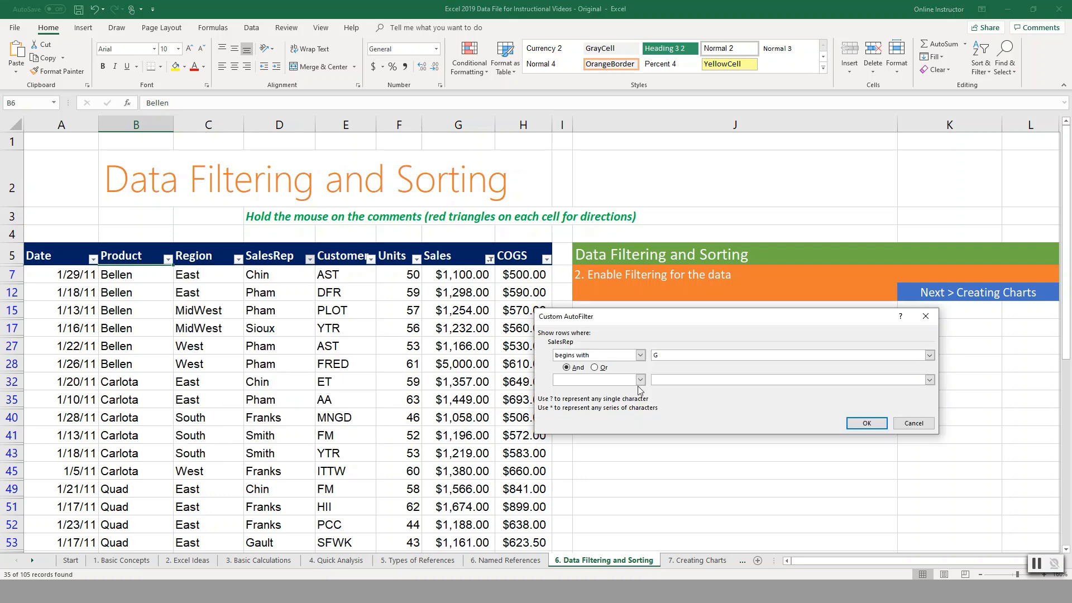
left_click(855, 423)
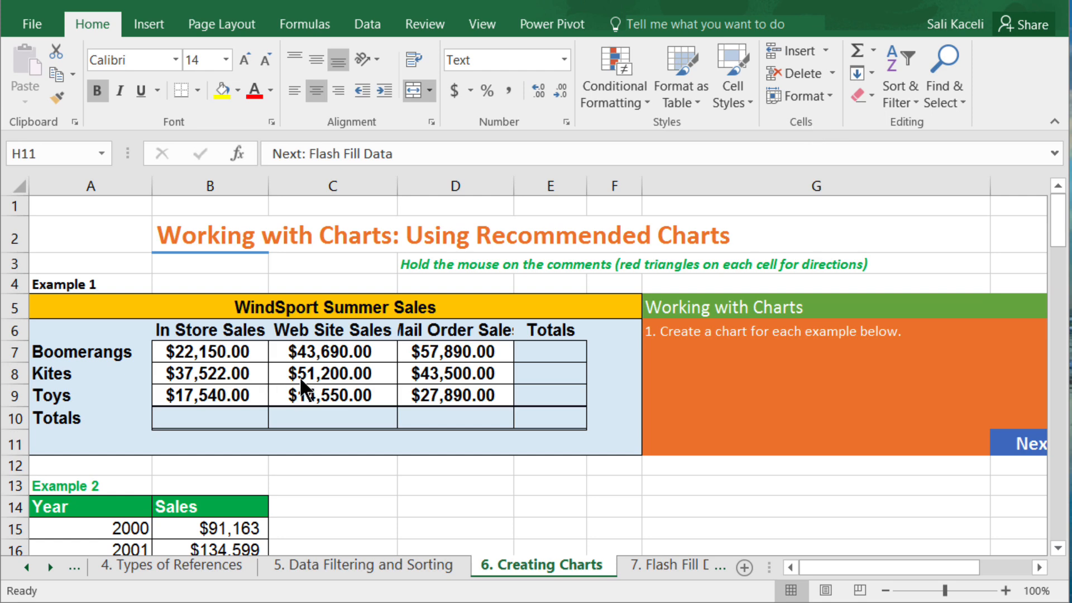
Look over the chart examples, and view the Quick Analysis chart suggestions for the product names and In Store Sales in A7:B9.
scroll(300, 378, "down", 9)
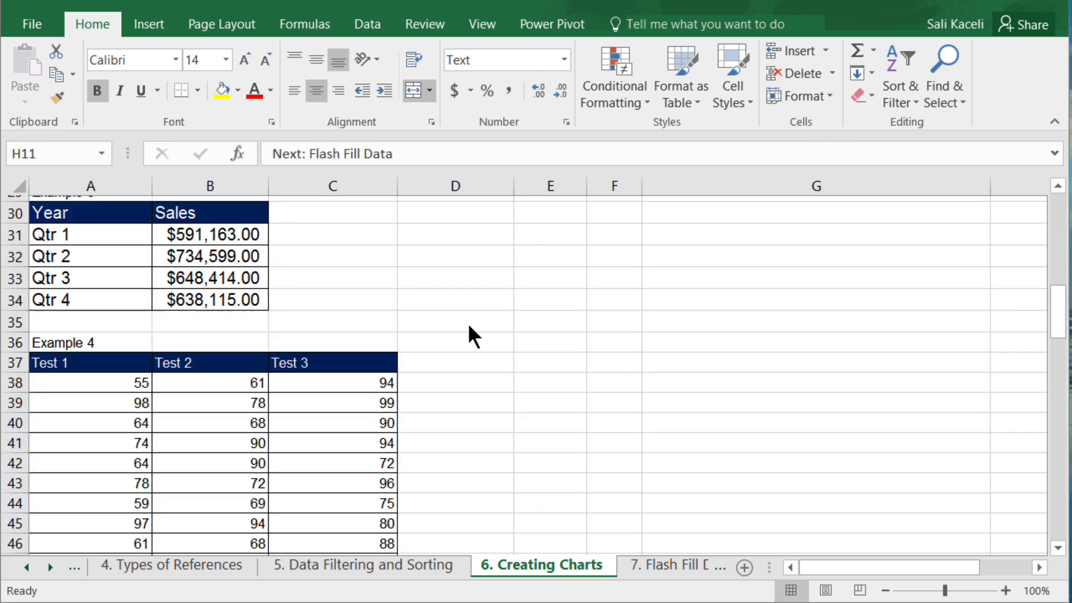
scroll(494, 324, "up", 10)
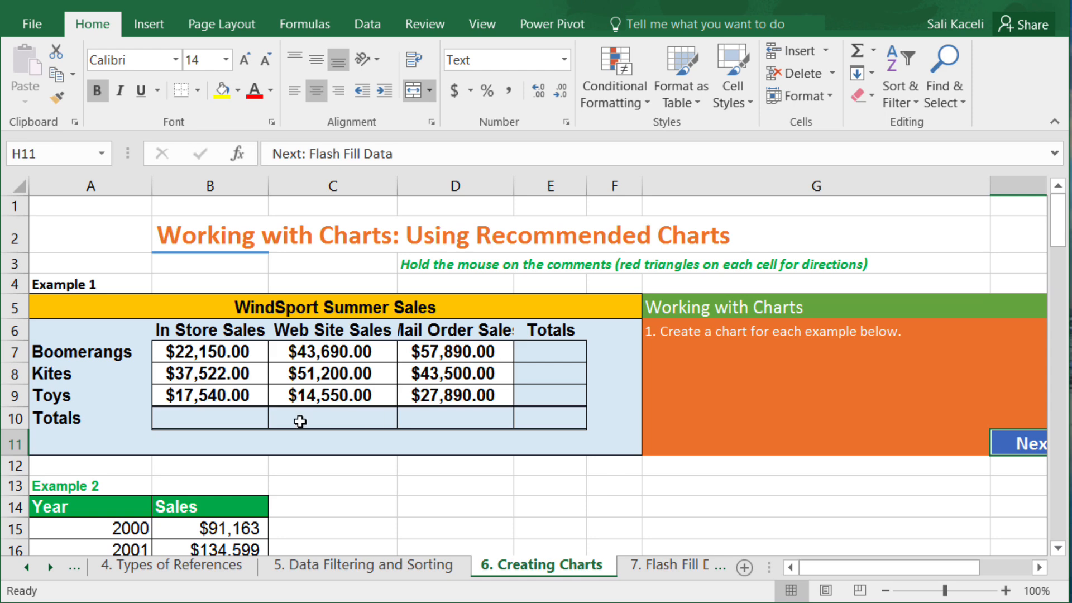
left_click(114, 343)
left_click_drag(114, 343, 209, 399)
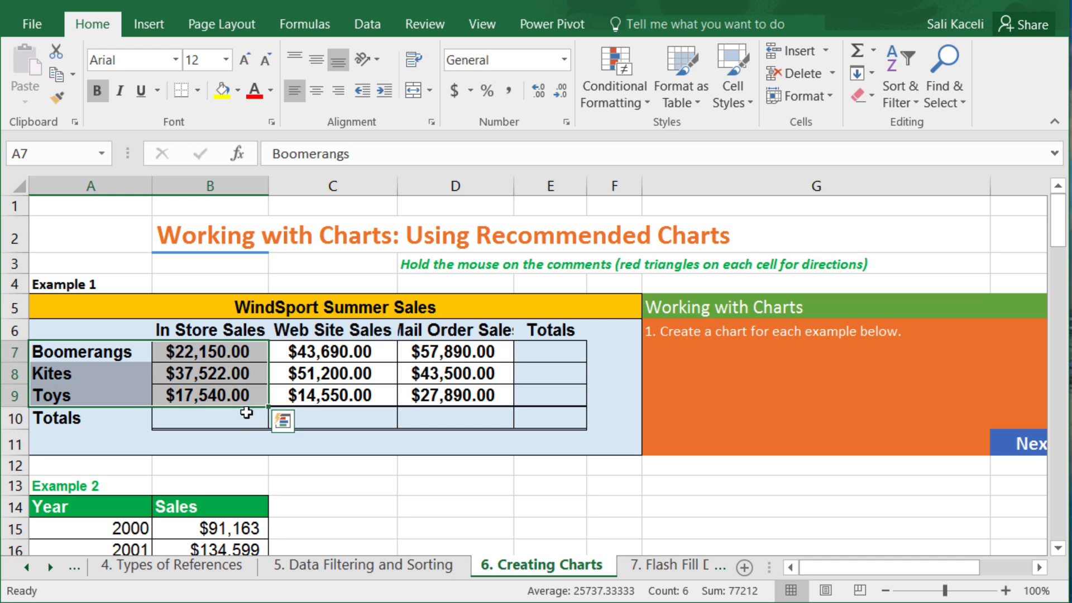
left_click(287, 424)
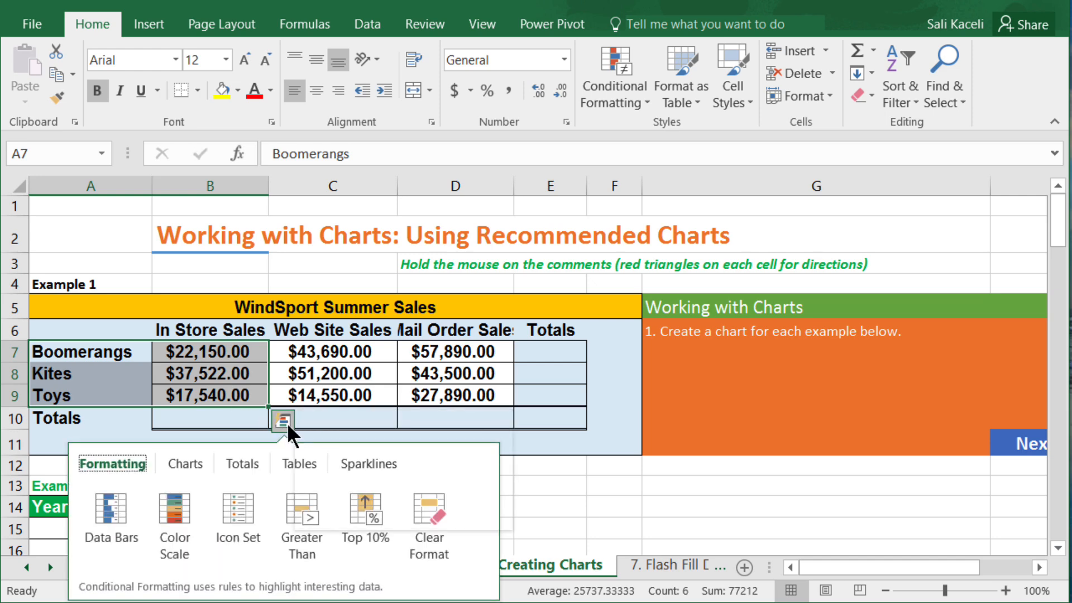
left_click(185, 465)
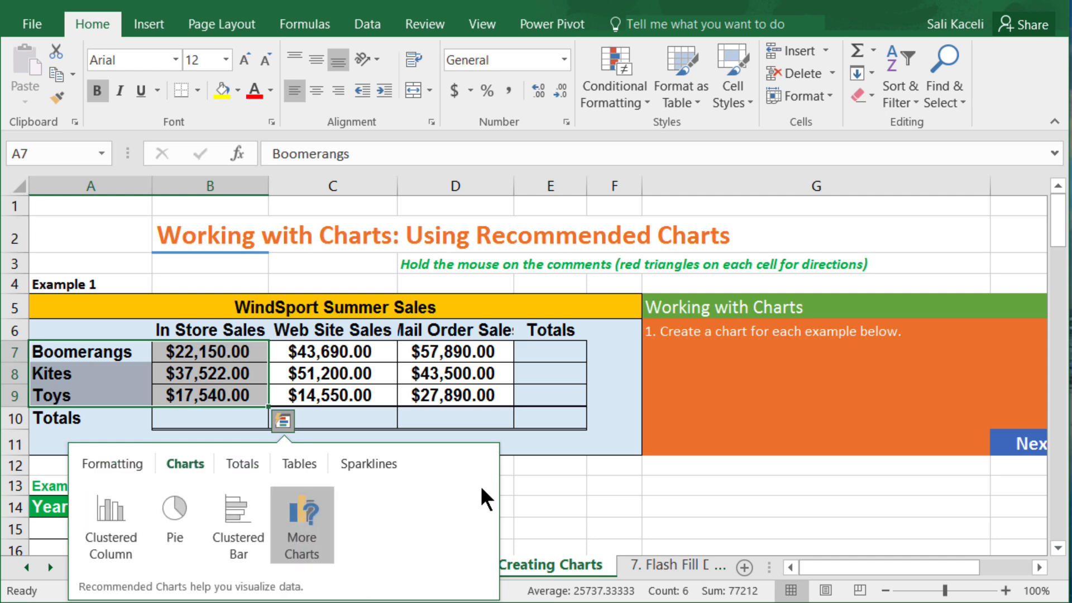
left_click(630, 435)
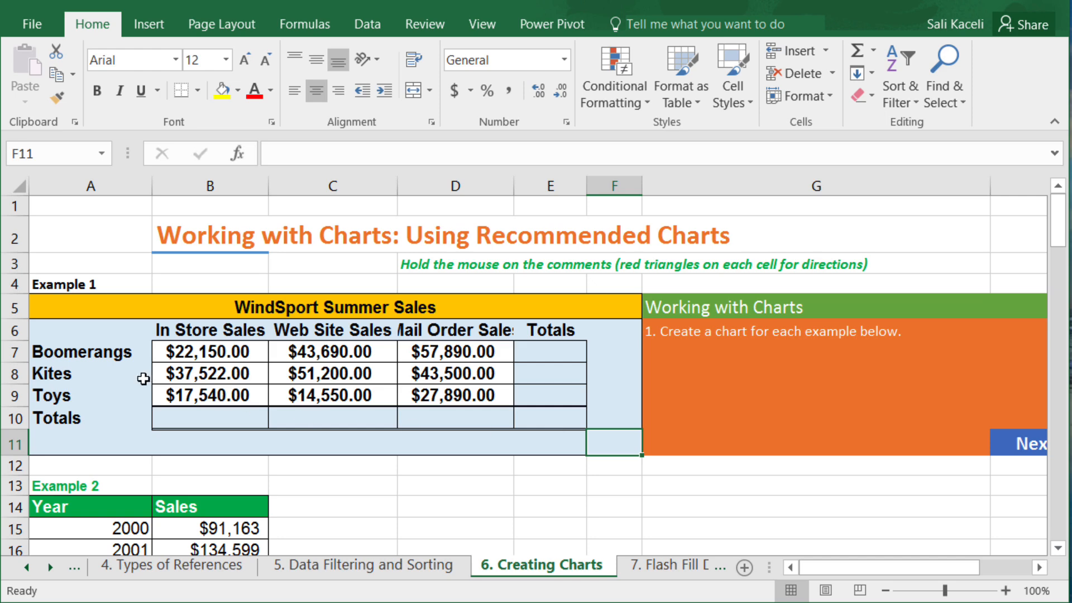
Insert the recommended Clustered Column chart for the product names and In Store Sales in A7:B9.
left_click_drag(115, 357, 199, 398)
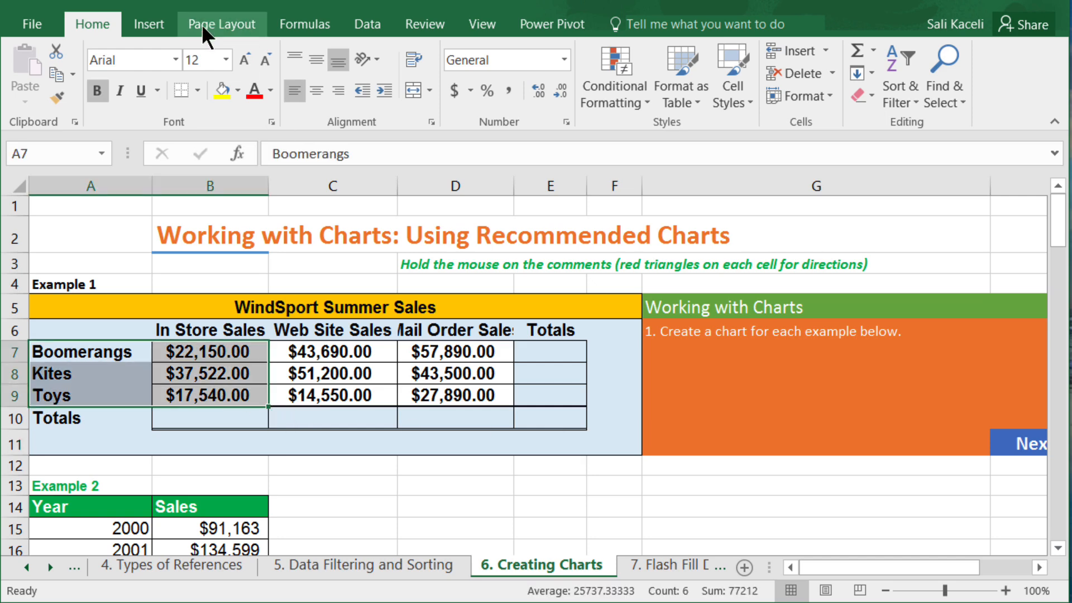
left_click(146, 25)
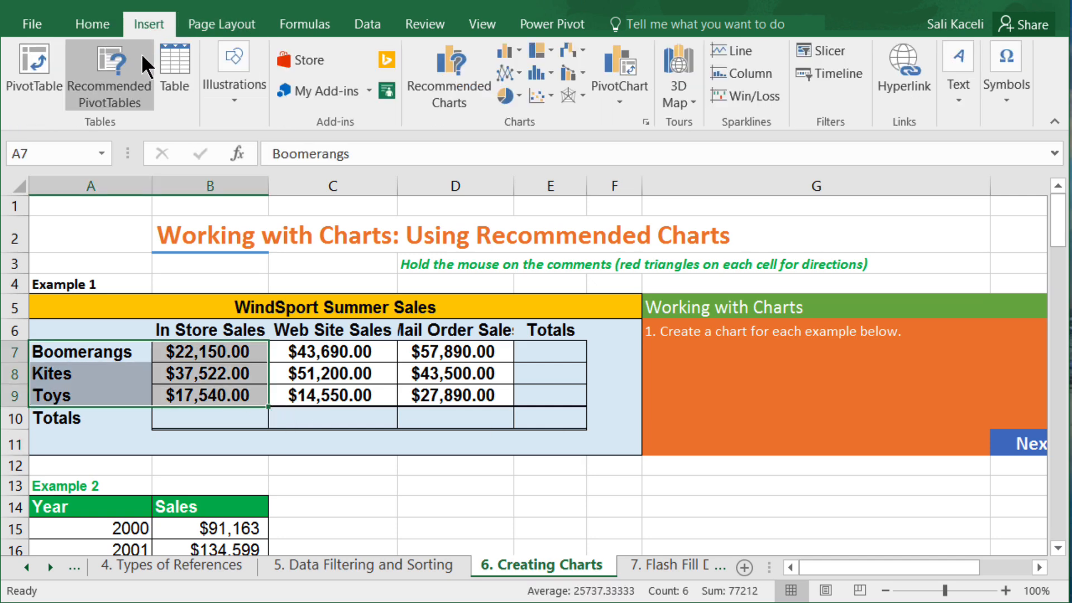
left_click(464, 97)
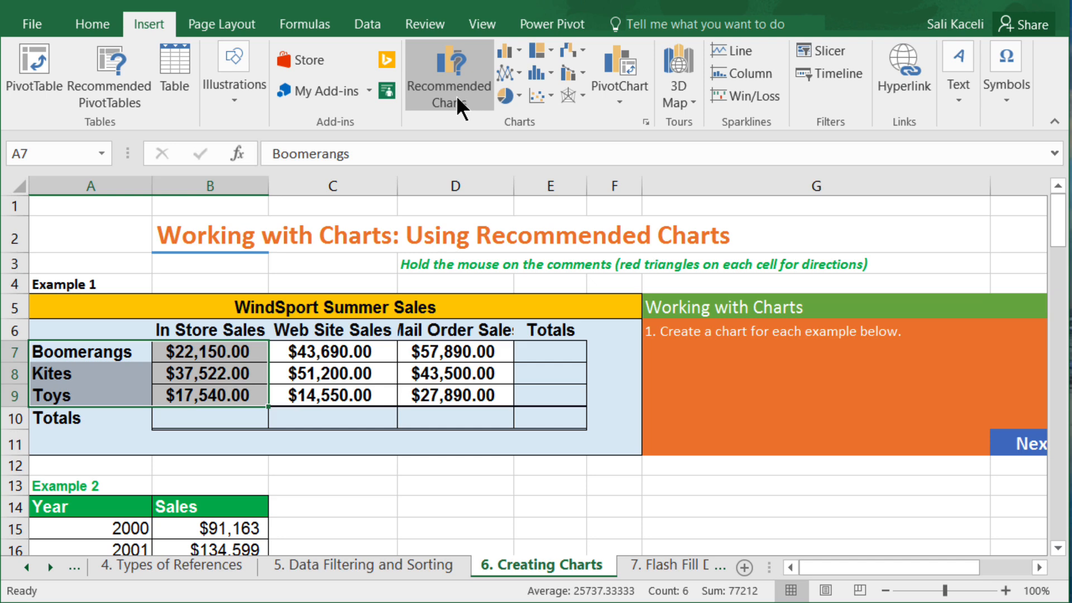
left_click(456, 96)
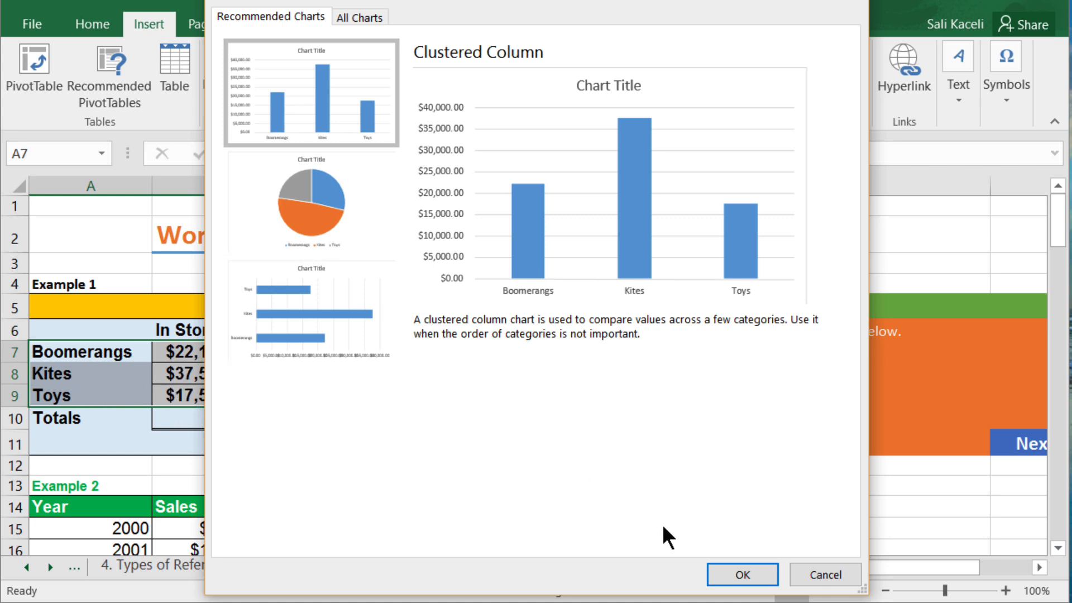
left_click(754, 581)
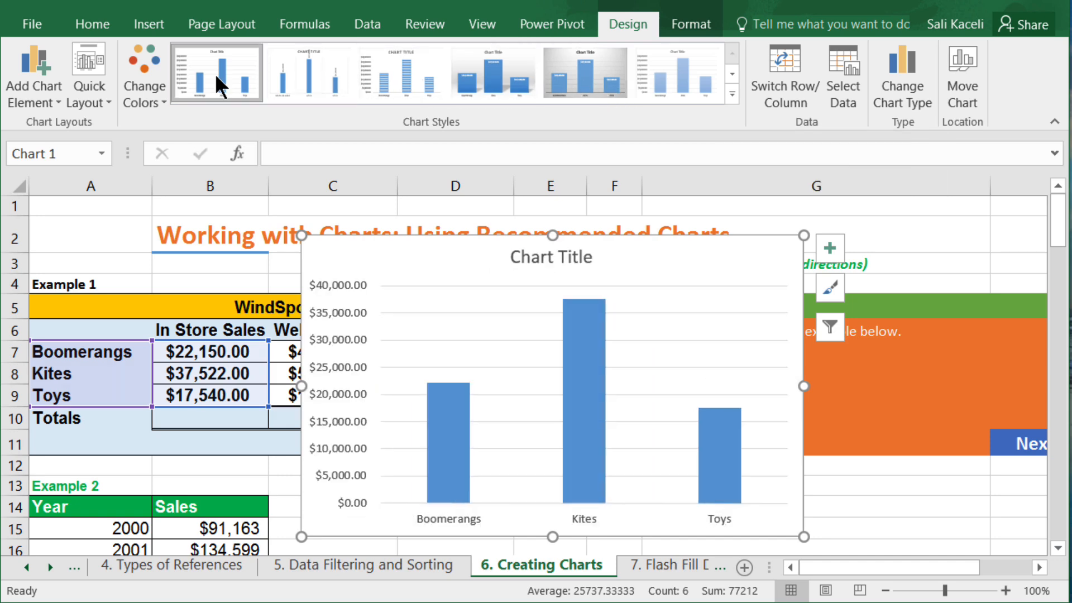
Recolor the In Store Sales chart with the third Colorful palette, which starts with orange.
left_click(145, 91)
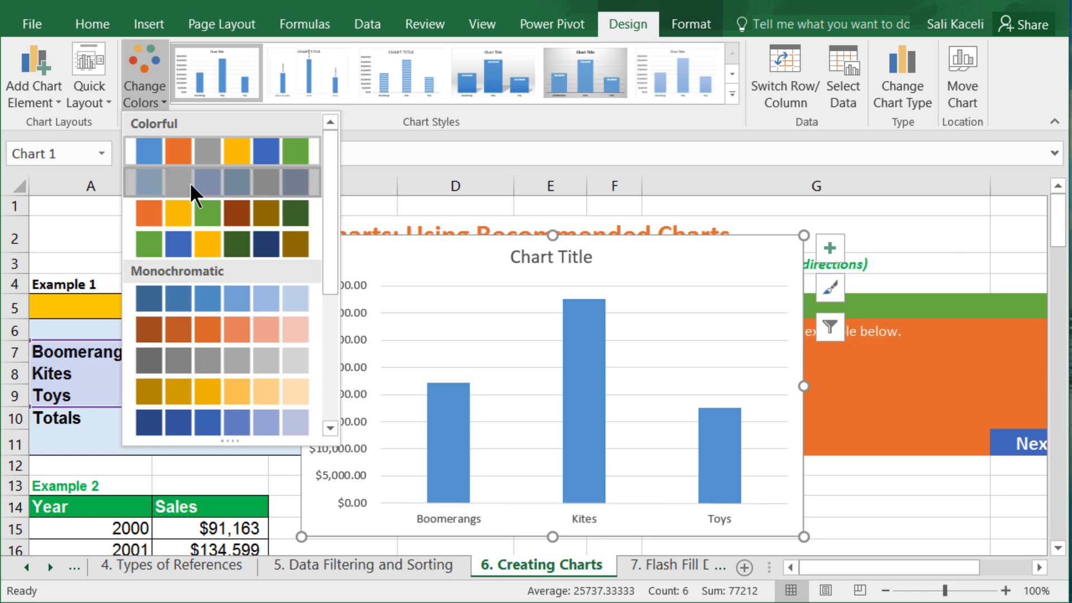
left_click(190, 183)
left_click(170, 87)
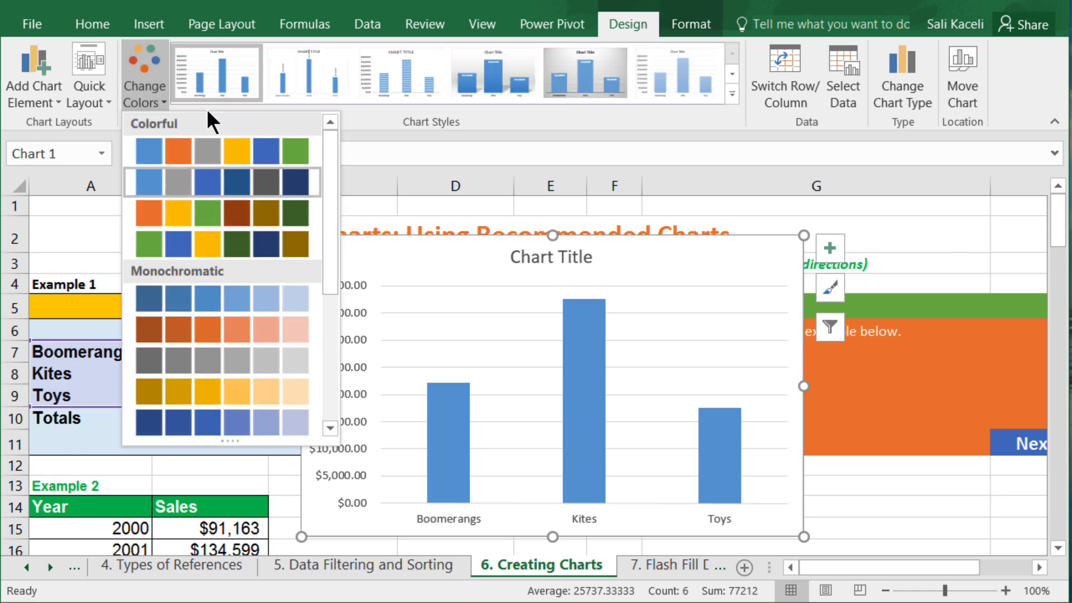
left_click(212, 215)
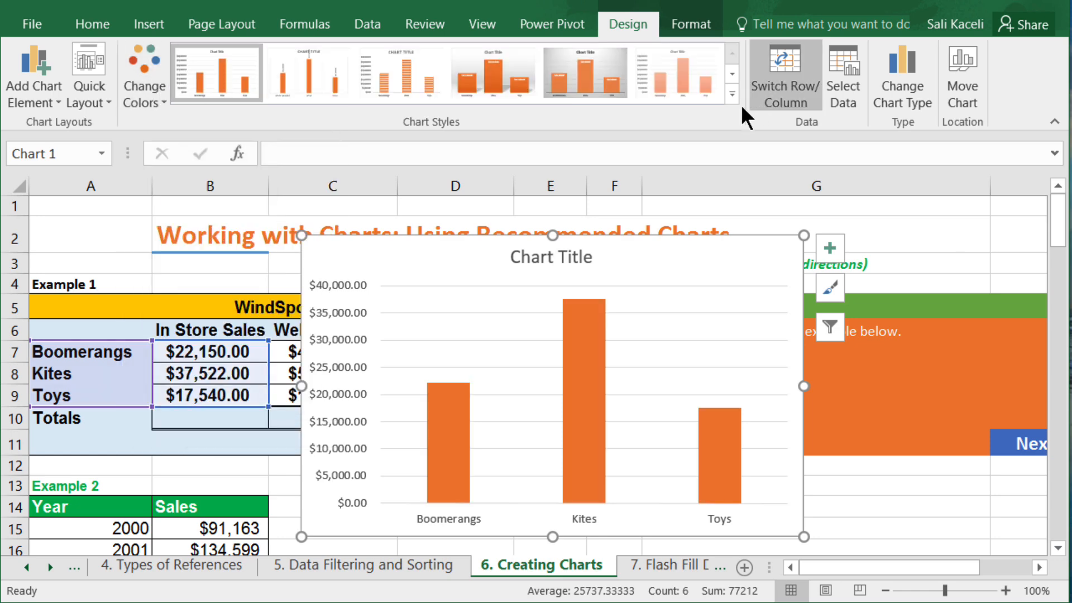
View the Quick Layout and formatting options for the In Store Sales chart, and delete the chart.
left_click(96, 96)
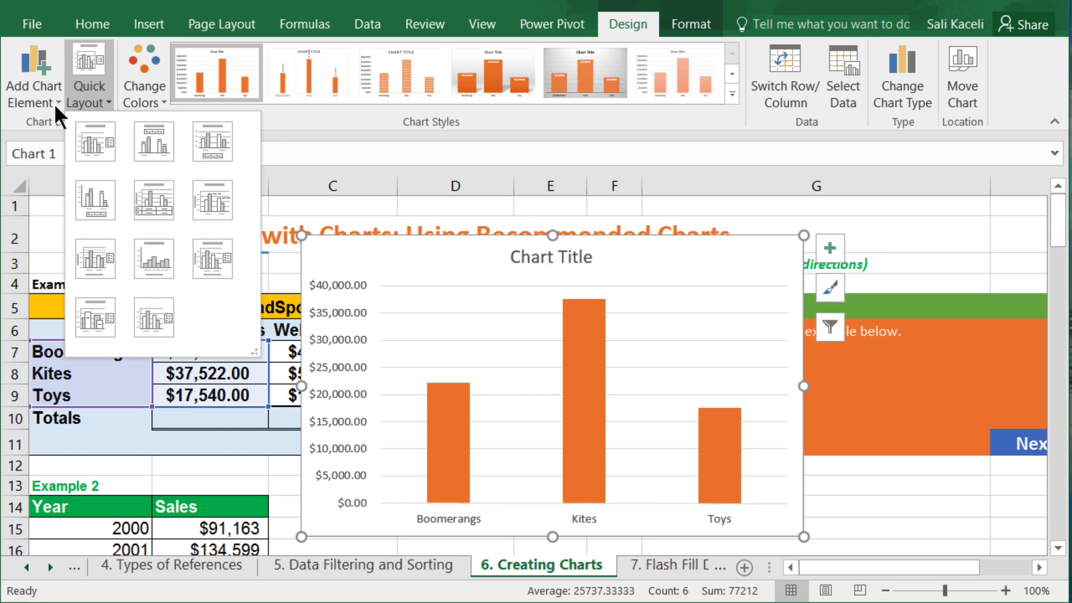
left_click(691, 24)
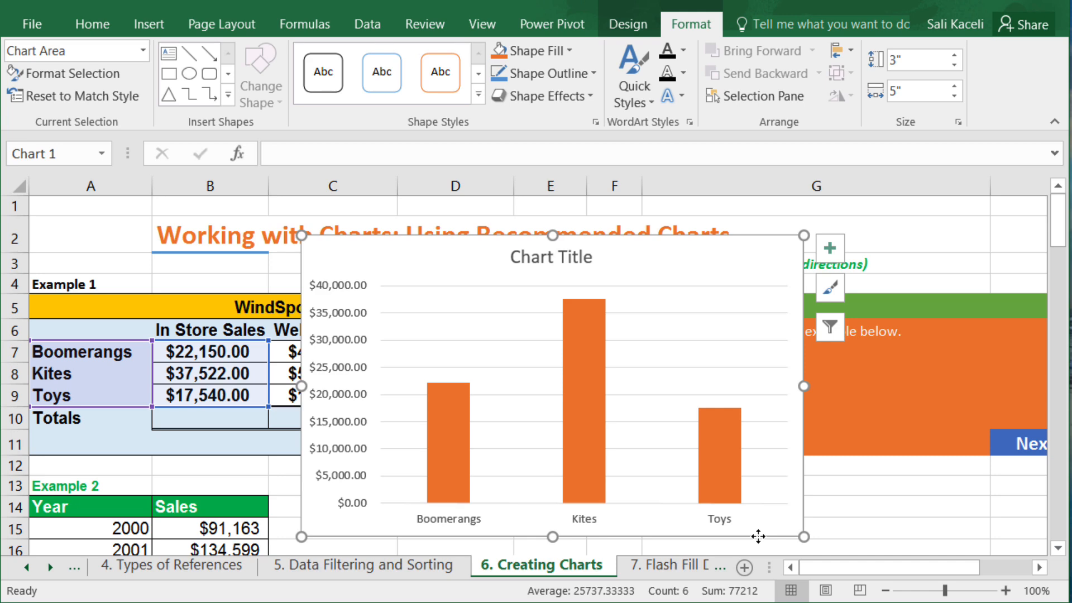
key("Delete")
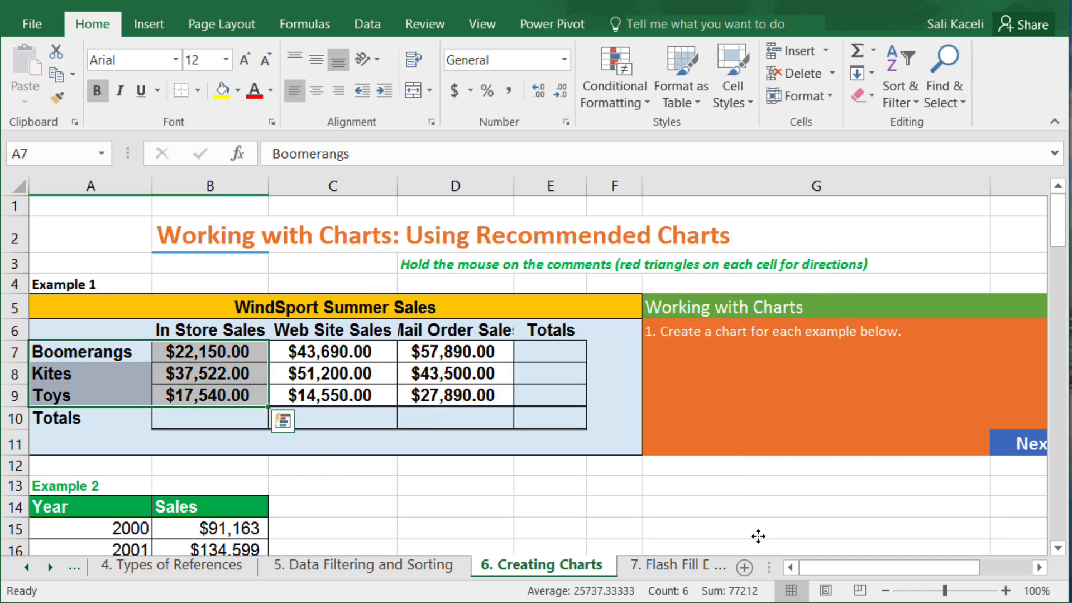
left_click(418, 529)
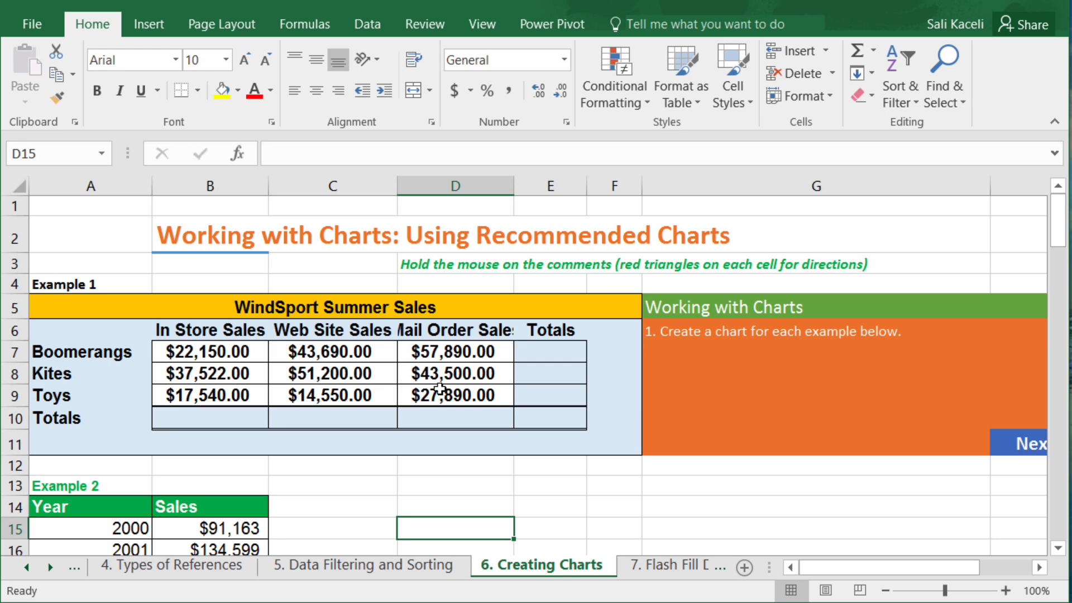
Insert the recommended Clustered Column chart for the products and all three sales channels in A6:D9.
left_click(51, 334)
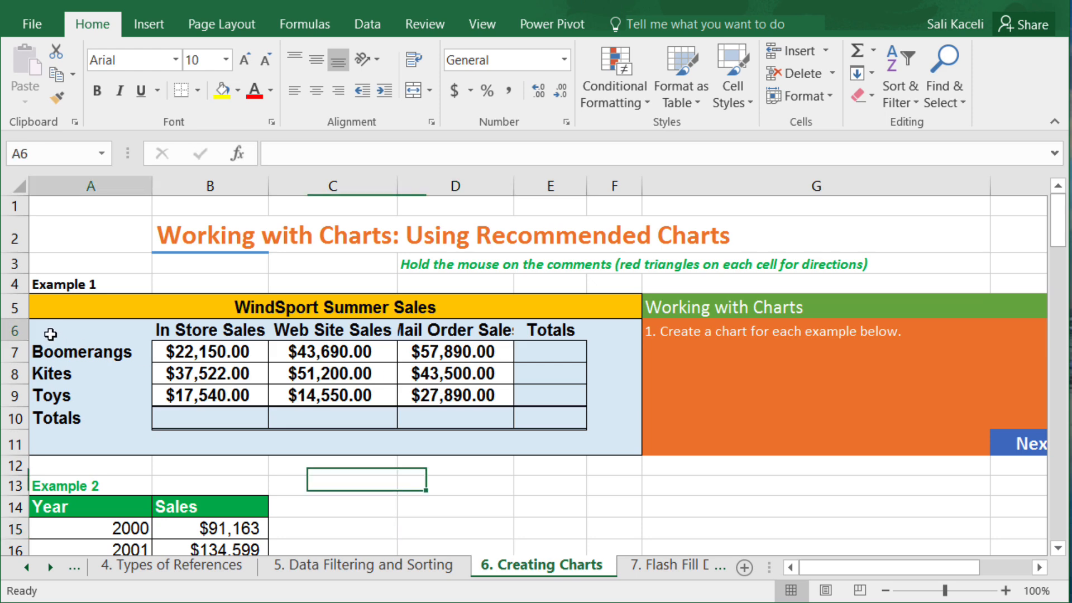
left_click_drag(50, 334, 468, 395)
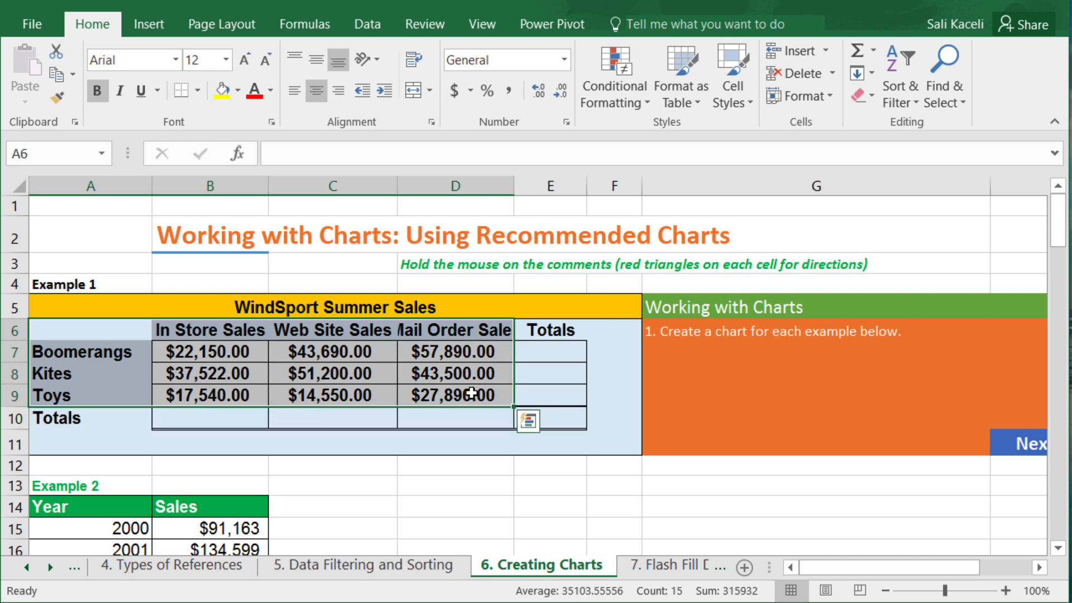
left_click(149, 28)
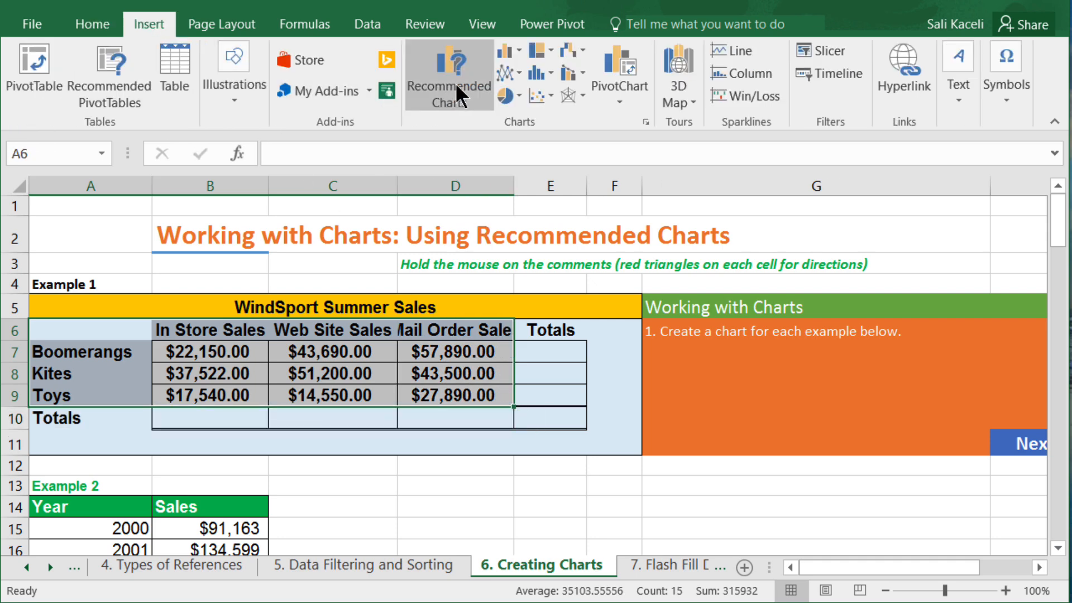
left_click(457, 98)
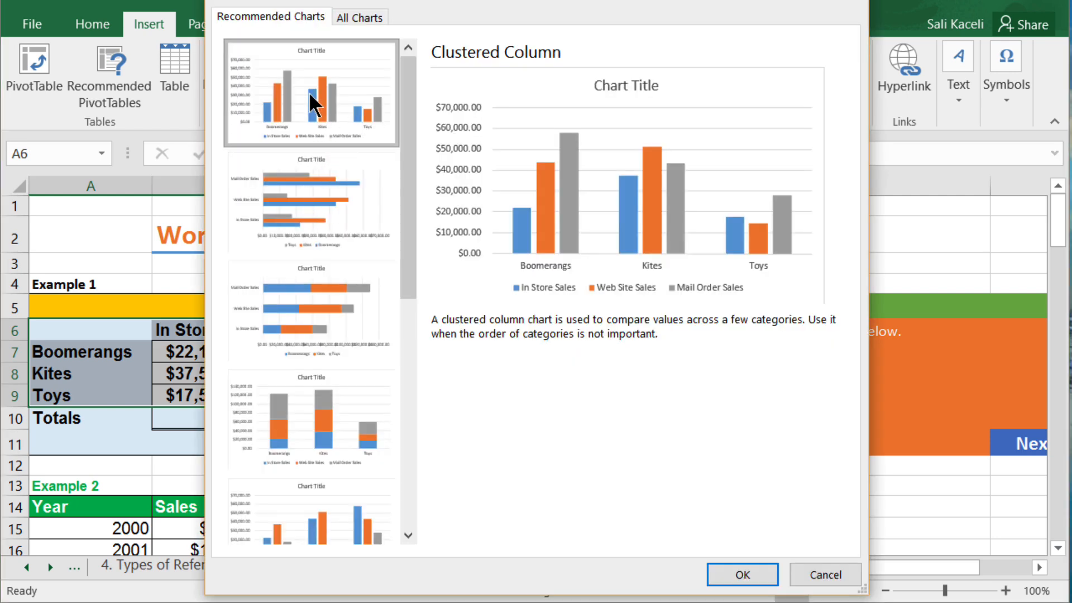
left_click(749, 574)
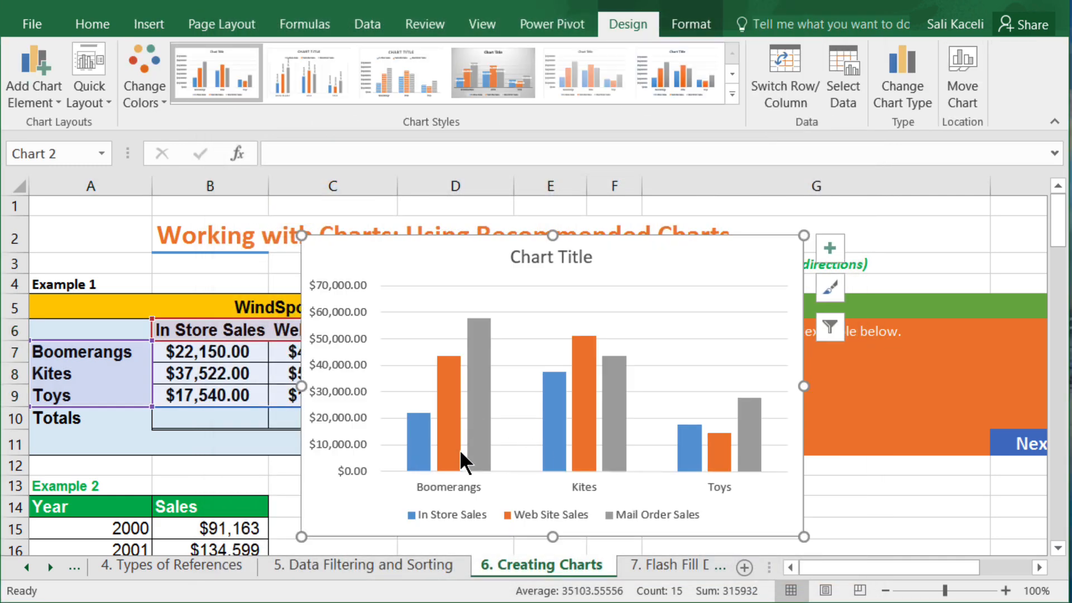
Move the three-channel column chart into column G beside the Example 2 table and make it smaller.
mouse_move(461, 448)
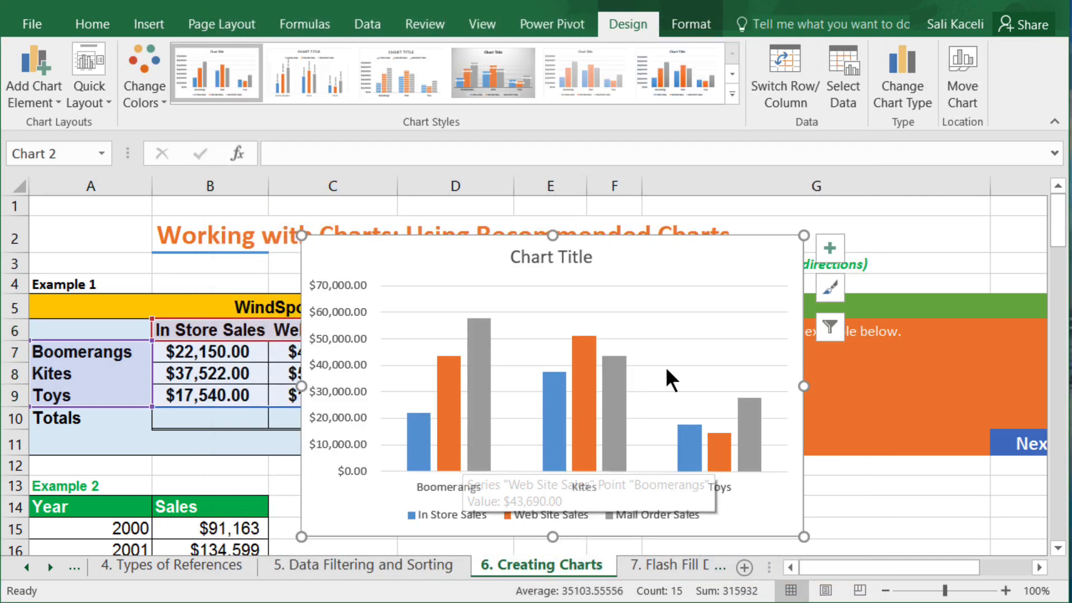
left_click(1058, 549)
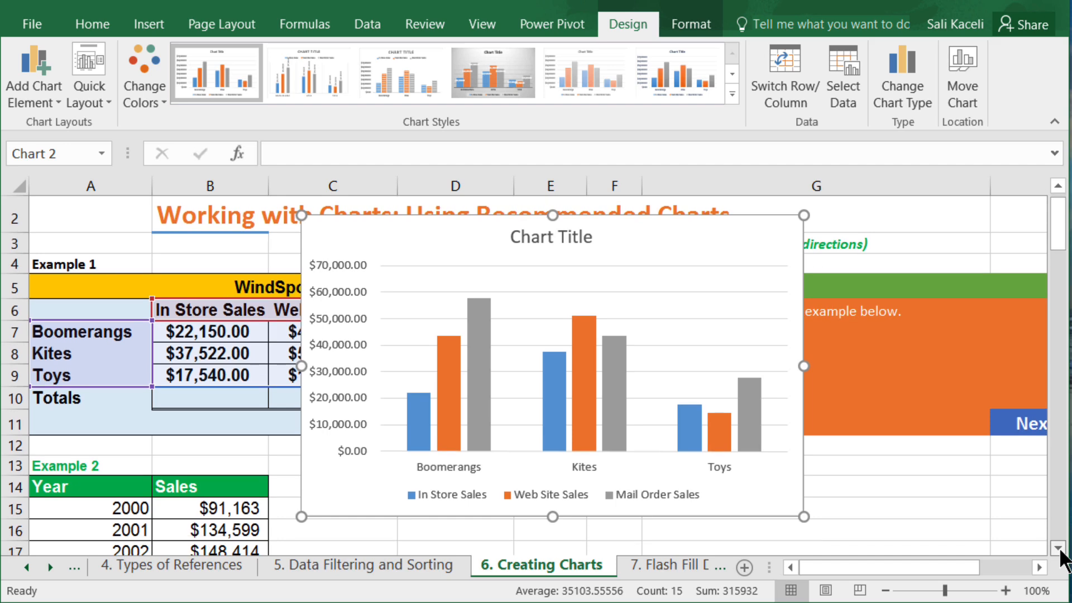
left_click(1060, 550)
left_click(1060, 550)
left_click_drag(644, 357, 1007, 495)
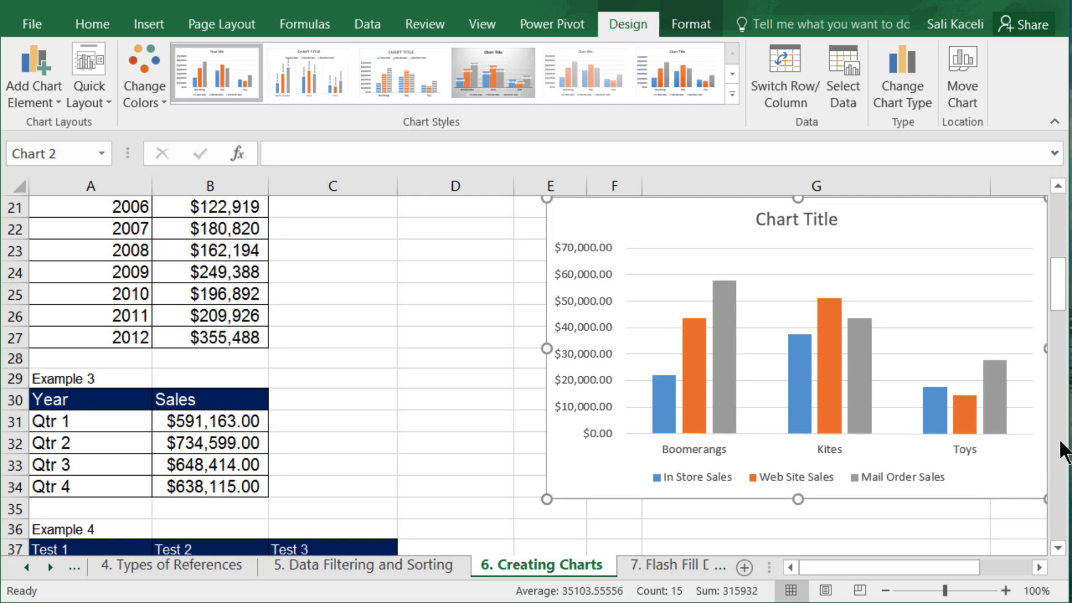
left_click_drag(1062, 304, 1063, 275)
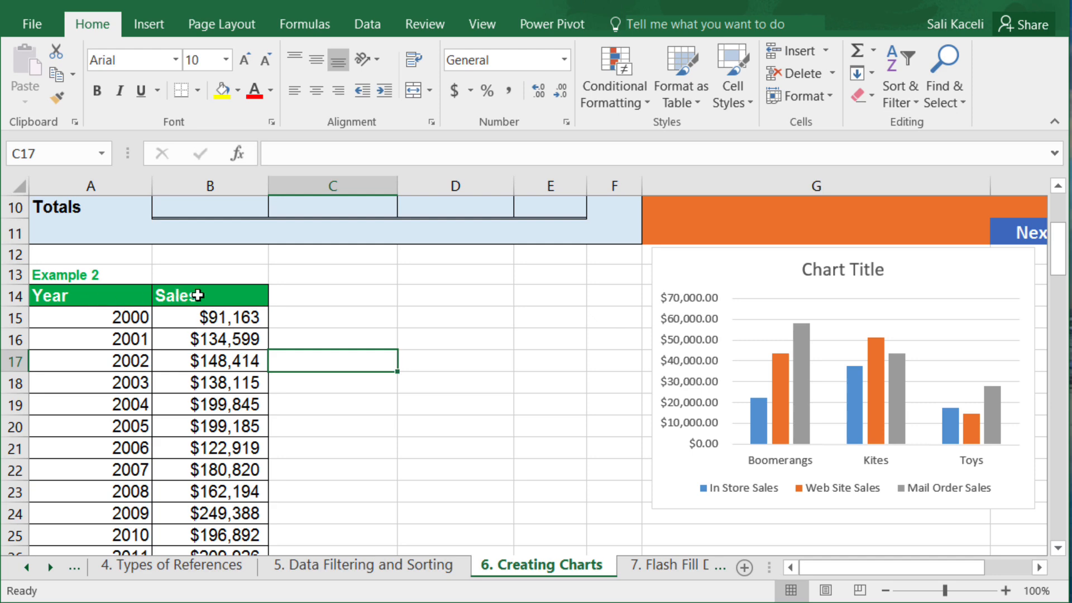
Insert the recommended Line chart for the Example 2 yearly sales in A14:B27.
left_click(87, 293)
left_click_drag(119, 331, 223, 525)
left_click(150, 22)
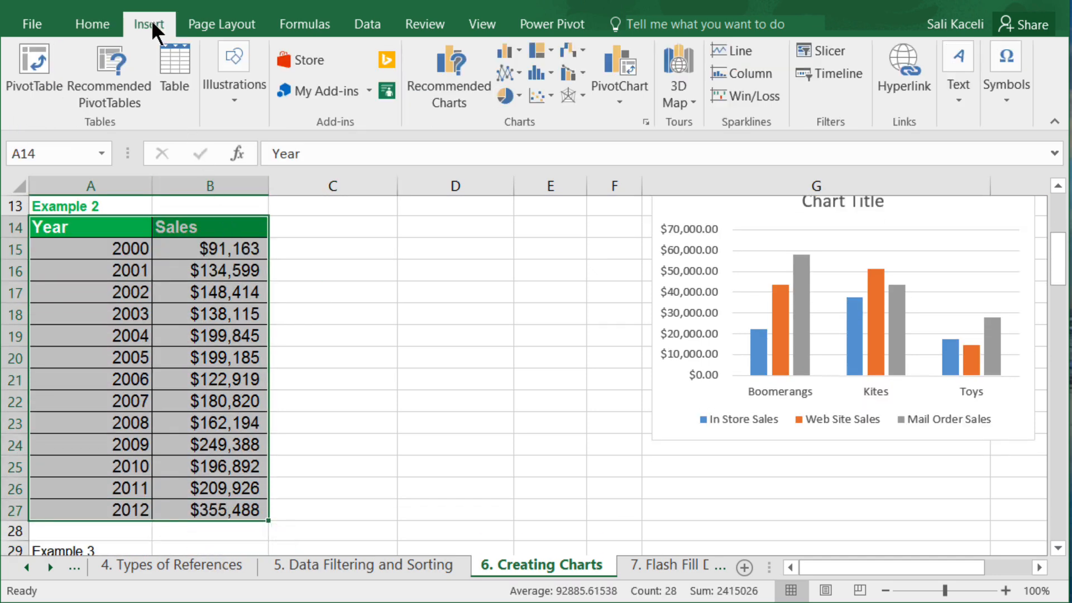
left_click(433, 98)
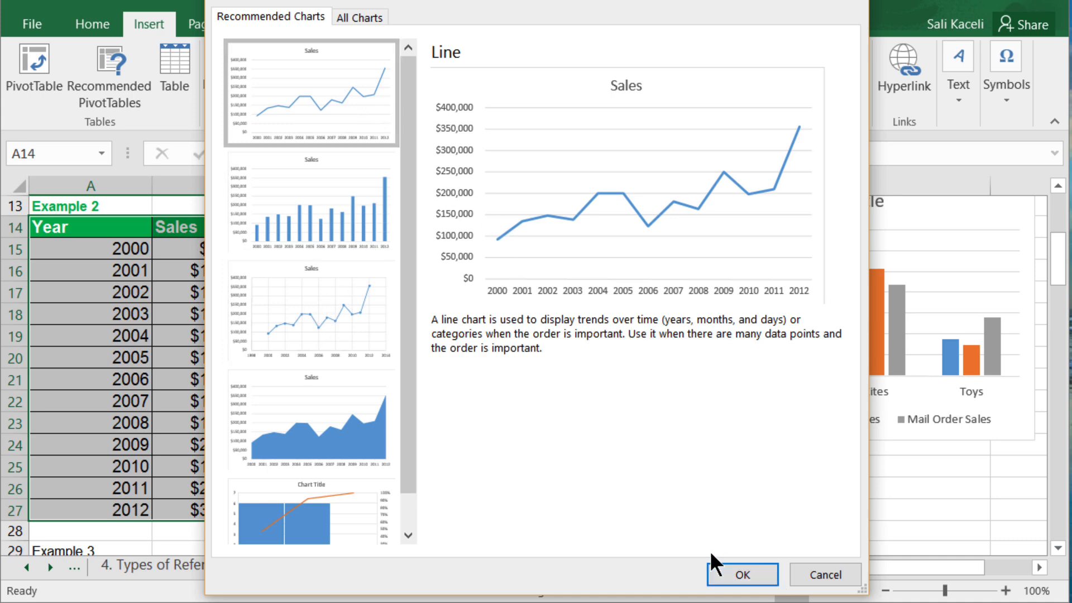
left_click(743, 575)
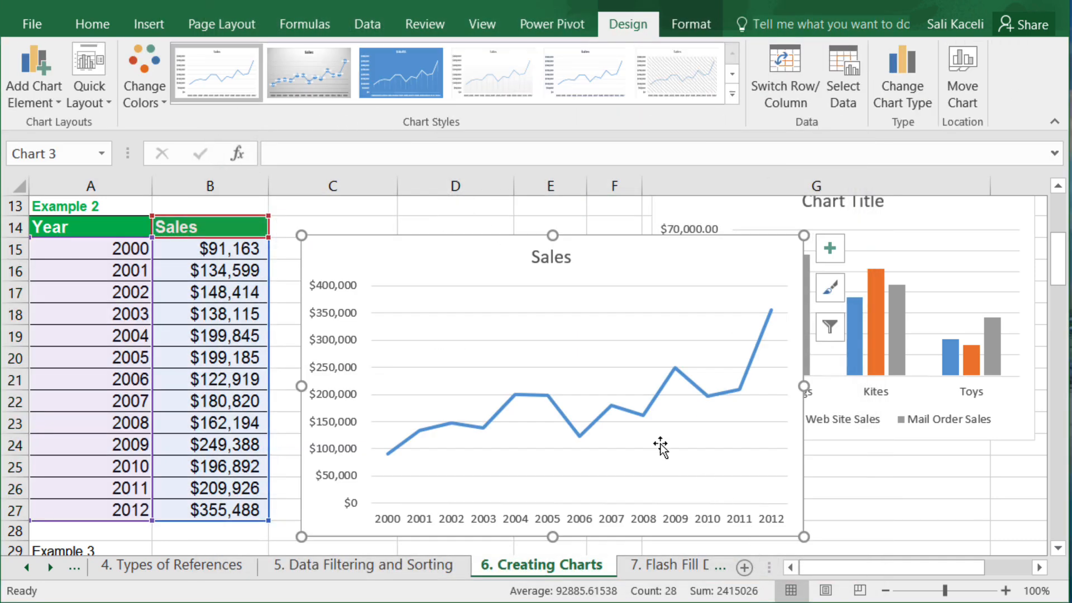
Shift the line chart's plot area slightly upward and move the chart close beside the Example 2 table.
left_click_drag(666, 456, 664, 448)
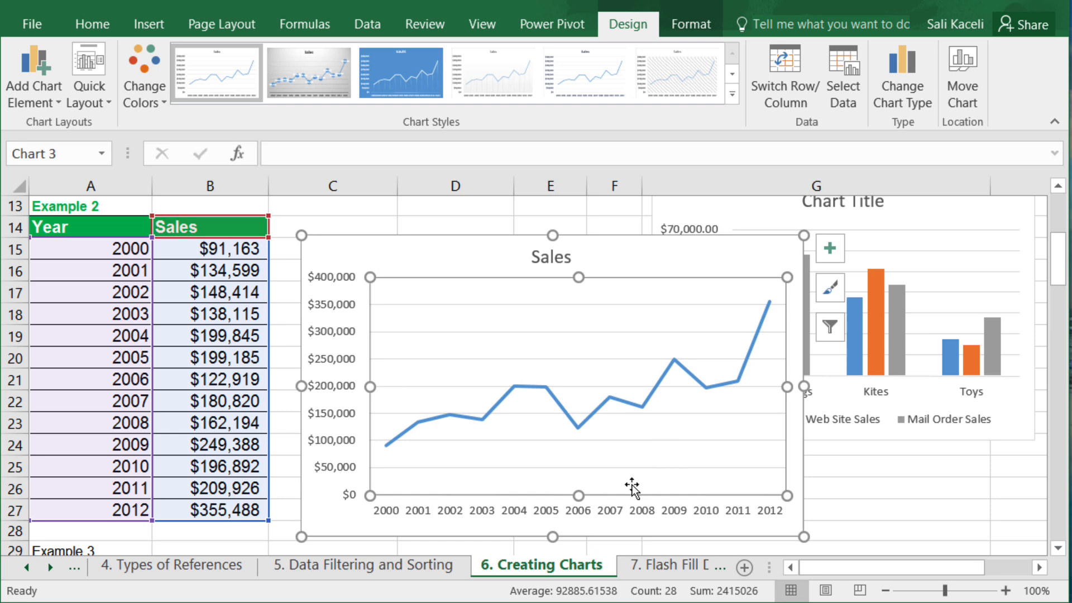
left_click(415, 257)
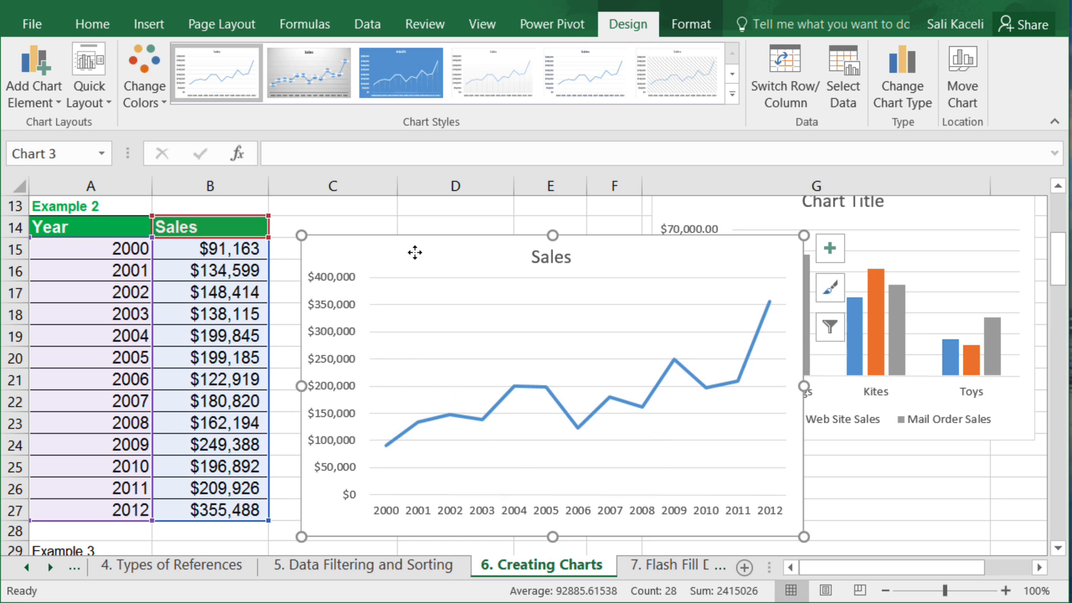
left_click_drag(415, 257, 402, 239)
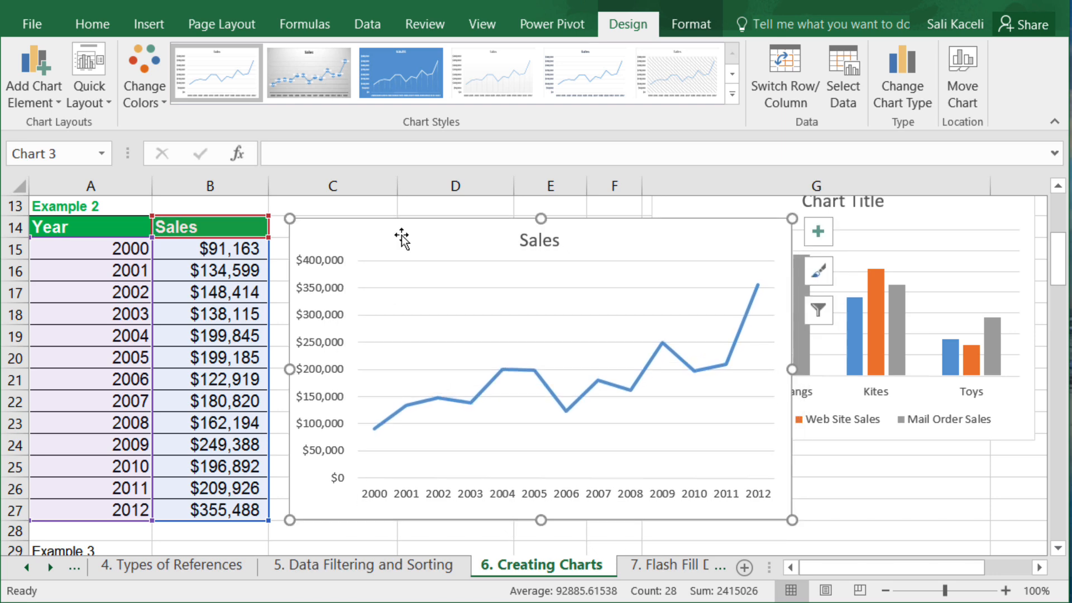
Try several chart styles on the line chart, including the fifth style, return to the first one, and view the Quick Layout options.
left_click(320, 72)
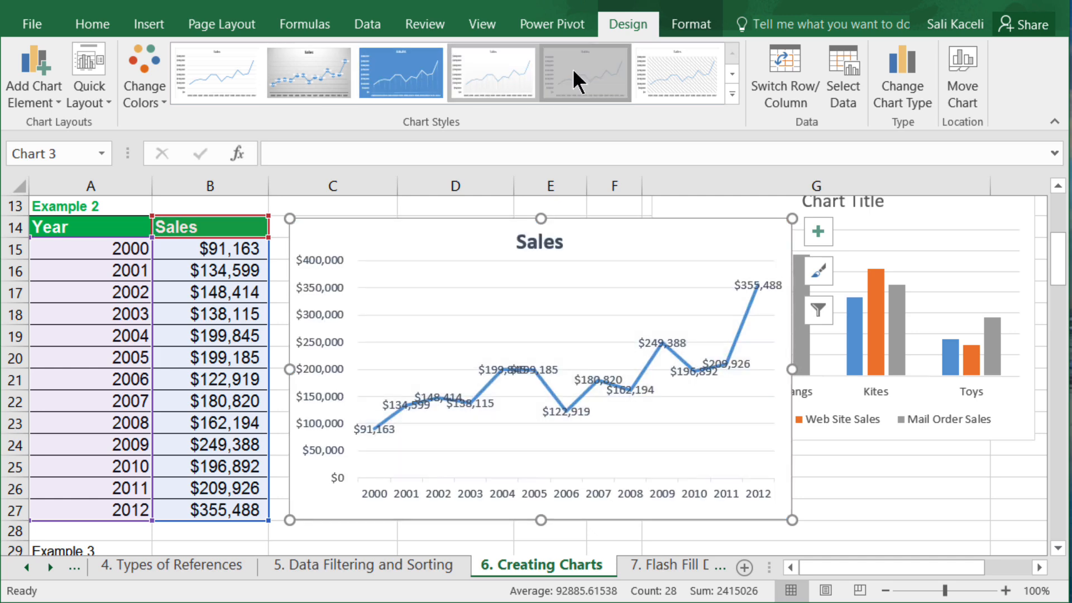
left_click(603, 67)
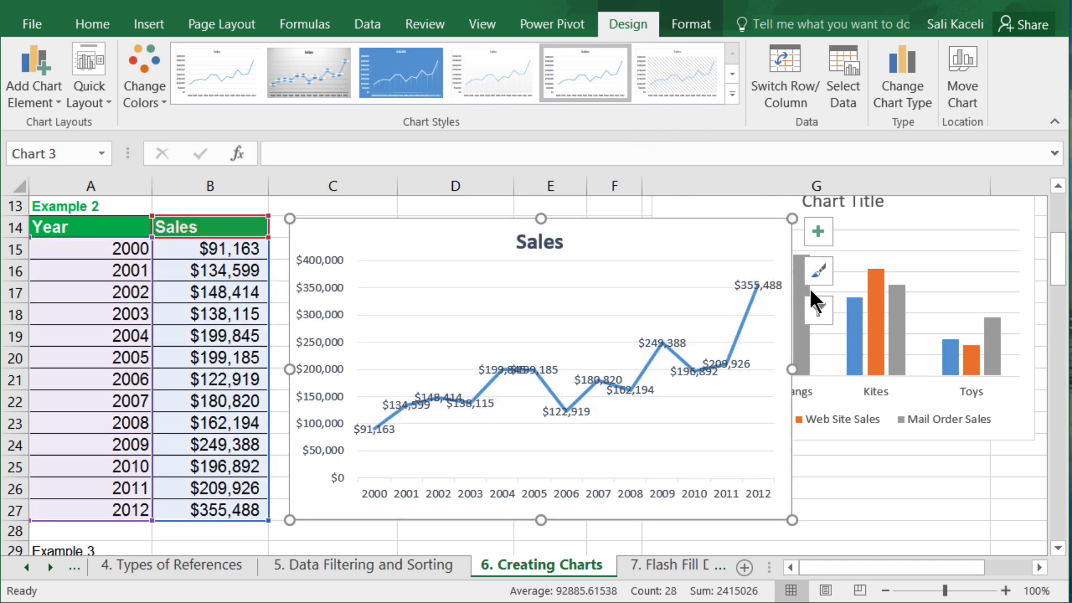
left_click(731, 94)
left_click(809, 105)
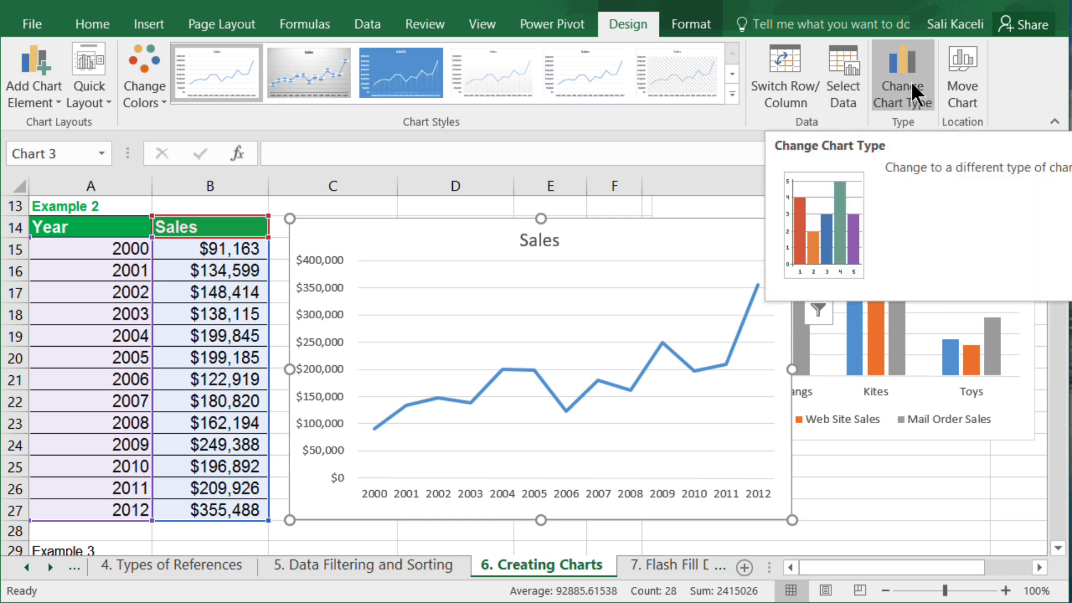
left_click(97, 99)
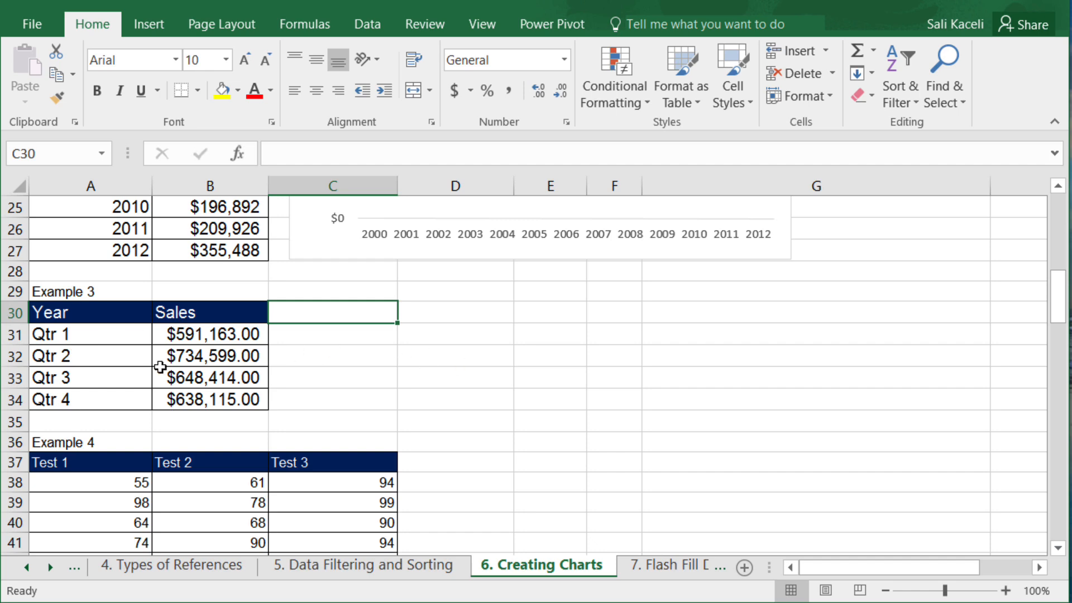
Insert a recommended chart for the Example 3 quarterly sales in A30:B34.
left_click(66, 313)
left_click_drag(65, 314, 207, 398)
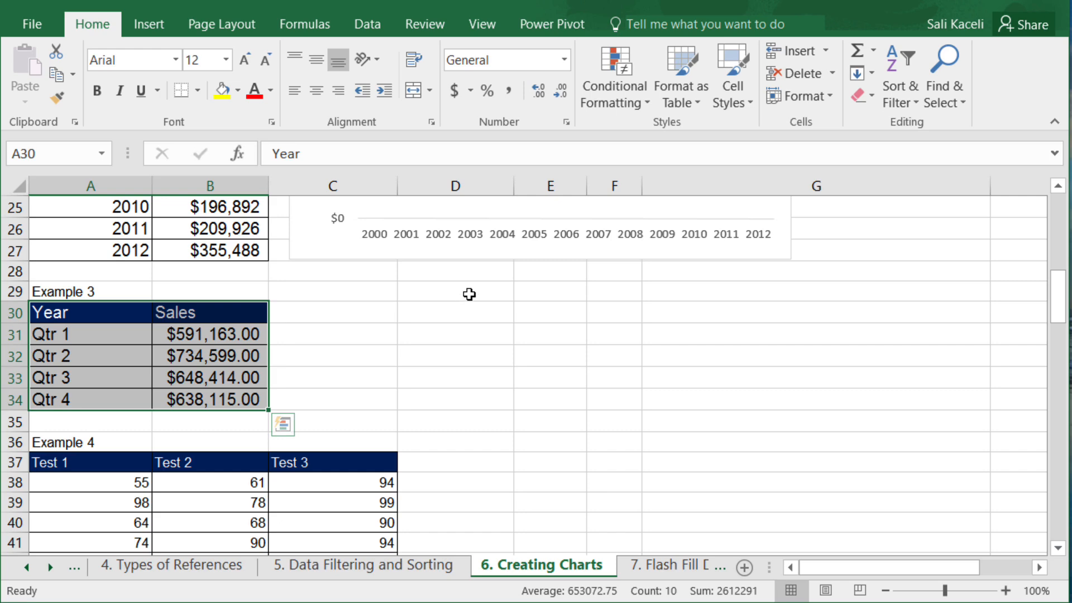
left_click(160, 25)
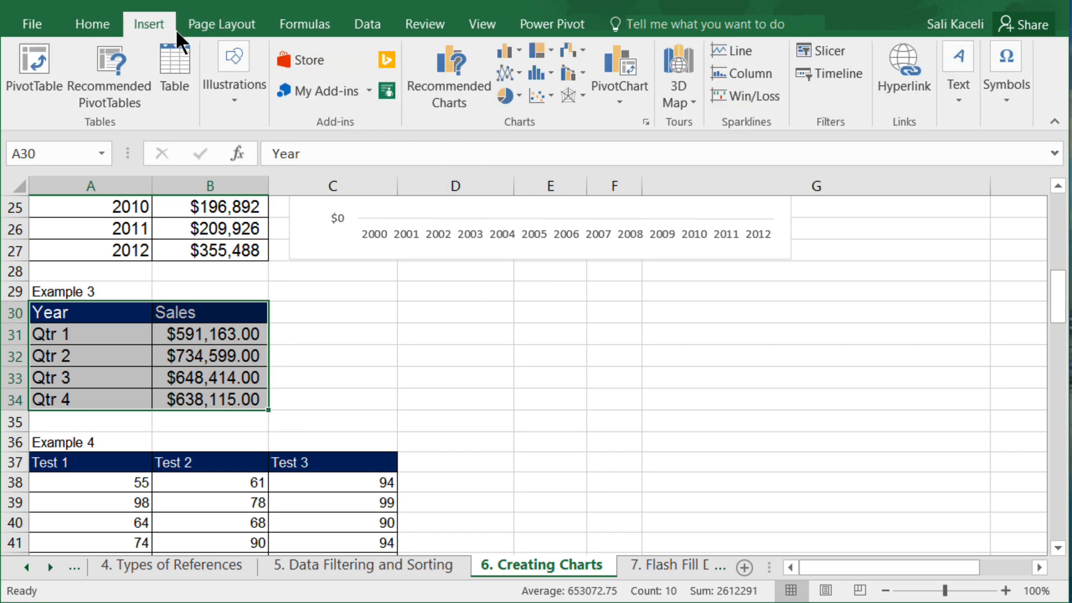
left_click(451, 62)
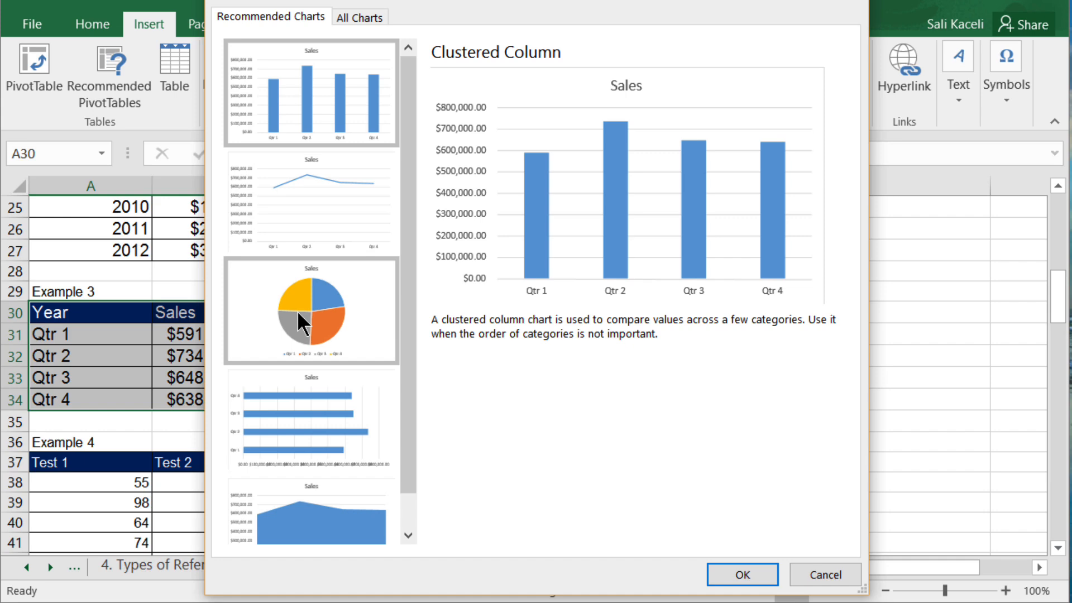
left_click(731, 584)
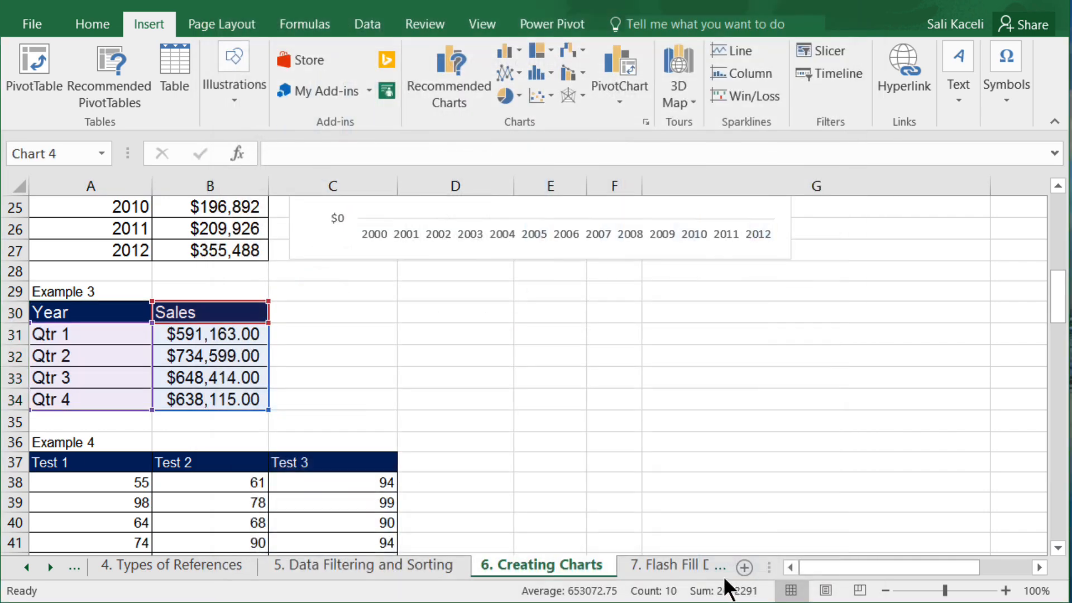
Move the Example 3 column chart beside its quarterly sales table and deselect it.
left_click_drag(351, 288, 368, 307)
mouse_move(471, 351)
left_mouse_down()
mouse_move(442, 314)
mouse_move(471, 335)
left_mouse_up()
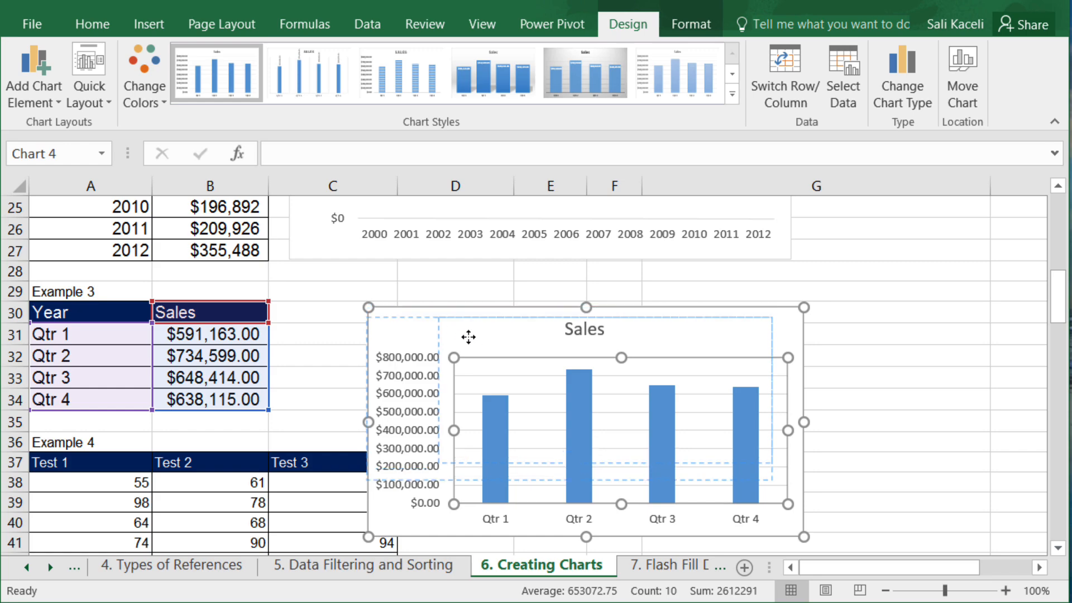
scroll(557, 455, "down", 2)
left_click(558, 454)
View the recommended charts for the whole Example 4 test table in A37:C50.
scroll(562, 454, "down", 2)
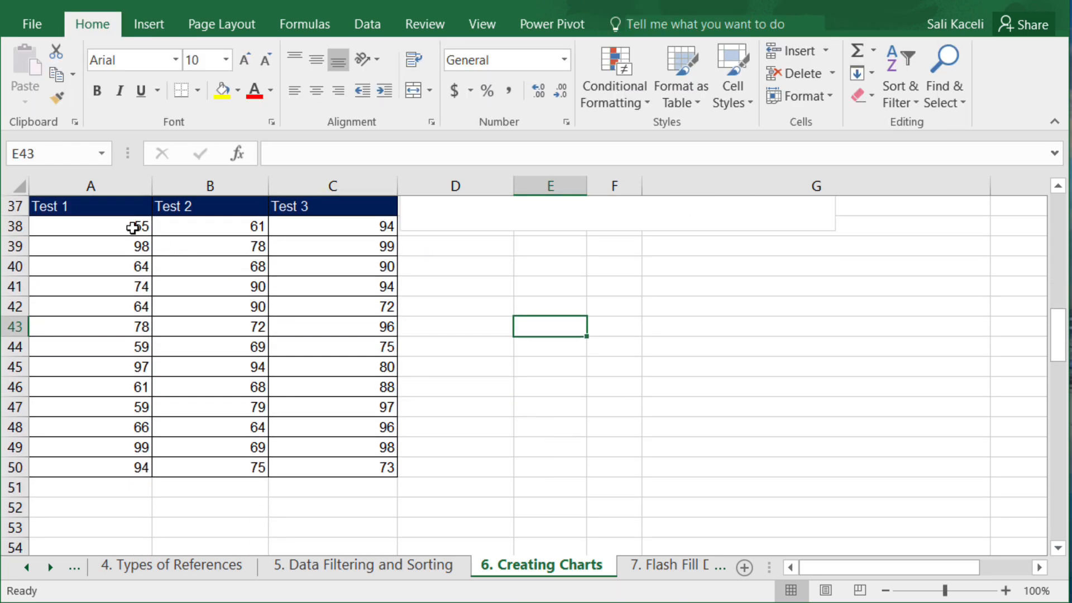
scroll(294, 308, "up", 4)
scroll(294, 308, "up", 8)
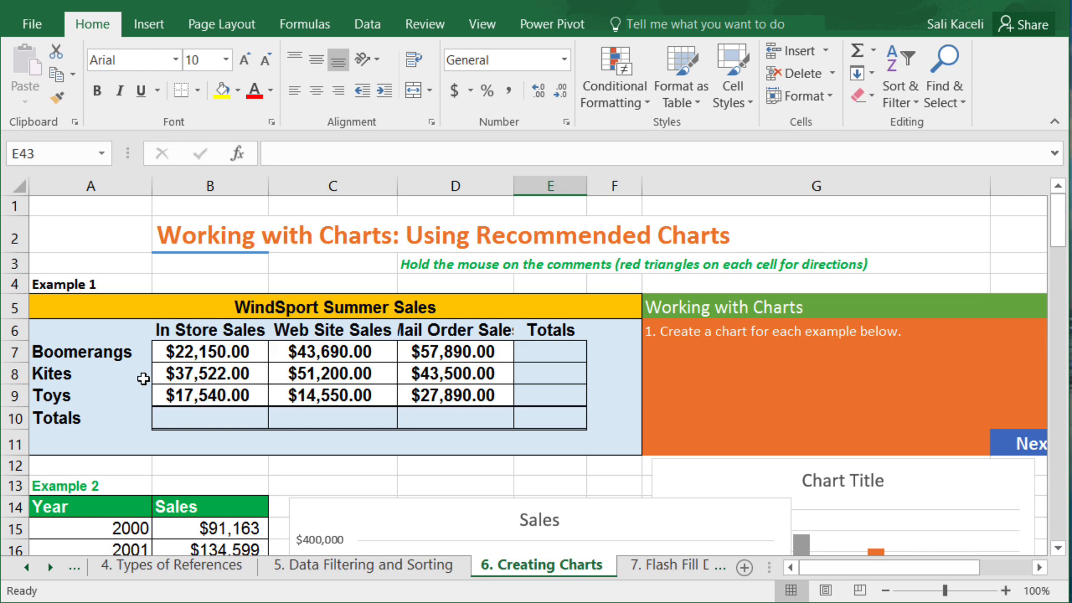
scroll(369, 408, "down", 8)
scroll(388, 414, "down", 4)
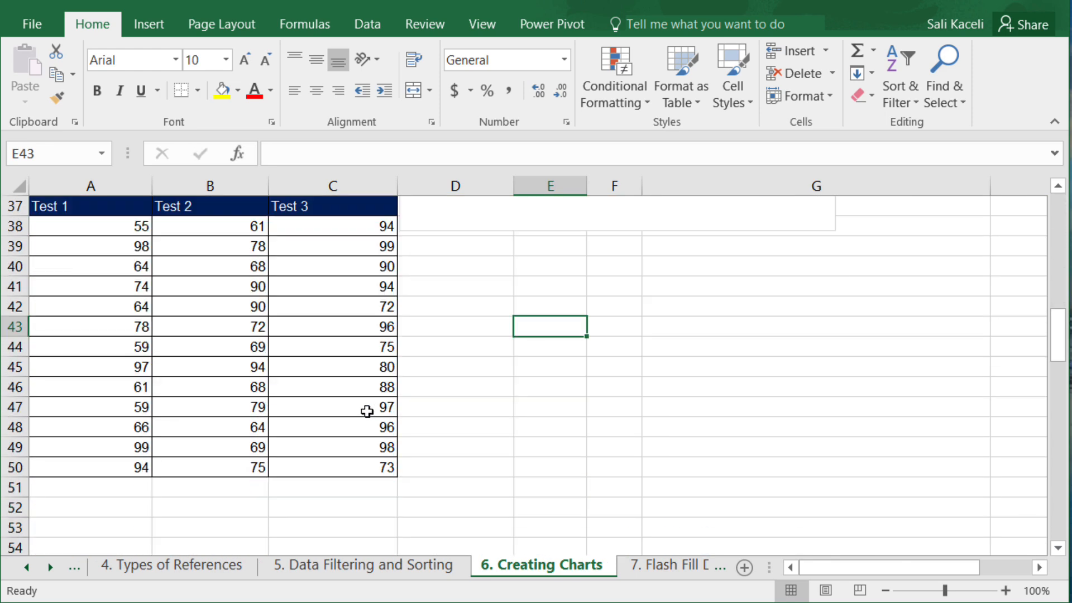
left_click_drag(45, 206, 324, 467)
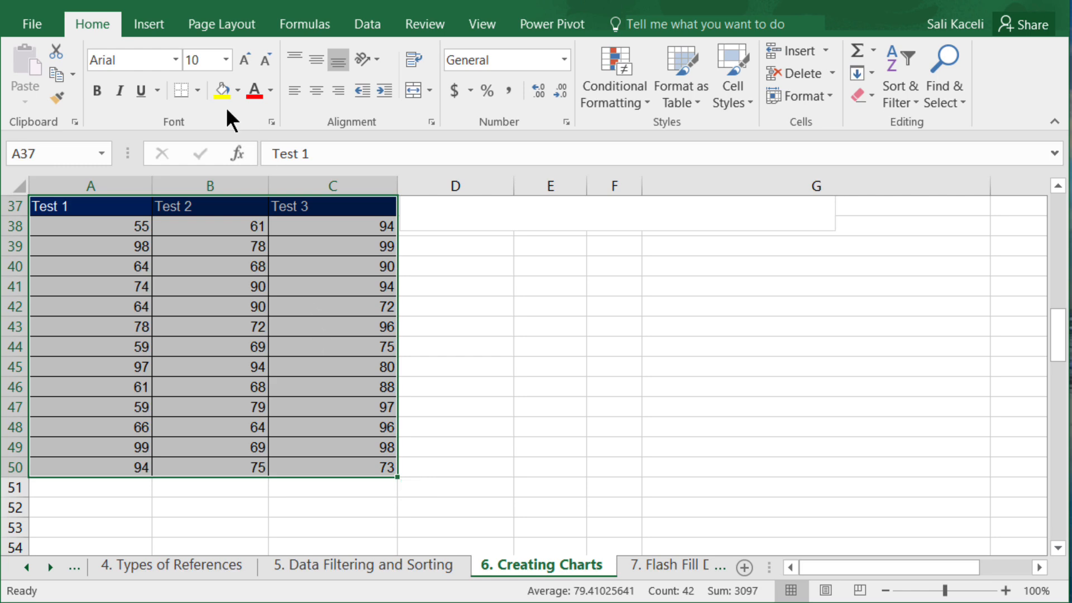
left_click(150, 24)
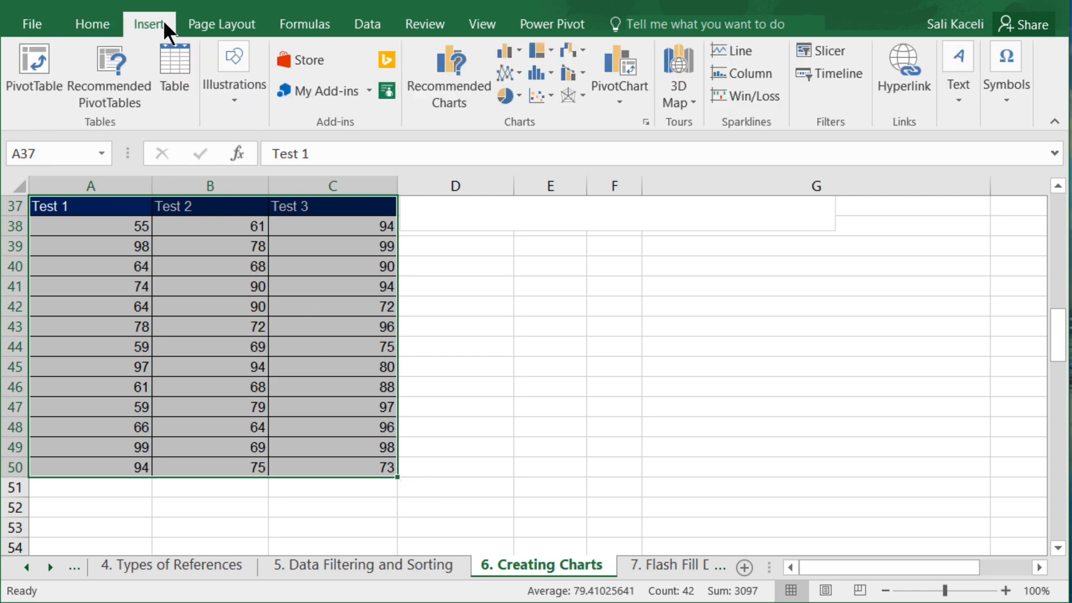
left_click(431, 103)
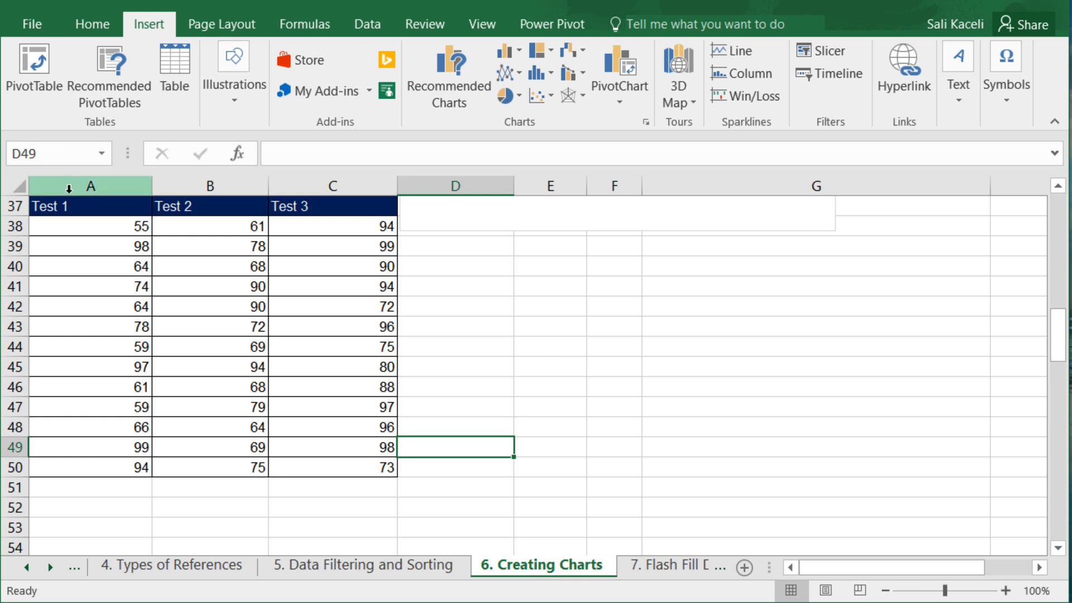
Insert a 2-D Line chart of only Test 1 and Test 3 (A37:A50 and C37:C50) and place it beside the Example 4 table.
left_click(79, 211)
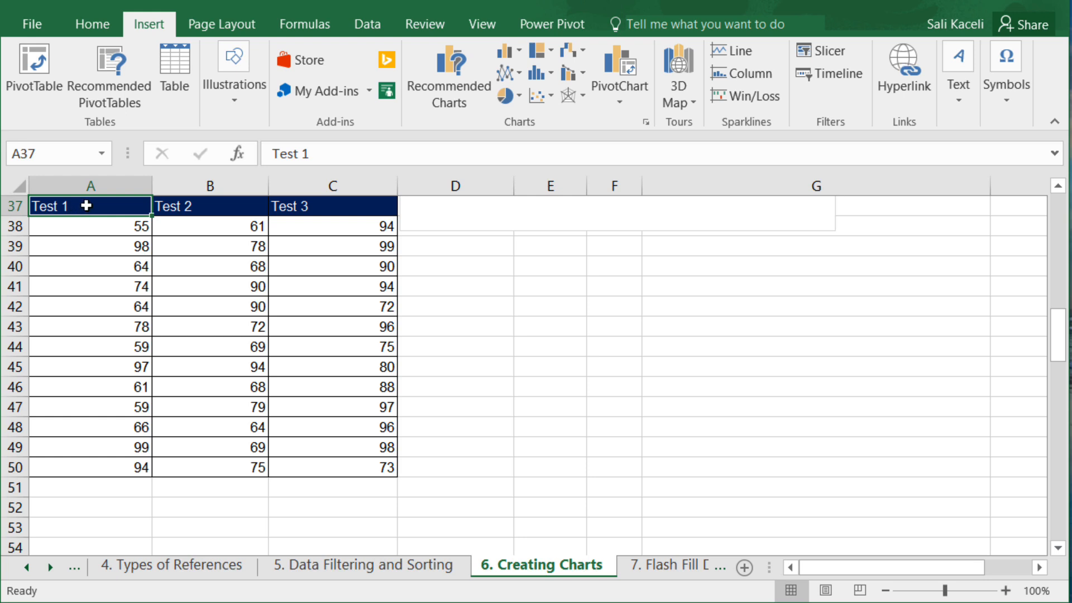
left_click_drag(86, 206, 112, 466)
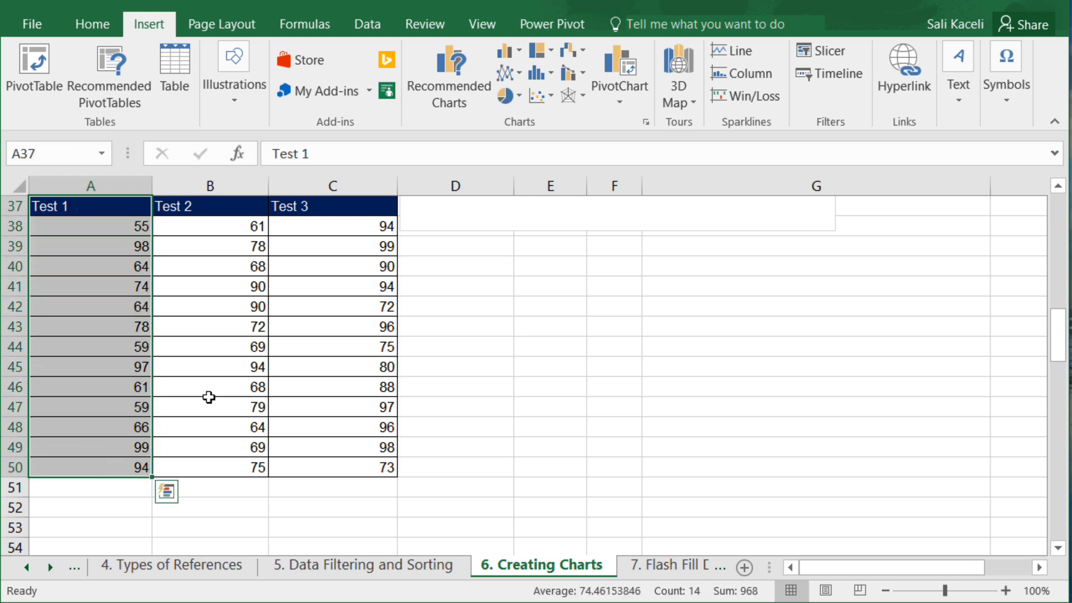
left_click_drag(285, 205, 321, 465)
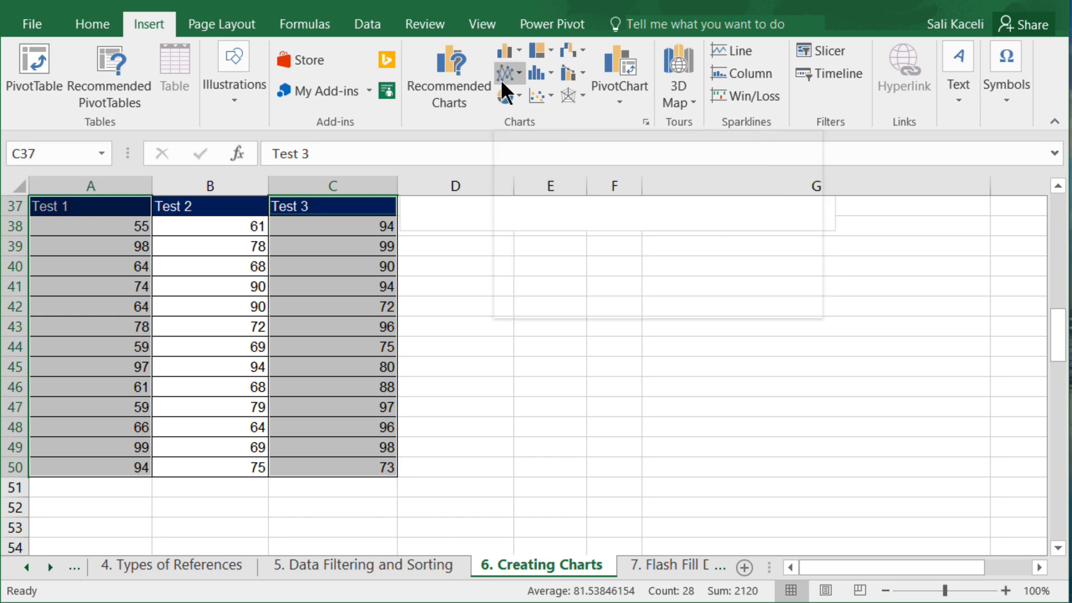
left_click(515, 75)
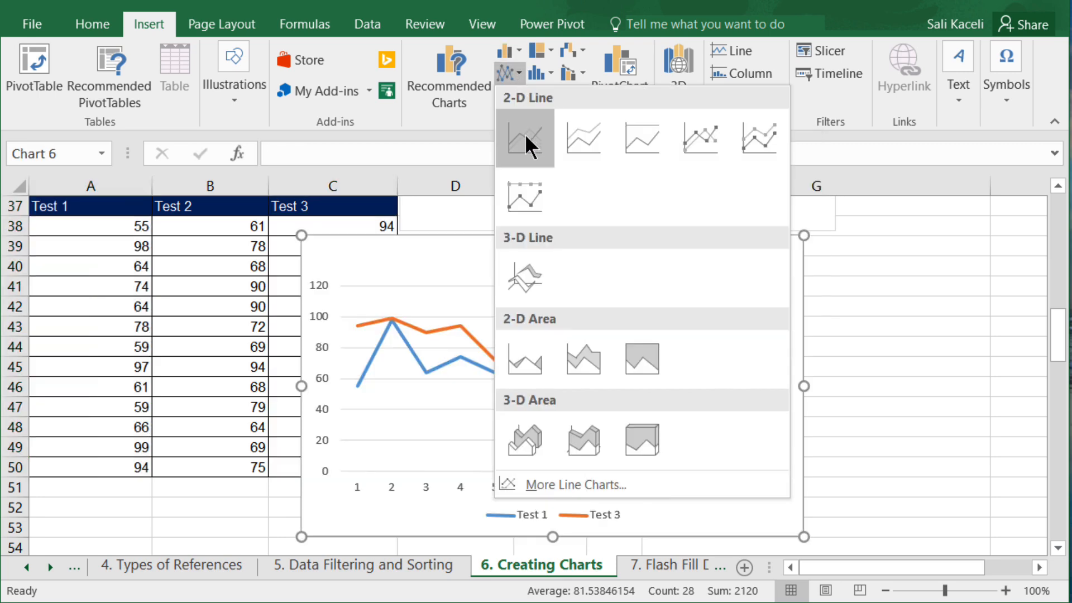
left_click(531, 139)
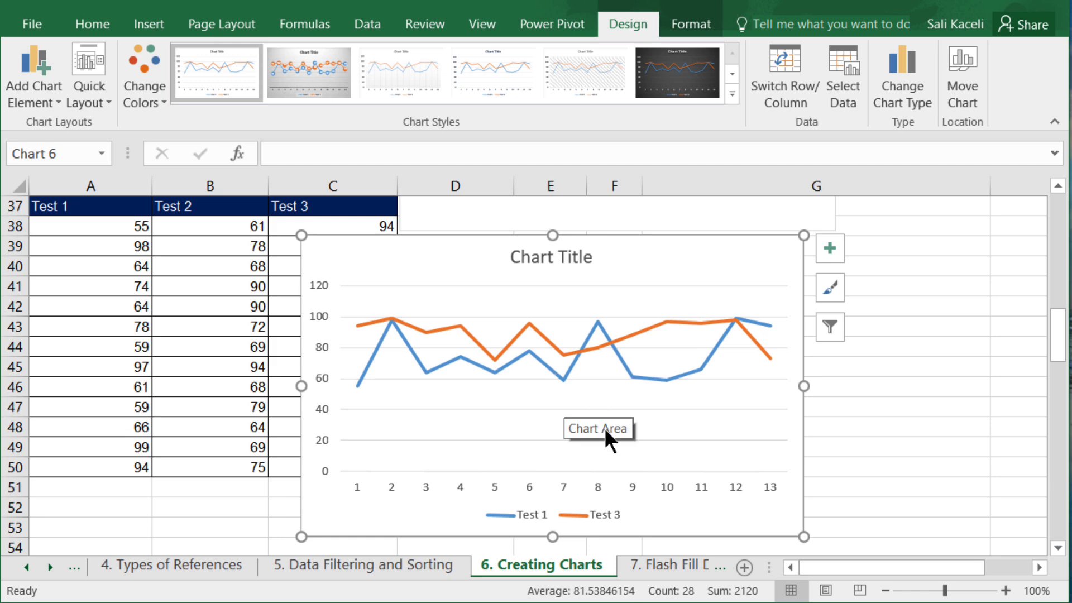
left_click_drag(711, 529, 827, 526)
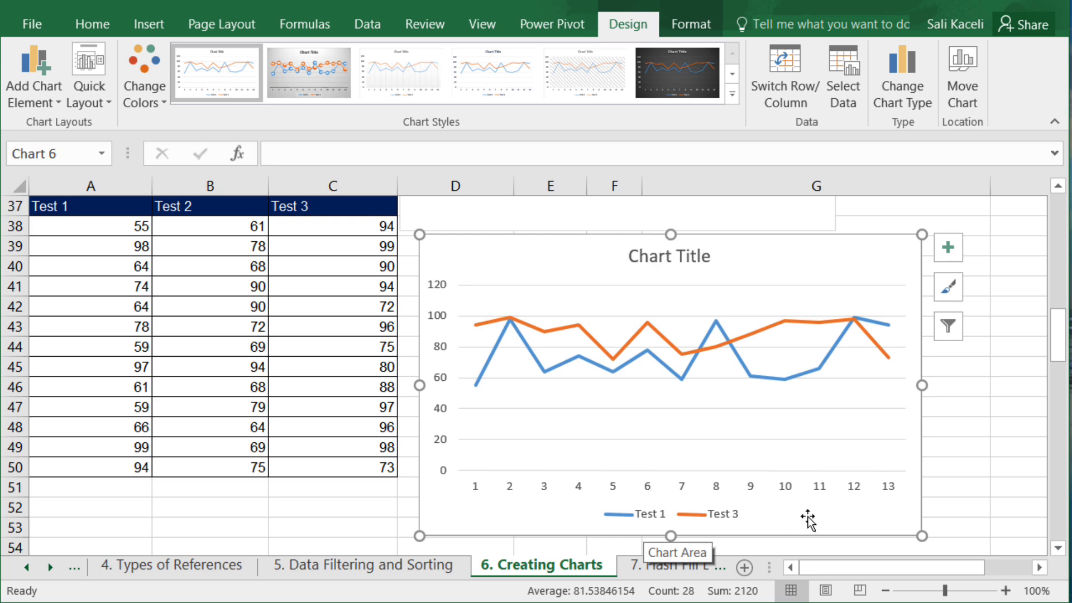
left_click(966, 467)
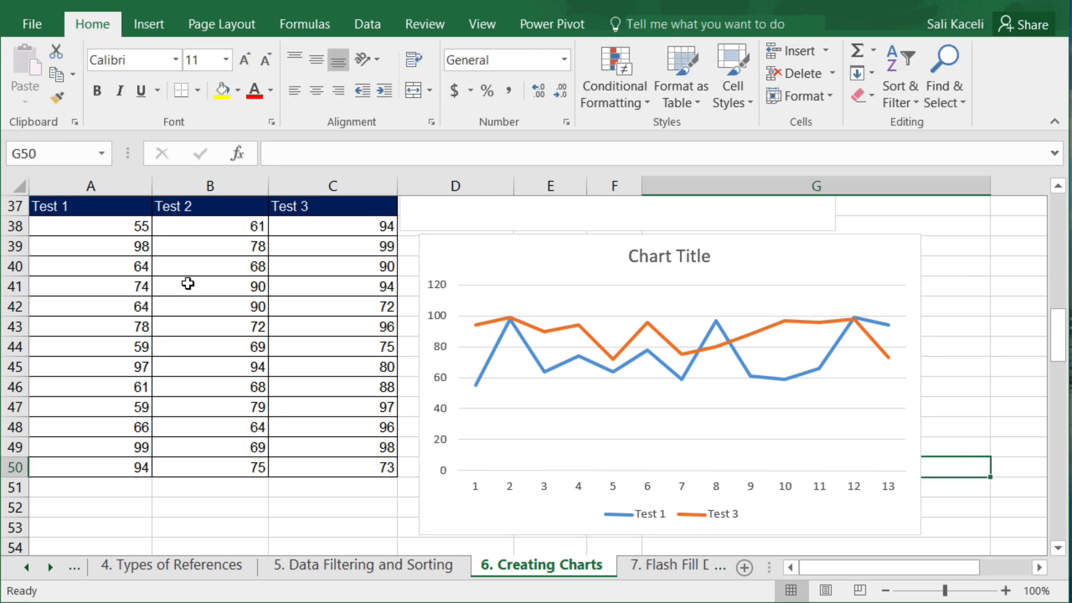
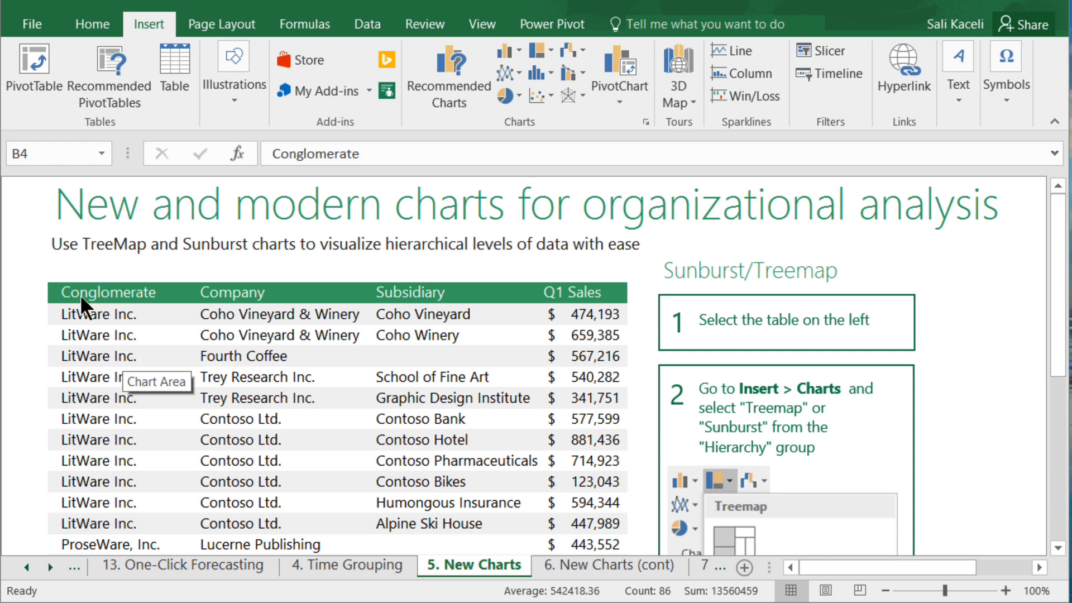
Try a Treemap chart of the conglomerate Q1 sales table on the 5. New Charts sheet, including the second chart style.
scroll(367, 390, "down", 7)
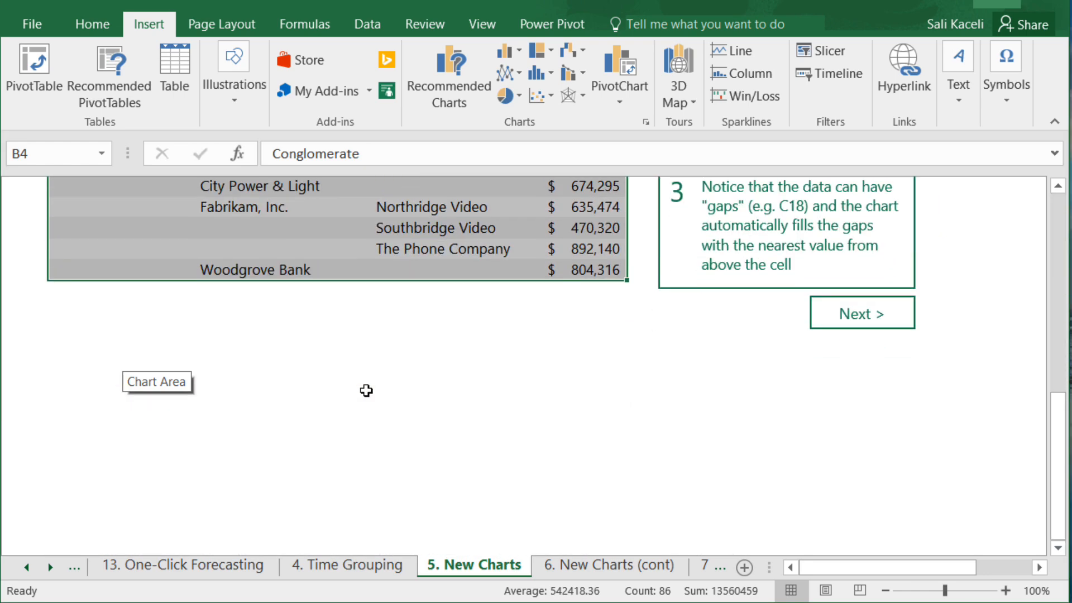
scroll(367, 390, "up", 6)
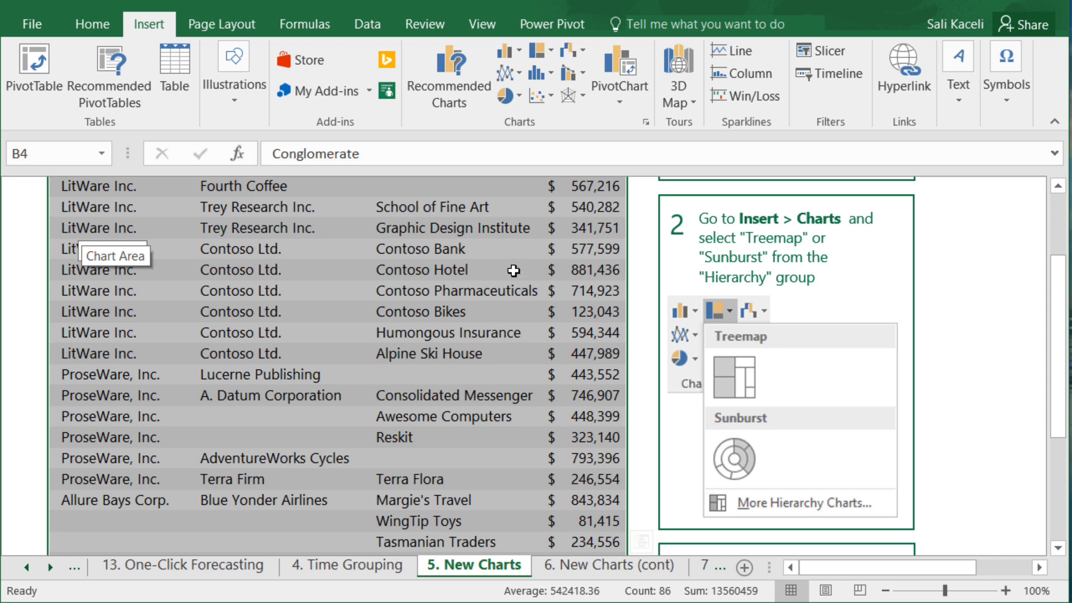
left_click(554, 49)
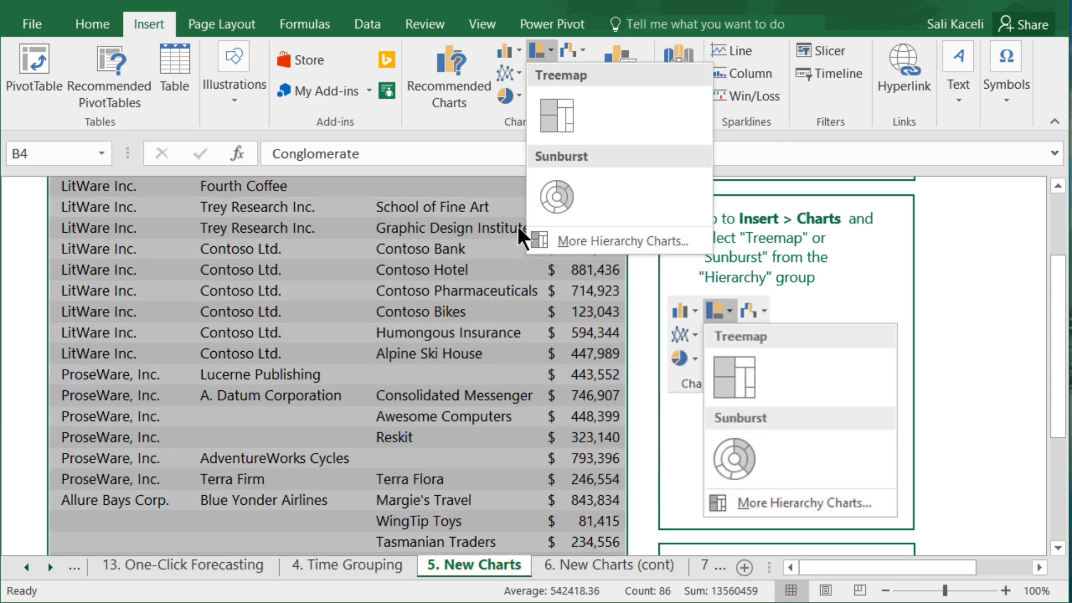
left_click(555, 109)
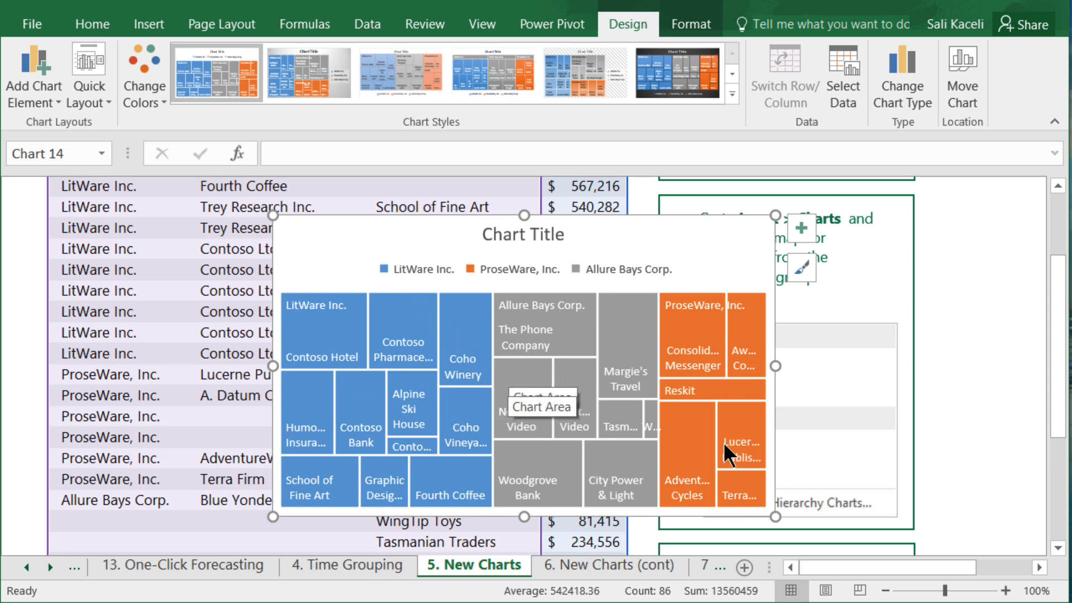
mouse_move(725, 456)
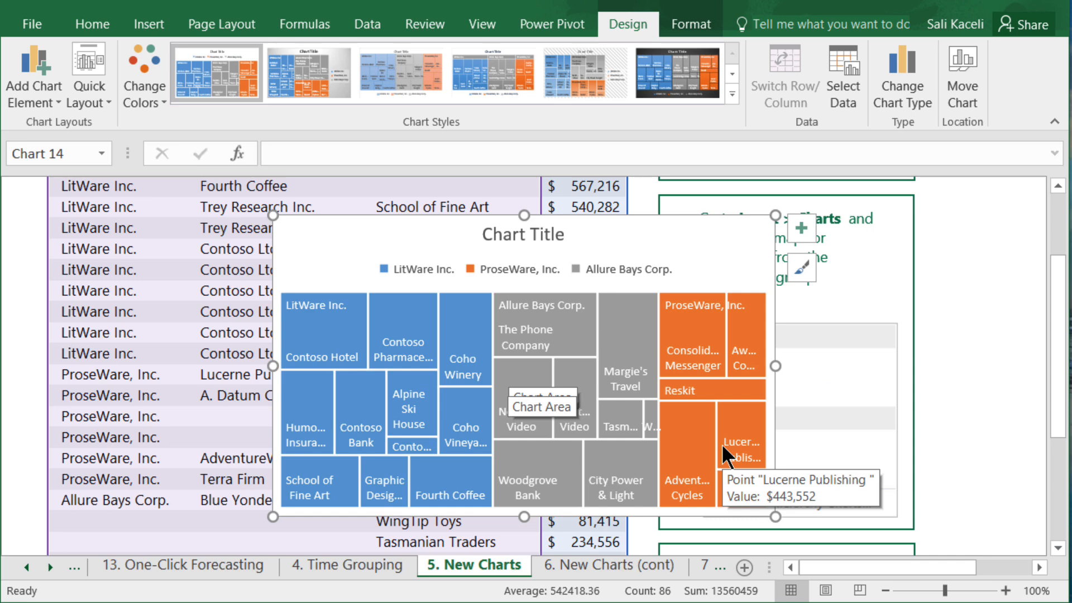
left_click(317, 69)
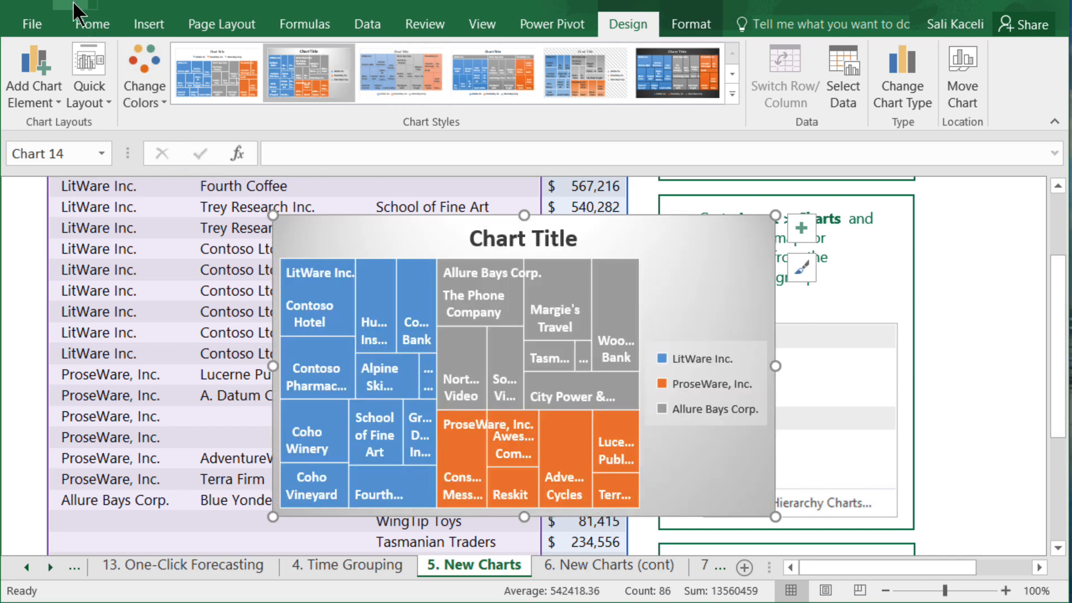
left_click(204, 67)
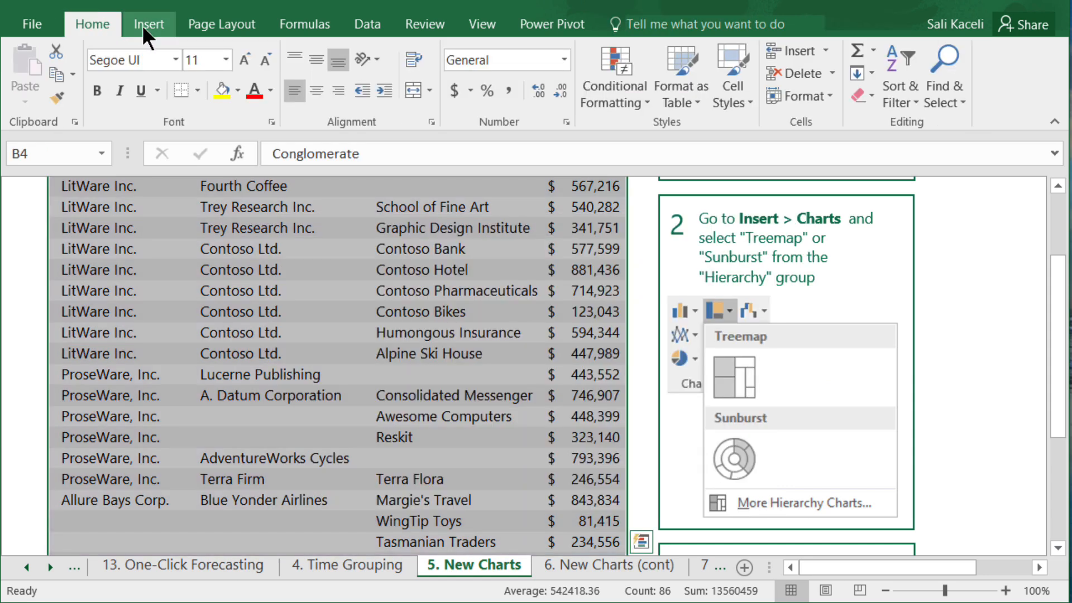
Insert a Sunburst chart of the conglomerate, company and subsidiary Q1 sales table.
left_click(143, 26)
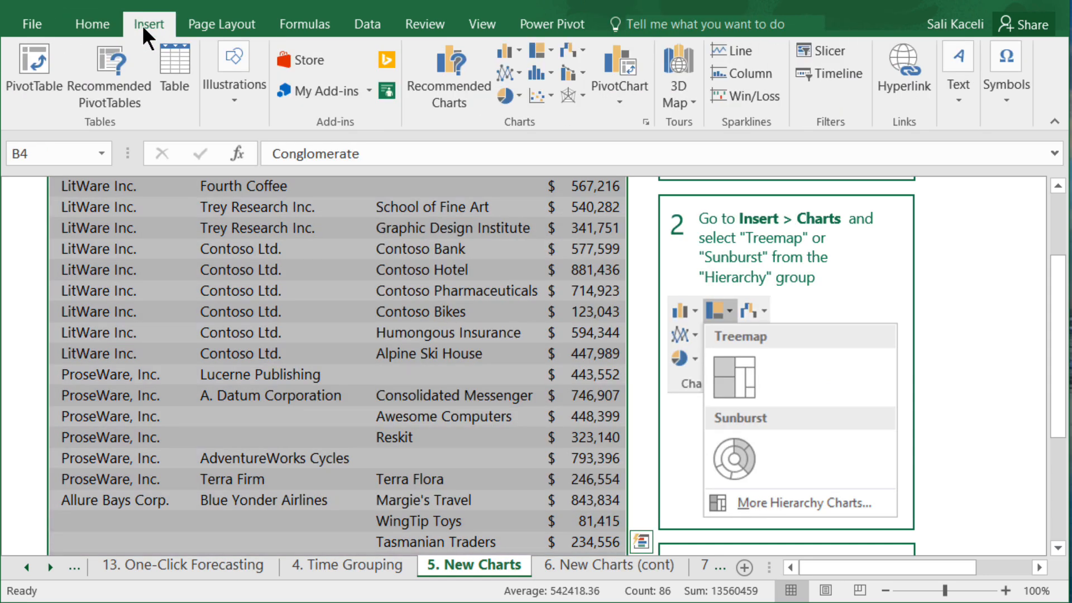
left_click(550, 49)
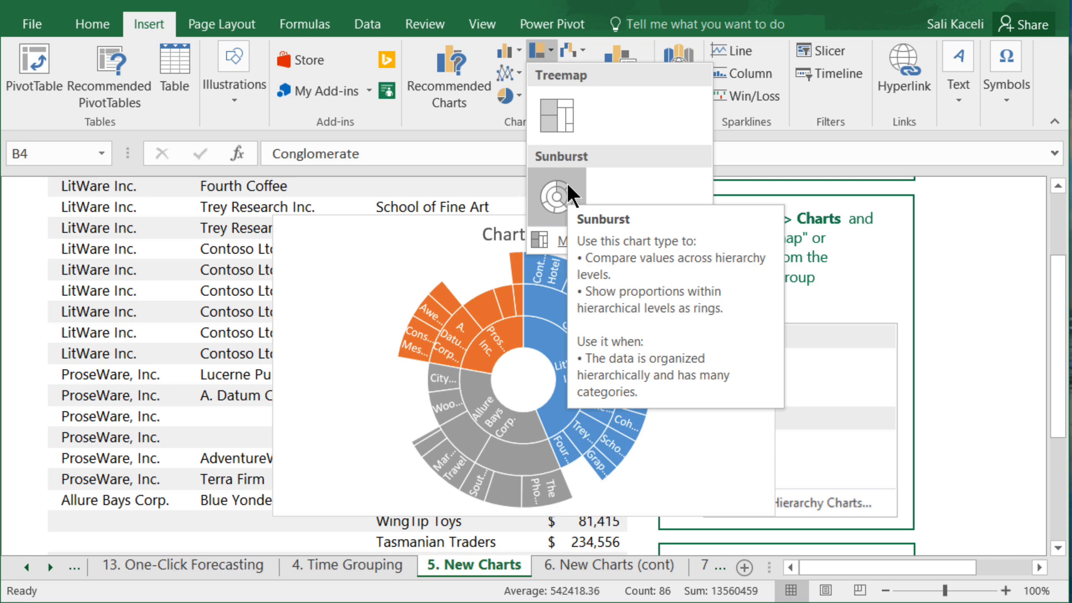
left_click(567, 183)
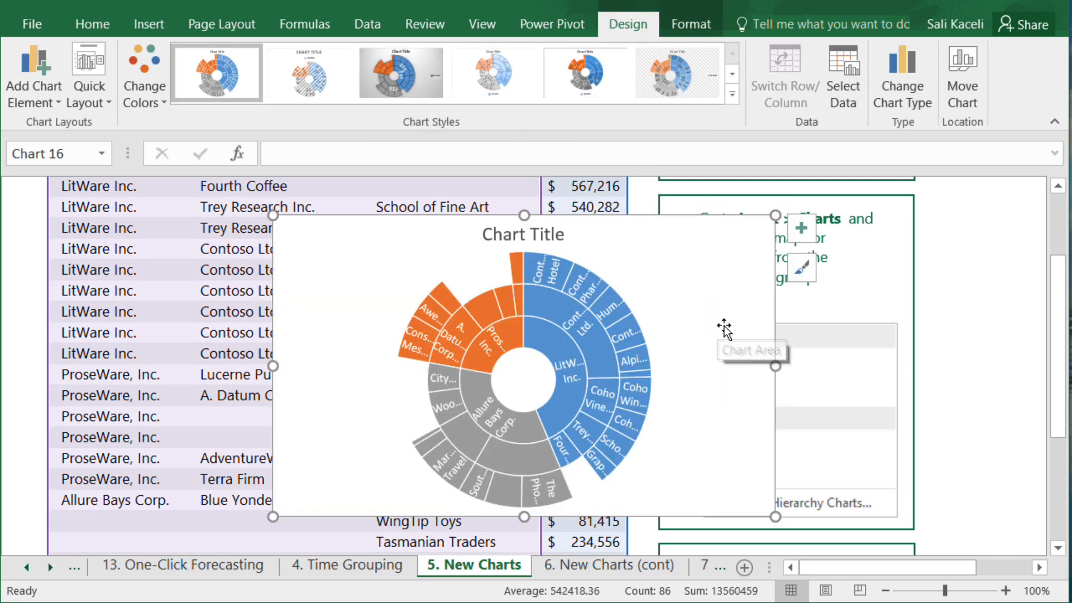
On the 6. New Charts (cont) sheet, insert a Waterfall chart of the Income Statement table, place it beside the table and enlarge it.
key("ctrl+Page_Down")
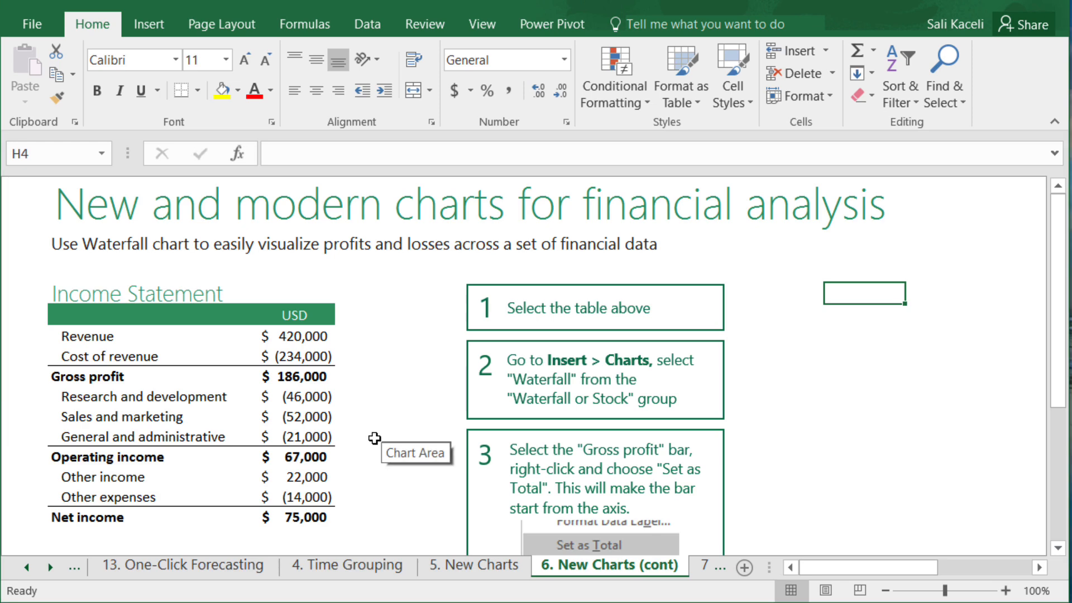
scroll(374, 435, "down", 2)
scroll(373, 435, "up", 2)
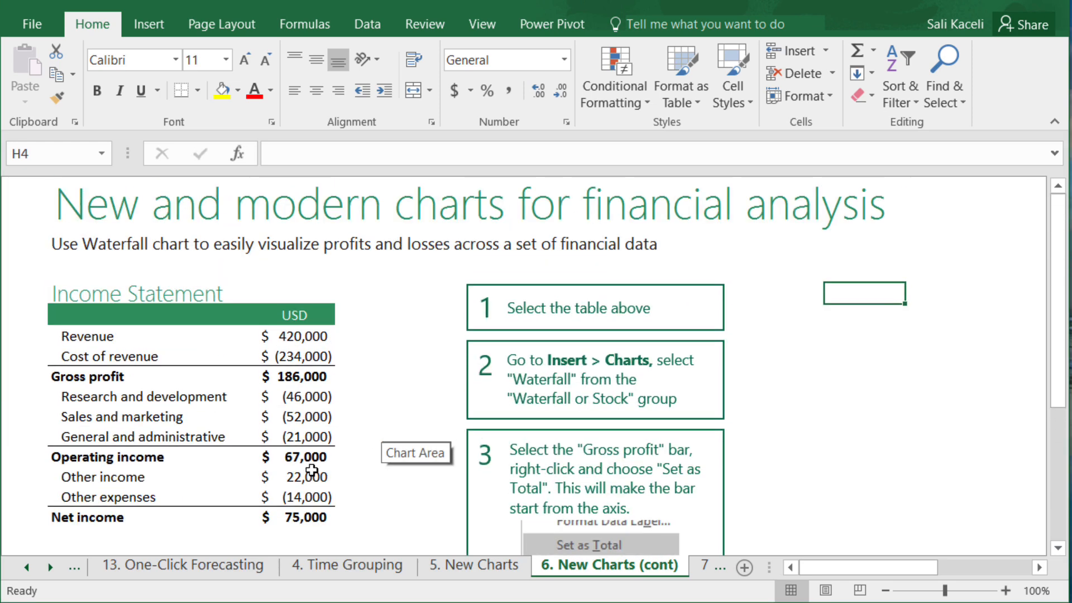
left_click(66, 295)
left_click_drag(66, 295, 282, 510)
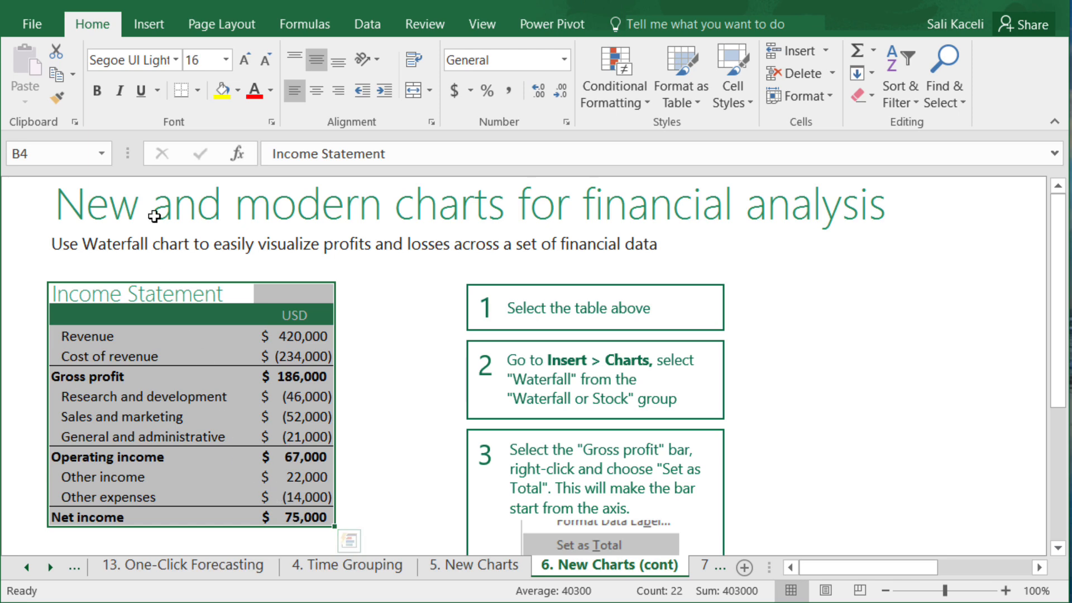
left_click(154, 28)
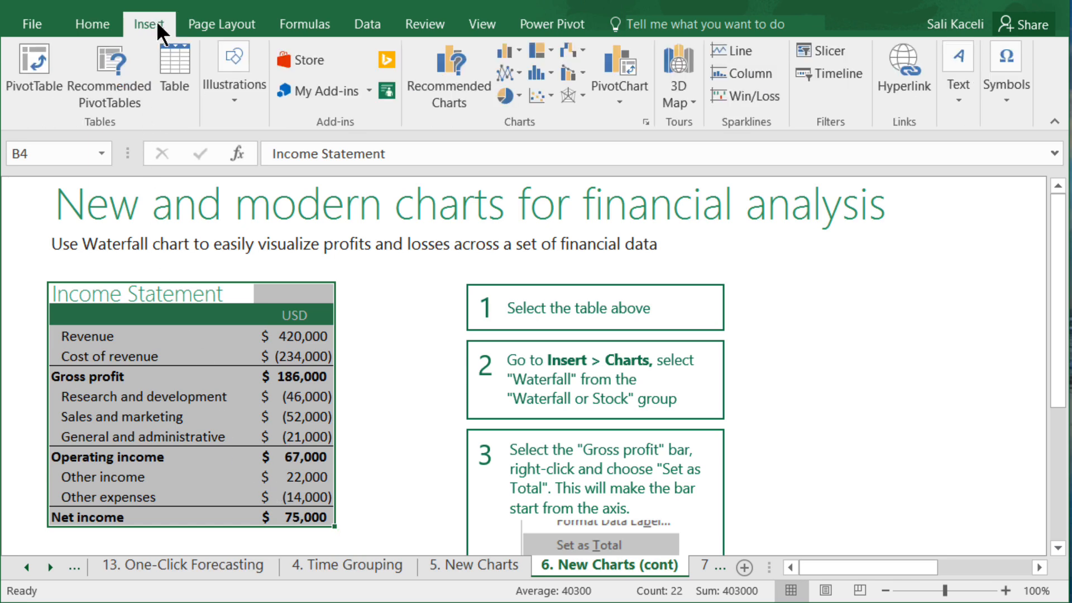
left_click(581, 45)
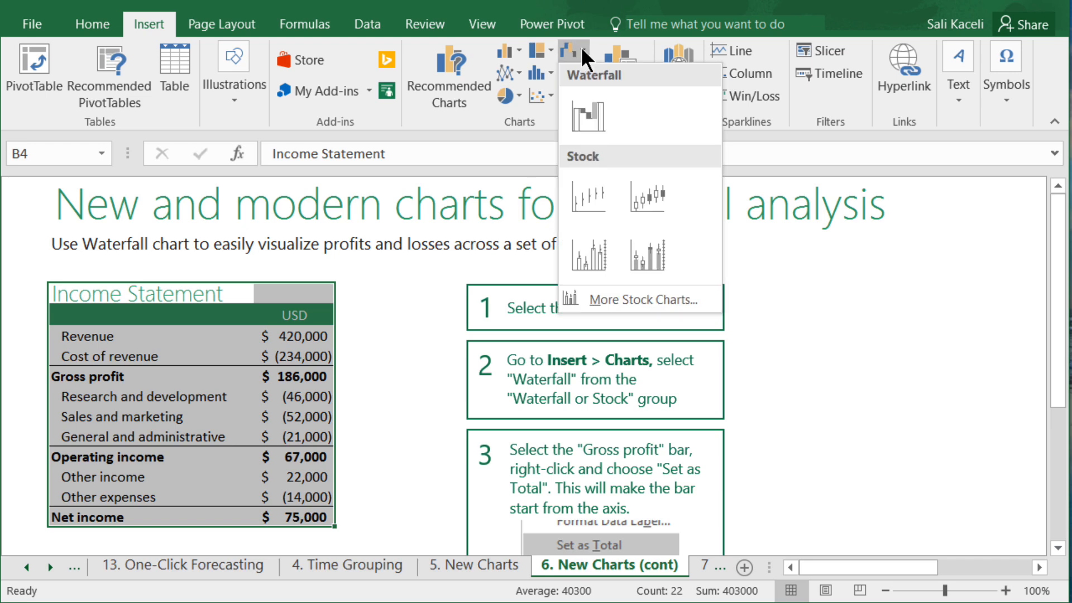
left_click(584, 101)
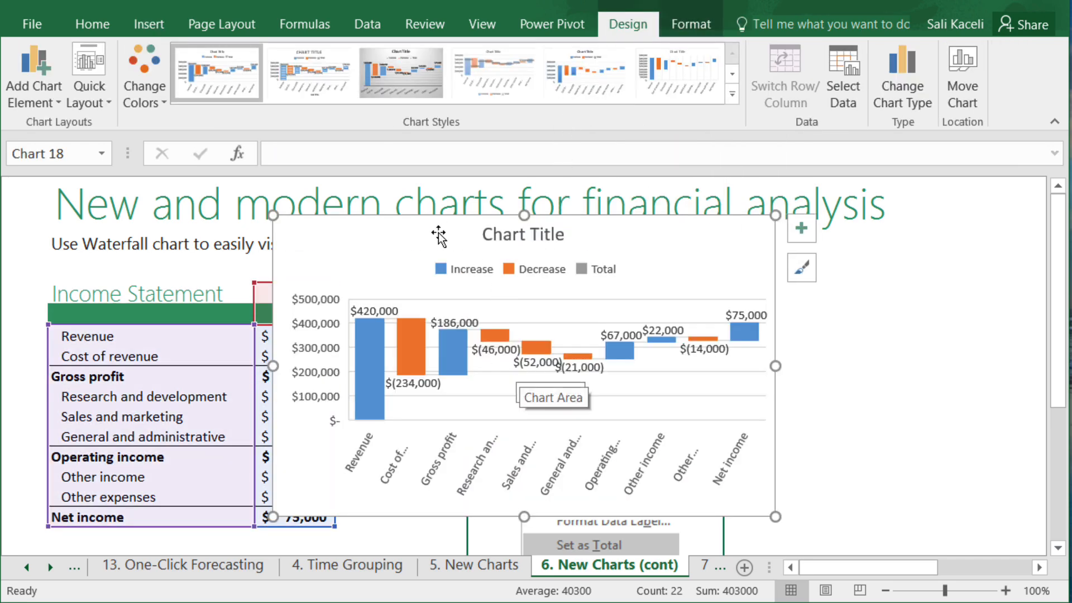
left_click_drag(436, 233, 604, 198)
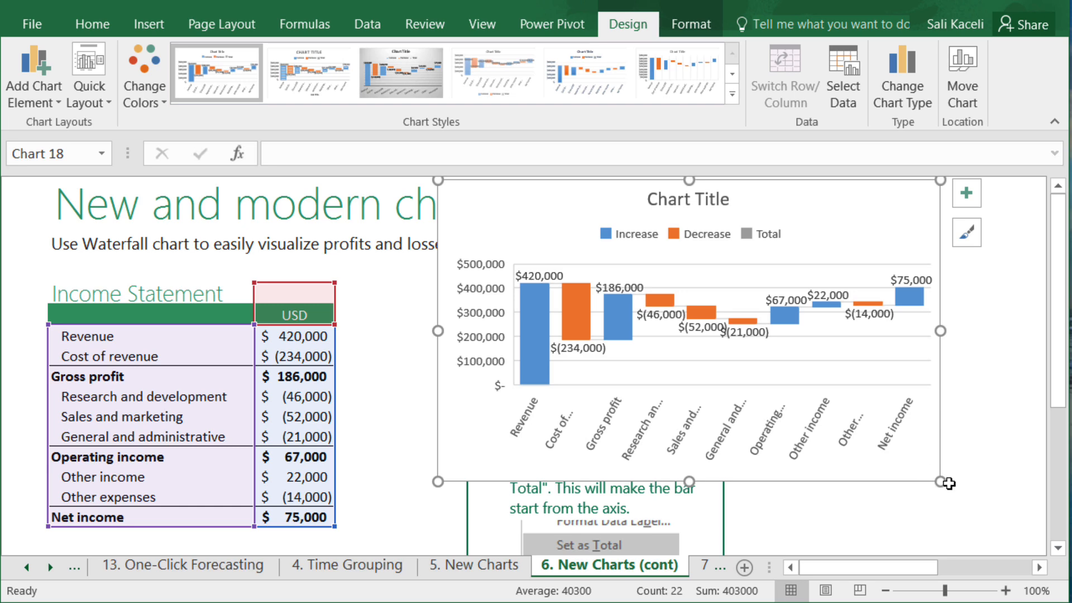
left_click_drag(942, 481, 1016, 540)
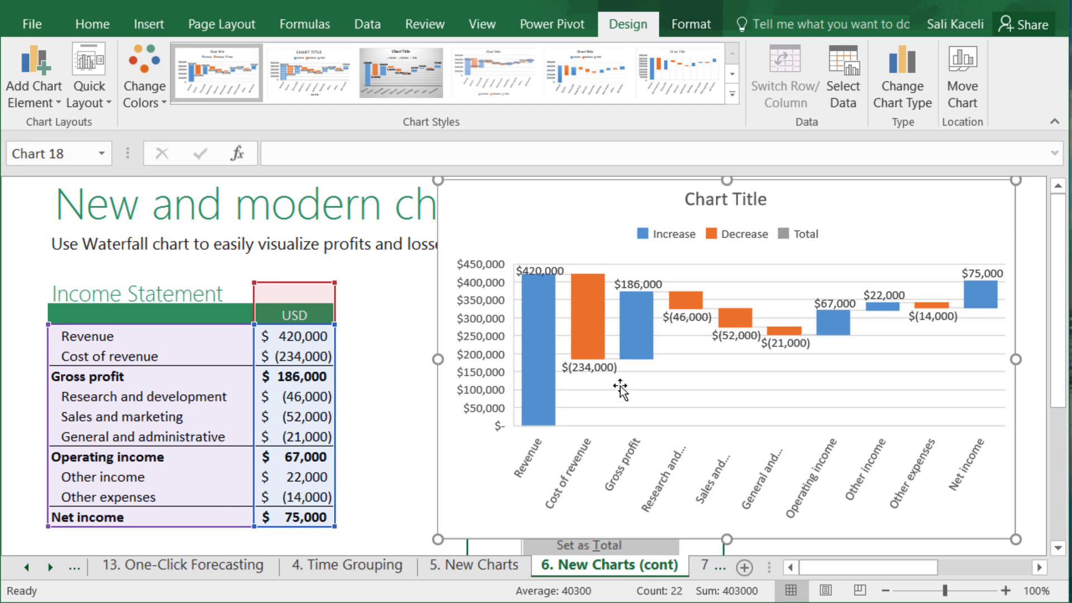
Set the Gross profit column of the Waterfall chart as a total.
left_click(641, 339)
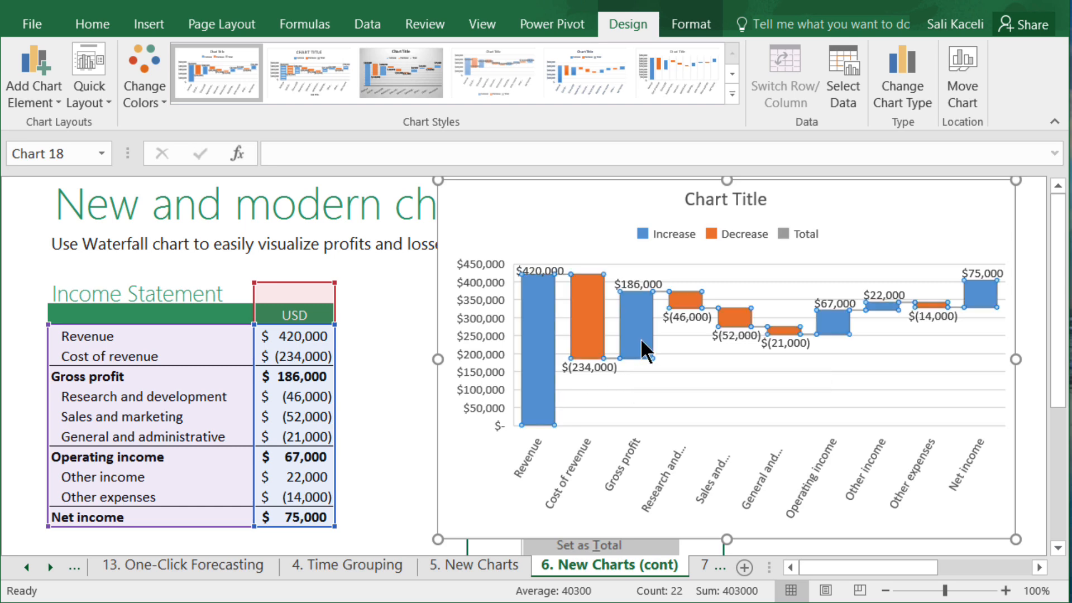
right_click(639, 335)
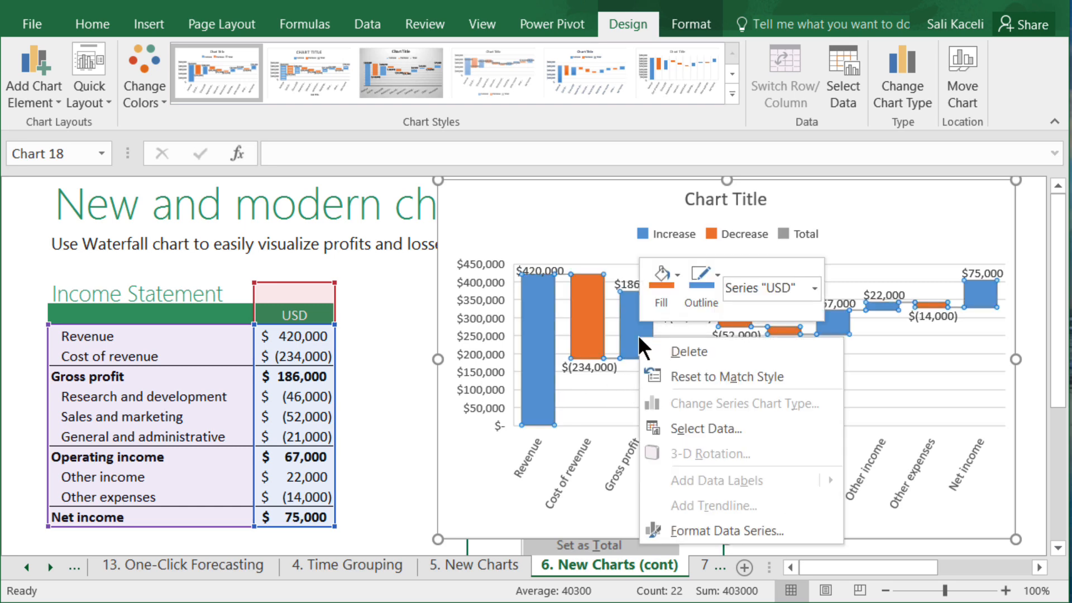
right_click(636, 336)
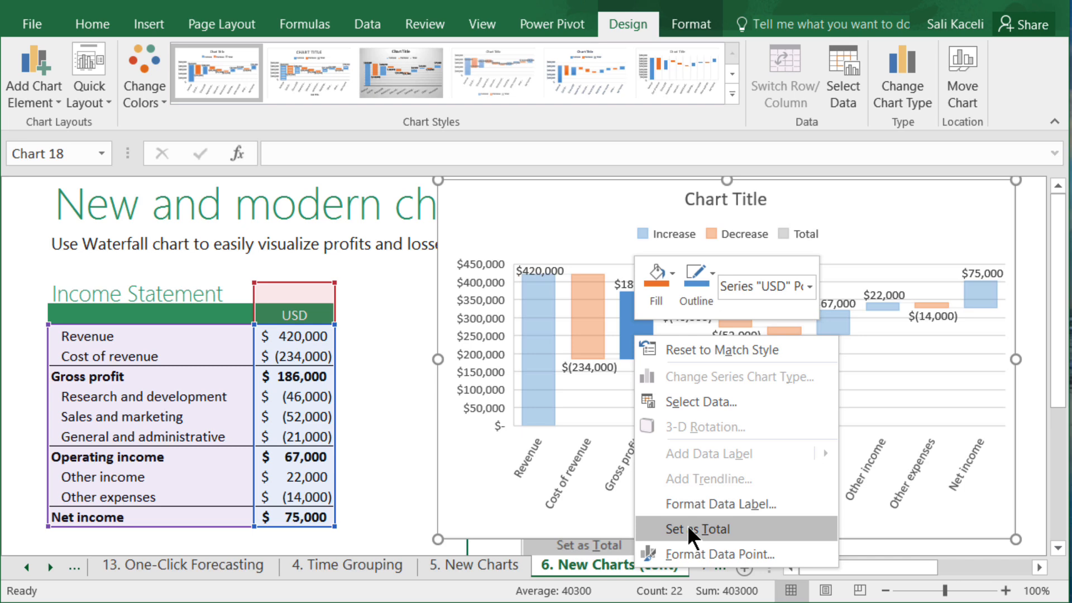
left_click(688, 525)
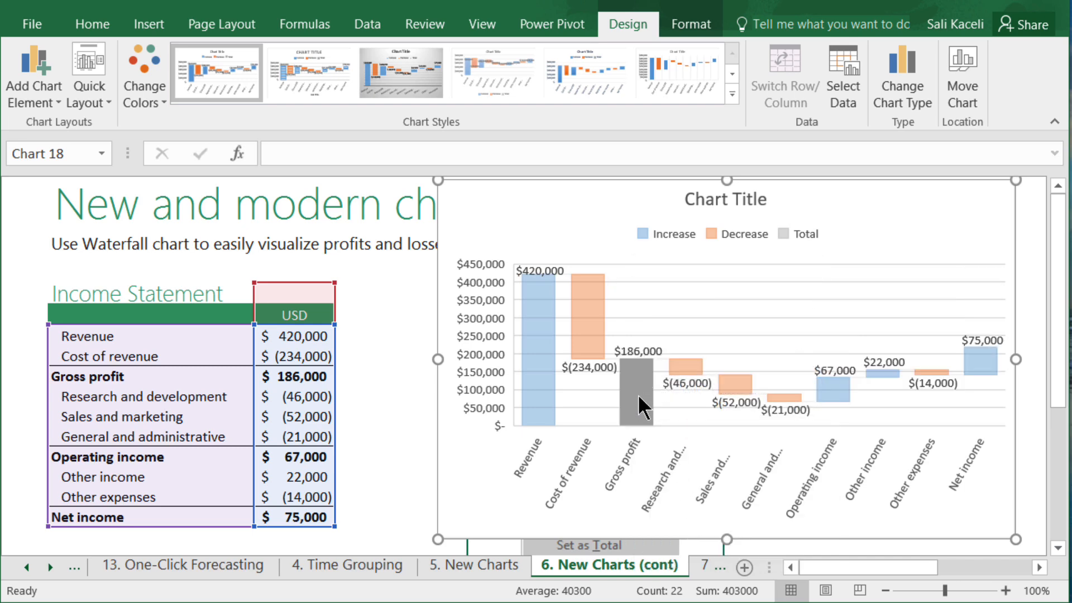
mouse_move(638, 399)
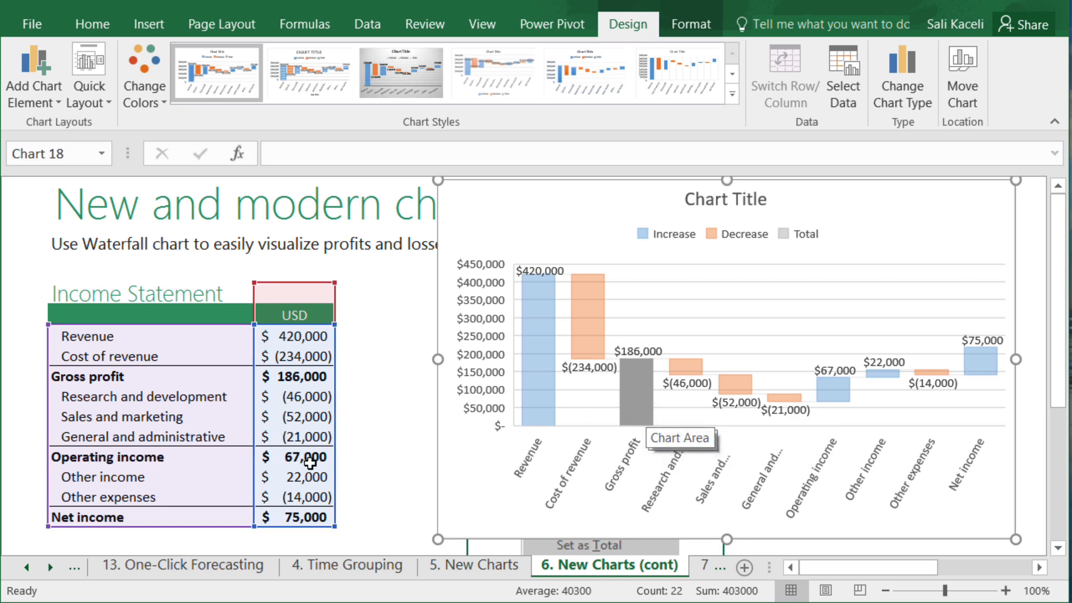
Set the Operating income and Net income columns of the Waterfall chart as totals.
left_click(840, 393)
right_click(844, 391)
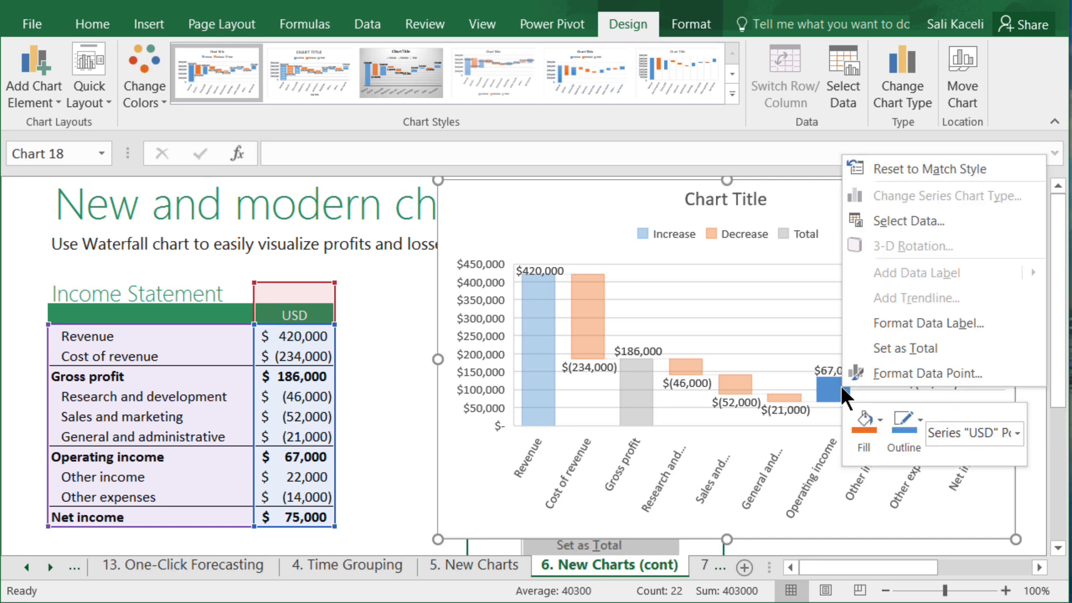
left_click(900, 349)
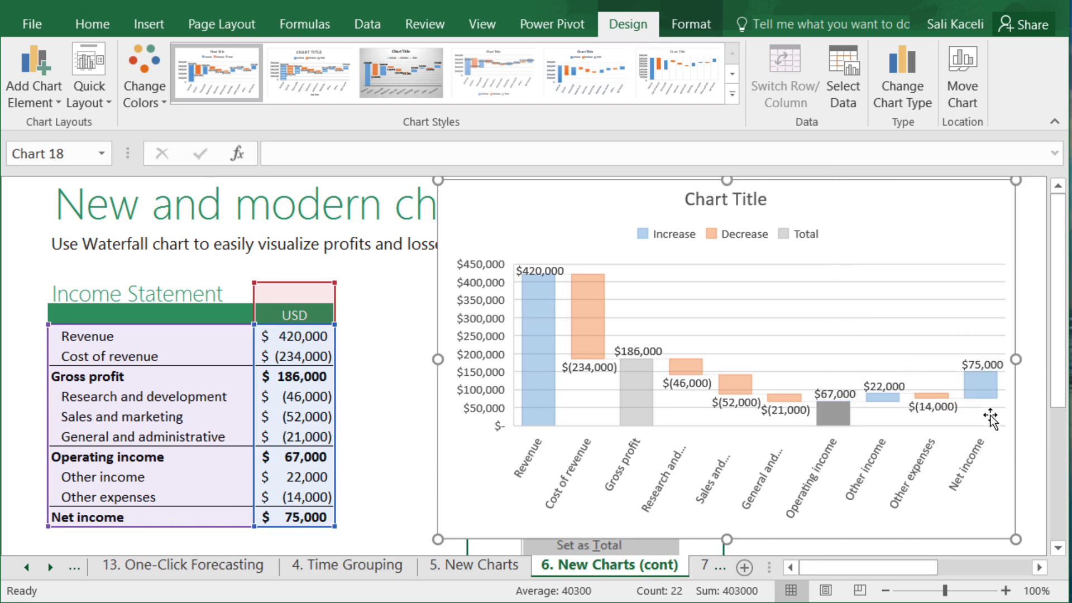
left_click(984, 393)
right_click(984, 393)
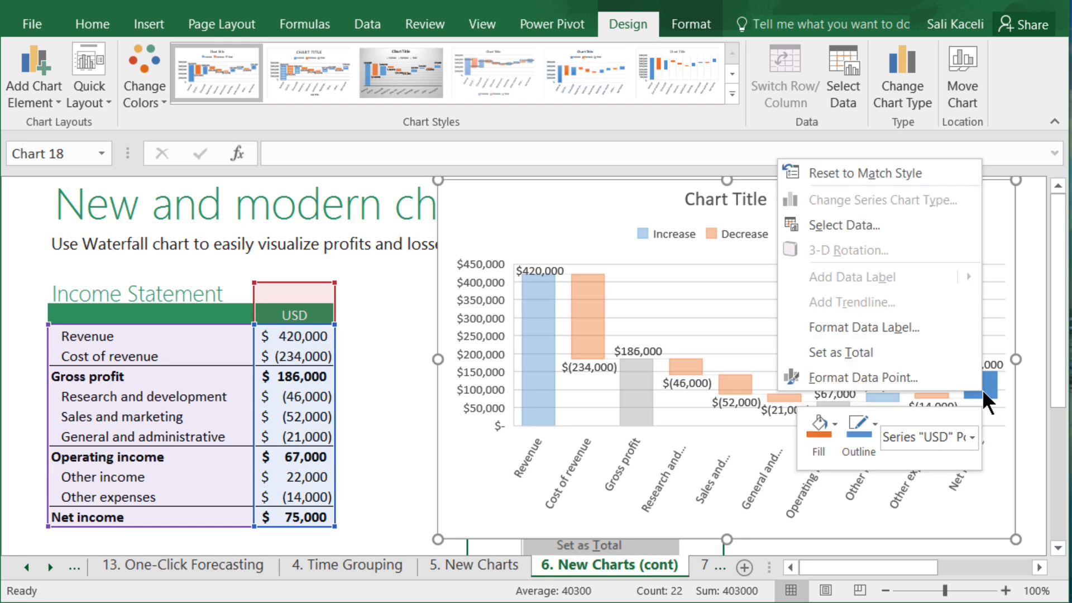
left_click(863, 350)
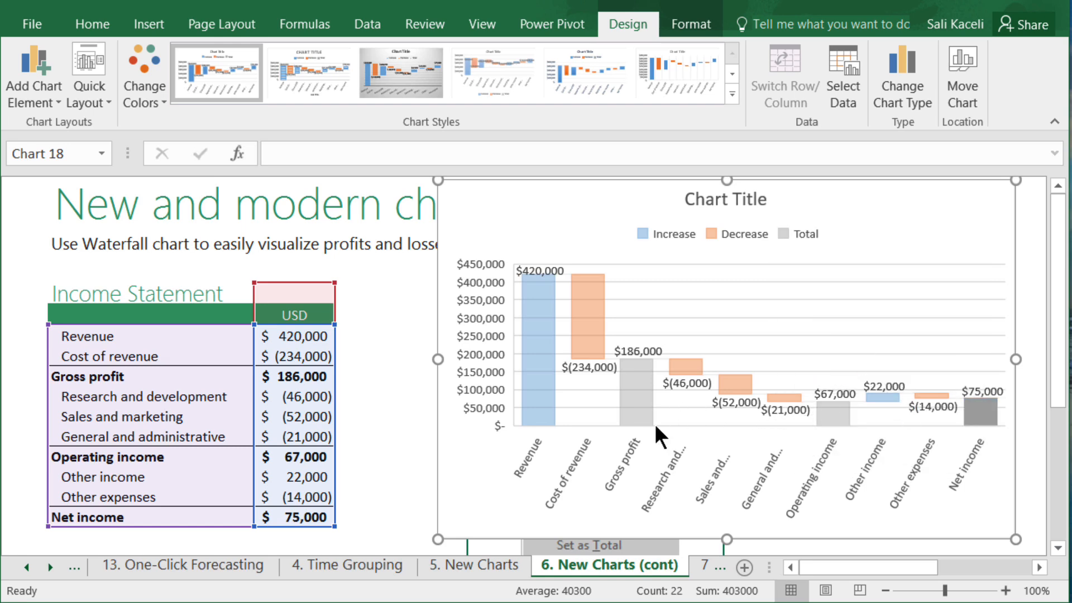
left_click(1030, 292)
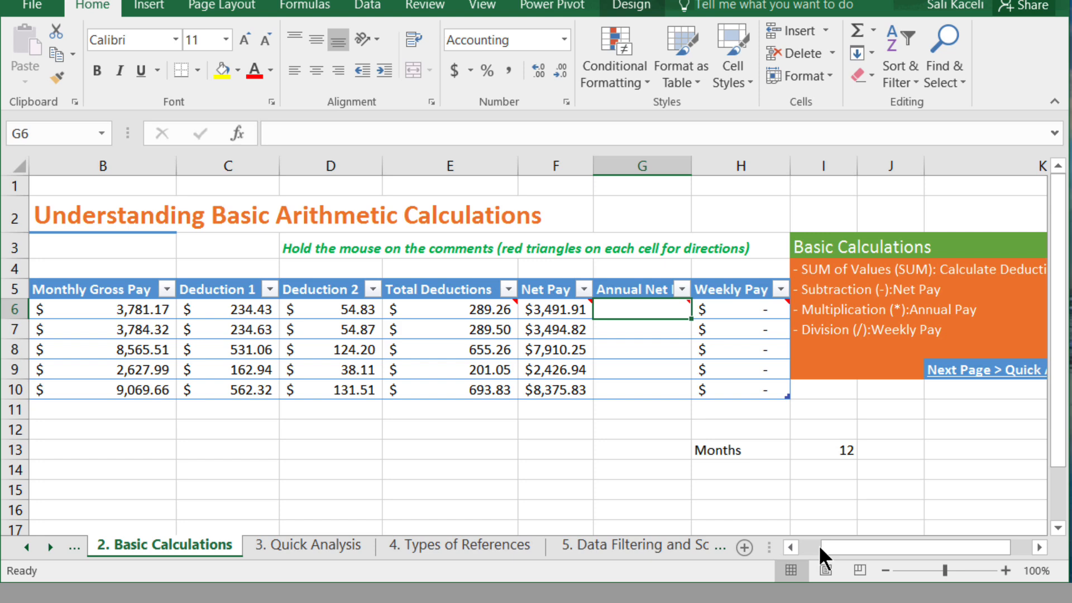
On the 2. Basic Calculations sheet, calculate annual net pay by entering =F6*12 in G6 for the whole table column.
mouse_move(624, 312)
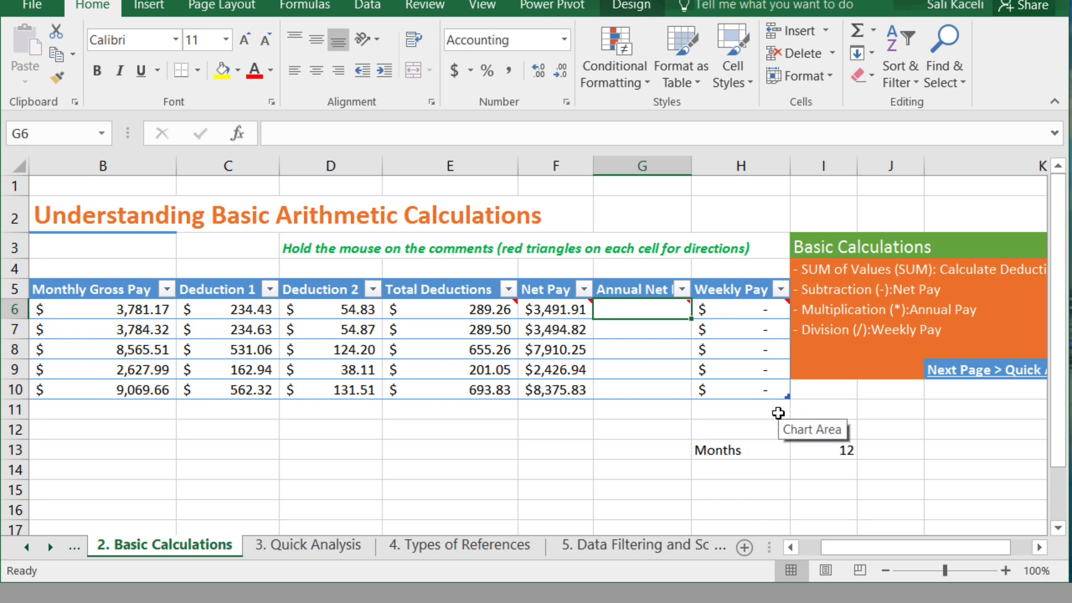
type("=f6*12")
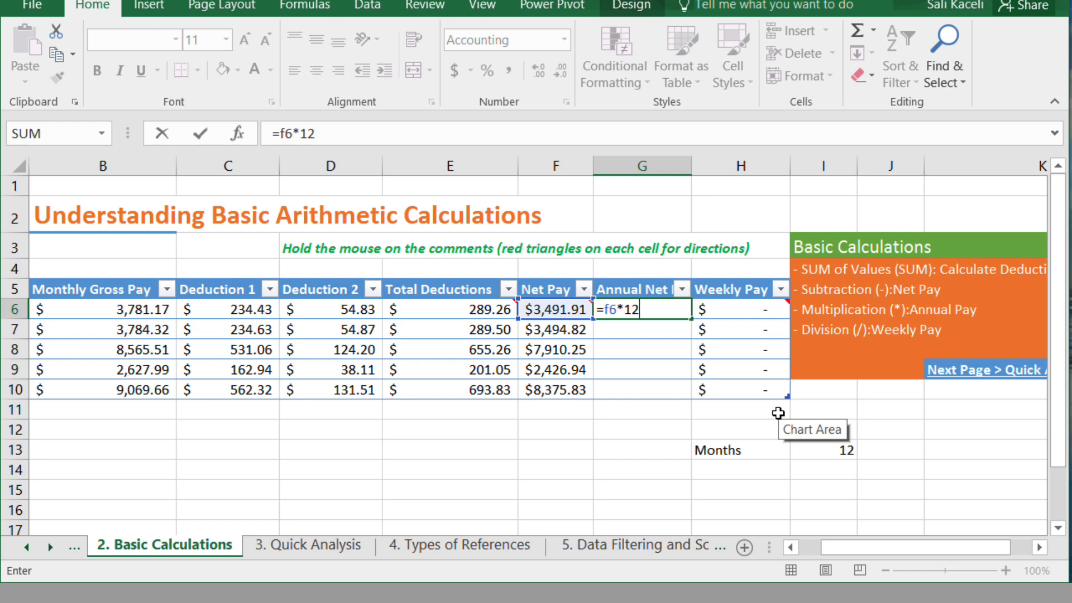
key("Return")
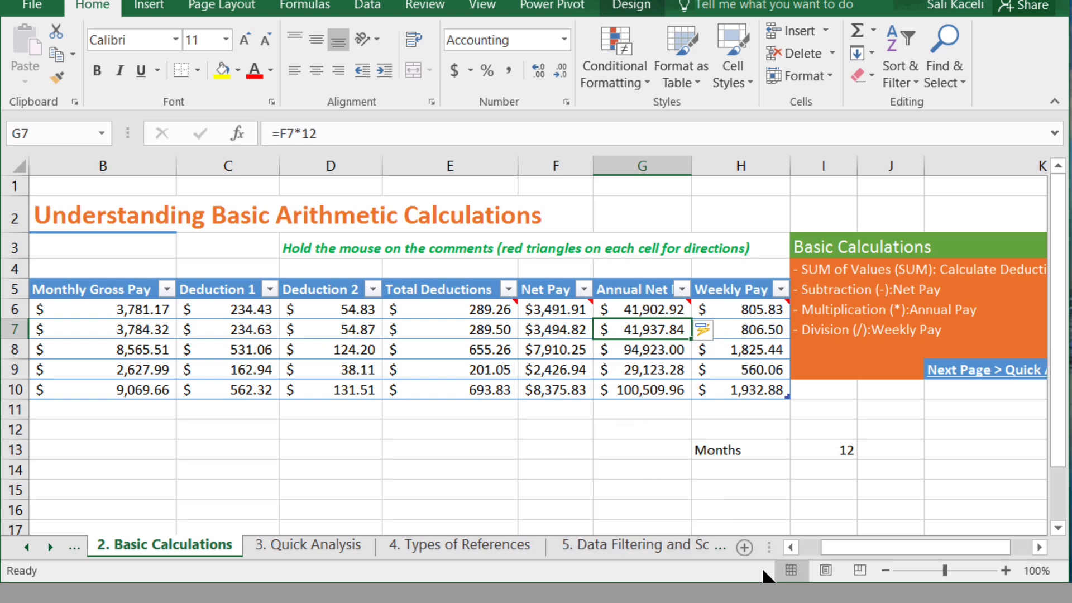
On the 7. Flash Fill Data sheet, enter the first names from the first two emails from B6 down and accept Flash Fill for the remaining rows.
left_click(719, 548)
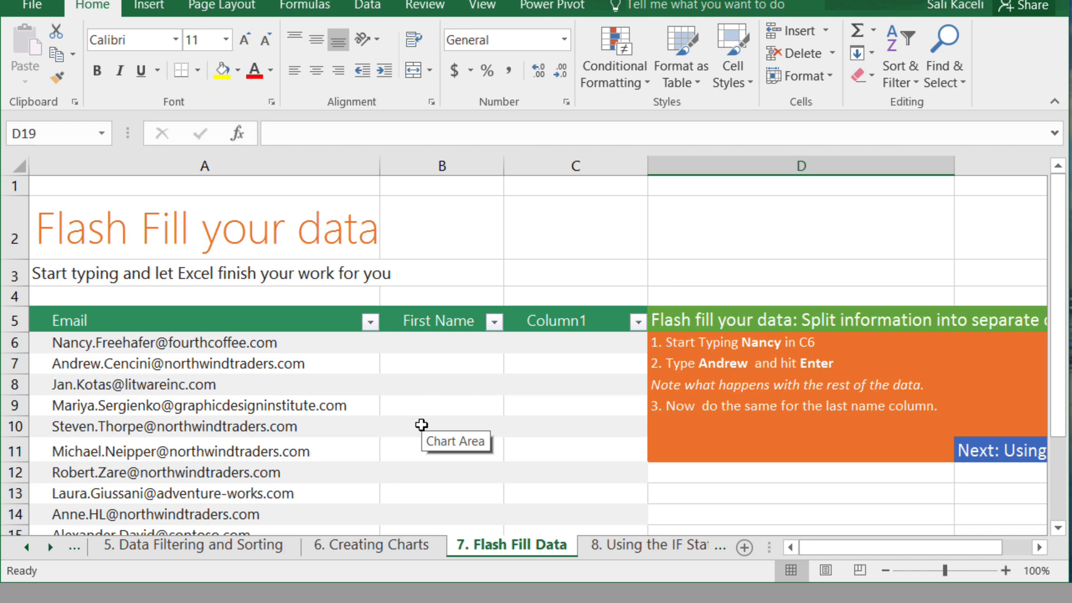
left_click(423, 343)
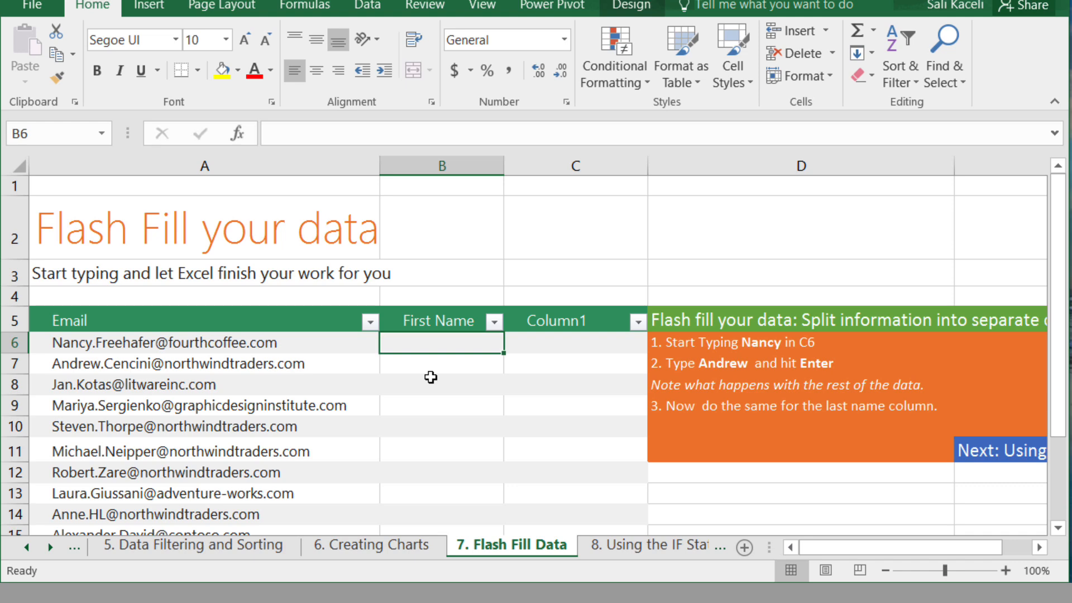
type("Nancy")
key("Return")
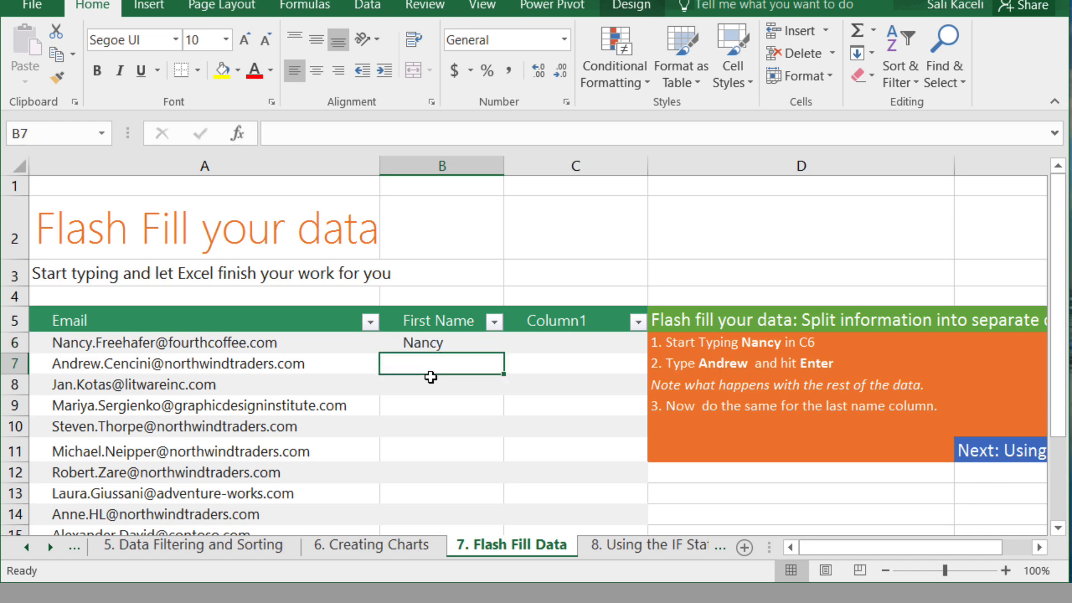
type("Andrew")
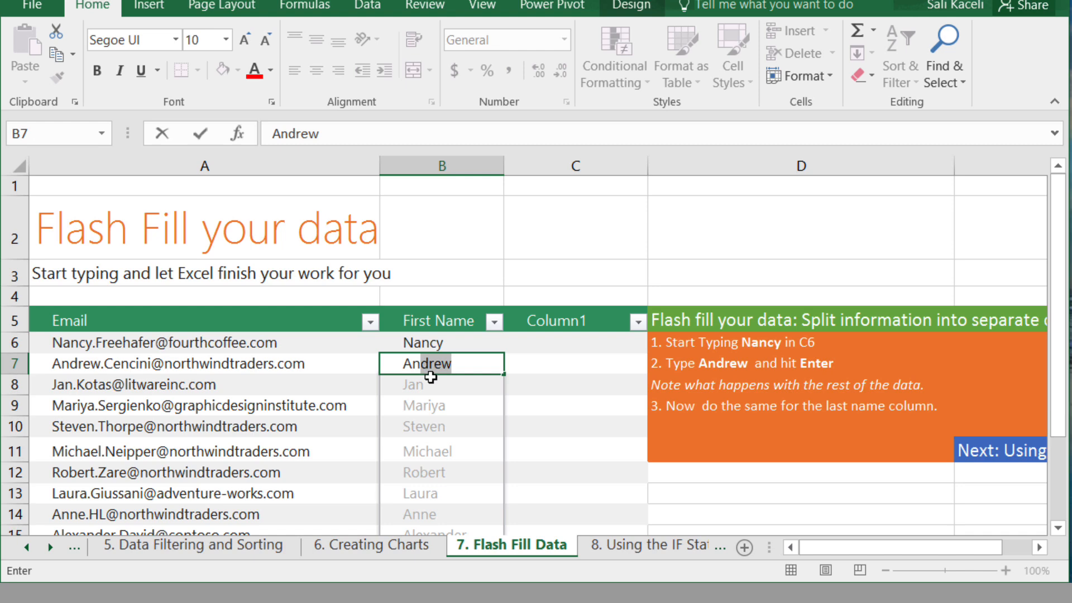
key("Return")
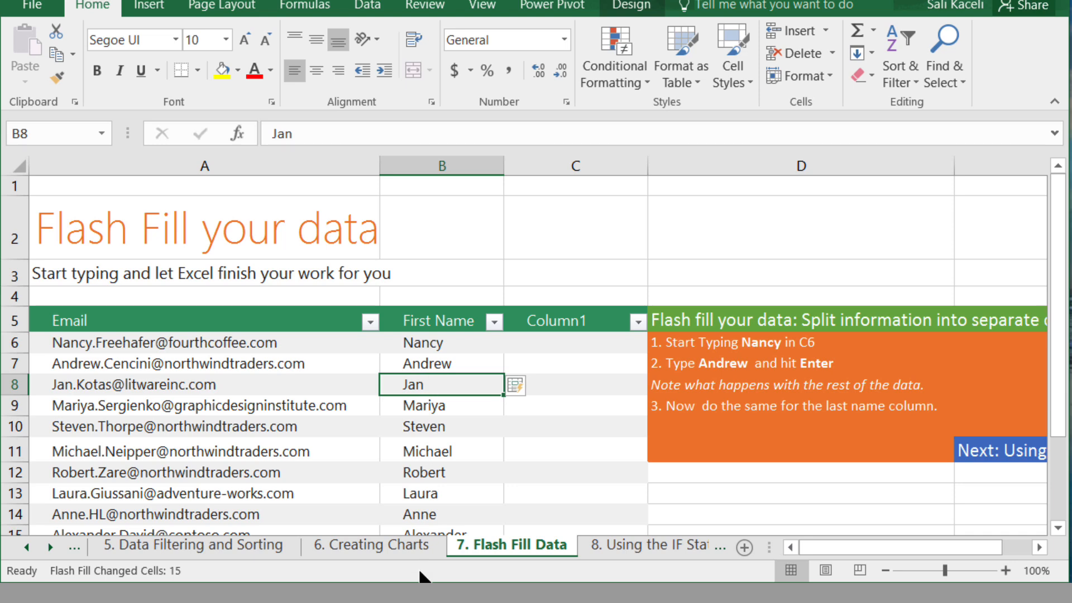
Rename the Column1 header in C5 to "Last name".
left_click(562, 326)
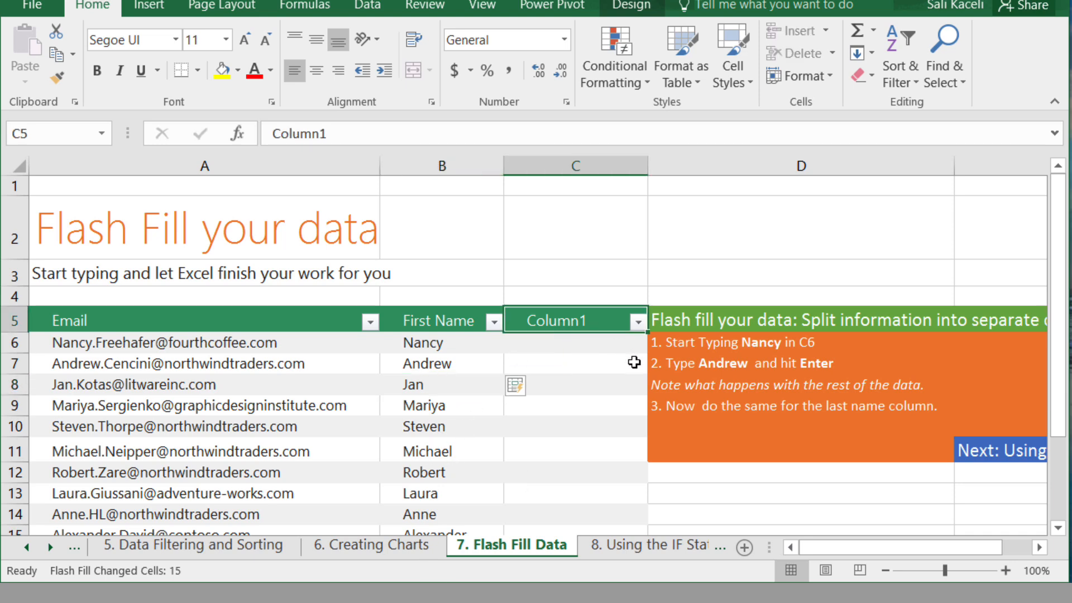
type("Last name")
key("Return")
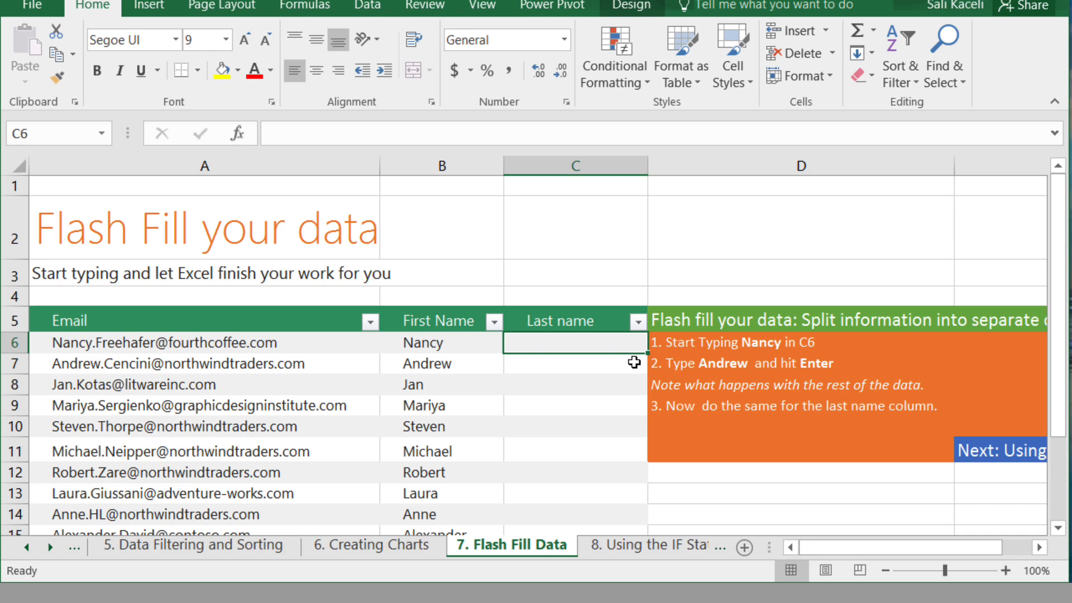
Enter the last names from the first two emails from C6 down and accept Flash Fill for the rest of the column.
type("Freehave")
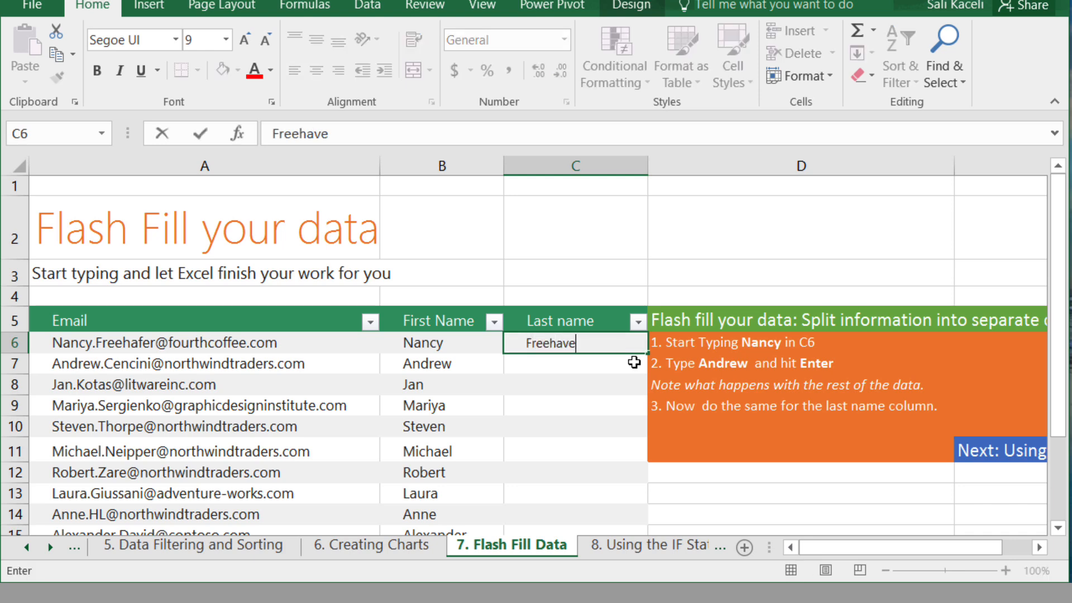
type("r")
key("Return")
type("cencini")
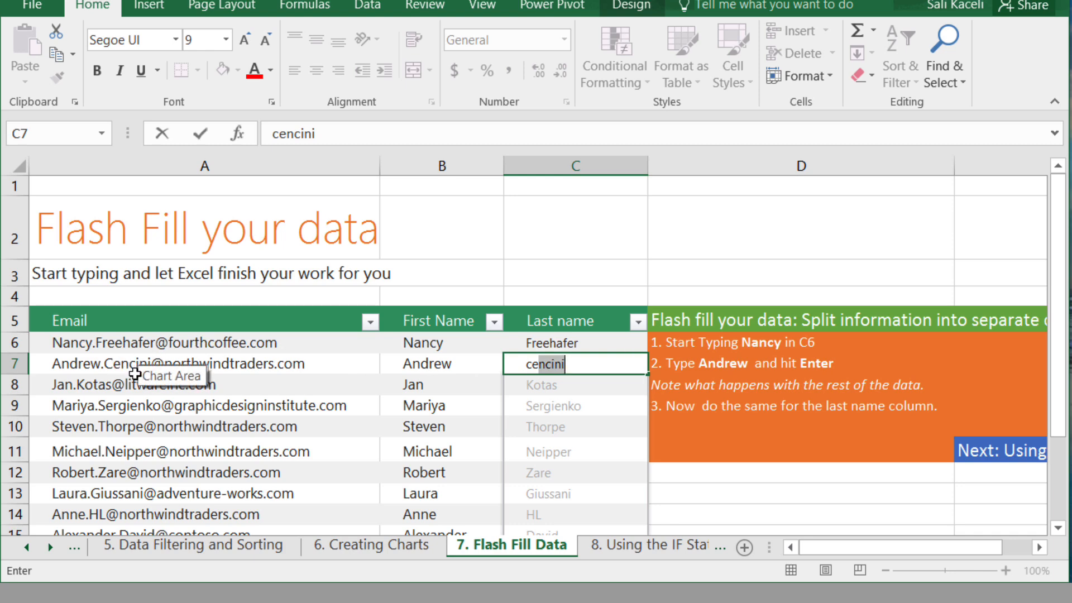
key("Return")
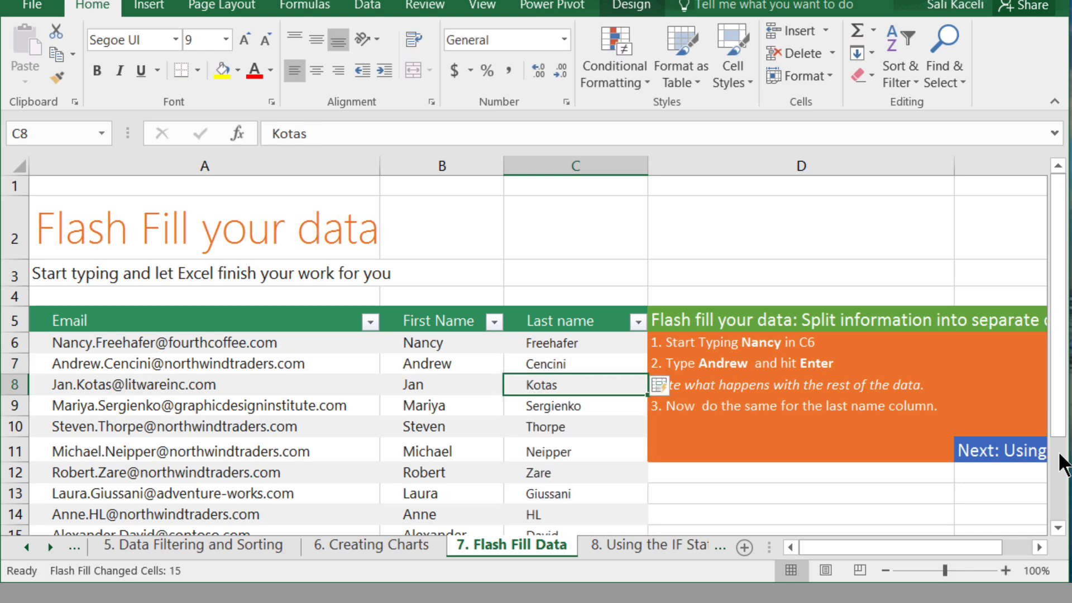
scroll(627, 438, "down", 4)
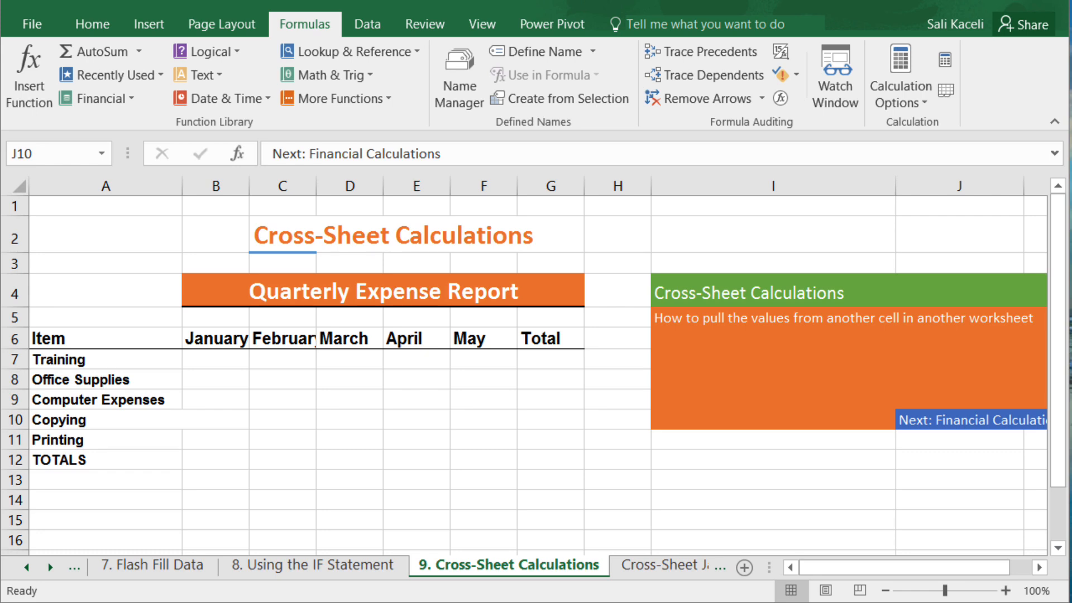
Compare the Quarterly Expense Report on 9. Cross-Sheet Calculations with the training, office supplies and computer expense totals on the Cross-Sheet January sheet.
left_click(229, 358)
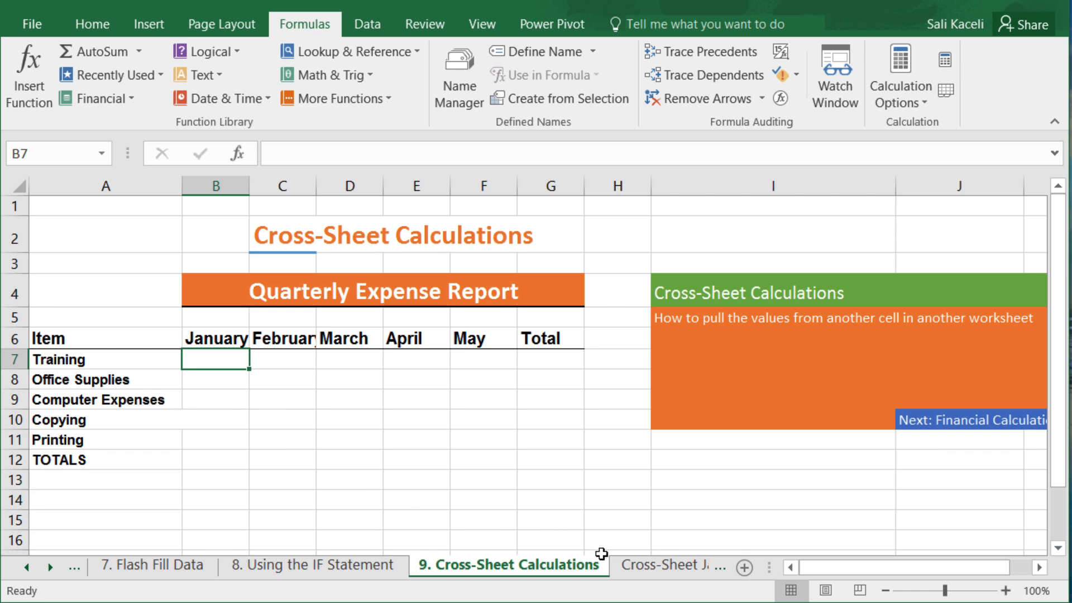
left_click(656, 564)
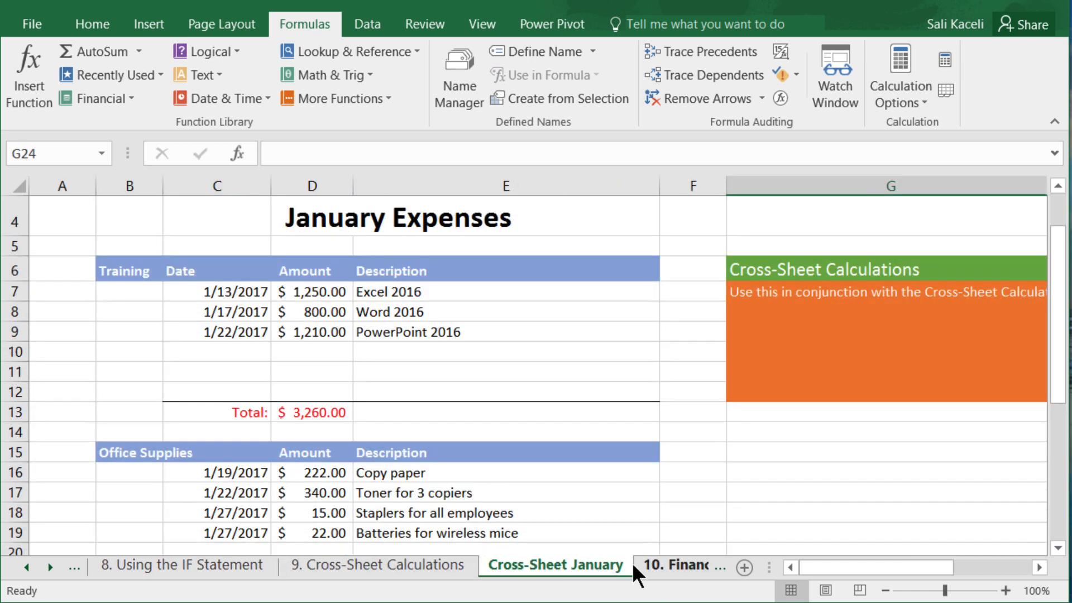
left_click(304, 412)
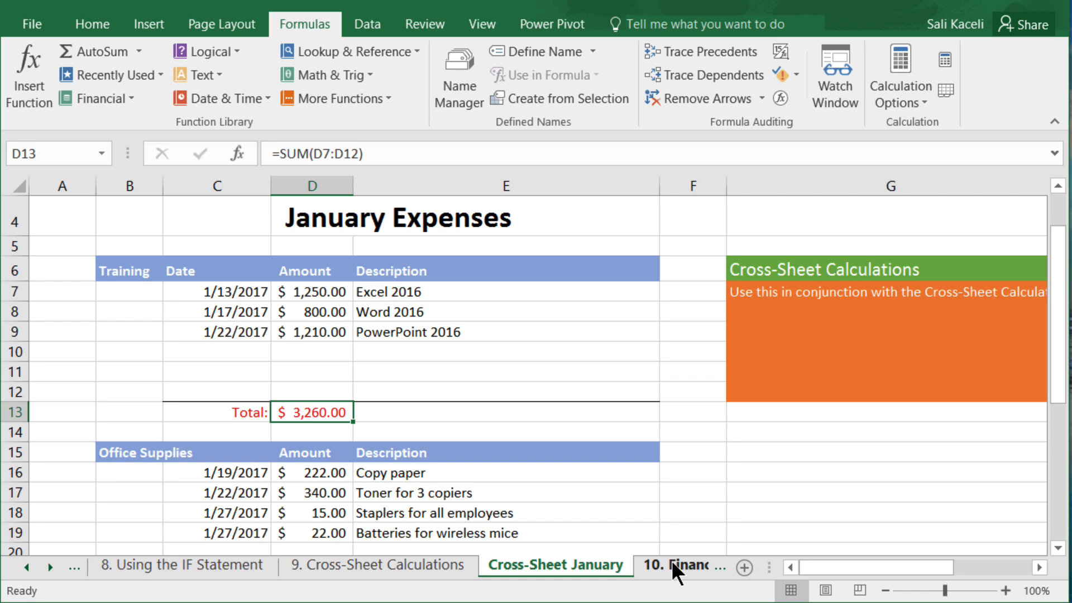
left_click(384, 565)
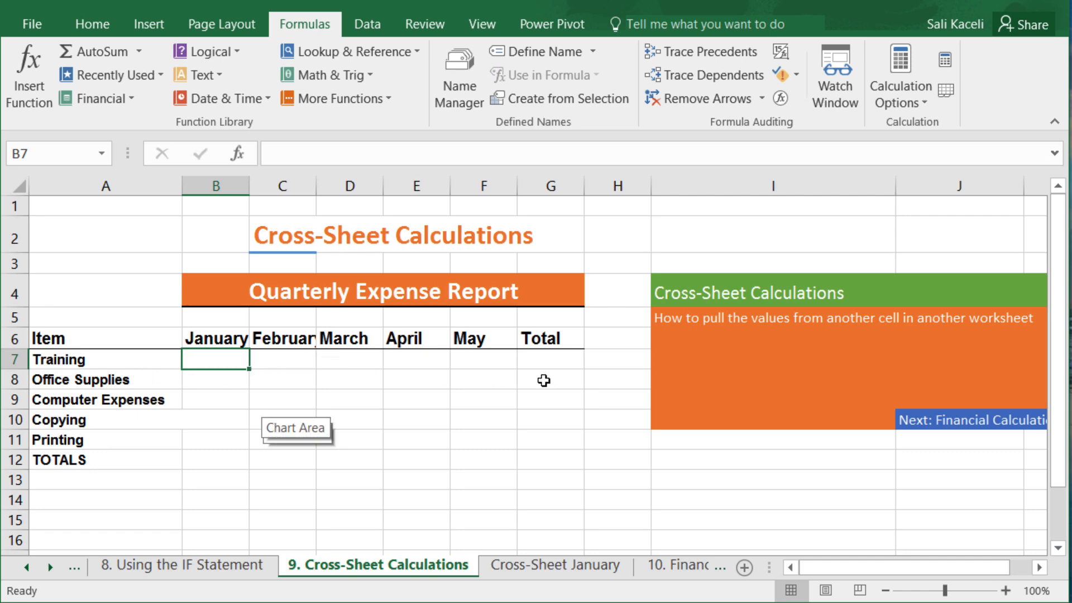
left_click(561, 568)
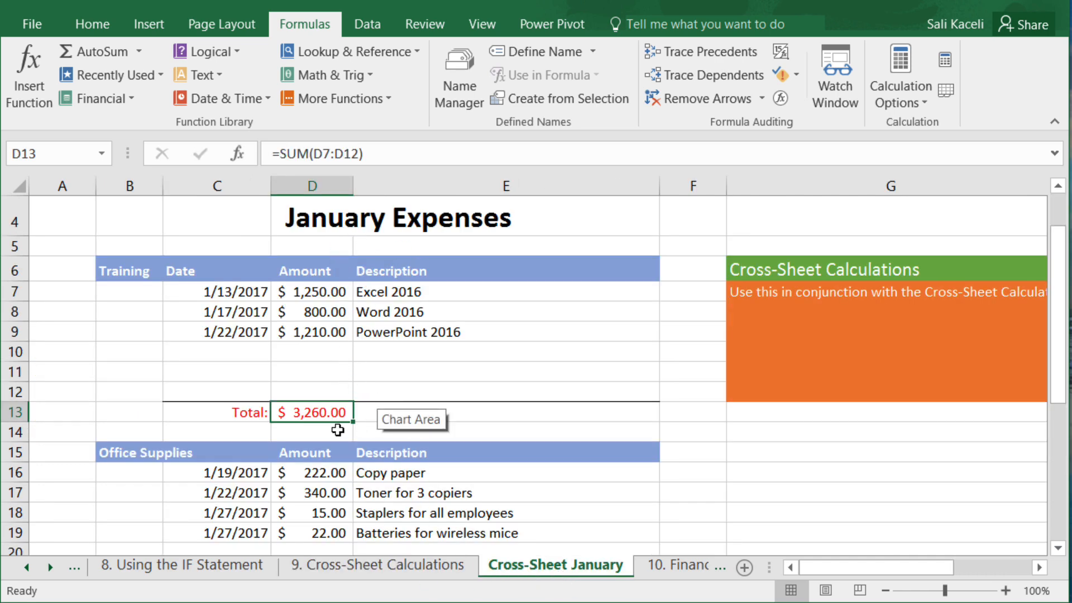
scroll(354, 448, "down", 2)
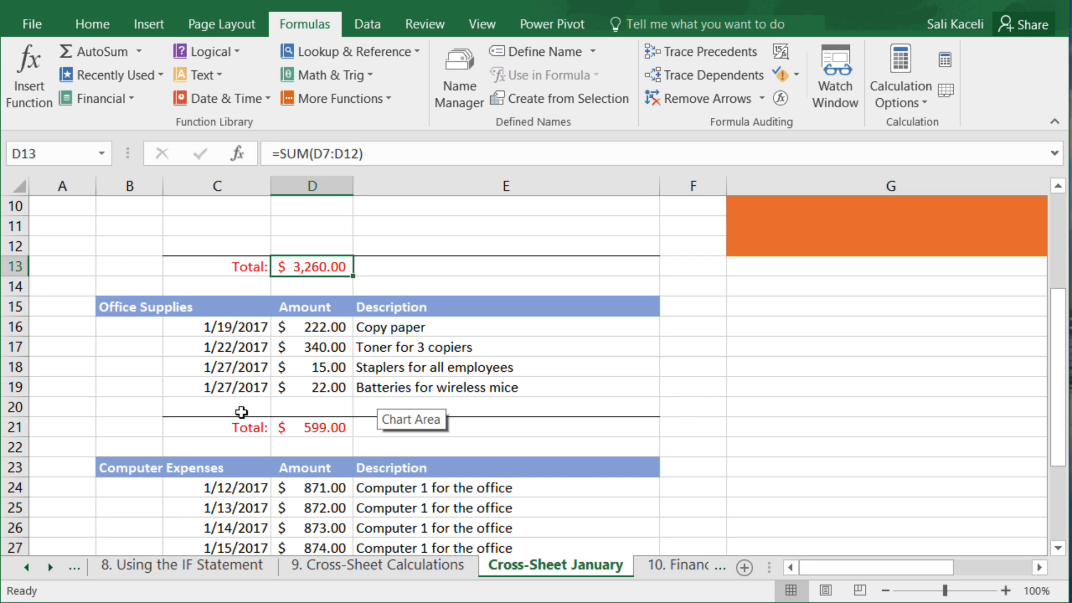
scroll(229, 424, "down", 2)
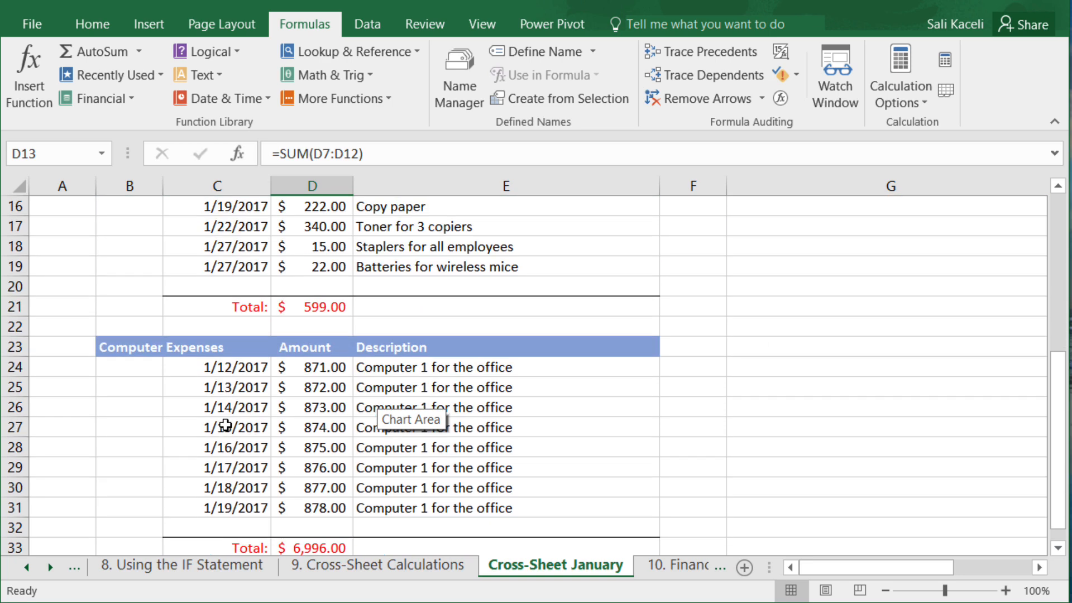
scroll(248, 422, "down", 2)
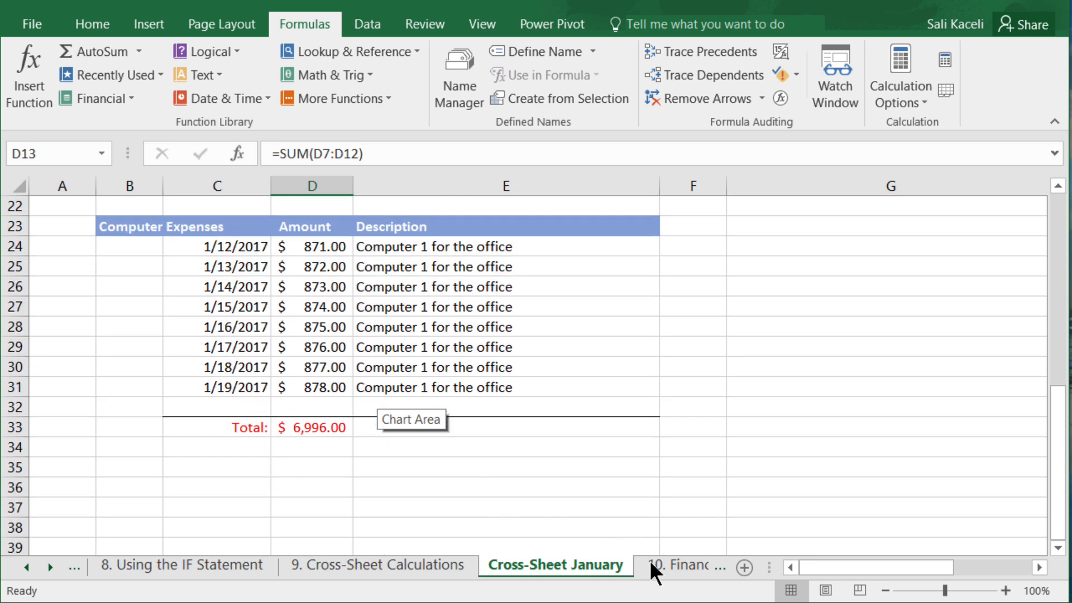
left_click(666, 565)
left_click(364, 565)
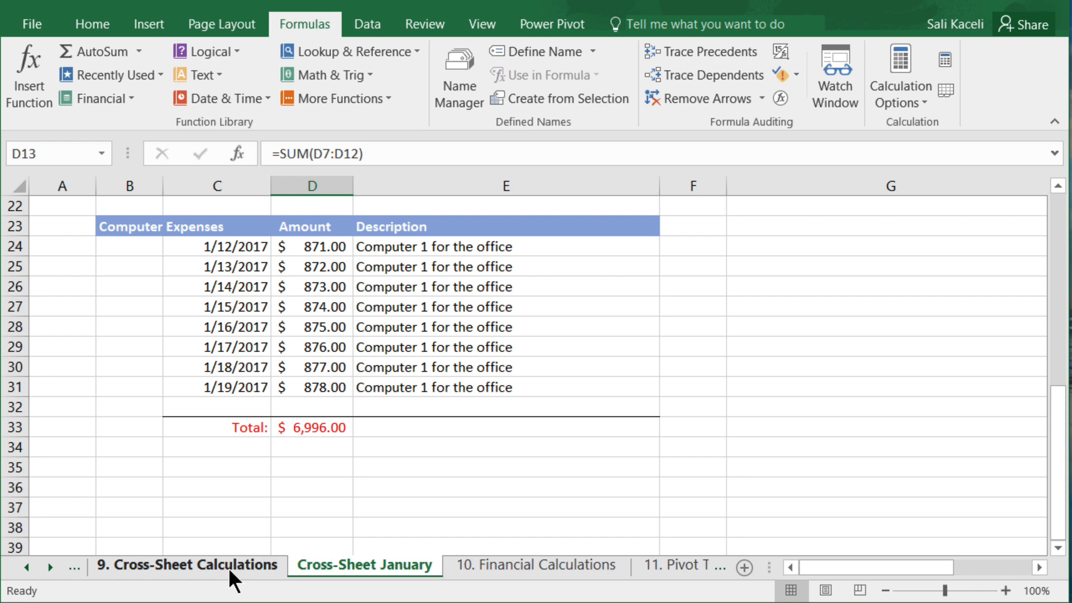
left_click(229, 568)
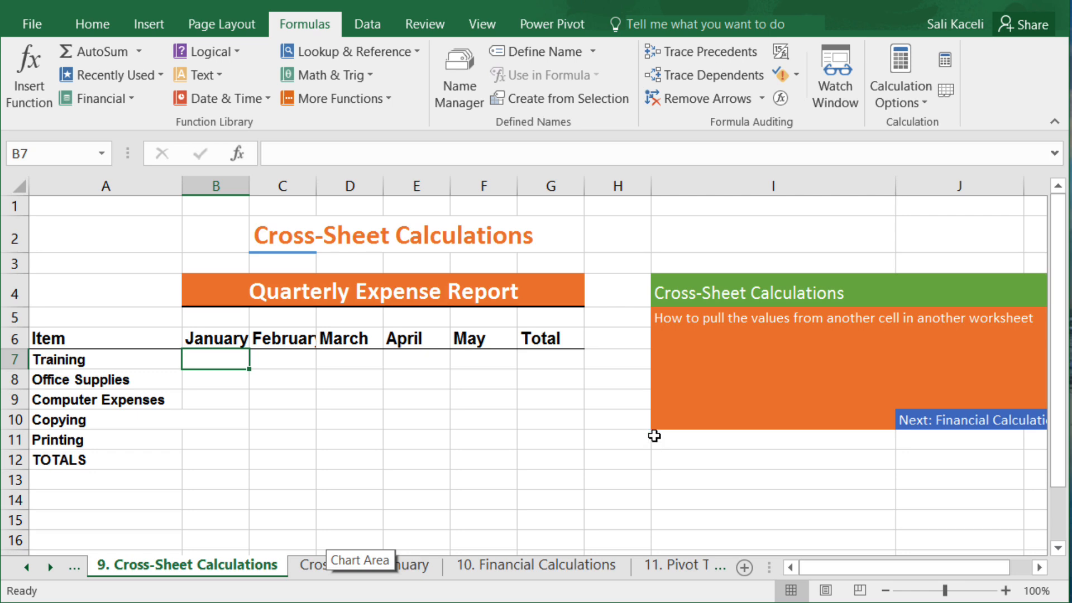
left_click(626, 346)
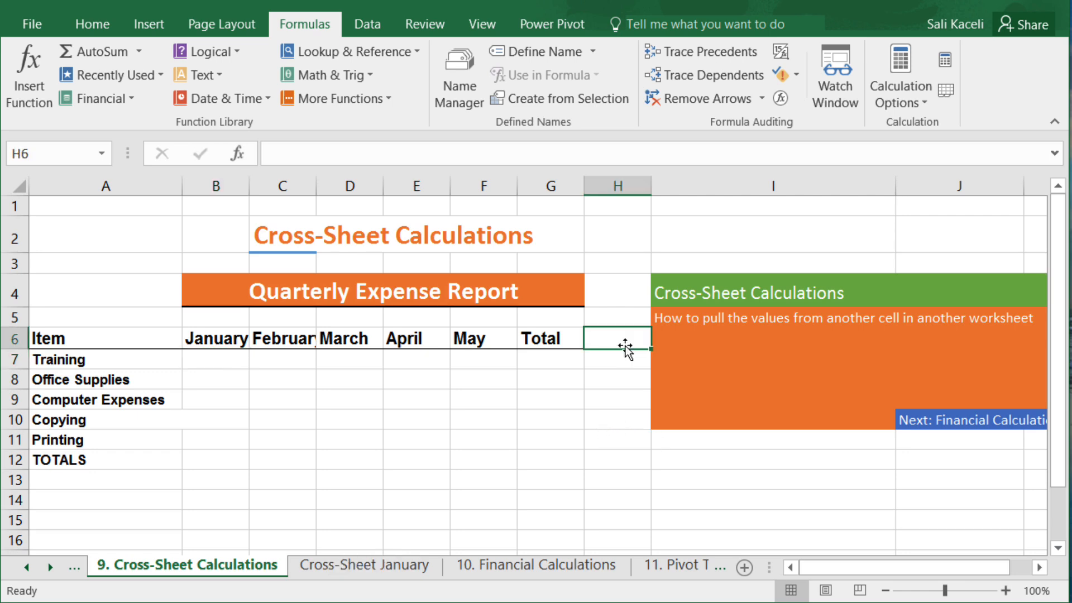
Enter 55 in H6 and reference that cell from both J14 and J15 with the formula =H6.
type("55")
key("Return")
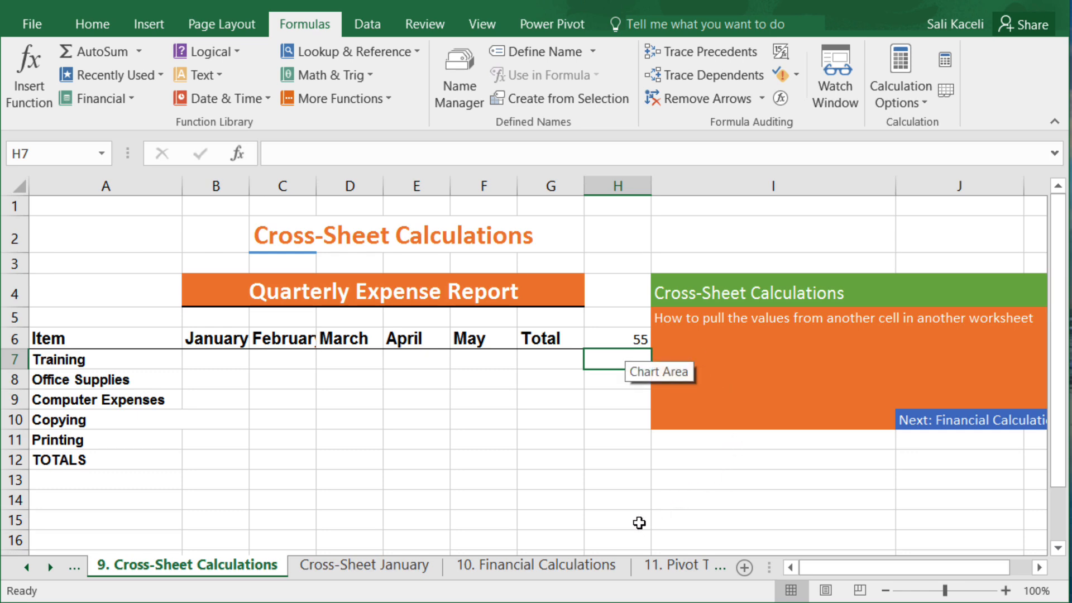
left_click(939, 501)
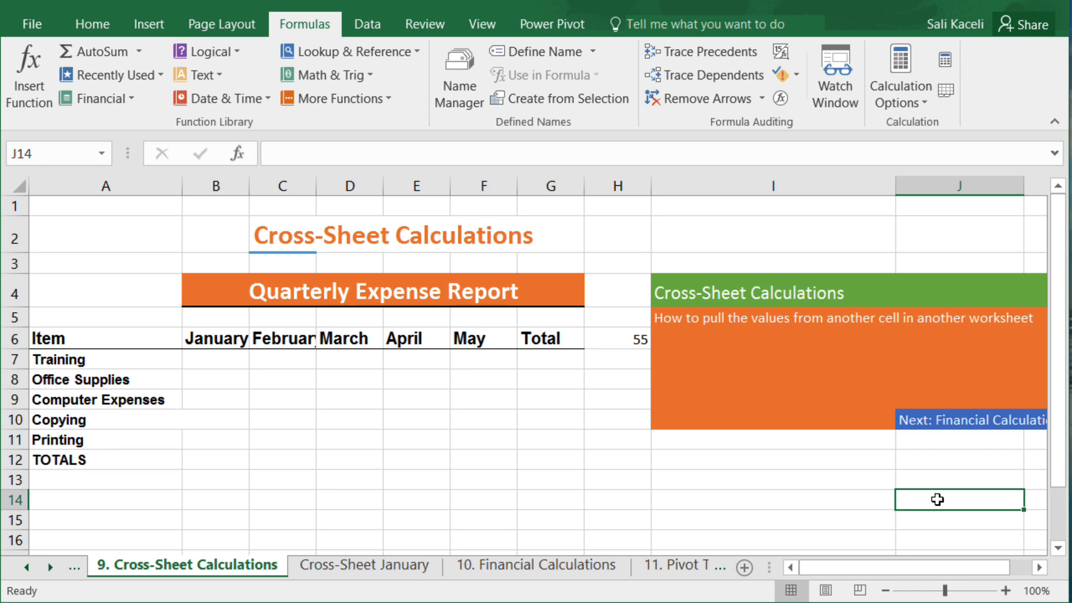
type("=")
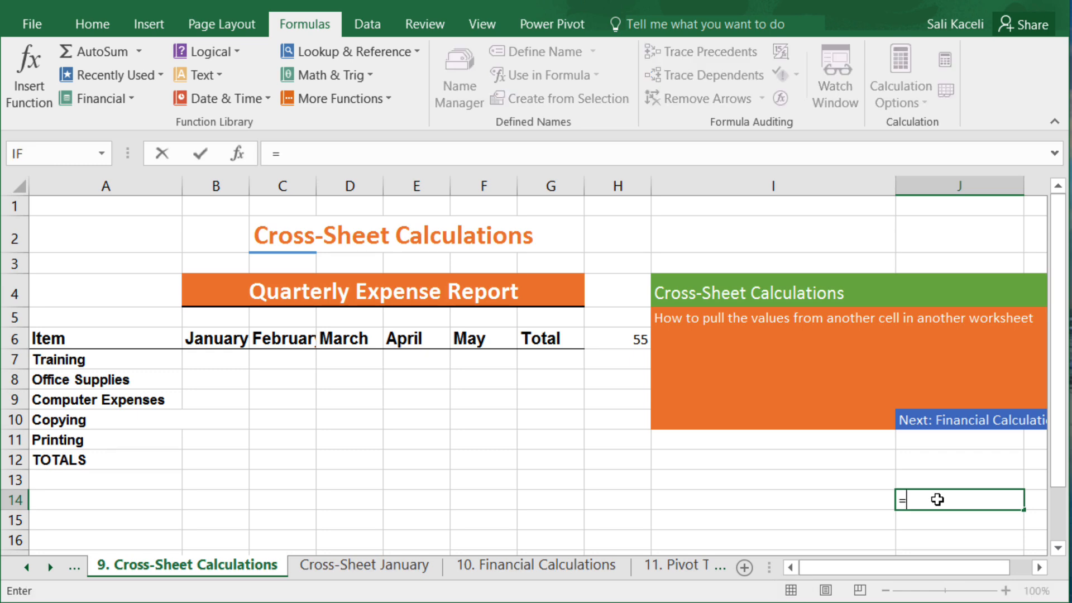
left_click(638, 342)
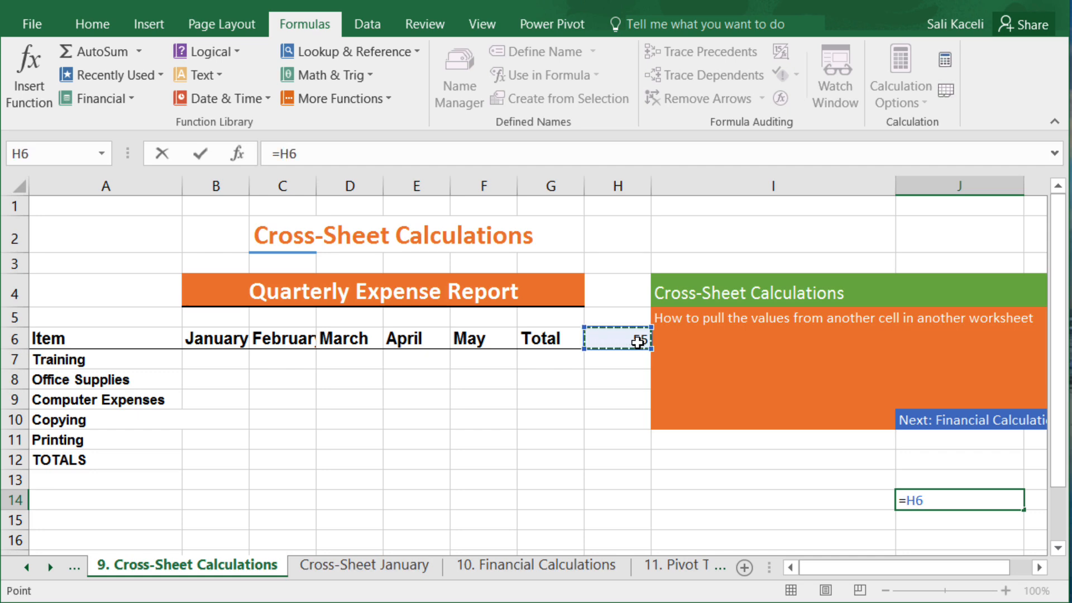
key("Return")
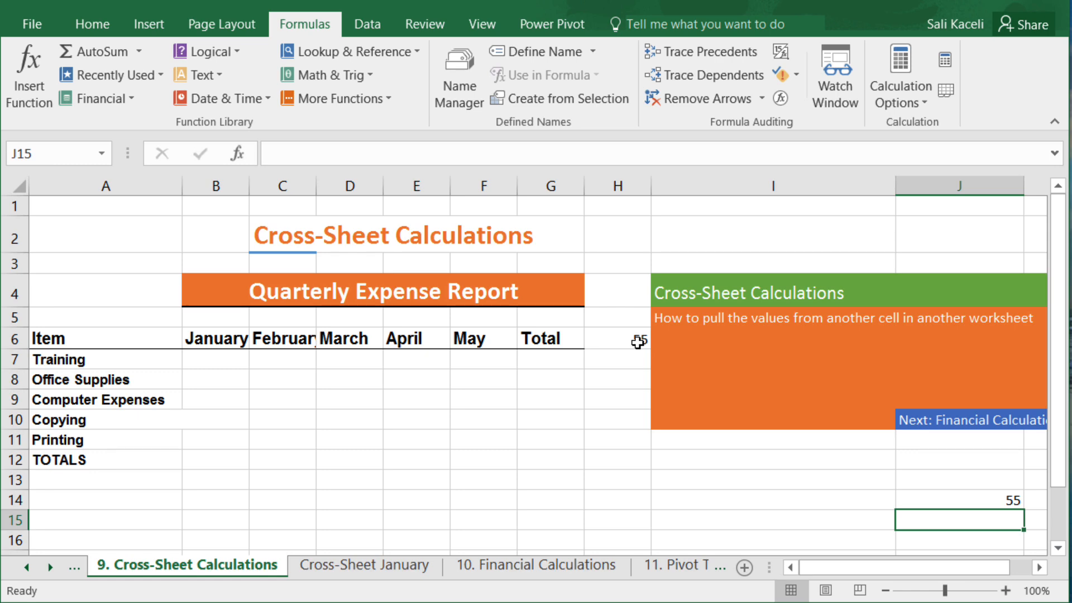
type("=")
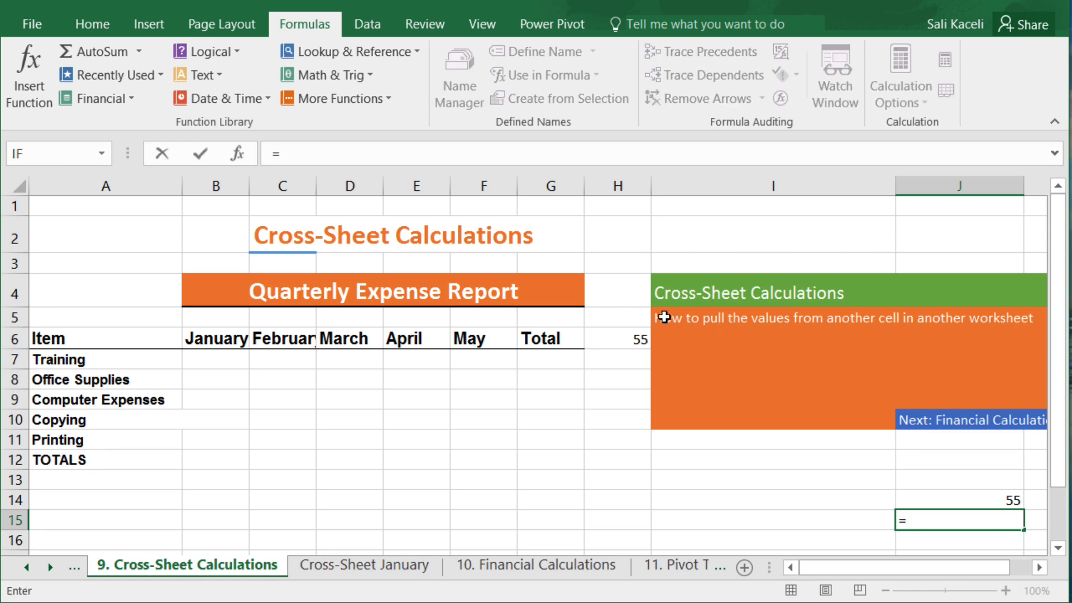
left_click(634, 345)
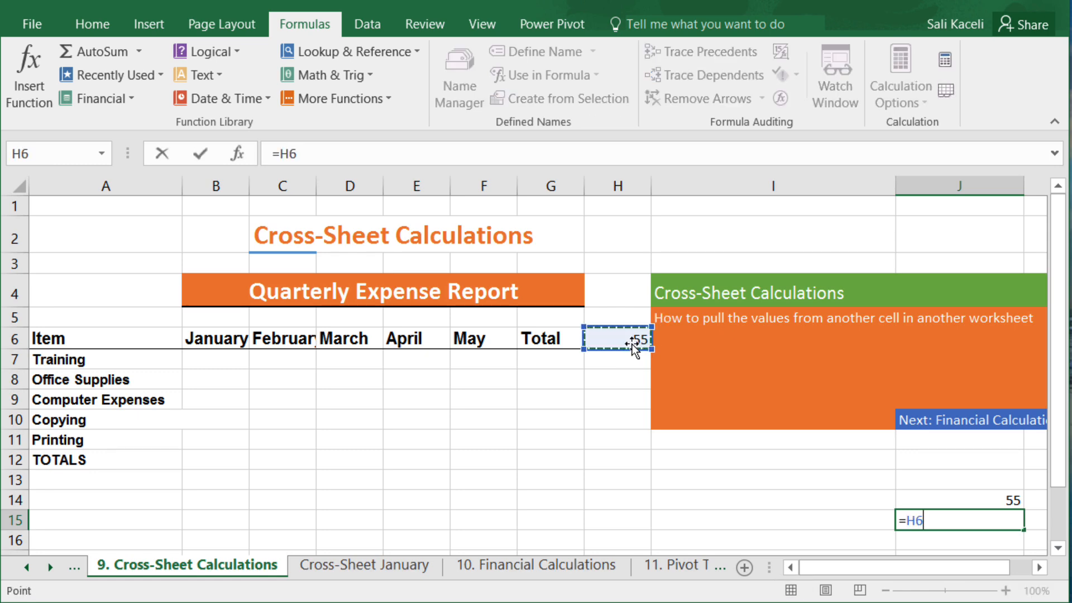
key("Return")
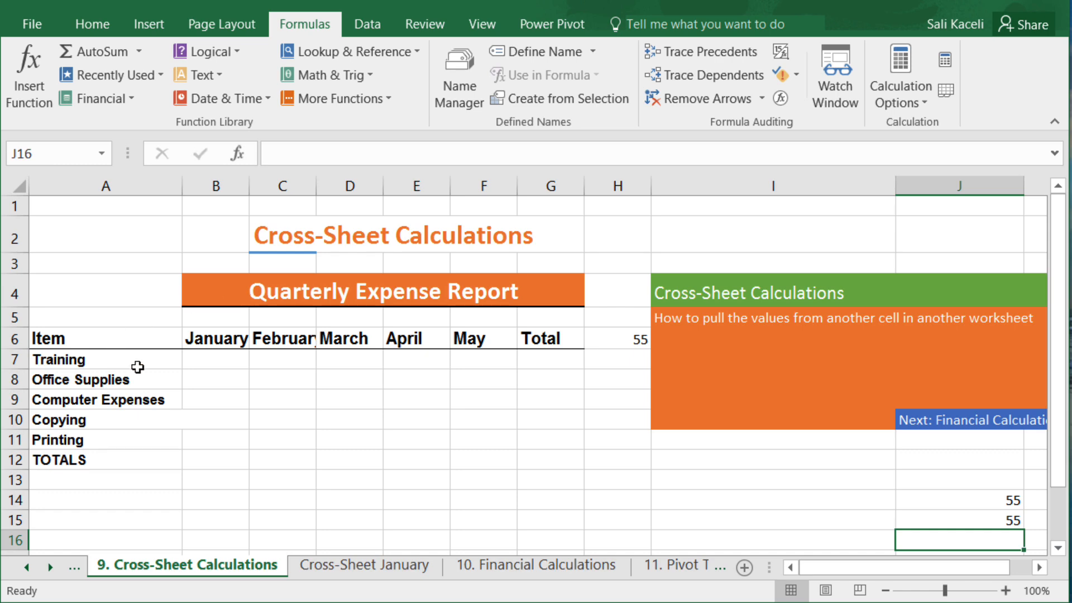
Link the January Training amount in B7 to the training total in D13 of the Cross-Sheet January sheet.
left_click(216, 362)
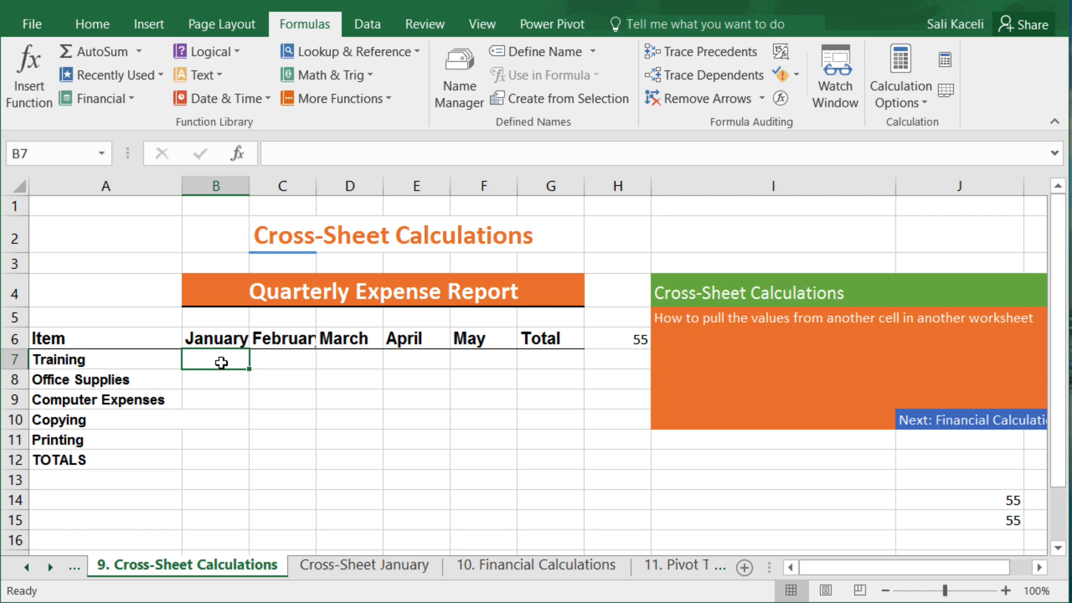
left_click(346, 566)
left_click(234, 564)
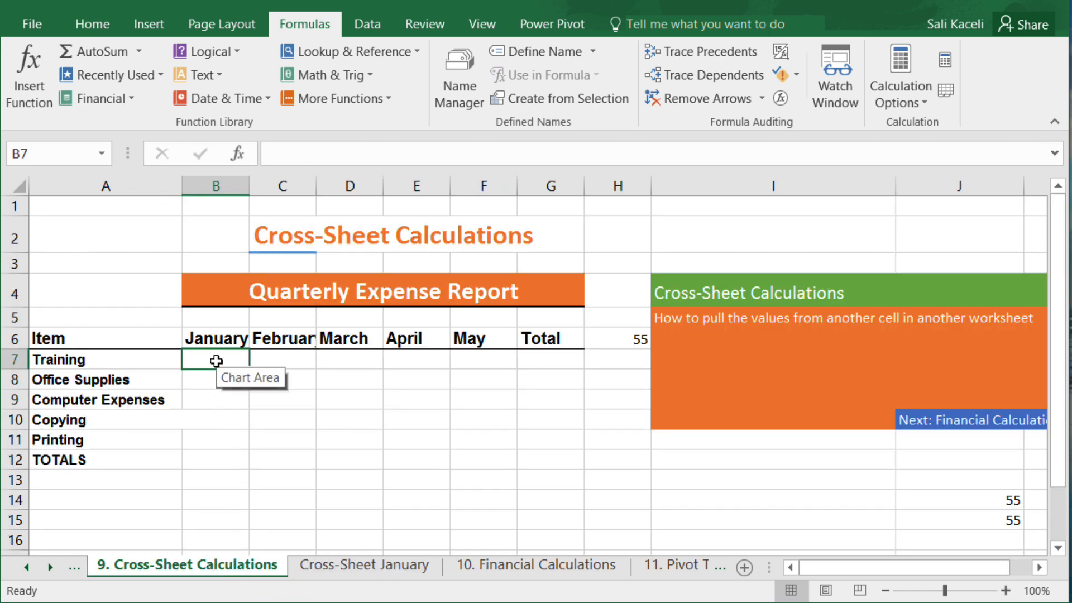
type("=")
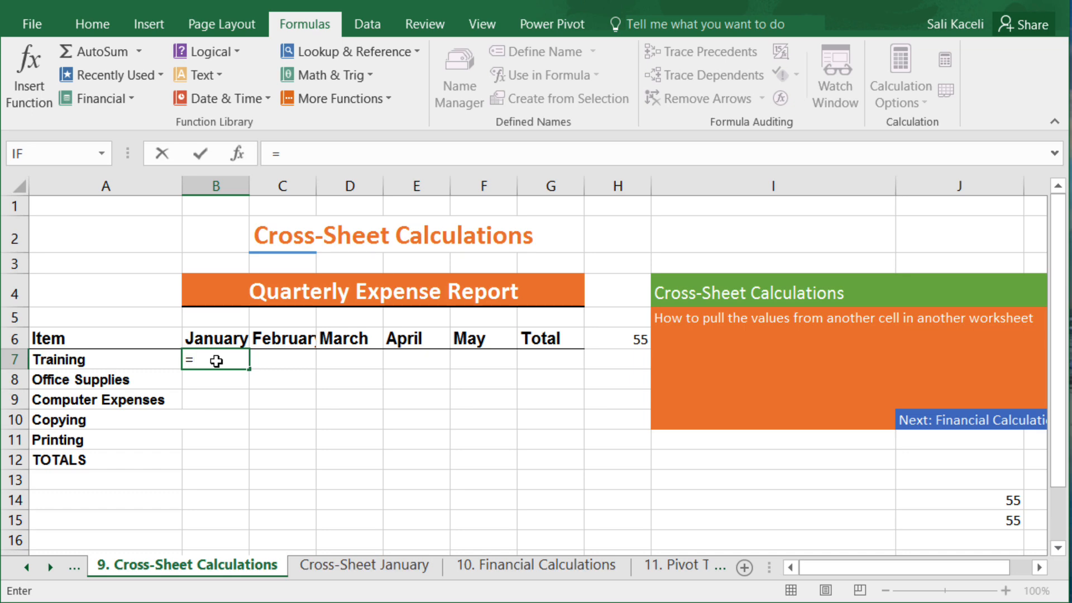
left_click(373, 563)
scroll(267, 356, "up", 7)
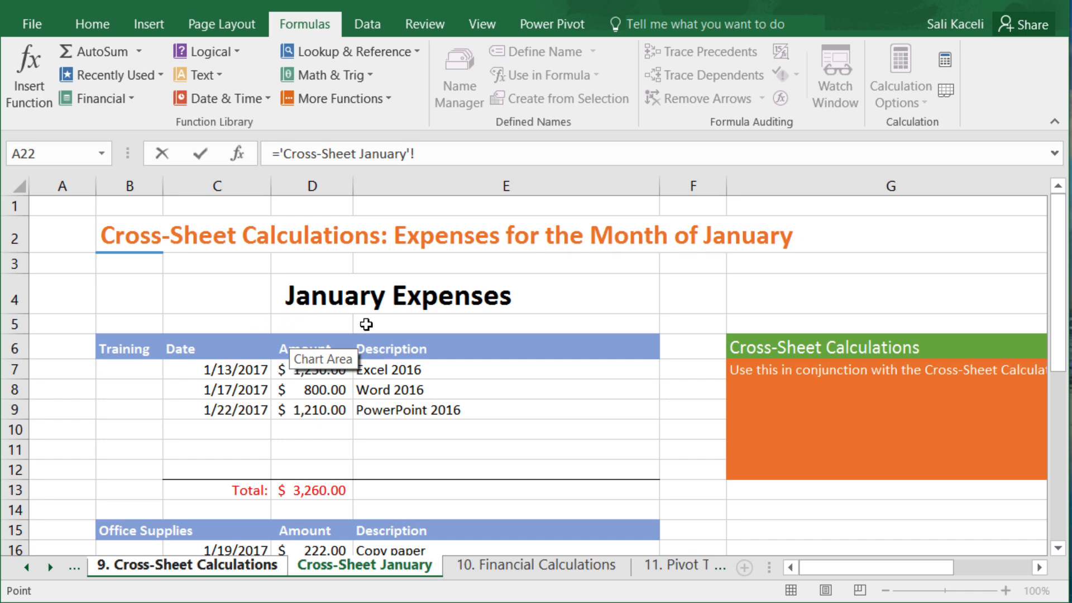
left_click(321, 493)
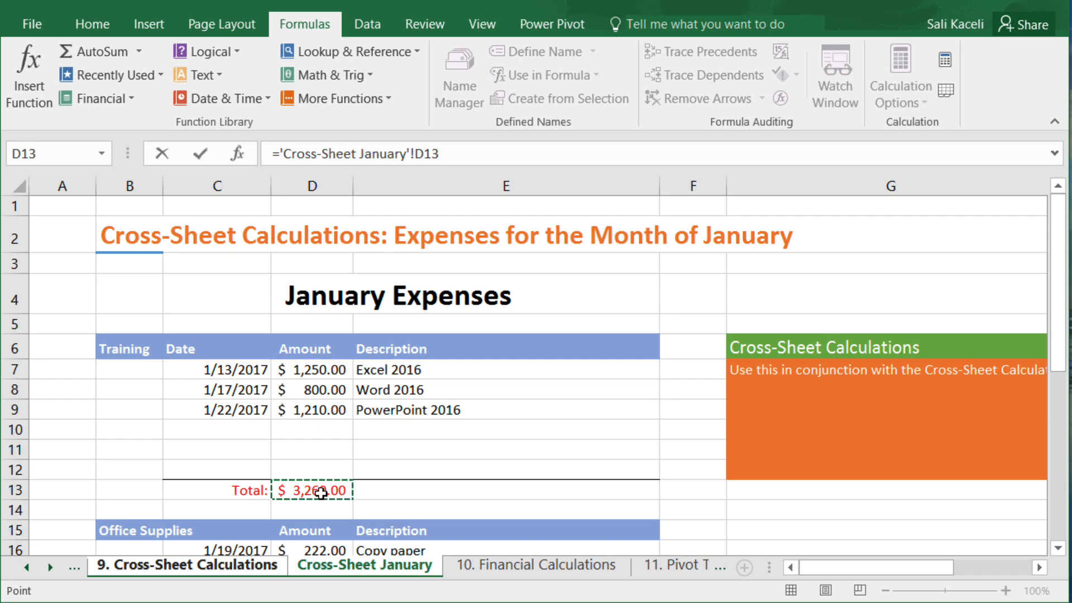
key("Return")
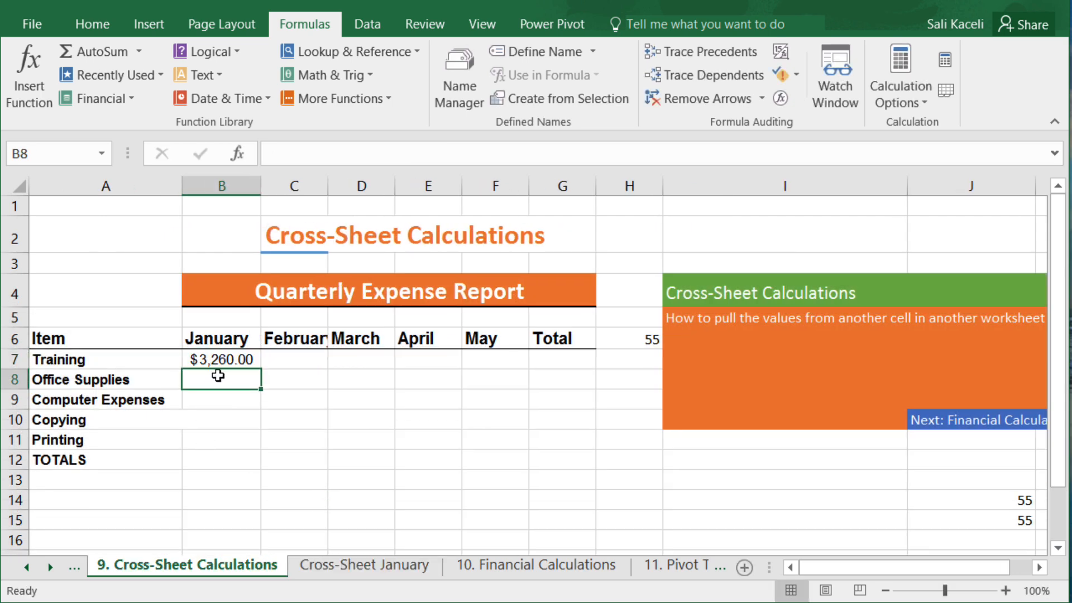
Link the January Office Supplies amount in B8 to the office supplies total in D21 of the Cross-Sheet January sheet.
type("=")
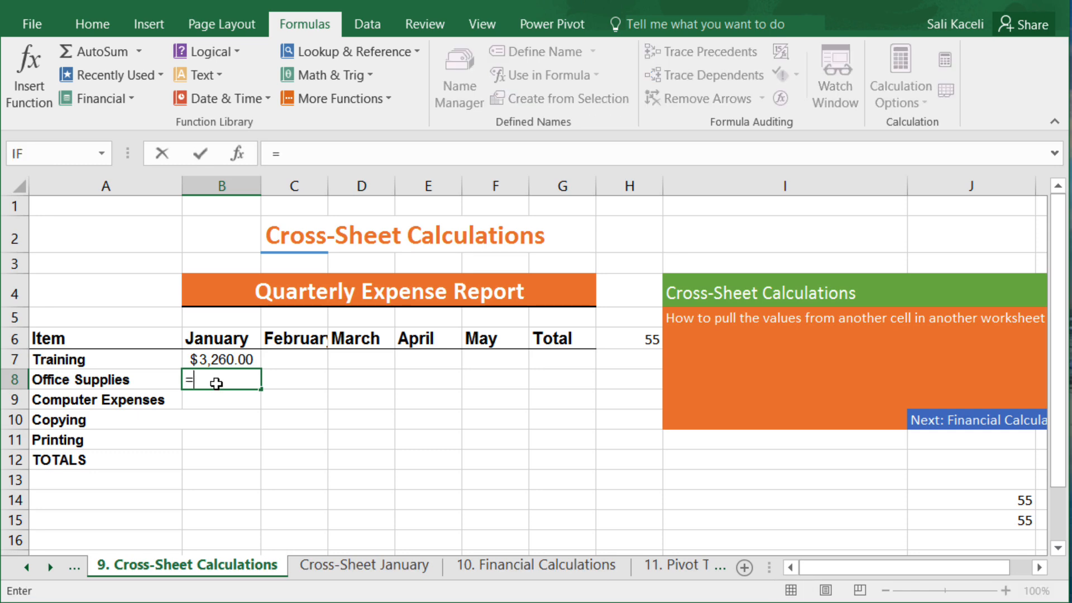
left_click(380, 568)
scroll(492, 493, "down", 1)
scroll(493, 494, "down", 2)
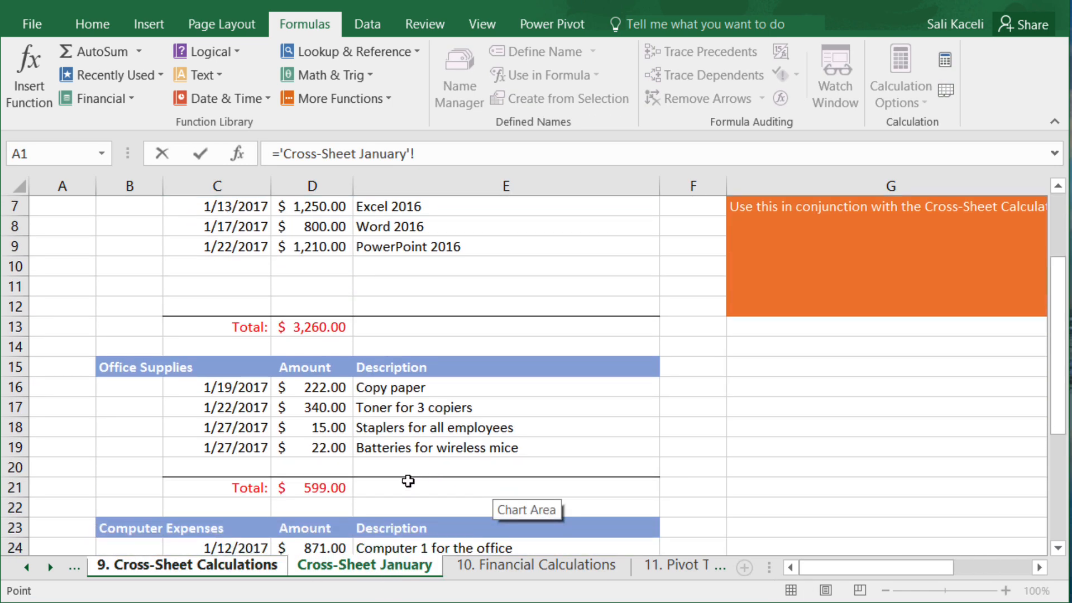
left_click(322, 490)
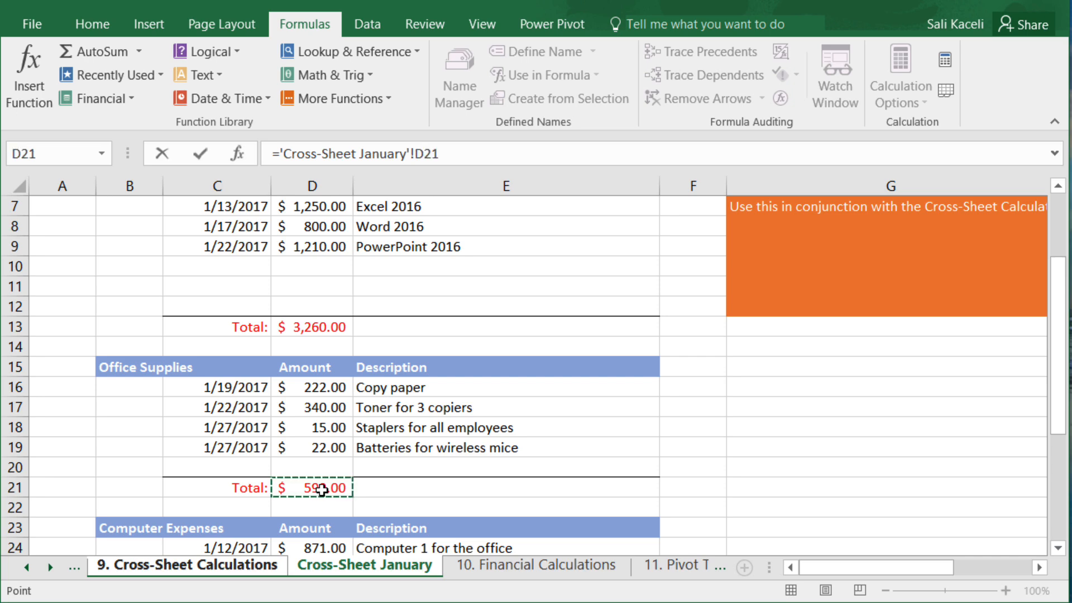
key("Return")
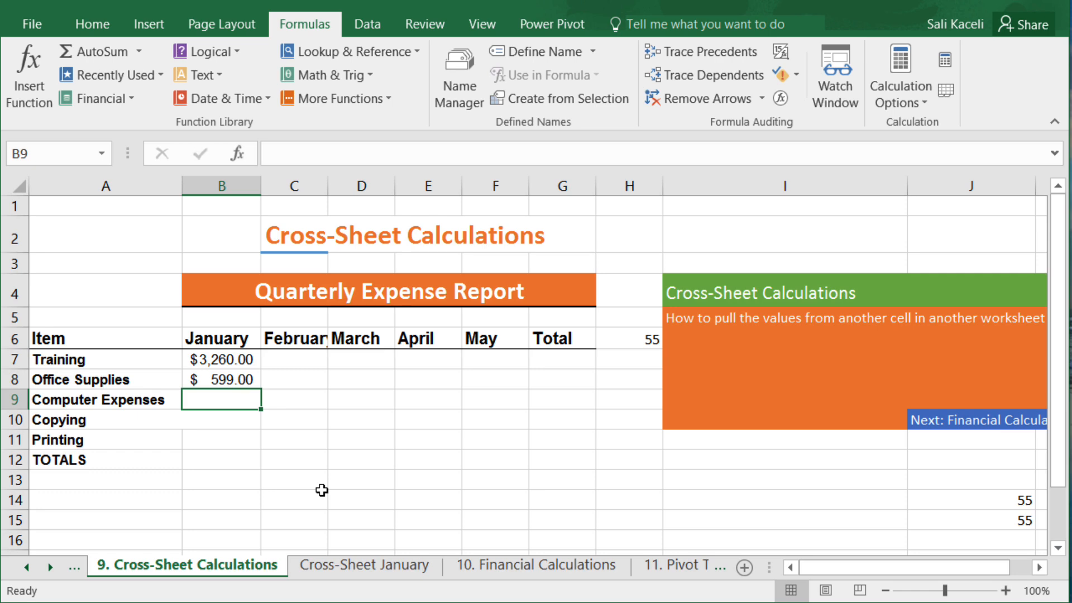
On Cross-Sheet January, set the batteries for wireless mice amount in D19 to 222 and check the linked Office Supplies value in the report.
left_click(368, 565)
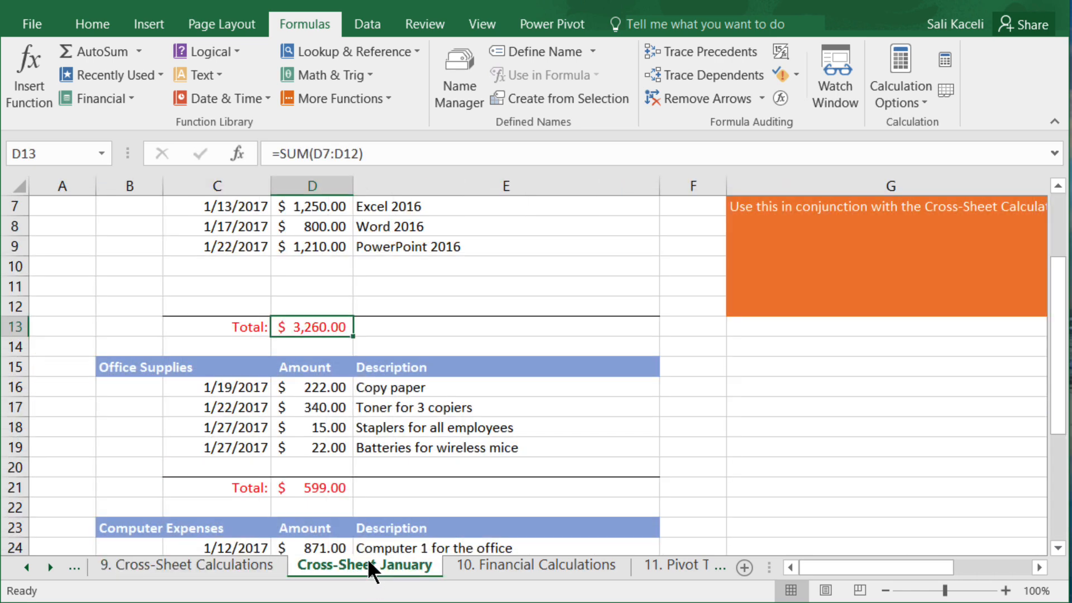
left_click(337, 448)
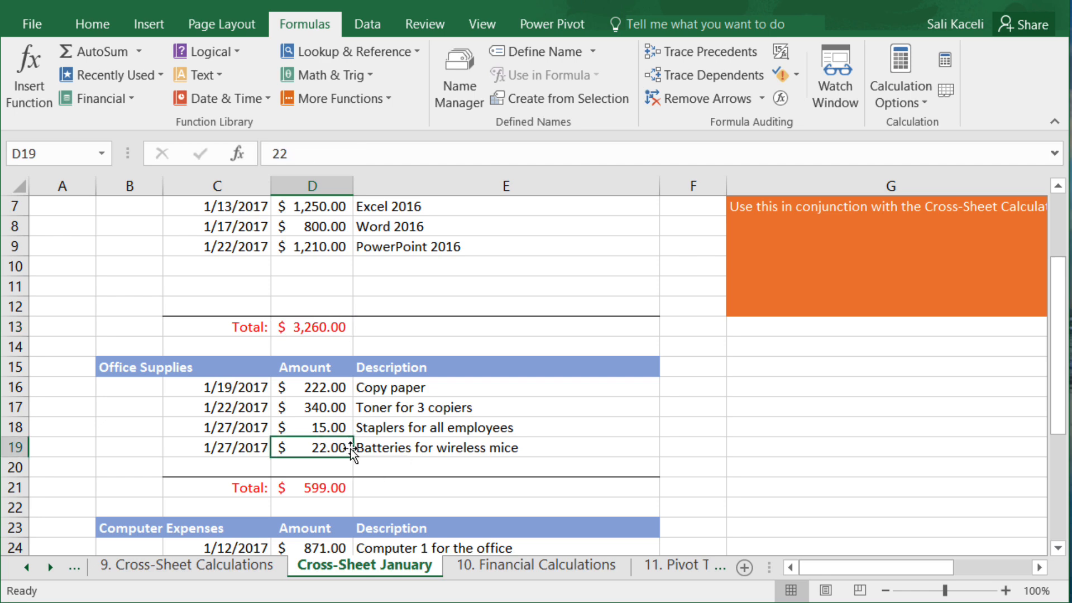
type("222")
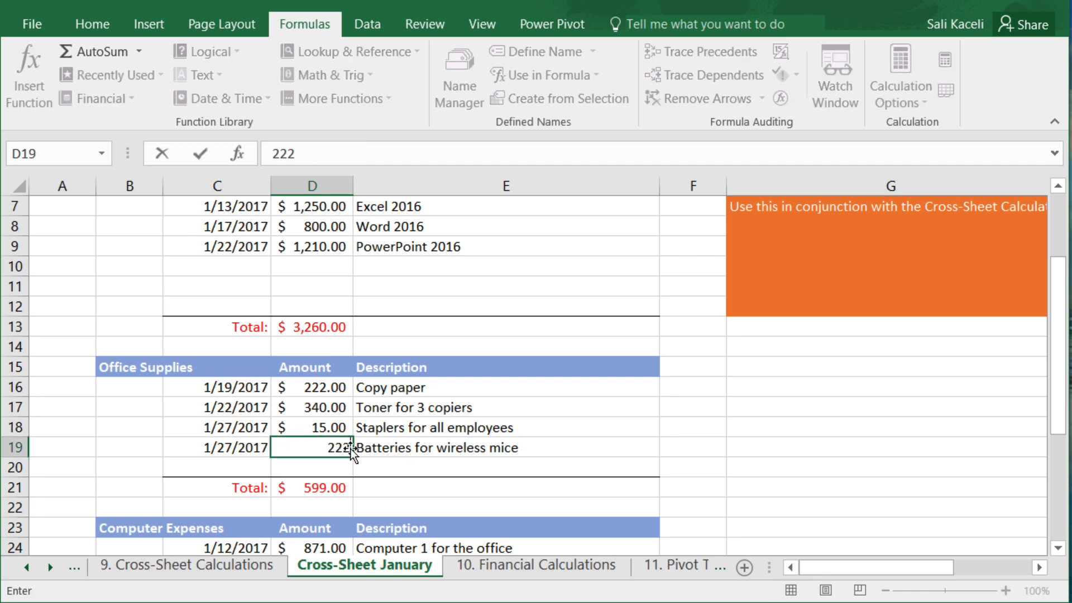
key("Return")
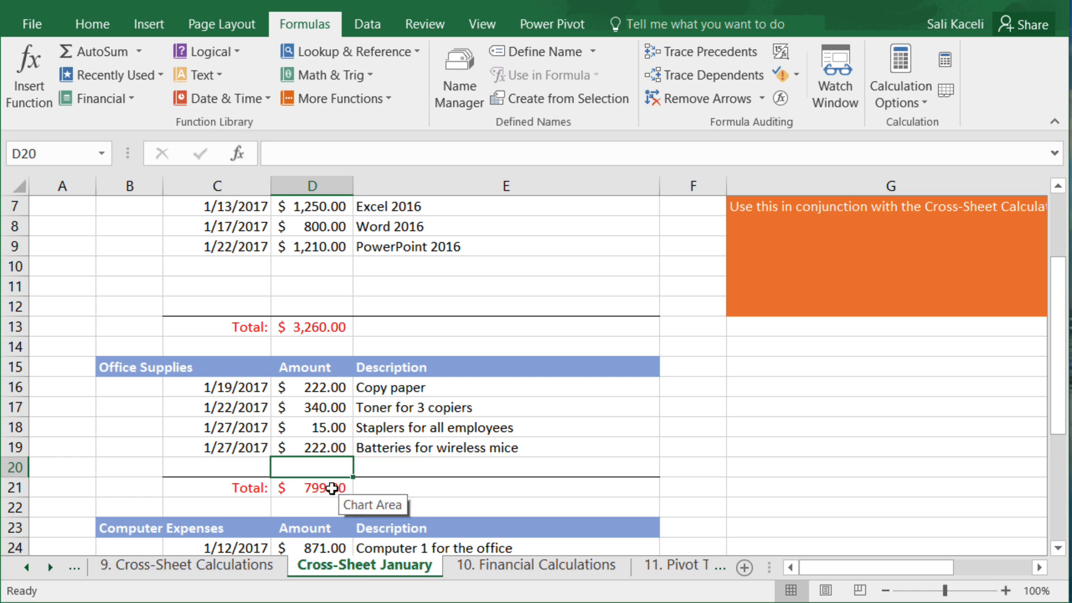
left_click(256, 564)
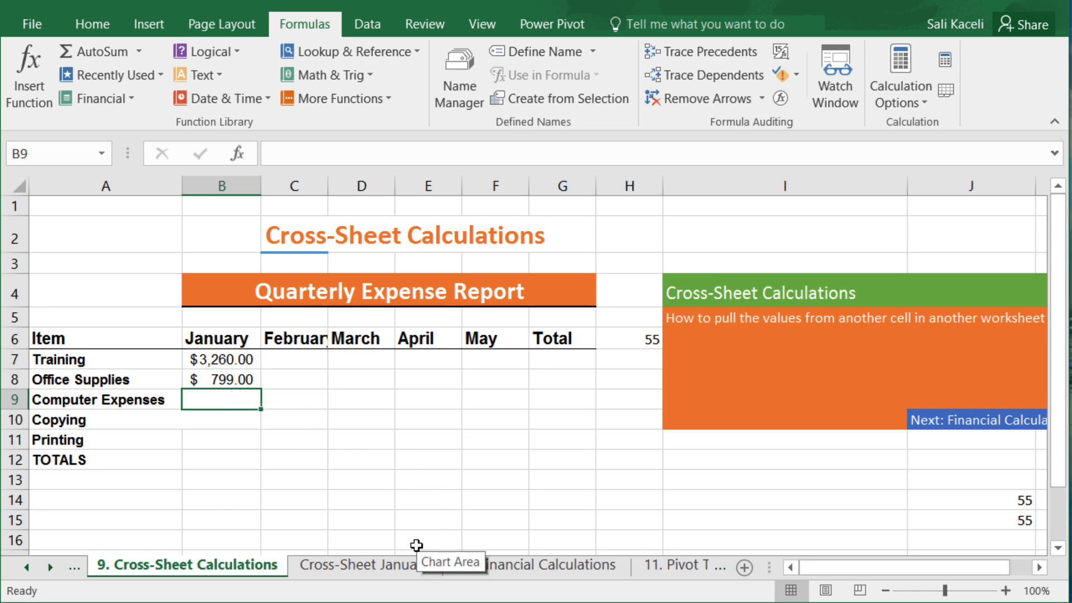
Define the workbook-scope name januaryExpenses for the computer expenses total in D33 of the Cross-Sheet January sheet.
left_click(417, 563)
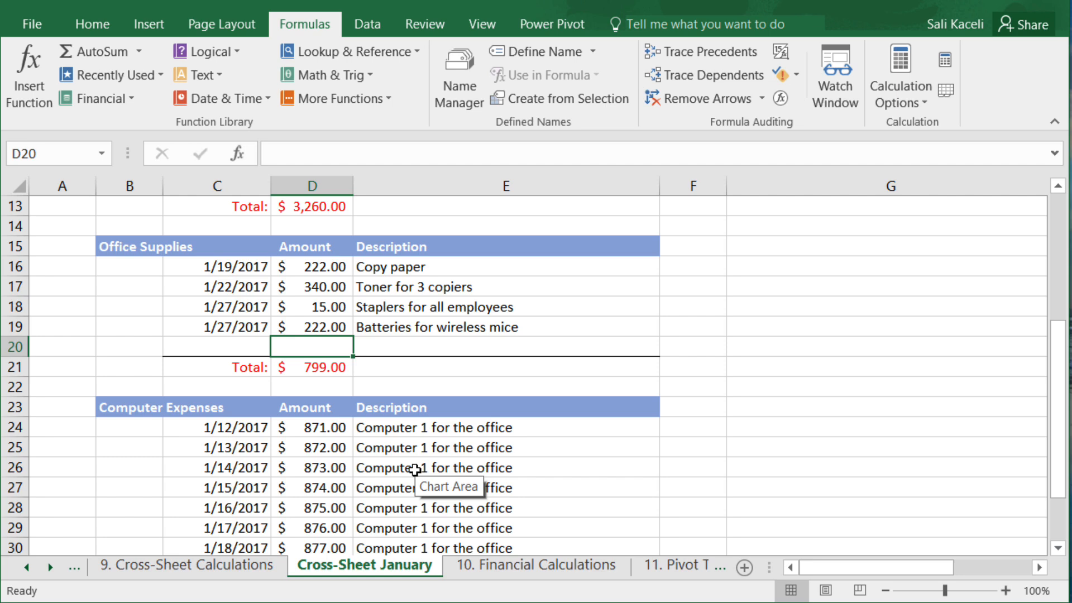
scroll(350, 380, "down", 2)
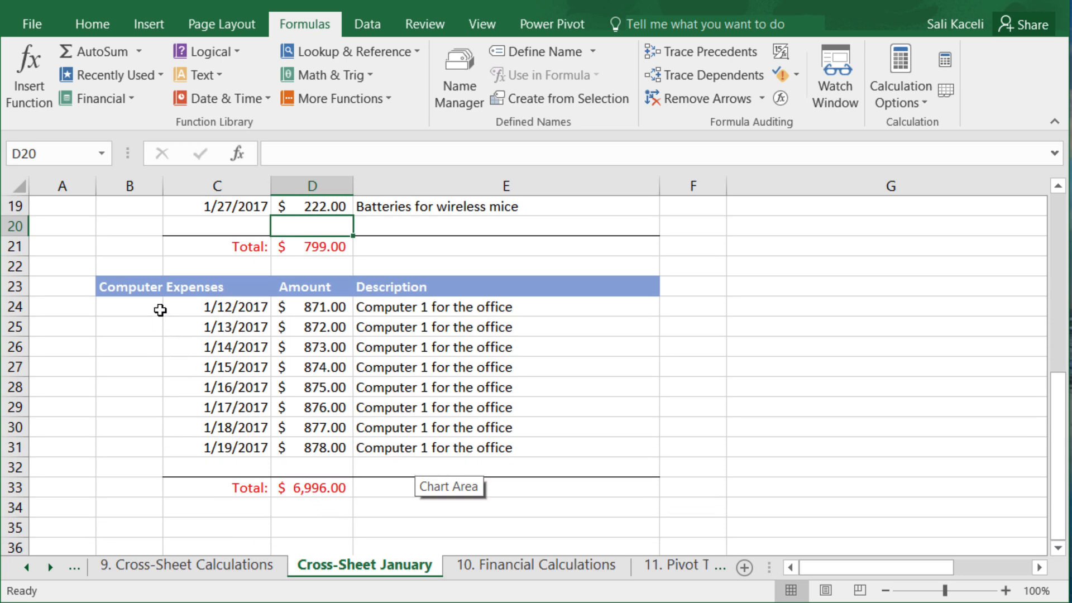
scroll(216, 298, "up", 2)
scroll(302, 391, "down", 2)
left_click(316, 491)
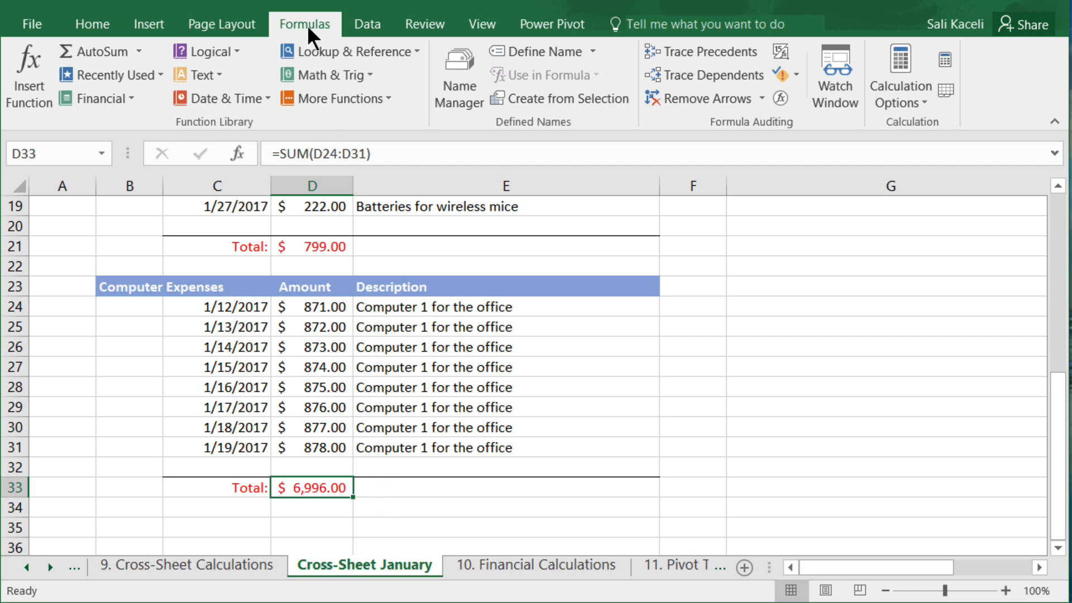
left_click(544, 56)
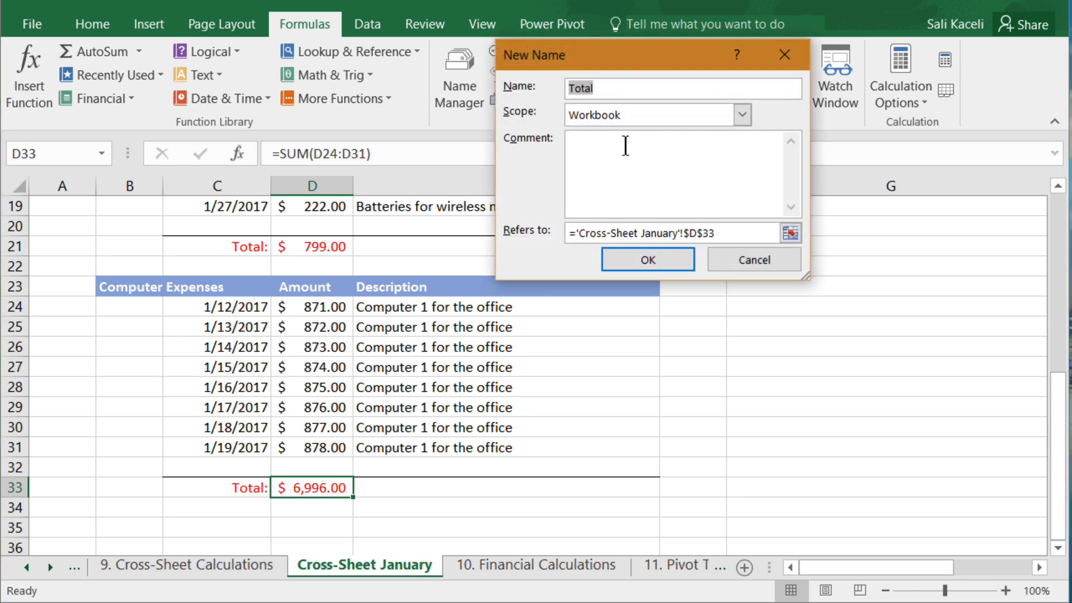
type("January Expenses")
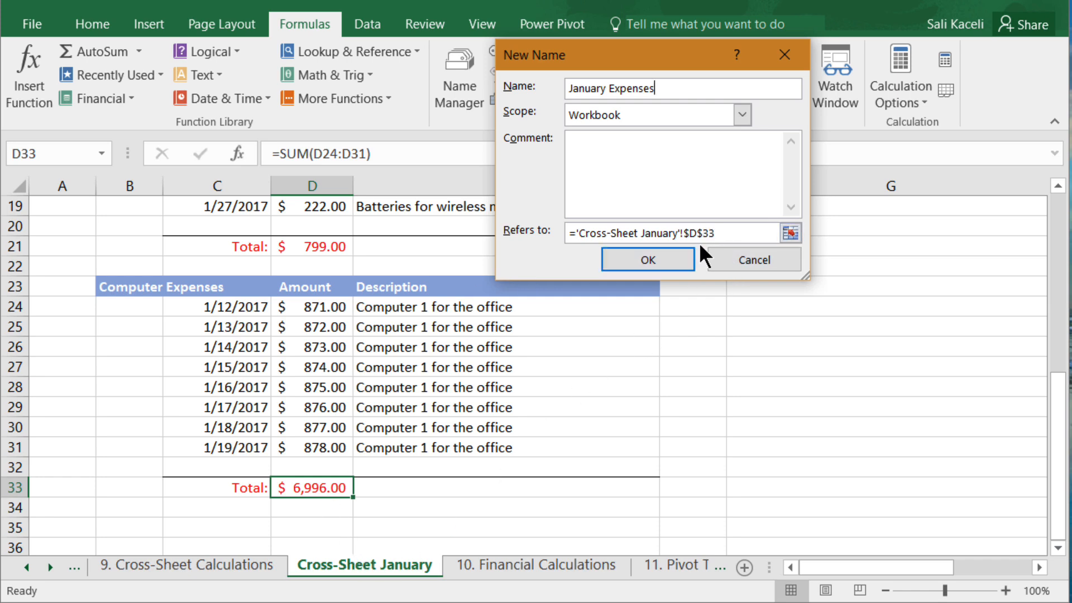
left_click(648, 260)
left_click(672, 262)
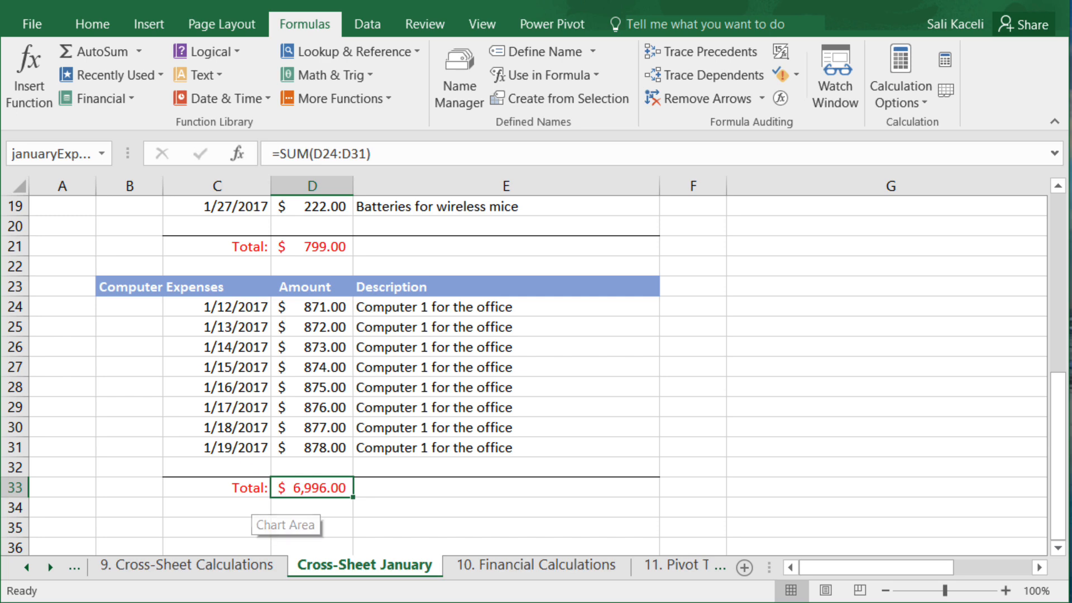
Fill the January Computer Expenses cell B9 of the Quarterly Expense Report with the defined name formula =januaryExpenses.
left_click(219, 566)
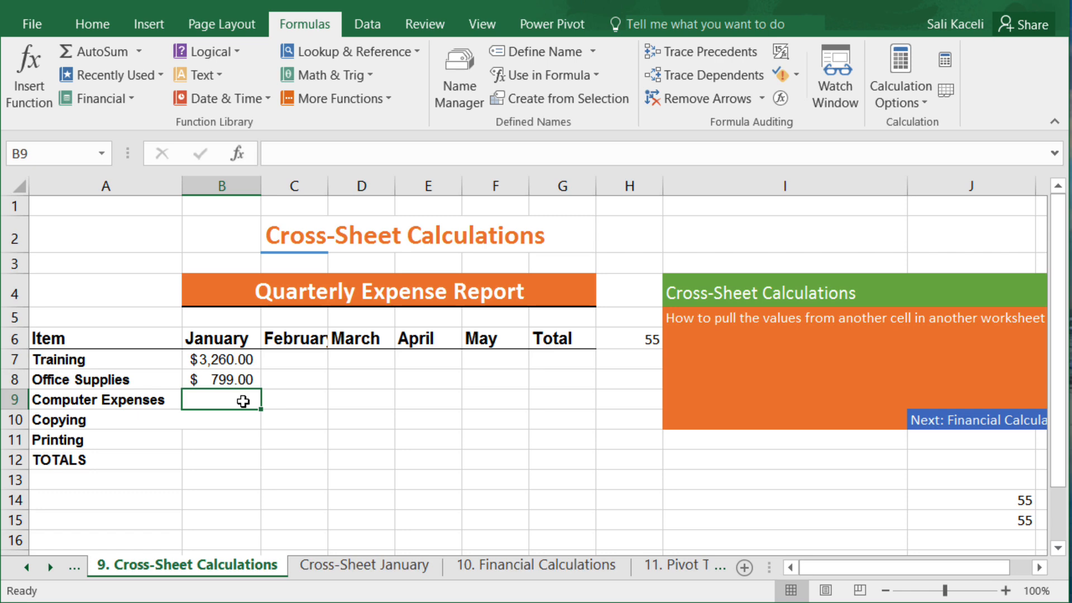
left_click(90, 27)
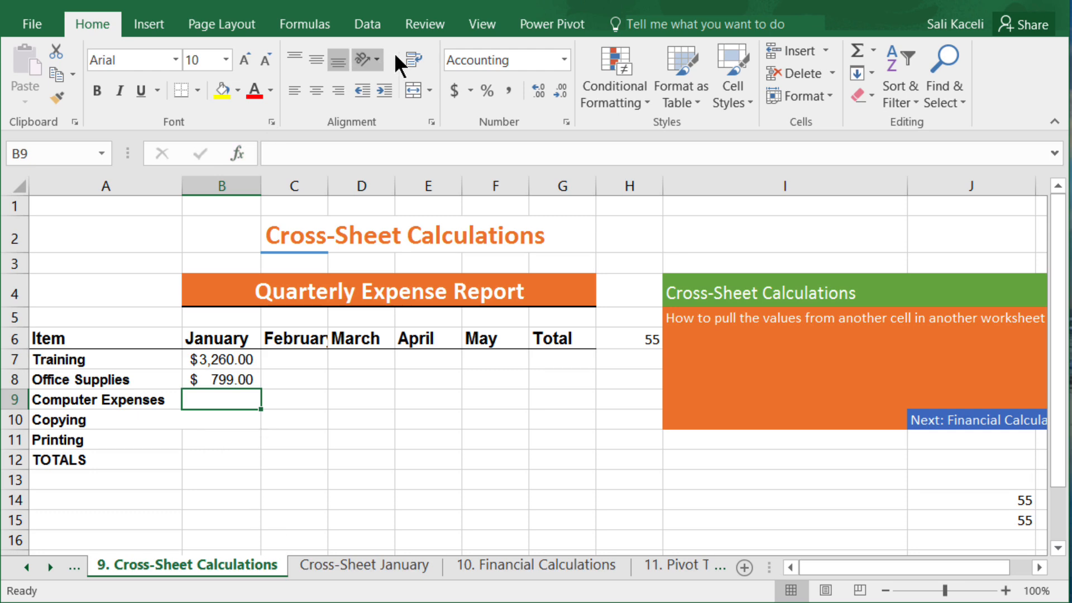
left_click(311, 24)
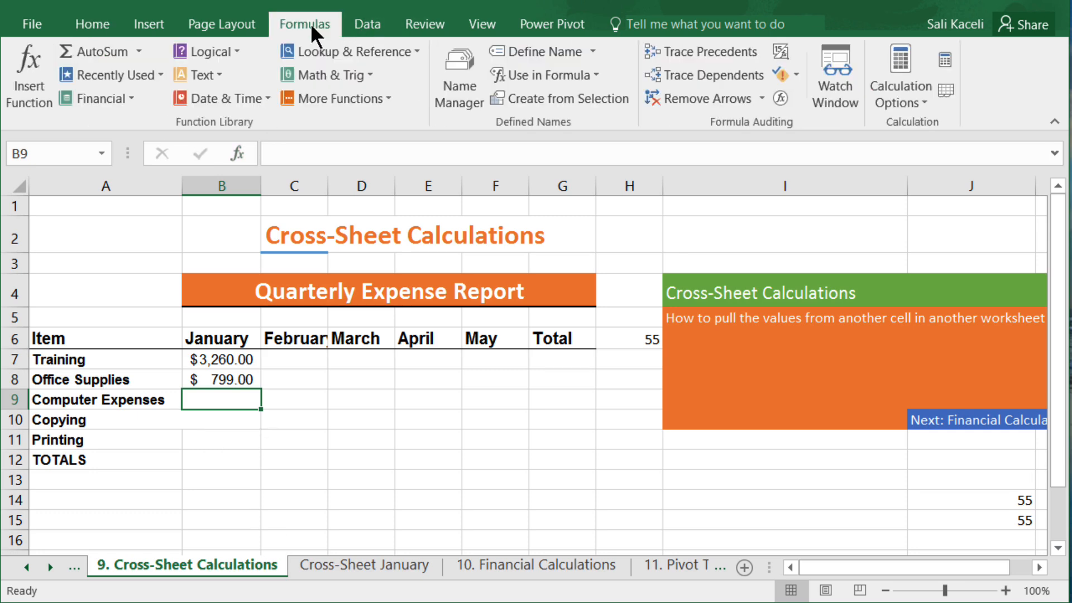
left_click(601, 79)
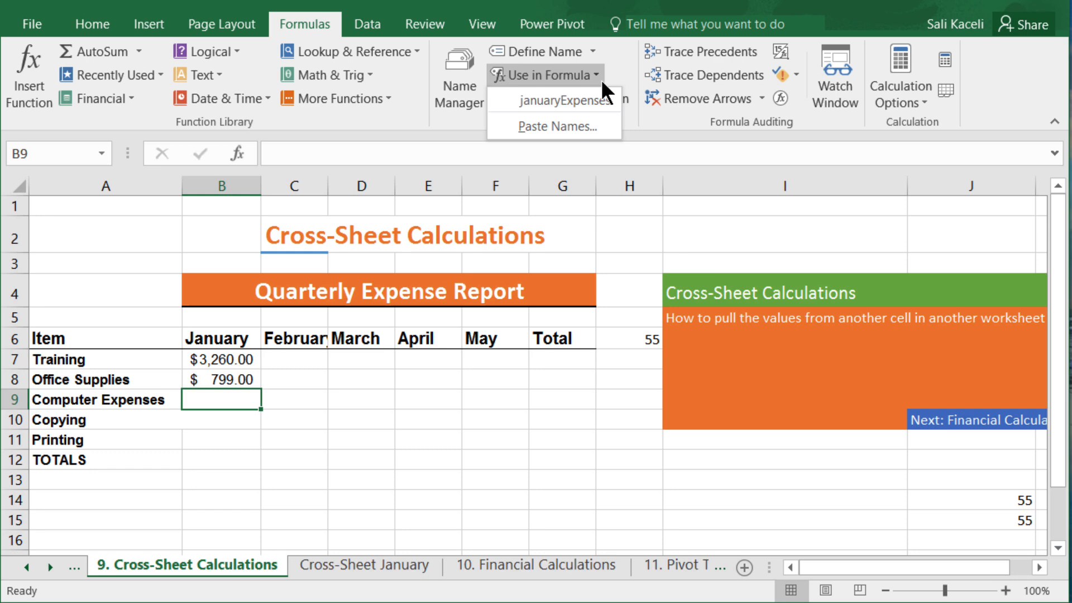
left_click(572, 101)
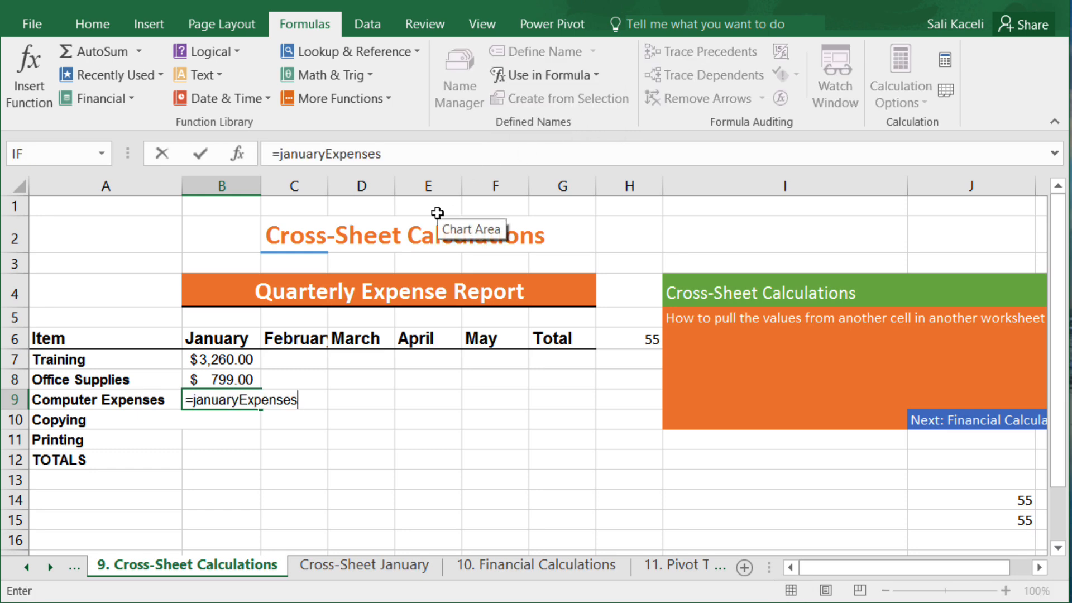
key("Return")
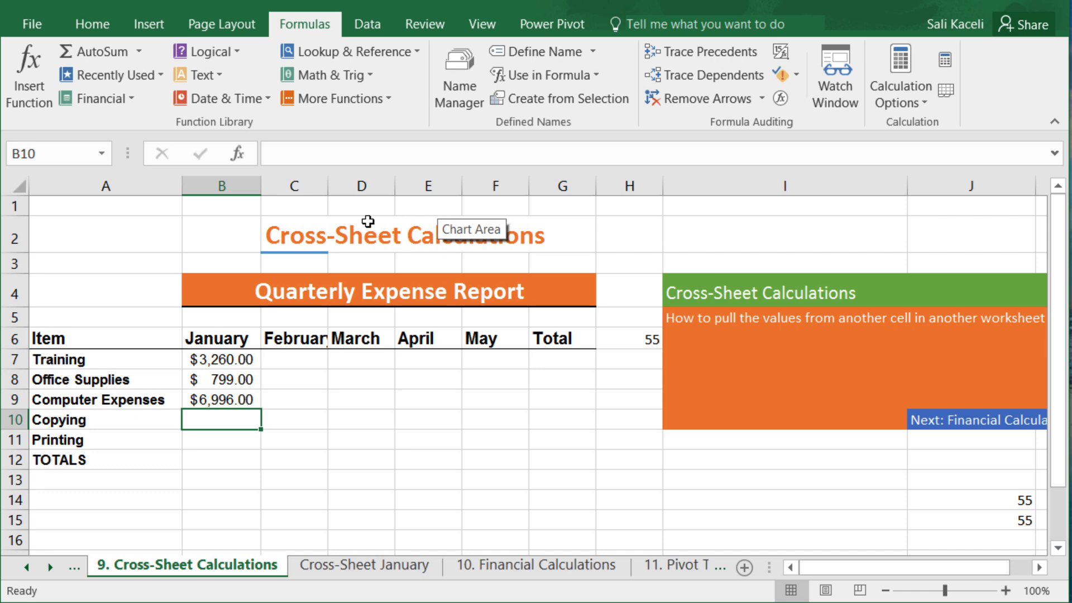
Re-enter the January Computer Expenses formula in B9 as =januaryExpenses, picking the defined name from the suggestions.
left_click(239, 398)
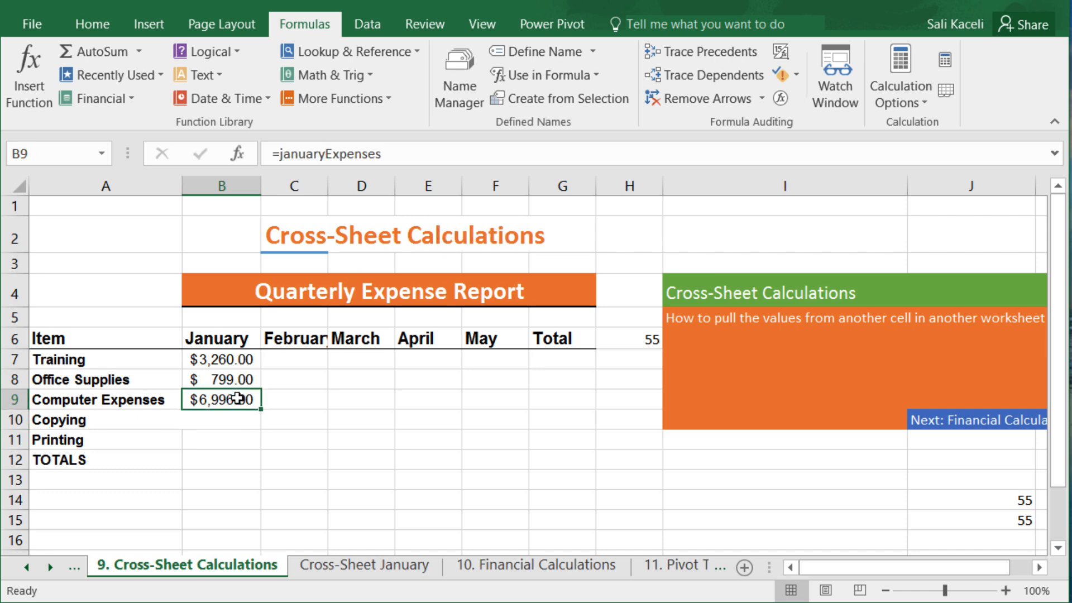
type("=")
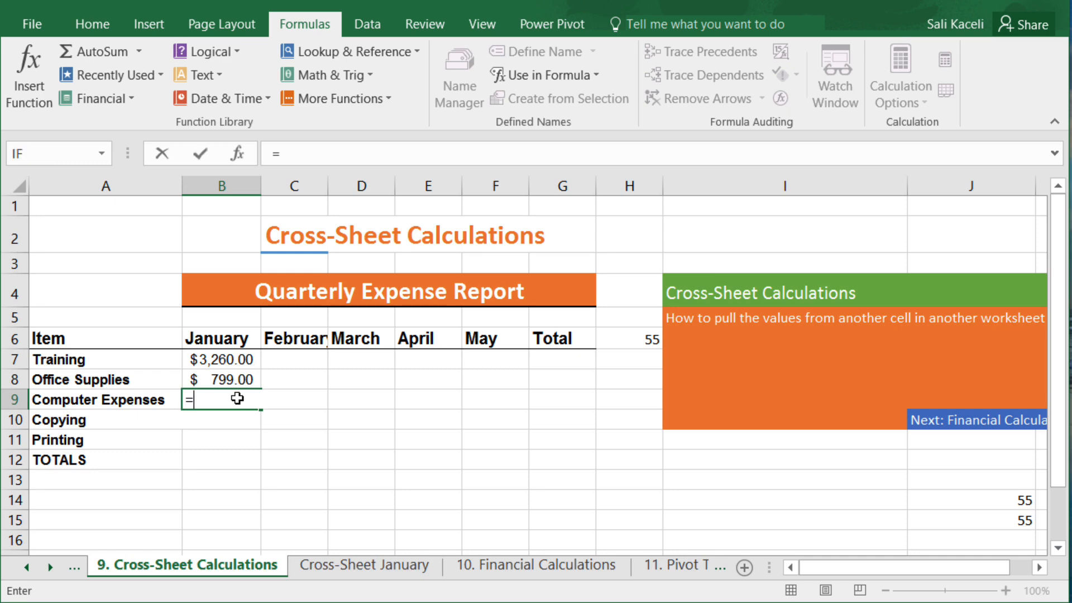
type("j")
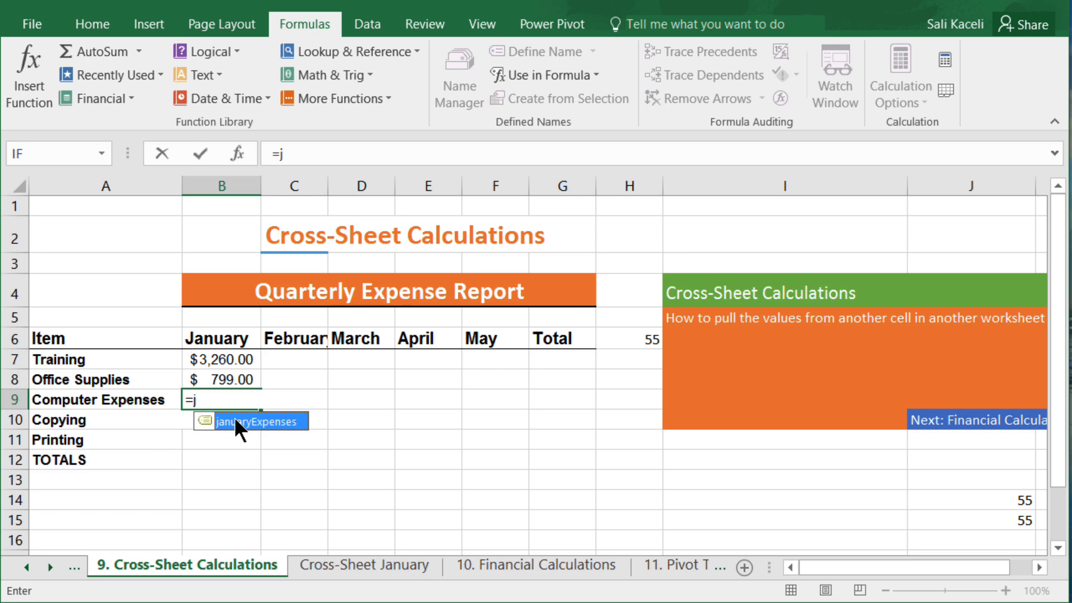
double_click(233, 416)
key("Return")
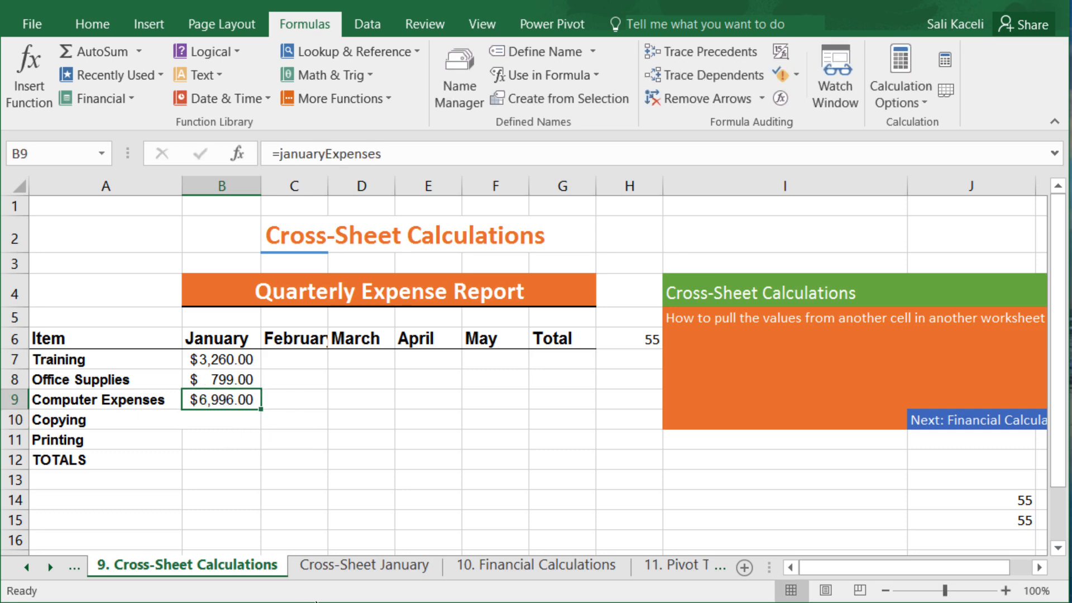
On Cross-Sheet January, set the computer expense amount in D31 to 999 and check the linked Computer Expenses value in the report.
left_click(391, 565)
left_click(318, 489)
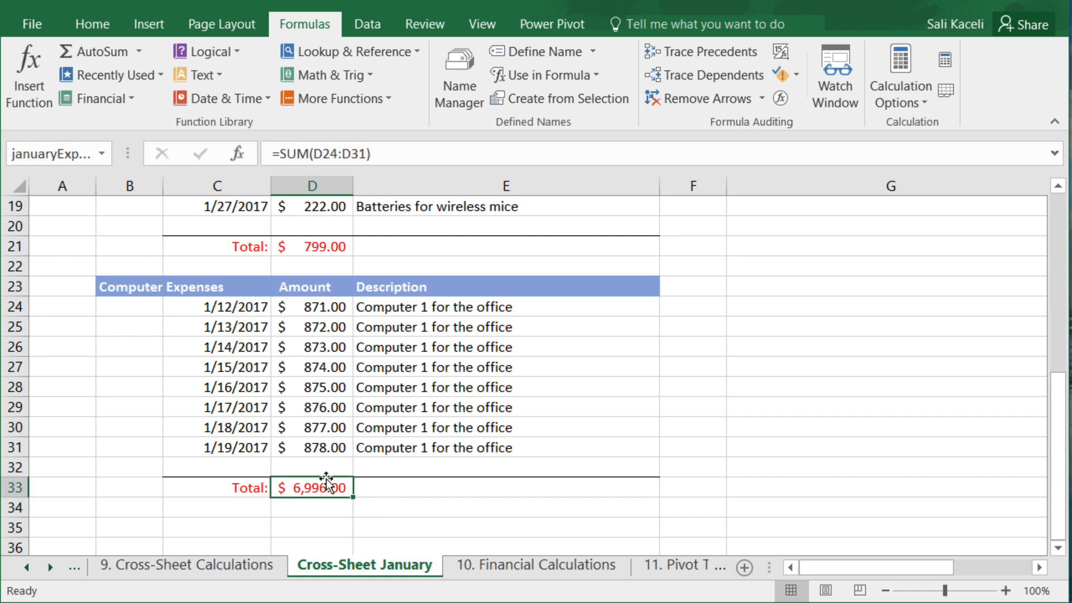
left_click(333, 448)
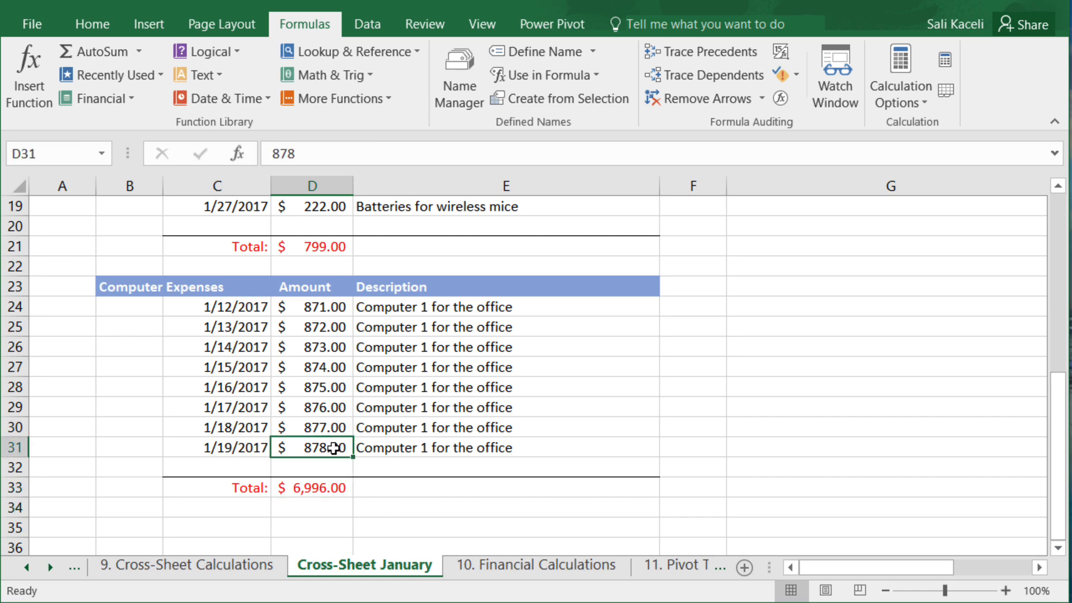
type("999")
key("Return")
left_click(311, 490)
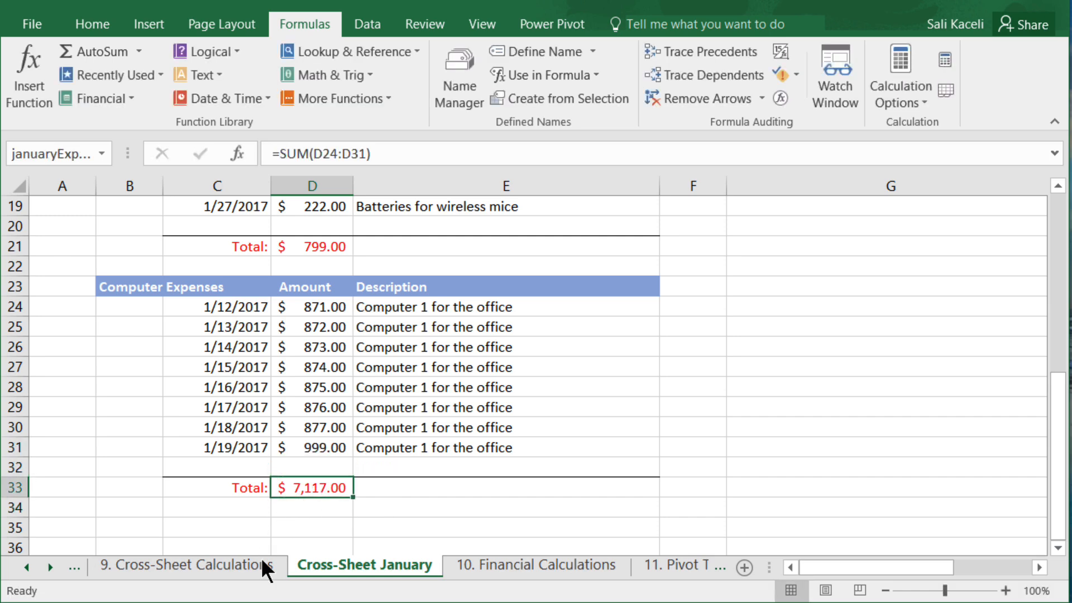
left_click(236, 566)
left_click(233, 421)
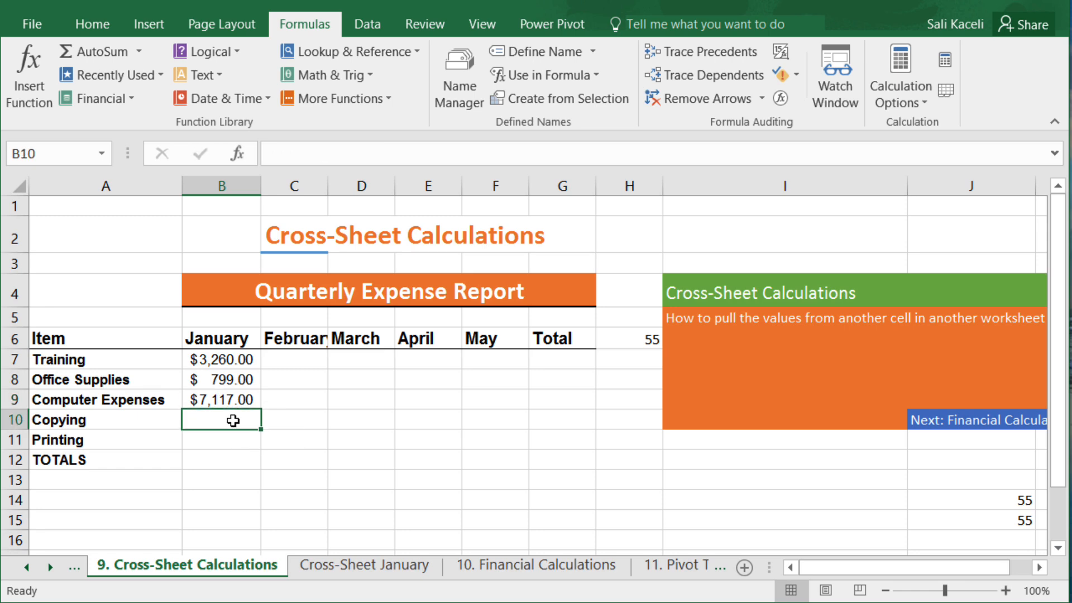
left_click(238, 401)
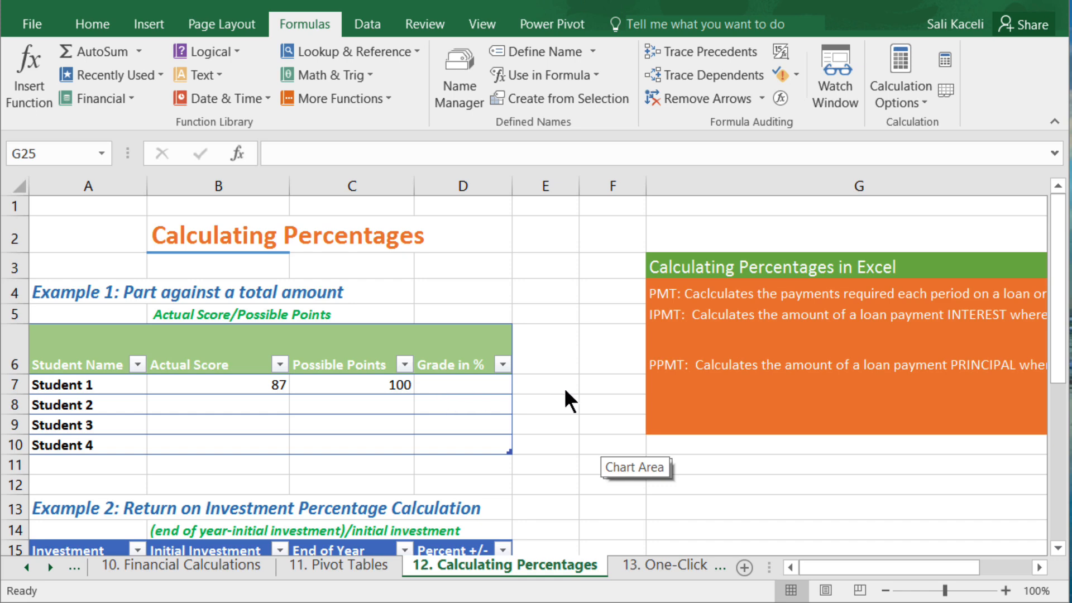
On the Calculating Percentages sheet, calculate Student 1's grade in D7 with the formula =B7/C7.
scroll(553, 394, "down", 2)
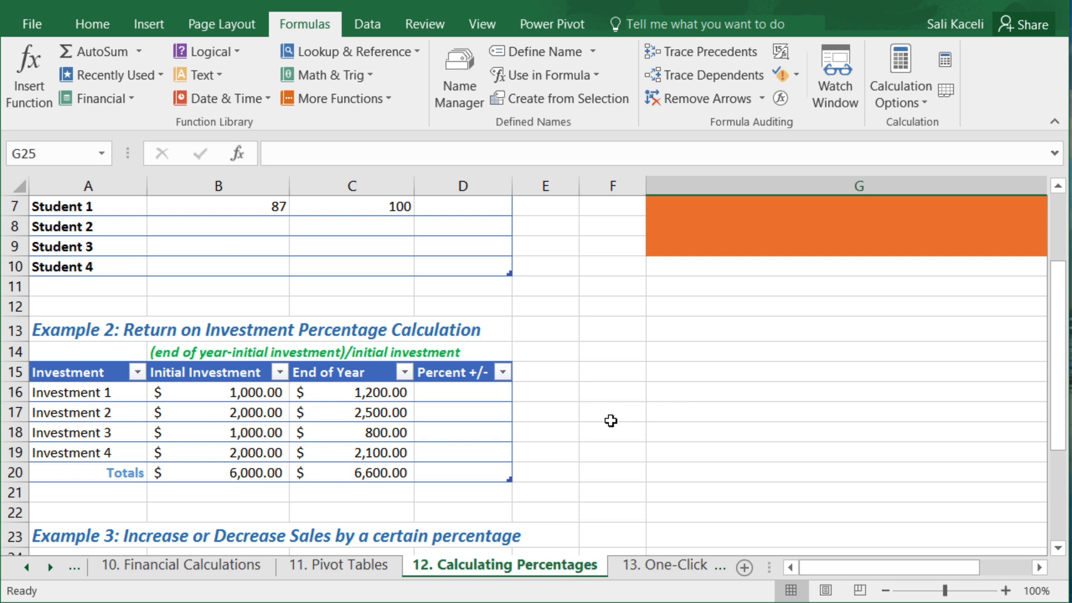
scroll(612, 424, "down", 2)
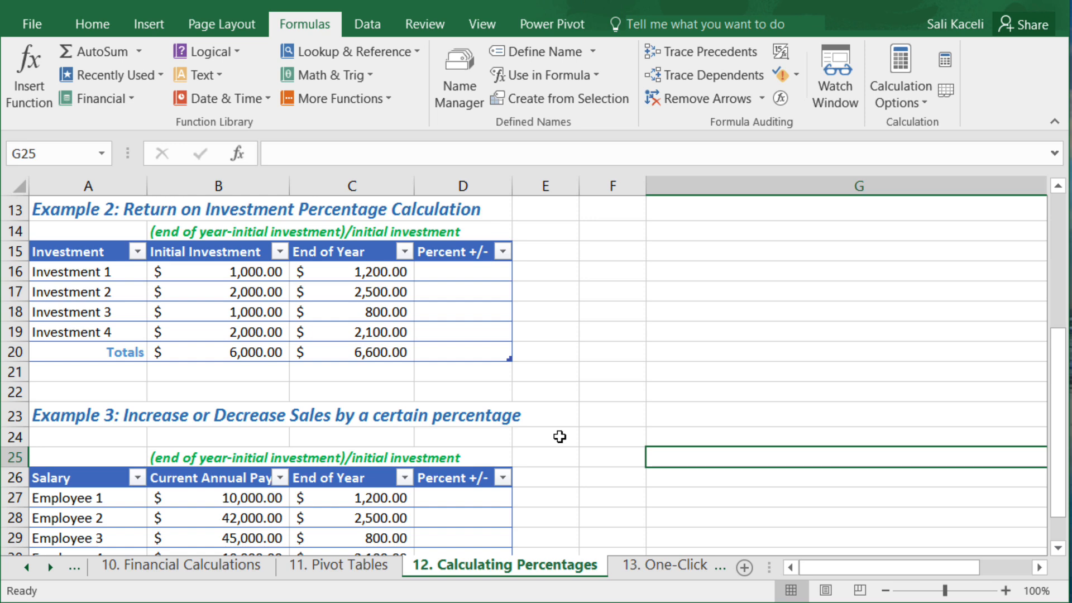
scroll(570, 352, "up", 4)
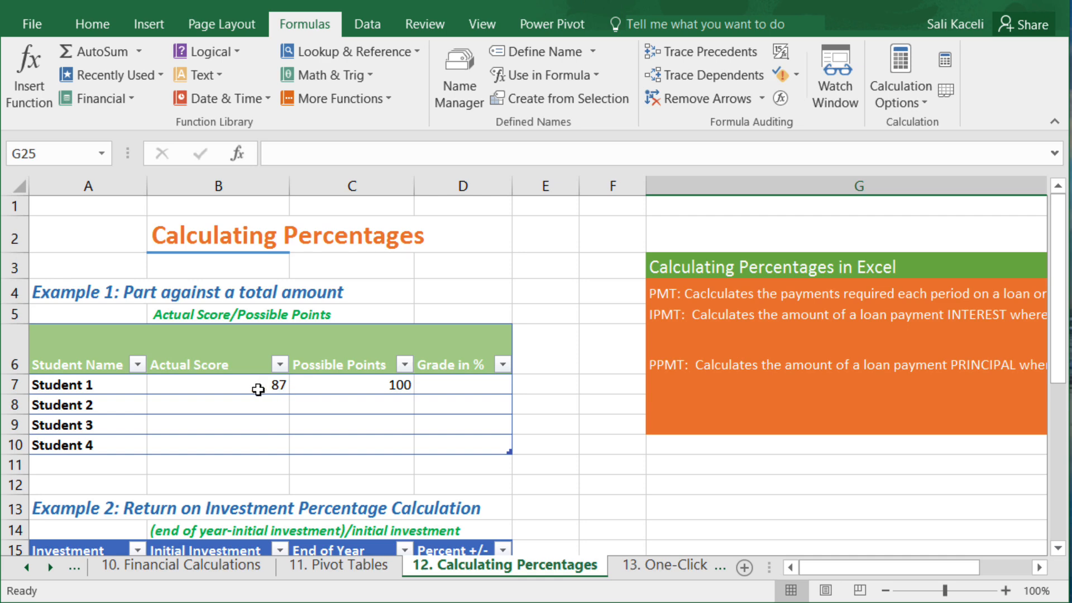
left_click(216, 386)
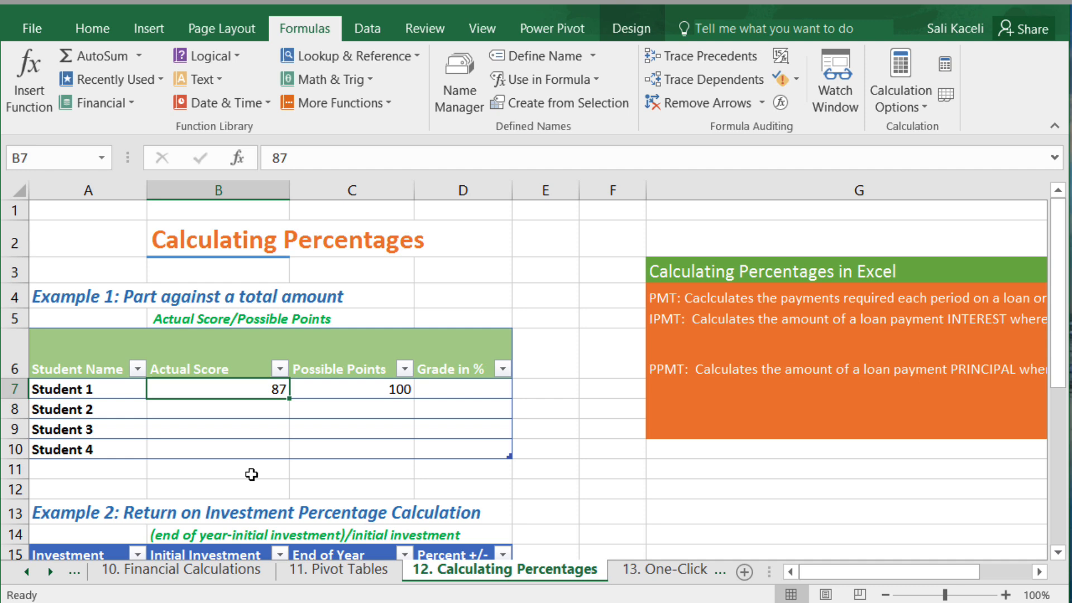
left_click(347, 389)
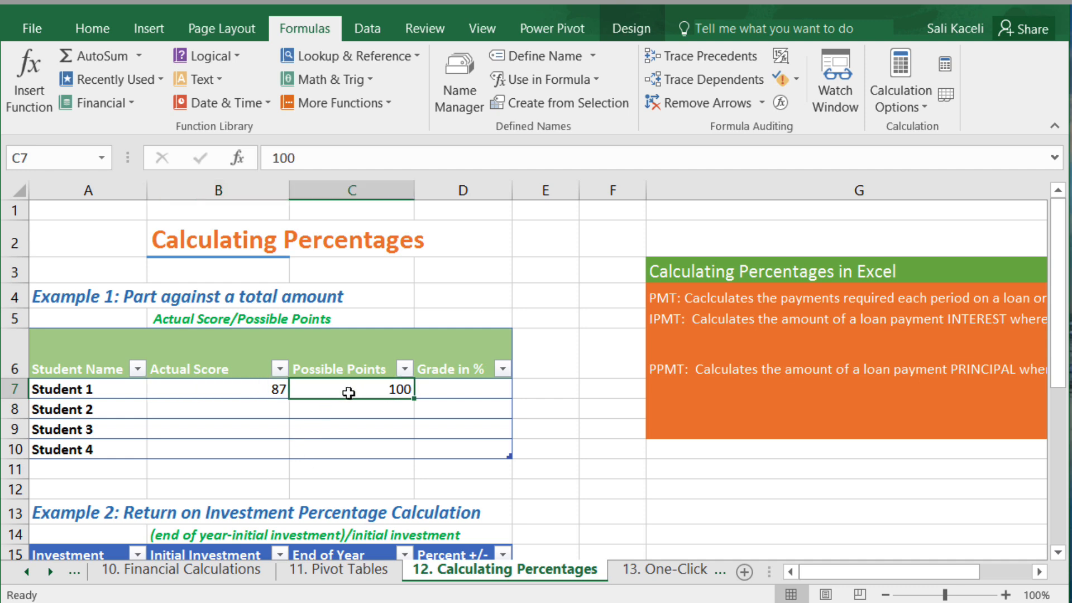
left_click(459, 393)
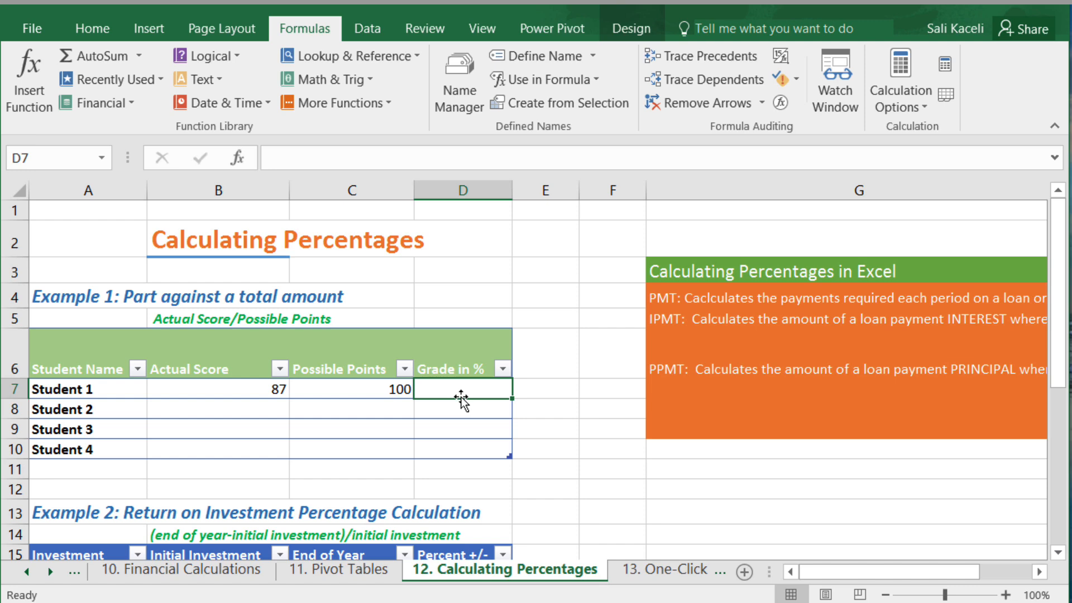
type("=")
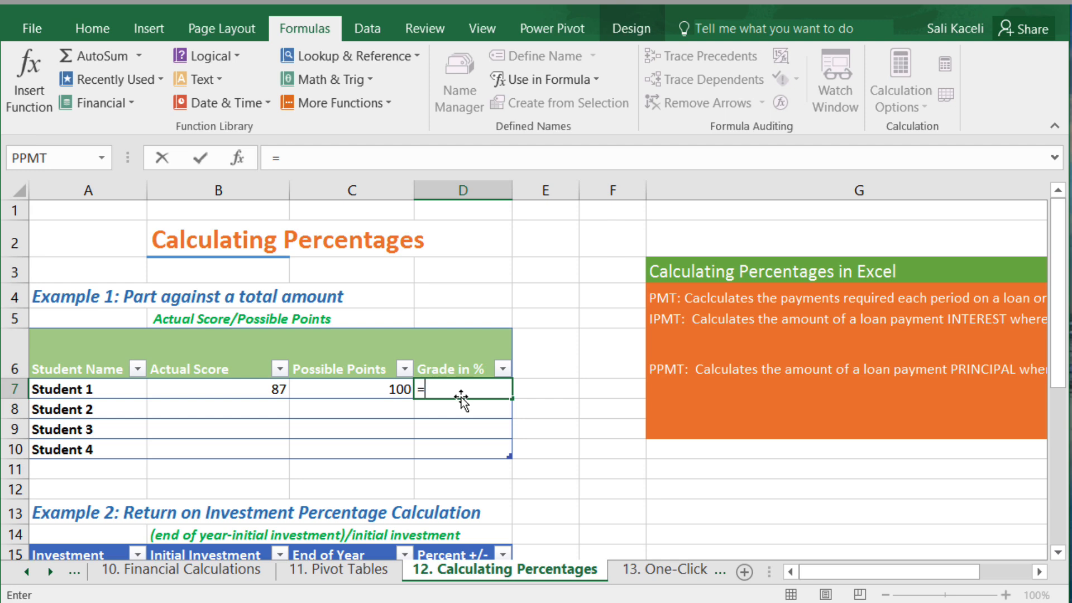
left_click(256, 394)
key("BackSpace")
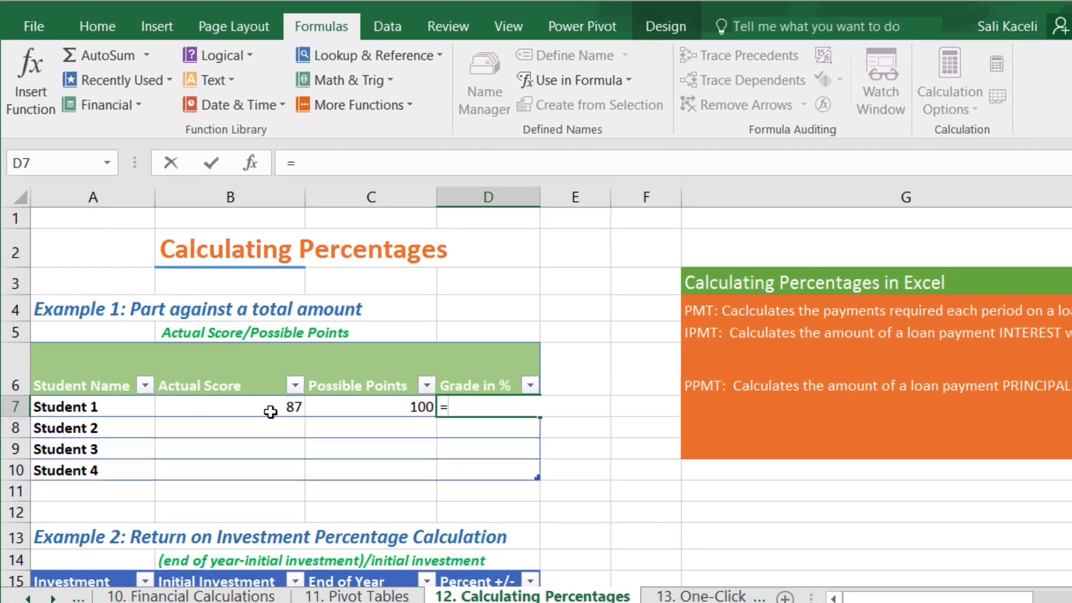
type("b7")
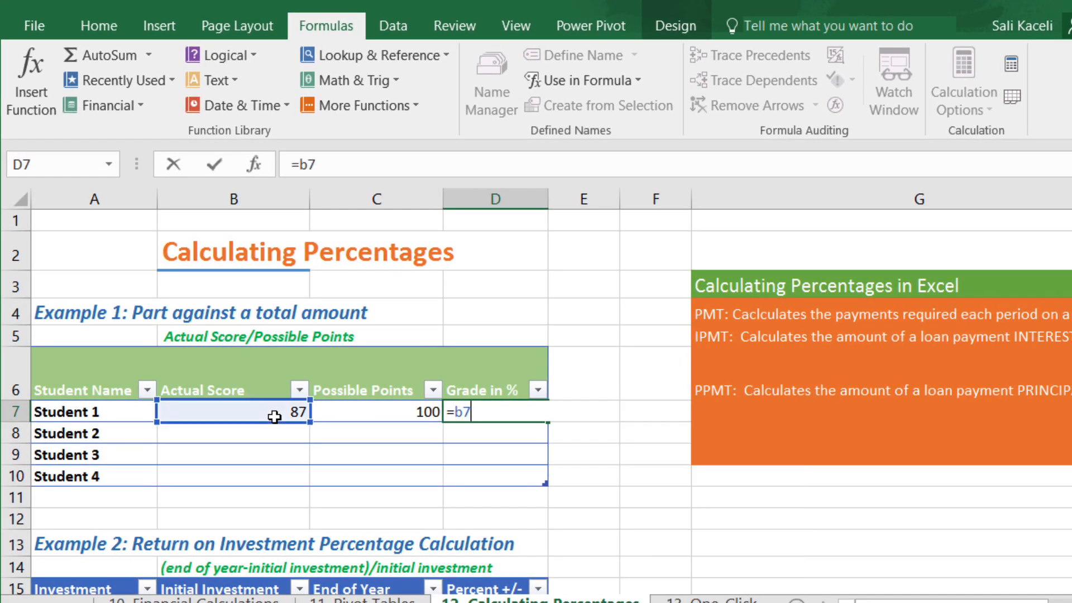
type("/")
type("c7")
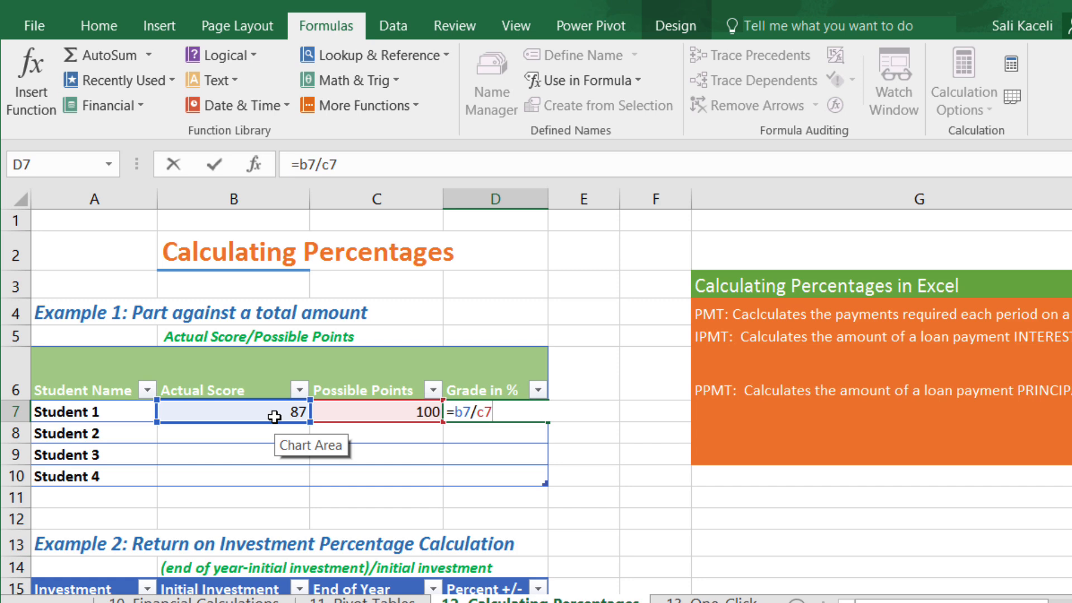
key("Return")
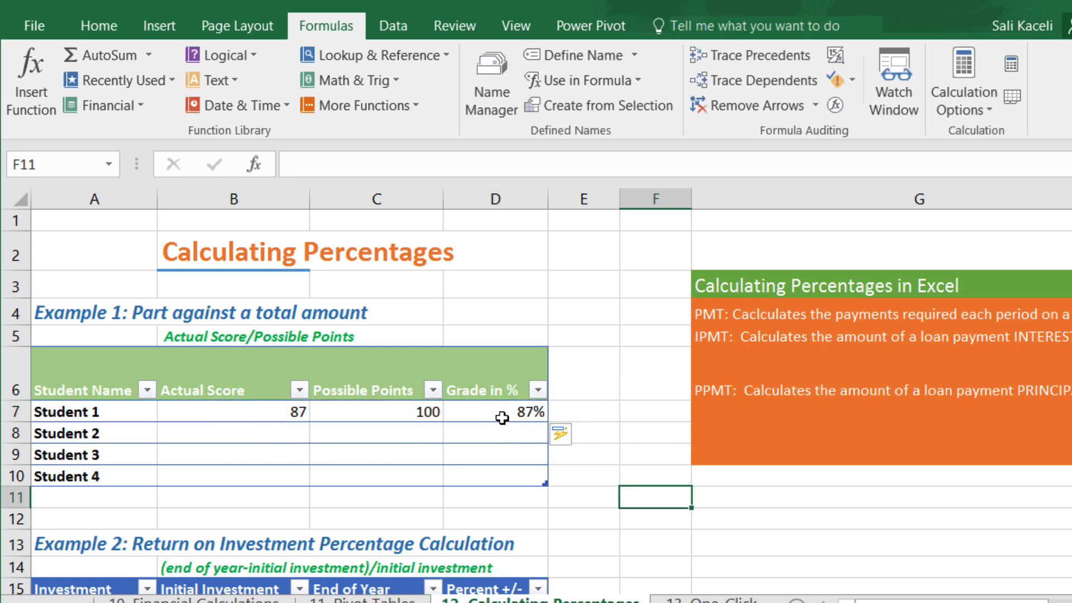
Apply the Percentage number format to the Grade in % cells D7:D10.
left_click(503, 417)
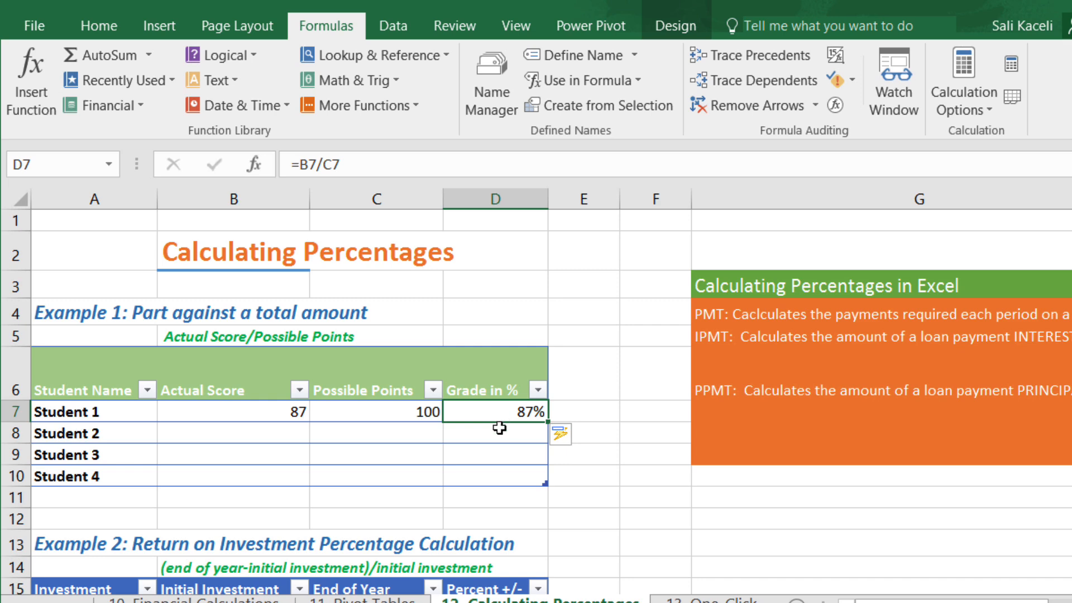
left_click_drag(499, 419, 493, 480)
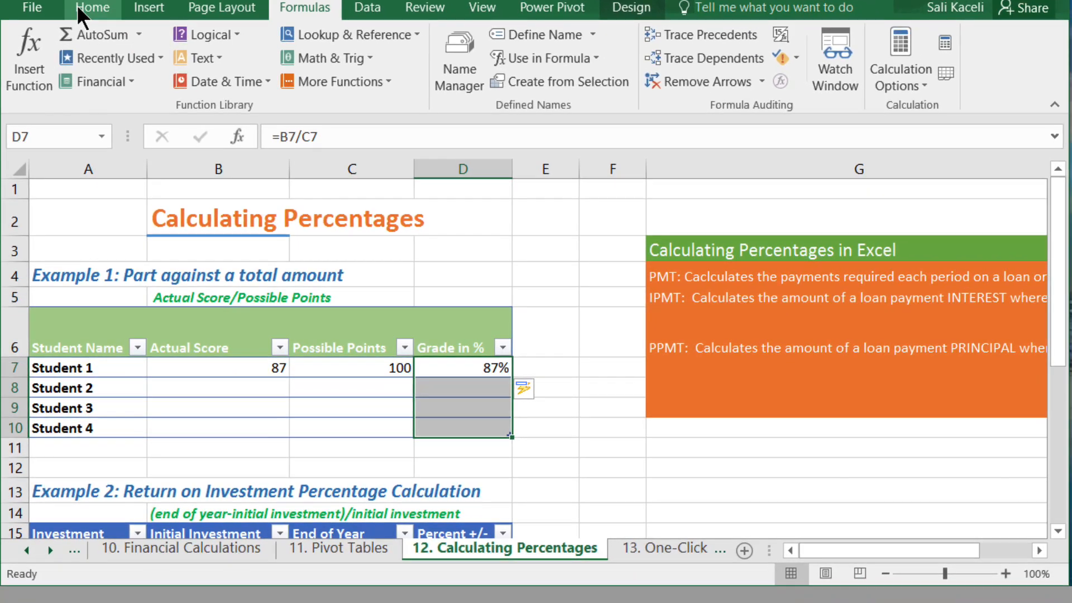
left_click(95, 14)
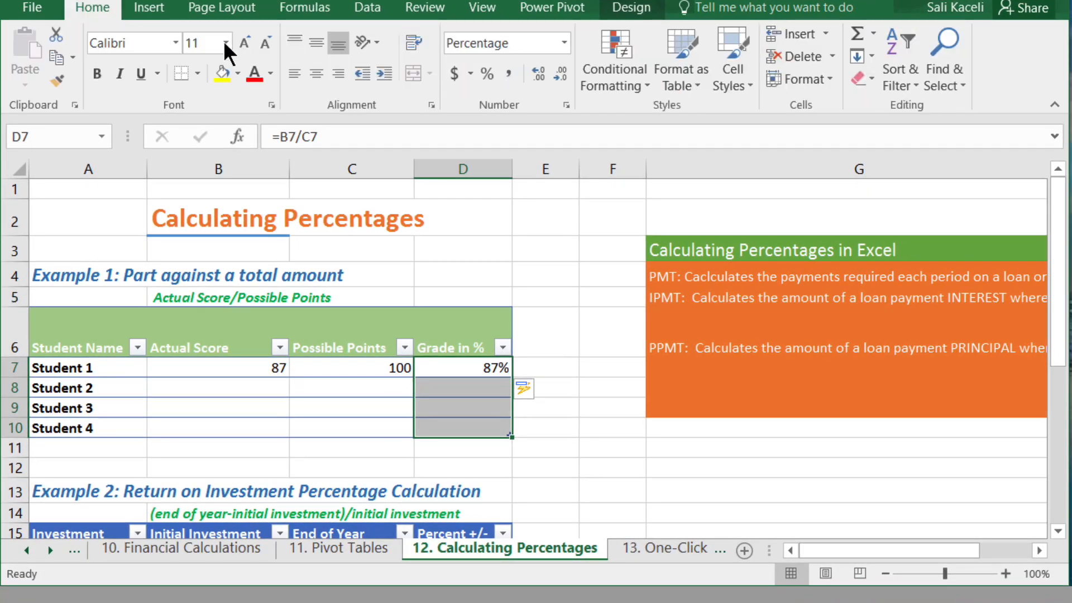
left_click(486, 76)
left_click(565, 43)
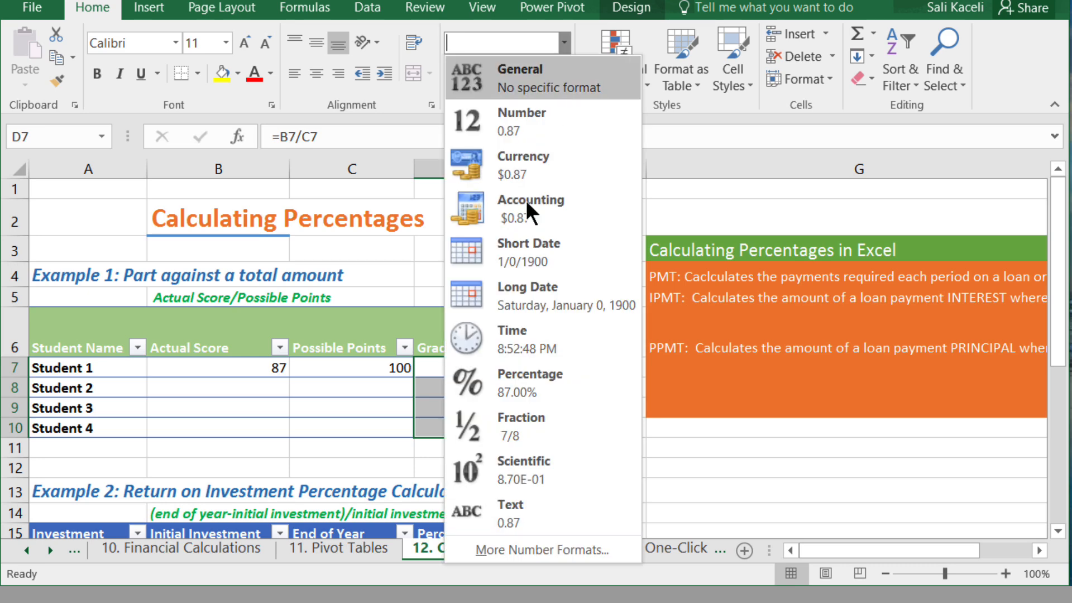
left_click(528, 380)
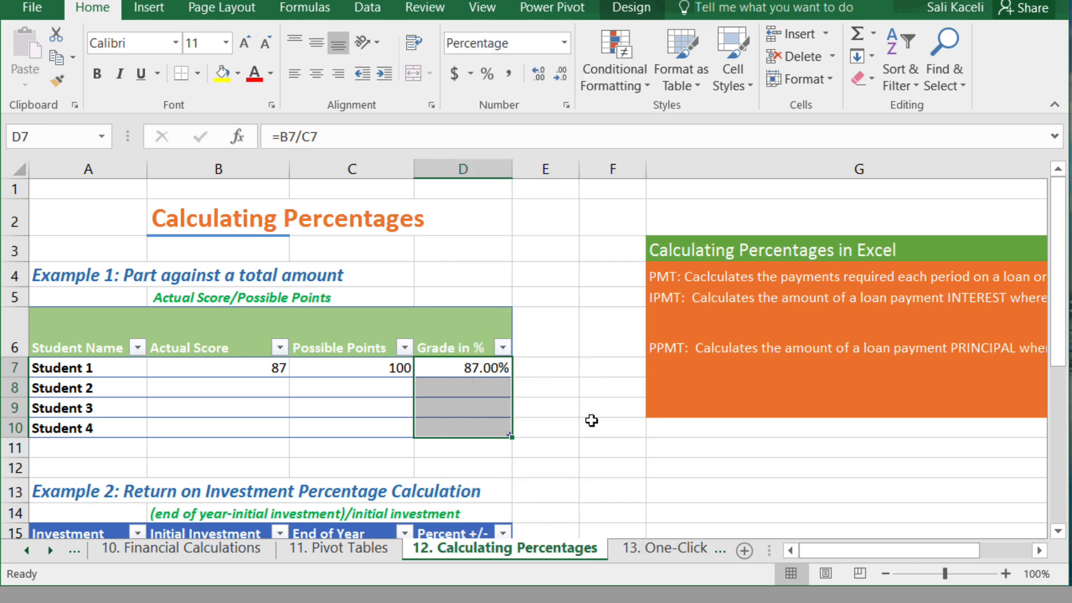
left_click(372, 400)
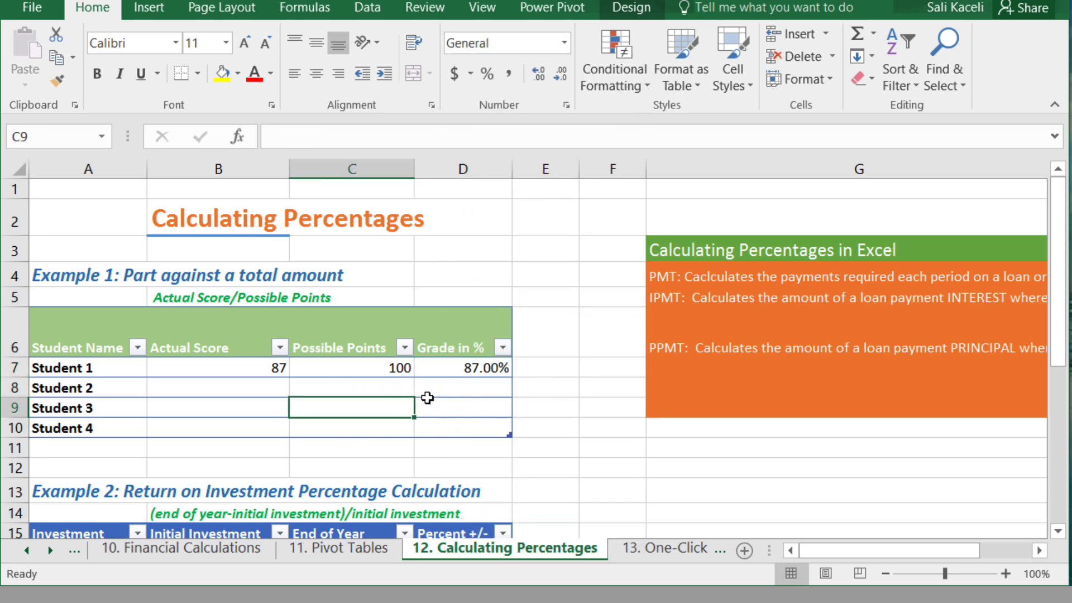
left_click(496, 369)
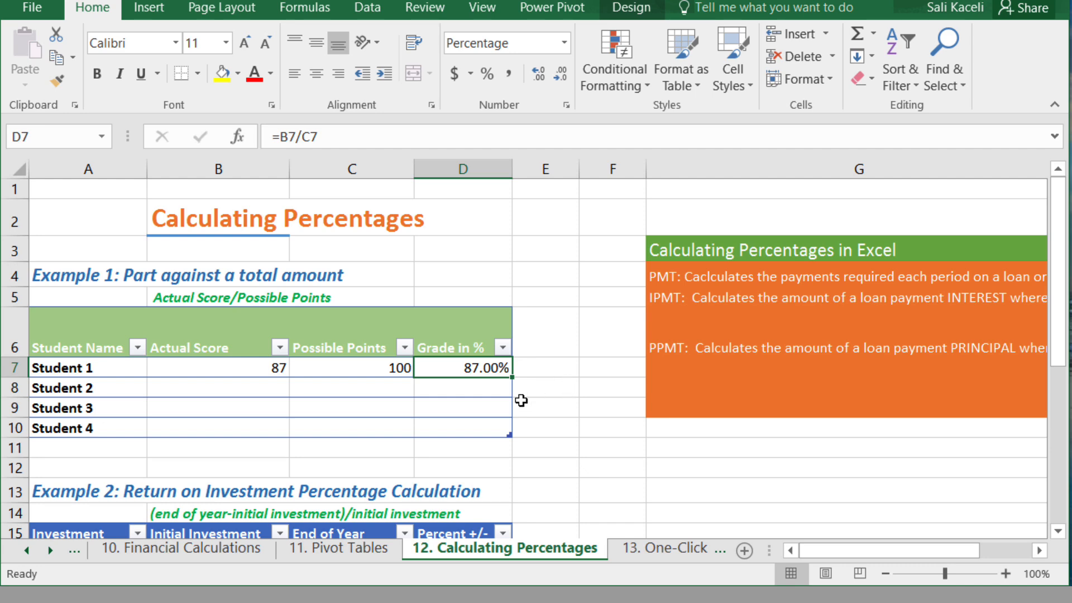
Apply the percent style to the Percent +/- cells D16:D20 of the Return on Investment table.
scroll(565, 428, "down", 2)
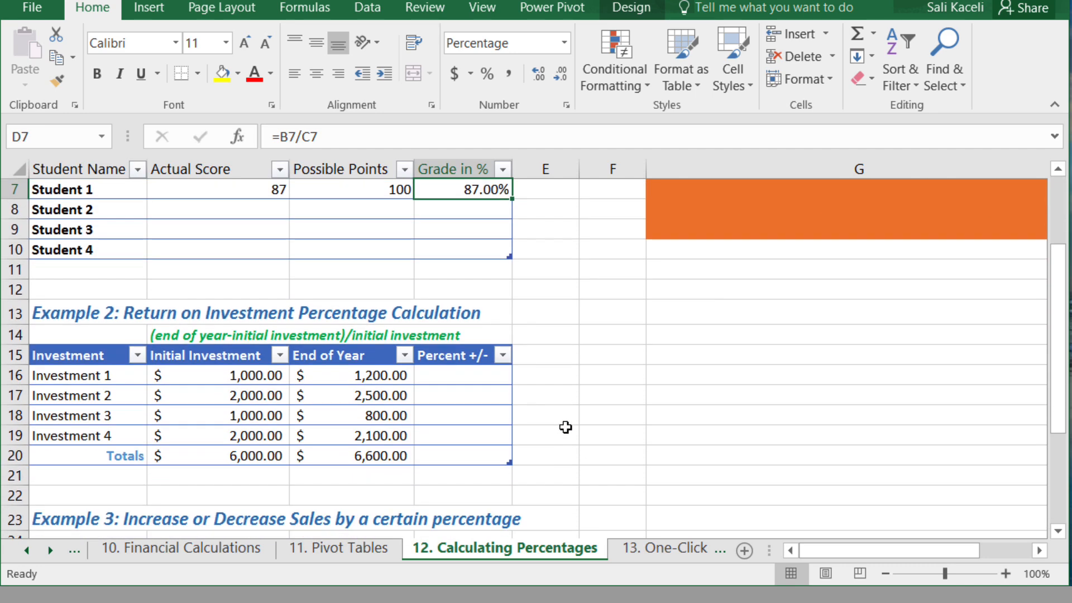
left_click(459, 374)
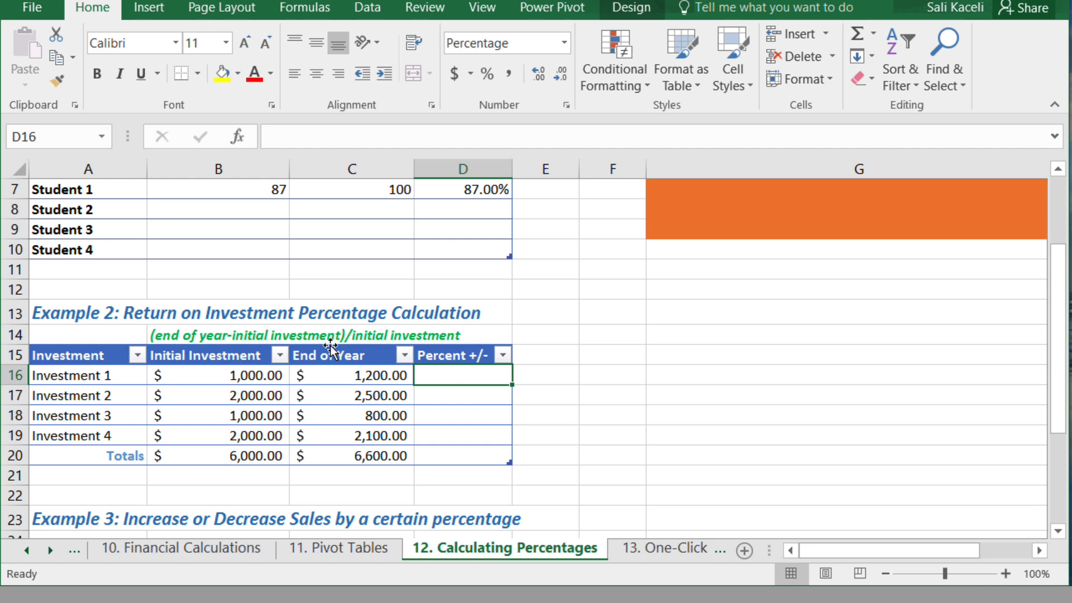
left_click(242, 377)
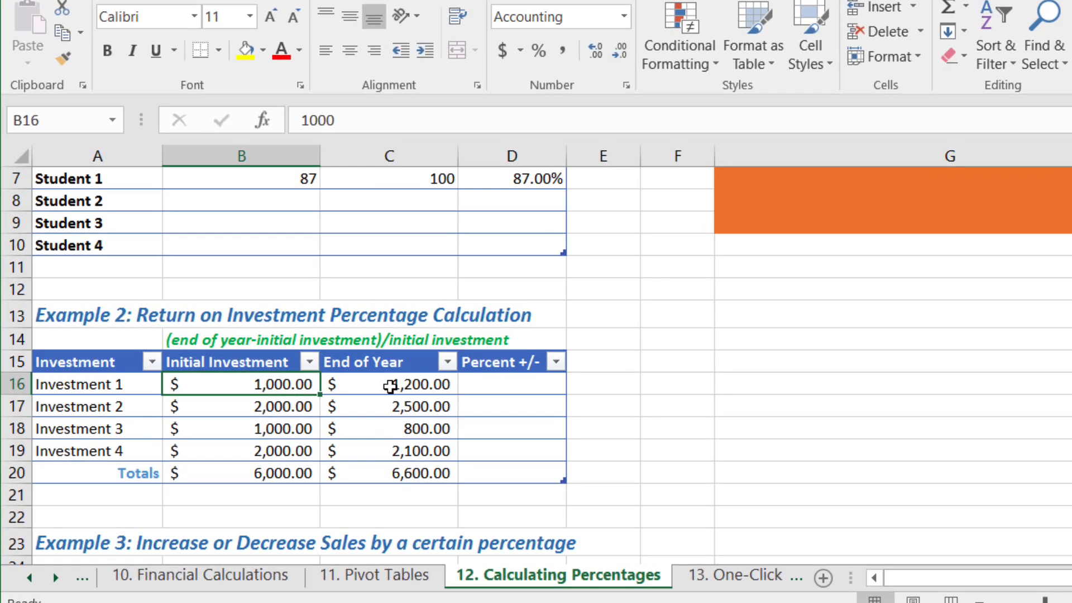
left_click(353, 374)
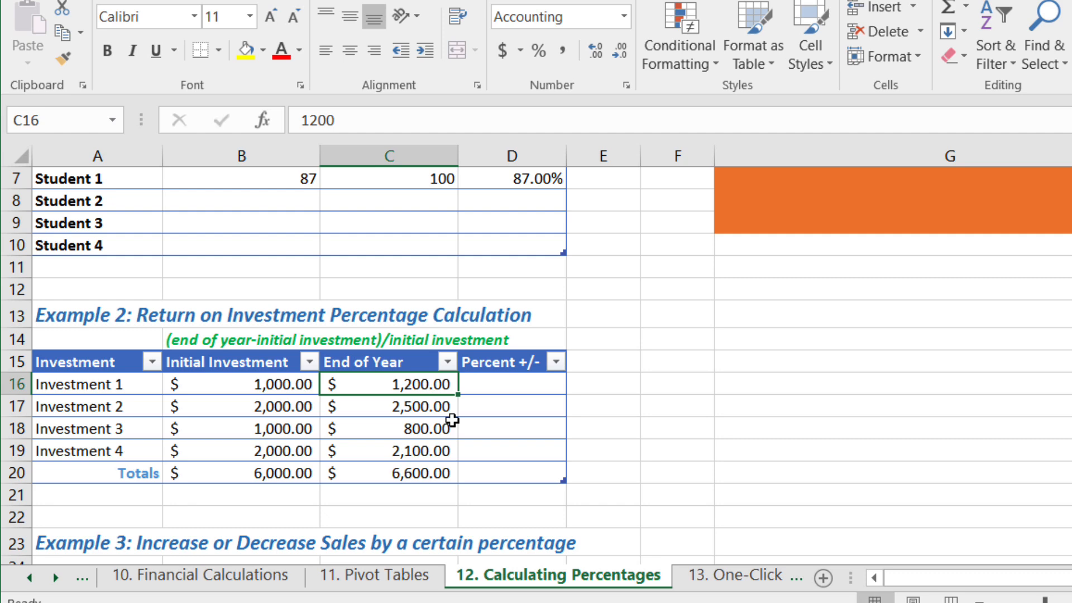
left_click(500, 392)
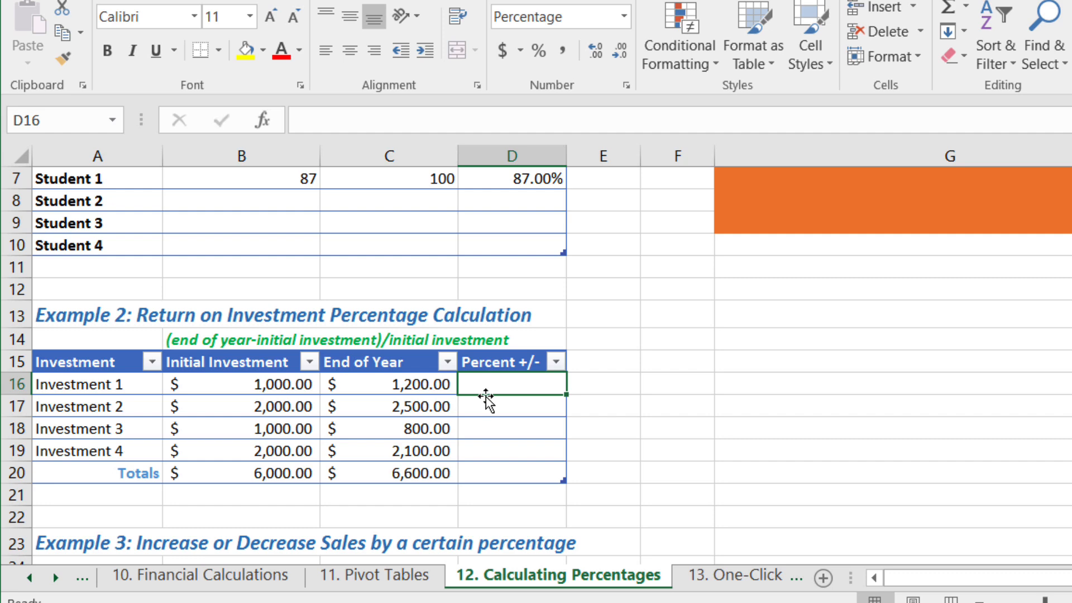
left_click_drag(517, 391, 548, 479)
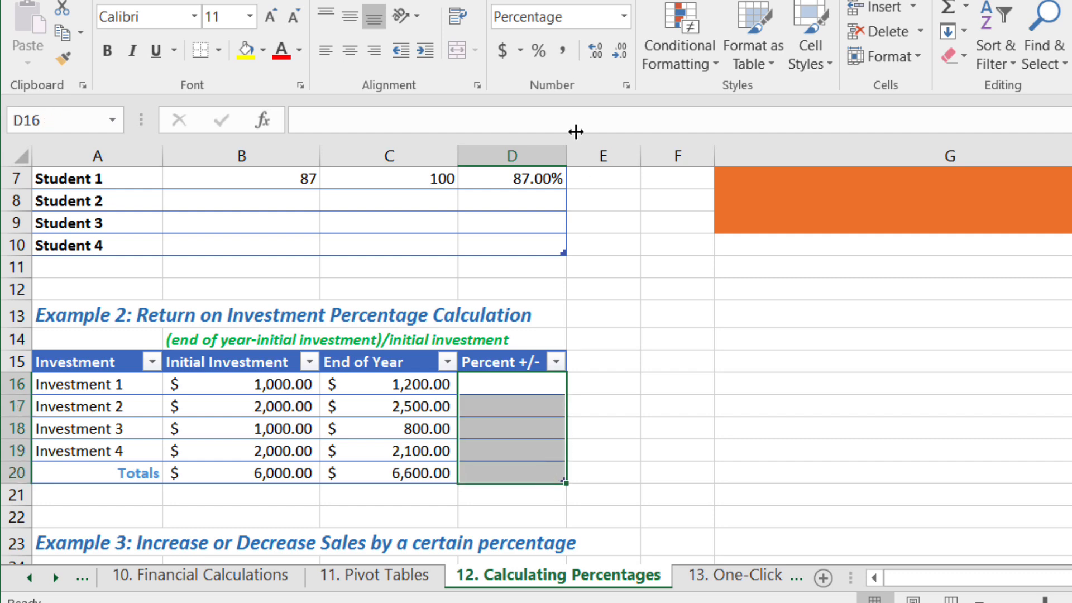
left_click(538, 53)
Calculate Investment 1's return in D16 with =(C16-B16)/B16 and undo the automatic fill of the cells below.
left_click_drag(531, 411, 508, 394)
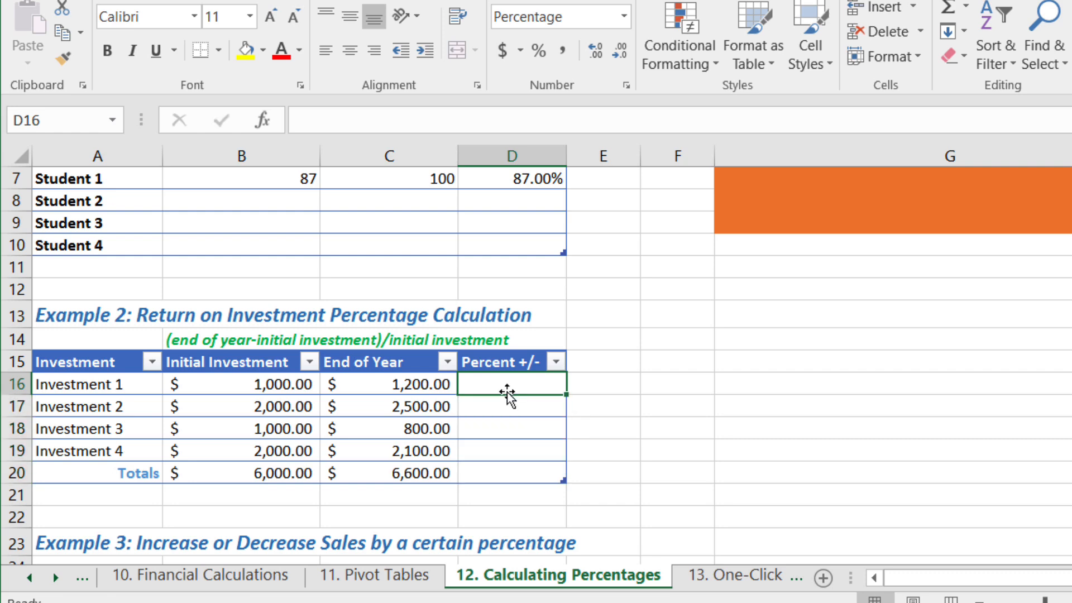
type("=")
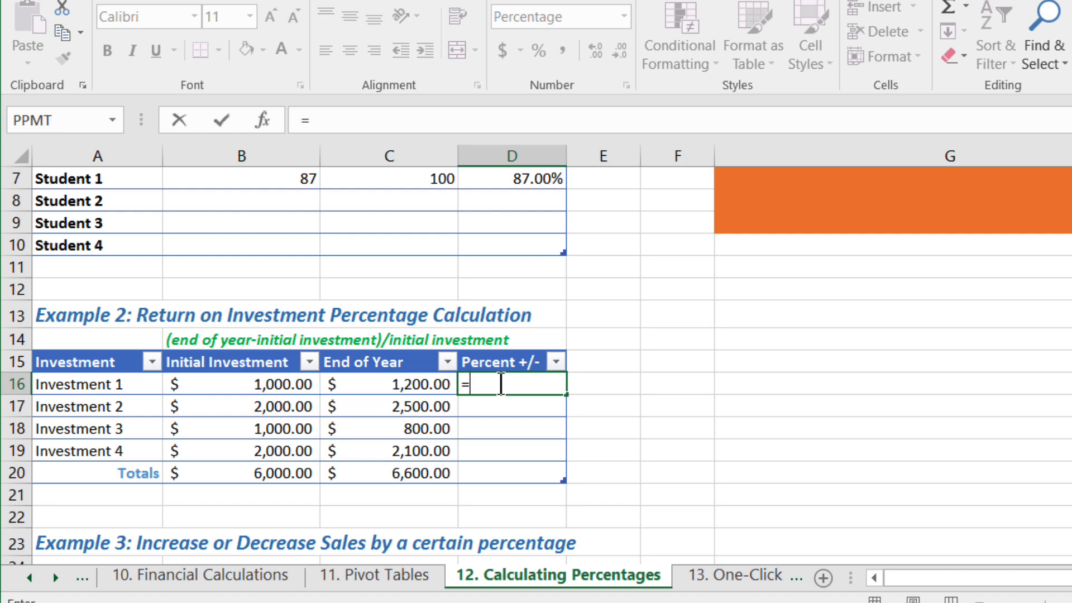
type("(c16")
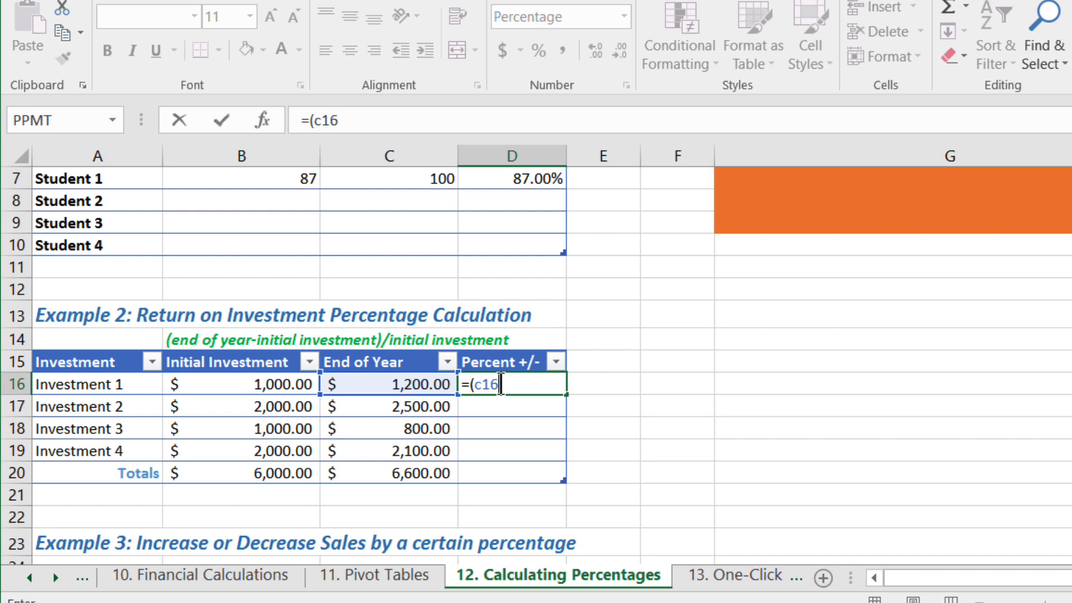
type("-b16")
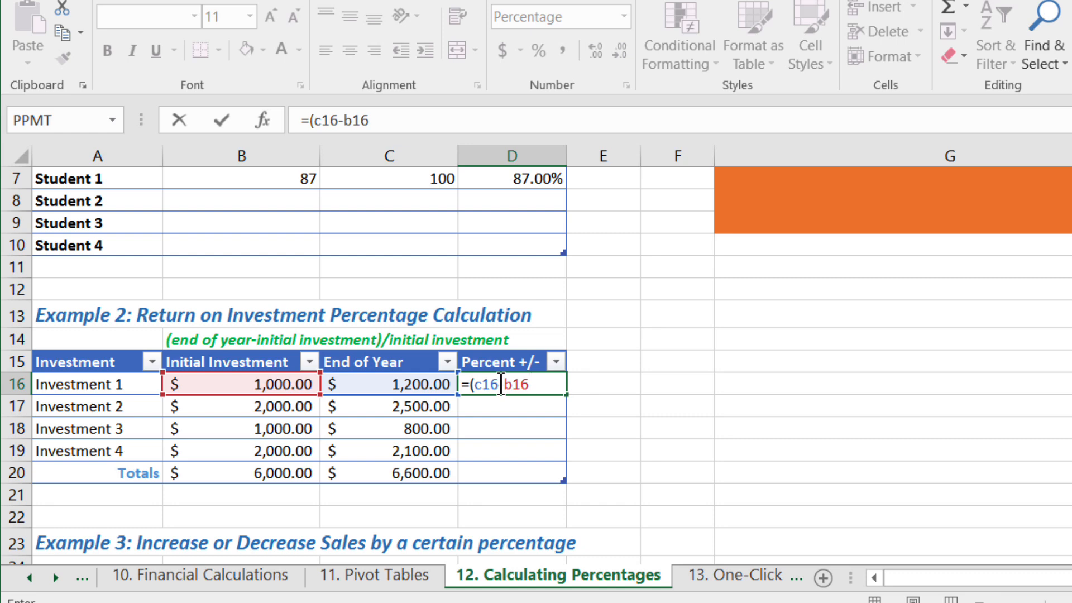
type(")/")
type("b16")
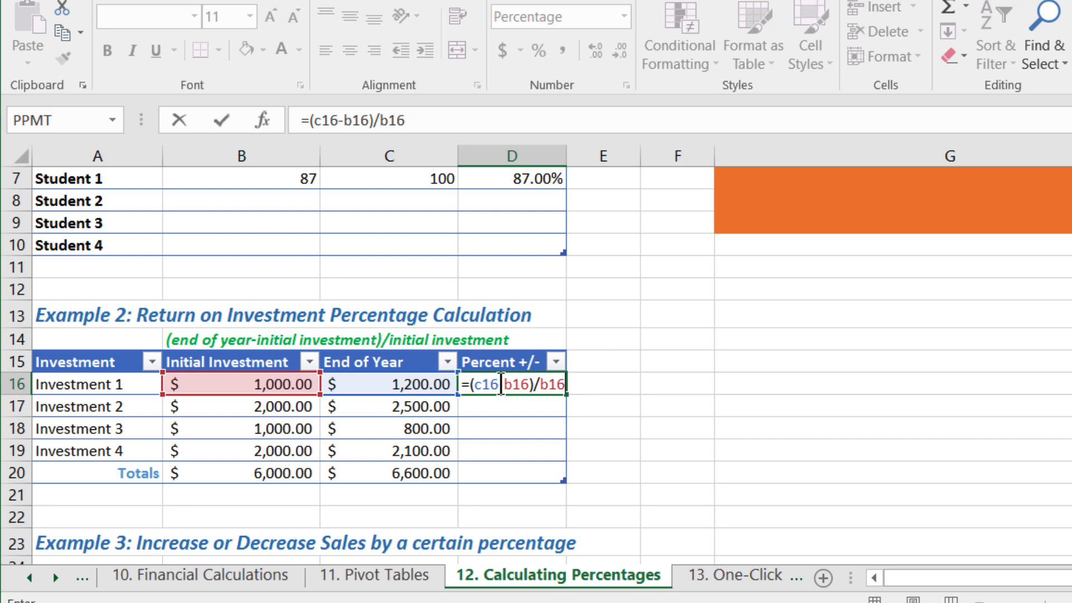
key("Return")
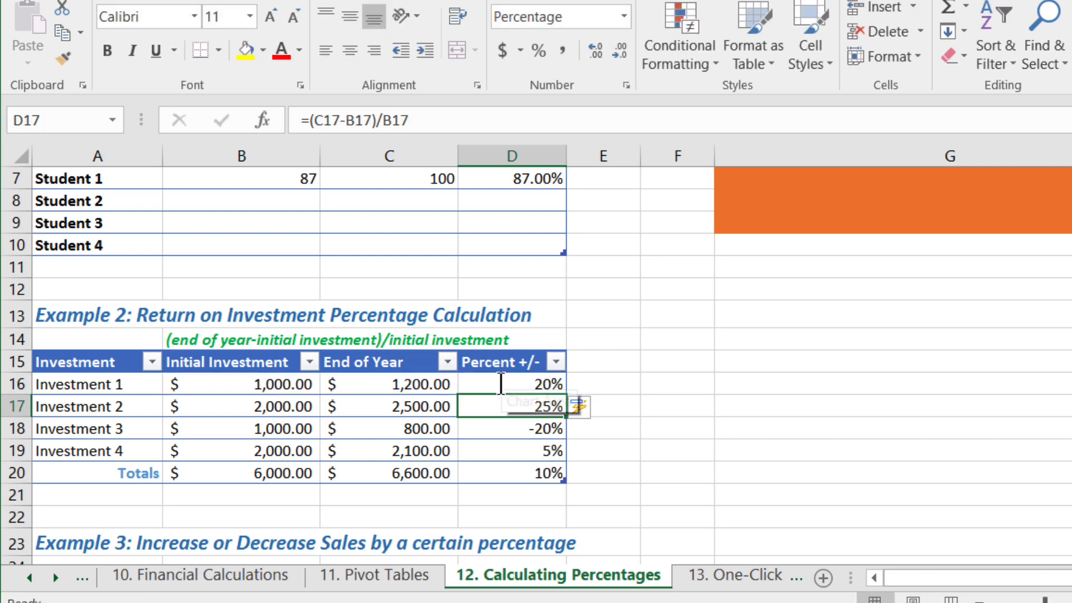
left_click(530, 384)
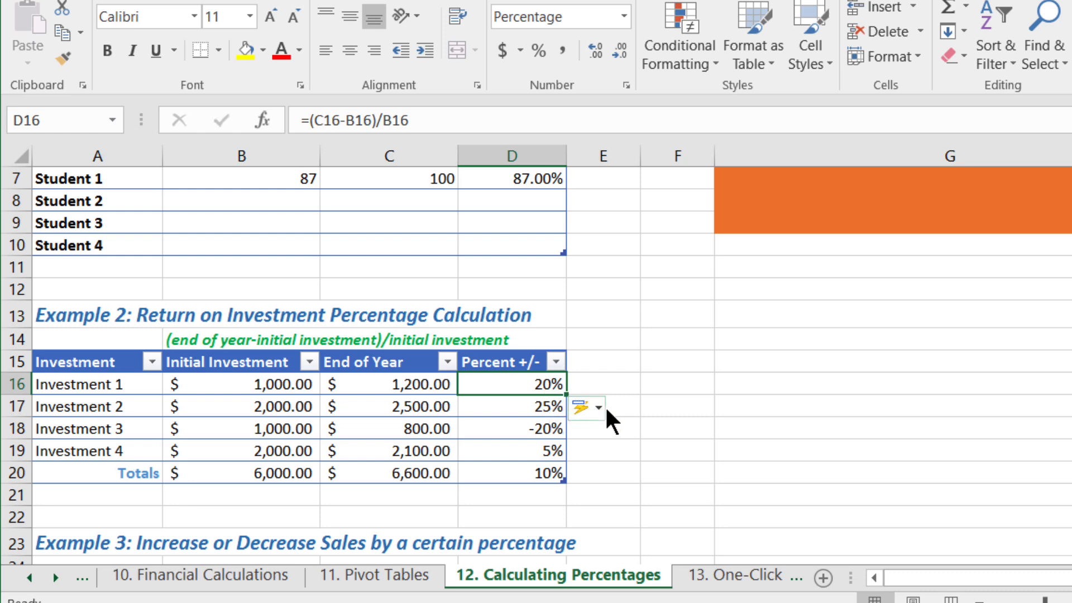
key("ctrl+z")
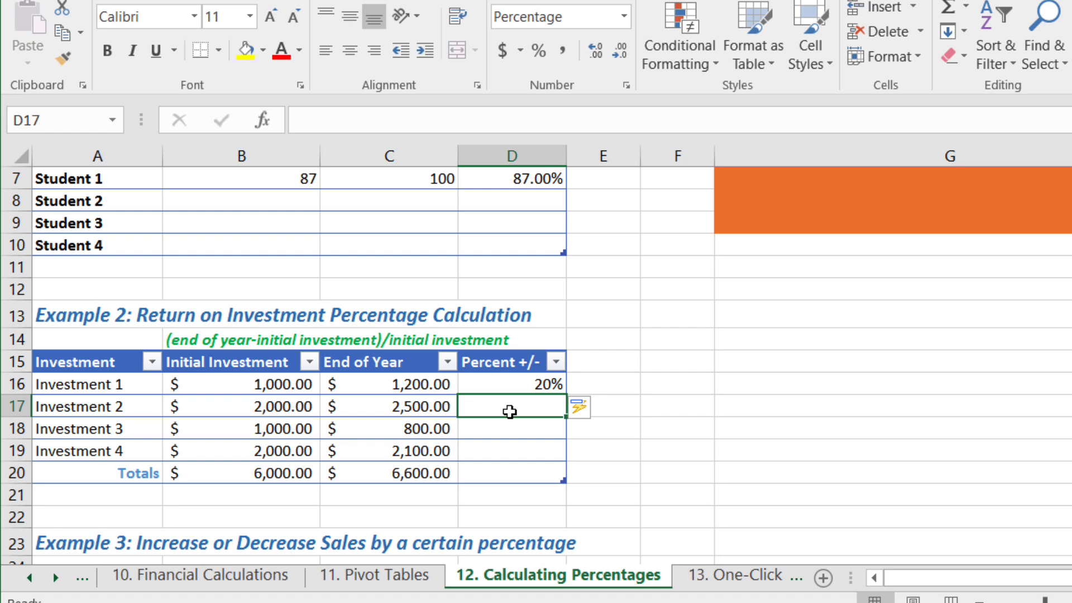
Calculate Investment 2's return in D17 with =([@[End of Year]]-[@[Initial Investment]])/[@[Initial Investment]], picking the table cells as references.
type("=")
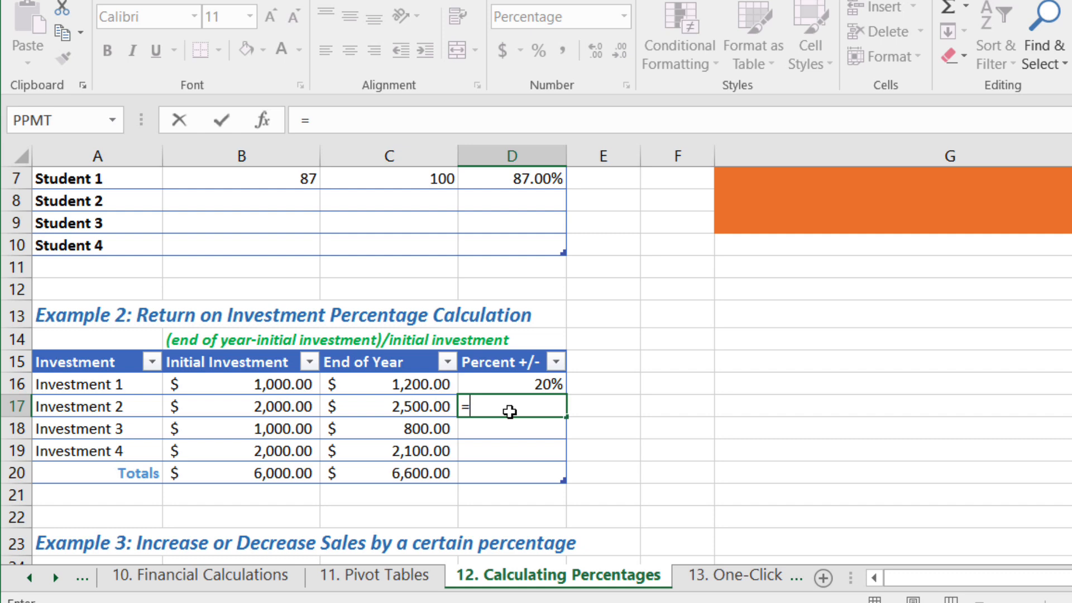
type("(")
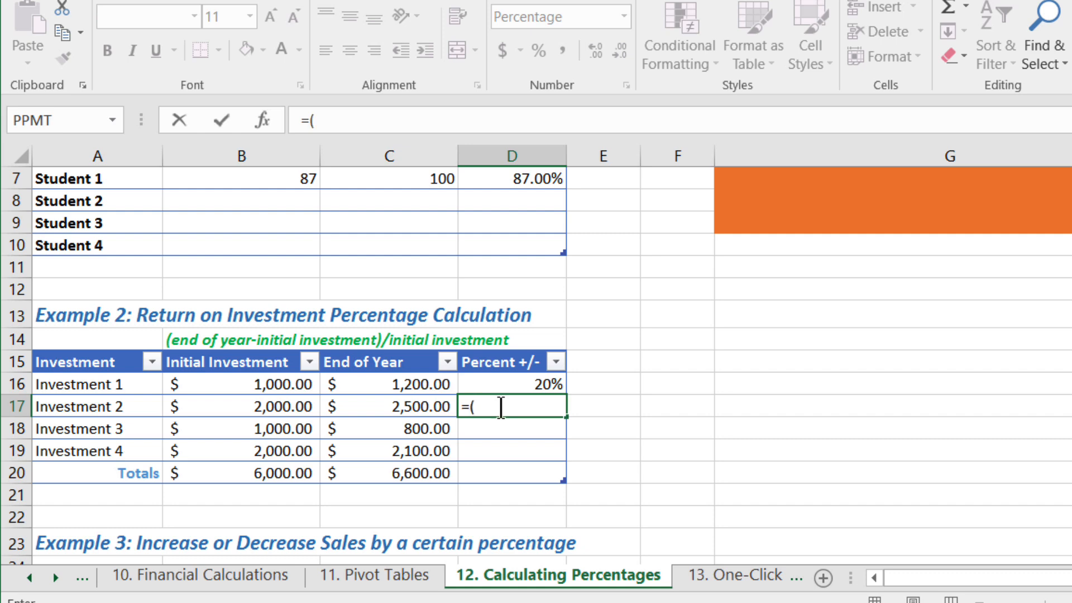
left_click(420, 409)
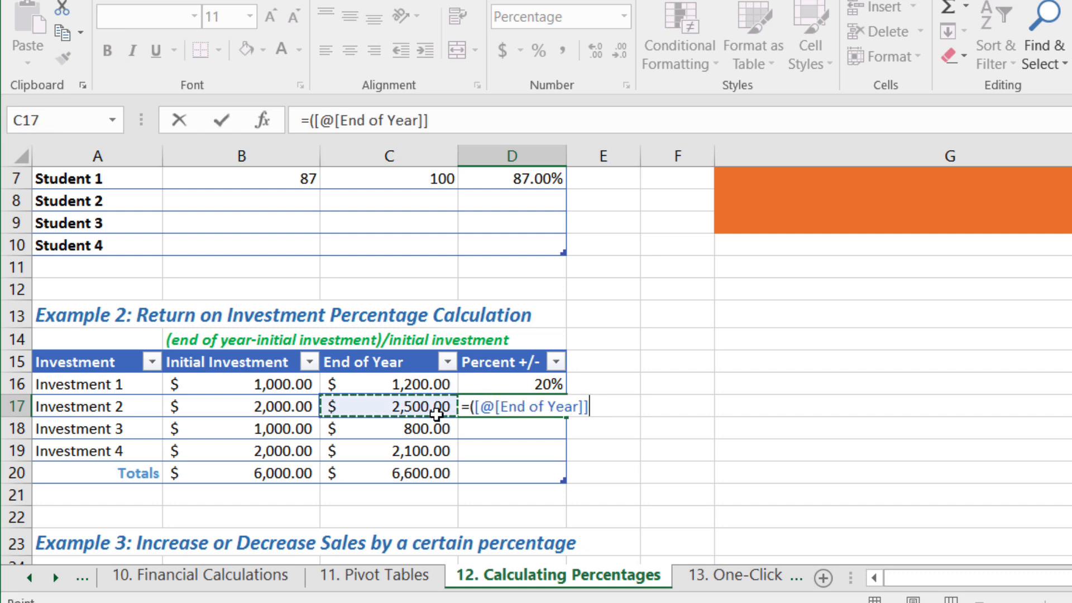
type("-")
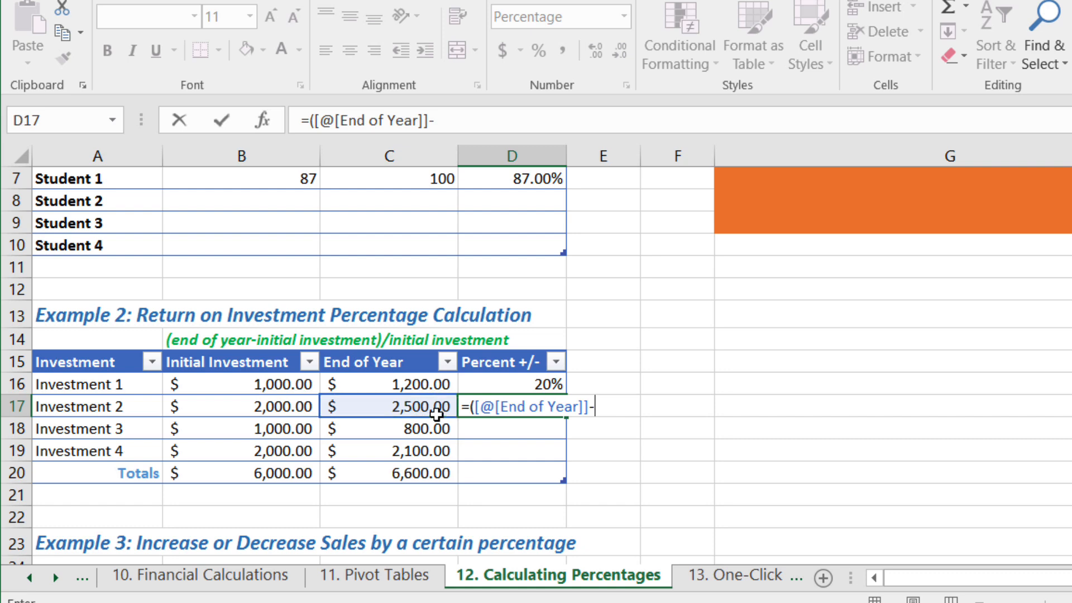
left_click(265, 408)
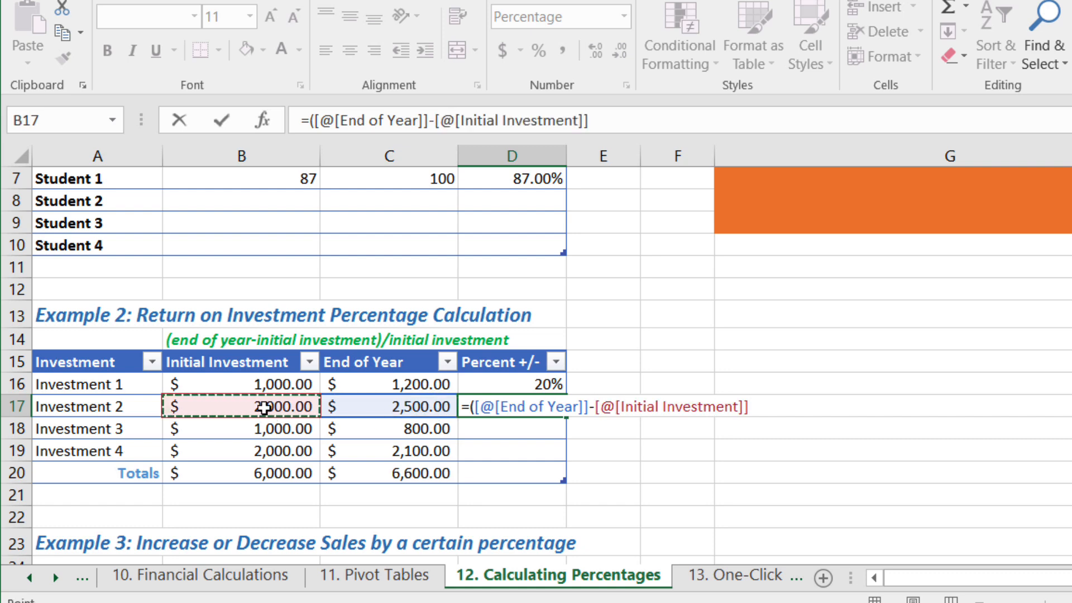
type(")")
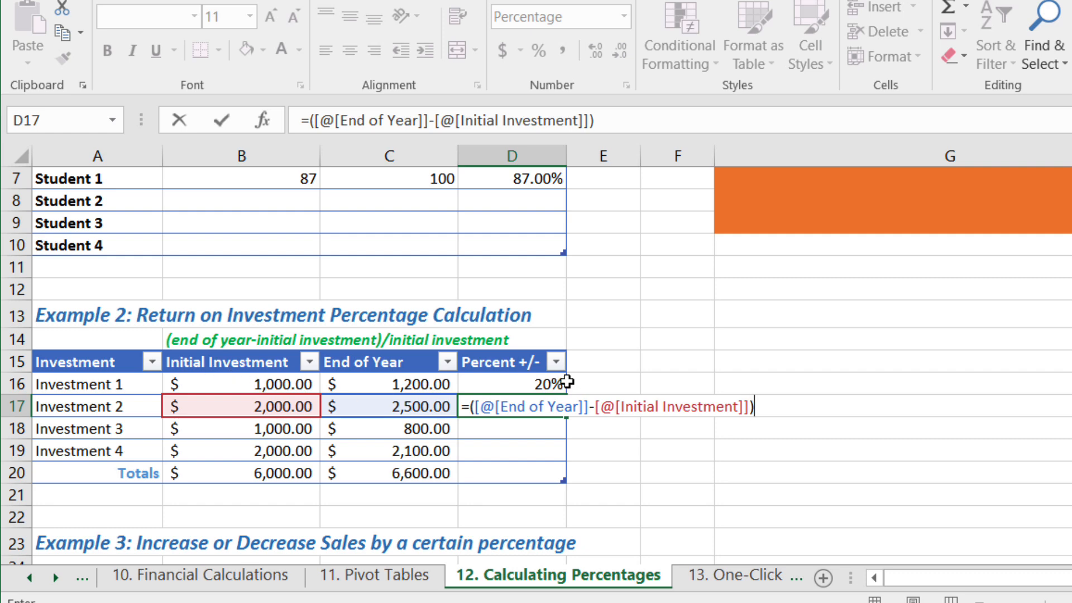
type("/")
left_click(279, 407)
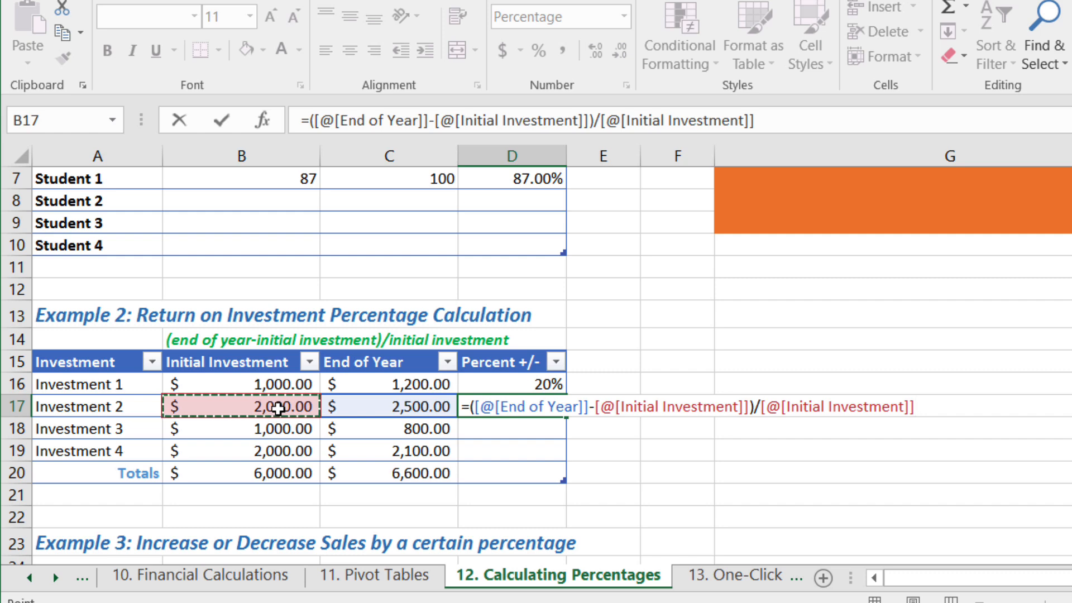
key("Return")
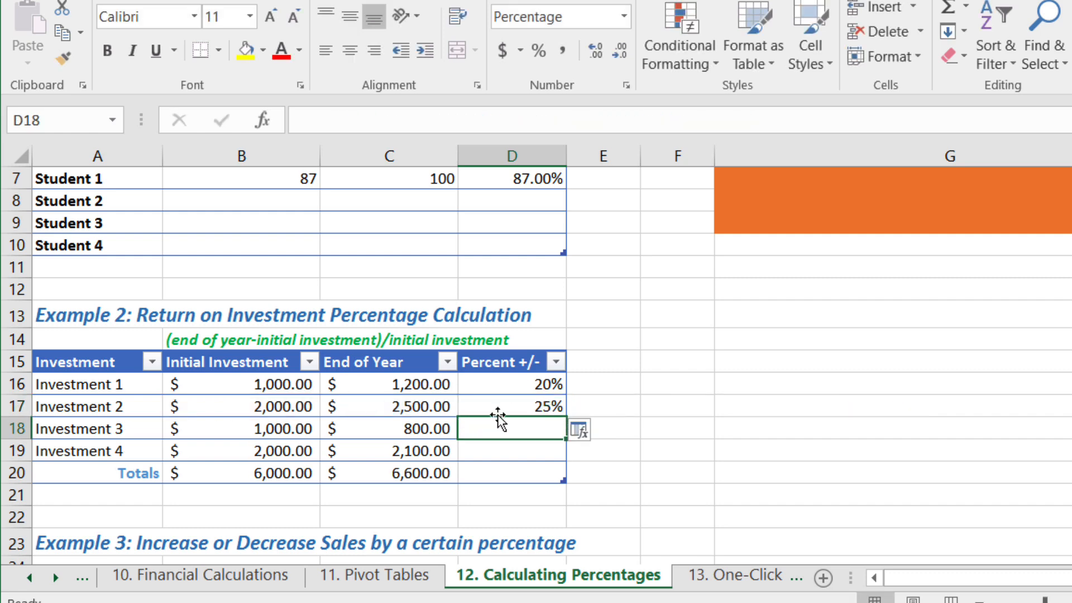
Copy the return formula in D17 down through the Totals row to D20.
left_click(515, 404)
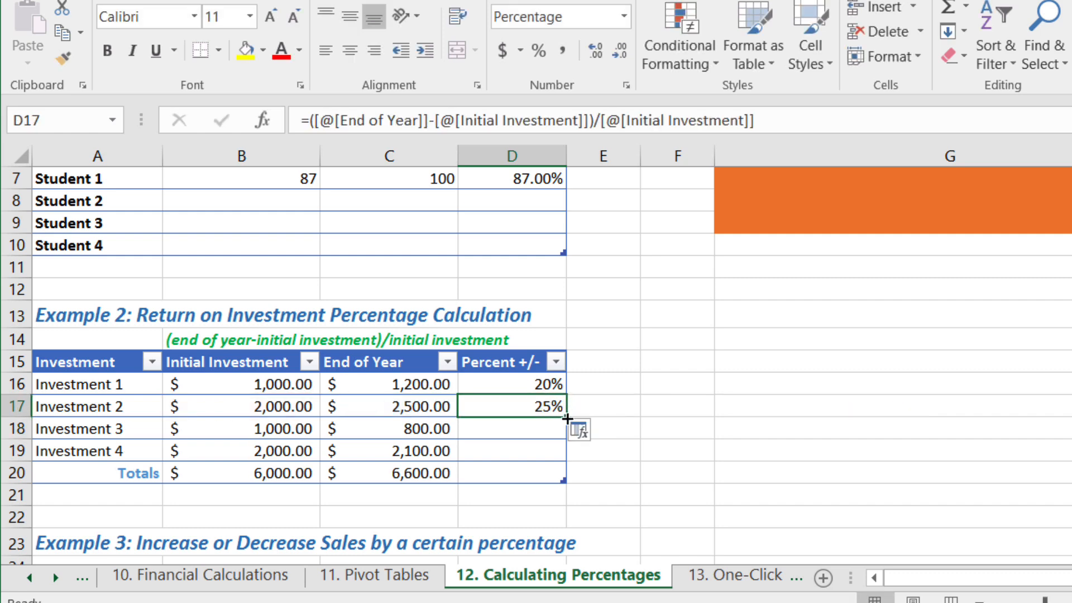
left_click_drag(566, 417, 550, 487)
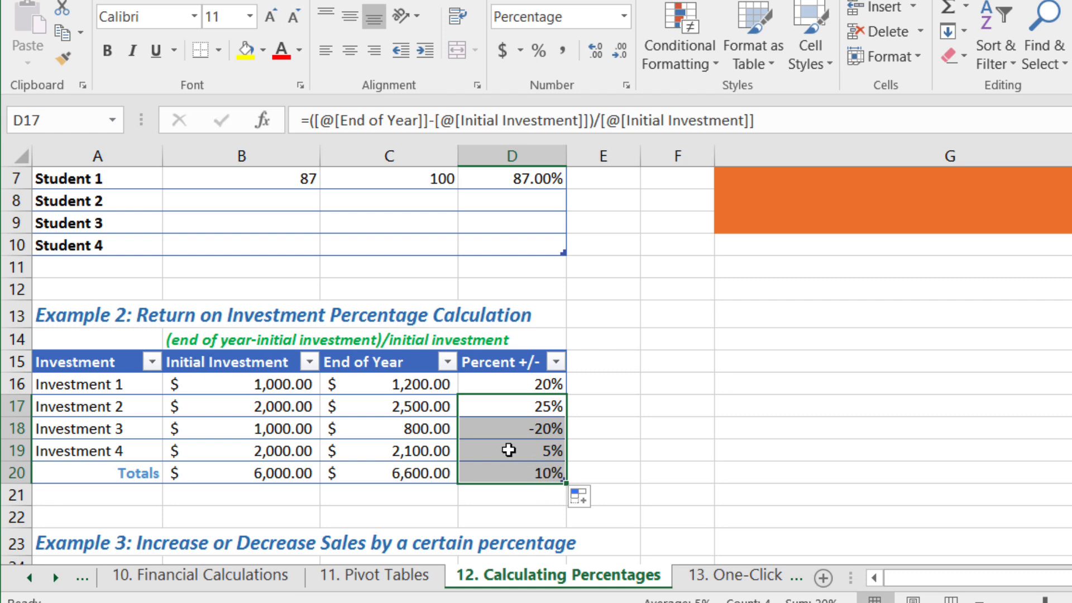
left_click(508, 428)
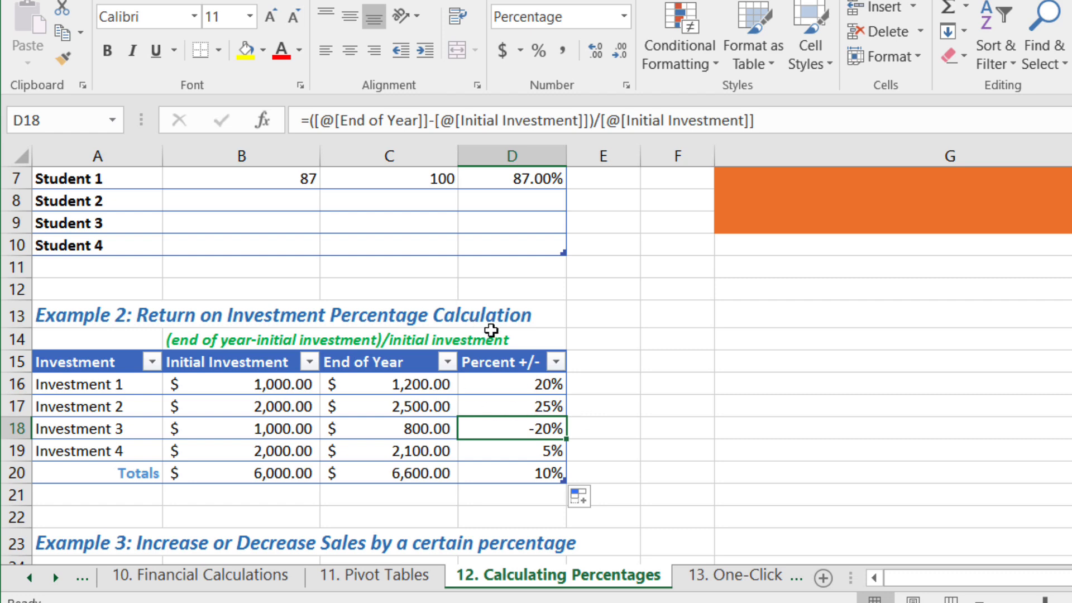
scroll(500, 385, "down", 2)
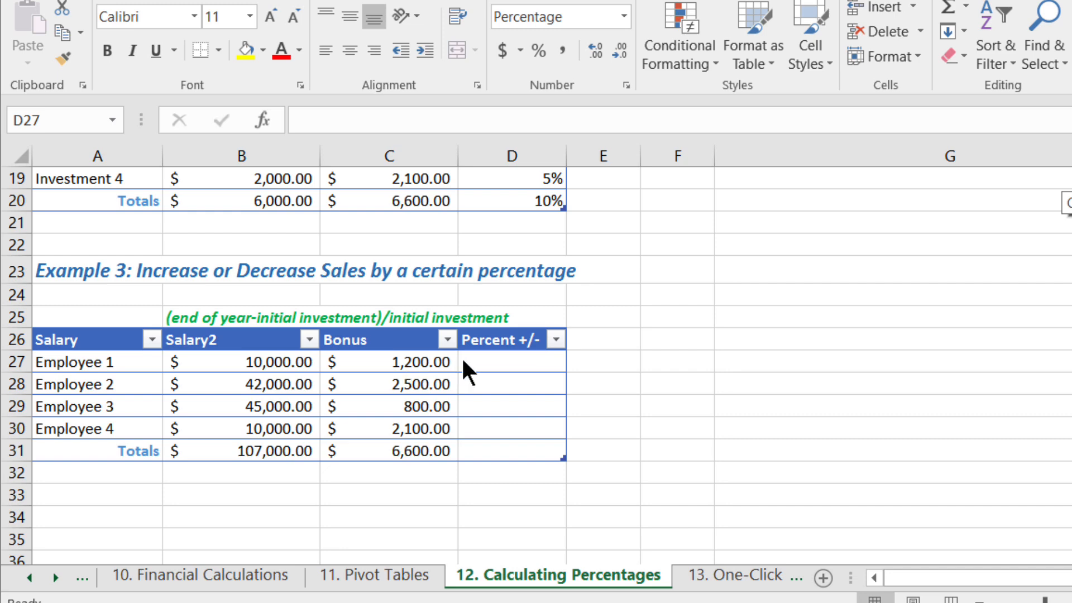
left_click(481, 363)
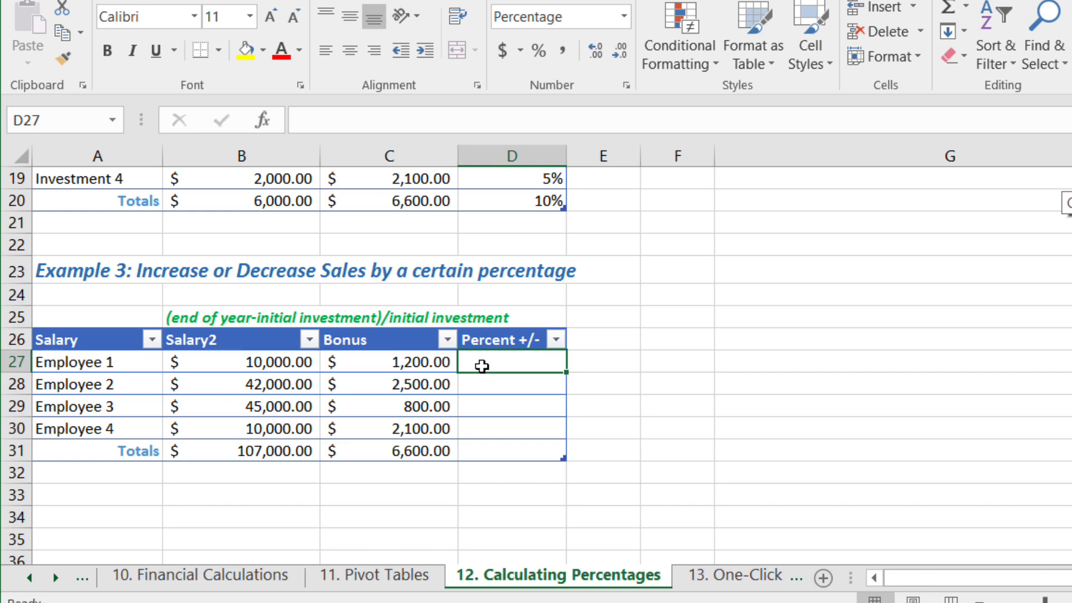
type("=")
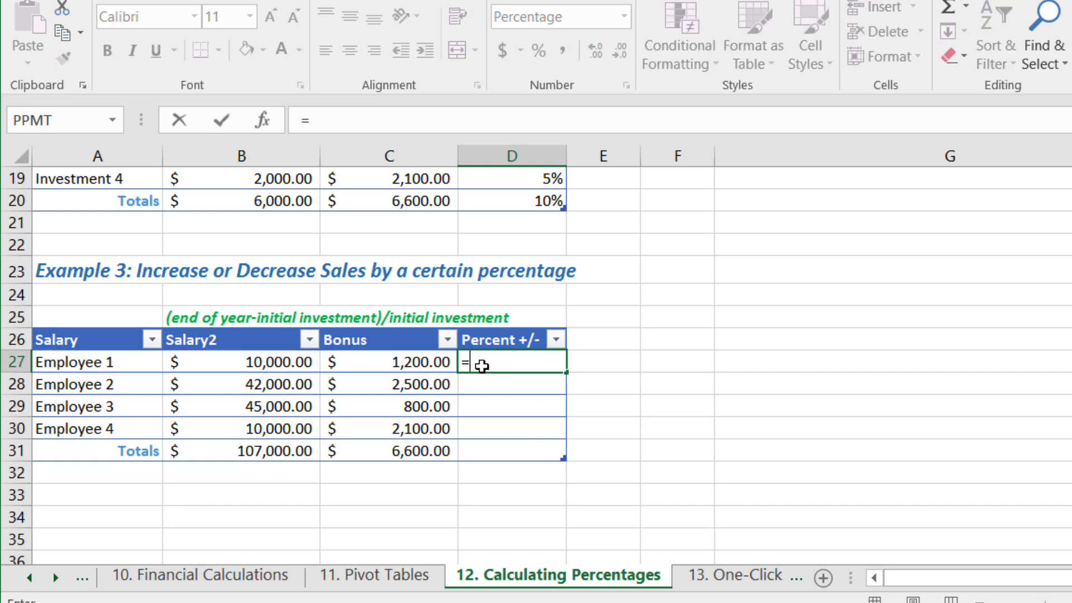
left_click(414, 365)
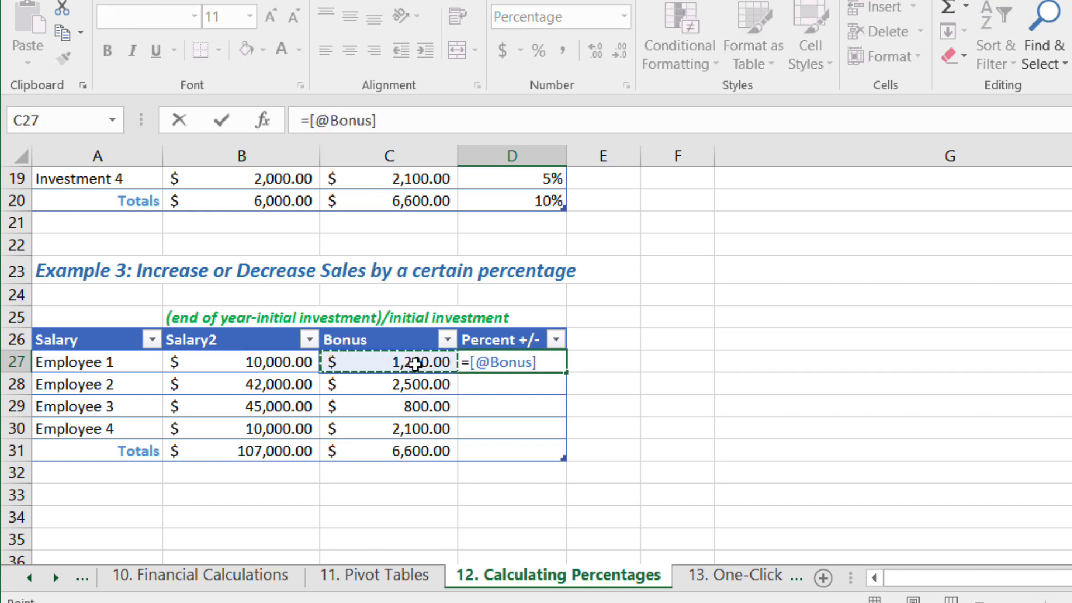
type("/")
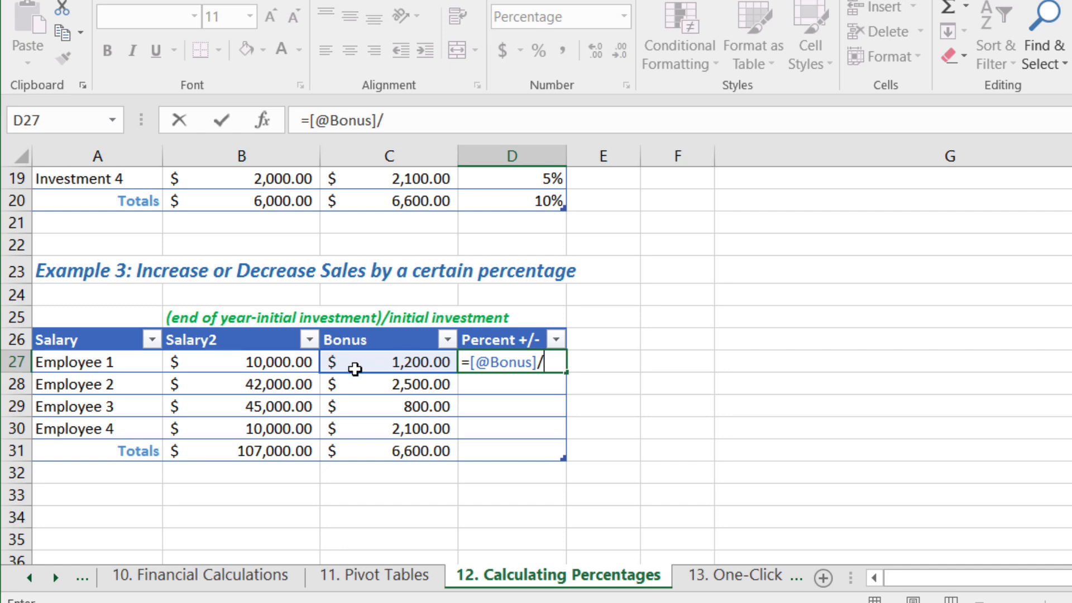
left_click(278, 366)
key("Return")
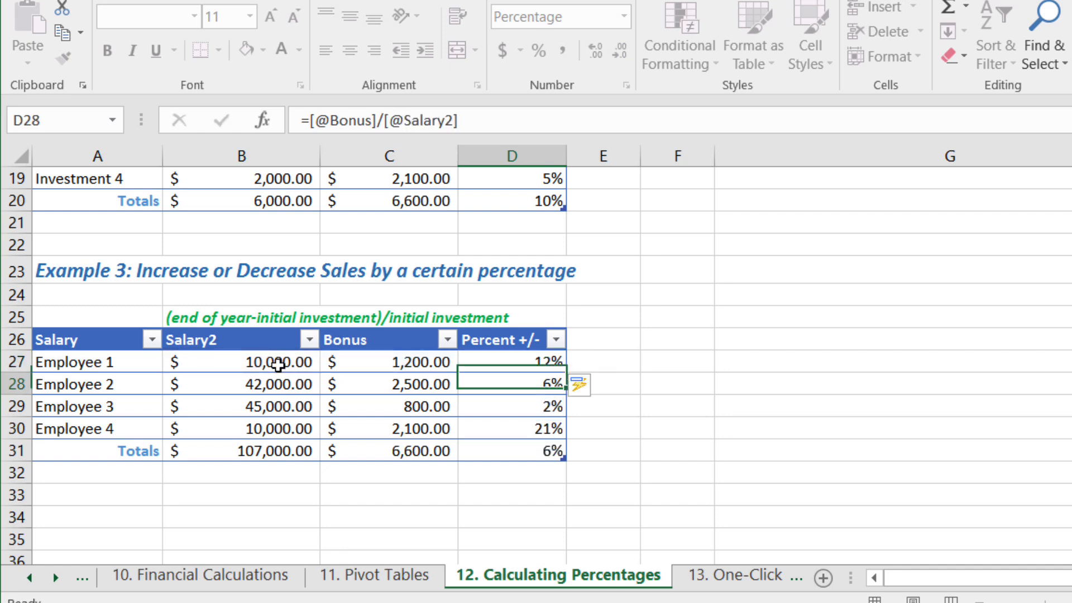
left_click(540, 365)
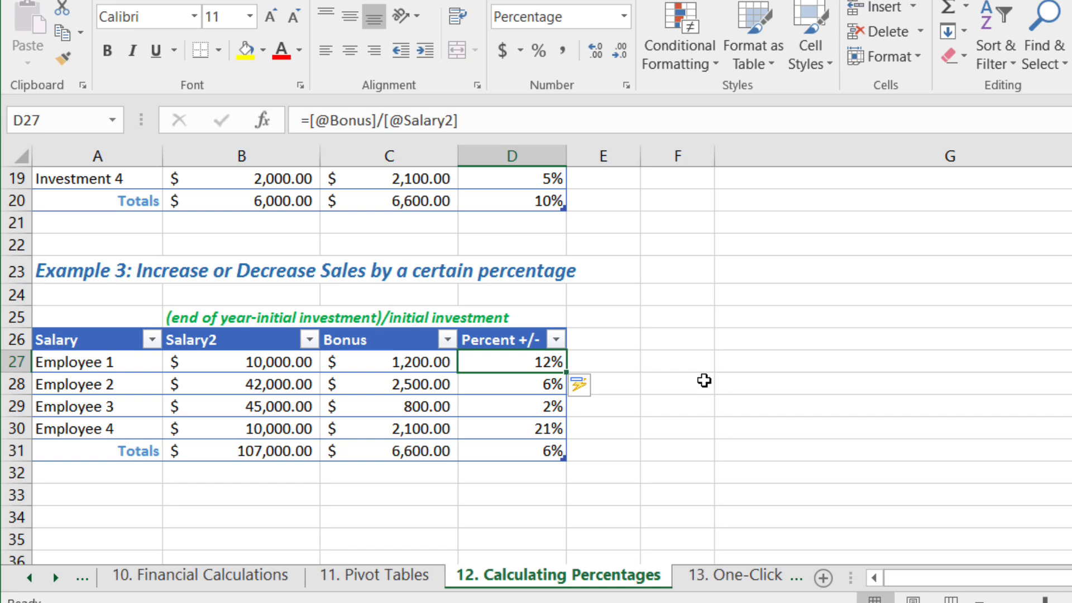
left_click(540, 385)
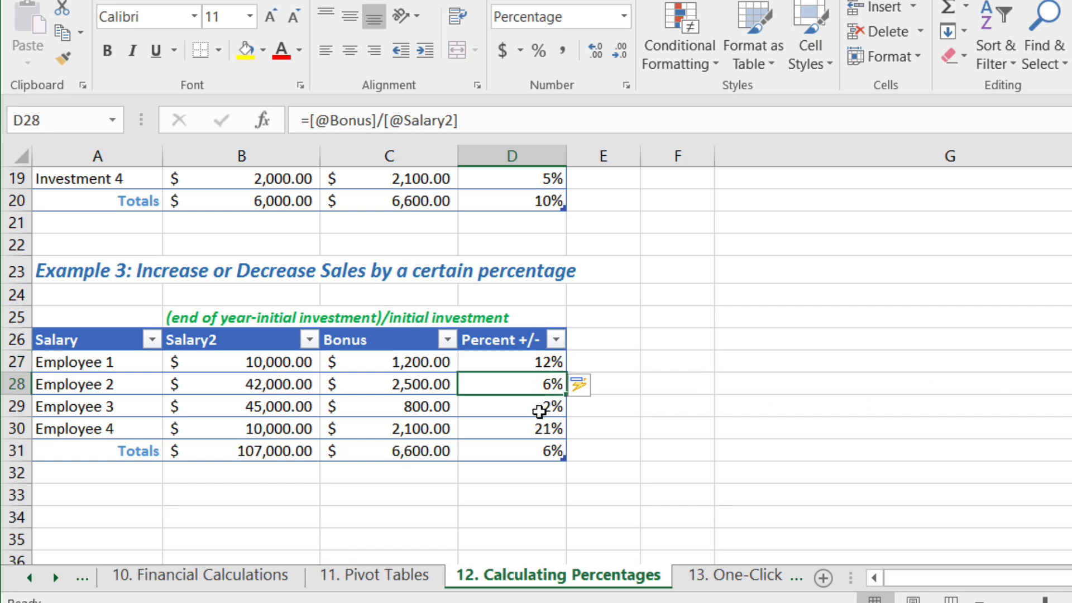
left_click(539, 411)
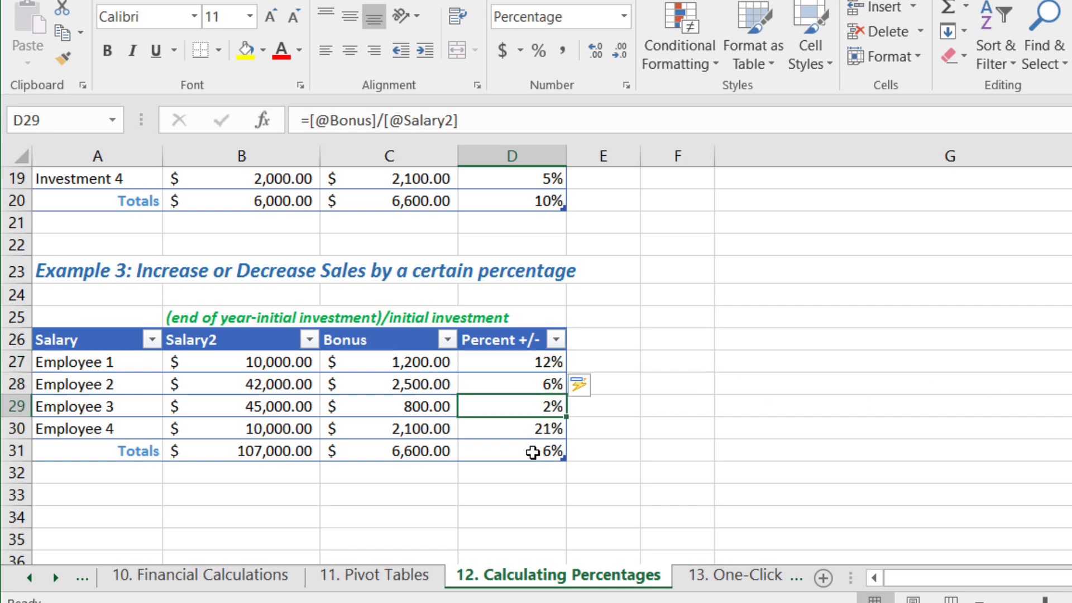
left_click(520, 434)
left_click(518, 452)
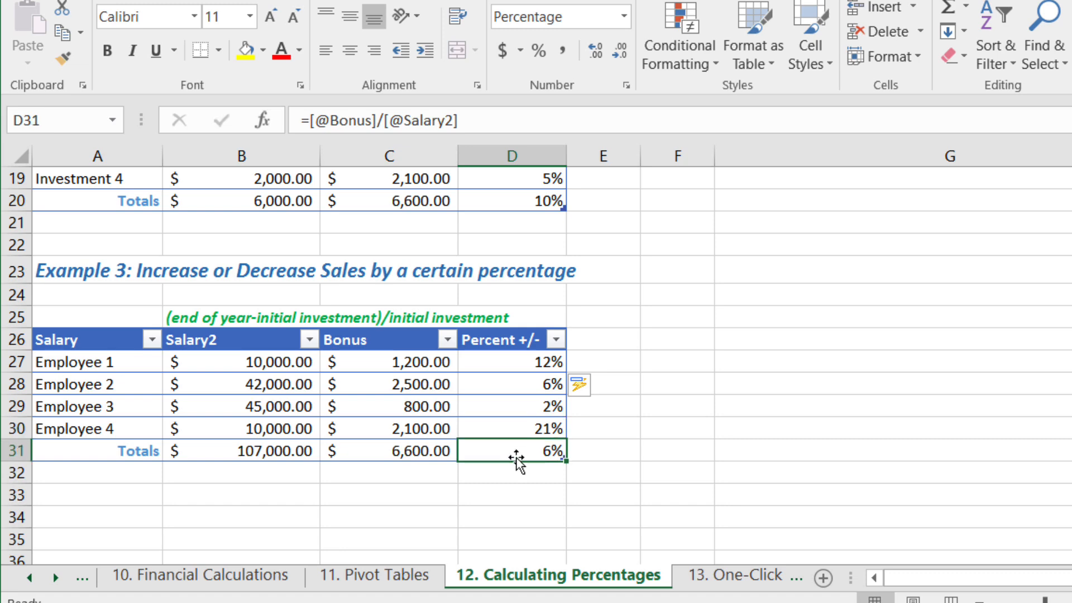
Show the Percent +/- cells D27:D31 of the salary table with two decimal places and review the values.
left_click(515, 363)
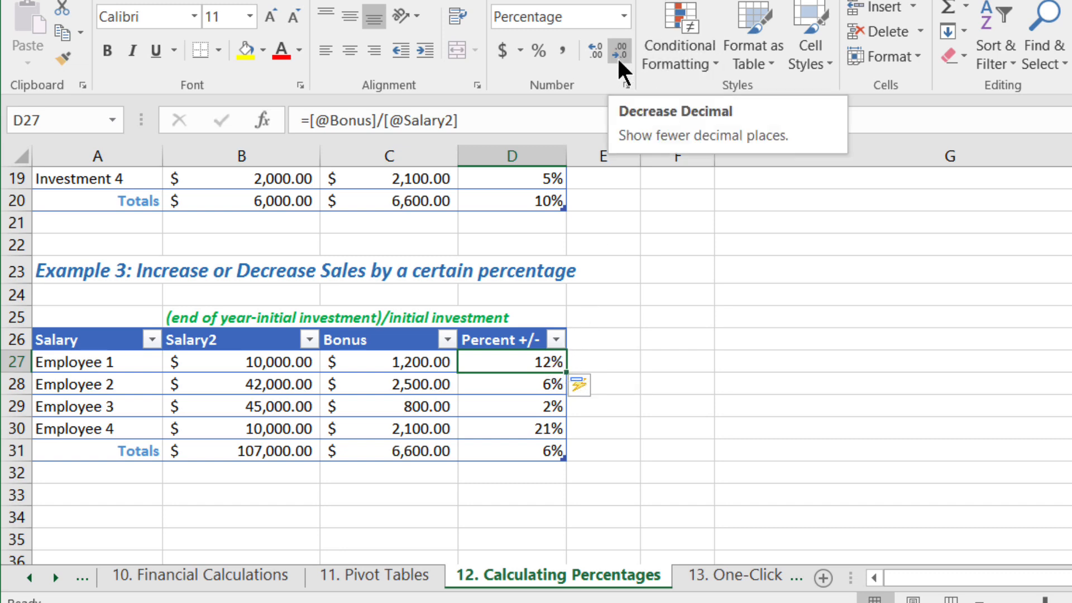
left_click(595, 48)
left_click(594, 48)
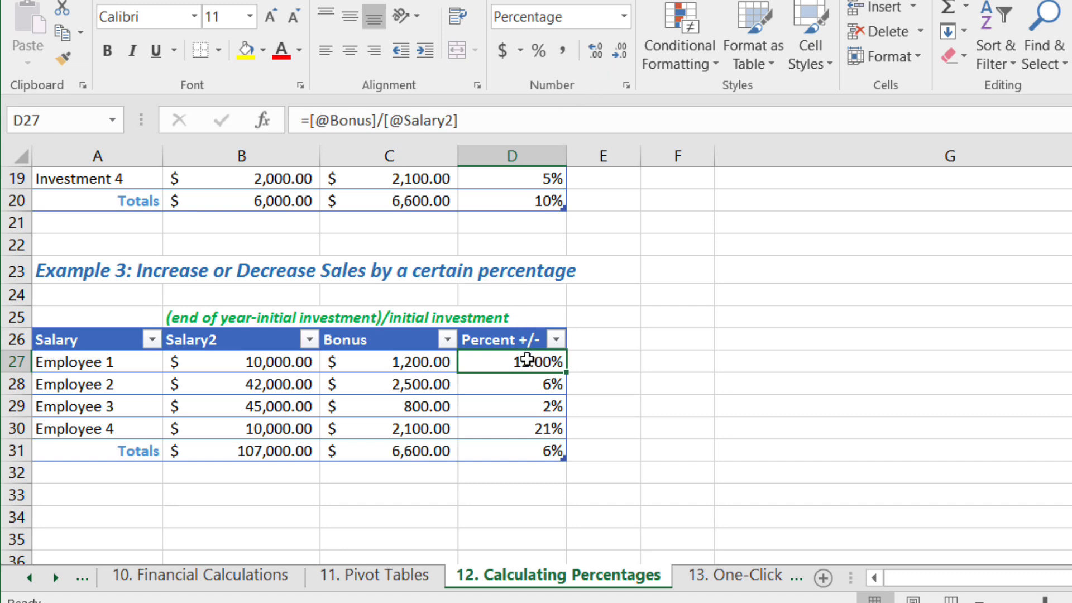
left_click_drag(566, 372, 550, 451)
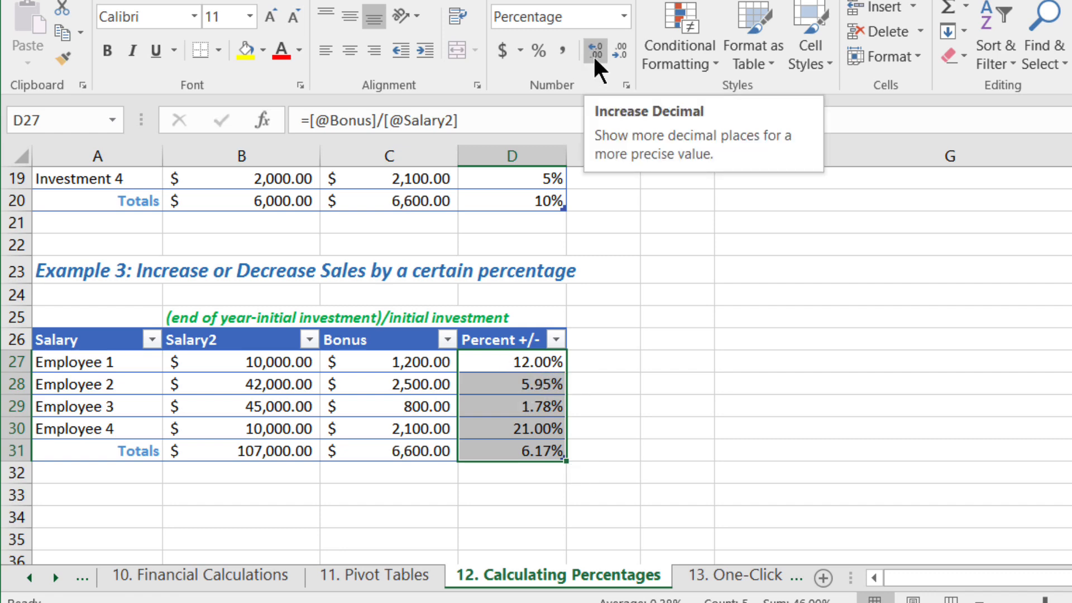
left_click(505, 406)
left_click(509, 428)
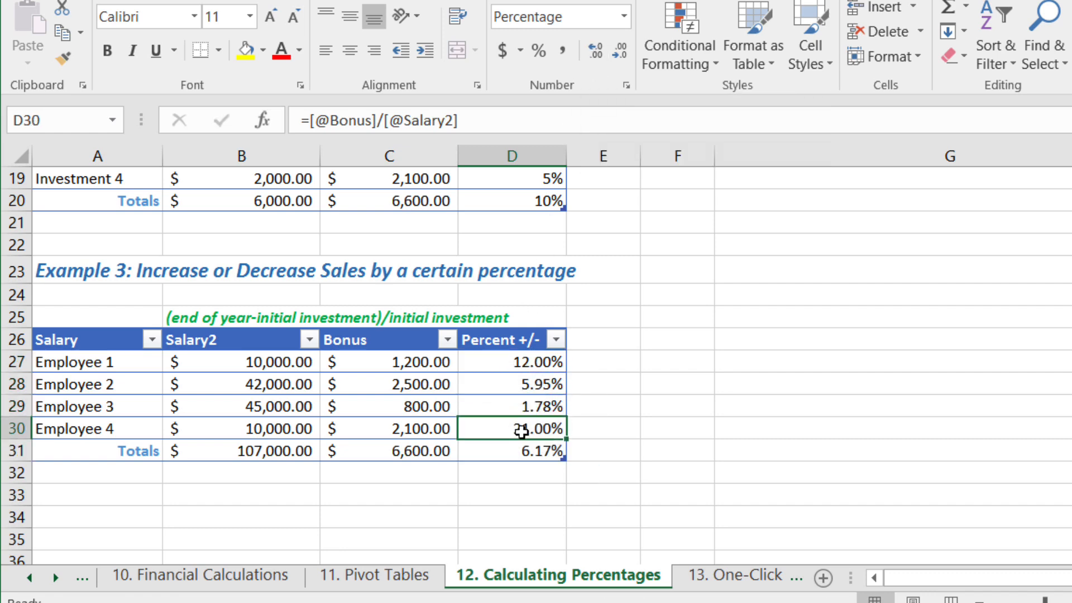
left_click(525, 384)
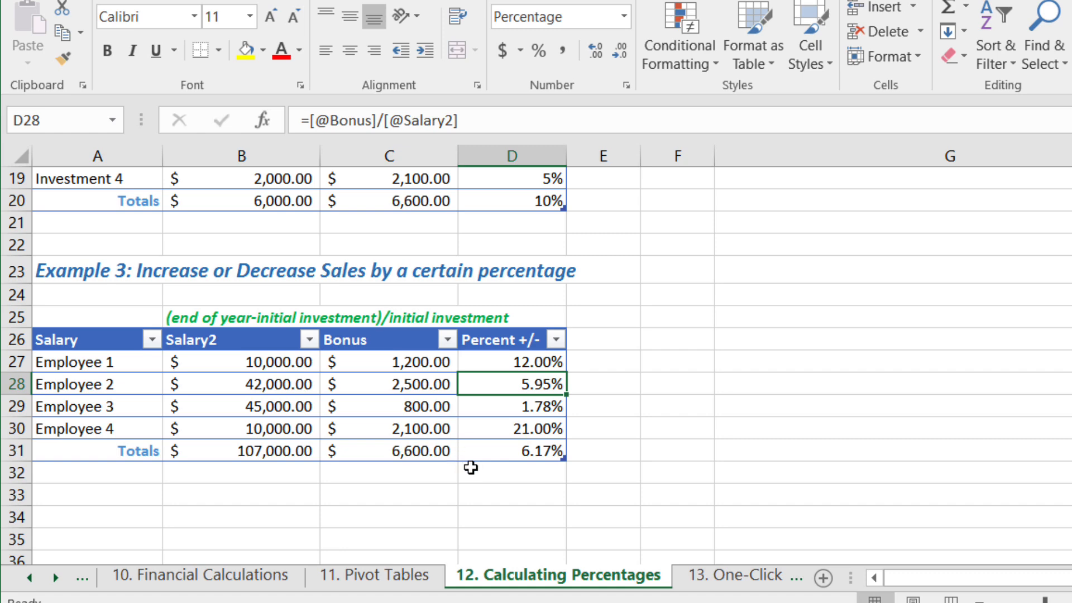
left_click(613, 337)
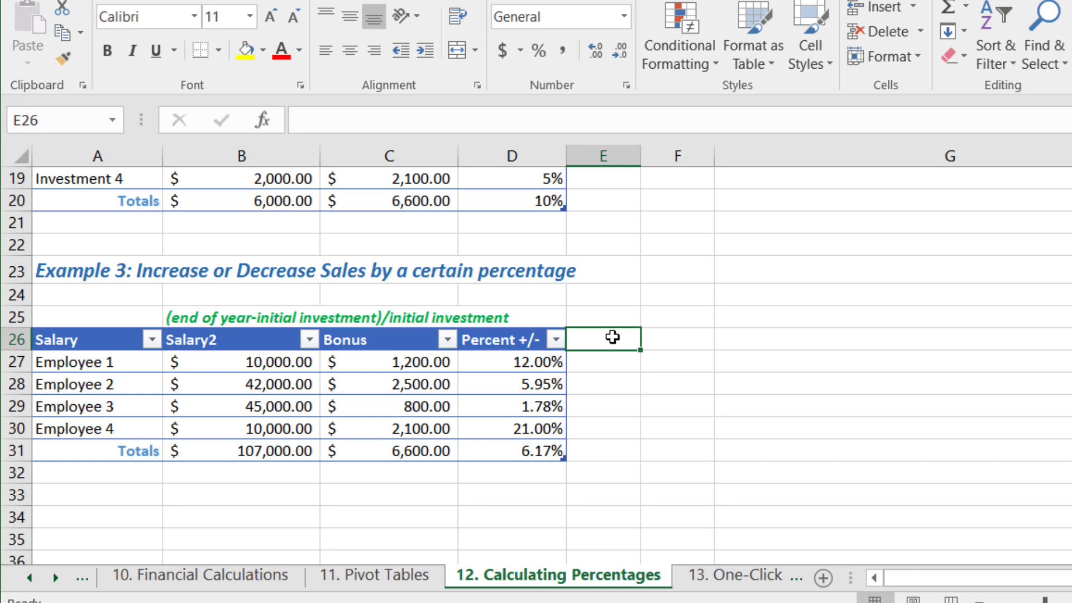
Add a column to the Example 3 salary table with the header Increase in E26.
type("=")
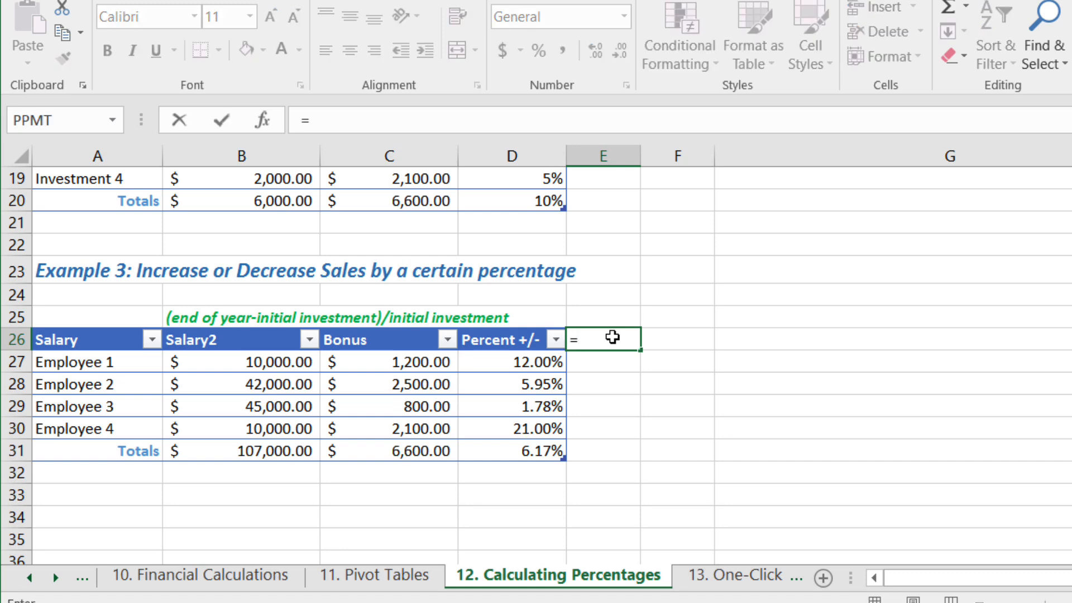
key("BackSpace")
type("Increase")
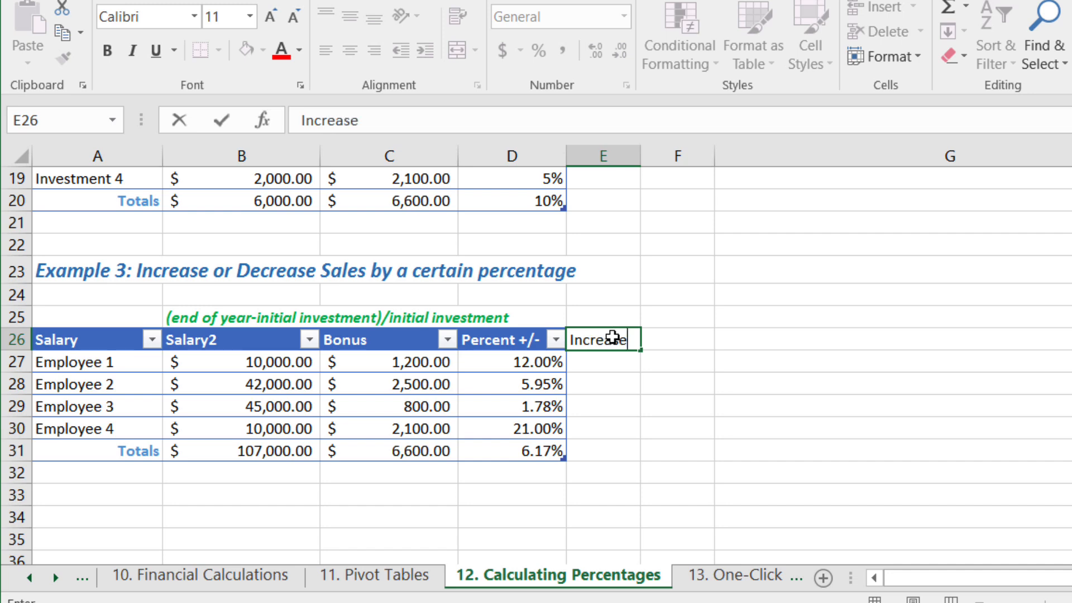
key("Return")
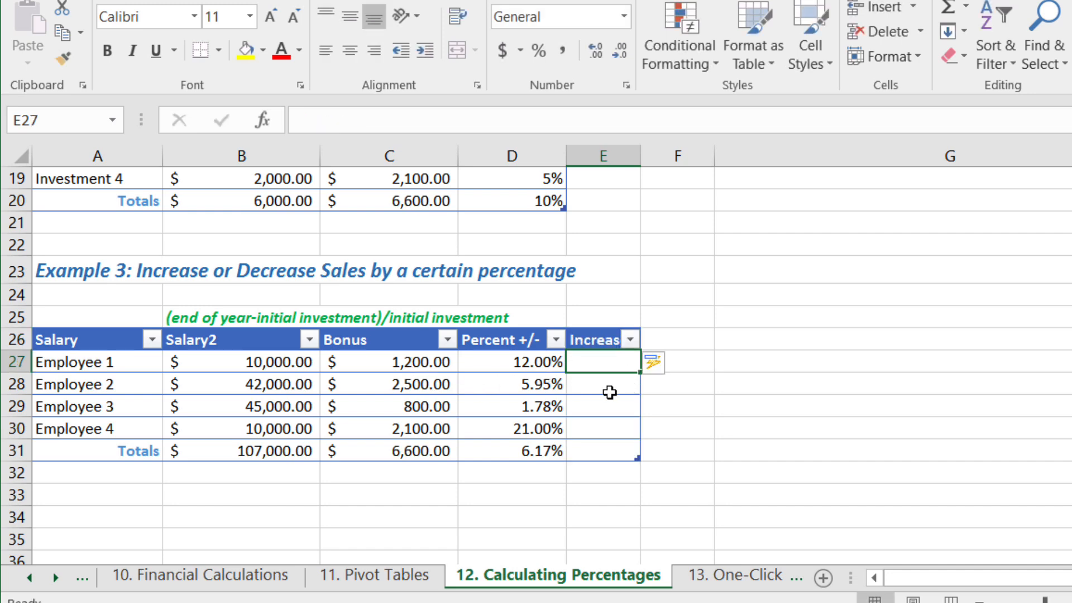
type("=")
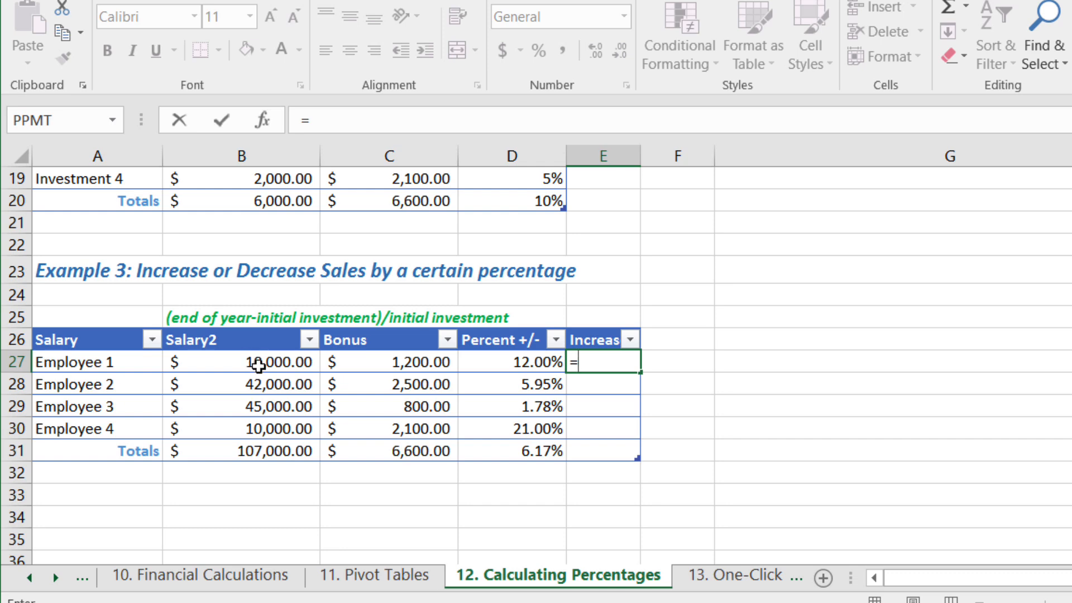
left_click(258, 364)
type("*")
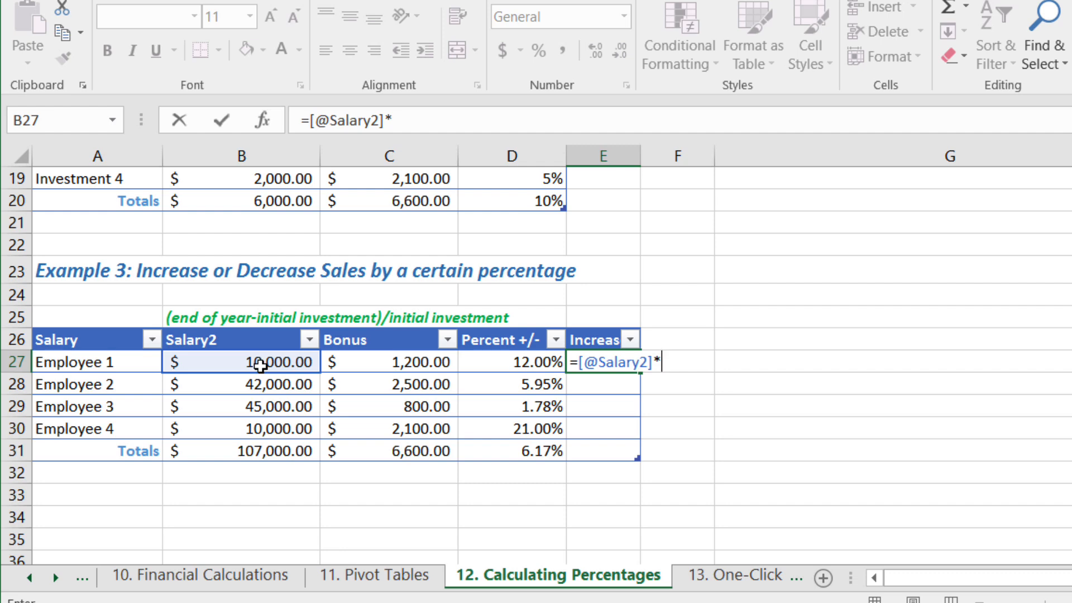
type(".07")
key("Return")
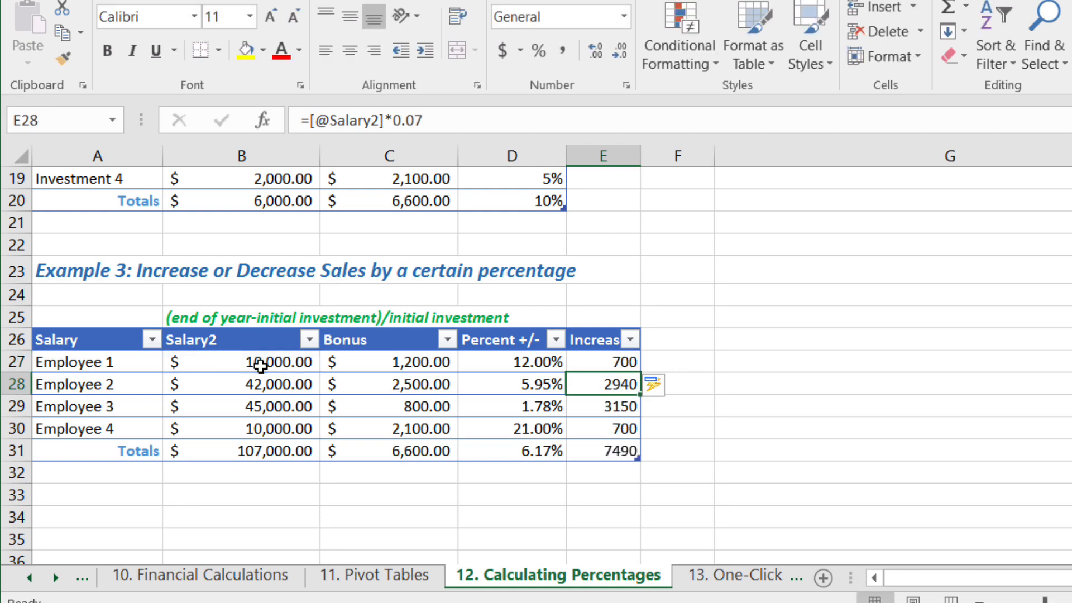
left_click(614, 369)
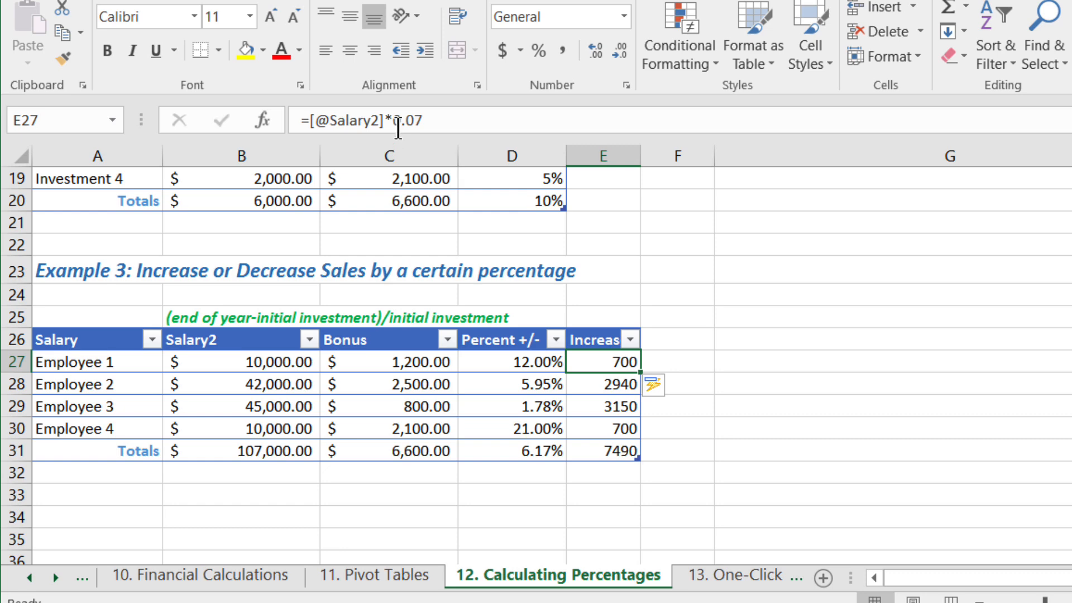
left_click(393, 120)
key("BackSpace")
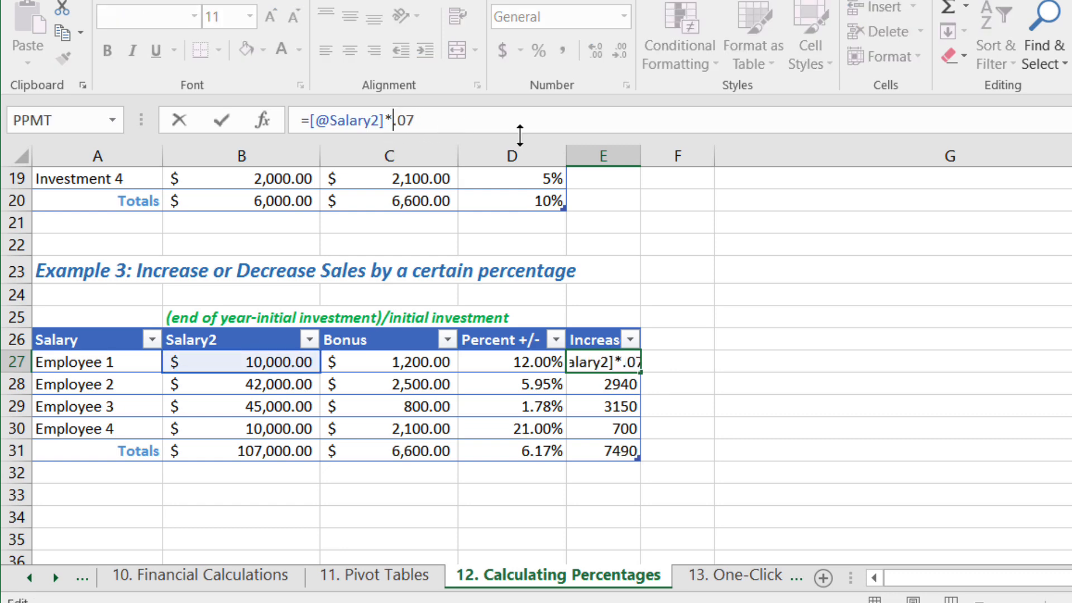
type("1")
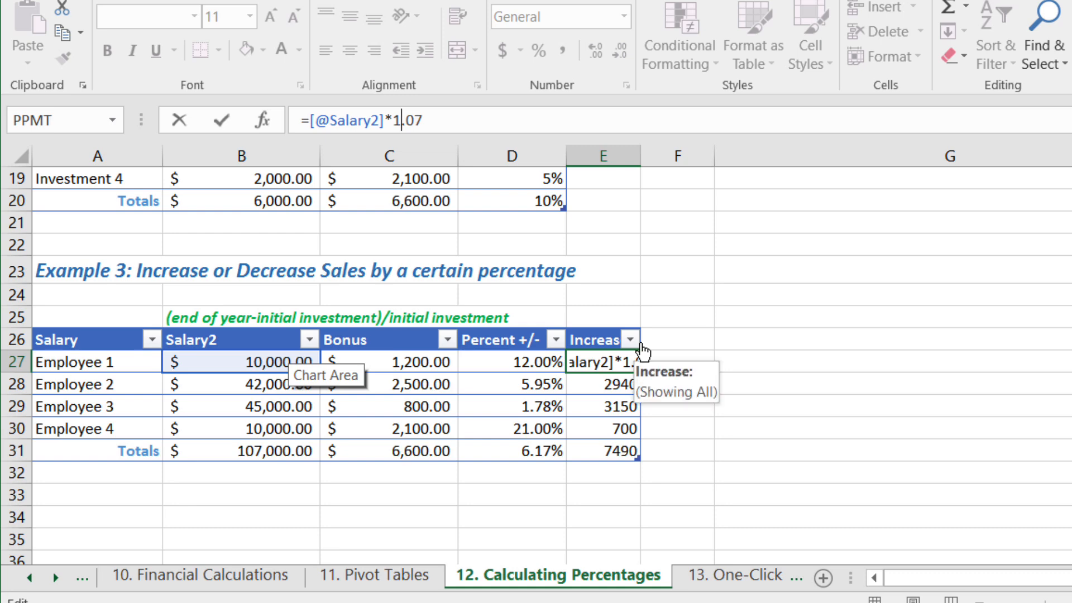
key("Return")
Compare the Increase values in E27:E31 with the original salaries and examine the leading 1 of the multiplier in E27's formula.
left_click(627, 361)
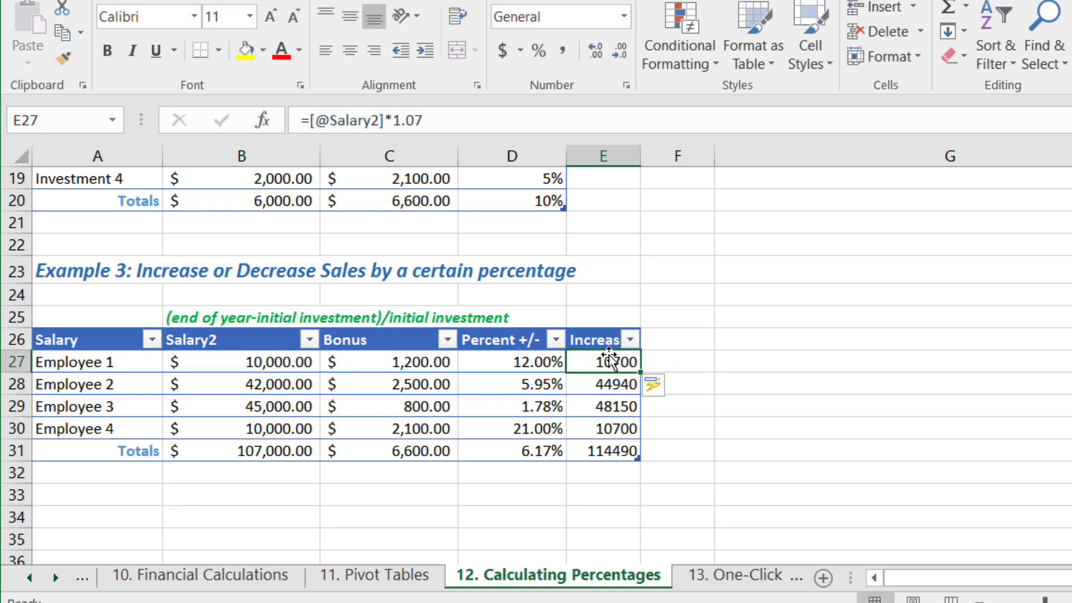
left_click(283, 363)
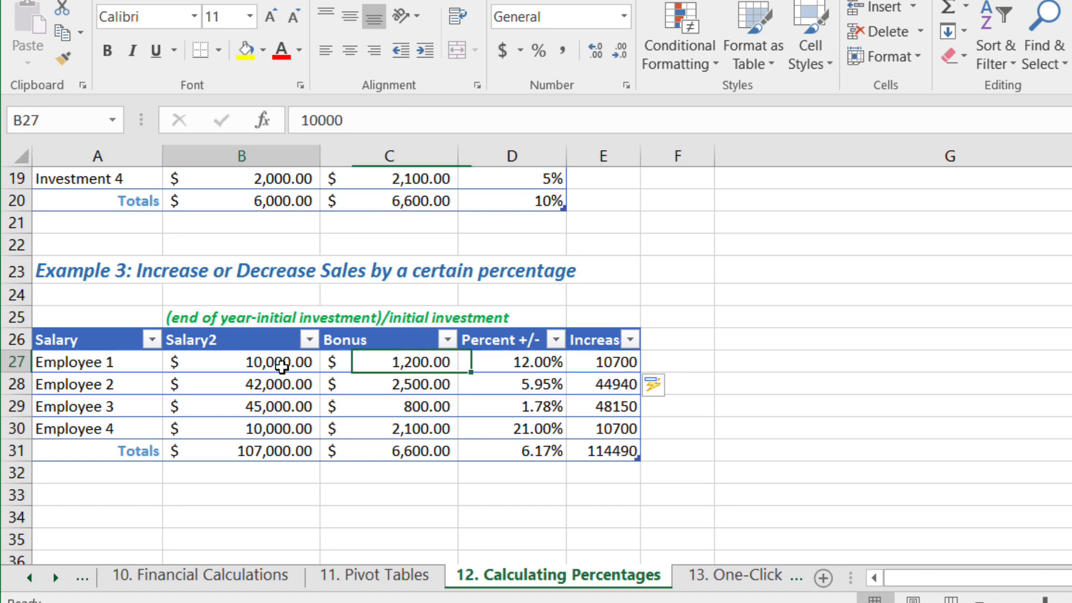
left_click(599, 368)
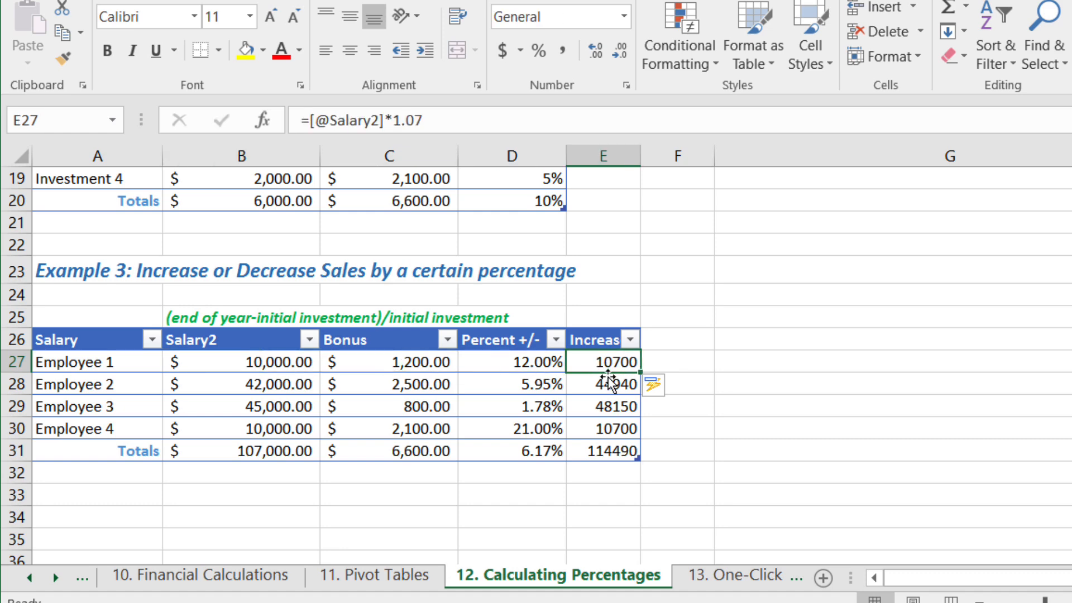
left_click(608, 384)
left_click(606, 447)
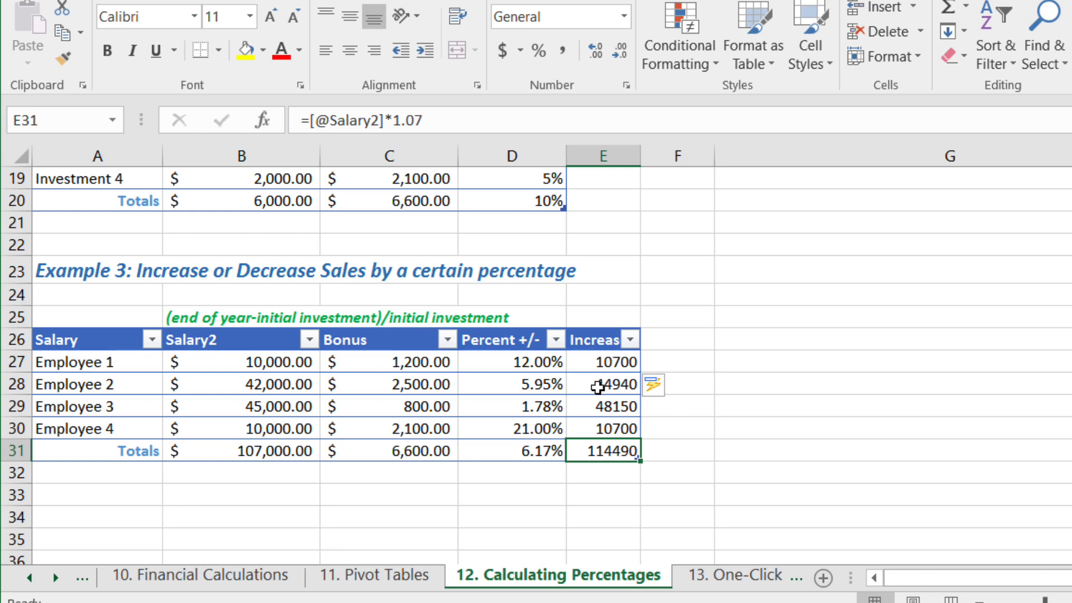
left_click(578, 364)
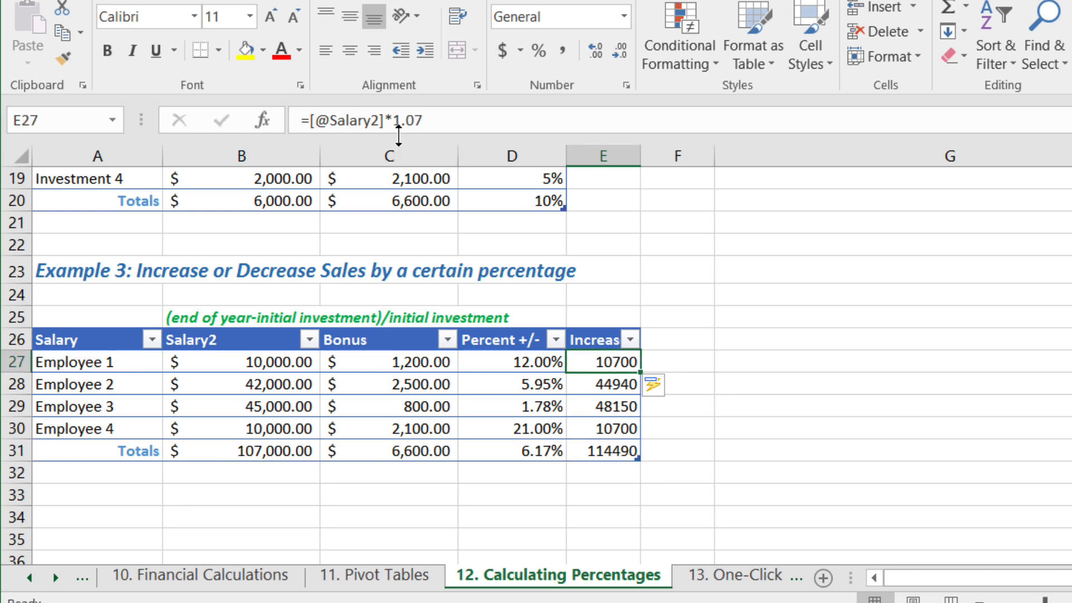
left_click(411, 122)
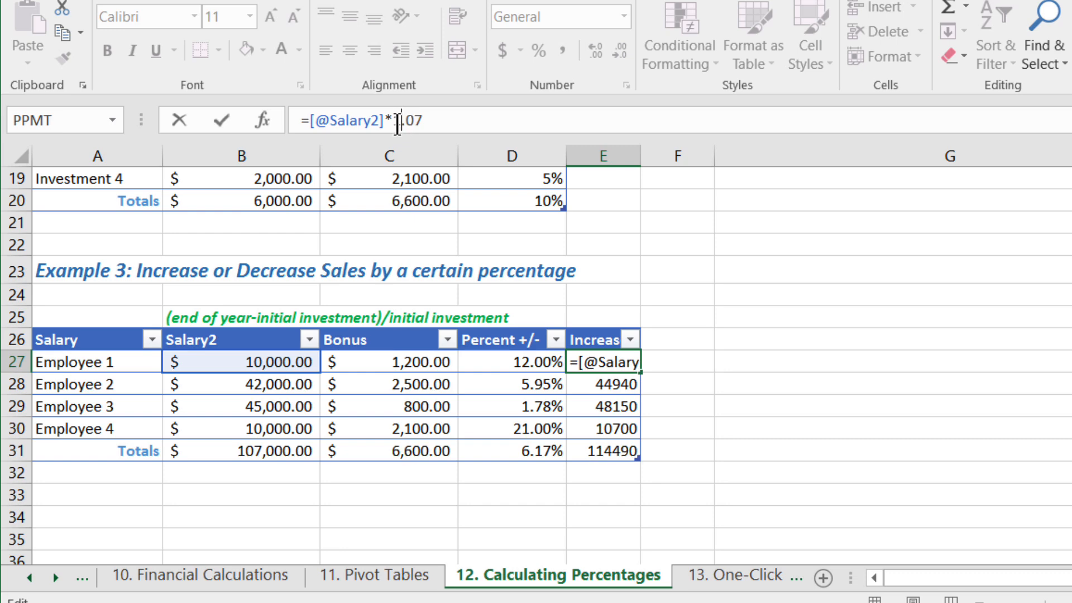
left_click_drag(392, 121, 401, 120)
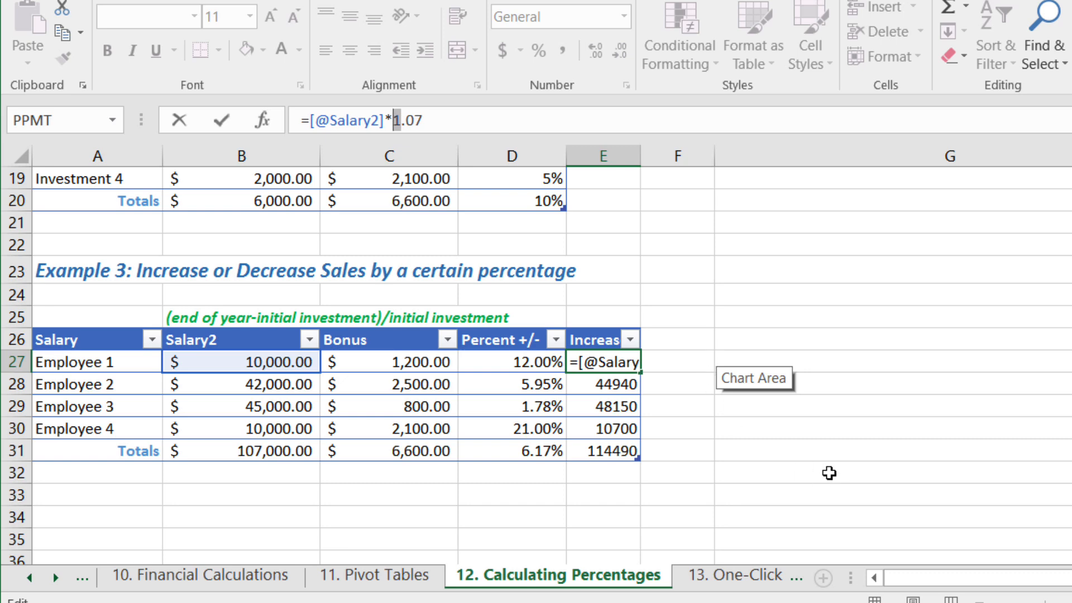
key("ctrl+Return")
left_click(833, 431)
scroll(834, 432, "up", 6)
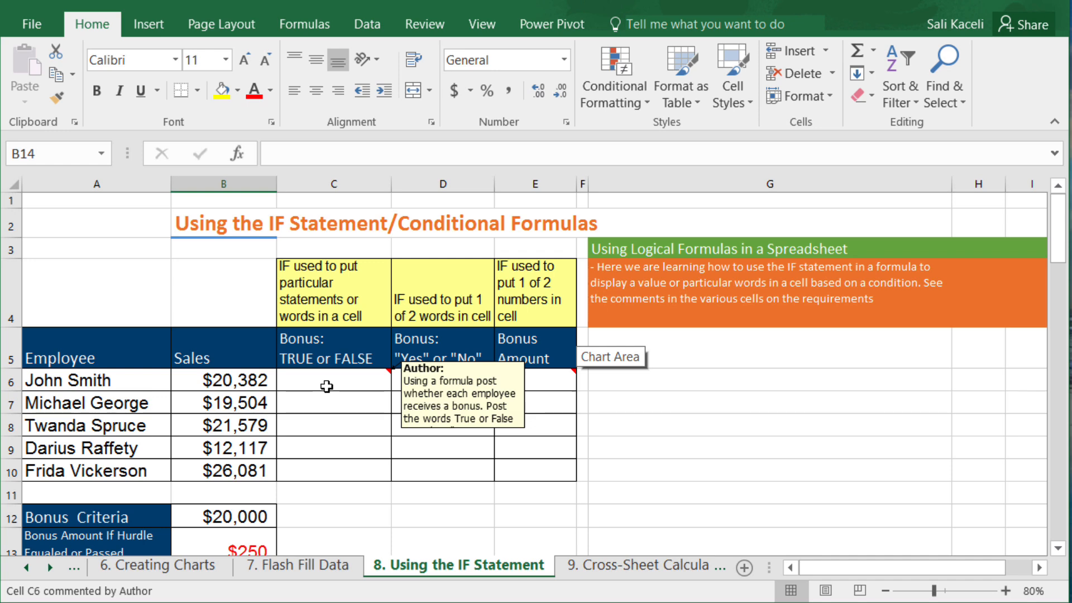
On the 8. Using the IF Statement sheet, examine the requirements for the three bonus columns in C6, D6 and E6.
left_click(327, 386)
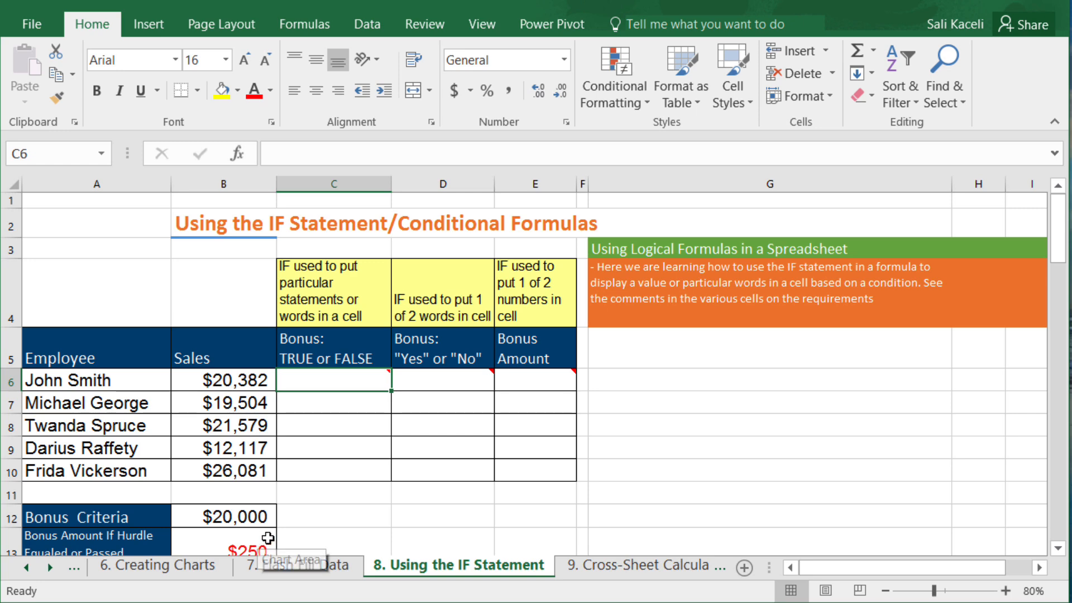
scroll(309, 508, "down", 2)
scroll(309, 508, "up", 2)
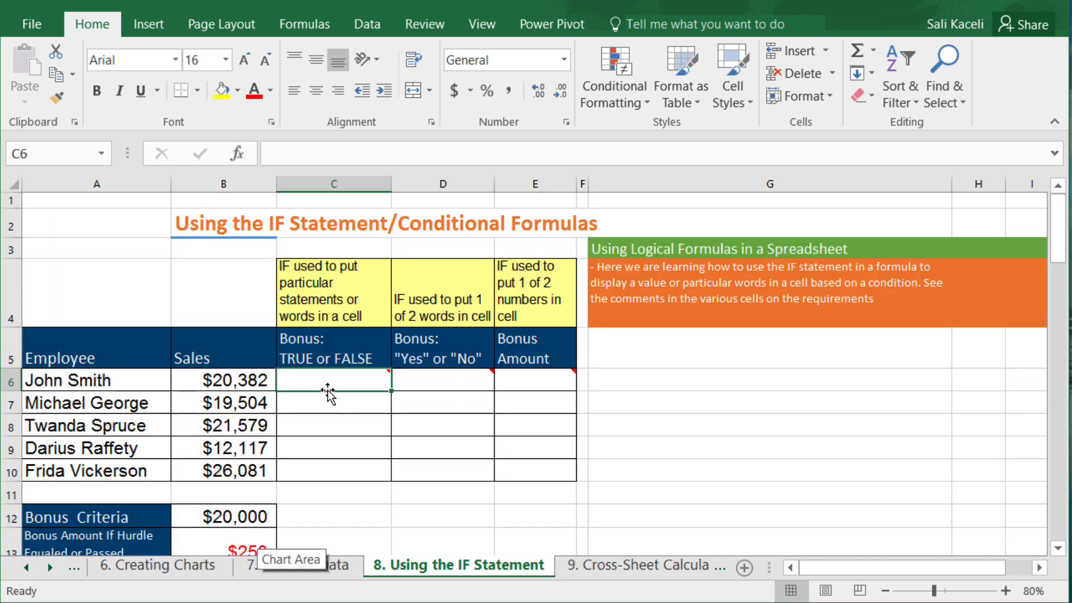
mouse_move(321, 377)
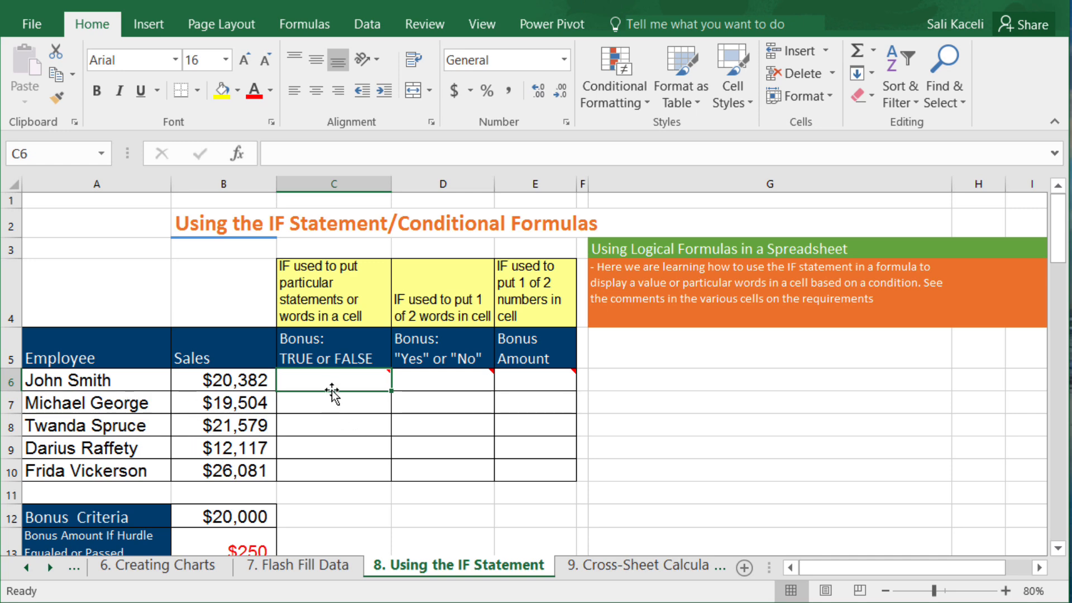
left_click(433, 382)
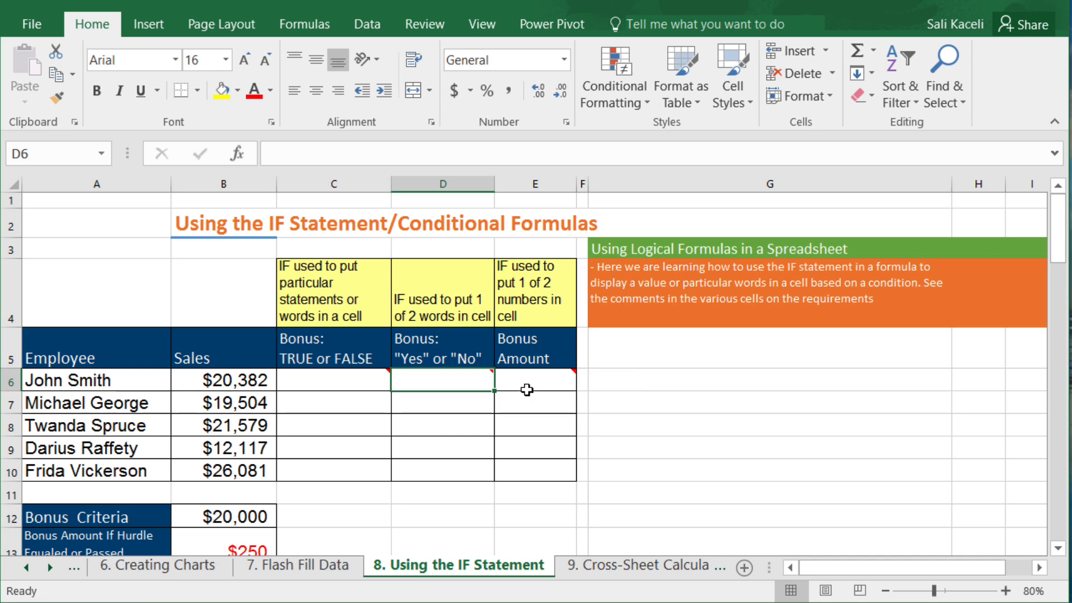
left_click(521, 382)
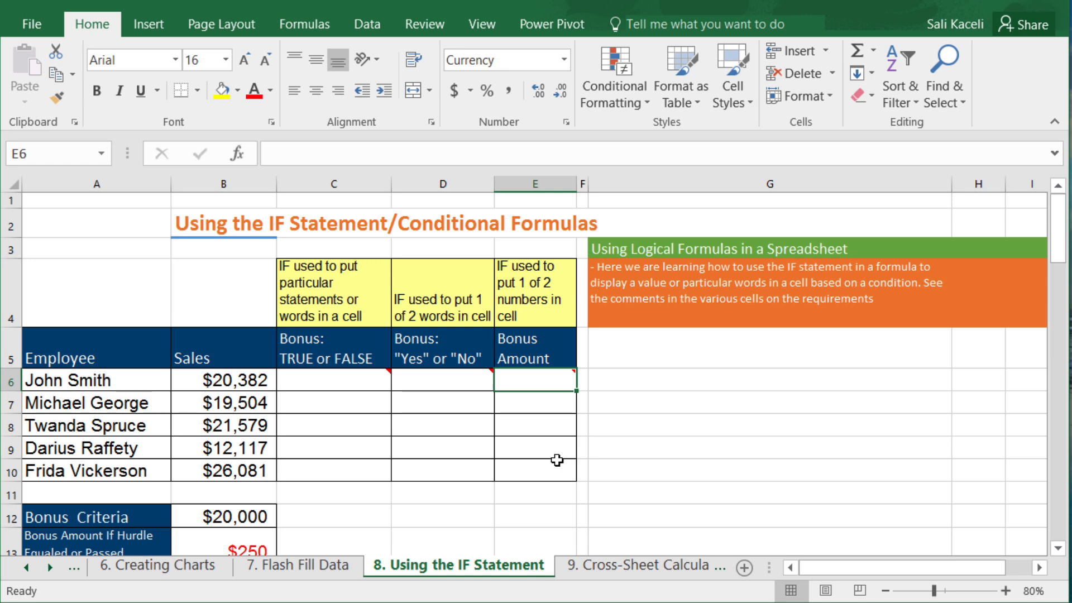
key("Left")
key("Left")
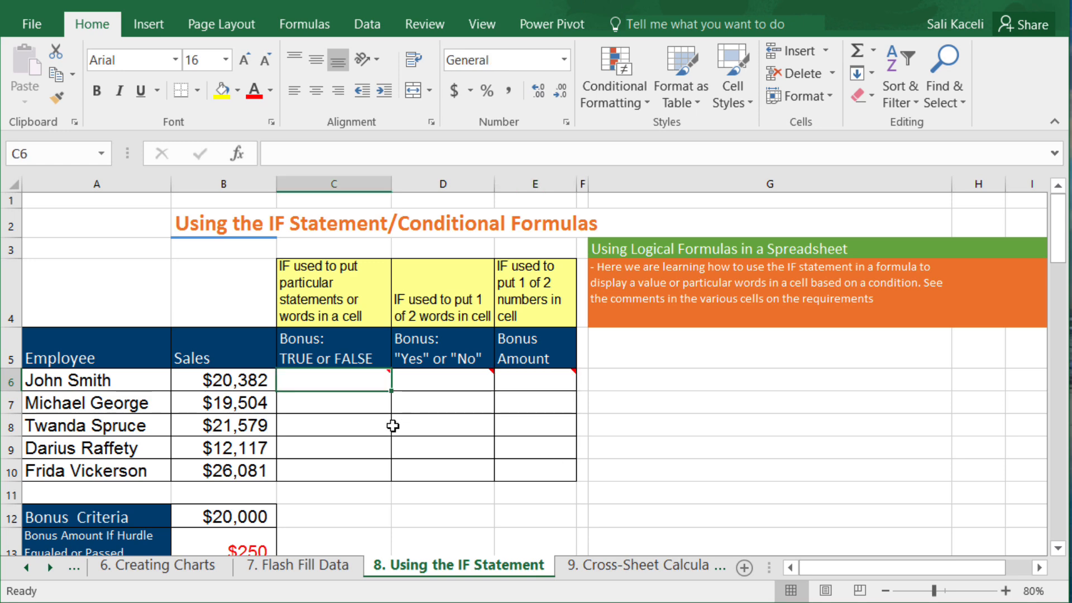
Review the employees' sales figures, the bonus criteria in B12 and the bonus amount in B13.
left_click(221, 381)
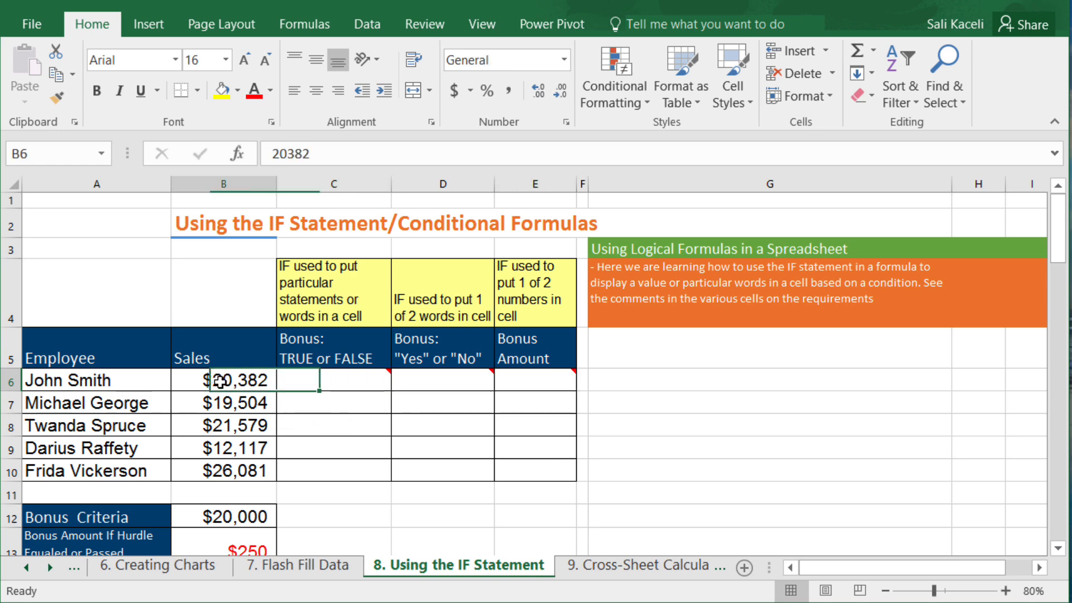
left_click(241, 407)
left_click(246, 424)
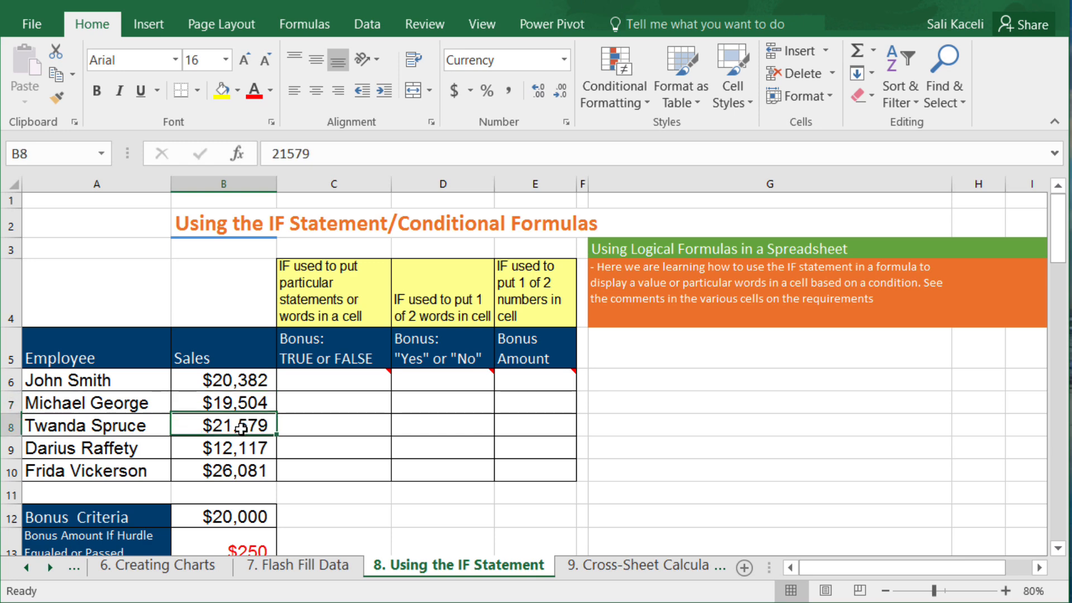
left_click(252, 516)
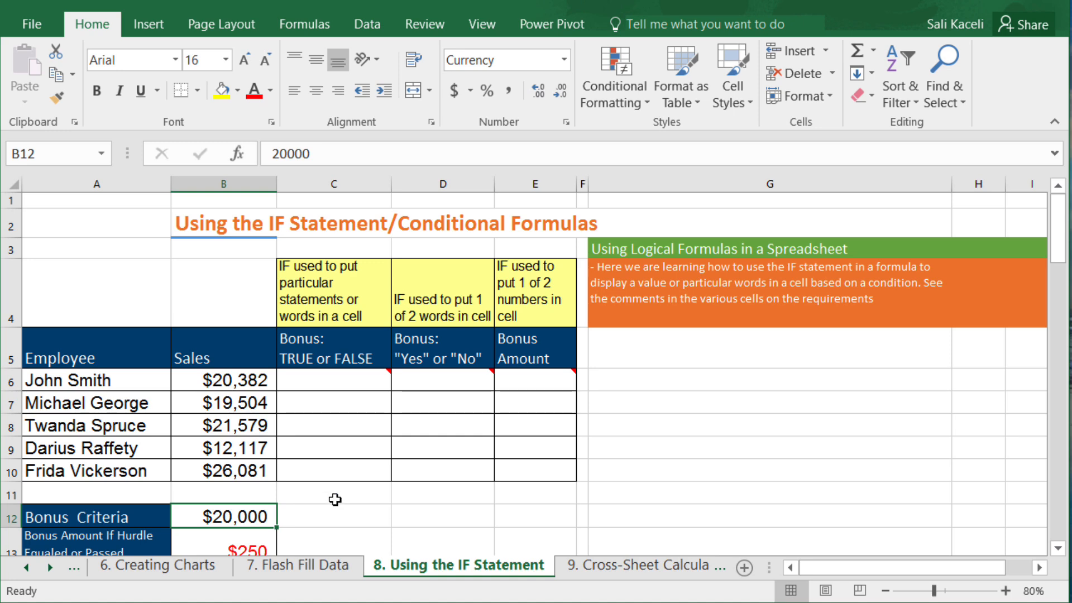
scroll(336, 502, "down", 2)
left_click(254, 350)
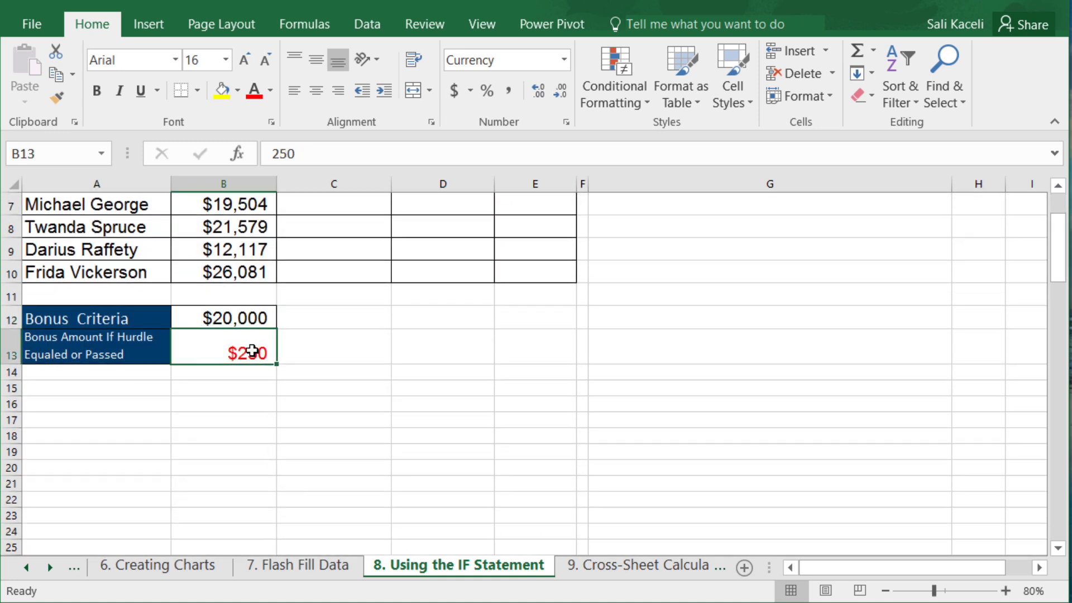
scroll(297, 331, "up", 2)
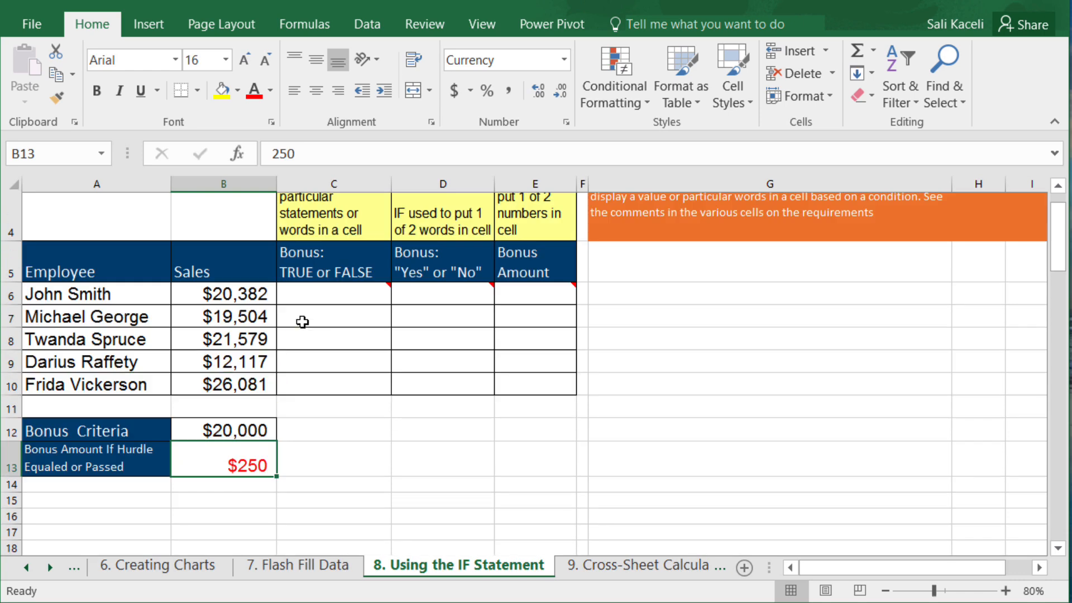
left_click(220, 520)
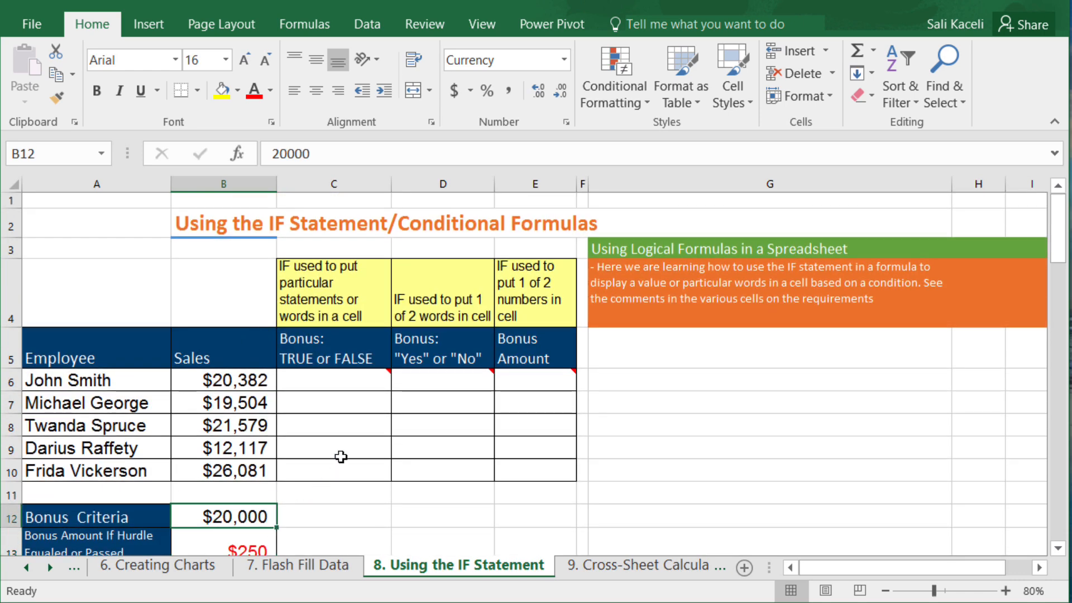
Find the IF function by searching for "if" and insert it in C6 of the Bonus: TRUE or FALSE column.
left_click(322, 386)
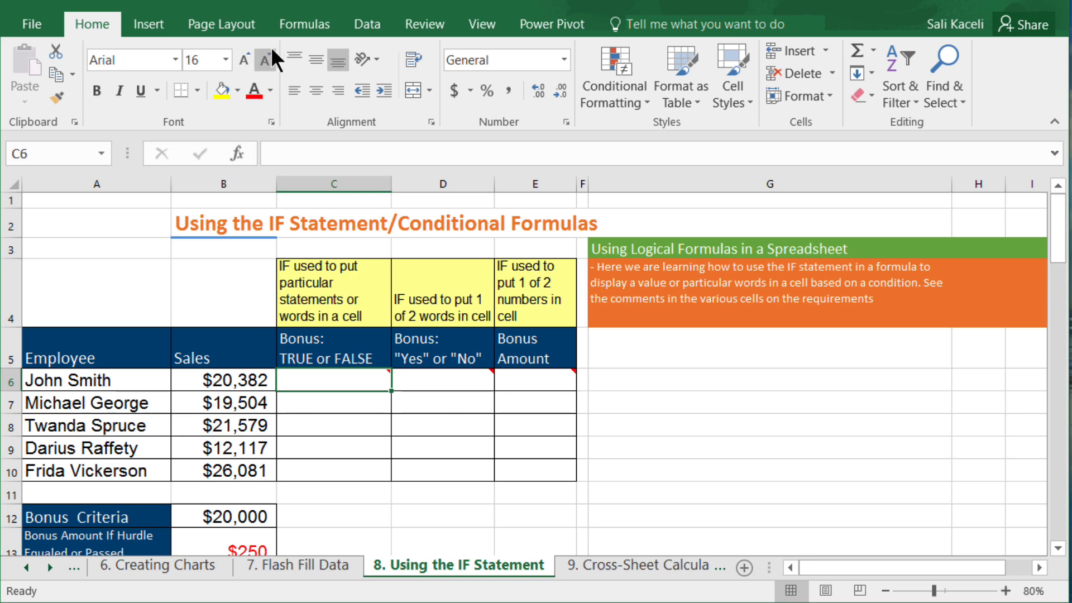
left_click(304, 29)
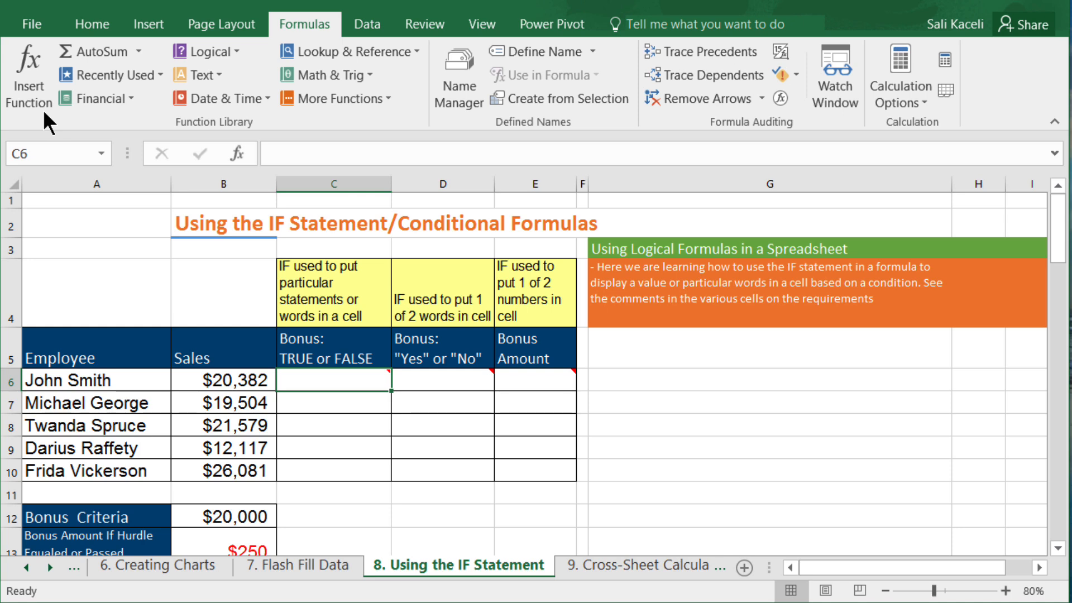
left_click(237, 49)
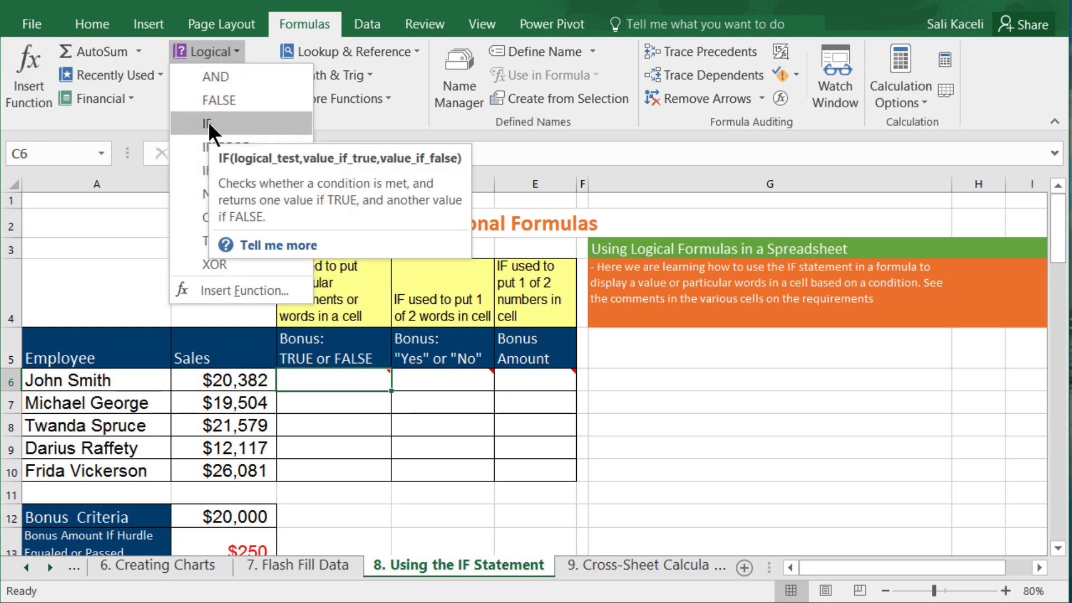
left_click(35, 96)
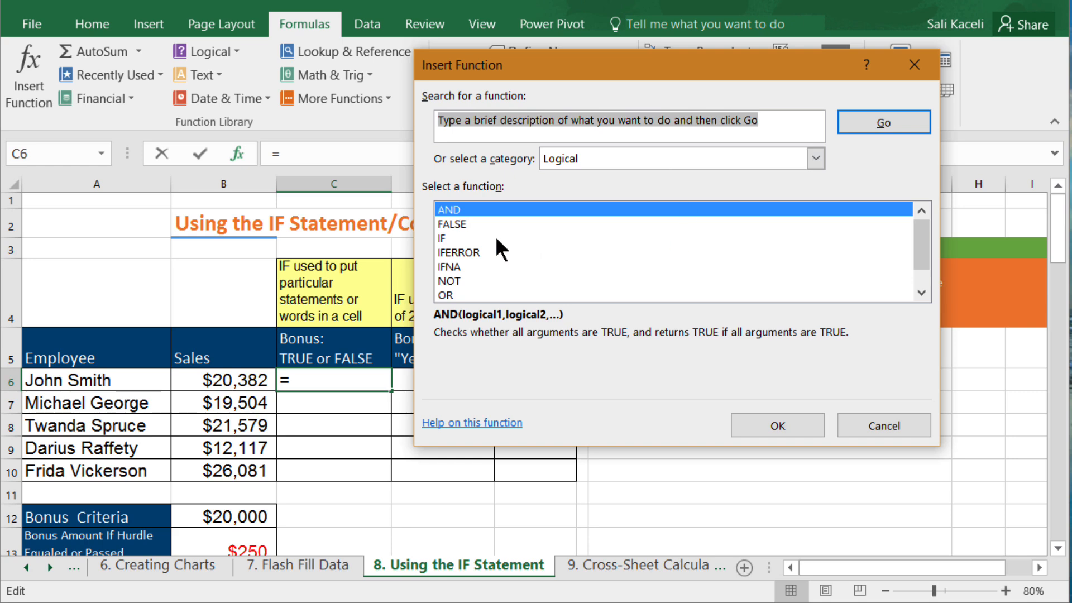
left_click(495, 124)
type("if")
key("Return")
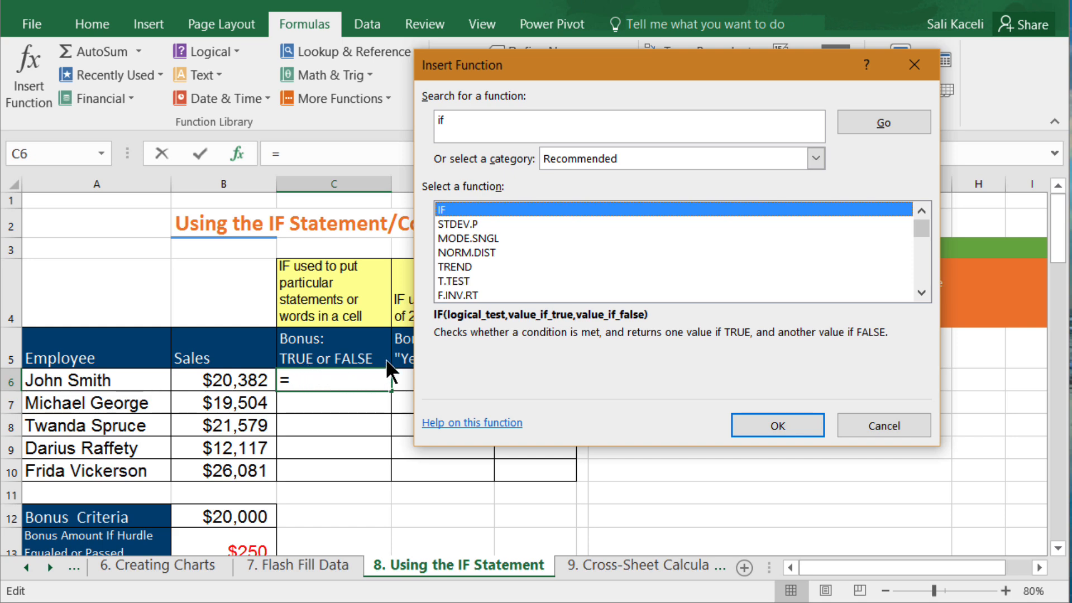
left_click(766, 422)
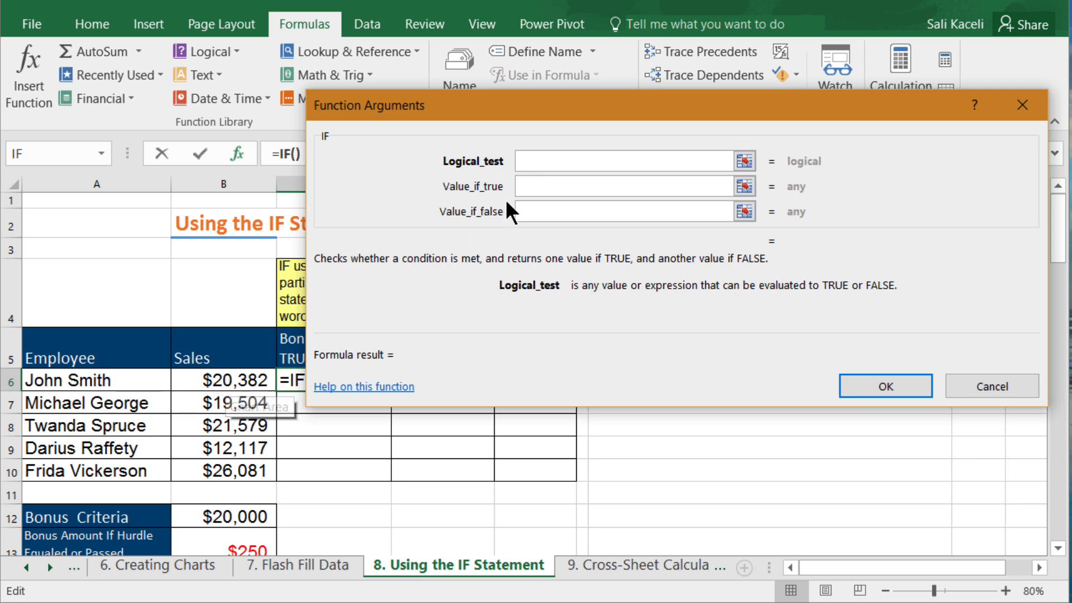
Set the IF function's logical test to B6>=B12, picking the sales and bonus criteria cells as references.
left_click(232, 383)
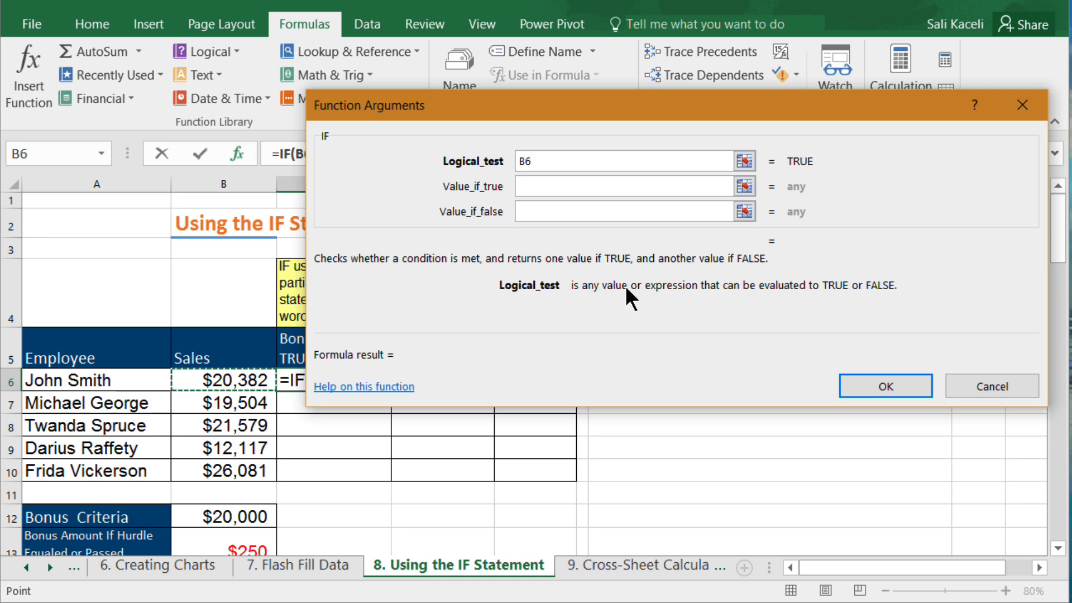
type(">=")
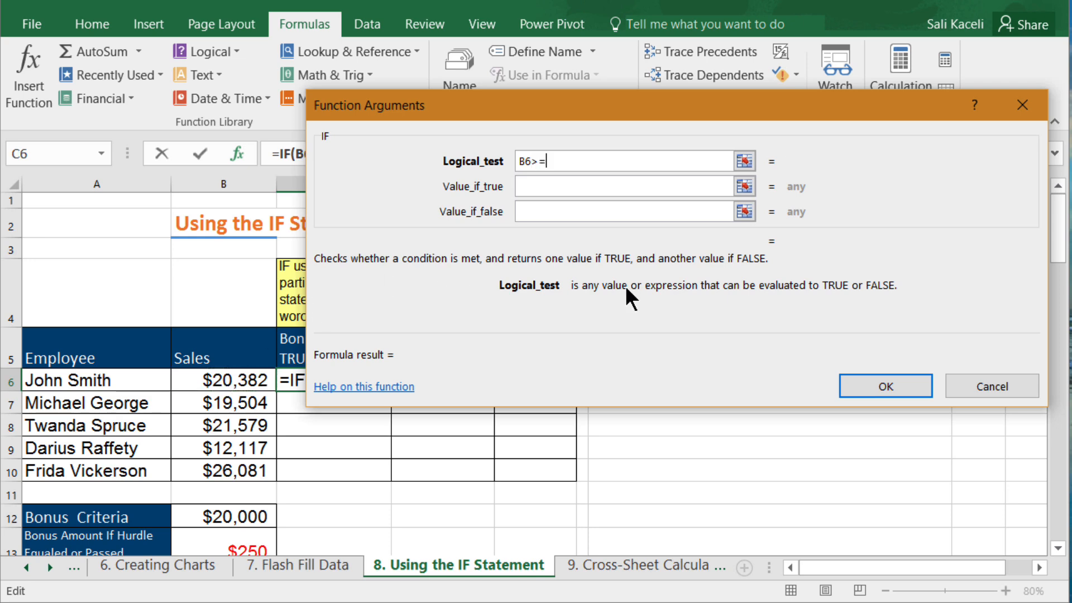
left_click(217, 516)
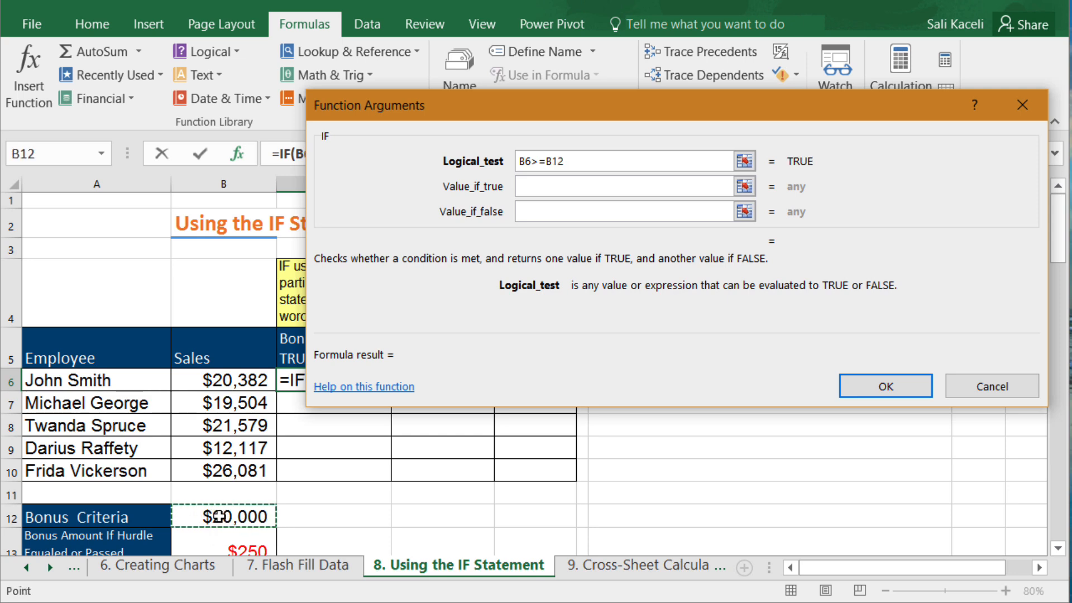
Activate the IF function's Value_if_true argument and move the Function Arguments dialog clear of the bonus columns.
left_click(560, 187)
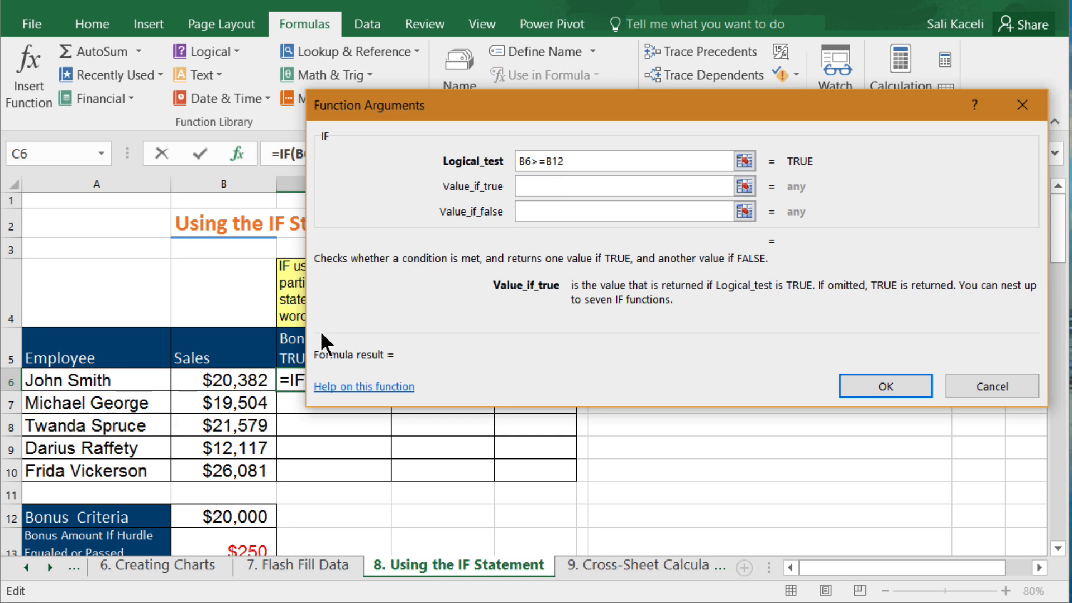
left_click_drag(459, 106, 437, 21)
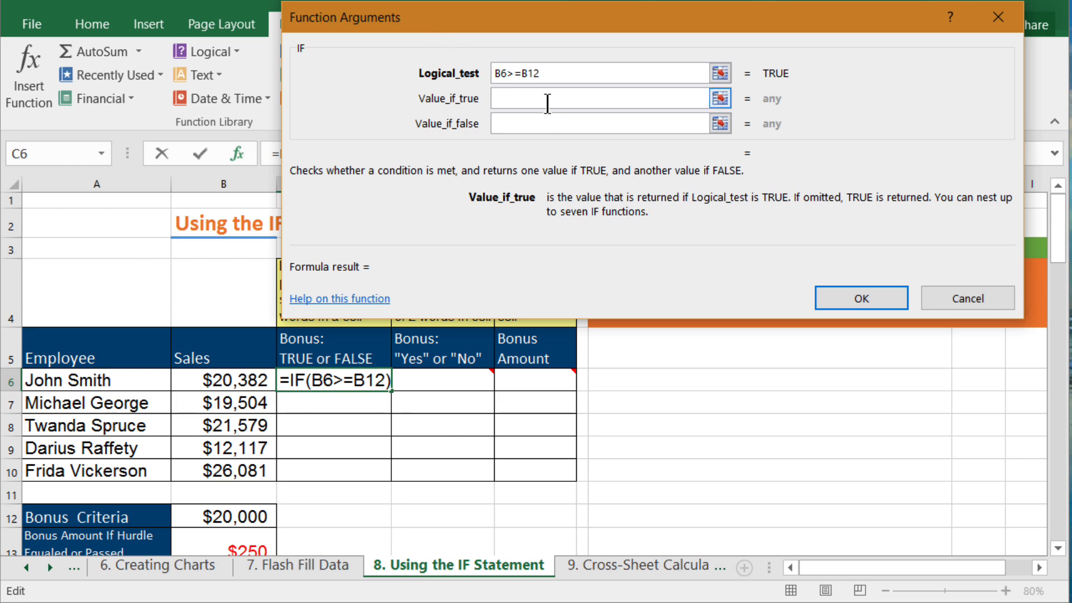
type("T")
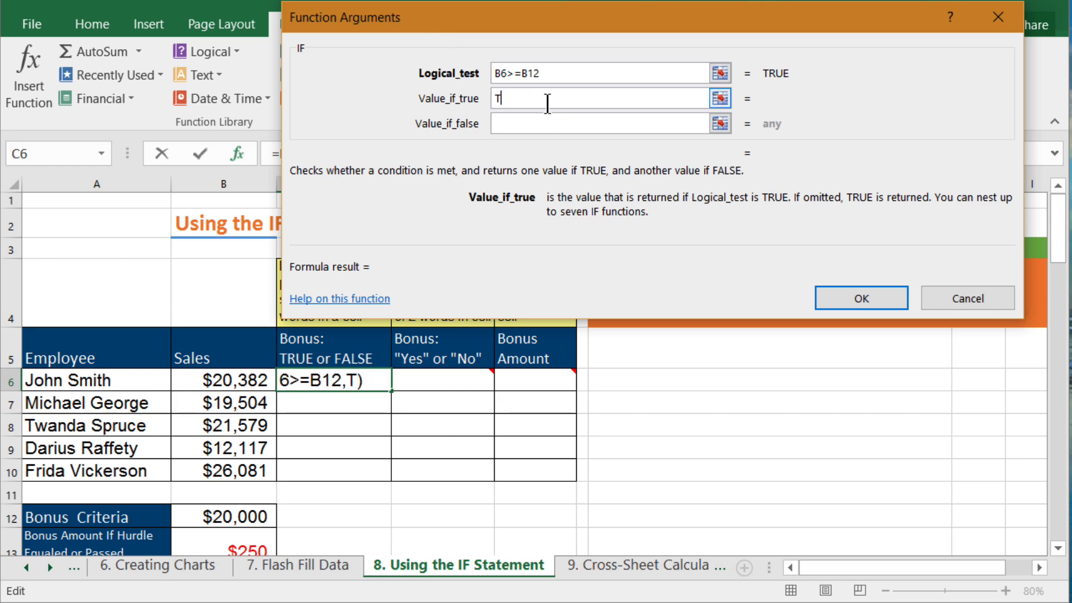
type("rue")
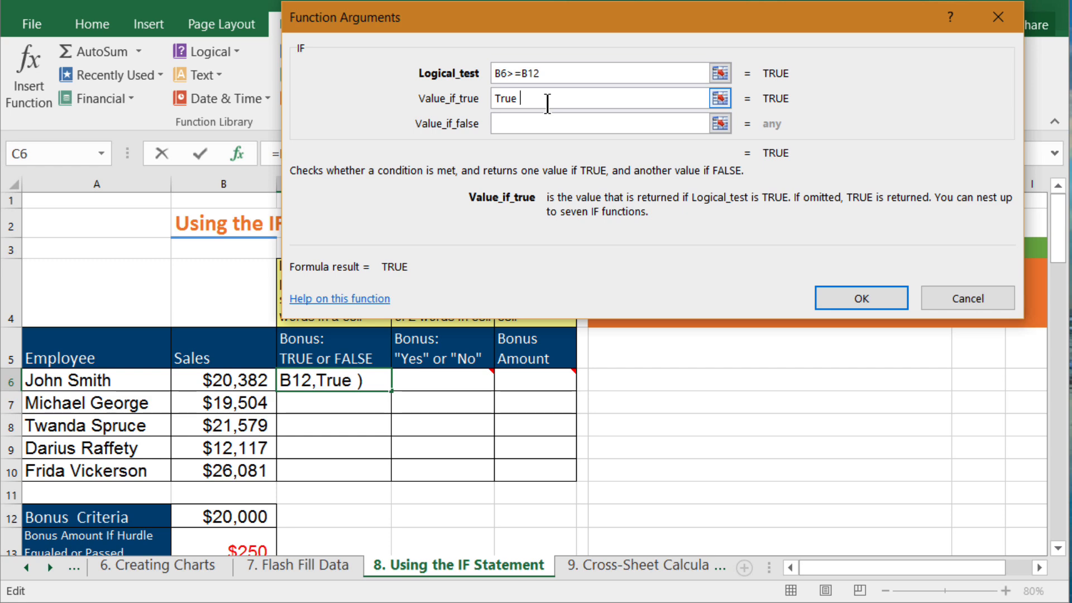
key("BackSpace")
key("BackSpace")
key("BackSpace")
key("BackSpace")
key("BackSpace")
Set the C6 formula's value if true to "It is true" and its value if false to False.
type("I")
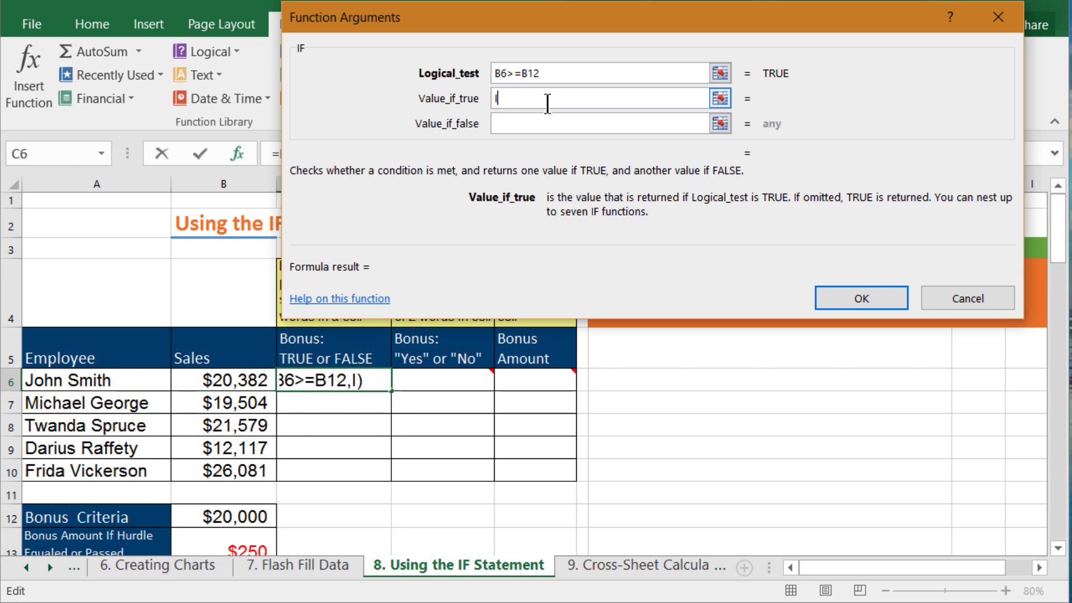
type("t is true")
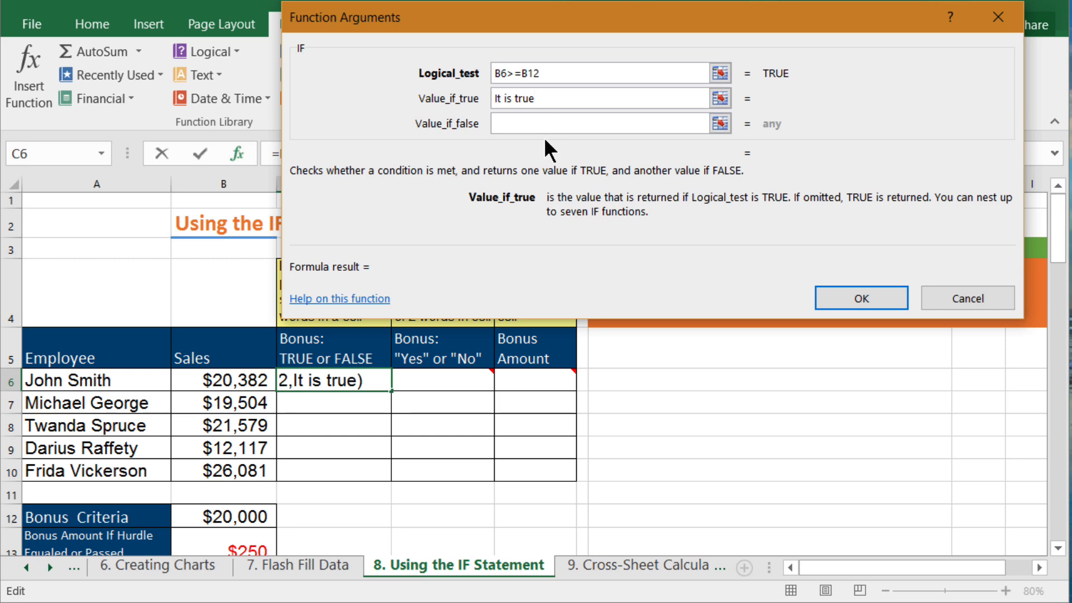
left_click(554, 125)
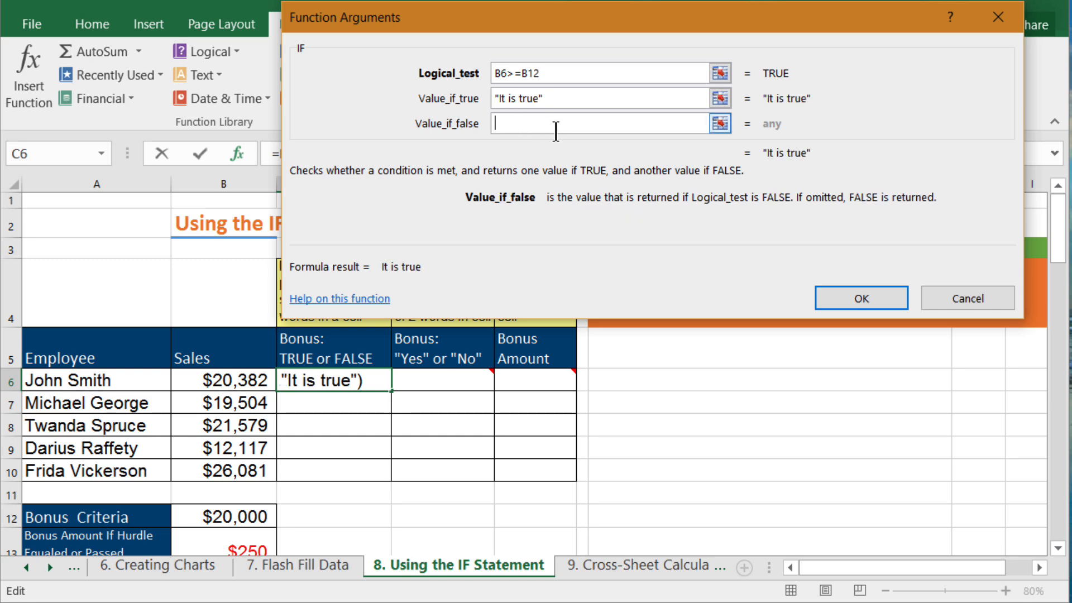
type("N")
key("BackSpace")
type("False")
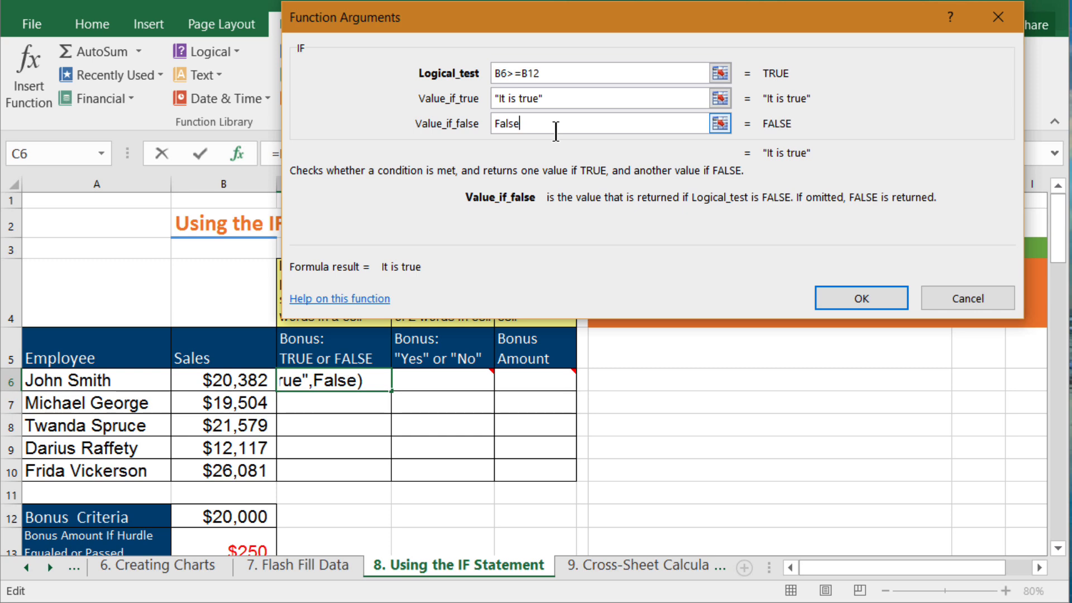
Make the B12 reference in the logical test absolute as $B$12 and confirm the IF formula in C6.
left_click(536, 75)
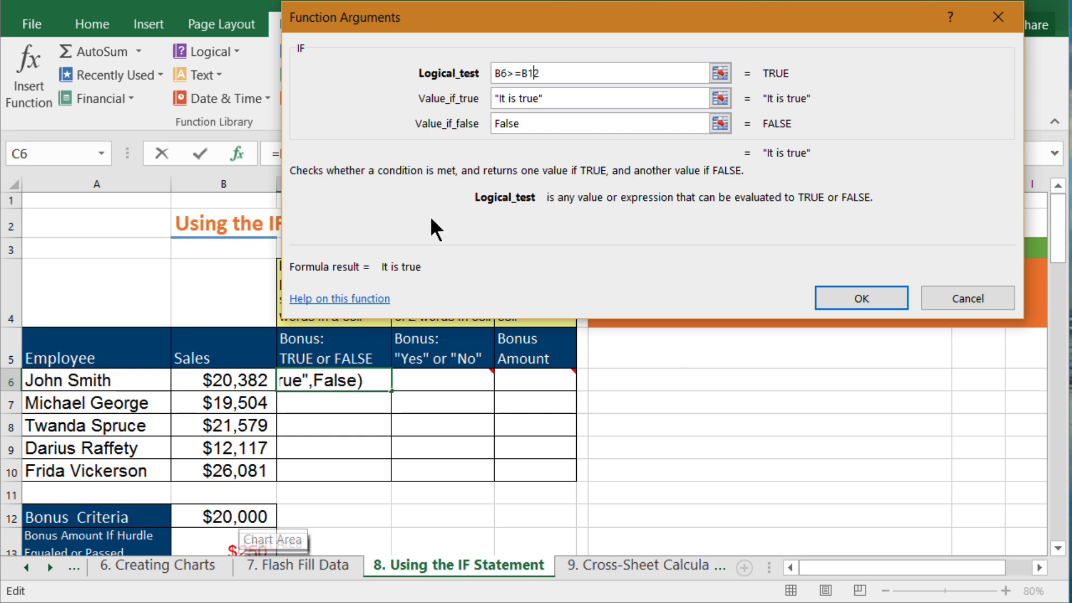
left_click(530, 73)
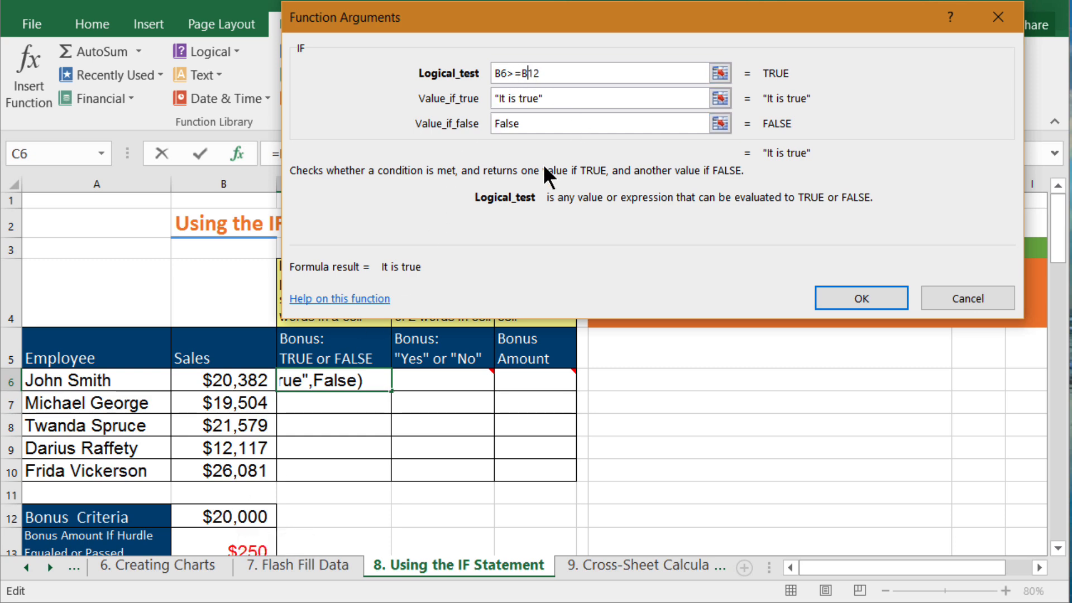
key("F4")
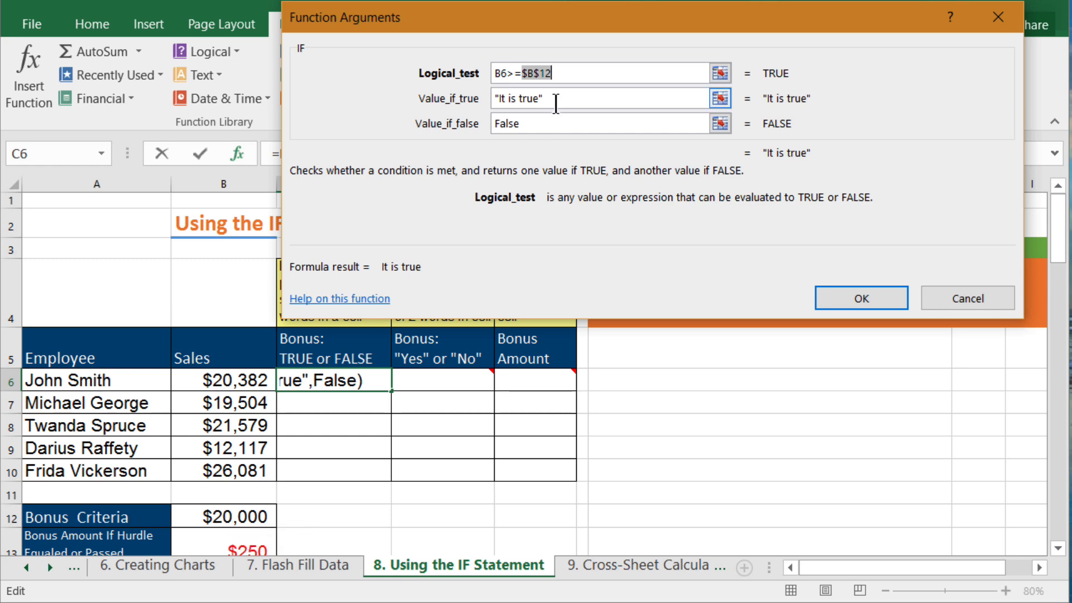
left_click(534, 124)
left_click(539, 73)
left_click(843, 297)
left_click(335, 405)
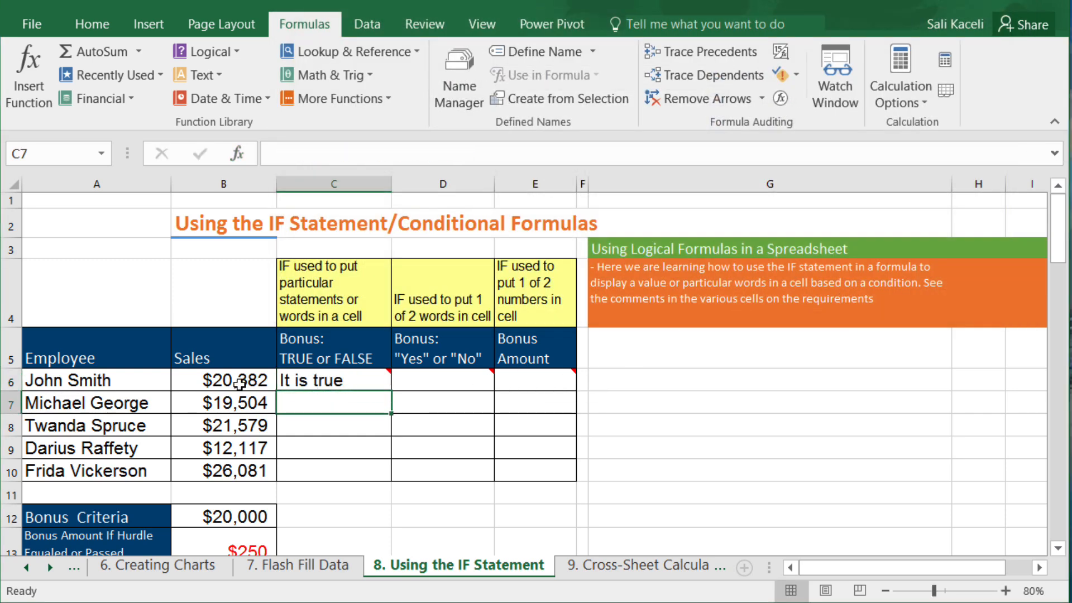
Fill the IF formula in C6 down to C10 for the remaining employees.
mouse_move(354, 388)
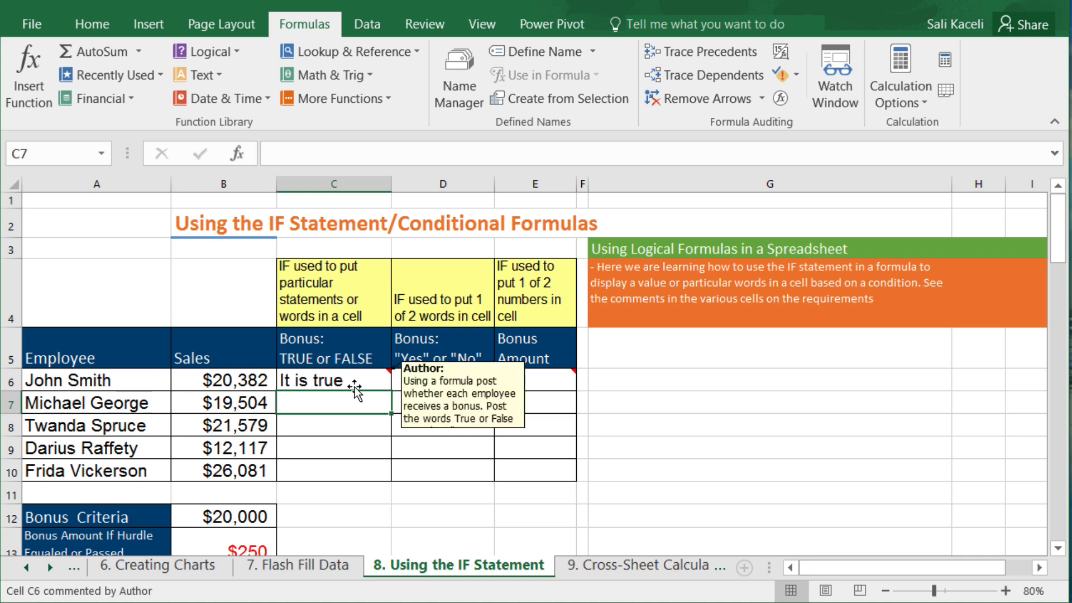
left_click(387, 382)
left_click_drag(390, 391, 385, 476)
left_click(338, 407)
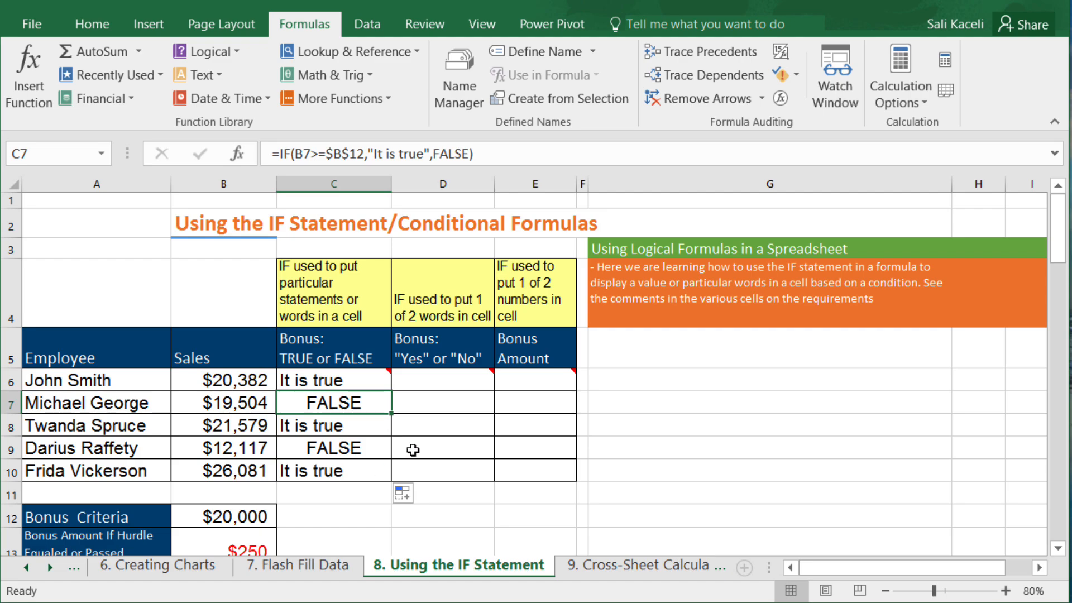
Insert an IF function in D6 with the logical test B6>=$B$12.
left_click(421, 379)
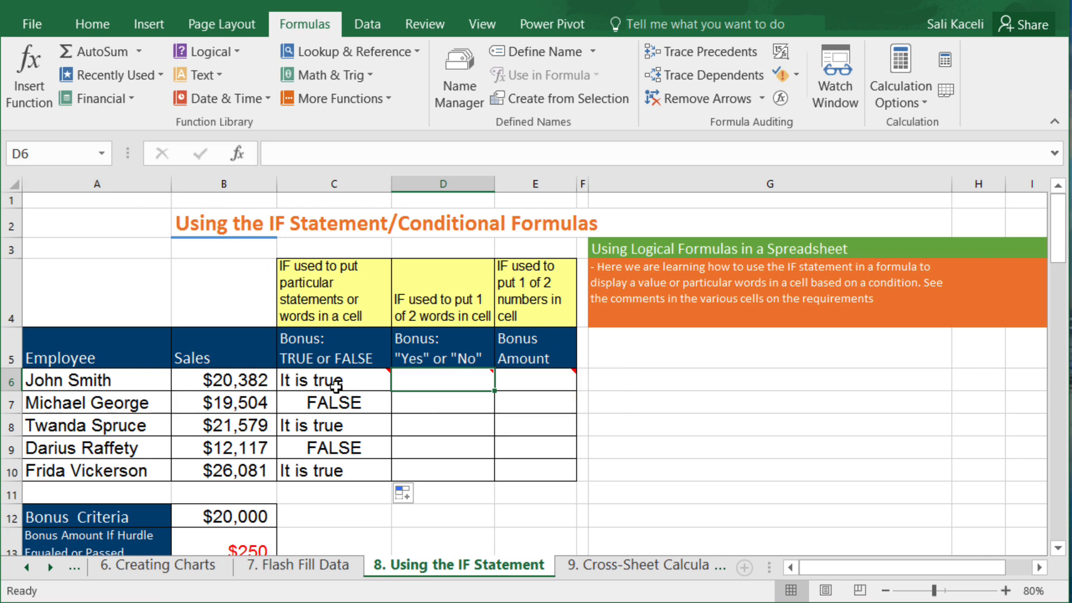
left_click(36, 86)
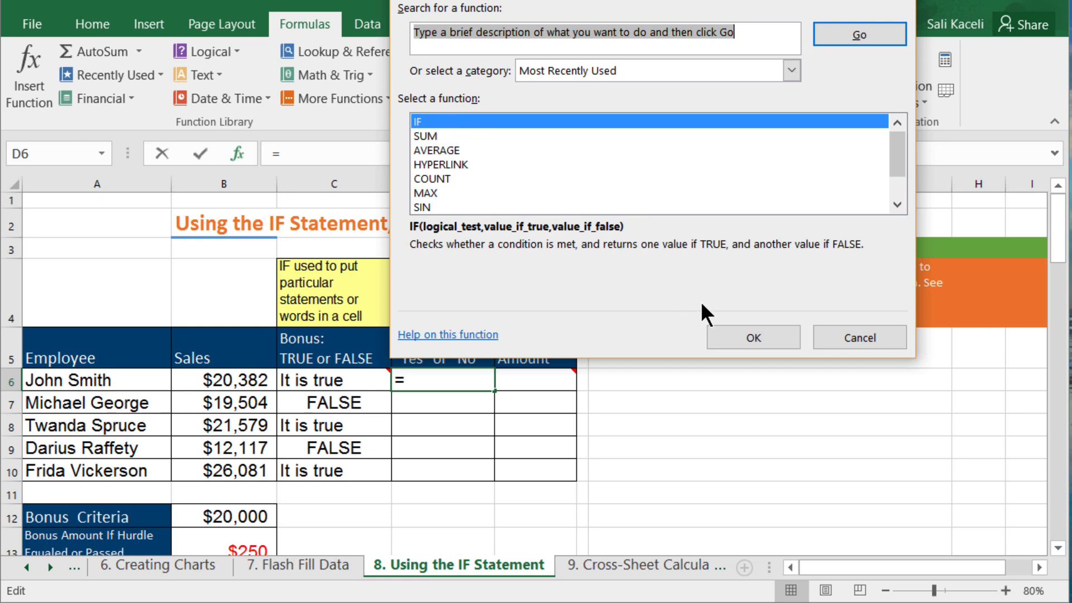
left_click(740, 335)
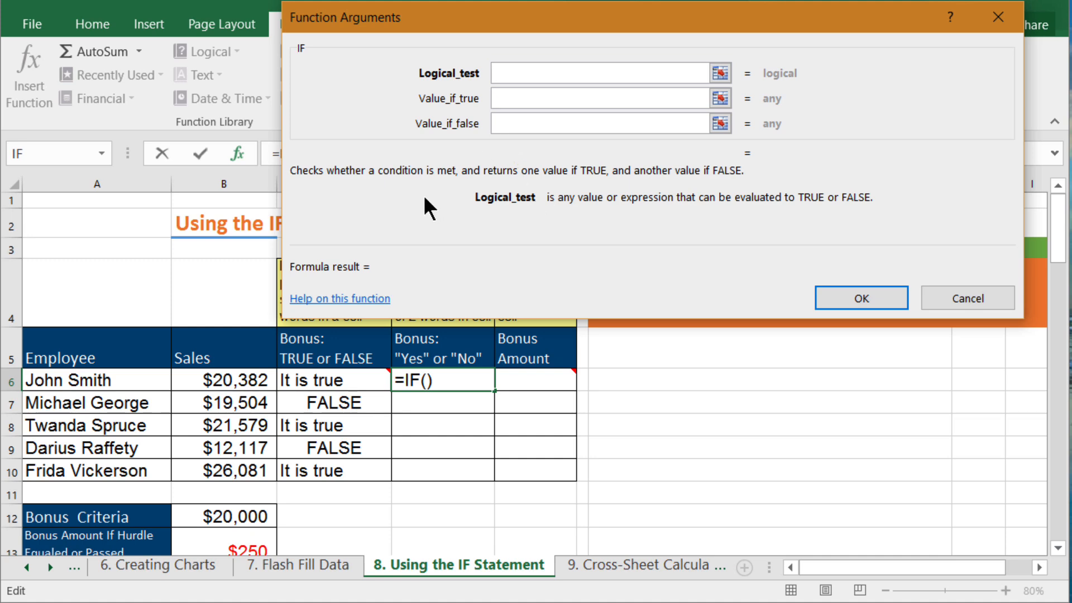
left_click(249, 384)
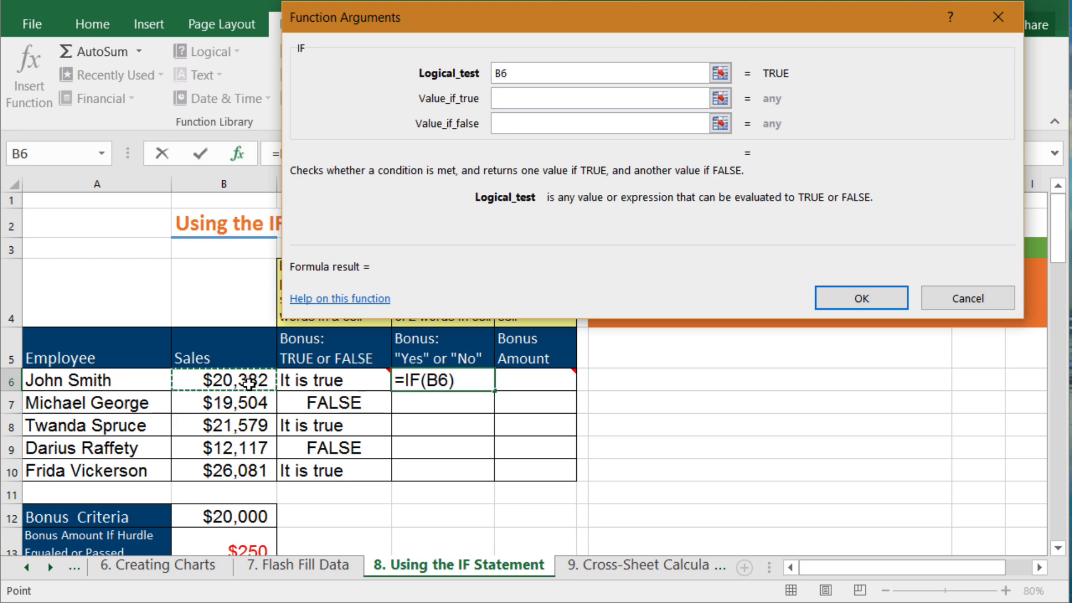
type(">=")
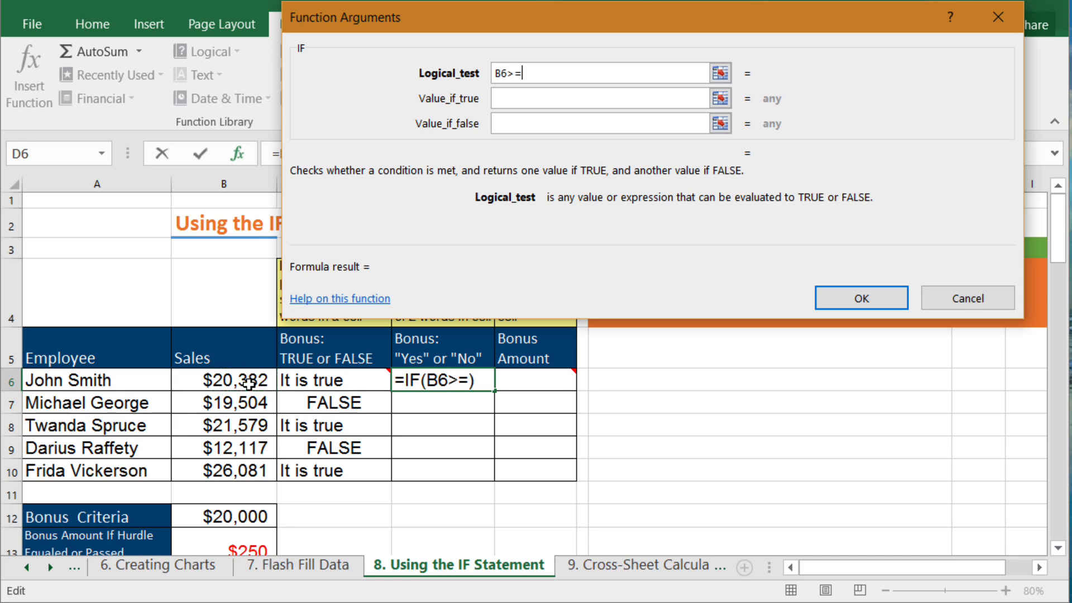
left_click(230, 515)
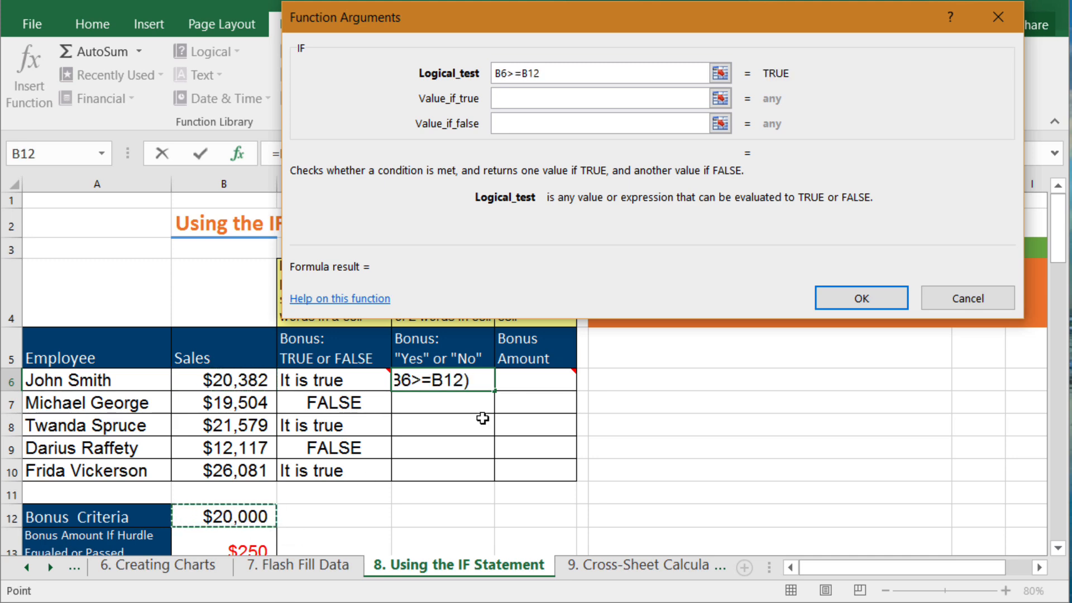
key("F4")
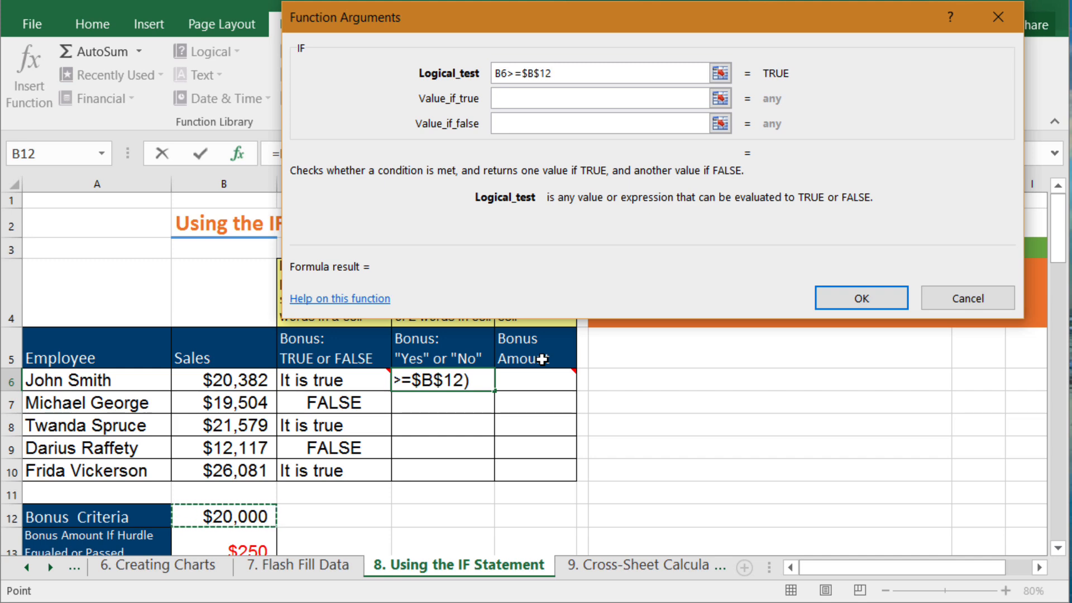
Set the D6 formula to return "Yes" if true and "No" if false, confirm it, and fill it down to D10.
left_click(509, 101)
type("Yes")
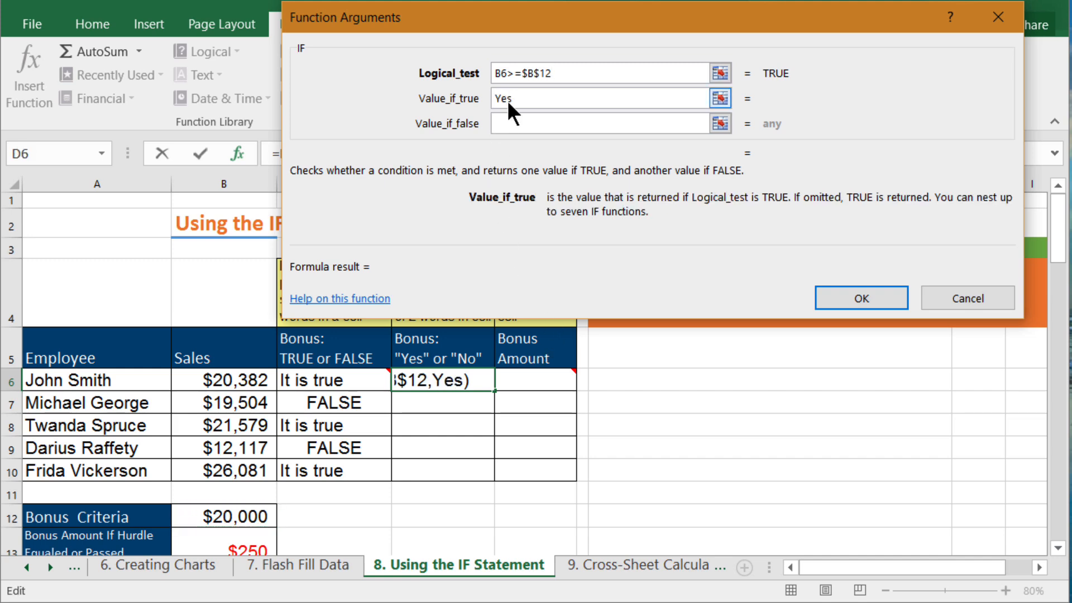
key("Tab")
left_click(521, 125)
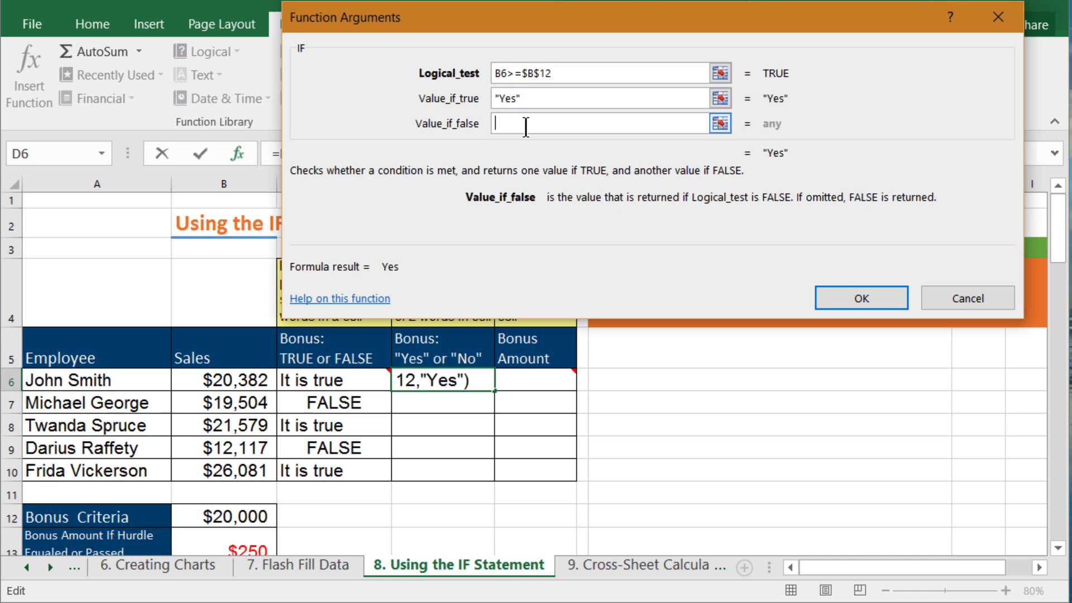
type("No")
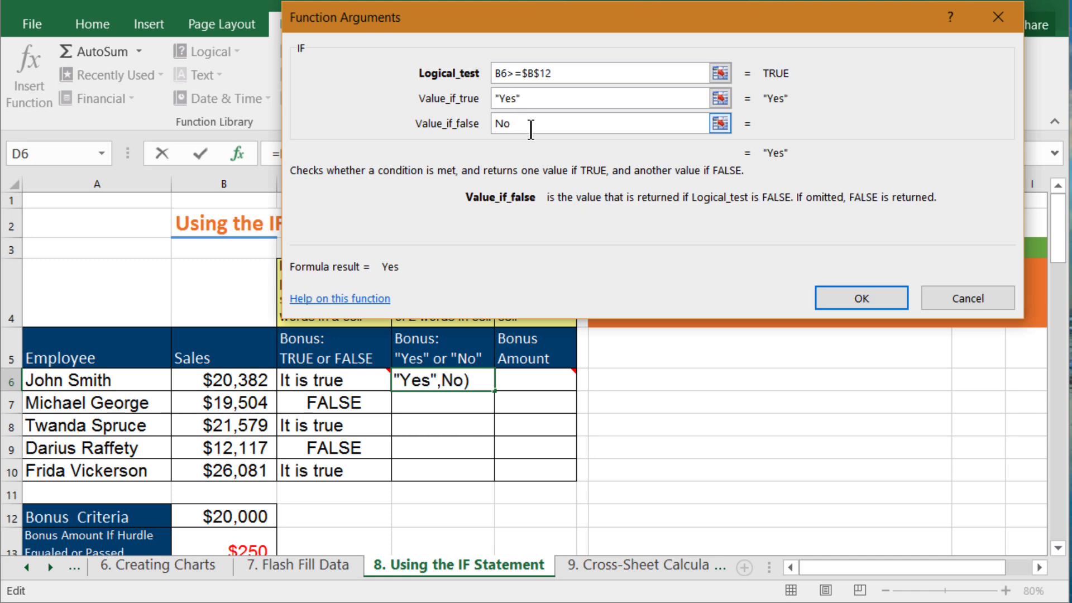
left_click(871, 300)
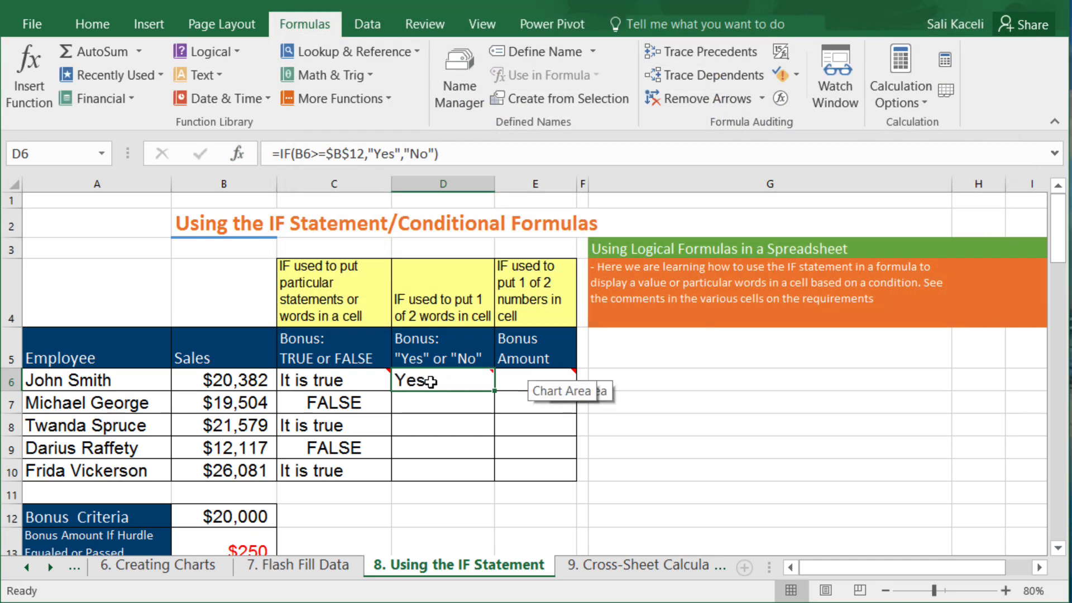
left_click_drag(494, 391, 495, 474)
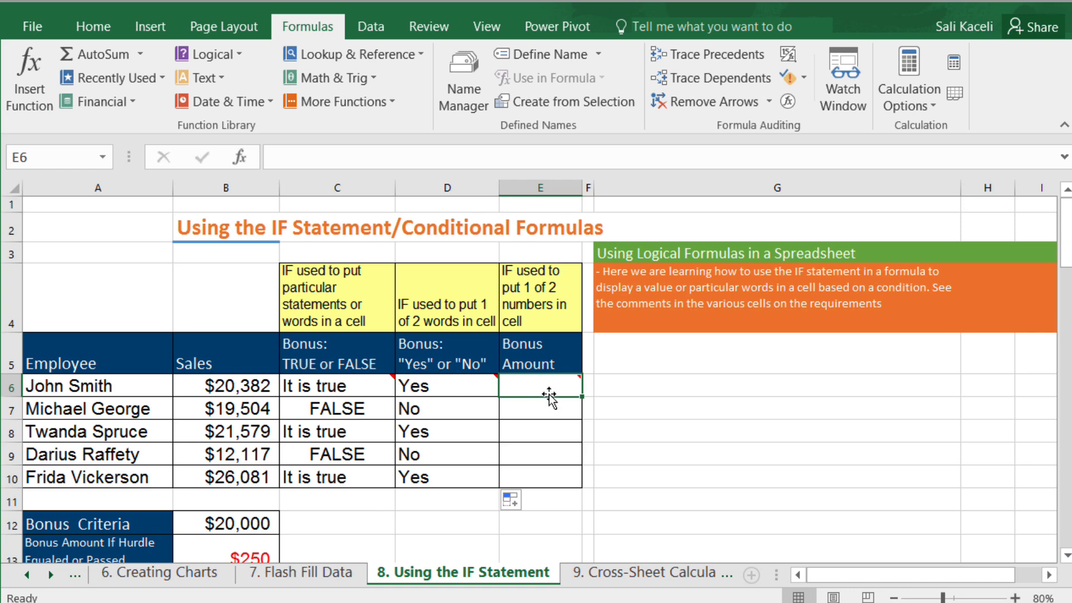
Insert an IF function in the first Bonus Amount cell, E6, with the logical test B6>=$B$12.
mouse_move(544, 387)
left_click(29, 93)
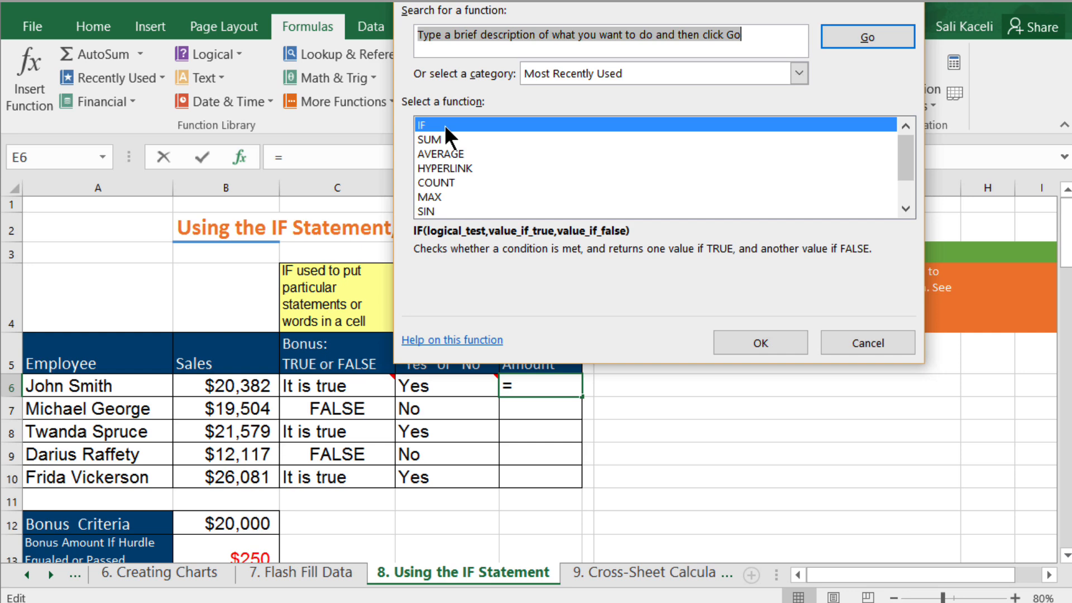
double_click(444, 125)
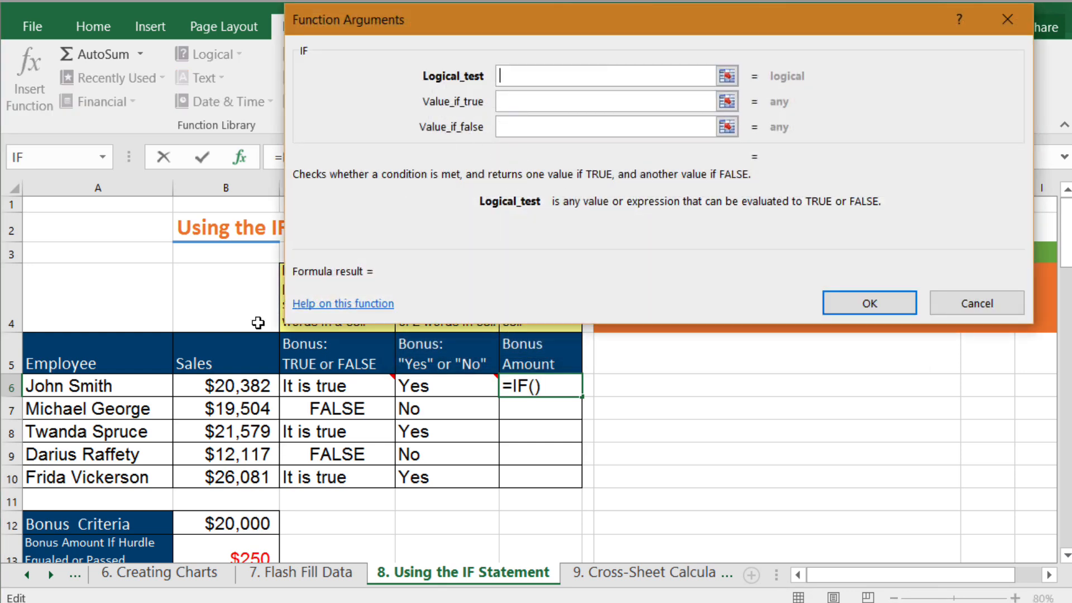
left_click(222, 386)
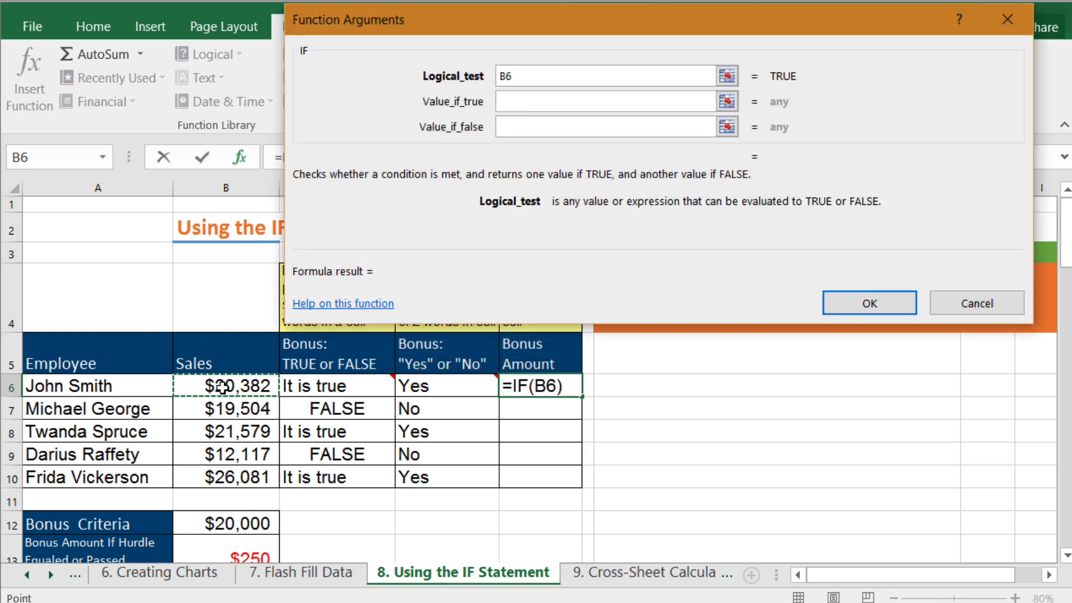
type("+")
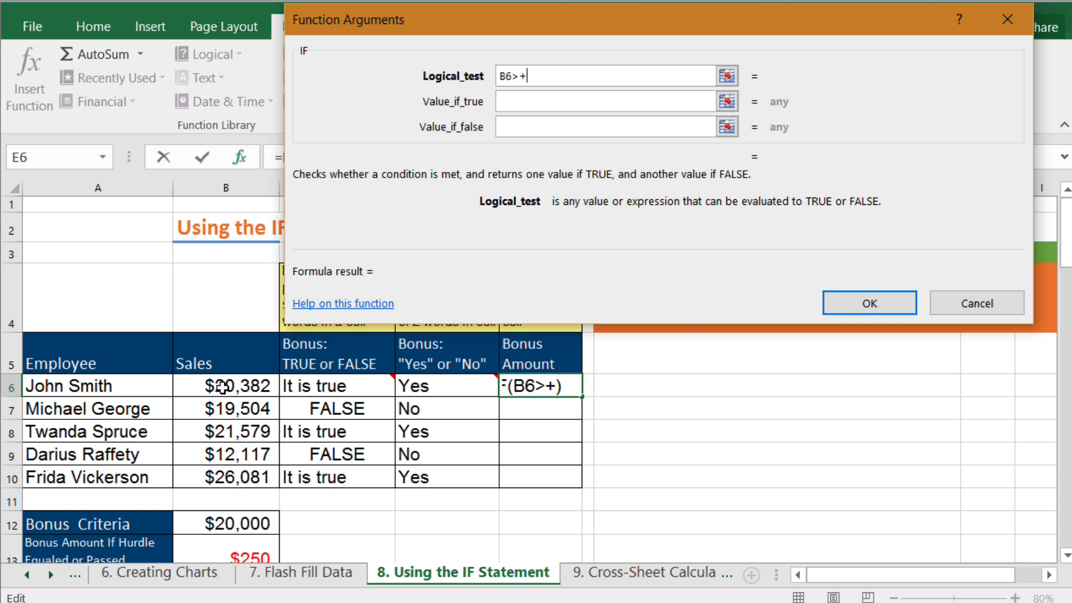
key("BackSpace")
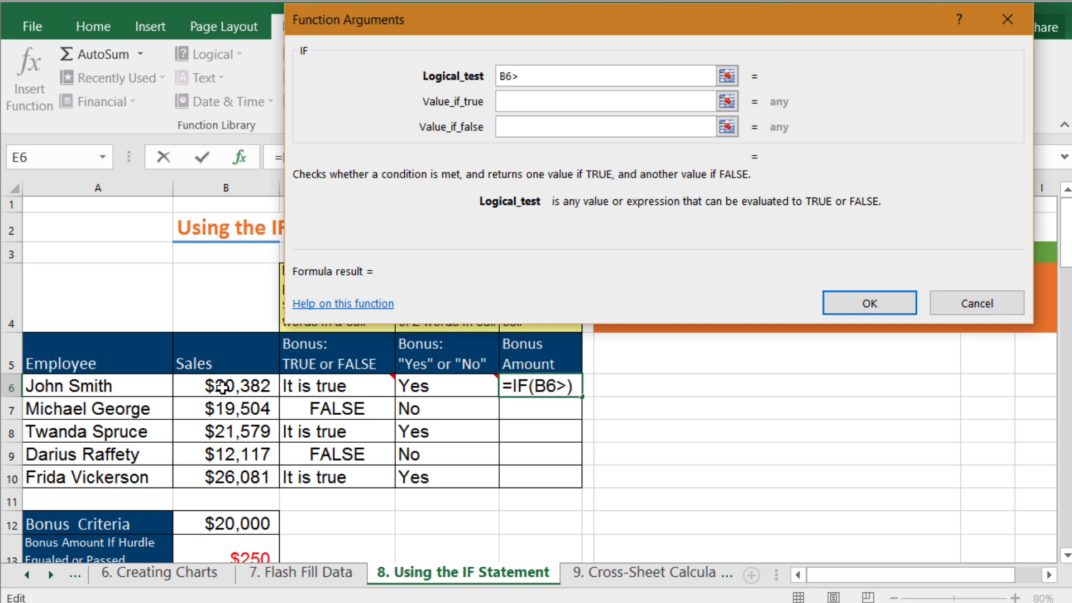
type("=")
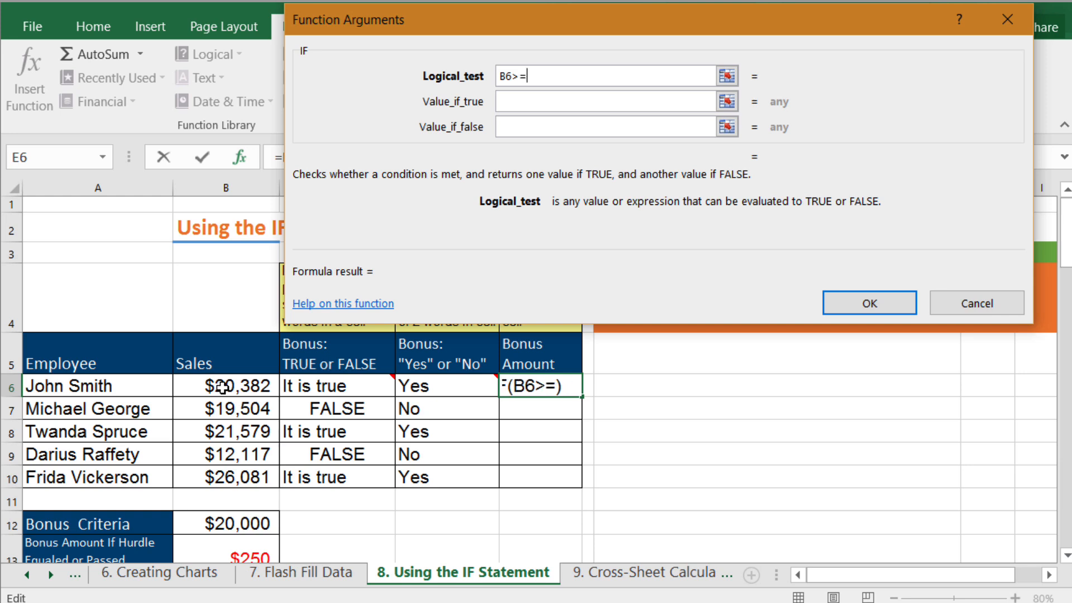
left_click(239, 522)
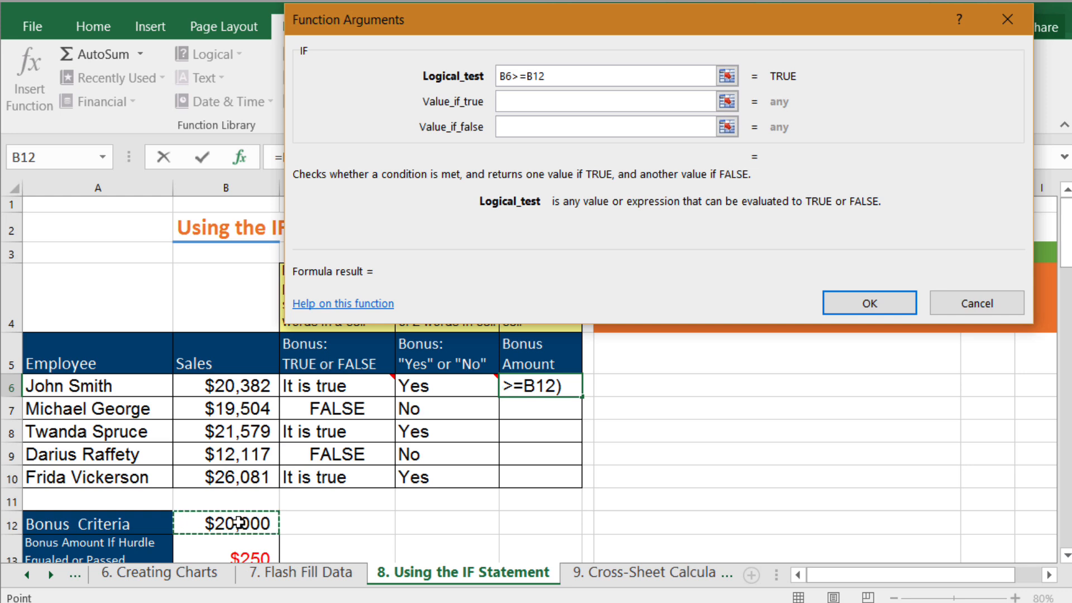
key("F4")
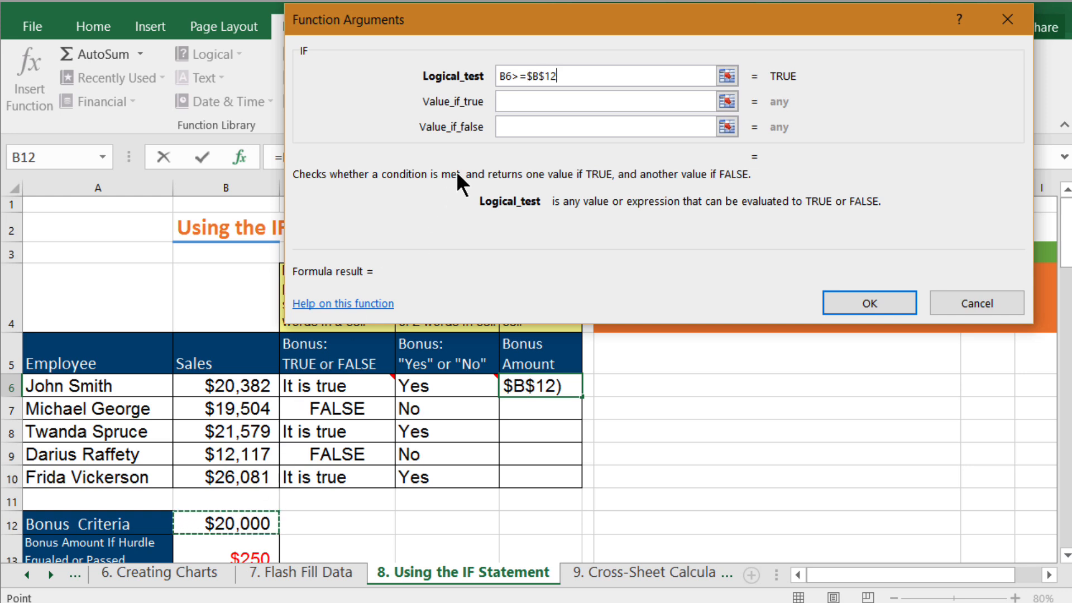
Set the E6 IF formula to return $B$13 if true and 0 if false, and confirm the function.
left_click(530, 102)
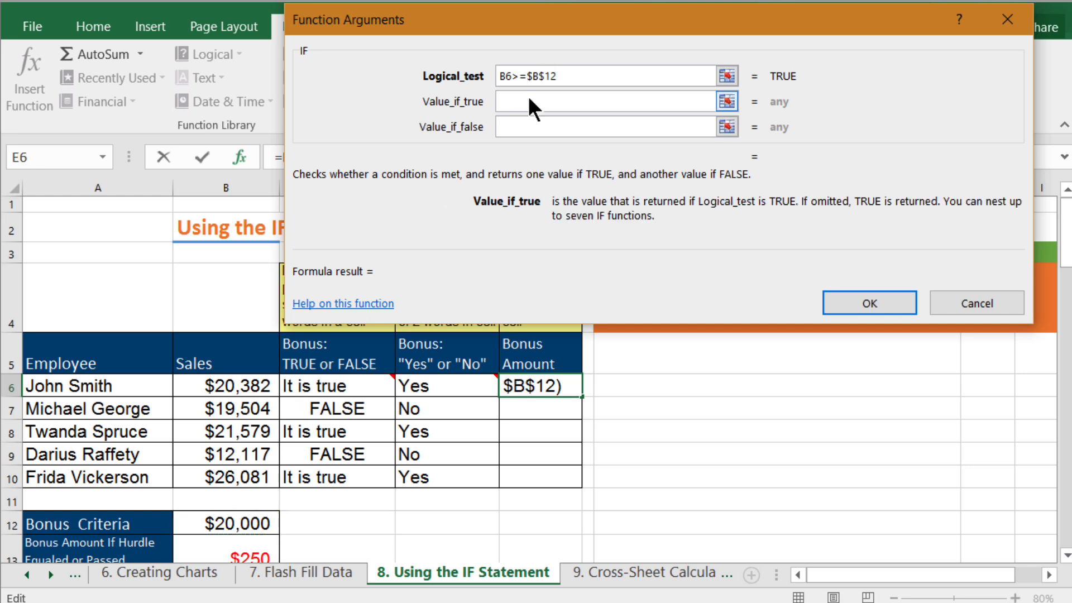
left_click(240, 549)
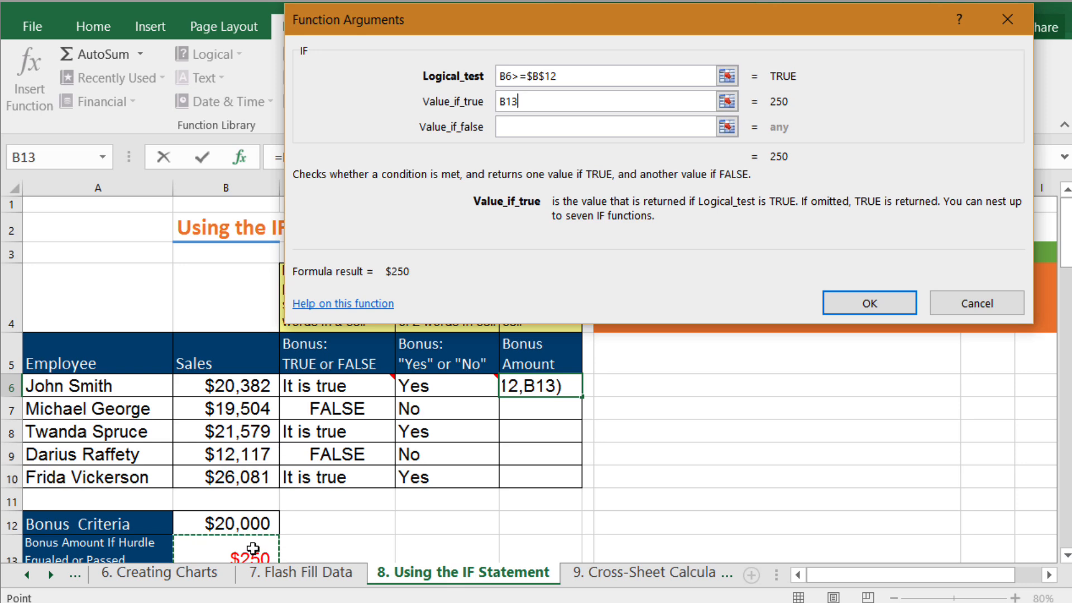
left_click(511, 102)
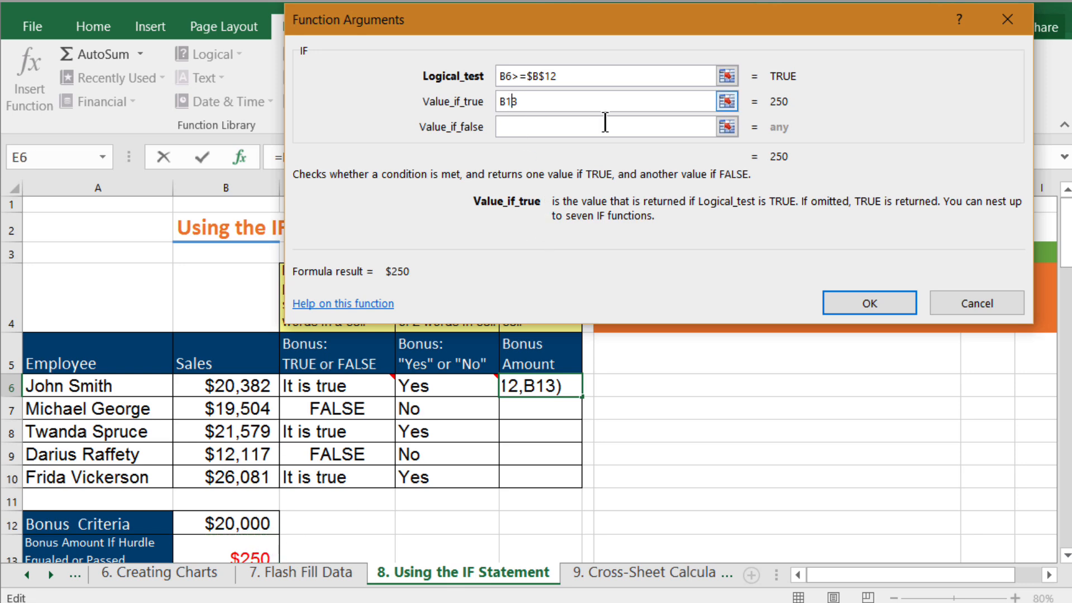
key("F4")
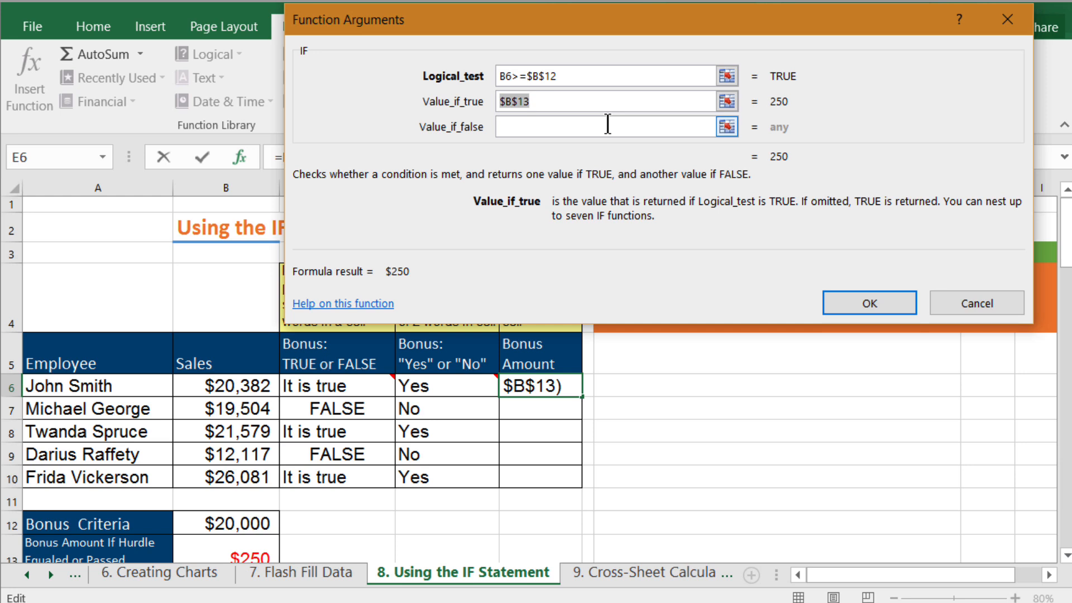
left_click(608, 124)
type("0")
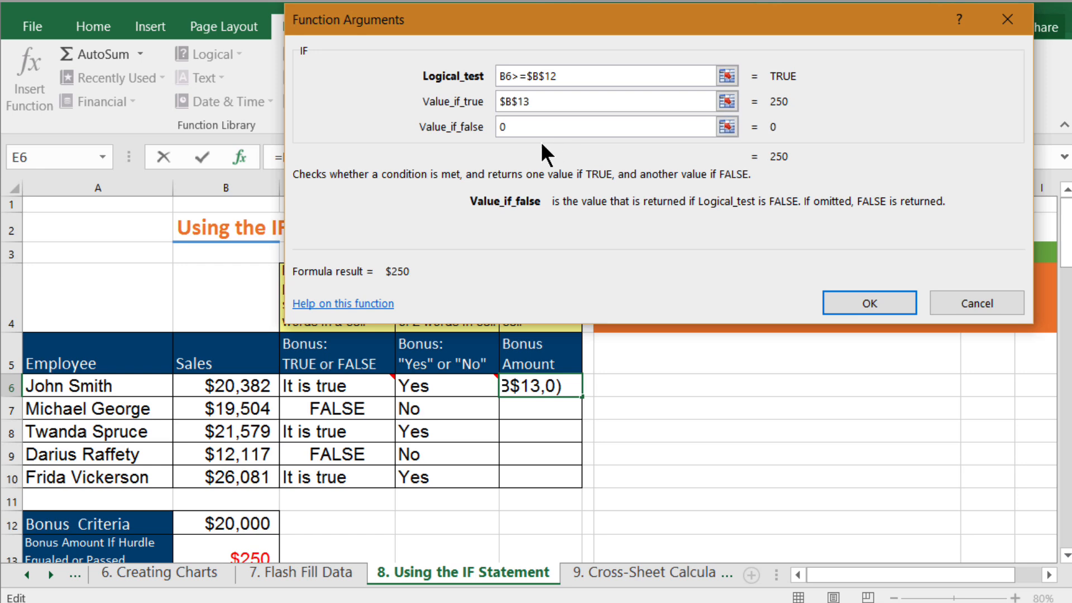
left_click(880, 309)
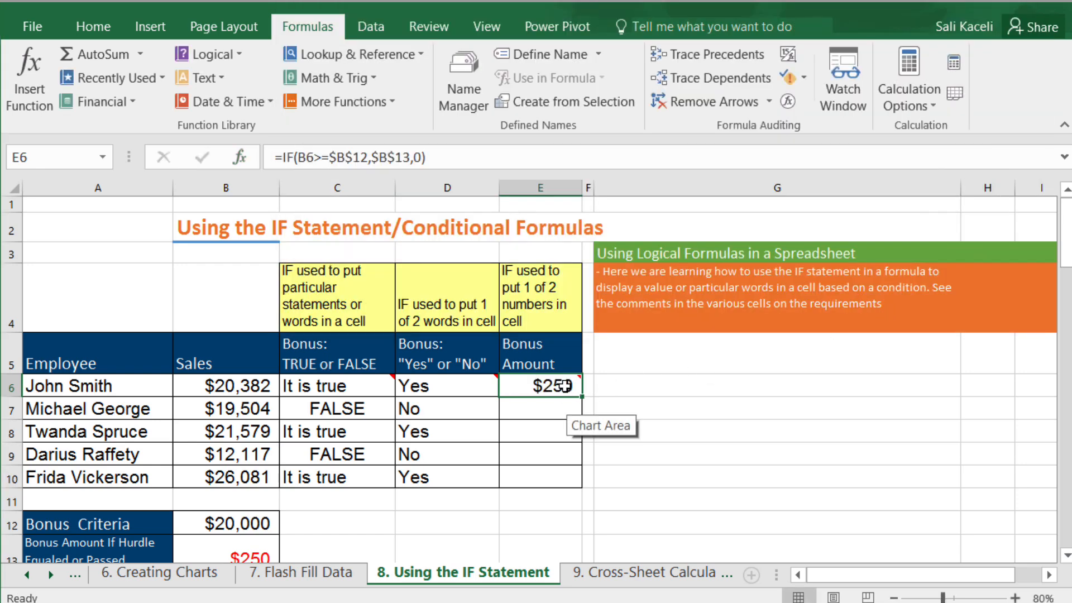
Fill the E6 formula down to E10 for the remaining employees and widen the narrow column F beside it.
left_click_drag(583, 397, 578, 480)
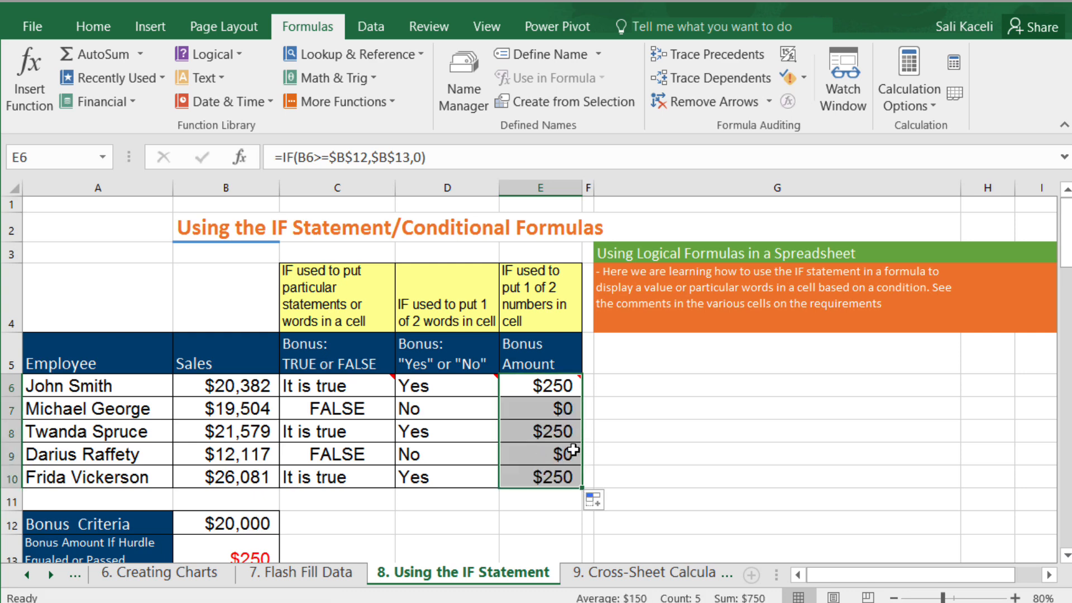
left_click(548, 453)
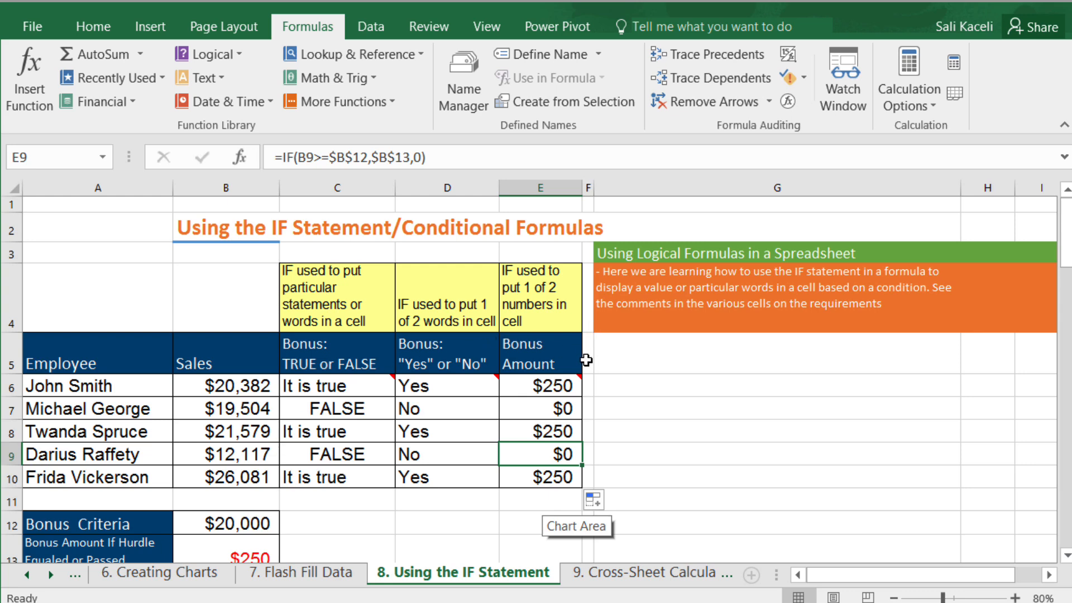
left_click_drag(596, 186, 680, 189)
left_click(616, 378)
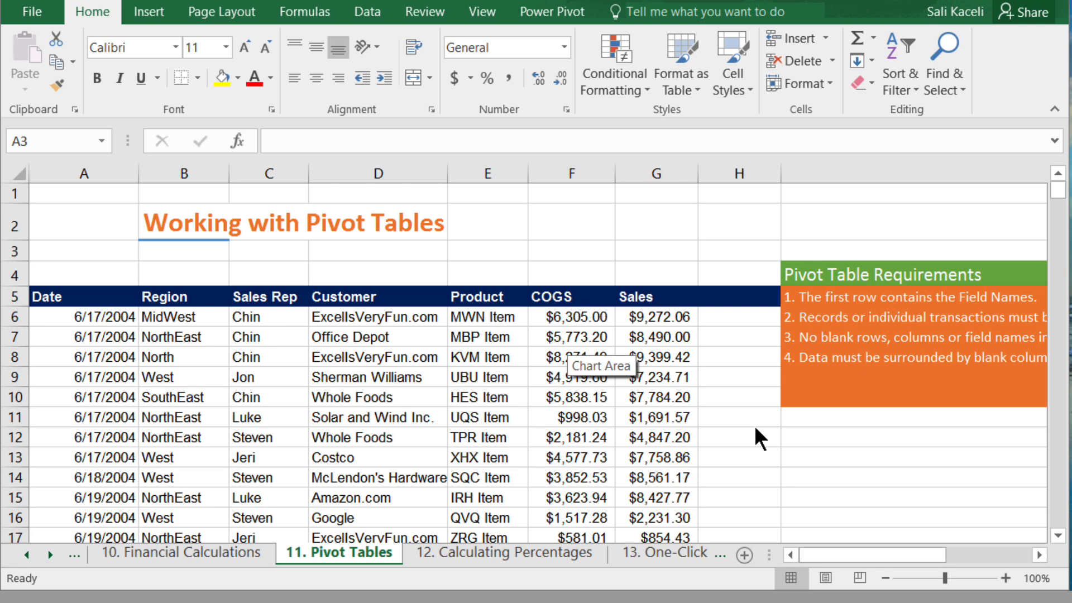
On the 11. Pivot Tables sheet, narrow the blank column H between the sales data and the Pivot Table Requirements note.
scroll(525, 367, "down", 2)
scroll(458, 374, "up", 2)
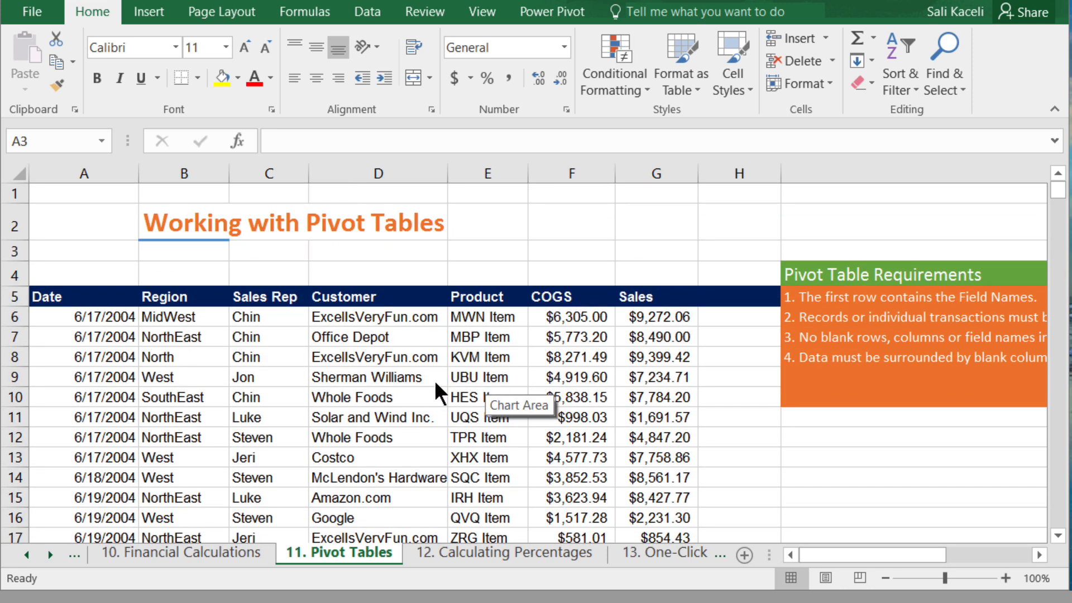
left_click(871, 555)
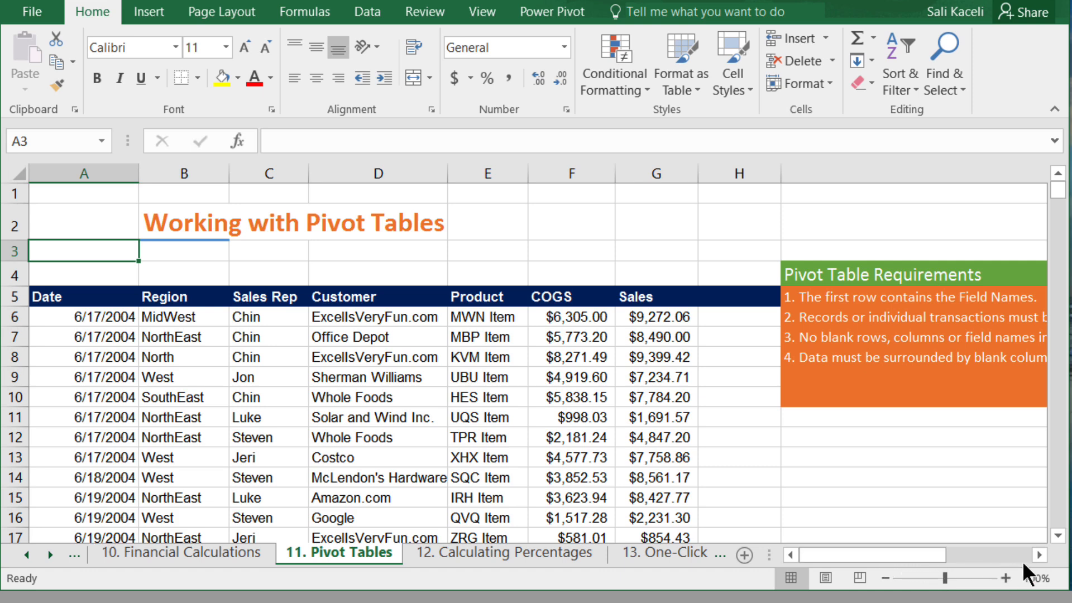
left_click(1039, 556)
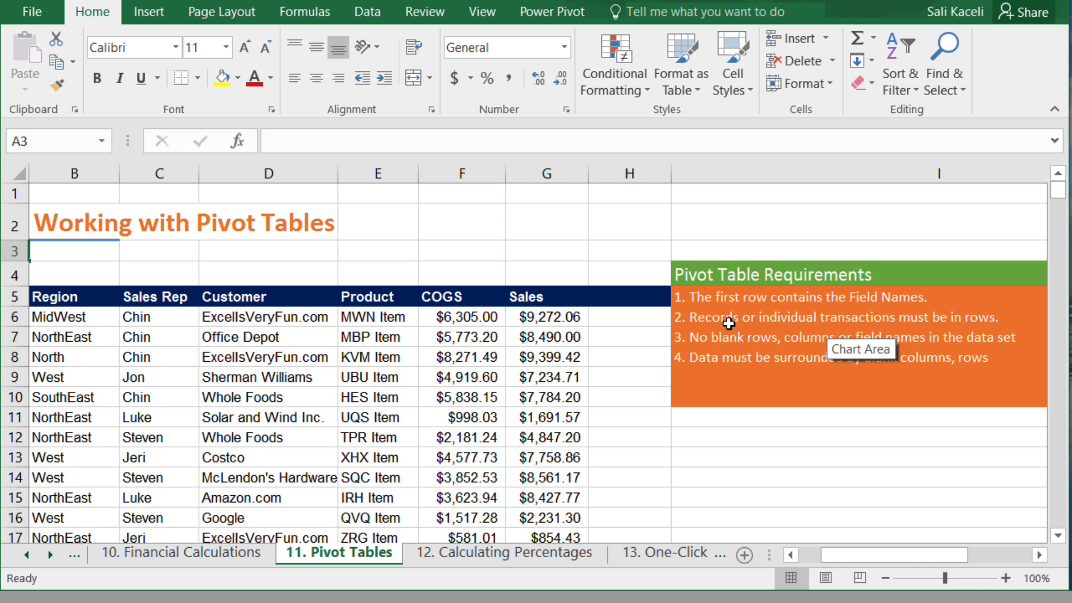
left_click(893, 440)
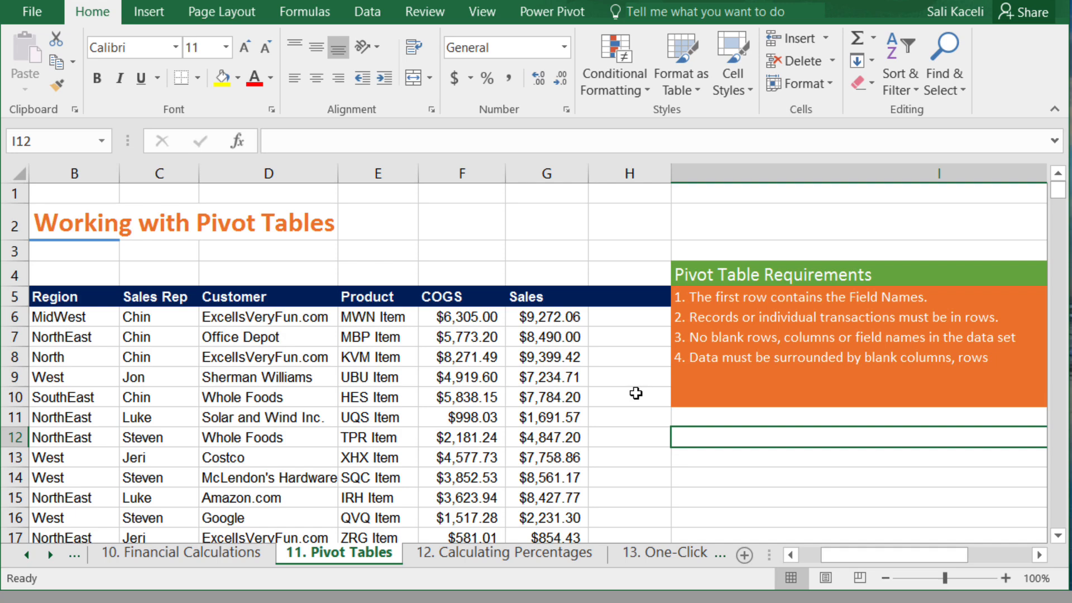
left_click_drag(671, 171, 636, 171)
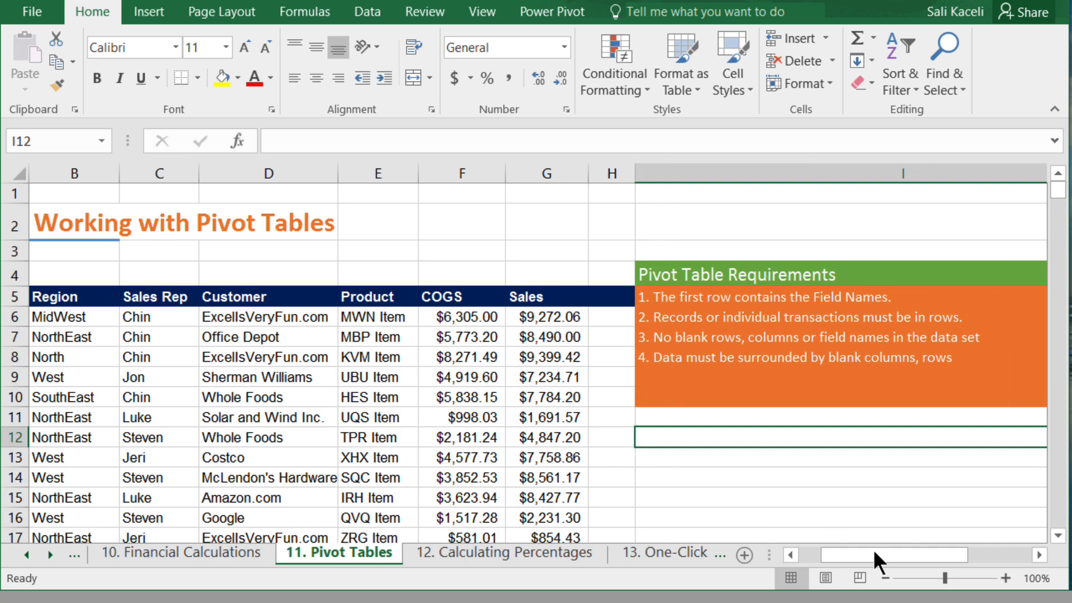
mouse_move(1063, 190)
left_mouse_down()
mouse_move(1069, 317)
mouse_move(1070, 193)
left_mouse_up()
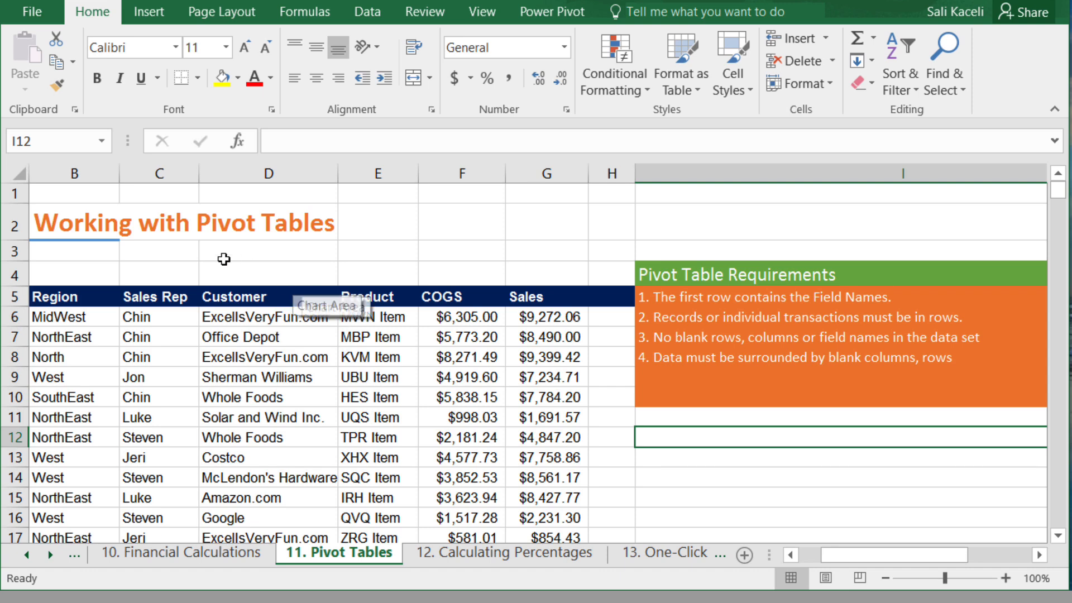
Examine the extent of the sales data from the Region header across to Sales and down to the last record.
left_click(115, 276)
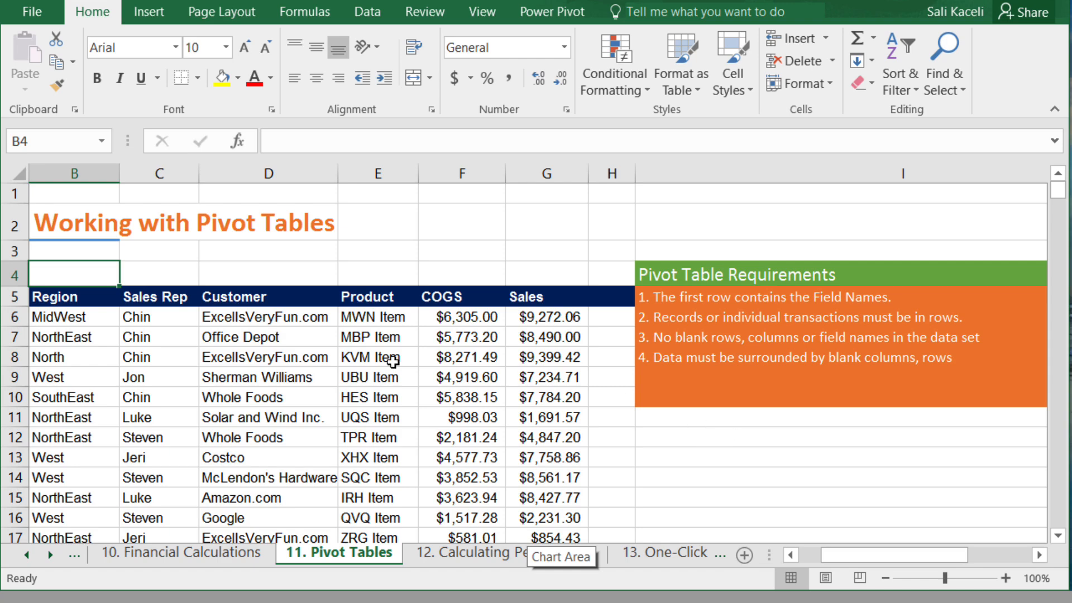
scroll(341, 347, "down", 2)
scroll(341, 348, "up", 2)
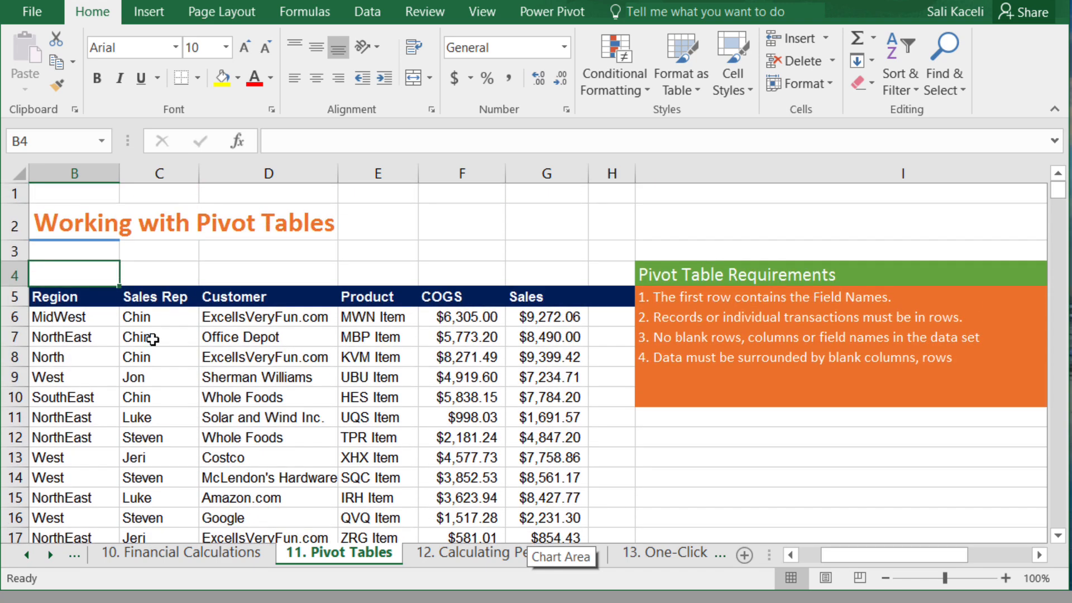
left_click(56, 297)
key("ctrl+shift+Right")
key("ctrl+shift+Down")
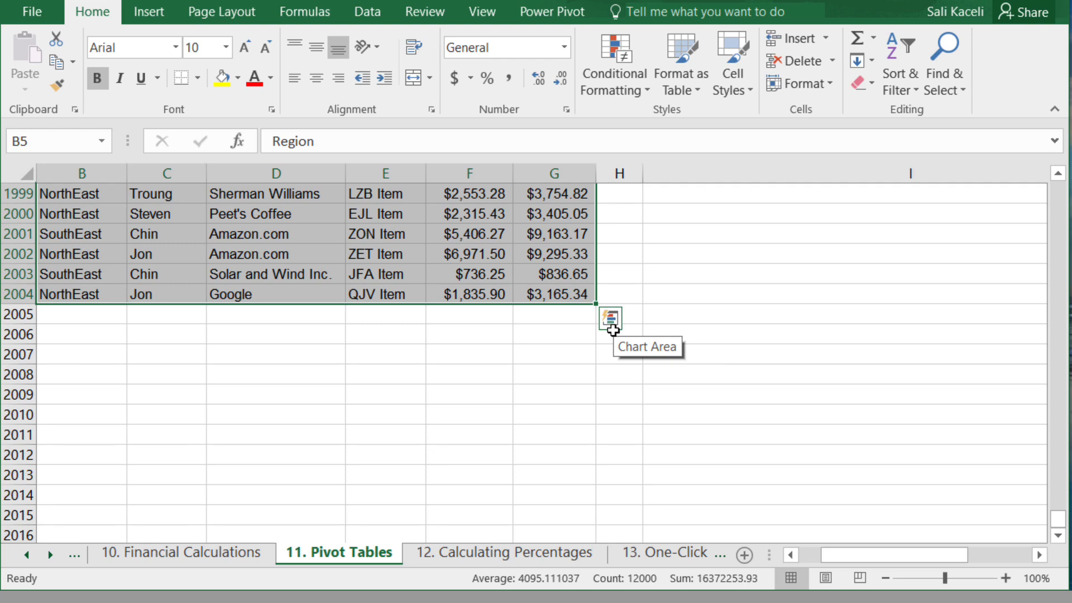
left_click(613, 330)
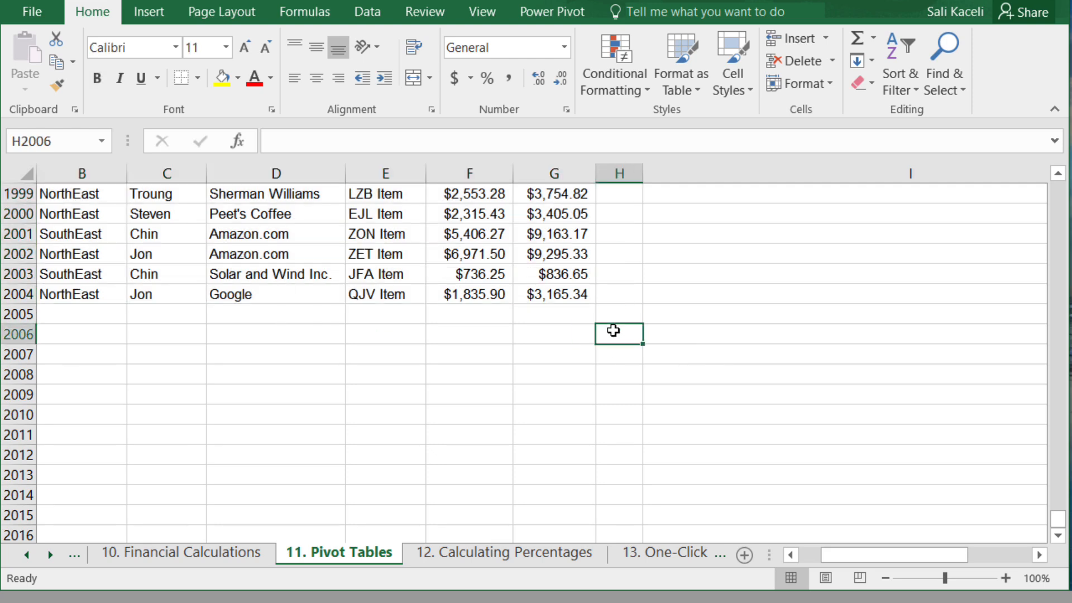
Select the entire sales data set, A5:G2004, including its header row.
left_click(579, 294)
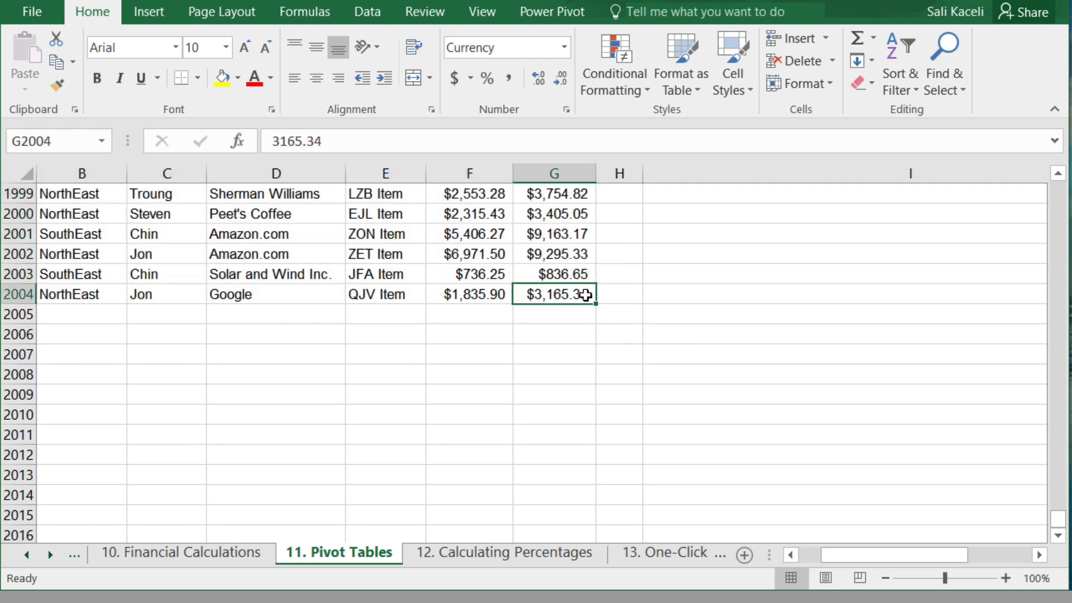
key("ctrl+a")
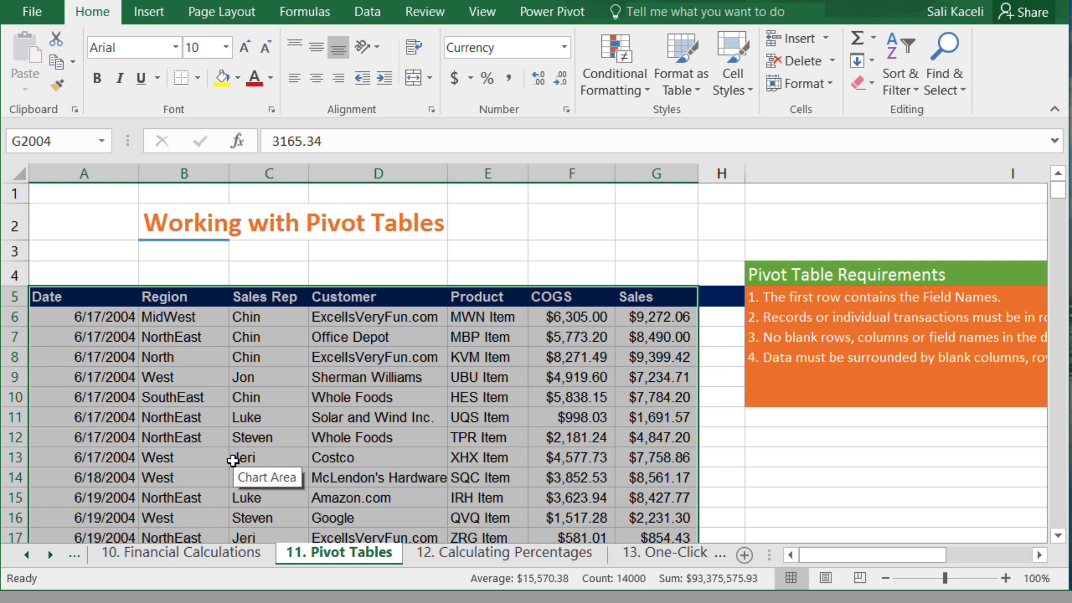
Browse the recommended PivotTables for the selected data and close them without inserting one.
left_click(147, 13)
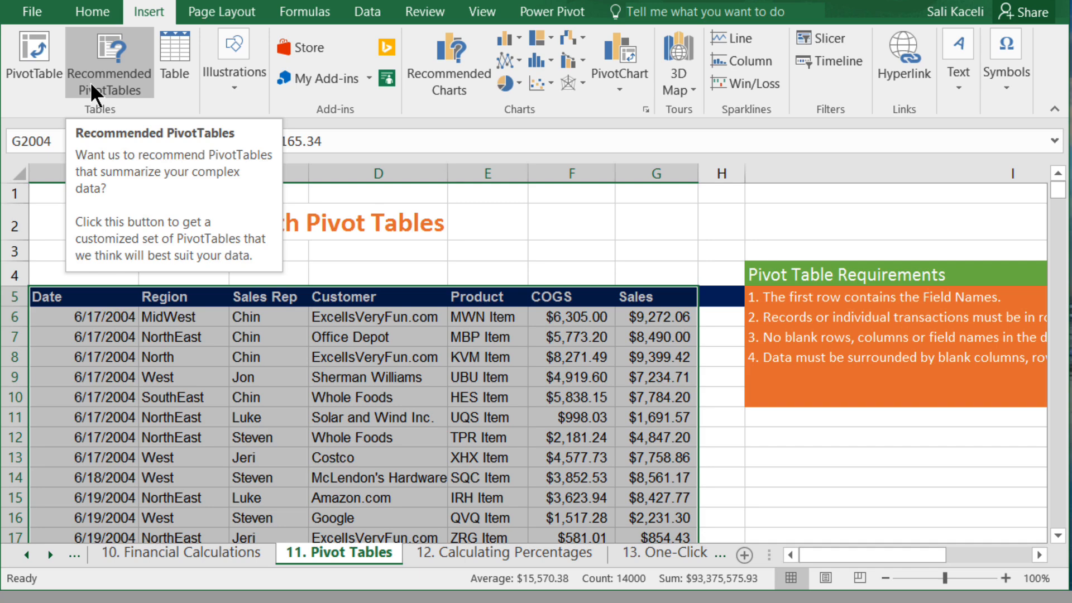
left_click(94, 86)
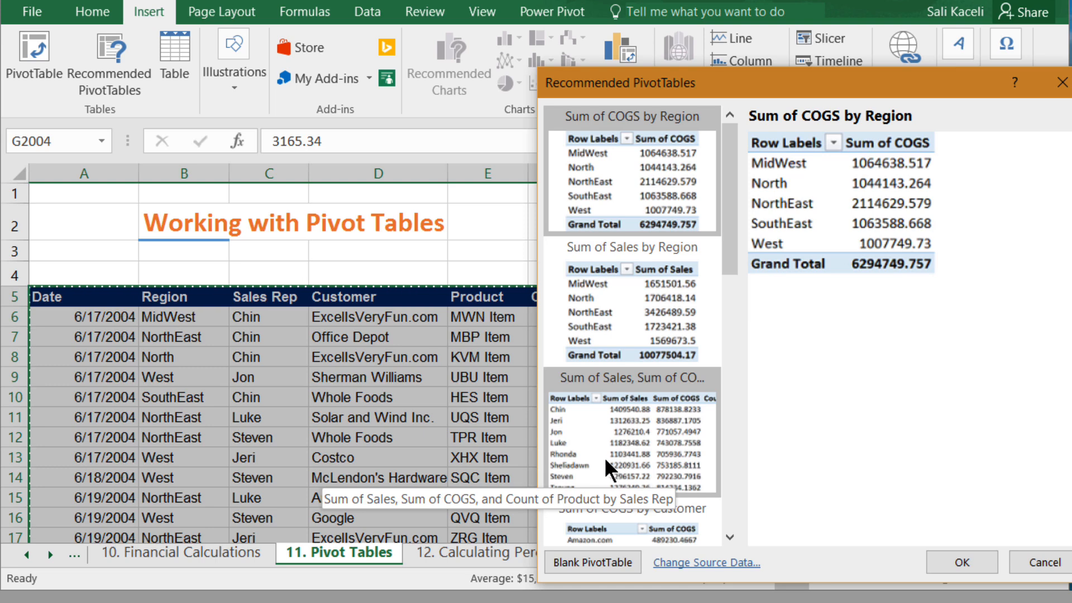
scroll(624, 461, "down", 8)
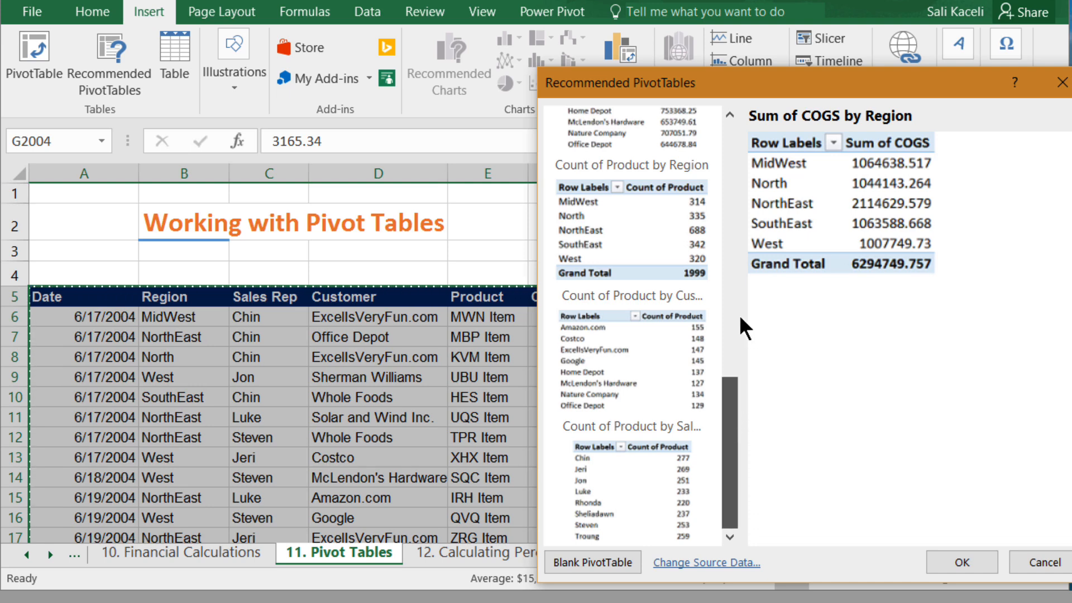
scroll(739, 315, "up", 10)
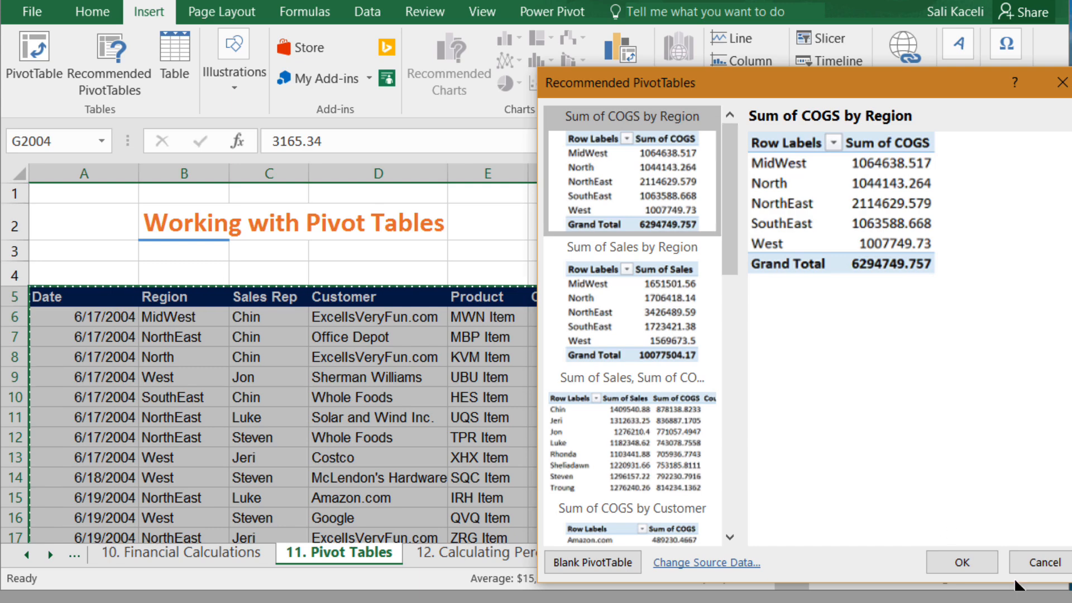
left_click(1034, 563)
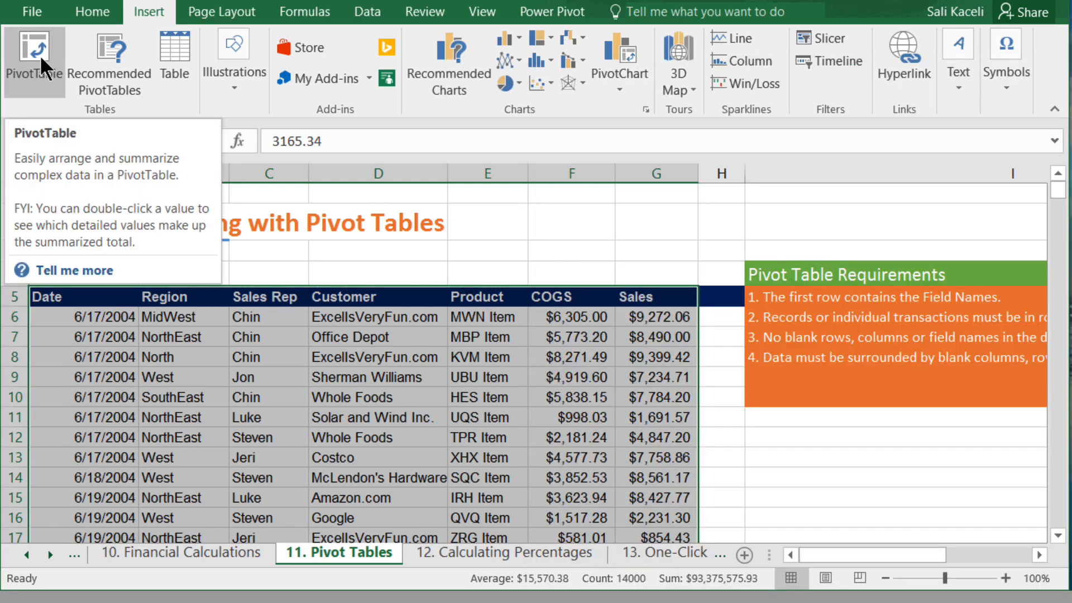
Create a blank PivotTable from the selected data range on a new worksheet.
left_click(39, 55)
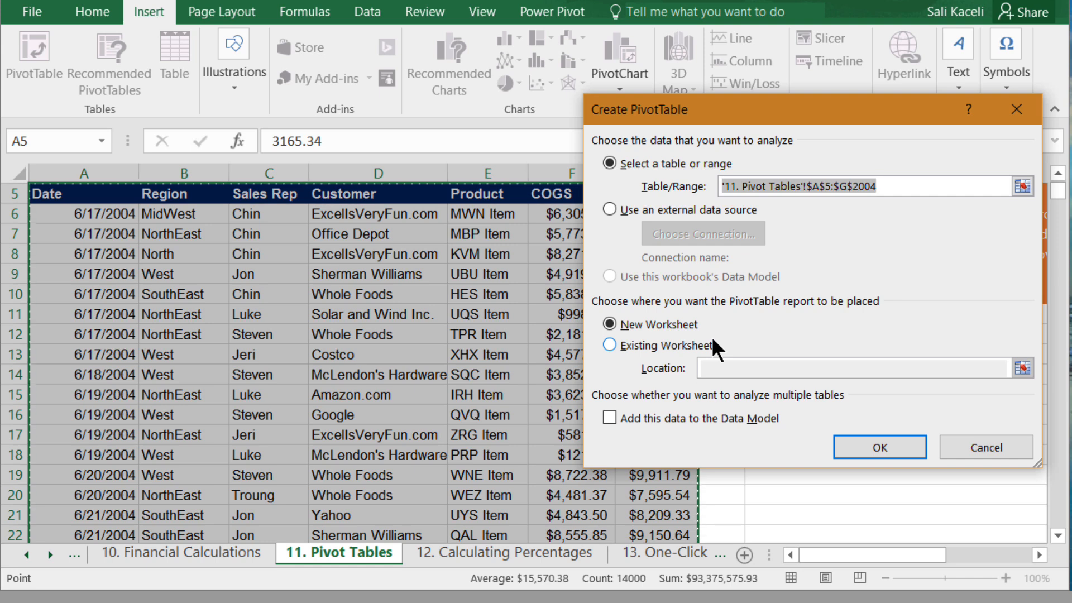
left_click(894, 447)
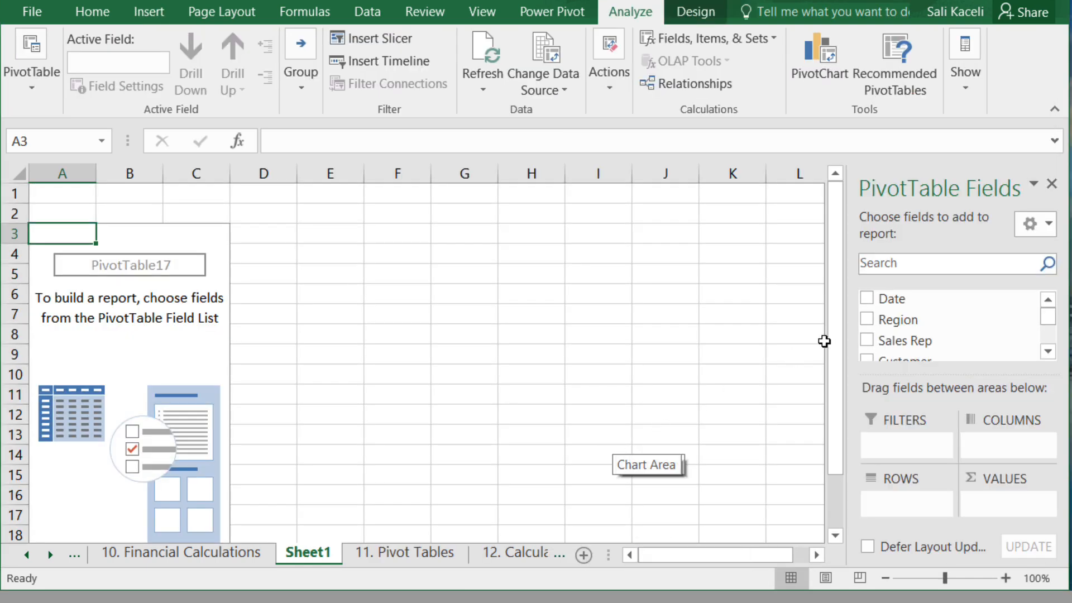
Add the Region and Customer fields to the PivotTable's rows and look through the grouped customer list.
left_click(867, 318)
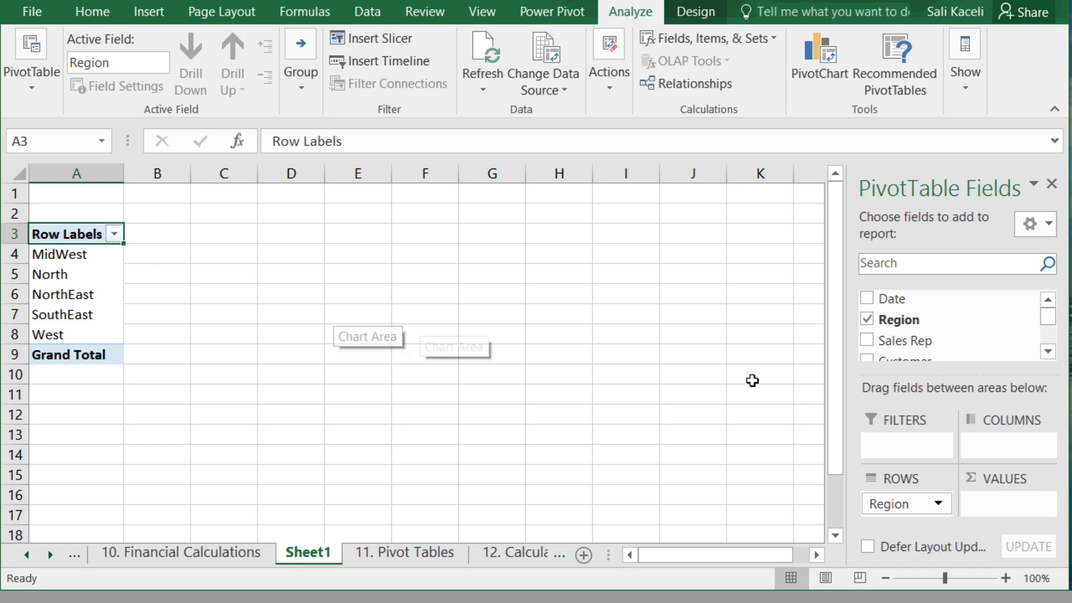
left_click(1049, 352)
left_click(868, 345)
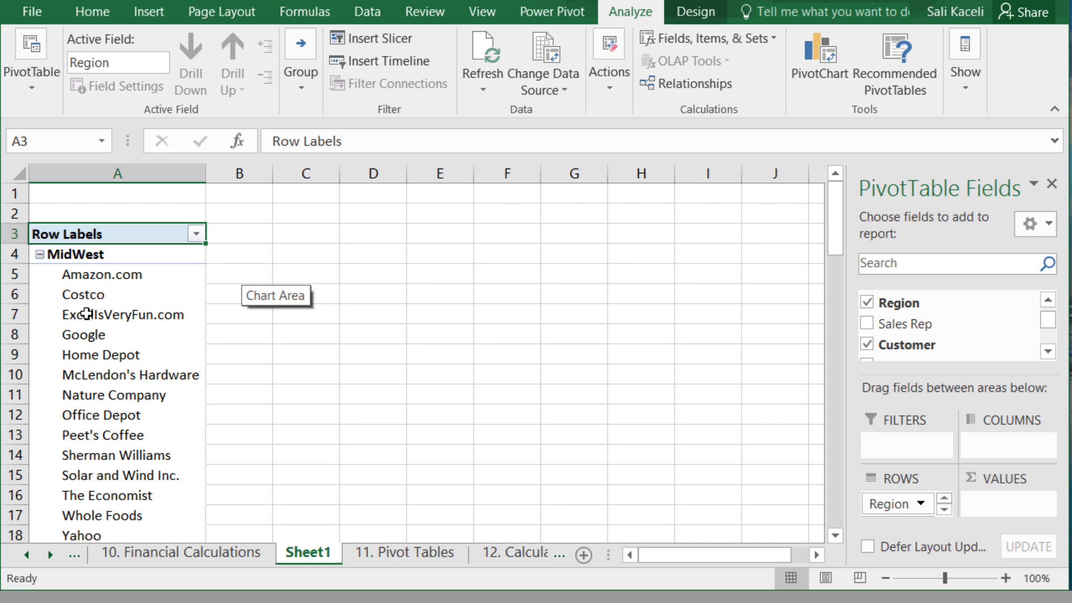
scroll(180, 382, "down", 2)
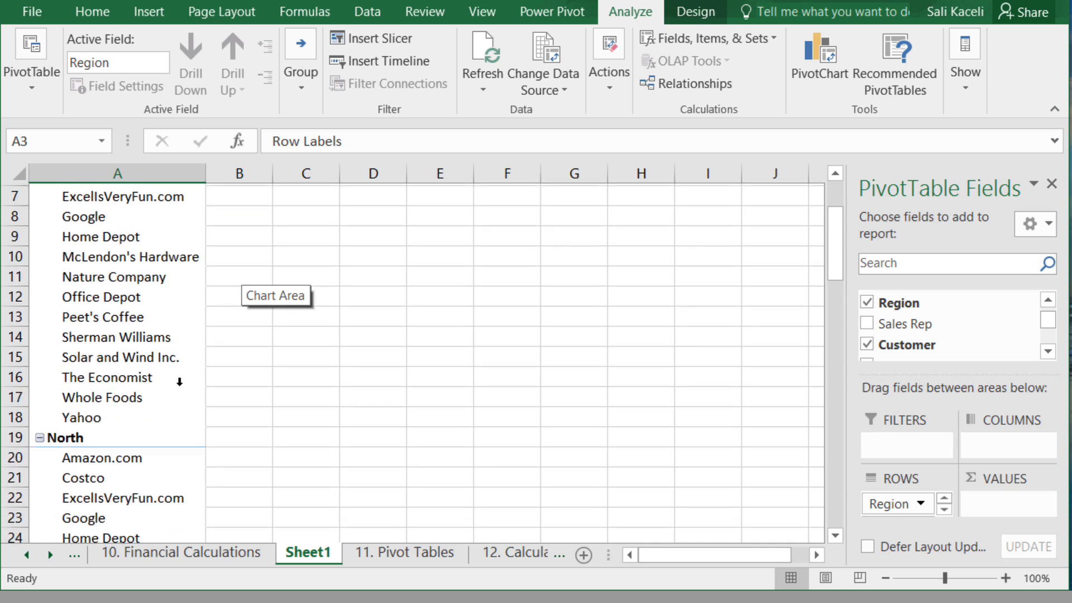
scroll(186, 395, "down", 4)
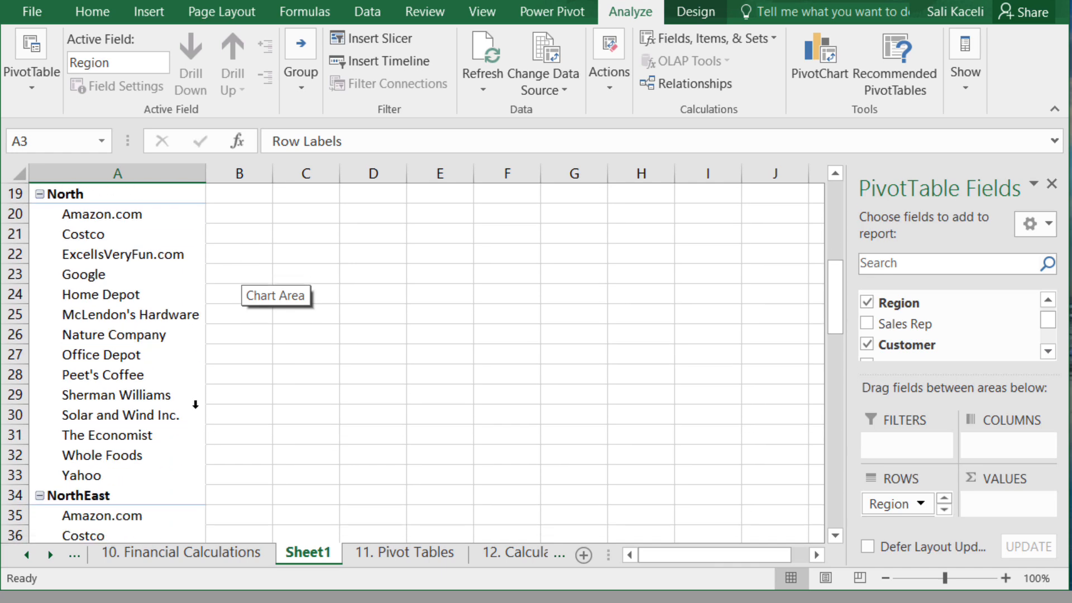
scroll(195, 405, "up", 2)
Add the COGS field to the PivotTable as summed values.
left_click(1048, 351)
left_click(1048, 352)
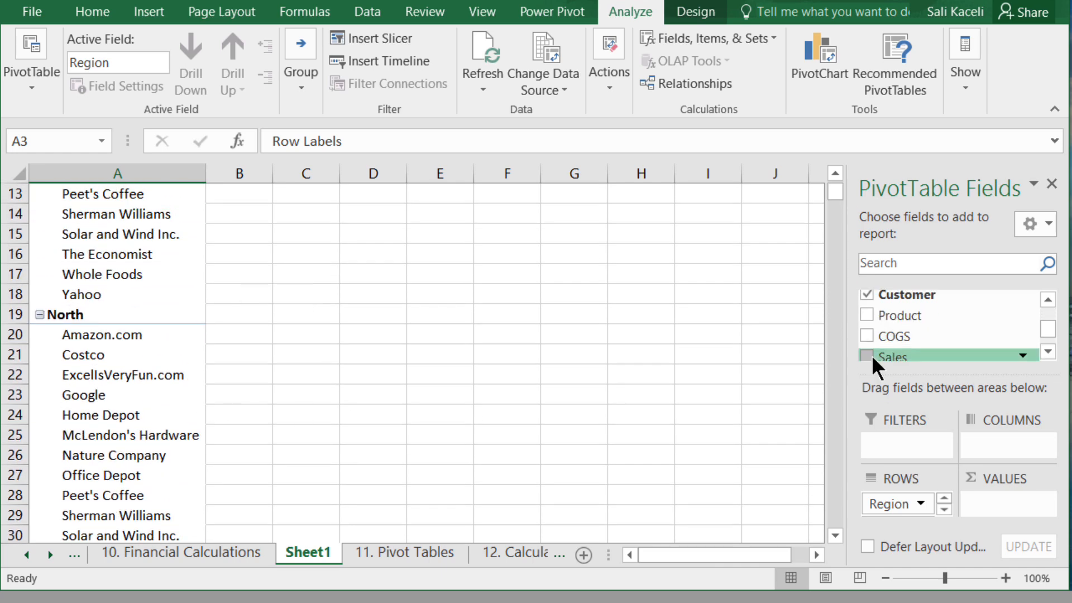
left_click(871, 338)
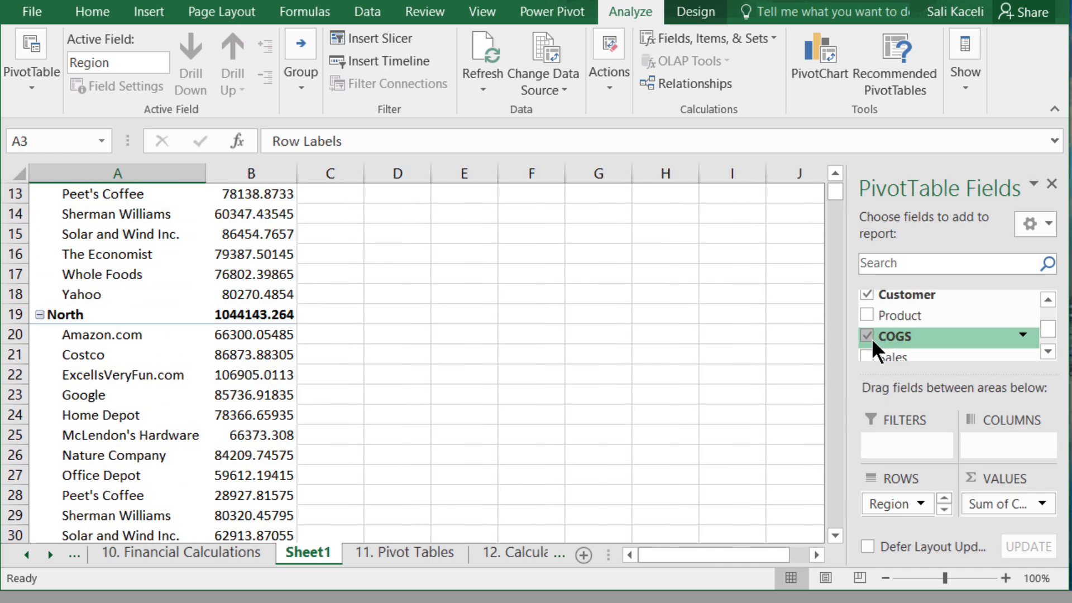
left_click(1046, 353)
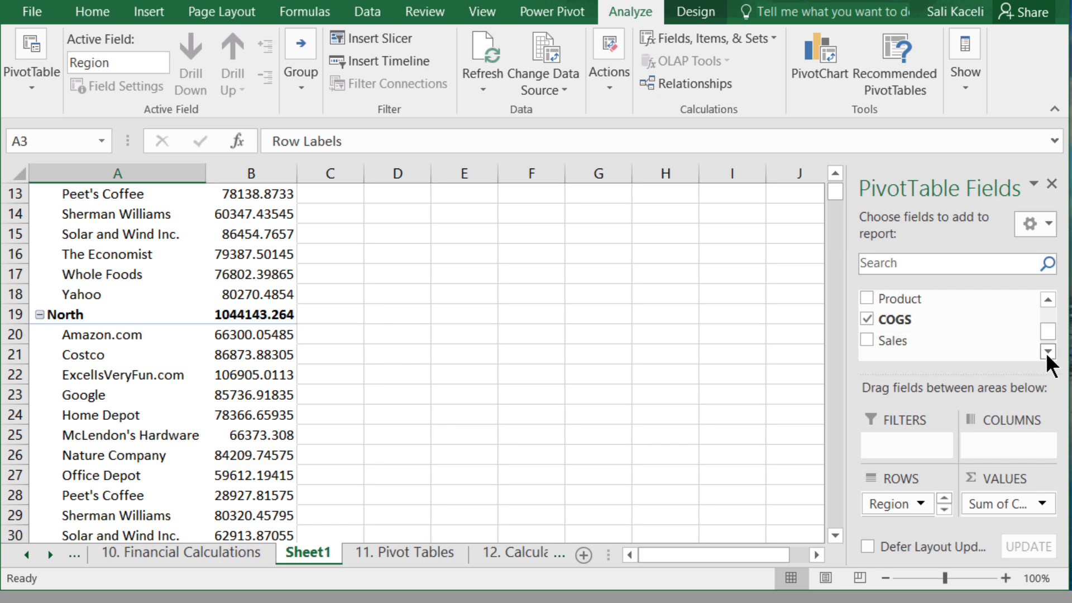
Add the Sales field to the PivotTable as summed values next to COGS.
left_click(866, 341)
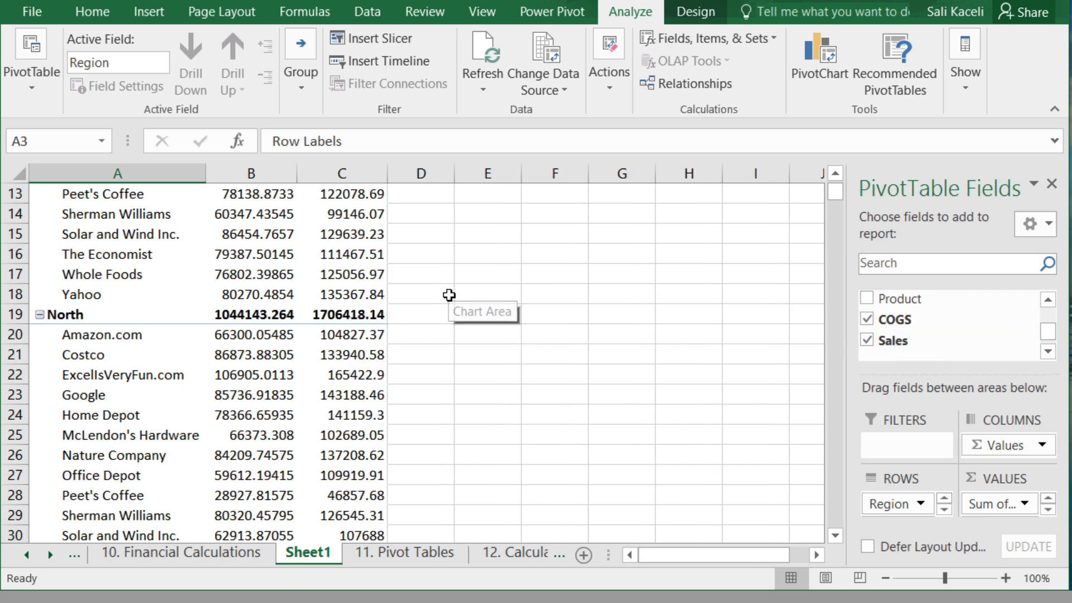
scroll(448, 304, "up", 3)
scroll(448, 313, "up", 1)
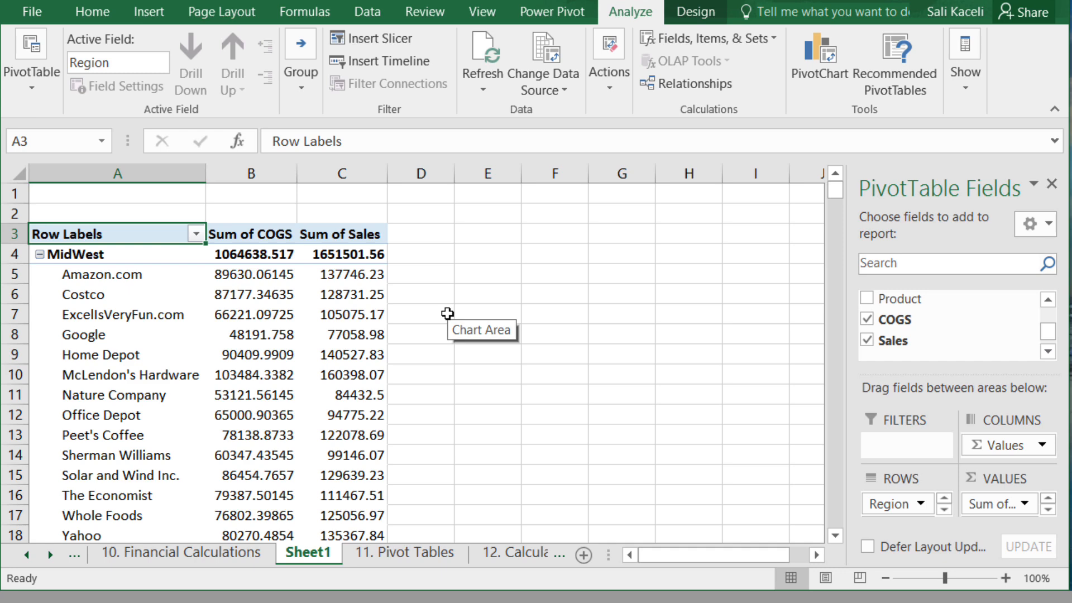
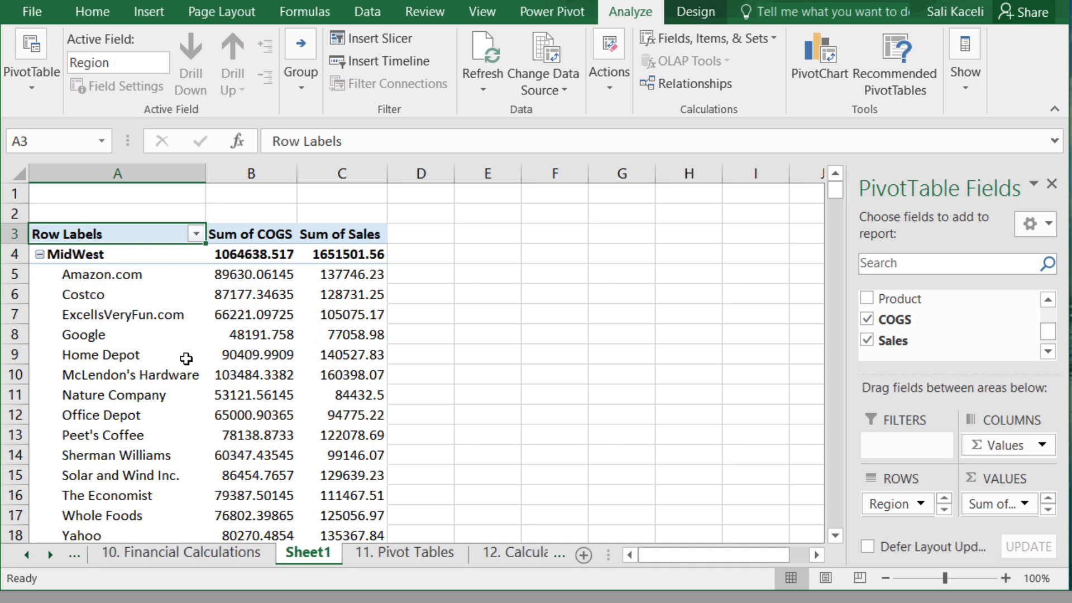
scroll(279, 317, "down", 2)
scroll(279, 317, "up", 2)
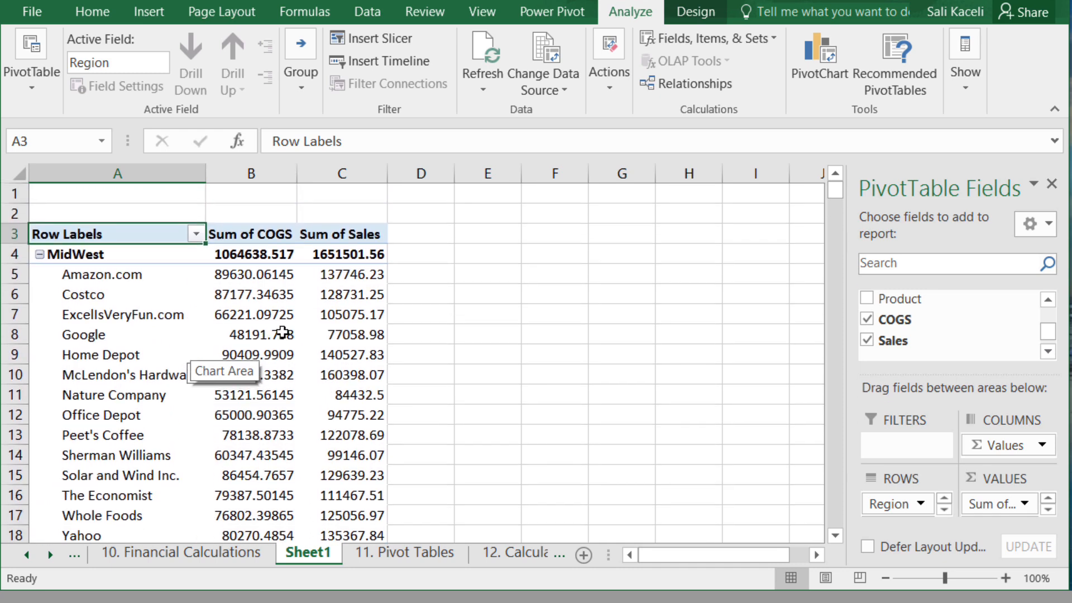
left_click(260, 278)
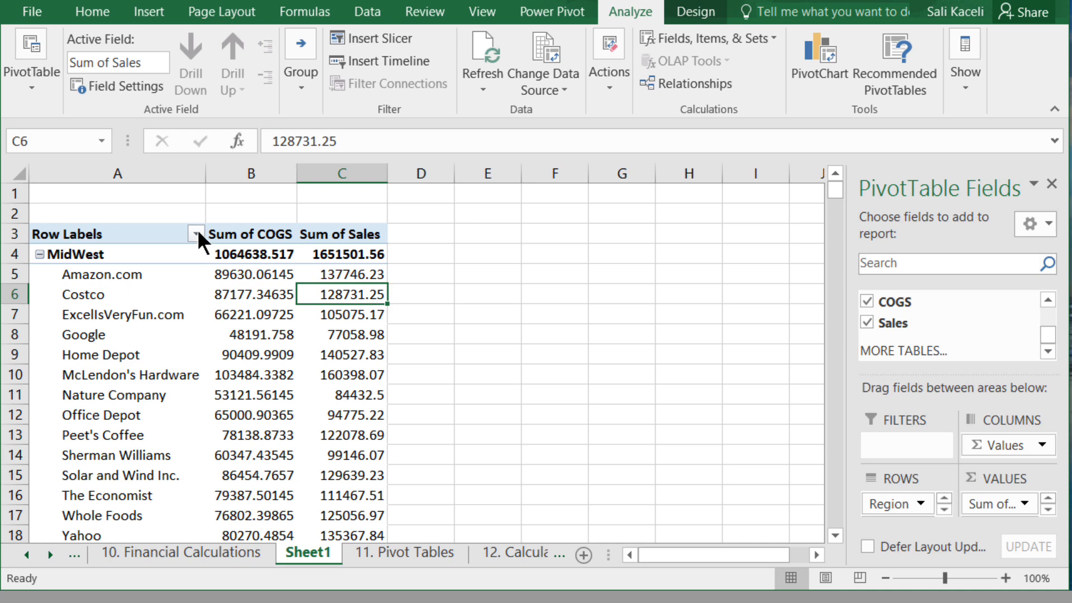
left_click(197, 234)
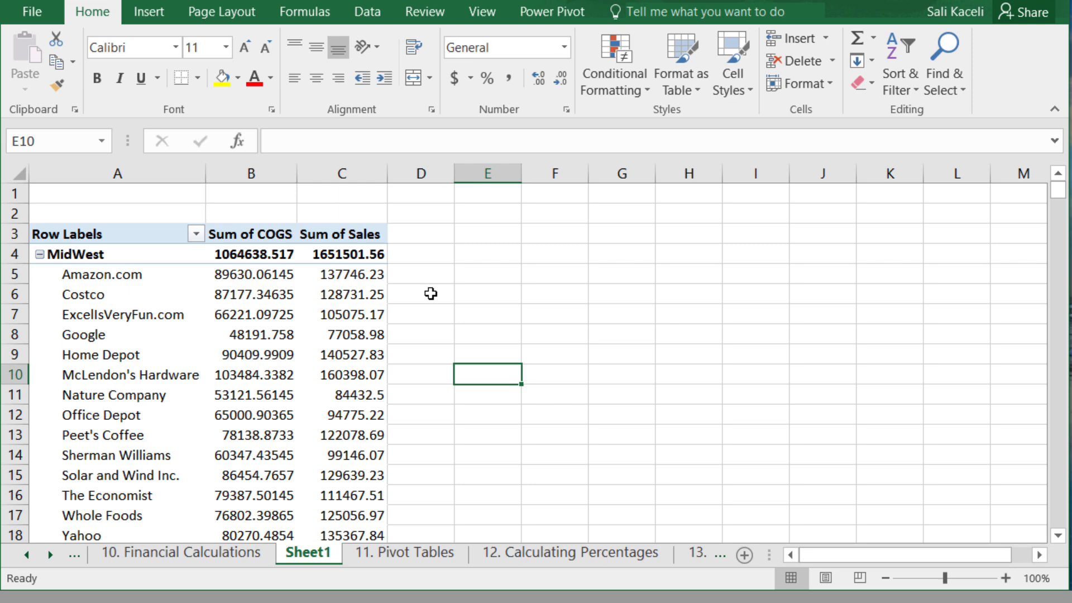
scroll(432, 300, "down", 2)
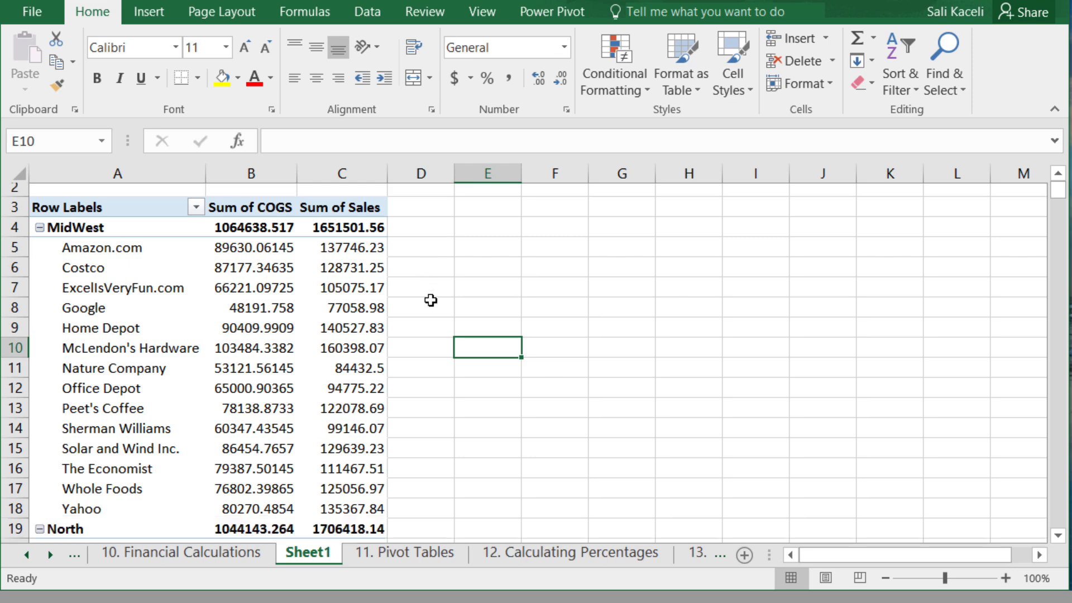
scroll(430, 299, "down", 2)
scroll(391, 313, "up", 4)
Remove the Region field from the PivotTable rows and add the Sales Rep field beneath each customer.
left_click(273, 338)
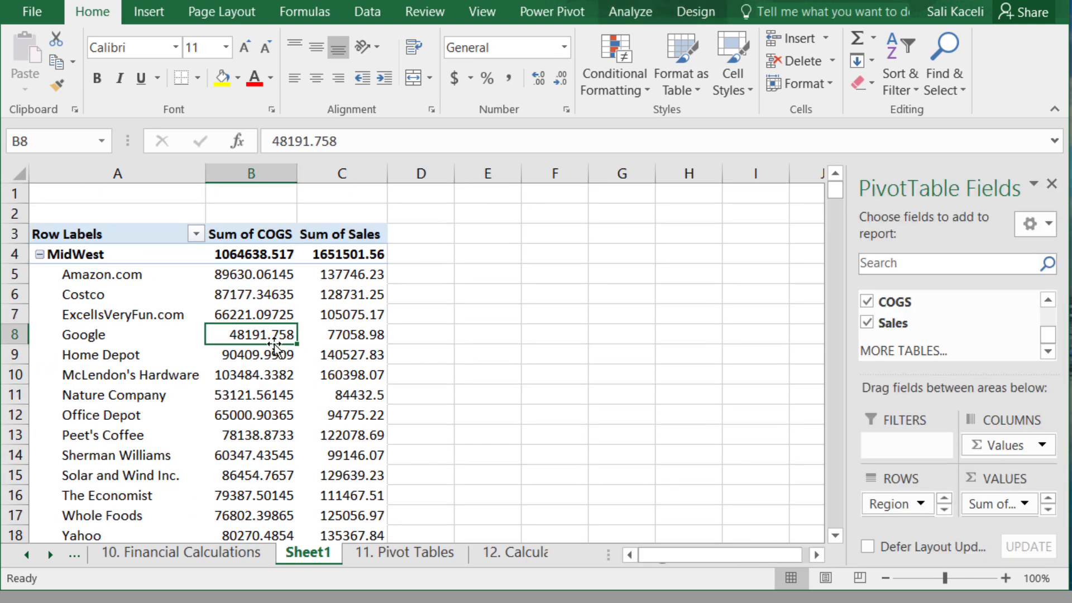
left_click(1049, 302)
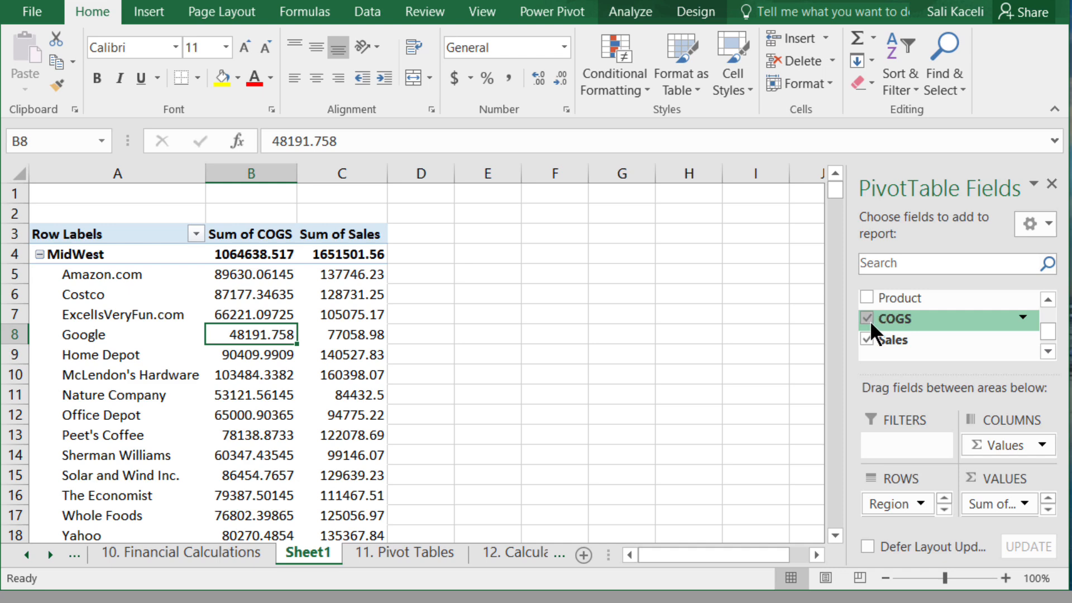
left_click(1049, 300)
left_click(1049, 299)
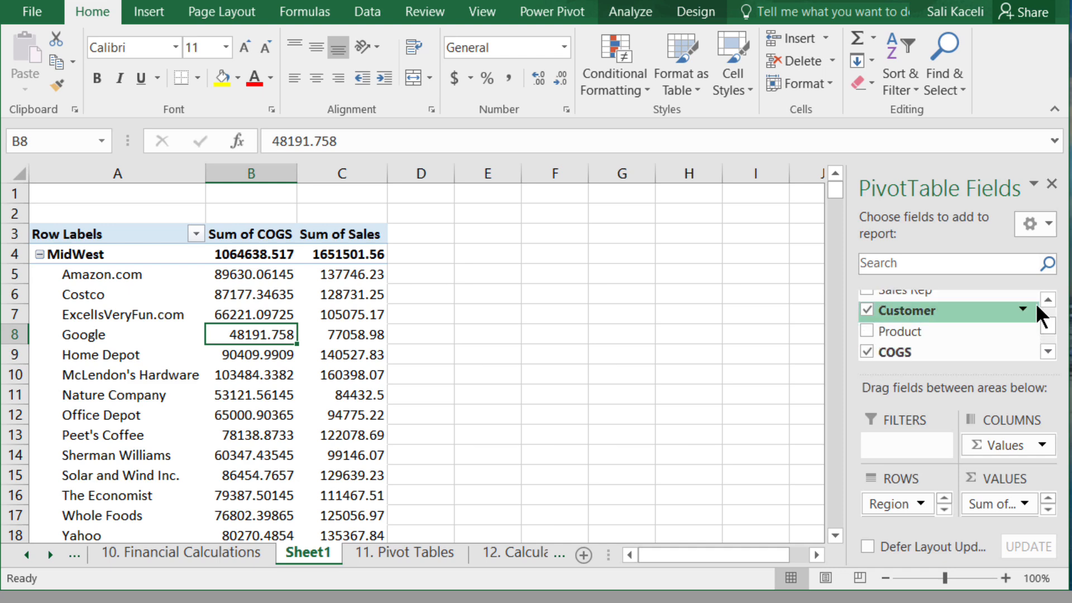
scroll(1037, 303, "up", 1)
left_click(867, 318)
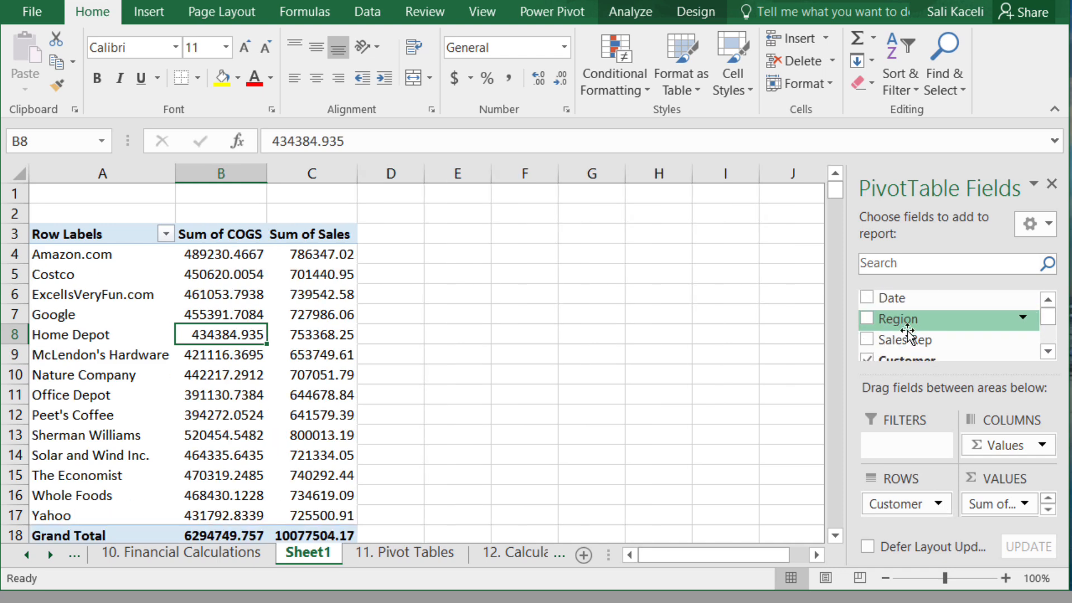
left_click(867, 339)
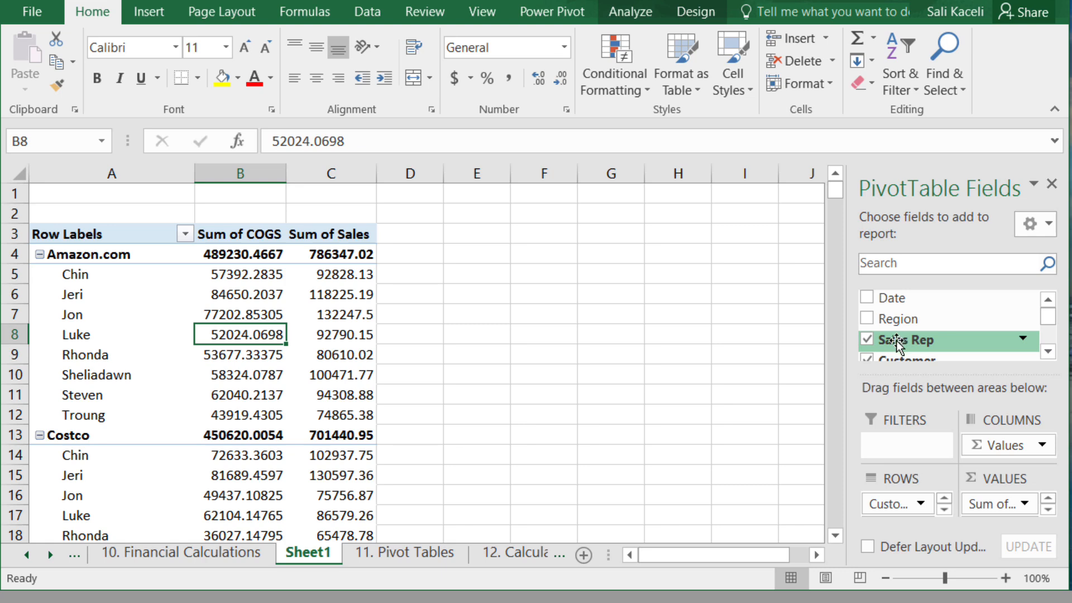
left_click_drag(897, 341, 898, 316)
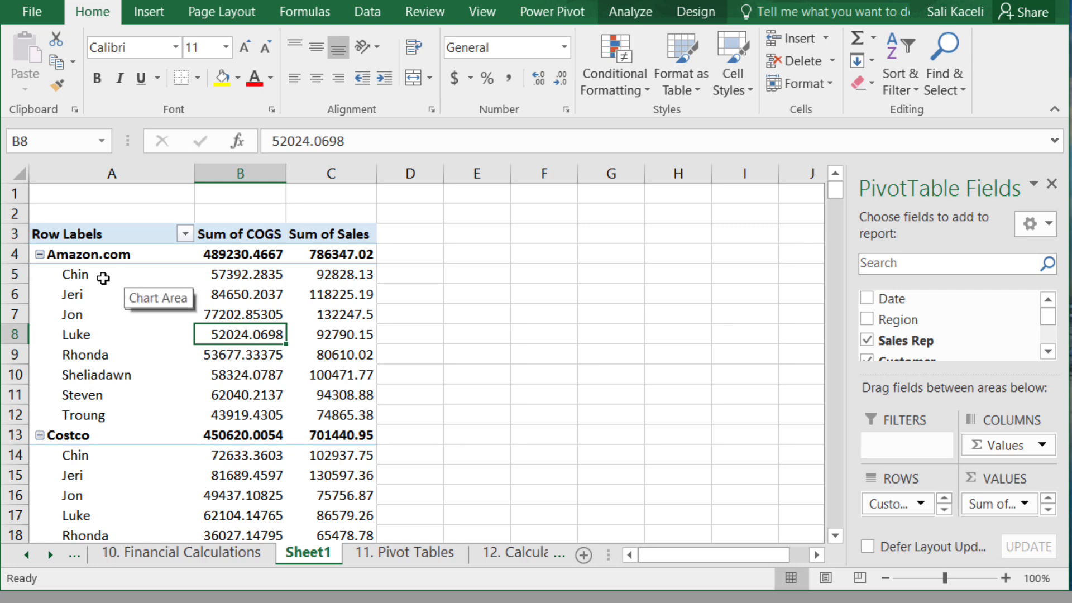
Place the Region field in the report filter and filter the PivotTable to the North region.
left_click_drag(898, 319, 899, 449)
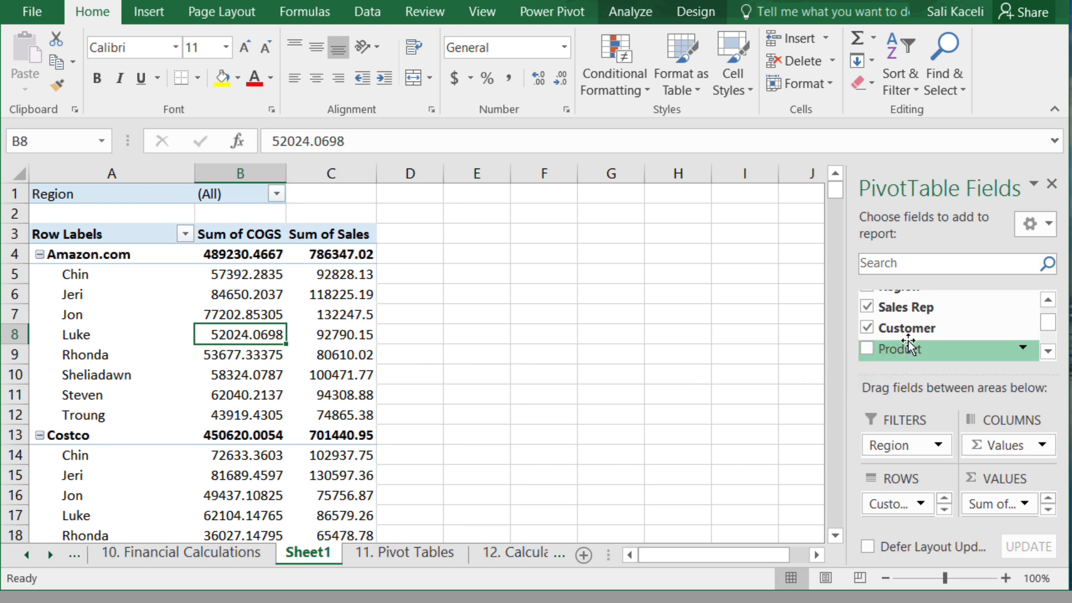
scroll(1044, 305, "up", 1)
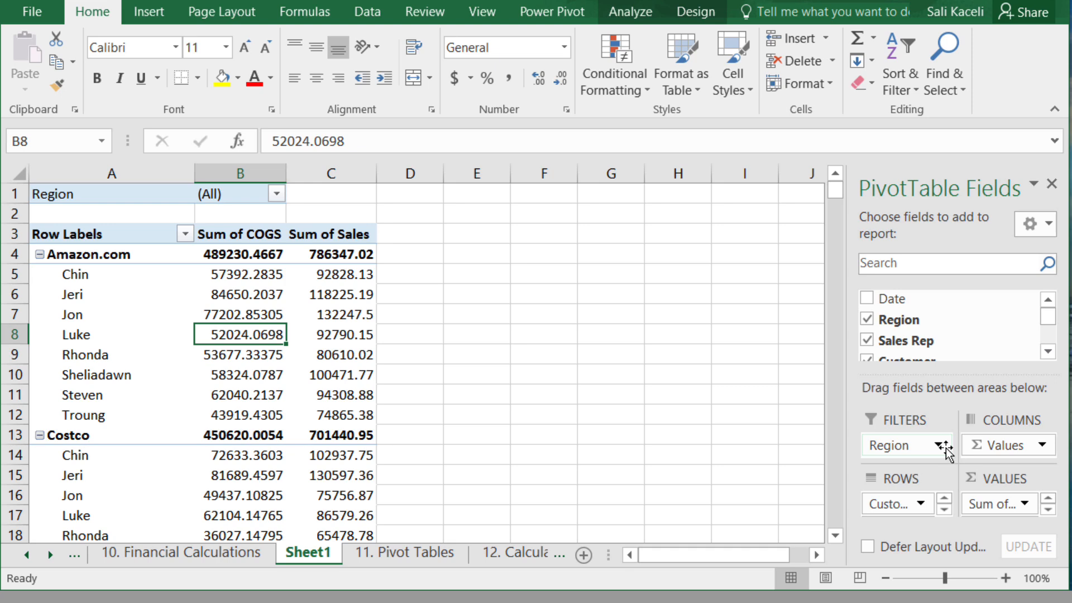
left_click(276, 194)
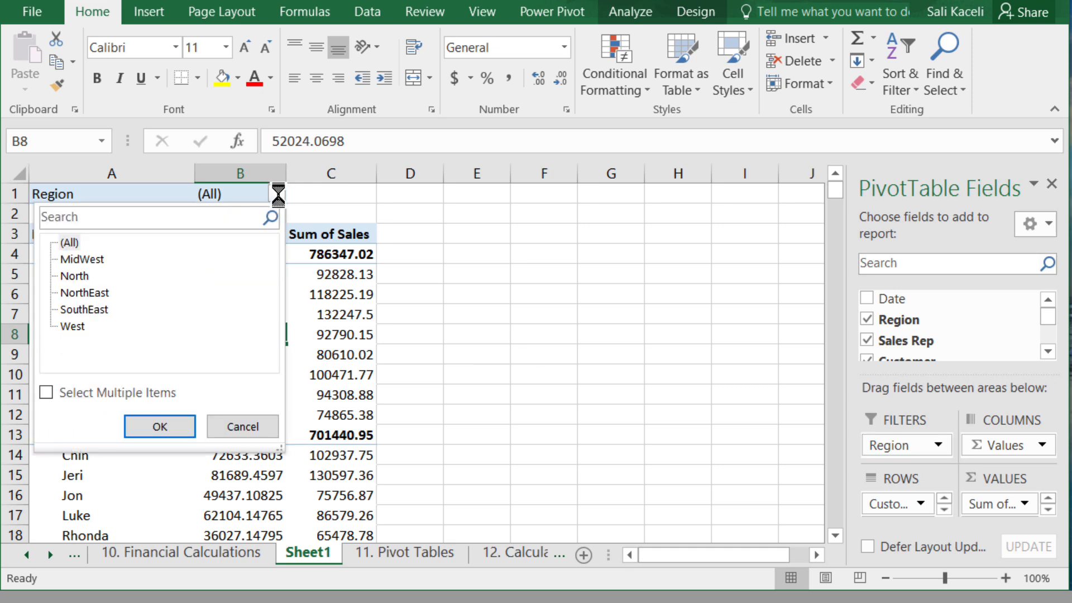
left_click(74, 276)
left_click(161, 429)
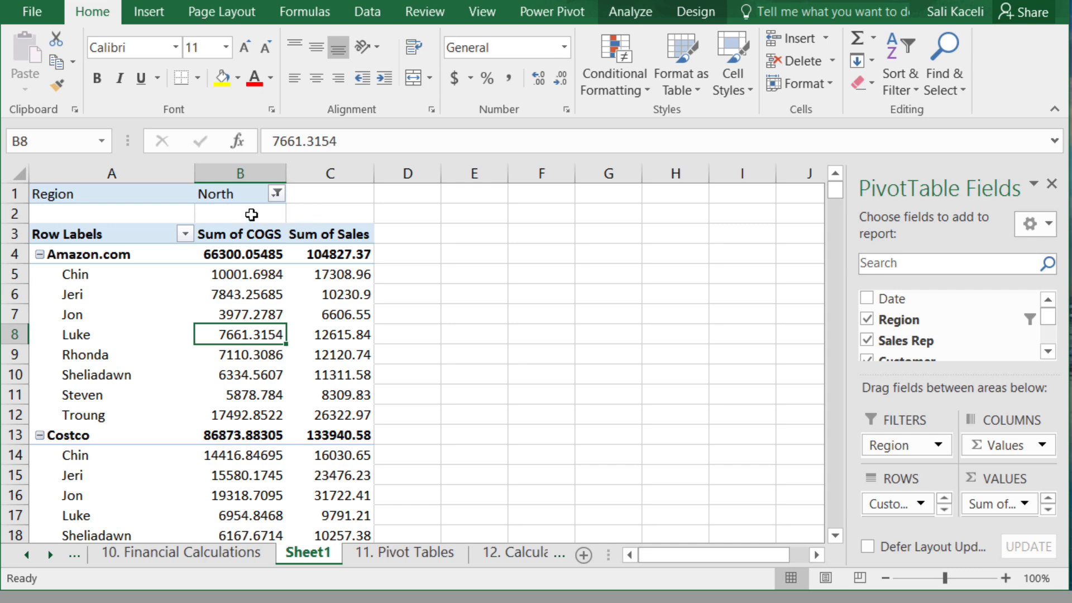
Remove the Region report filter and the Customer field from the PivotTable.
left_click(277, 193)
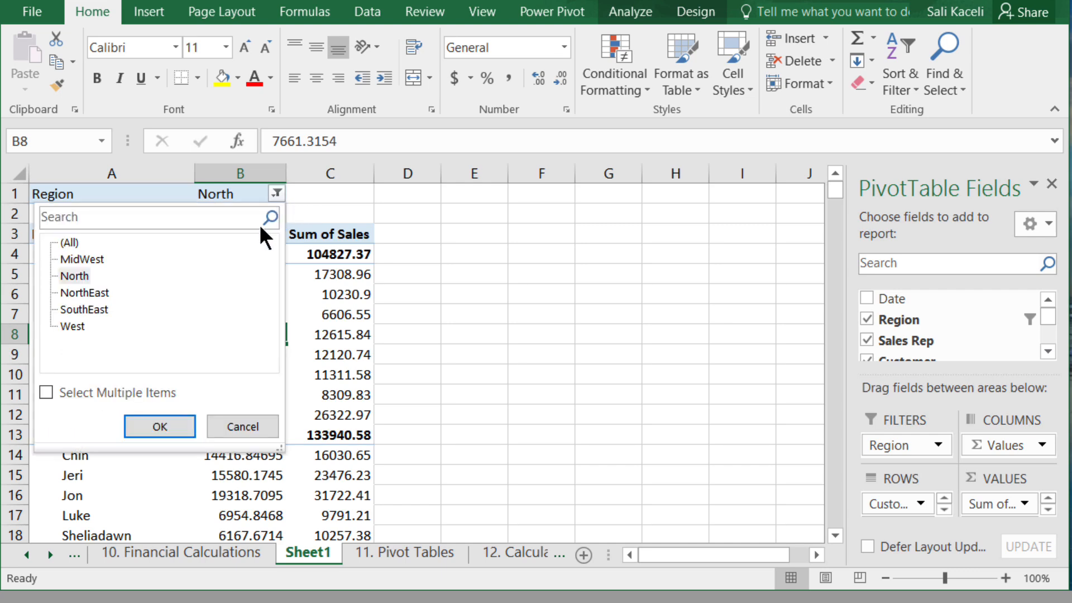
left_click(47, 392)
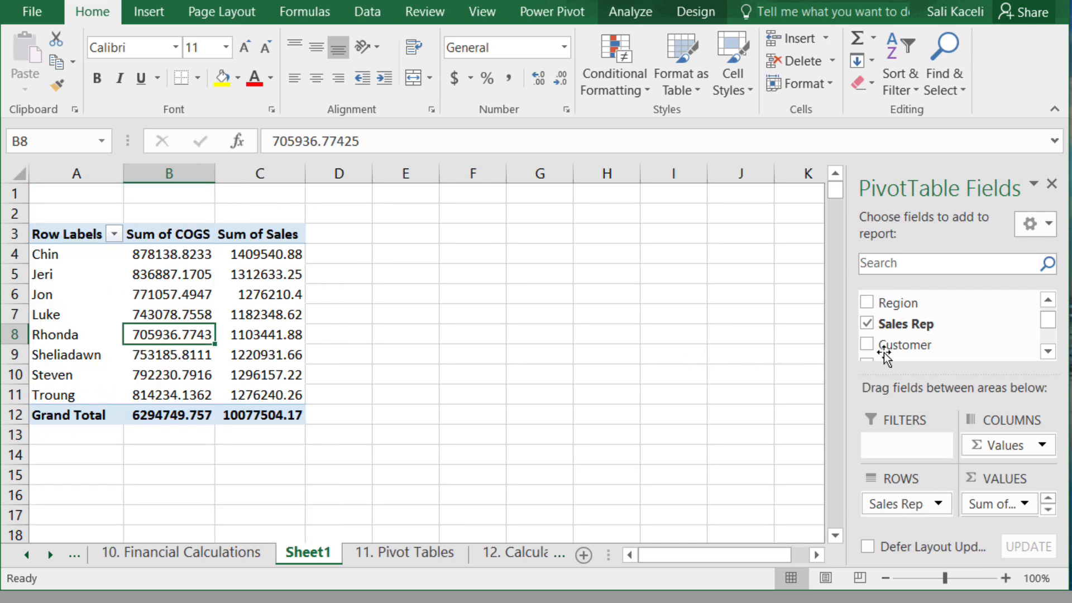
left_click_drag(884, 355, 84, 269)
scroll(944, 335, "up", 1)
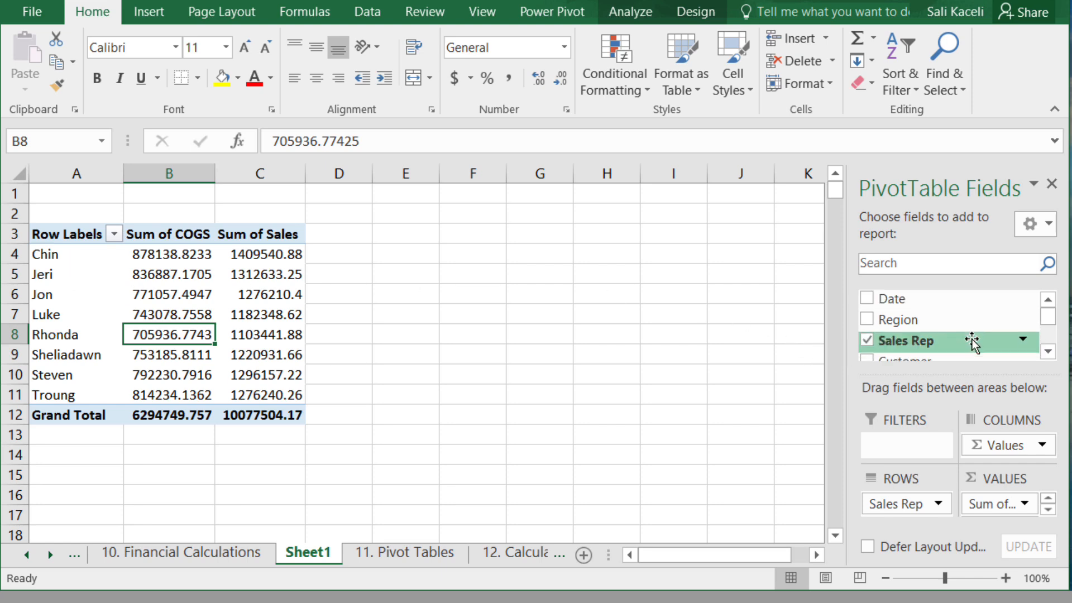
Add the Product field to the PivotTable rows beneath each sales rep.
left_click(1048, 352)
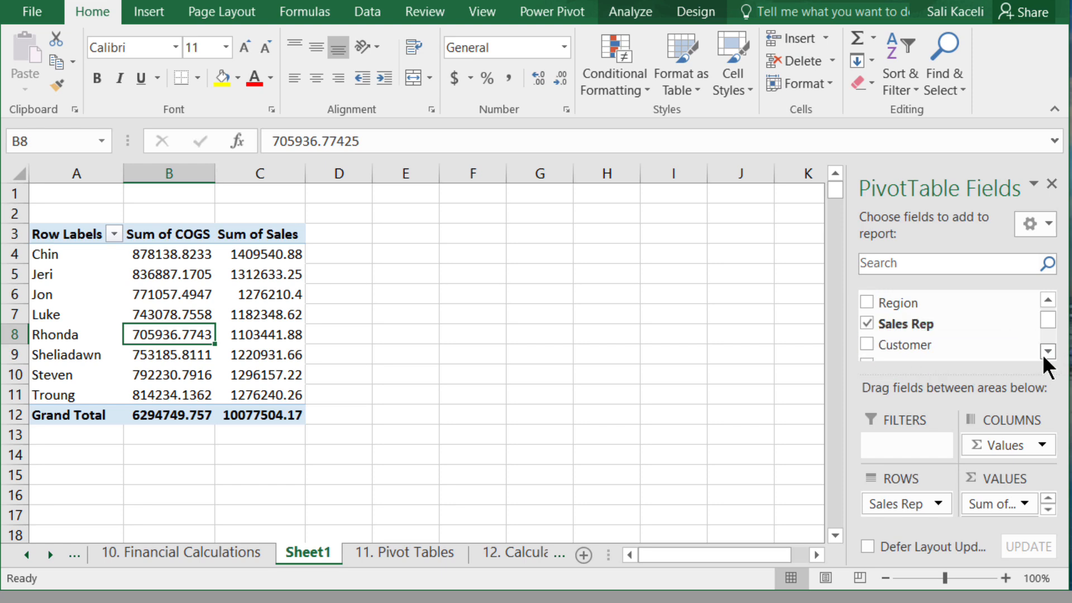
left_click(1048, 351)
left_click(867, 332)
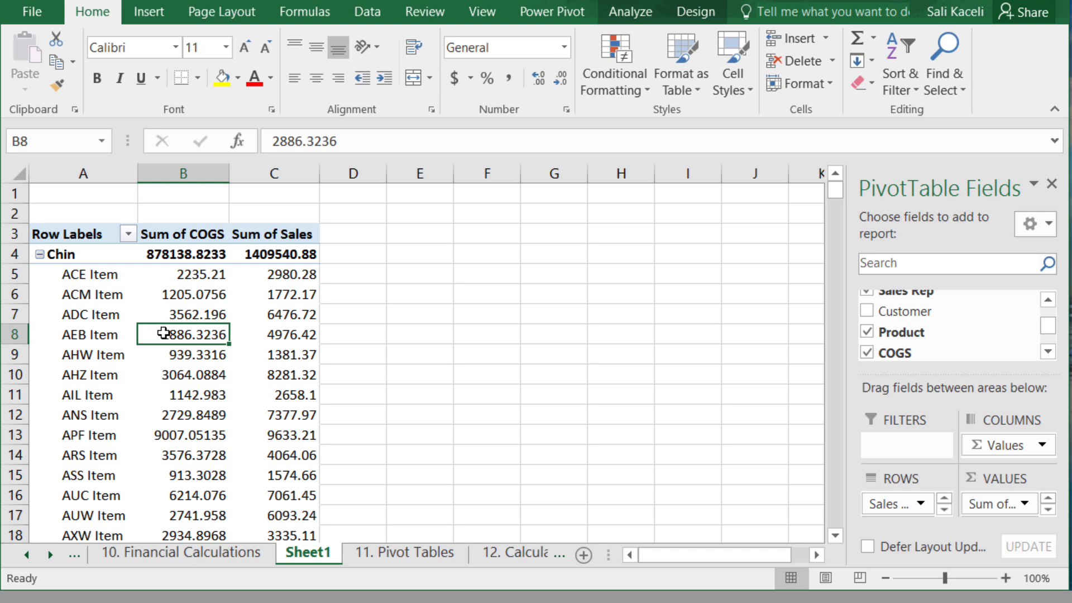
Use the Sales field as a report filter as well, and view its filter values without applying any.
left_click(1048, 353)
left_click(1048, 353)
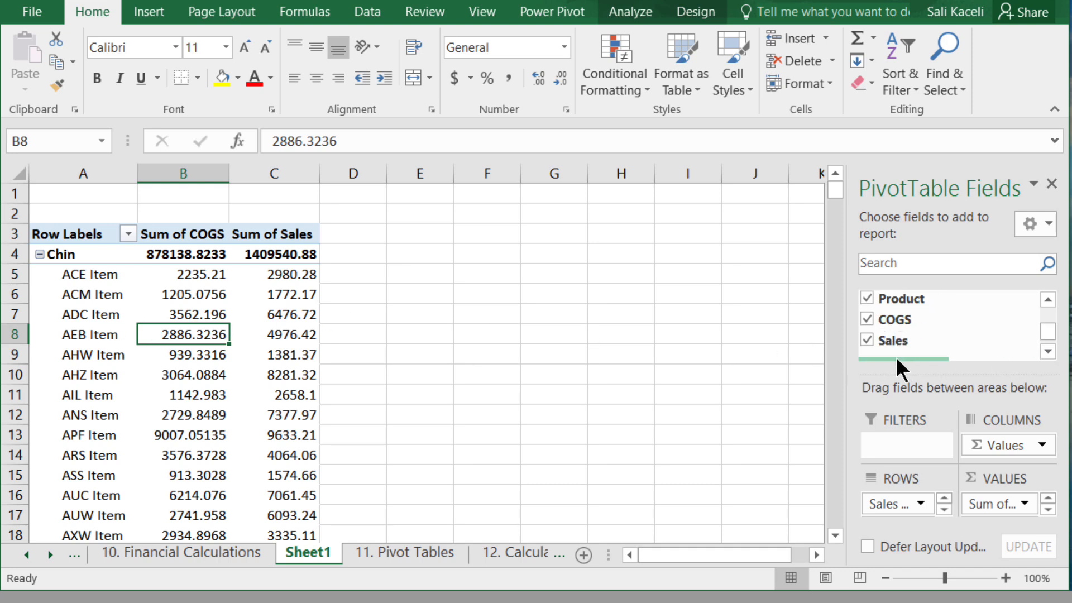
left_click_drag(898, 347, 903, 442)
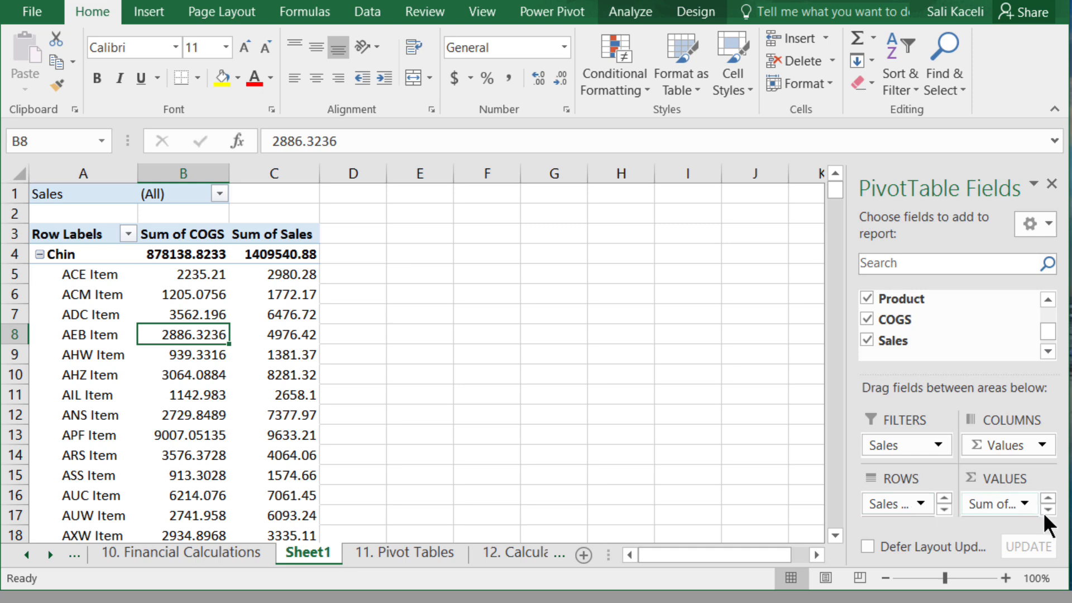
left_click(219, 194)
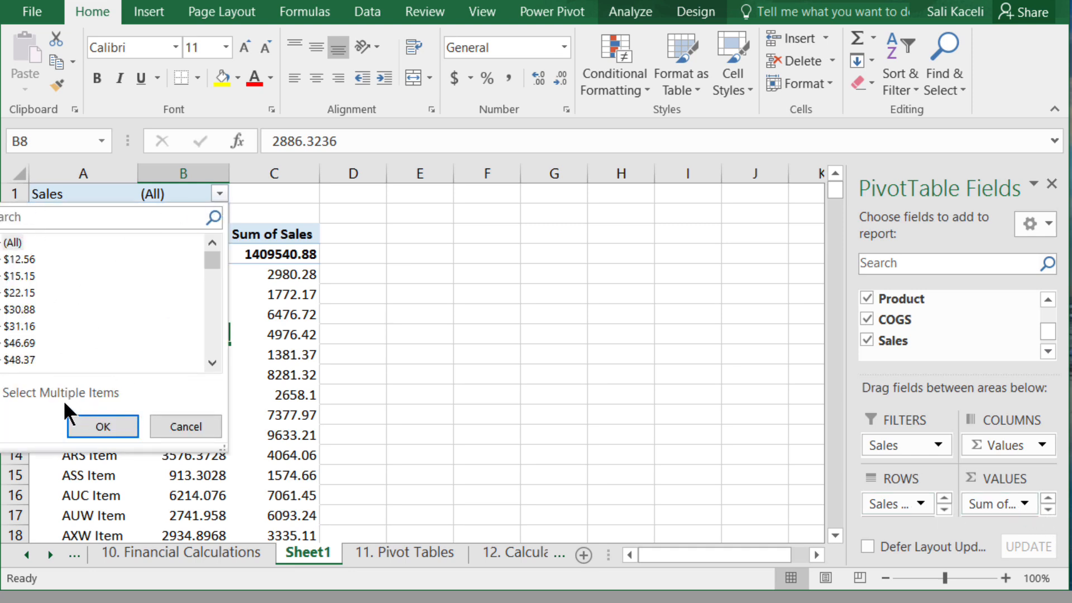
left_click(195, 428)
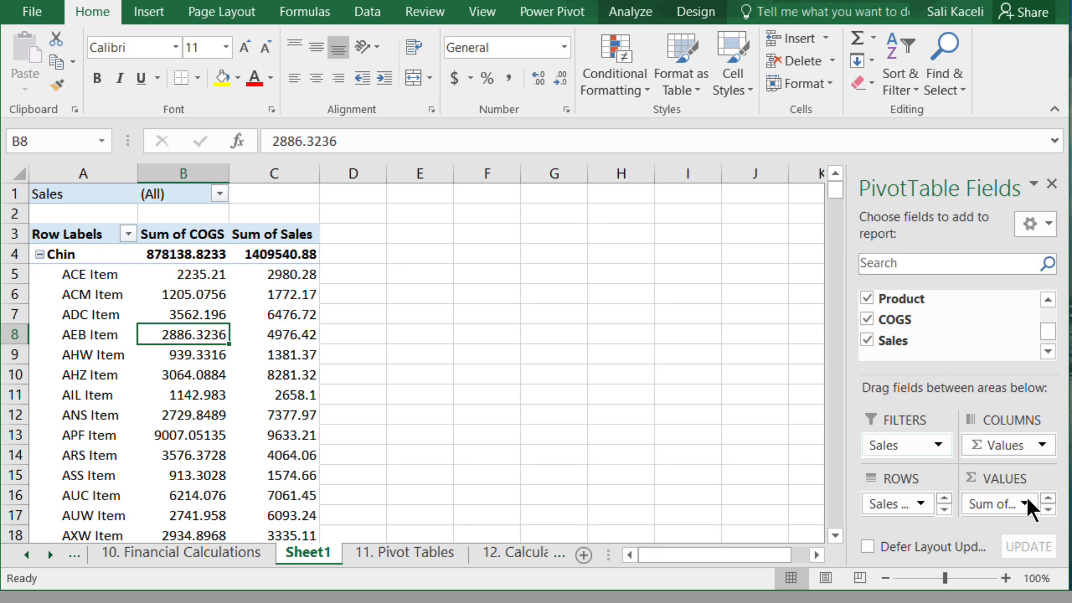
Create a new PivotTable that uses more tables, and add the Company field from the Analyze table to its rows.
scroll(936, 354, "down", 1)
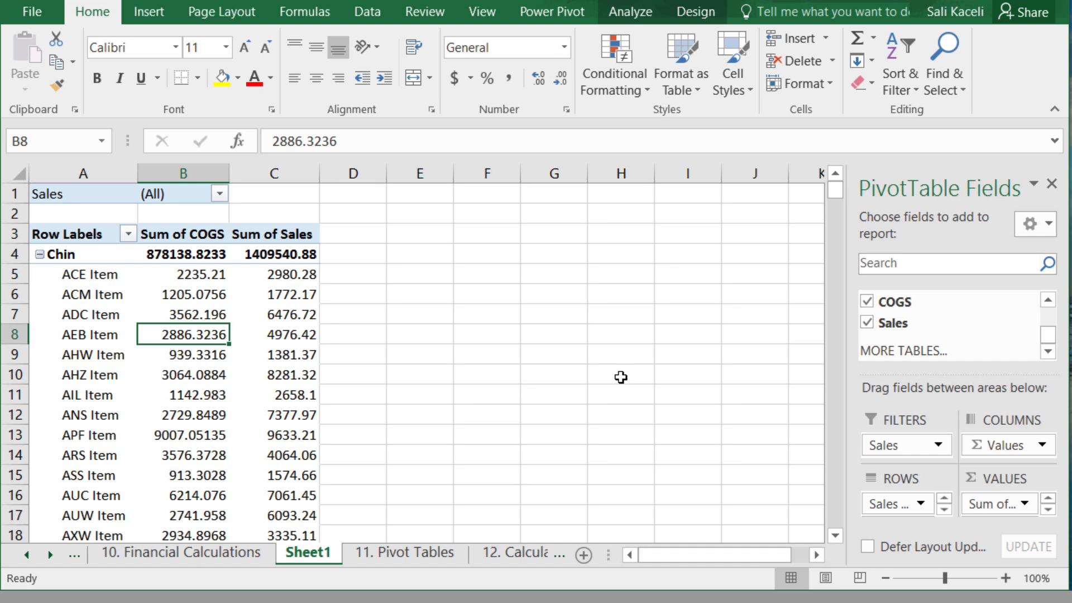
left_click(897, 351)
left_click(912, 346)
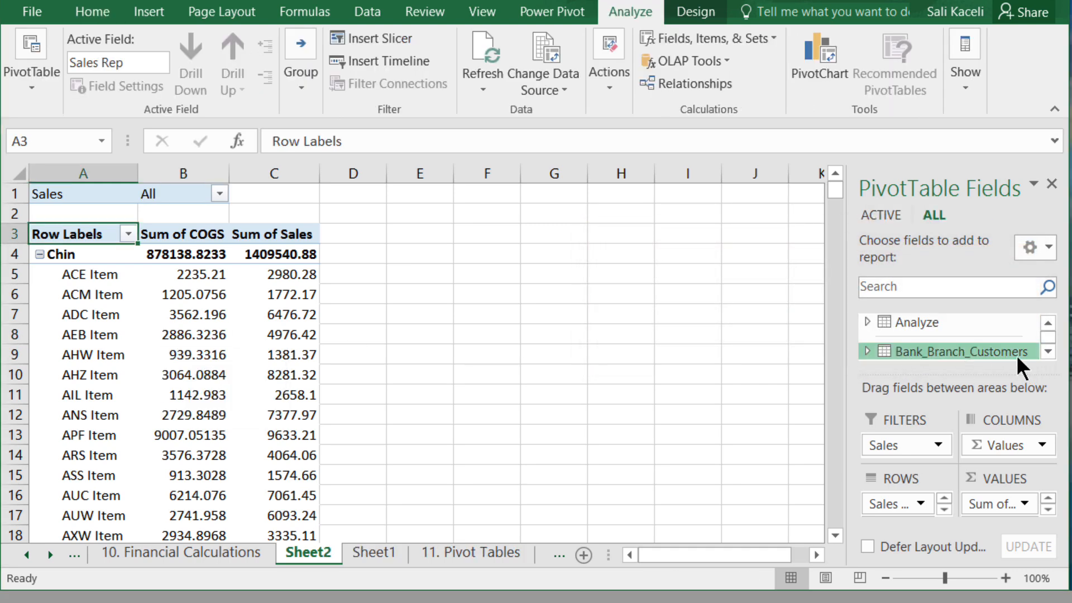
left_click(869, 321)
left_click(1047, 352)
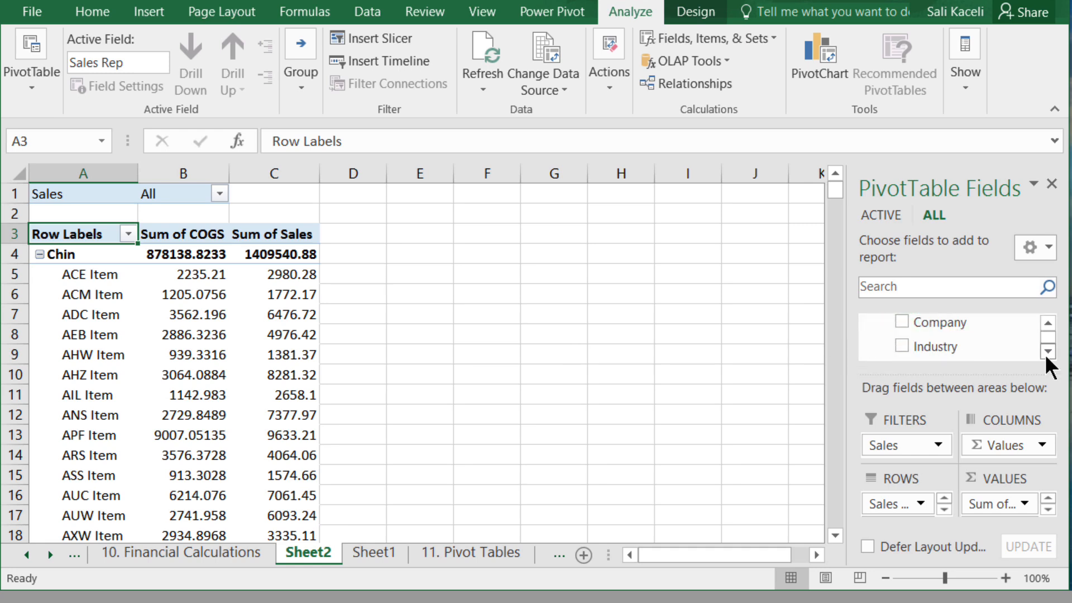
left_click(901, 323)
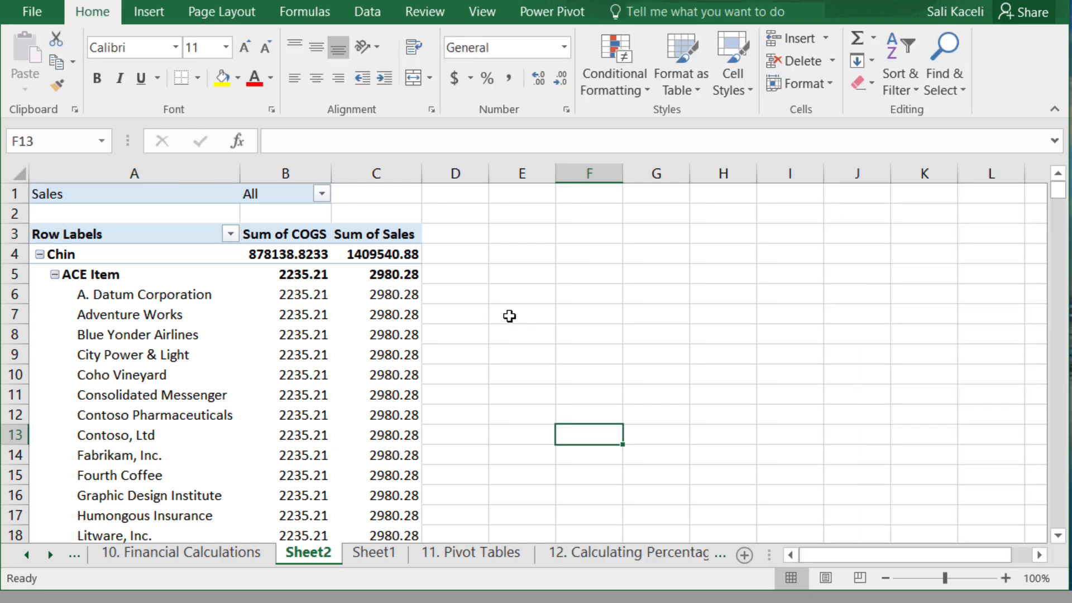
Apply the recommended Sum of Sales by Region layout to the PivotTable on Sheet1 and add Sales Rep to its rows.
left_click(303, 295)
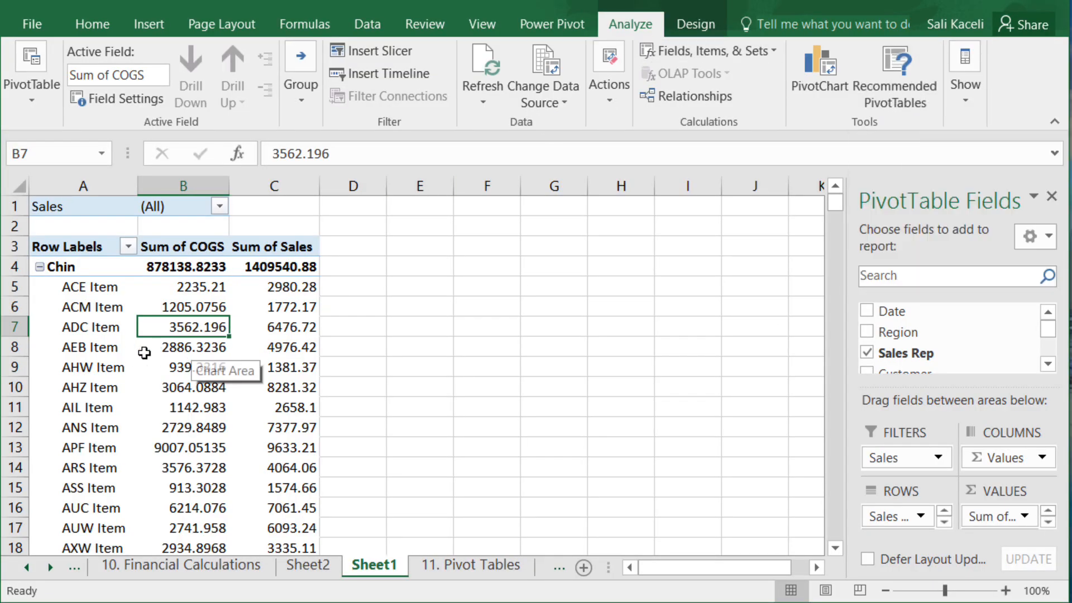
left_click(896, 105)
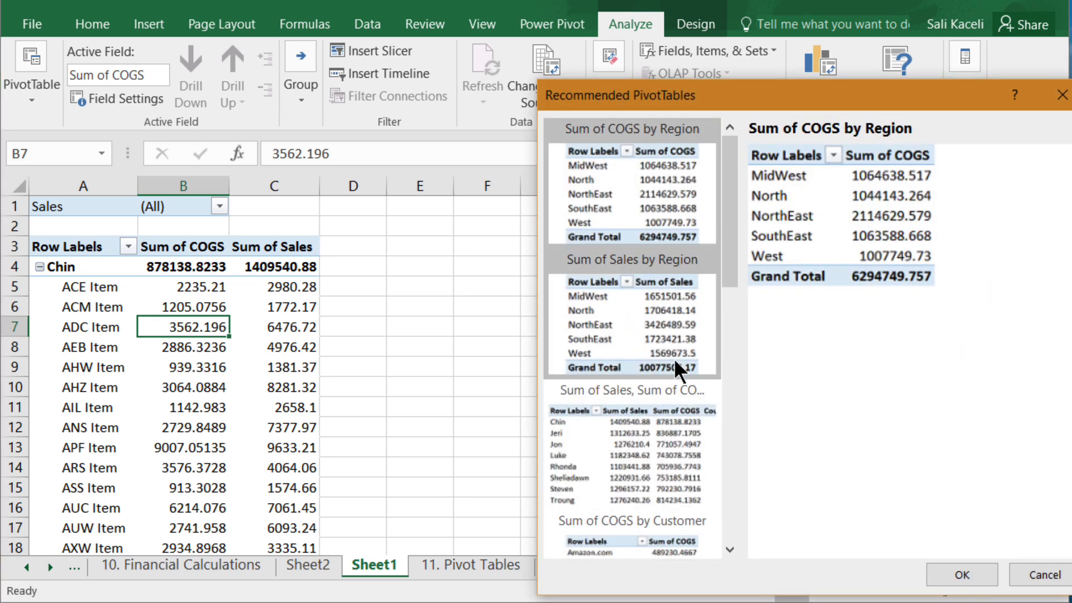
scroll(677, 369, "down", 5)
scroll(642, 369, "up", 5)
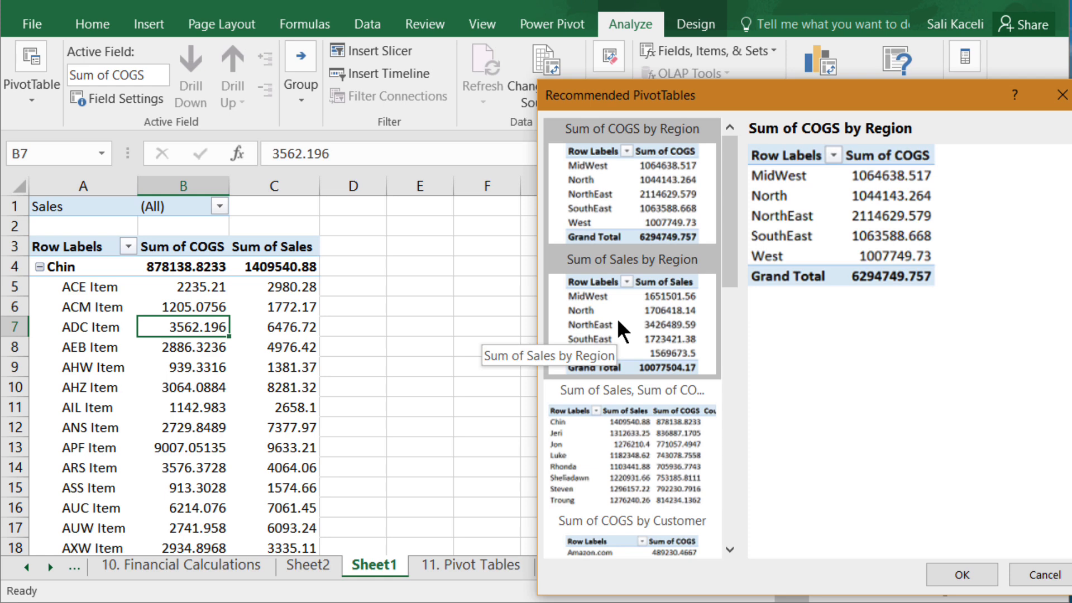
double_click(619, 322)
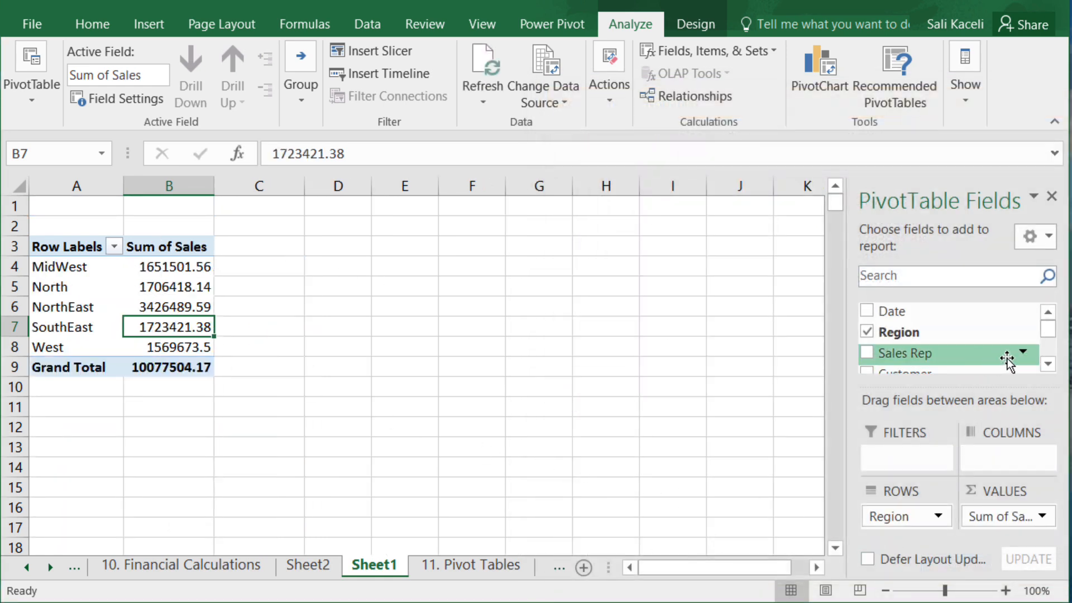
left_click(867, 353)
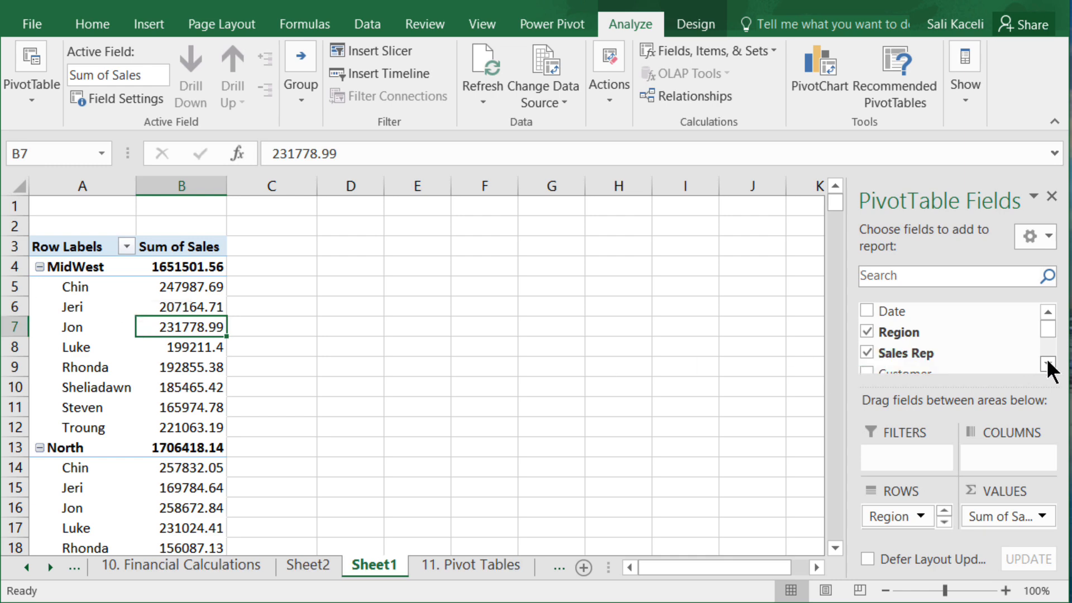
Add the Customer and Product fields to the PivotTable rows beneath each sales rep.
left_click(1048, 364)
left_click(865, 357)
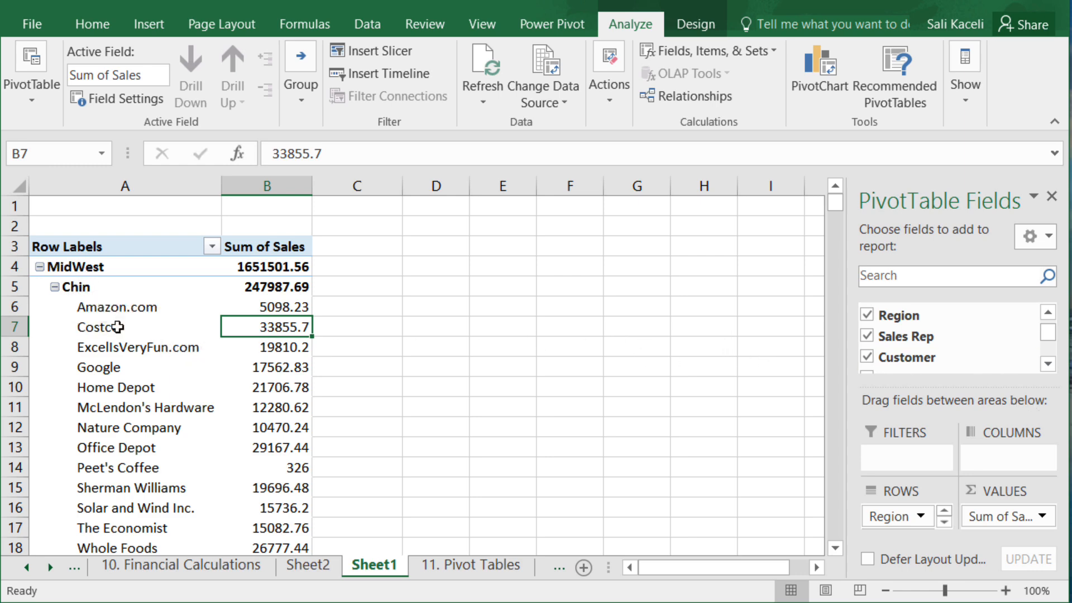
left_click(1048, 364)
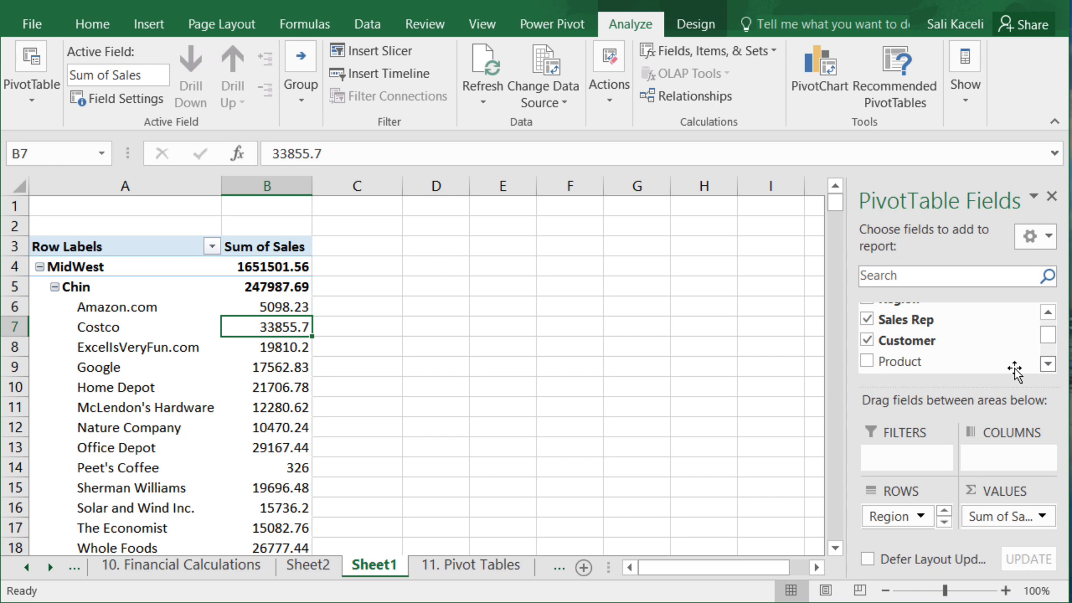
left_click(867, 361)
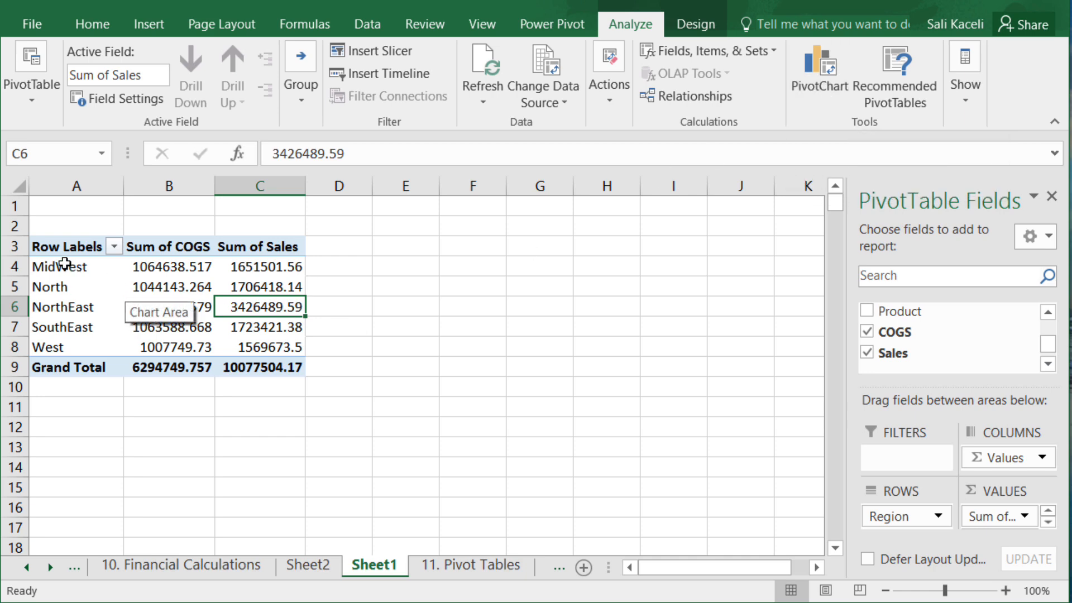
Insert a clustered column PivotChart of the COGS and sales sums by region.
left_click_drag(56, 267, 291, 346)
left_click(821, 87)
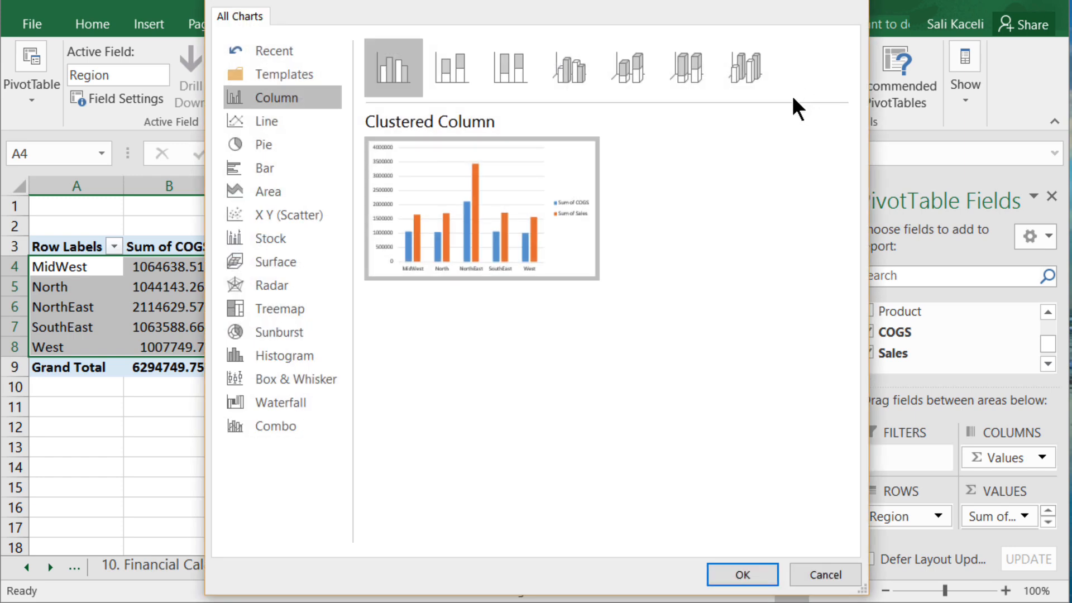
mouse_move(438, 156)
left_click(743, 575)
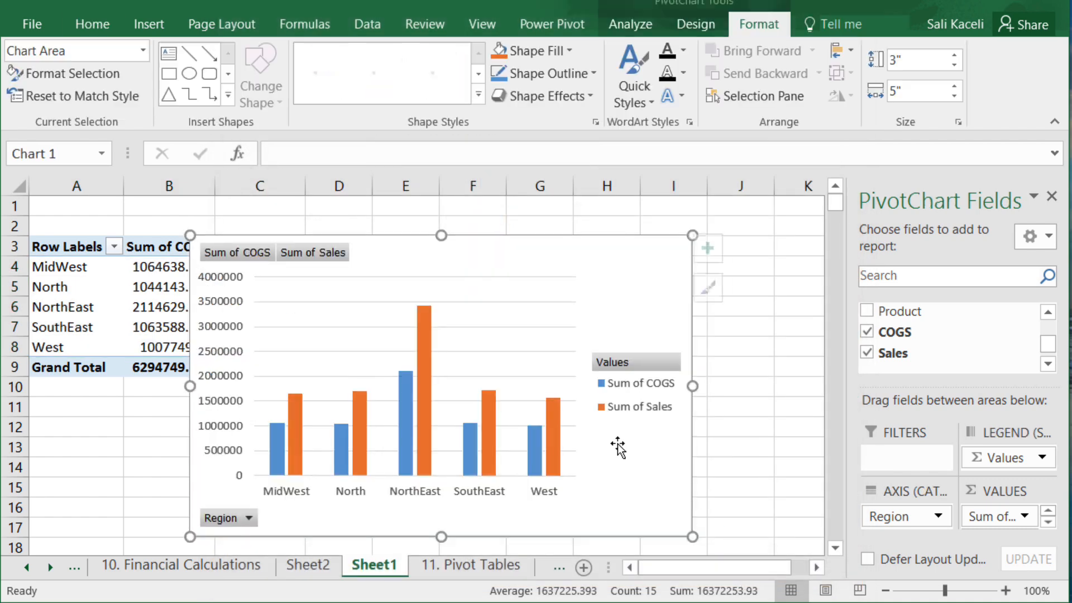
Move the PivotChart to the right of the PivotTable so the Sum of COGS and Sum of Sales columns are uncovered.
left_click_drag(443, 352, 423, 333)
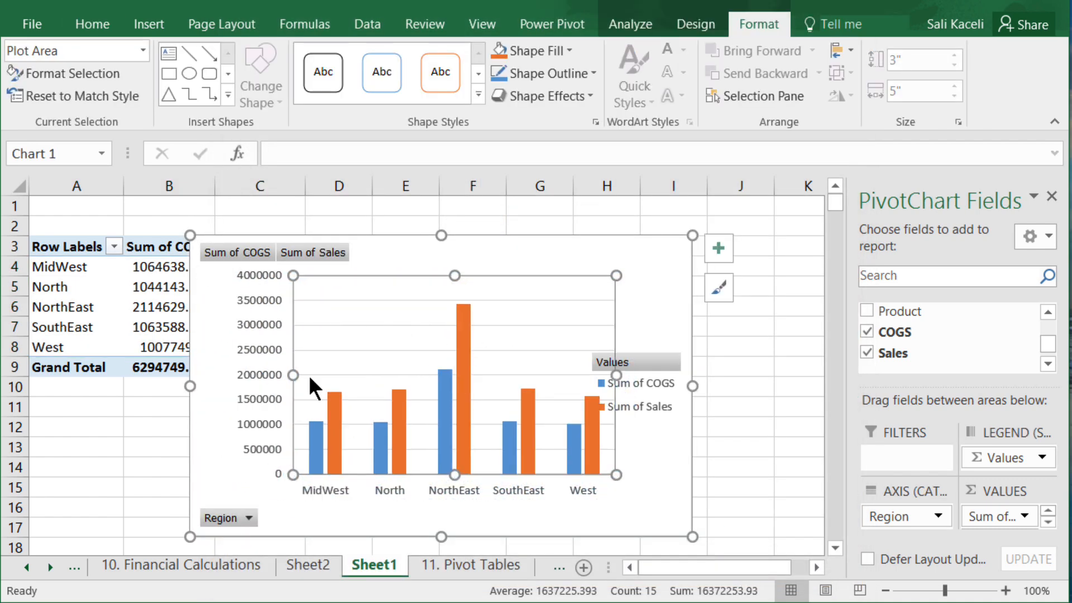
key("ctrl+z")
left_click_drag(378, 246, 531, 259)
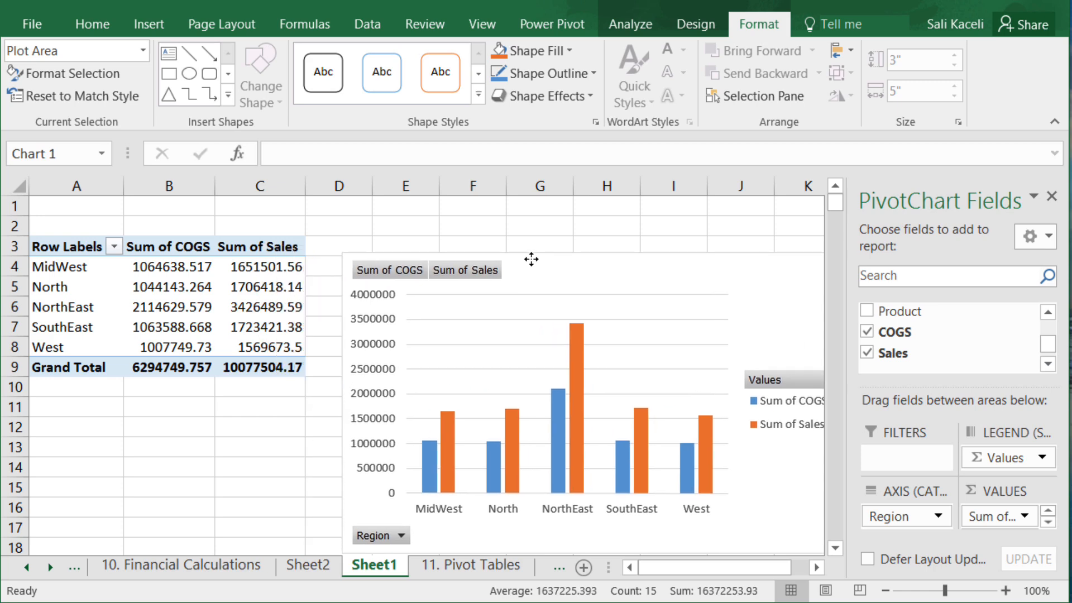
left_click(259, 467)
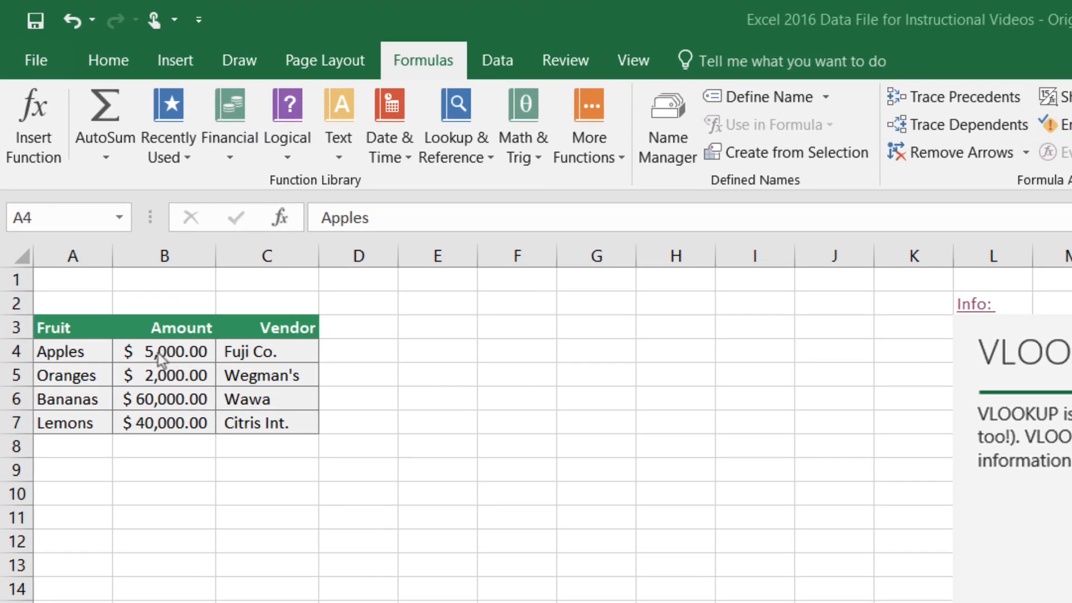
key("ctrl+a")
left_click(73, 357)
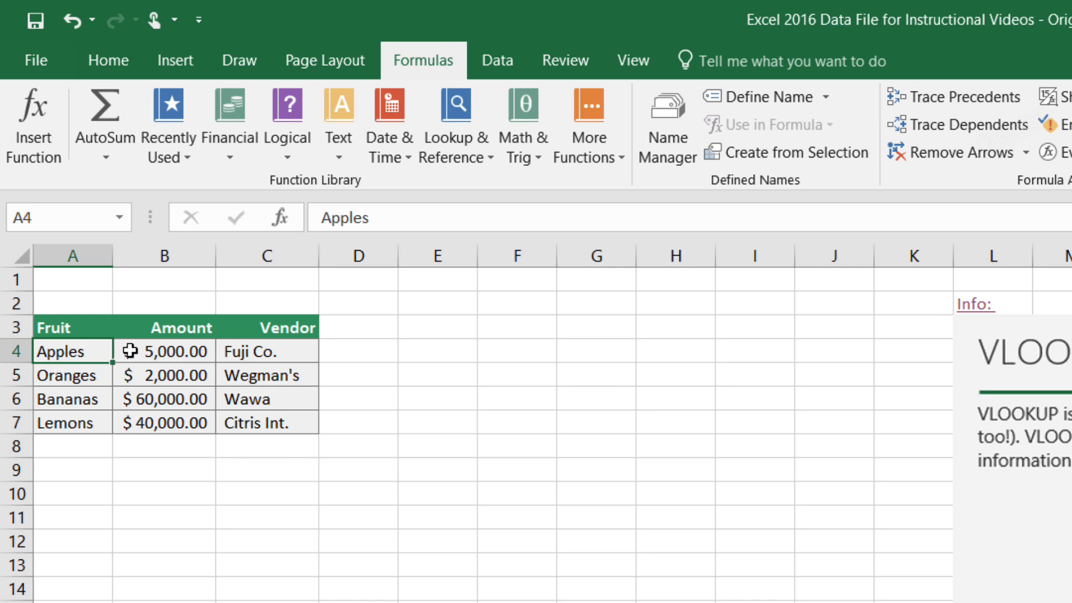
left_click(154, 353)
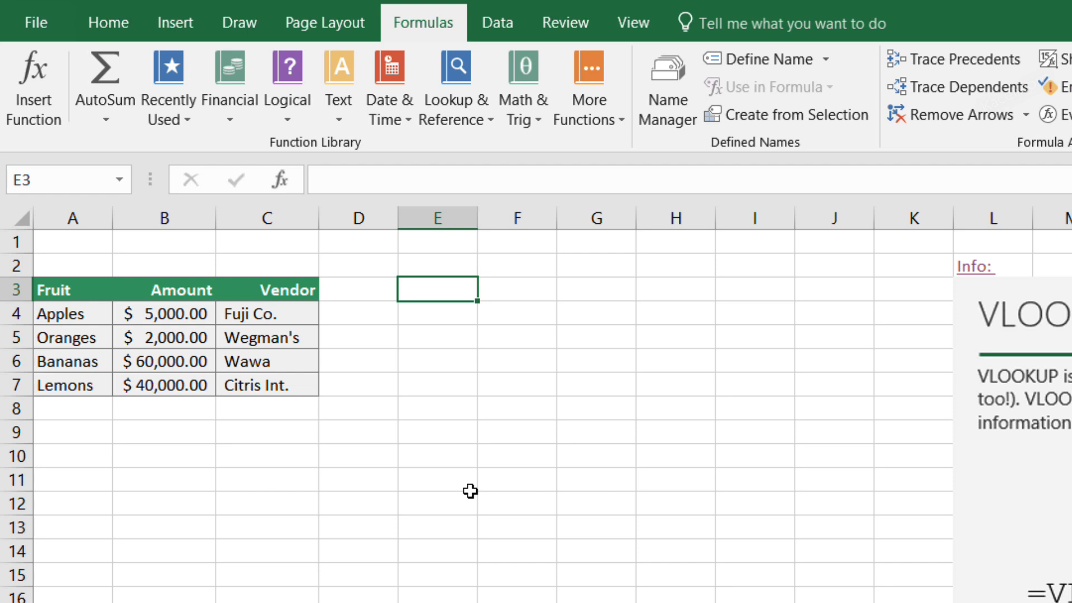
Enter "Appples" in cell E3, and search for and insert the VLOOKUP function in cell F3.
type("Appples")
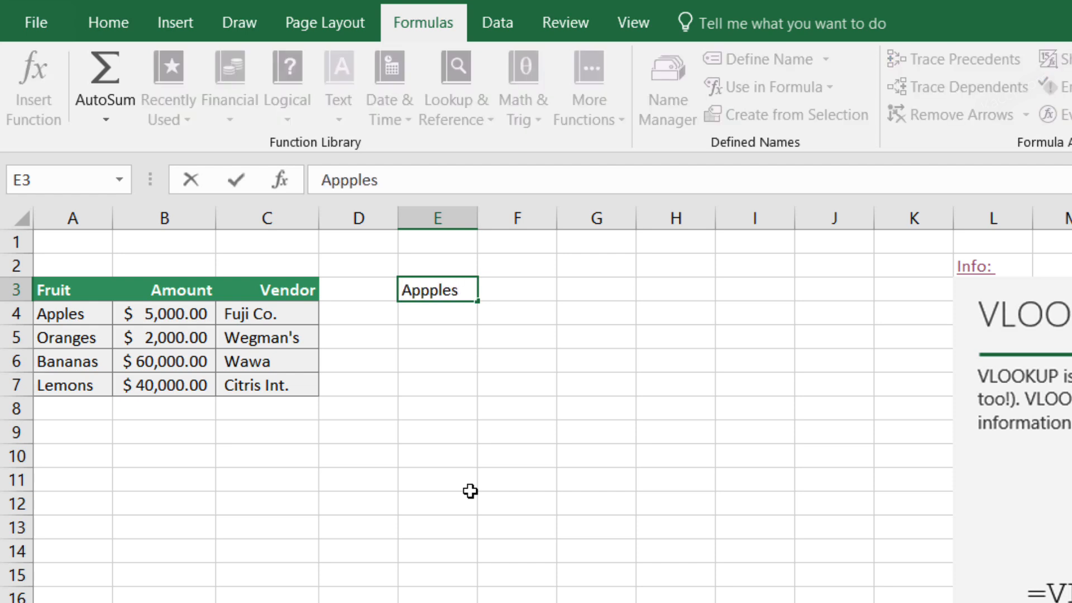
left_click(533, 295)
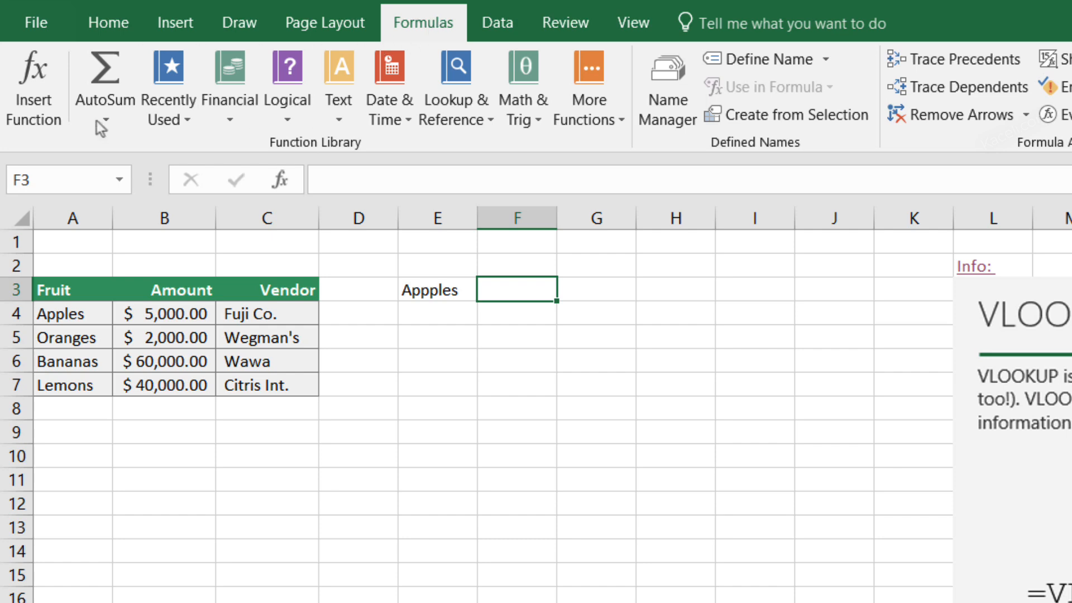
left_click(41, 110)
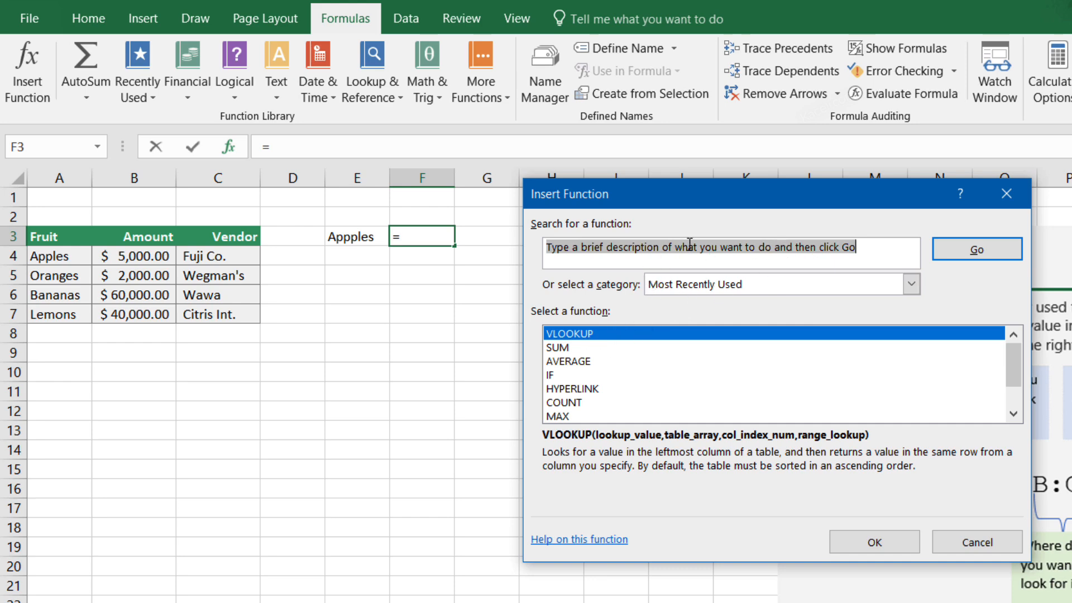
left_click(498, 259)
type("vlo")
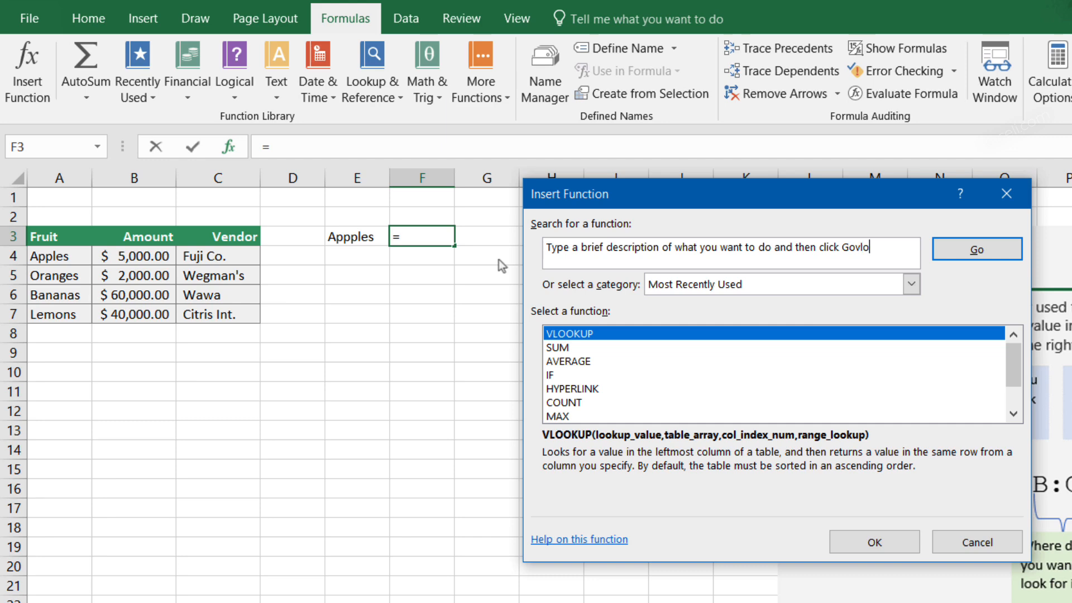
type("okup")
key("Return")
key("Return")
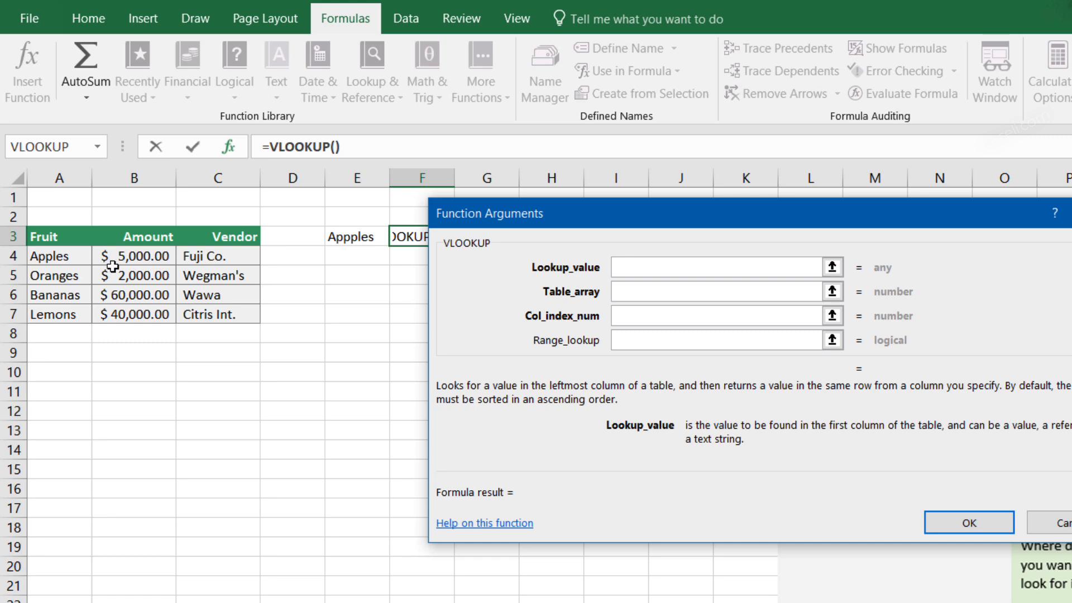
Complete the VLOOKUP with lookup value A4, table array A4:C7, column index 2 and range lookup False.
left_click(55, 258)
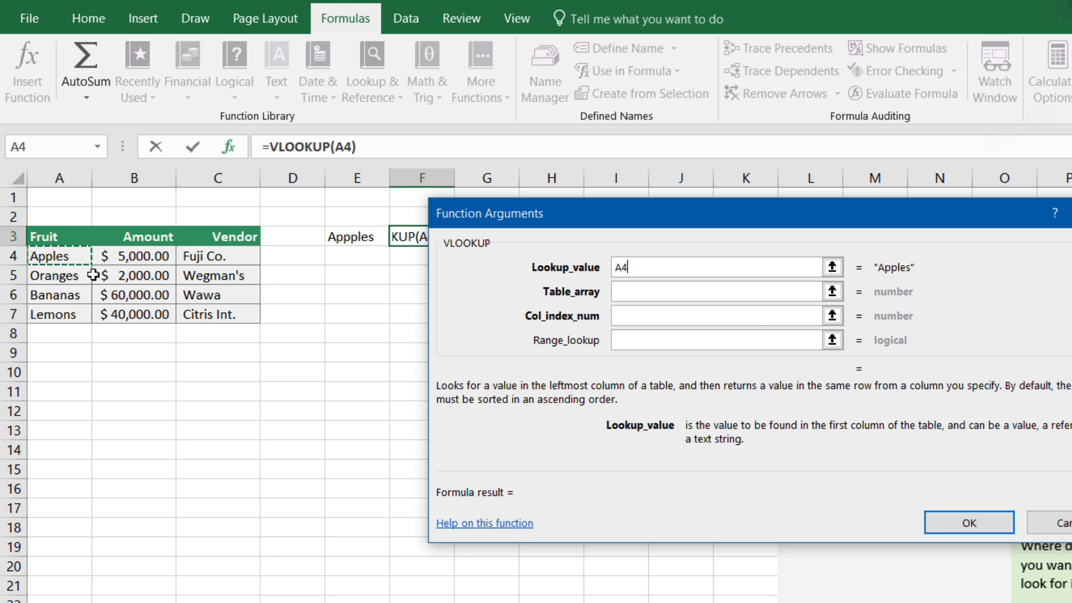
left_click(621, 292)
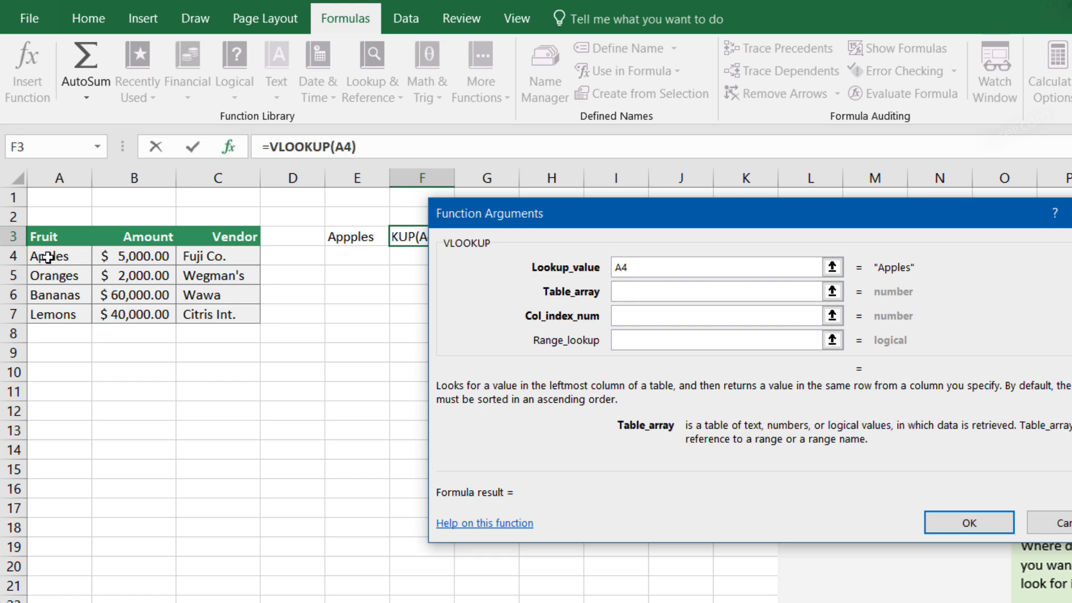
left_click_drag(48, 257, 217, 314)
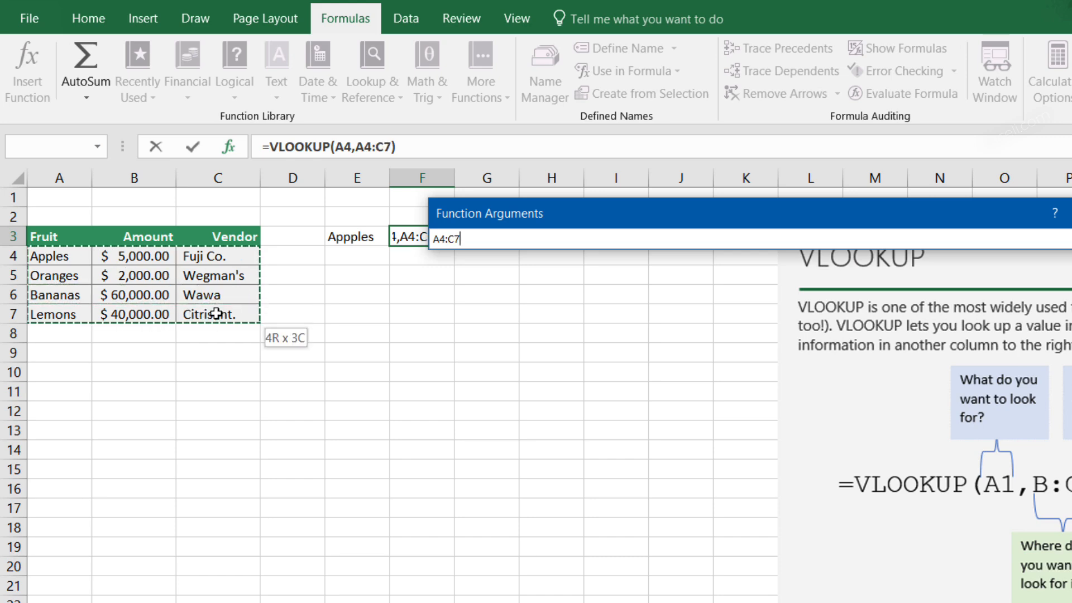
left_click_drag(217, 314, 217, 314)
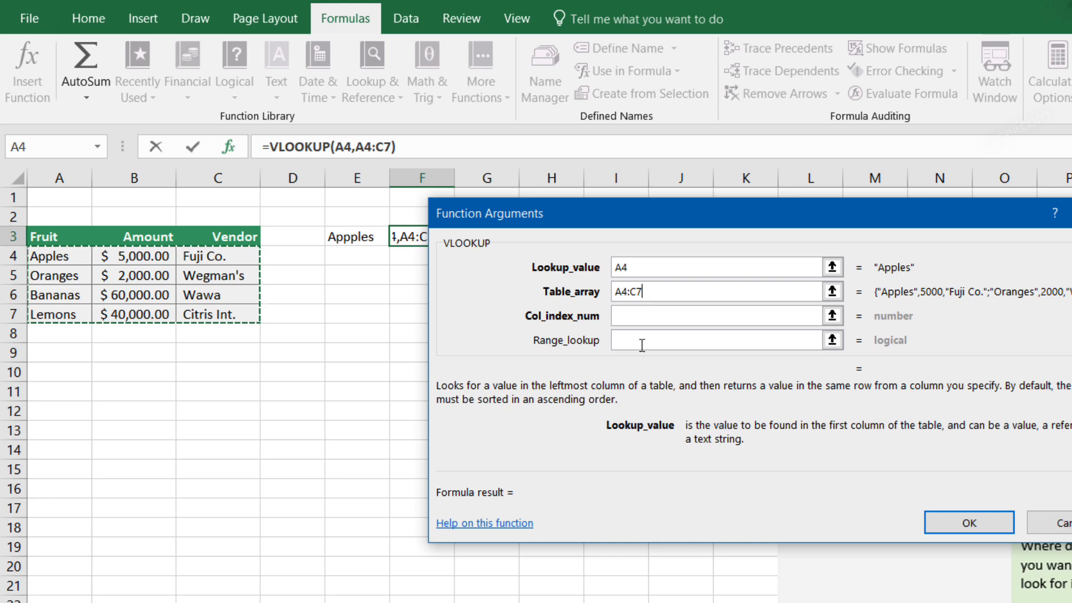
left_click(652, 319)
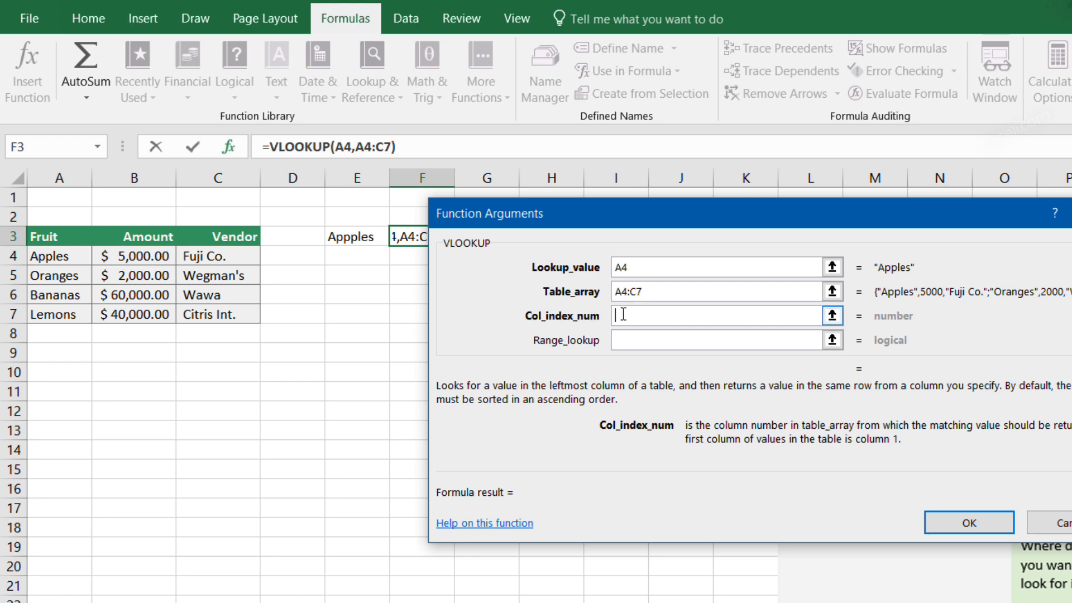
type("2")
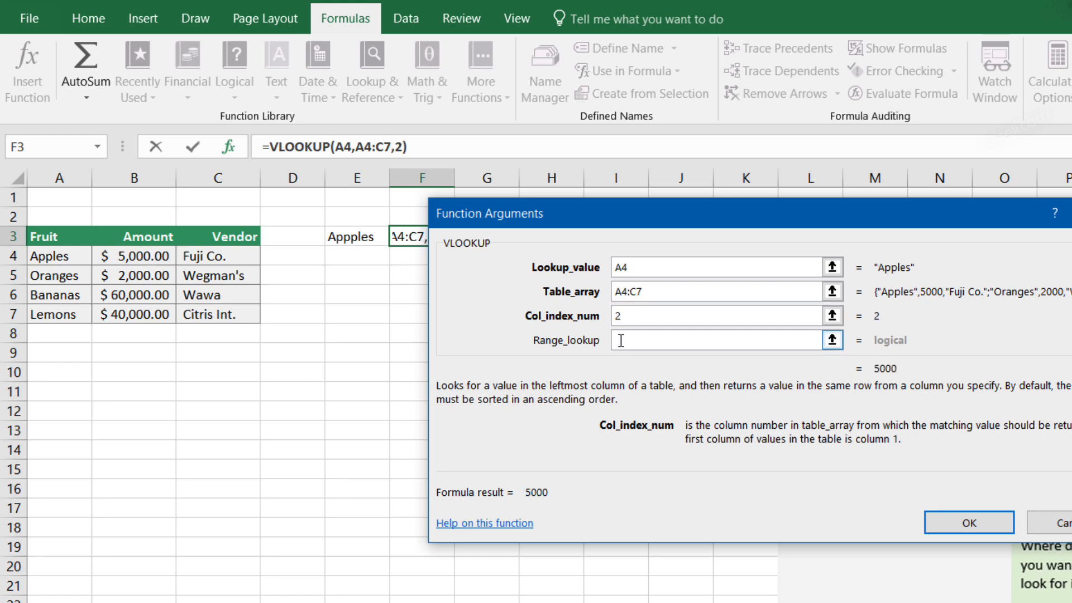
left_click(675, 342)
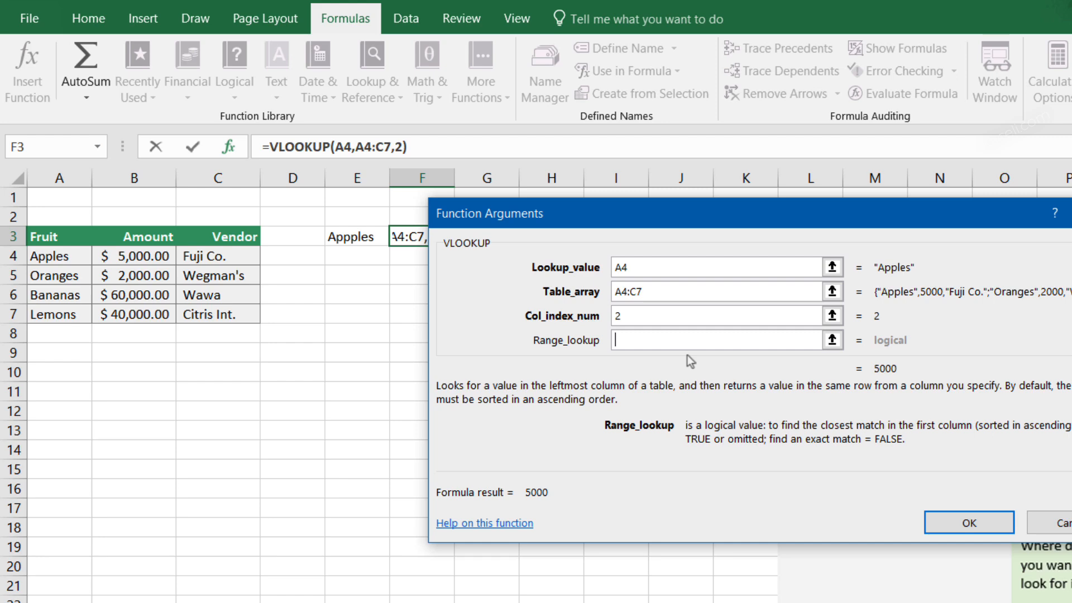
type("False")
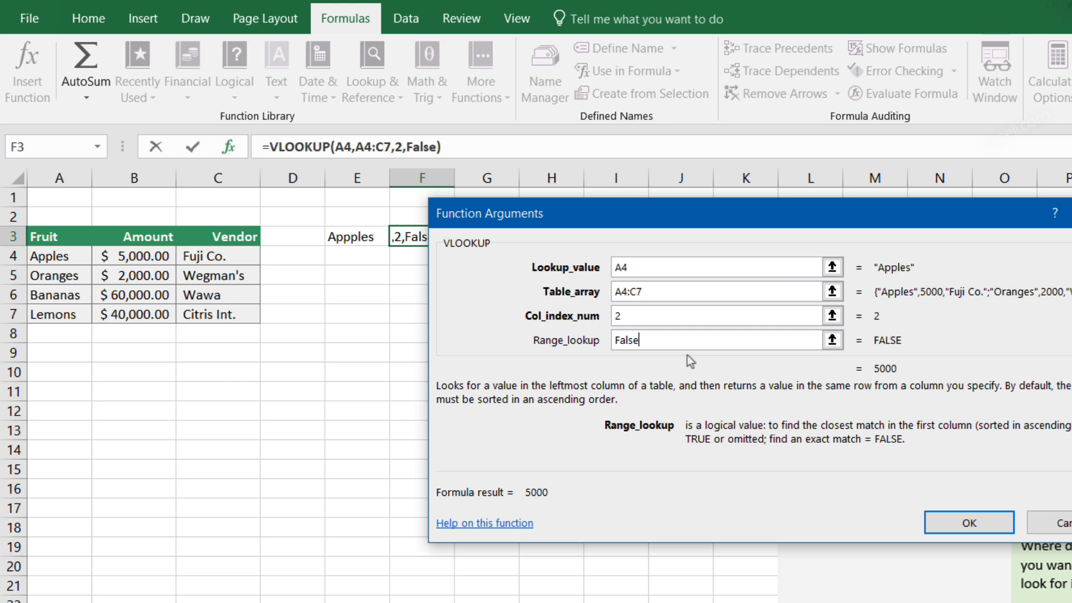
left_click(969, 523)
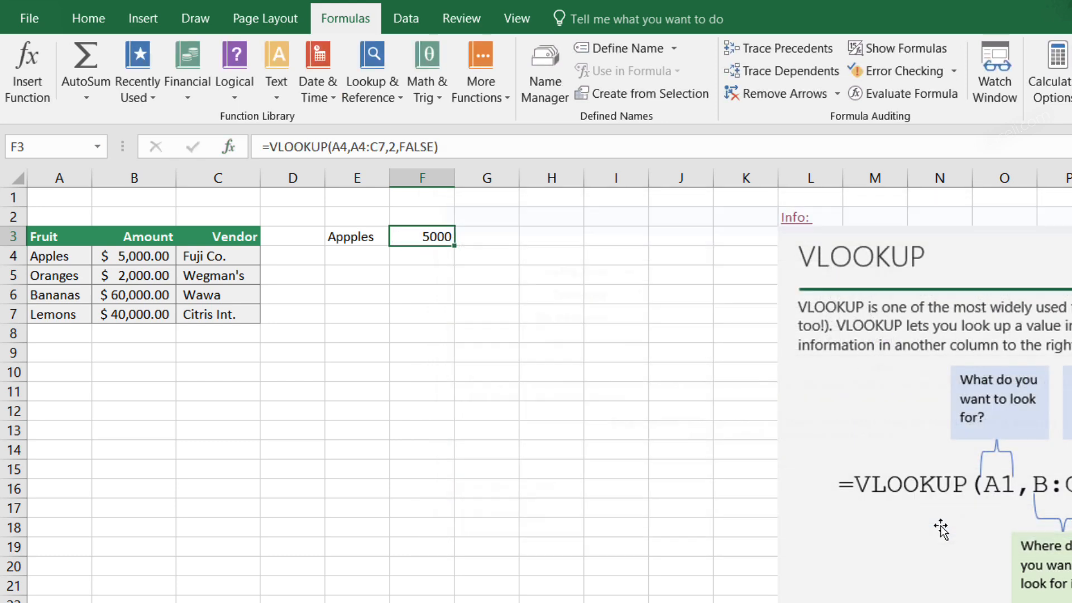
Review the arguments of the VLOOKUP formula in F3 and change its column index to 3 to return the vendor.
left_click(352, 244)
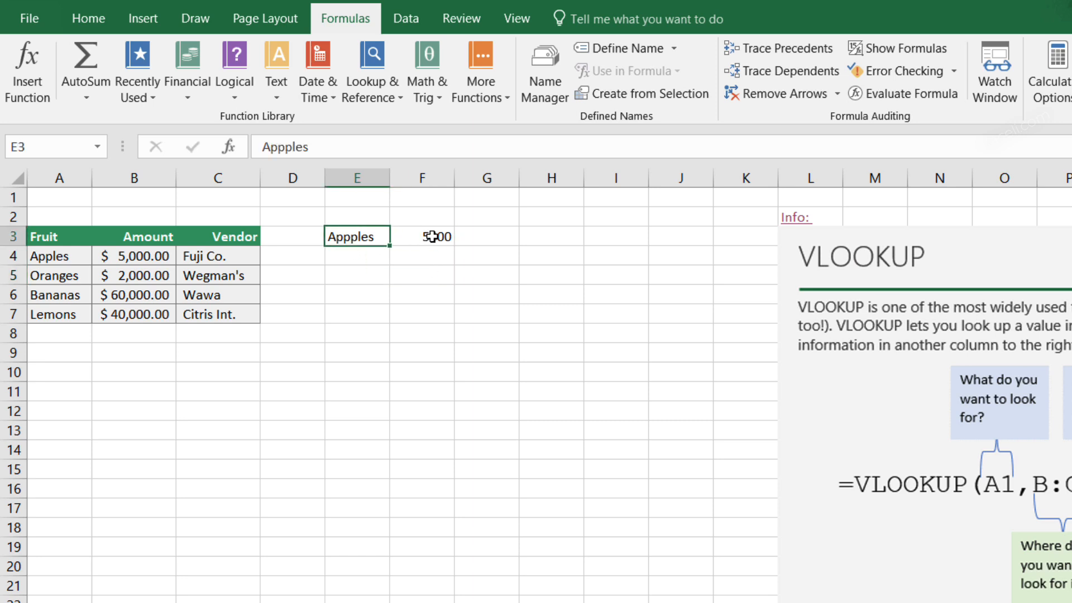
left_click(430, 241)
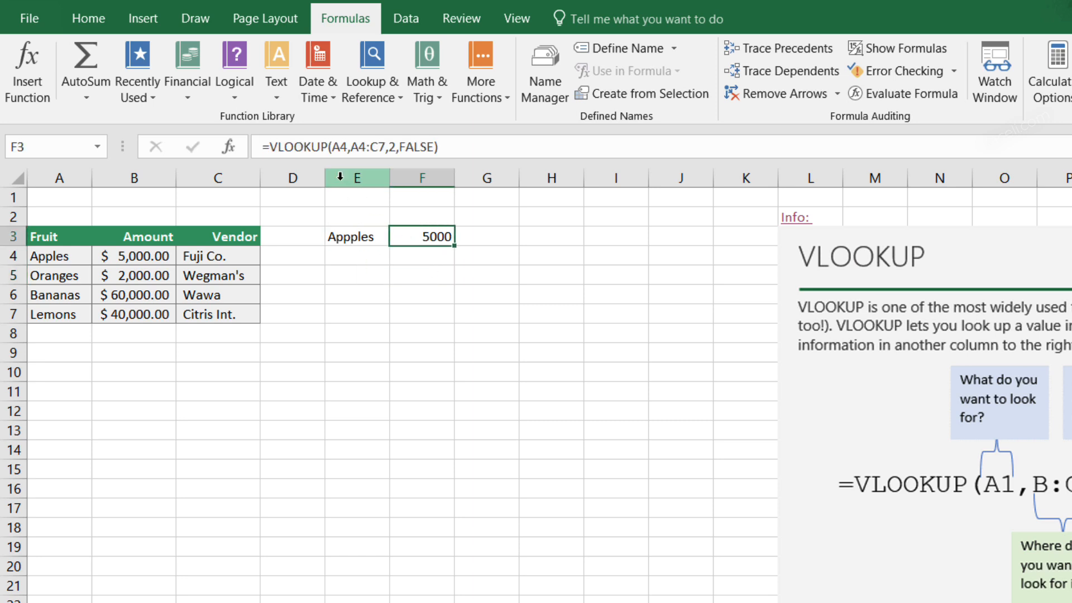
left_click(272, 145)
left_click_drag(271, 146, 458, 144)
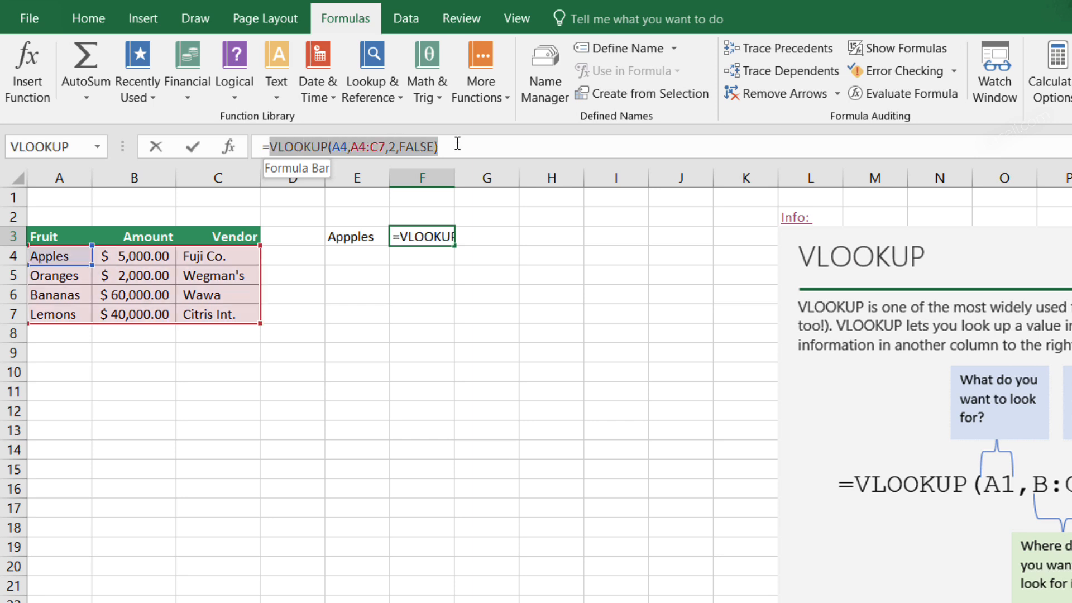
left_click(340, 147)
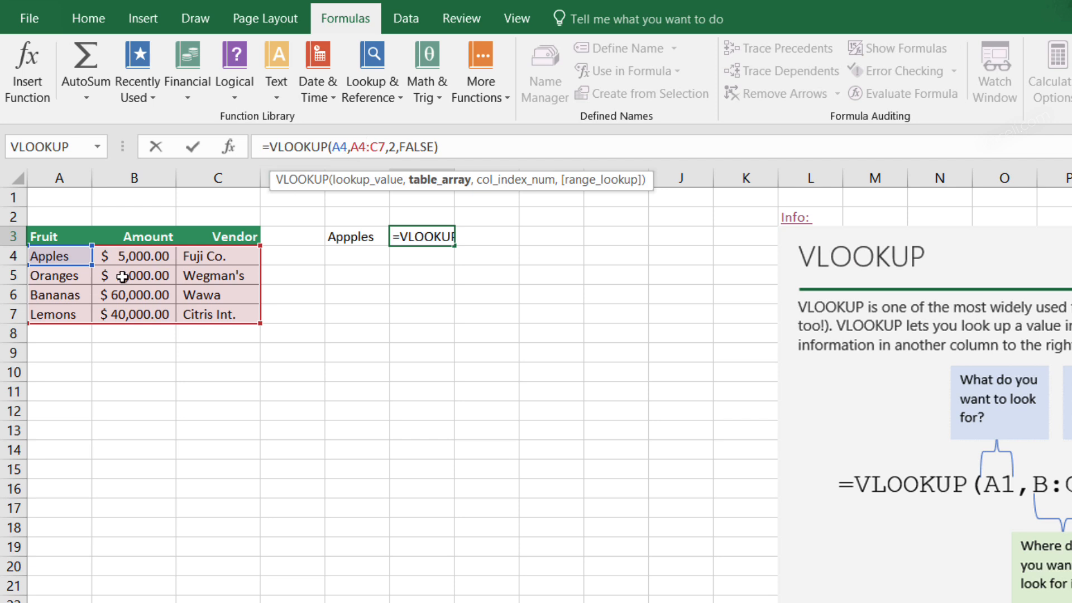
left_click(390, 147)
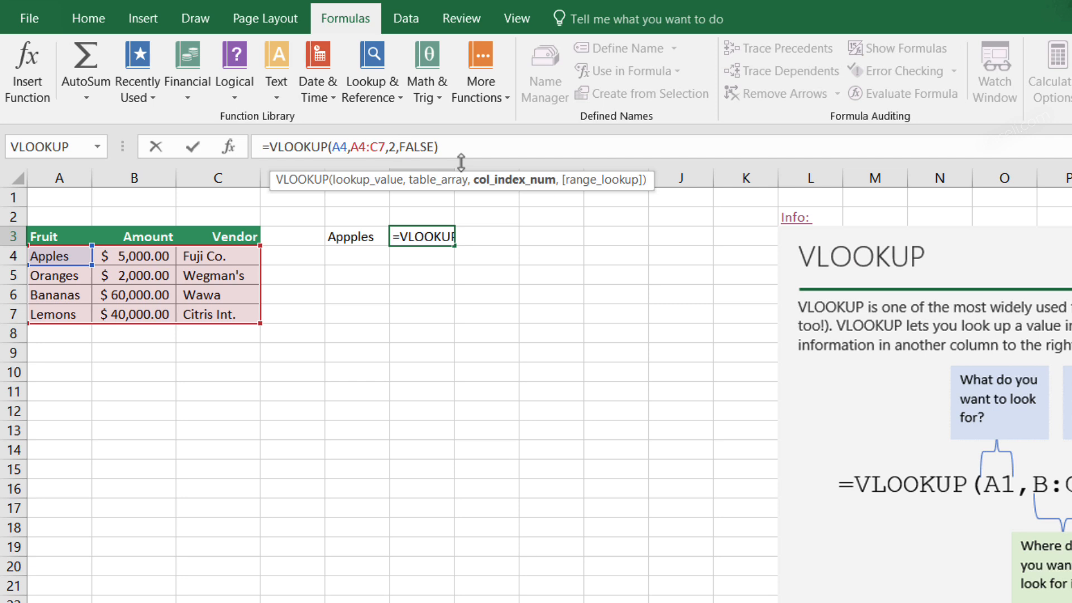
key("BackSpace")
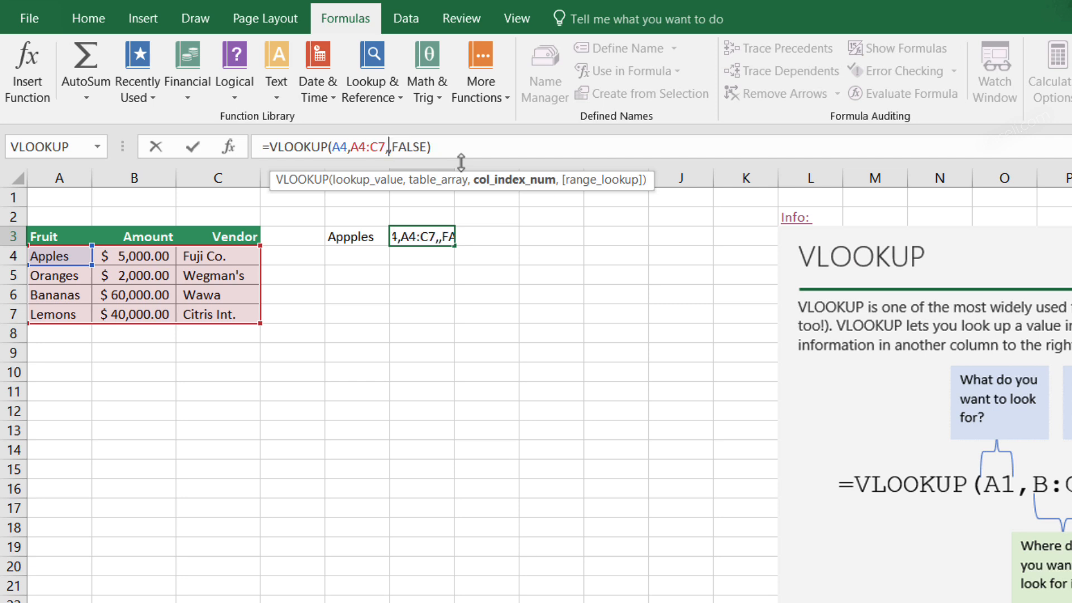
type("3")
key("Return")
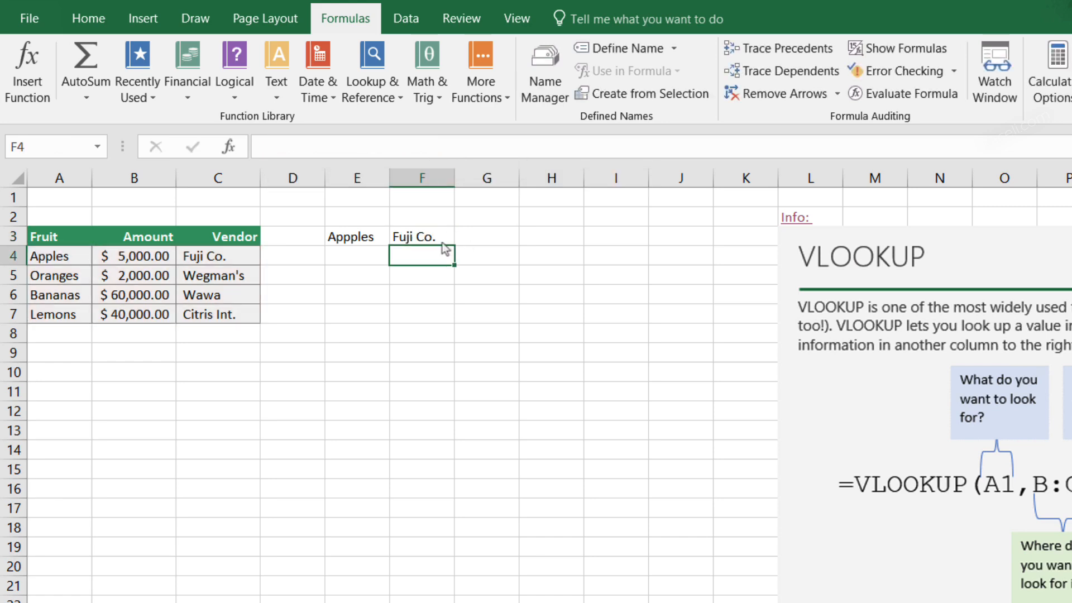
Clear the fruit name in E3 and the VLOOKUP formula in F3, leaving E3 selected.
left_click(429, 237)
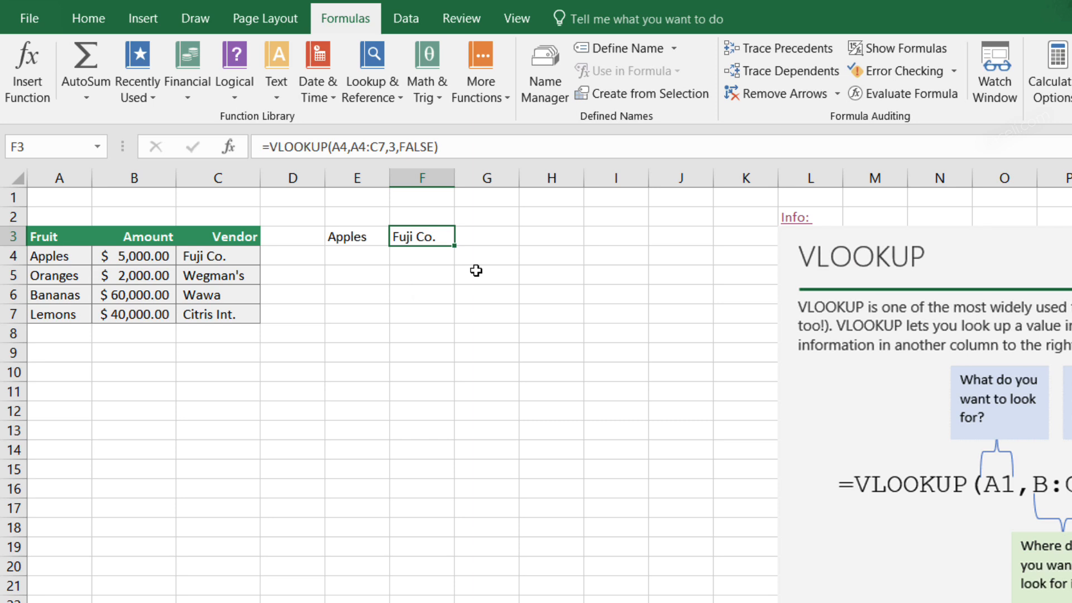
left_click(371, 238)
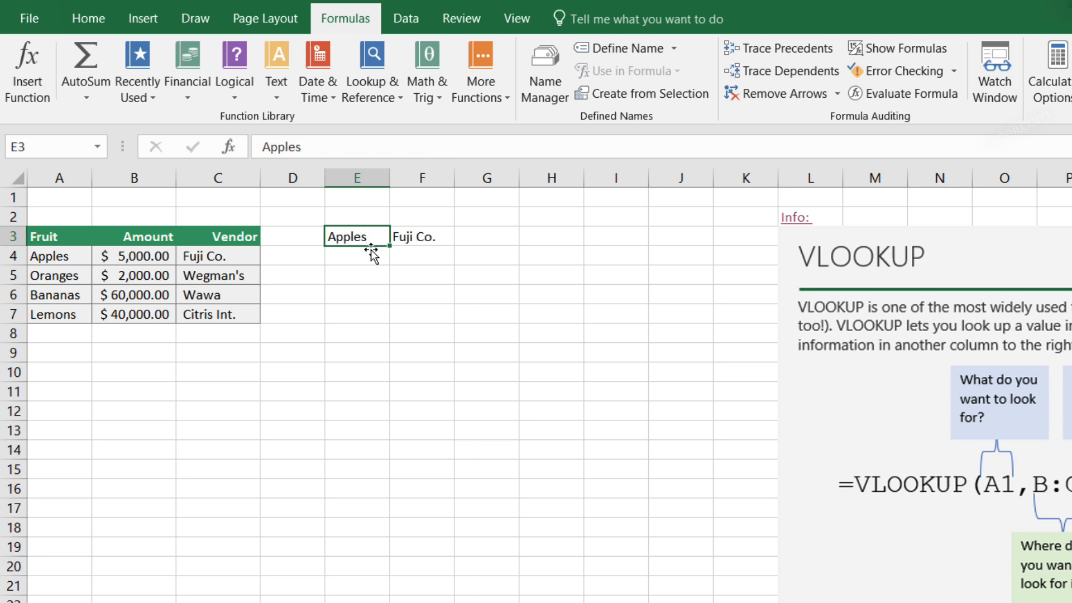
key("Delete")
left_click(451, 243)
key("Delete")
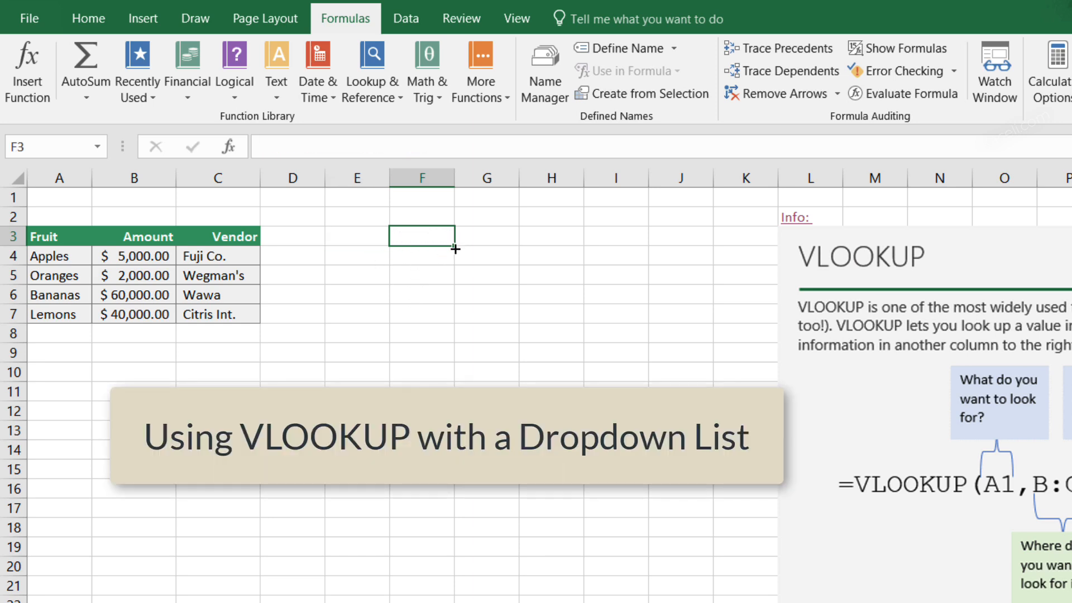
left_click(338, 246)
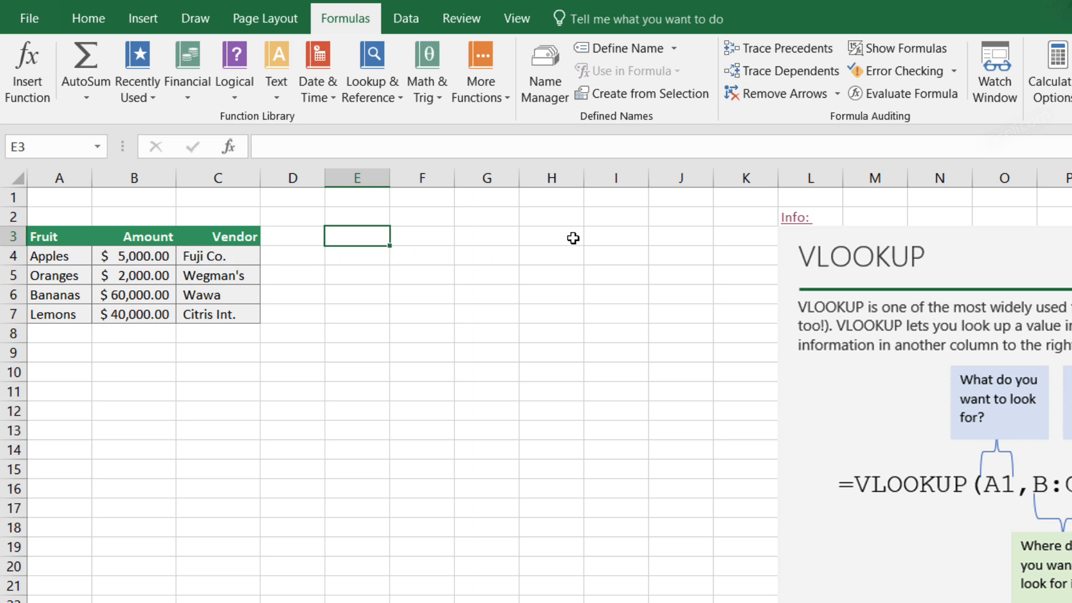
Enter the label "Fruit:" in cell E3 and open the data validation settings for cell F3.
type("Fruit:")
left_click(426, 244)
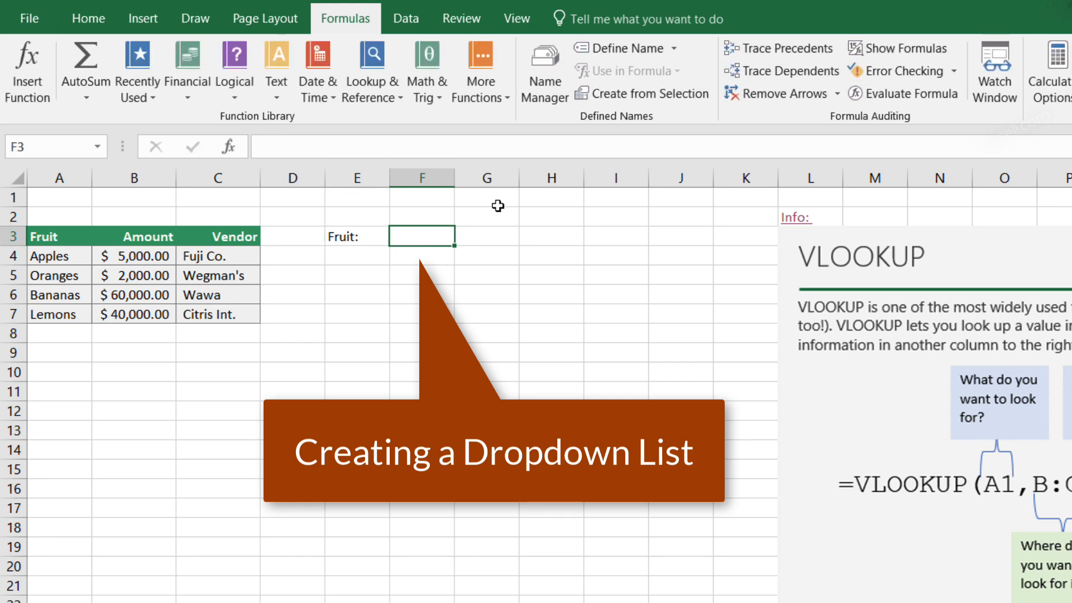
left_click(407, 20)
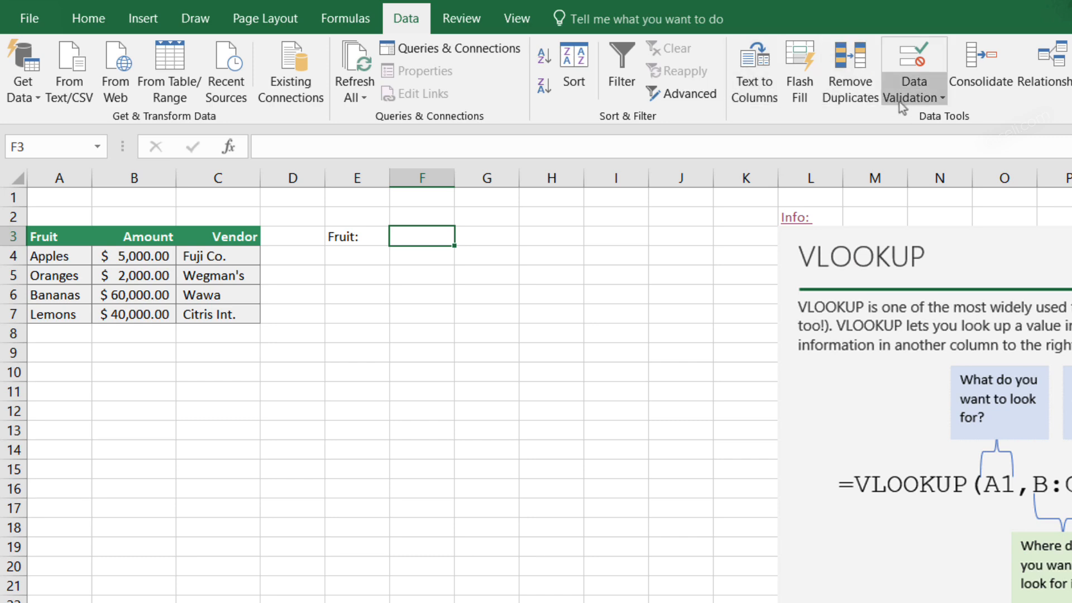
left_click(921, 100)
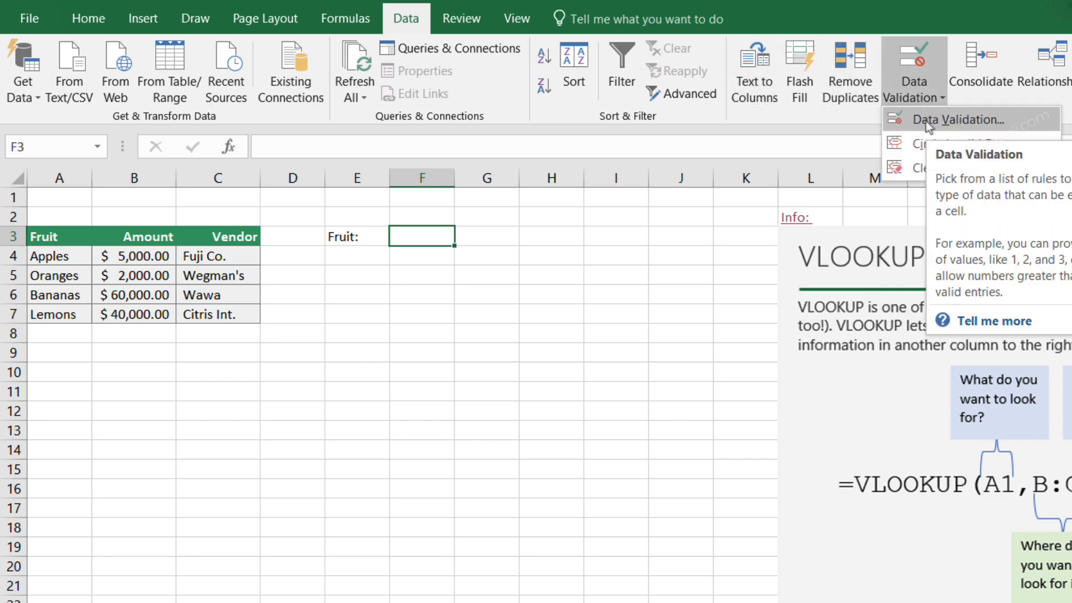
left_click(926, 122)
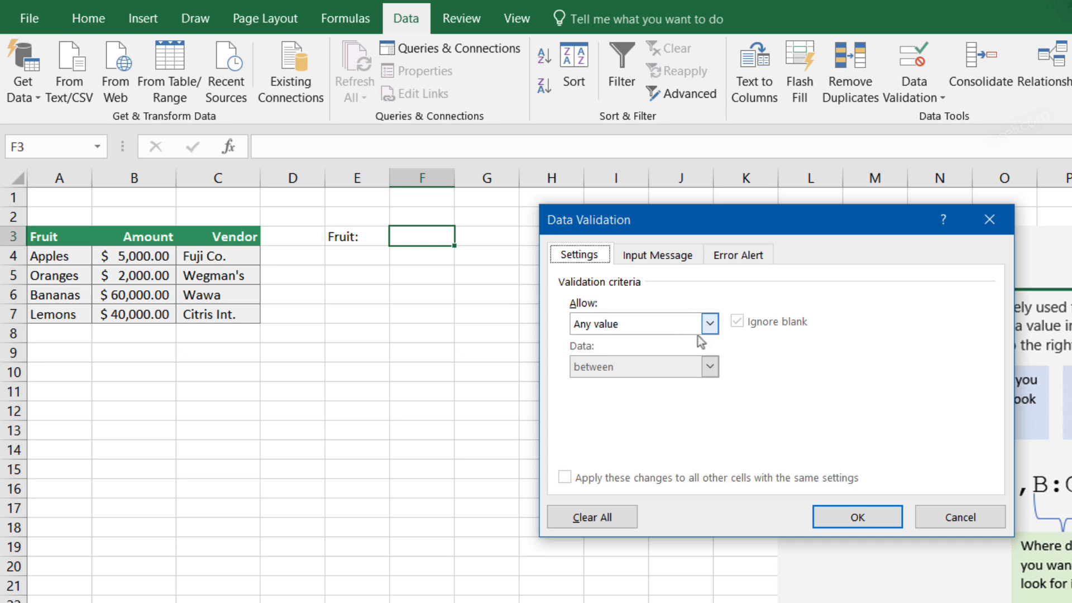
Restrict F3 to a dropdown list sourced from =$A$4:$A$7, and check the choices it offers.
left_click(715, 325)
left_click(580, 386)
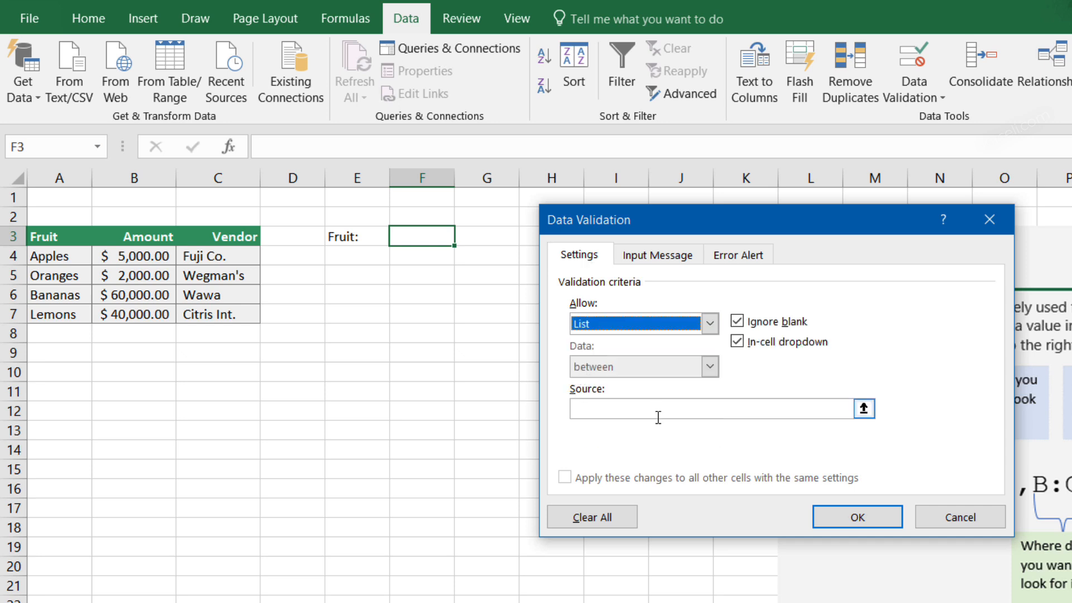
left_click(624, 400)
left_click(590, 411)
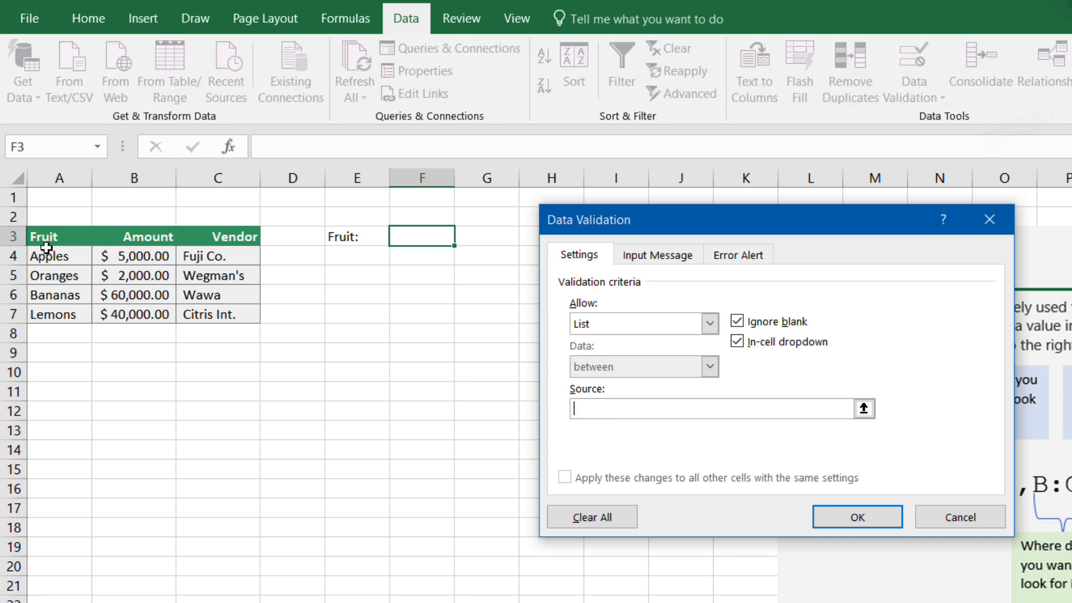
left_click_drag(47, 249, 62, 316)
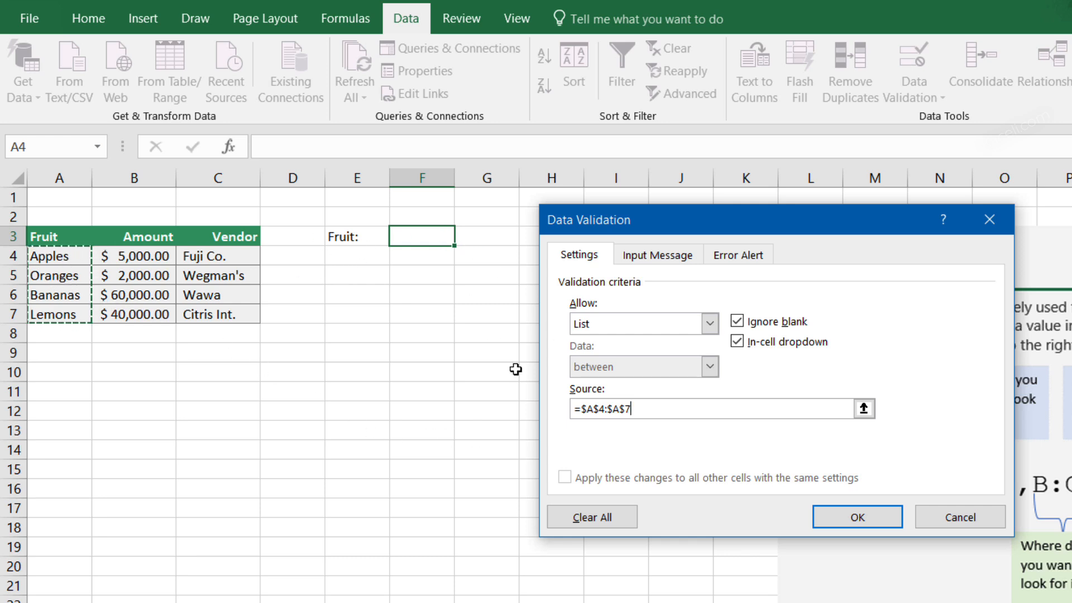
left_click(849, 524)
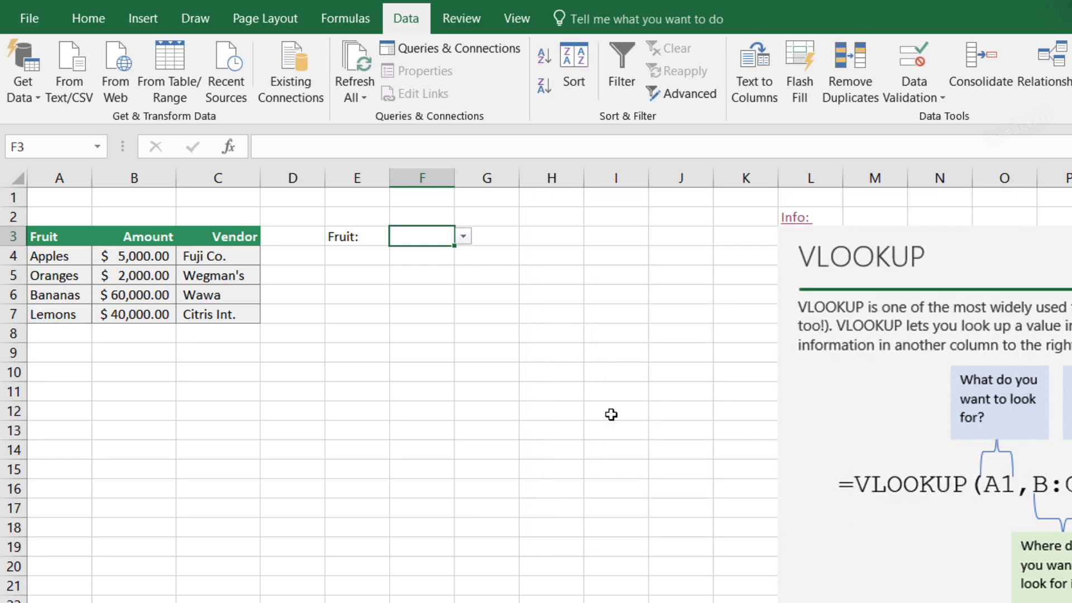
left_click(465, 237)
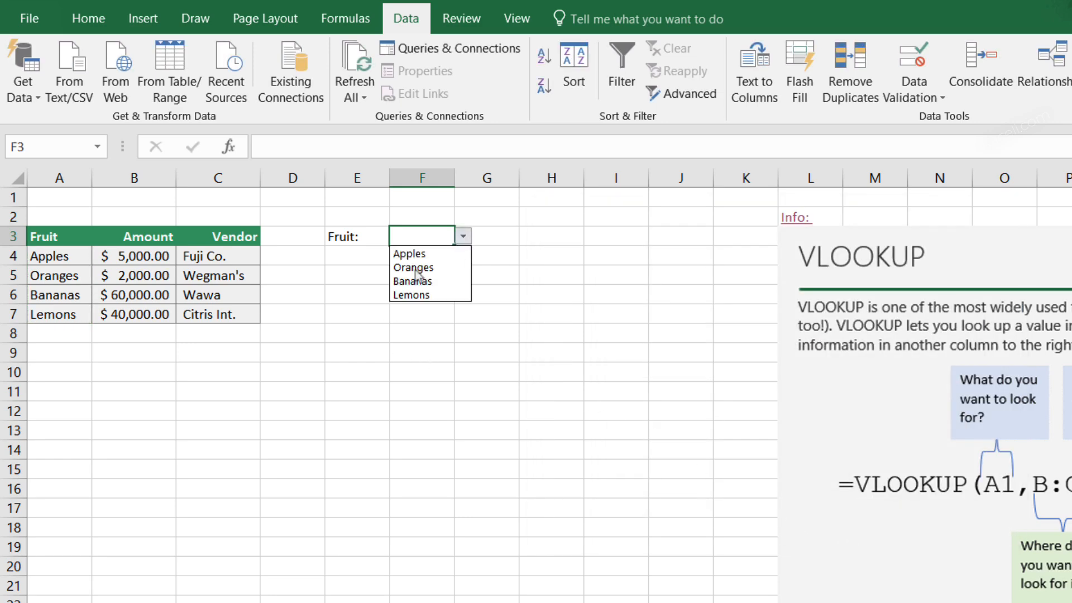
key("Escape")
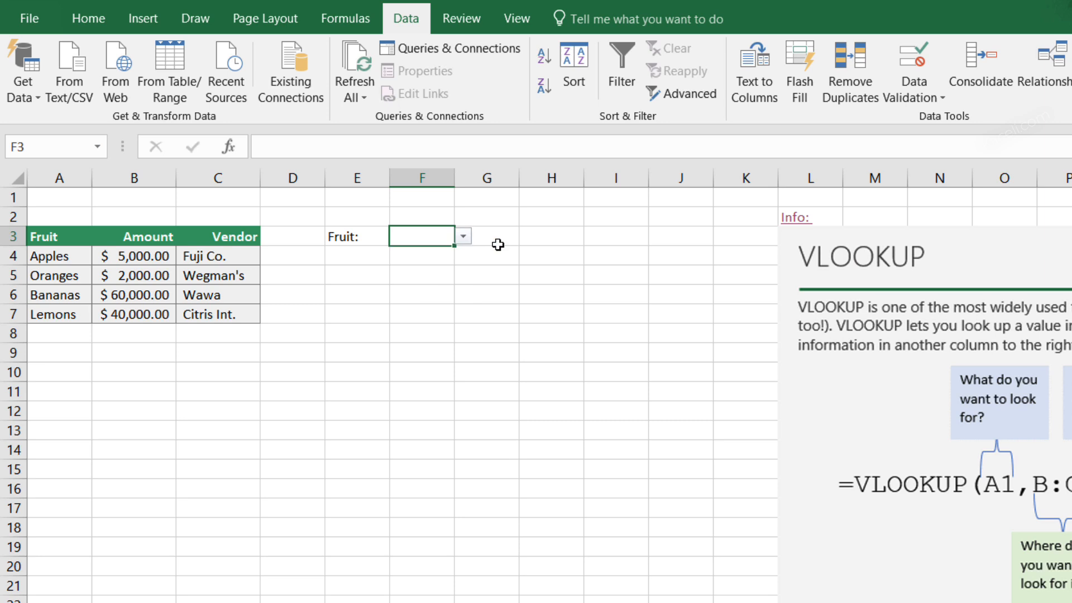
Enter the heading "Price" in cell G2.
left_click(497, 237)
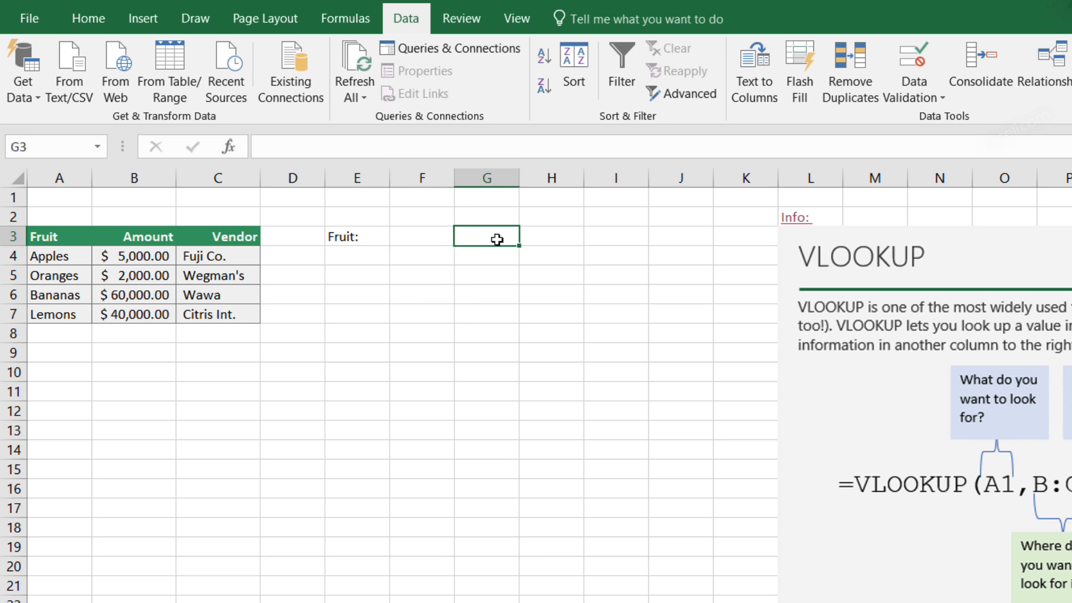
left_click(481, 214)
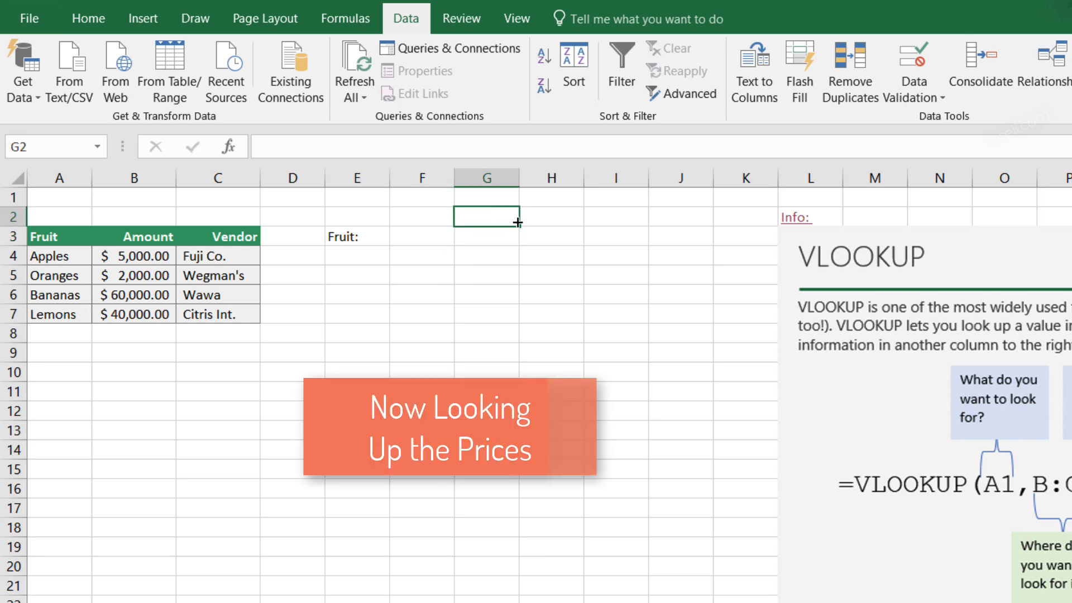
type("Price")
key("Return")
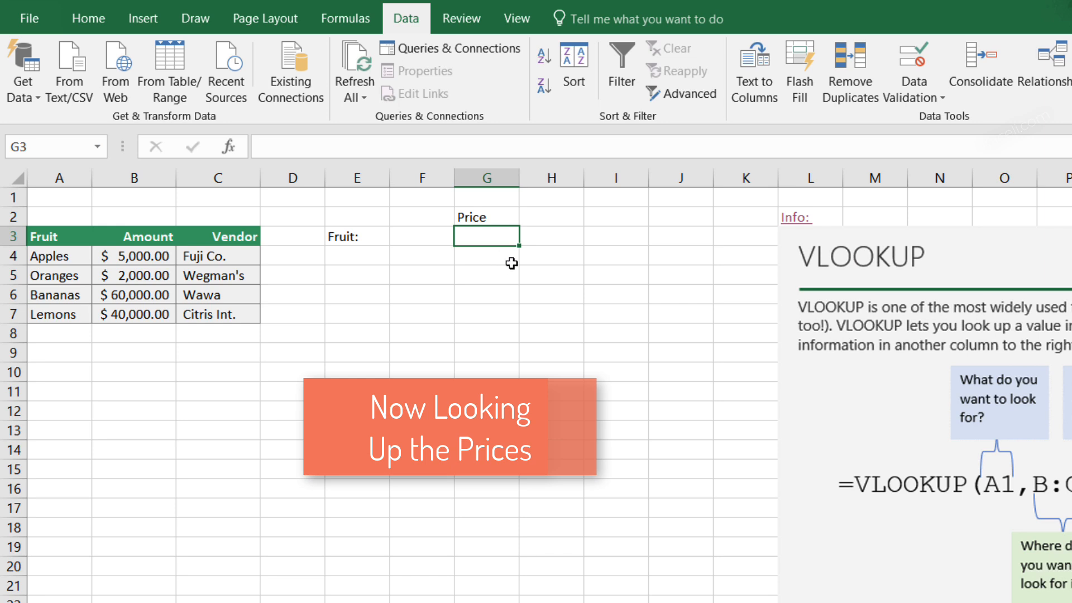
Start a VLOOKUP formula in cell G3 using the dropdown cell F3 as its lookup value.
left_click(450, 239)
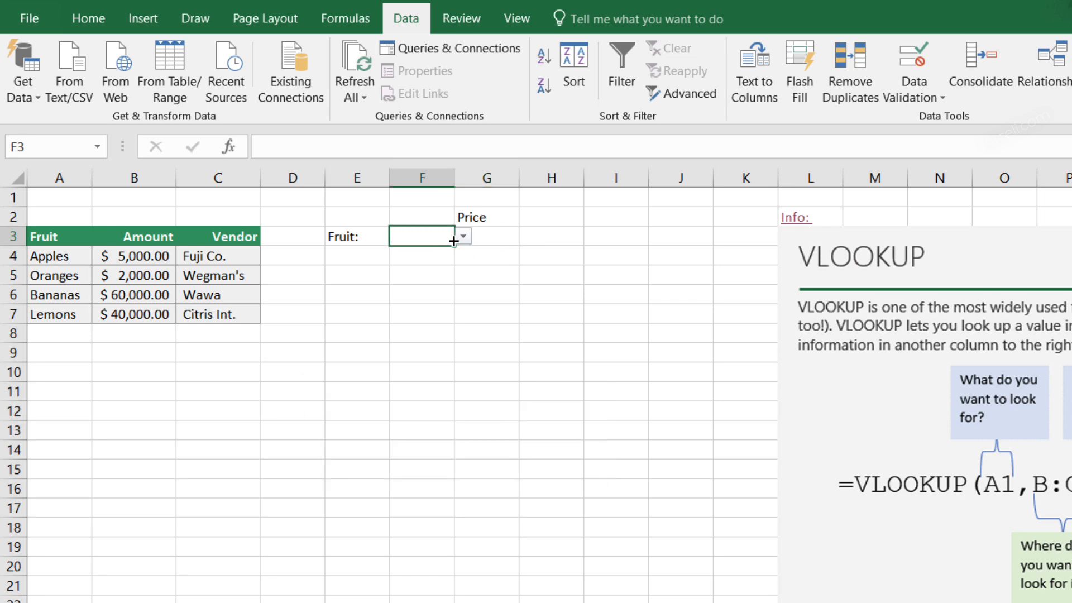
left_click(487, 235)
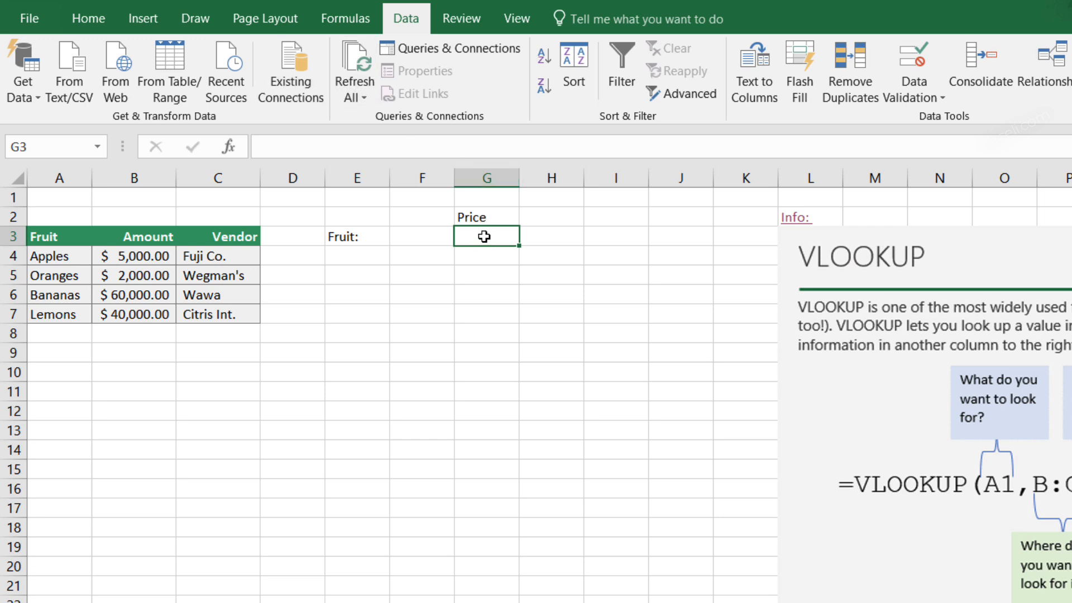
type("=")
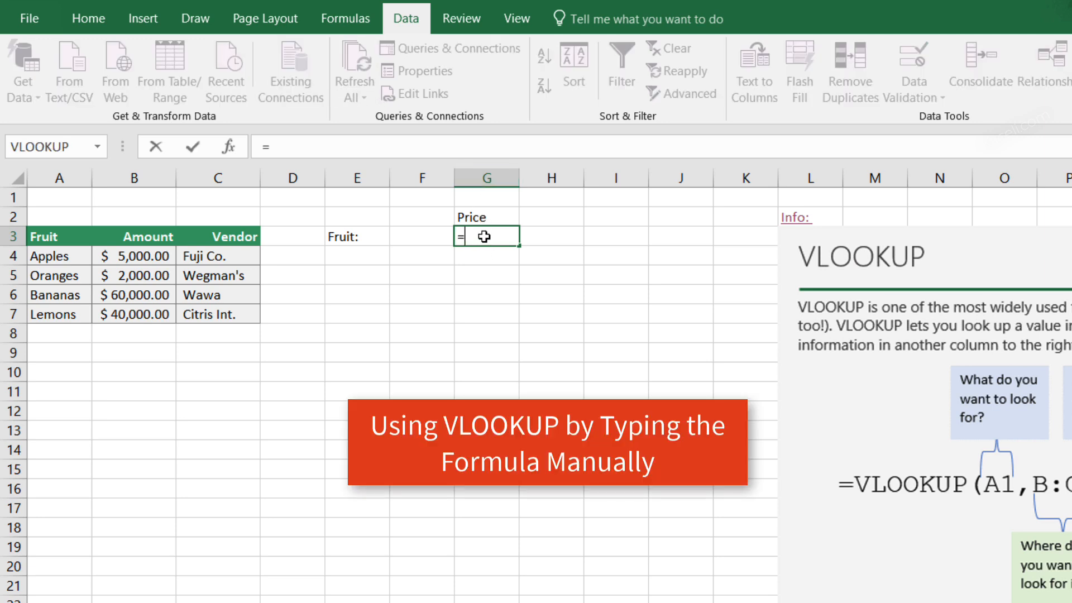
type("v")
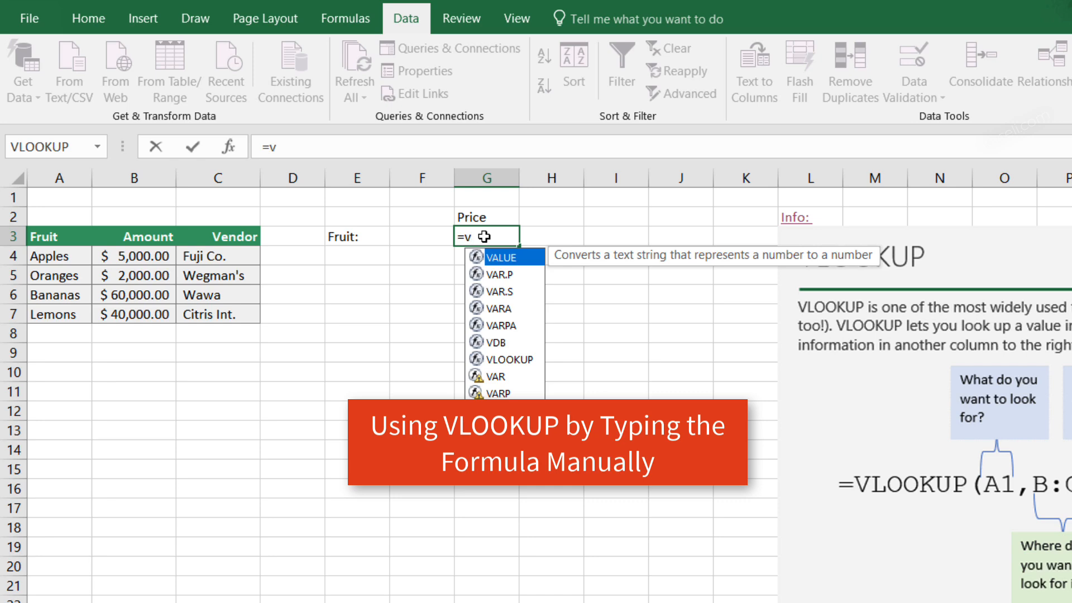
type("l")
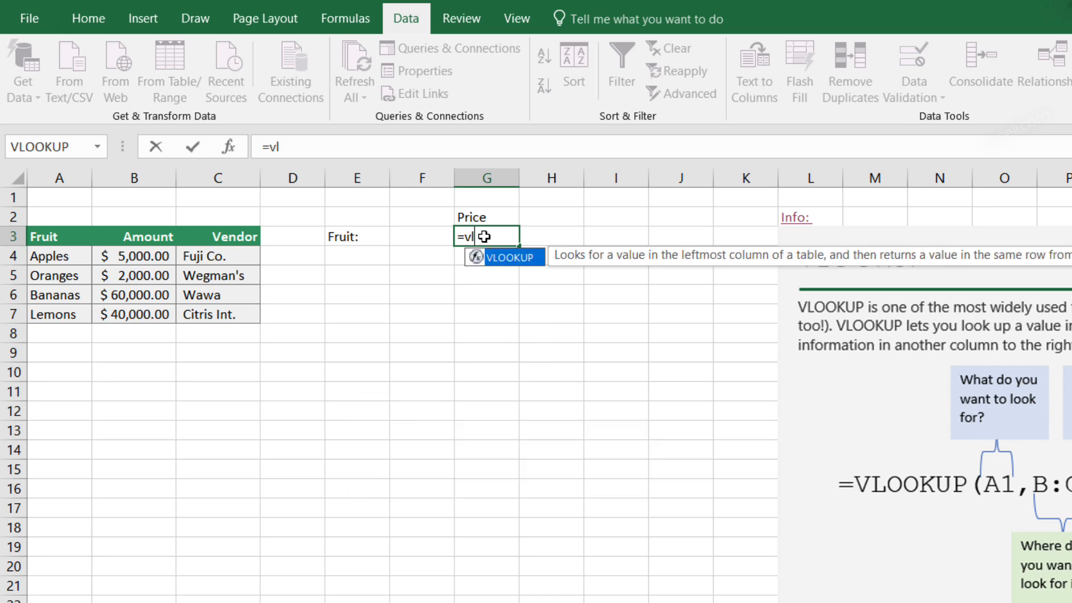
key("Tab")
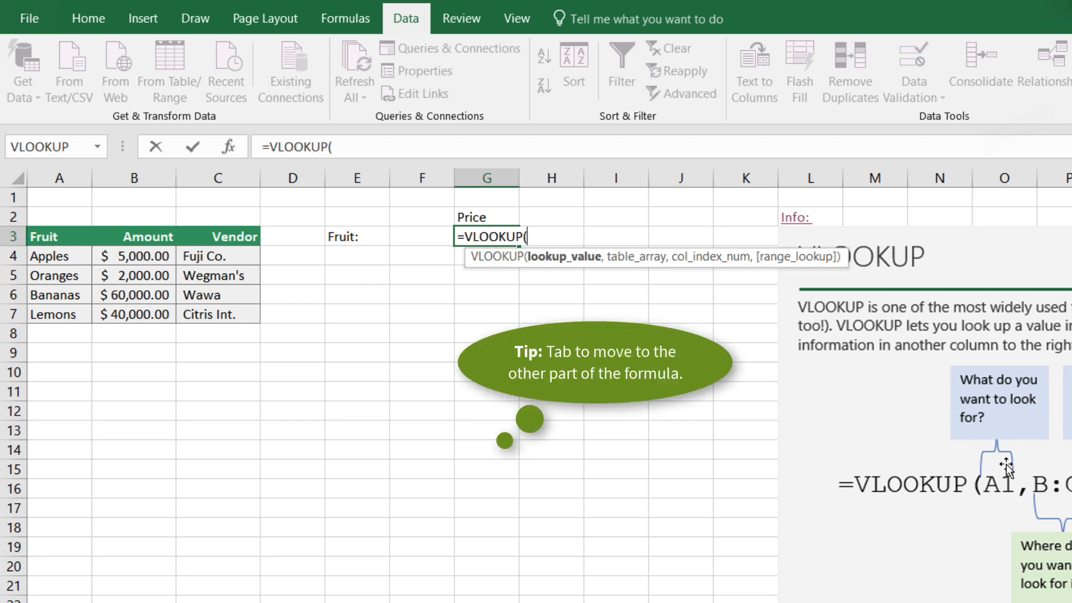
left_click(424, 236)
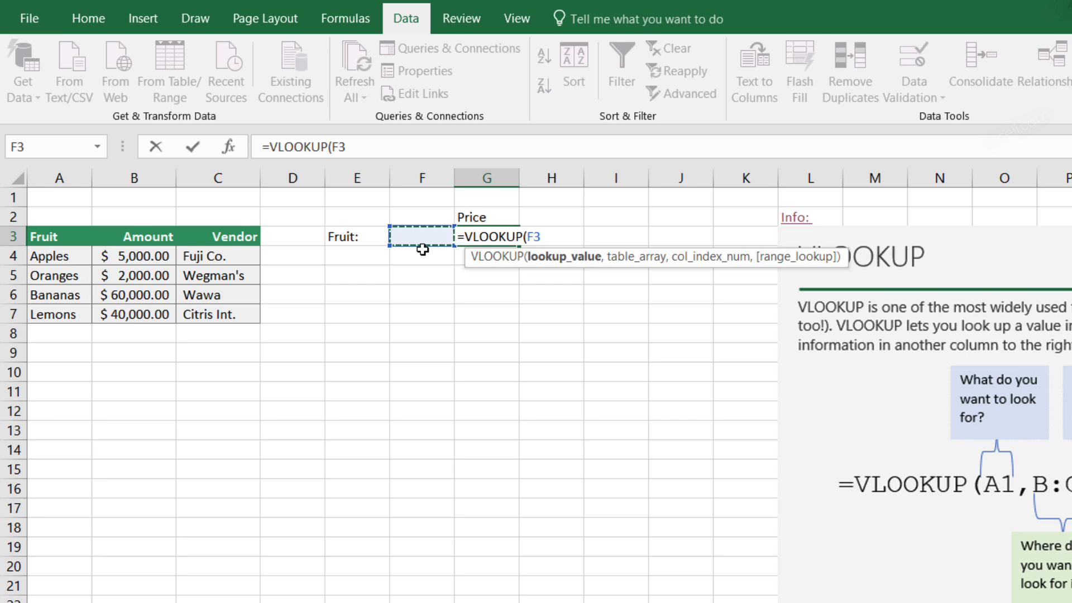
type(",")
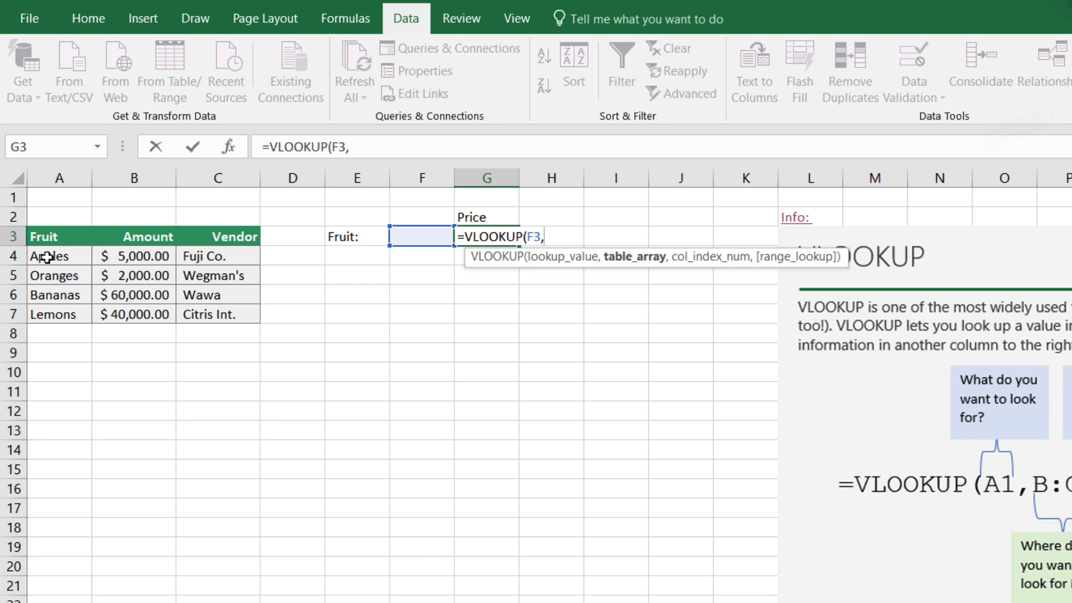
Complete the VLOOKUP in G3 with table array A4:C7, column index 2 and an exact match of false.
left_click_drag(46, 257, 207, 325)
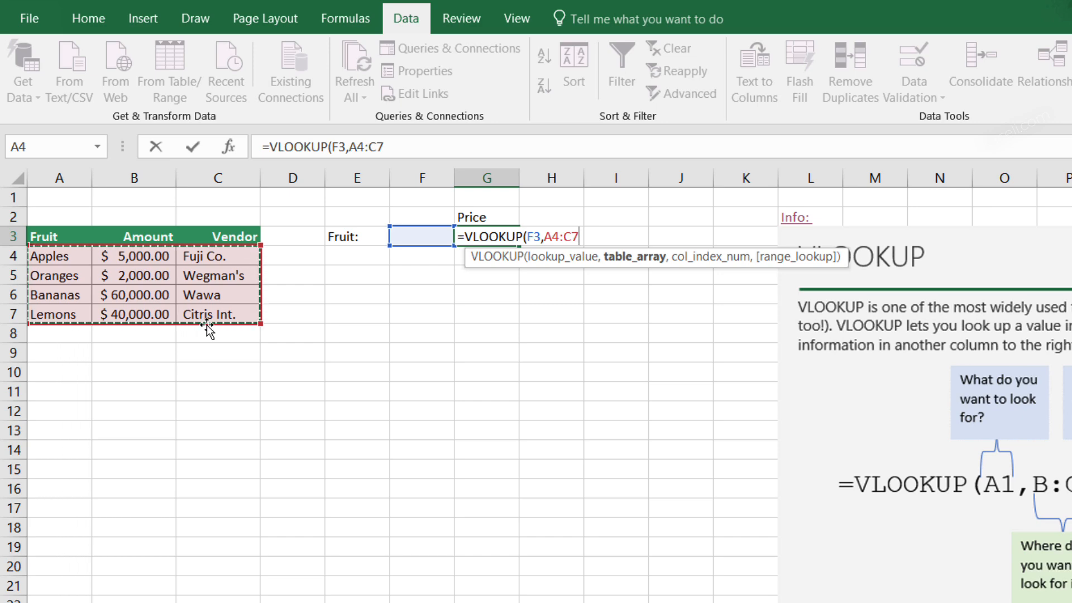
type(",")
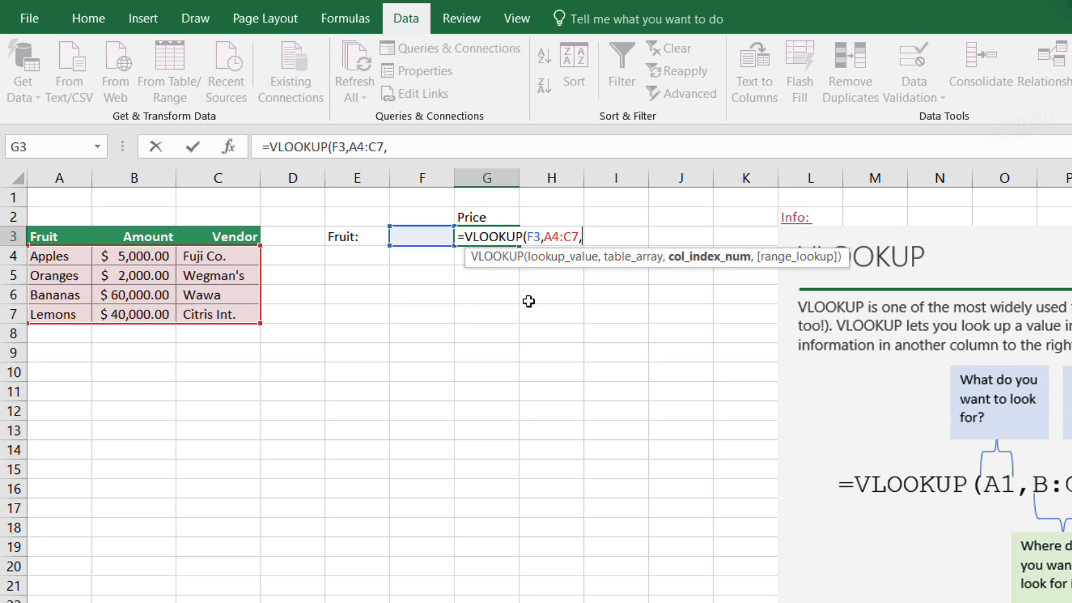
type("2,")
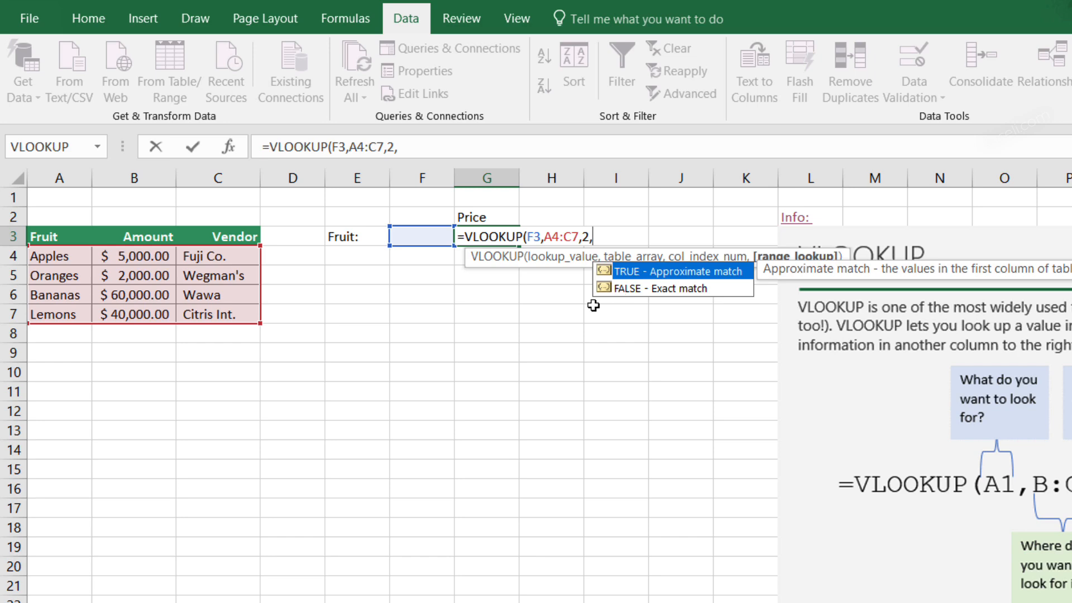
type("false")
type(")")
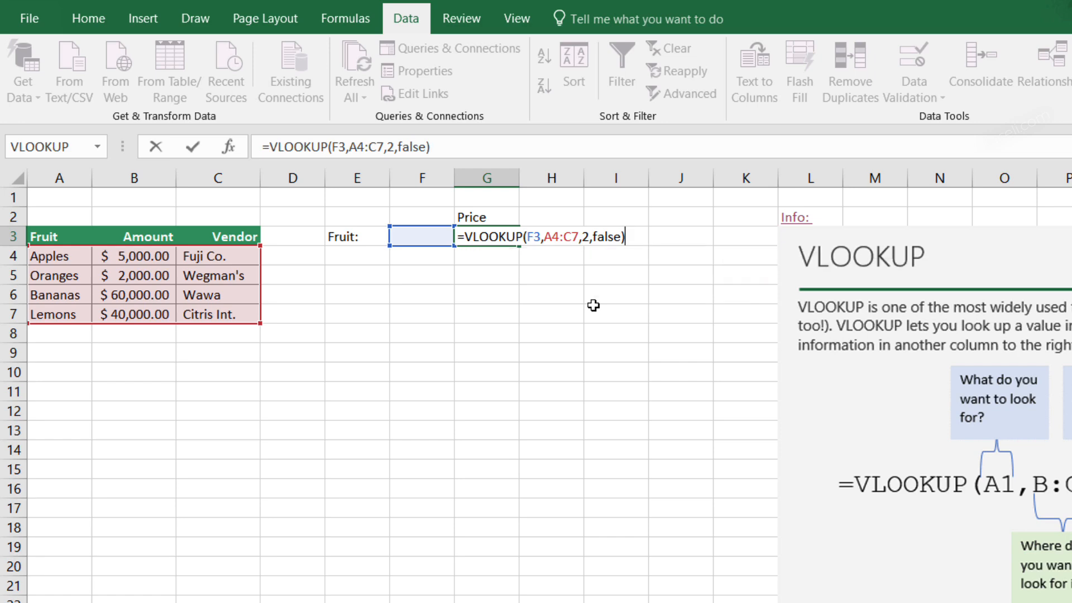
key("Return")
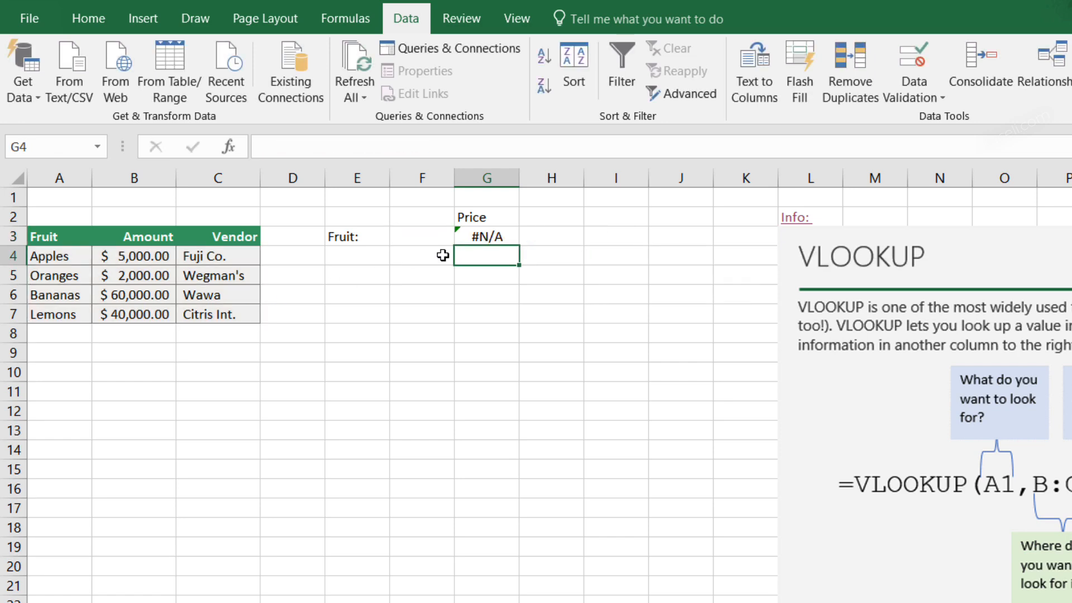
Test the price lookup by choosing Bananas and then Lemons from the fruit dropdown in F3.
left_click(475, 240)
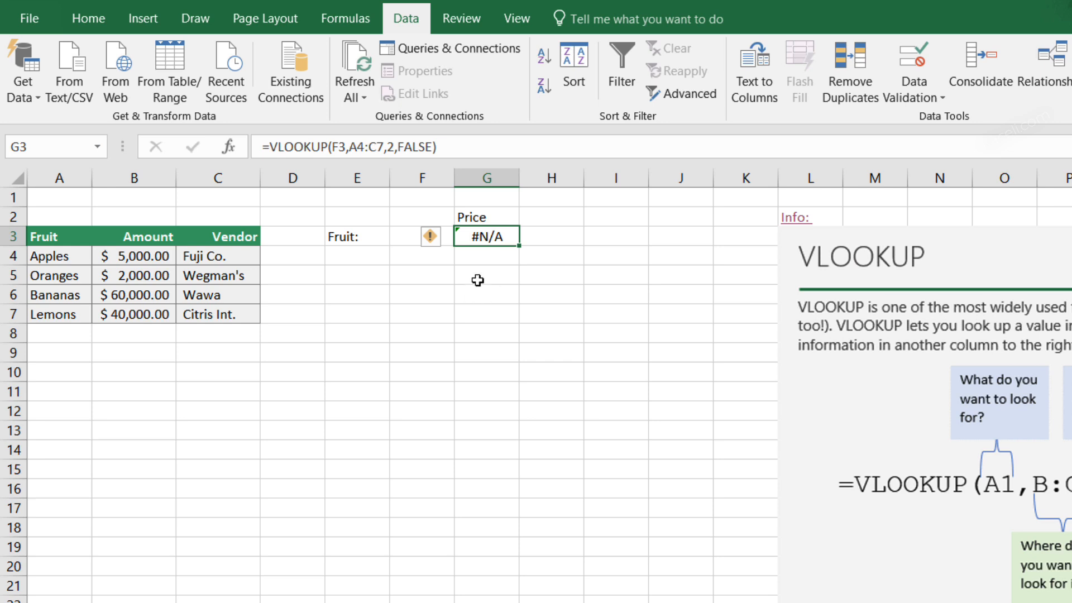
left_click(495, 263)
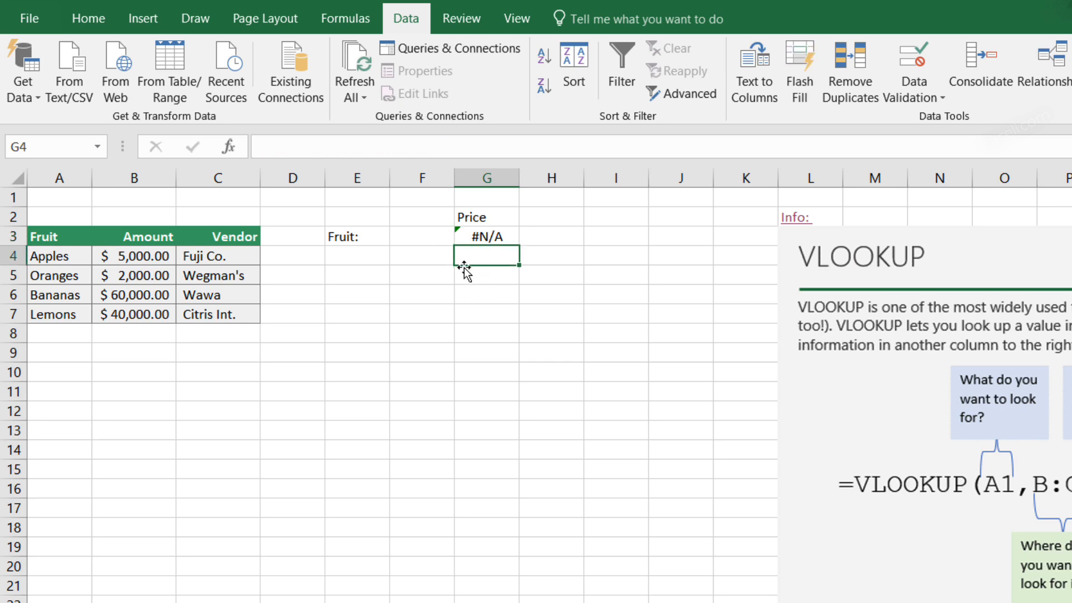
left_click(433, 239)
left_click(463, 236)
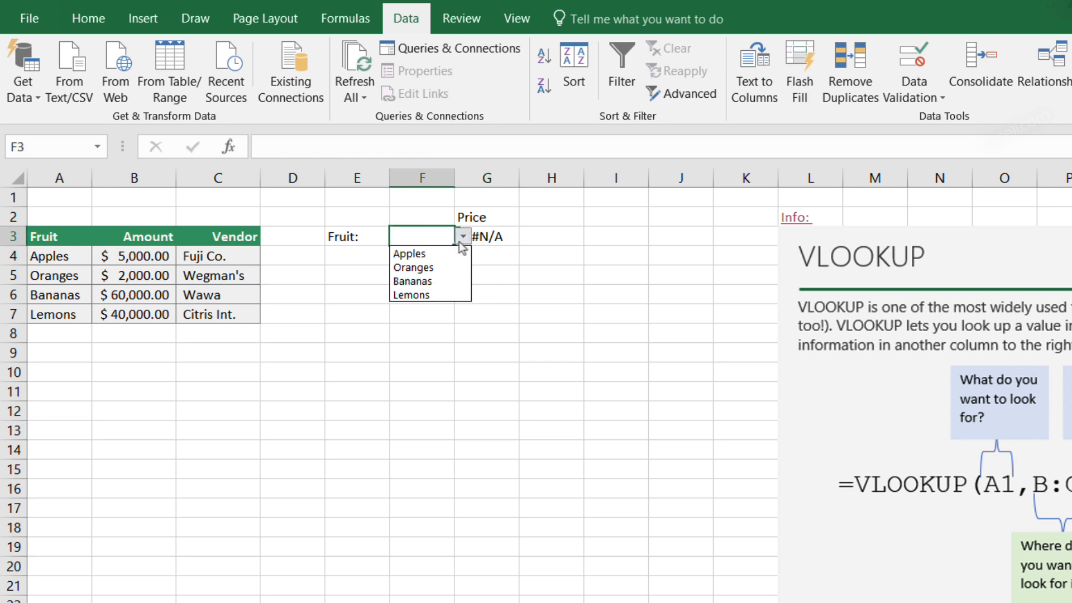
left_click(416, 282)
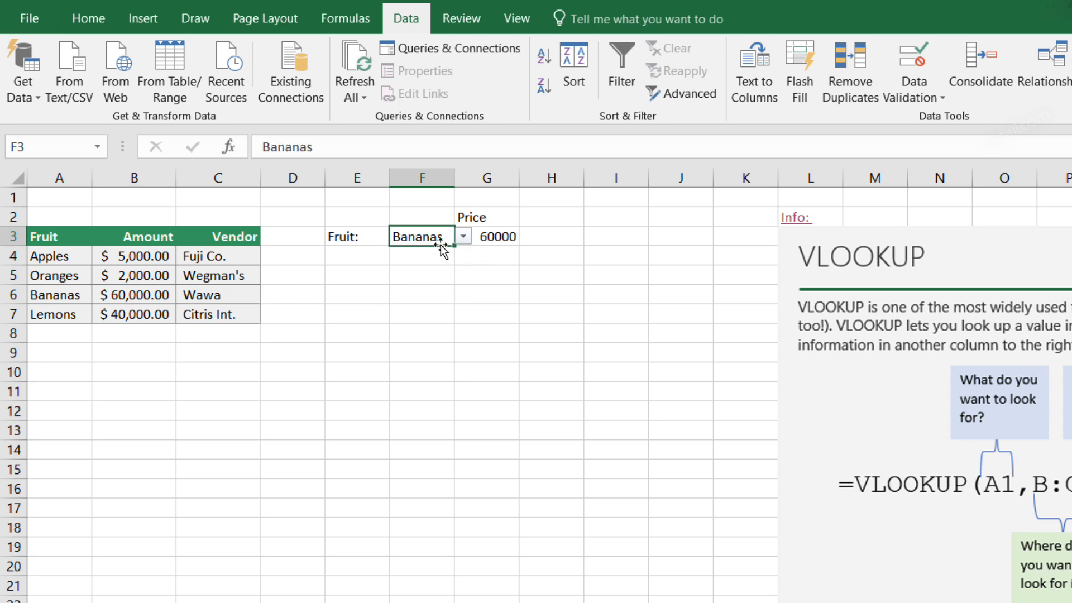
left_click(463, 236)
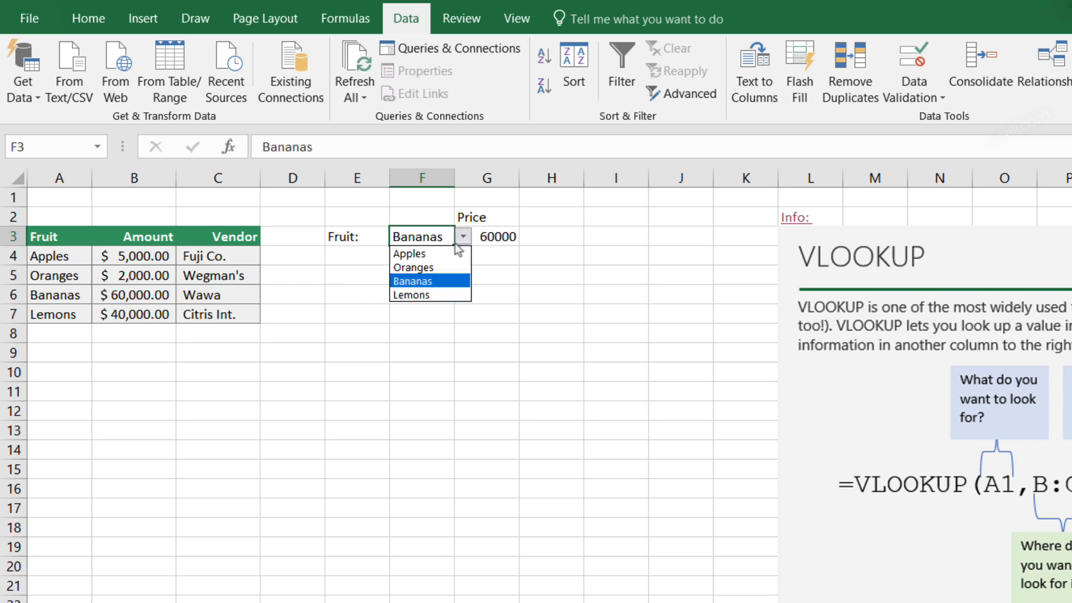
left_click(426, 295)
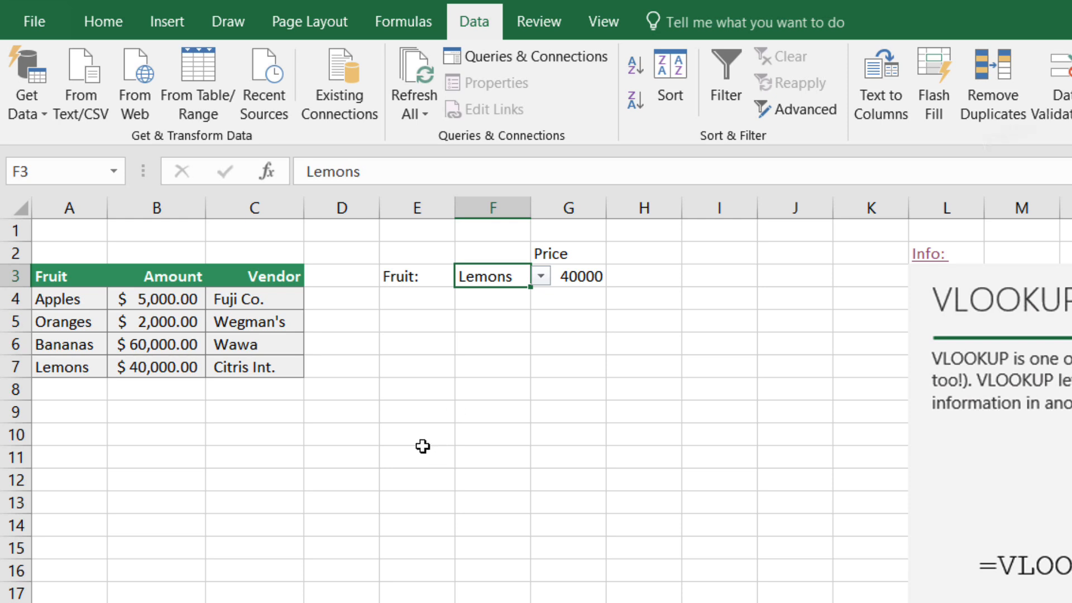
Review the fruit table A4:C7 and its table array reference in the VLOOKUP formula in G3.
left_click(394, 431)
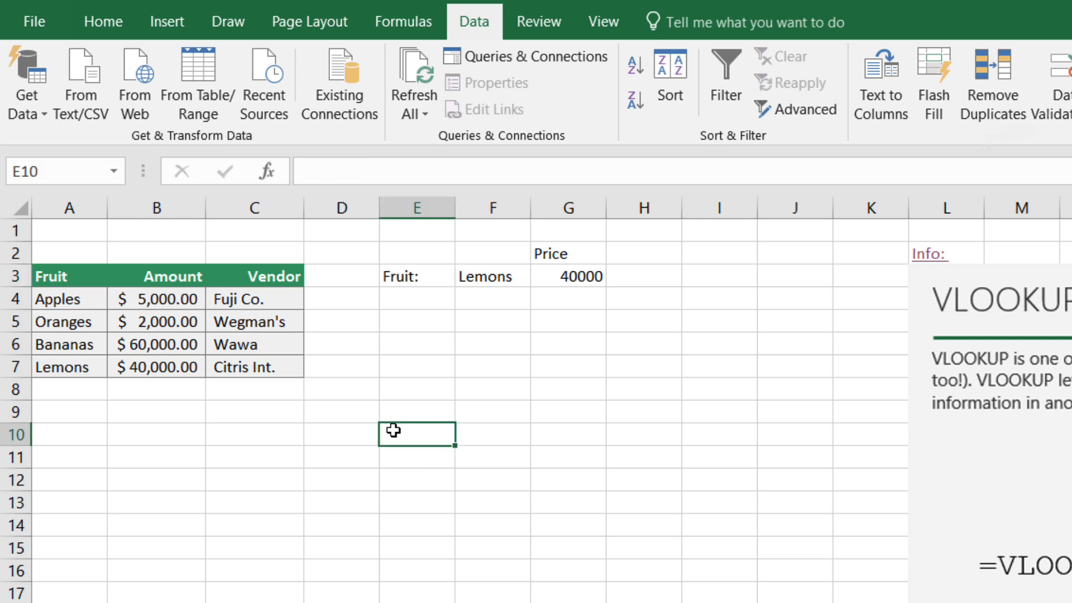
left_click(74, 301)
left_click_drag(104, 301, 271, 368)
left_click(595, 276)
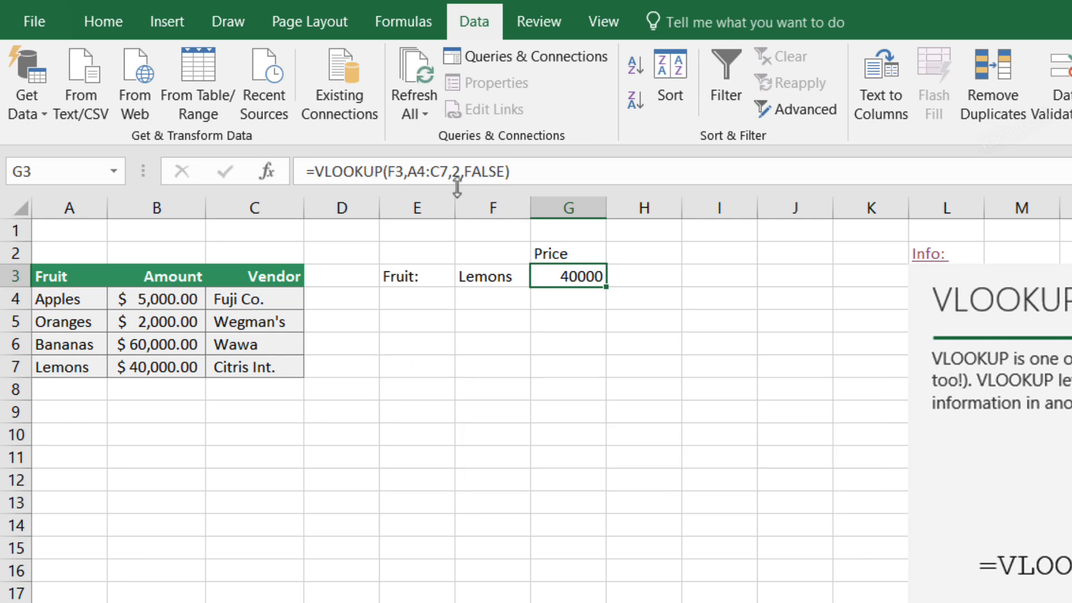
left_click(418, 173)
left_click(442, 173)
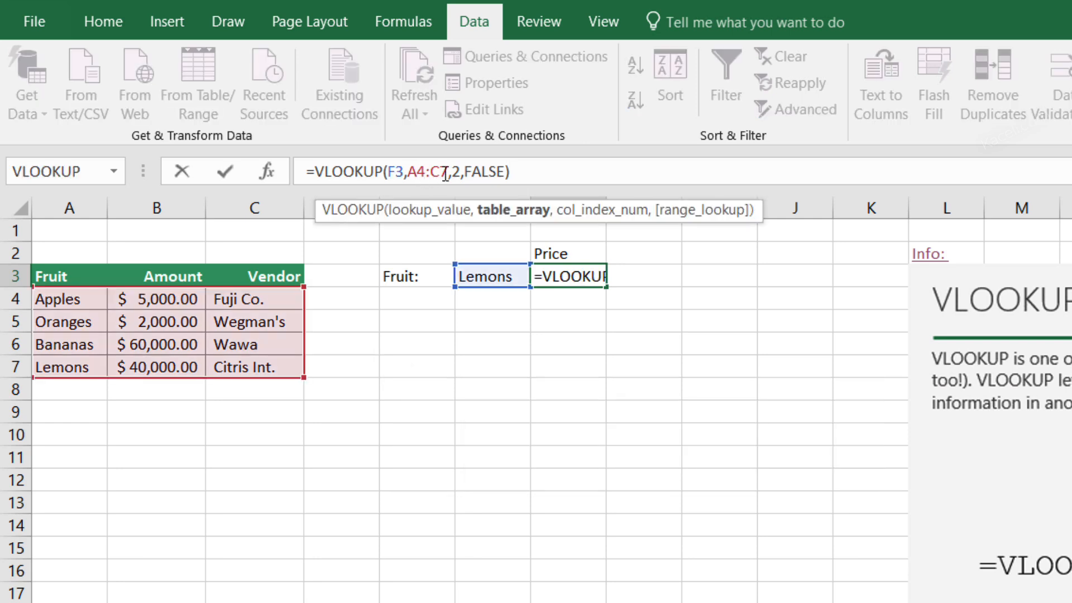
key("Return")
Name the fruit table range A4:C7 FruitData.
left_click_drag(61, 299, 247, 364)
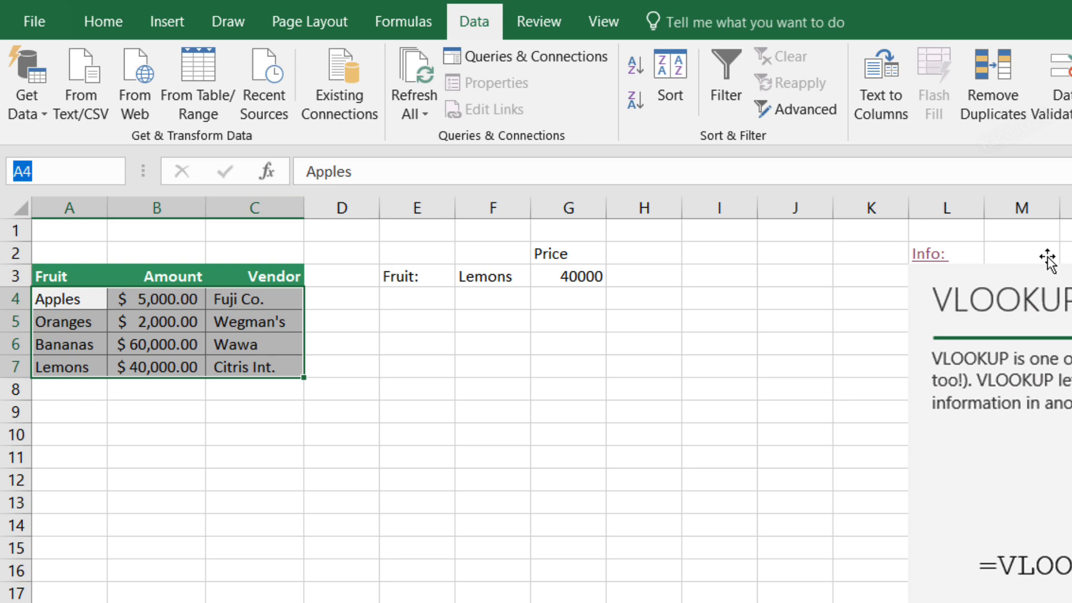
type("FruitData")
key("Return")
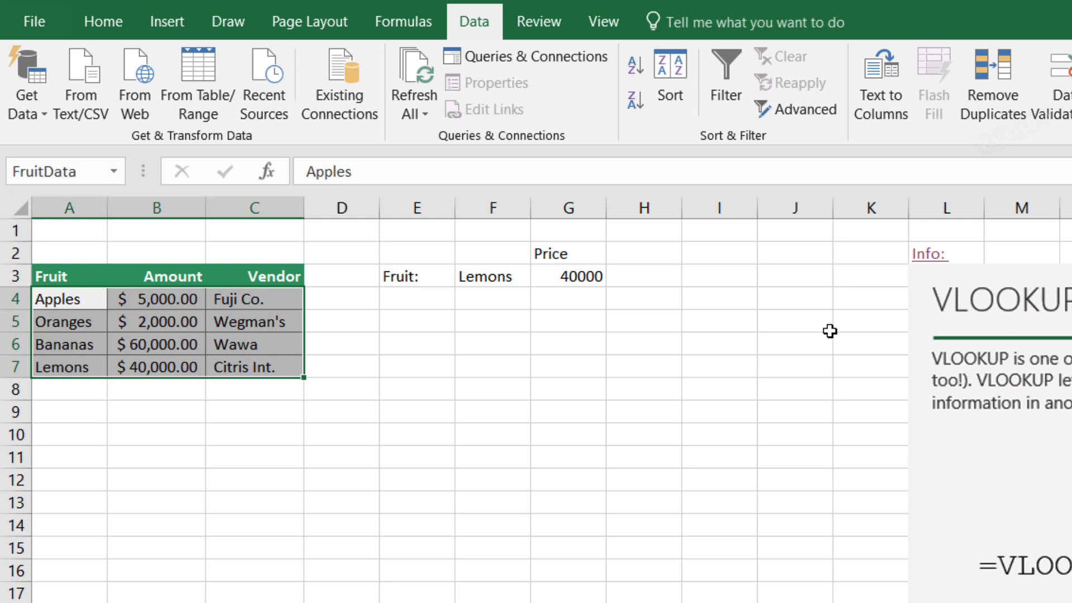
Enter the heading "Vendor" in cell H2.
left_click(624, 274)
left_click(636, 253)
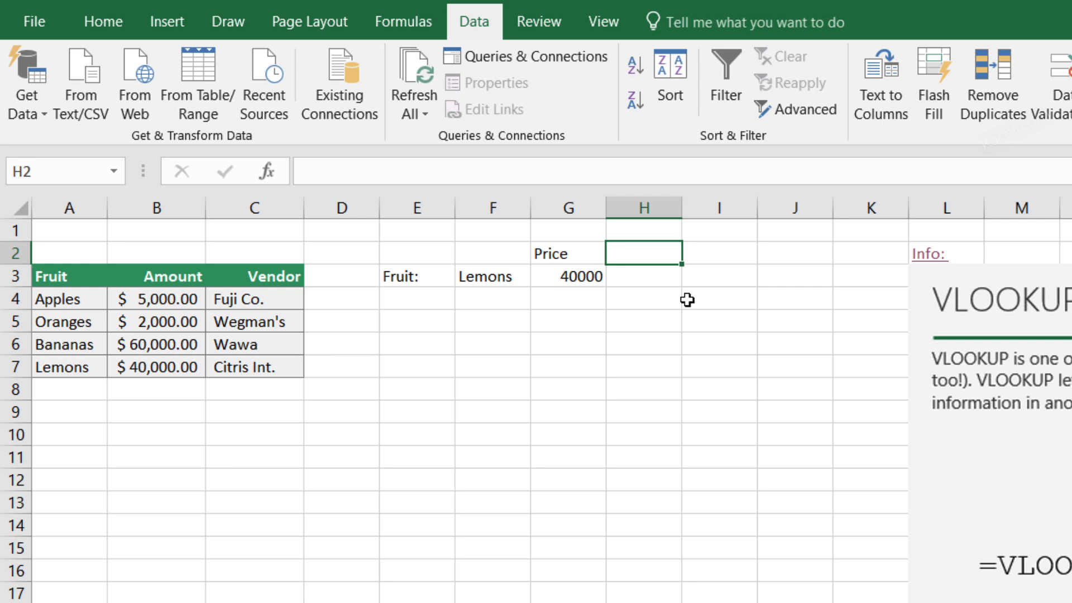
type("Vendor")
key("Return")
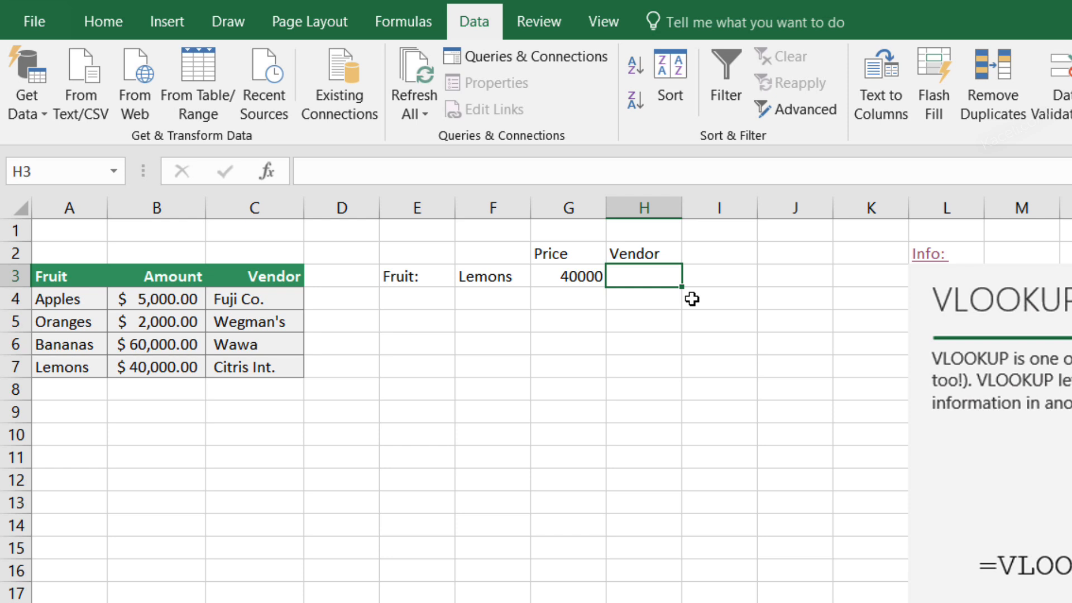
Start a VLOOKUP formula in cell H3 with the fruit dropdown cell F3 as its lookup value.
type("=vlo")
key("Tab")
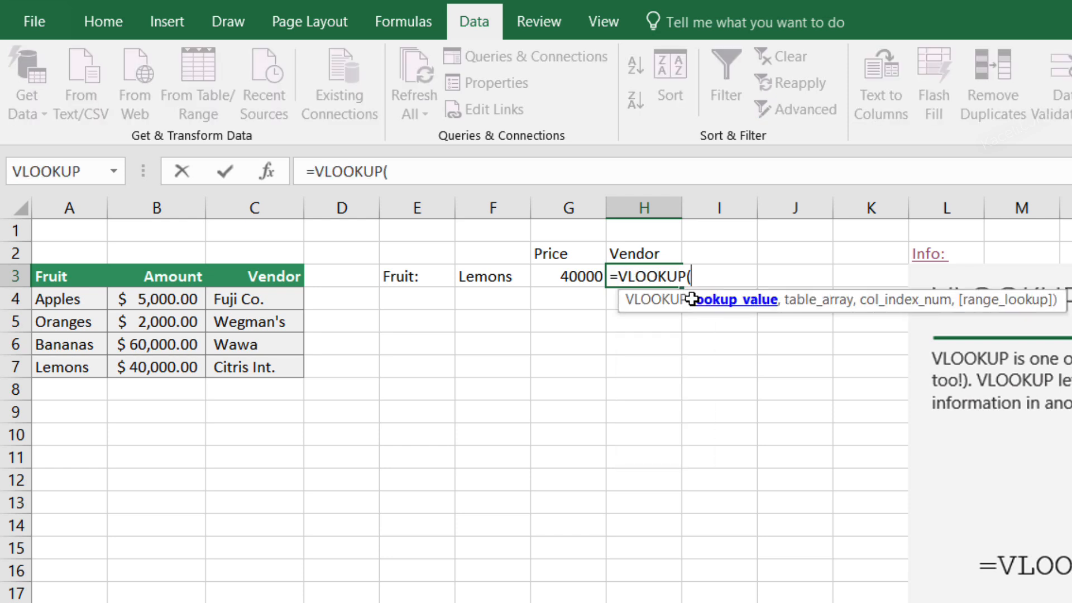
left_click(503, 282)
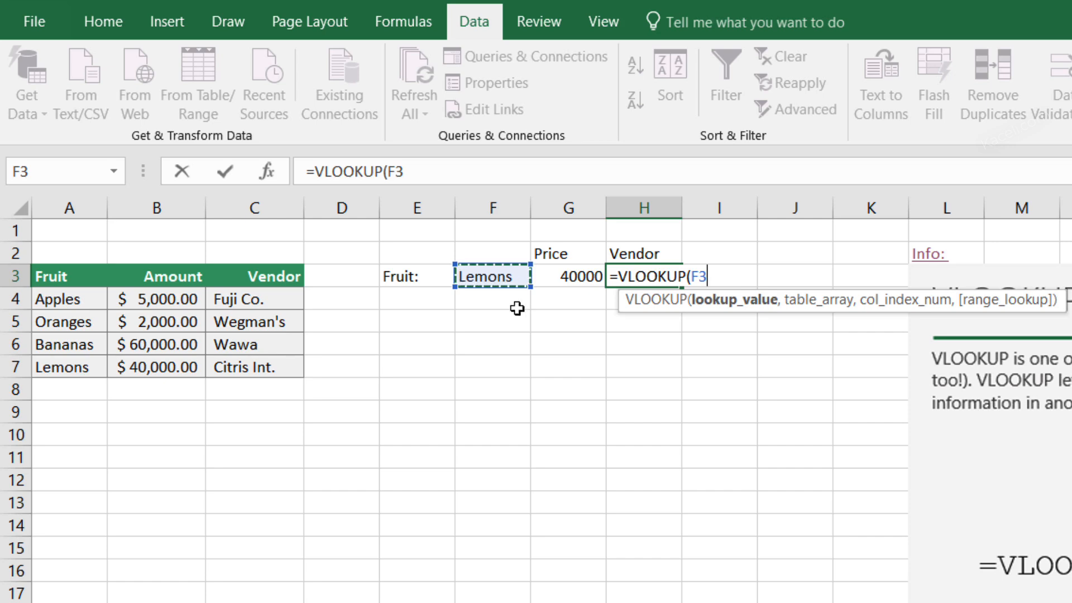
type(",")
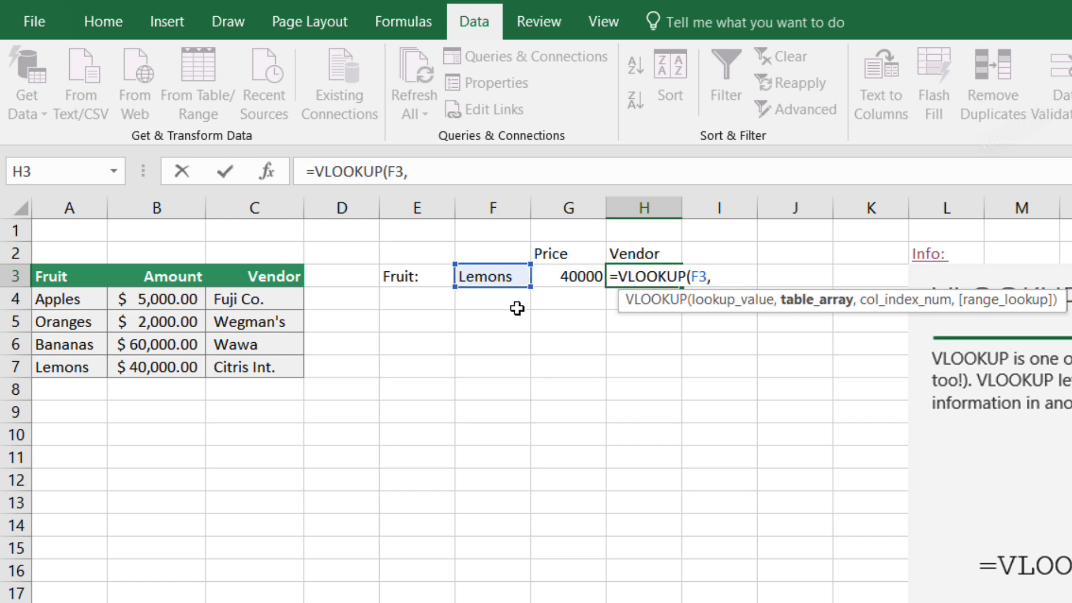
Complete the VLOOKUP in H3 with the named range FruitData, column index 3 and an exact match of false.
type("fru")
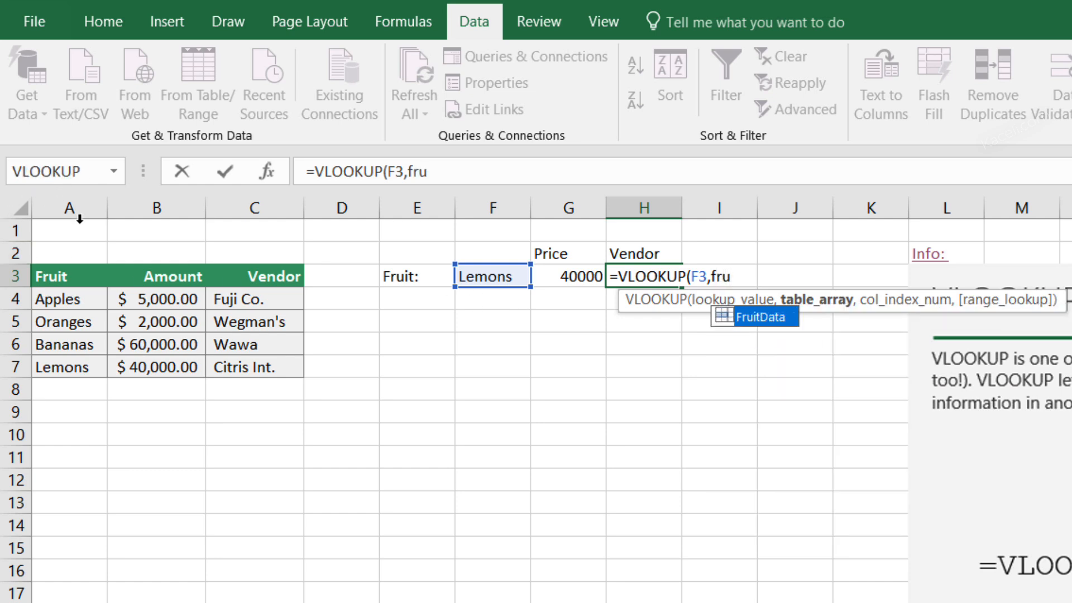
left_click(762, 320)
double_click(762, 319)
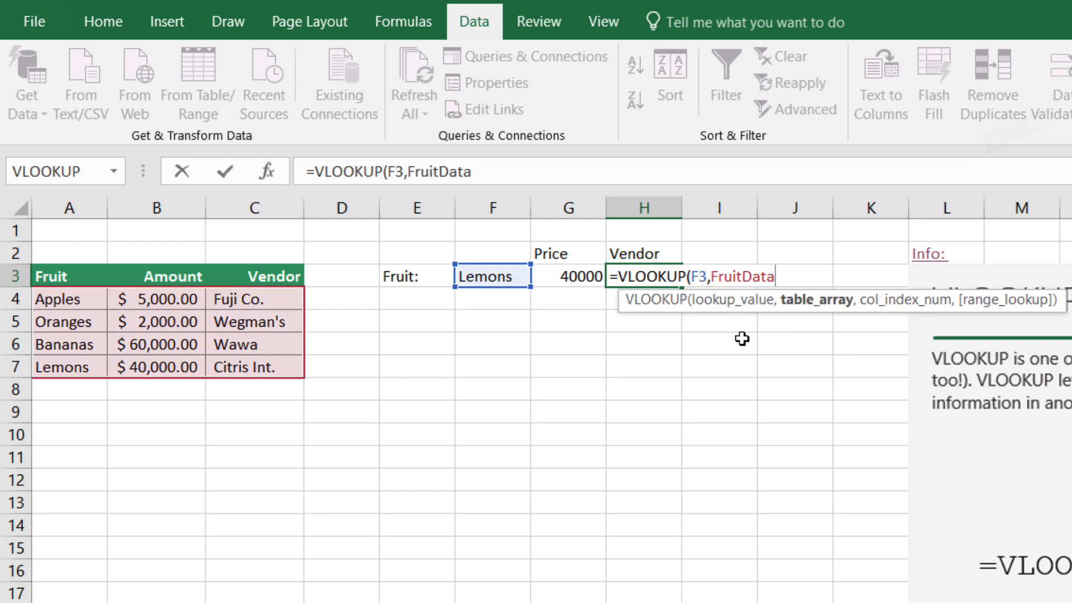
type(",")
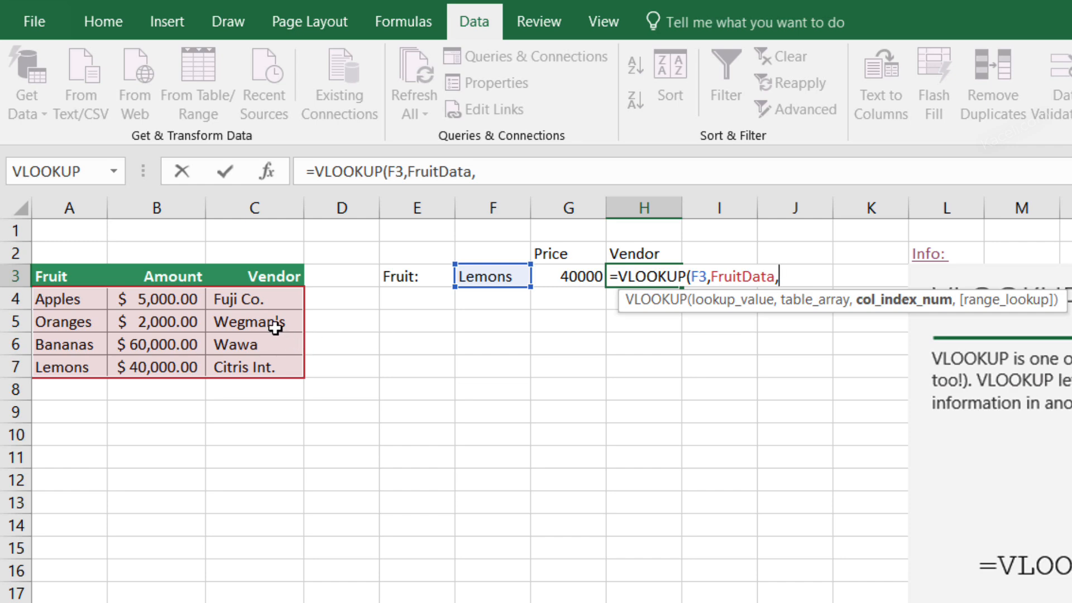
type("3")
type(",fa")
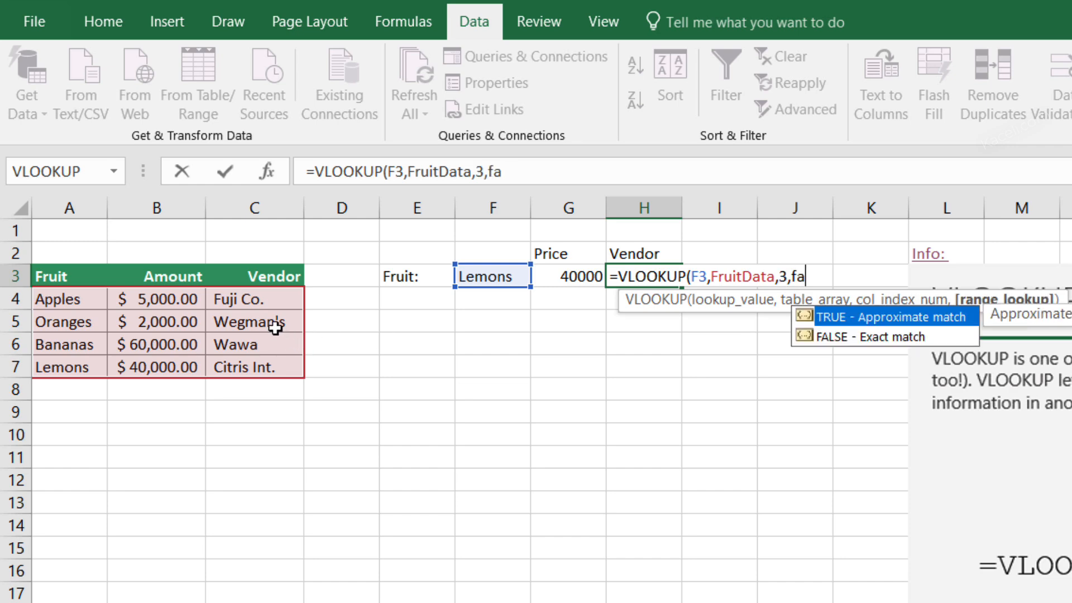
type("lse)")
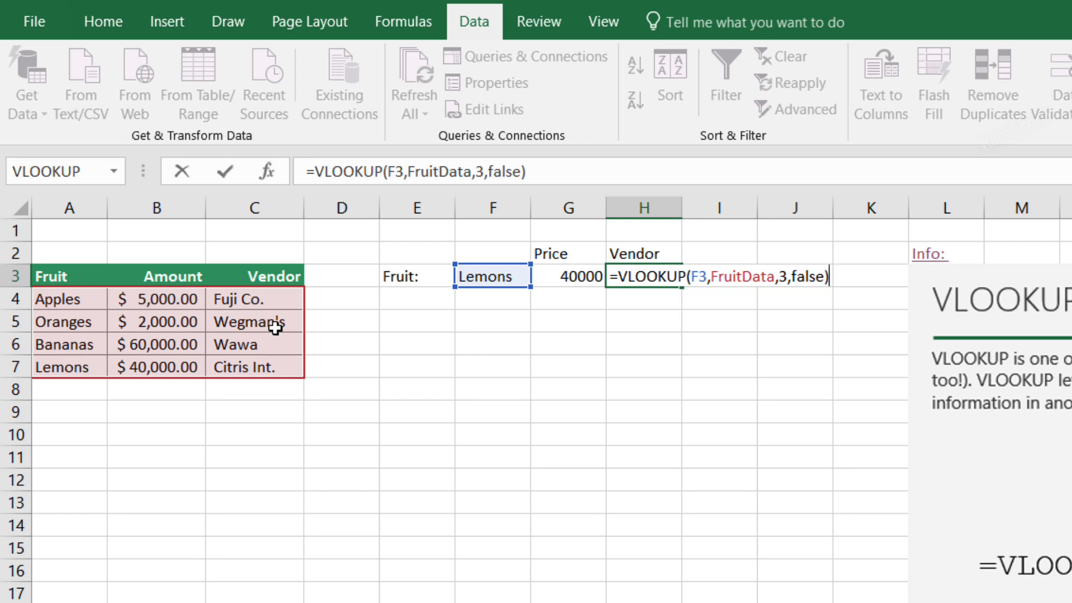
key("Return")
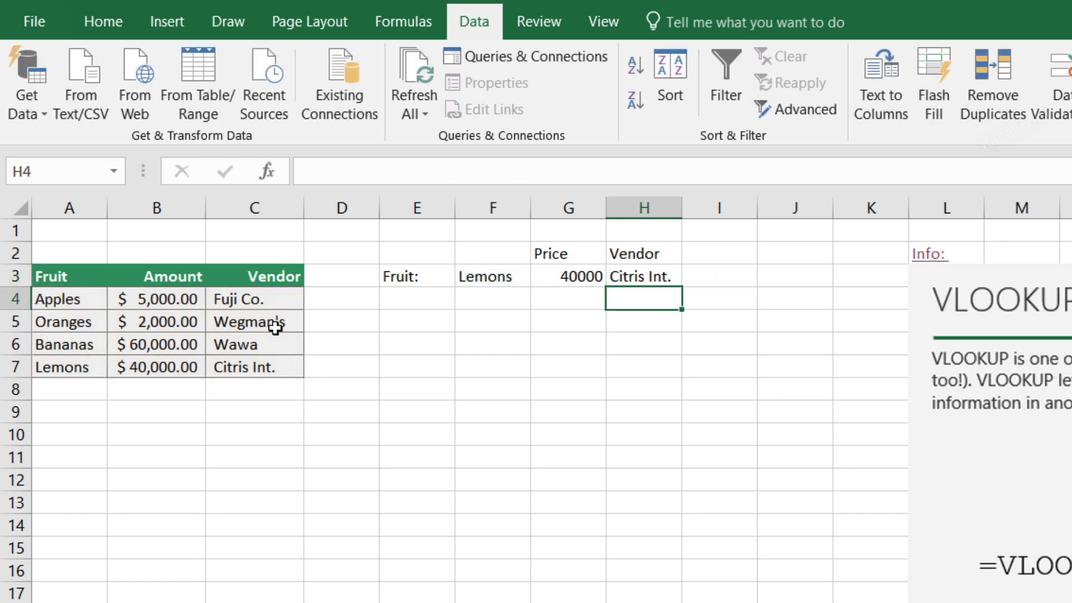
Choose Bananas from the fruit dropdown in F3 to test both lookups, and widen column G.
left_click(487, 279)
left_click(542, 277)
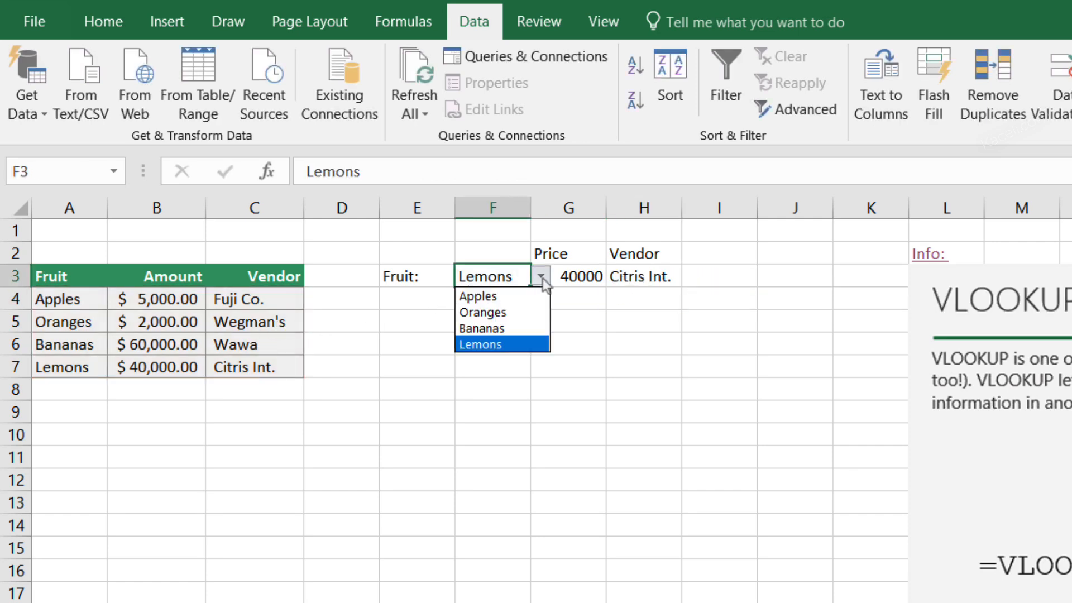
left_click(496, 330)
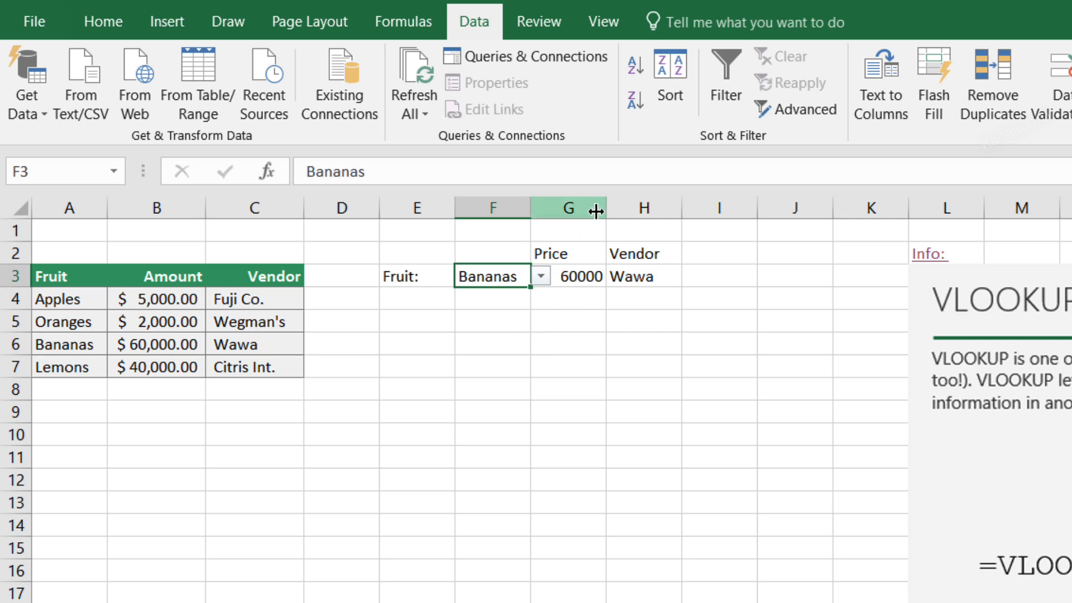
left_click_drag(606, 208, 652, 241)
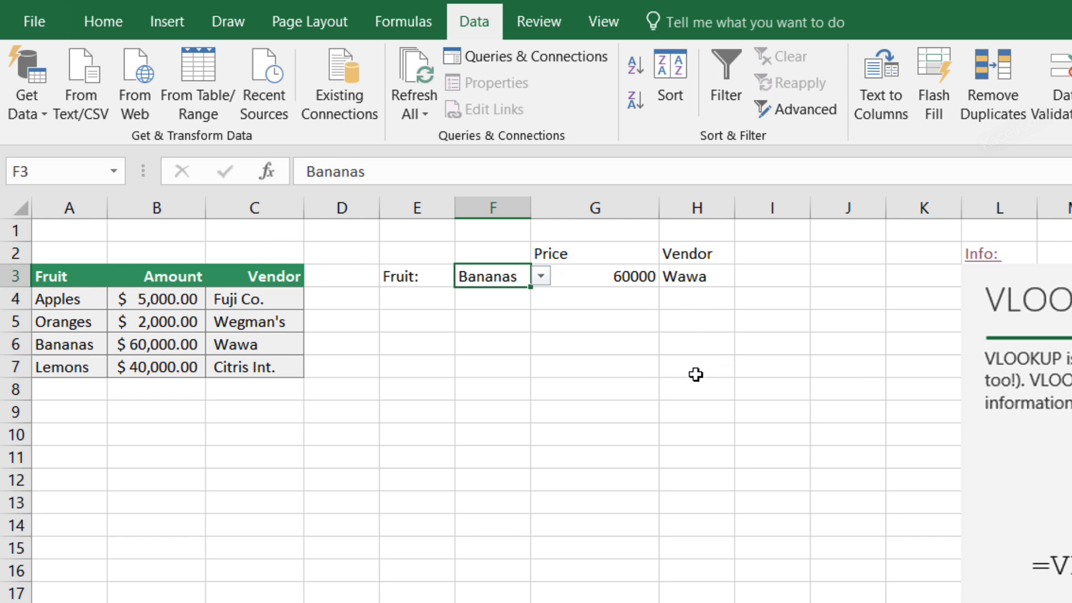
left_click(513, 363)
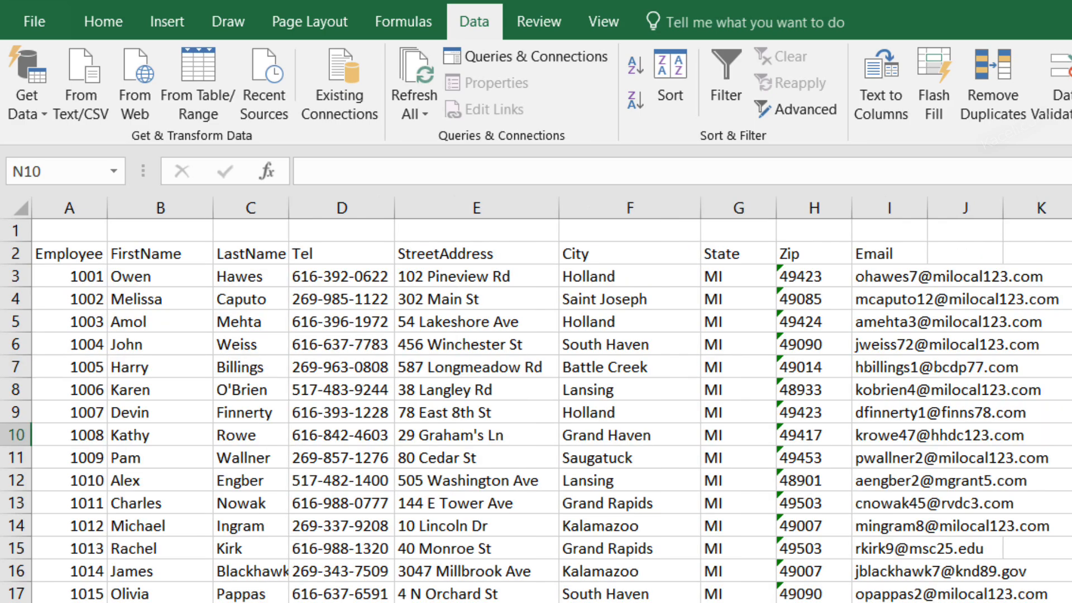
Examine the employee records on the 11.a VLOOKUP Data sheet and the ID, FirstName, LastName and Email headings prepared on the 11. VLOOKUP sheet.
scroll(371, 407, "down", 1)
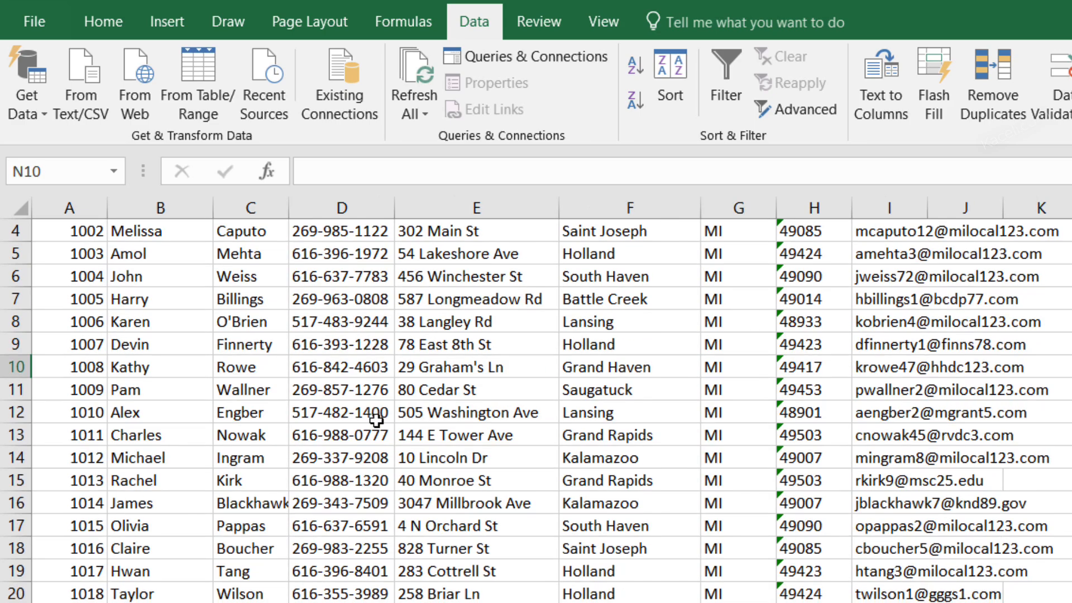
scroll(371, 407, "up", 1)
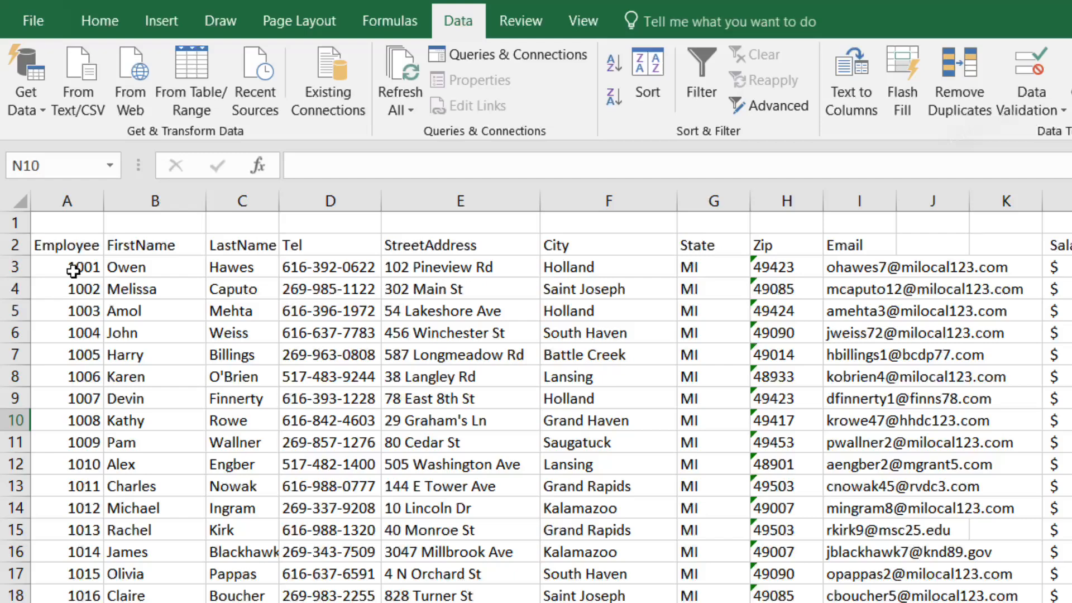
left_click(76, 282)
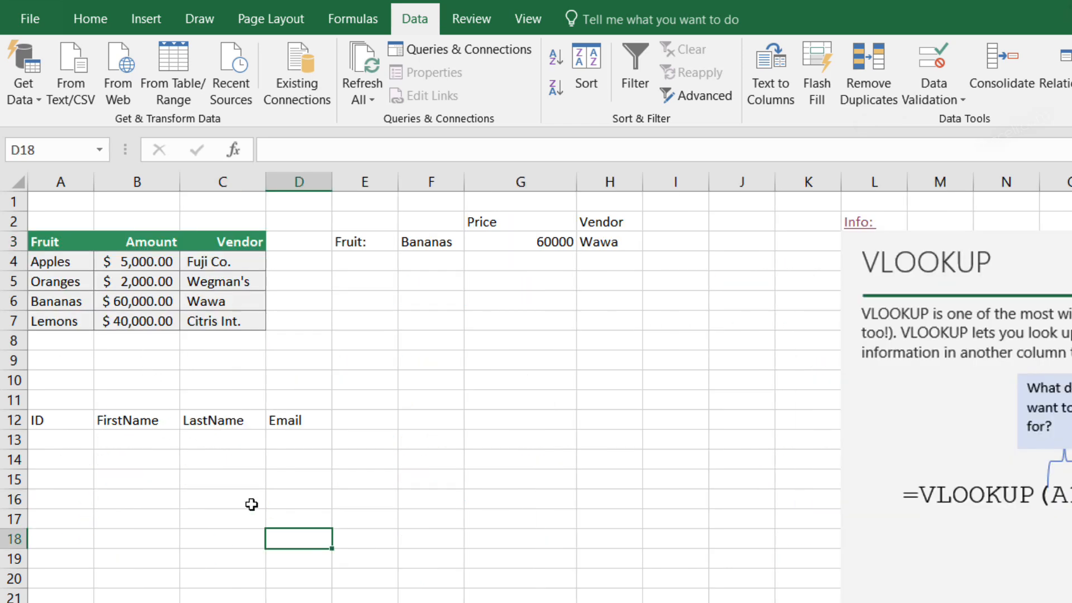
left_click(47, 439)
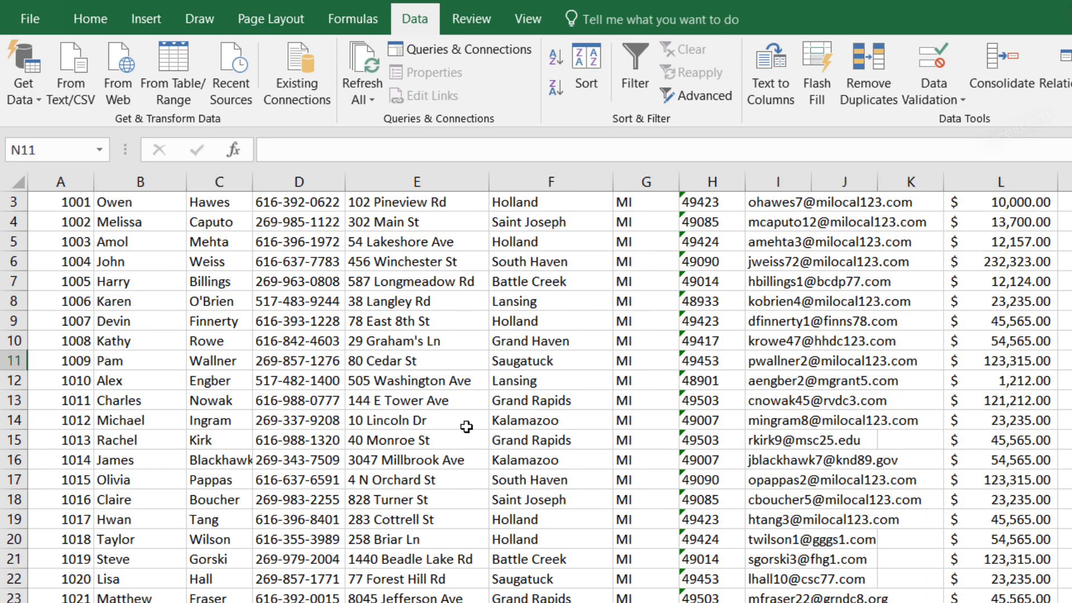
left_click(441, 424)
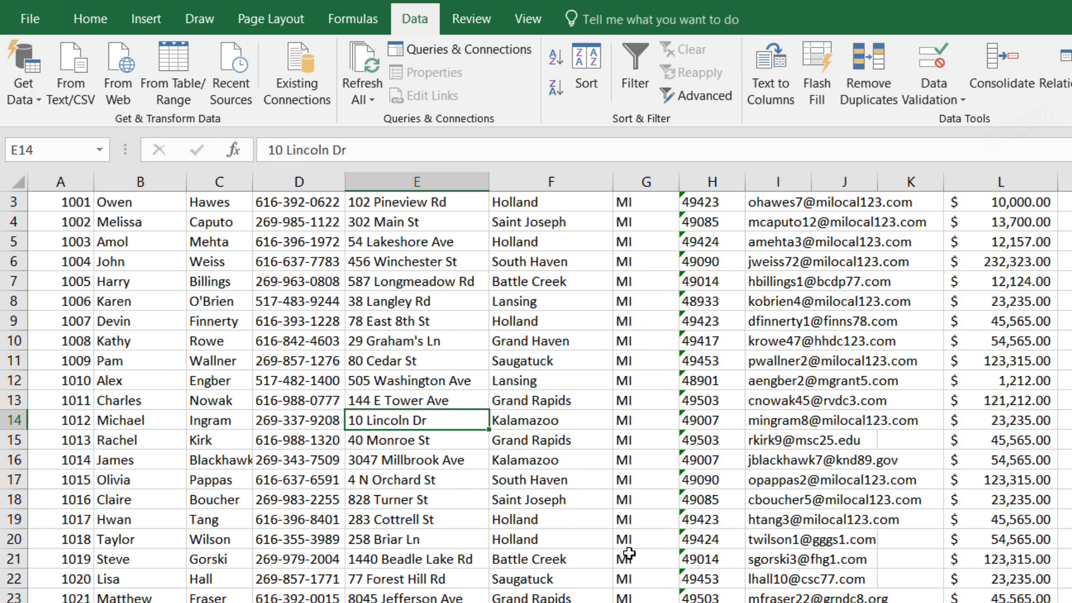
scroll(629, 554, "down", 5)
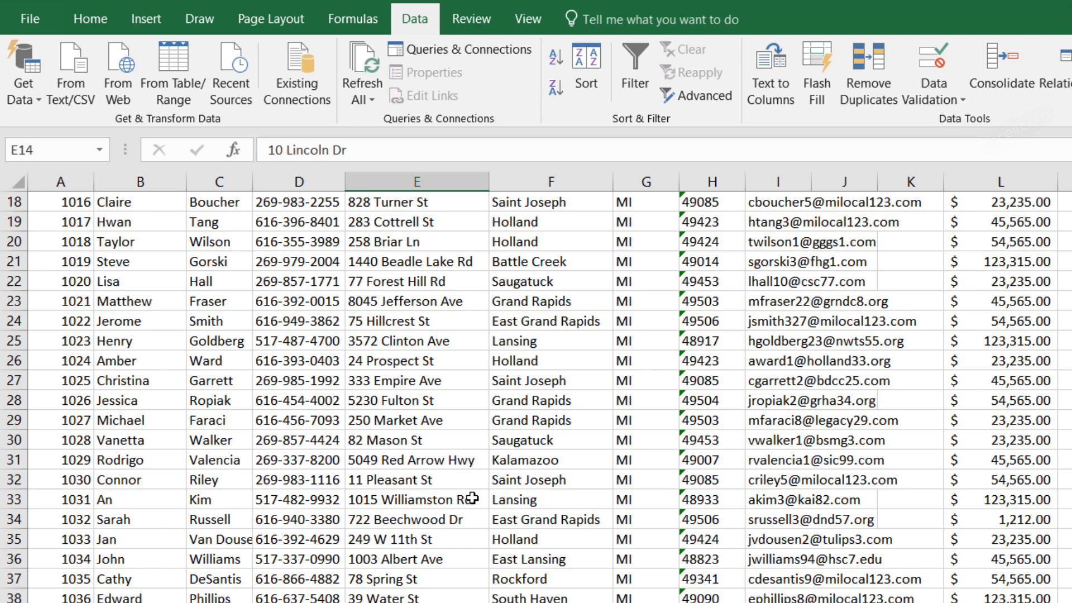
scroll(472, 497, "up", 6)
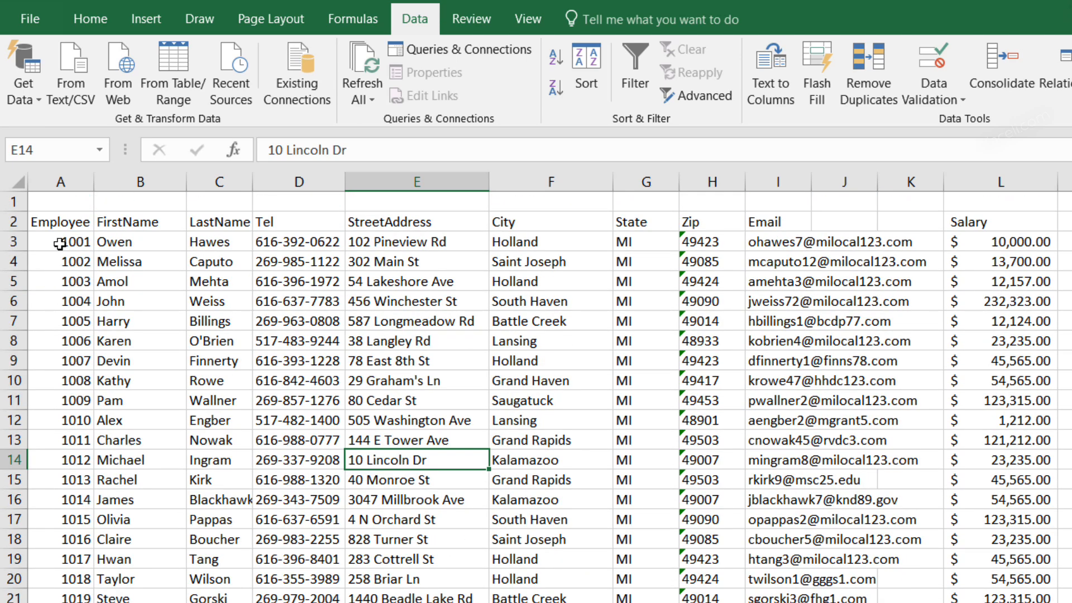
Select all employee records from row 3 down across columns A to L and check the range name assigned to them.
left_click_drag(60, 244, 988, 240)
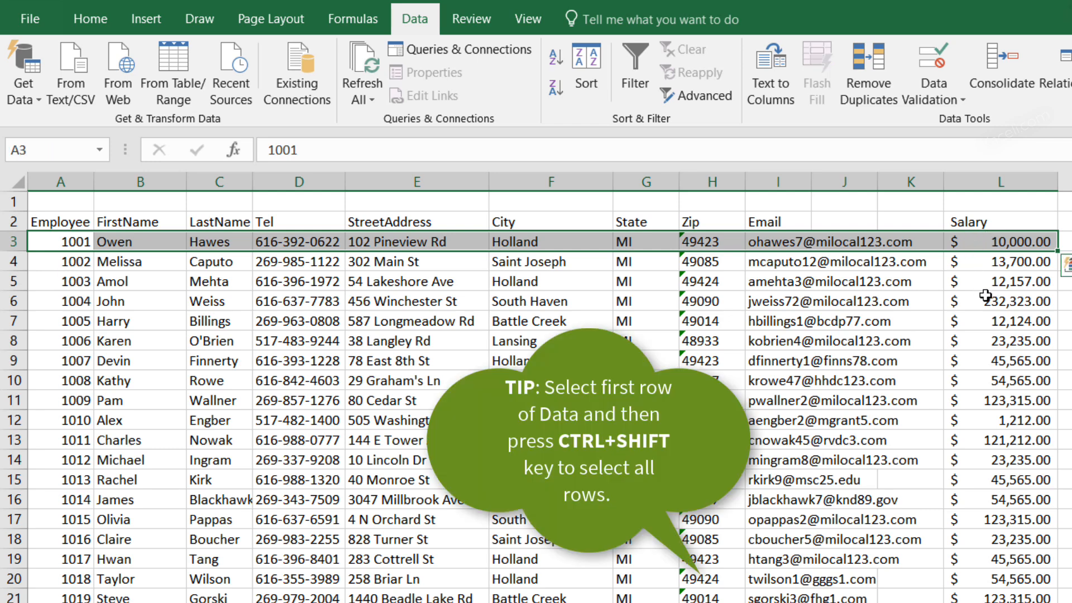
key("ctrl+shift+Down")
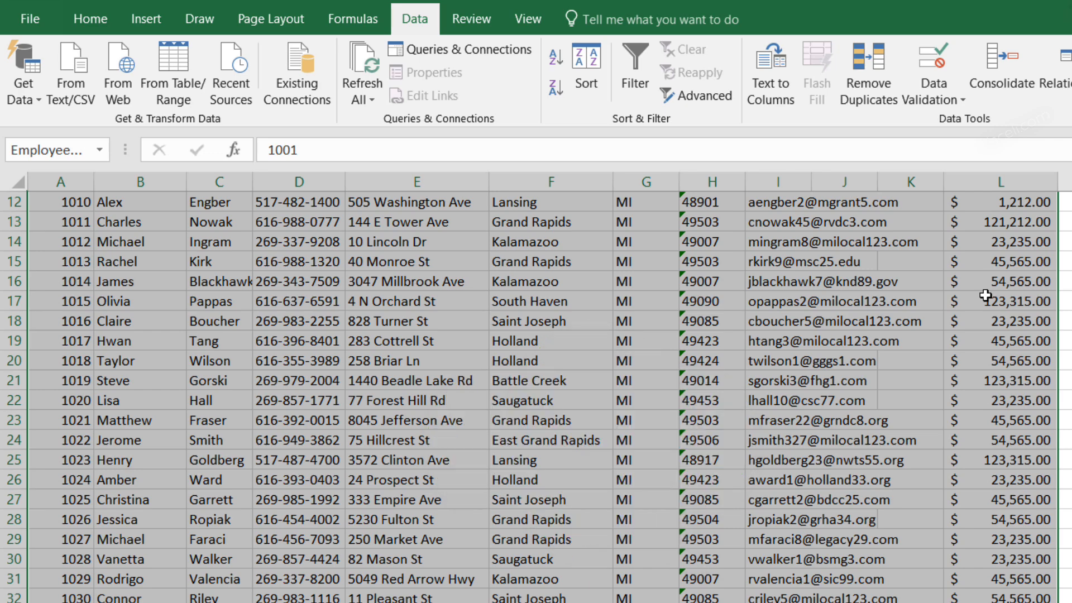
left_click(77, 154)
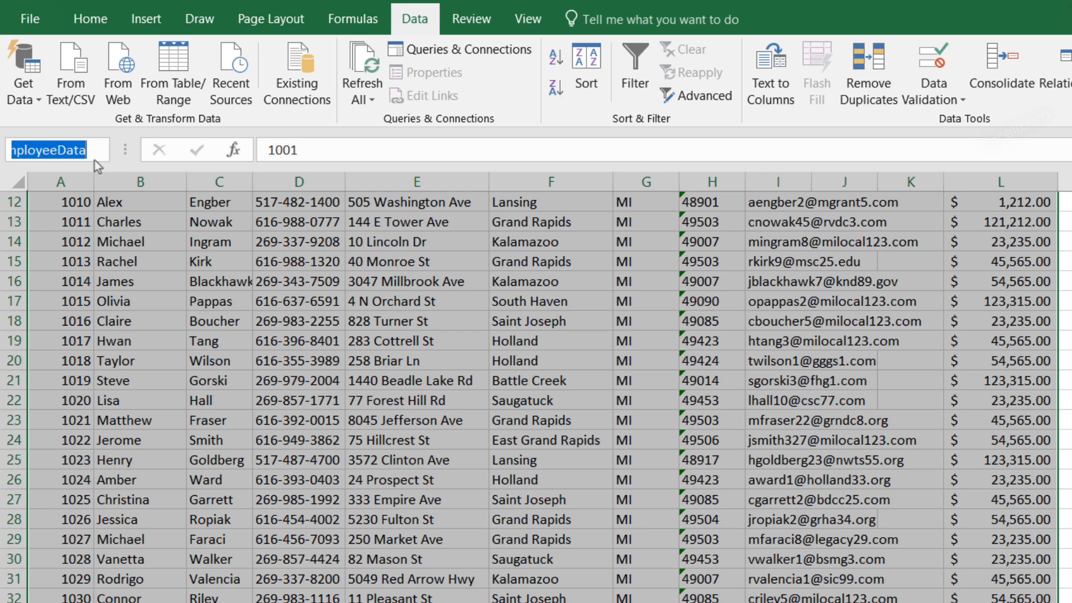
type("O34")
key("Return")
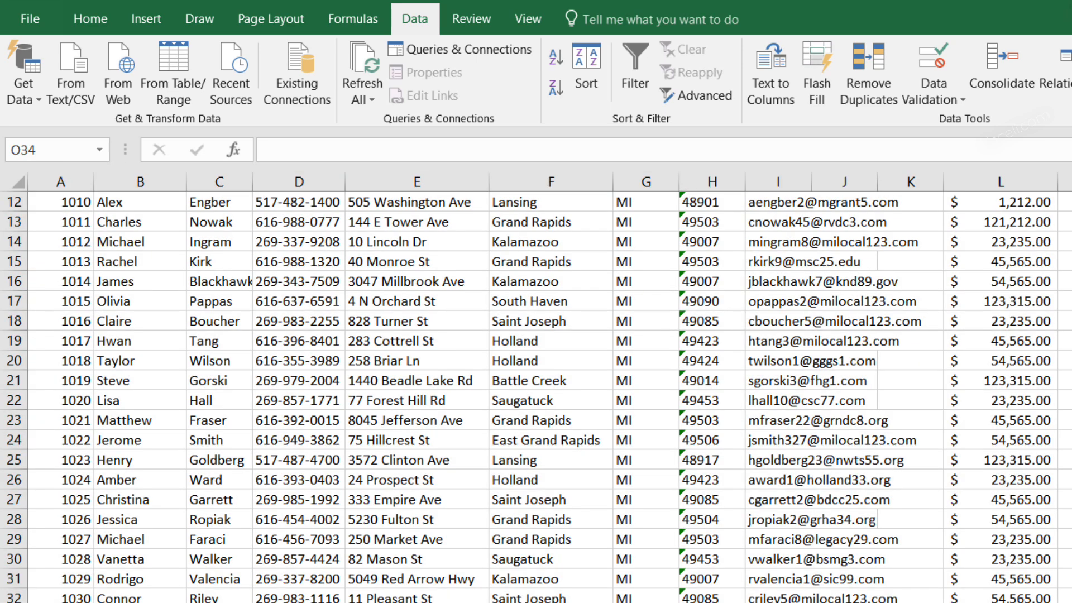
On the 11. VLOOKUP sheet, link A13 to the first employee ID in A3 of the 11.a VLOOKUP Data sheet.
key("ctrl+Page_Up")
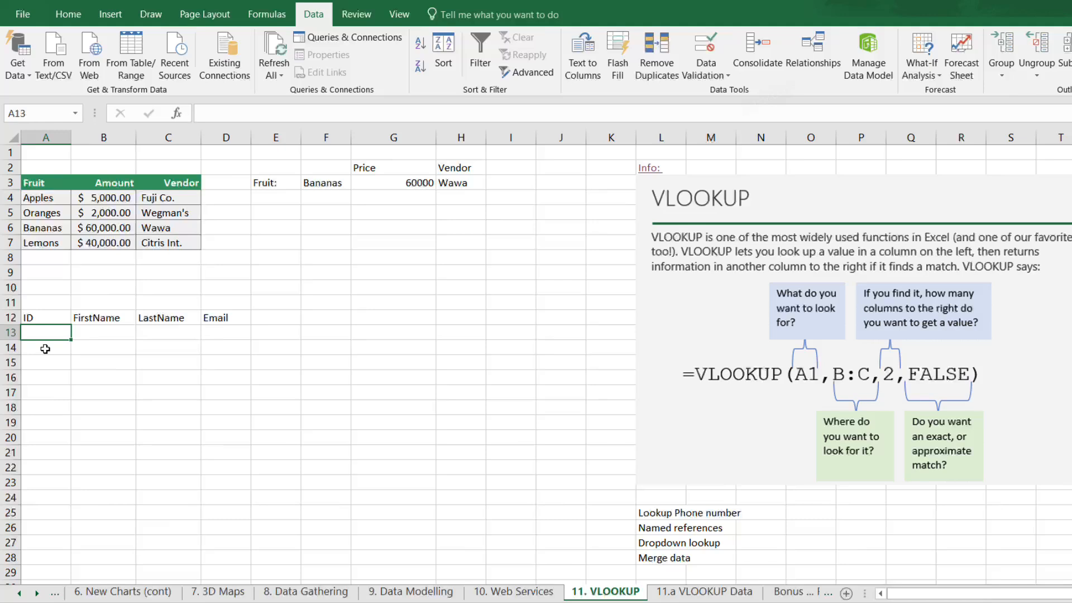
type("=")
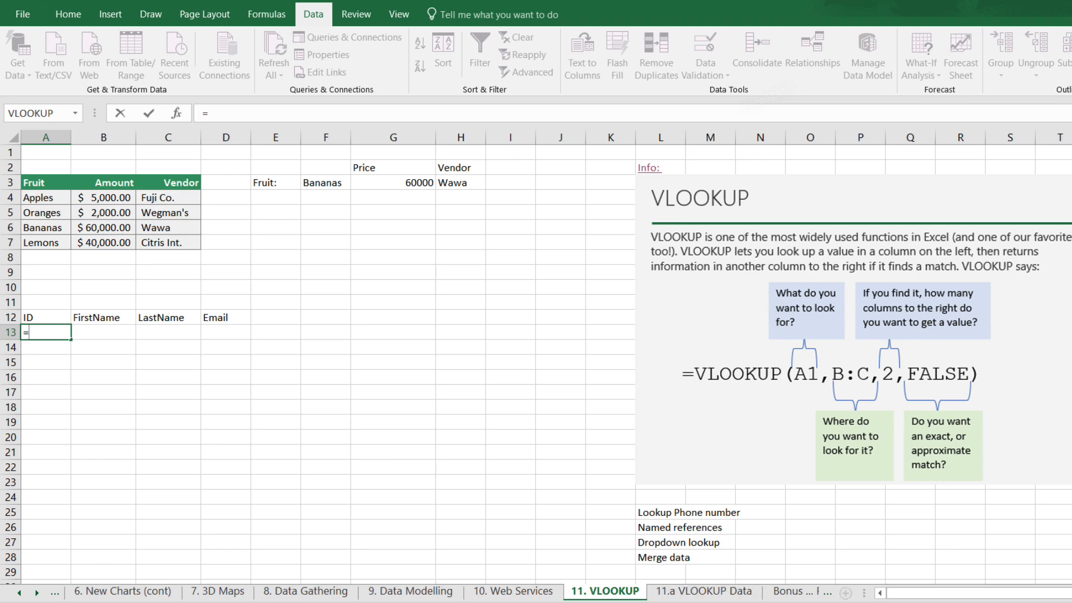
left_click(704, 591)
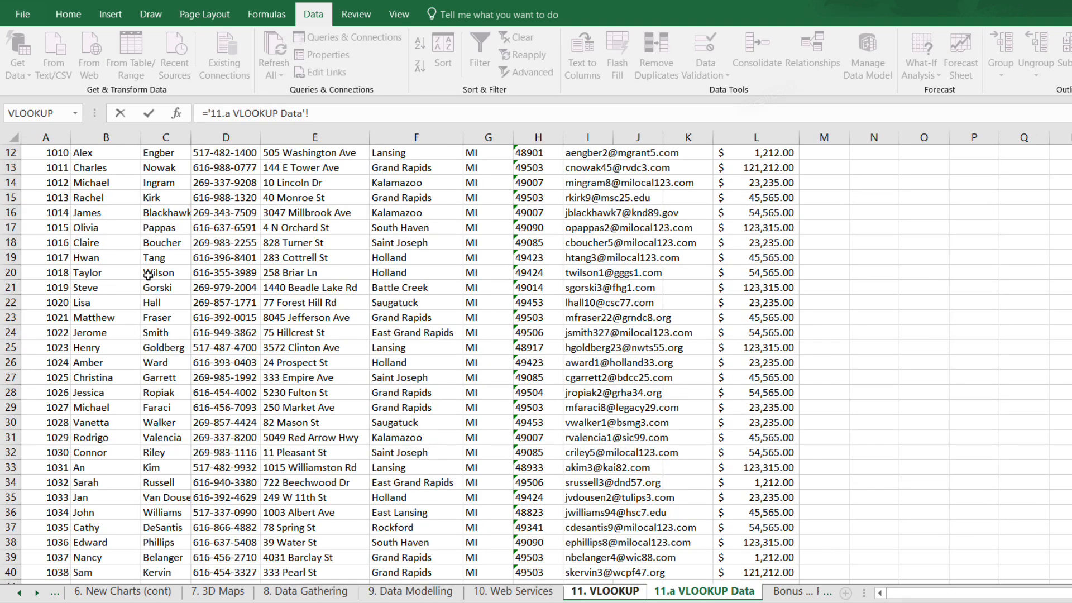
scroll(70, 223, "up", 4)
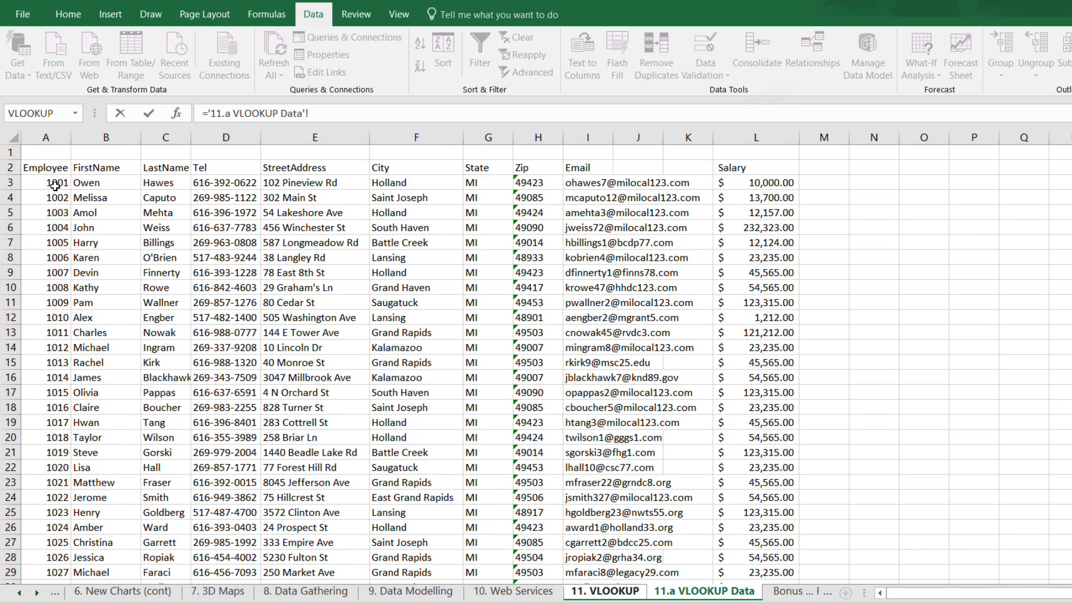
left_click(50, 183)
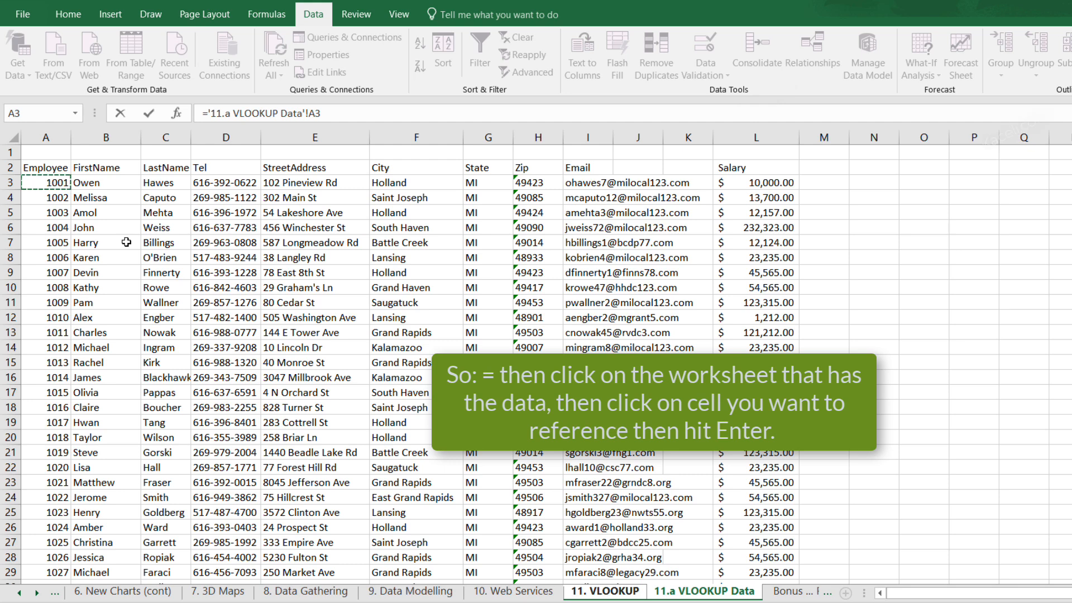
key("Return")
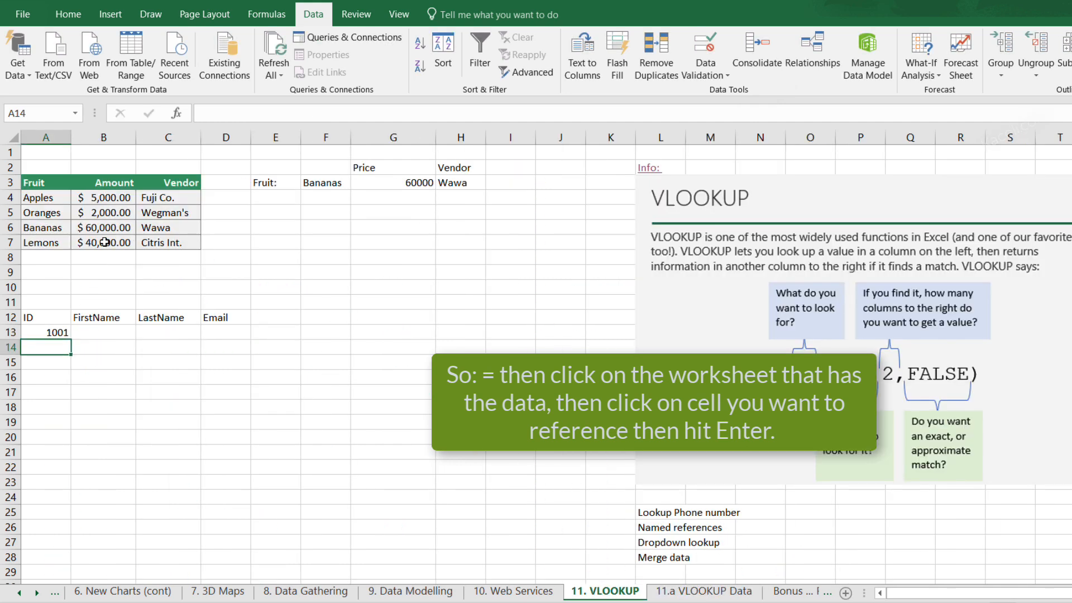
left_click(56, 334)
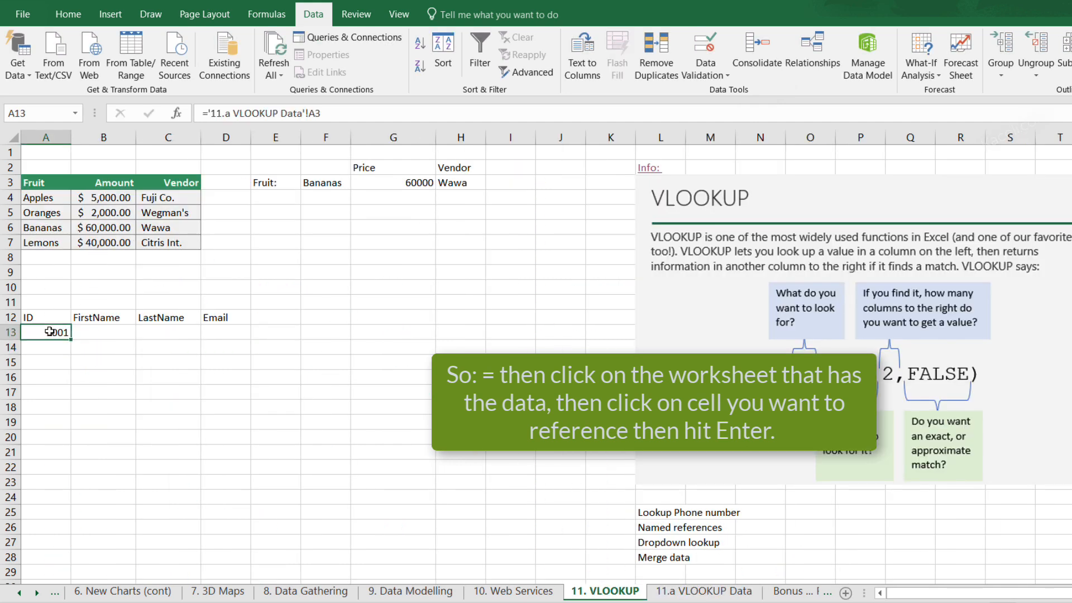
Start a VLOOKUP formula in B13 under FirstName, using the ID in A13 as the lookup value.
left_click(96, 335)
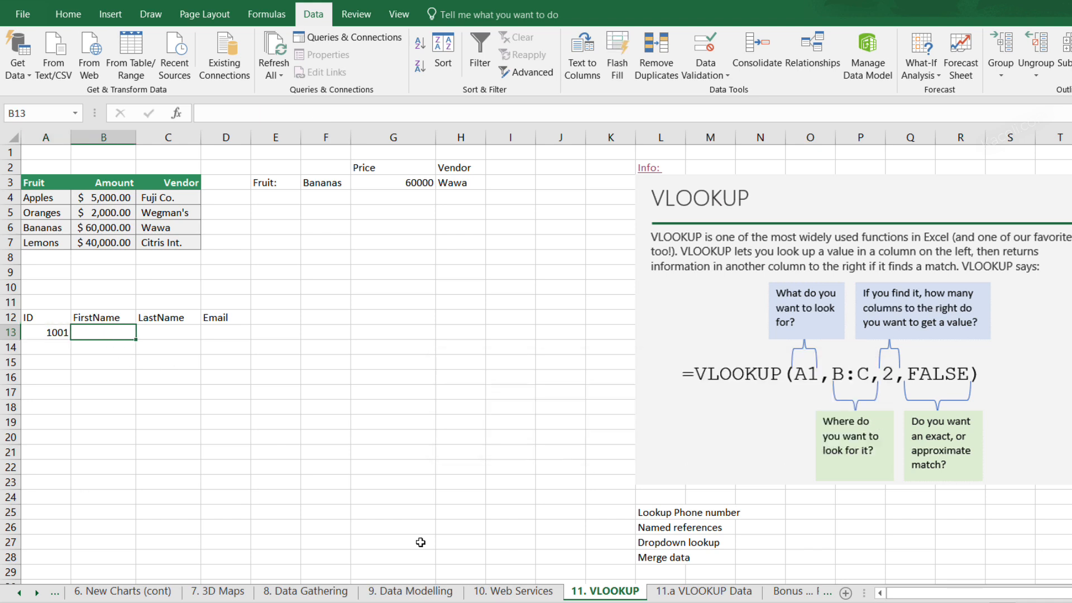
left_click(696, 594)
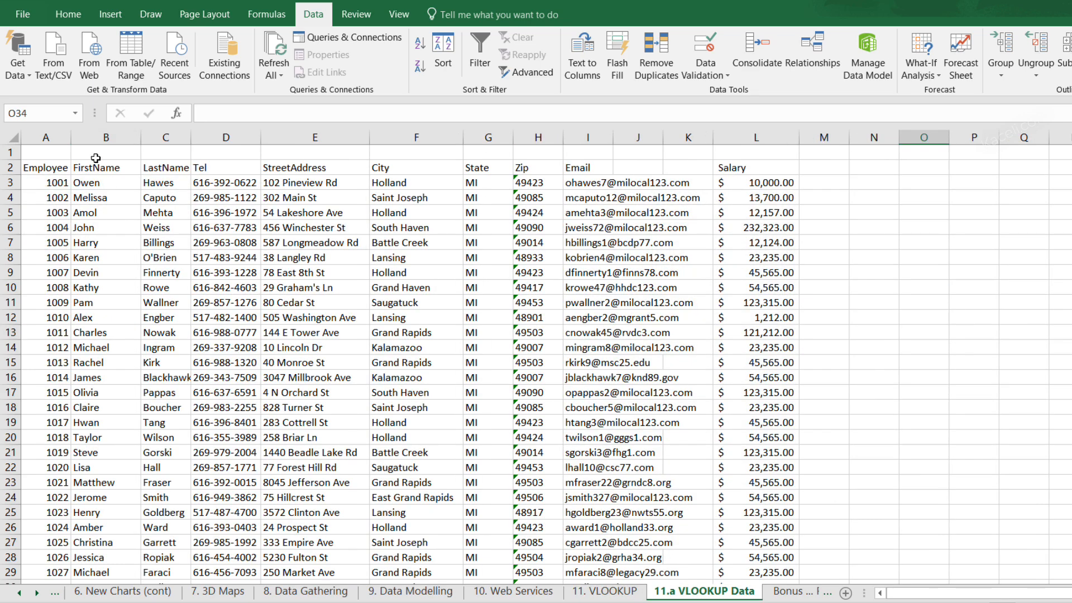
left_click(605, 591)
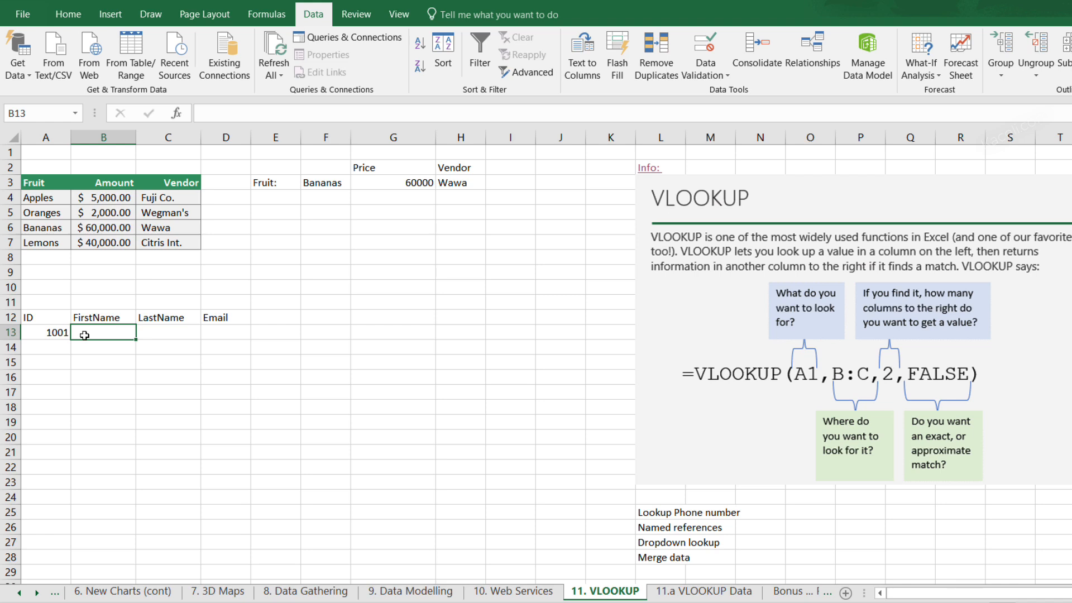
type("=")
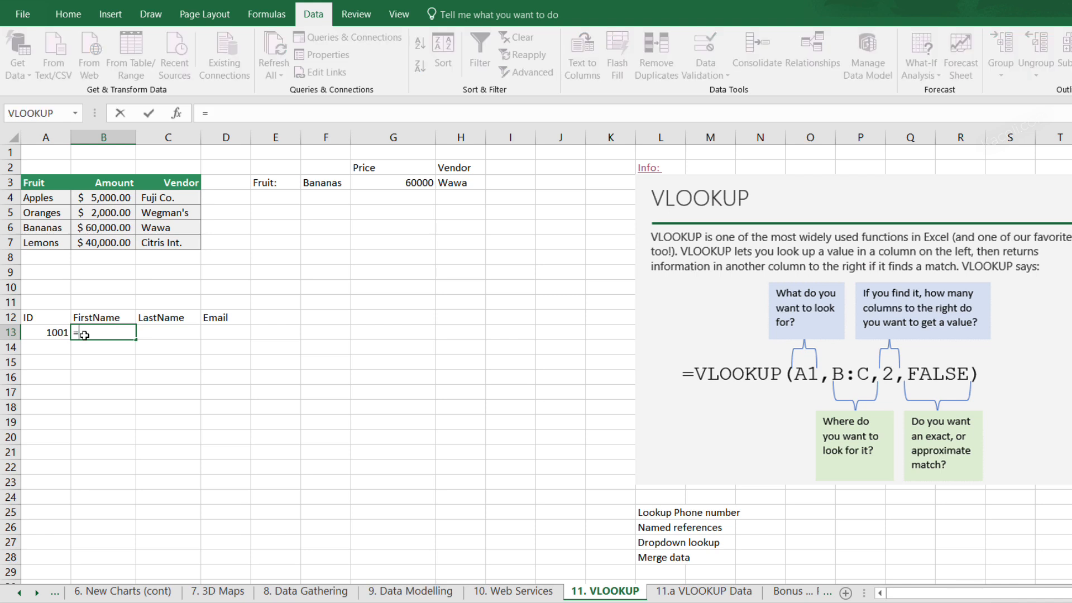
type("v")
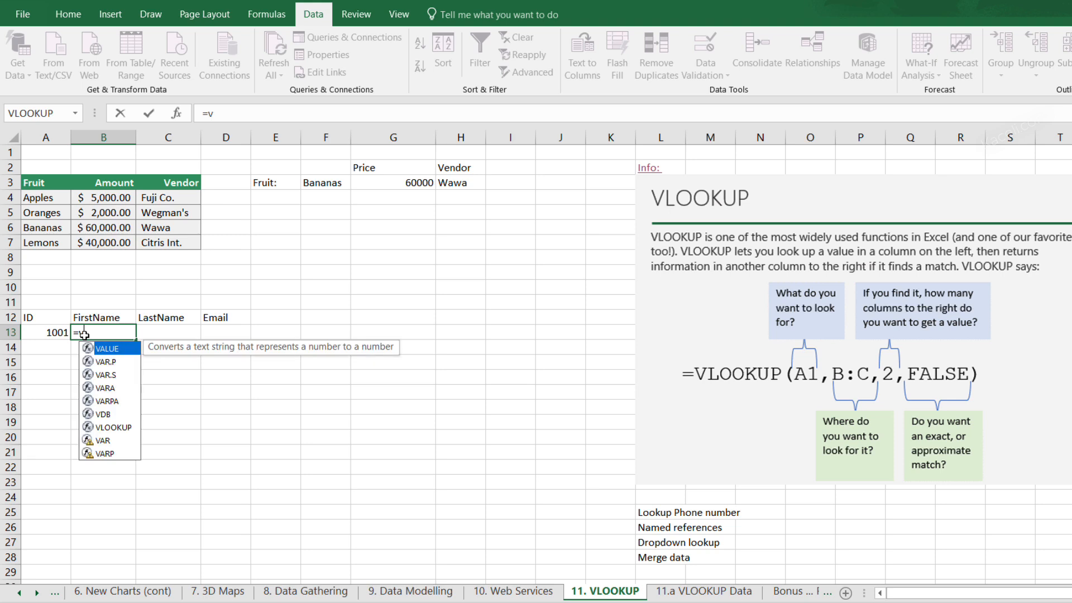
type("loo")
key("Tab")
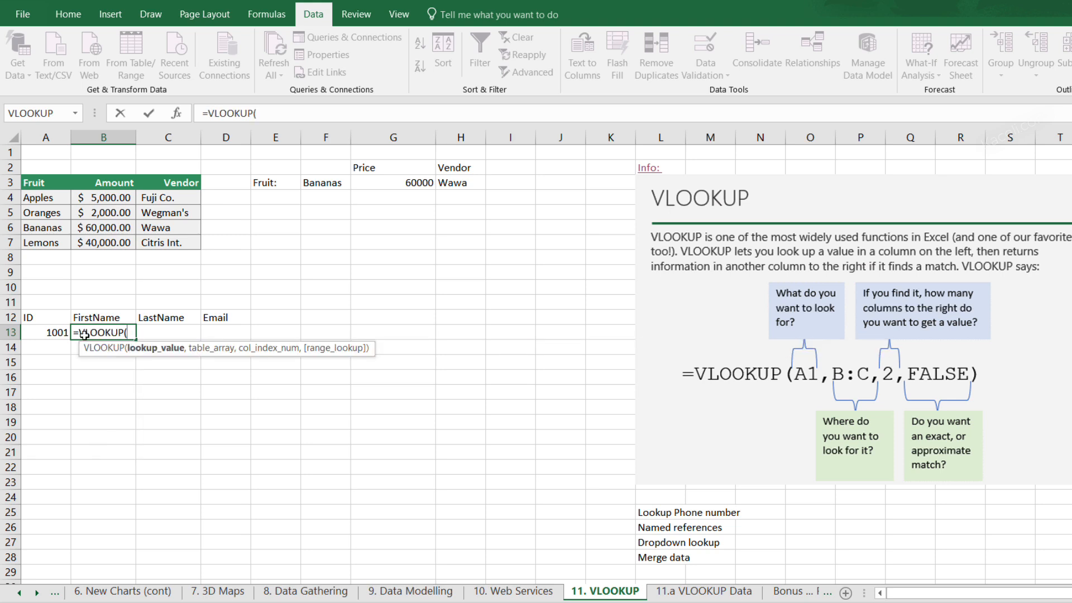
type("'11.")
key("BackSpace")
left_click(53, 333)
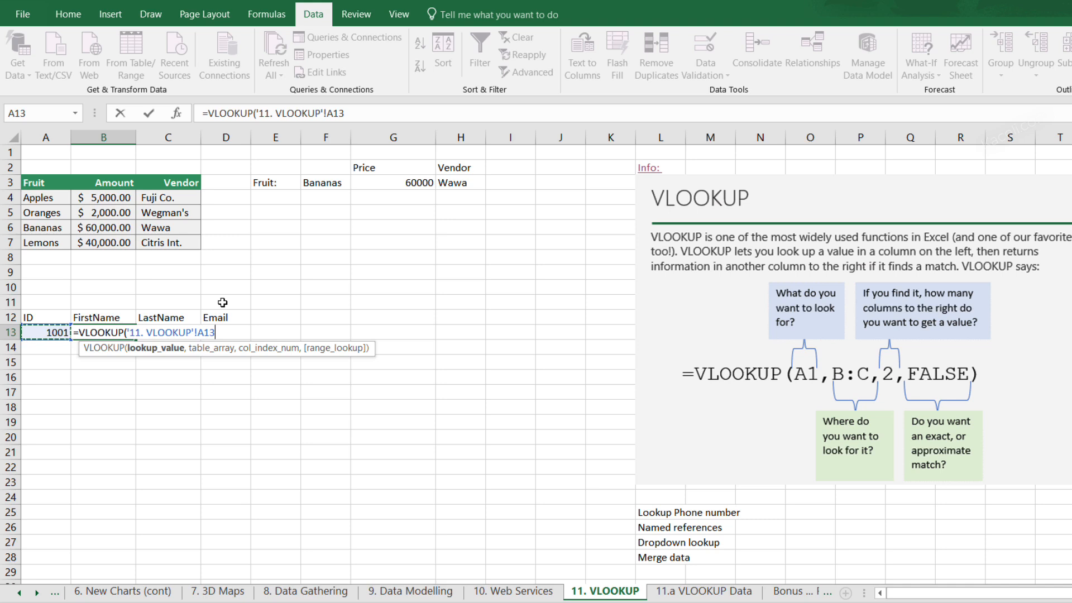
Use the named range EmployeeData as the table array of the VLOOKUP in B13.
type(",")
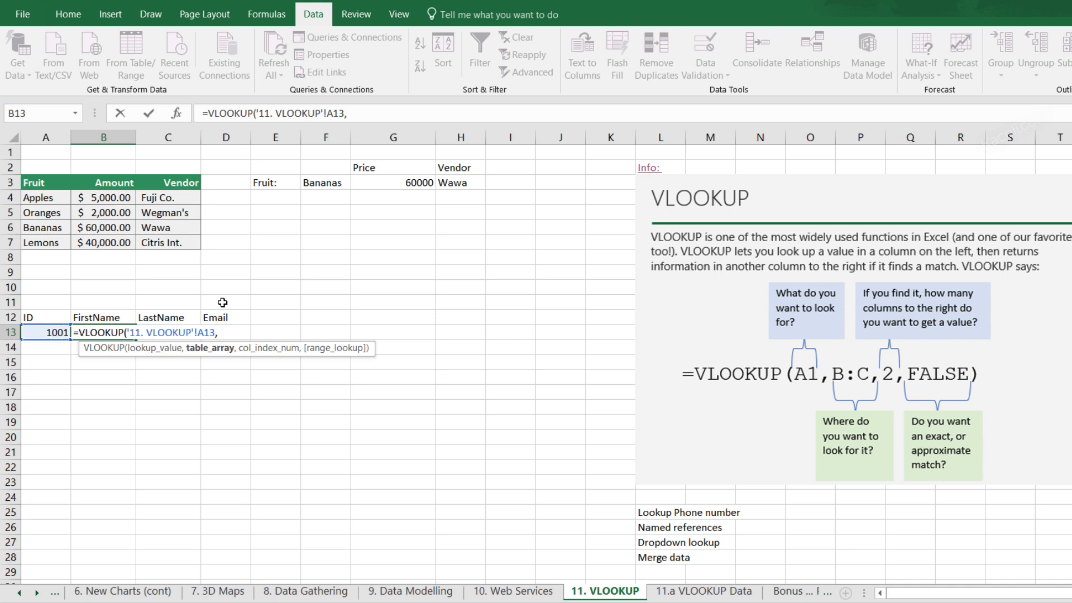
type("emp")
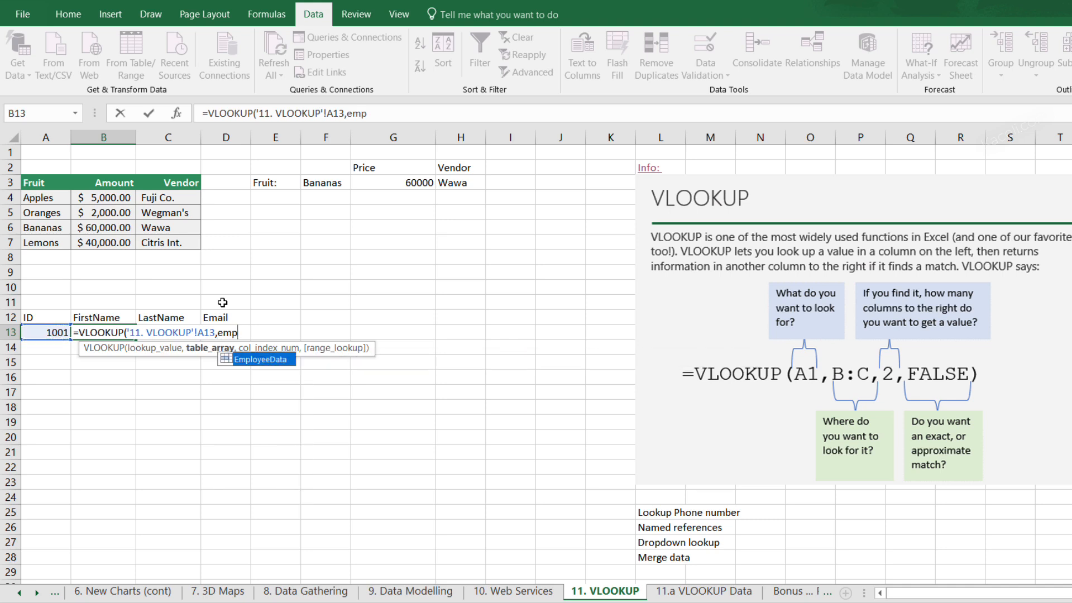
double_click(262, 361)
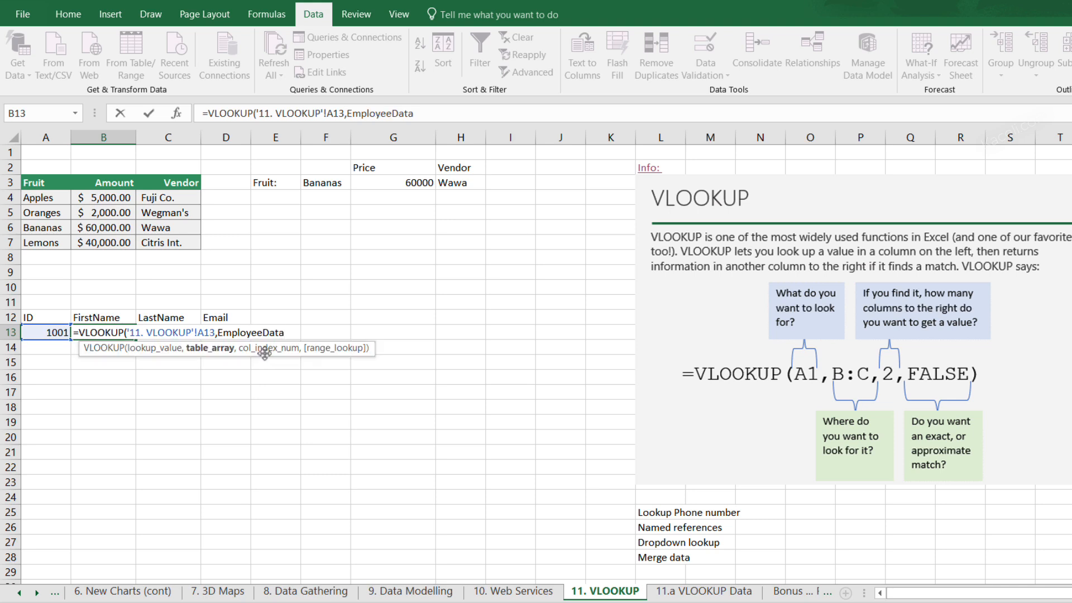
type(",")
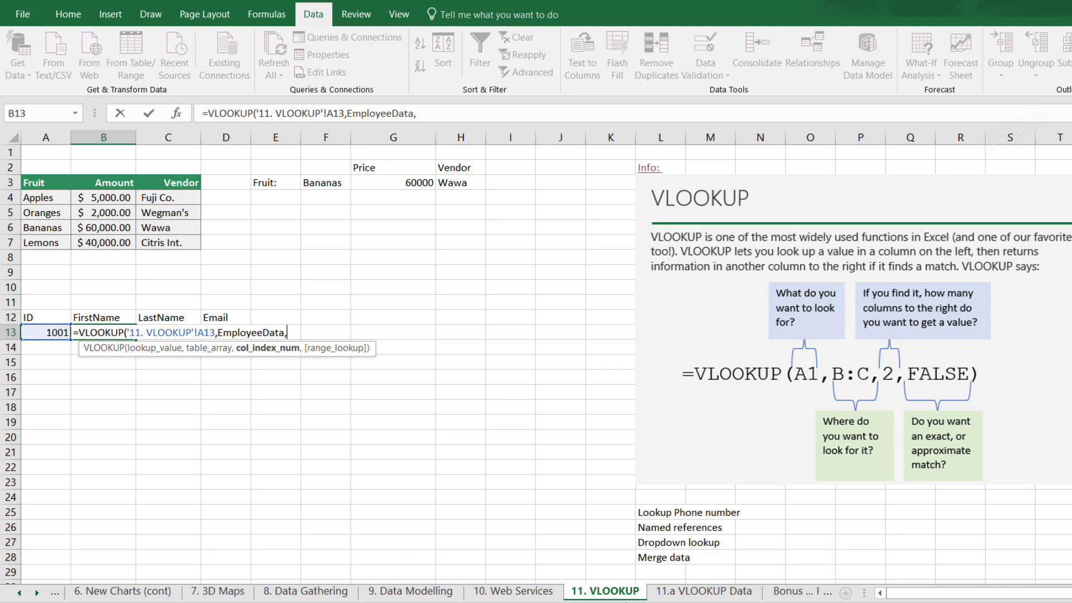
Remove the stray sheet reference and complete the VLOOKUP in B13 with column index 2 and an exact match of false.
left_click(681, 595)
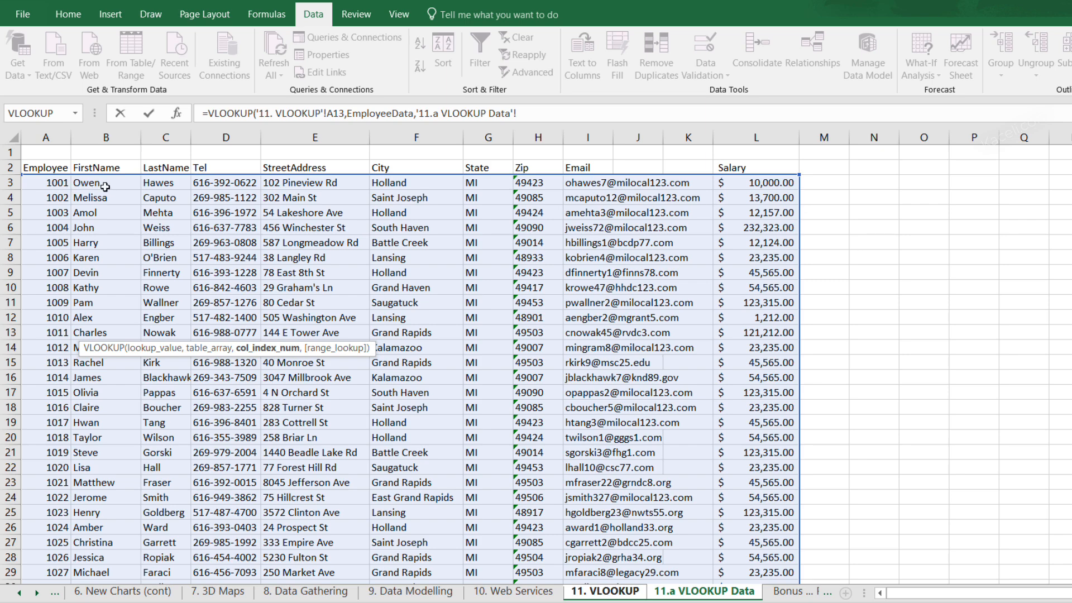
key("BackSpace")
key("BackSpace")
key("BackSpace")
key("BackSpace")
key("BackSpace")
key("BackSpace")
key("BackSpace")
key("BackSpace")
key("BackSpace")
key("BackSpace")
key("BackSpace")
key("BackSpace")
key("BackSpace")
key("BackSpace")
key("BackSpace")
key("BackSpace")
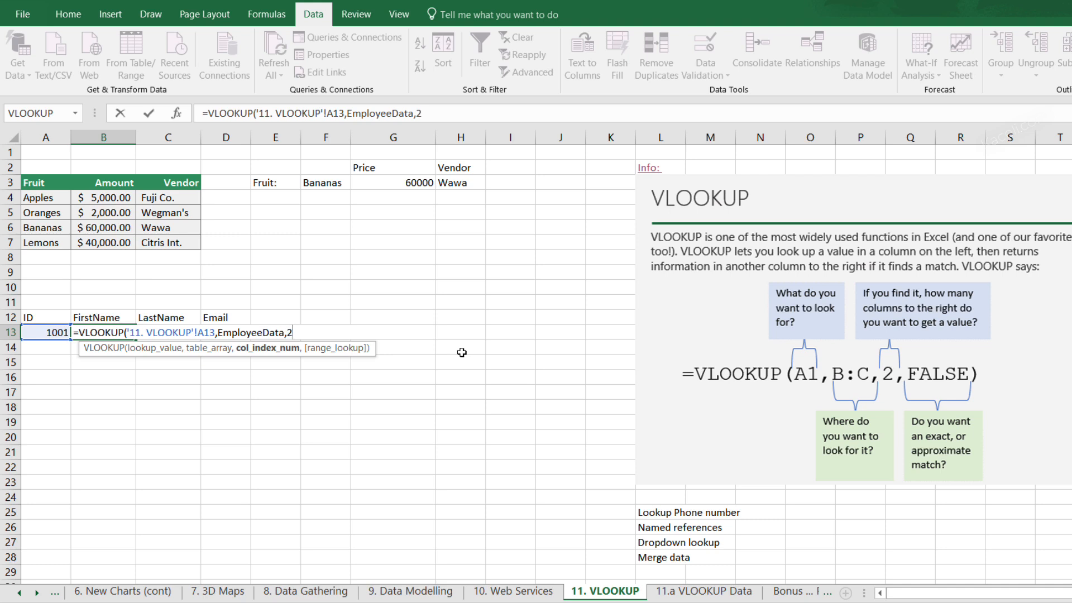
type(",fa")
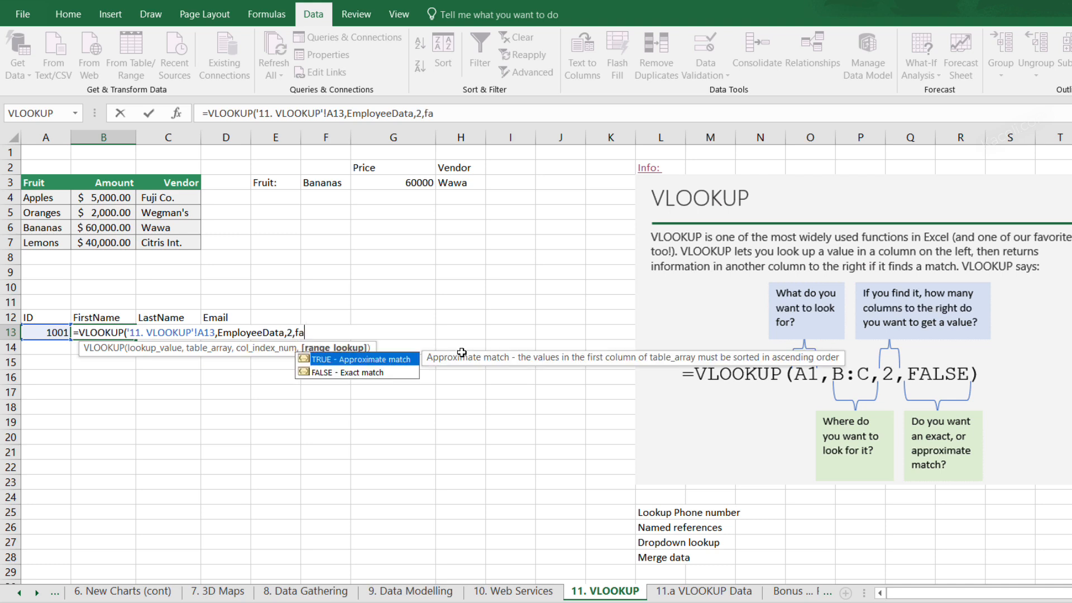
type("lse)")
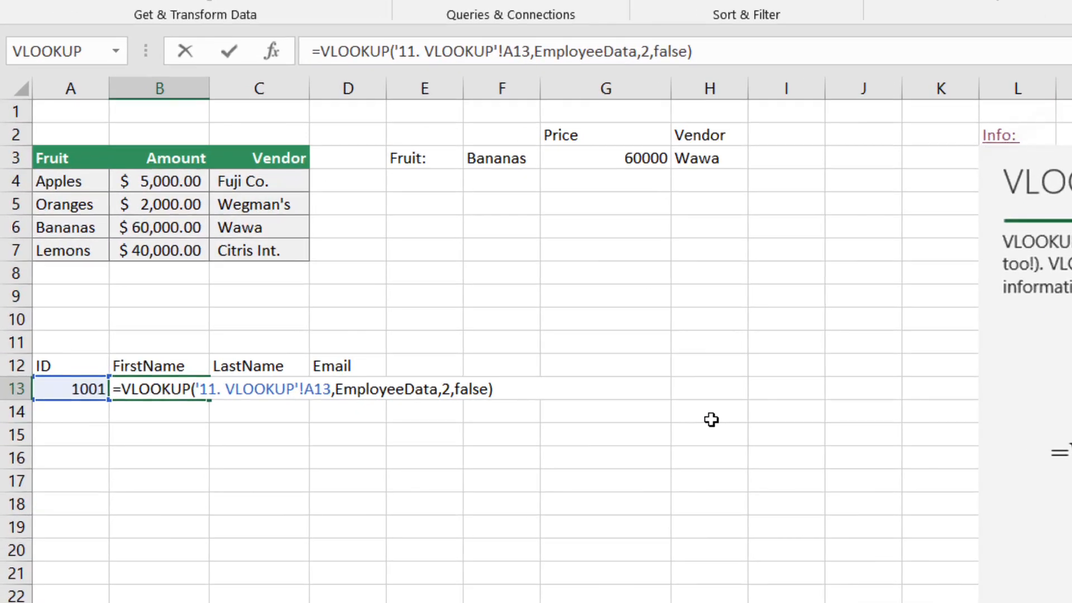
key("Return")
left_click(135, 391)
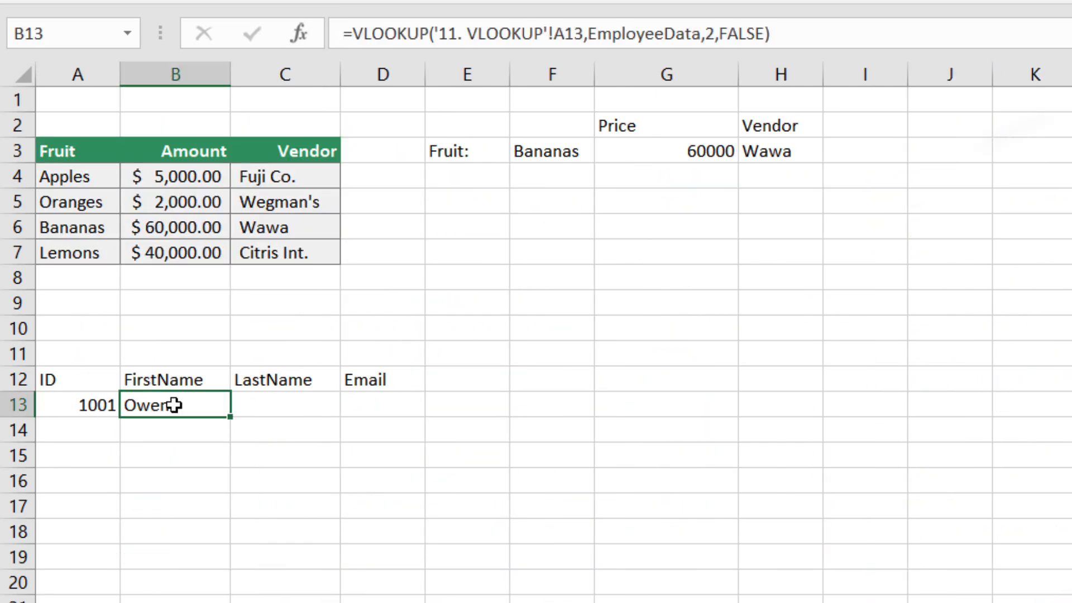
Start a VLOOKUP in C13 under LastName with A13 as the lookup value and EmployeeData as the table array.
left_click(271, 406)
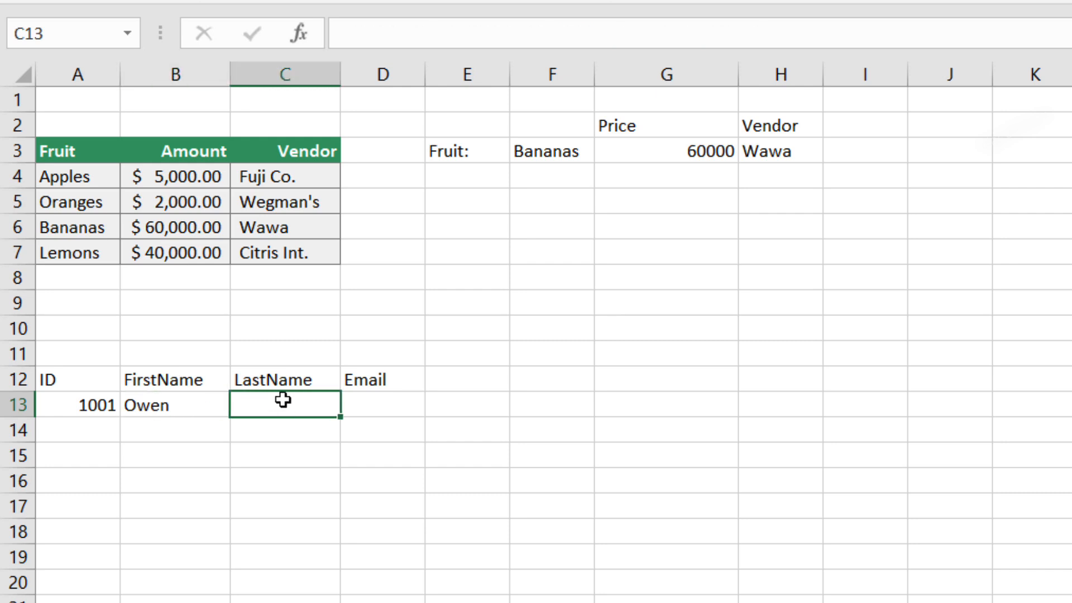
type("=vloo")
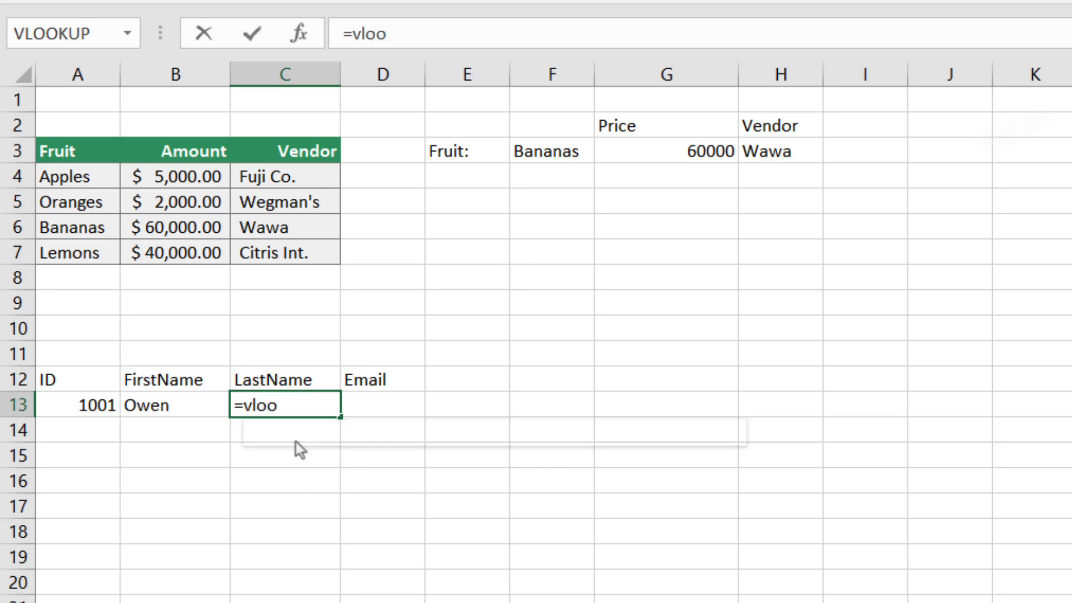
key("Tab")
left_click(98, 411)
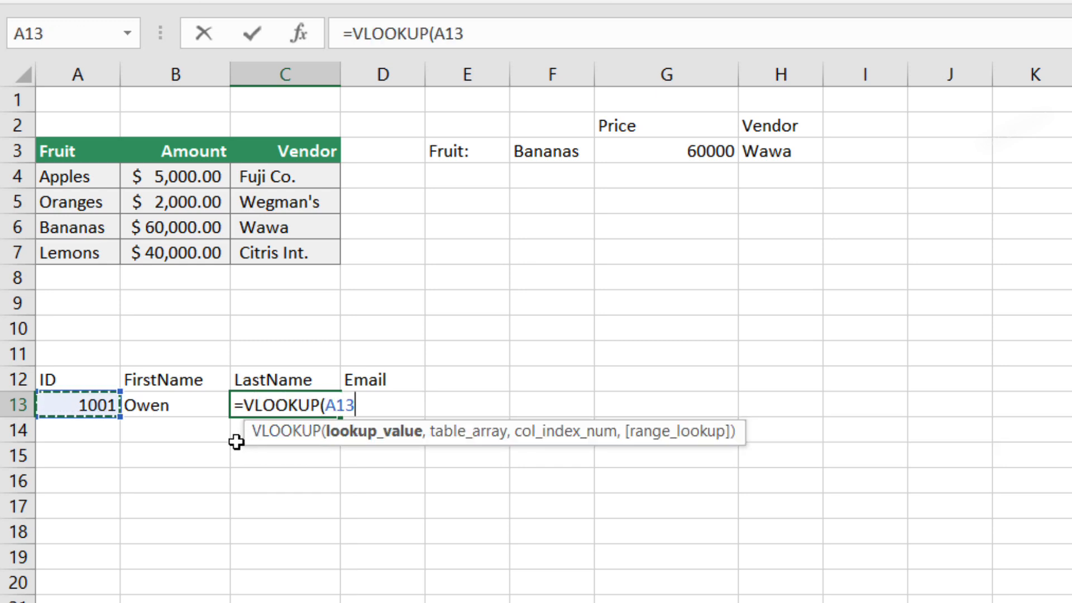
type(",")
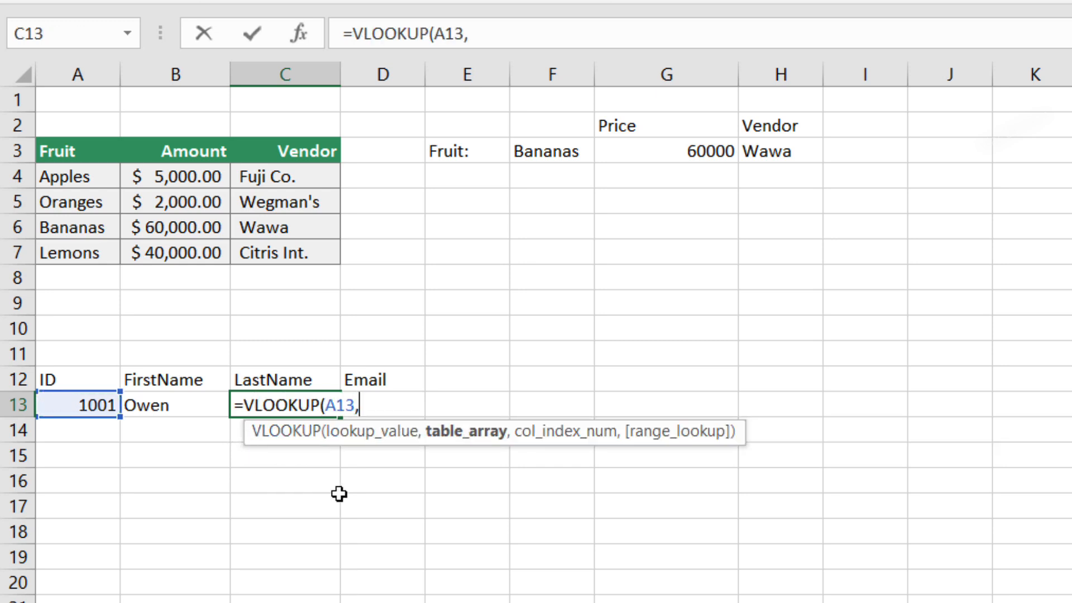
type("emp")
key("Tab")
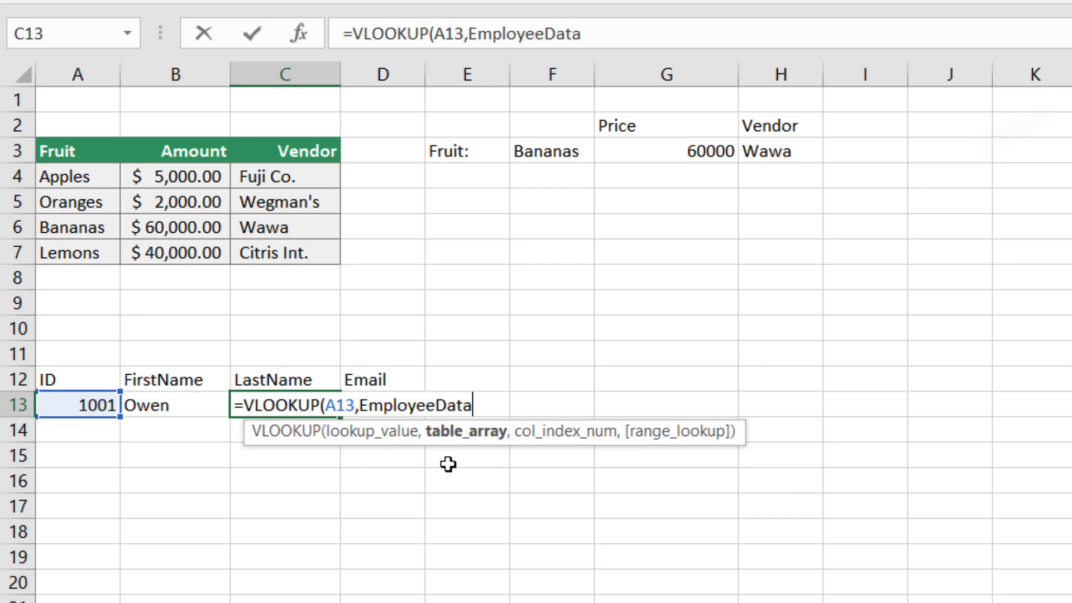
Complete the VLOOKUP in C13 with column index 3 and an exact match of false.
type(",")
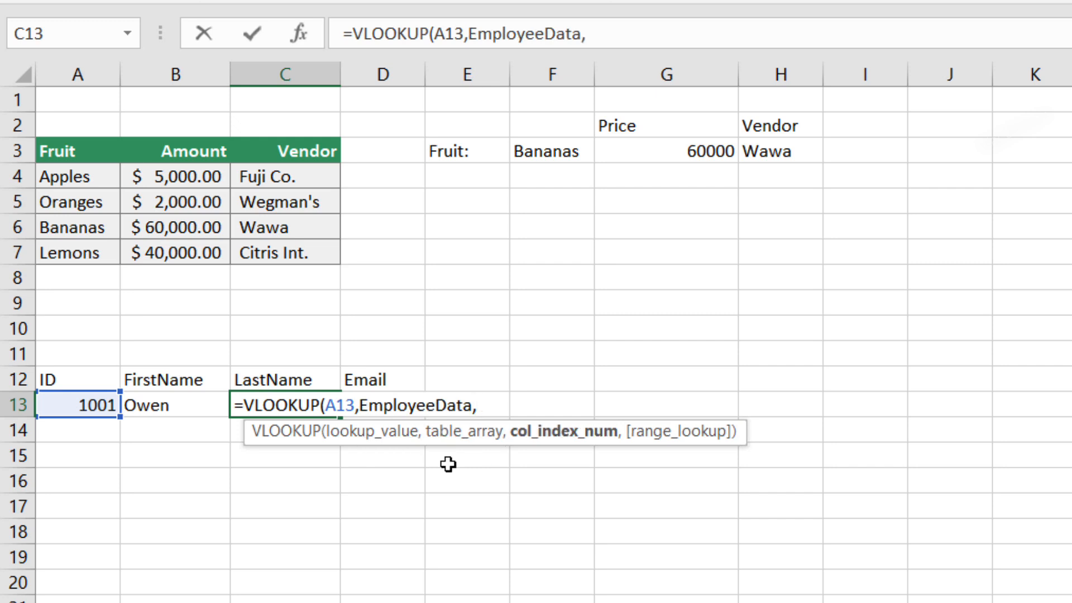
type("3")
type(",fals")
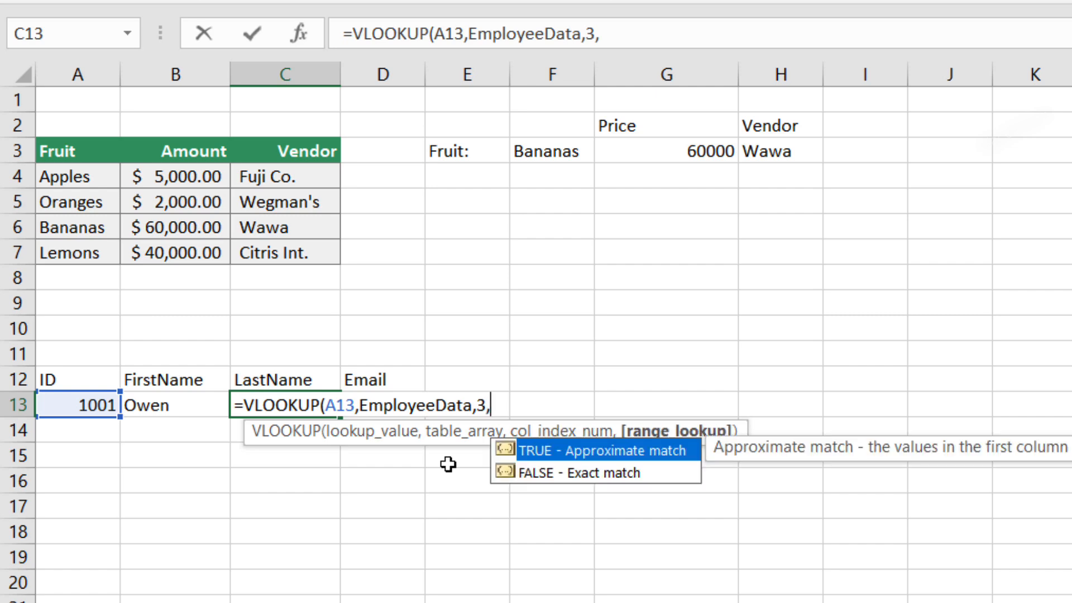
type("e)")
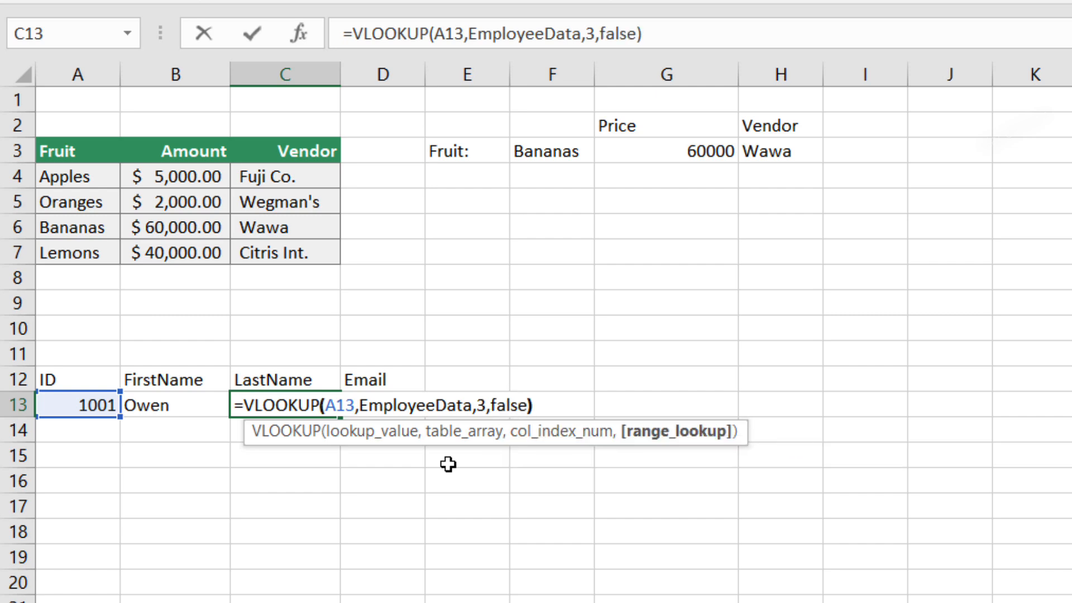
key("Return")
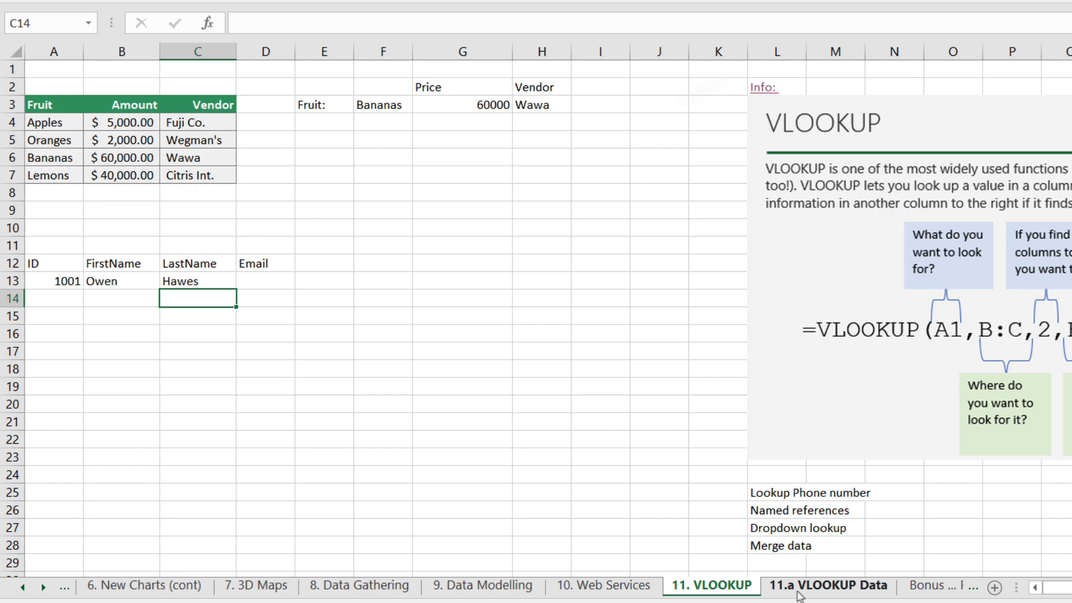
Count the columns from Employee across to Email in the first record of the 11.a VLOOKUP Data sheet.
left_click(798, 588)
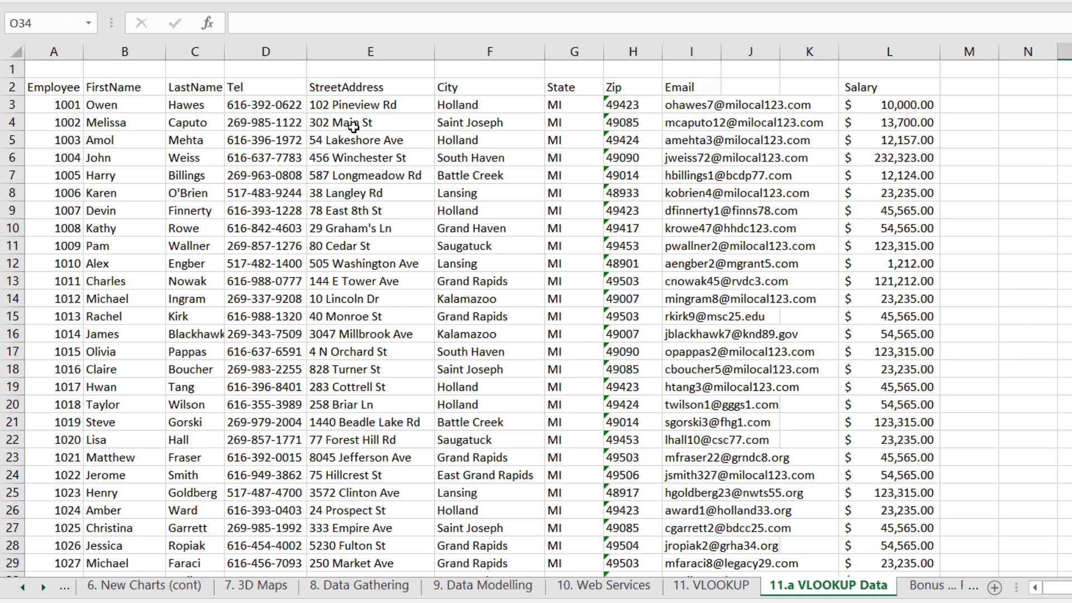
left_click(69, 105)
left_click(134, 105)
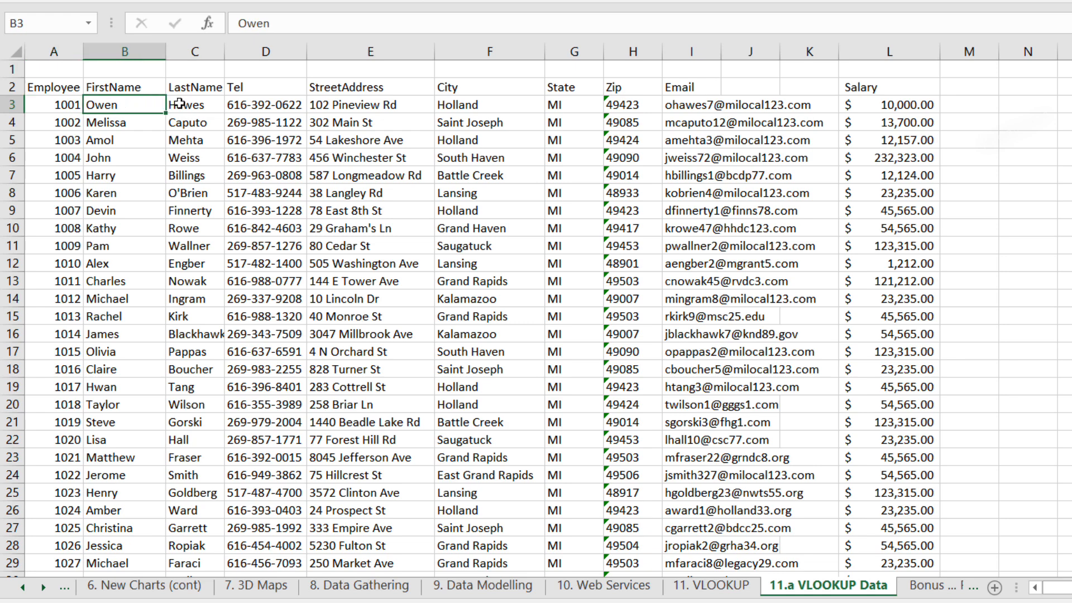
left_click(183, 105)
left_click(259, 105)
left_click(350, 105)
left_click(455, 105)
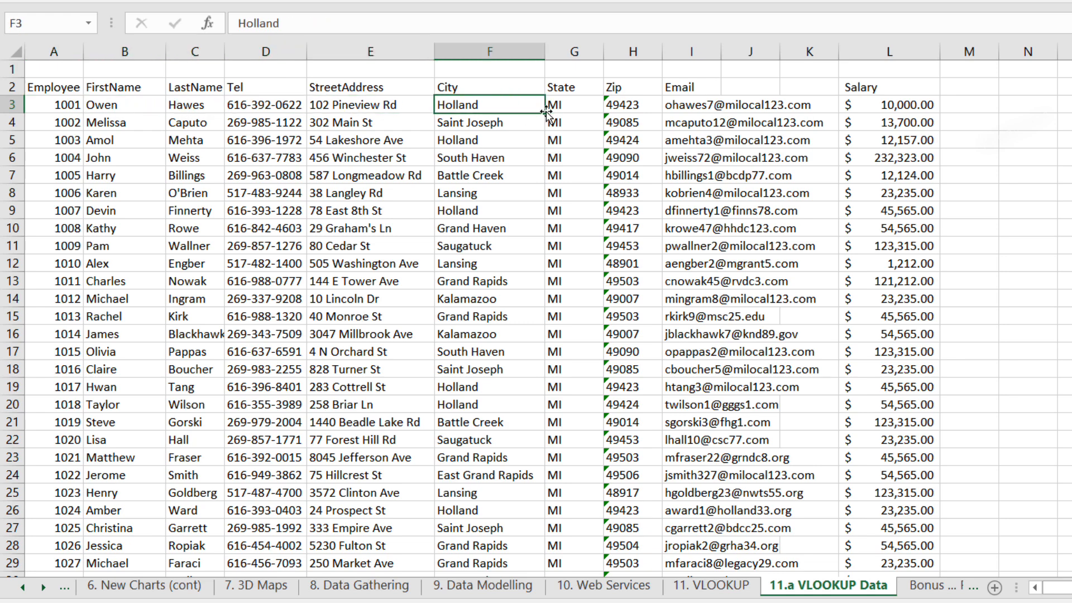
left_click(564, 110)
left_click(643, 110)
left_click(695, 111)
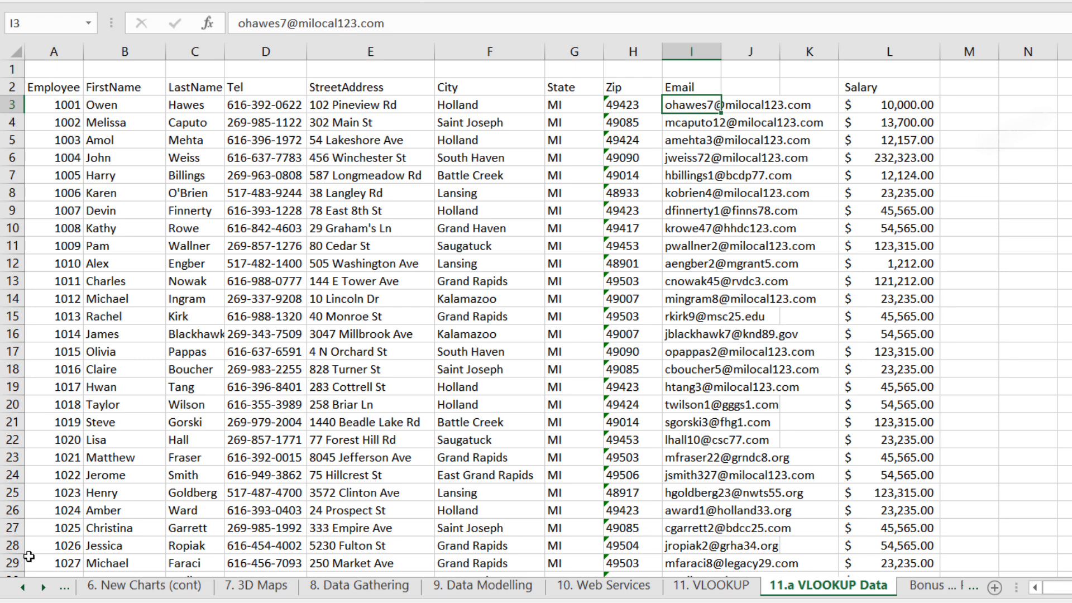
Start a VLOOKUP in D13 under Email on the 11. VLOOKUP sheet with A13 as lookup value and EmployeeData as table array.
left_click(705, 586)
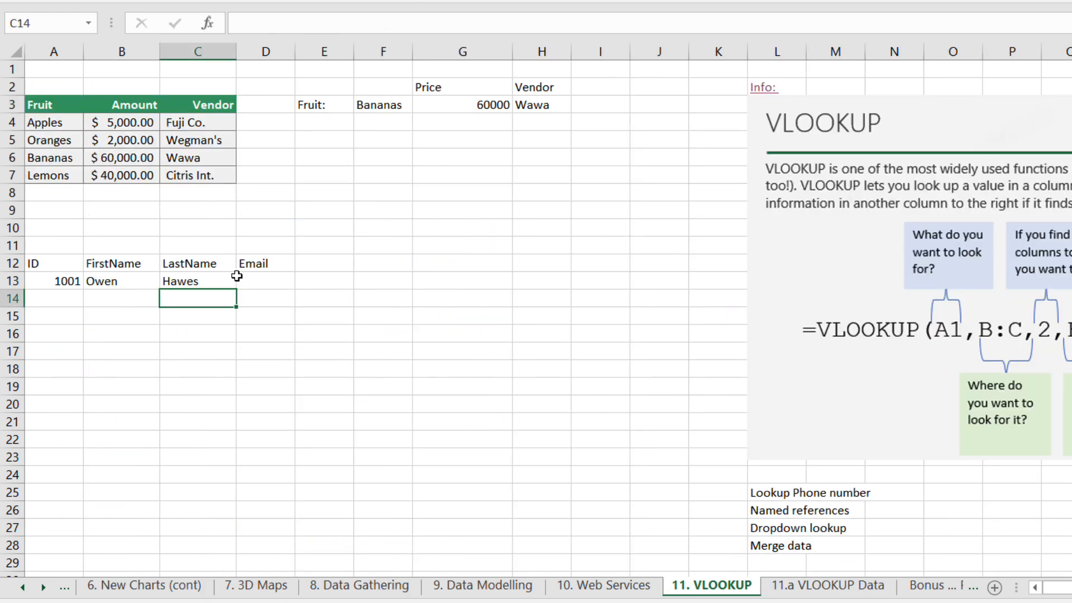
left_click(280, 282)
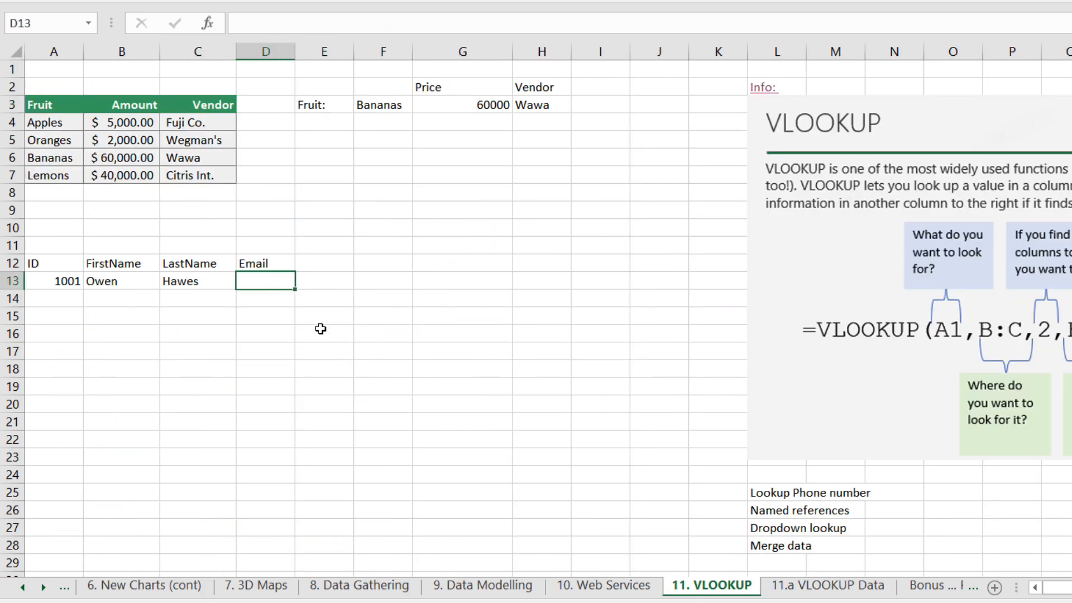
type("=")
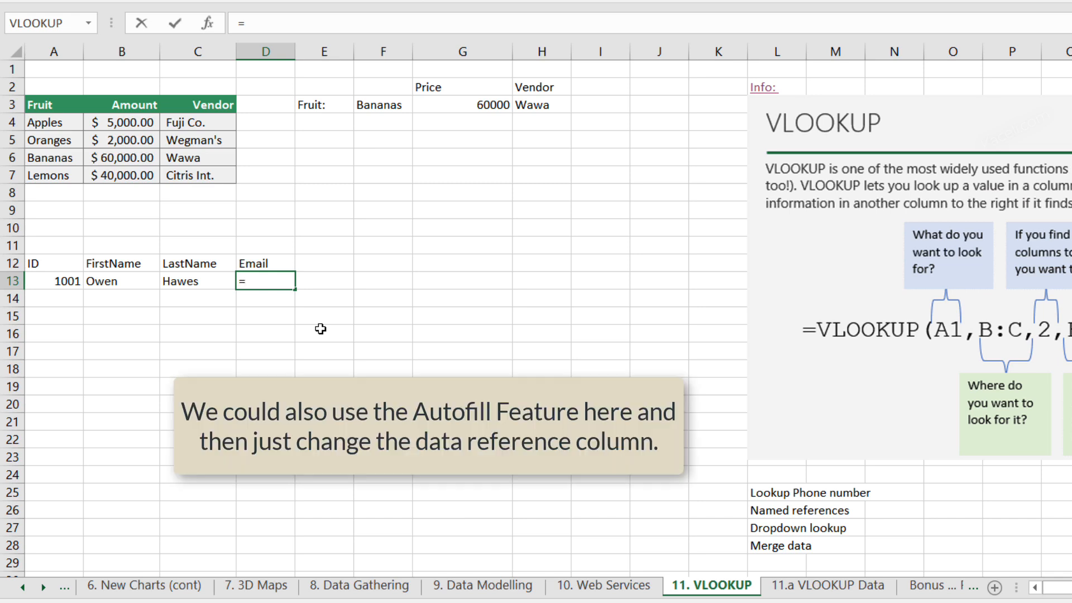
type("vl")
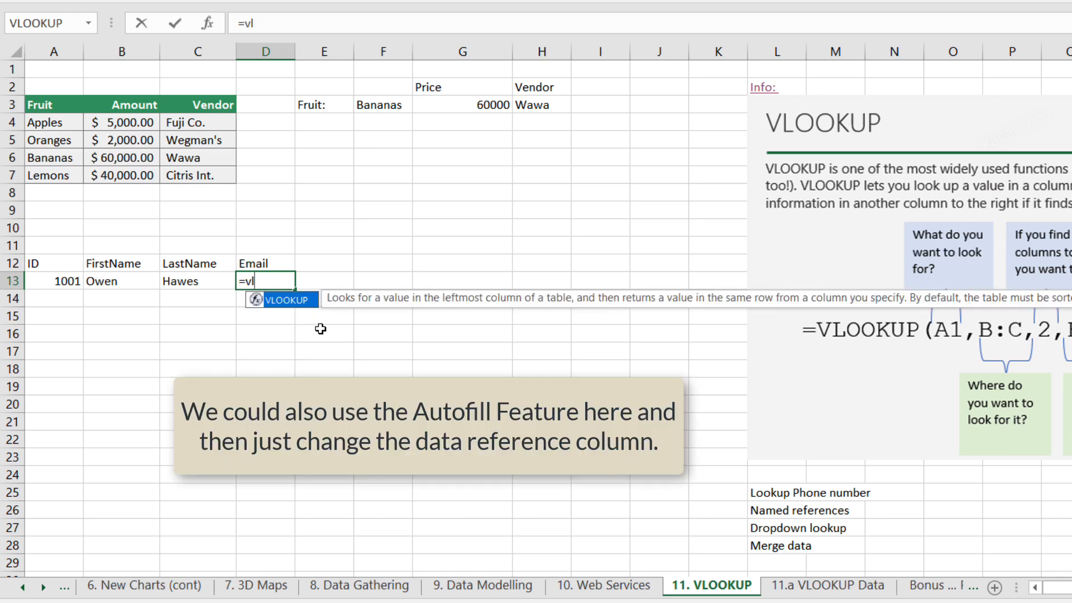
key("Tab")
left_click(68, 281)
type(",")
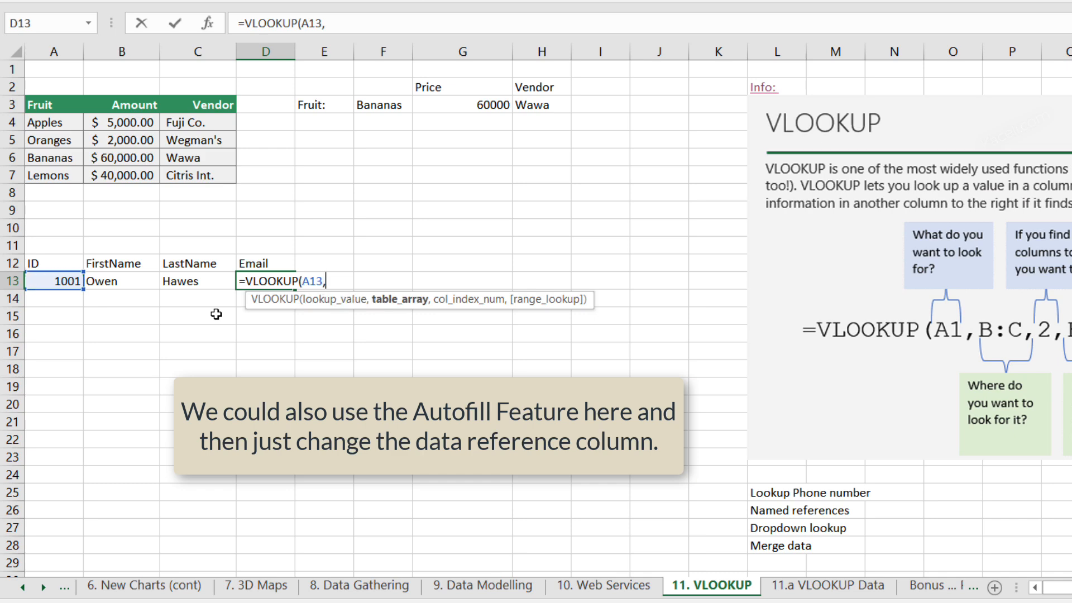
type("emp")
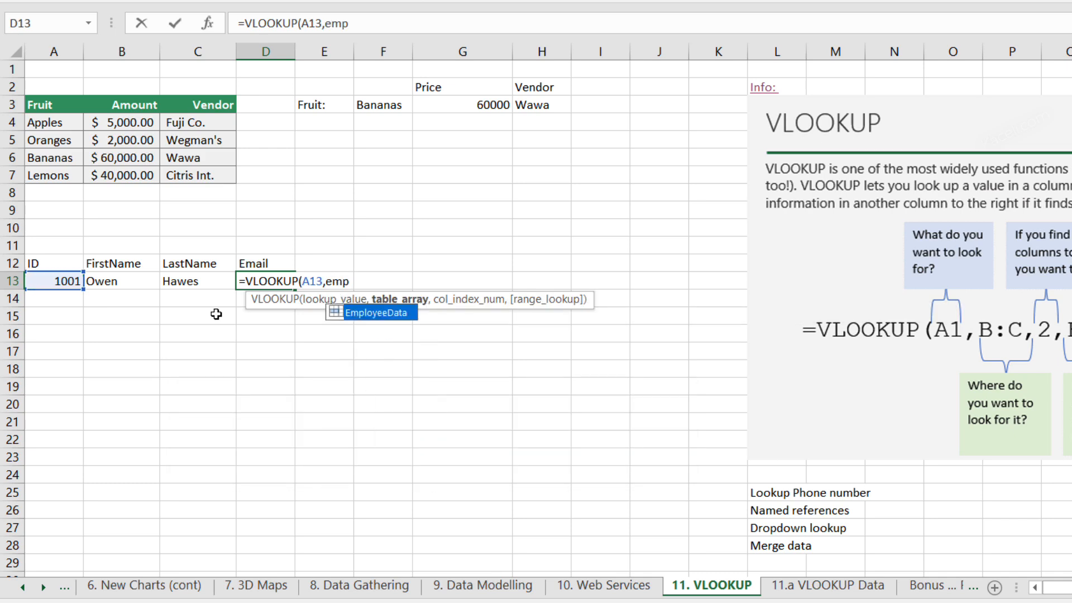
key("Tab")
type(",")
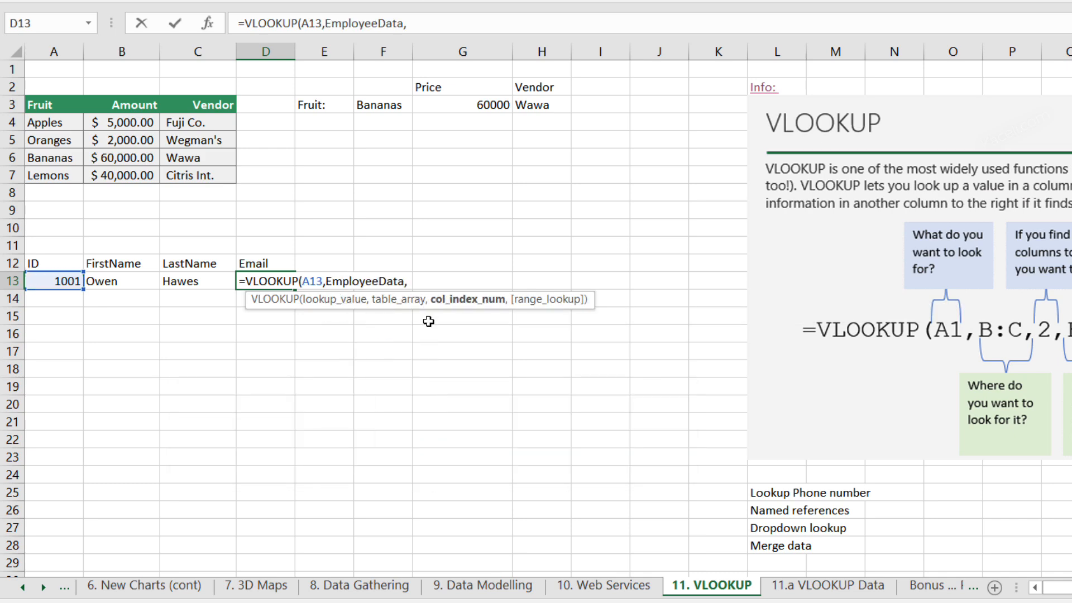
Complete the VLOOKUP in D13 with column index 9 and an exact match of false, and widen column D to fit the emails.
type("9")
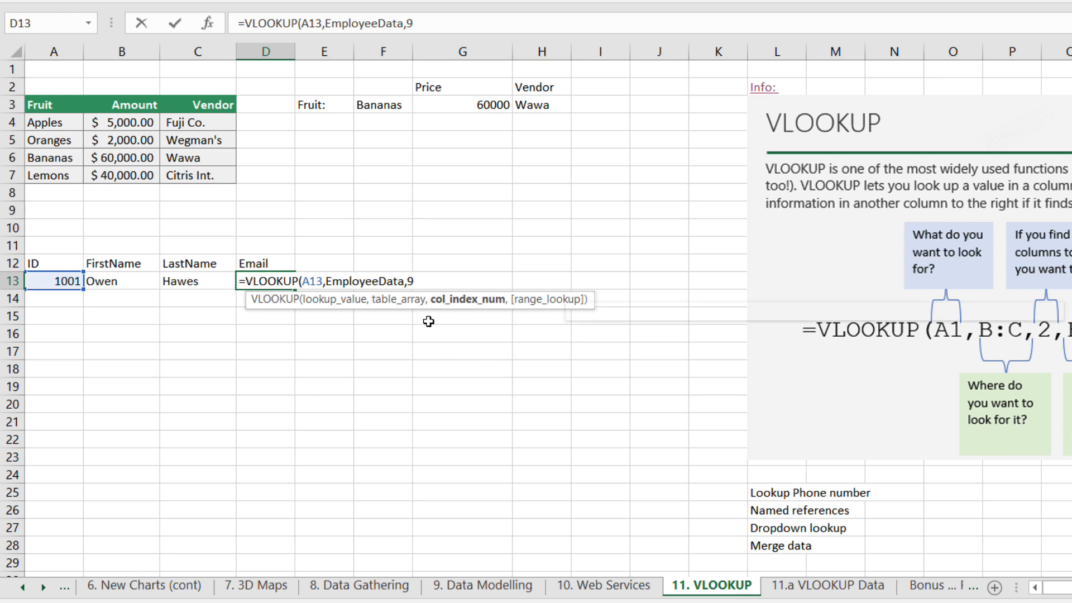
type(",false)")
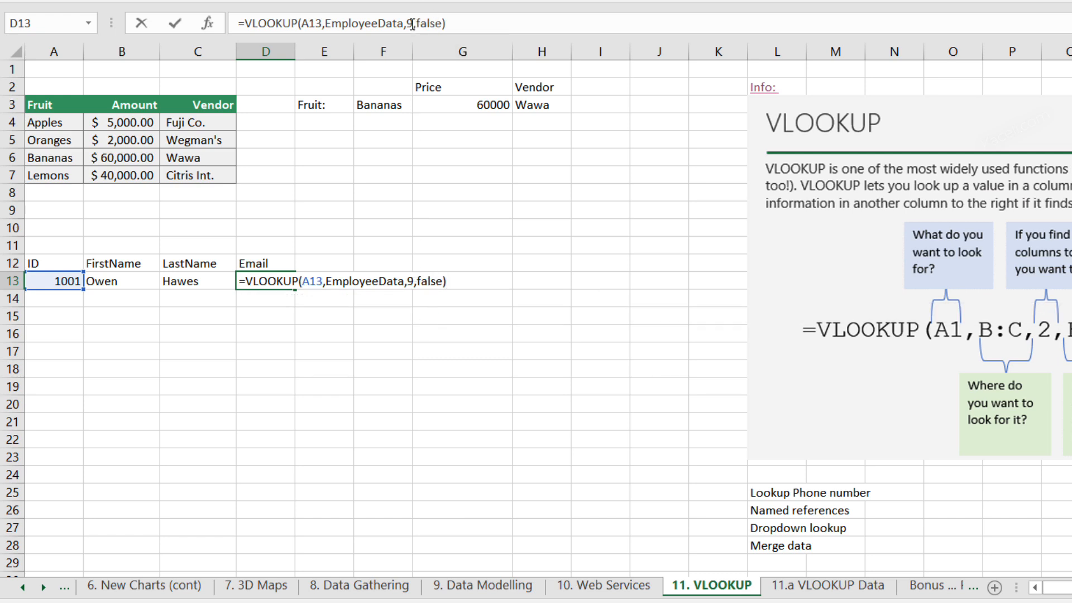
key("Return")
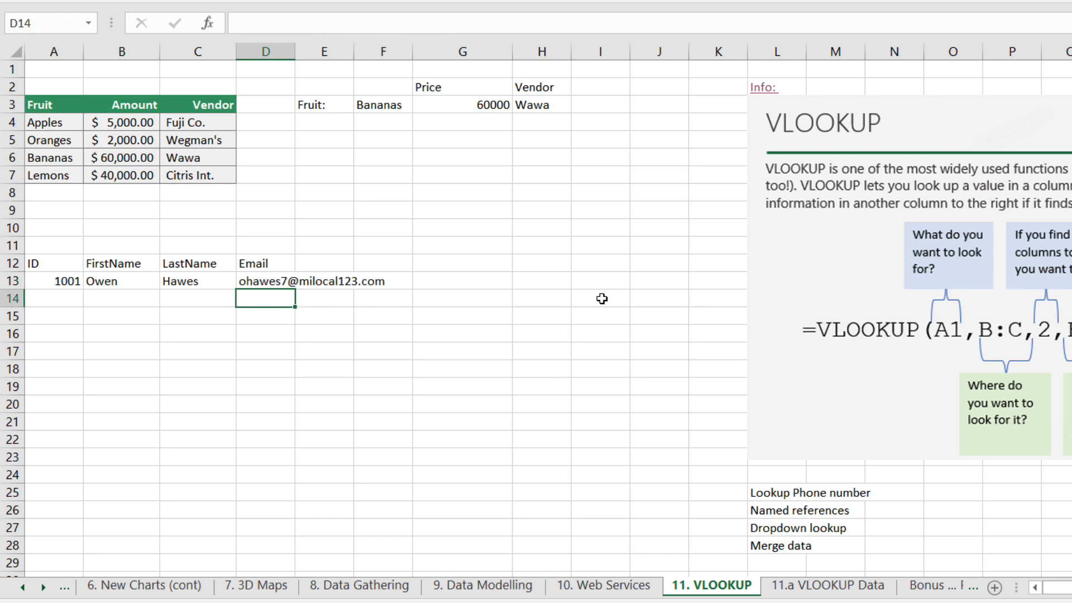
left_click_drag(296, 51, 429, 82)
Review the row 13 formulas and fill A13:D13 down to list the remaining employees.
left_click(214, 289)
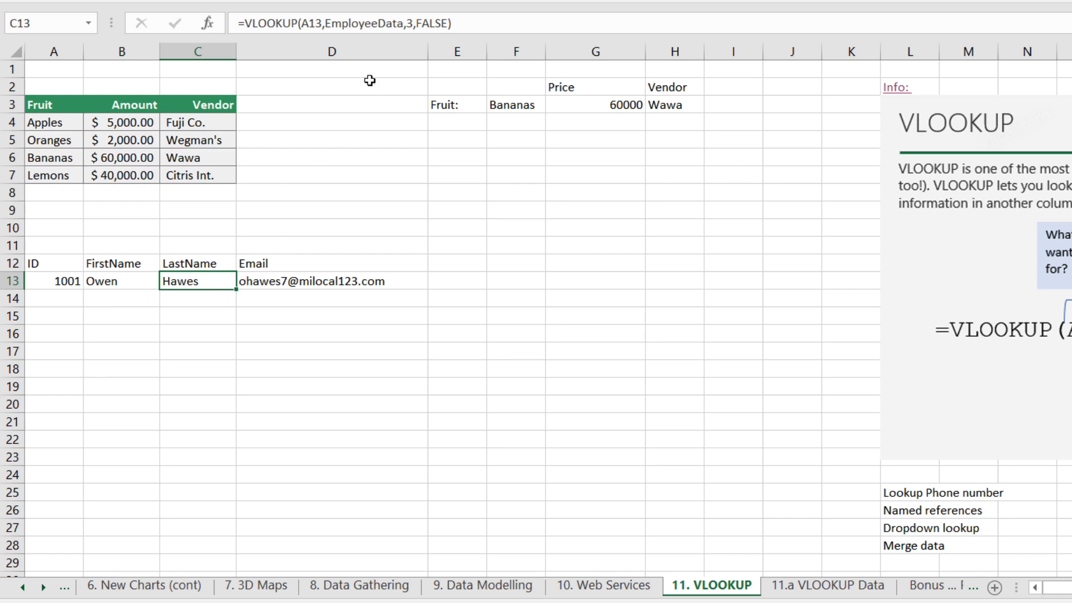
left_click(99, 286)
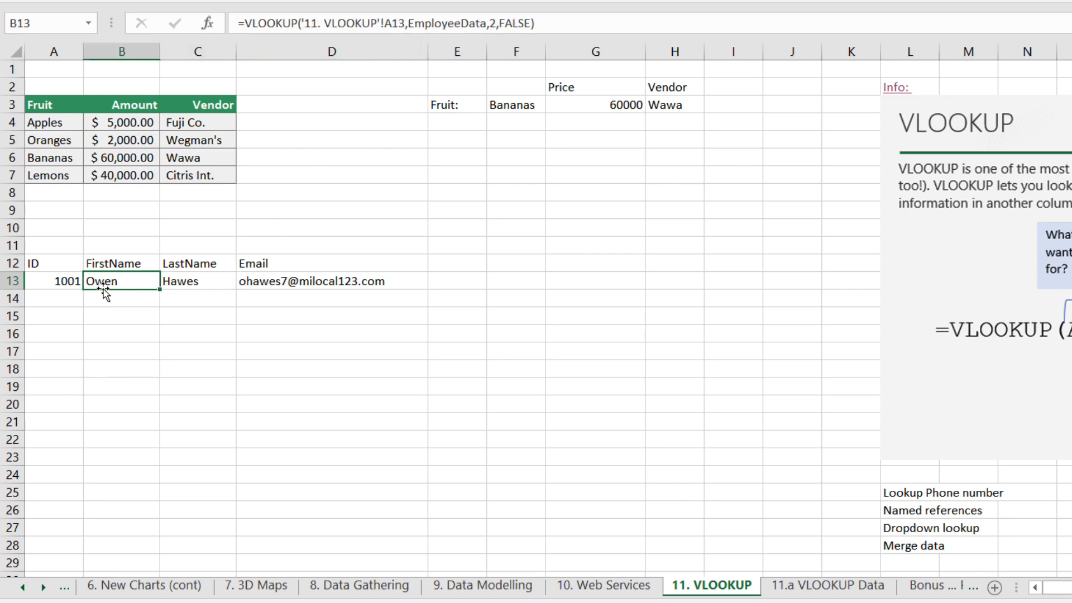
left_click(64, 283)
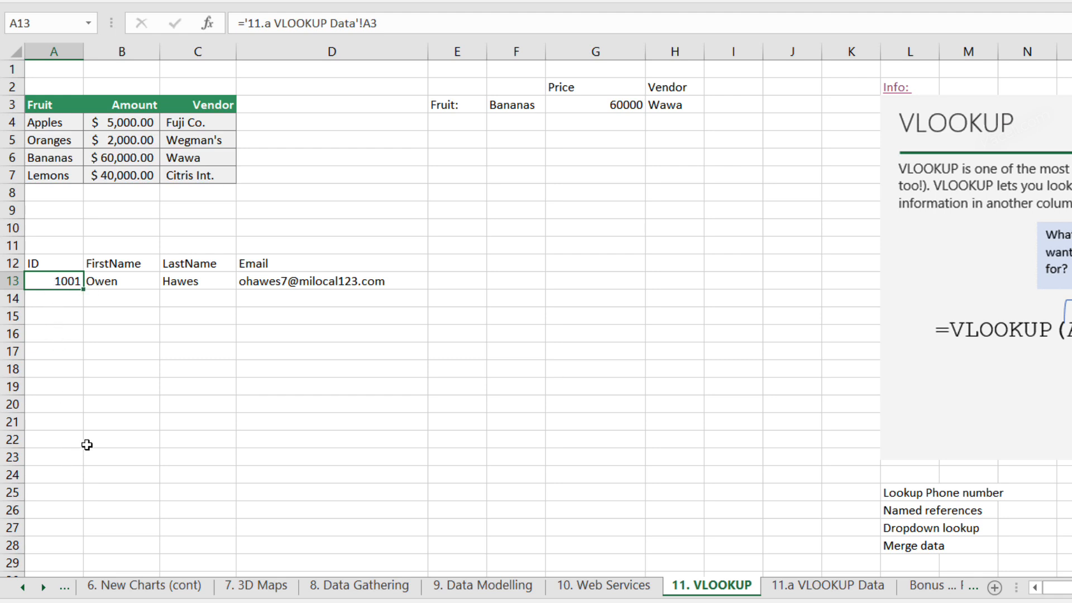
left_click(332, 318)
left_click_drag(428, 281, 54, 282)
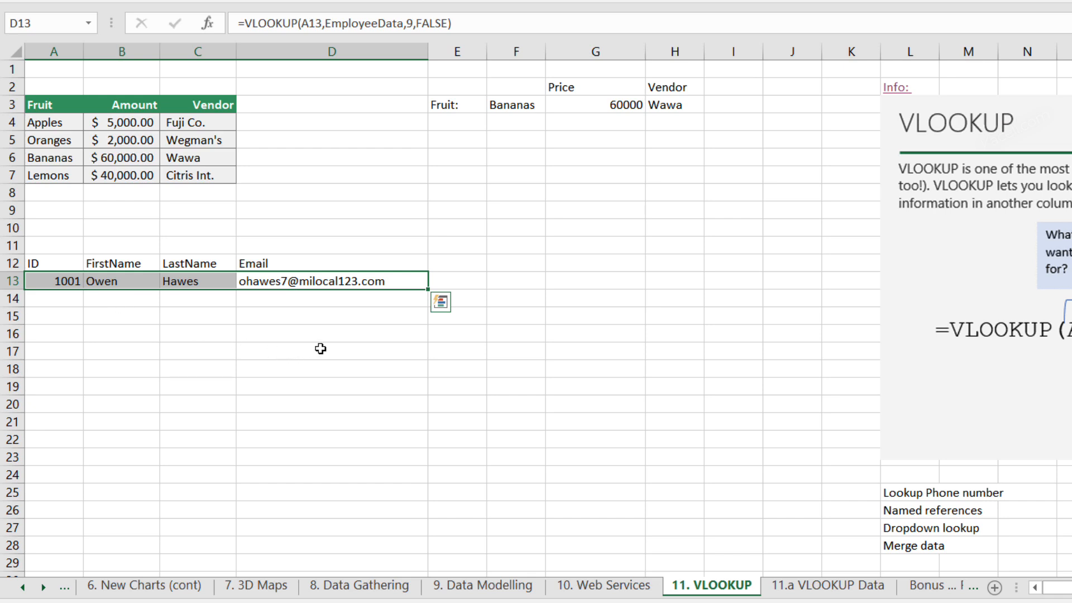
left_click_drag(428, 301, 435, 550)
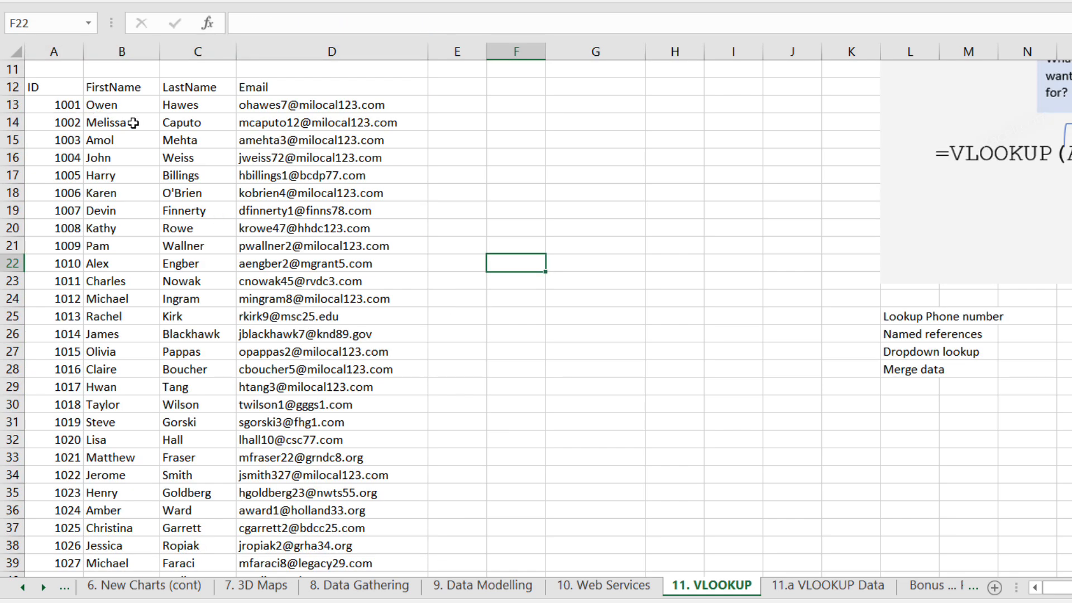
Replace the first name of employee 1001 on the 11.a VLOOKUP Data sheet and check the merged list on 11. VLOOKUP.
left_click(69, 108)
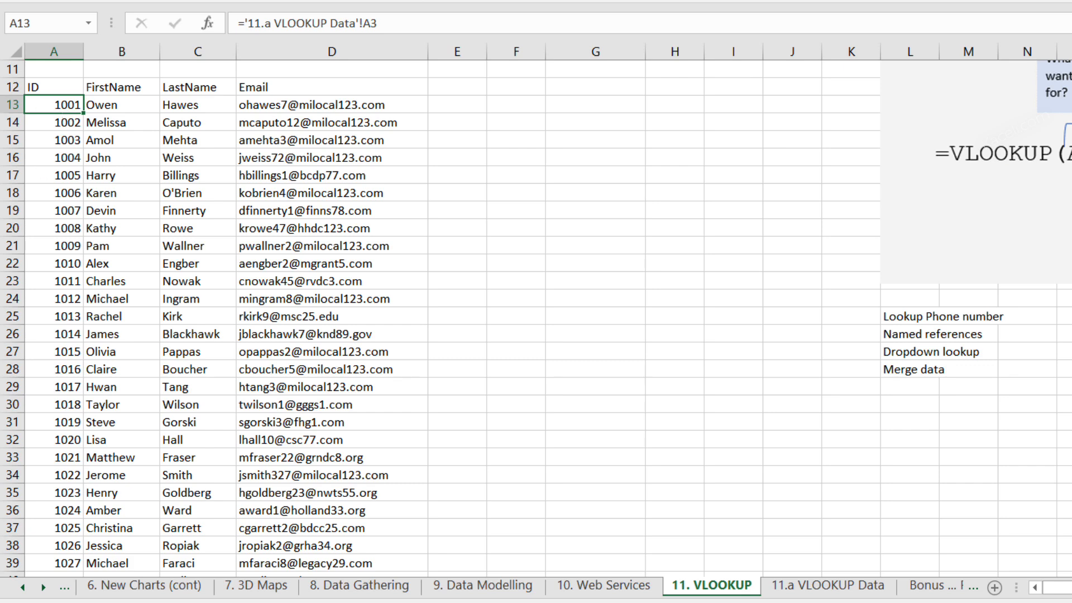
left_click(790, 586)
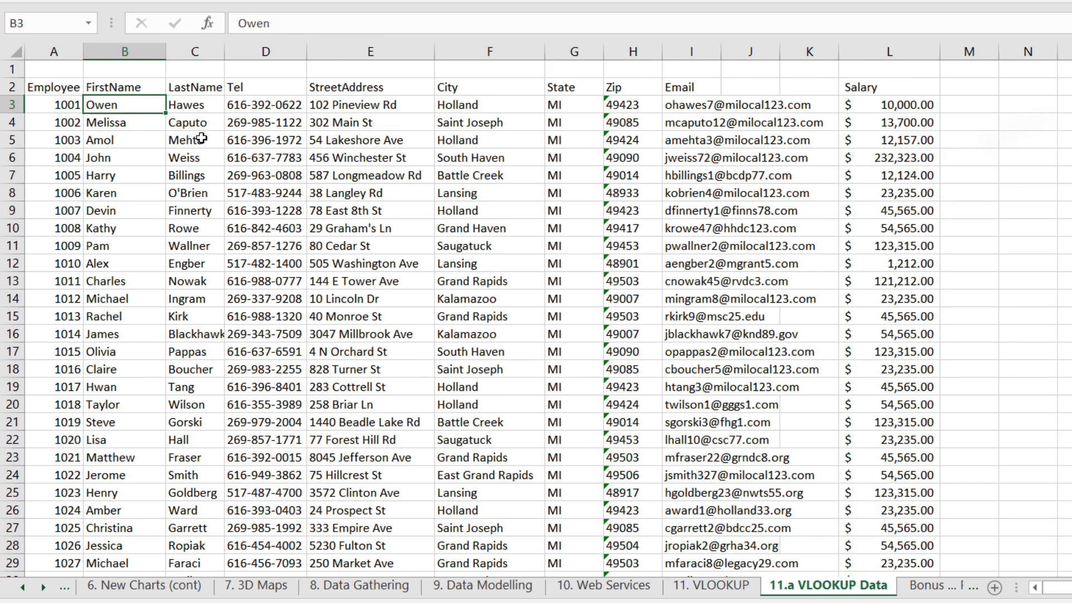
type("Sali")
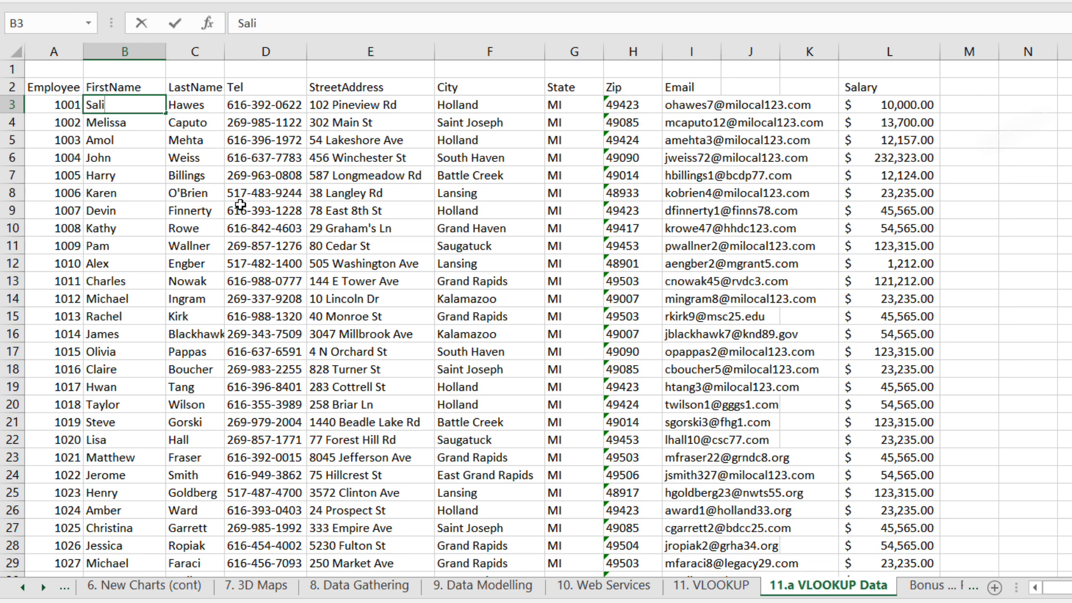
key("Return")
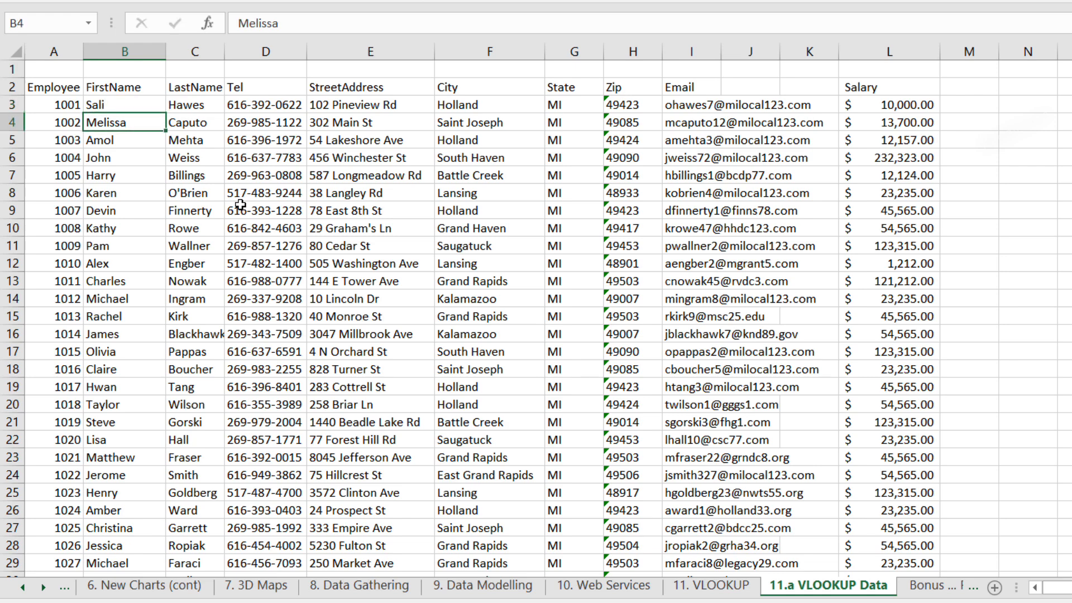
left_click(721, 596)
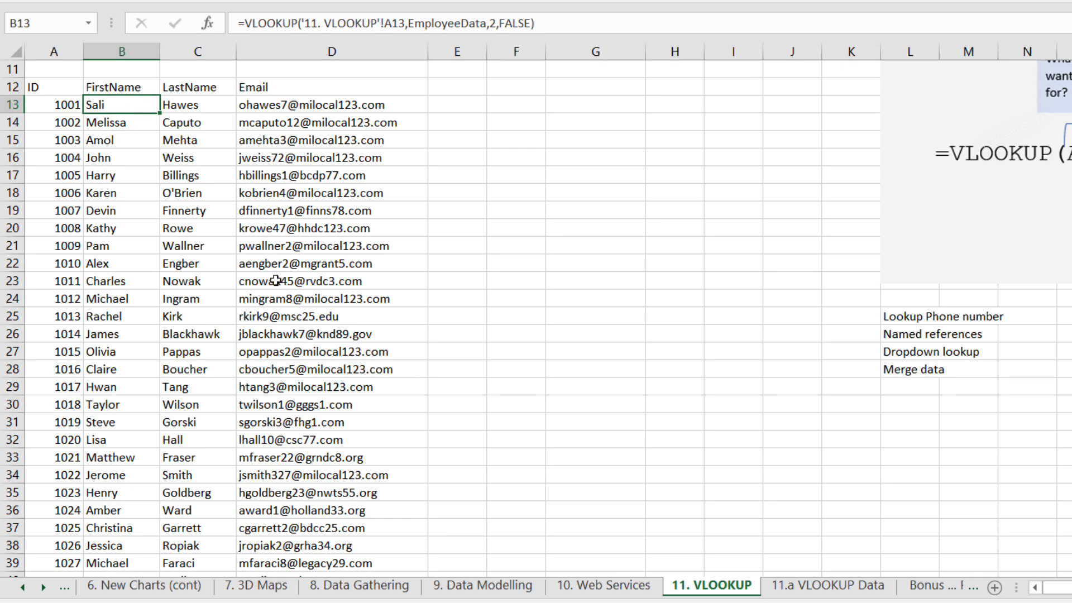
scroll(274, 282, "up", 3)
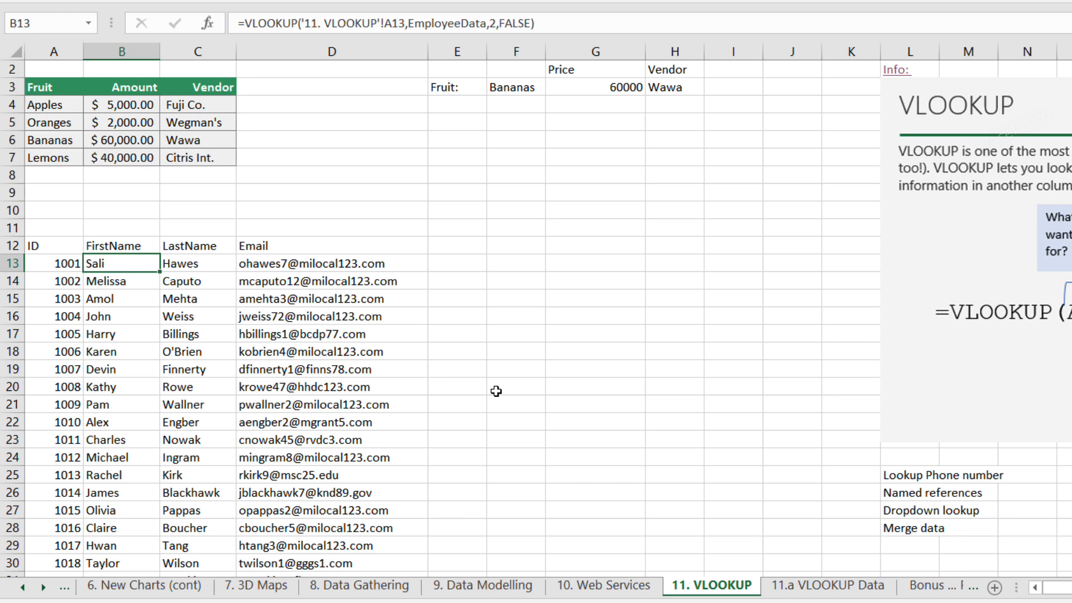
Enter the label Employee Number in E12 and widen column E to fit it.
left_click(472, 260)
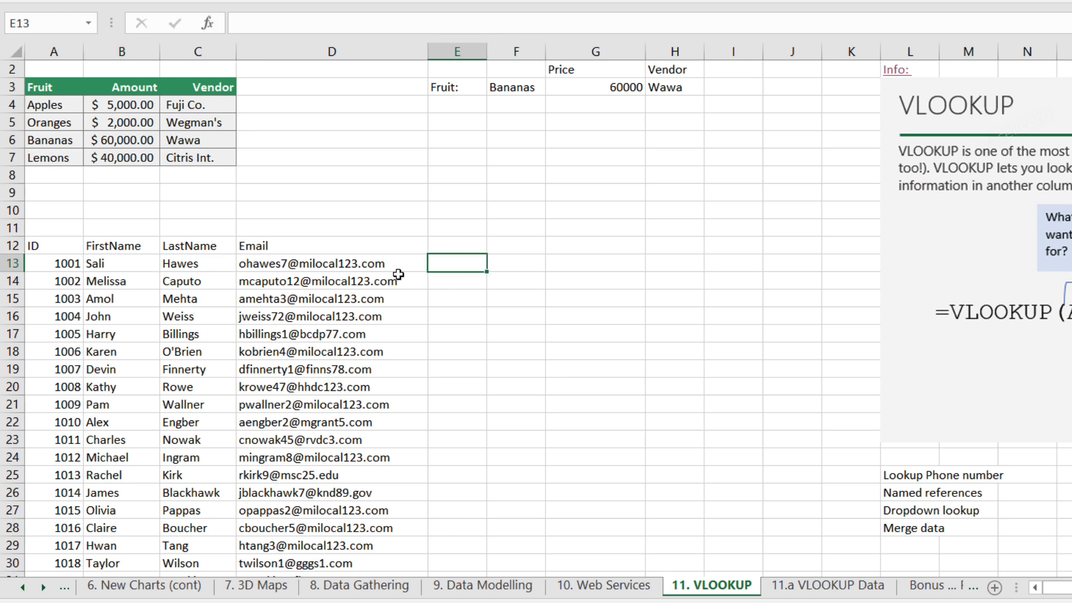
left_click(464, 246)
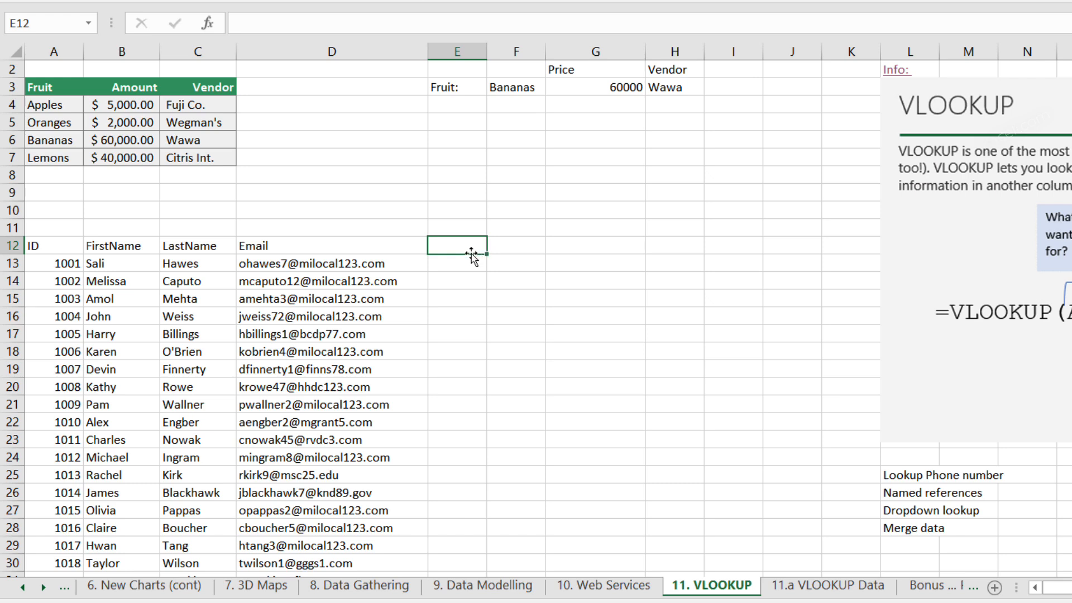
type("Employee Number")
key("Tab")
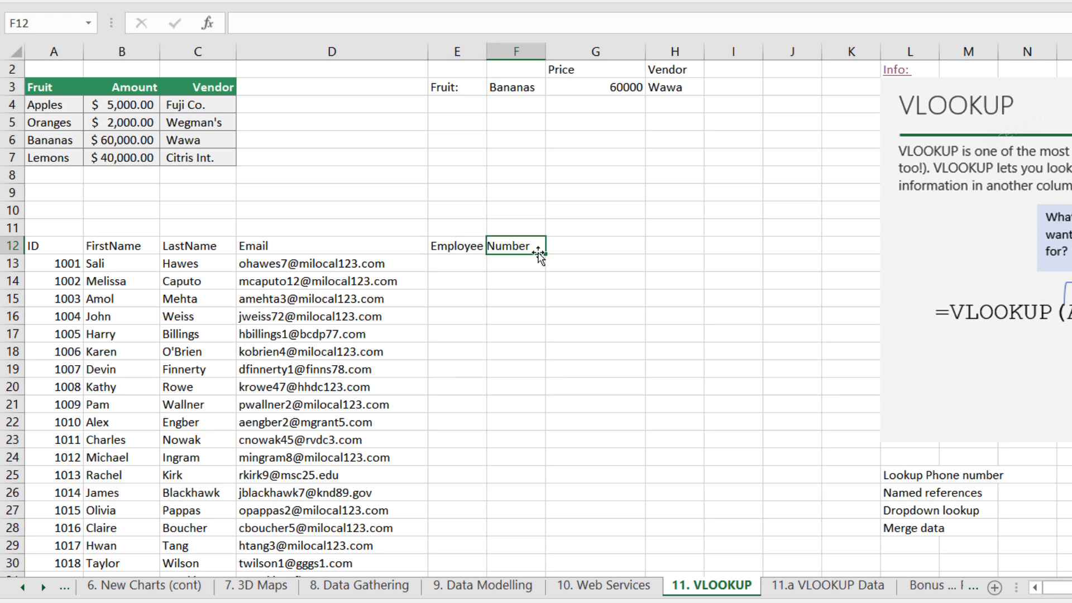
left_click_drag(487, 49, 551, 49)
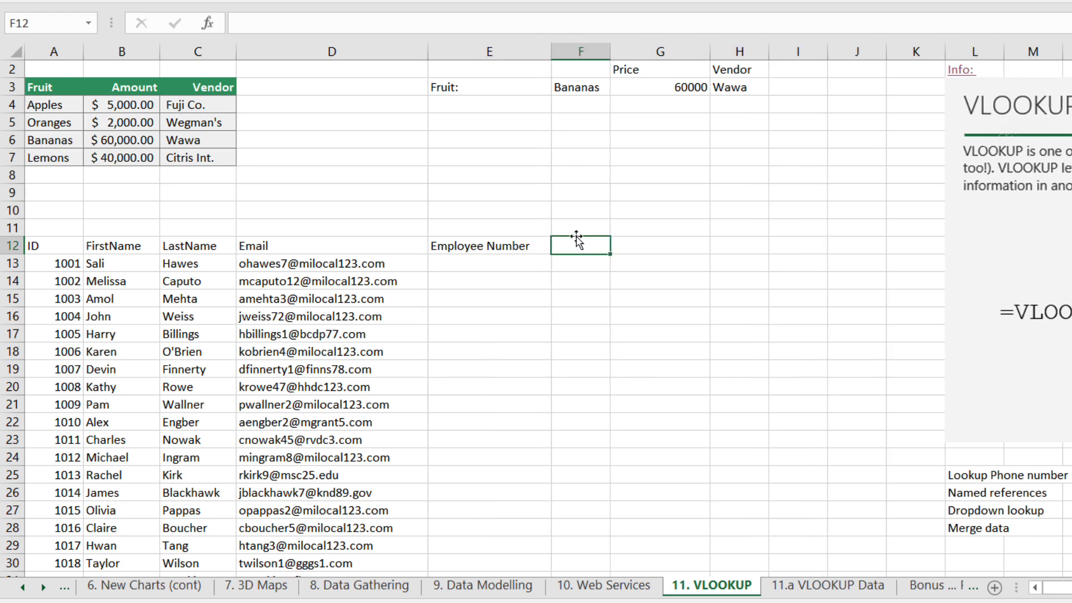
Enter the headers FirstName, LastName and Salary in G11 to I11.
left_click(621, 249)
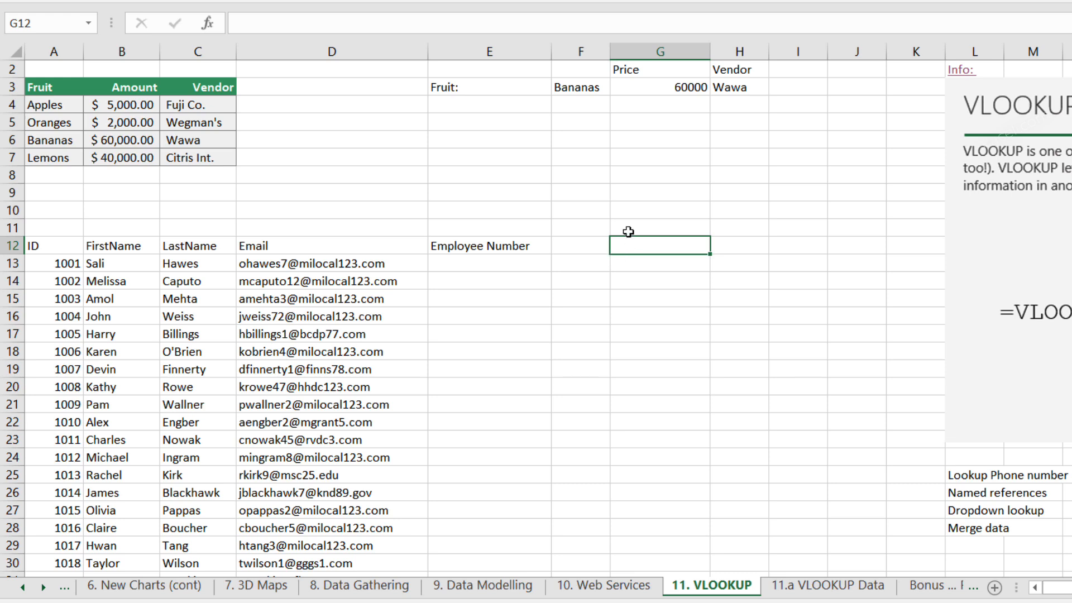
left_click(628, 230)
type("Salary")
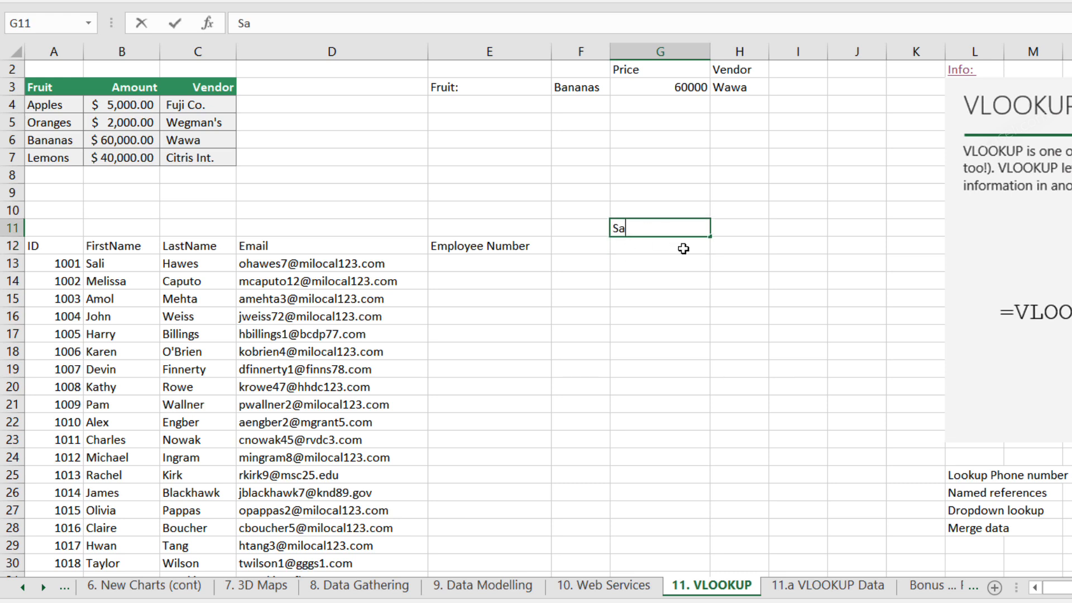
key("BackSpace")
key("BackSpace")
key("BackSpace")
key("BackSpace")
key("BackSpace")
key("BackSpace")
type("FirstName")
key("Tab")
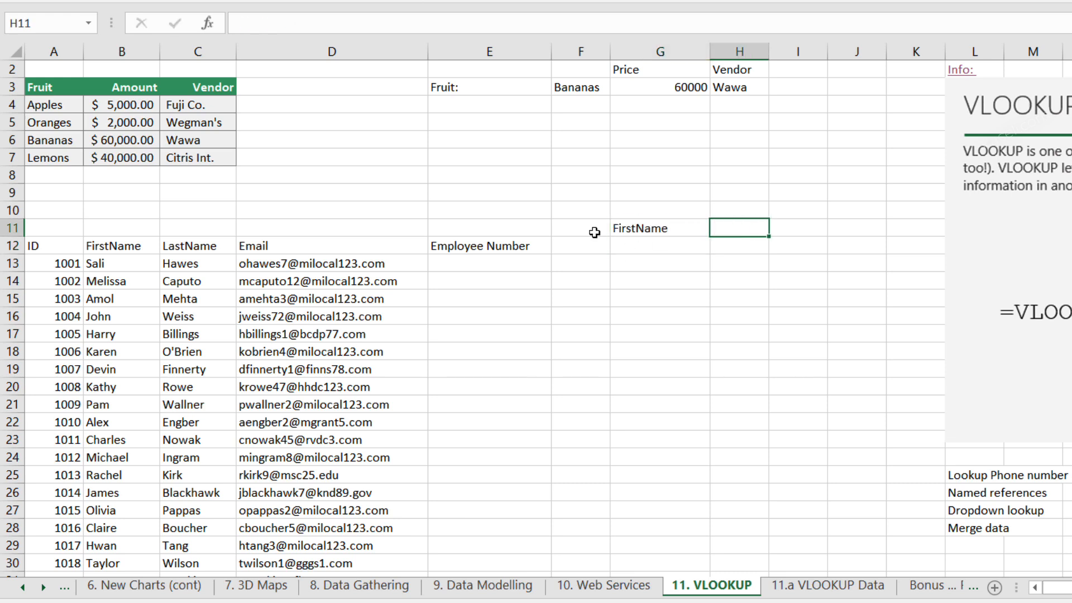
type("LastName")
key("Tab")
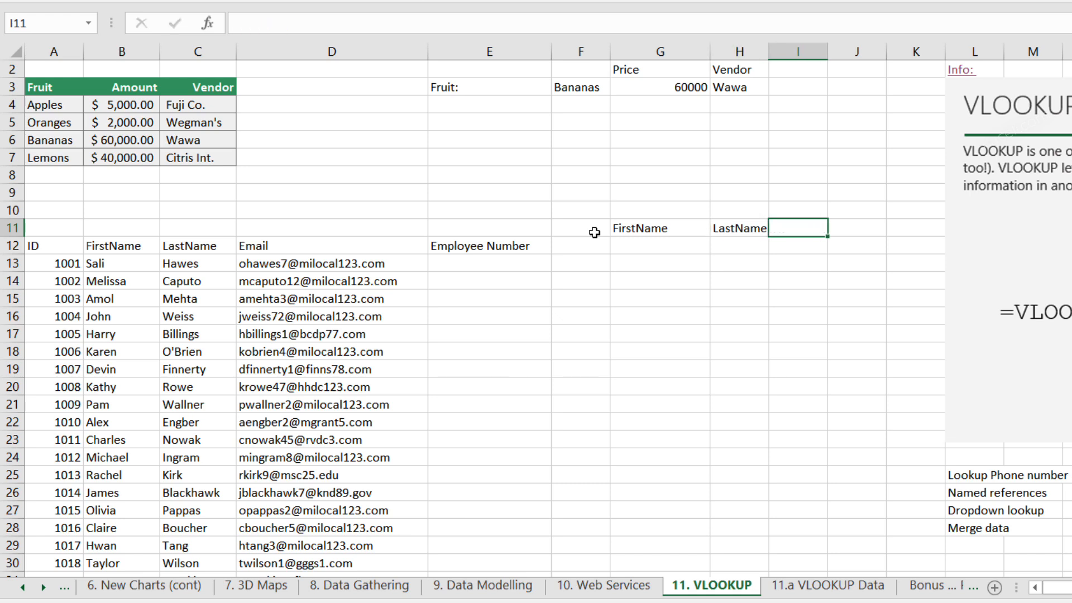
type("Sallary")
key("Return")
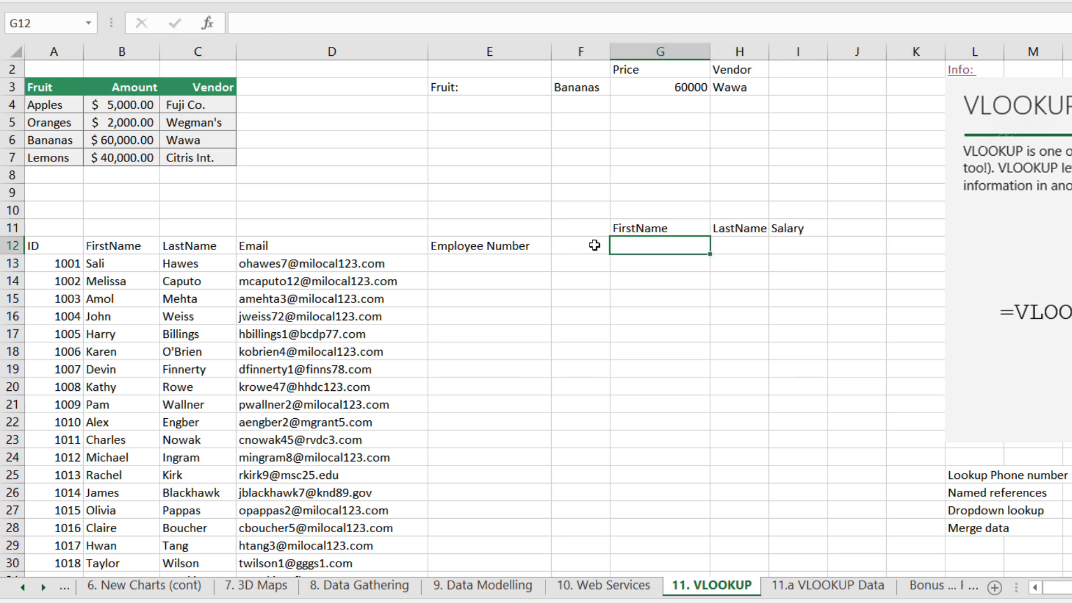
left_click(588, 249)
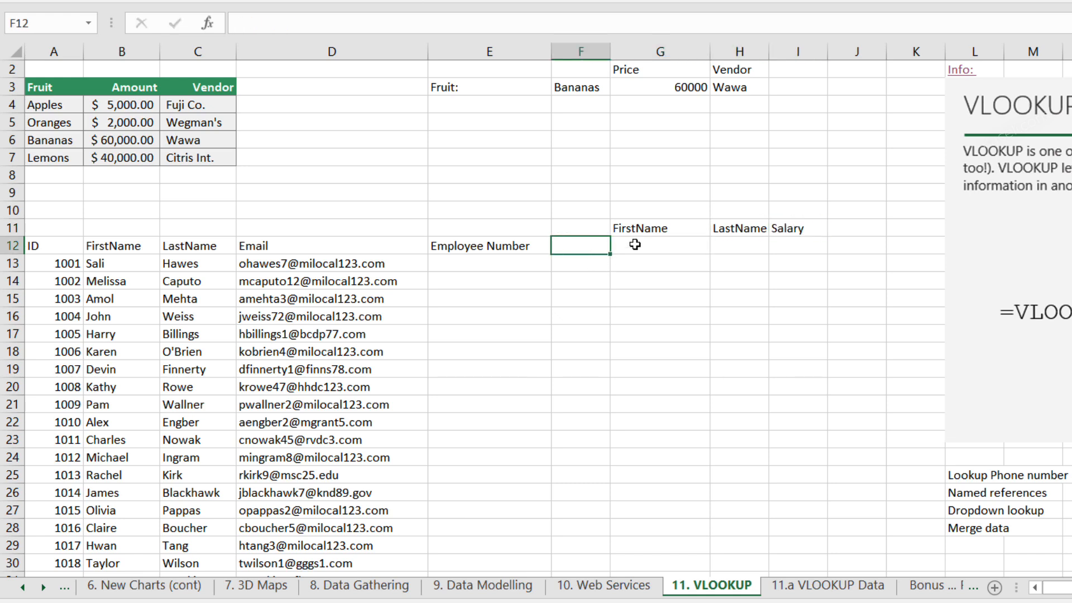
Enter =VLOOKUP(F12,EmployeeData,2,false) in G12 to return the first name for the employee number in F12.
left_click(665, 250)
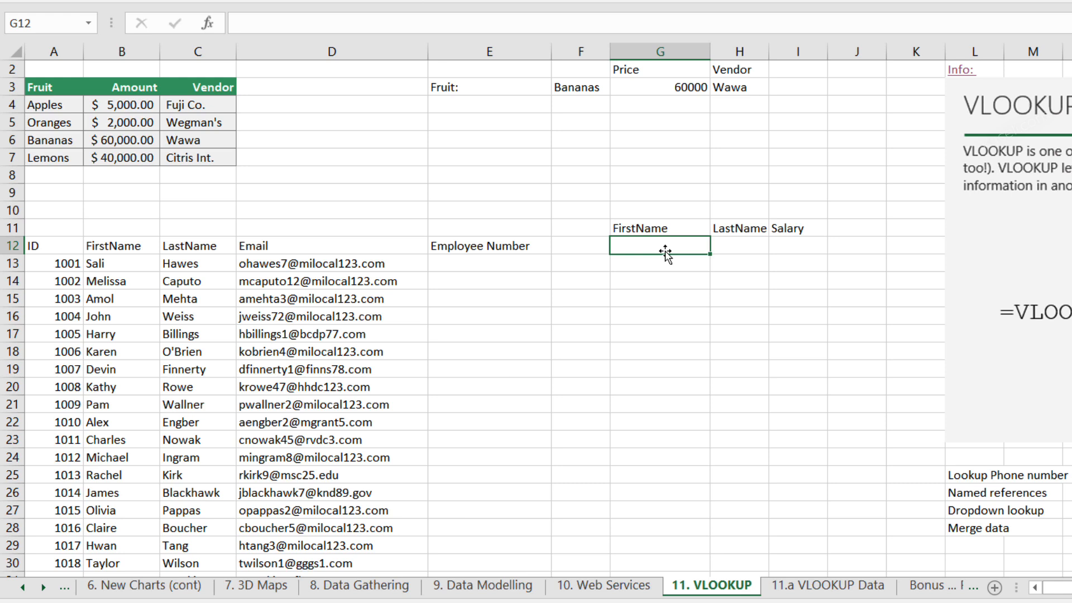
type("=VLOOKUP(")
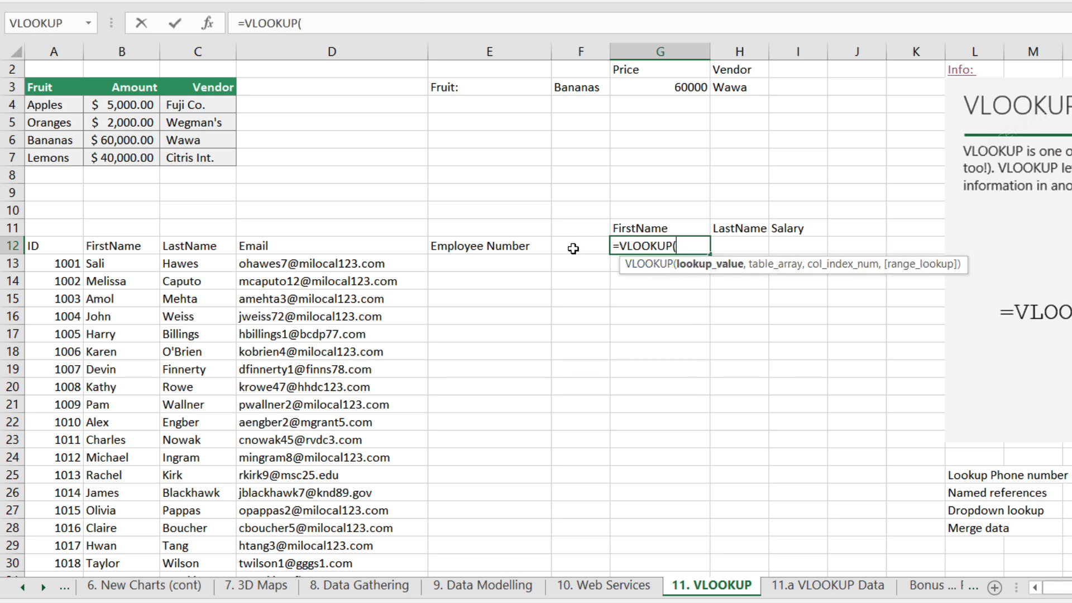
left_click(571, 249)
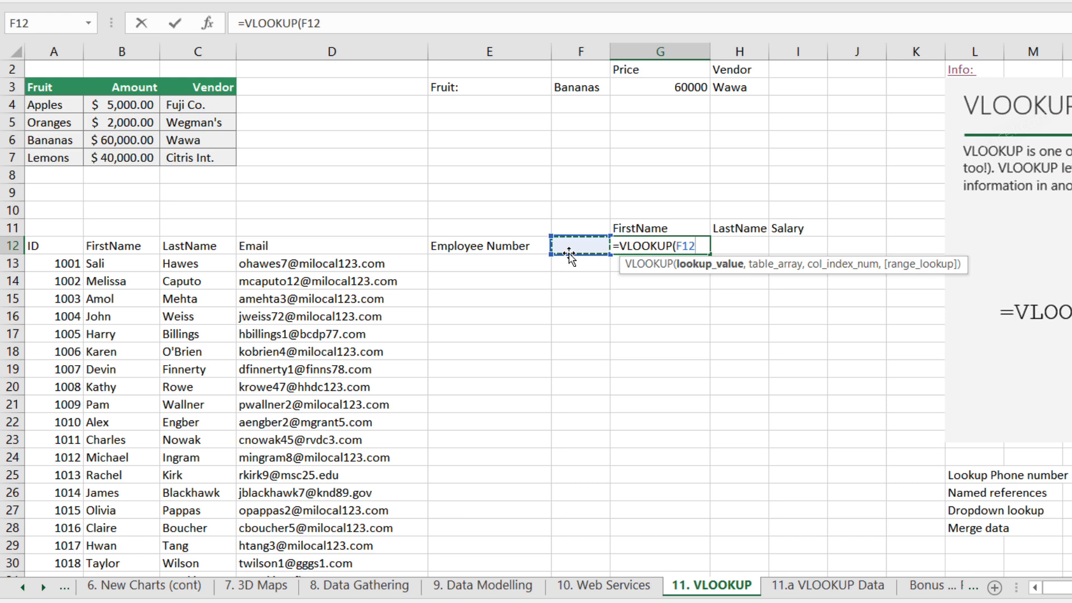
type(",")
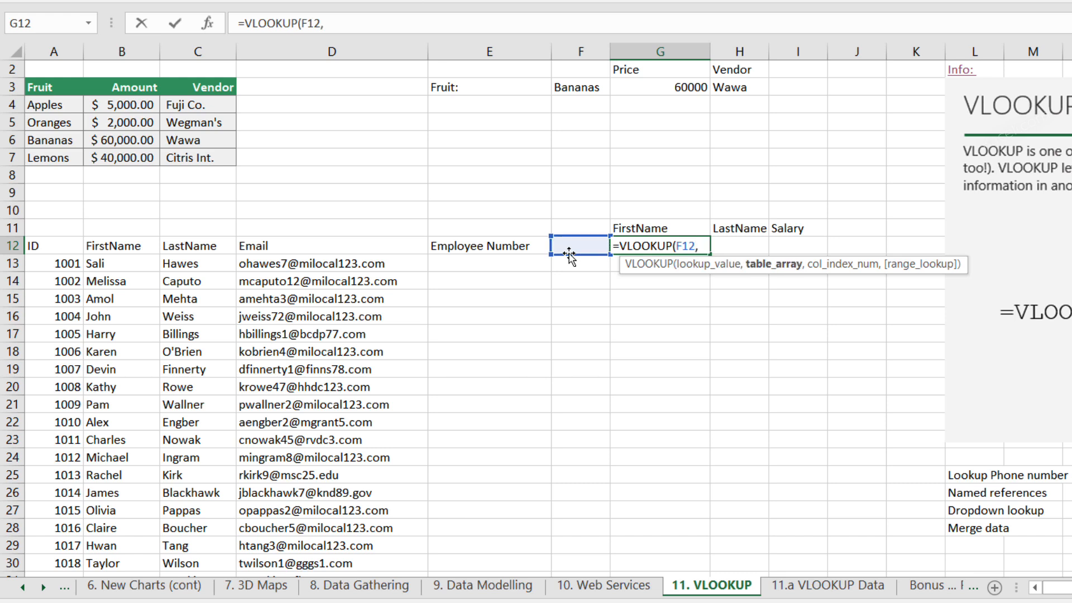
type("EmployeeData,")
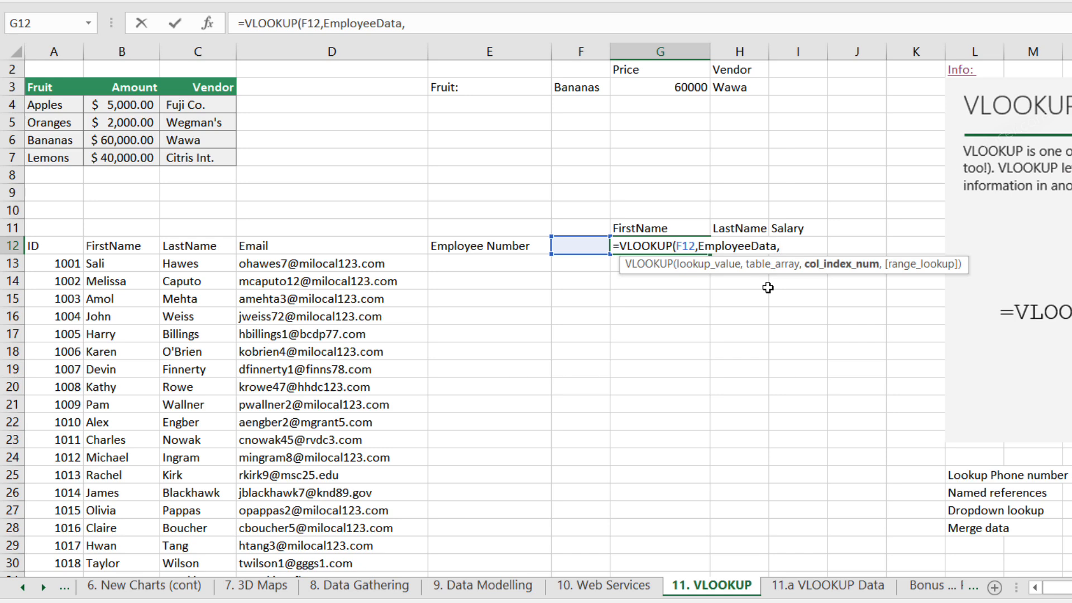
type("2")
type(",")
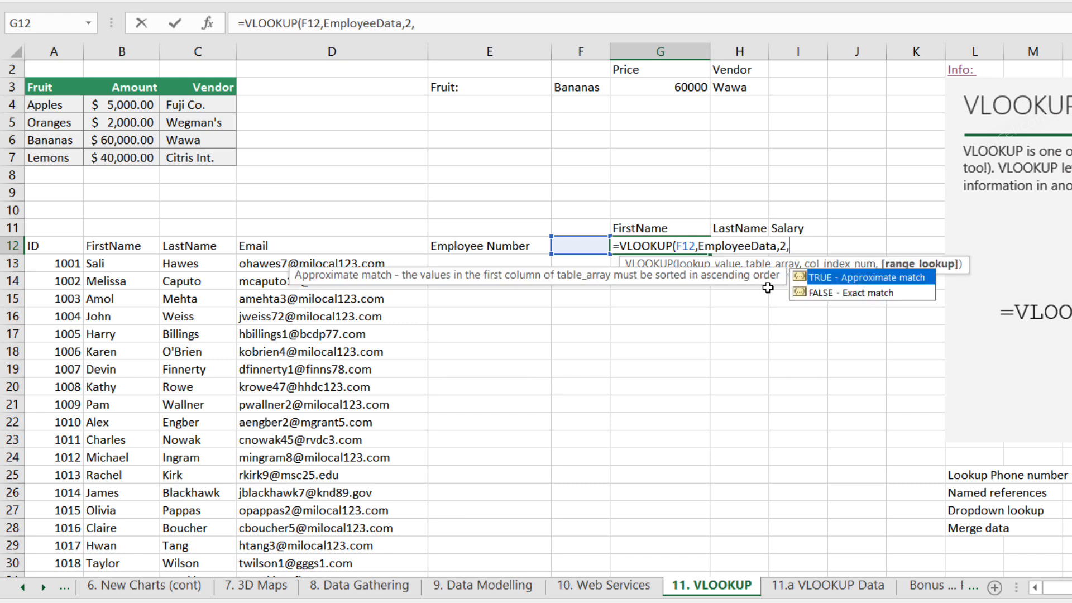
type("false)")
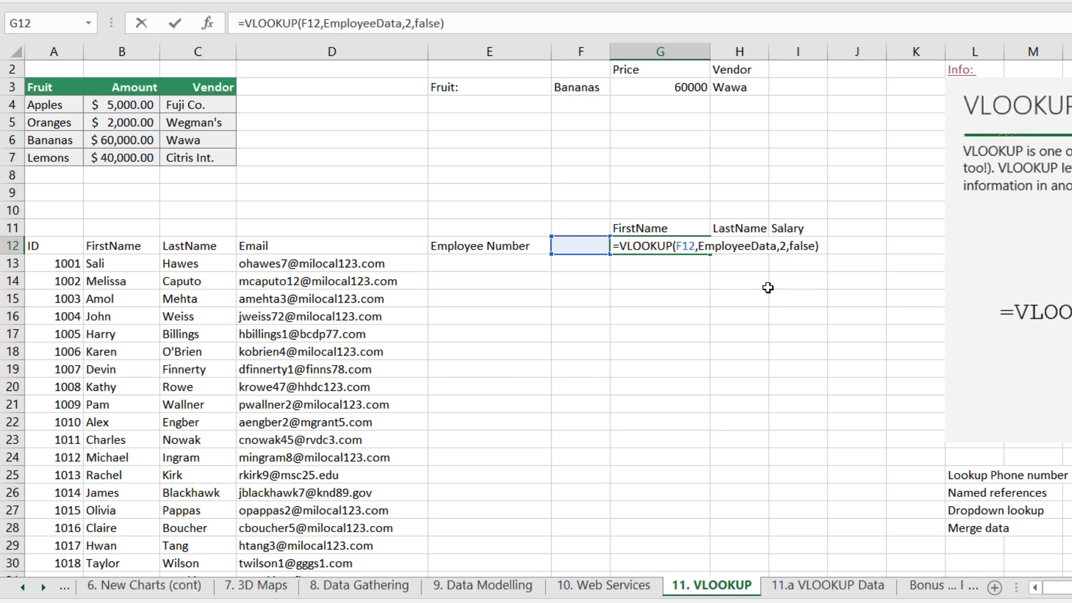
key("ctrl+Return")
left_click(666, 313)
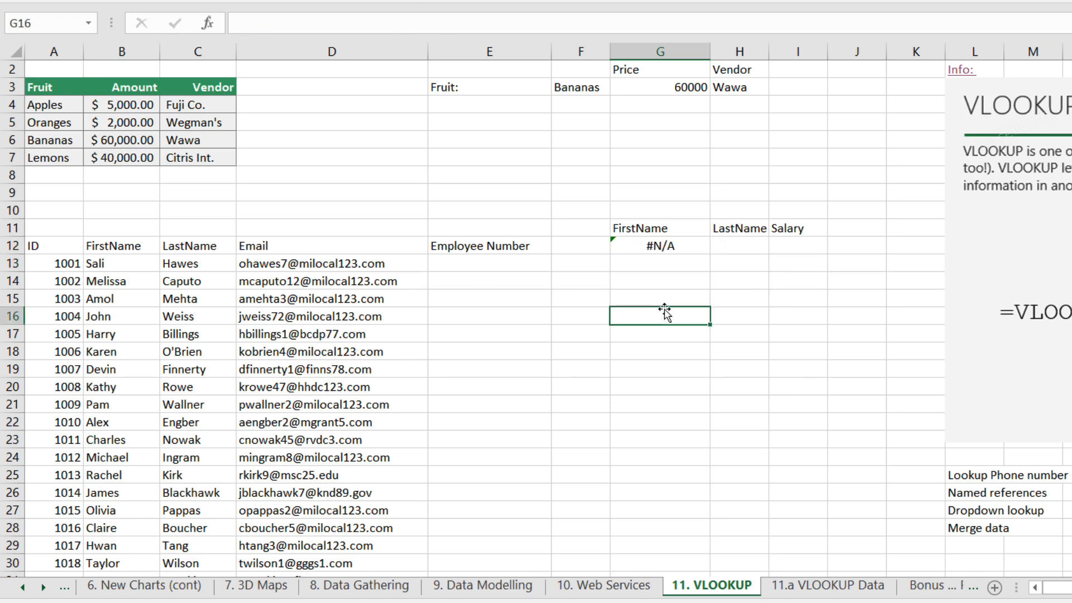
Check the employee numbers on the 11.a VLOOKUP Data sheet and enter 1001 in F12 on 11. VLOOKUP.
left_click(591, 246)
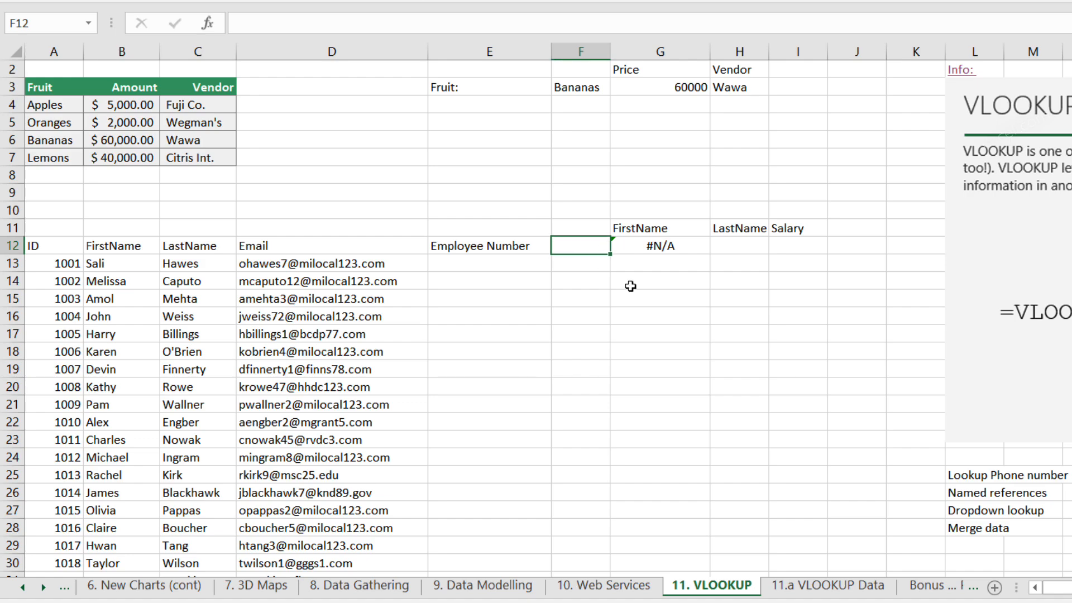
left_click(804, 586)
scroll(308, 254, "up", 5)
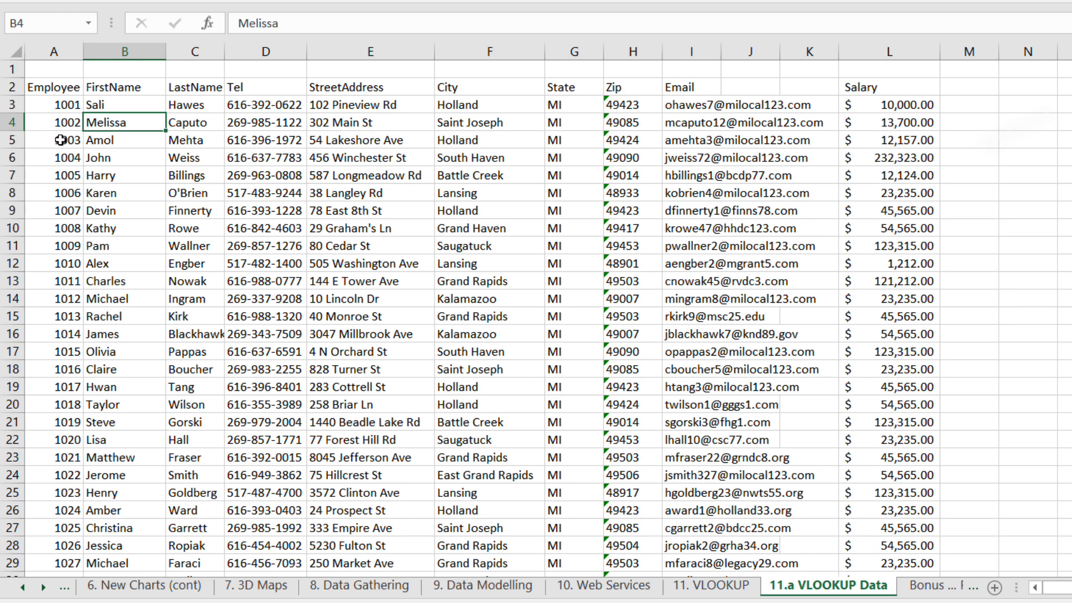
left_click(700, 586)
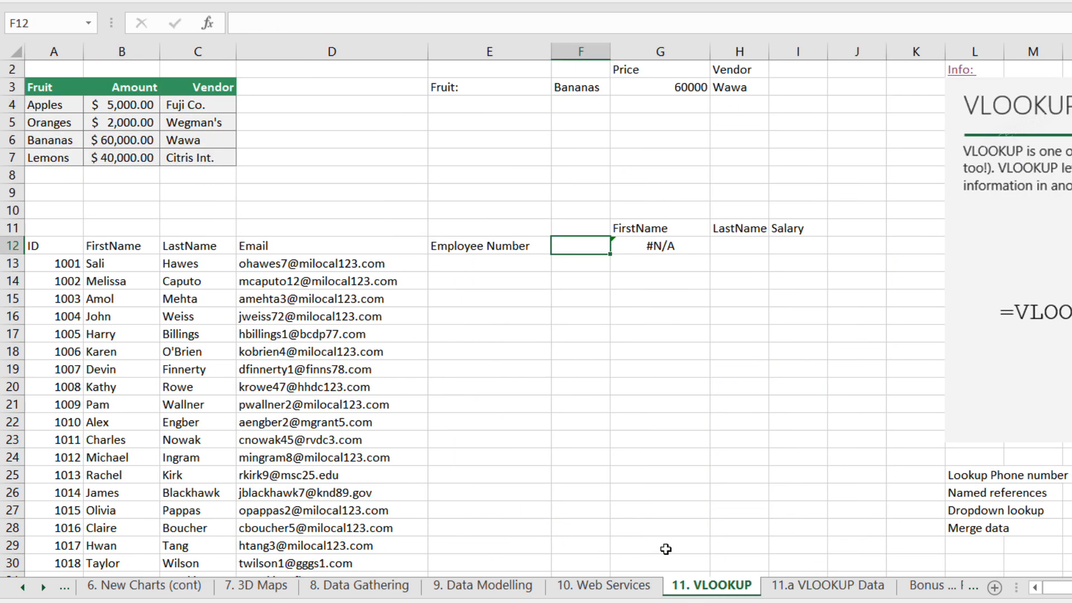
type("1001")
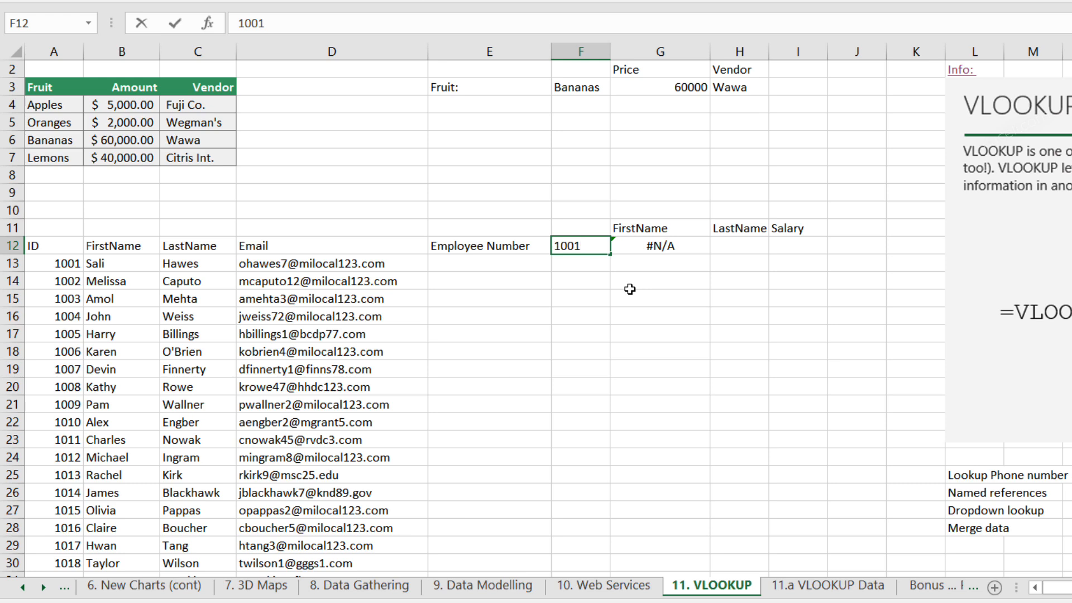
key("Tab")
scroll(642, 287, "up", 1)
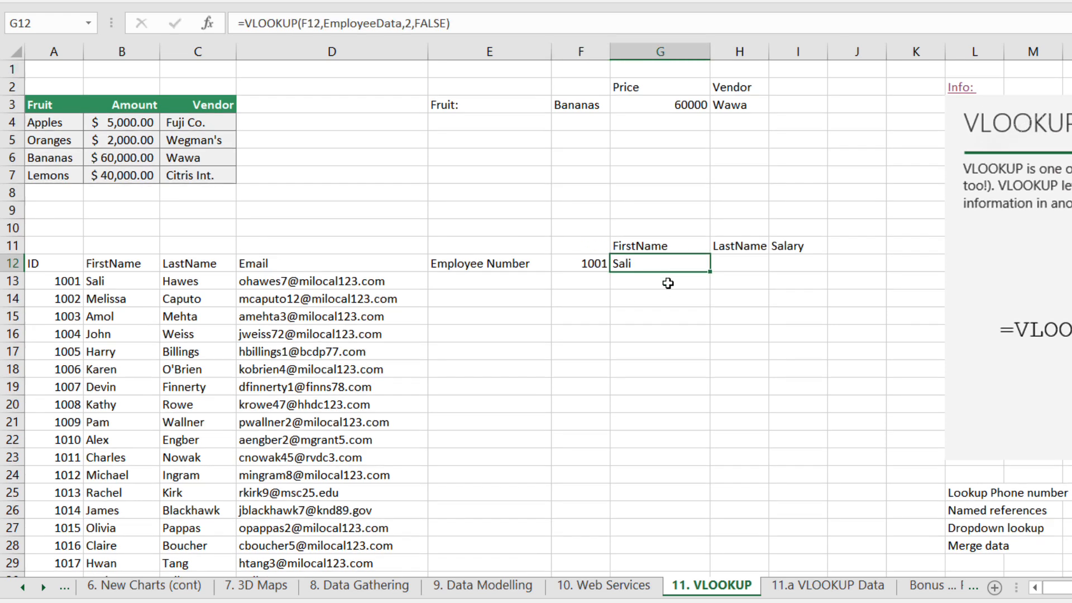
Enter =VLOOKUP(F12,EmployeeData,3,false) in H12 to return the last name for the employee number in F12.
left_click(783, 266)
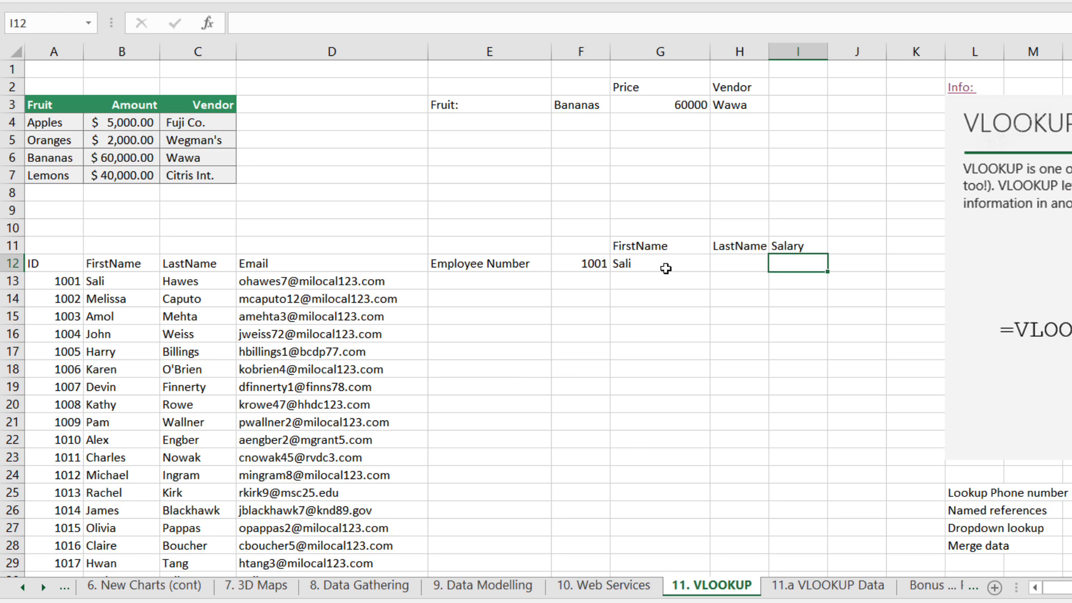
left_click(736, 266)
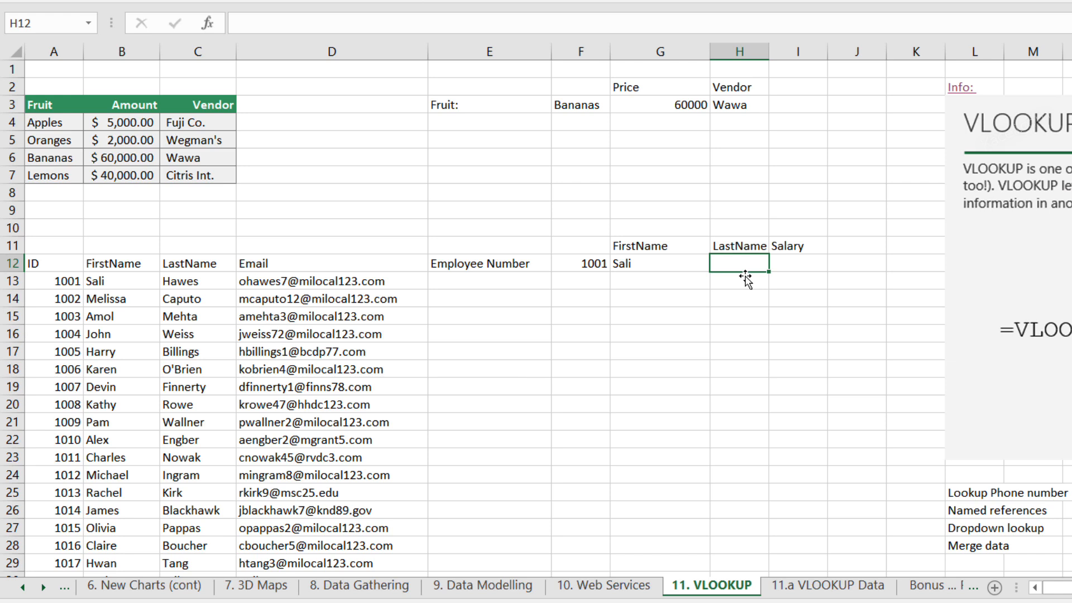
type("=VLOOKUP(")
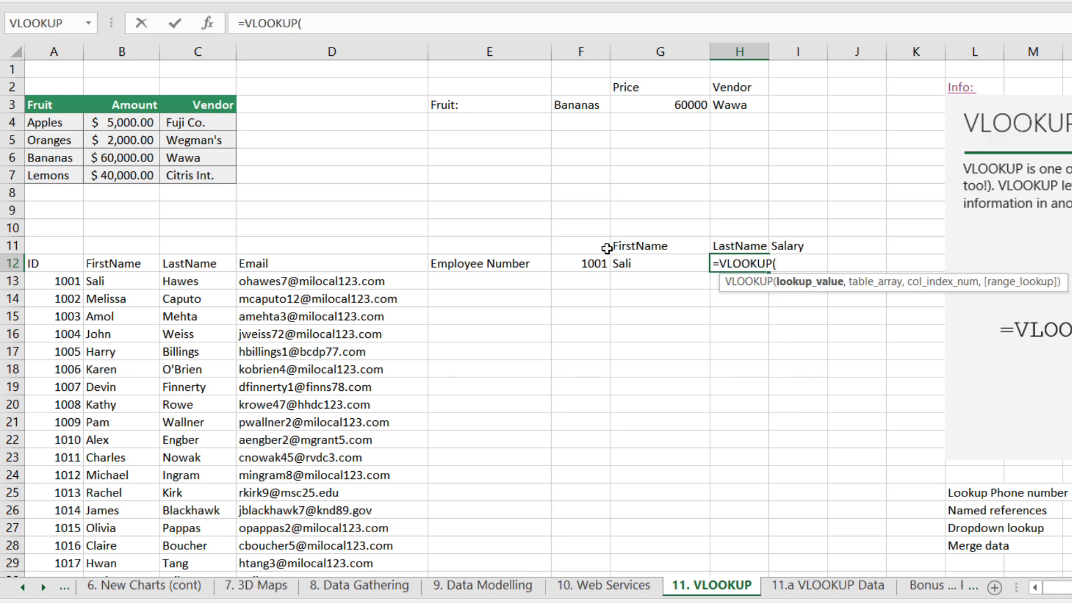
left_click(582, 266)
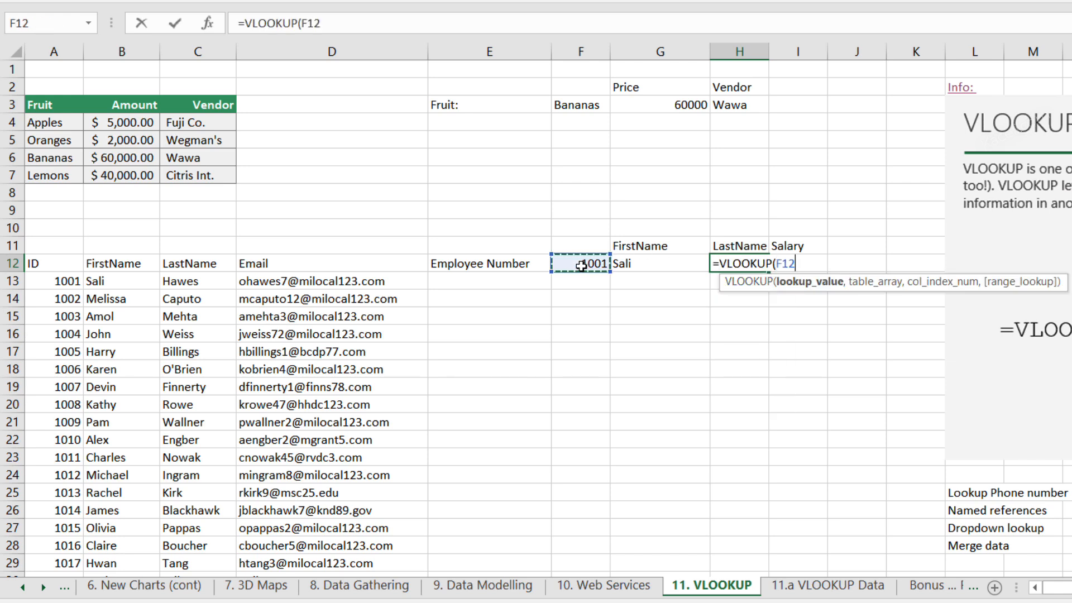
type(",")
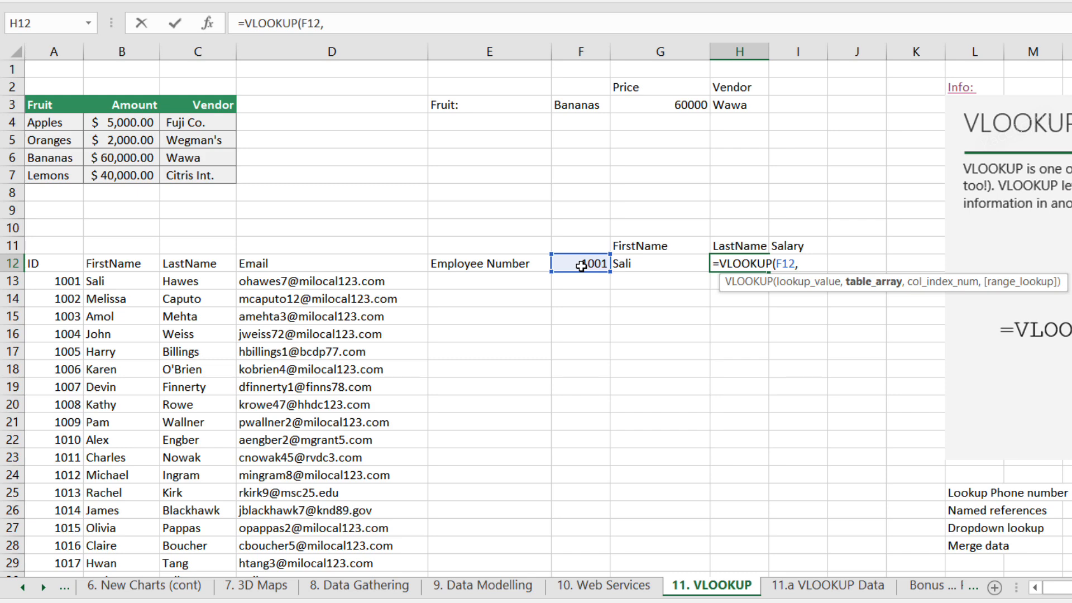
type("EmployeeData,")
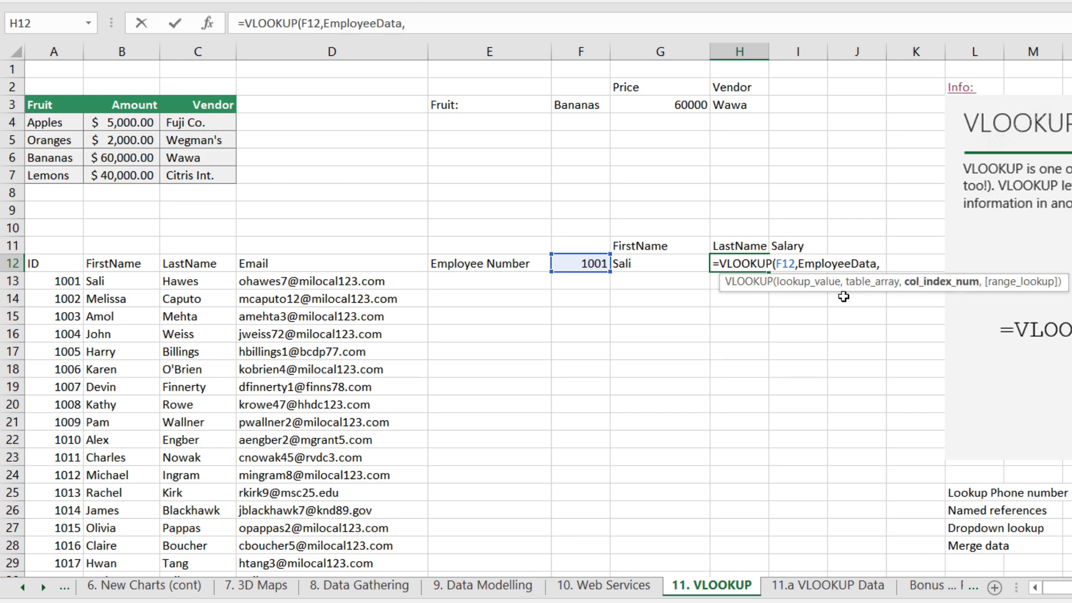
type("3,false)")
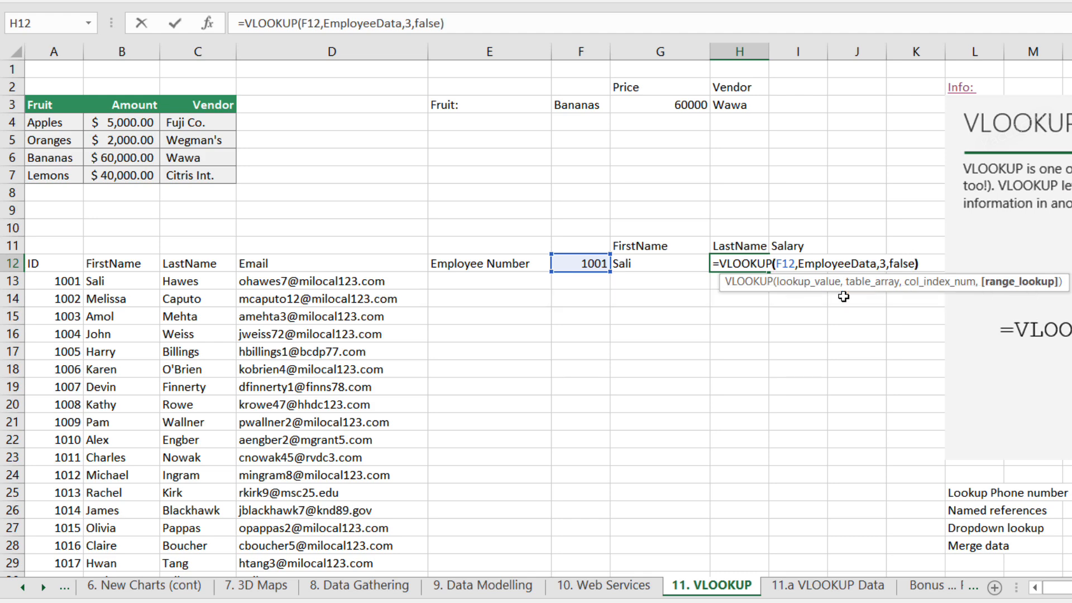
key("Return")
Change the employee number in F12 to 1005 and check the looked-up first and last names.
left_click(817, 270)
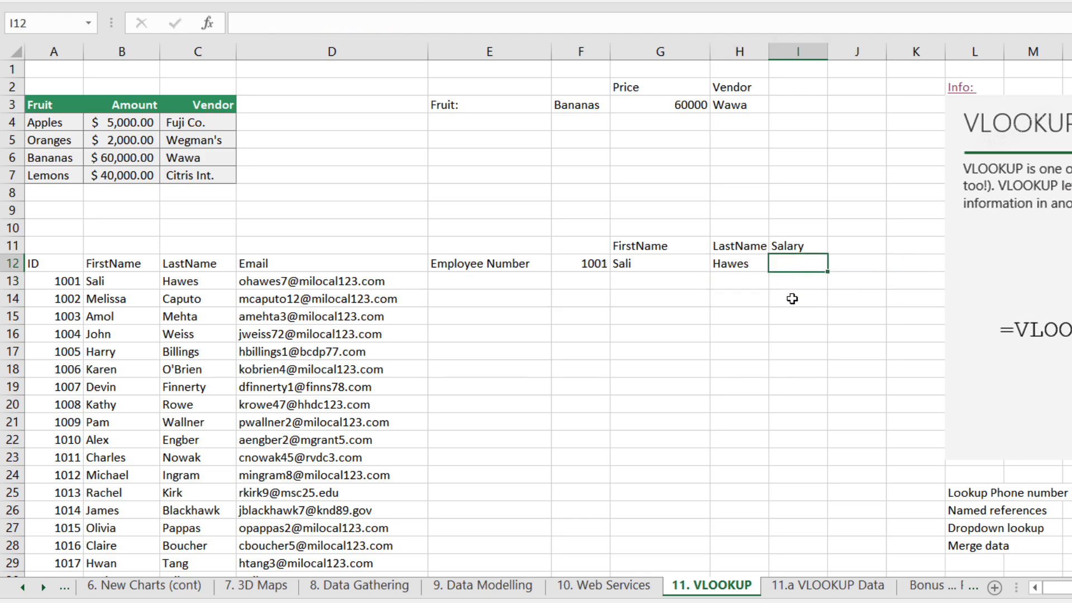
key("Left")
key("Left")
key("Left")
type("1005")
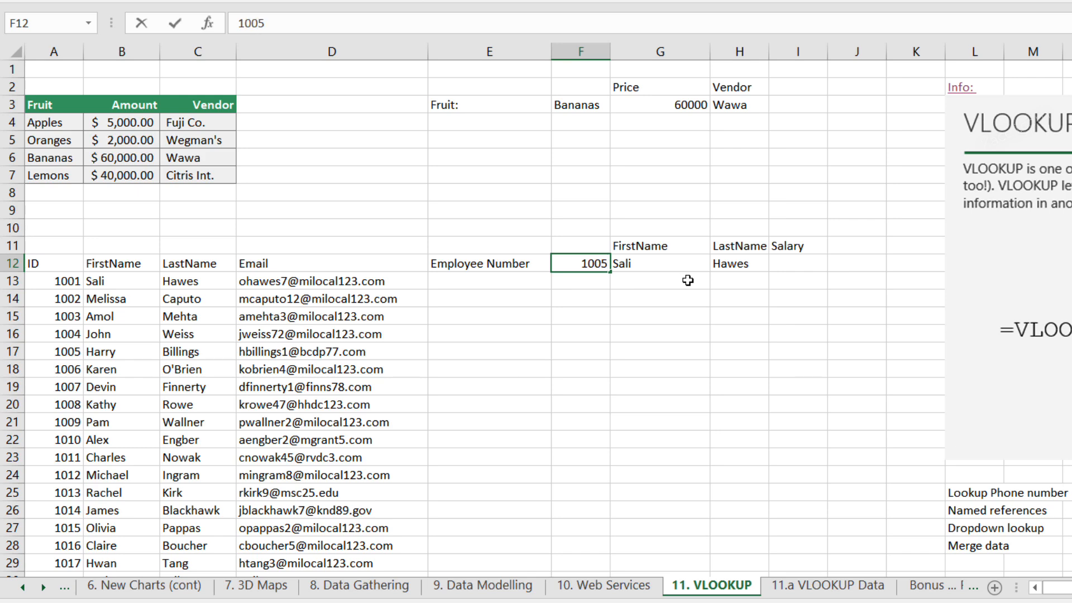
key("Return")
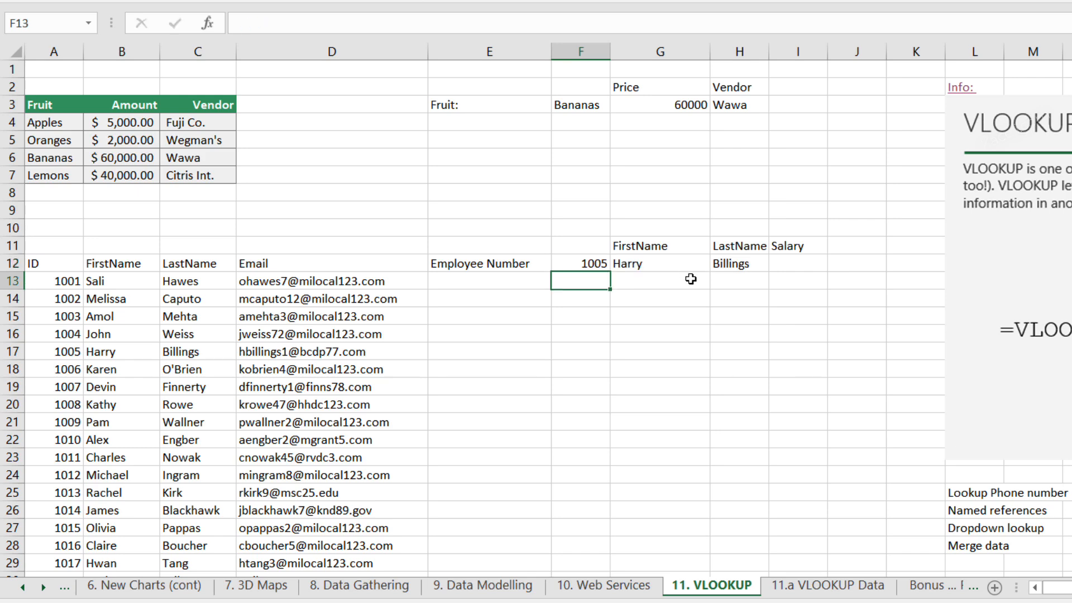
left_click(732, 265)
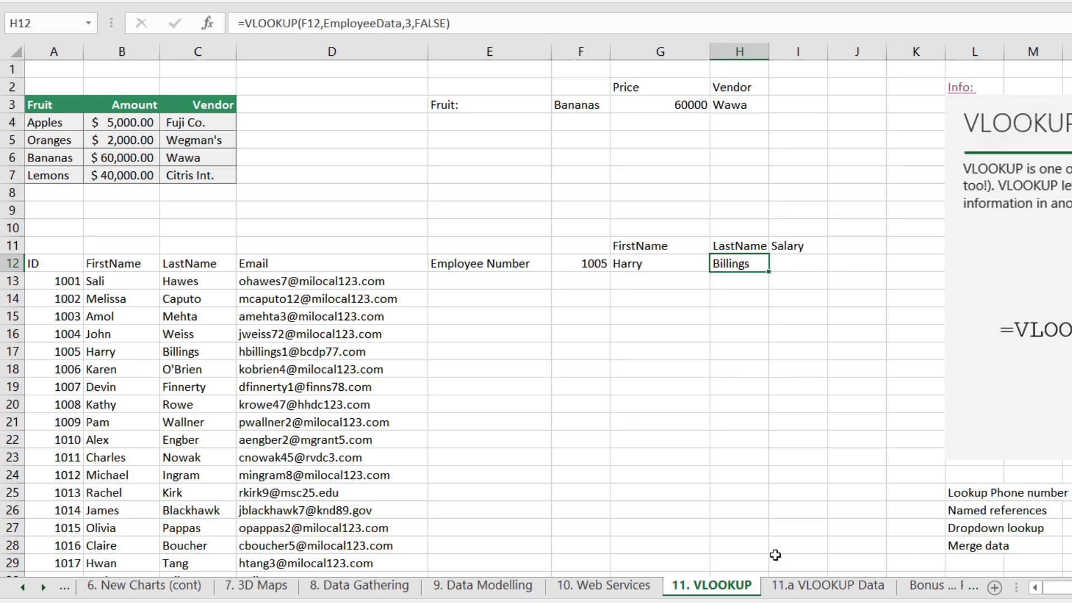
Check the Salary column's position on 11.a VLOOKUP Data and enter =VLOOKUP(F12,EmployeeData,10,false) in I12 on 11. VLOOKUP.
left_click(827, 585)
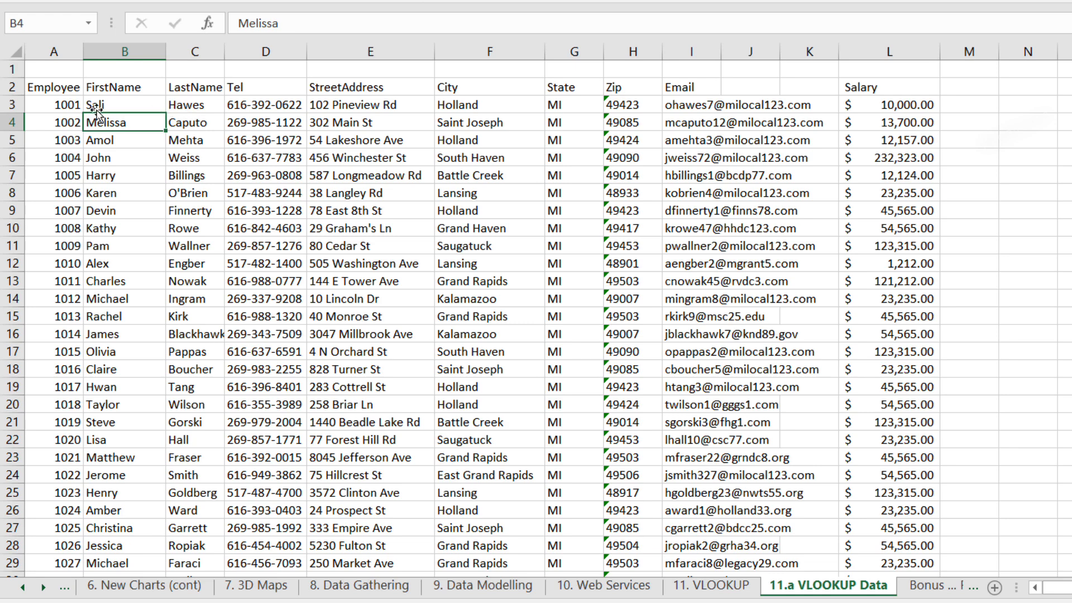
left_click(890, 105)
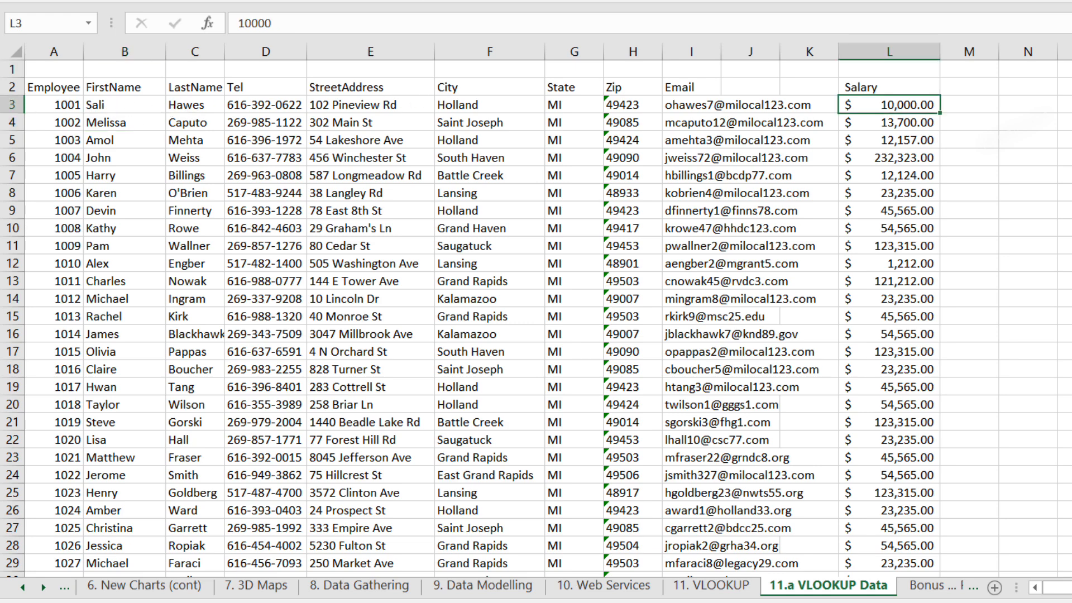
left_click(710, 585)
left_click(805, 268)
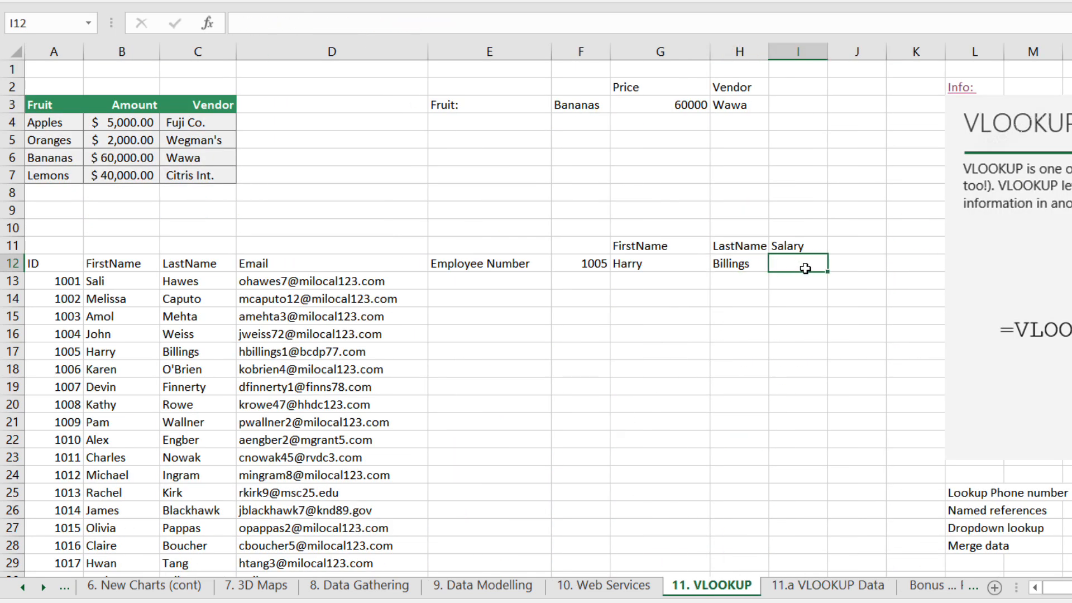
type("=")
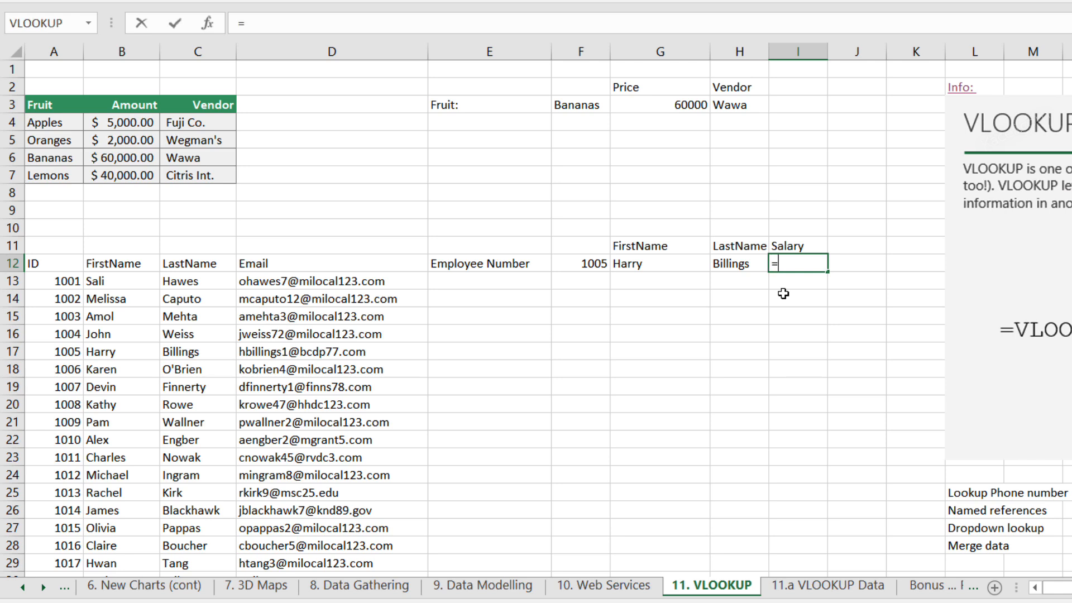
type("s")
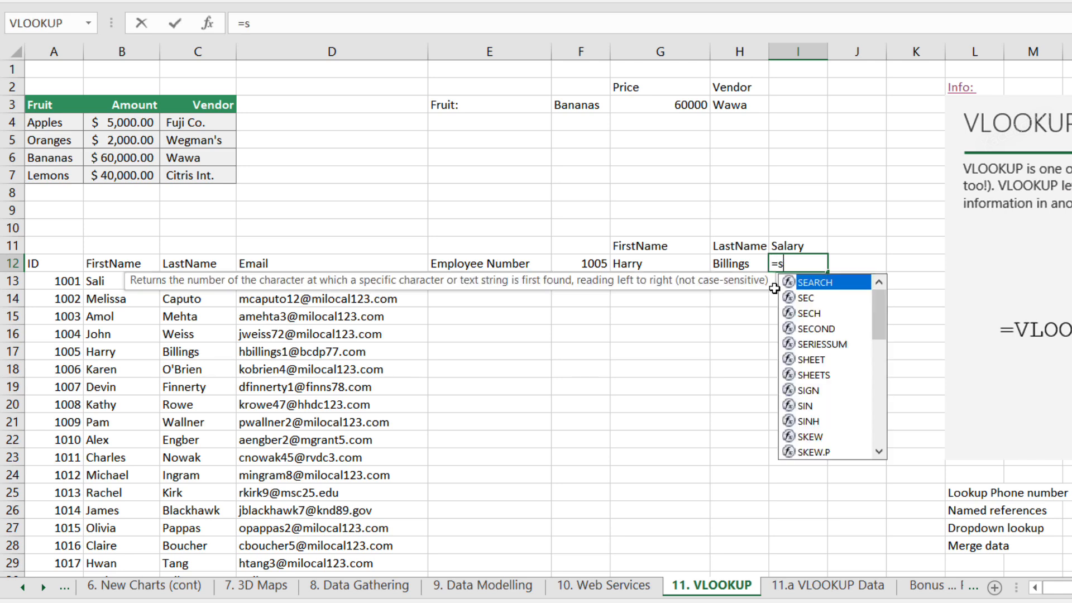
key("BackSpace")
type("vl")
key("Tab")
left_click(588, 263)
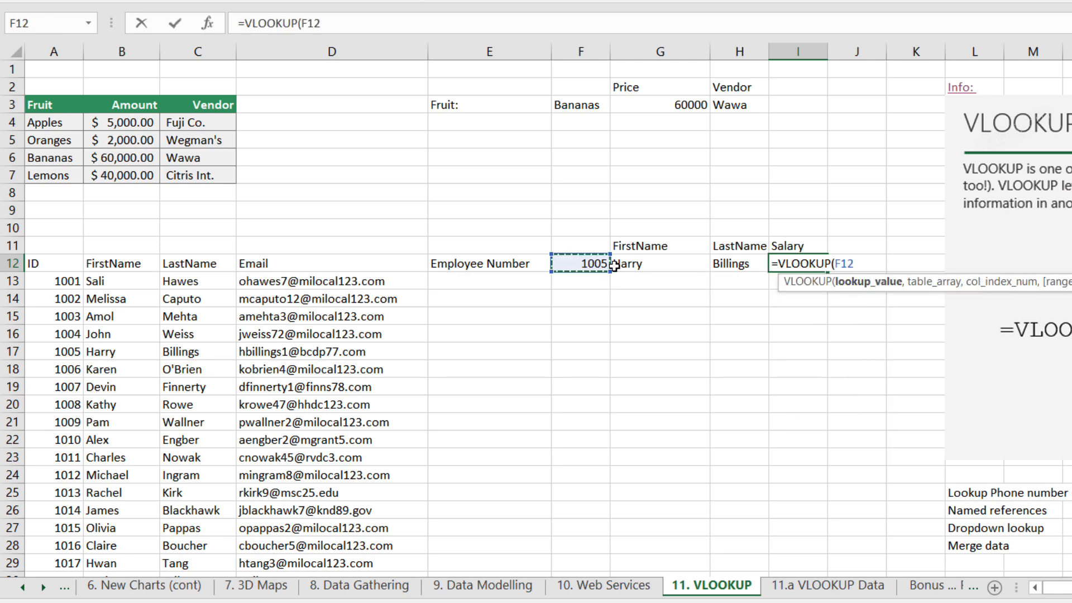
type(",EmployeeData")
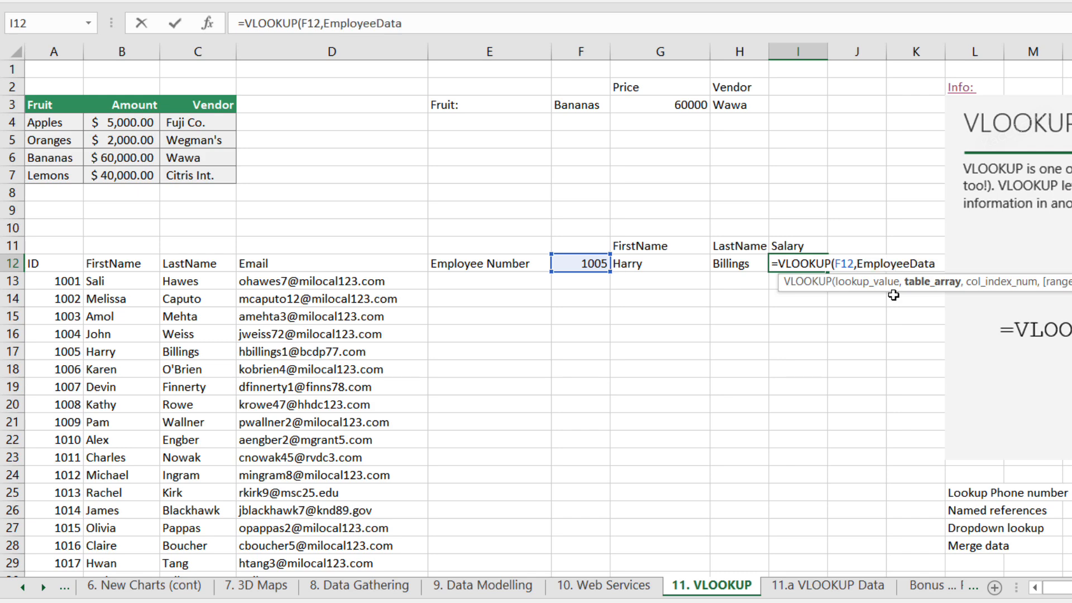
type(",10")
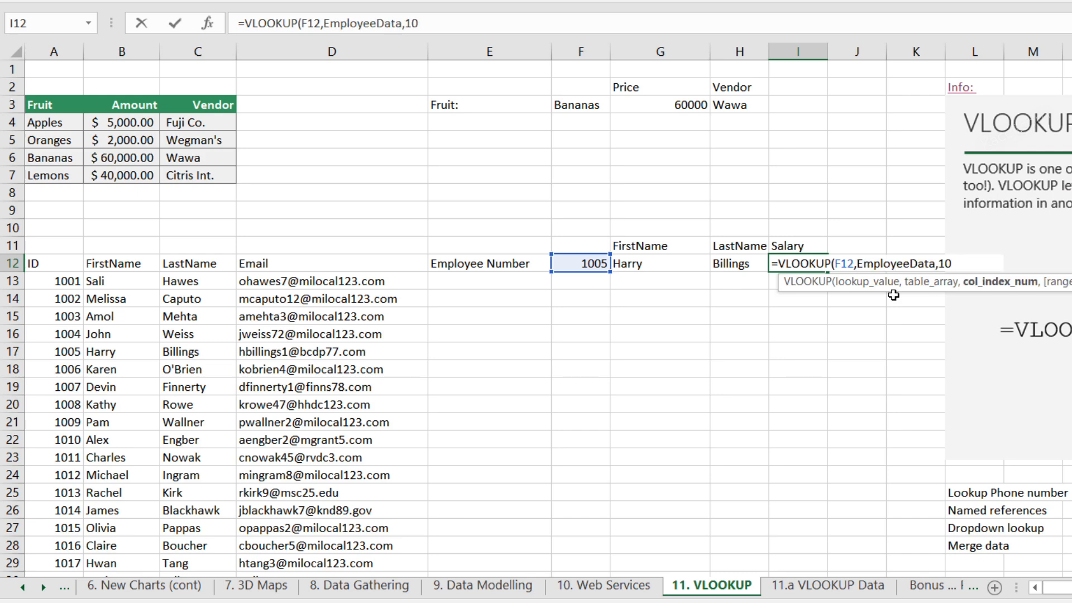
type(",false)")
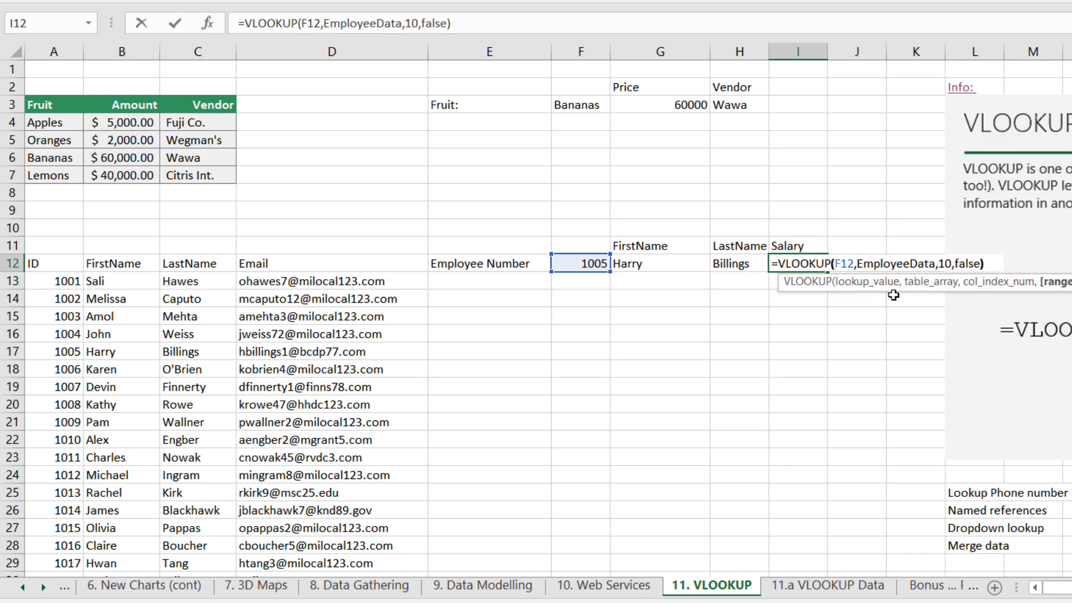
key("Return")
Widen column I on the 11.a VLOOKUP Data sheet so the Email entries fit within it.
key("ctrl+Page_Down")
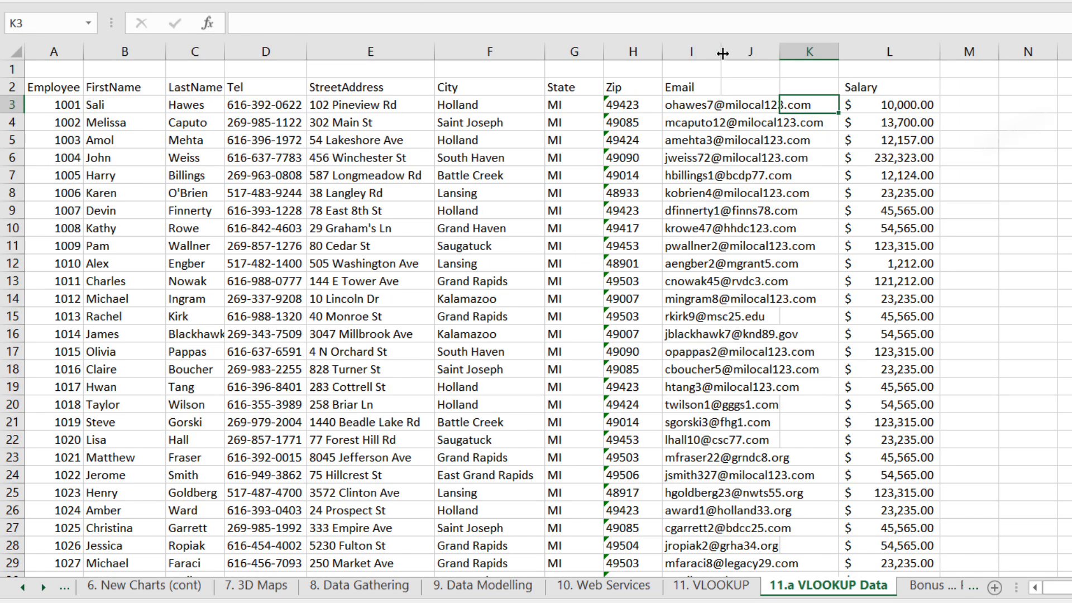
left_click_drag(723, 54, 1026, 85)
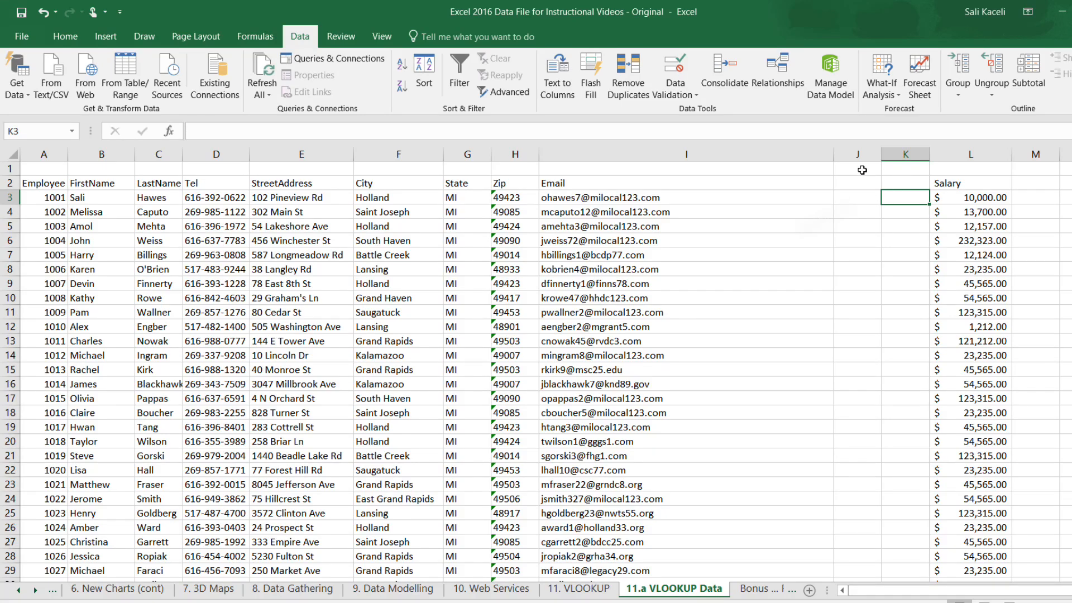
Narrow column I slightly on the 11.a VLOOKUP Data sheet and check the Salary column's position, counting the blank columns J and K.
double_click(836, 159)
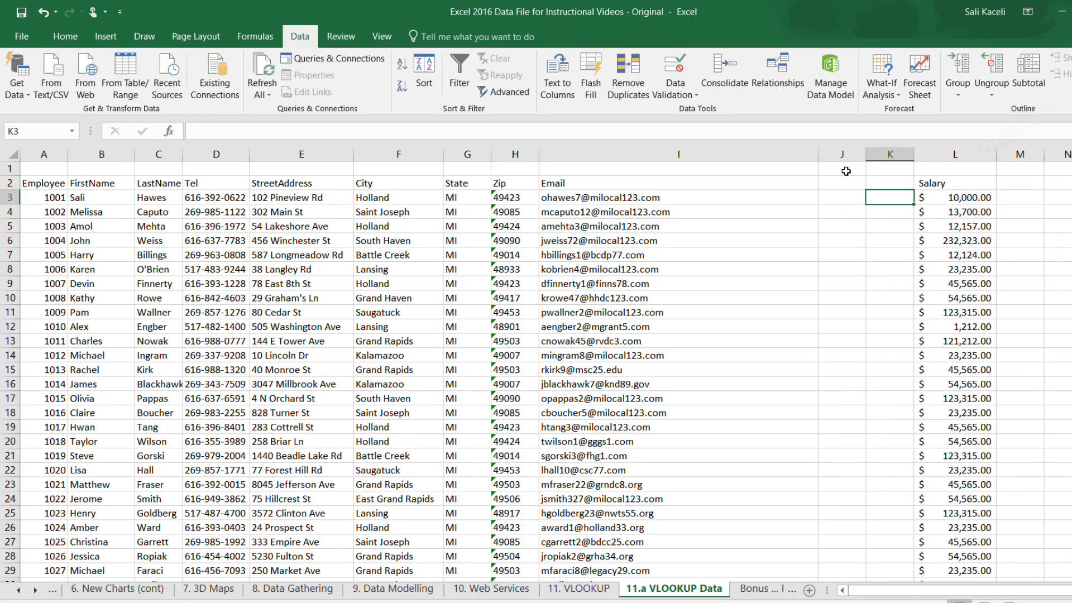
left_click(981, 200)
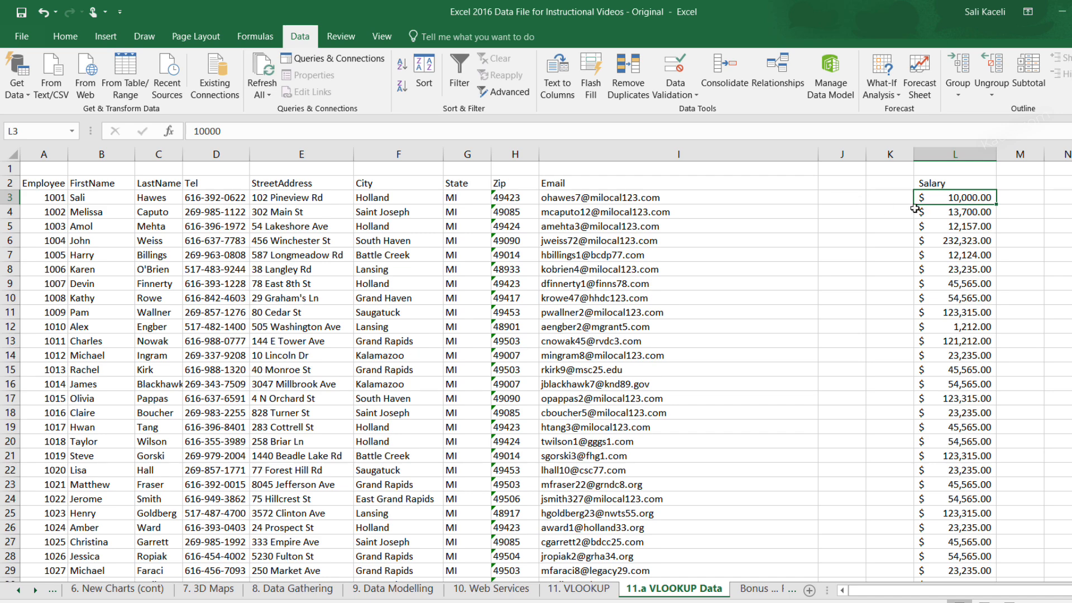
left_click(814, 198)
left_click(843, 198)
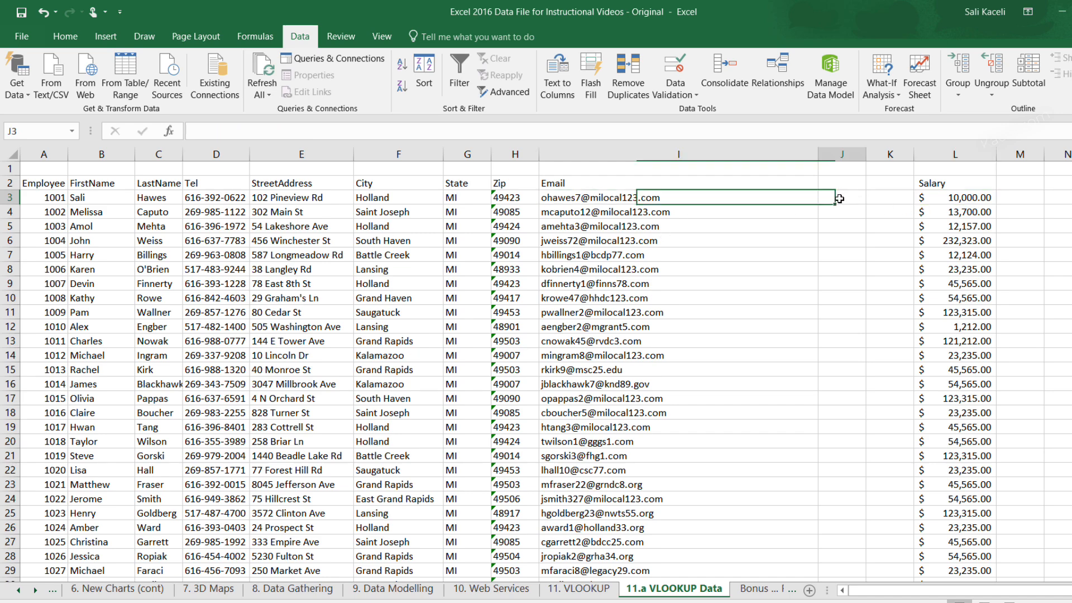
left_click(894, 198)
left_click(951, 200)
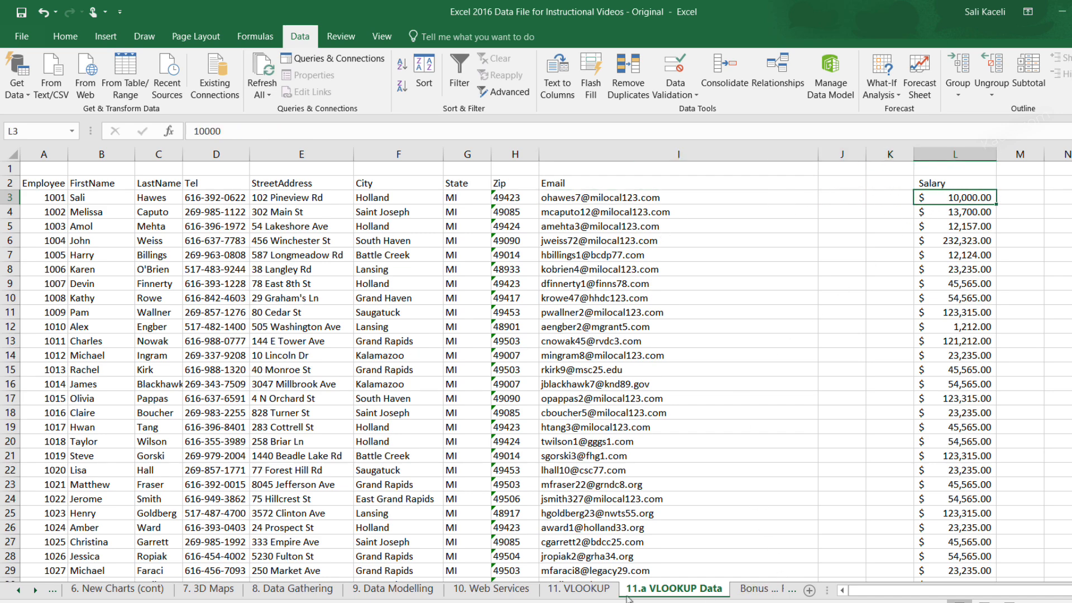
On the 11. VLOOKUP sheet, set the column index of the salary lookup in I12 to 12 and format the cell as dollars in accounting style.
left_click(593, 592)
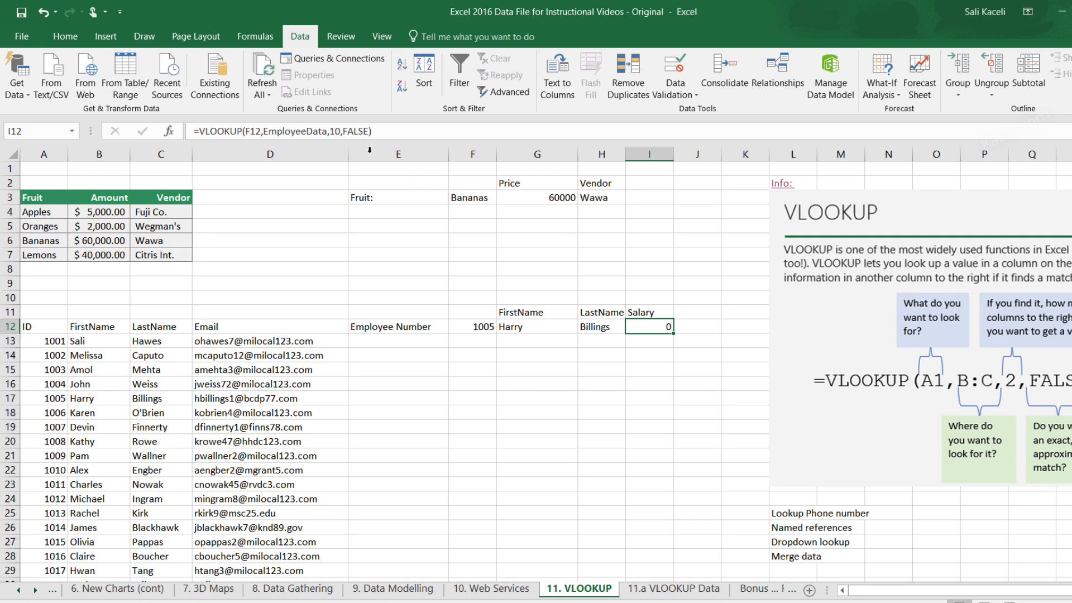
left_click(343, 134)
key("BackSpace")
type("2")
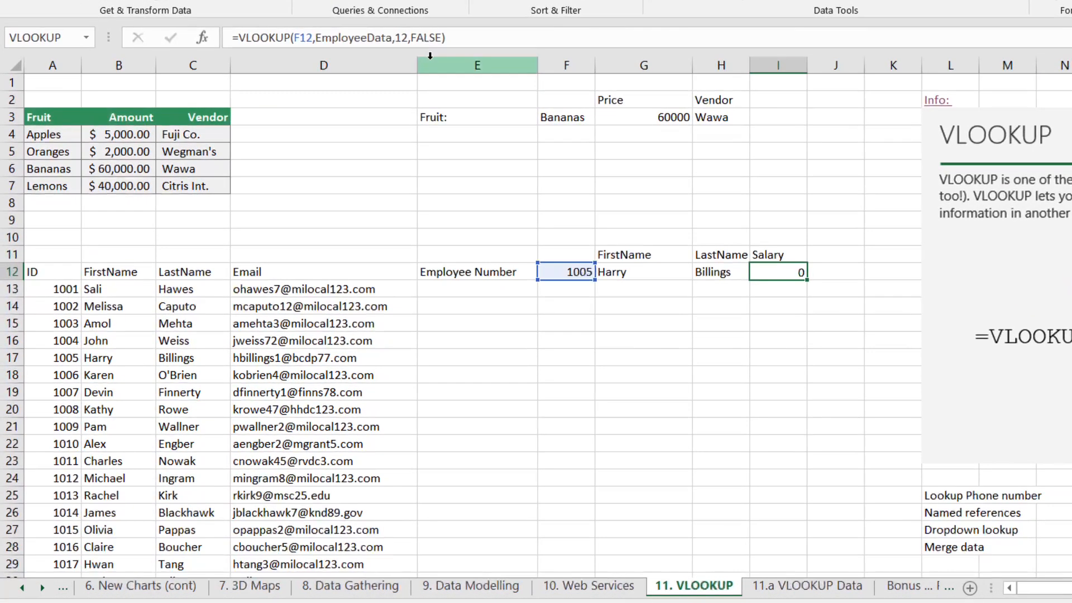
key("Return")
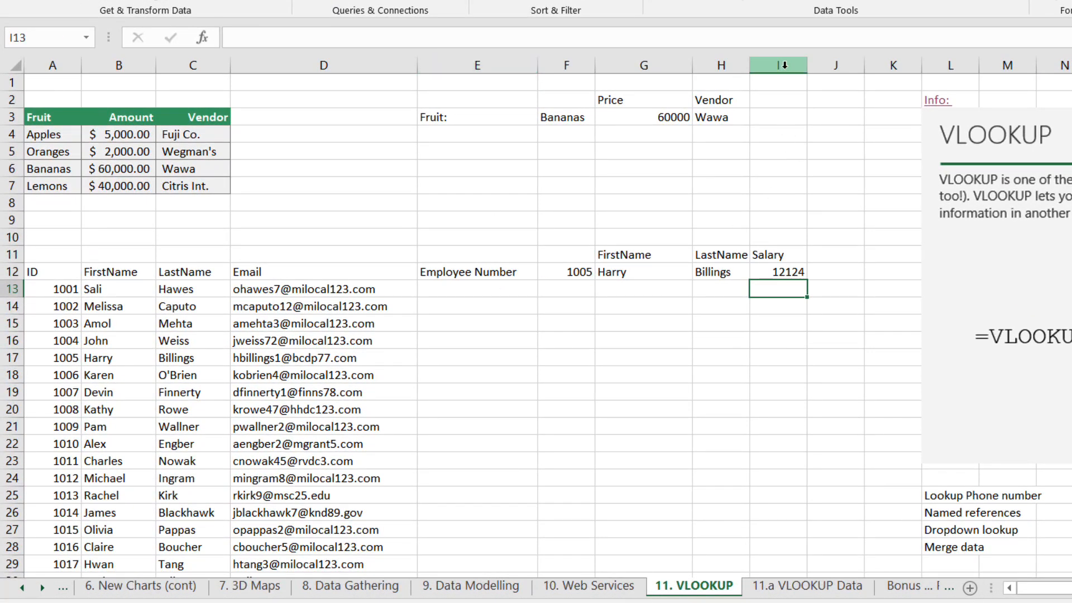
left_click(782, 268)
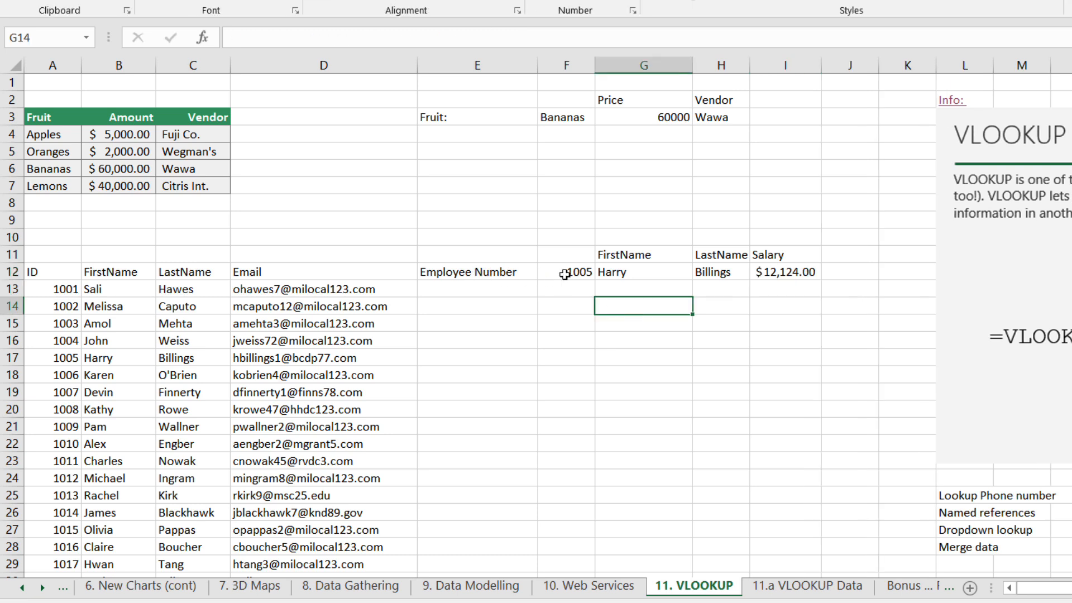
Set the fruit in F3 to Lemons and check the looked-up price and vendor.
left_click(565, 273)
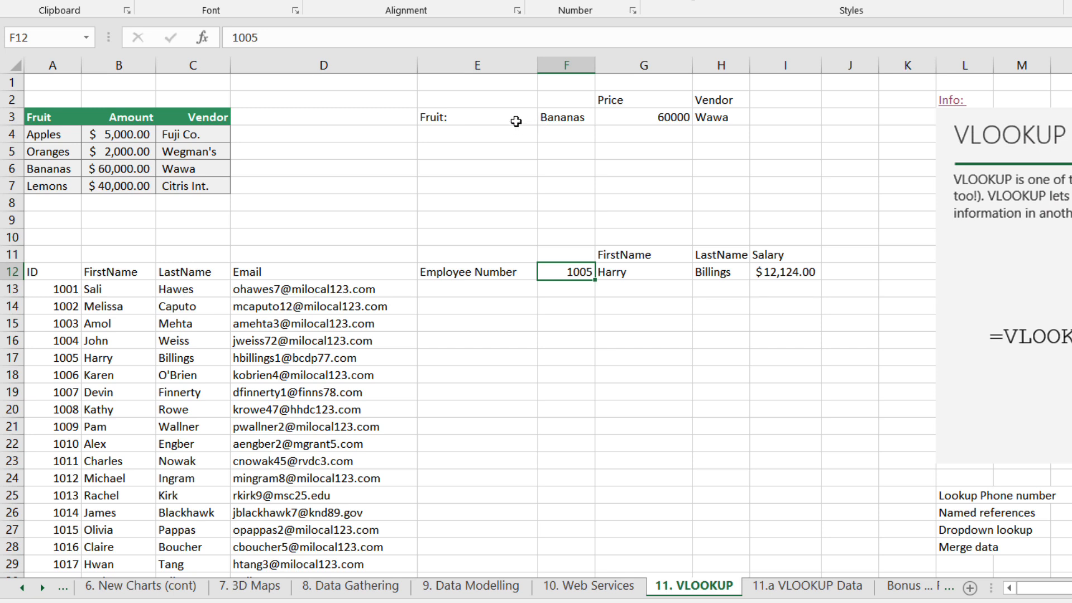
left_click(476, 120)
left_click(565, 123)
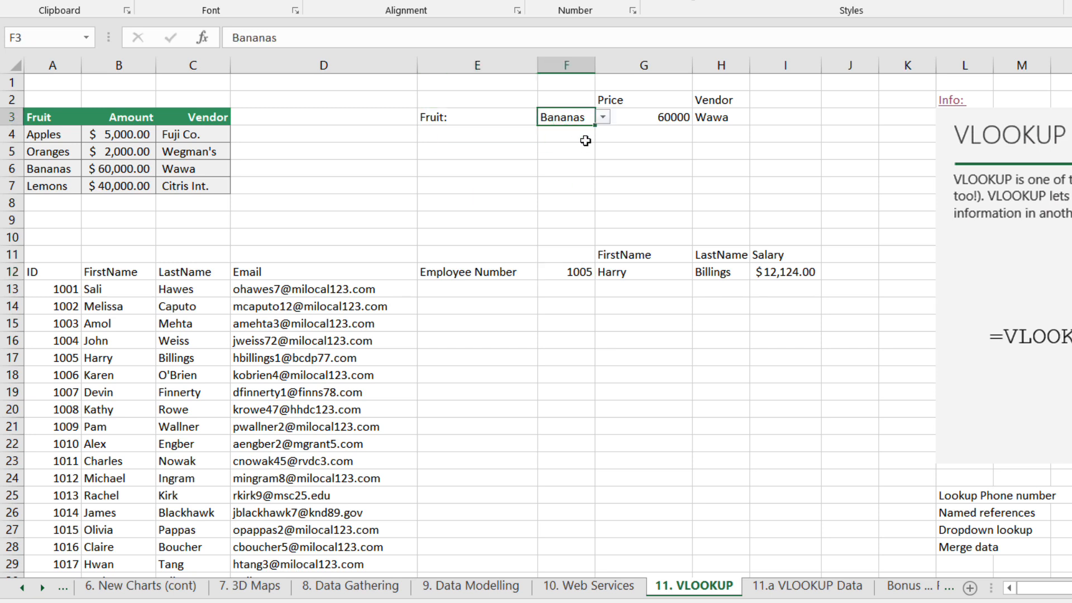
left_click(604, 117)
left_click(568, 157)
left_click(603, 117)
left_click(568, 168)
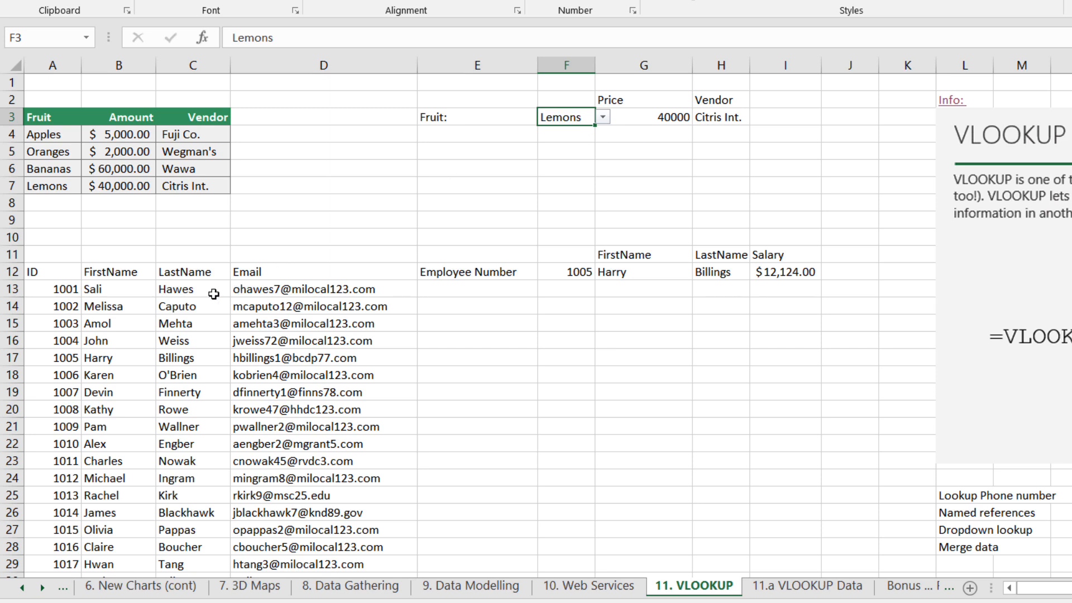
Review the linked ID in A13 and change the employee number in F12 to 1010.
left_click(89, 289)
left_click(67, 292)
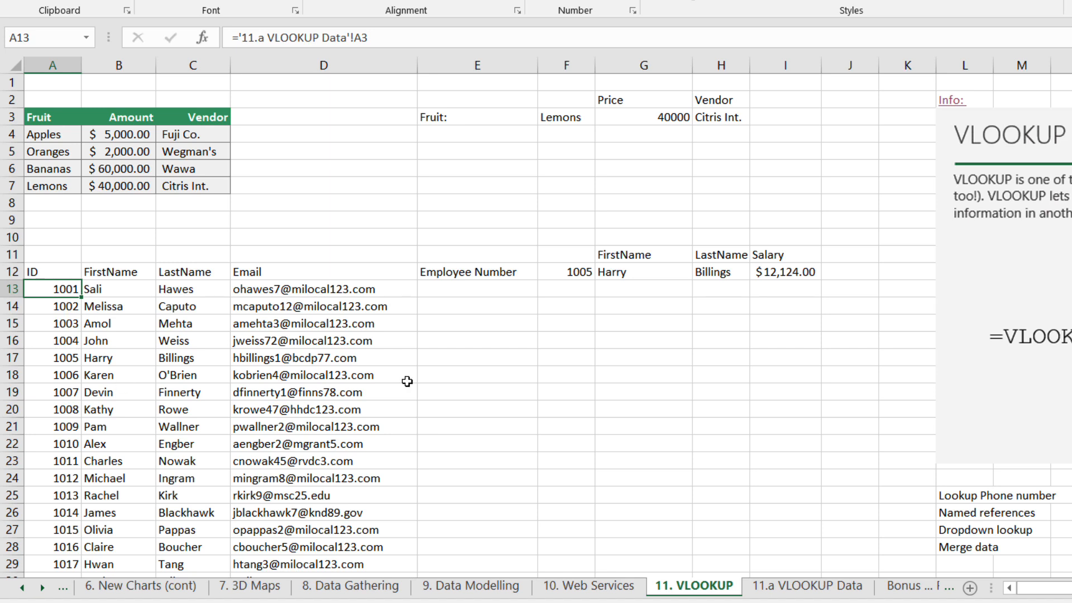
left_click(576, 255)
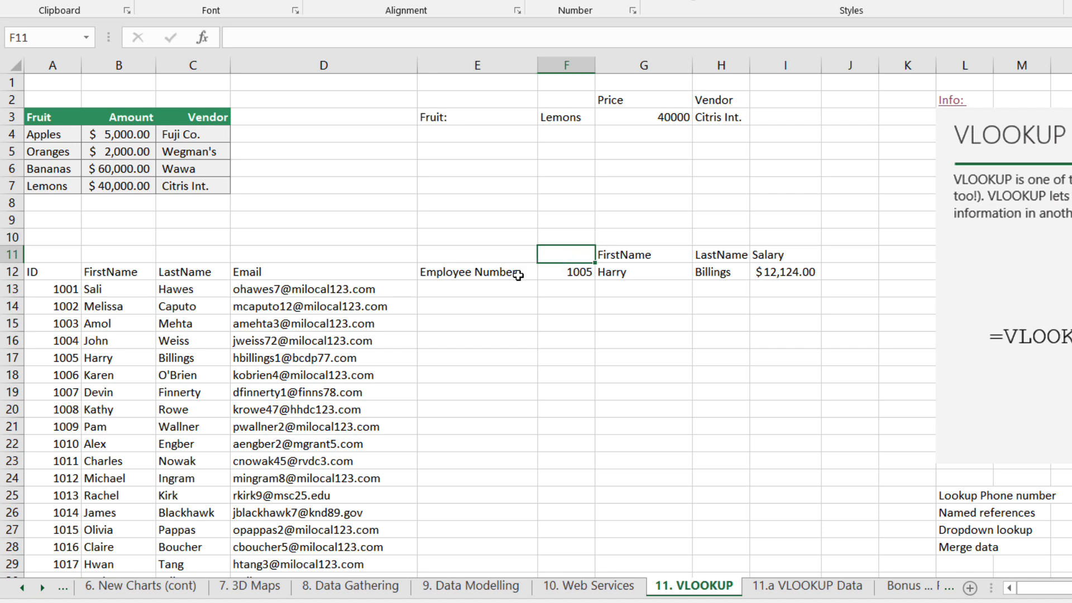
left_click(576, 274)
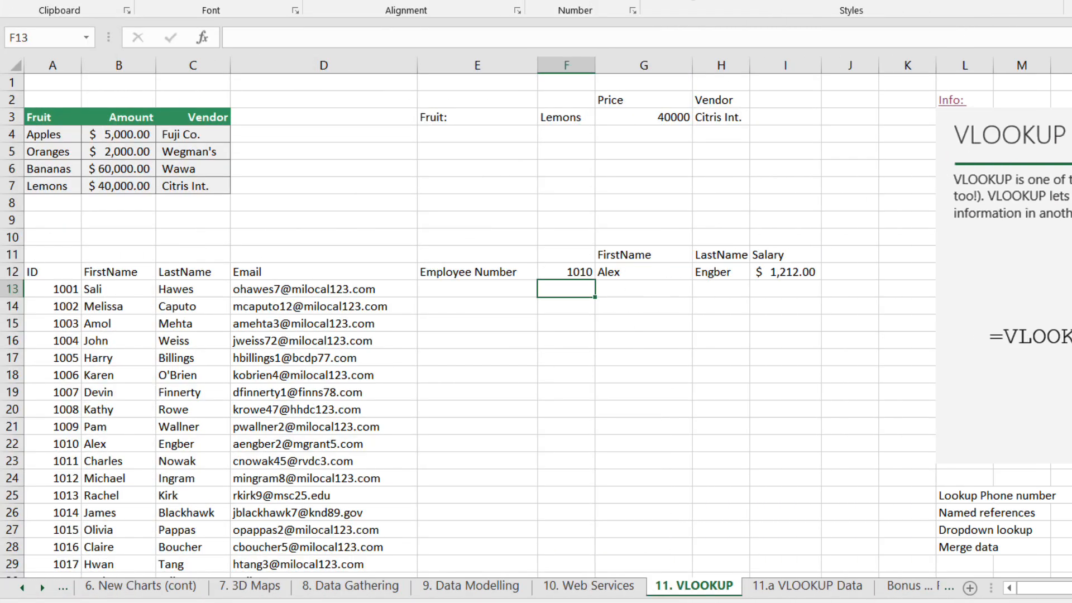
Switch to File Explorer and open the April and May workbooks.
mouse_move(641, 602)
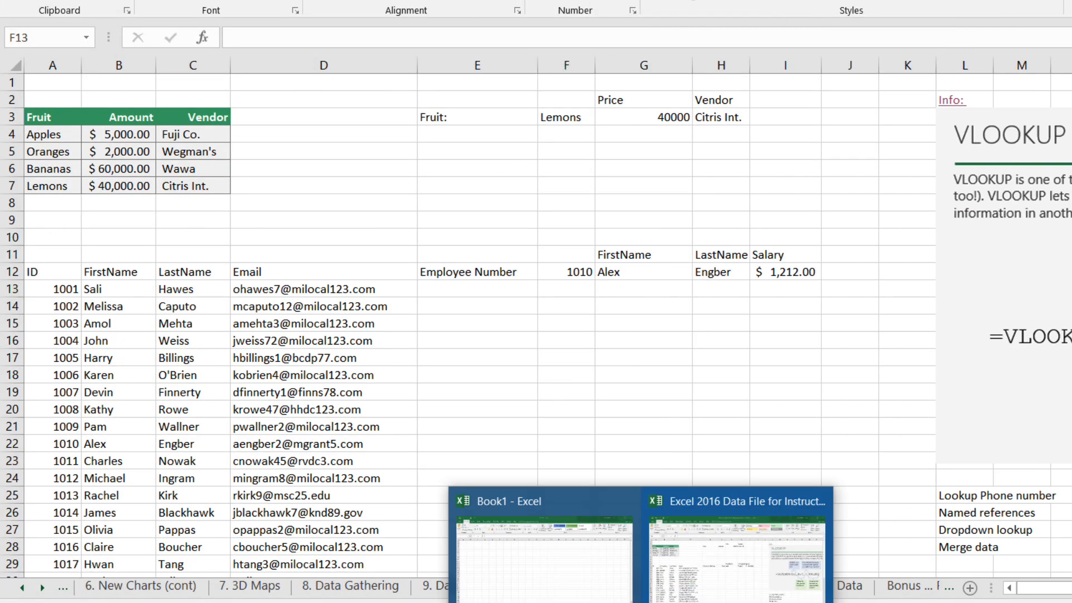
left_click(609, 602)
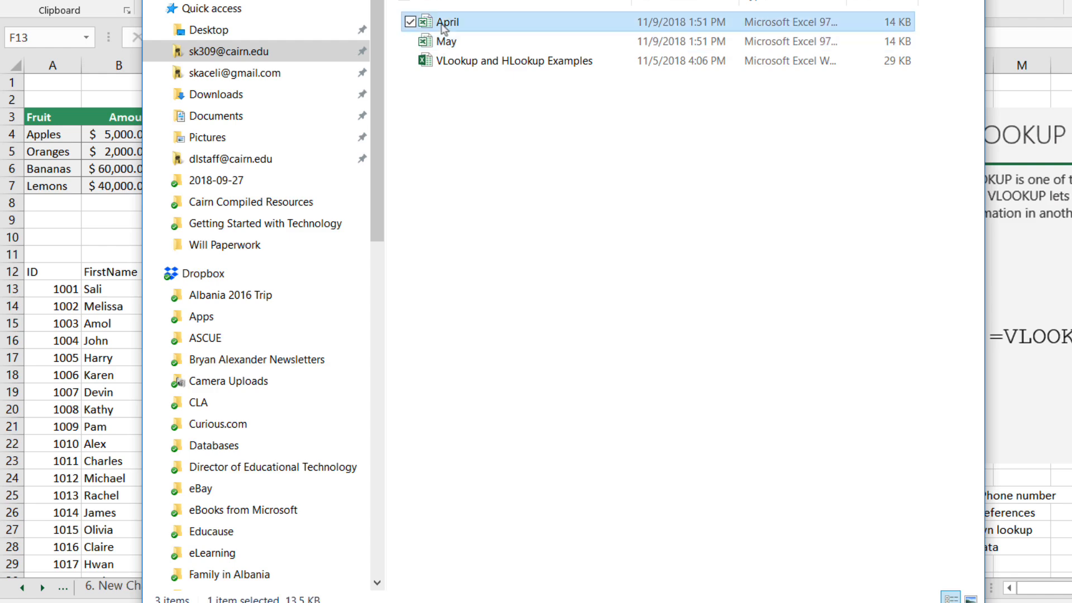
key("alt+Tab")
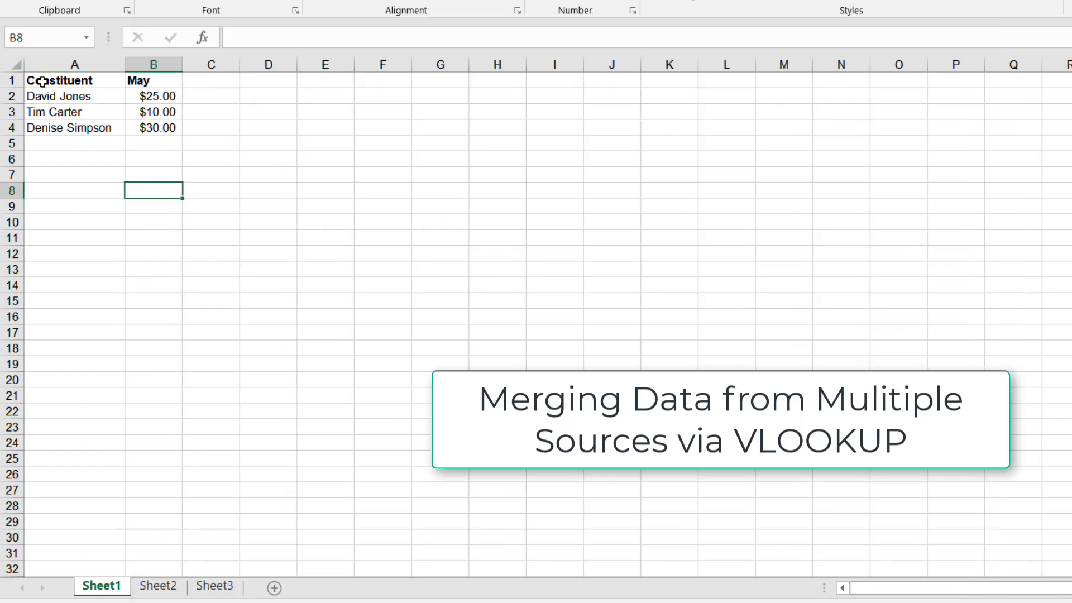
Copy A1:B4 from the May workbook into Sheet2 of the April workbook at A1 and widen column A to fit the names.
left_click_drag(42, 82, 172, 135)
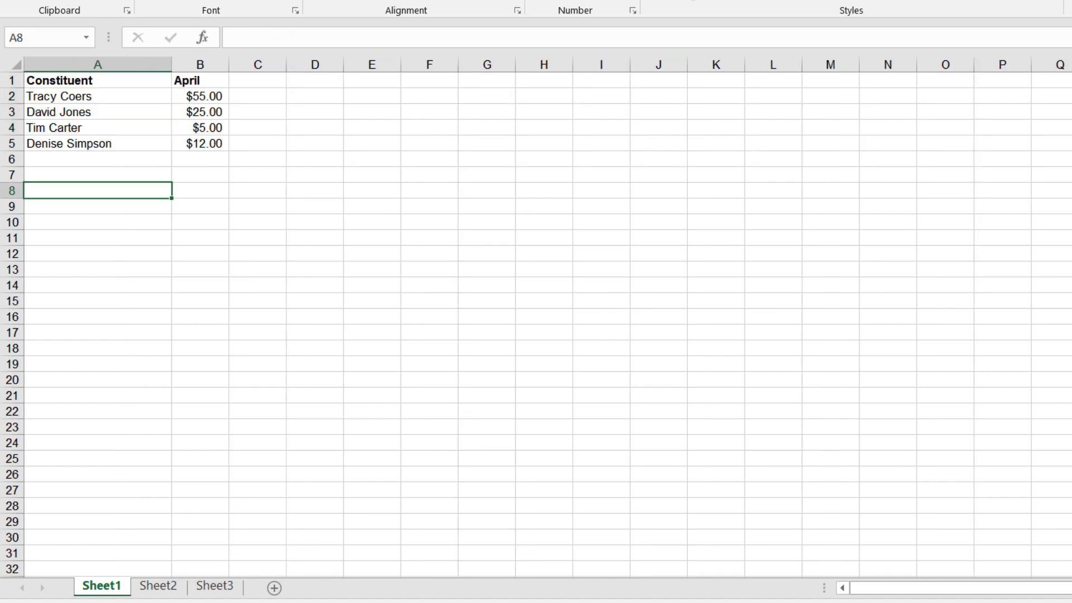
left_click(158, 587)
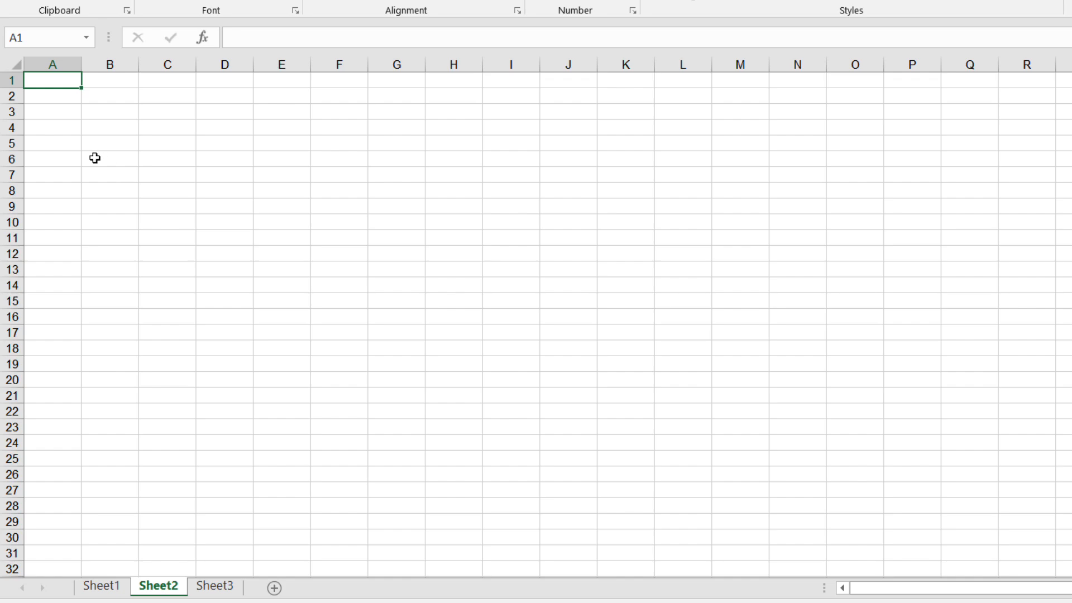
key("ctrl+v")
left_click_drag(82, 64, 81, 64)
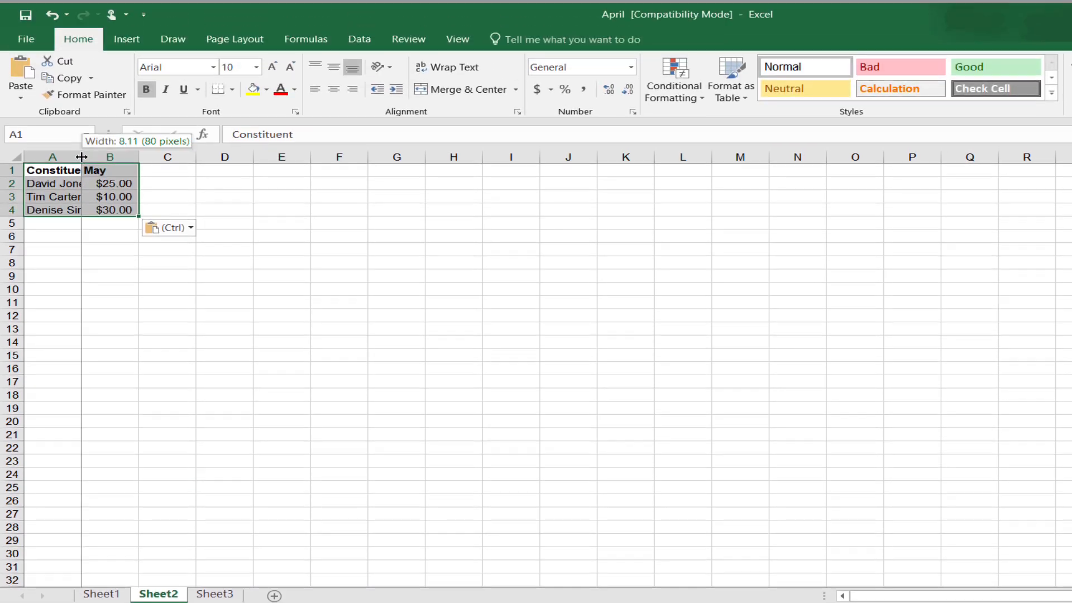
left_click_drag(82, 157, 117, 157)
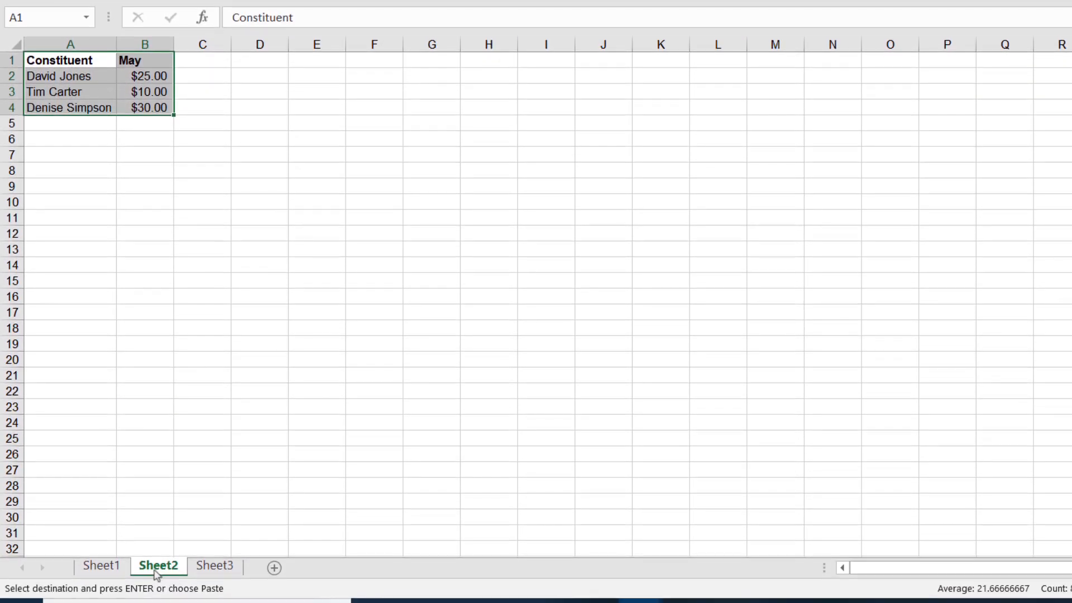
Rename Sheet2 of the April workbook to May.
right_click(176, 598)
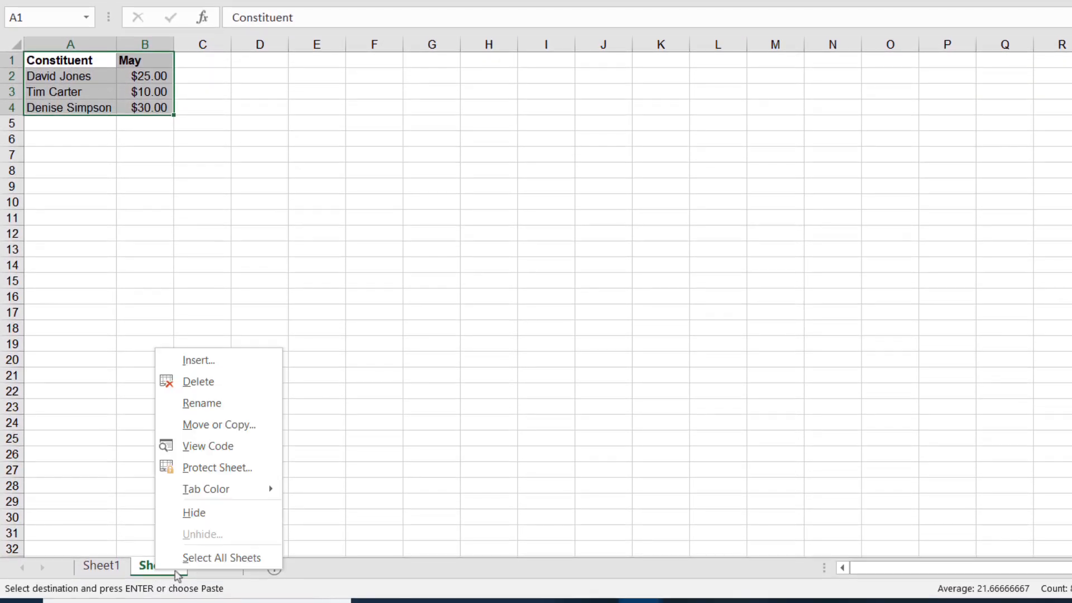
left_click(202, 403)
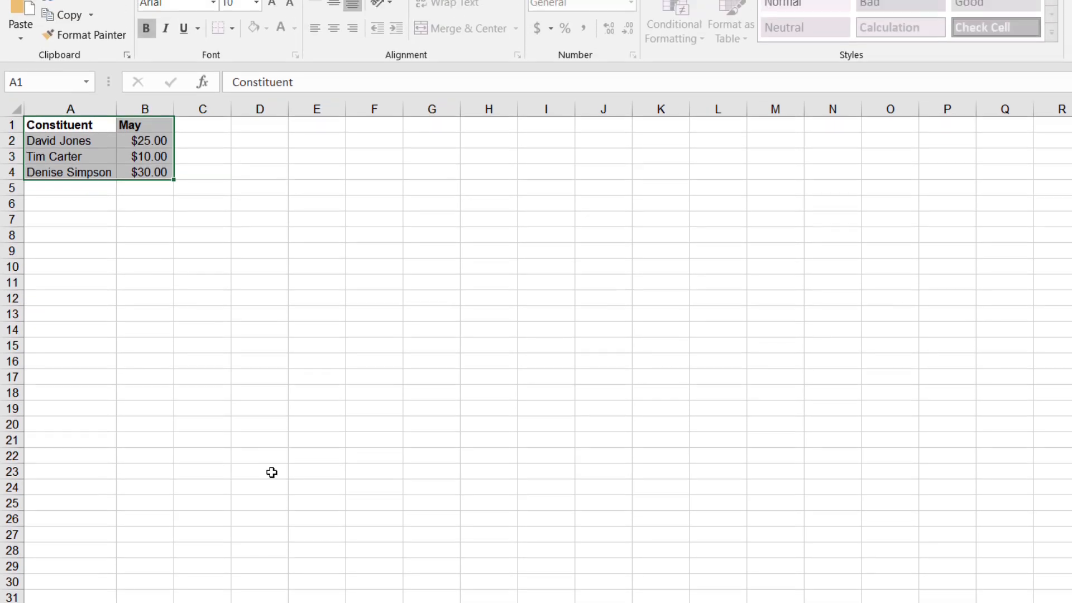
left_click(166, 174)
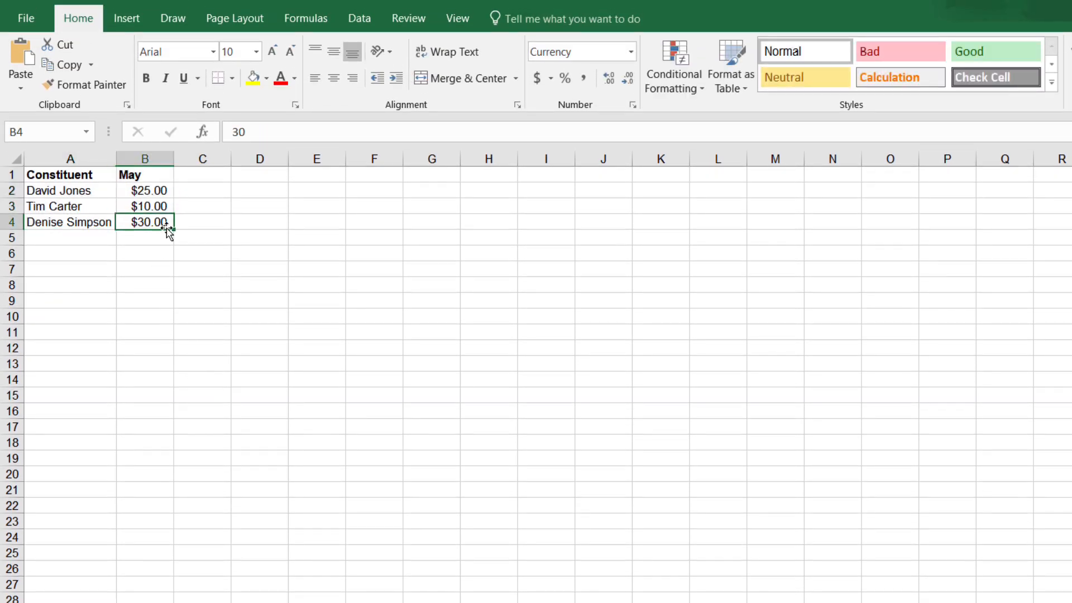
Name the range A2:B4 on the May sheet maydata.
left_click_drag(65, 191, 151, 222)
left_click(9, 134)
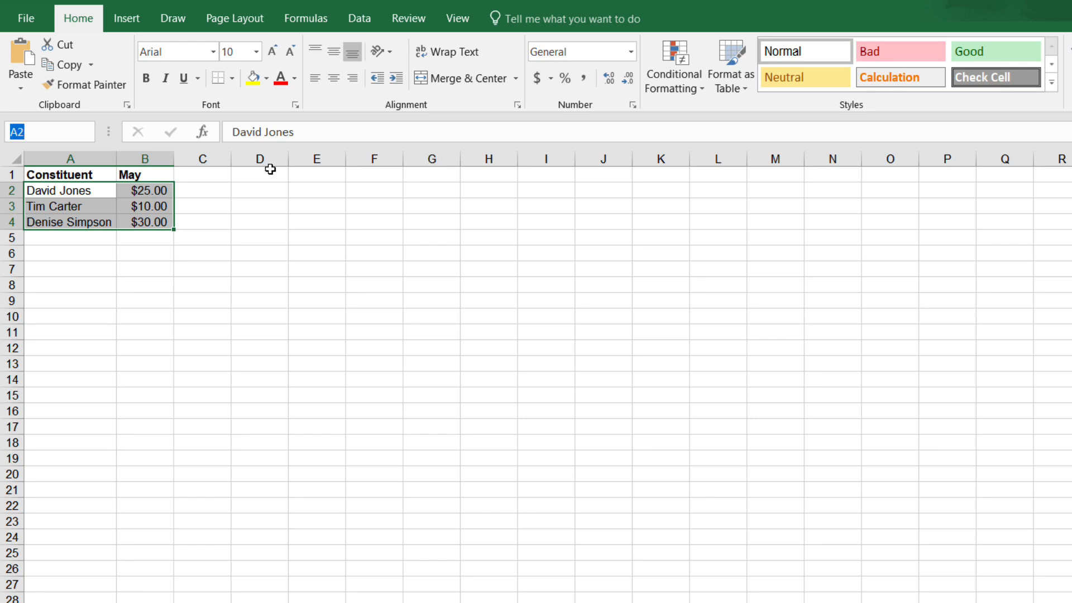
type("maydata")
key("Return")
Add a bold May header in C1 of Sheet1, beside the April column.
key("ctrl+Page_Up")
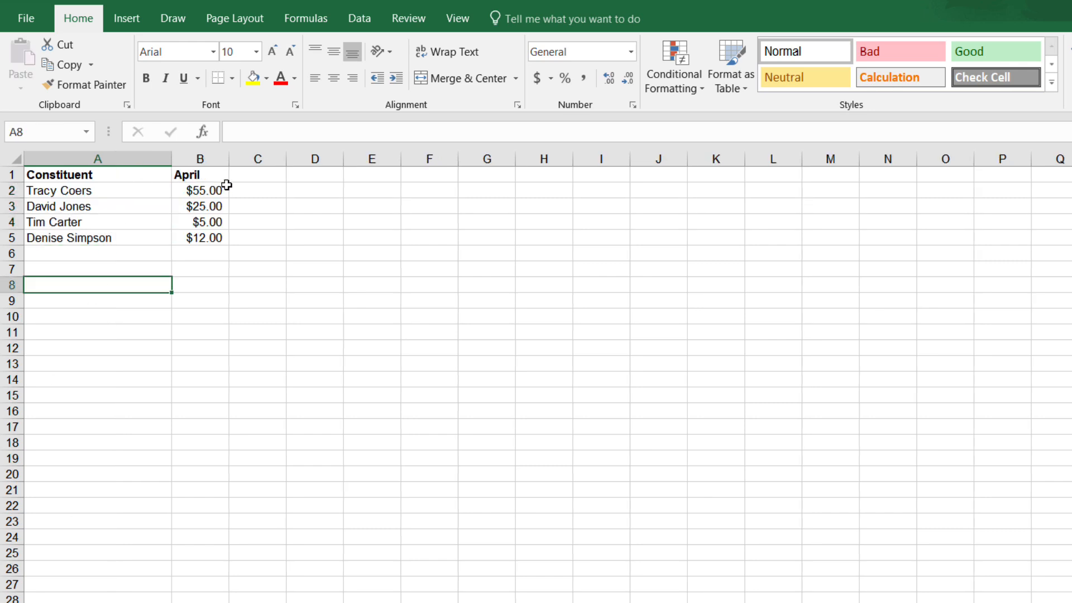
left_click(245, 175)
type("May")
left_click(272, 188)
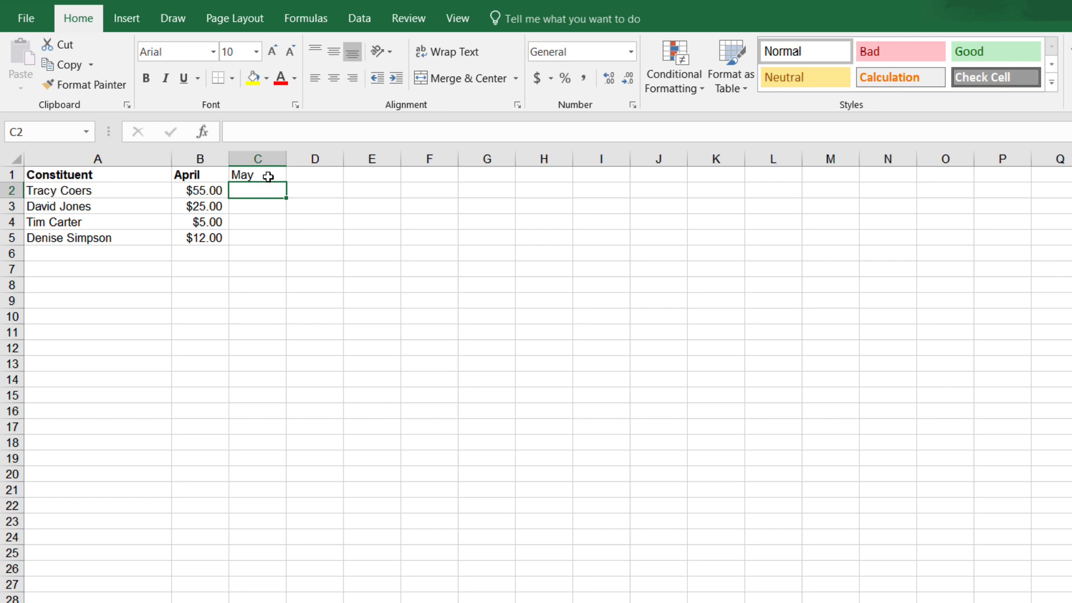
left_click(268, 175)
left_click(145, 78)
Enter =VLOOKUP(A2,maydata,2,FALSE) in C2 of Sheet1 to look up the first constituent's May amount.
left_click(260, 190)
type("=")
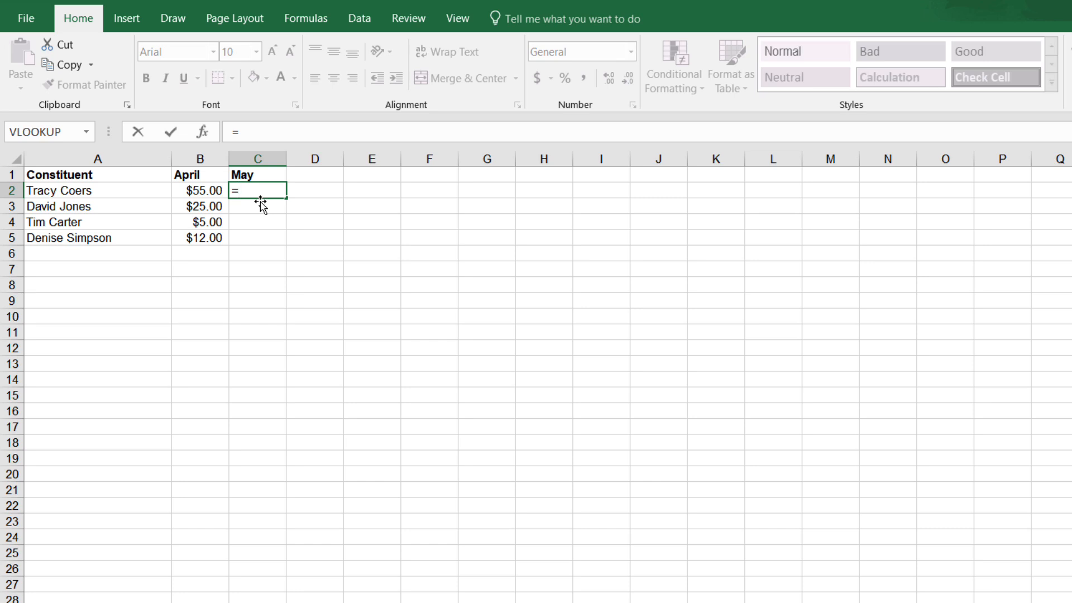
type("vl")
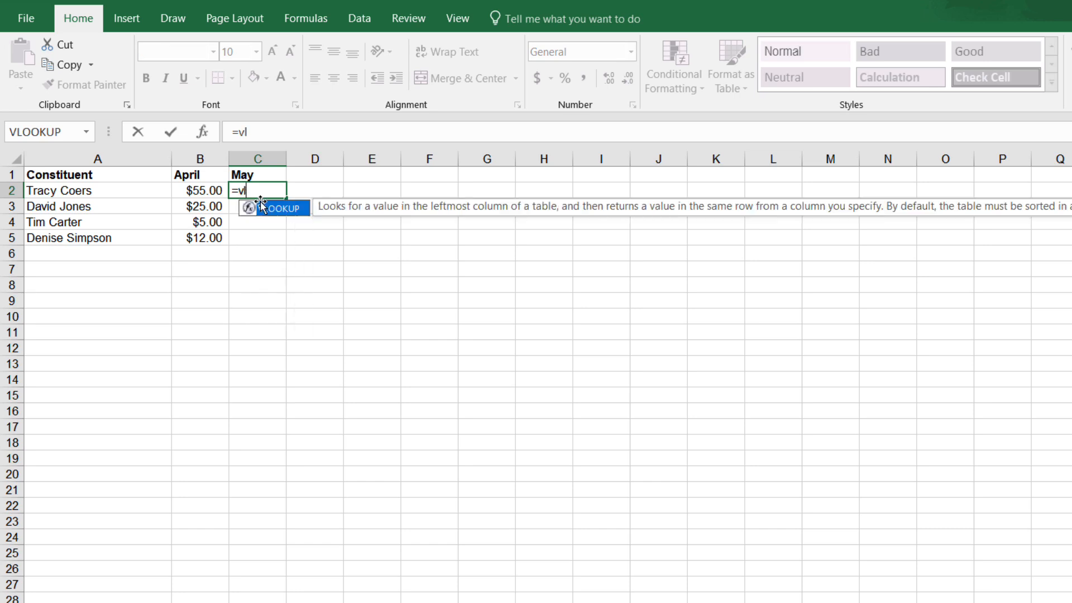
key("Tab")
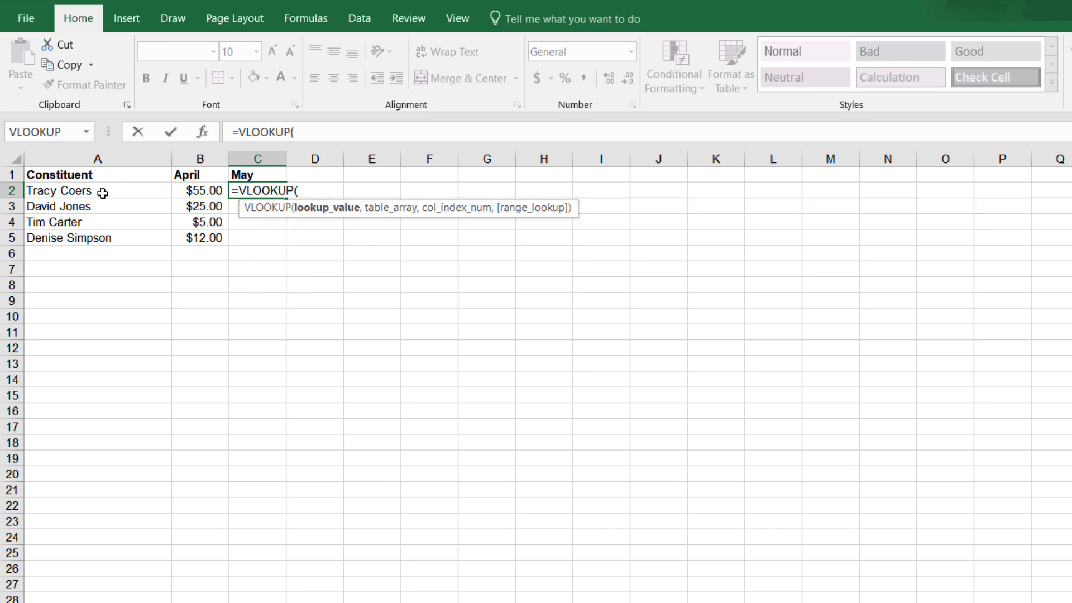
left_click(66, 192)
type(",")
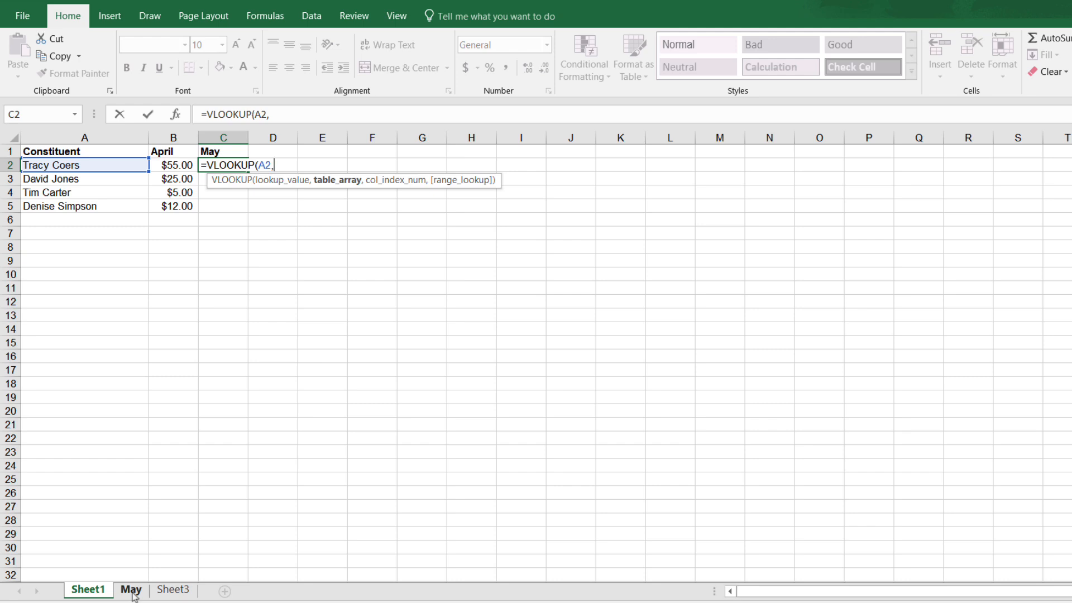
type("may")
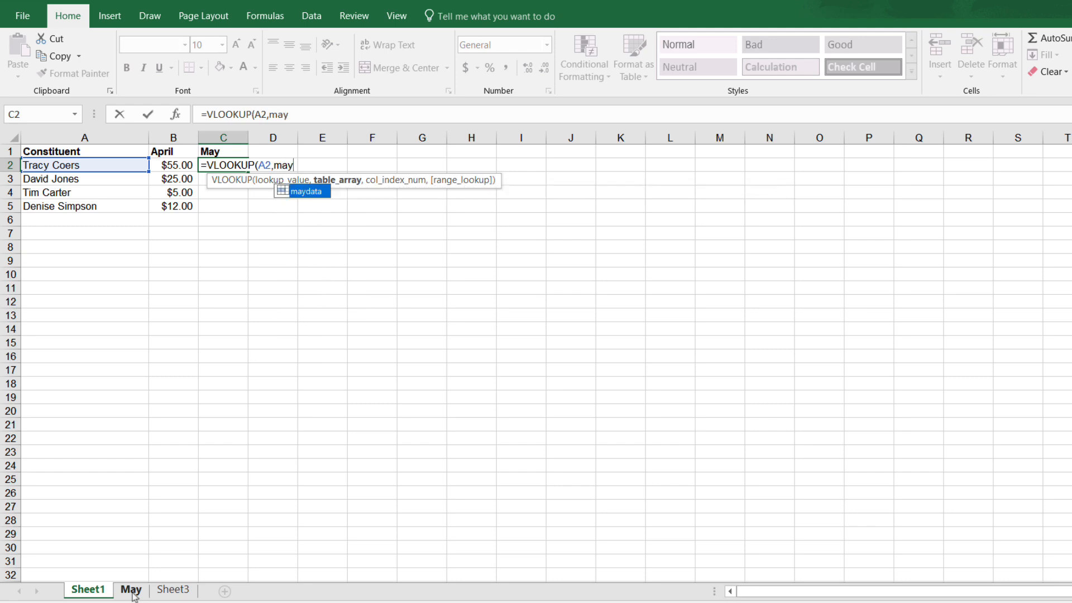
double_click(295, 192)
type(",")
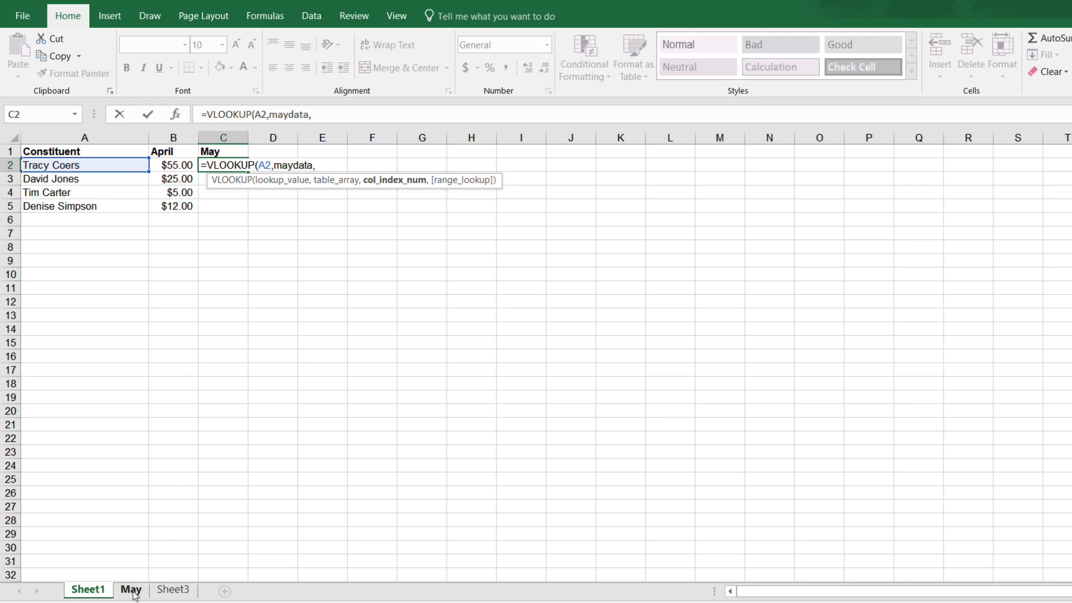
type("2,f")
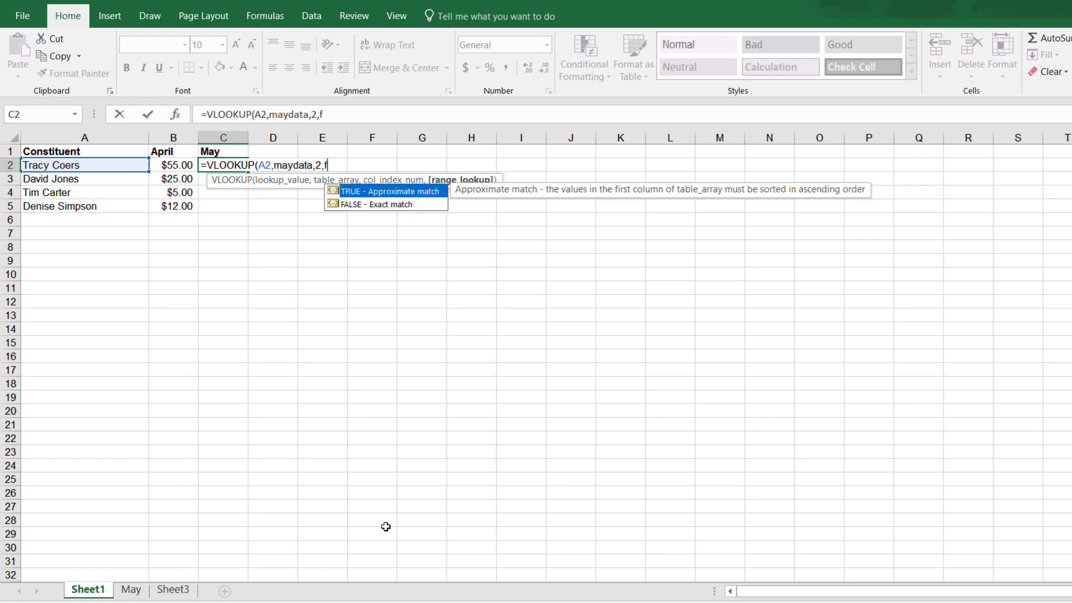
type("alse)")
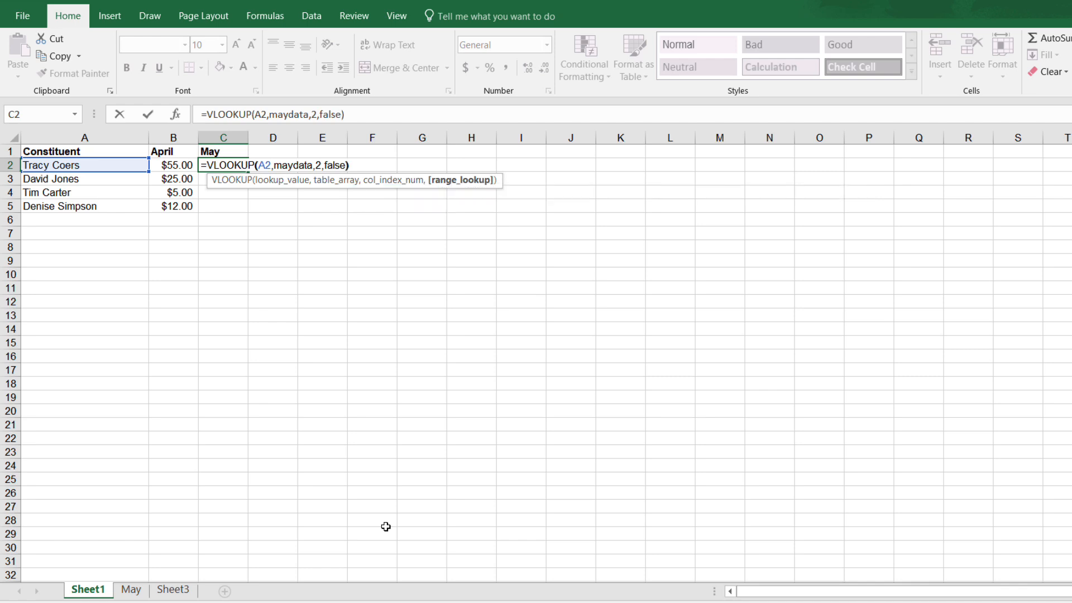
key("Return")
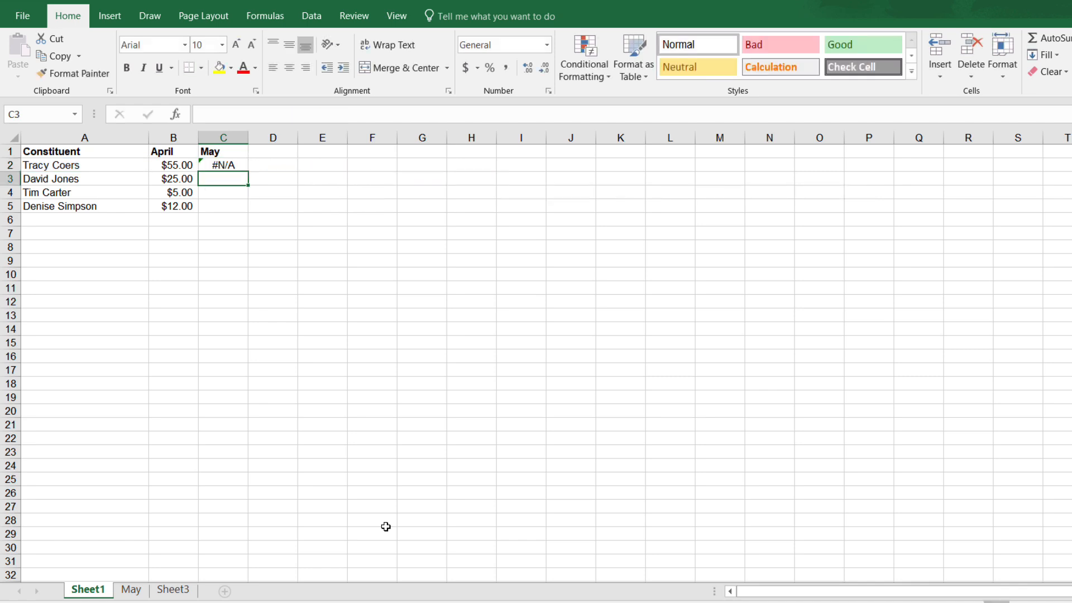
Compare the constituents with the May sheet and fill the C2 lookup formula down to C5 on Sheet1.
left_click(223, 166)
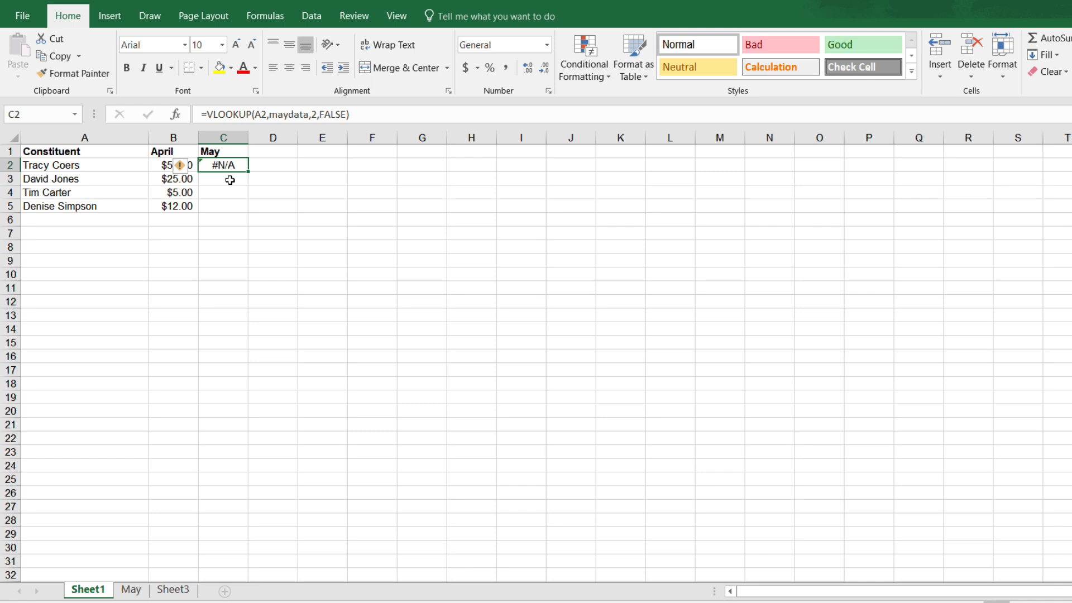
left_click(237, 180)
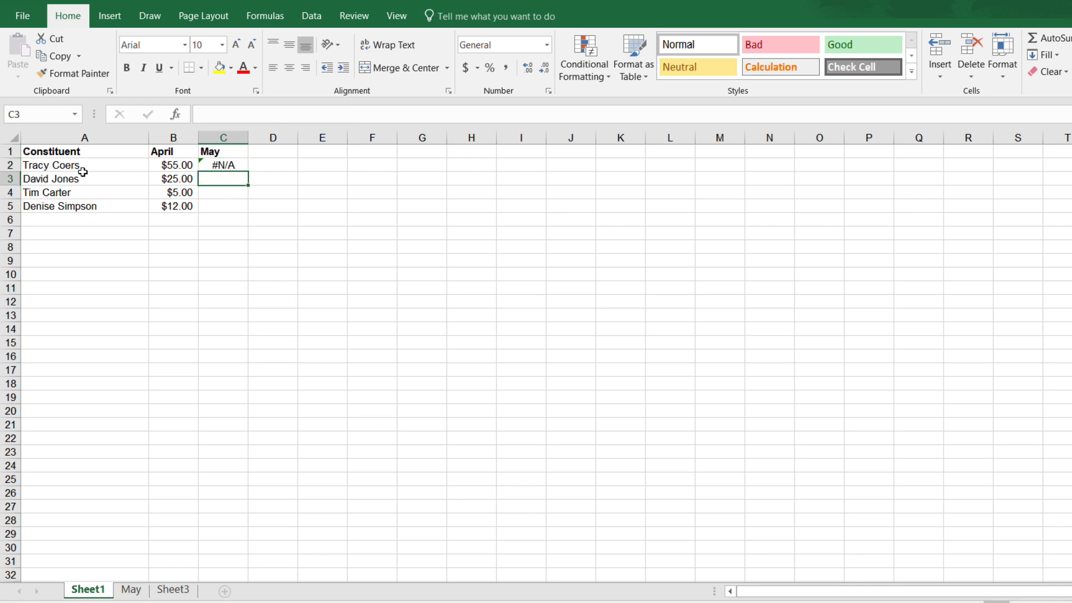
left_click(134, 589)
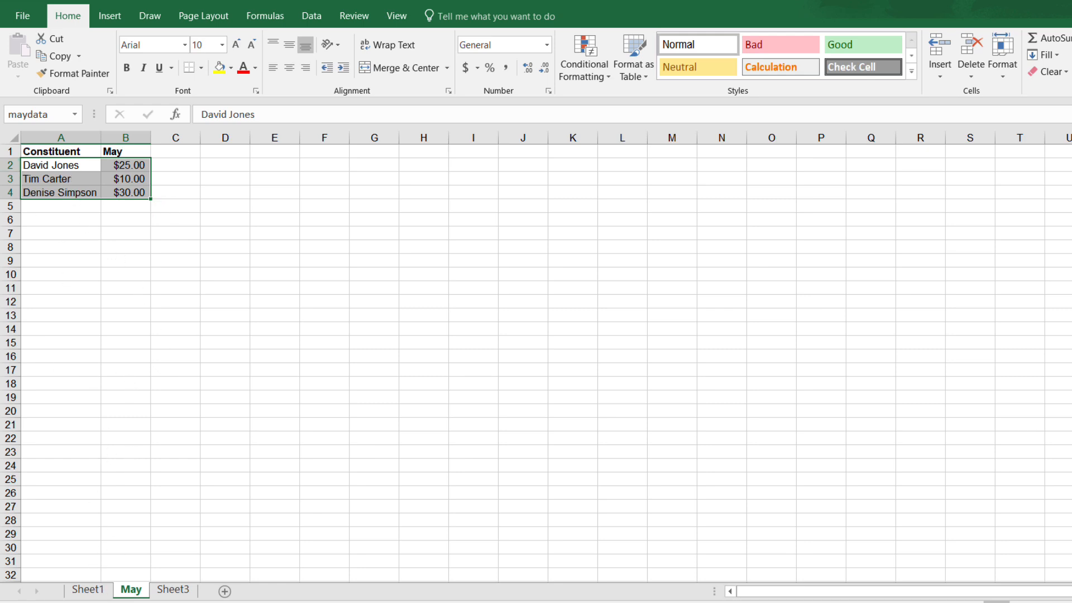
left_click(88, 589)
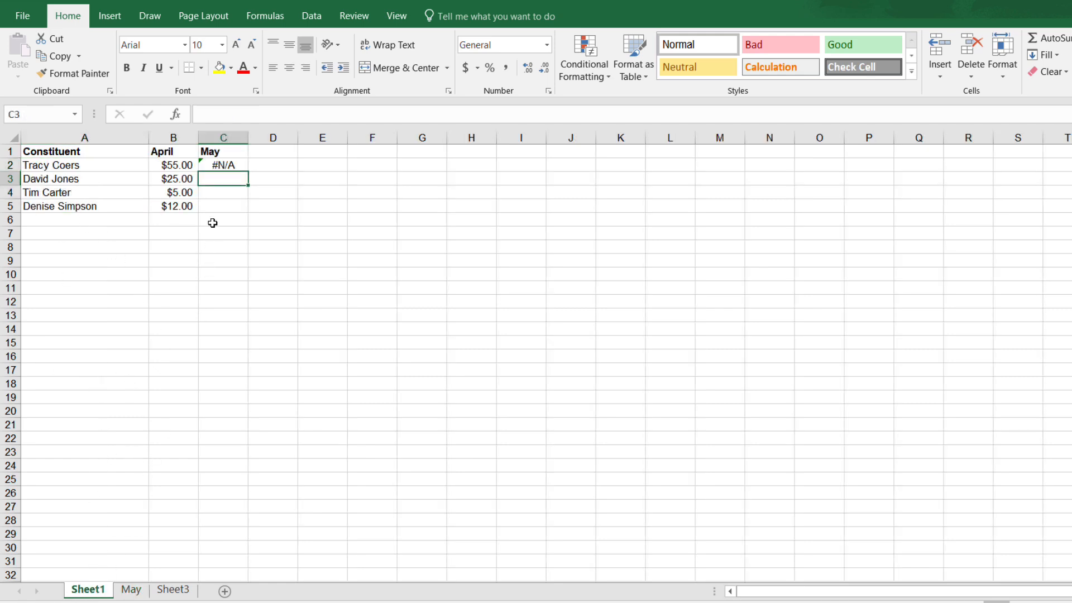
left_click(224, 164)
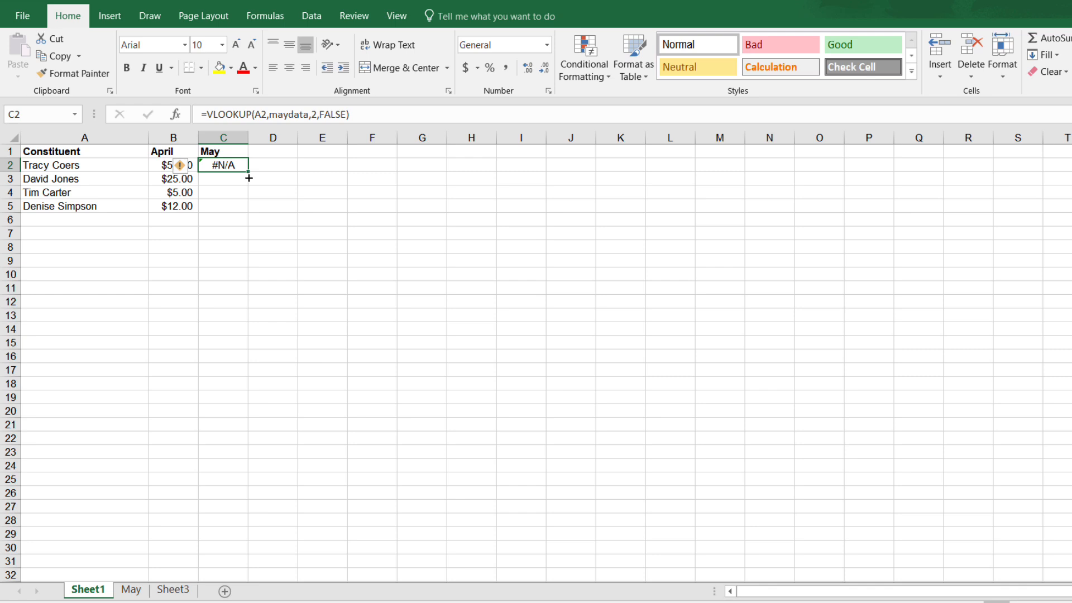
left_click_drag(249, 177, 251, 218)
left_click(202, 237)
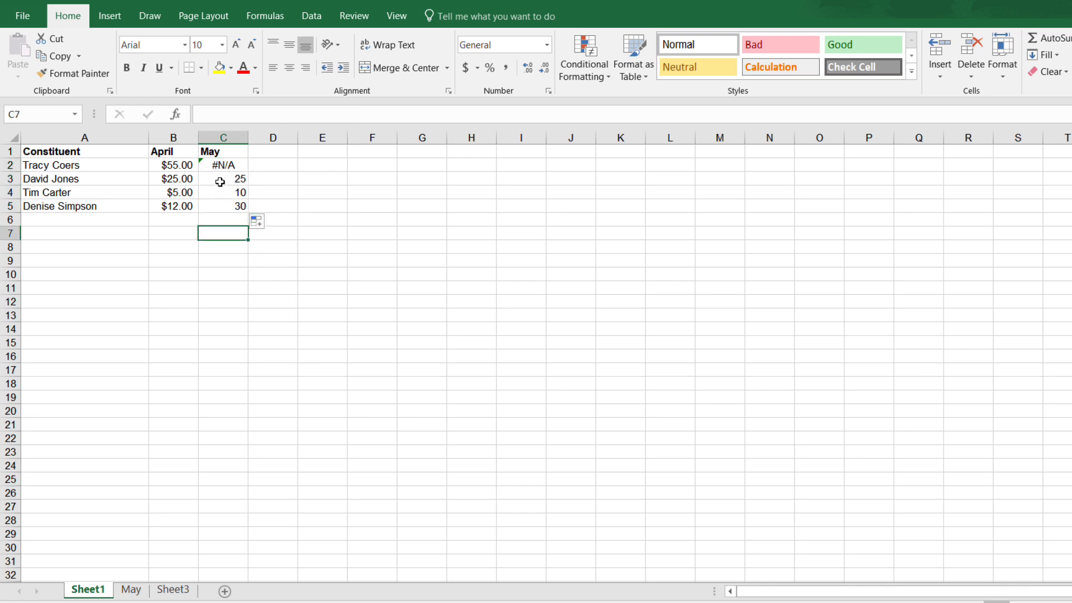
Check the filled lookups against the May sheet and apply the dollar Accounting format to column C of Sheet1.
left_click(220, 182)
left_click(226, 195)
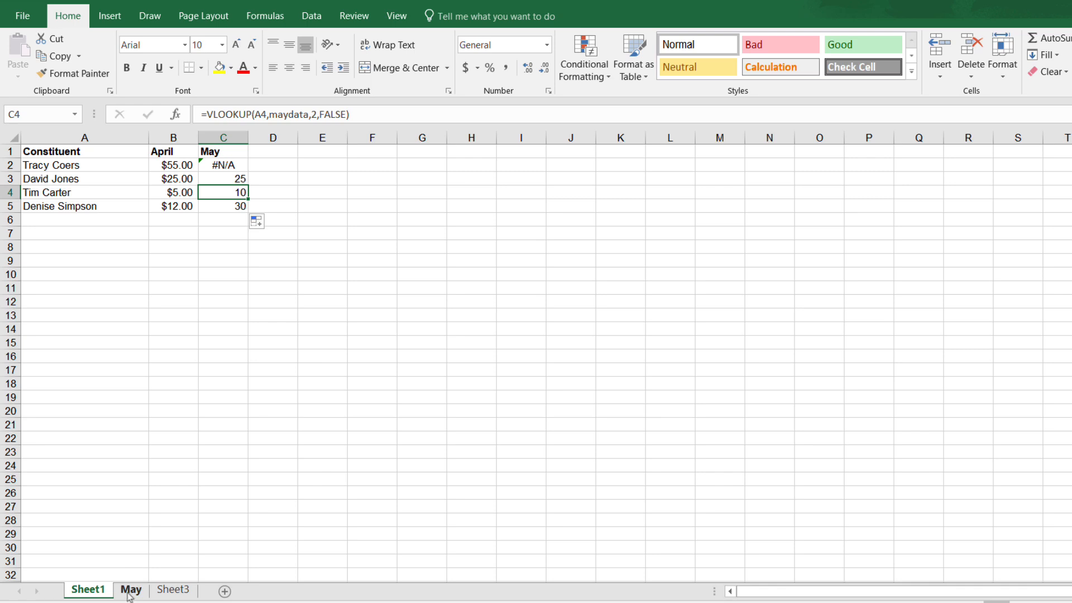
left_click(228, 208)
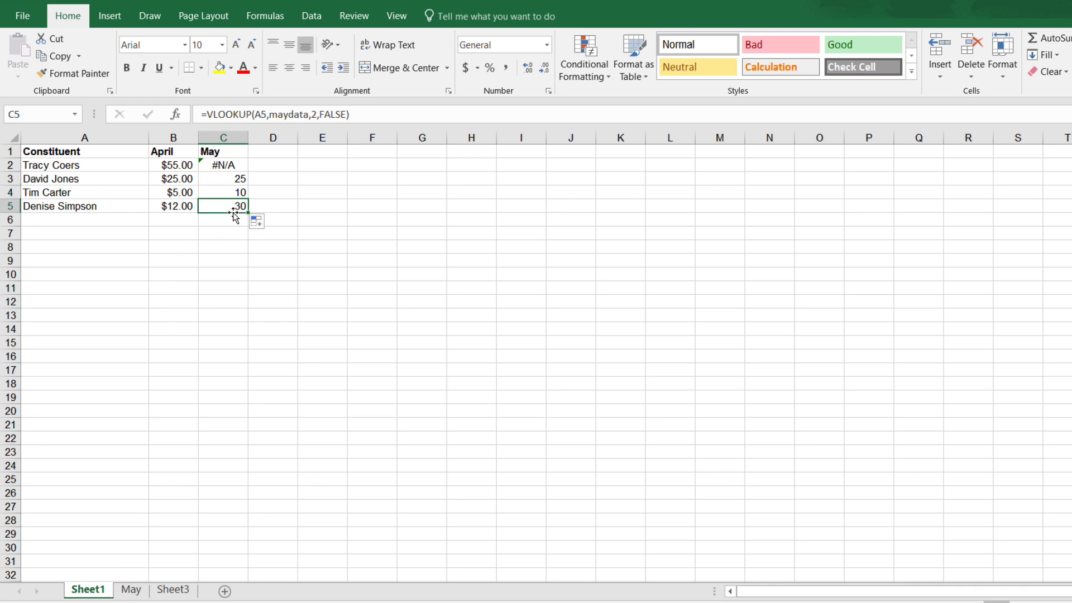
left_click(131, 590)
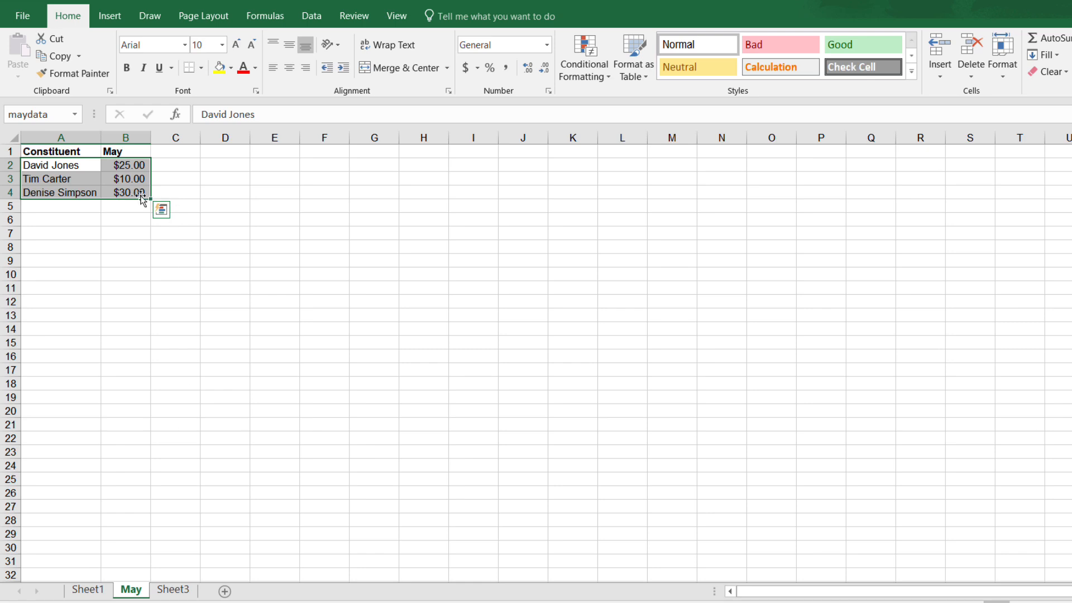
left_click(94, 592)
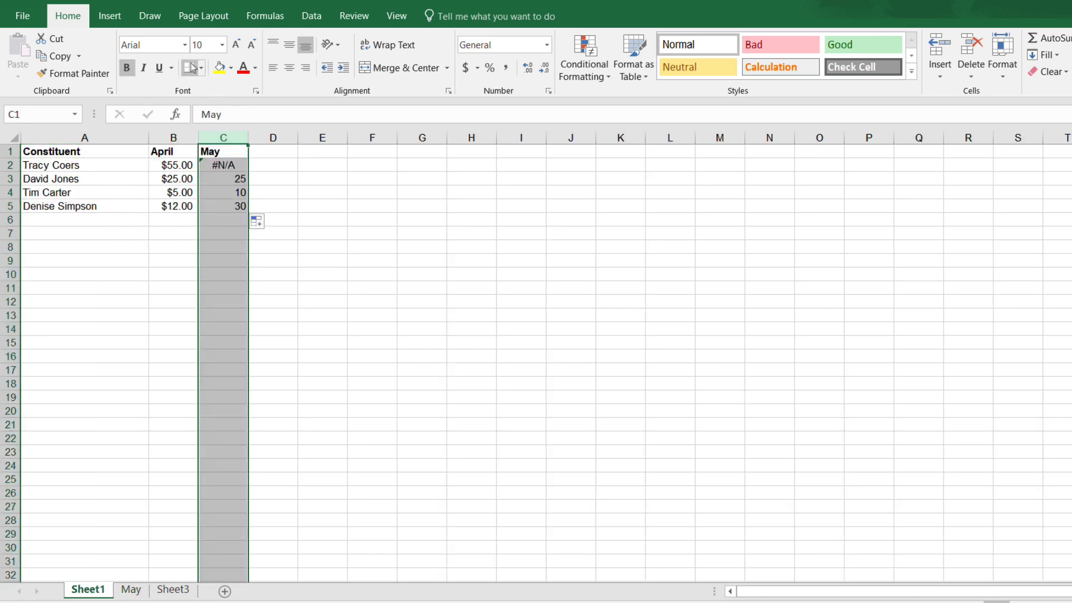
left_click(462, 75)
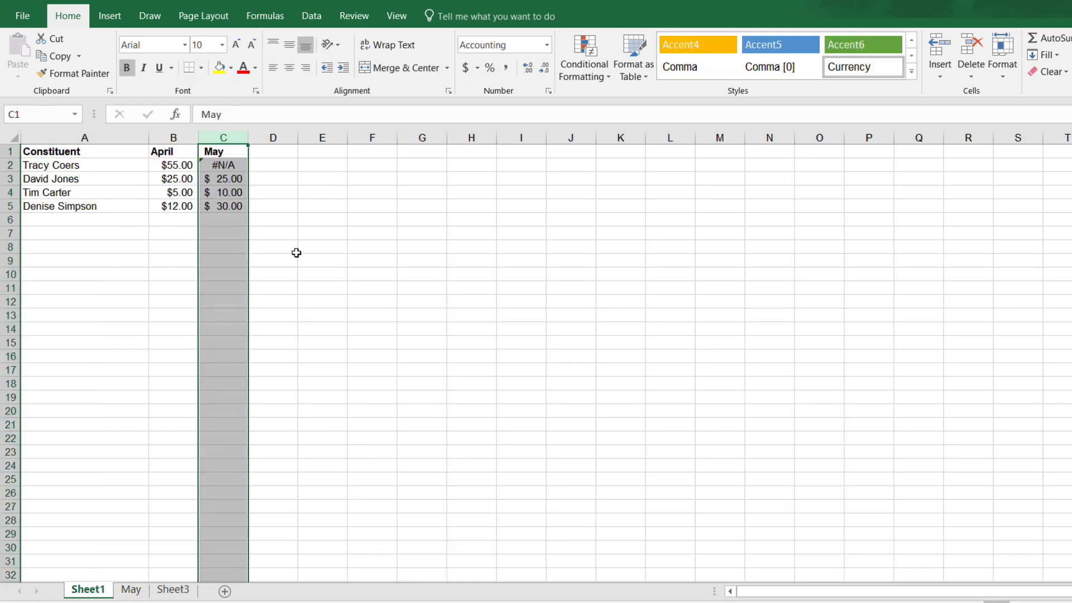
left_click(293, 249)
Clear the #N/A lookup result from C2 of Sheet1.
left_click(232, 167)
key("Delete")
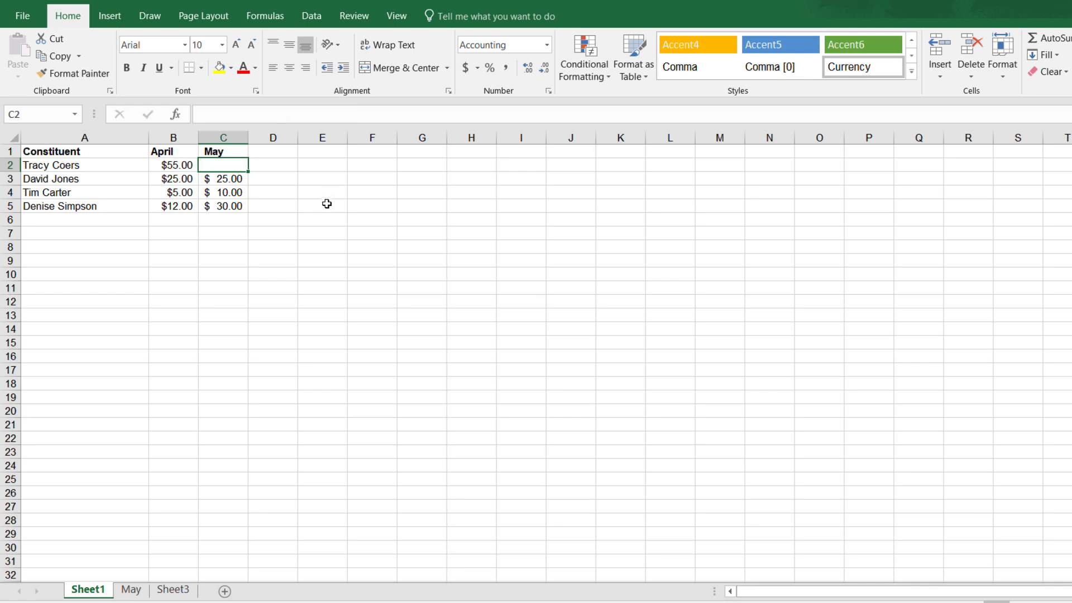
left_click(354, 235)
left_click(234, 273)
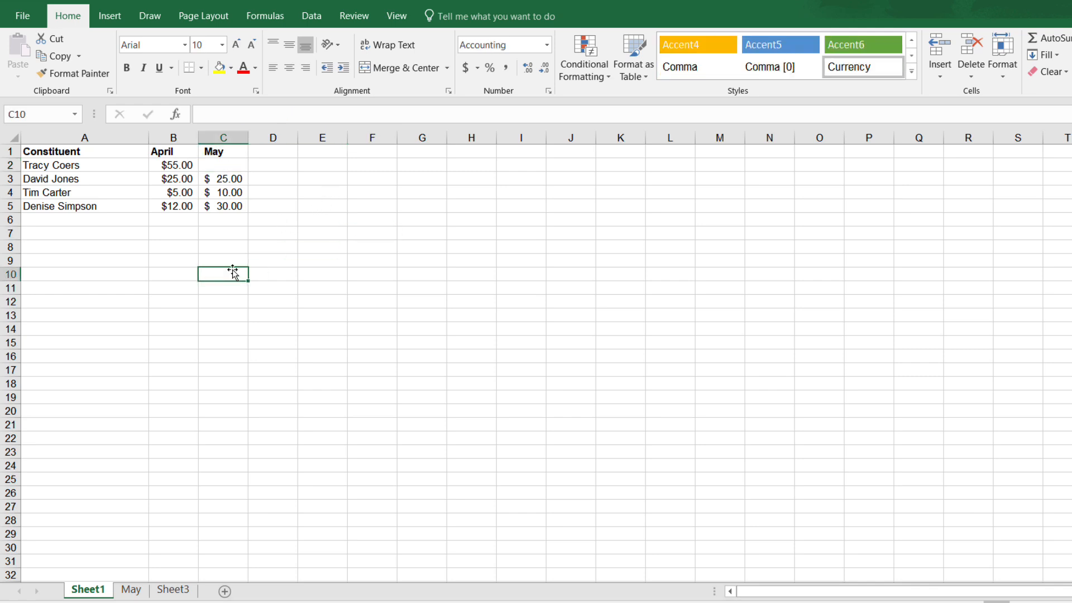
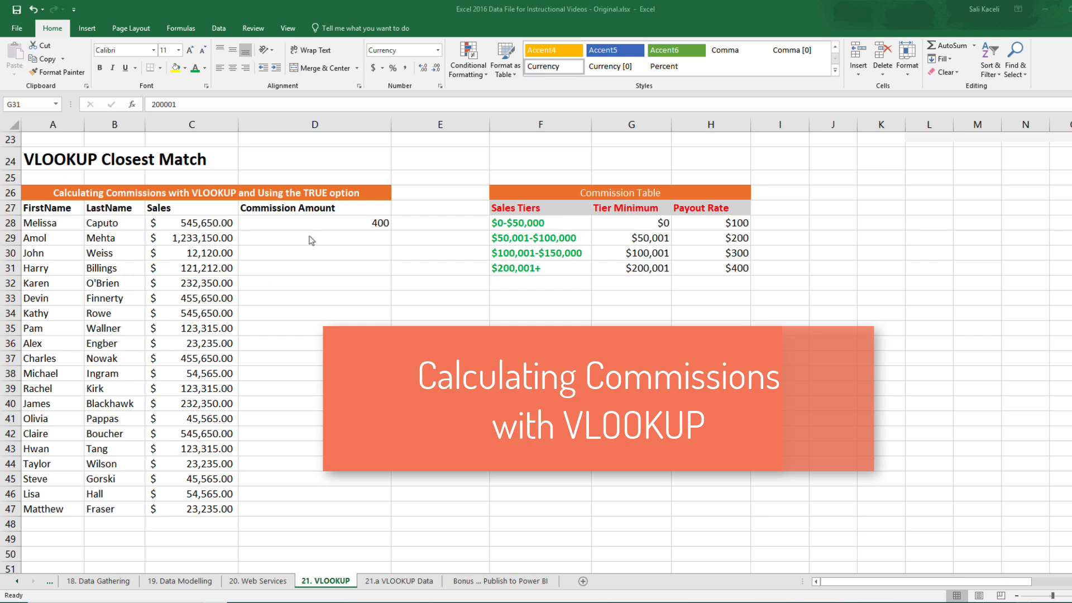
Examine the sales list and the Commission Table under VLOOKUP Closest Match on the 21. VLOOKUP sheet.
key("F2")
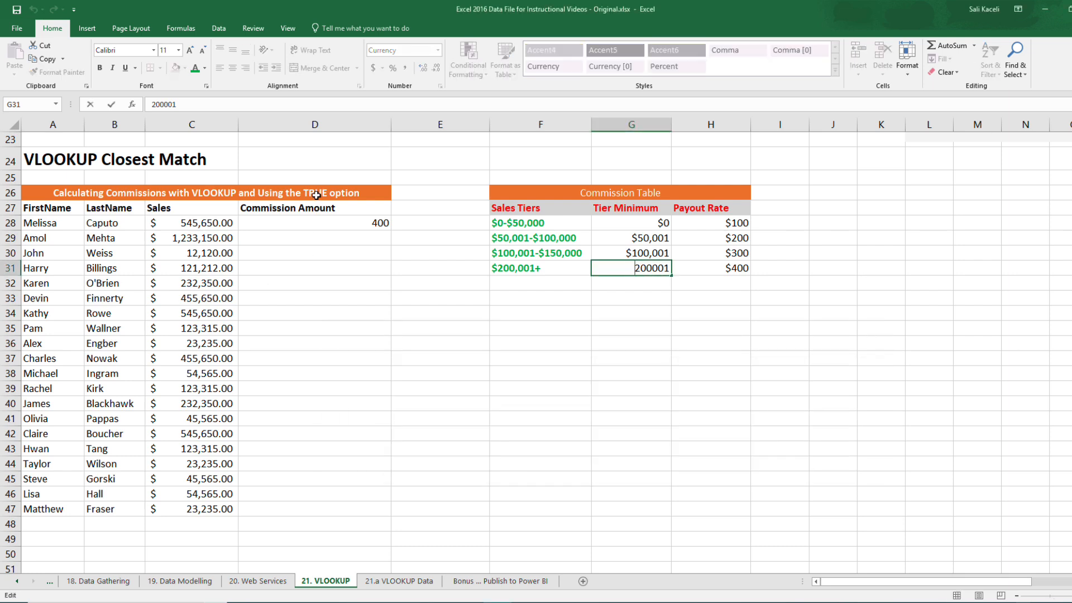
left_click(315, 194)
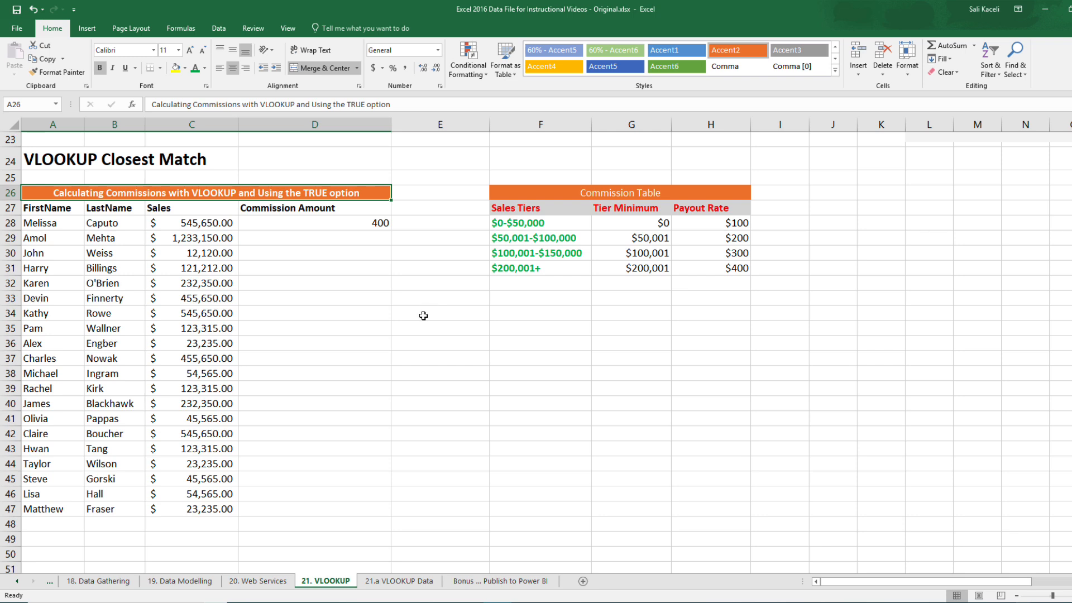
left_click(352, 363)
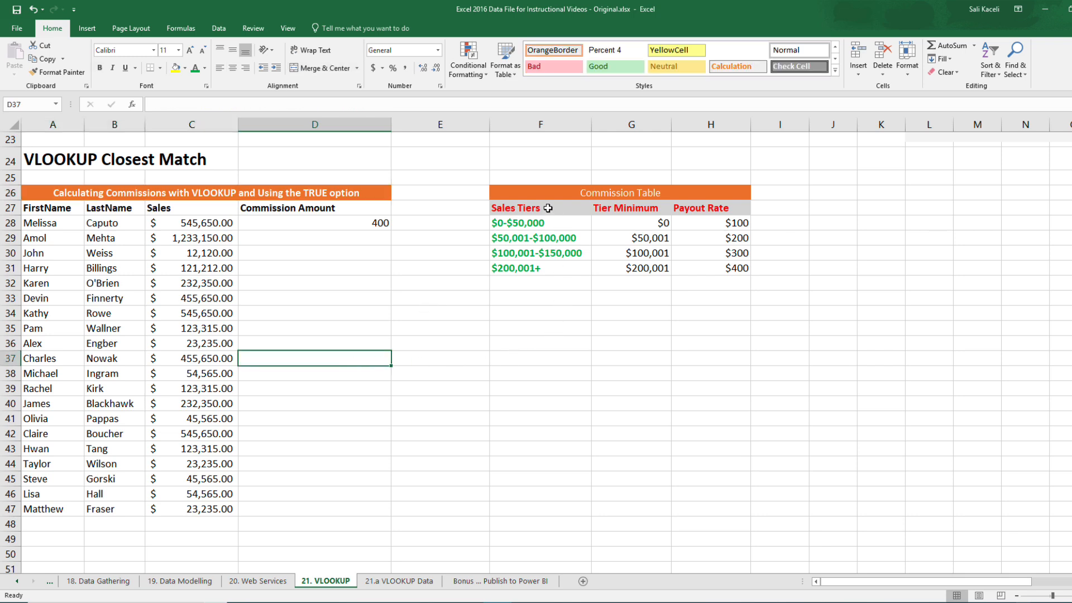
left_click_drag(542, 193, 630, 271)
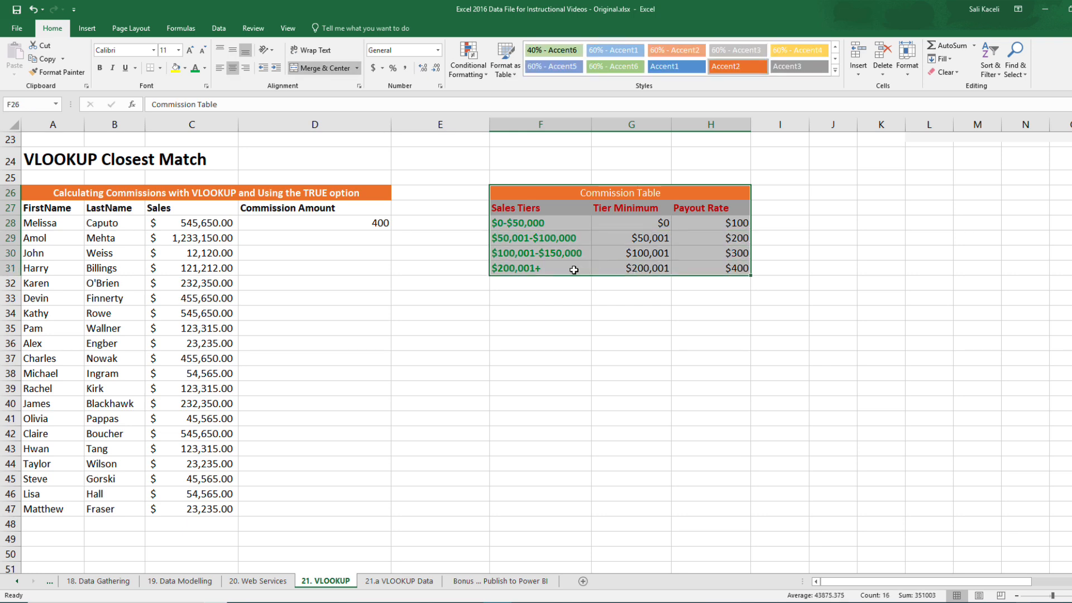
left_click(623, 224)
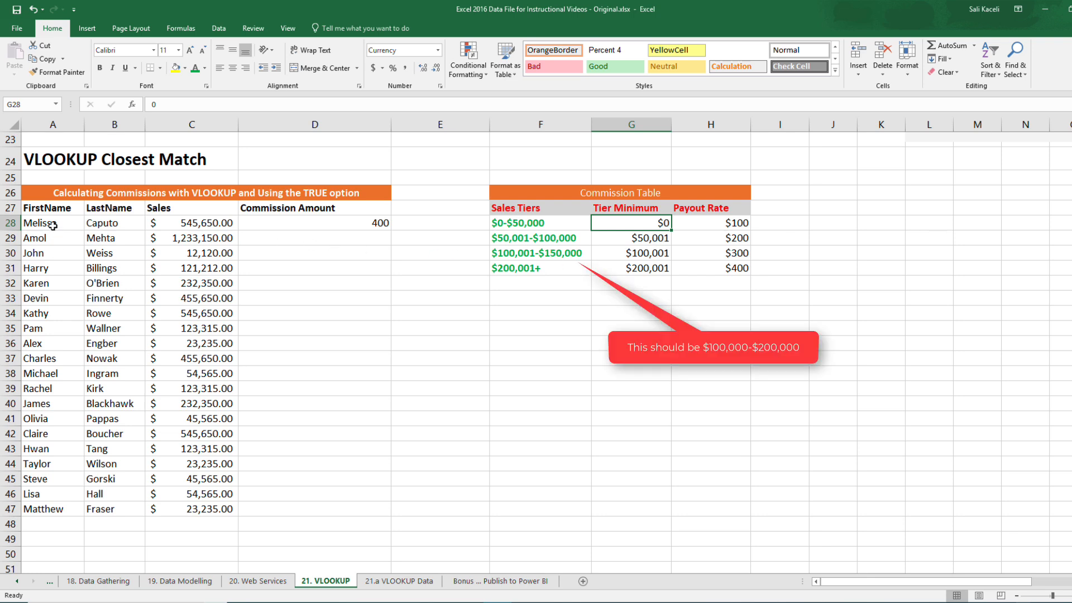
left_click(56, 228)
left_click(103, 229)
left_click(183, 227)
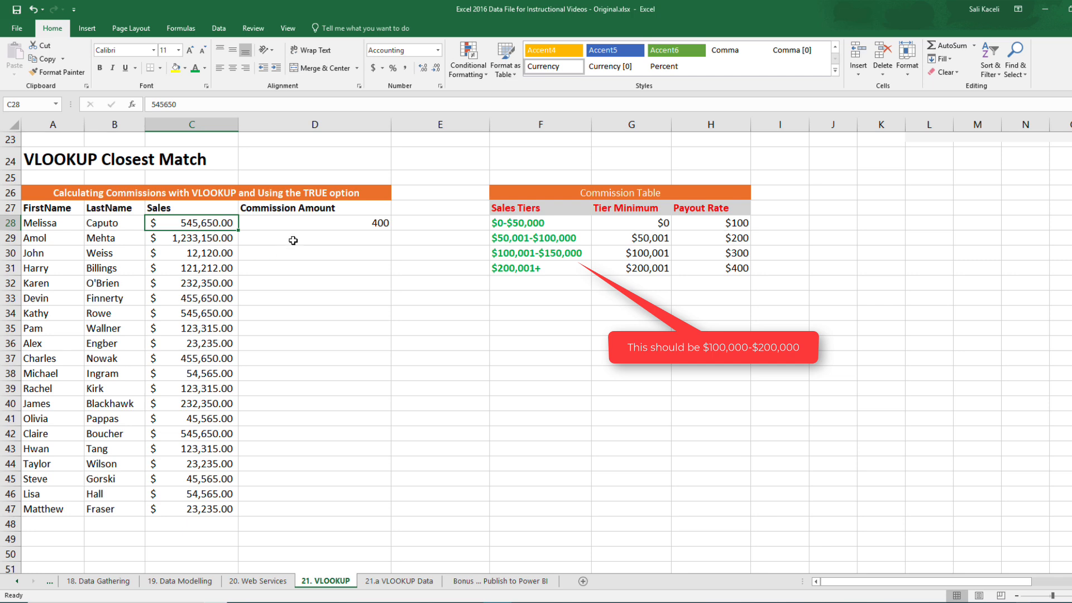
left_click(329, 239)
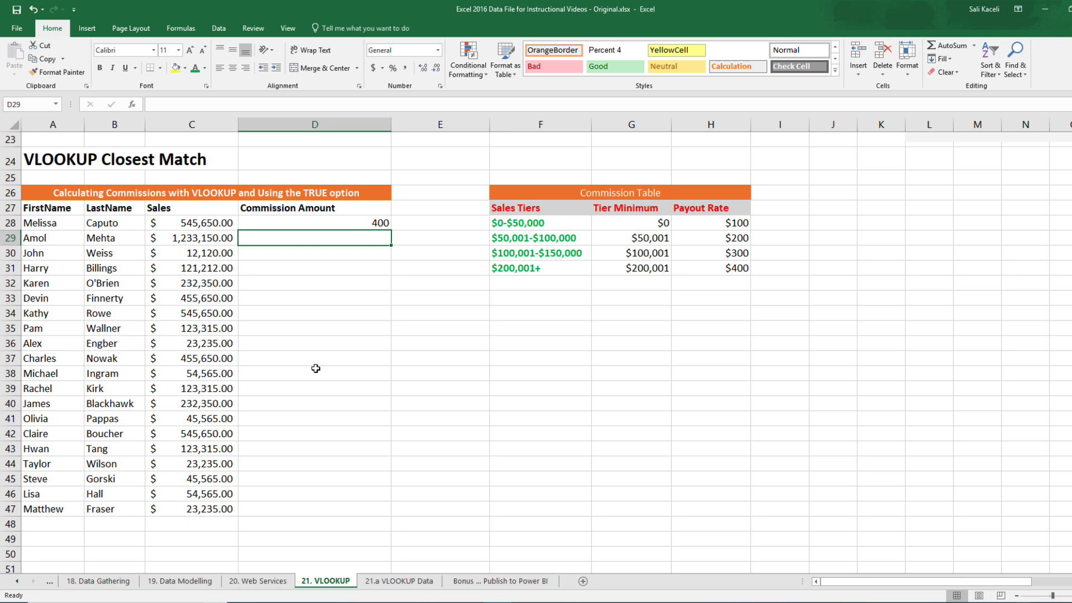
Name the tier minimum and payout rate range G28:H31 CommissionRange.
left_click_drag(626, 222, 708, 271)
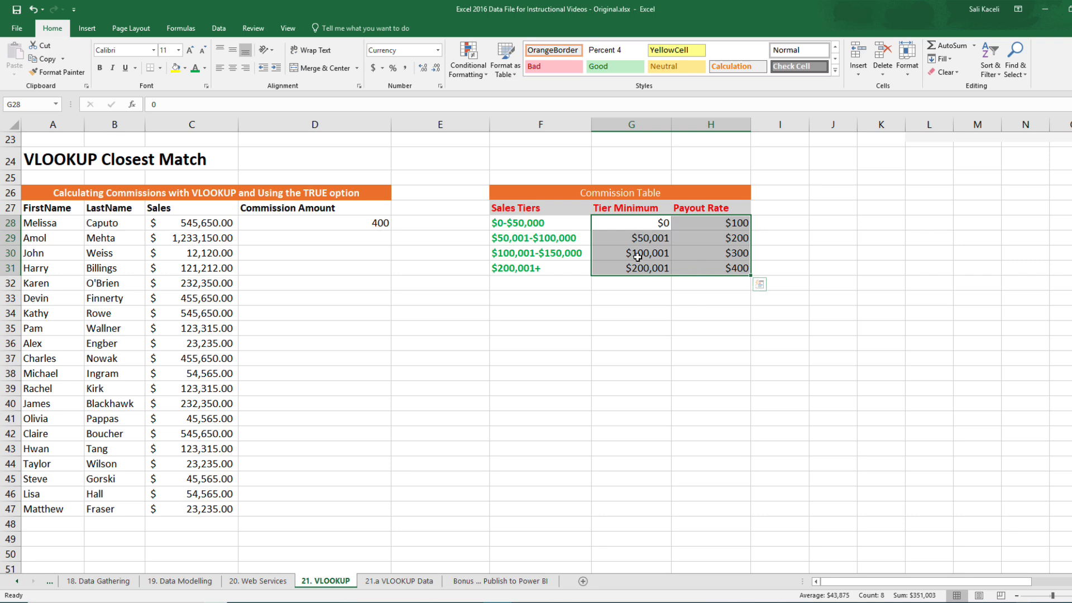
left_click(35, 105)
type("CommissionRange")
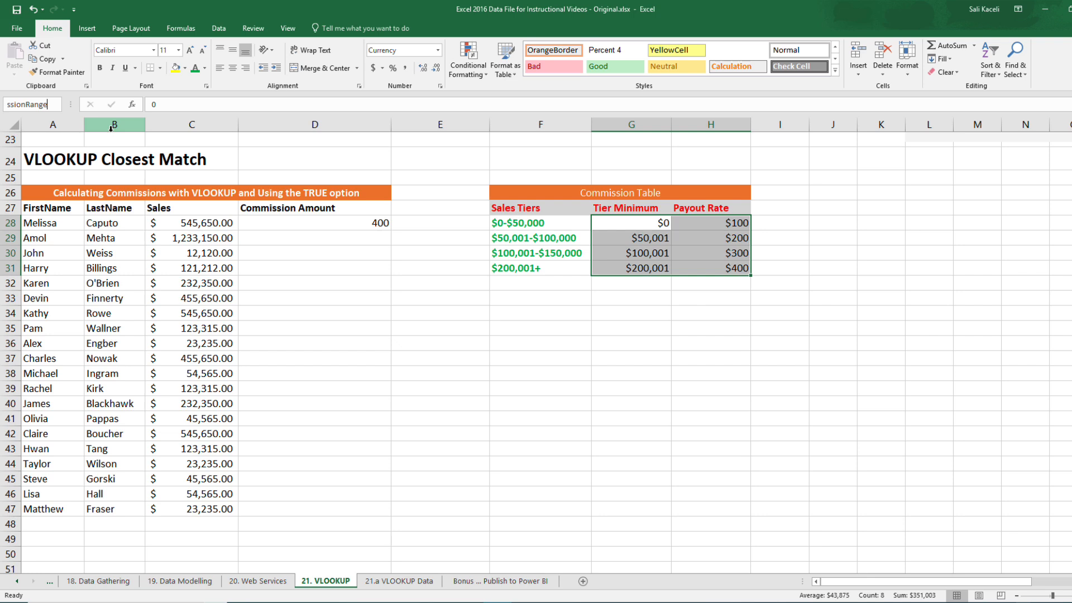
key("Return")
Clear the existing commission formula from D28 and select the matching sales amount in C28.
left_click(375, 252)
key("Up")
key("Up")
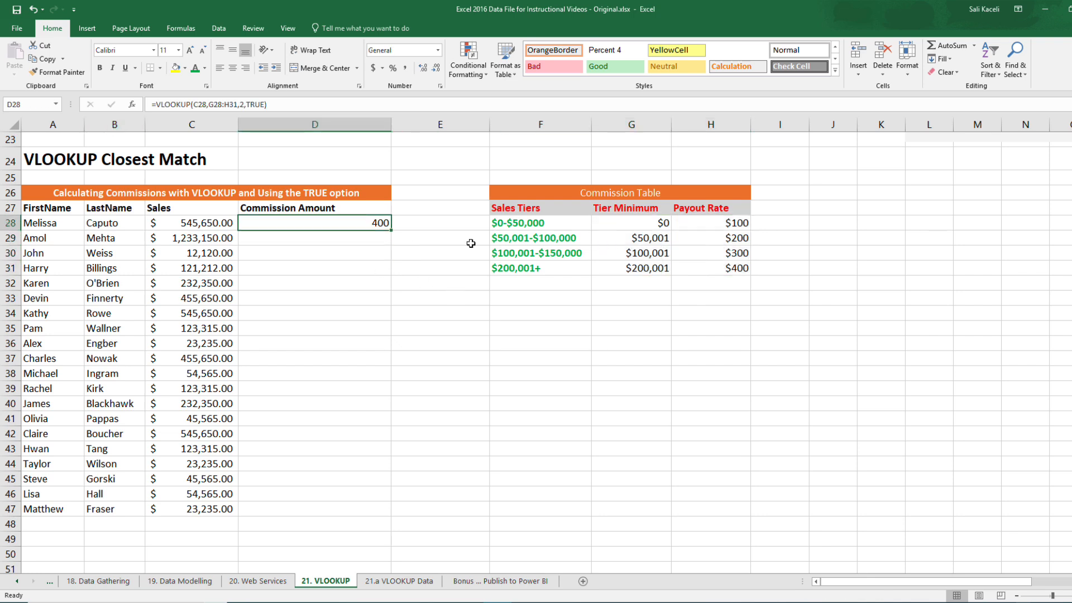
key("Delete")
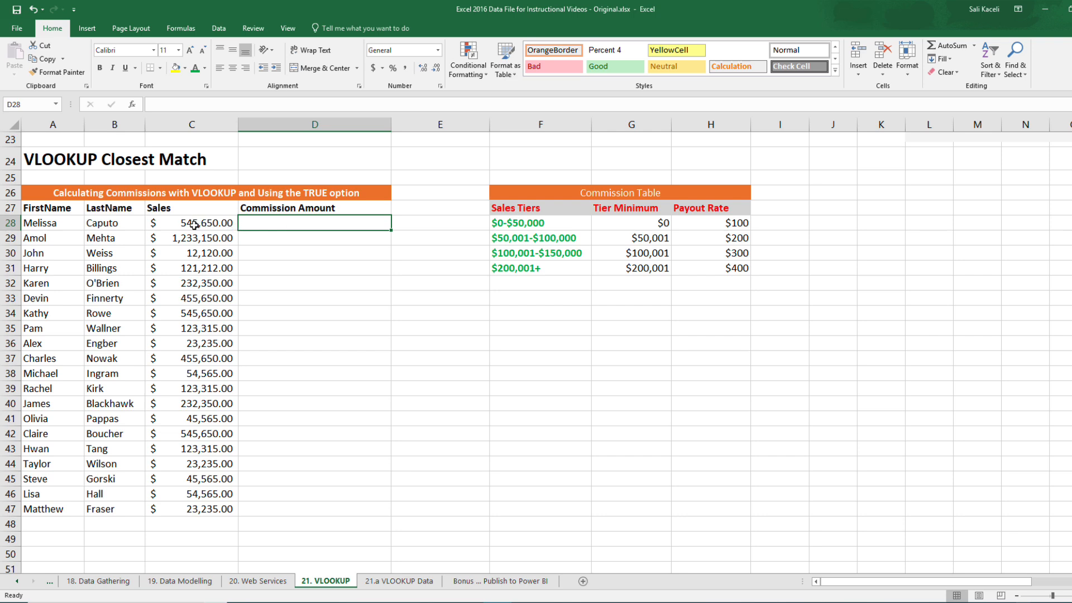
left_click(195, 225)
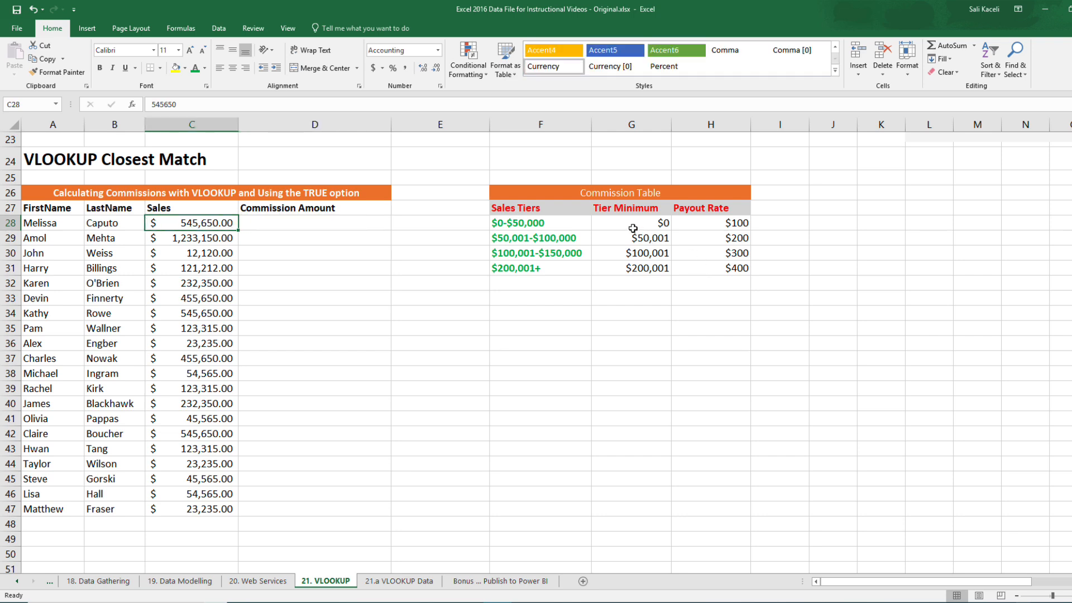
Begin a VLOOKUP formula in D28 with sales amount C28 as the lookup value and CommissionRange as the table array.
left_click_drag(634, 229, 702, 268)
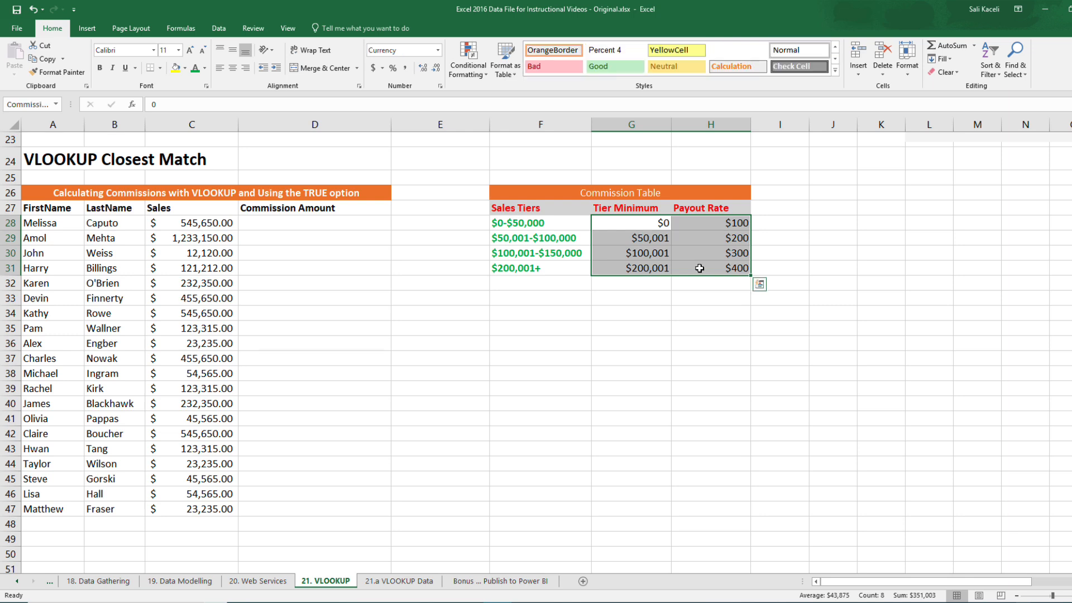
left_click(279, 223)
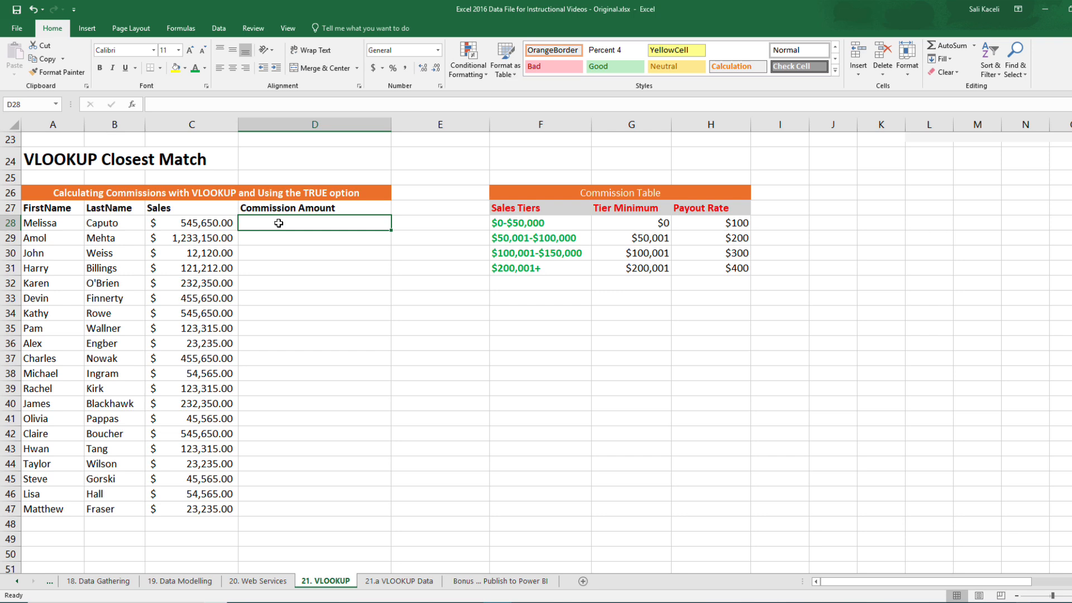
type("=vl")
key("Tab")
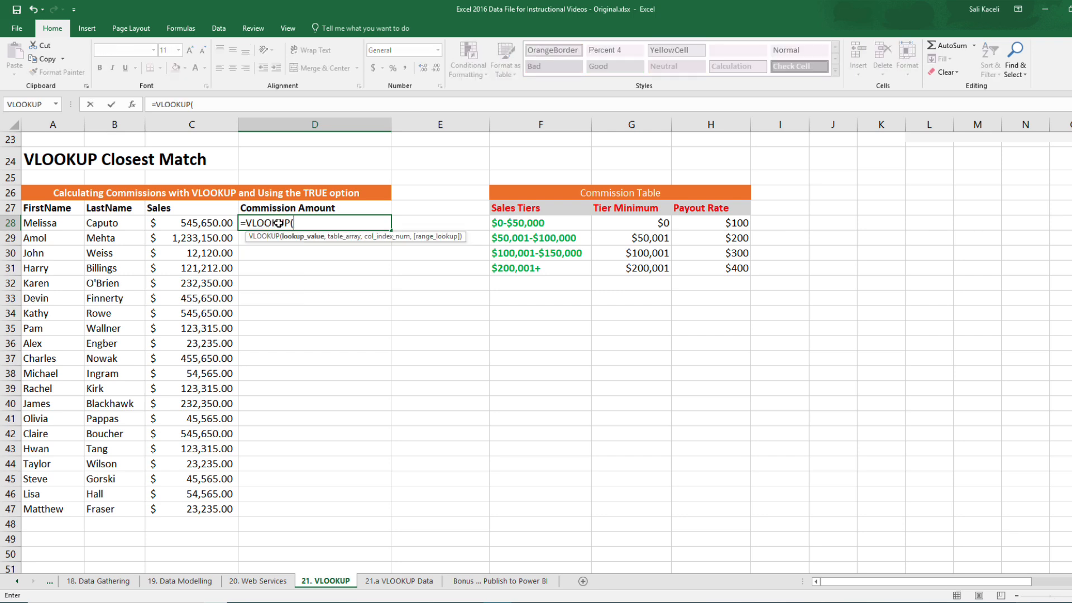
left_click(222, 227)
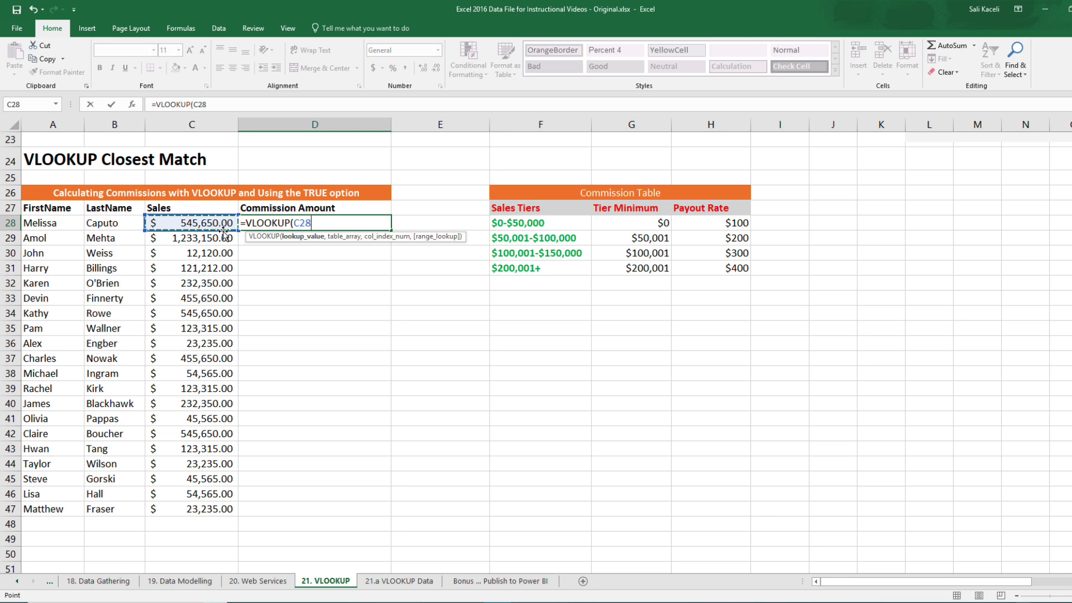
type(",")
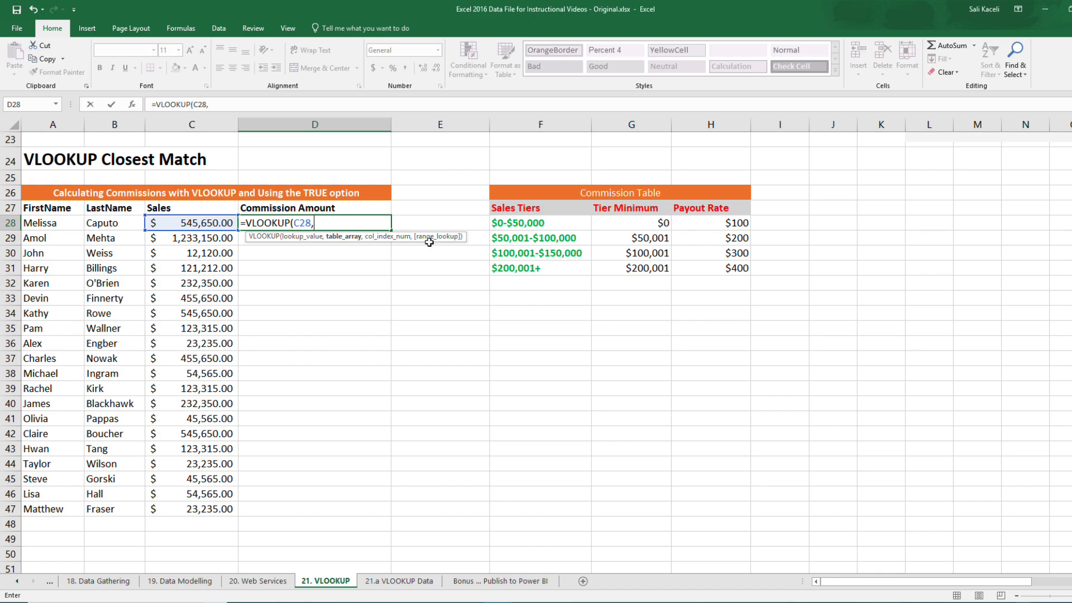
type("comm")
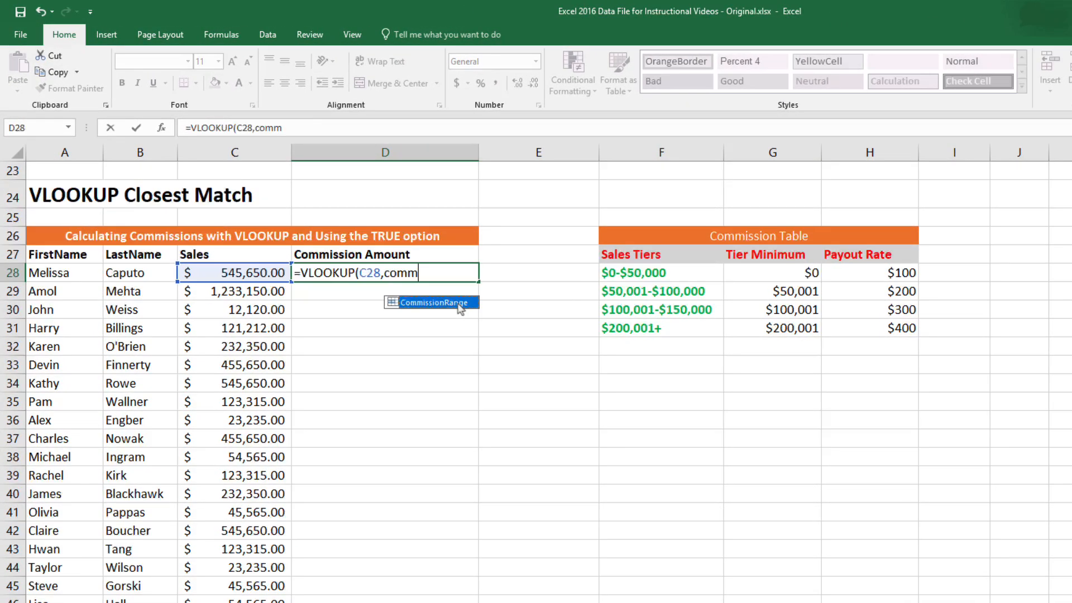
key("Tab")
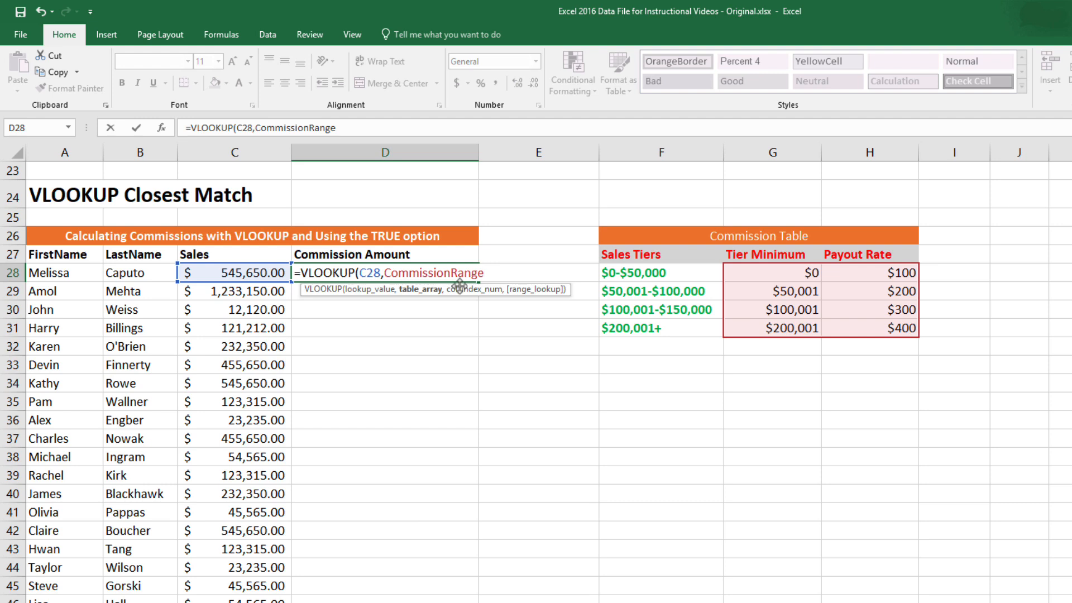
Complete the D28 VLOOKUP formula with column index 2 and TRUE for an approximate match.
type(",")
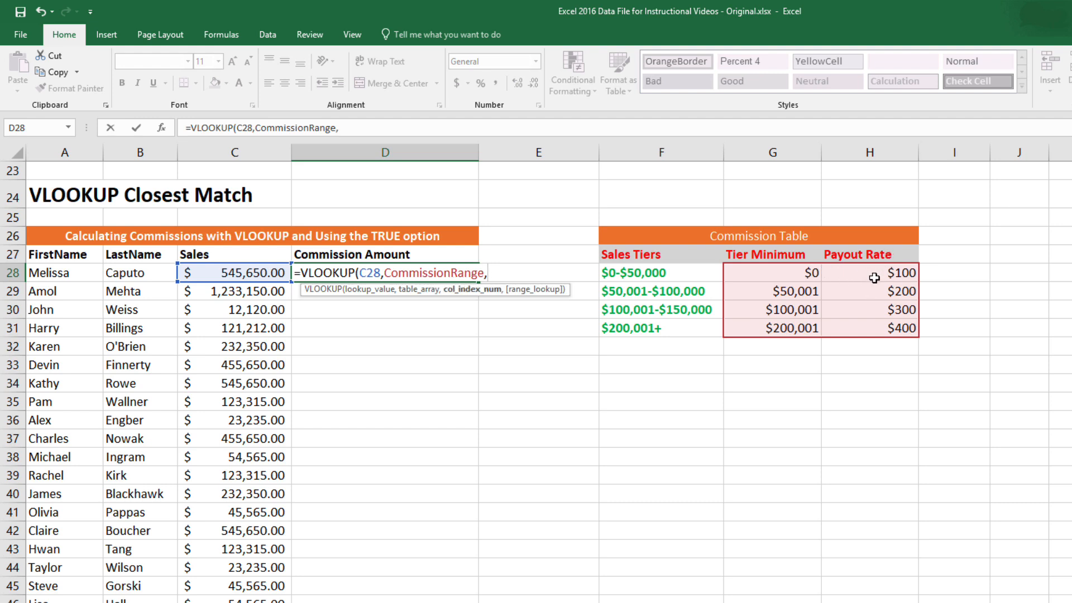
type("2,")
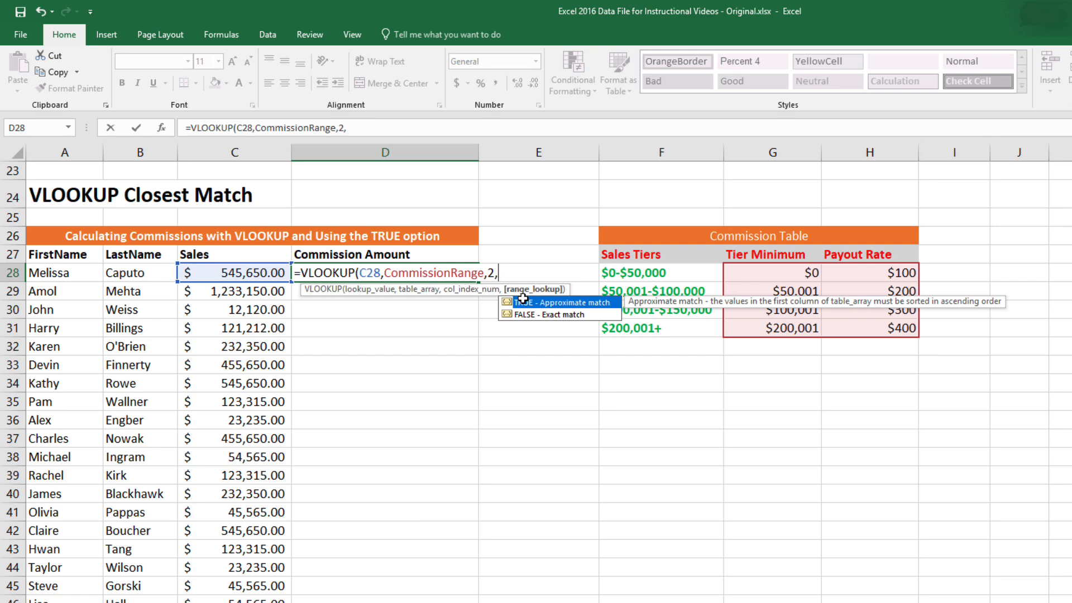
type("ture")
double_click(524, 302)
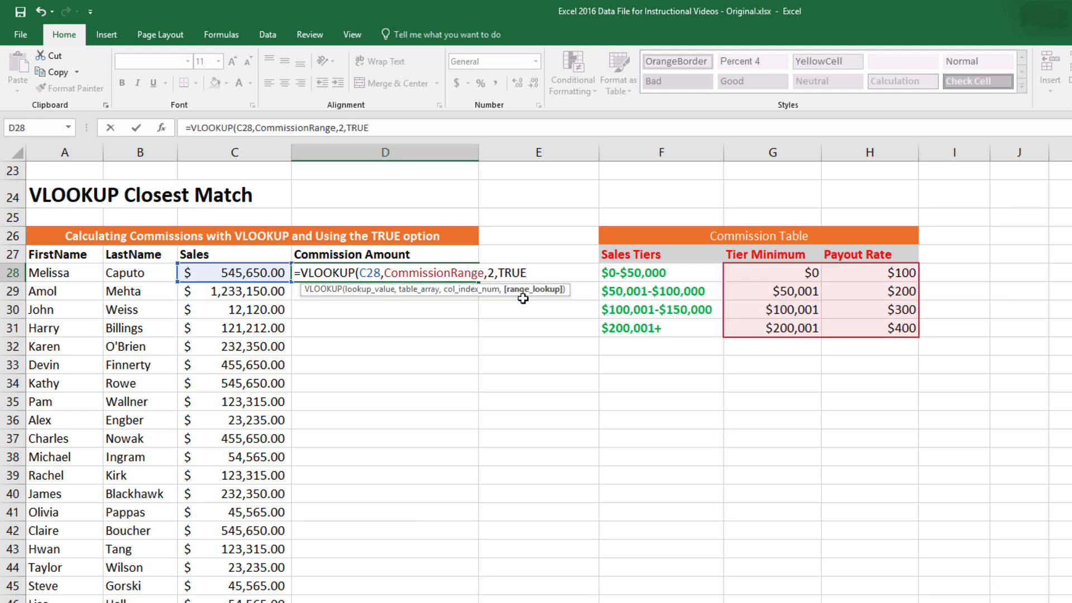
type(")")
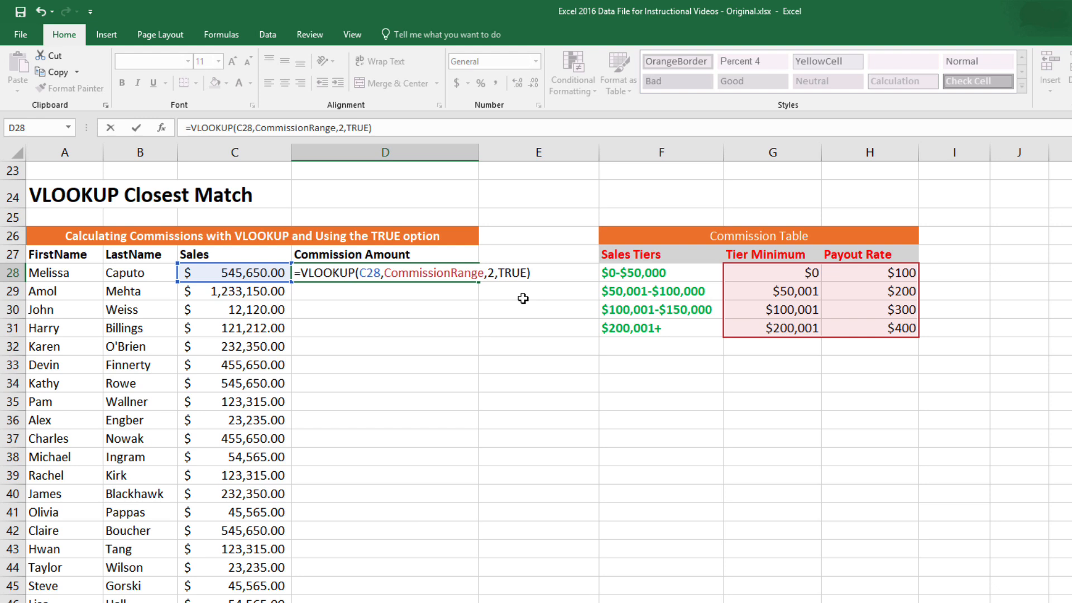
Commit the VLOOKUP formula in D28 and apply the Accounting number format to the Commission Amount cells from D28 down.
key("Return")
left_click(428, 273)
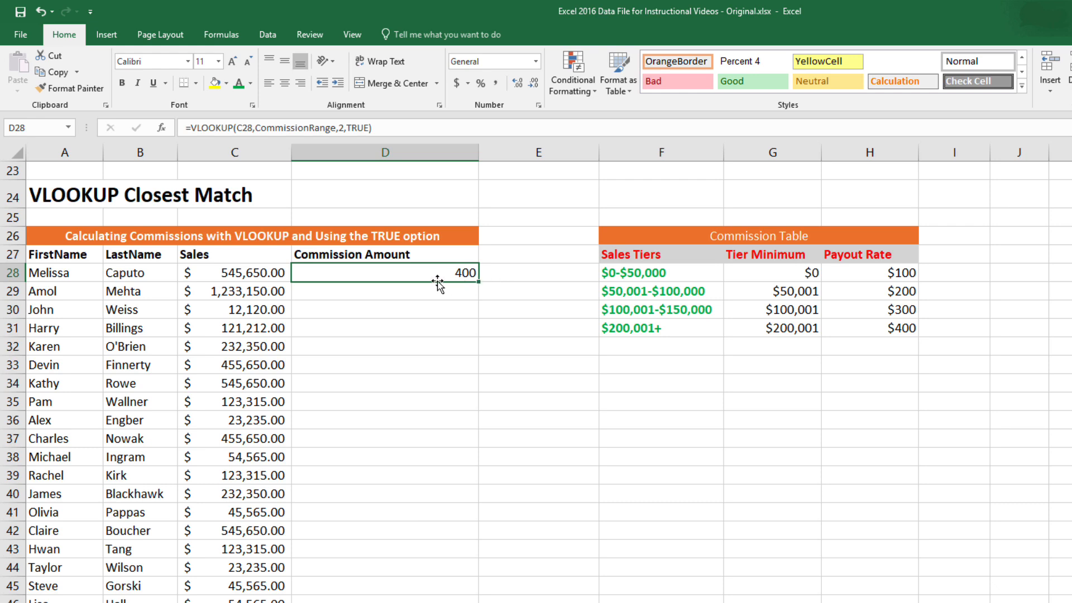
left_click_drag(438, 276, 438, 594)
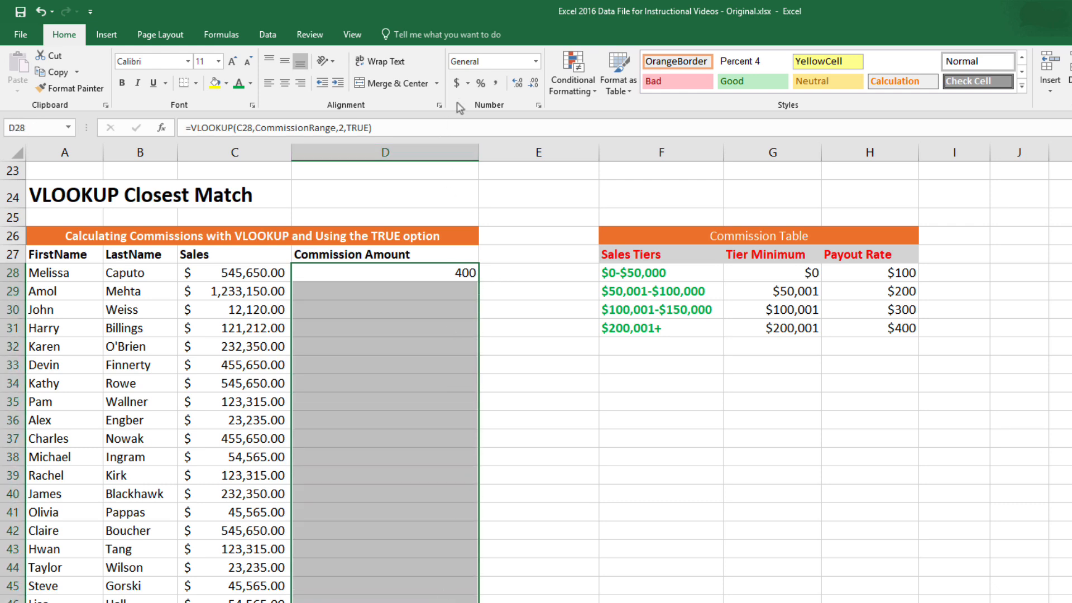
left_click(456, 83)
left_click(461, 281)
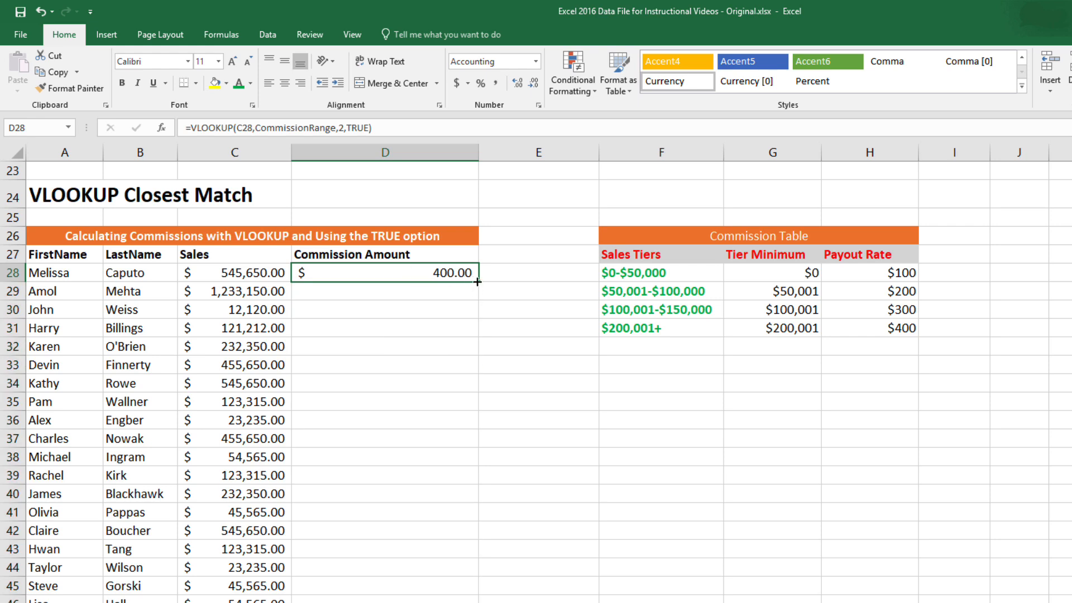
Fill the commission formula from D28 down the Commission Amount column.
left_click_drag(478, 282, 473, 602)
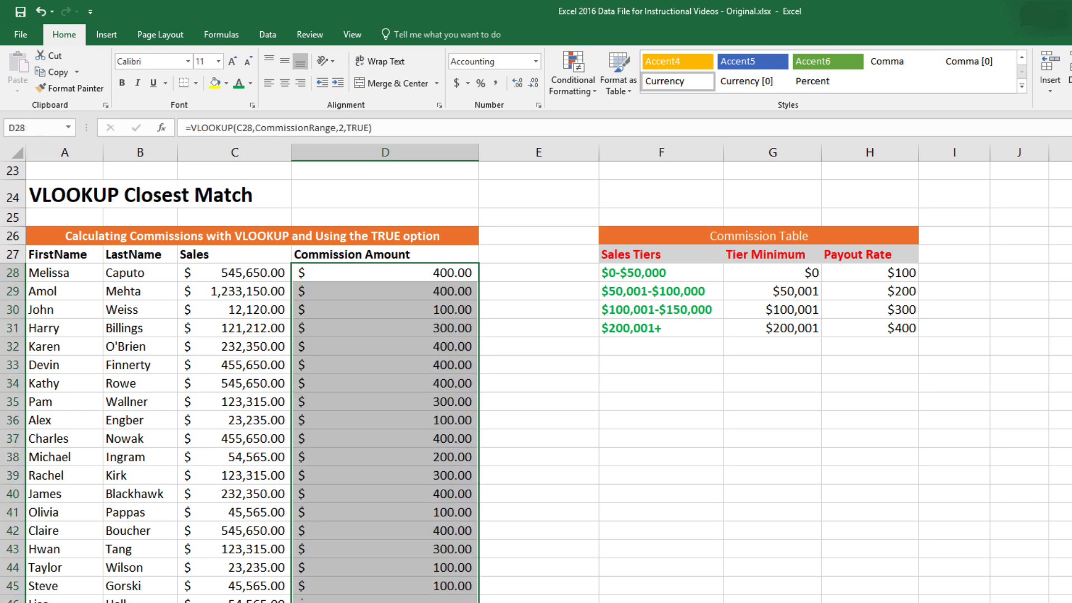
left_click(417, 382)
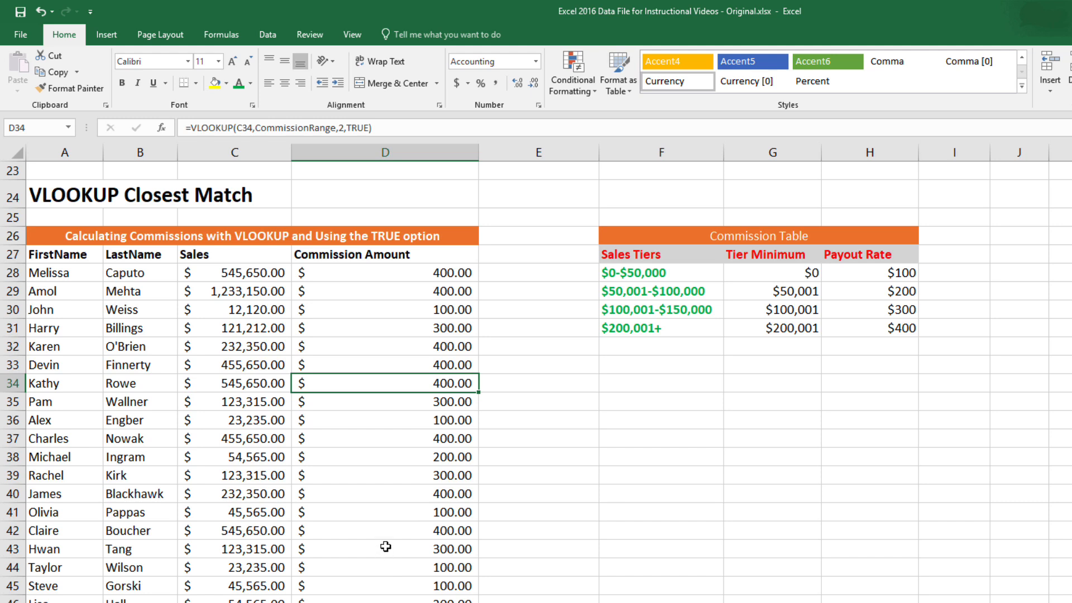
left_click(414, 273)
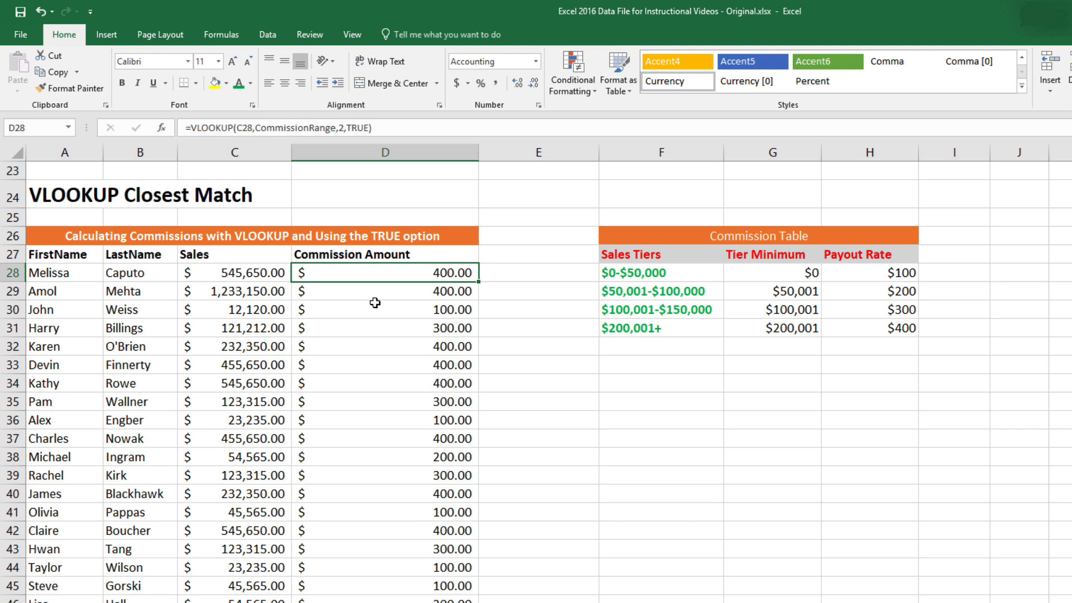
Set the first sales amount in C28 to 110000 and check its commission in D28.
left_click(242, 274)
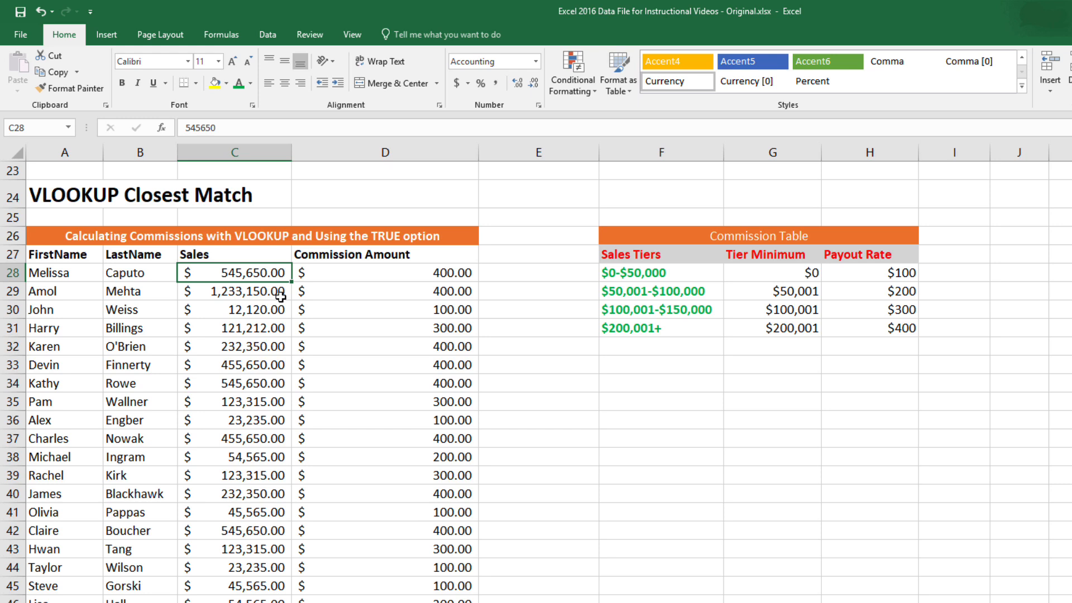
type("110000")
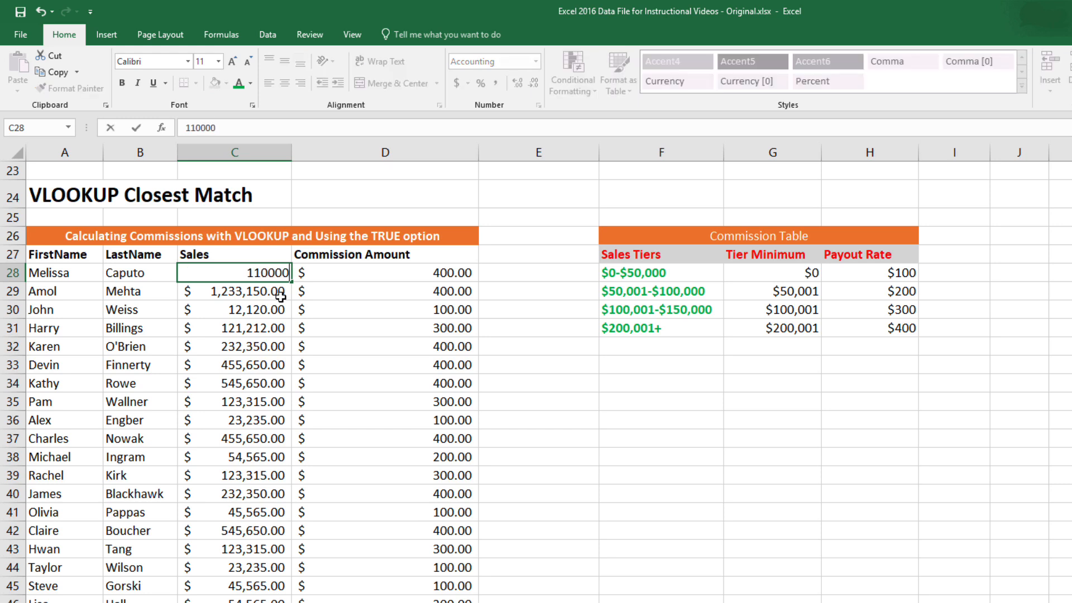
key("Return")
left_click(450, 272)
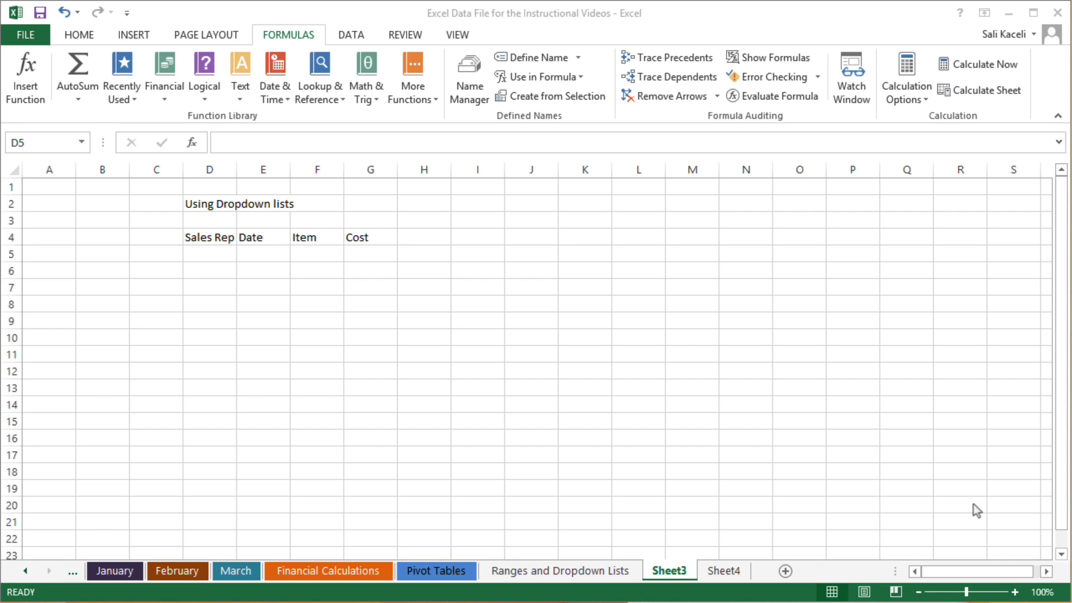
Examine the Names list in column B of Sheet4 and return to Sheet3.
left_click(212, 268)
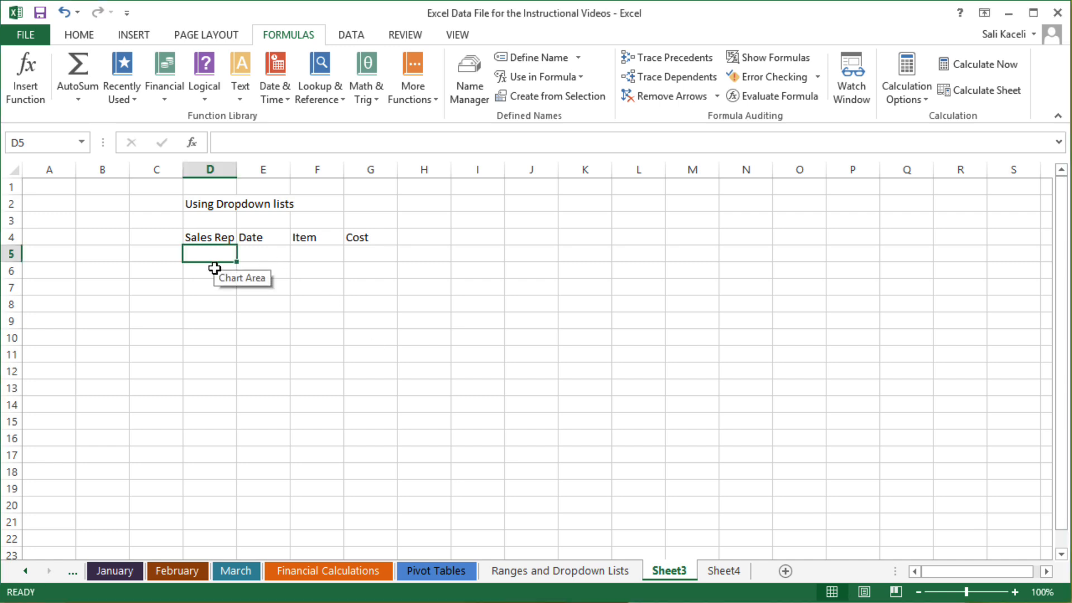
left_click(215, 270)
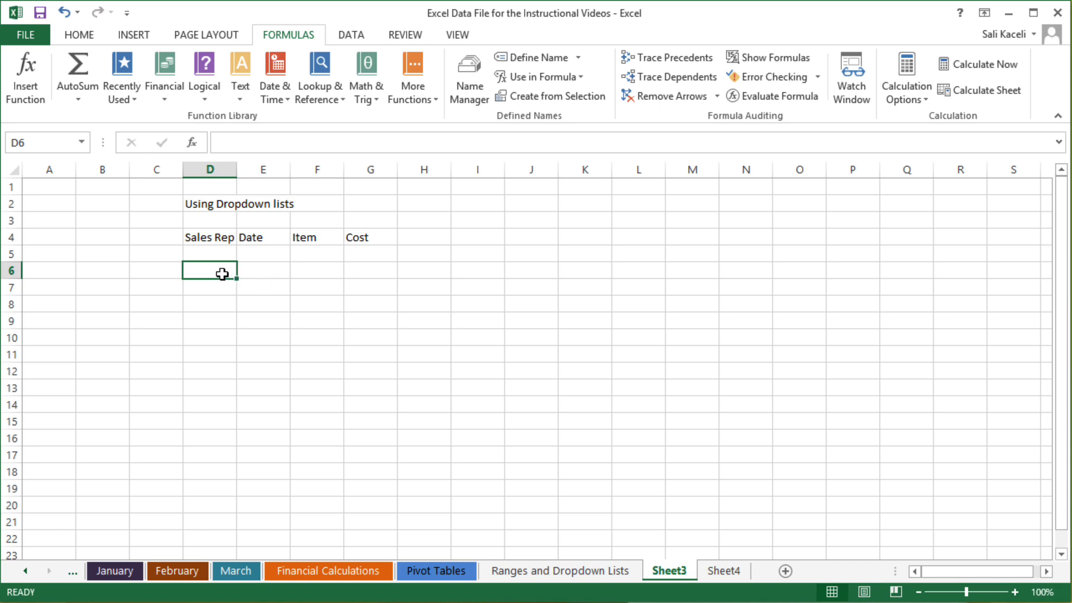
left_click(729, 579)
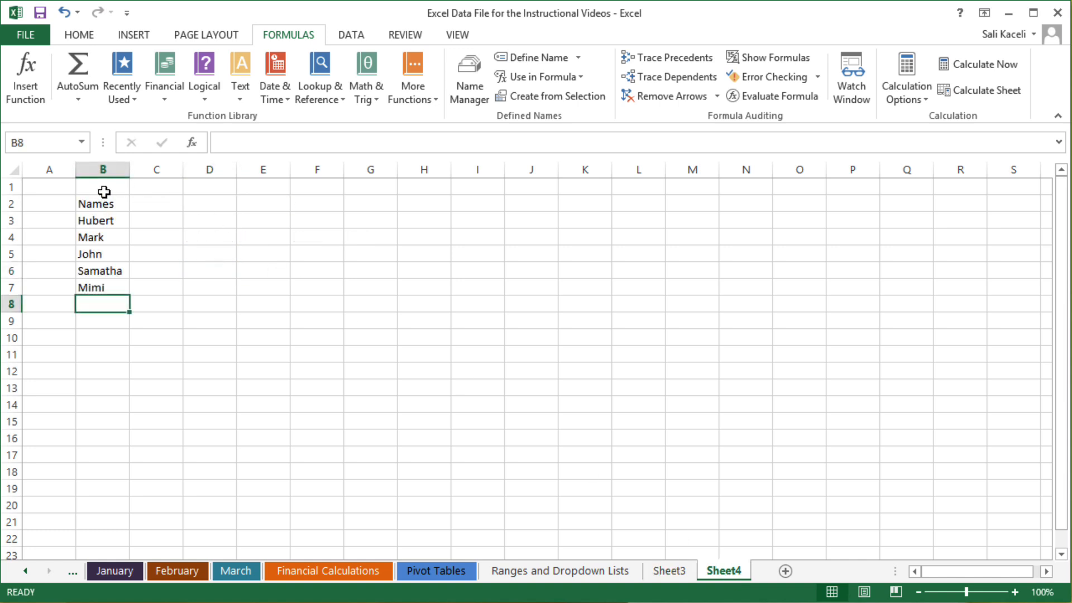
left_click(104, 192)
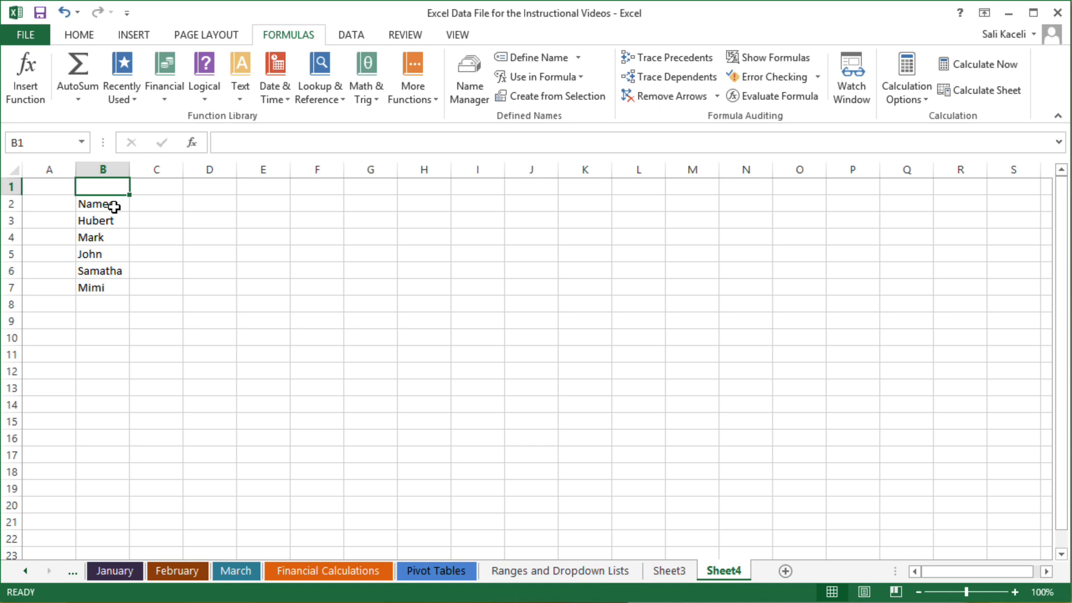
left_click(107, 221)
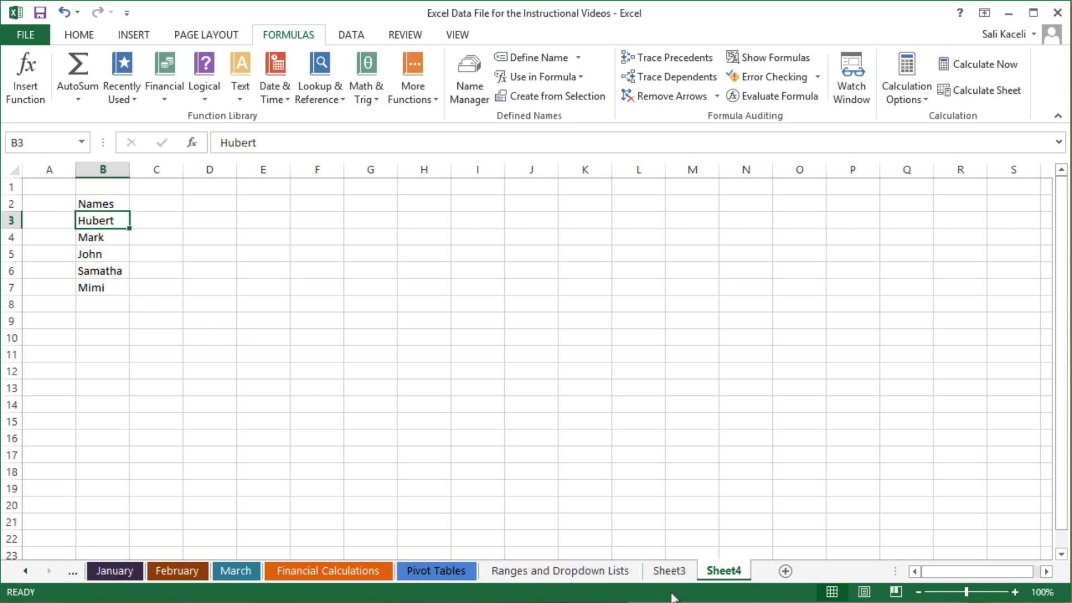
left_click(669, 571)
left_click(229, 254)
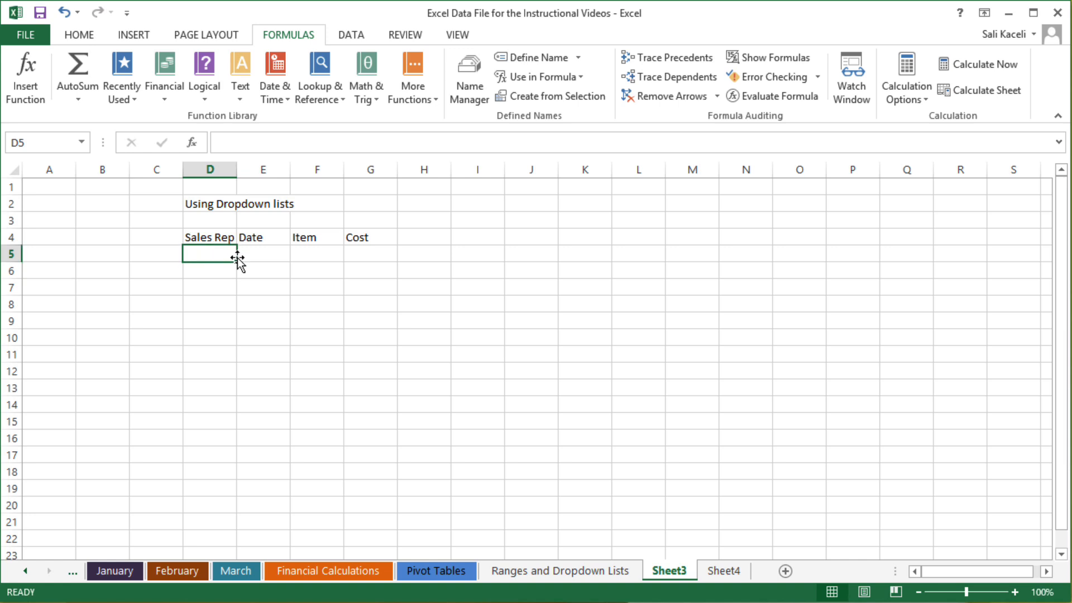
type("Hube")
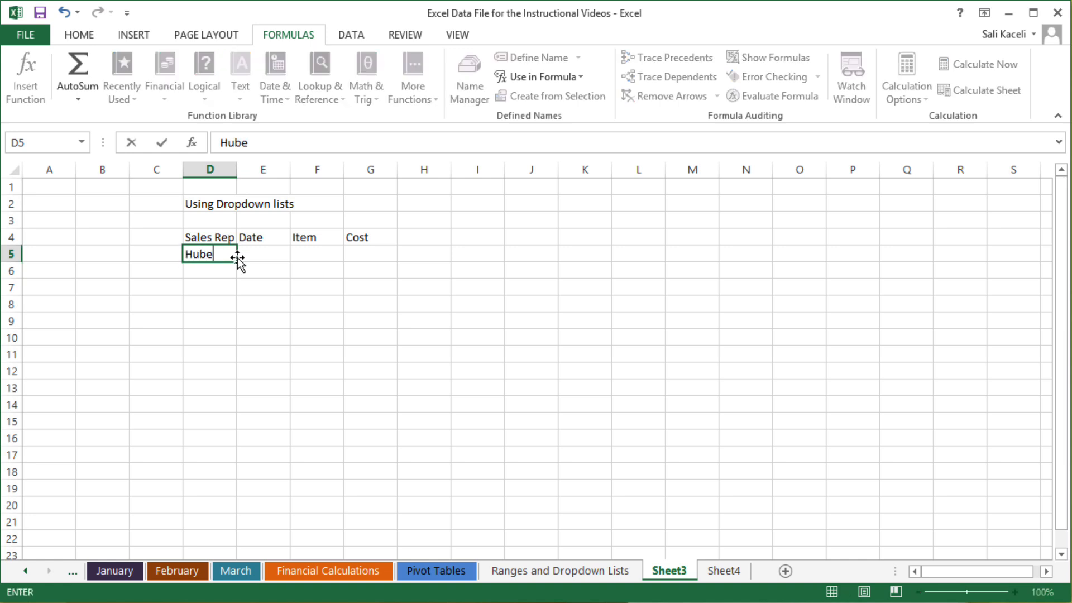
type("rrt")
key("BackSpace")
key("BackSpace")
key("BackSpace")
key("BackSpace")
key("BackSpace")
key("BackSpace")
key("BackSpace")
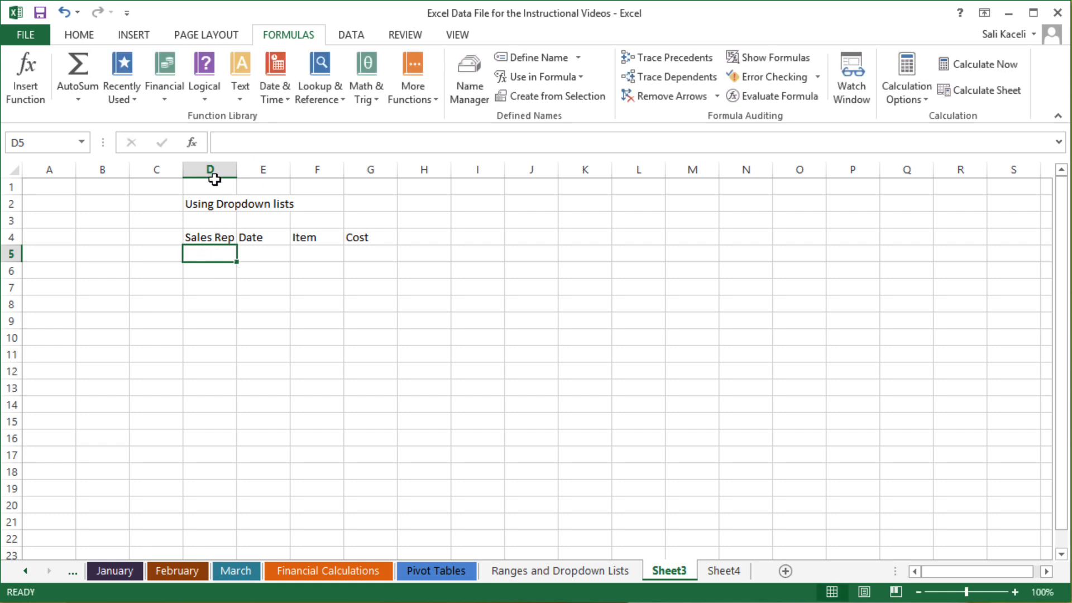
Open data validation for the whole Sales Rep column D and allow only List values.
left_click(210, 170)
left_click(352, 35)
left_click(705, 96)
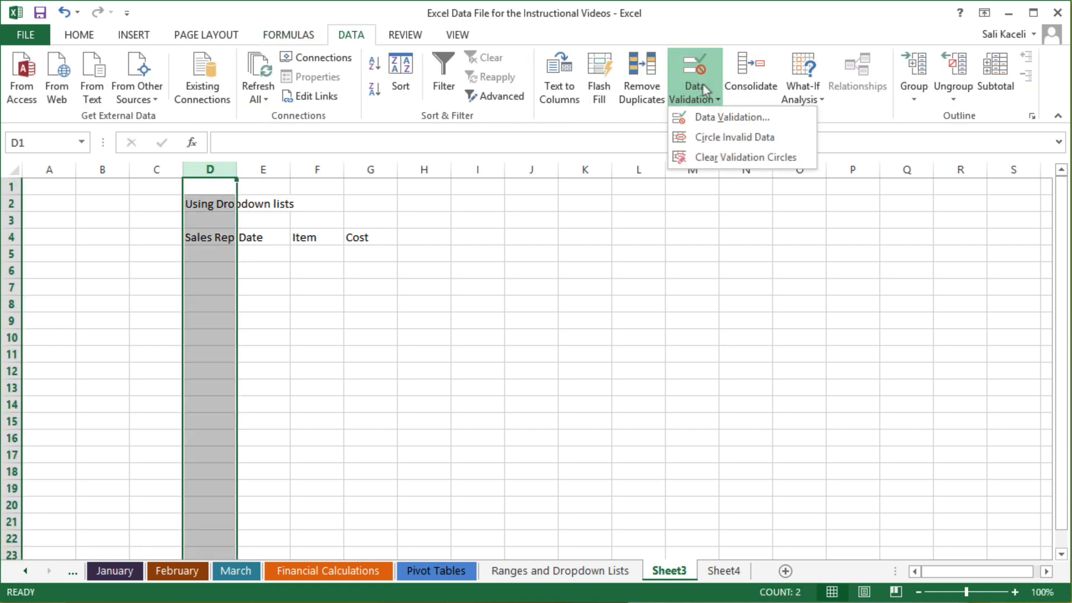
left_click(735, 121)
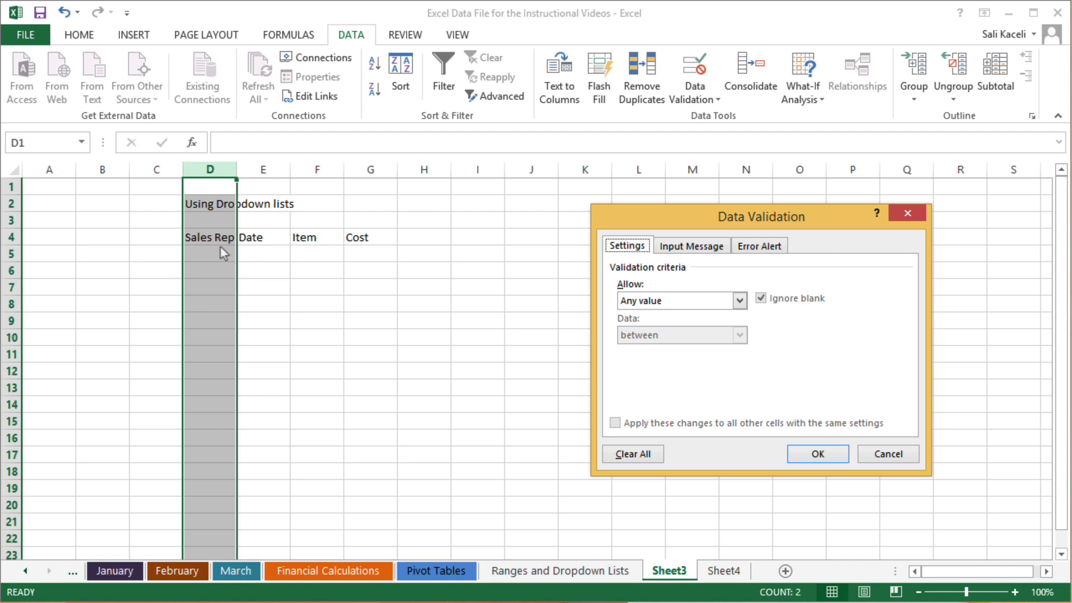
left_click(740, 301)
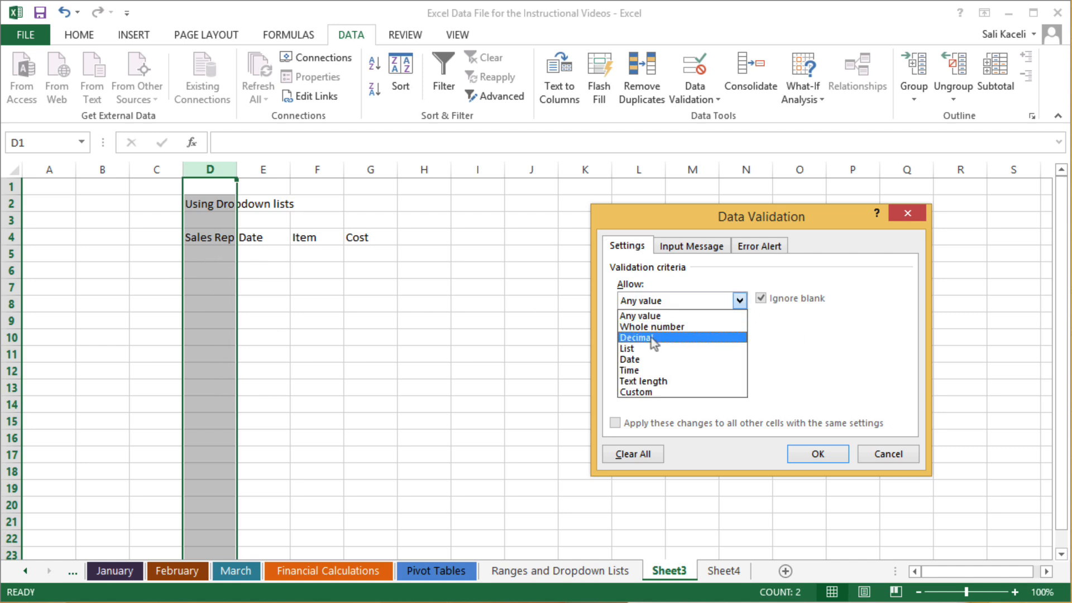
left_click(642, 350)
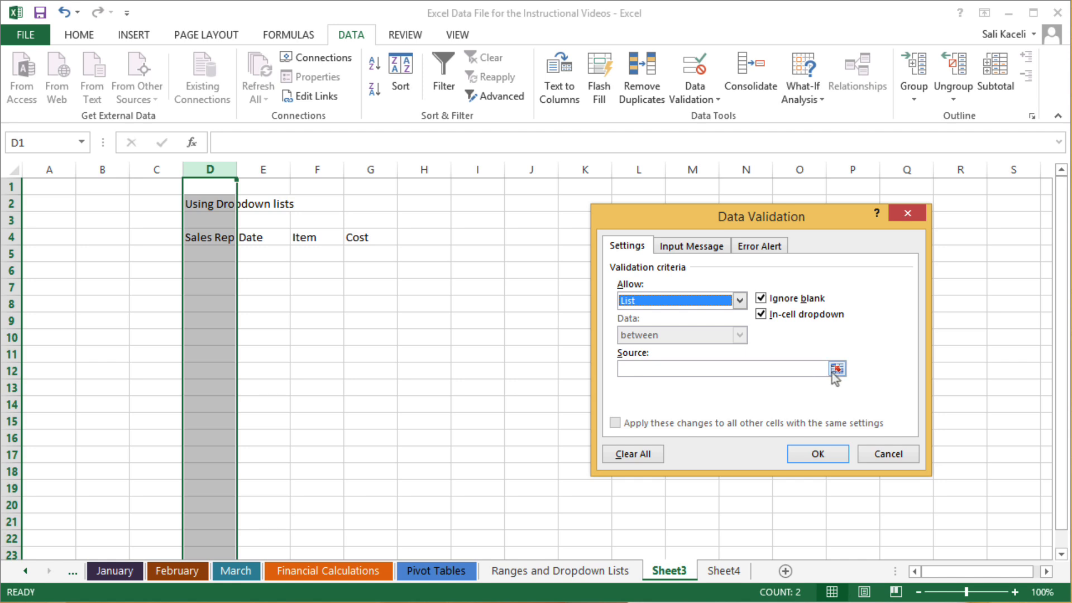
Set the validation list's source to Sheet4!$B$3:$B$13 and apply the rule.
left_click(675, 370)
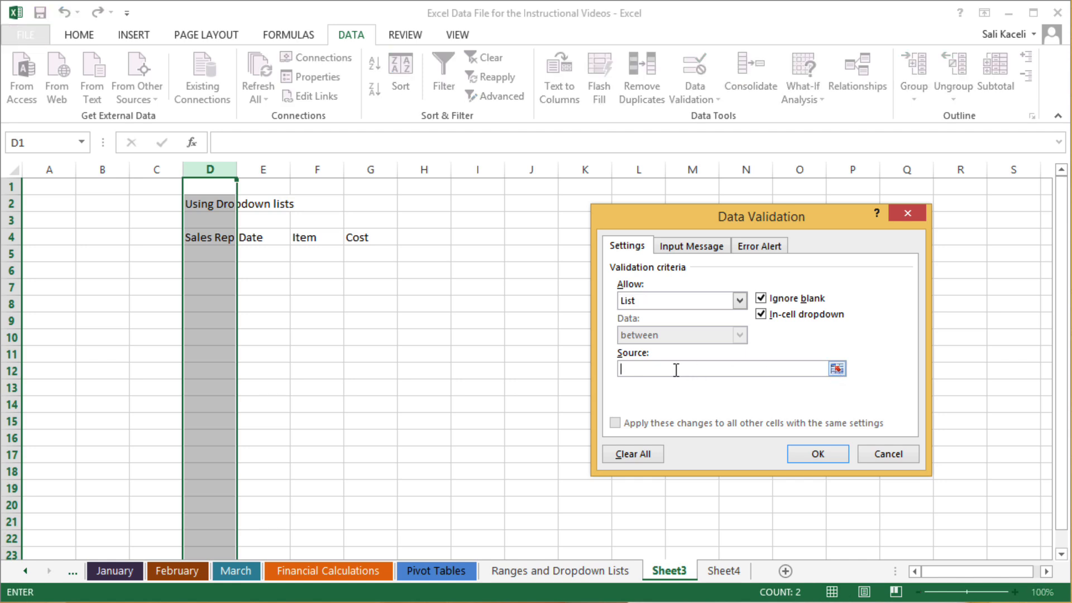
left_click(725, 575)
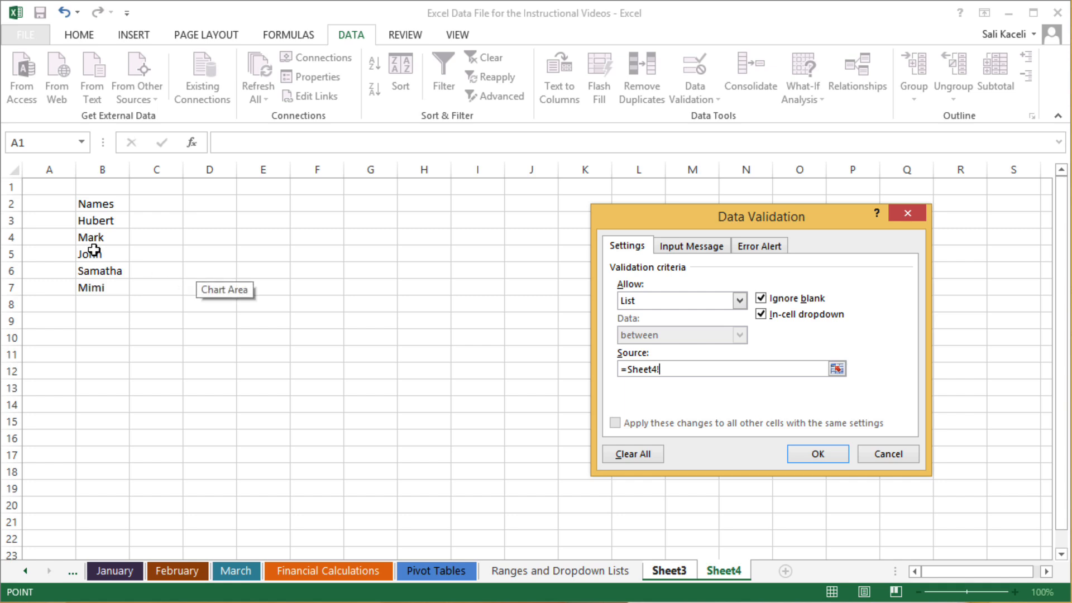
left_click_drag(93, 222, 103, 380)
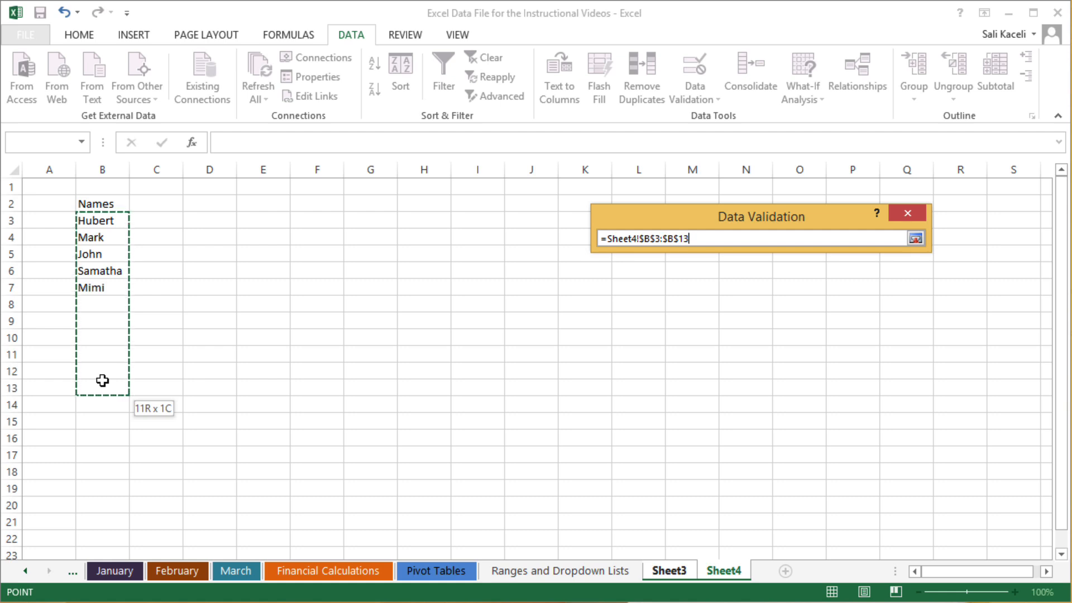
left_click_drag(102, 381, 102, 381)
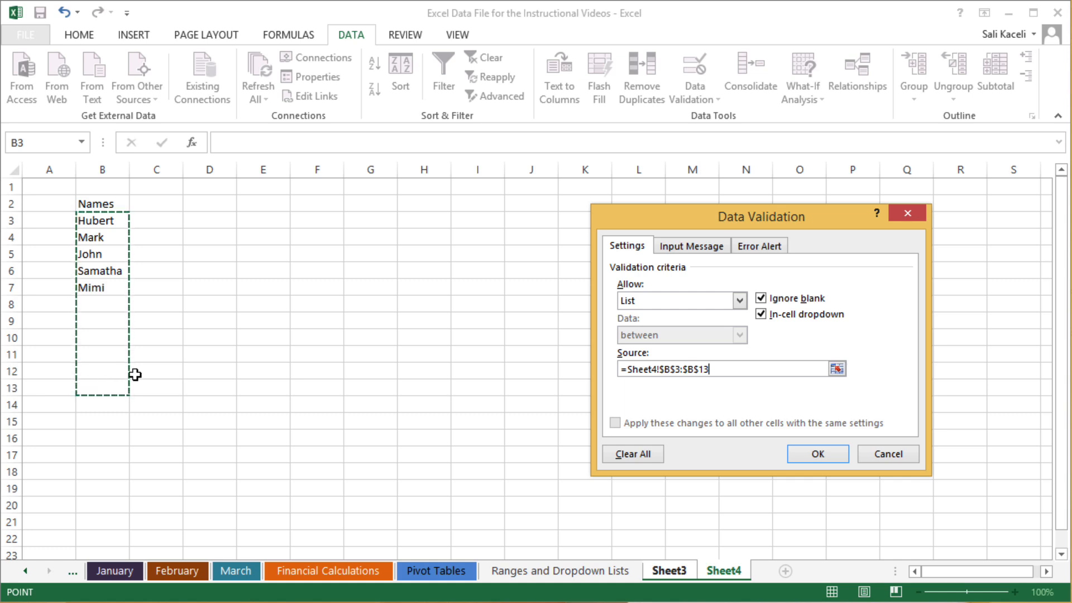
left_click(815, 452)
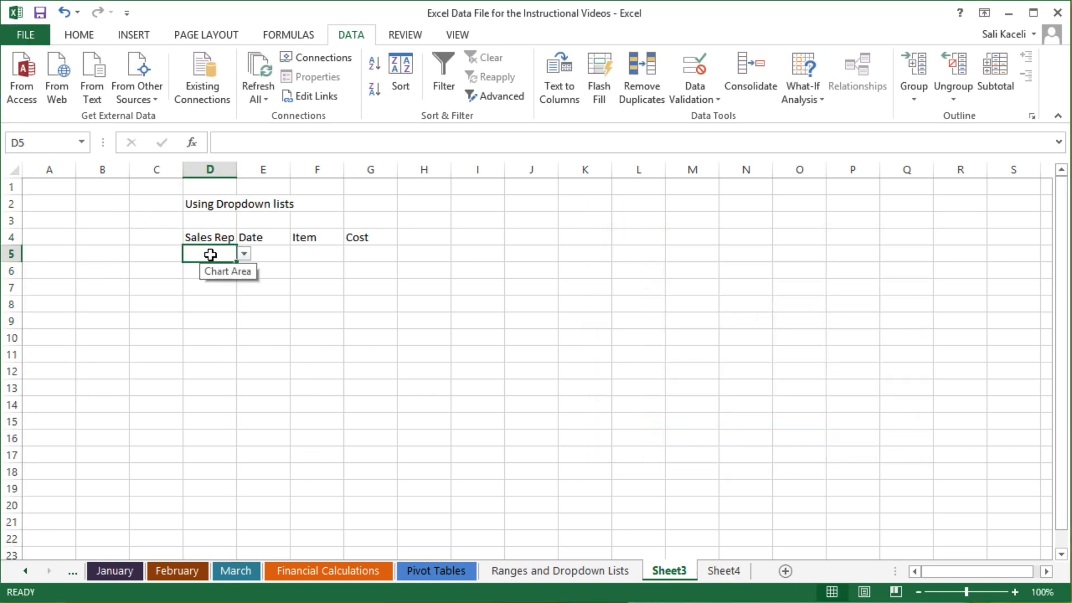
Try to enter a name missing from the list in Sales Rep cell D5, and cancel the entry.
left_click(208, 287)
left_click(208, 258)
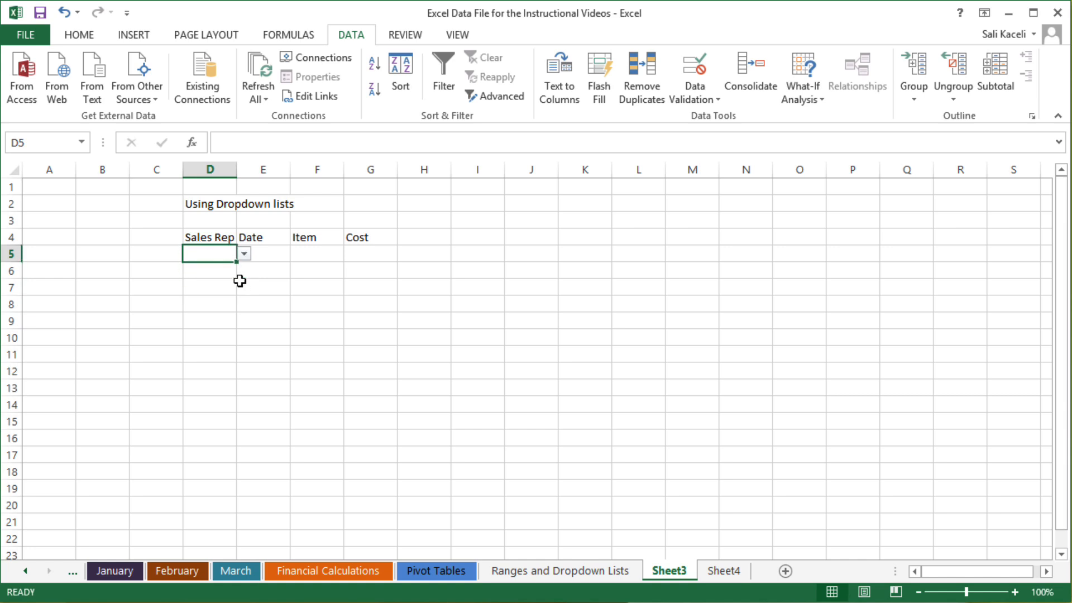
type("Tom")
key("Return")
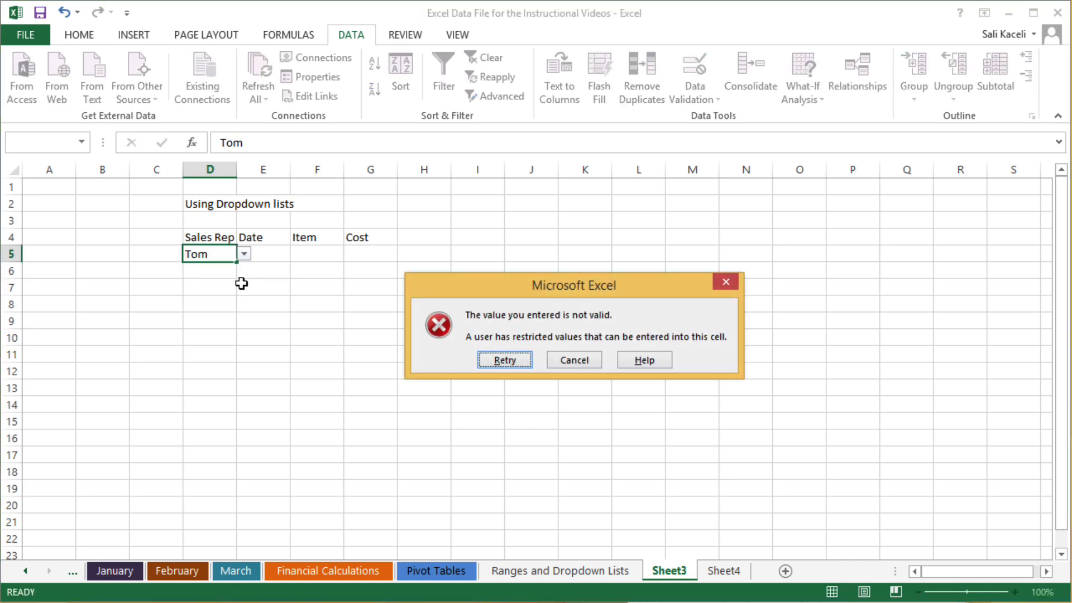
key("Escape")
Choose the first listed sales rep in D5 and enter sdfd as the Date and sdfds as the Item.
left_click(245, 254)
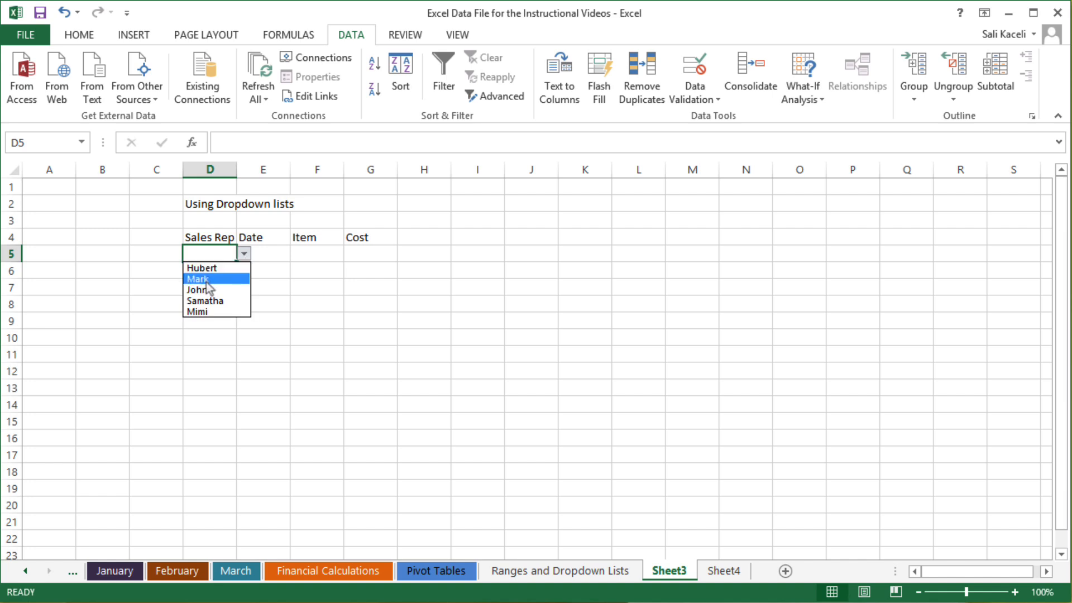
left_click(214, 270)
left_click(270, 256)
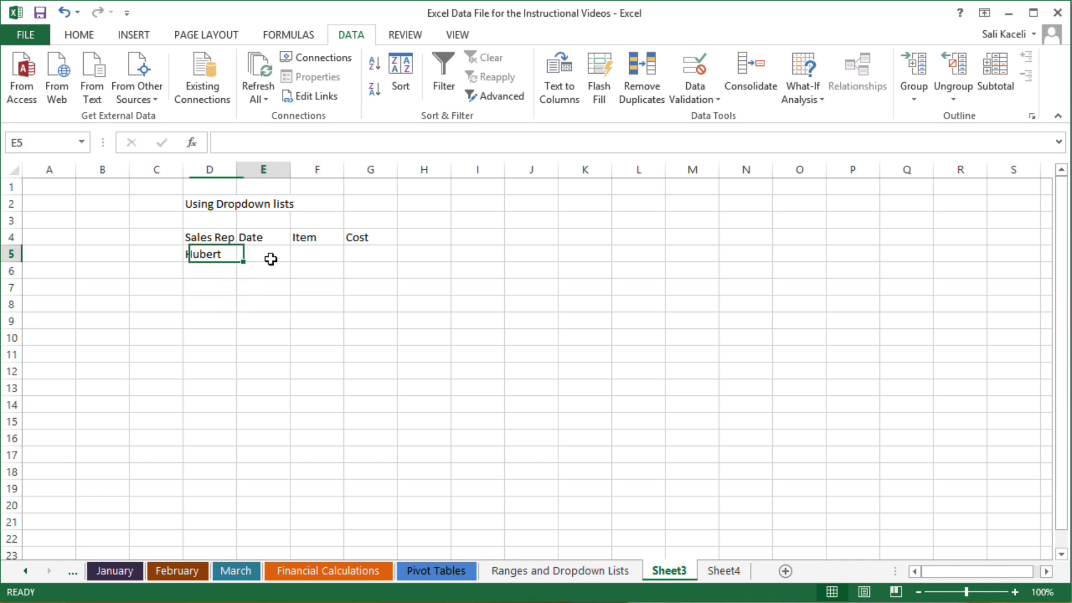
type("sdfd")
left_click(307, 260)
type("sdfds")
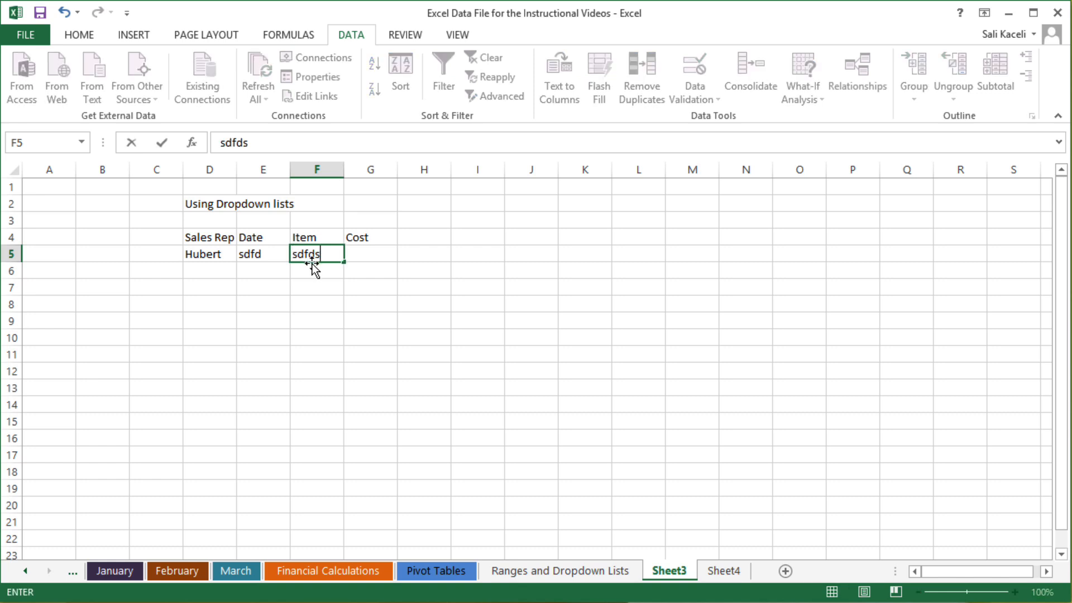
left_click(365, 264)
Clear the Date entry in E5.
left_click(273, 256)
key("Delete")
left_click(256, 273)
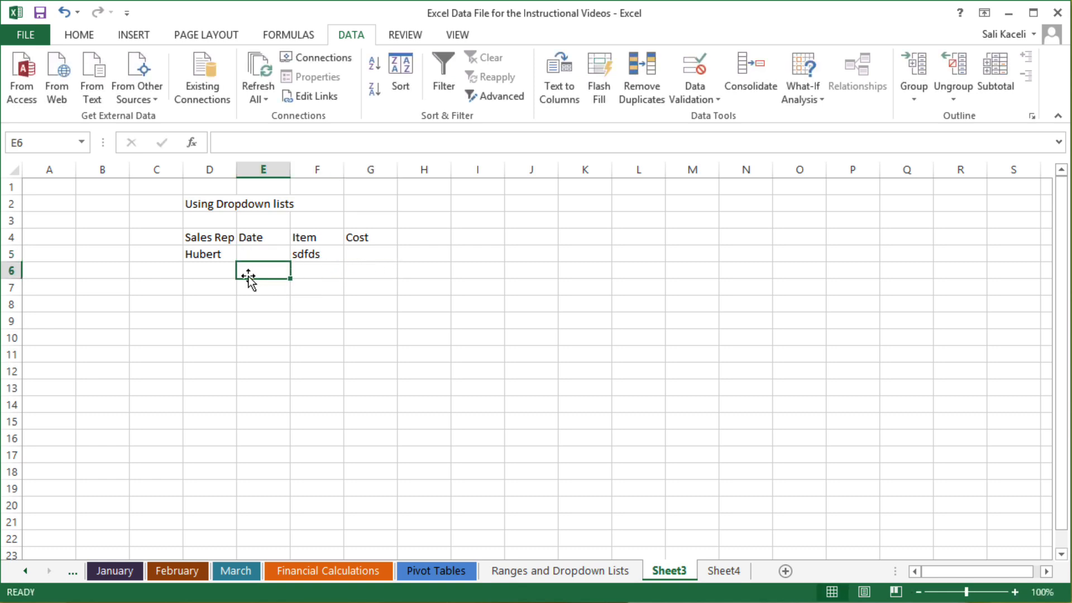
Choose the fourth listed sales rep in D6 and the second listed one in D8 from their dropdown lists.
left_click(221, 265)
left_click(244, 271)
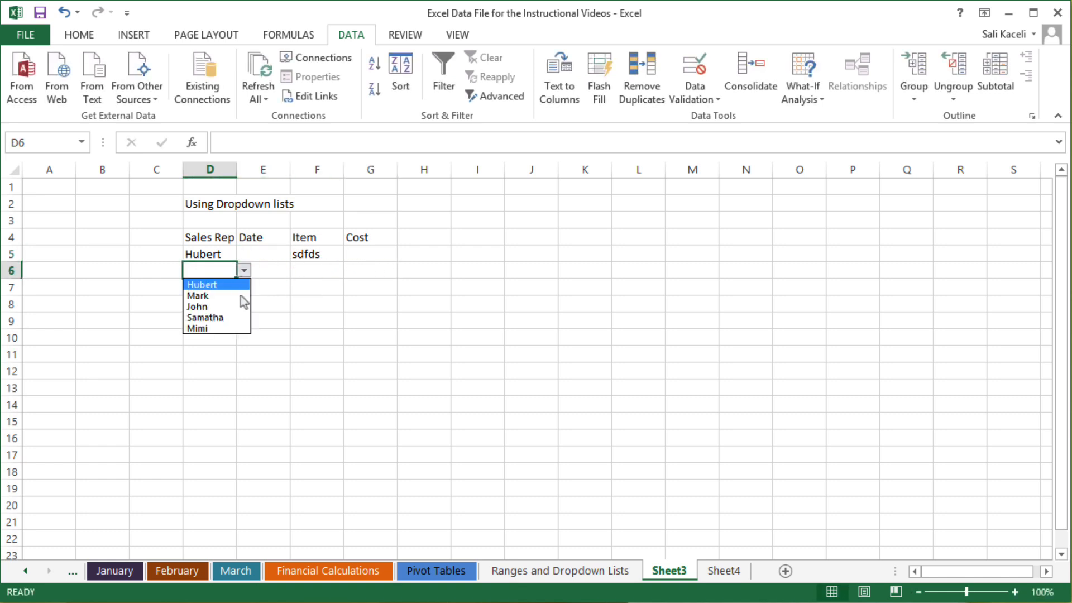
left_click(222, 315)
left_click(223, 302)
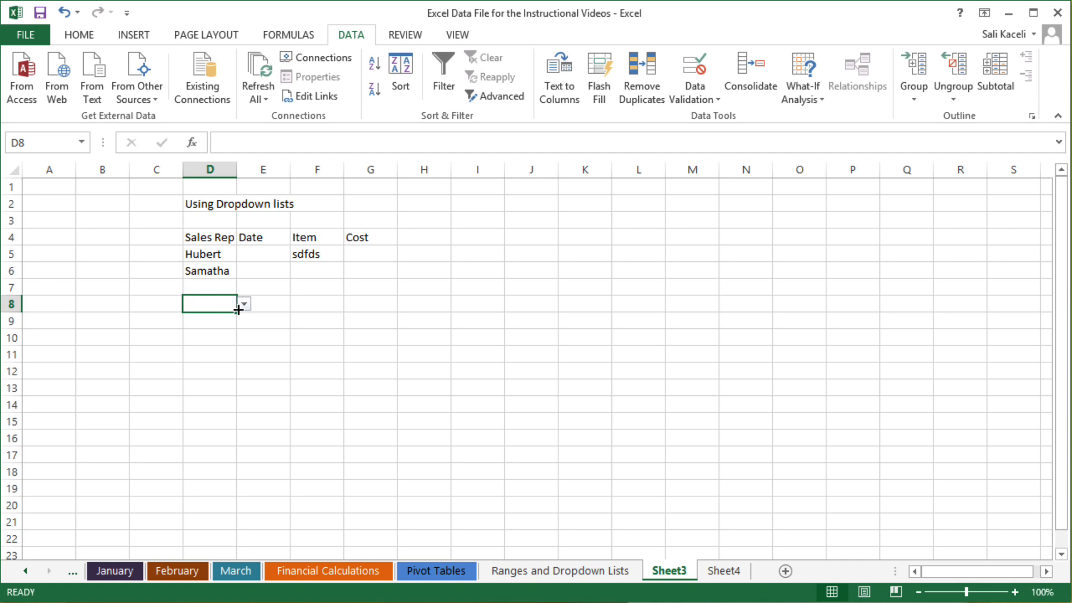
left_click(244, 305)
left_click(222, 329)
left_click(534, 354)
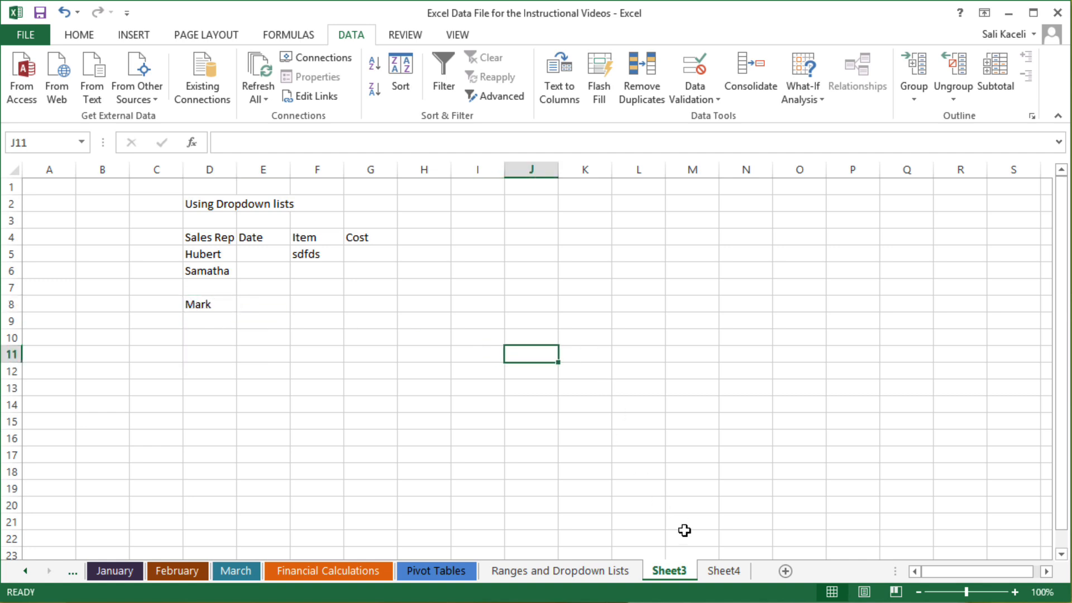
Add another sales rep's first name in B8, directly below the Names list on Sheet4.
left_click(739, 573)
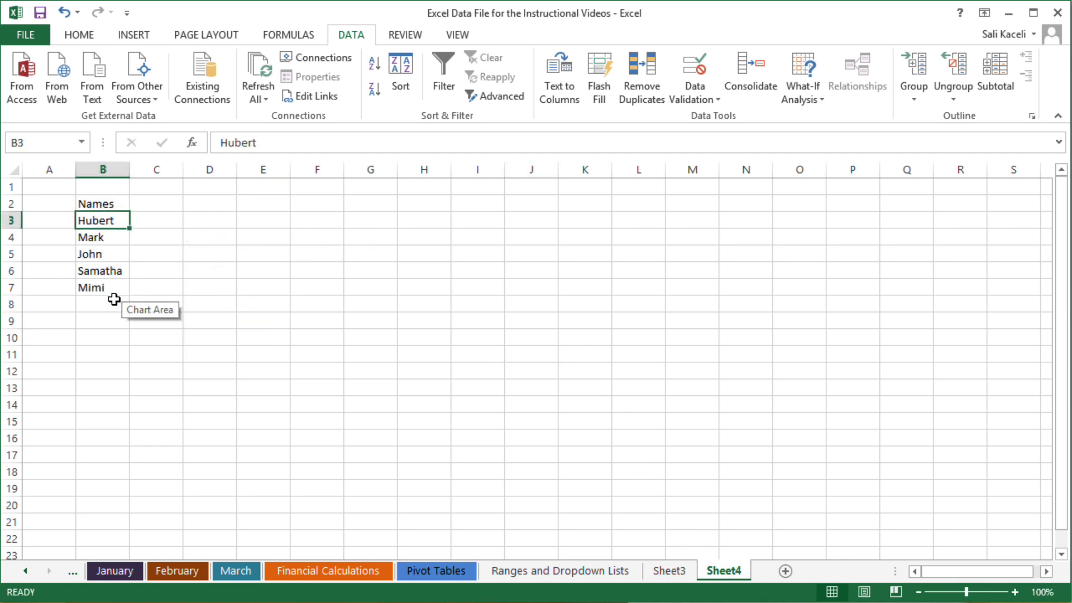
left_click(115, 304)
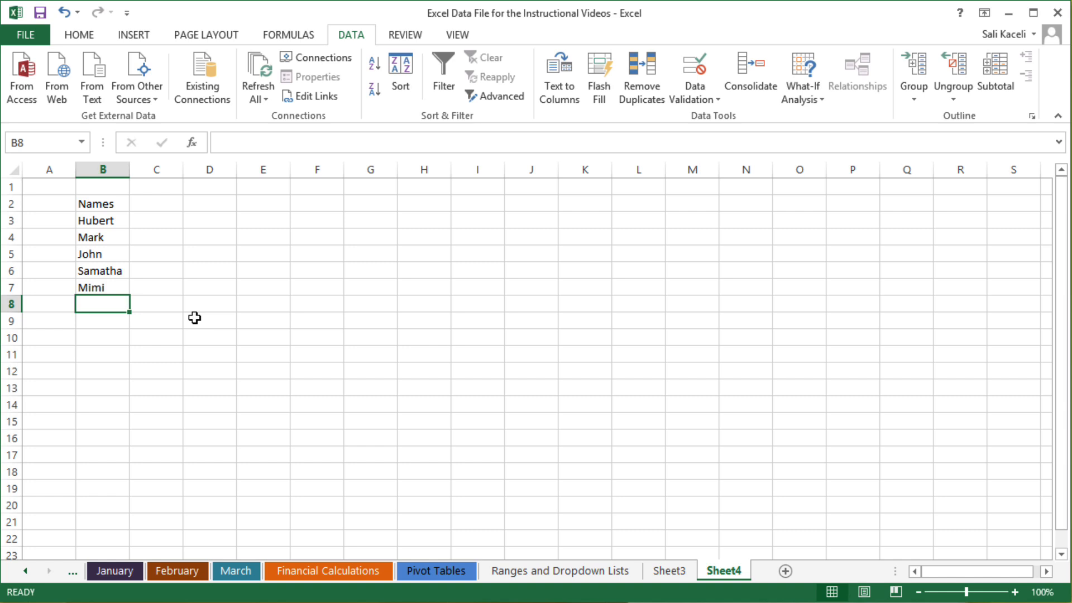
type("Jonathan")
key("Return")
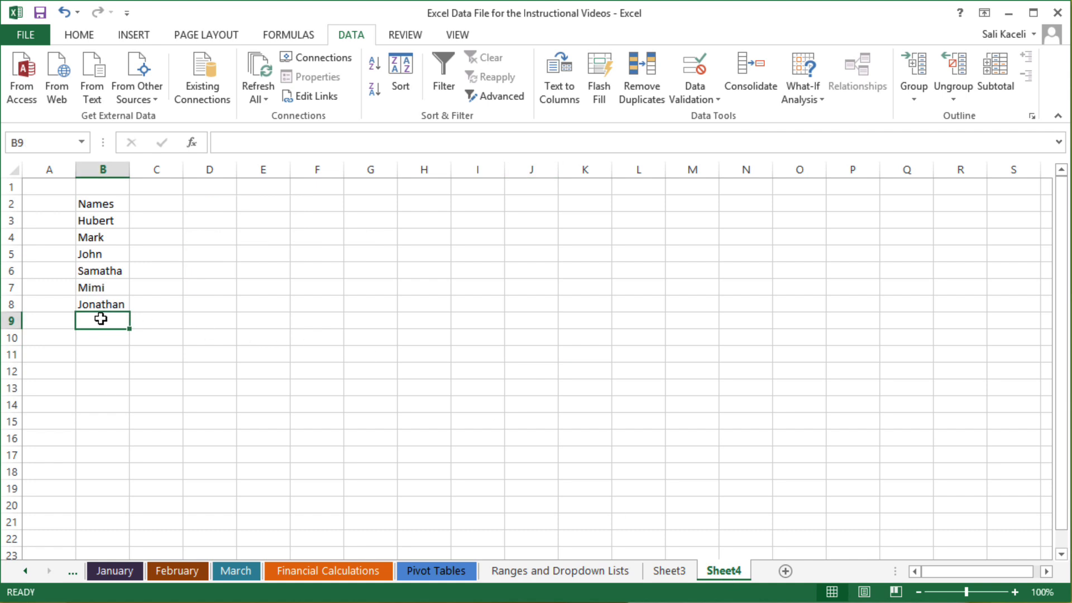
left_click(106, 305)
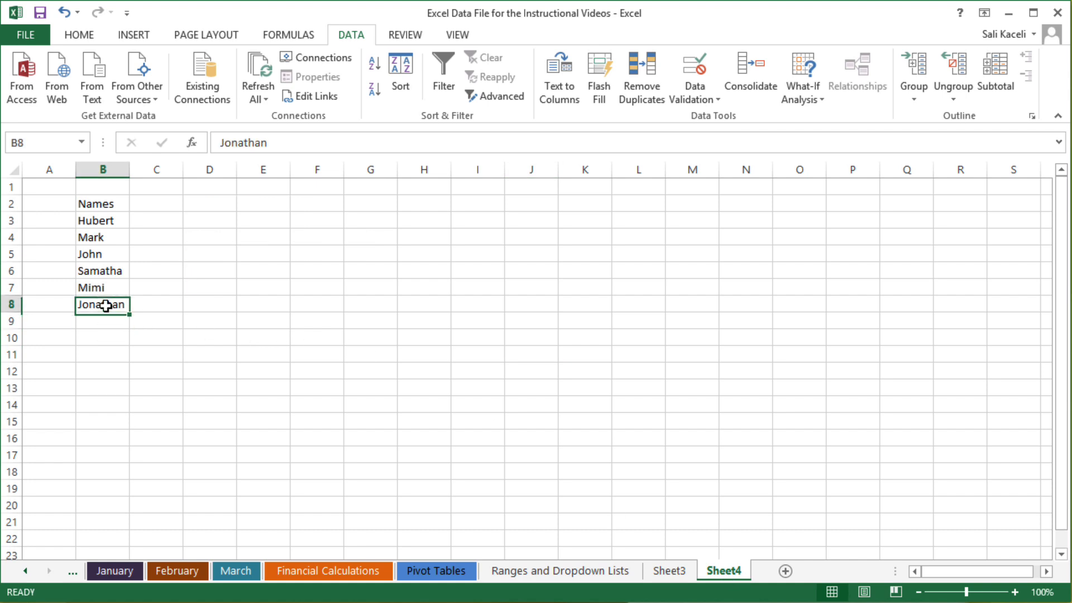
Choose the sixth listed sales rep from the dropdown list in cell D9 of Sheet3.
left_click(670, 571)
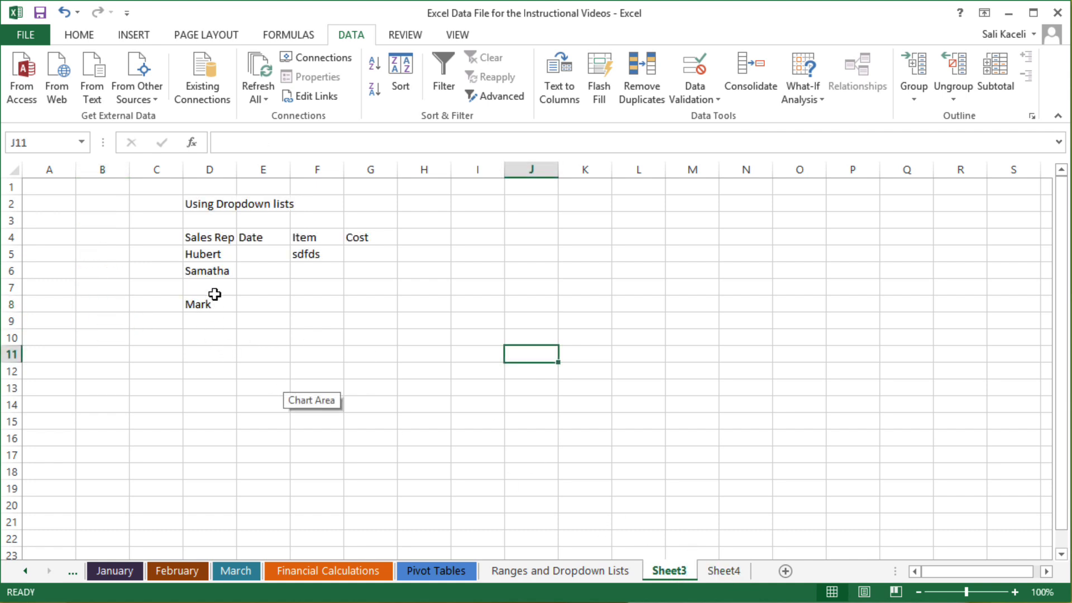
left_click(209, 322)
left_click(244, 320)
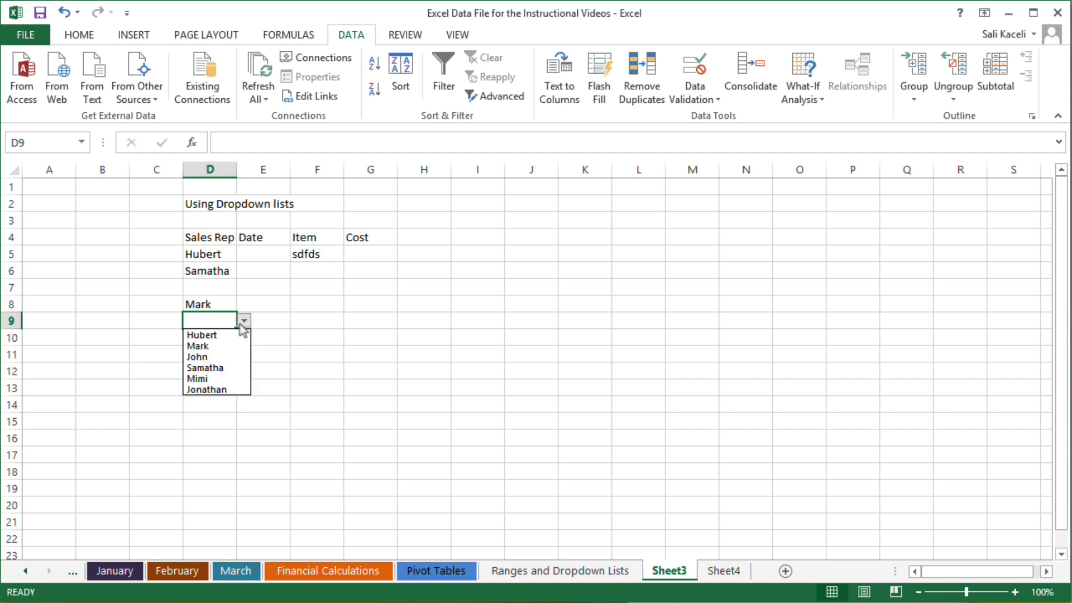
left_click(226, 389)
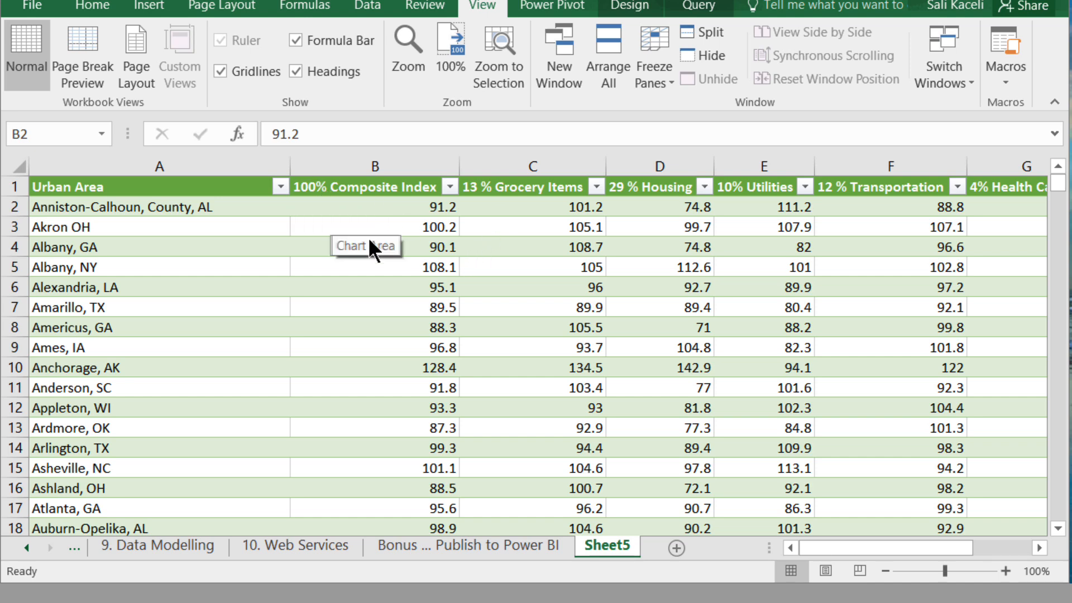
Examine the Urban Area cost index table on Sheet5 down its rows and across its columns.
scroll(369, 245, "down", 2)
scroll(371, 246, "up", 2)
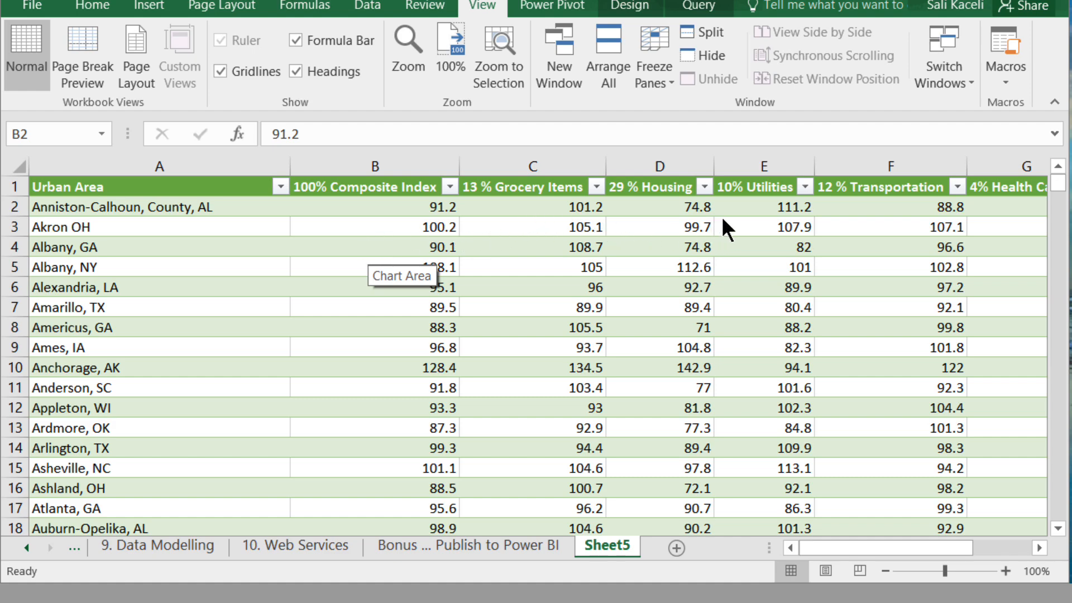
scroll(731, 240, "down", 8)
scroll(503, 279, "up", 8)
left_click(1039, 548)
left_click(1039, 548)
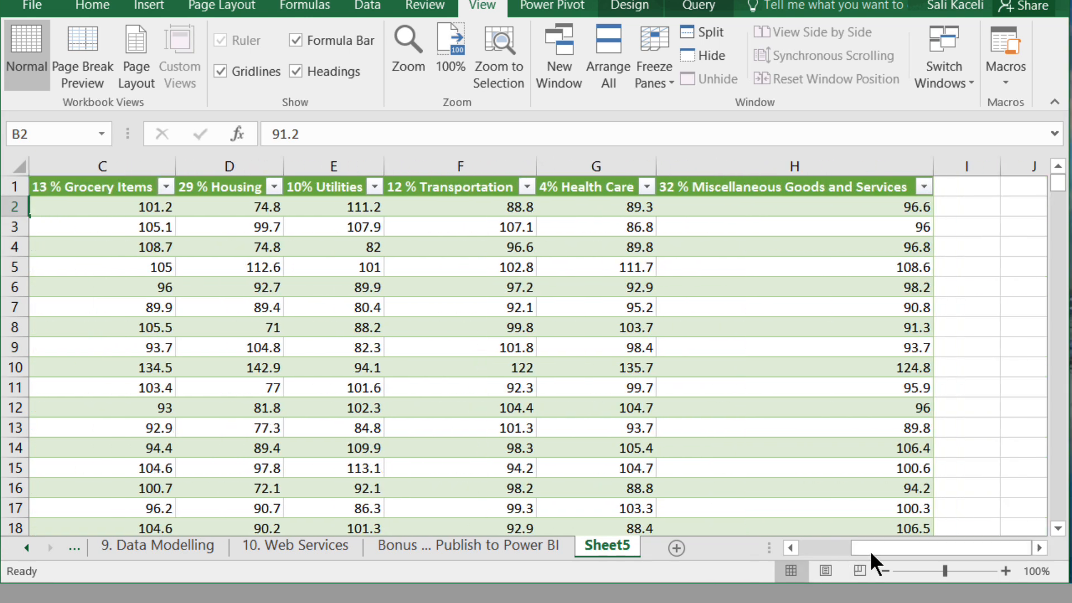
left_click(823, 550)
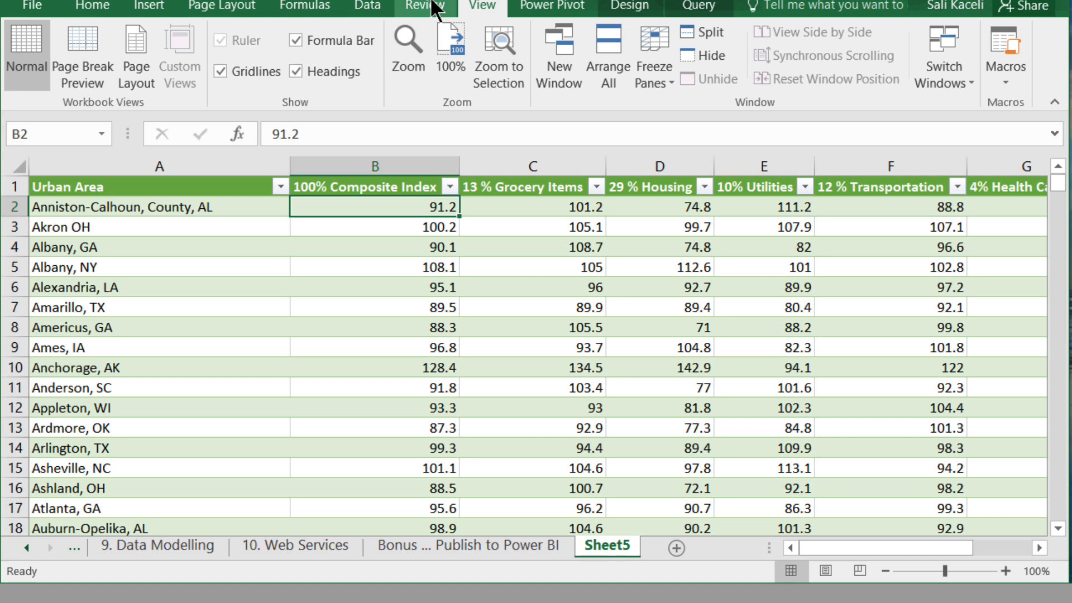
Freeze only the top row of the Sheet5 table and check the headings while viewing lower rows and further columns.
left_click(670, 79)
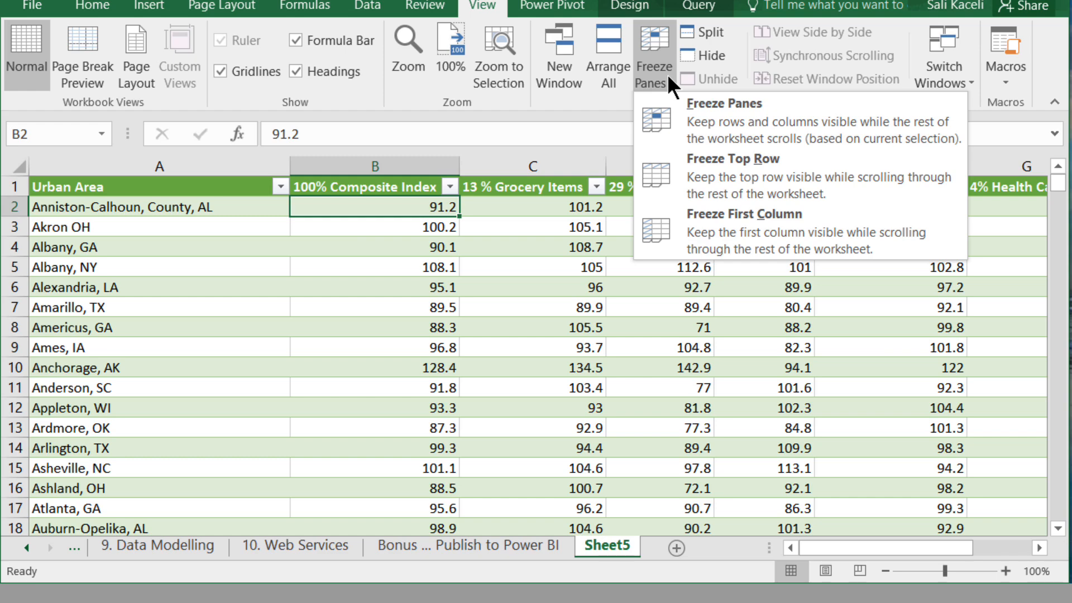
left_click(721, 173)
scroll(391, 244, "down", 20)
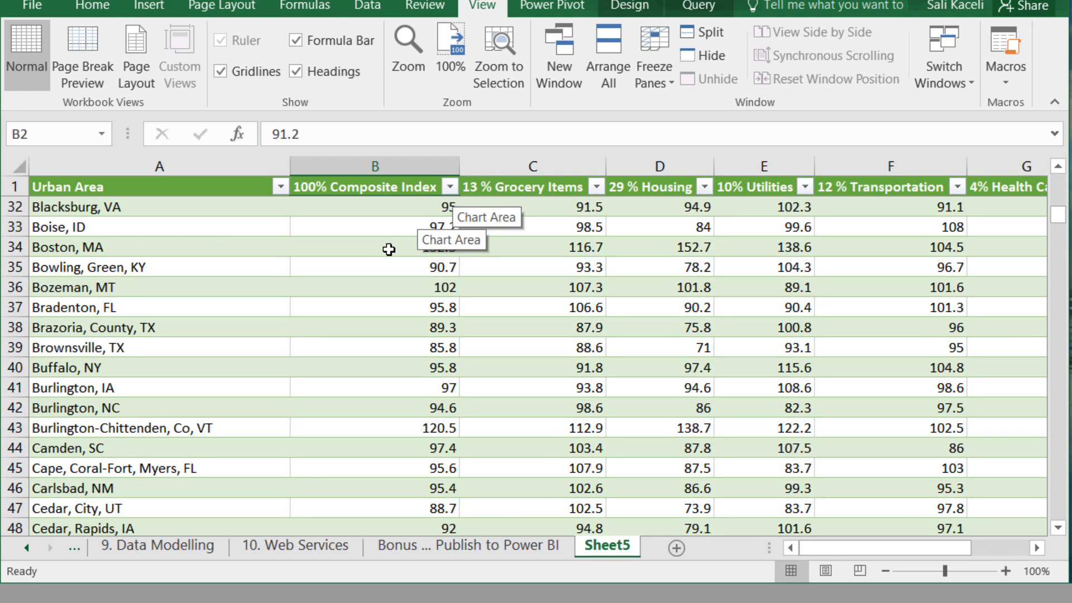
scroll(362, 329, "down", 8)
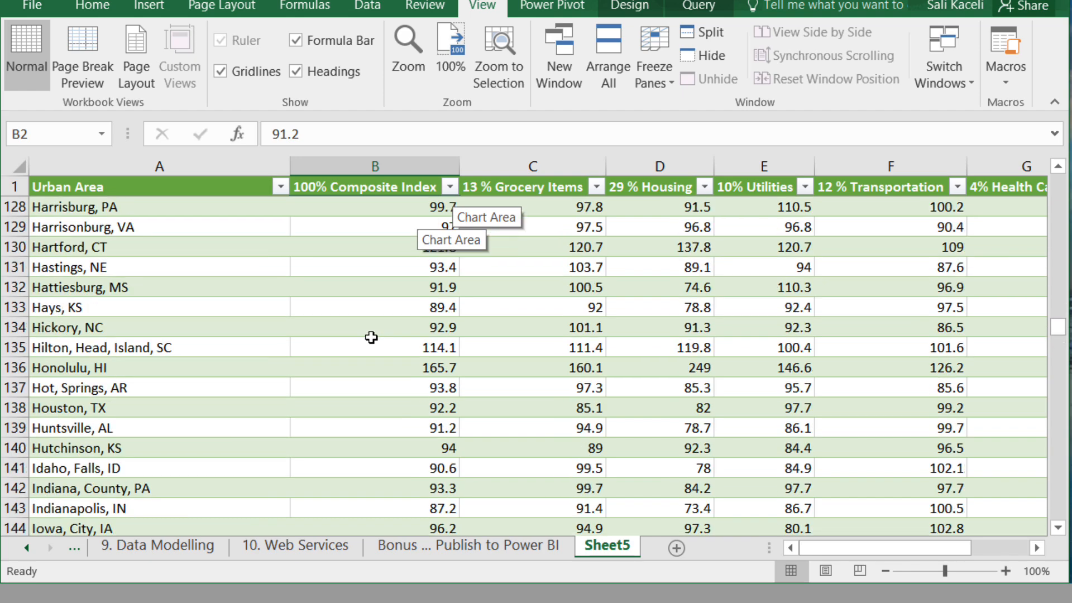
scroll(371, 335, "up", 20)
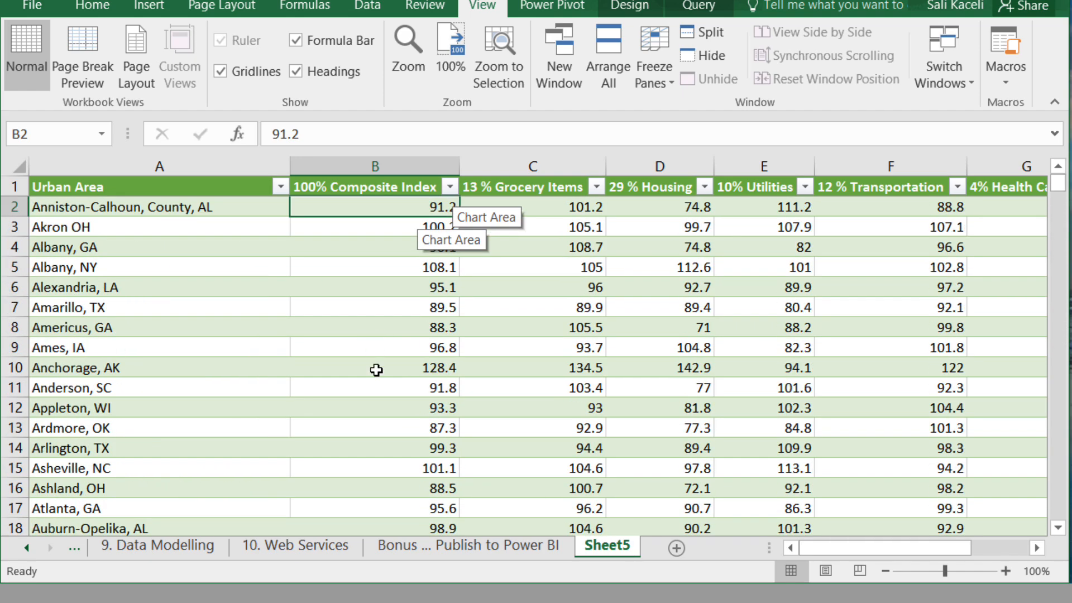
scroll(376, 368, "down", 20)
scroll(383, 411, "down", 8)
scroll(391, 435, "up", 20)
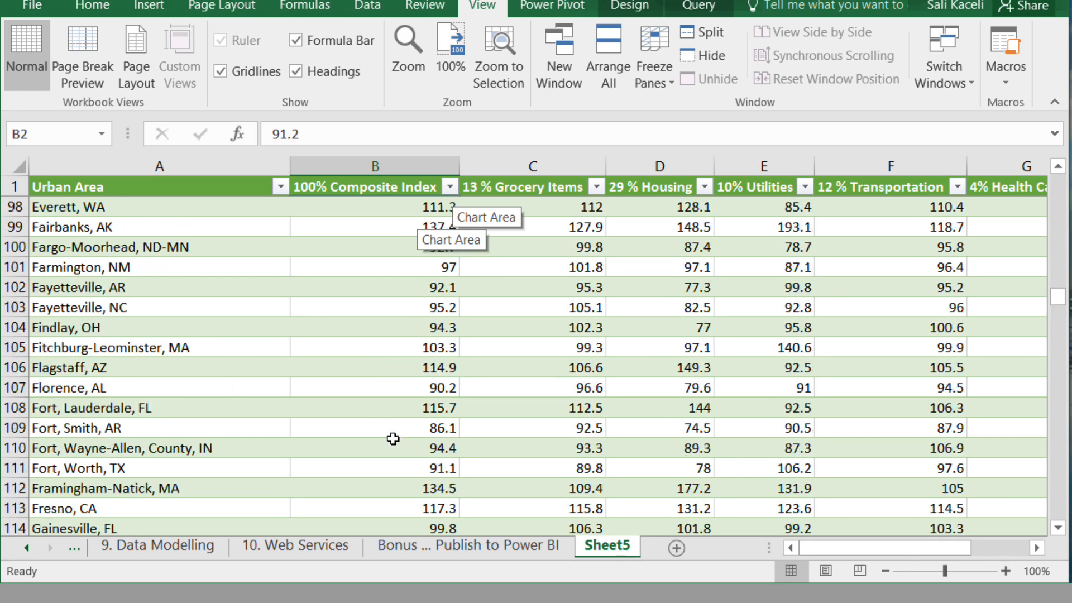
left_click(999, 552)
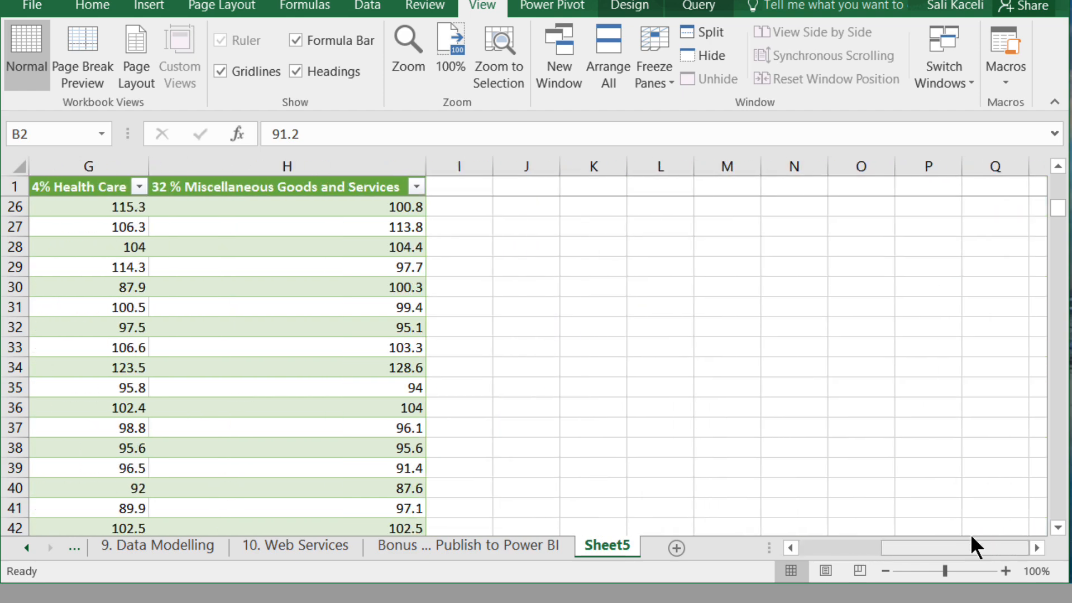
left_click(817, 550)
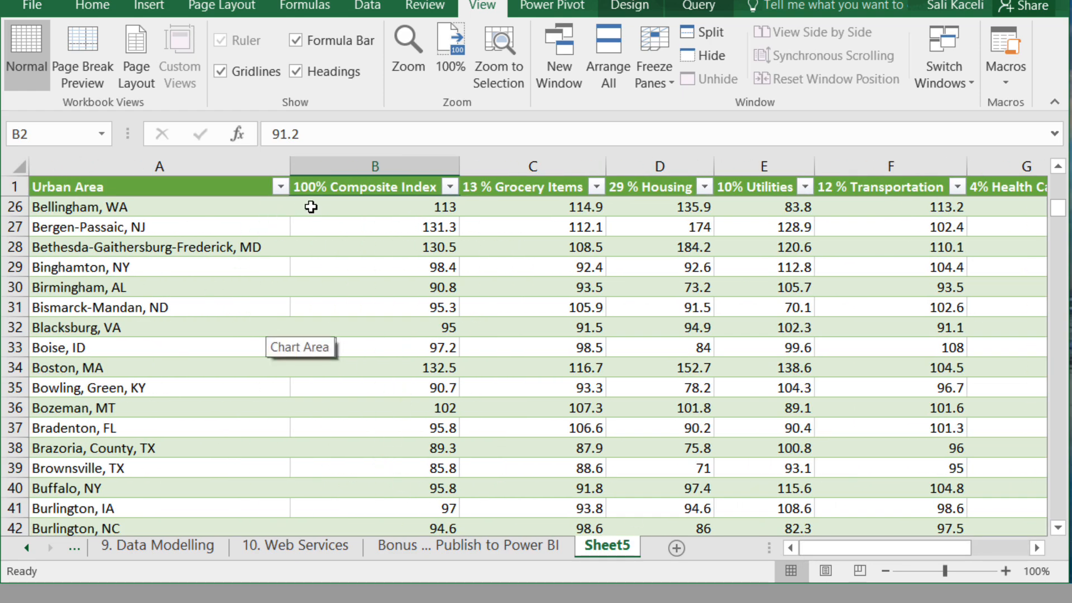
left_click(315, 210)
scroll(502, 348, "up", 6)
scroll(502, 348, "up", 2)
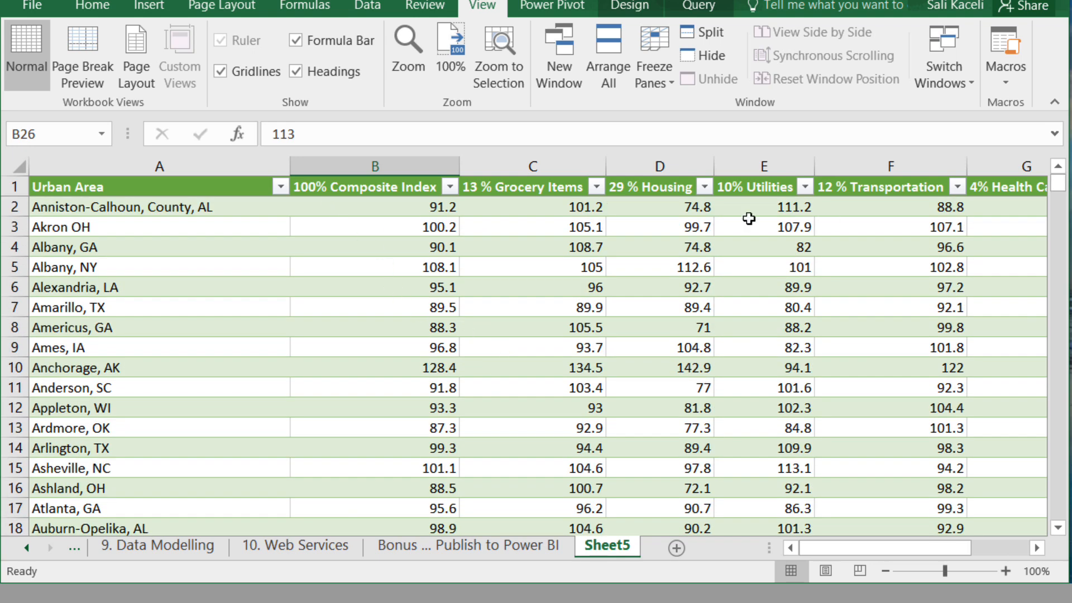
Freeze the panes at cell B2 so row 1 and column A stay visible, and check both scrolling directions.
left_click(318, 208)
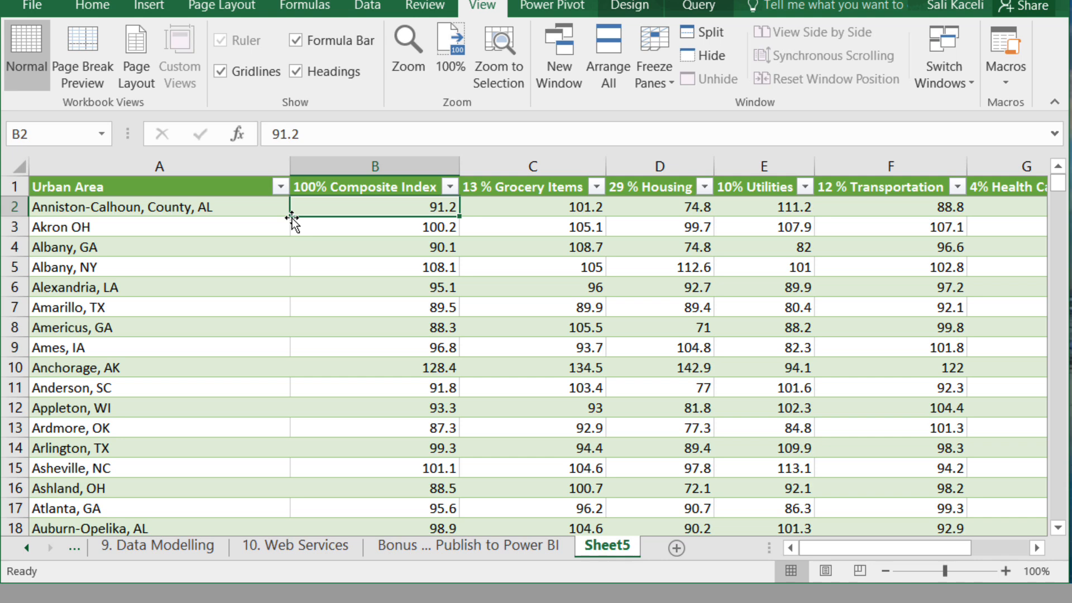
left_click(356, 210)
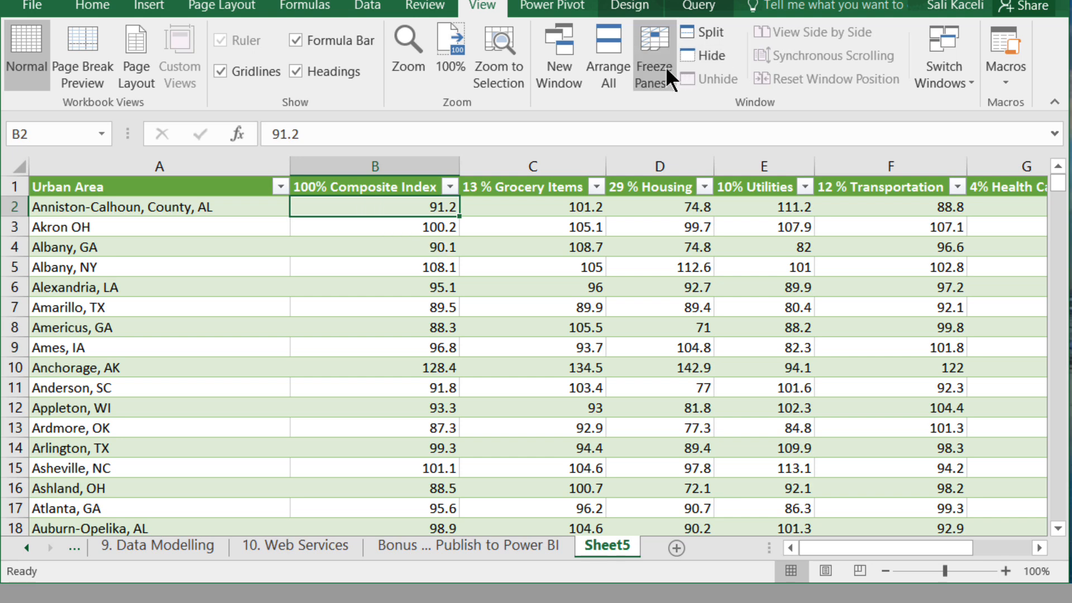
left_click(665, 82)
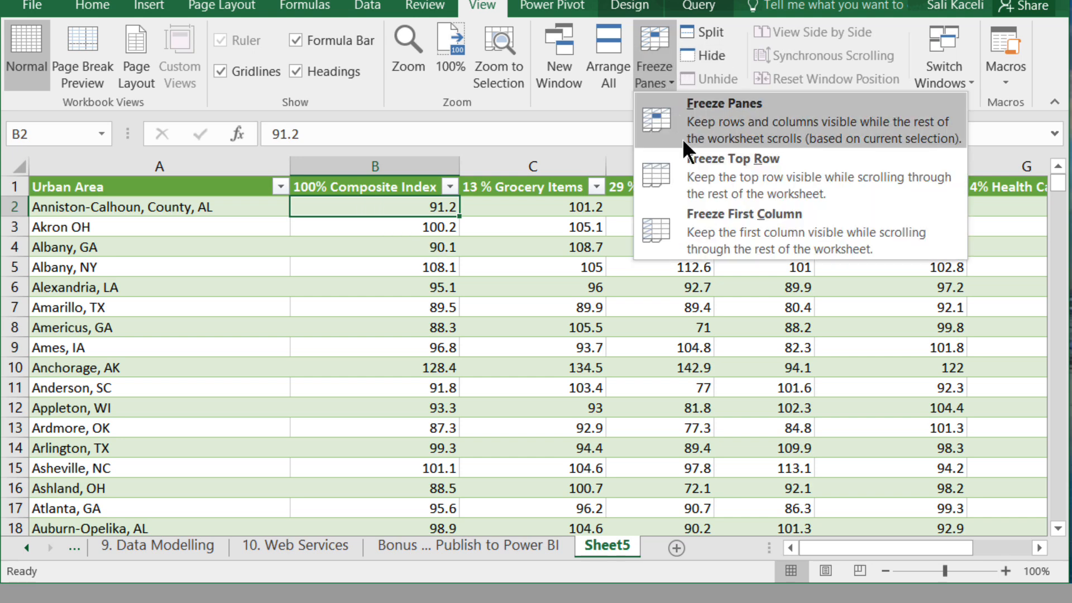
left_click(724, 139)
scroll(519, 316, "down", 6)
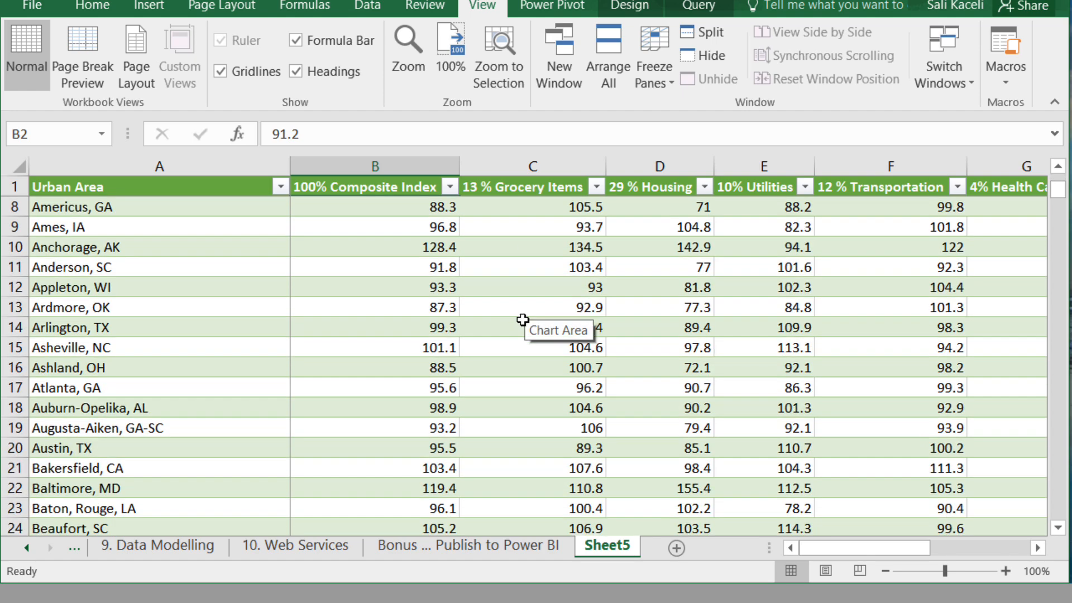
scroll(508, 317, "up", 6)
scroll(508, 317, "down", 16)
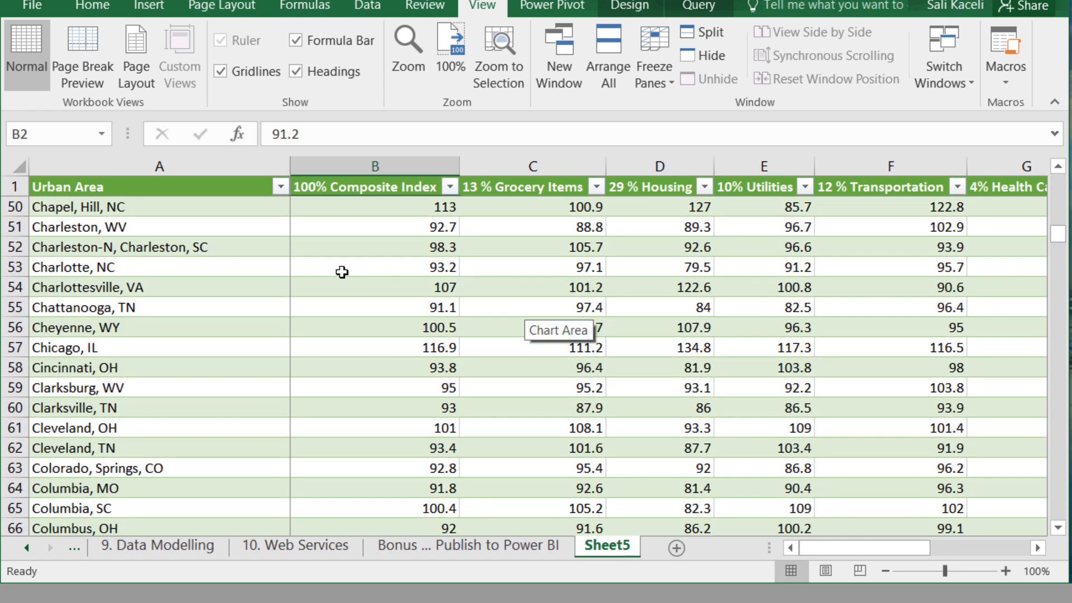
left_click_drag(874, 543, 938, 569)
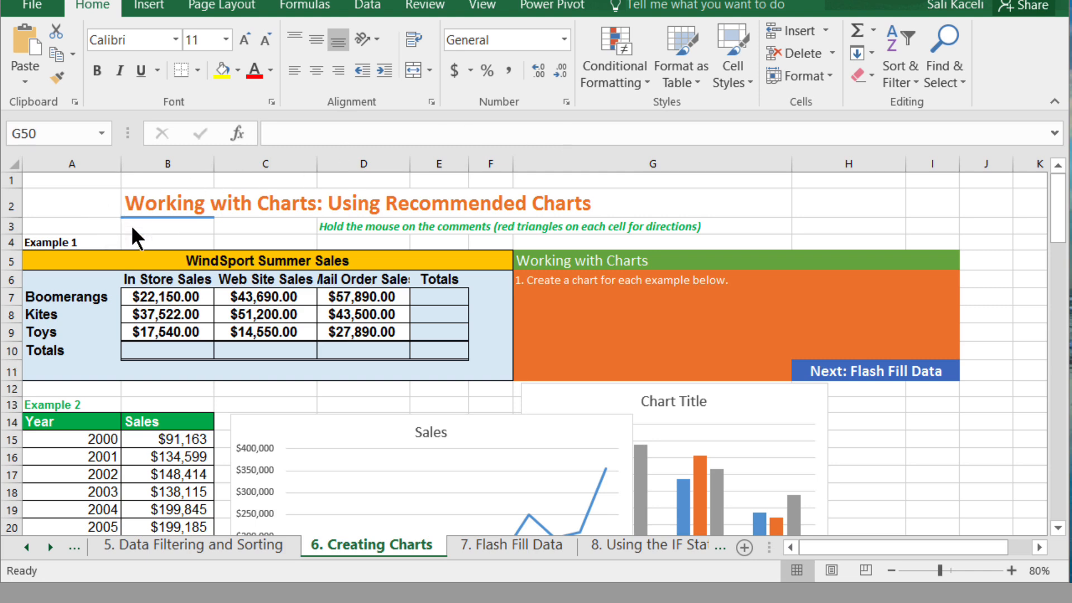
Look through the print preview pages of the 6. Creating Charts sheet and return to the worksheet.
left_click(32, 6)
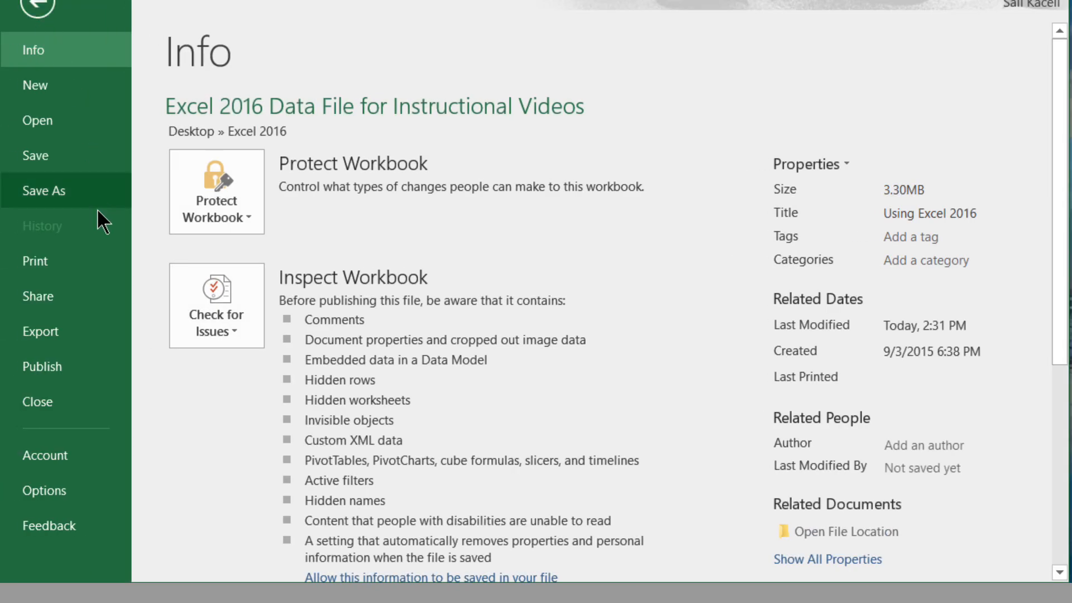
left_click(61, 263)
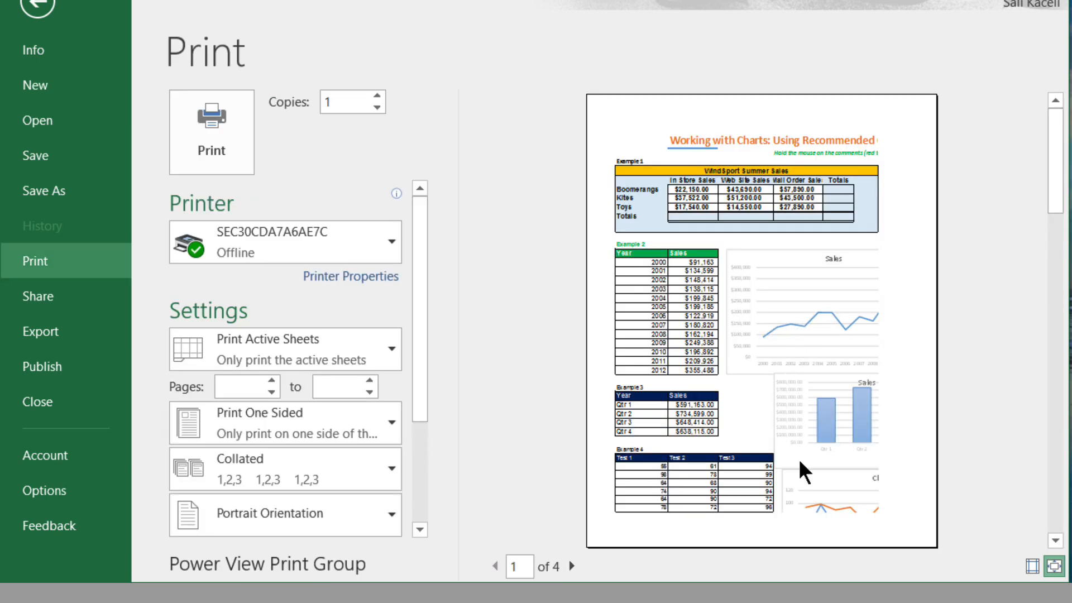
scroll(782, 464, "down", 5)
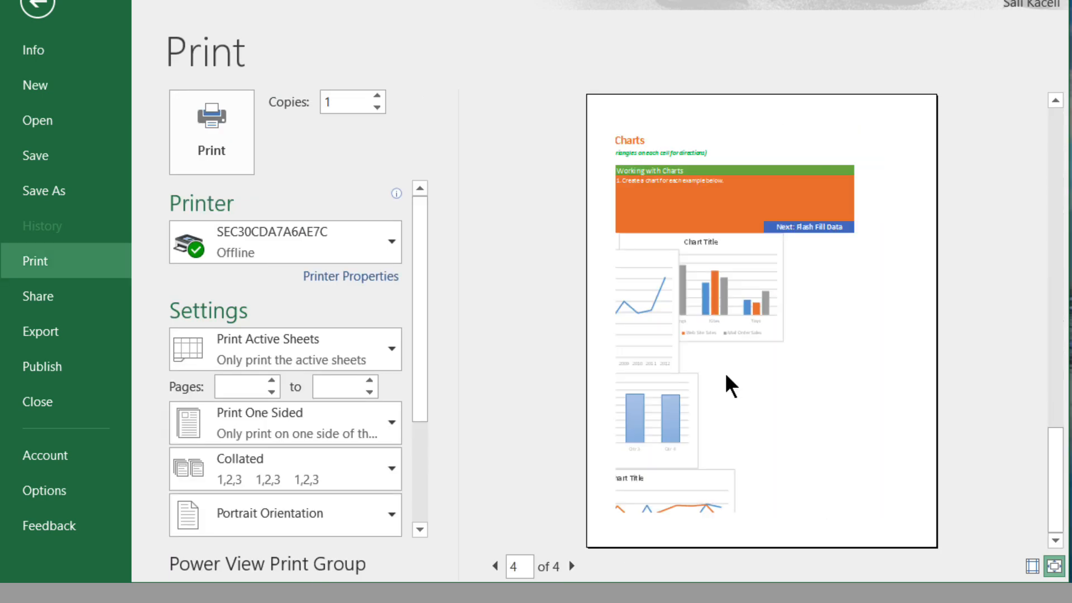
scroll(717, 358, "up", 4)
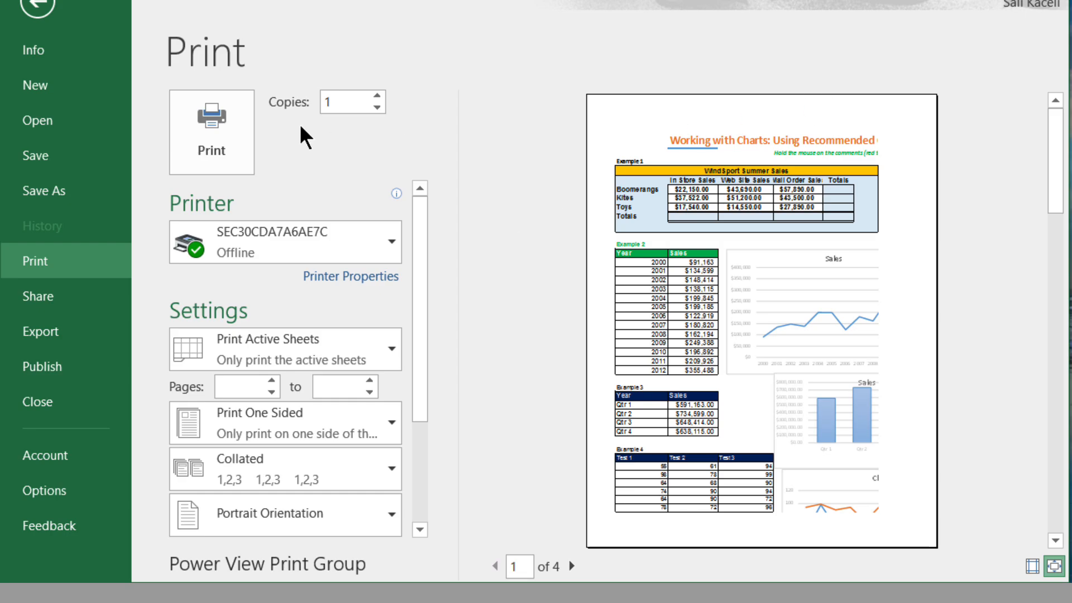
left_click(37, 7)
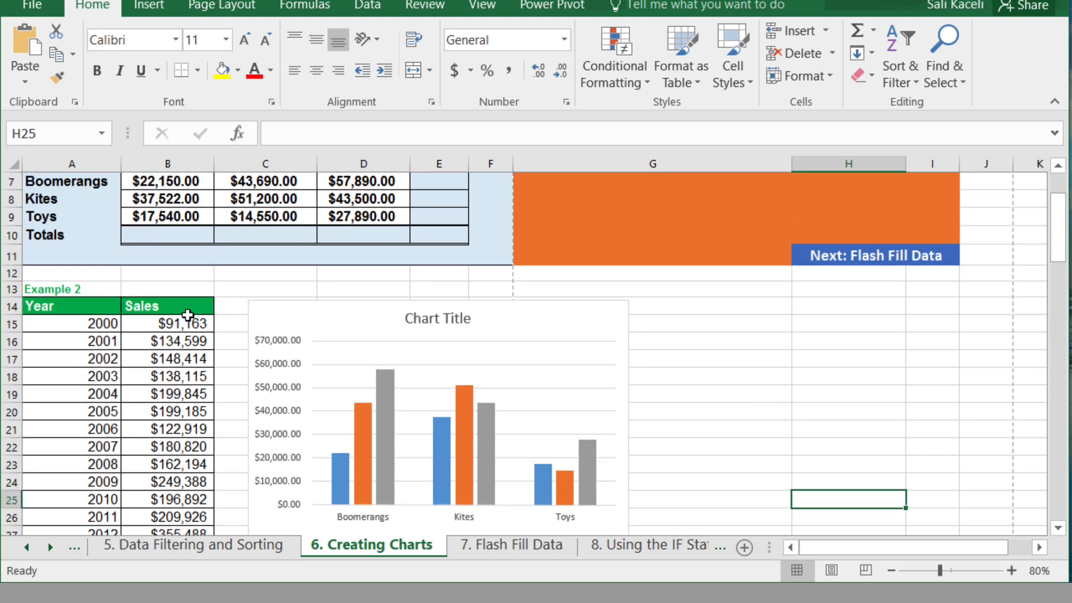
Set A12:G28, the Example 2 table with its neighbouring chart, as the print area and open the print preview.
left_click_drag(29, 275, 582, 469)
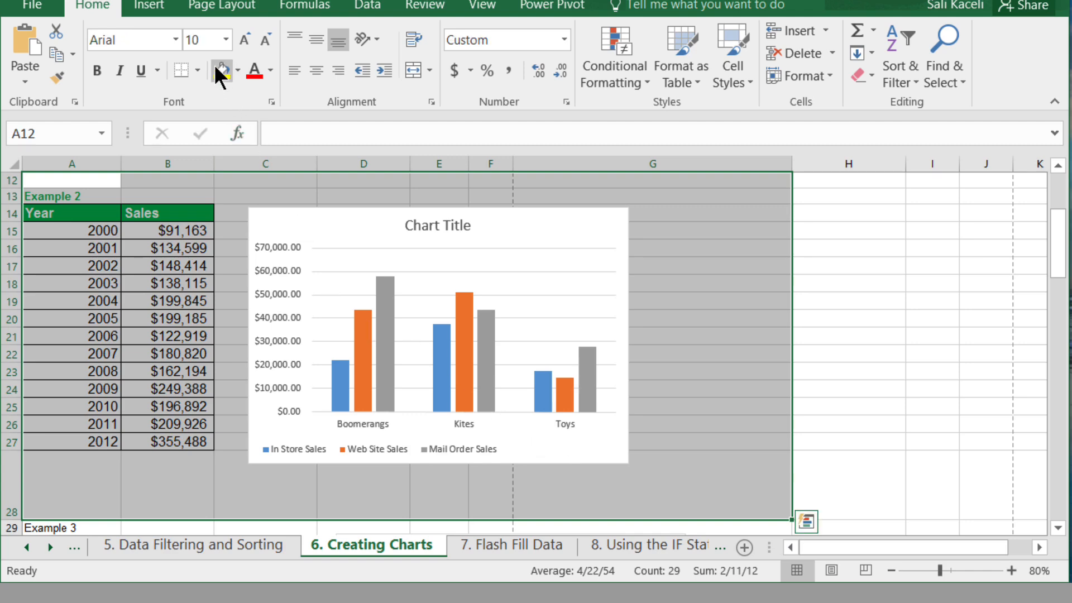
left_click(205, 10)
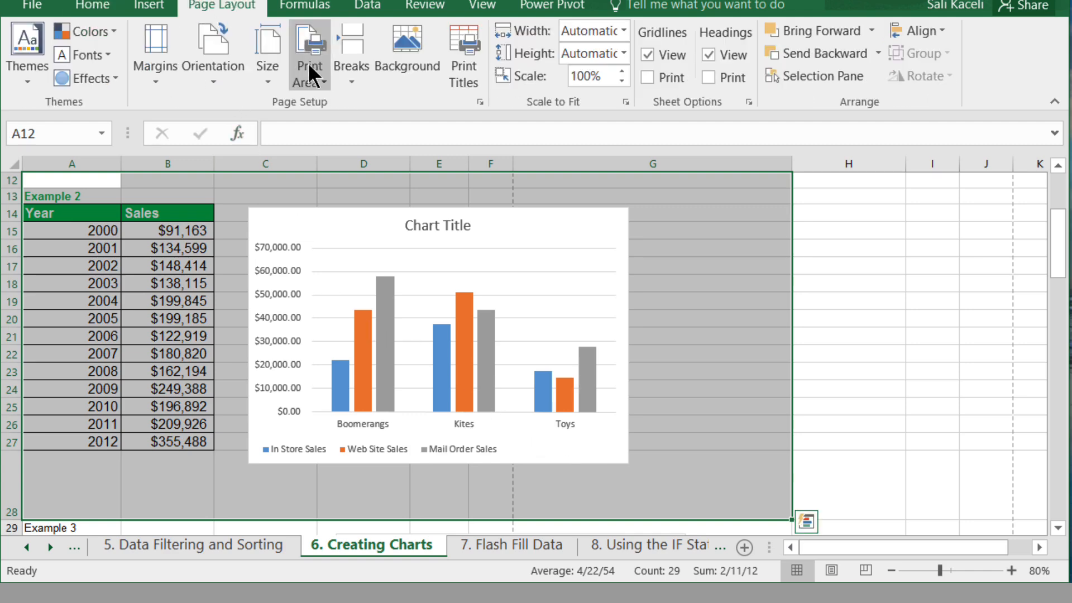
left_click(320, 80)
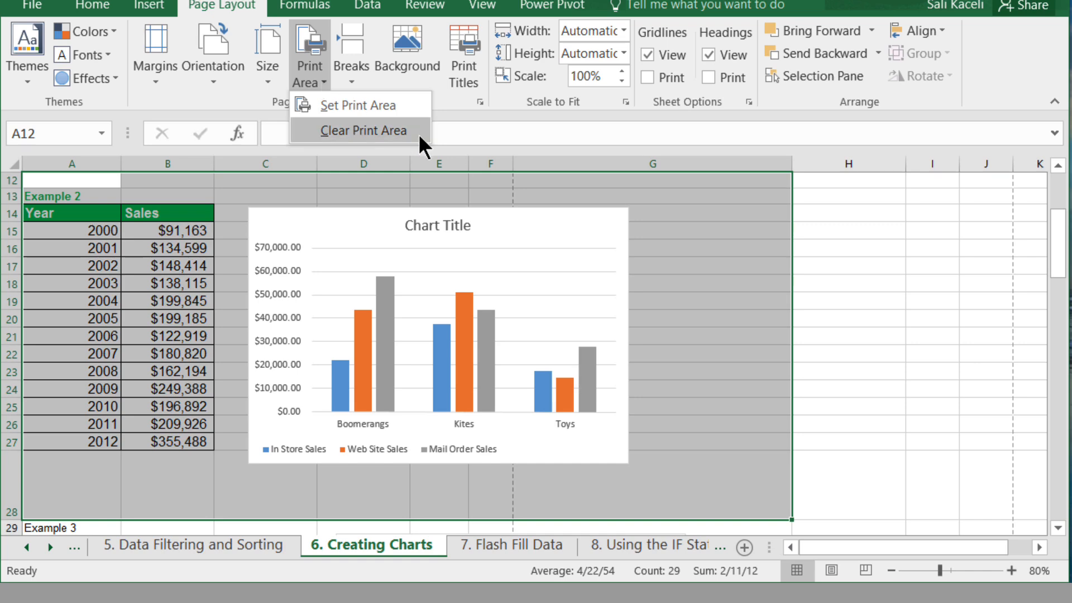
left_click(354, 106)
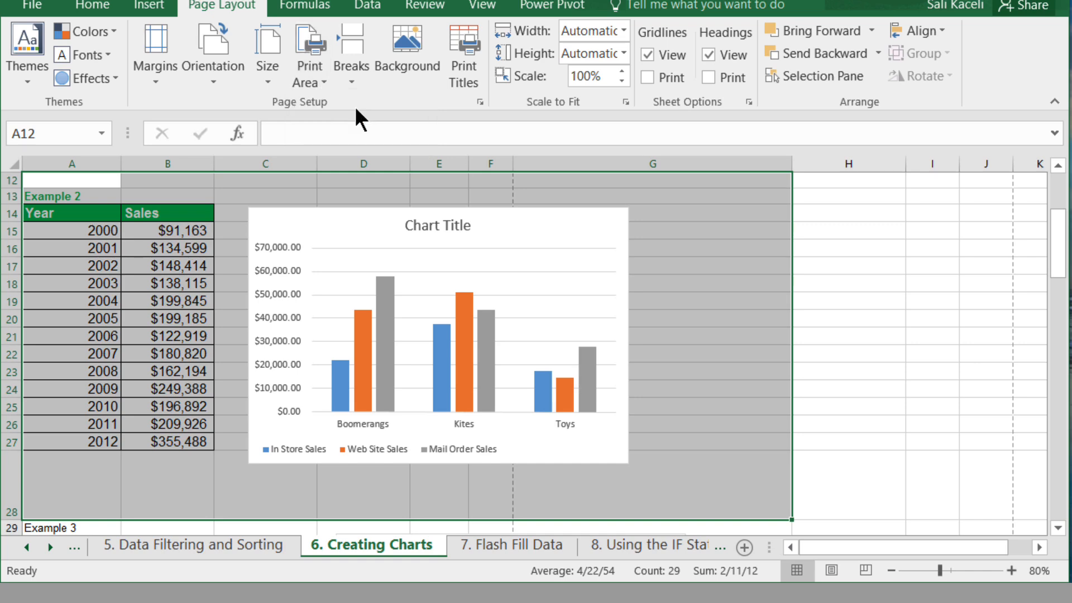
left_click(32, 7)
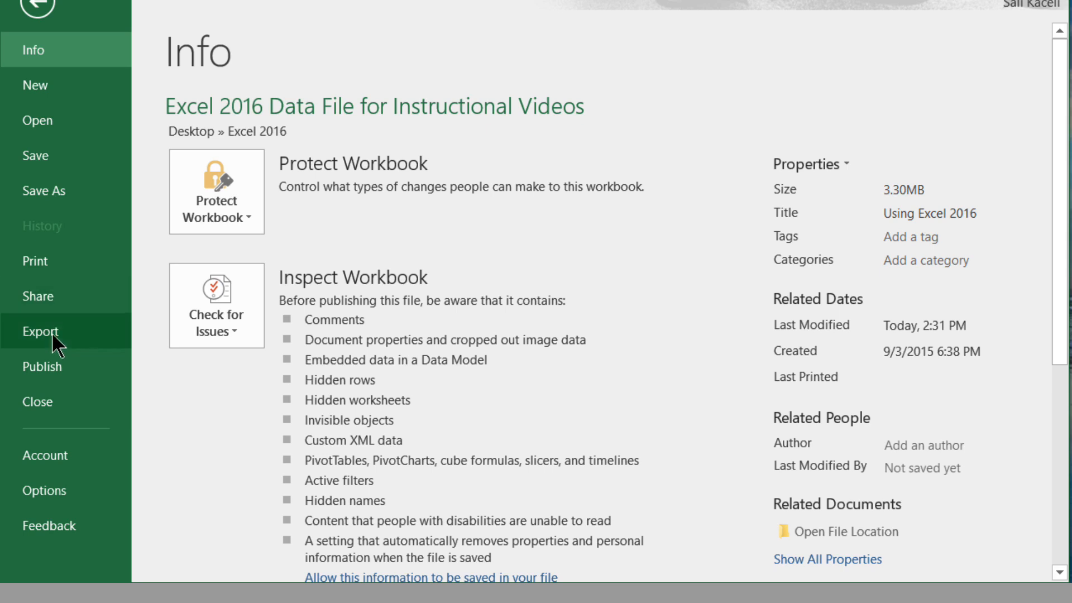
left_click(63, 271)
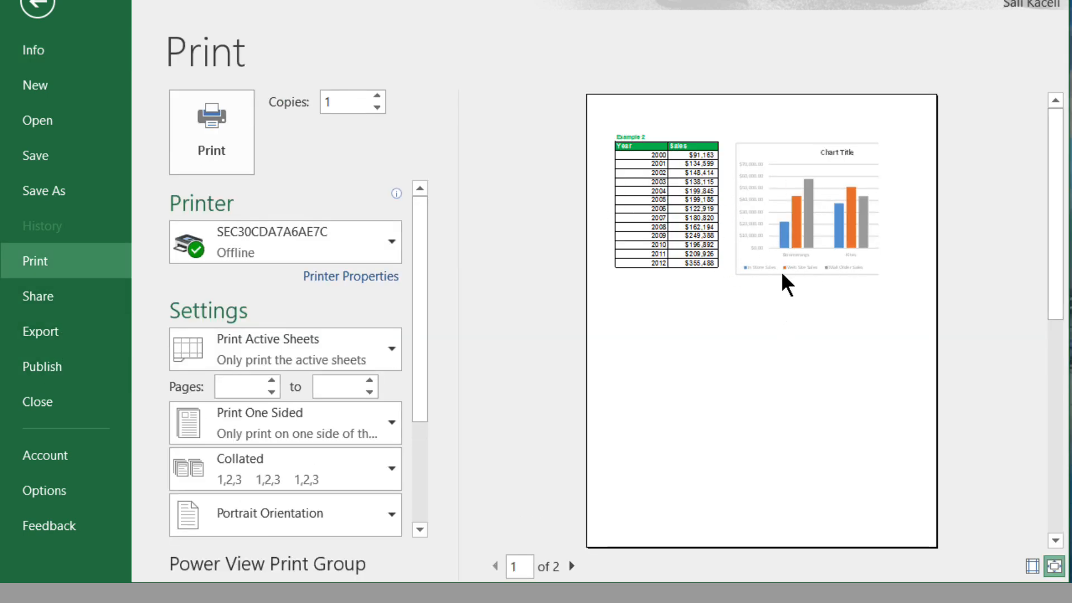
Leave the print preview and clear the print area of the 6. Creating Charts sheet.
key("Escape")
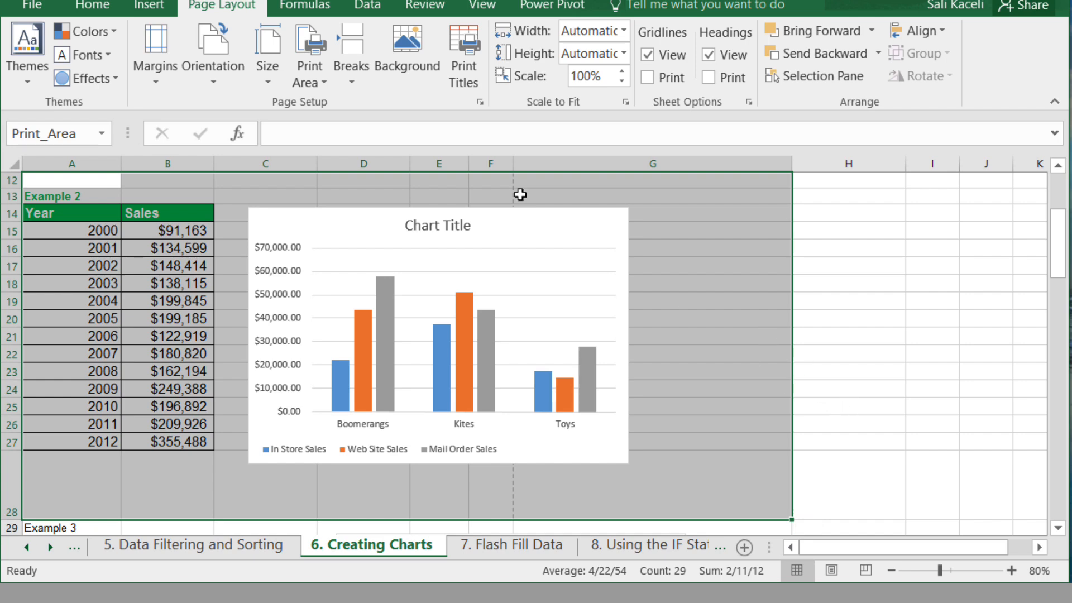
left_click(324, 82)
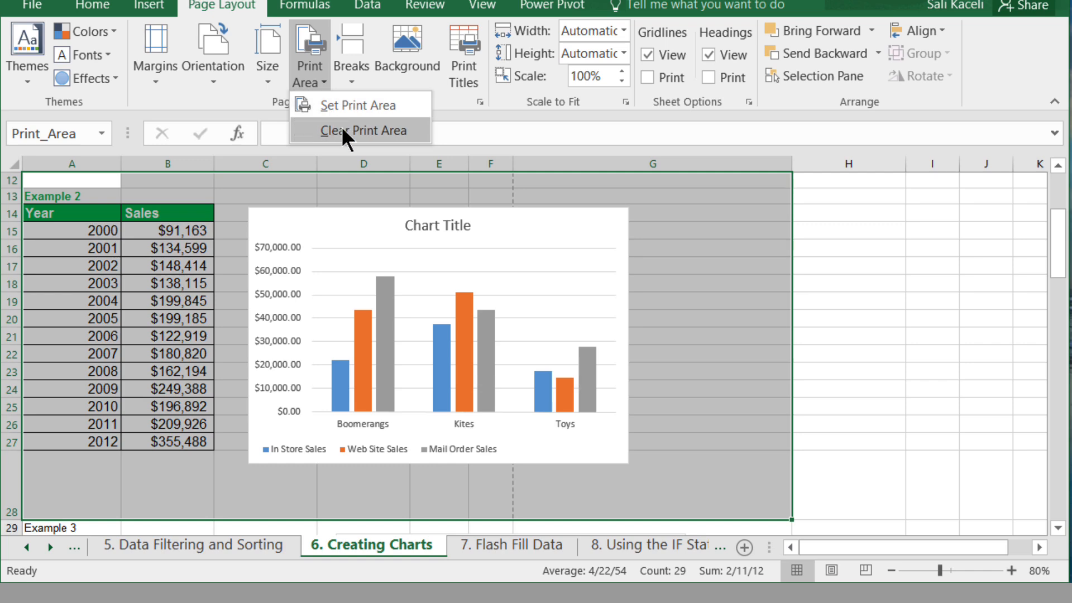
left_click(353, 136)
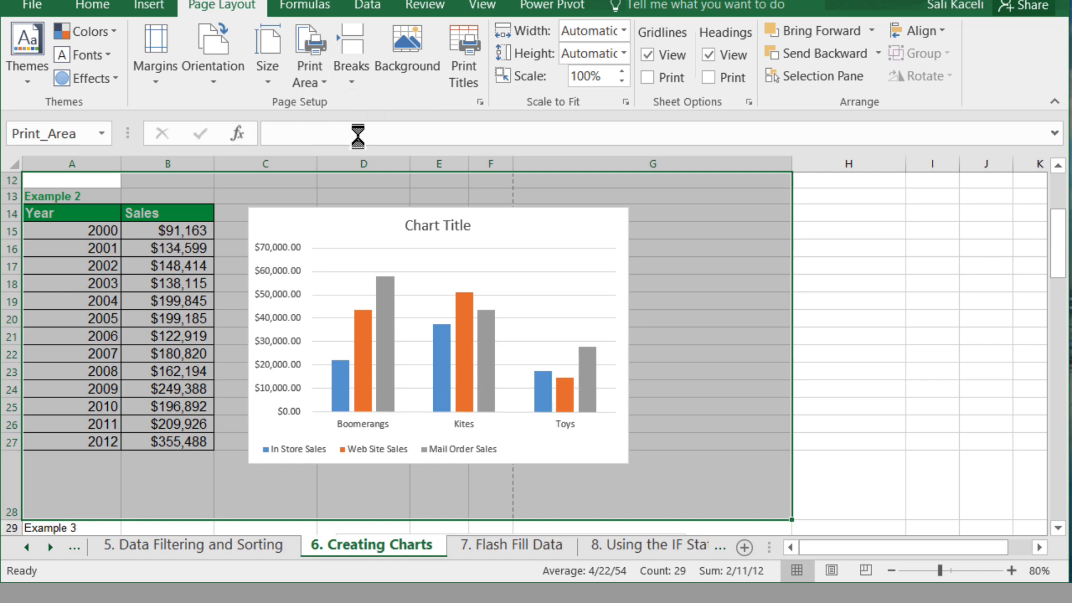
left_click(842, 287)
scroll(842, 290, "up", 4)
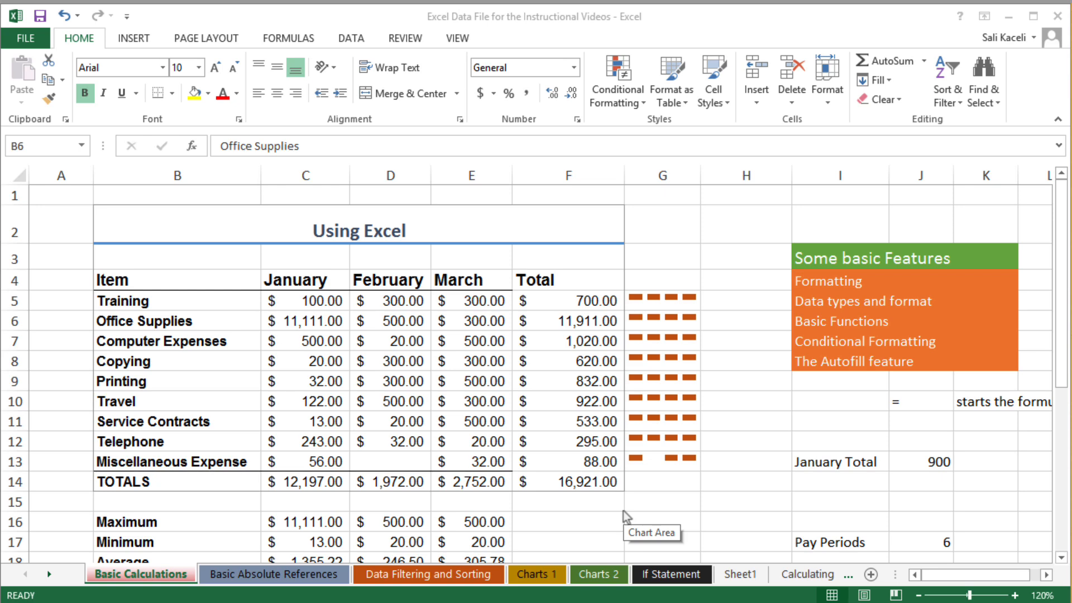
Launch Word and write "This is my report." as the first line of the new document, followed by a new line.
key("super")
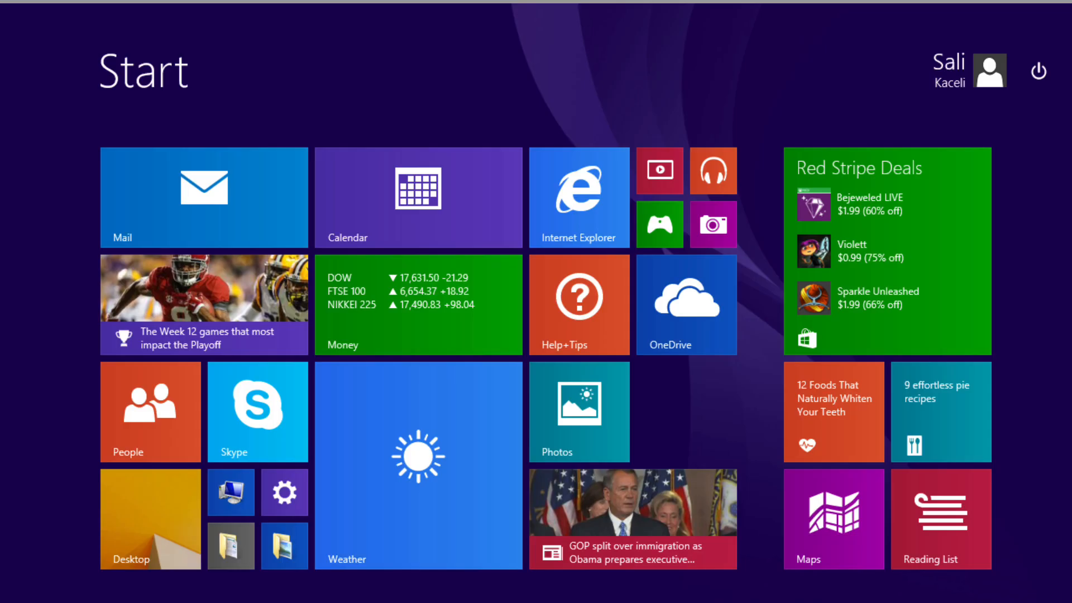
type("word")
left_click(970, 220)
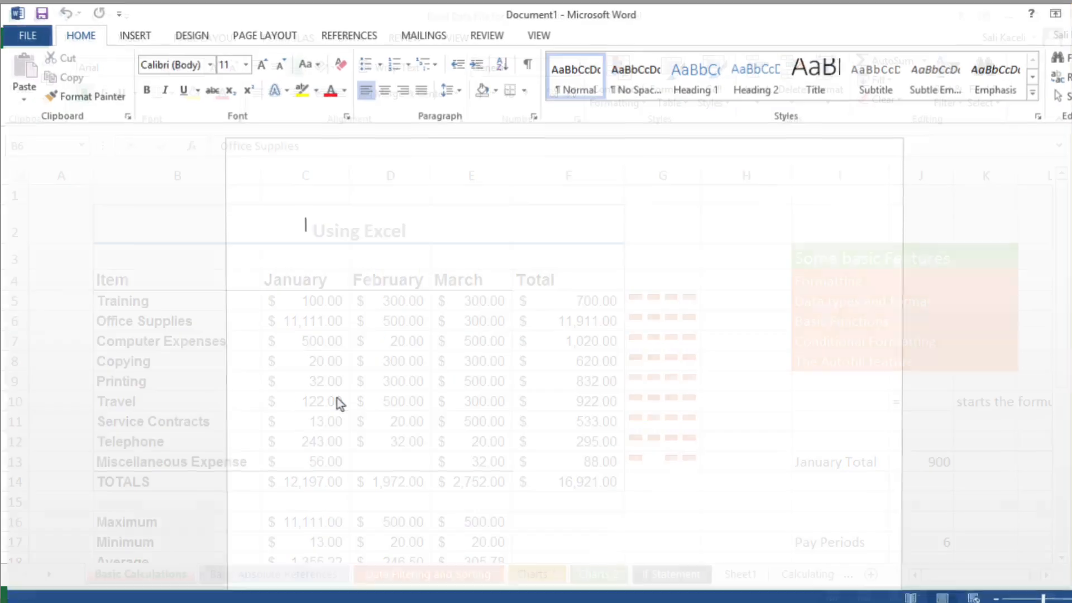
type("This is my")
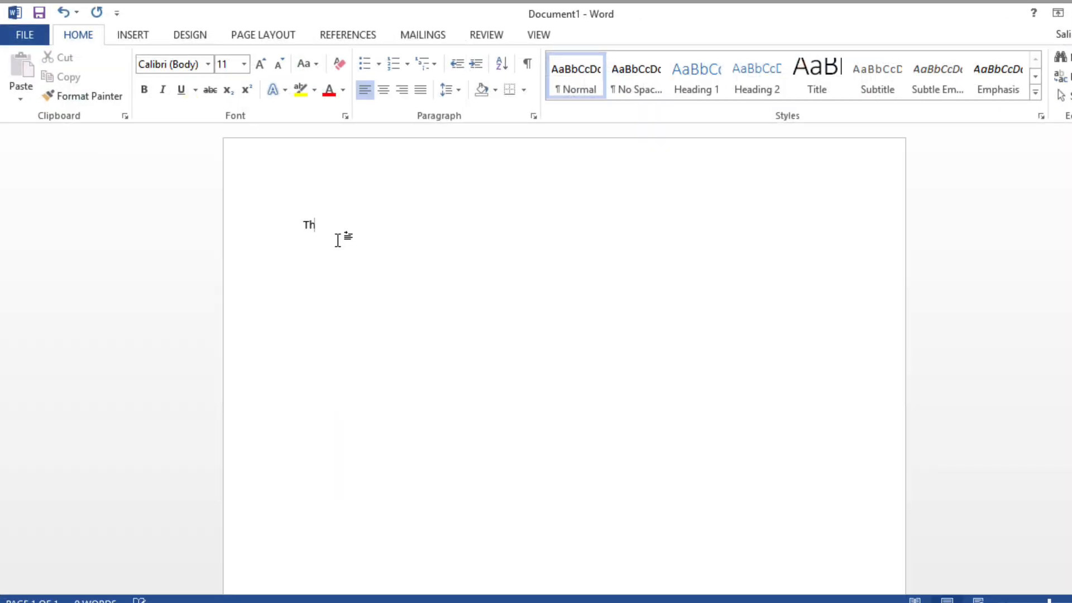
type(" report.")
key("Return")
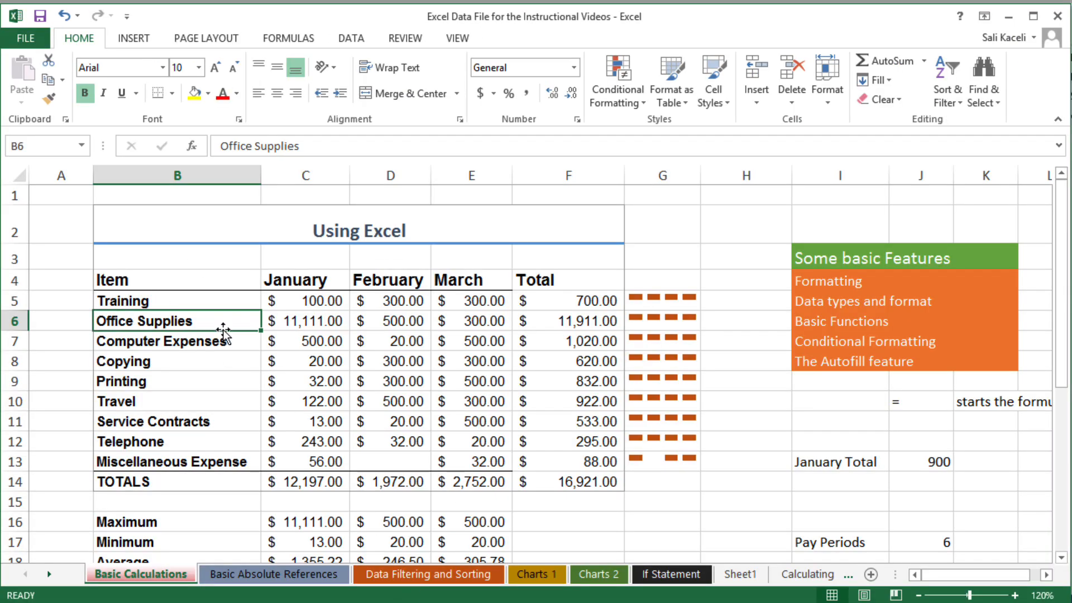
Copy the expense table B4:F14 from the Basic Calculations sheet and switch back to the Word document.
left_click_drag(132, 279, 593, 481)
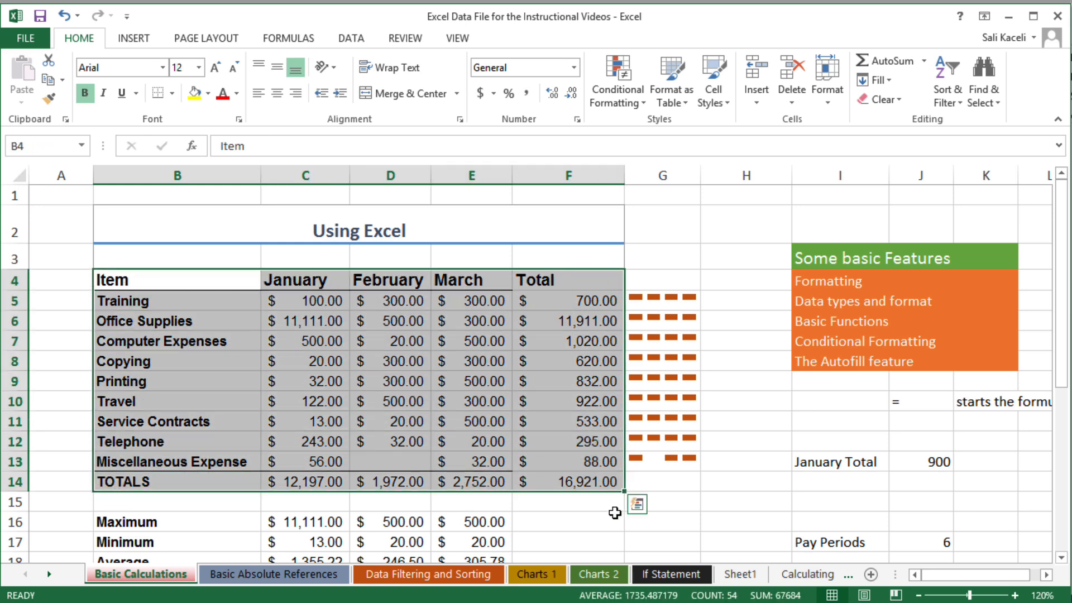
key("ctrl+c")
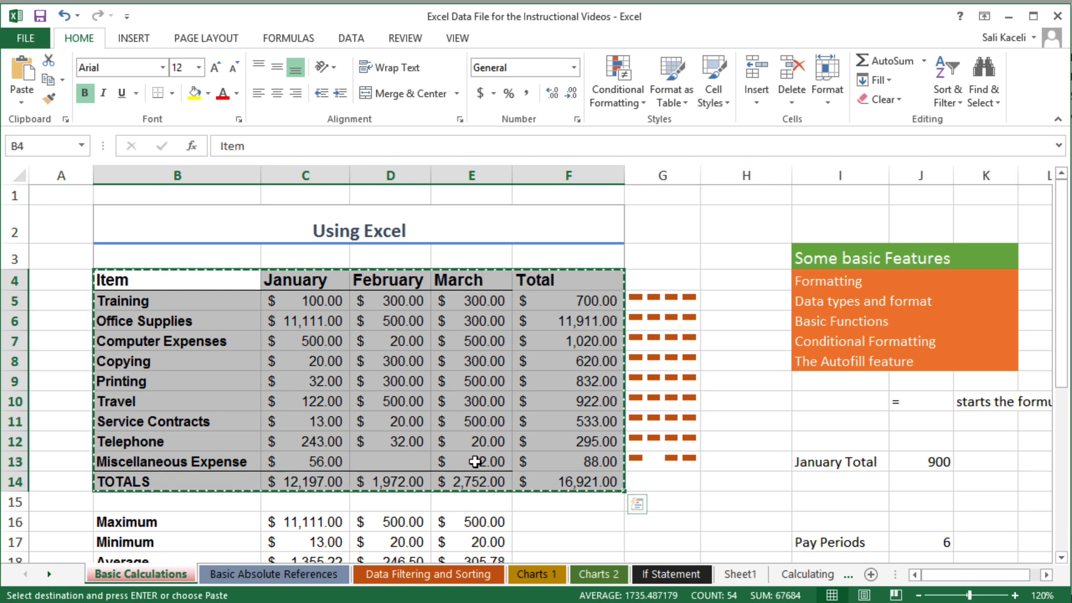
right_click(444, 424)
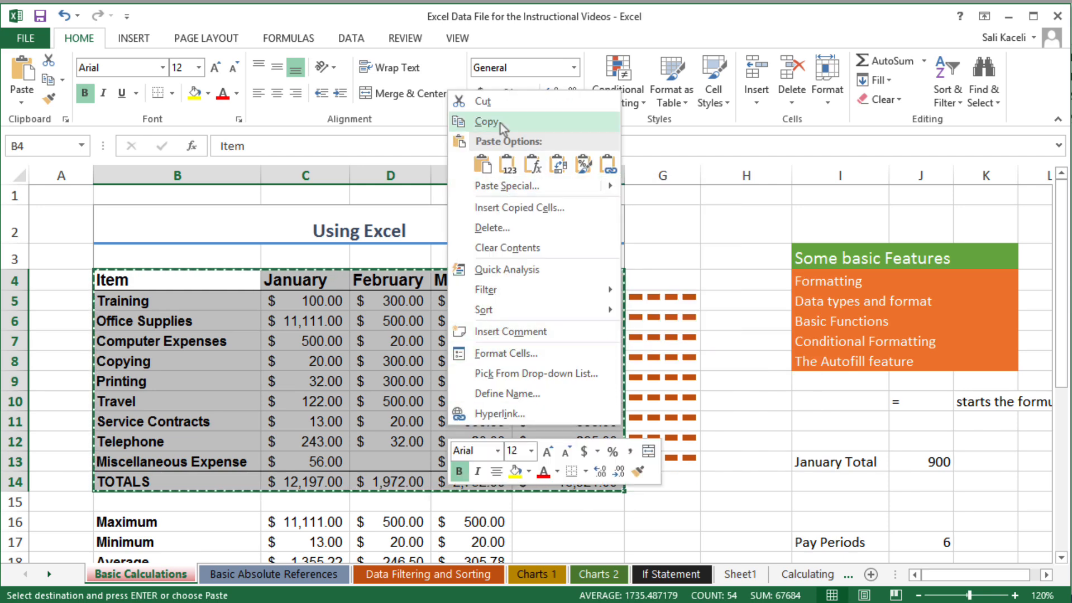
left_click(480, 121)
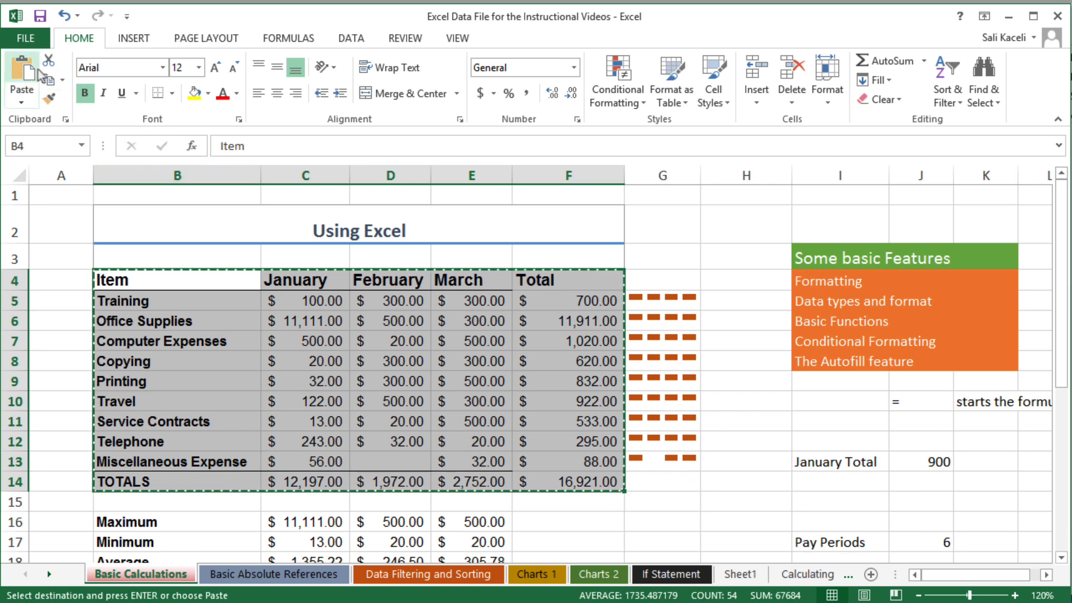
left_click(1008, 16)
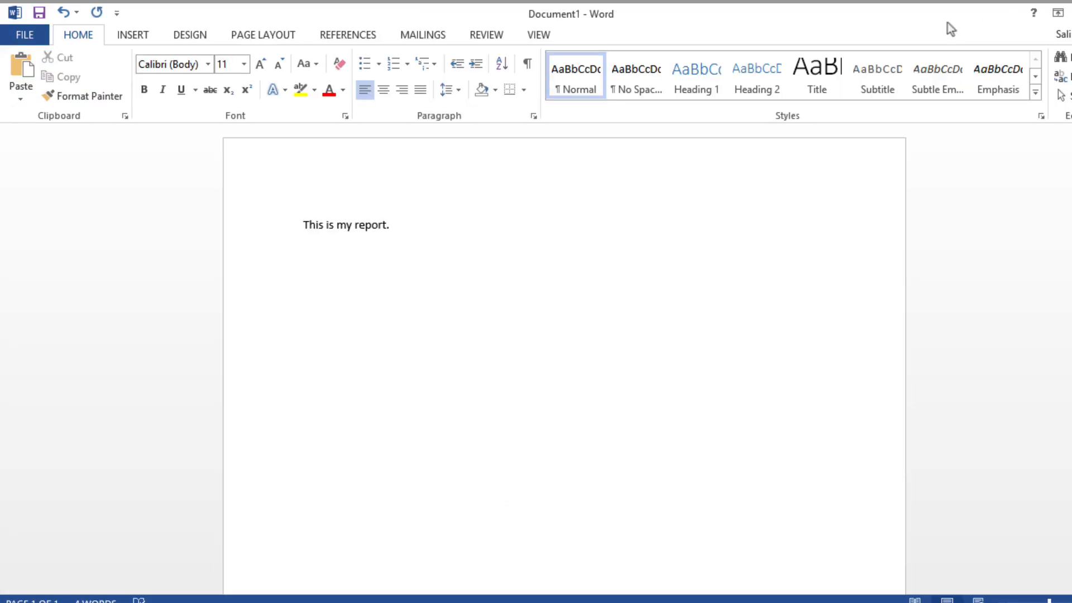
Paste the copied table below the report sentence with Keep Source Formatting, and look over the other paste options.
right_click(304, 251)
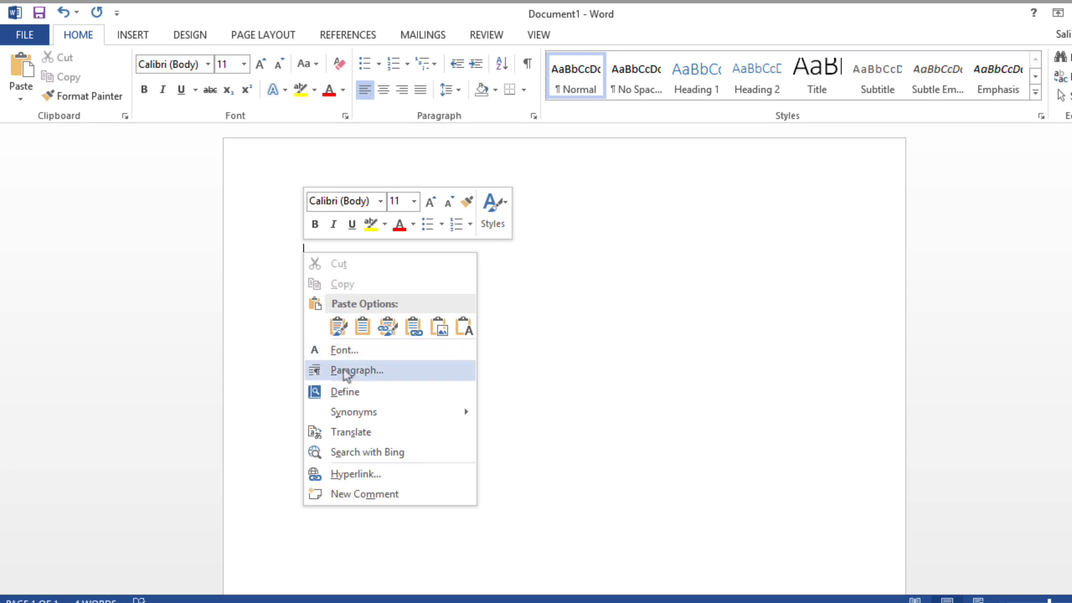
left_click(338, 326)
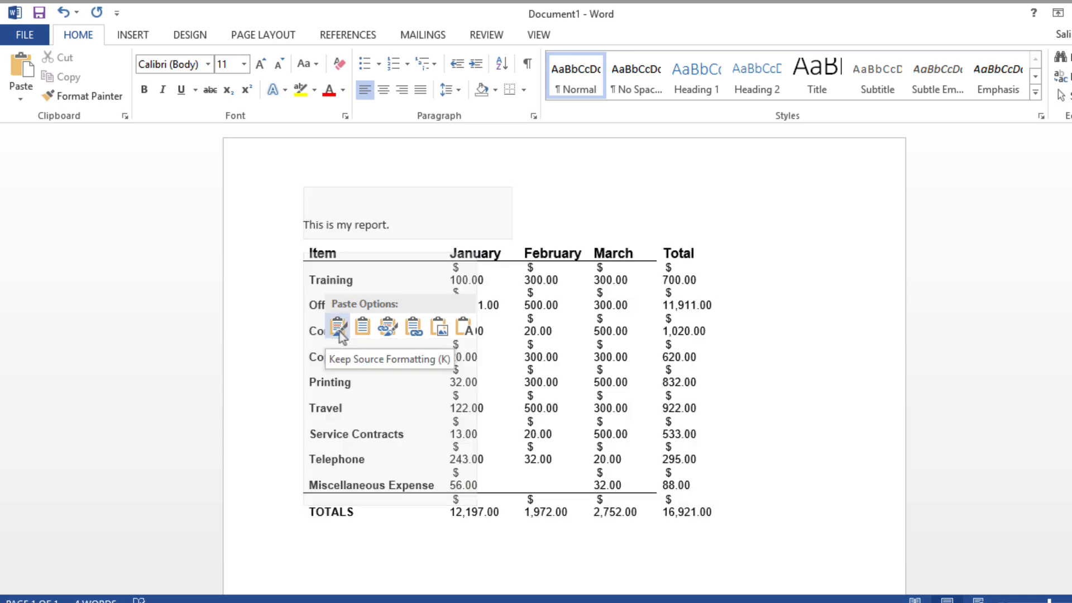
left_click(797, 413)
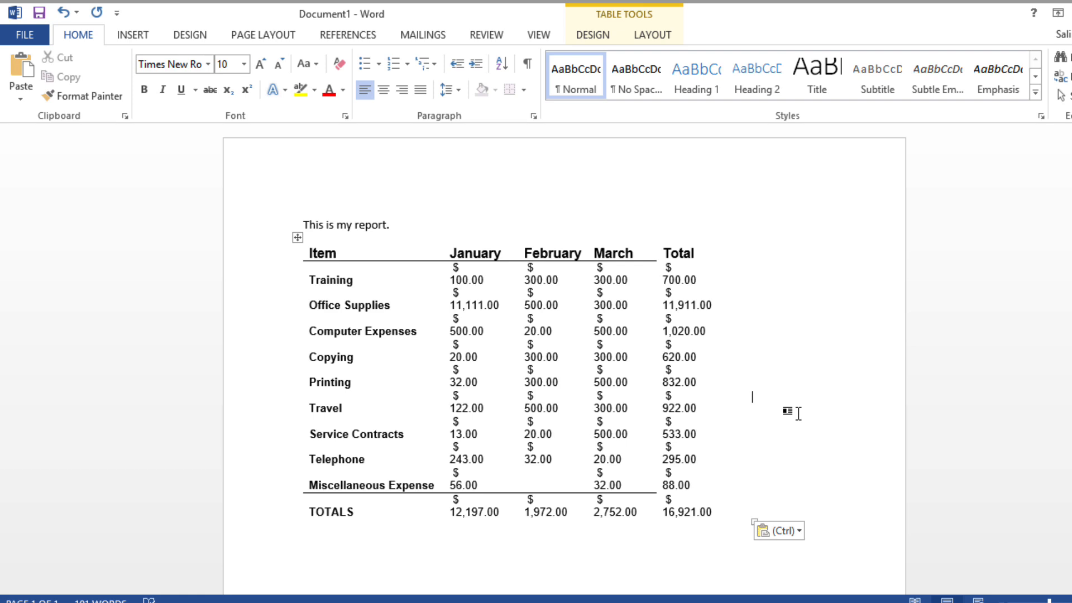
left_click(800, 531)
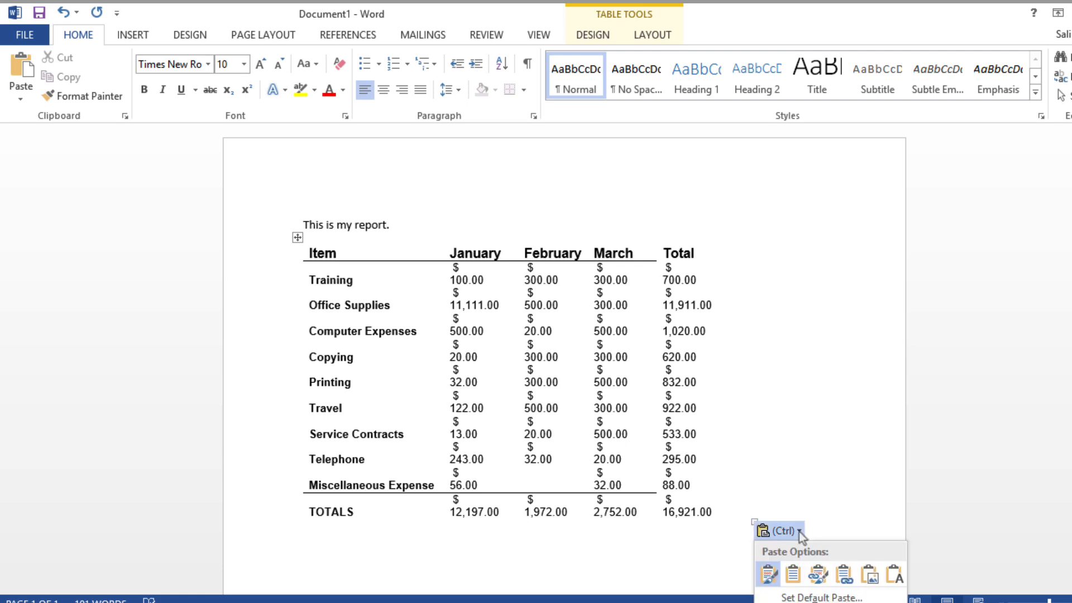
left_click(819, 575)
Write the line "Link the data with the Excel Spreadshet." below the pasted table.
scroll(313, 479, "down", 3)
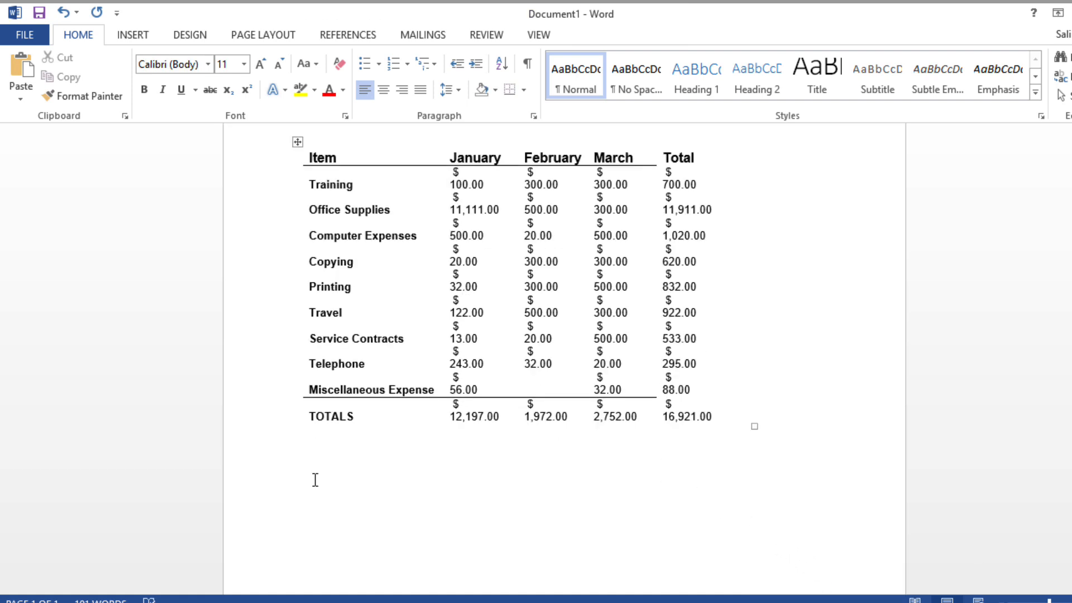
left_click(315, 480)
type("Link the data with the")
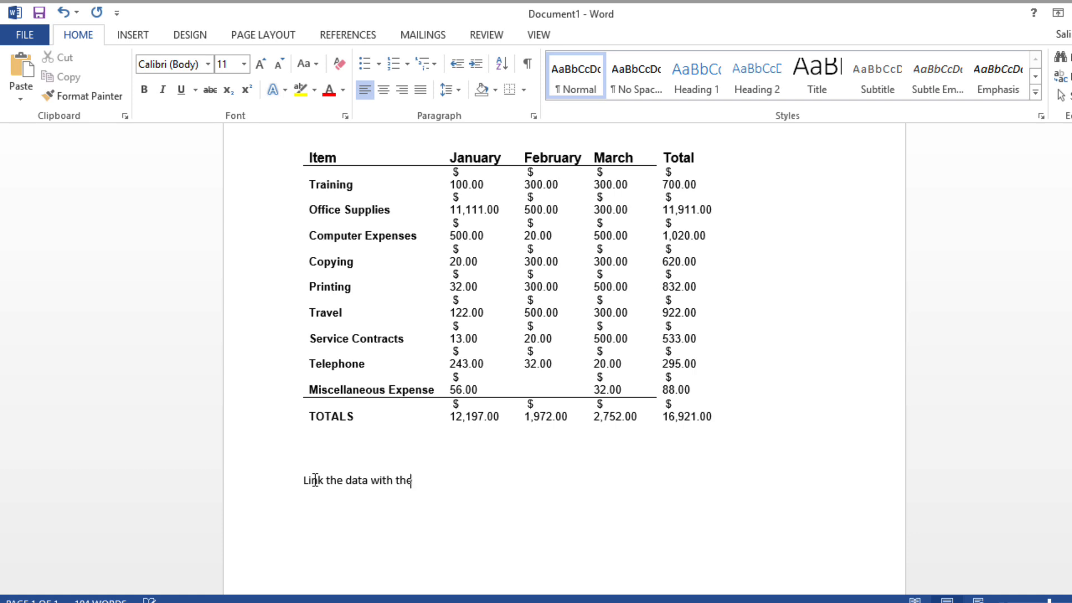
type(" Excel Spreadshet")
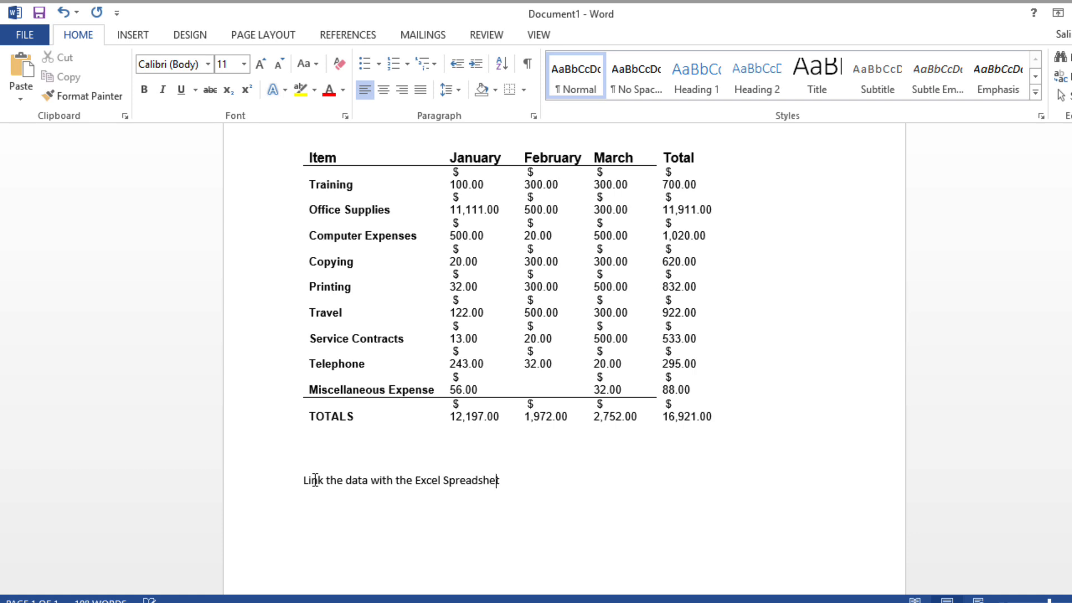
type(".")
Switch to Excel, reselect the expense table B4:F14 on the Basic Calculations sheet, and return to the Word document.
key("alt+Tab")
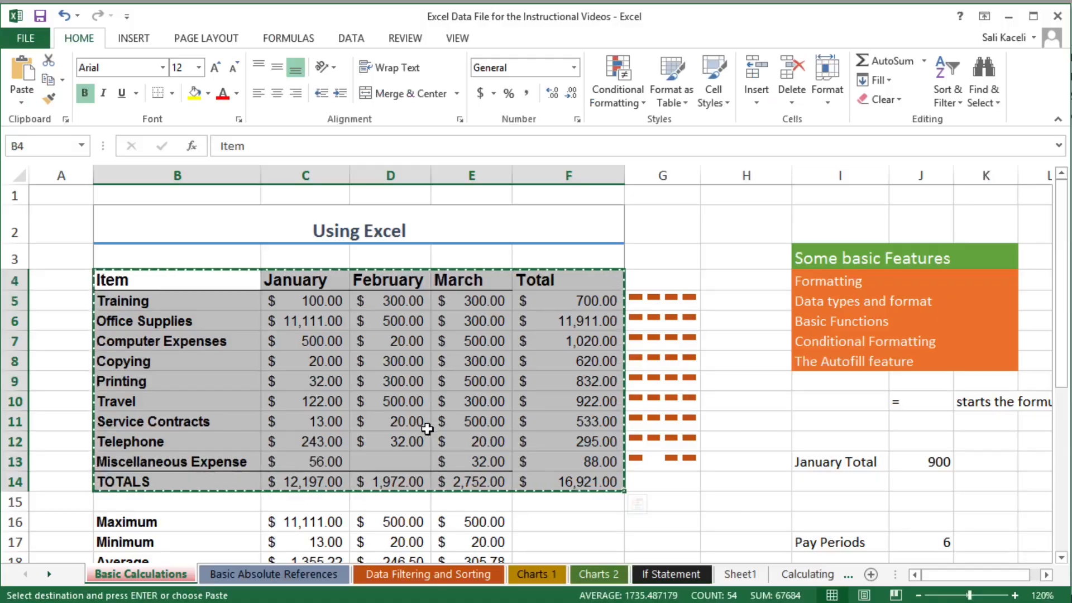
left_click(118, 275)
mouse_move(115, 276)
left_mouse_down()
mouse_move(414, 282)
mouse_move(587, 481)
left_mouse_up()
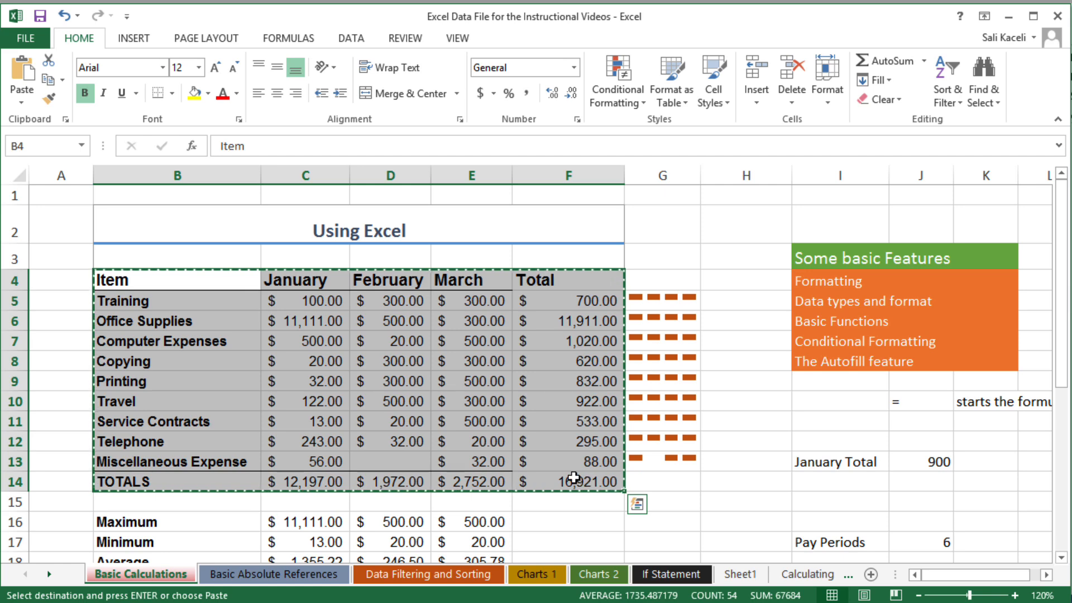
key("alt+Tab")
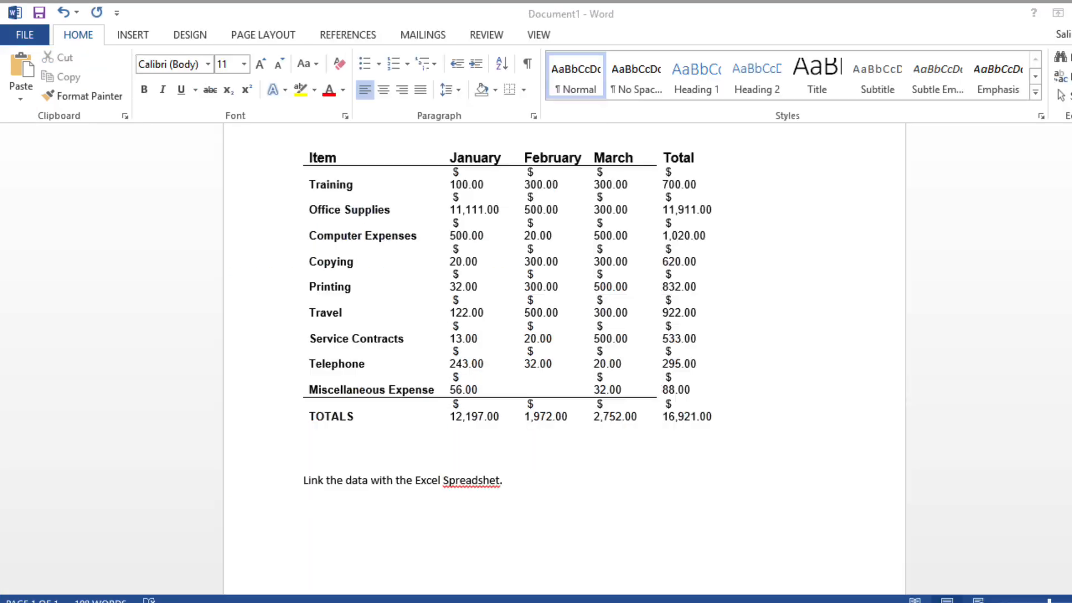
Insert the copied table below the "Link the data" line with Paste Special as a paste link in HTML Format.
scroll(369, 444, "down", 3)
scroll(366, 424, "down", 3)
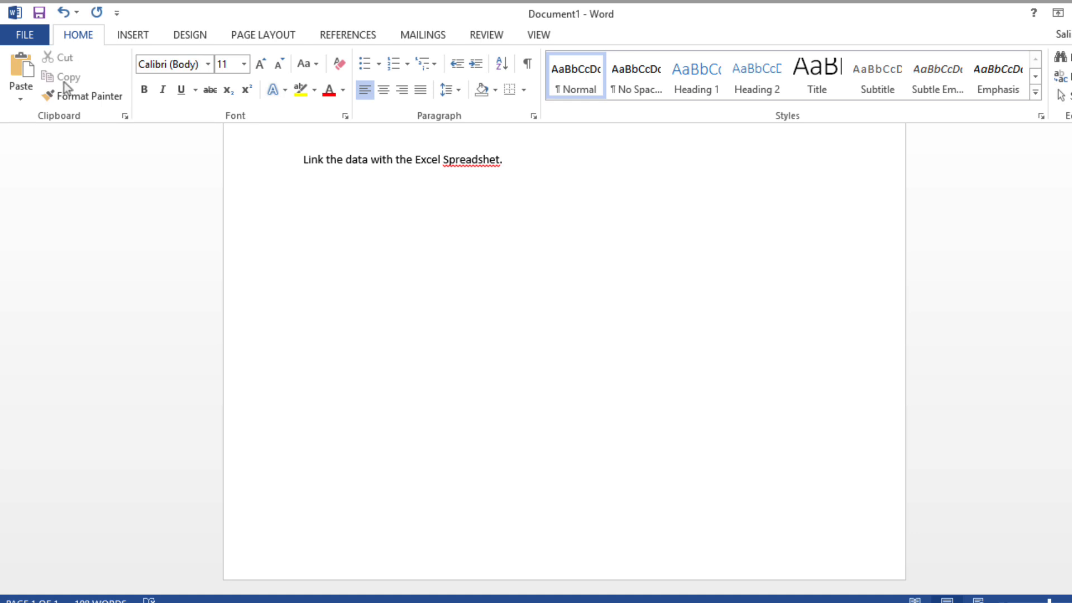
left_click(27, 102)
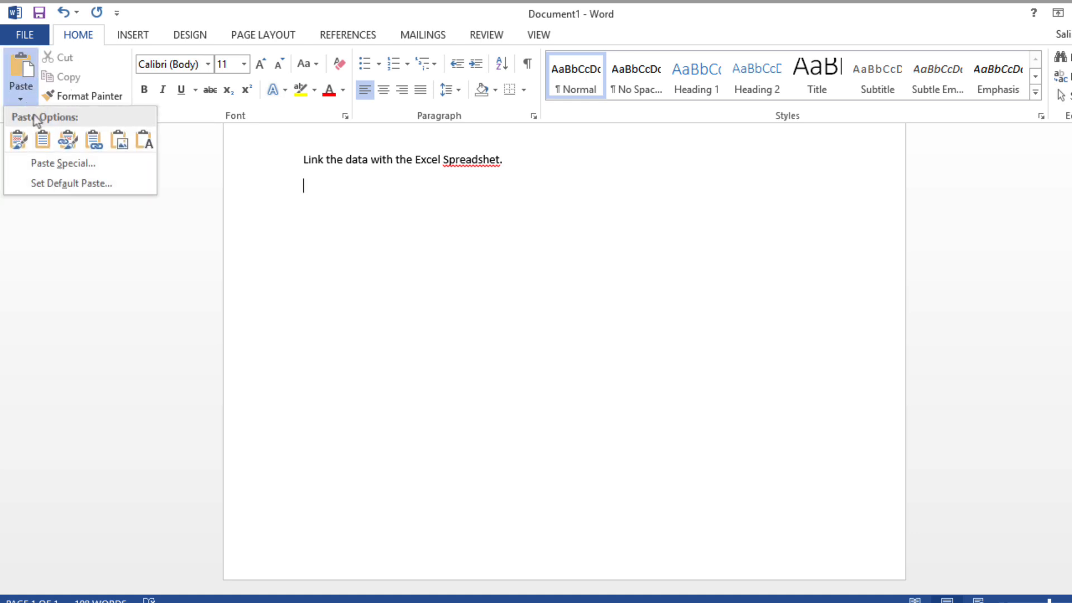
left_click(52, 165)
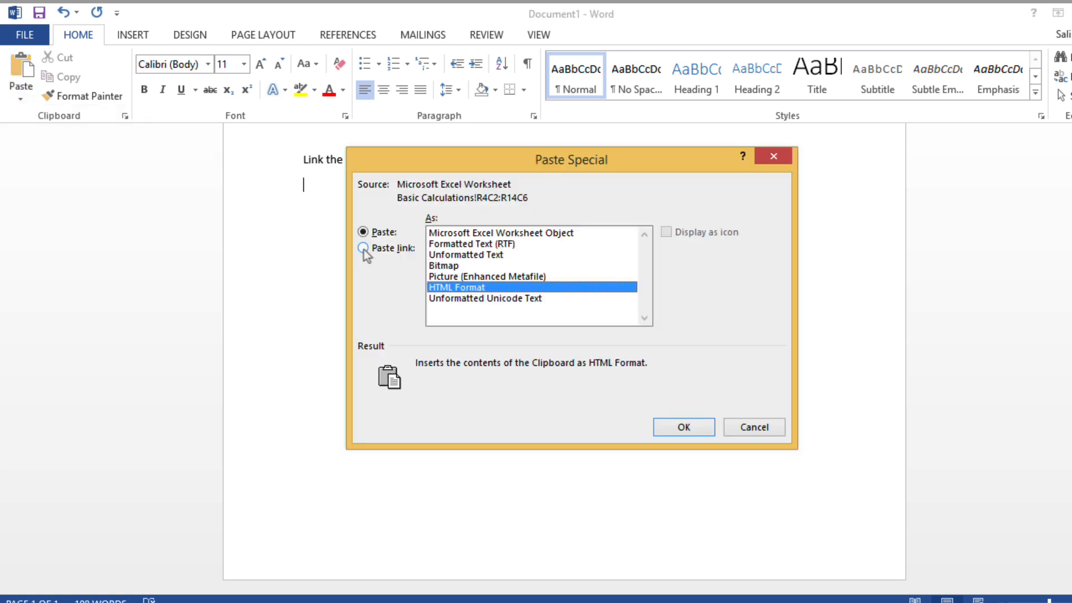
left_click(363, 250)
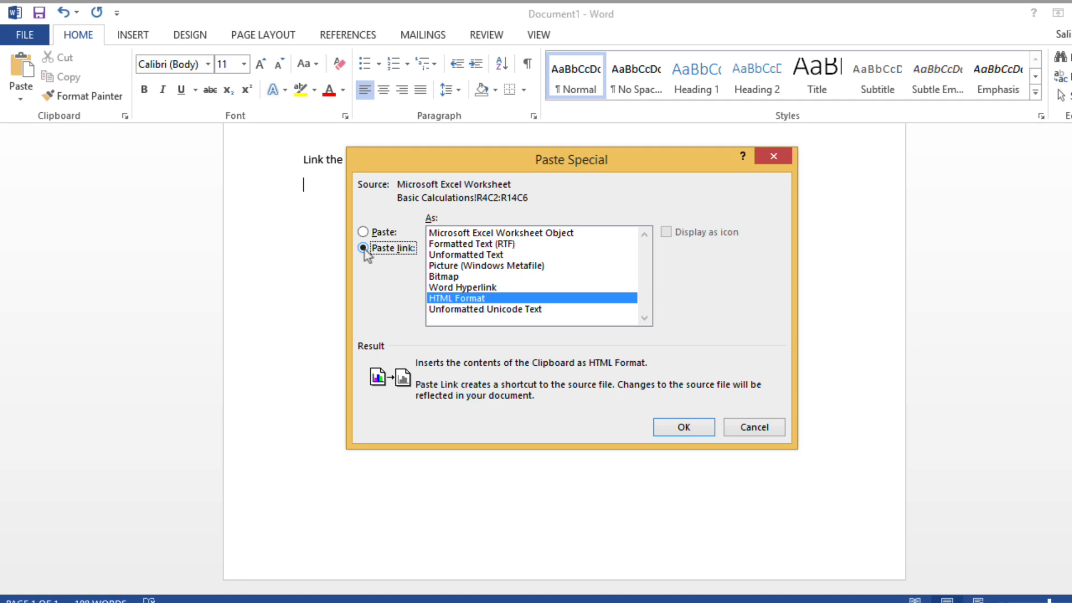
key("Return")
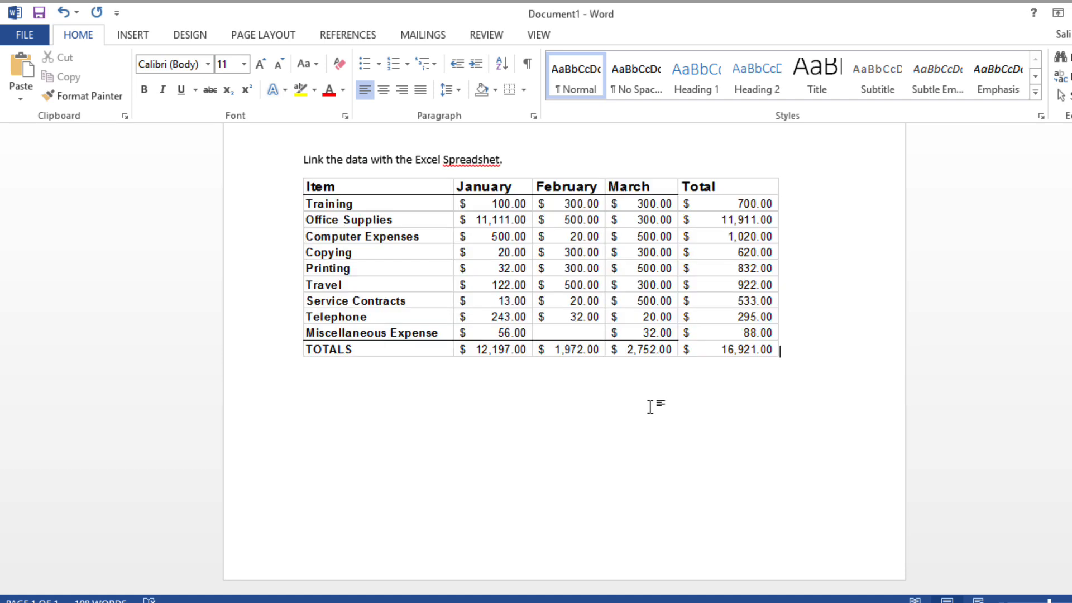
left_click(509, 390)
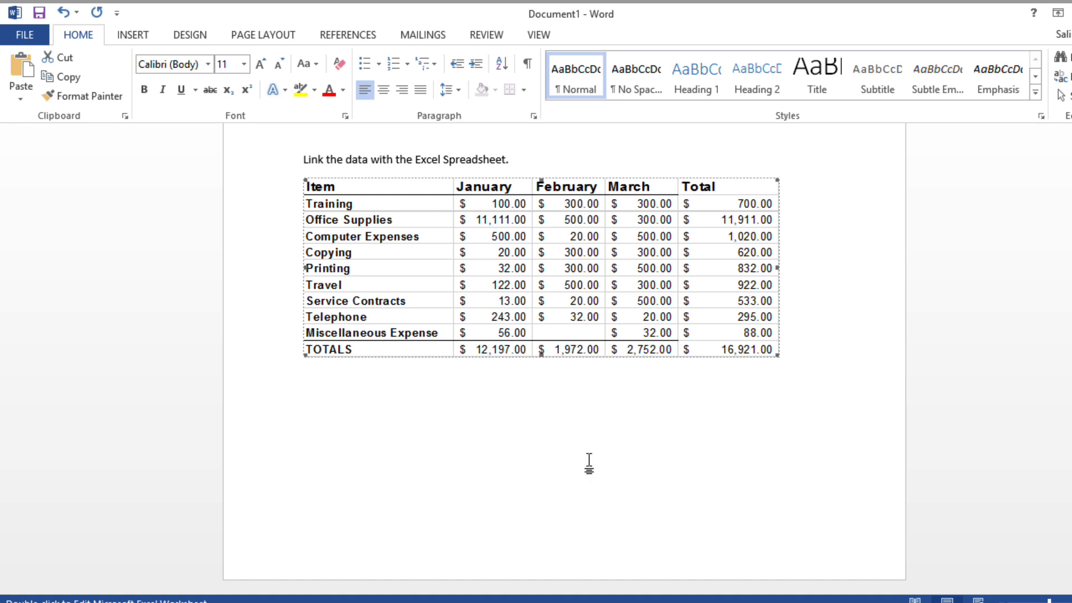
Save the document to the Desktop under the name "Monthly report".
left_click(38, 13)
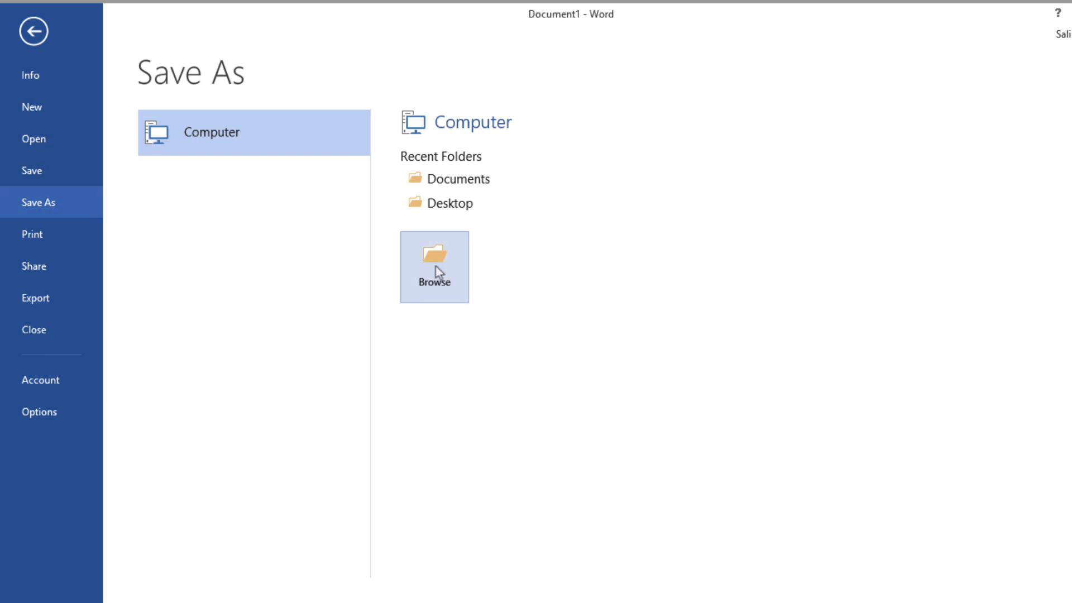
left_click(451, 205)
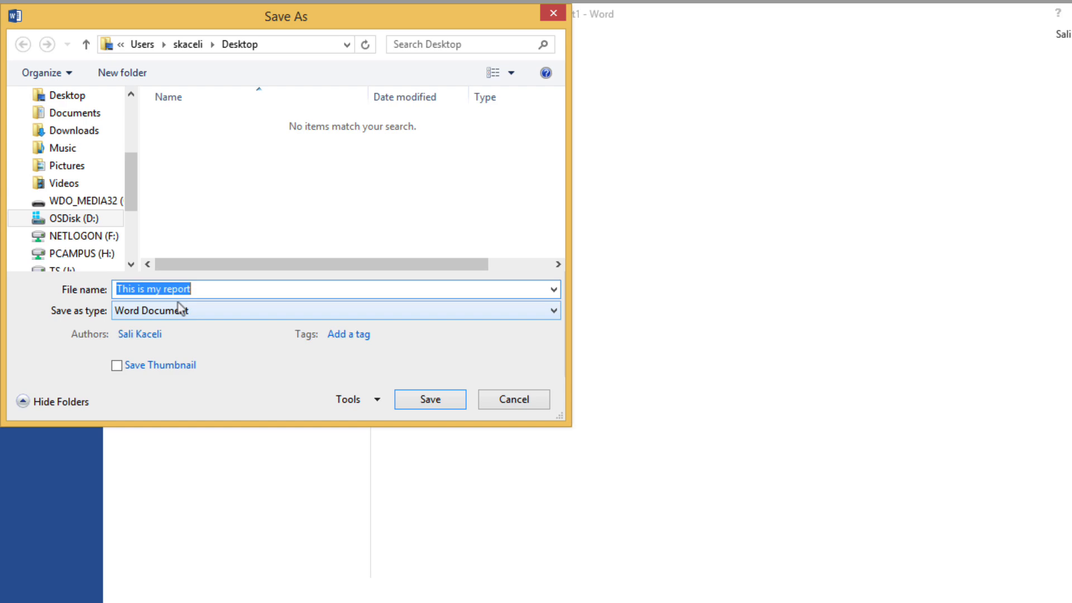
type("Monthly report")
key("Return")
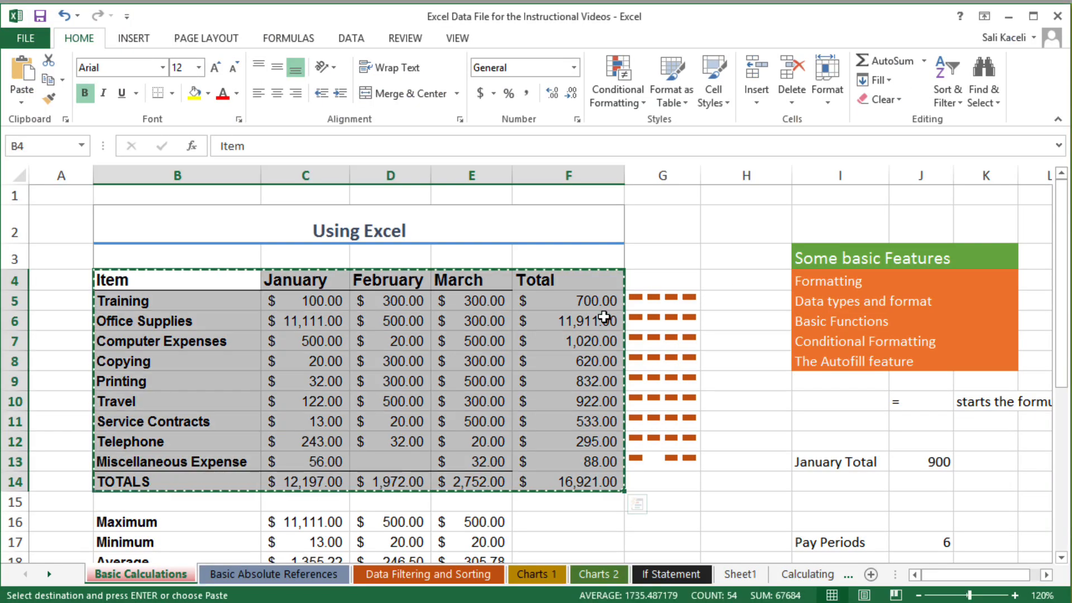
Set the January amount for Training in cell C5 to 123.
left_click(335, 364)
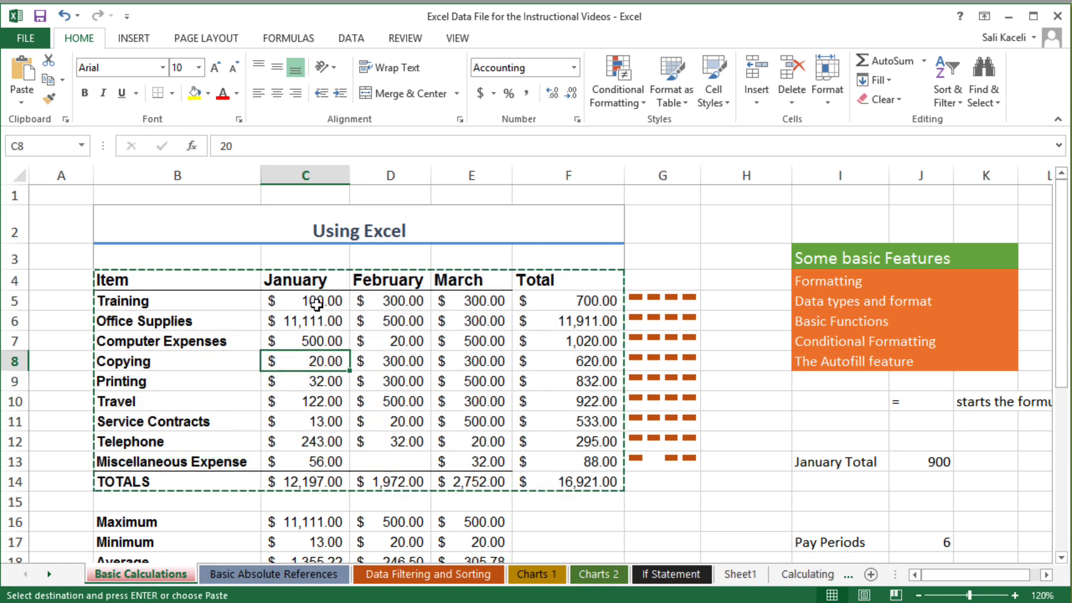
left_click(317, 303)
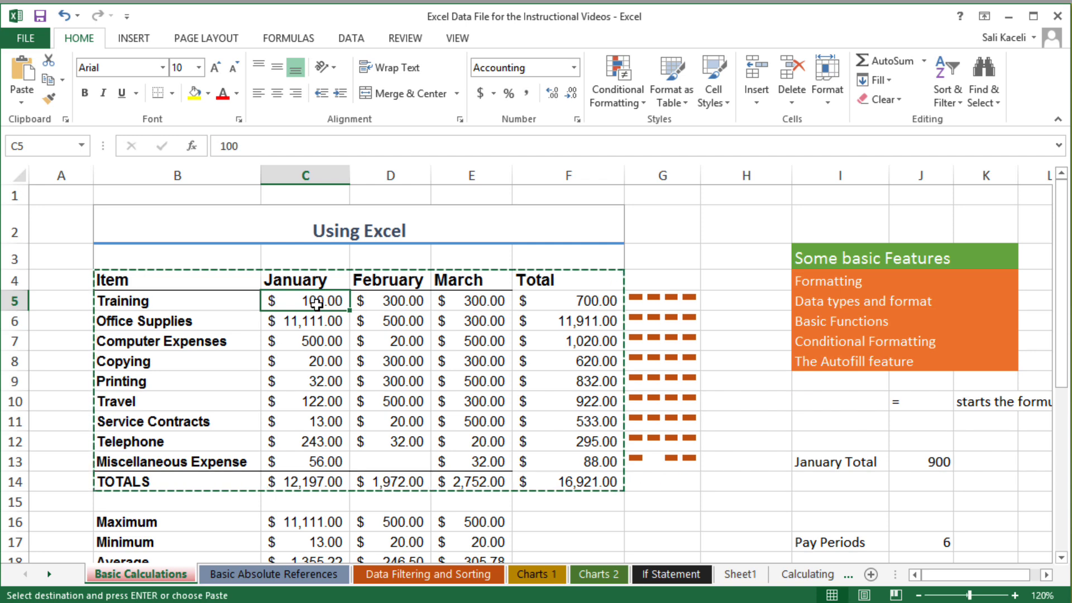
type("123")
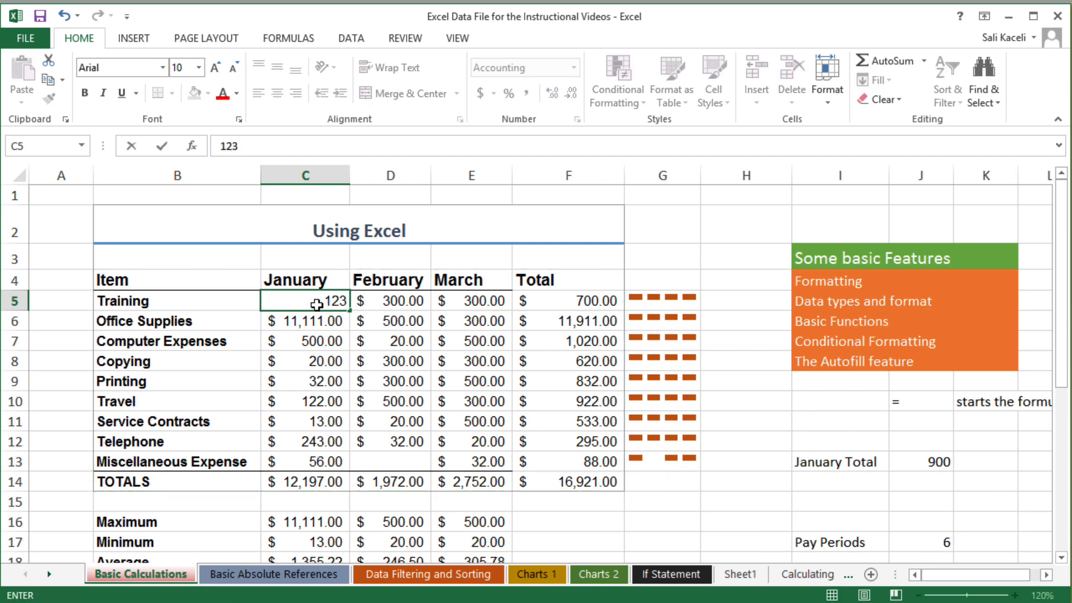
key("Return")
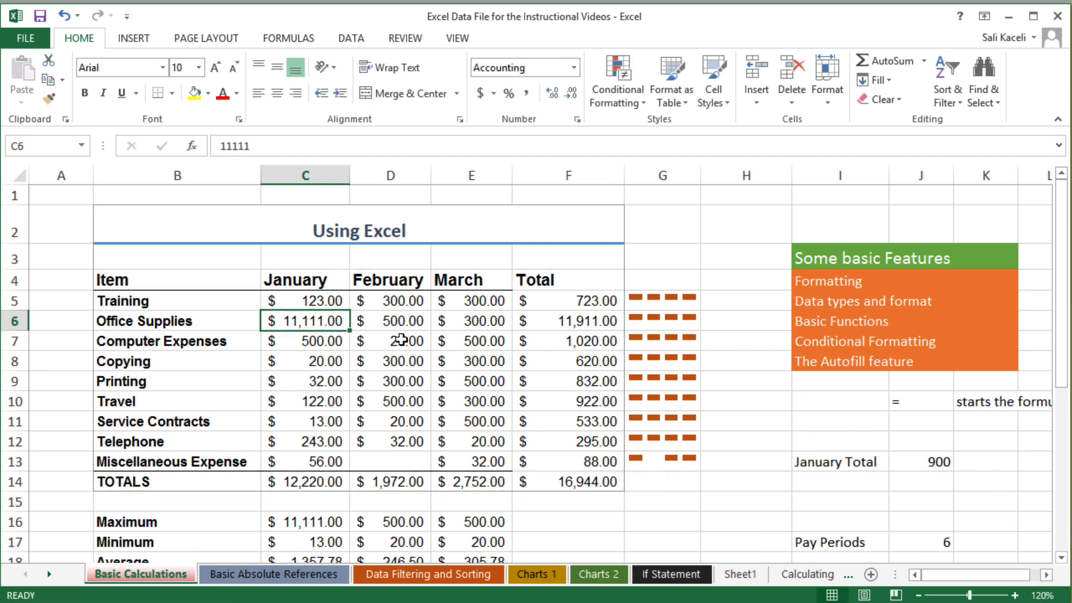
Save the Excel workbook and minimize it to reveal the desktop.
left_click(388, 372)
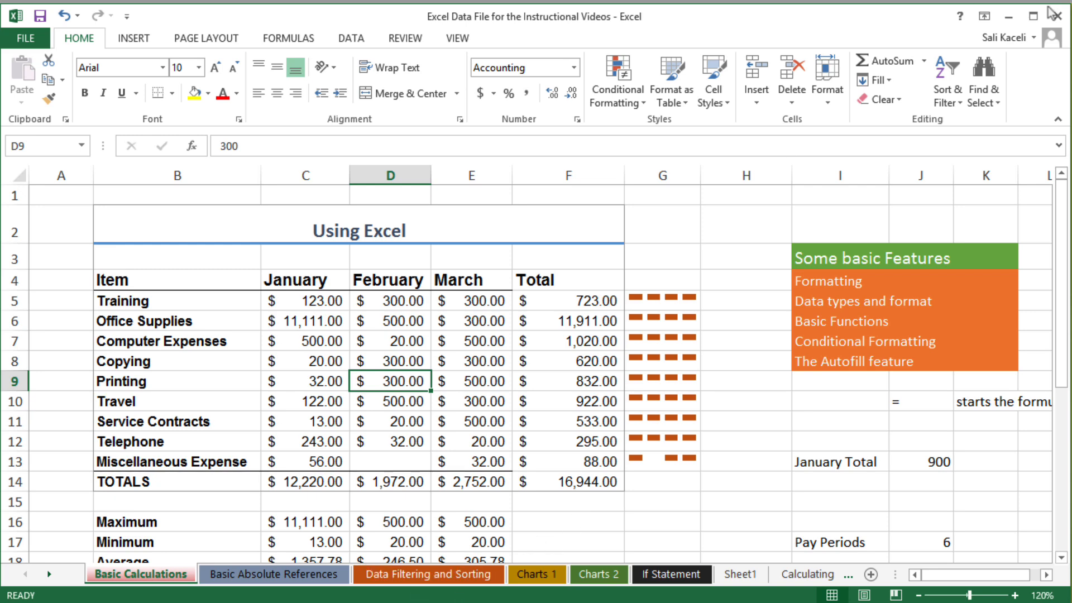
left_click(40, 16)
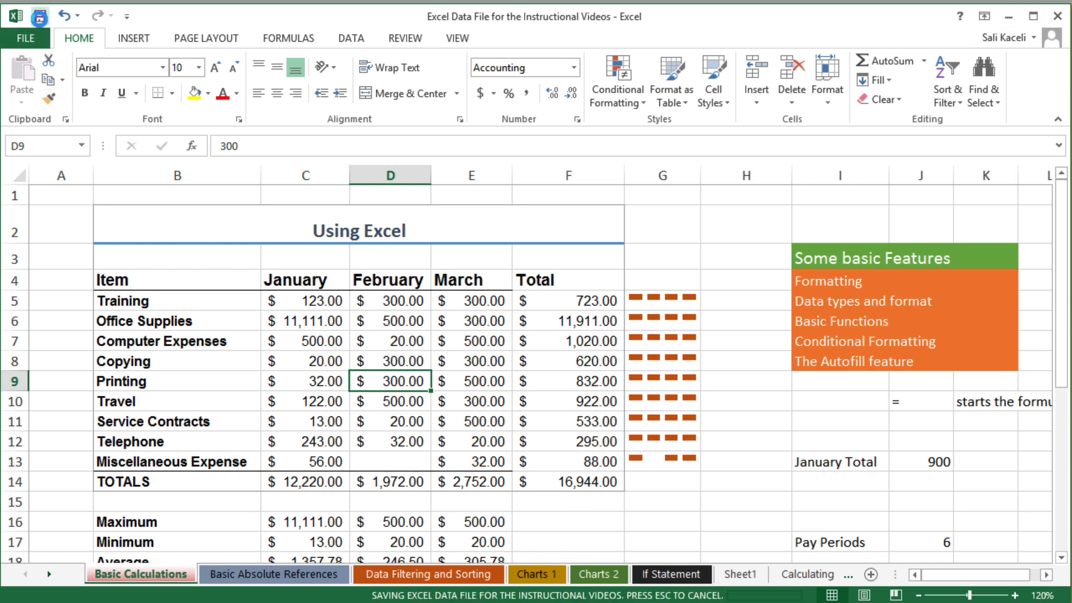
left_click(1009, 16)
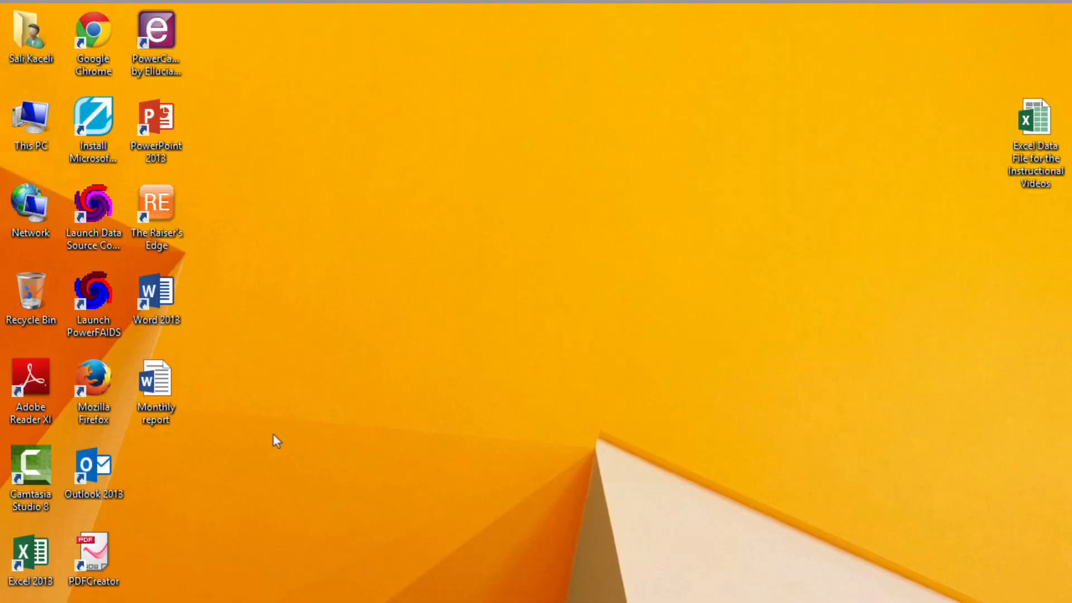
Open the Monthly report document from the desktop in Word and update it with the data from the linked files.
double_click(161, 380)
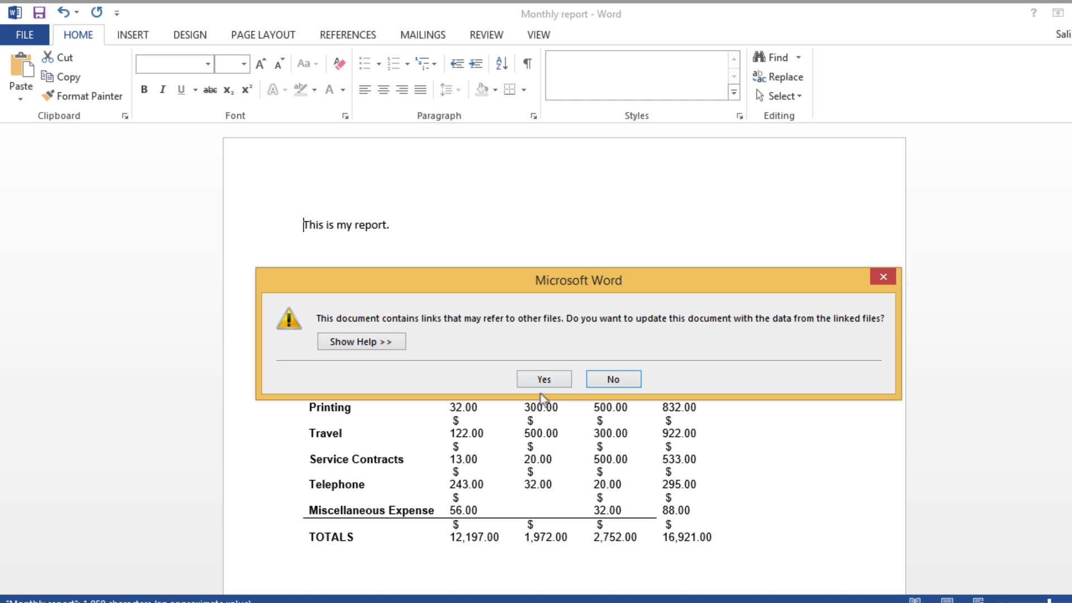
left_click(545, 379)
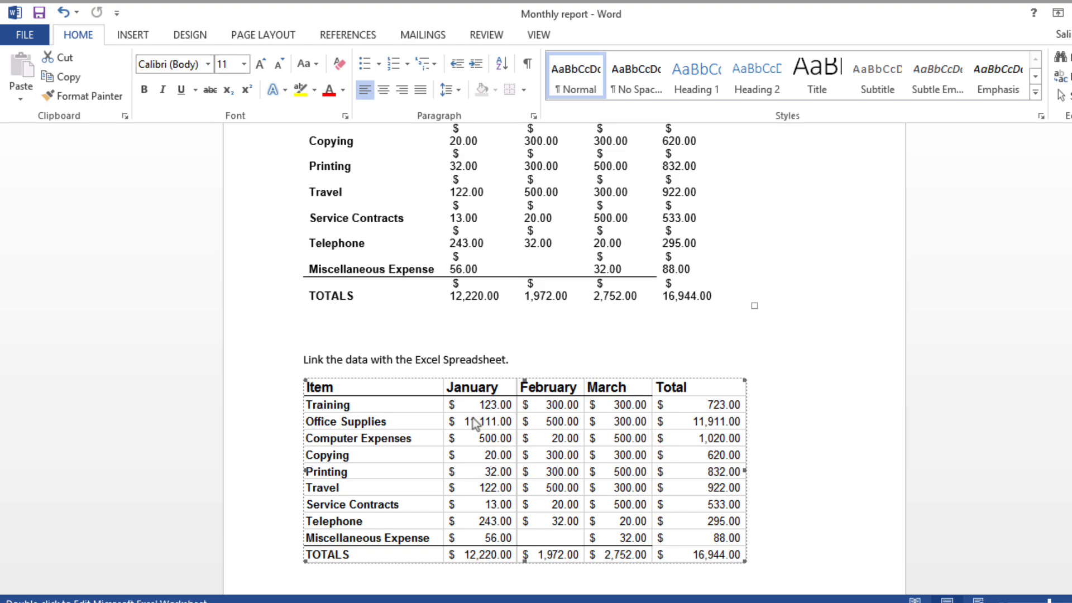
left_click(510, 360)
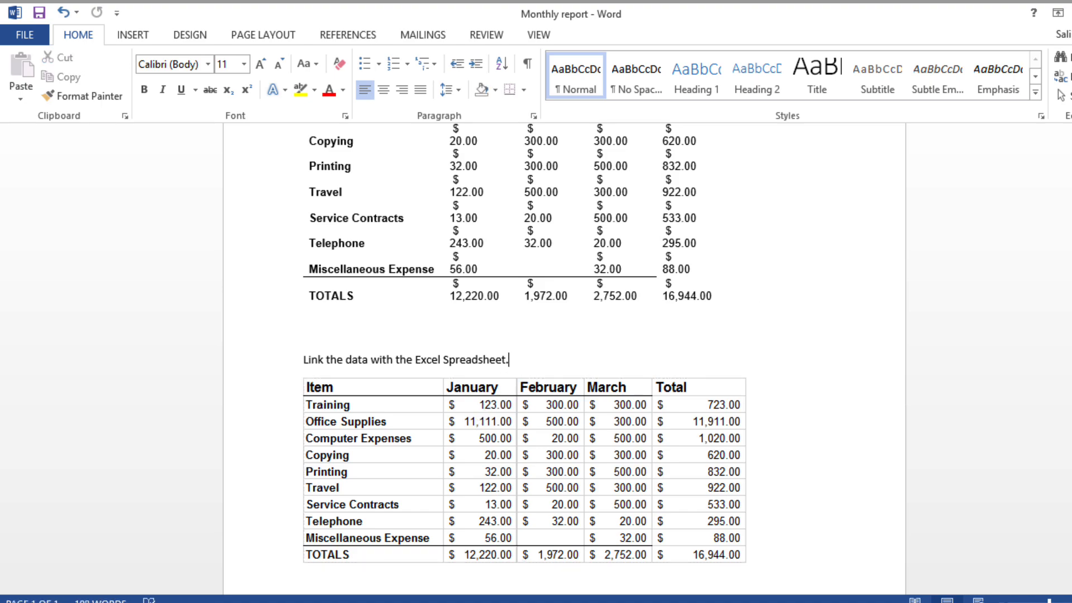
Switch to Excel, apply orange gradient data bars to C5:E13, and set the January Office Supplies amount in C6 to 1213.
key("alt+Tab")
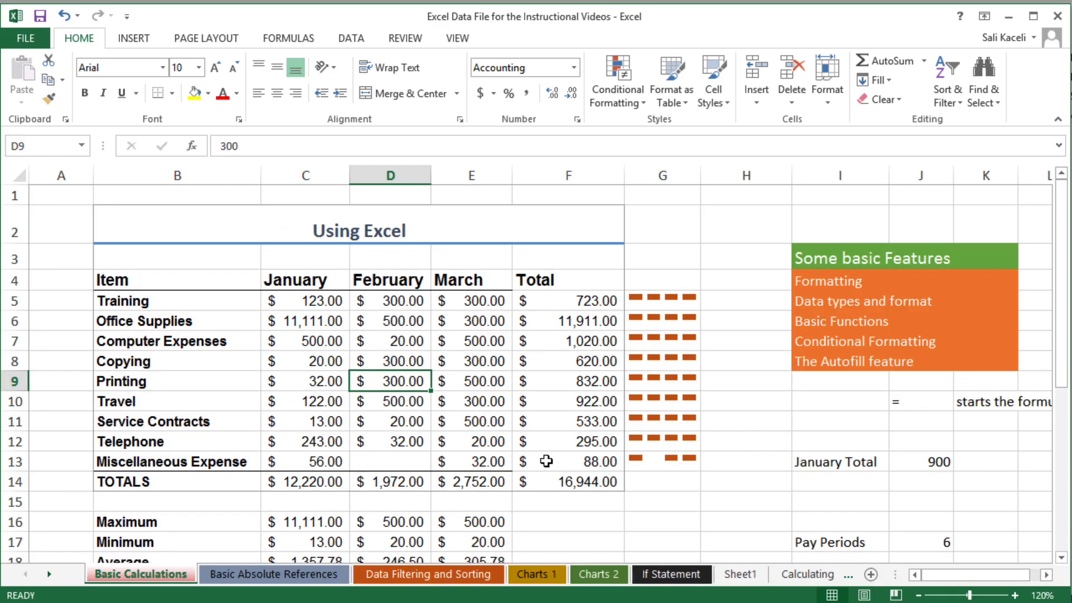
left_click(322, 443)
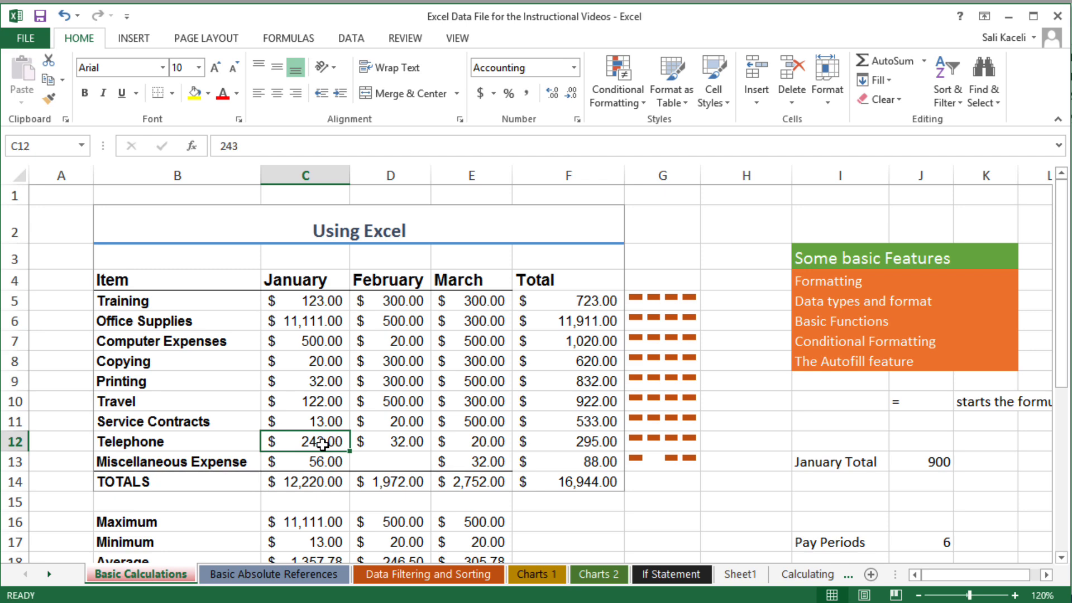
left_click(308, 362)
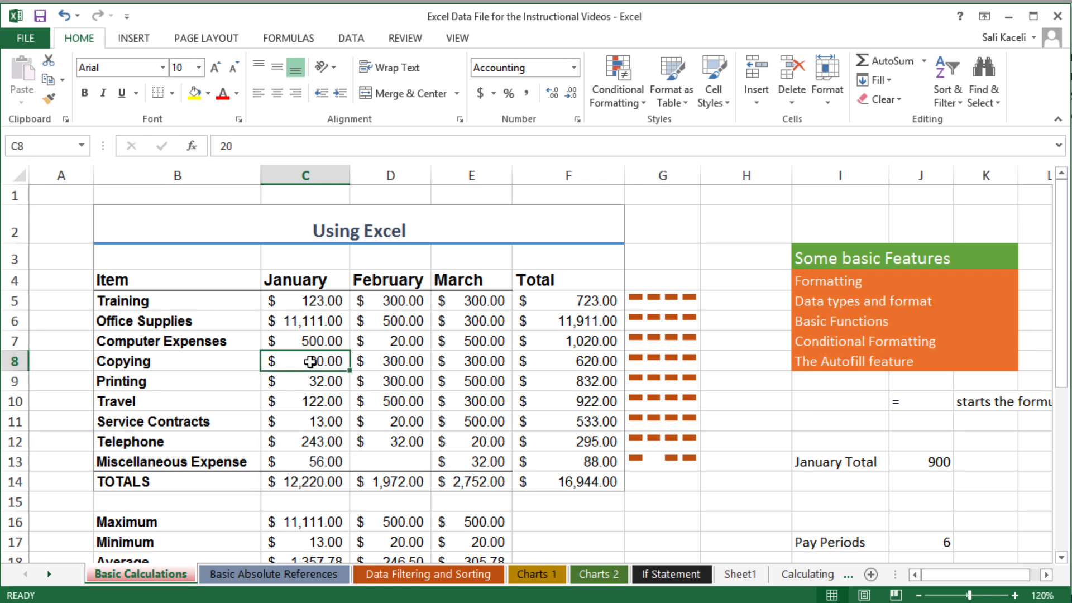
left_click_drag(273, 302, 480, 463)
left_click(619, 90)
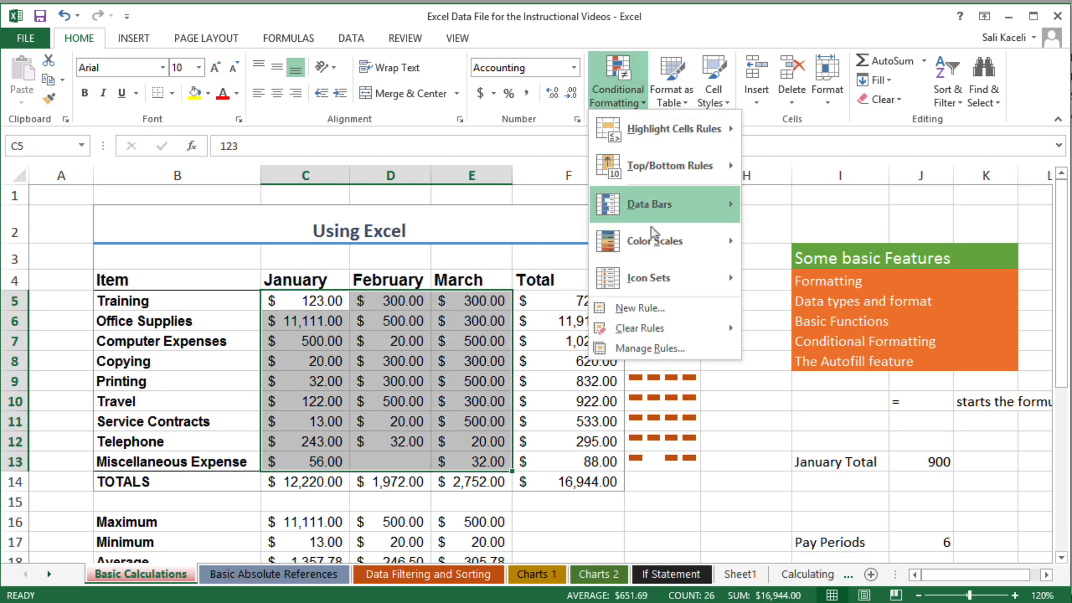
left_click(762, 263)
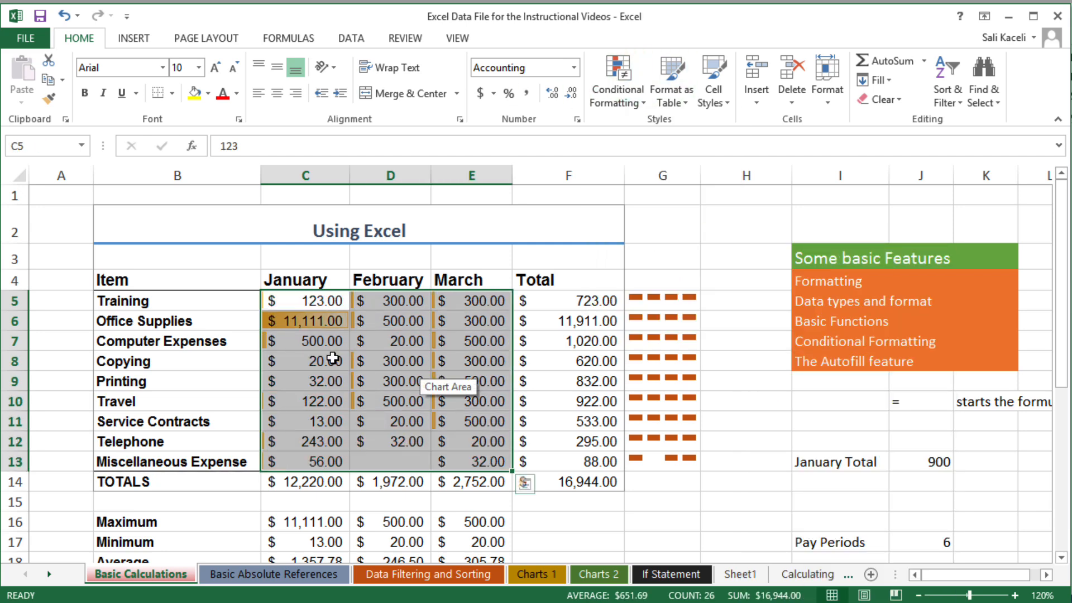
left_click(288, 321)
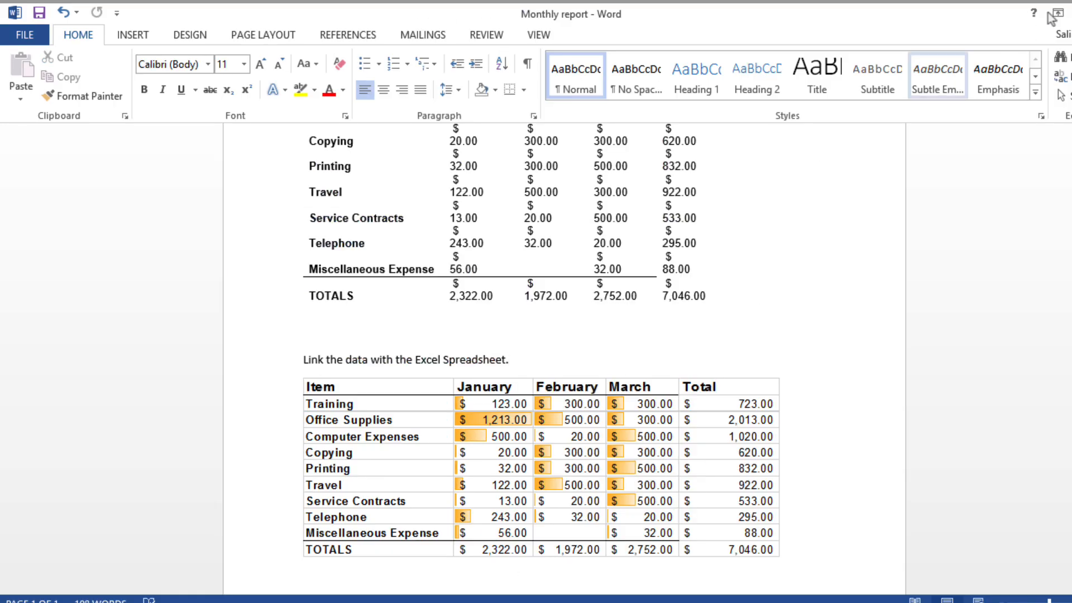
Close the Word report with its changes saved, and save and minimize the Excel workbook.
left_click(1069, 13)
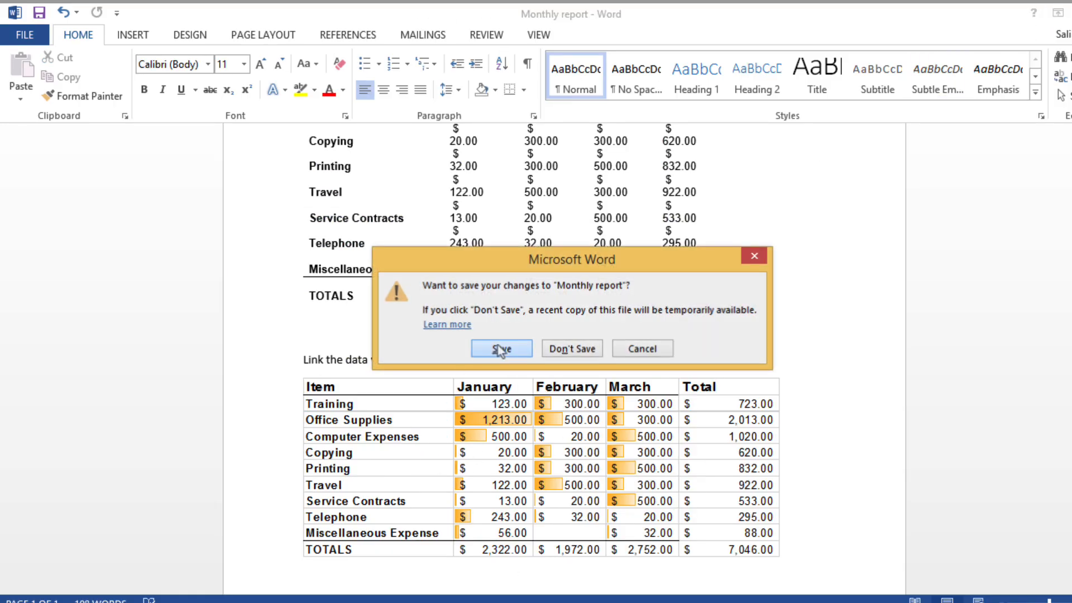
left_click(501, 349)
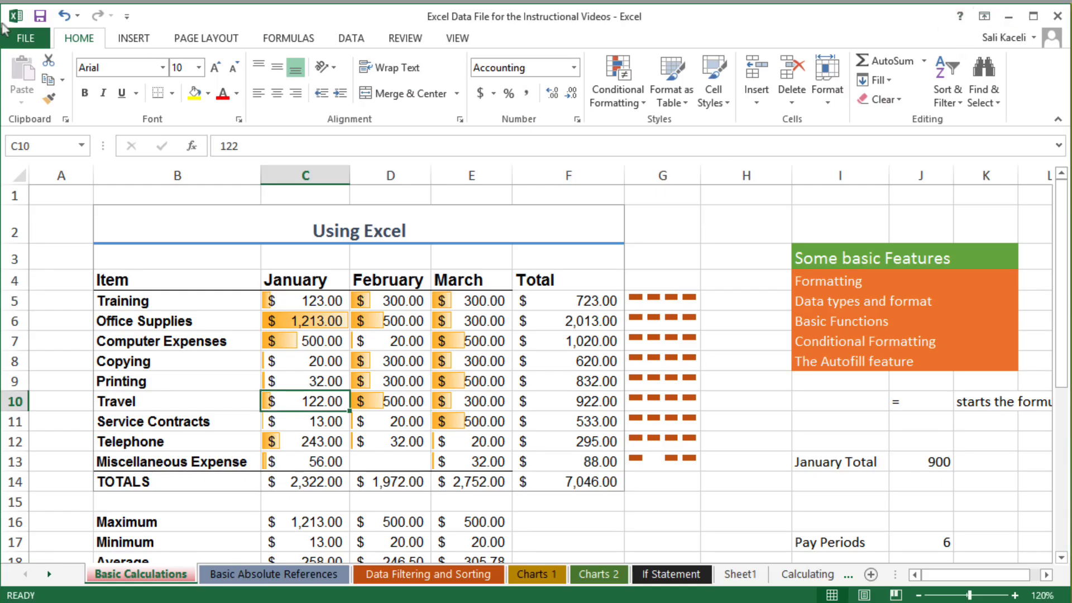
left_click(39, 16)
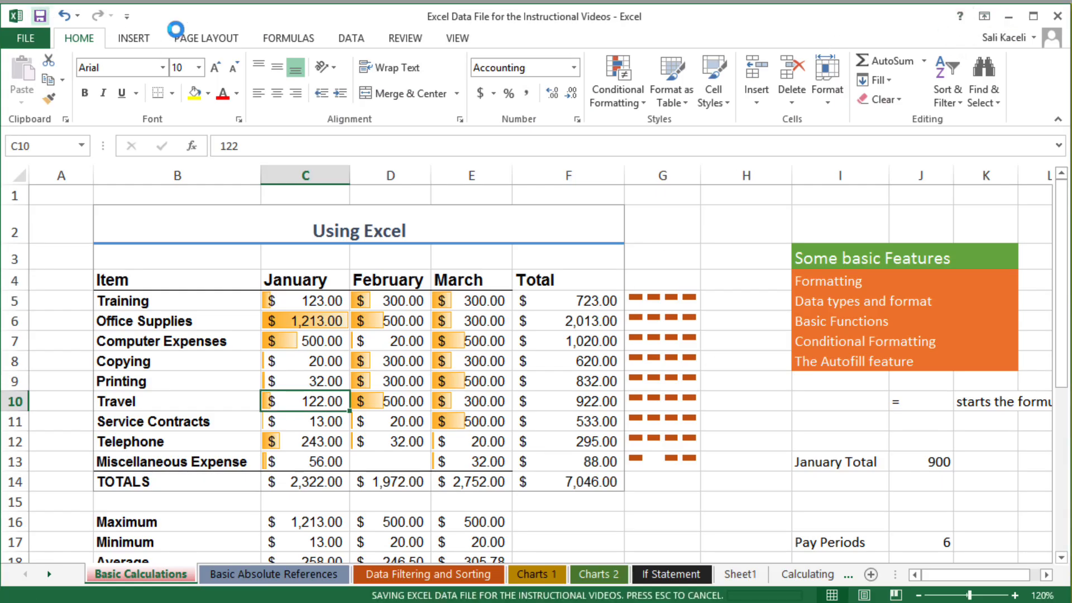
left_click(1009, 18)
Reopen Monthly report in Word, accept updating the linked data, and review the tables in the document.
double_click(149, 403)
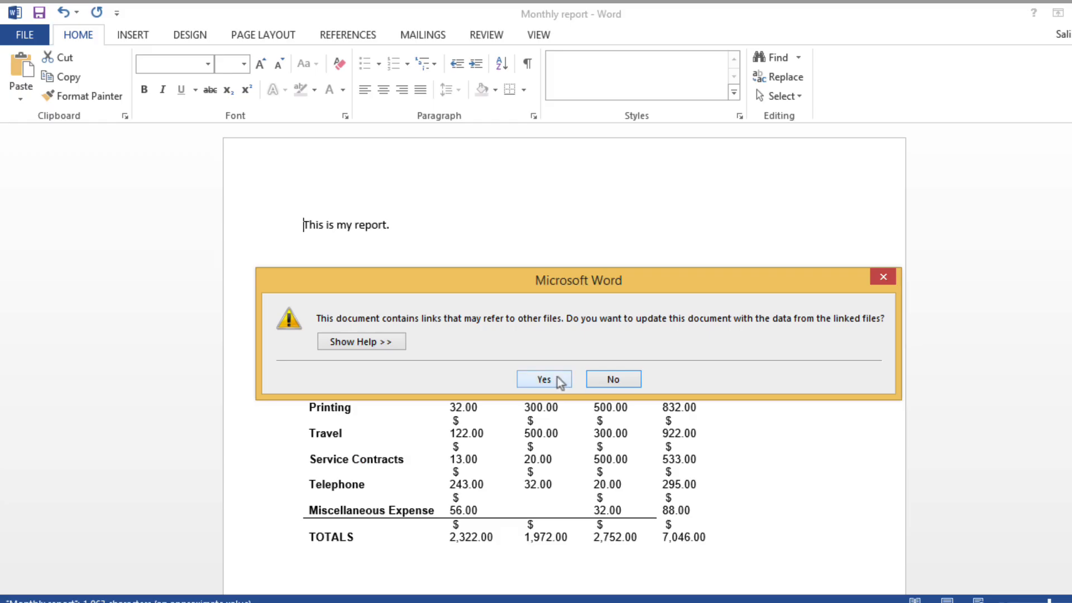
left_click(551, 380)
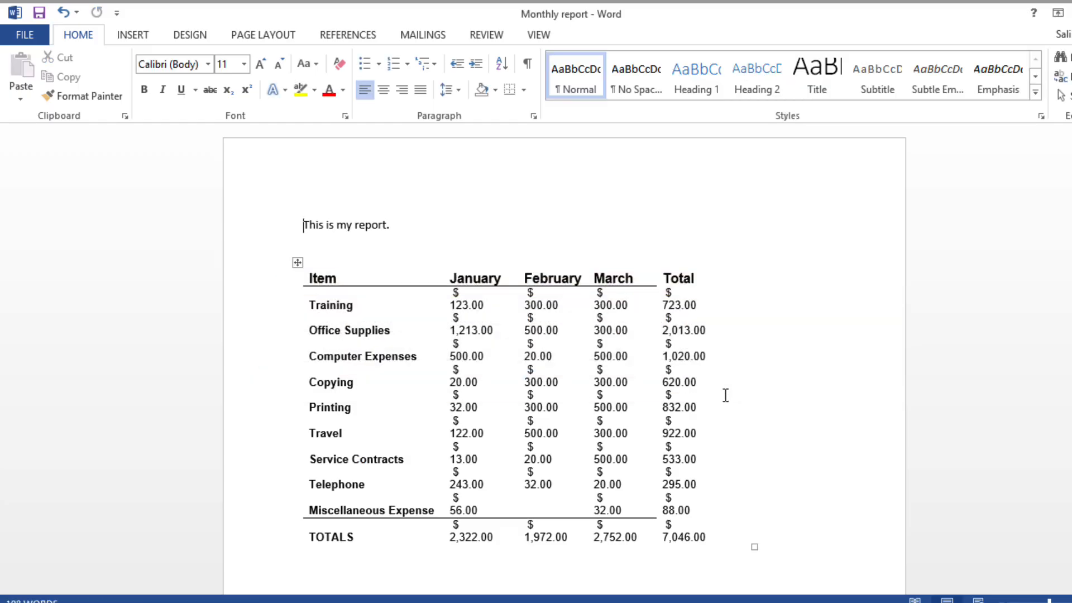
scroll(726, 395, "down", 5)
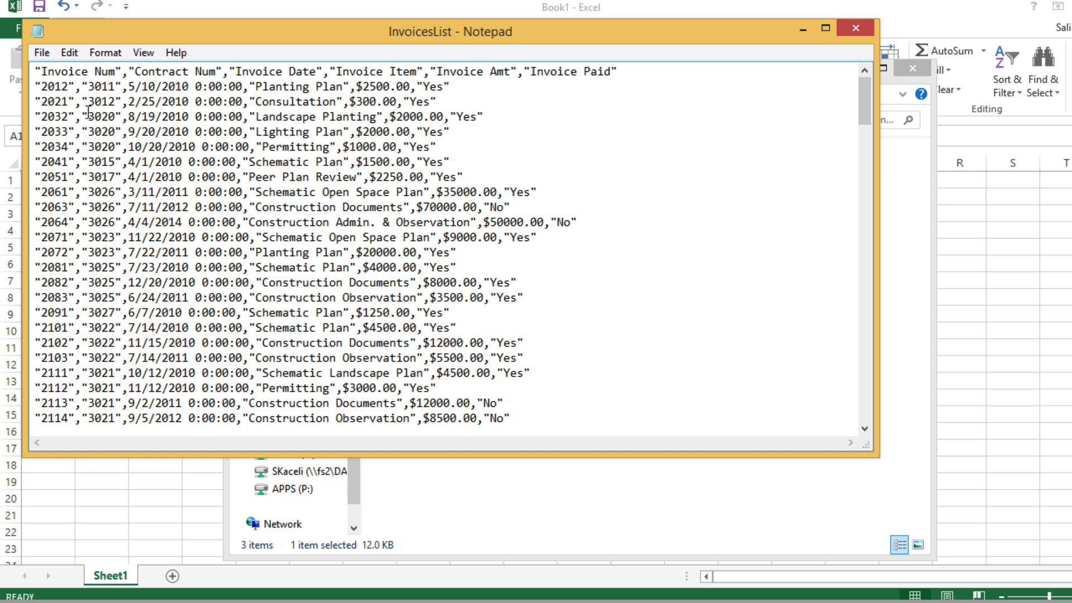
Highlight an invoice number and a comma separator in the InvoicesList text file, close it, and return to the blank Excel workbook.
left_click_drag(78, 103, 37, 101)
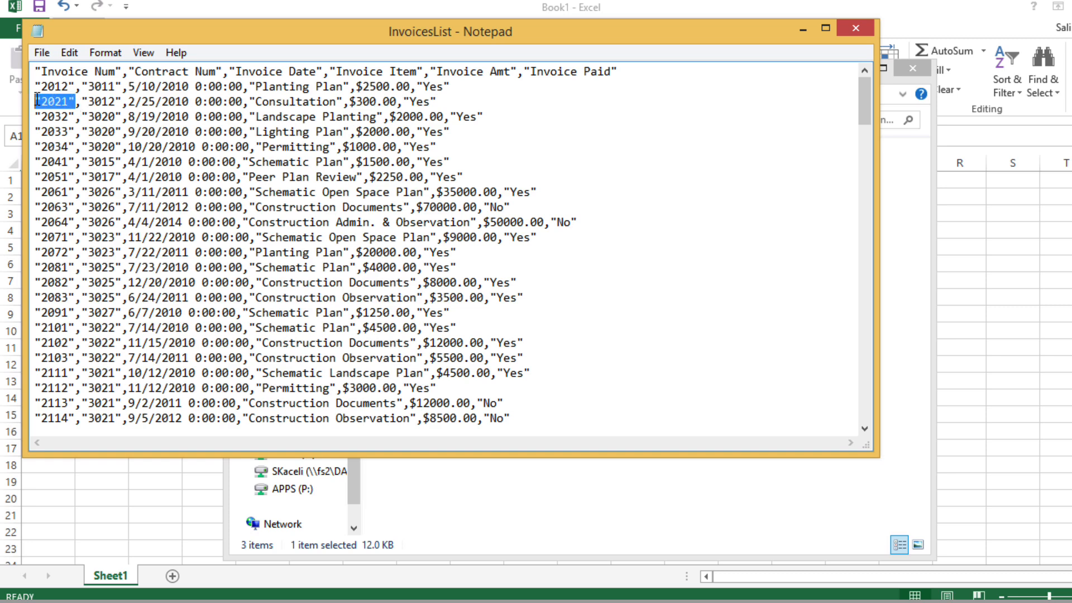
left_click_drag(122, 101, 129, 102)
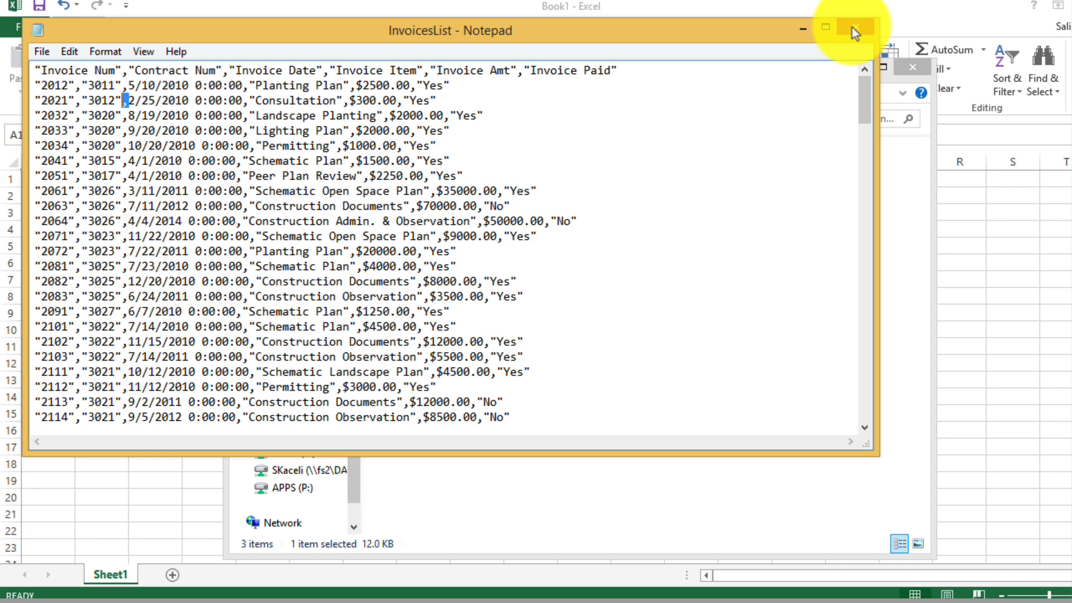
left_click(853, 28)
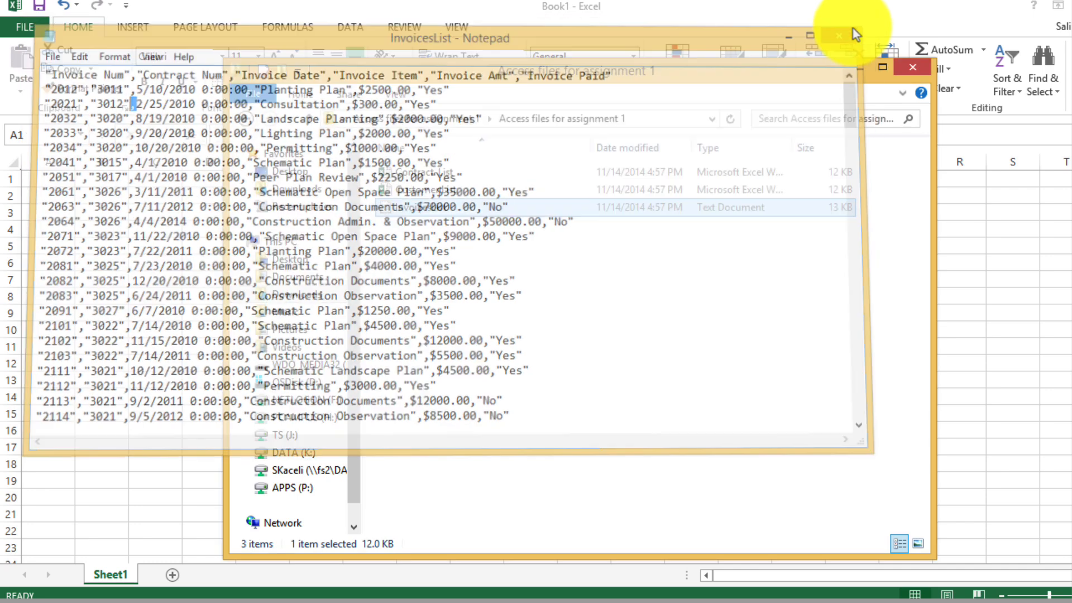
left_click(669, 126)
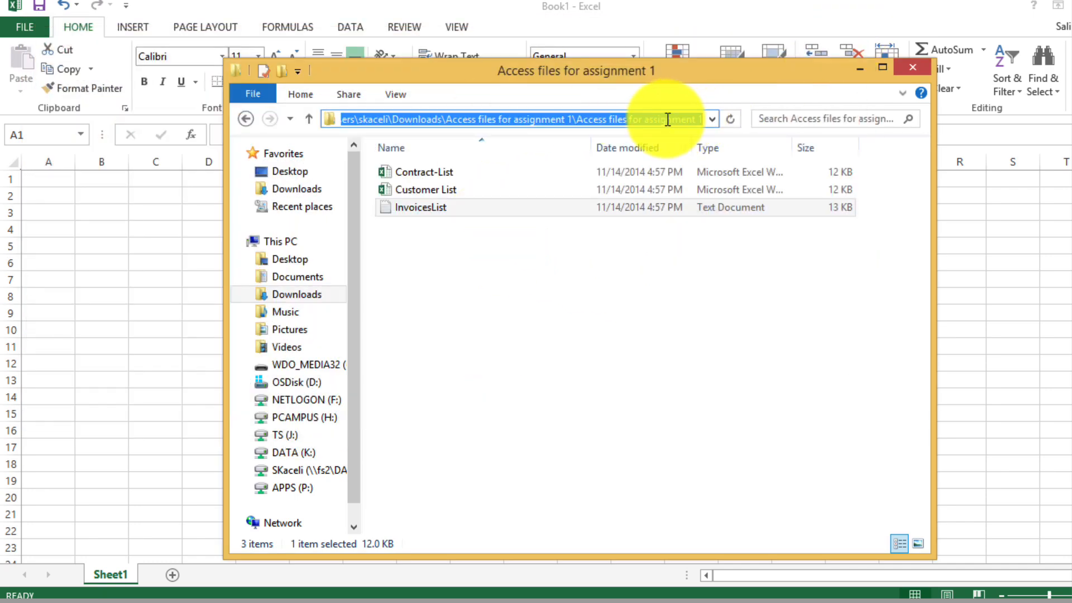
left_click(115, 253)
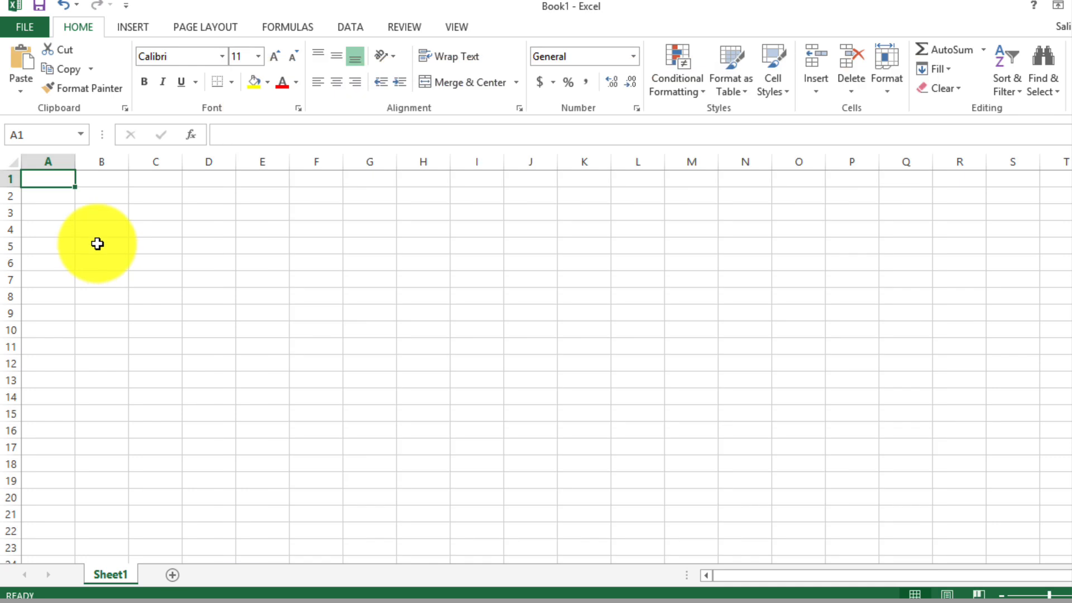
Browse for a file to open in Excel, going to the "Access files for assignment 1" folder in Downloads.
left_click(32, 31)
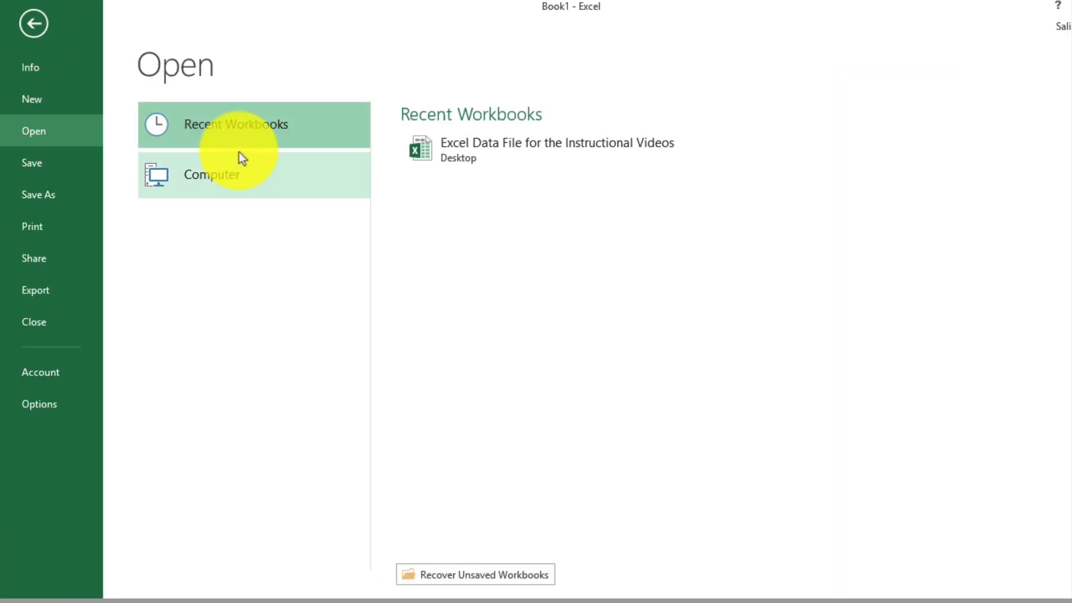
left_click(180, 178)
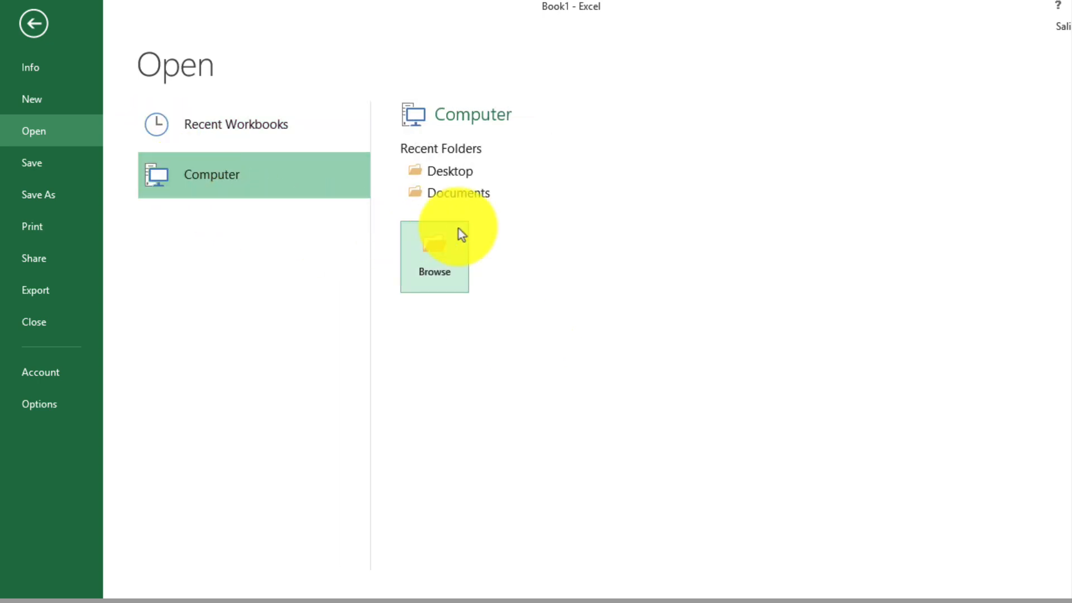
left_click(443, 267)
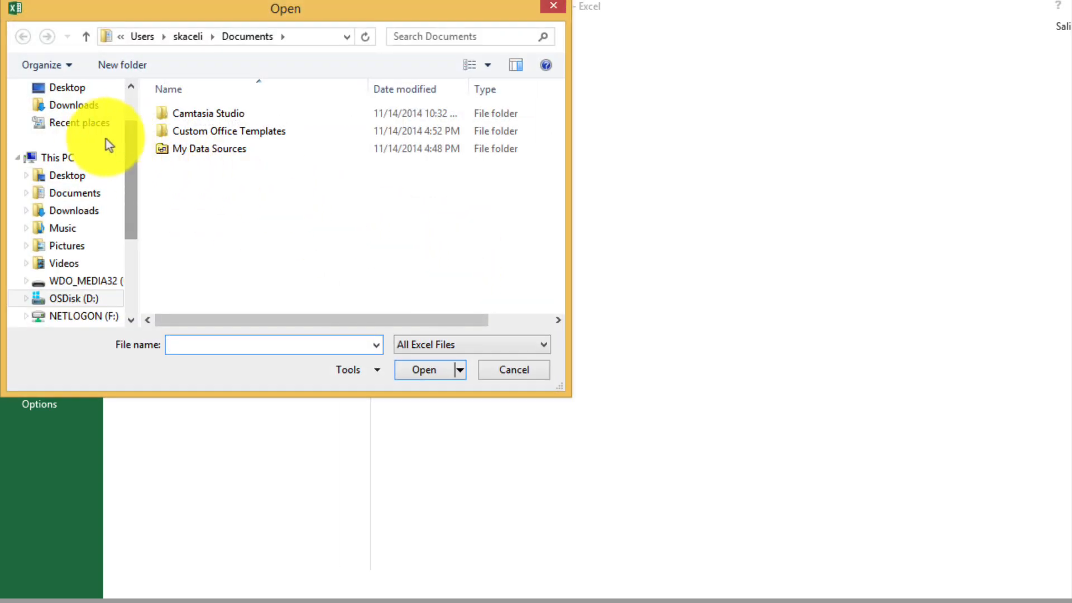
left_click(78, 108)
double_click(224, 120)
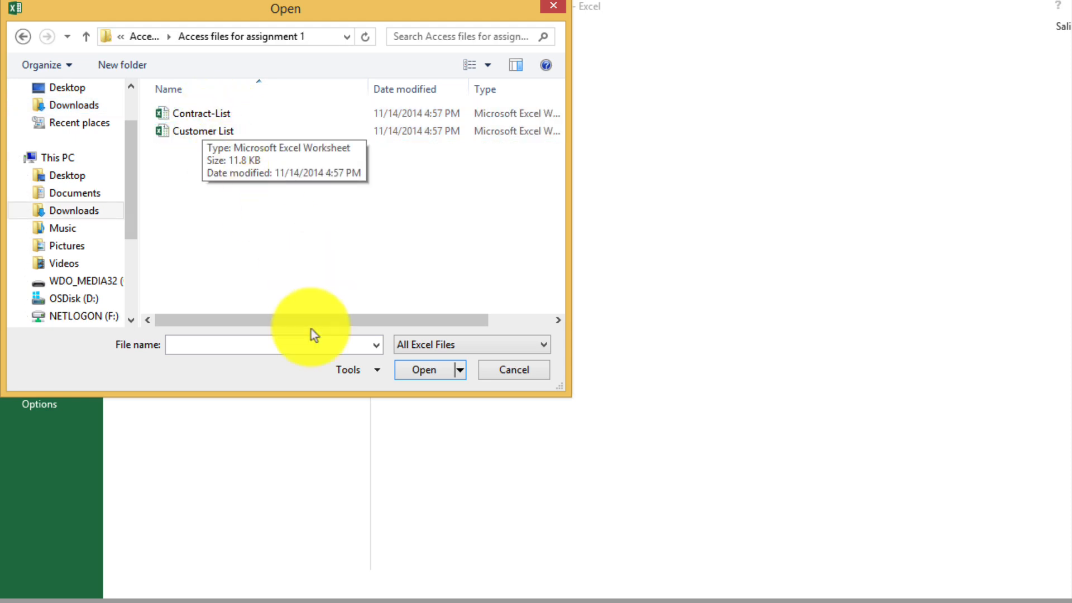
Show All Files in the folder and open the InvoicesList text document to start the Text Import Wizard.
left_click(464, 347)
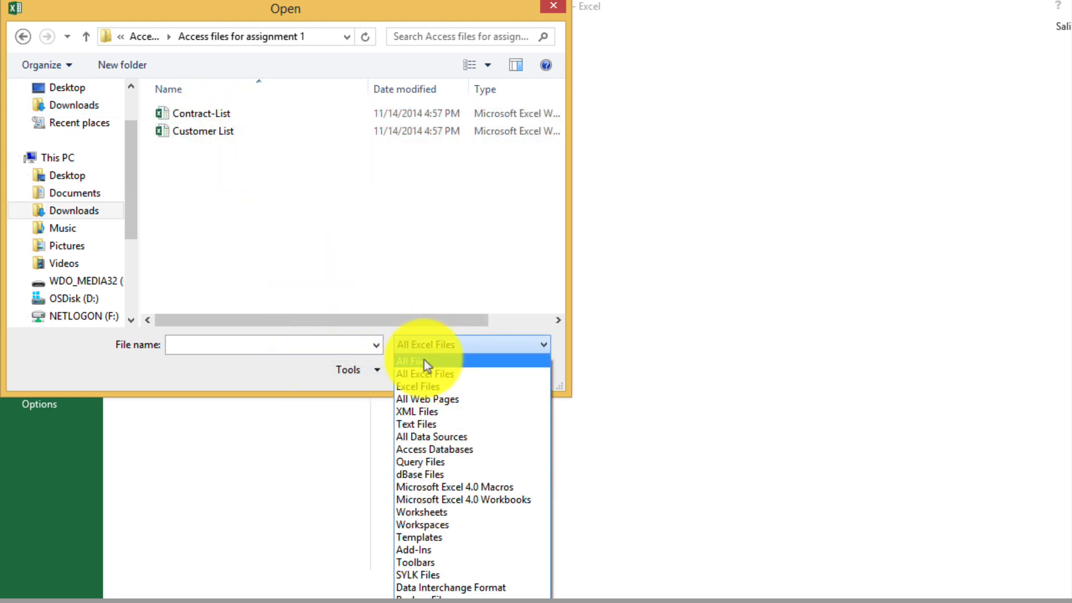
left_click(419, 361)
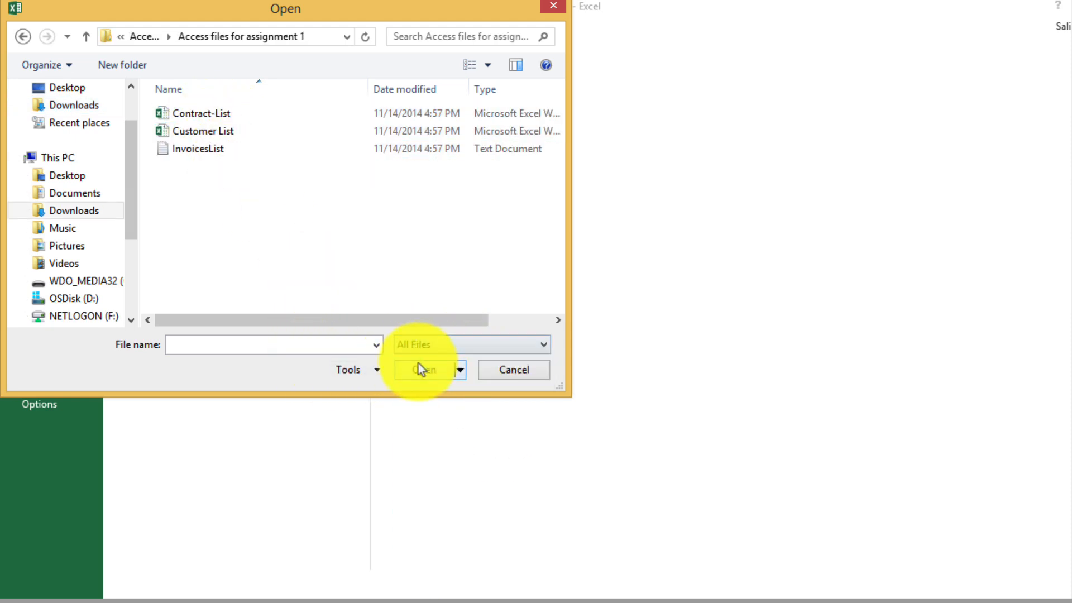
left_click(188, 153)
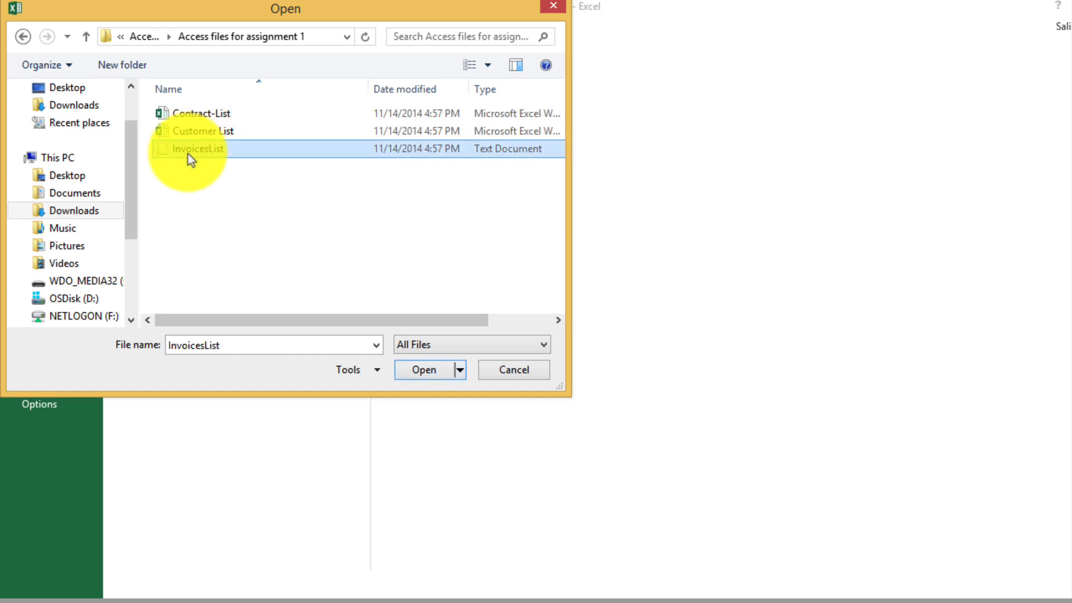
double_click(187, 153)
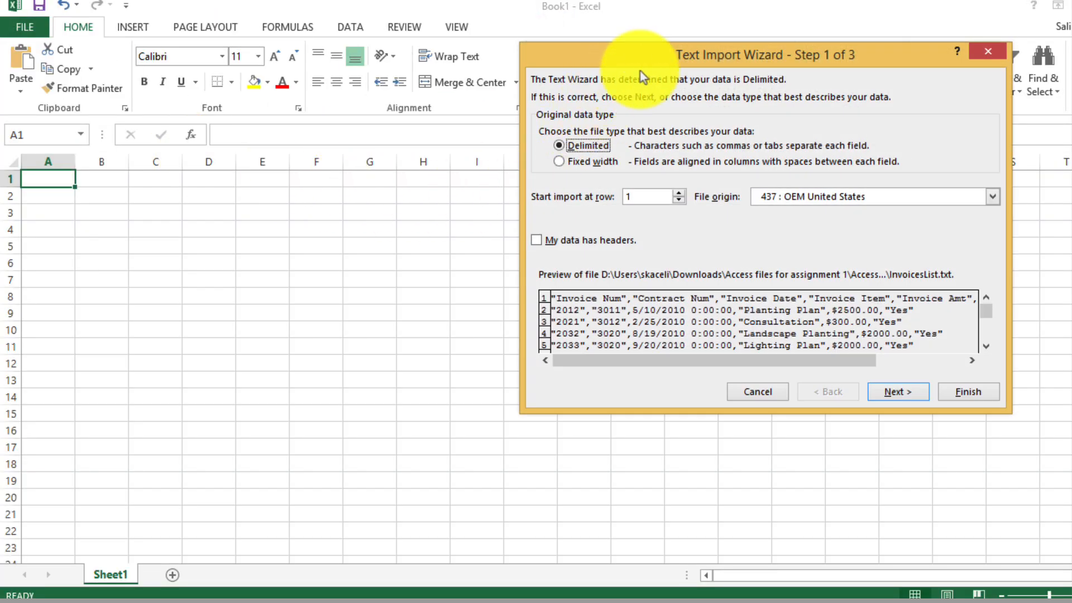
Complete the text import as delimited data with headers, replacing the Tab delimiter with Comma and keeping the General column format.
left_click_drag(642, 67, 290, 171)
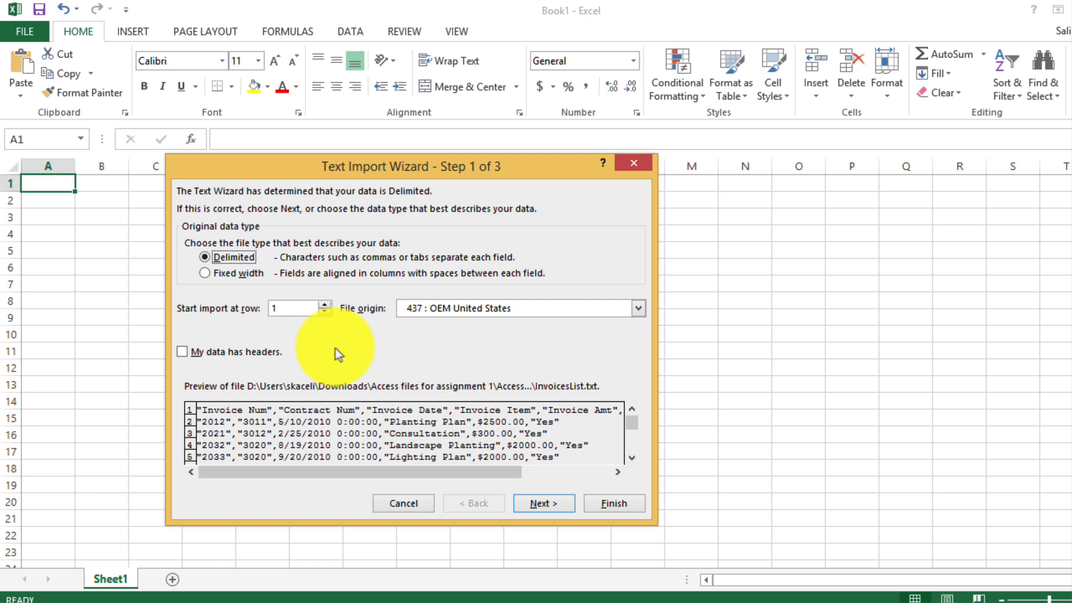
left_click(183, 353)
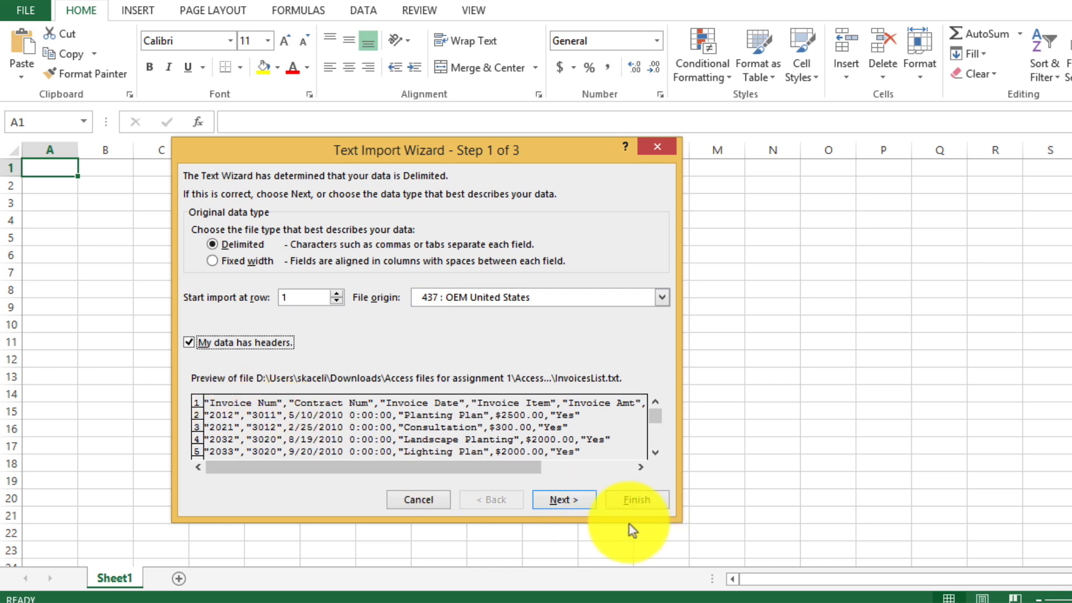
left_click(574, 505)
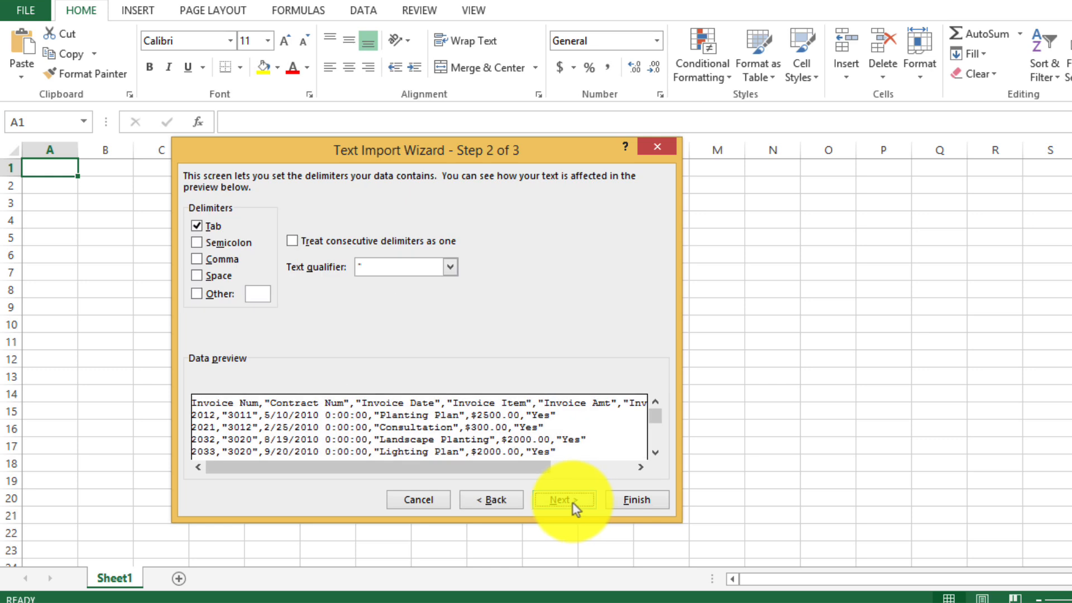
left_click(196, 226)
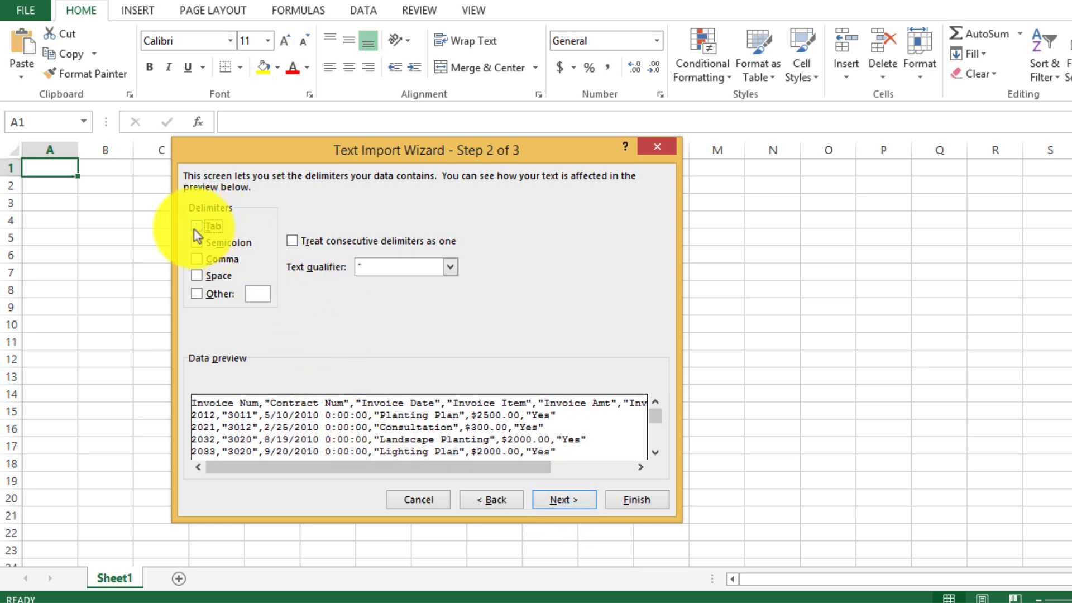
left_click(196, 259)
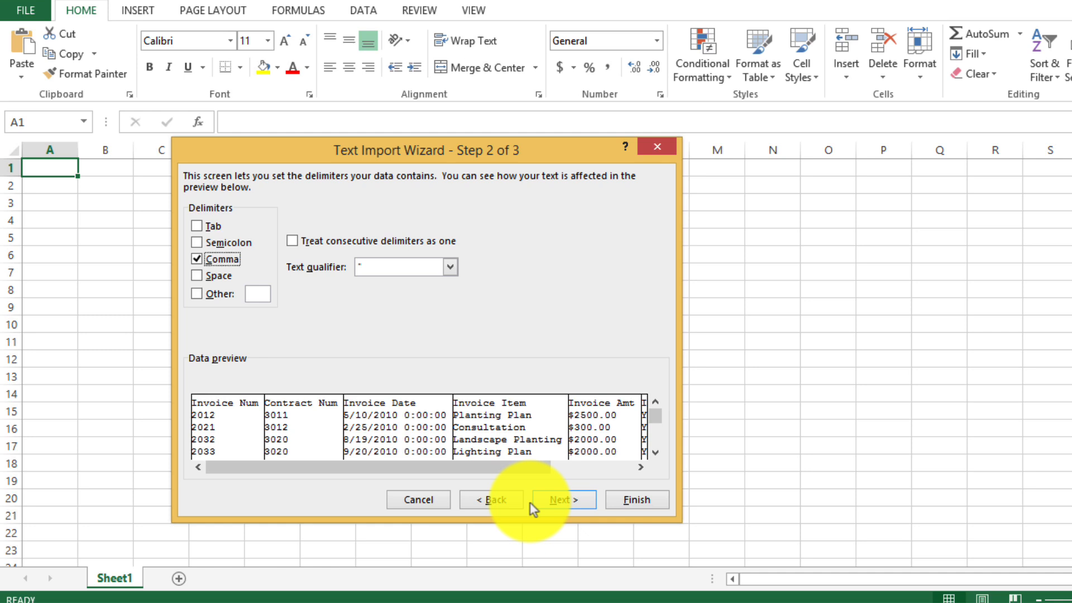
left_click(565, 505)
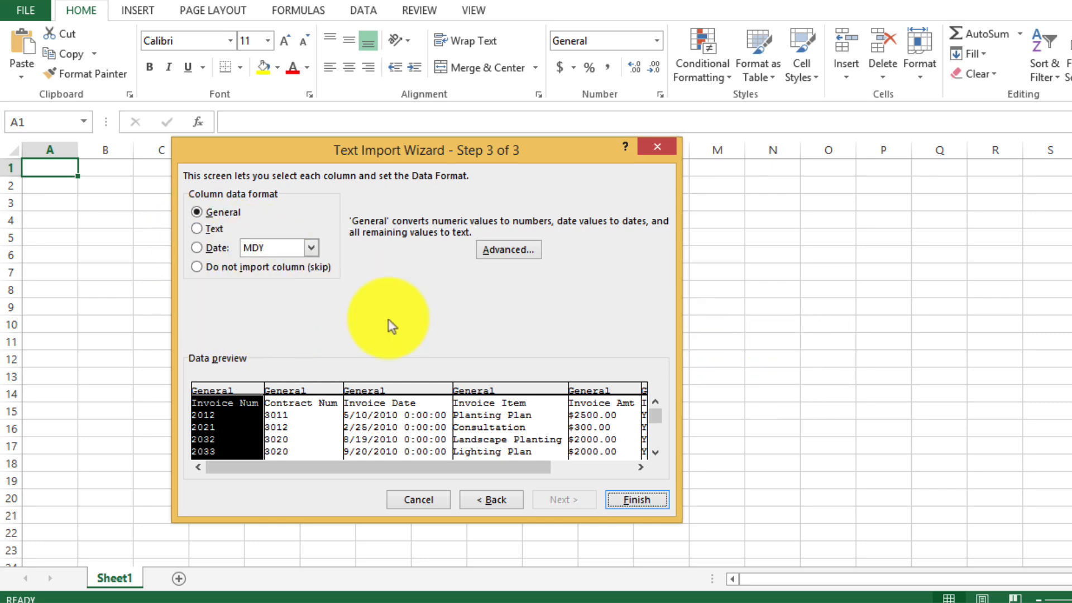
left_click(624, 501)
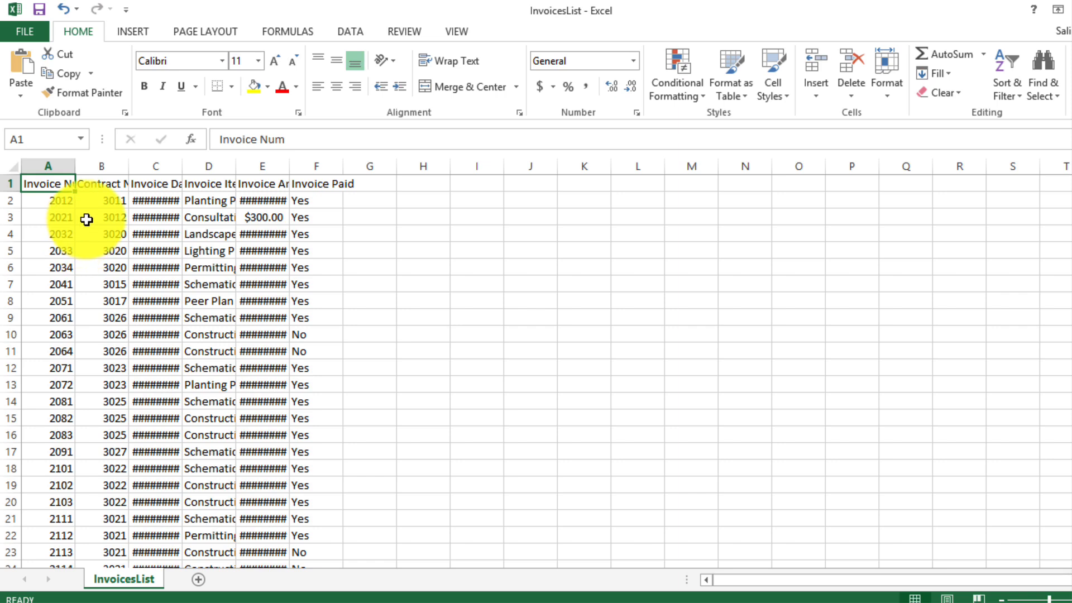
Widen column B slightly, autofit columns C, D and E, and look through the imported invoice rows.
left_click_drag(129, 167, 144, 167)
double_click(198, 166)
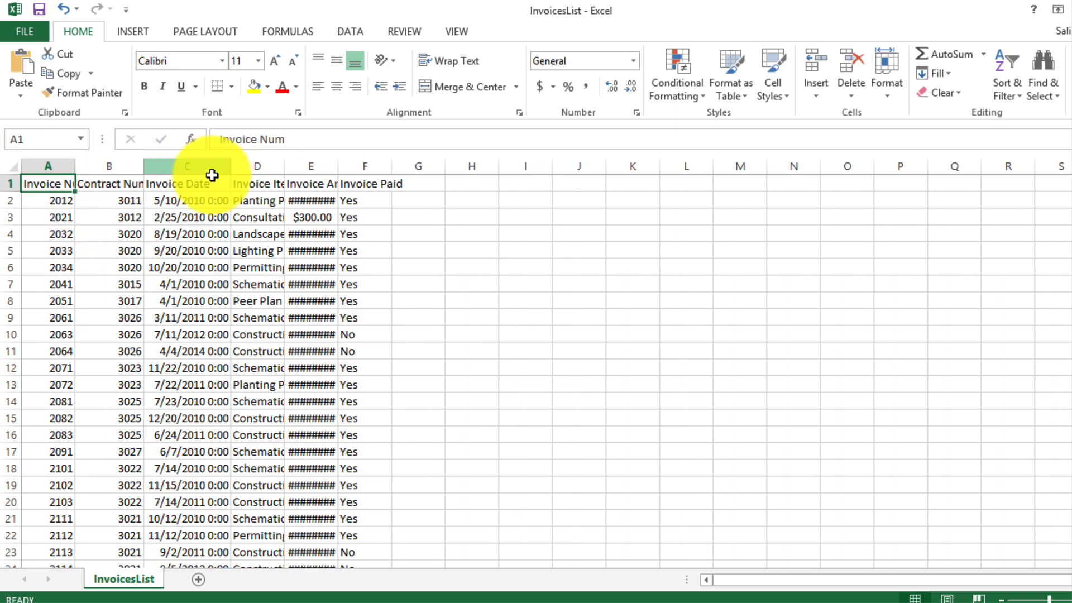
double_click(285, 168)
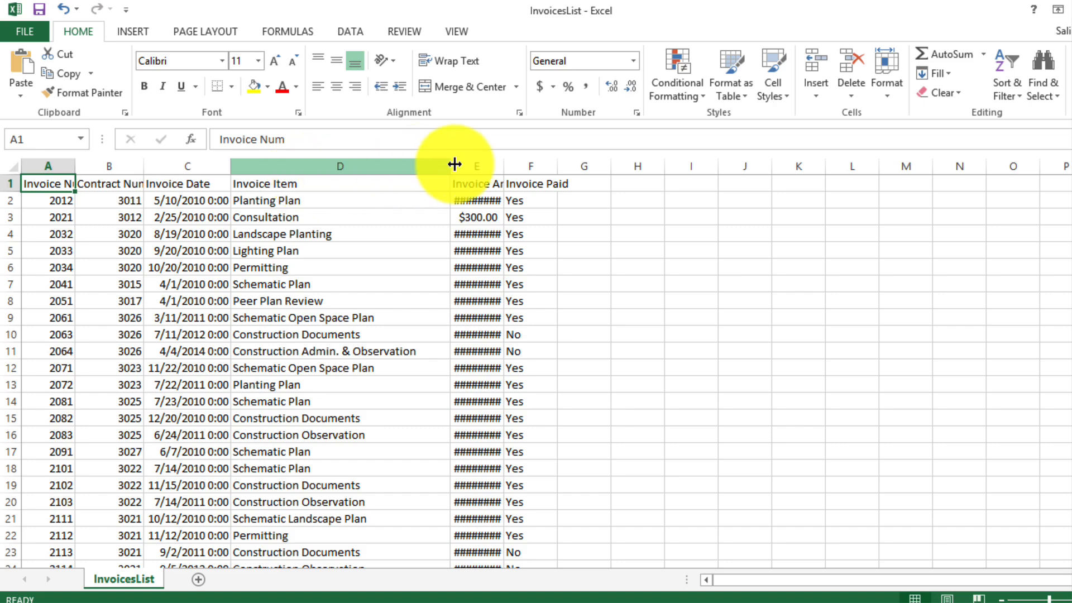
double_click(503, 164)
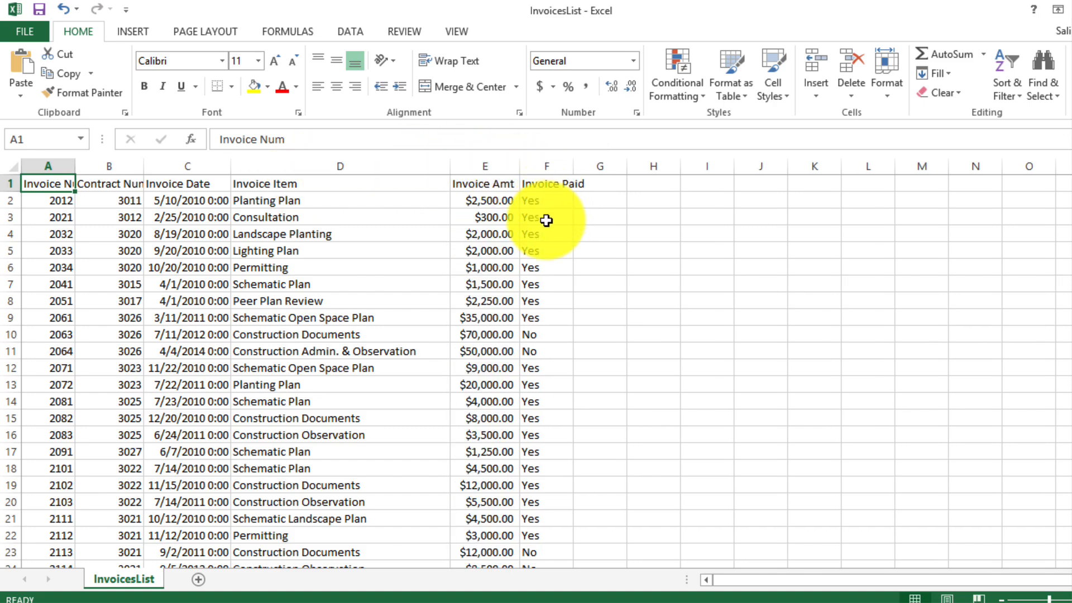
scroll(537, 272, "down", 20)
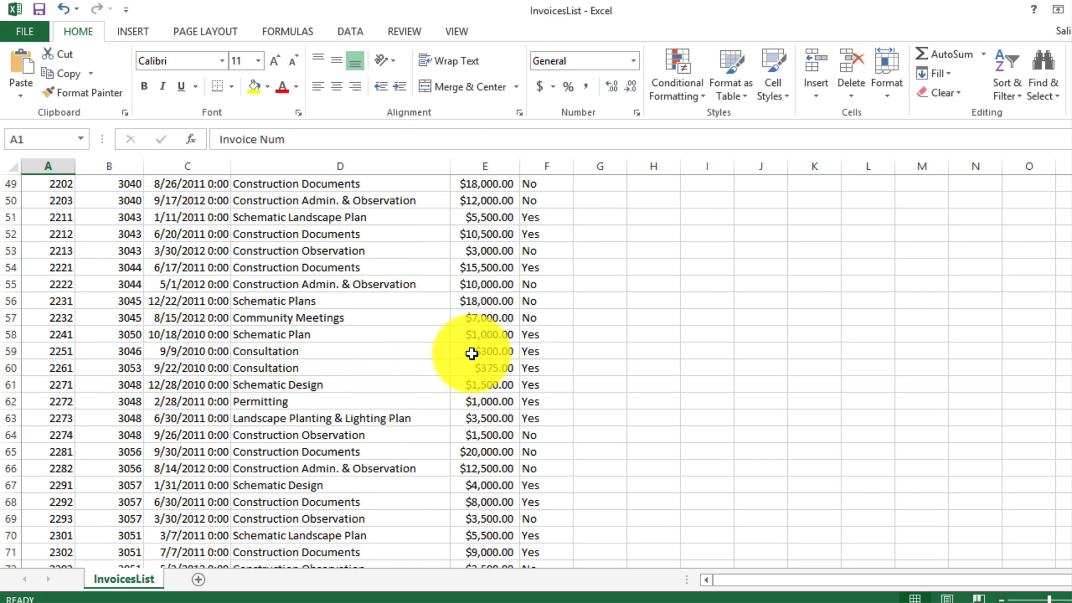
scroll(439, 389, "down", 20)
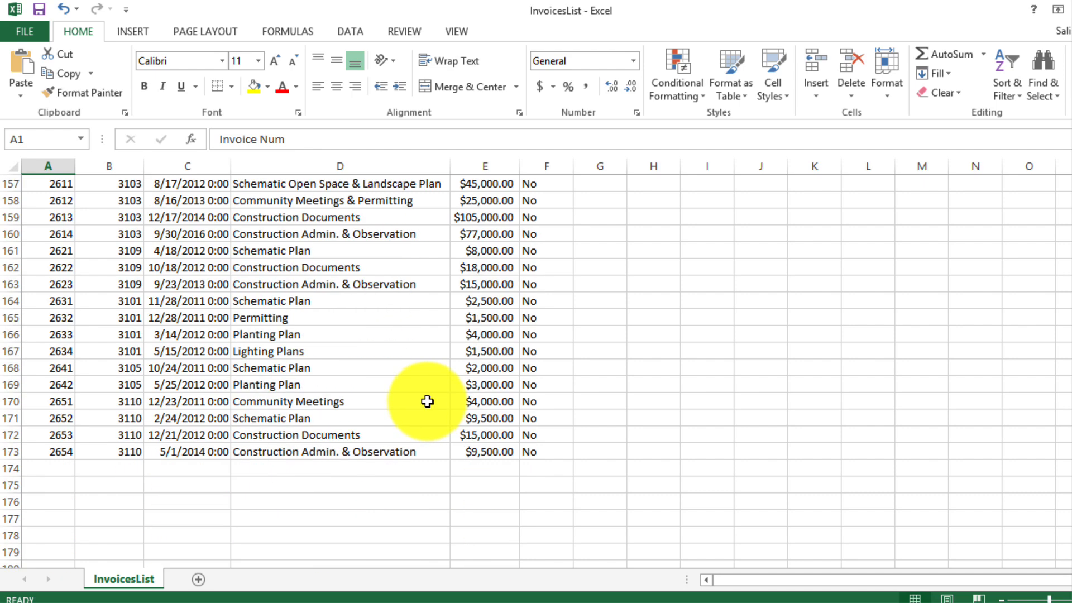
scroll(276, 388, "up", 11)
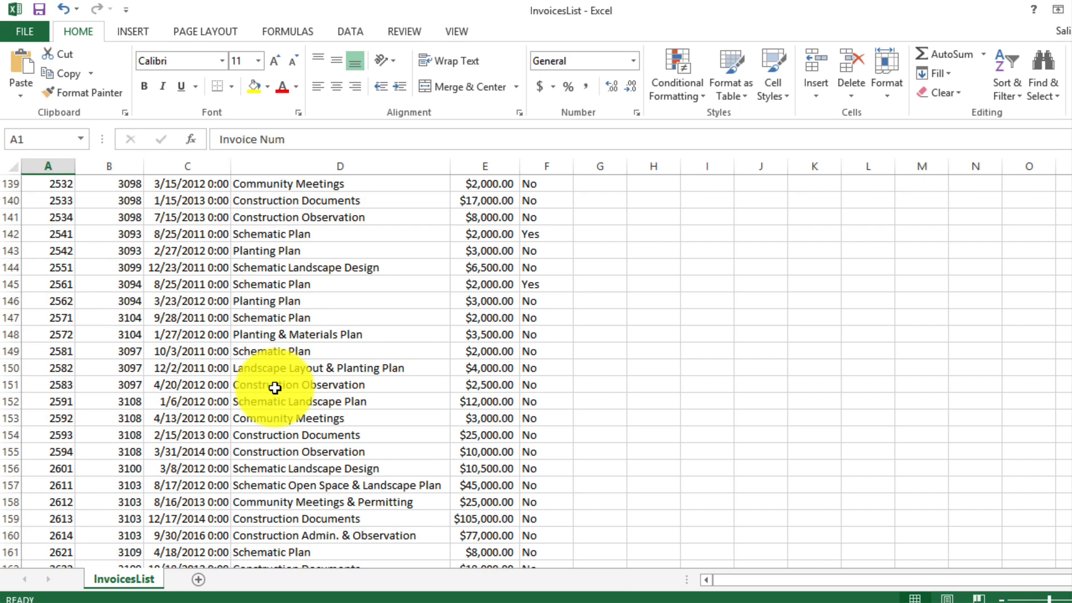
left_click(625, 301)
scroll(625, 301, "up", 10)
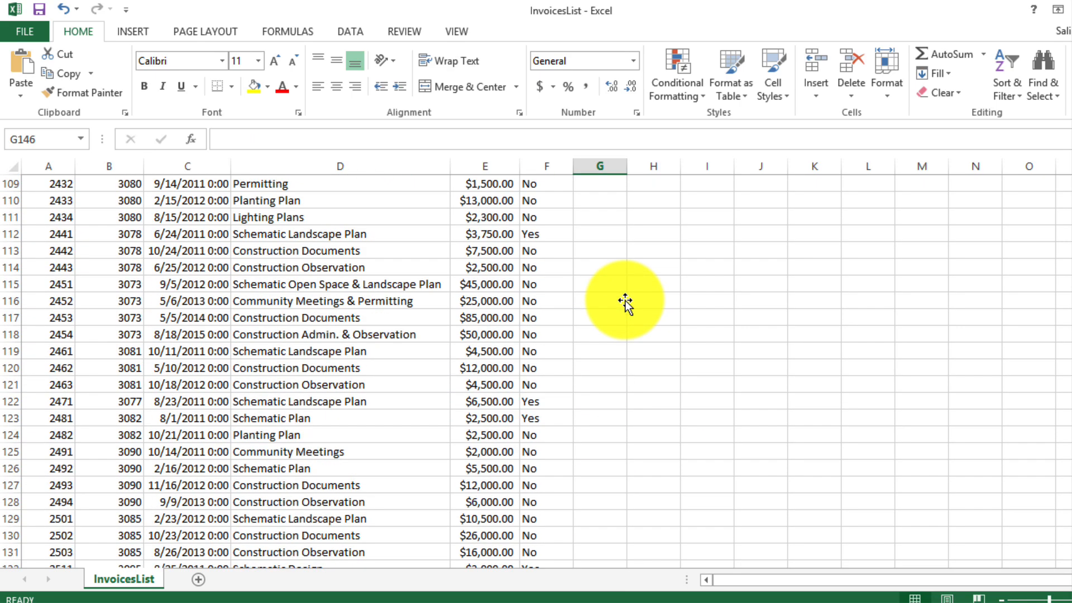
scroll(625, 302, "up", 5)
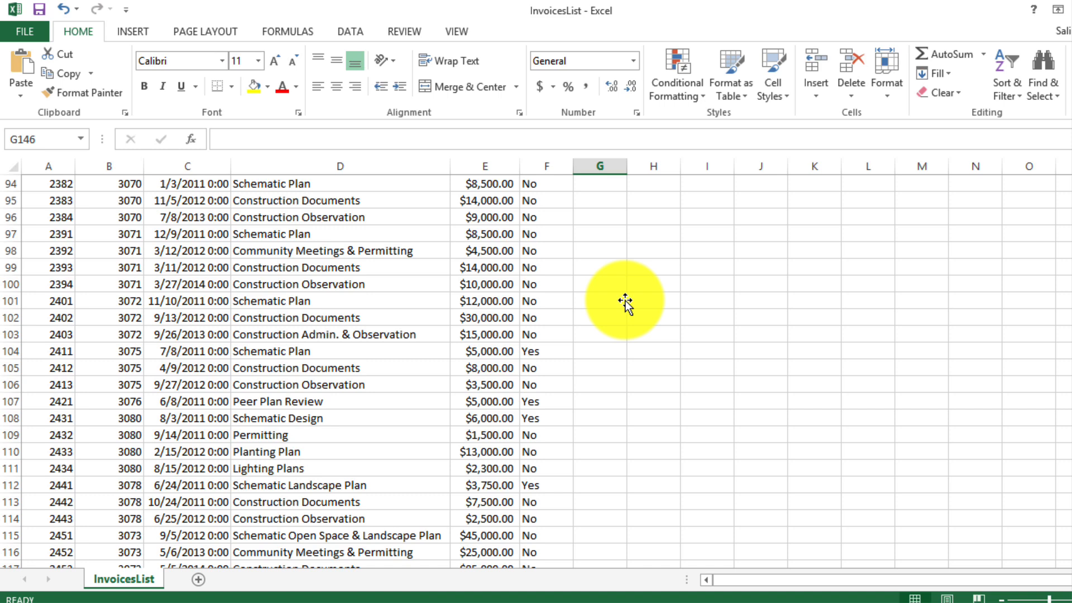
Save the imported list as an Excel Workbook named InvoicesList in the "Access files for assignment 1" folder.
left_click(25, 31)
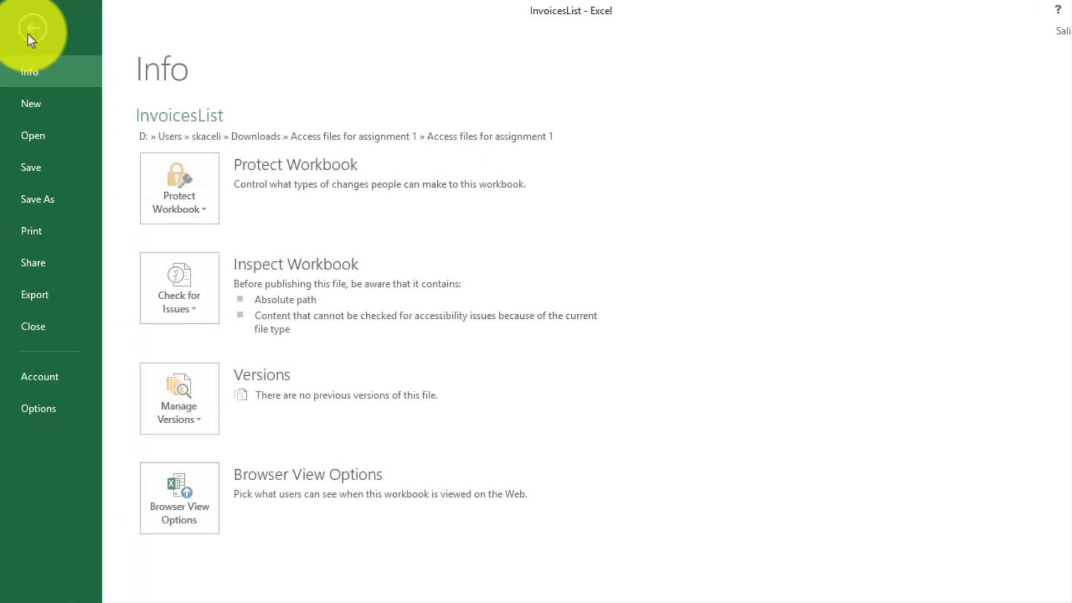
left_click(34, 169)
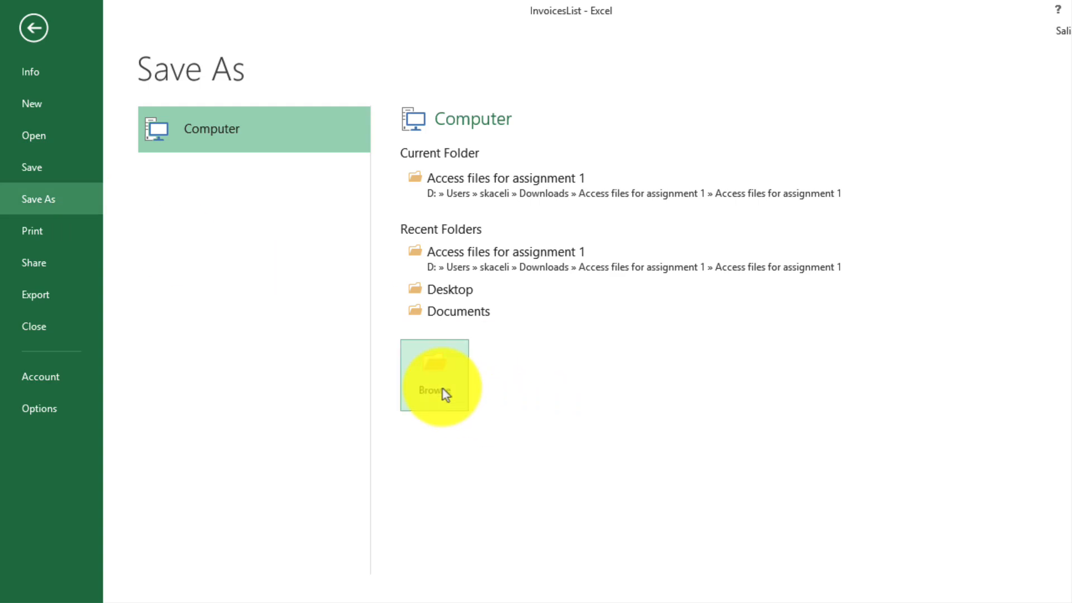
left_click(439, 374)
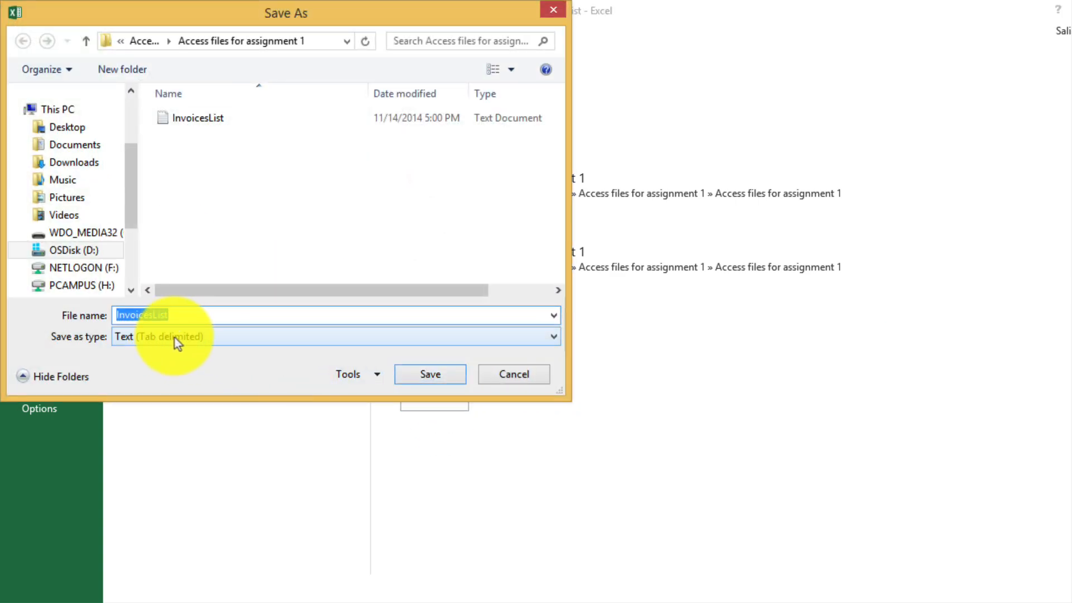
left_click(173, 338)
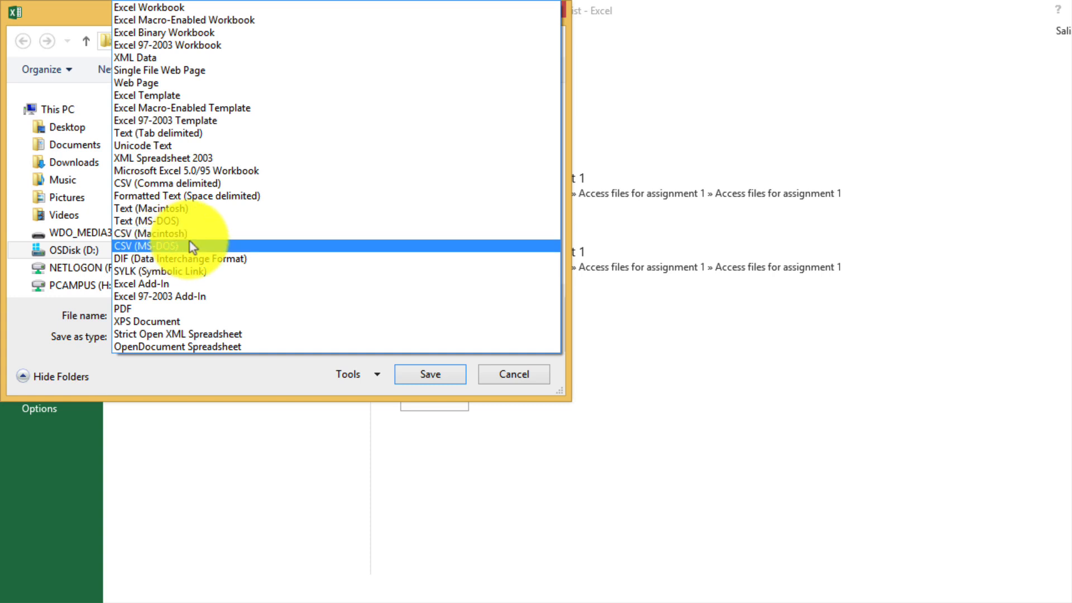
left_click(161, 13)
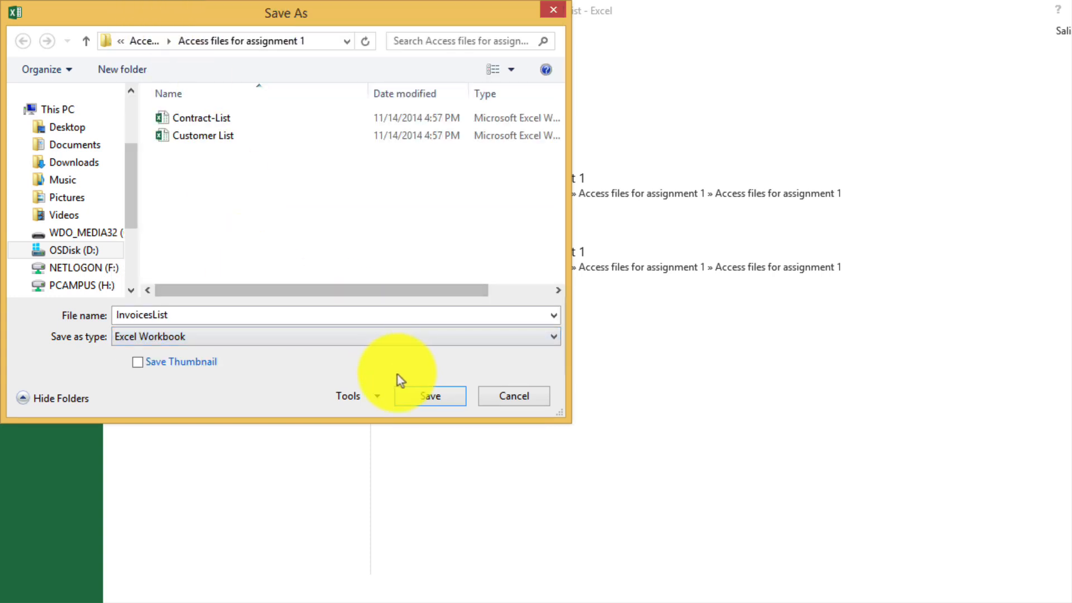
left_click(195, 316)
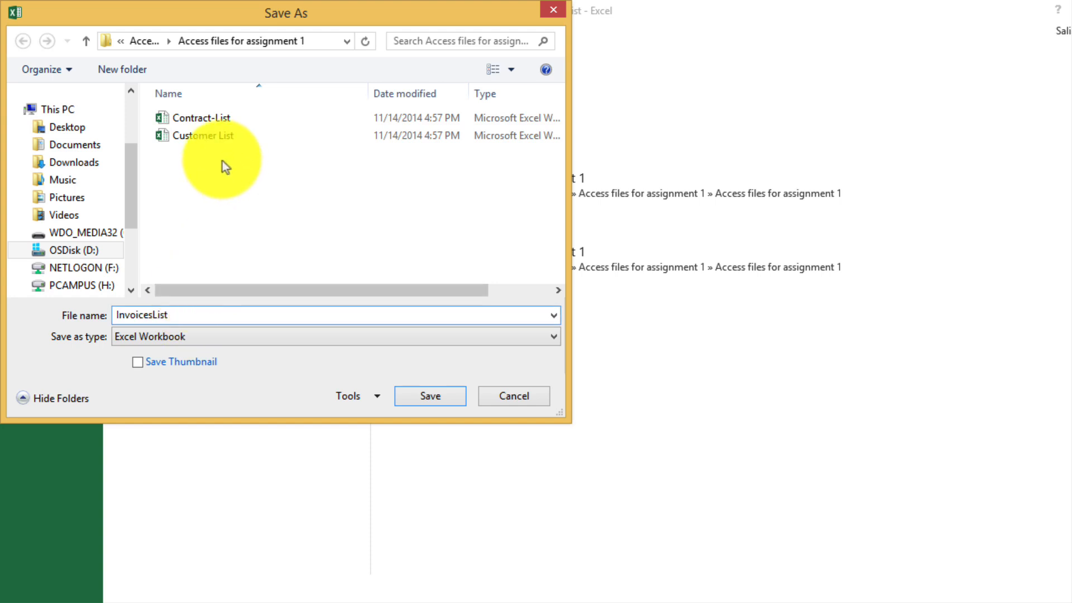
left_click(419, 399)
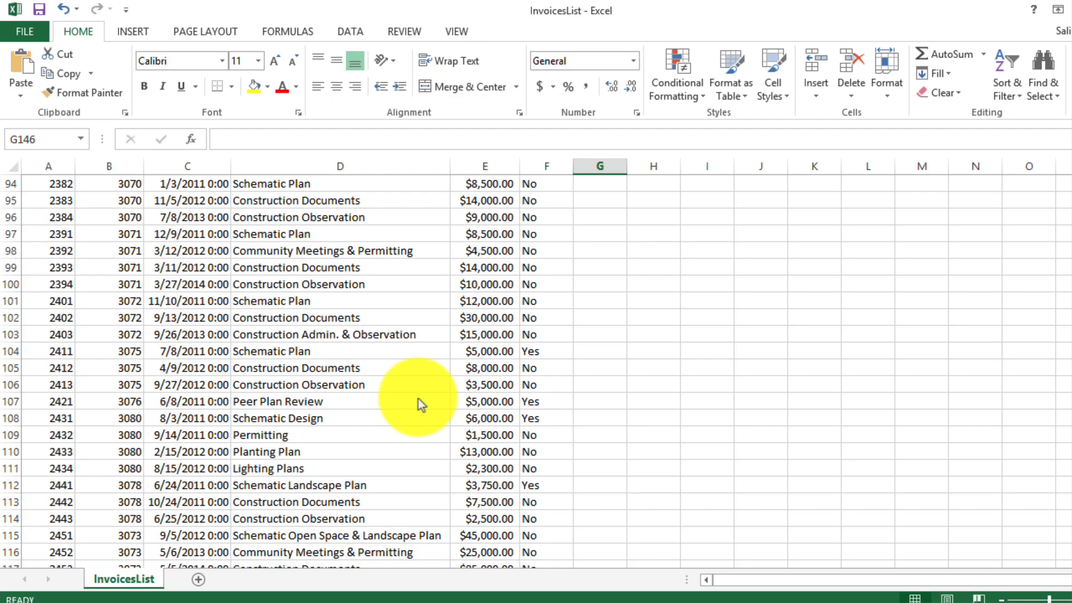
Save a copy of the invoice list as CSV (Comma delimited) named "New Invoices in CSV", keeping that format.
left_click(265, 404)
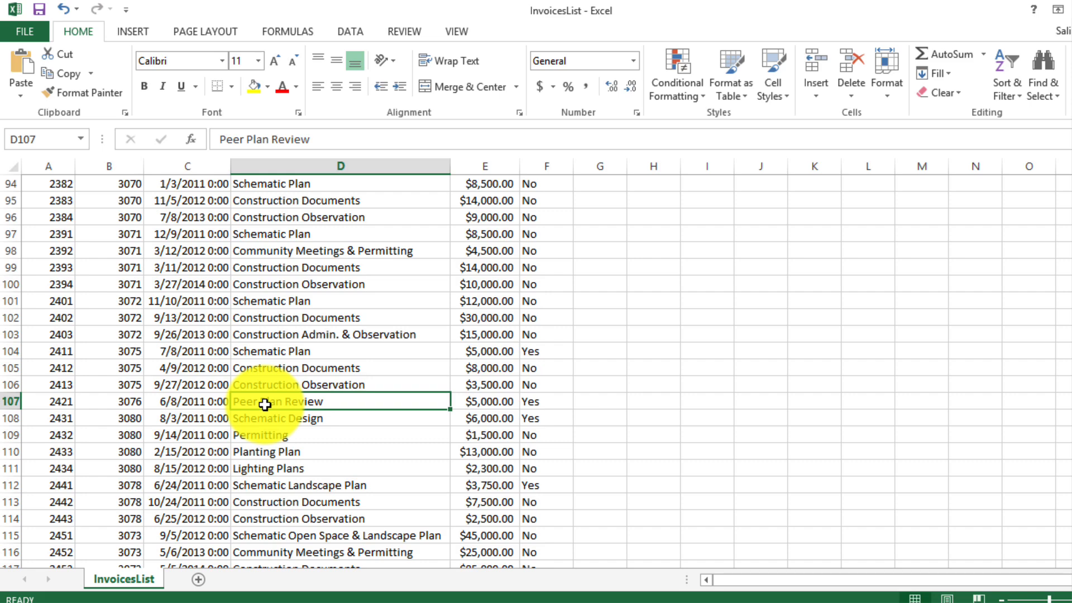
scroll(230, 422, "down", 11)
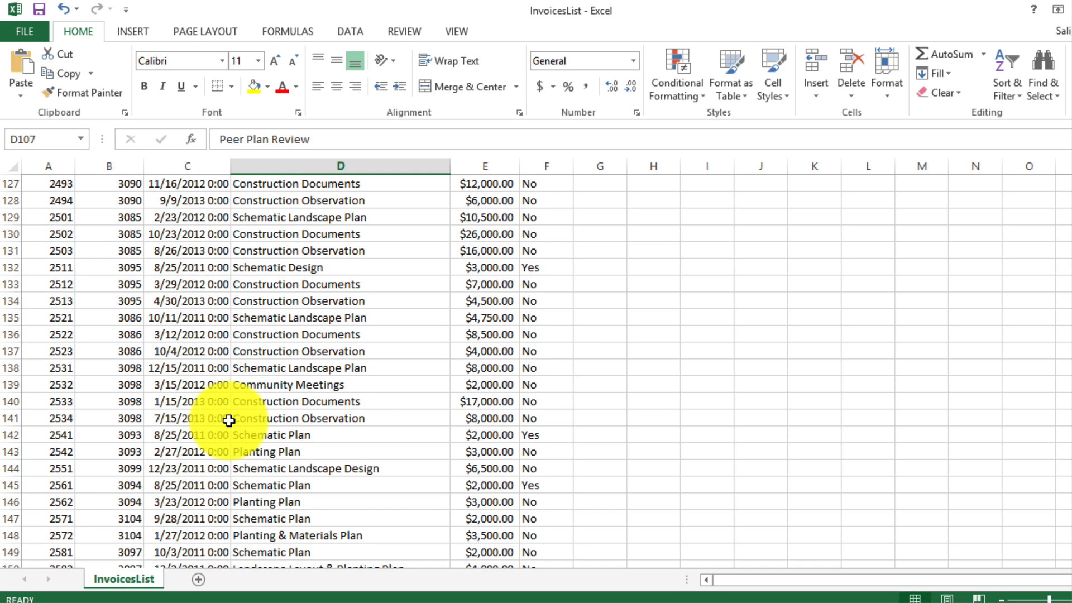
scroll(229, 420, "up", 6)
scroll(229, 420, "up", 20)
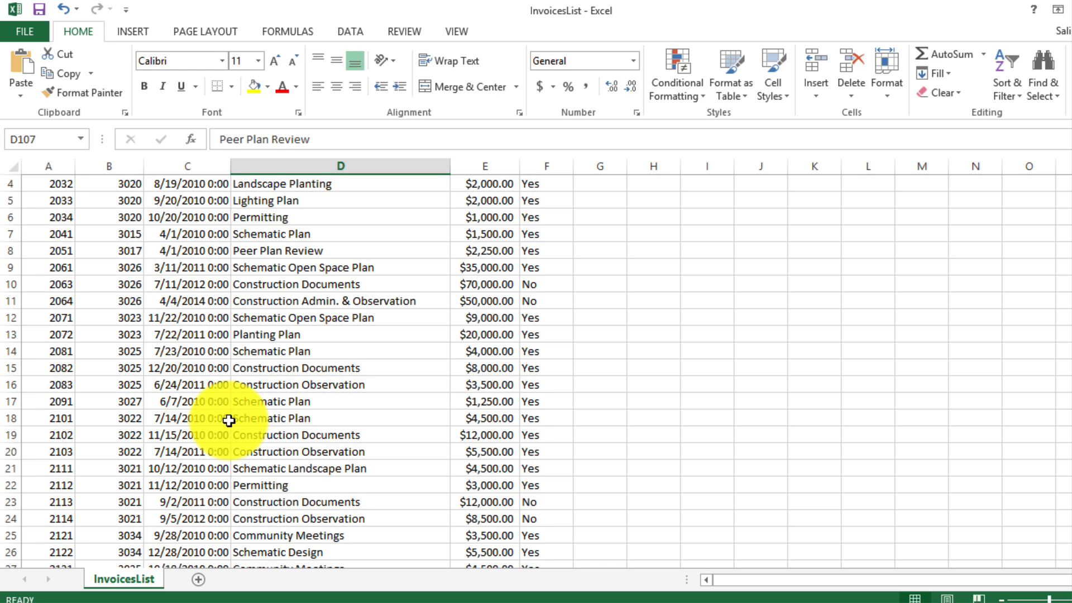
left_click(28, 35)
left_click(46, 199)
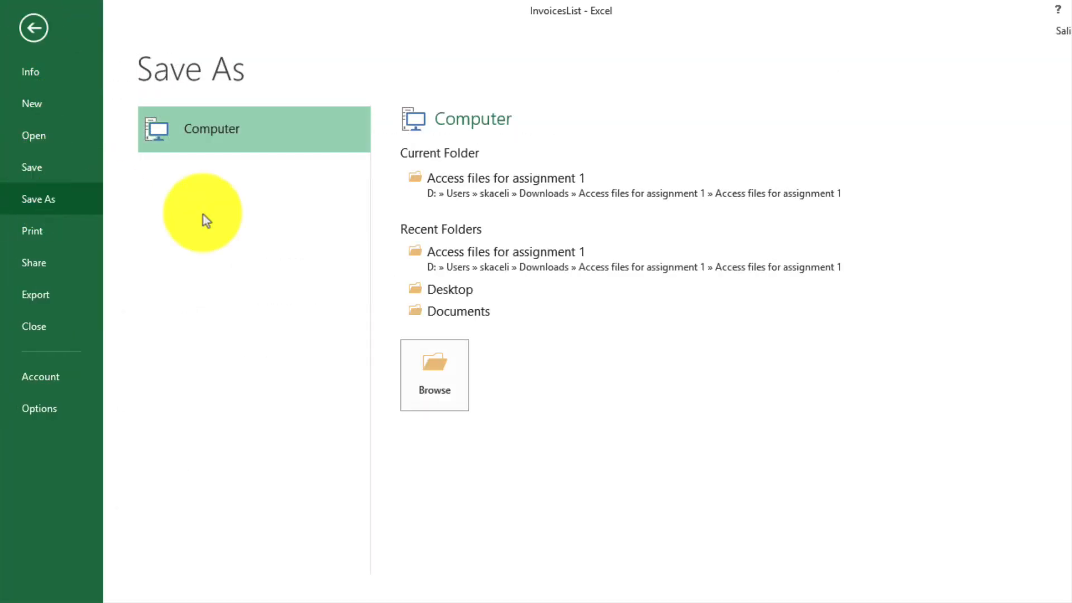
left_click(437, 384)
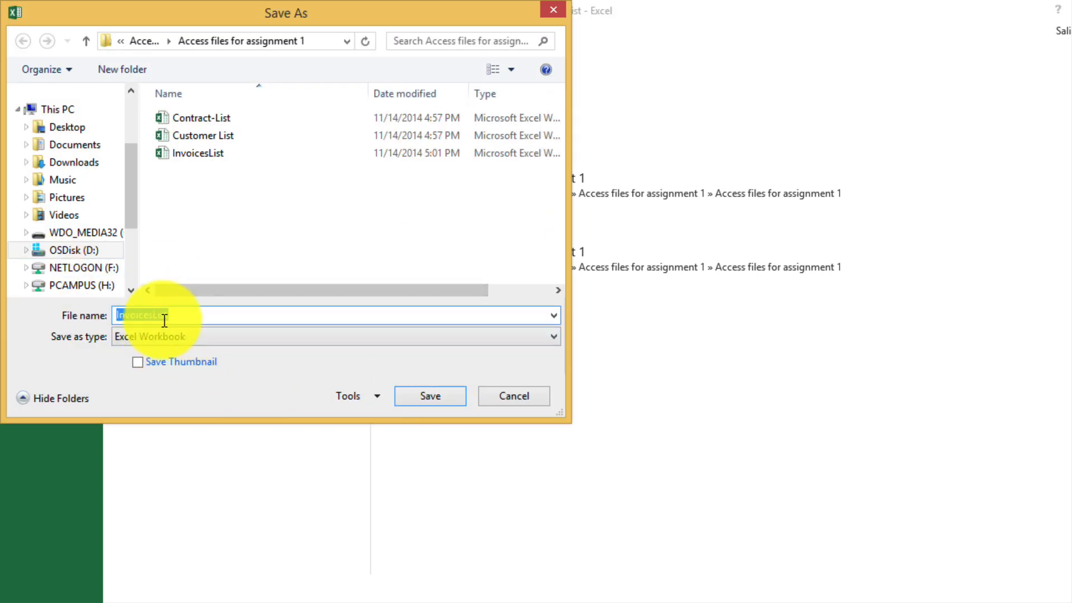
left_click(168, 342)
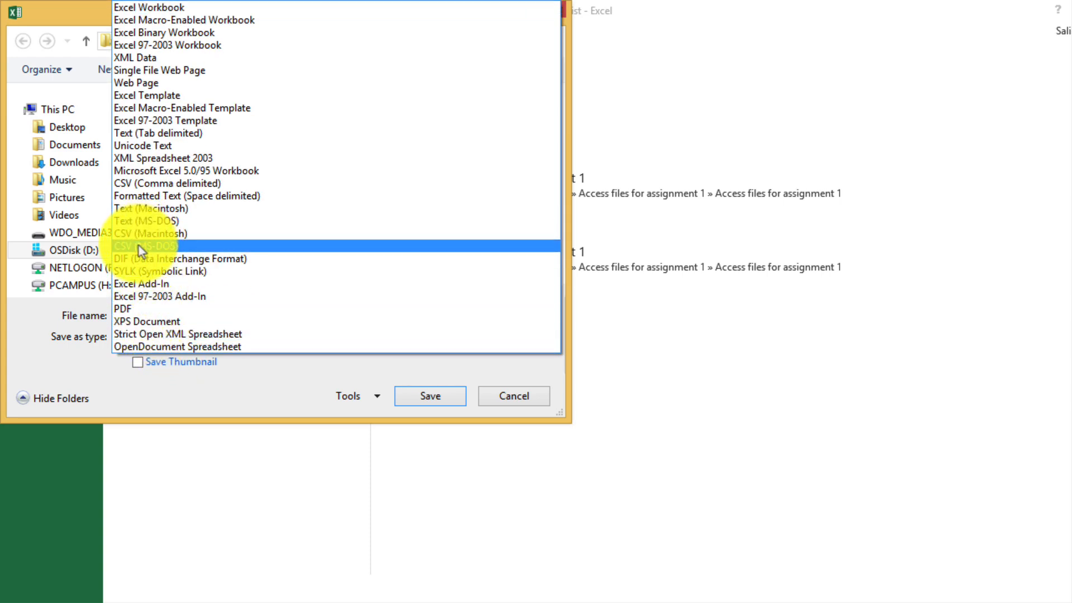
left_click(141, 185)
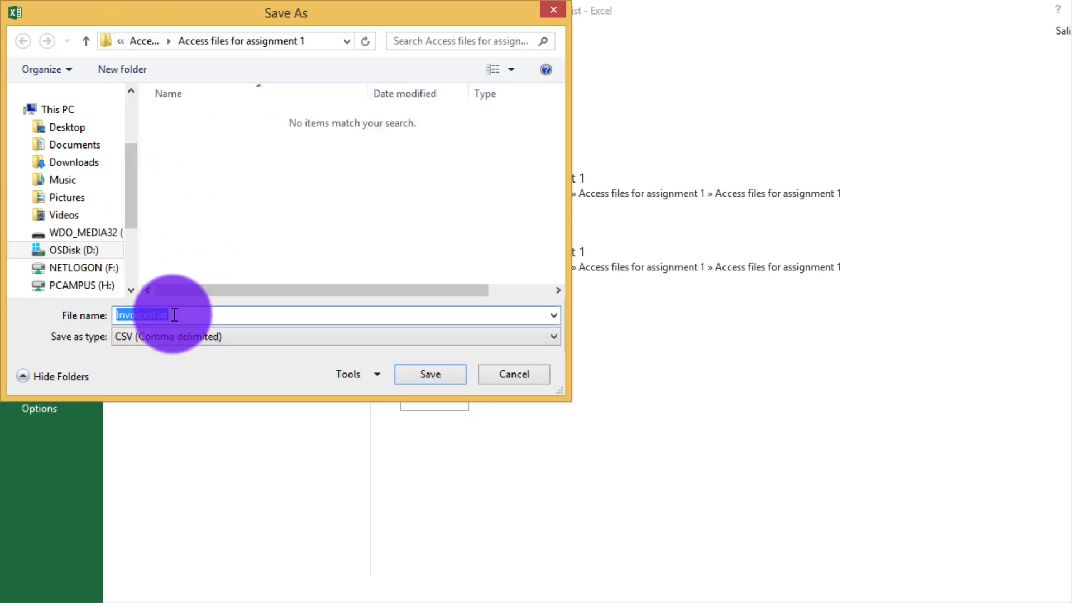
type("New Invoices in CSV")
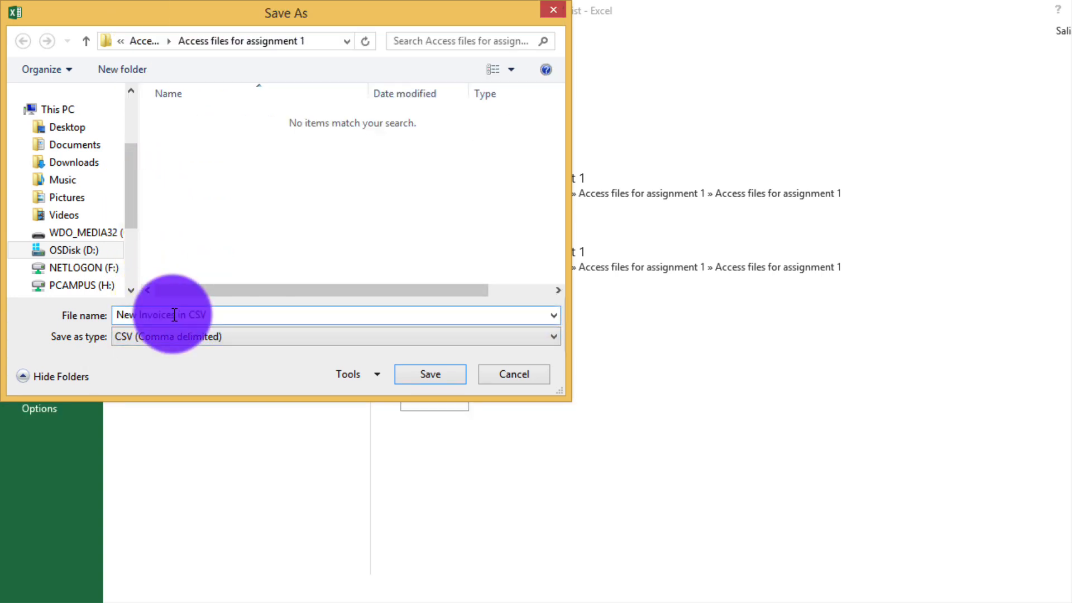
left_click(435, 373)
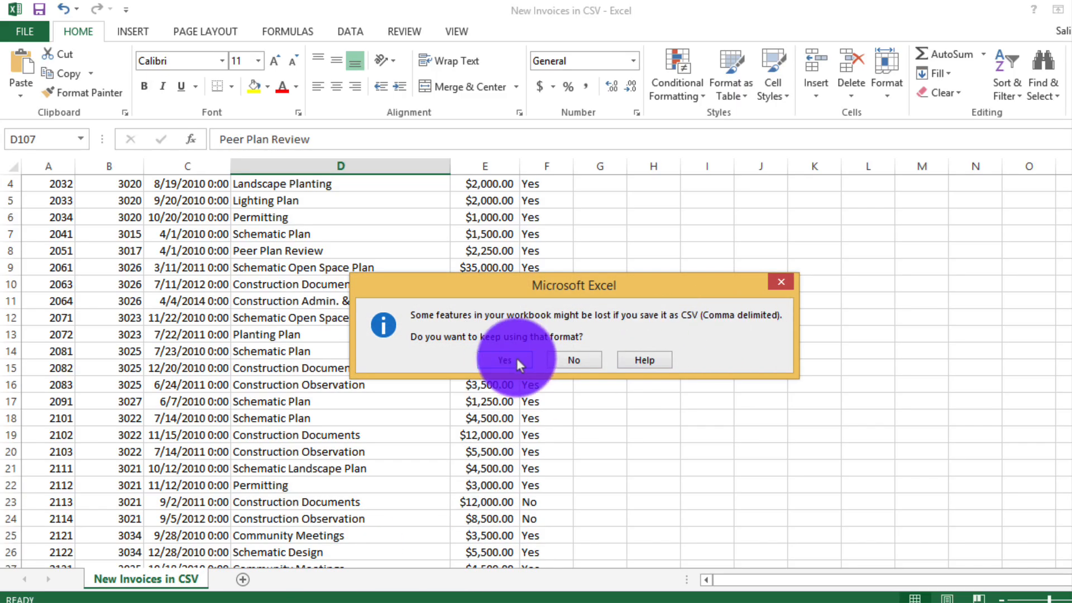
left_click(503, 359)
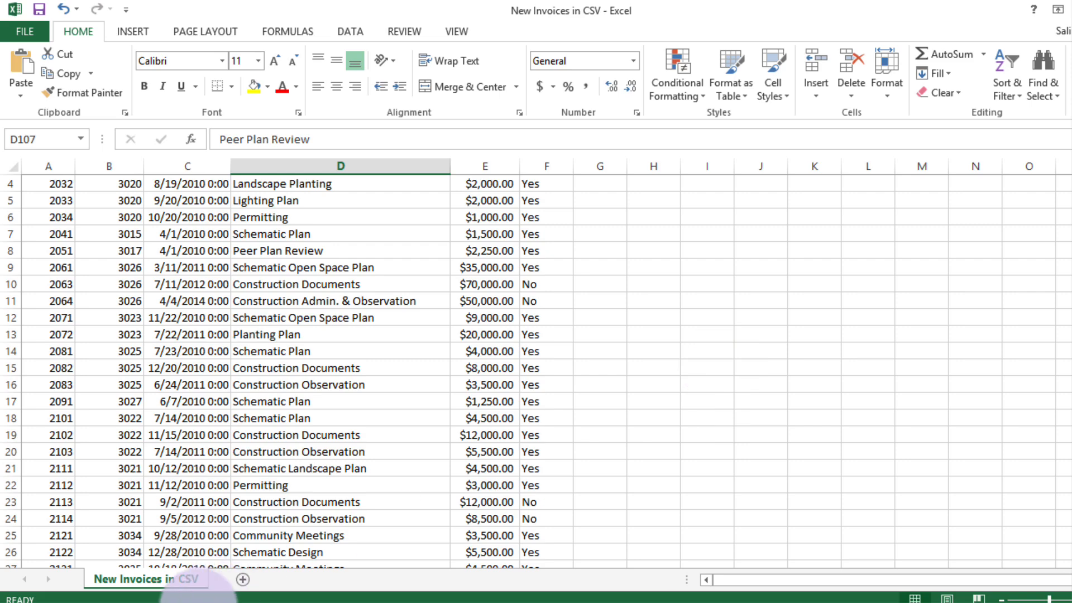
Switch to File Explorer and open the "New Invoices in CSV" file in Notepad to view its comma-separated text.
left_click(245, 597)
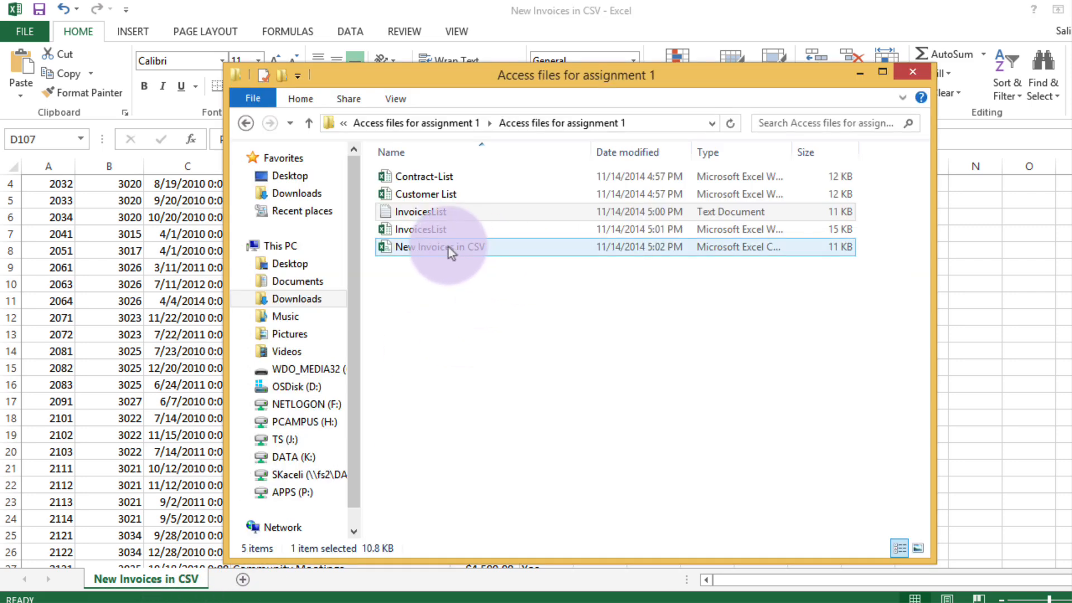
right_click(465, 252)
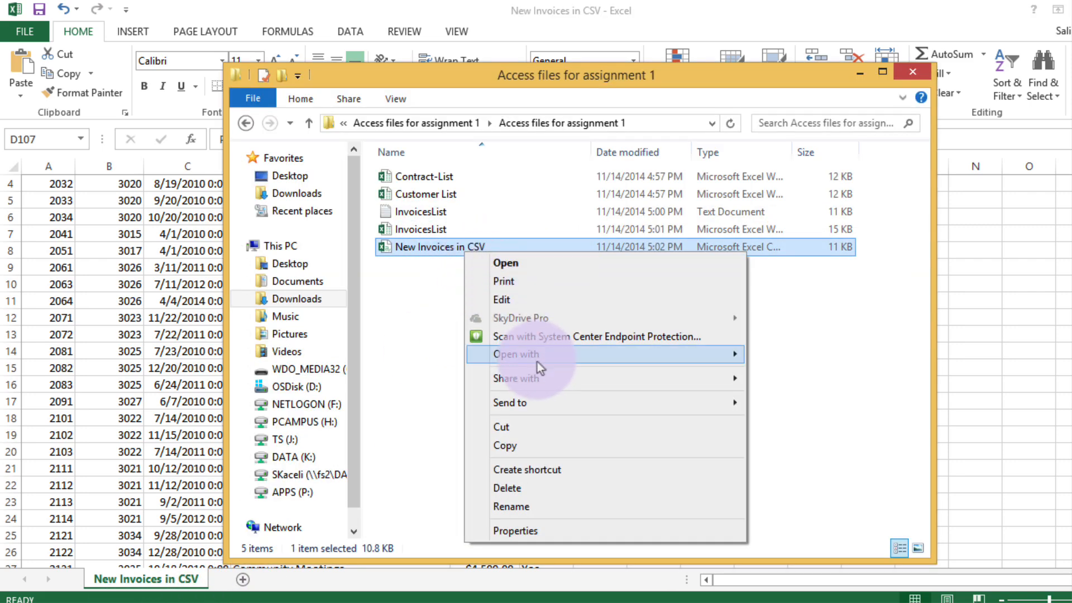
mouse_move(538, 362)
left_click(664, 371)
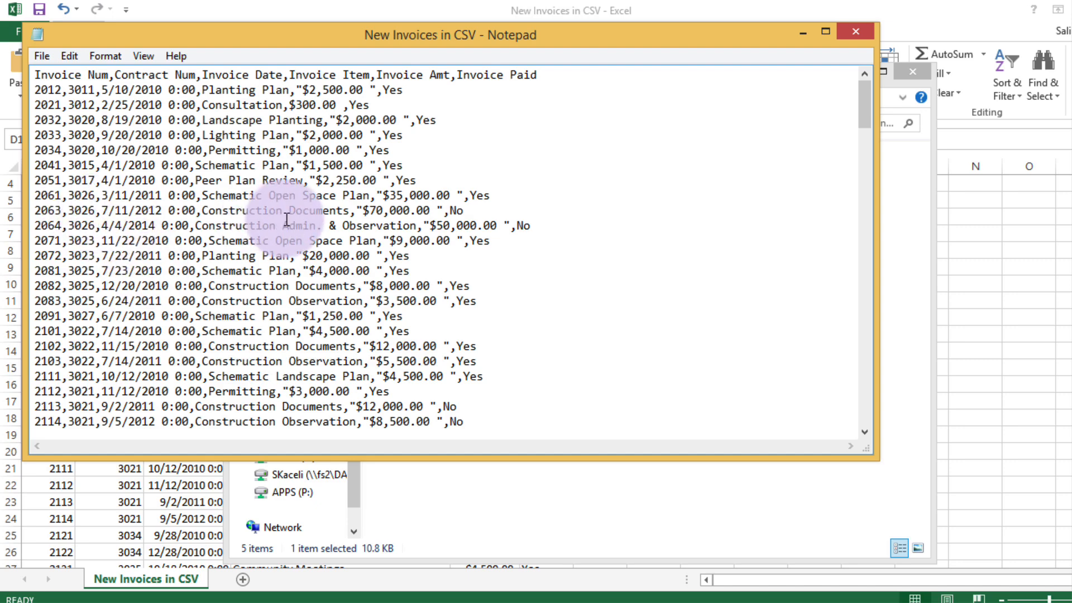
Close the CSV text view in Notepad and the File Explorer window.
left_click(869, 31)
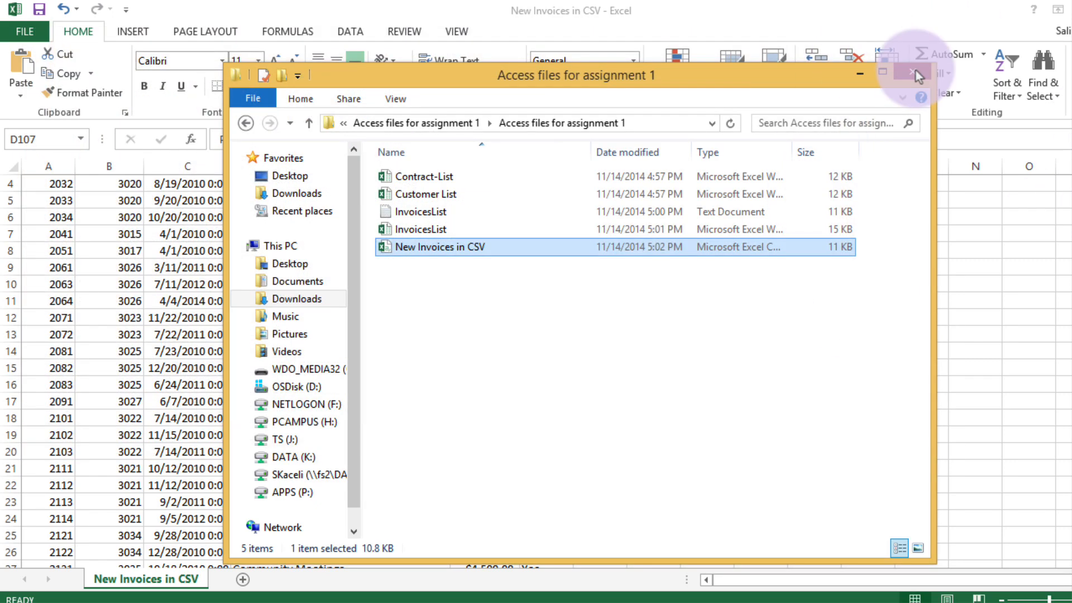
left_click(914, 73)
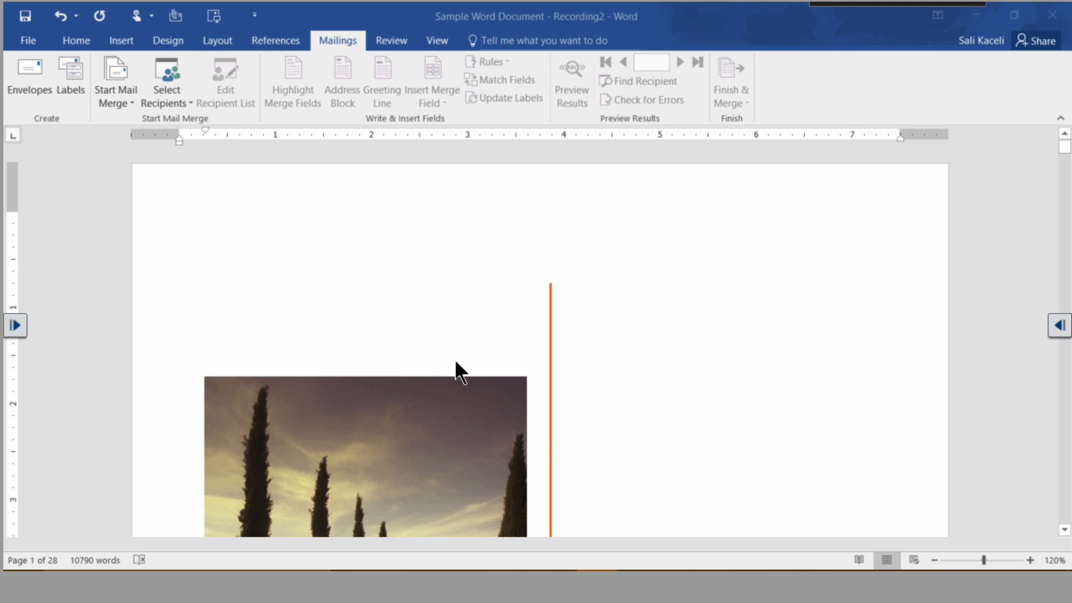
In the Word document "Sample Word Document - Recording2", insert a page break on page 2 just above the Contents heading.
scroll(459, 372, "down", 15)
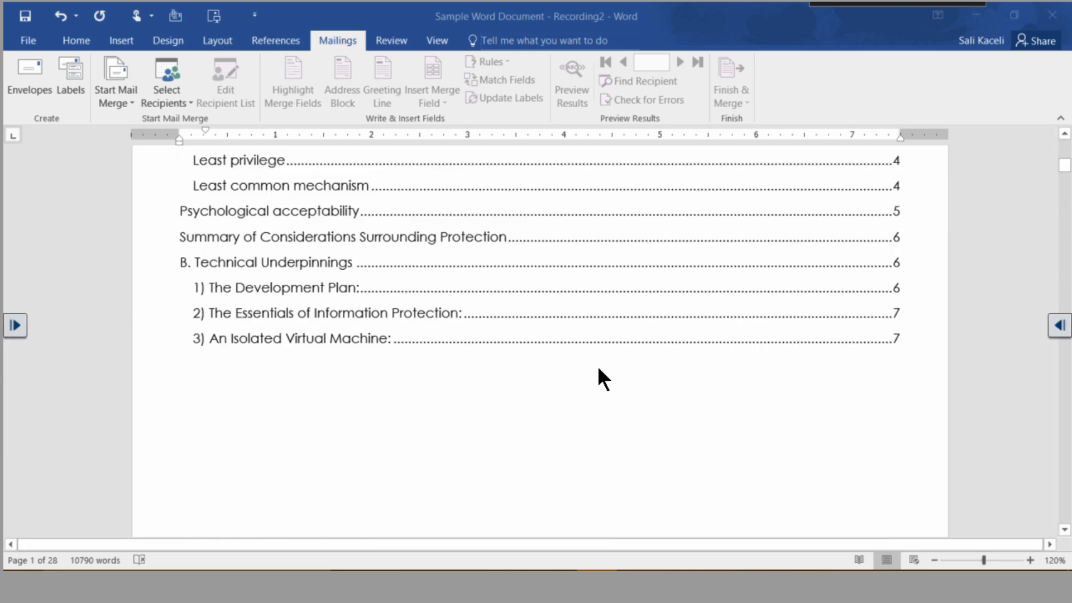
scroll(550, 371, "down", 5)
scroll(545, 371, "up", 8)
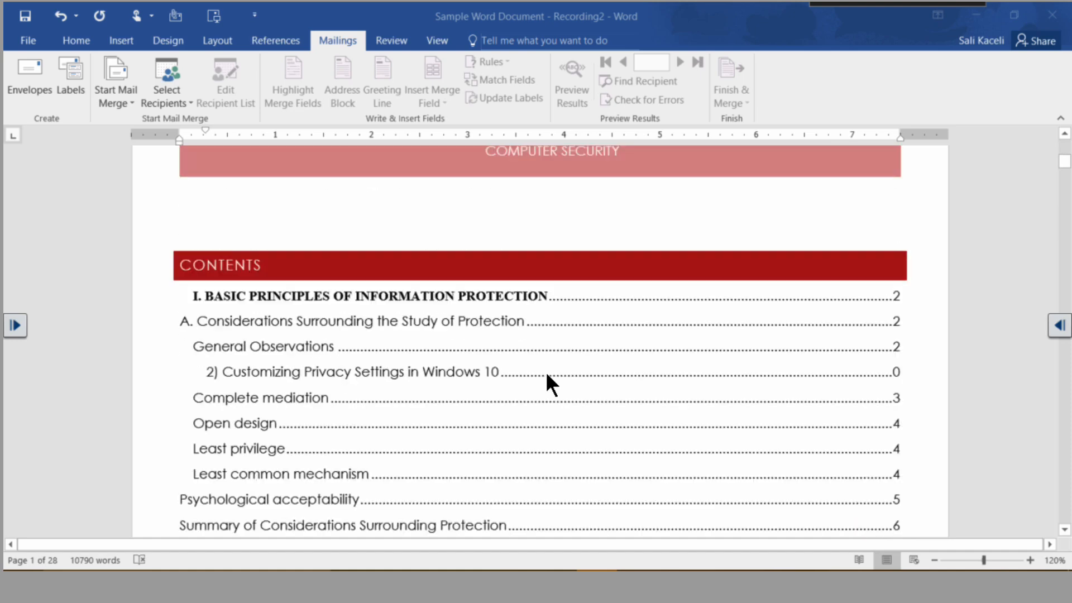
scroll(546, 375, "up", 12)
scroll(621, 306, "down", 4)
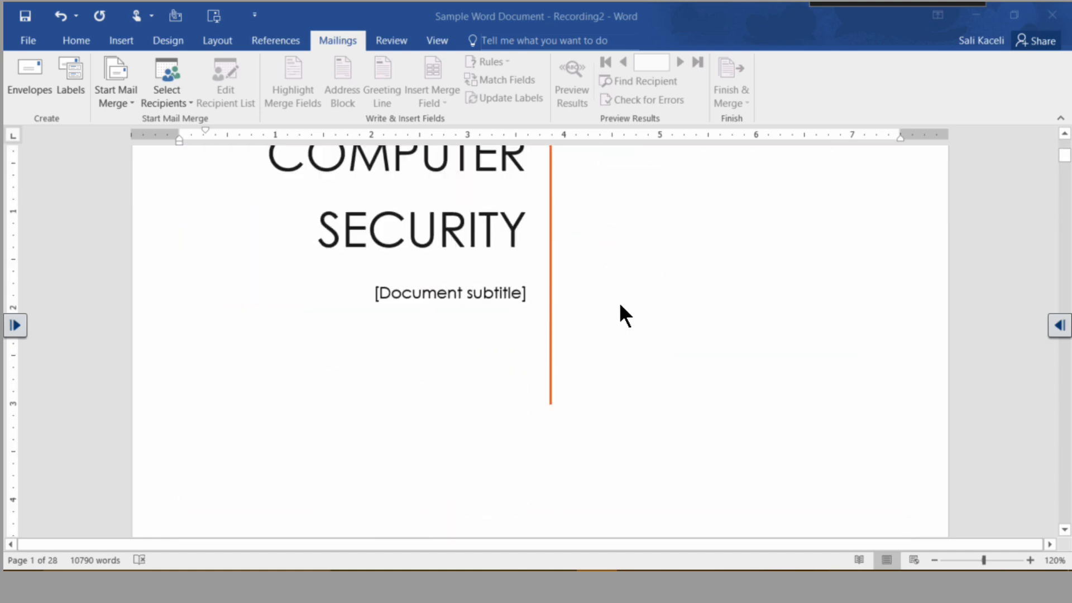
scroll(620, 314, "down", 4)
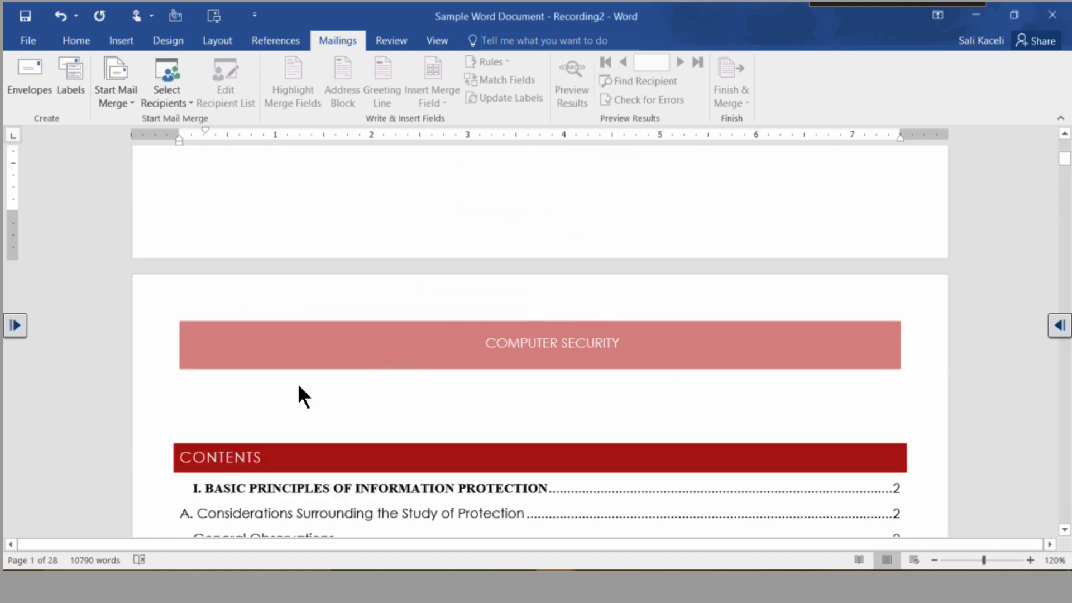
left_click(209, 403)
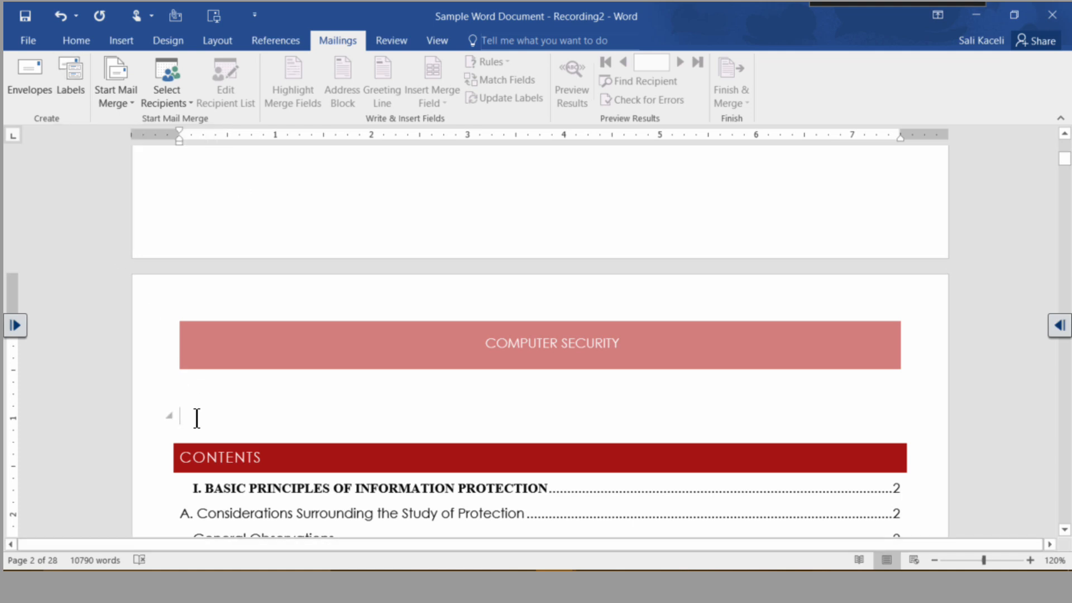
left_click(124, 42)
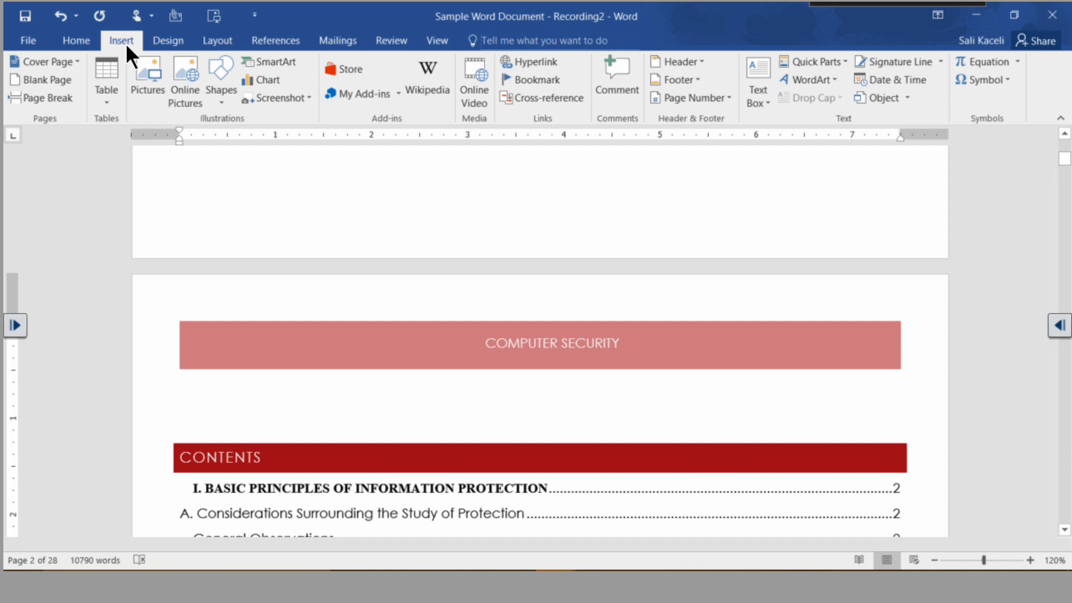
left_click(70, 97)
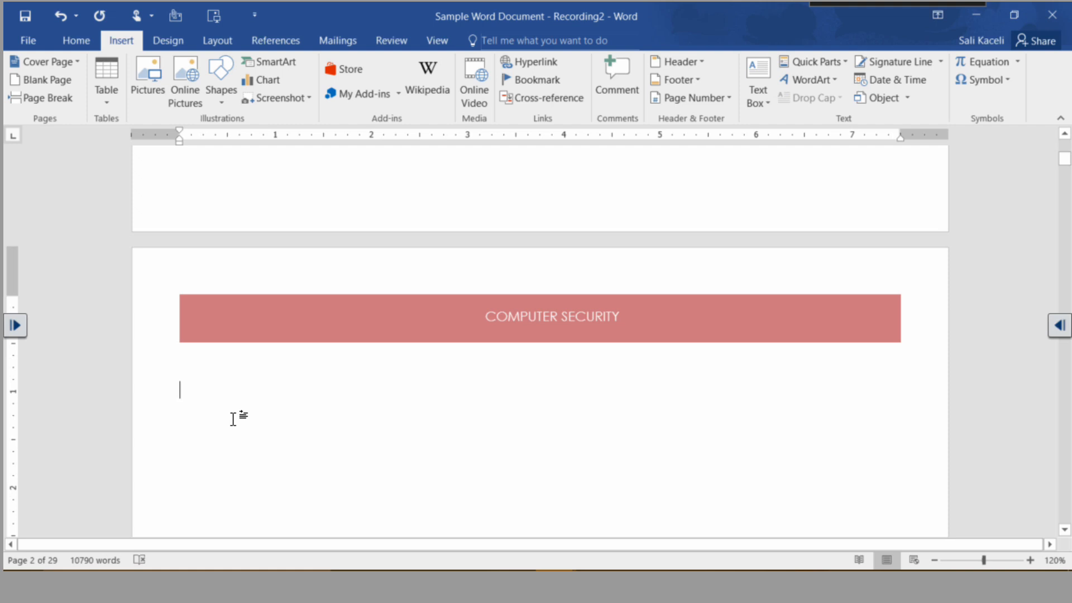
scroll(205, 401, "down", 3)
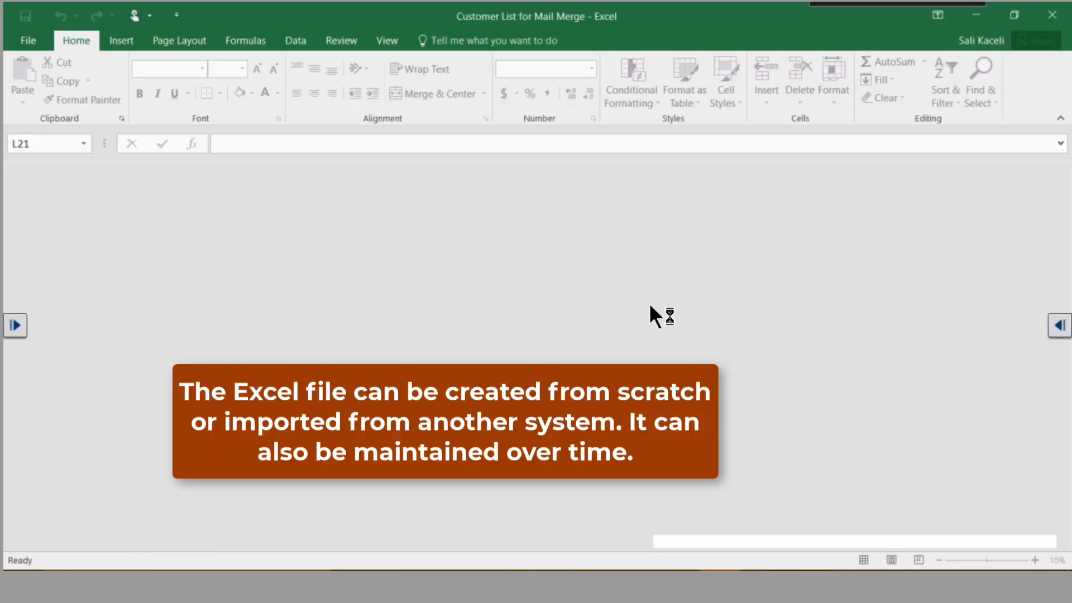
Look over the name, street address, city, zip and email columns in the "Customer List for Mail Merge" workbook in Excel.
left_click(59, 220)
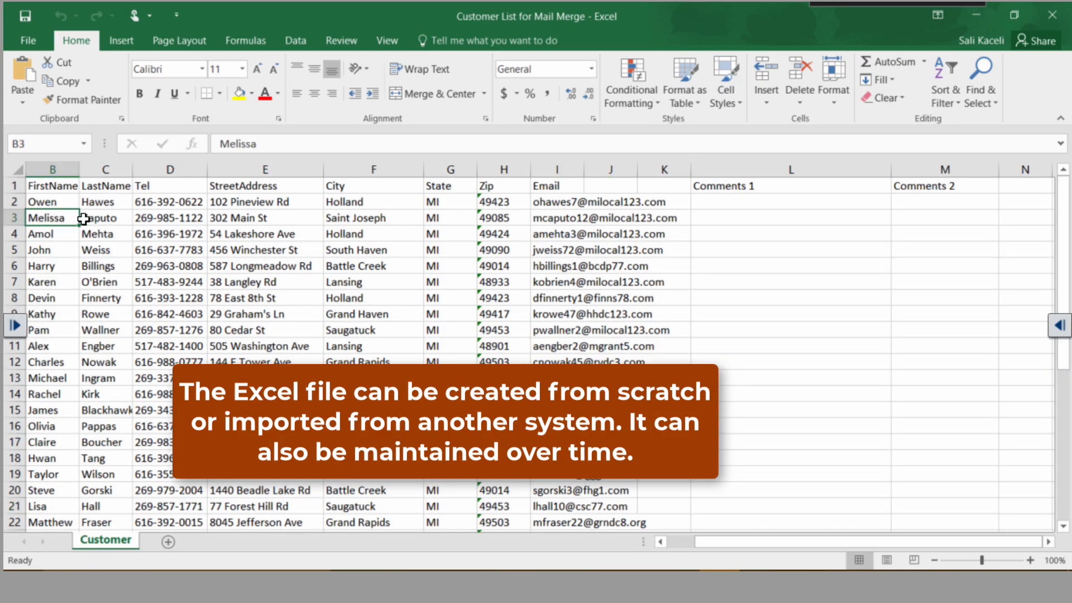
left_click(93, 202)
left_click(246, 238)
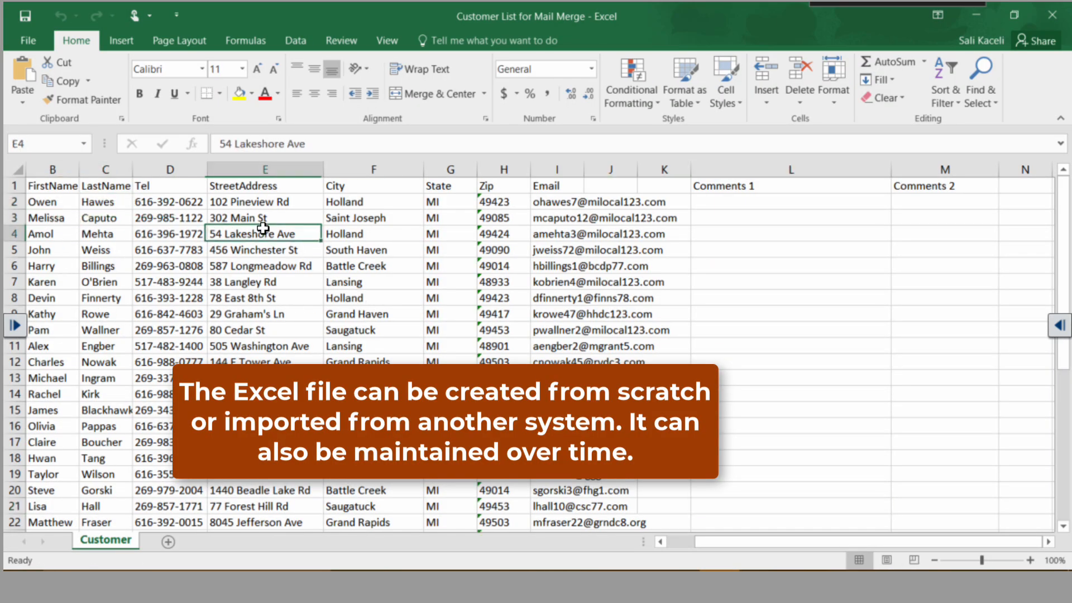
left_click(379, 231)
left_click(485, 234)
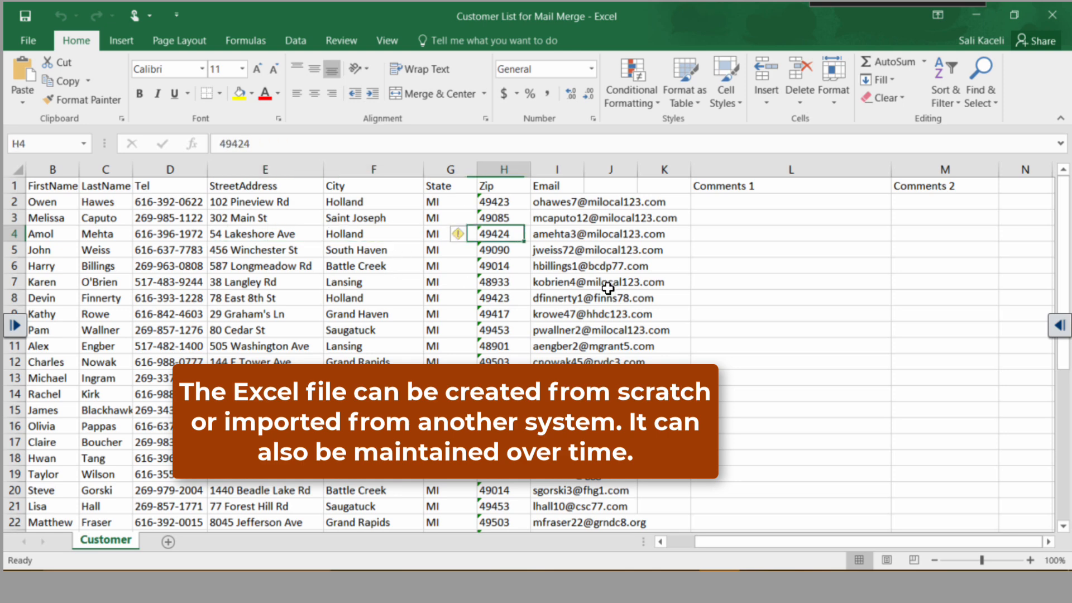
left_click(593, 299)
left_click(575, 266)
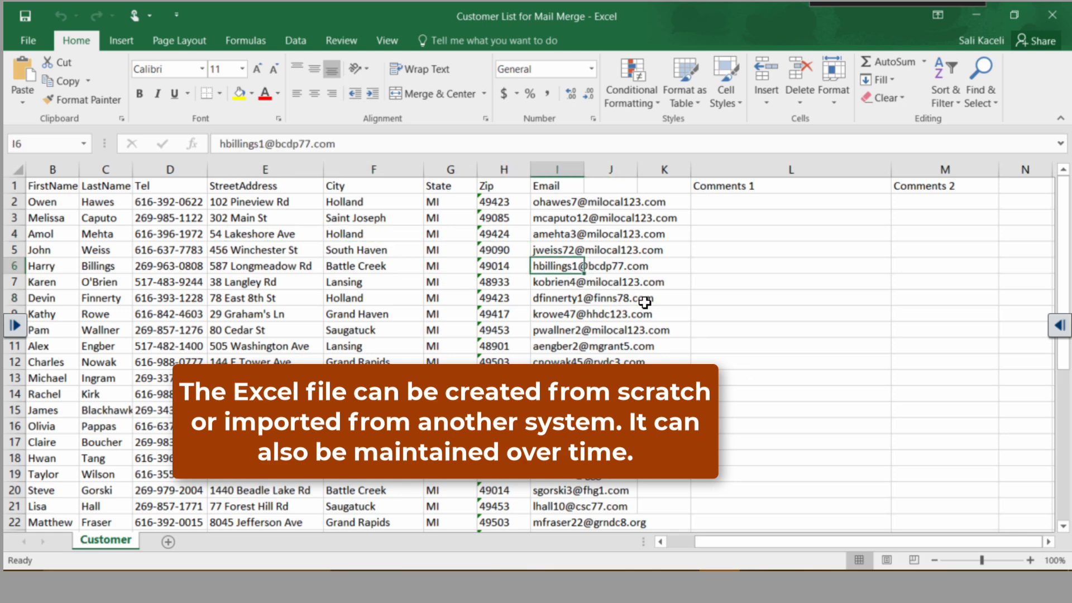
Under Comments 1, enter "Thank you for your support so far." in L2 and "Your bill is past due. However here is the report." in L3.
left_click(775, 205)
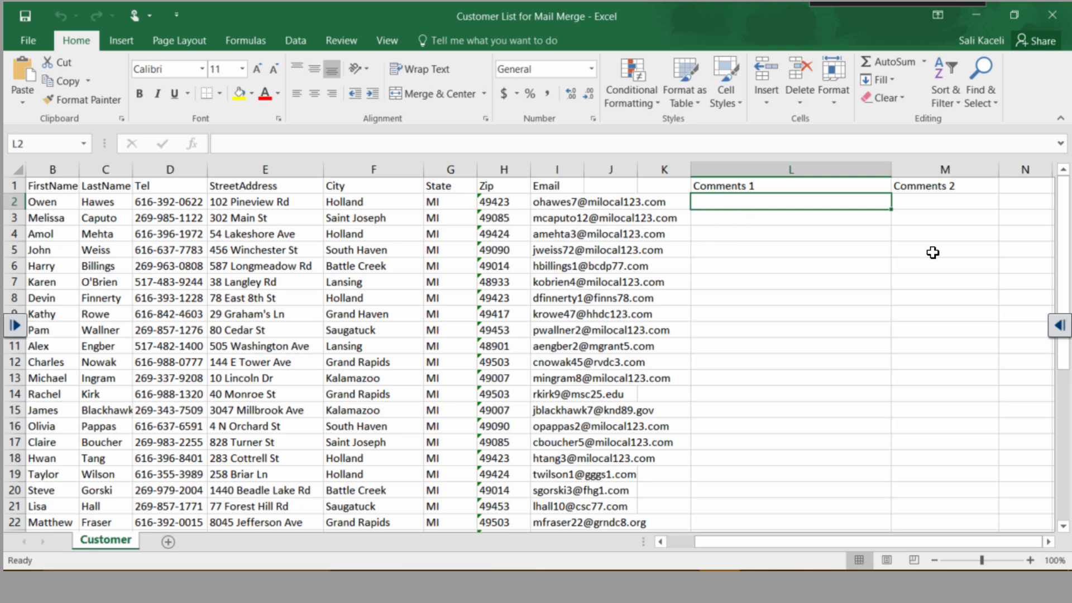
left_click(753, 220)
left_click(728, 203)
type("Thank you for your support so far.")
key("Return")
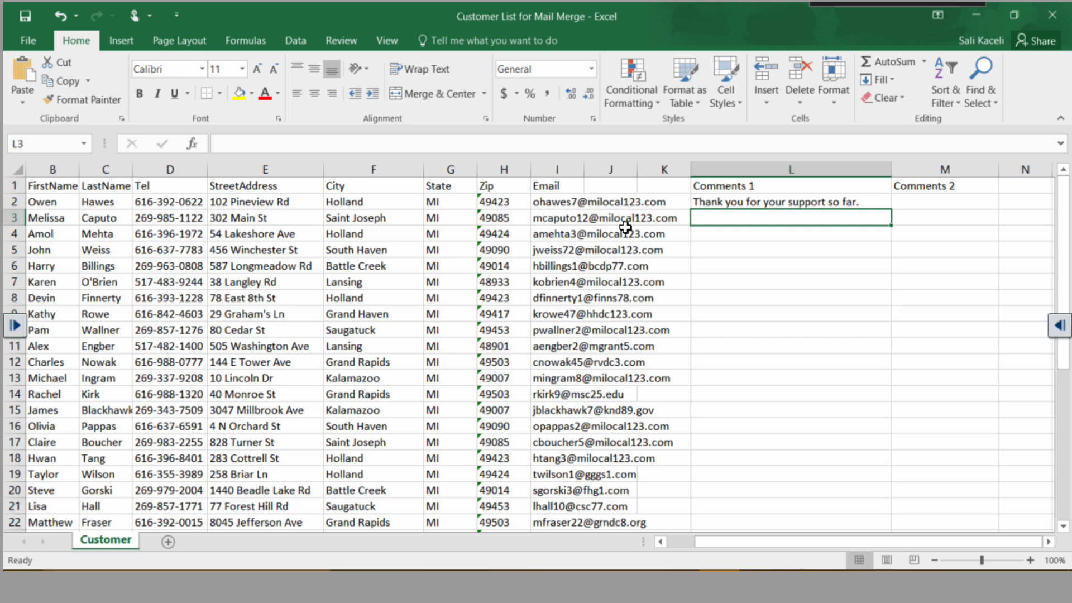
type("Your bill is past due. However here is the report.")
key("Return")
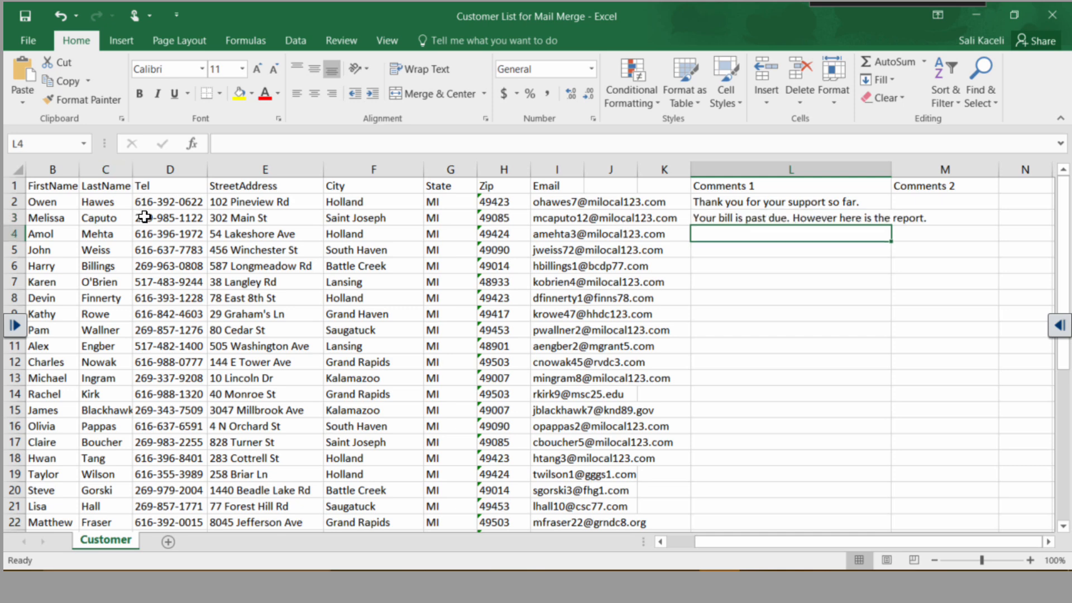
Examine the customer list's header row from FirstName through State and Zip to Comments 1.
left_click(39, 190)
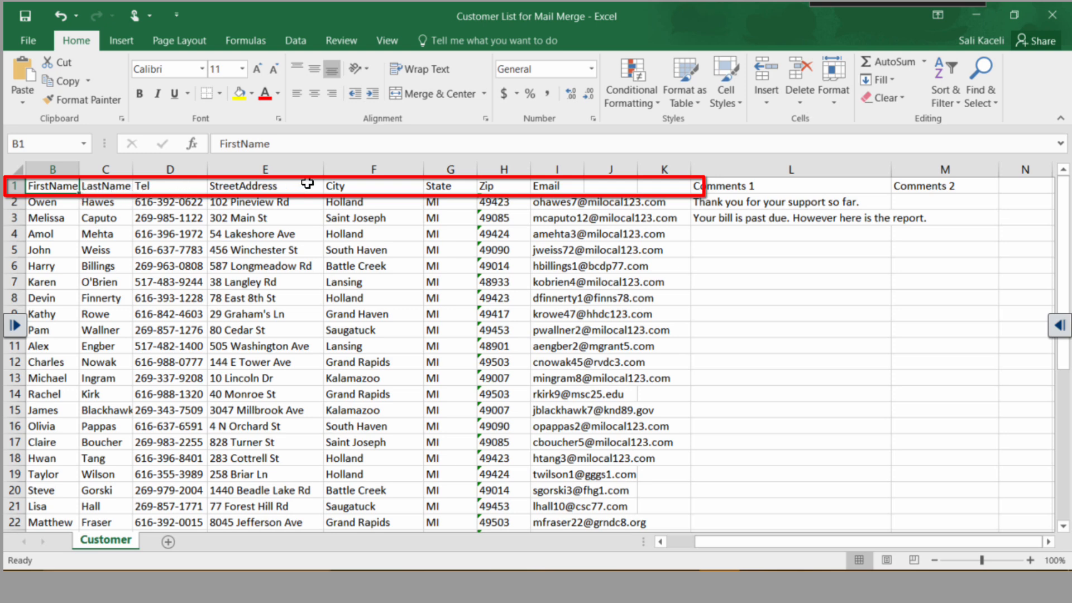
left_click(441, 185)
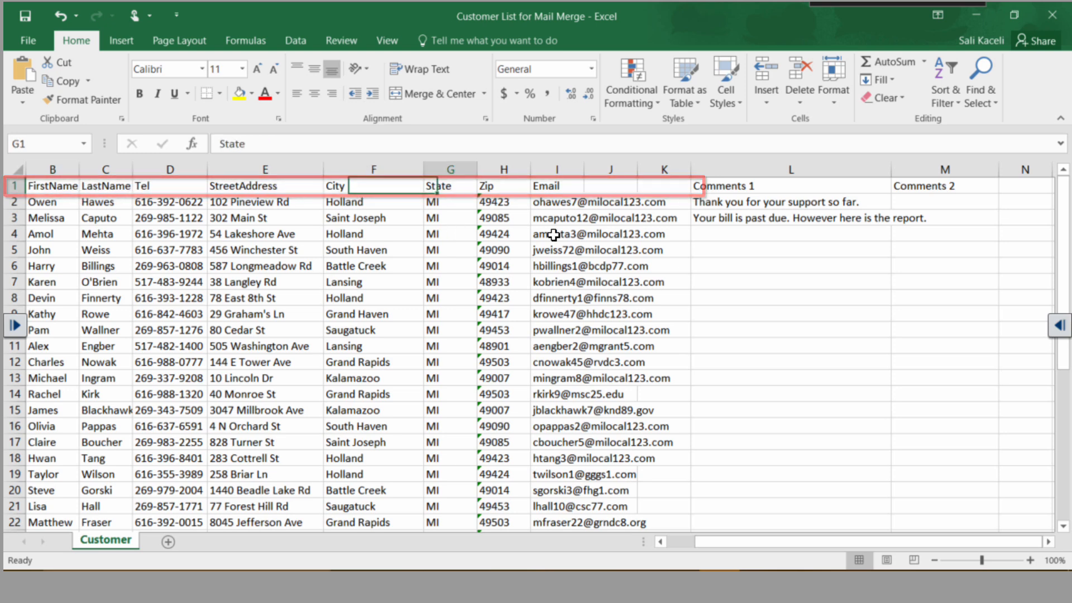
left_click(490, 186)
left_click(749, 187)
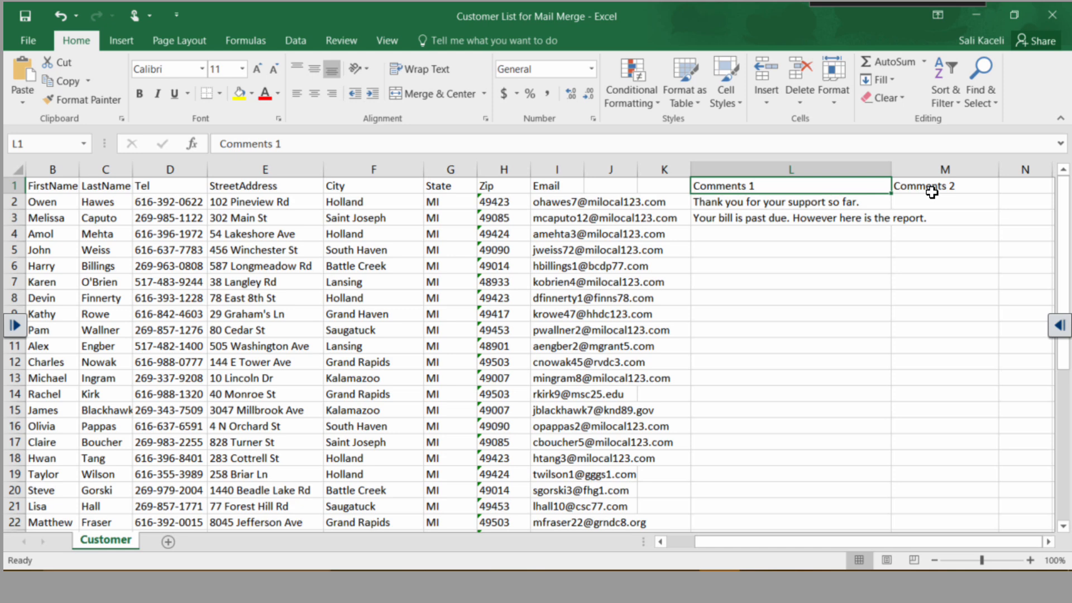
left_click(628, 252)
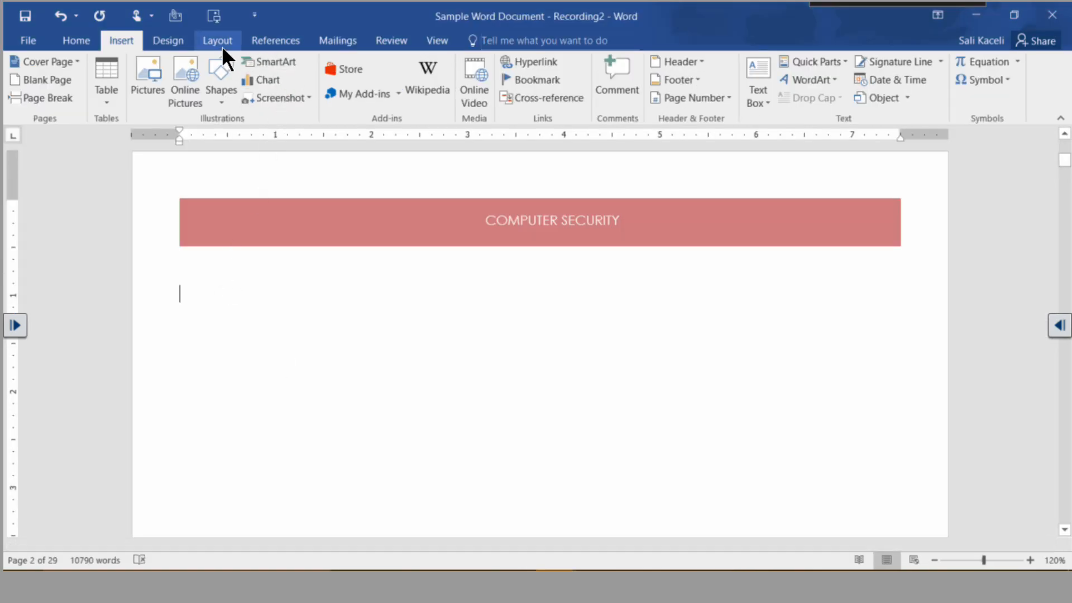
In the Word document, start the Step-by-Step Mail Merge Wizard for letters, using the current document, and advance to recipient selection.
left_click(338, 40)
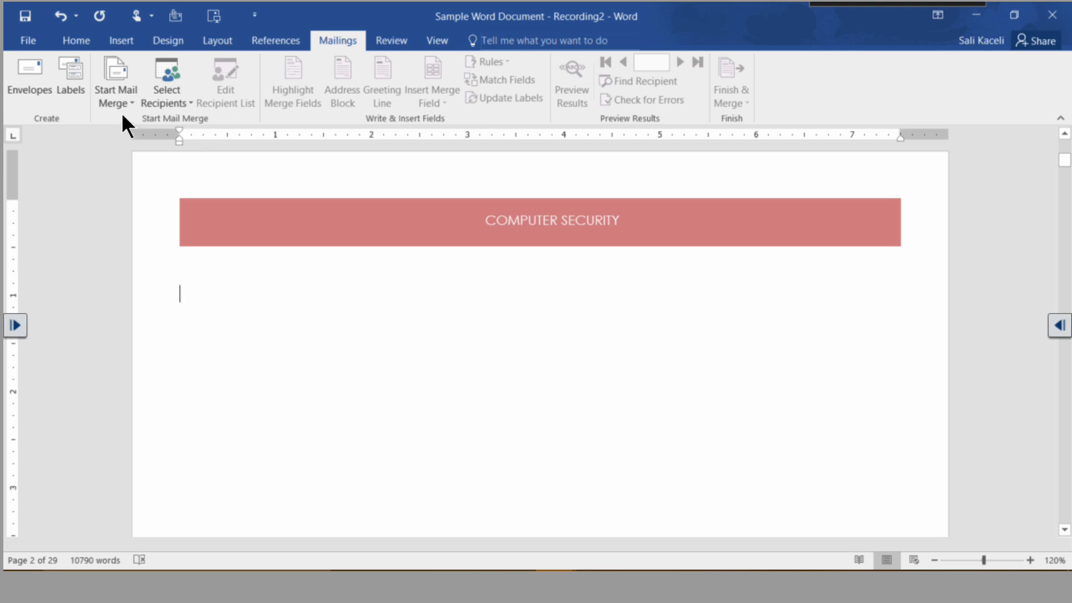
left_click(109, 102)
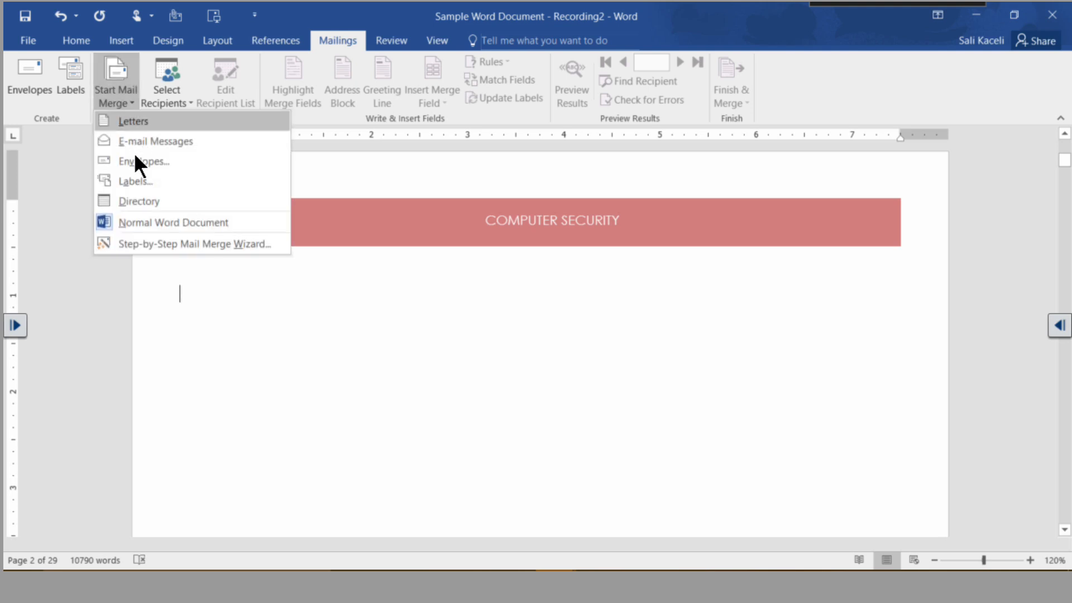
left_click(139, 243)
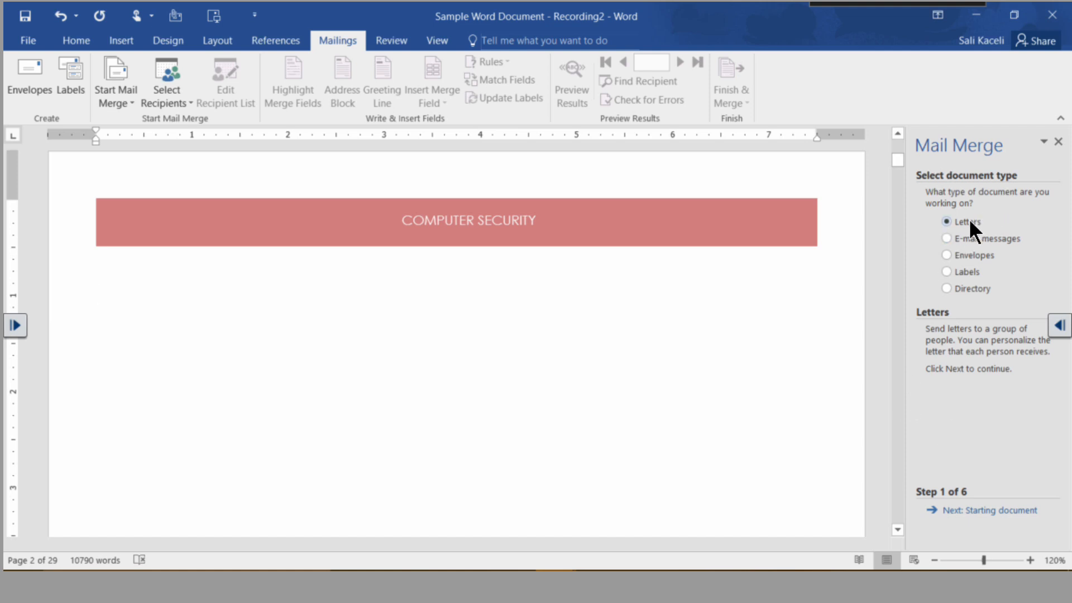
left_click(981, 520)
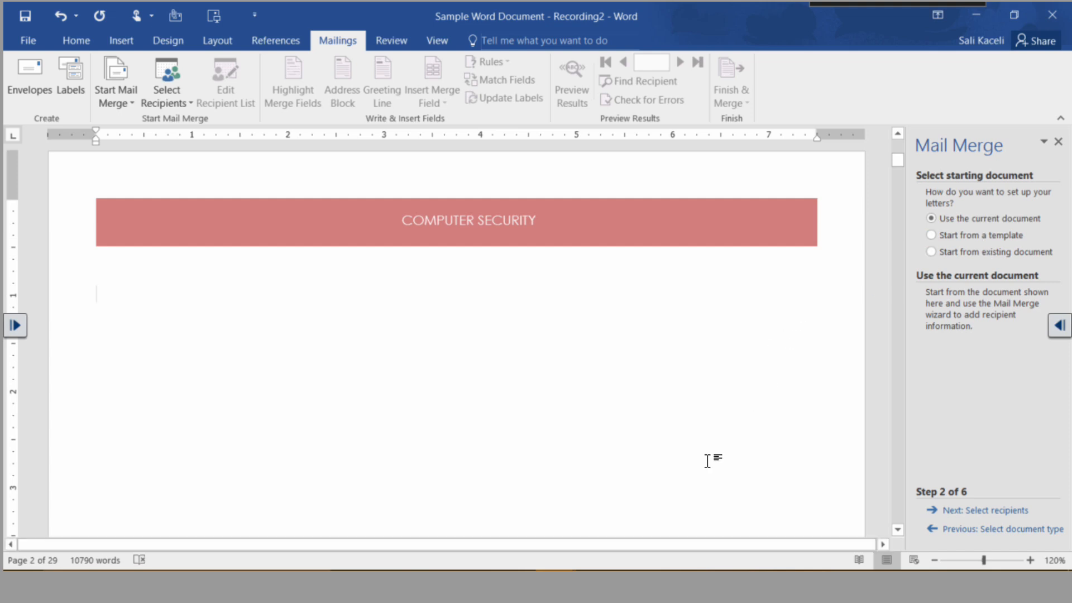
left_click(970, 516)
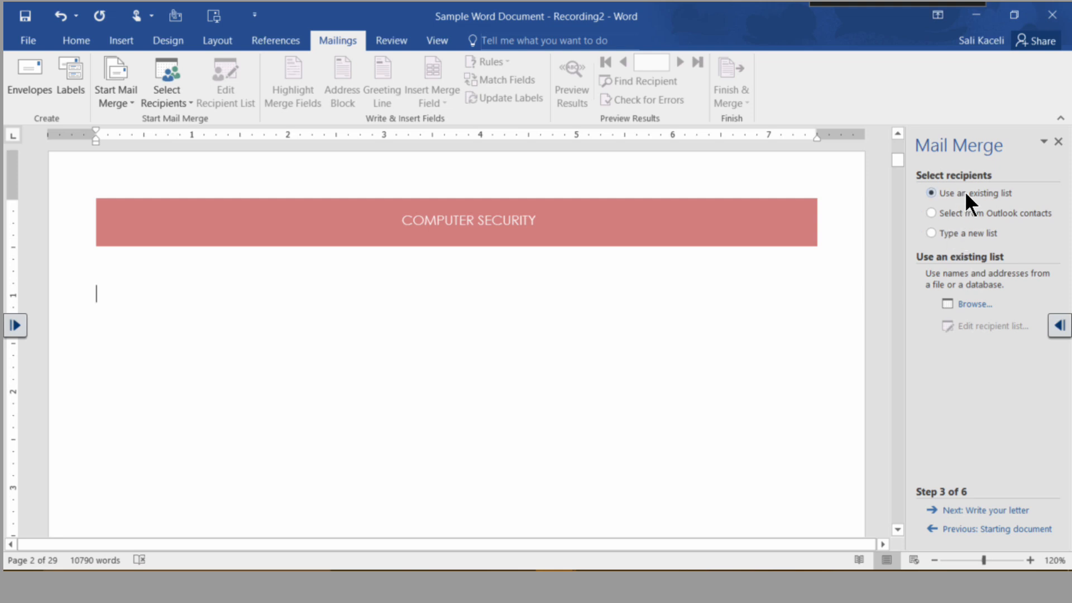
Use the existing list "Customer List for Mail Merge" as recipients, choosing the first Customer table with column headers in its first row.
left_click(967, 305)
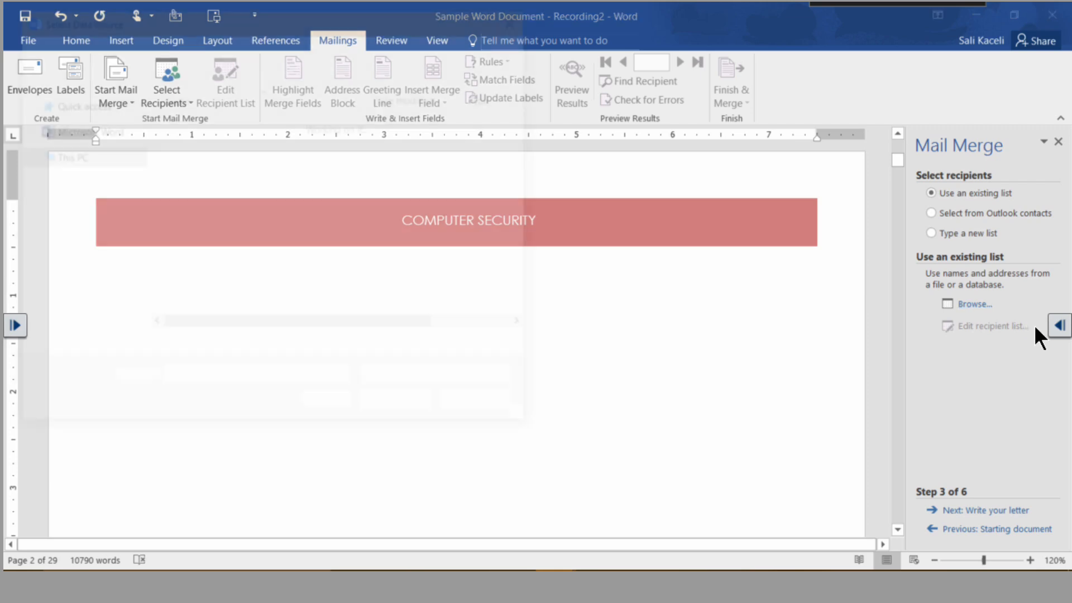
left_click(77, 193)
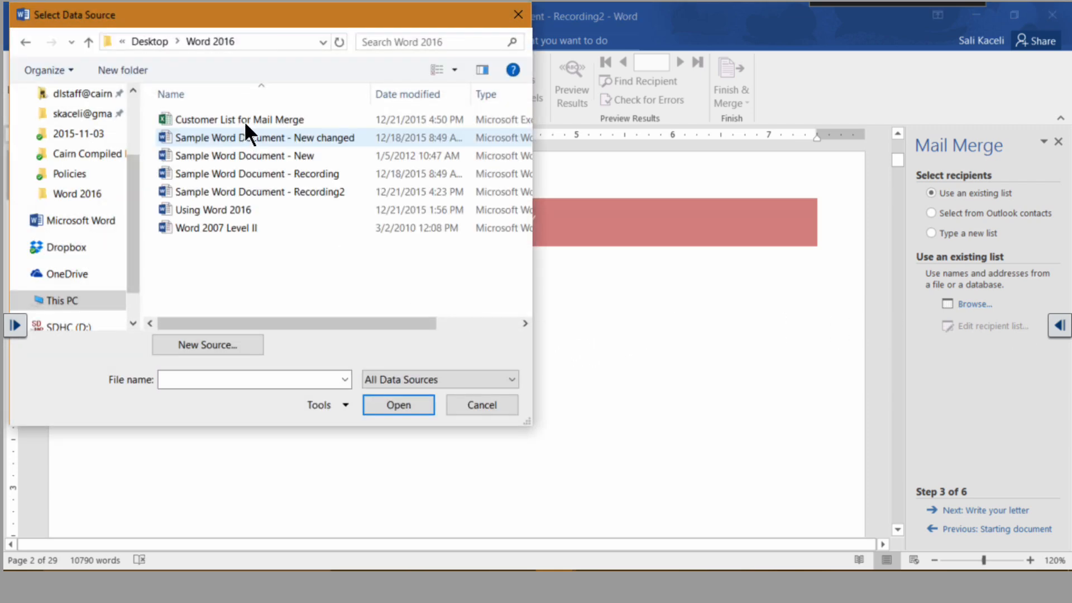
left_click(244, 120)
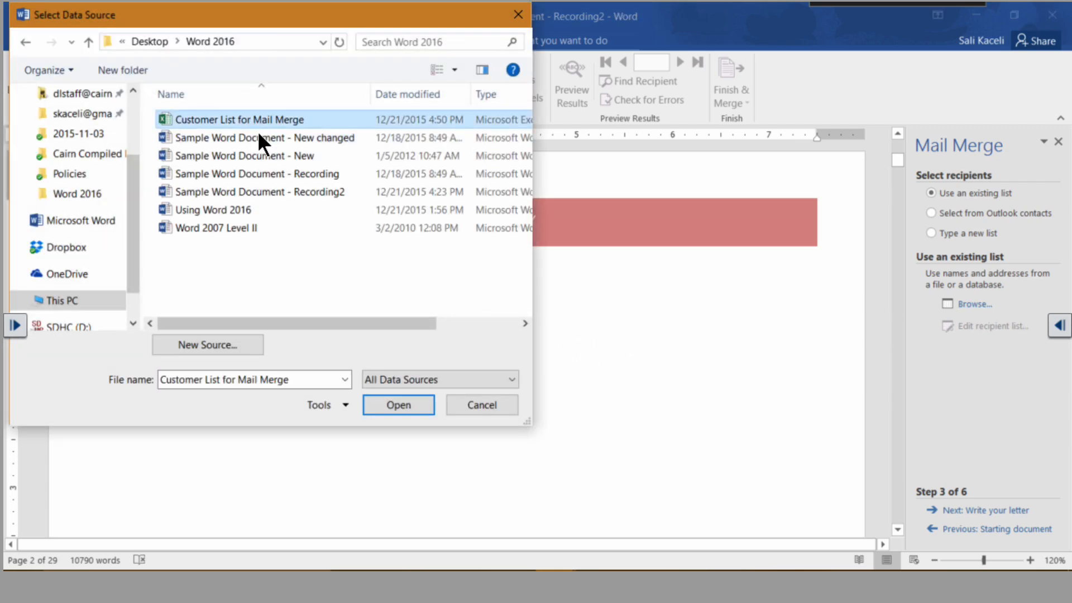
left_click(400, 406)
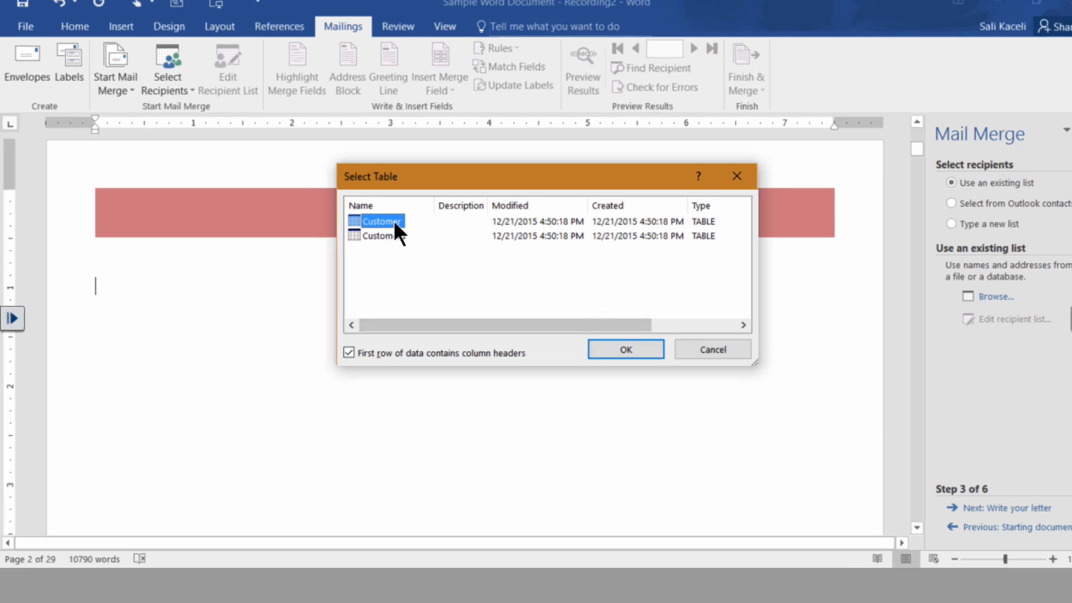
left_click(627, 349)
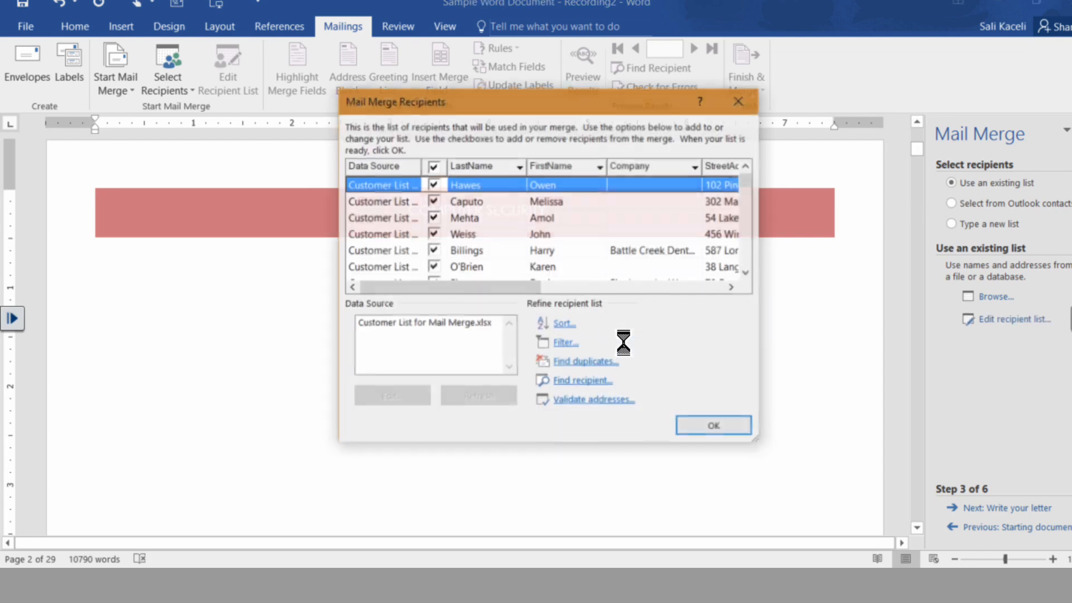
Sort the mail merge recipients by FirstName in ascending order.
left_click(562, 324)
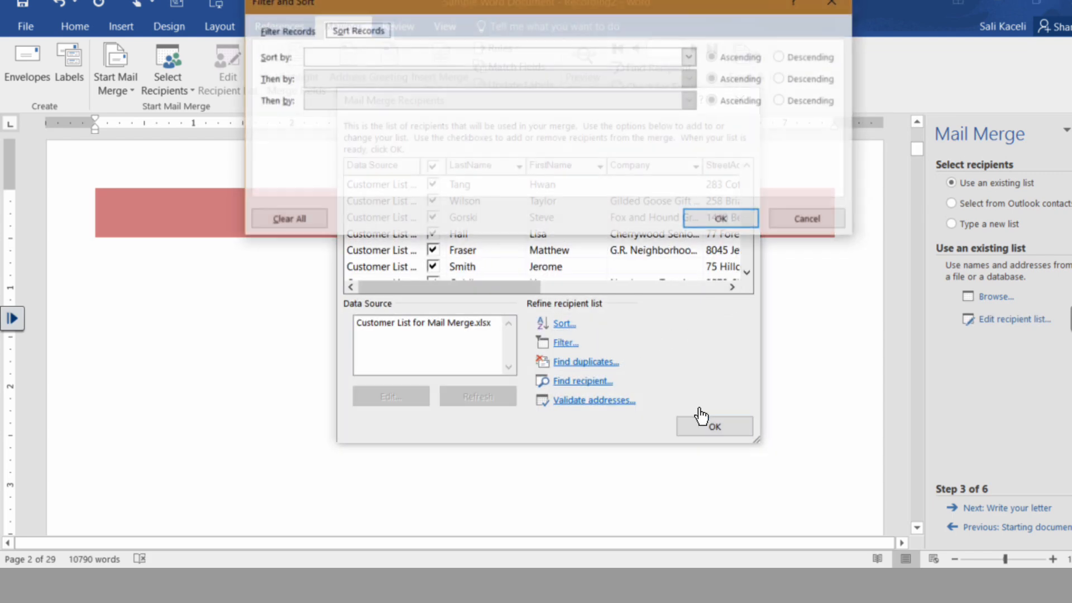
left_click(664, 56)
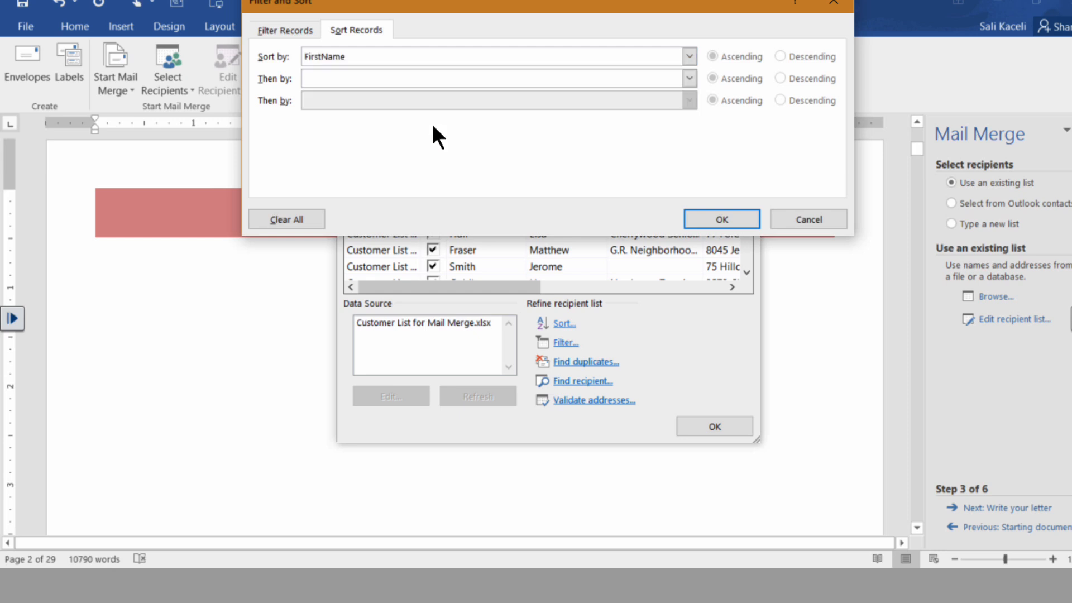
left_click(343, 95)
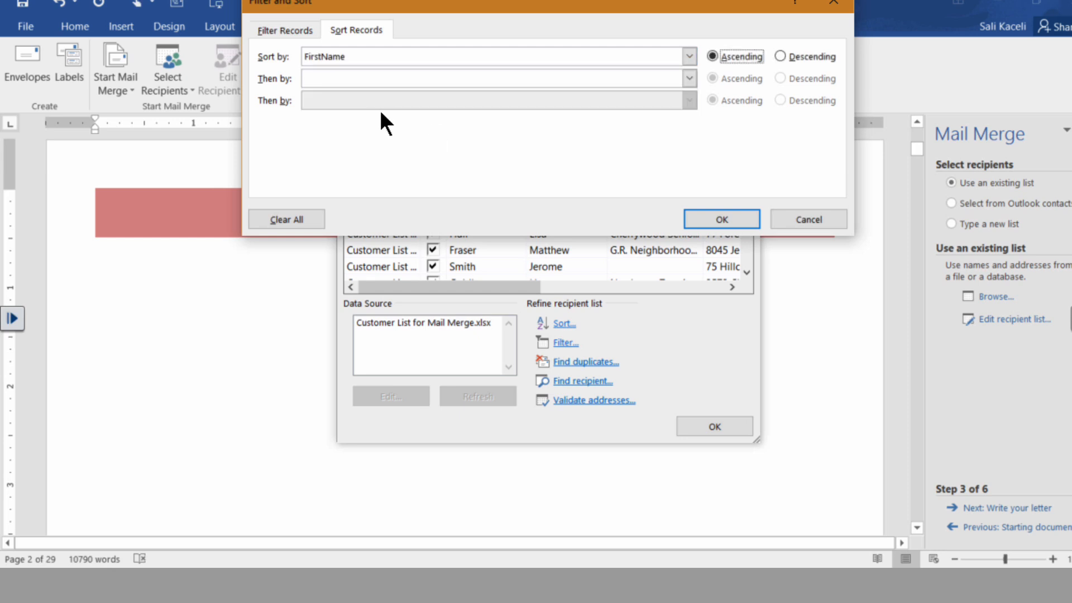
left_click(736, 218)
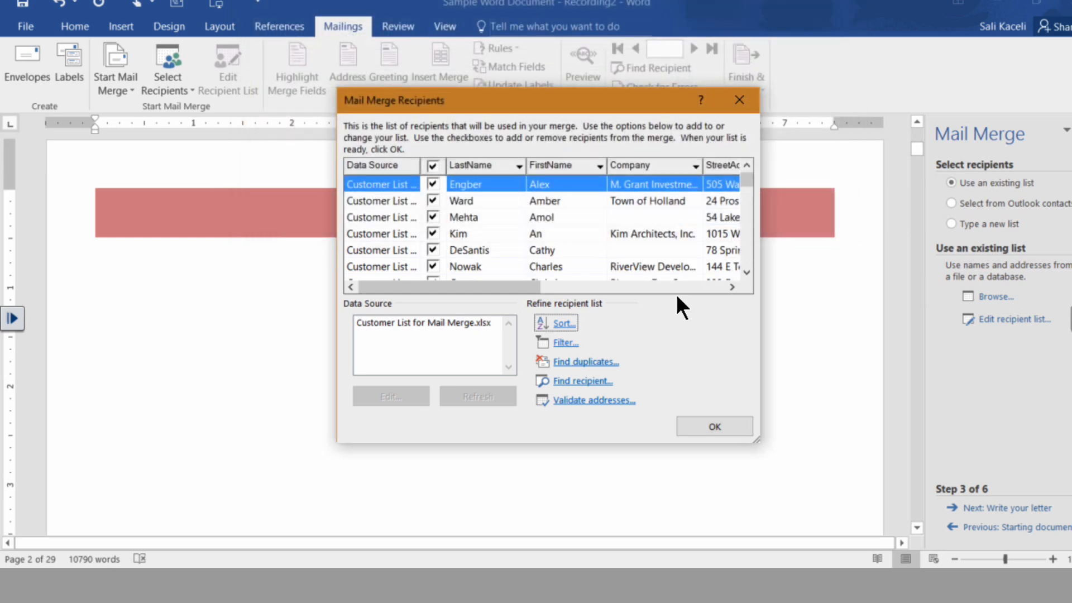
left_click(566, 343)
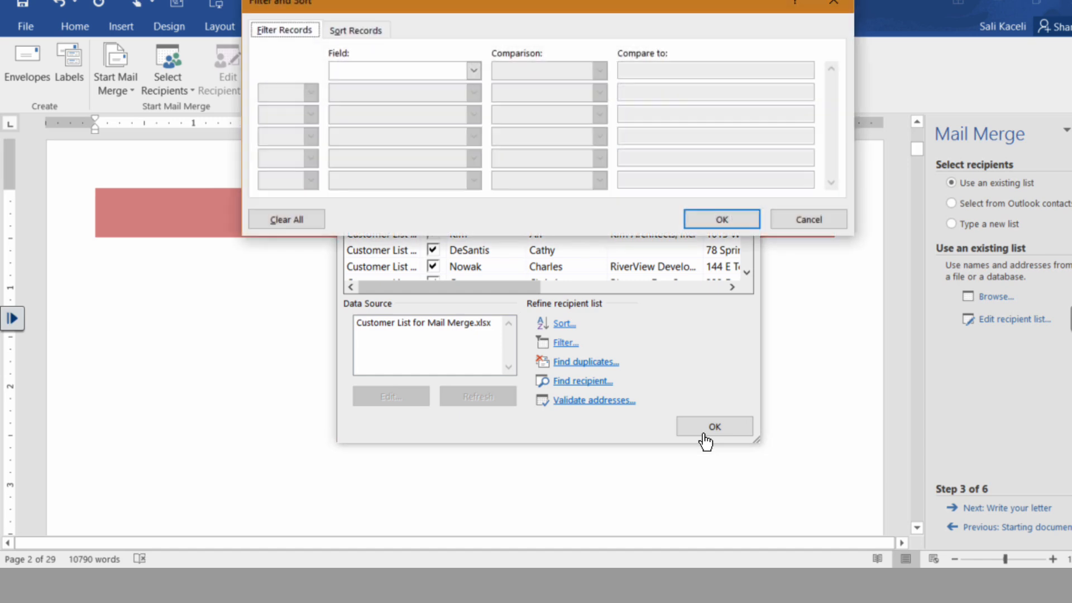
left_click(416, 72)
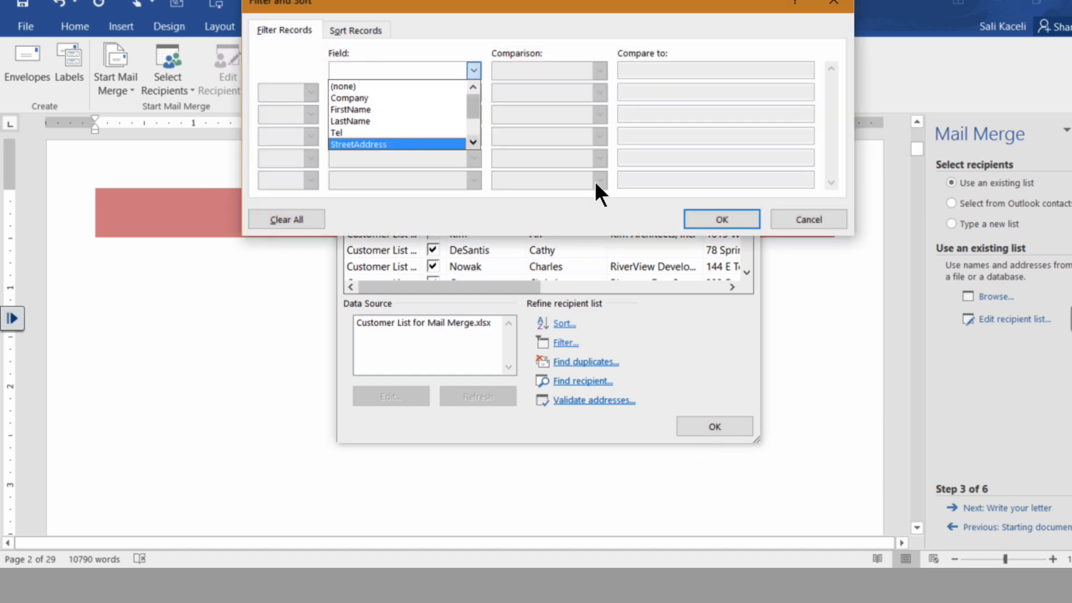
left_click(380, 144)
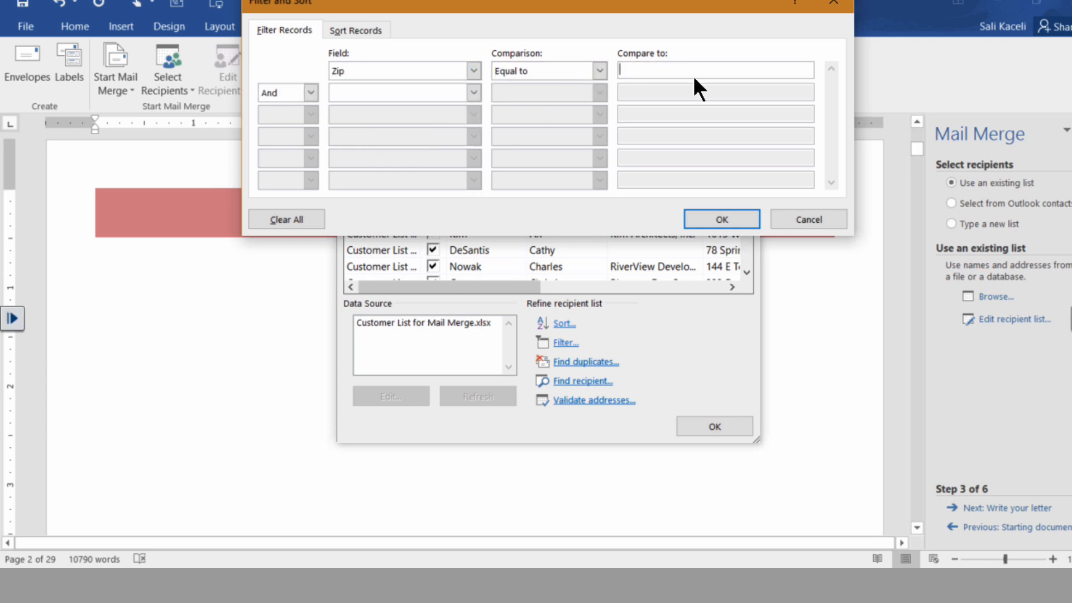
left_click(600, 71)
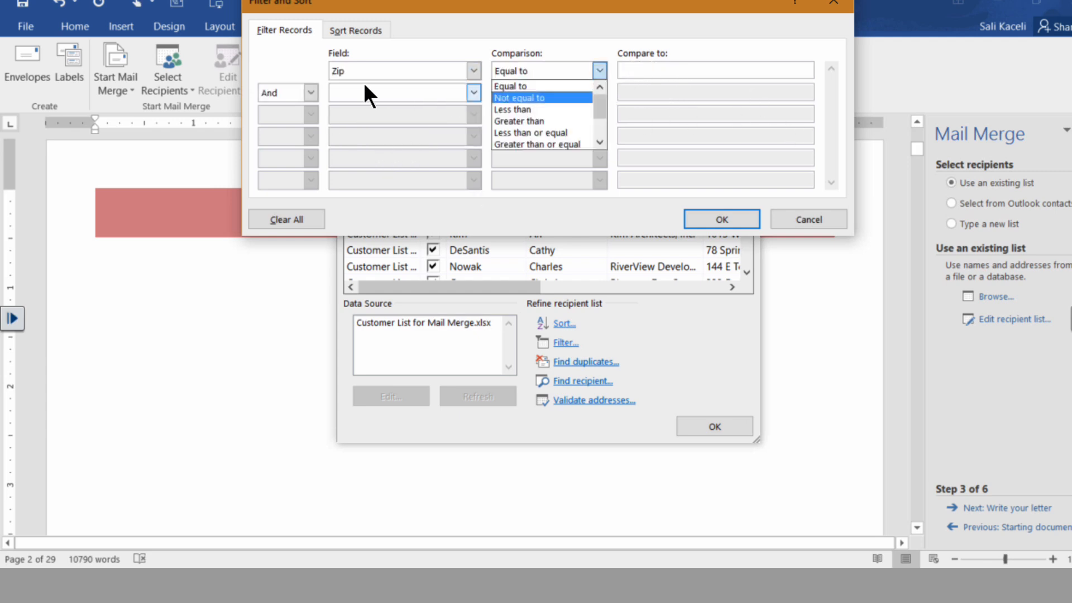
left_click(395, 71)
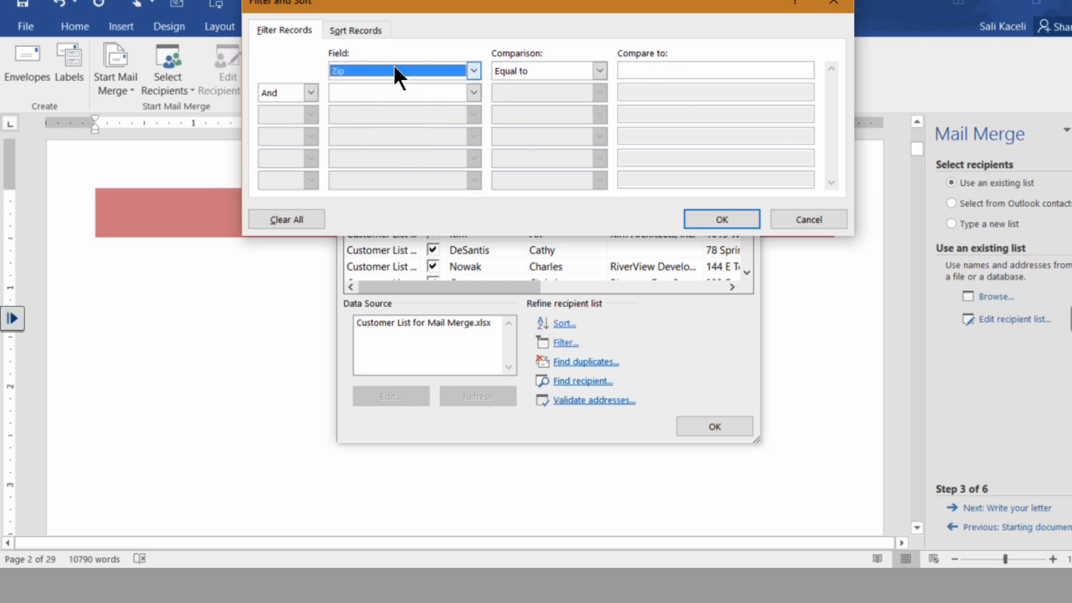
left_click(810, 219)
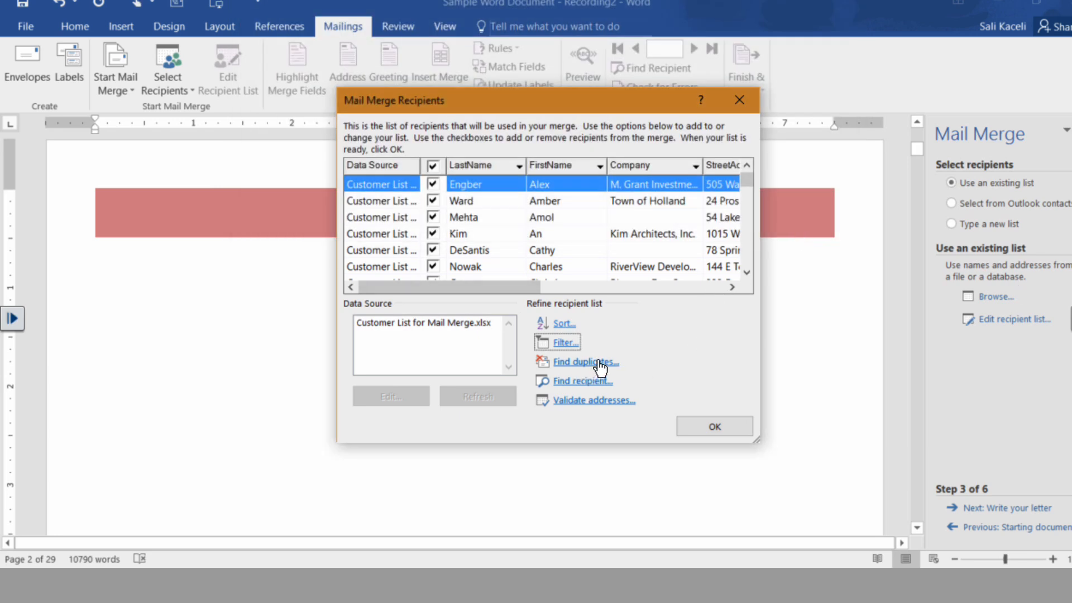
Accept the mail merge recipient list and advance the wizard to writing the letter.
left_click(705, 425)
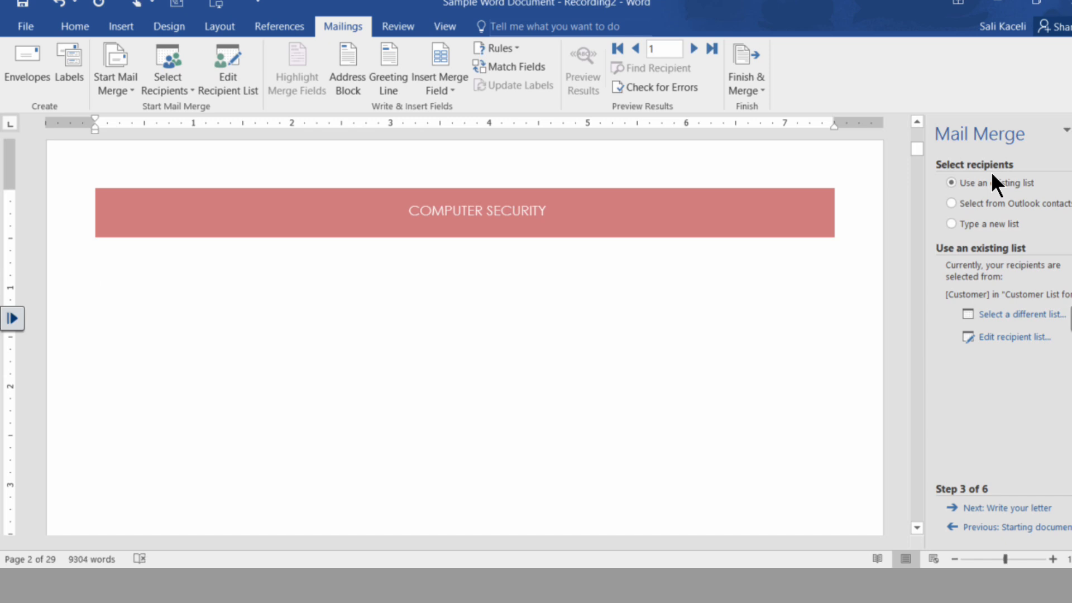
left_click(1010, 510)
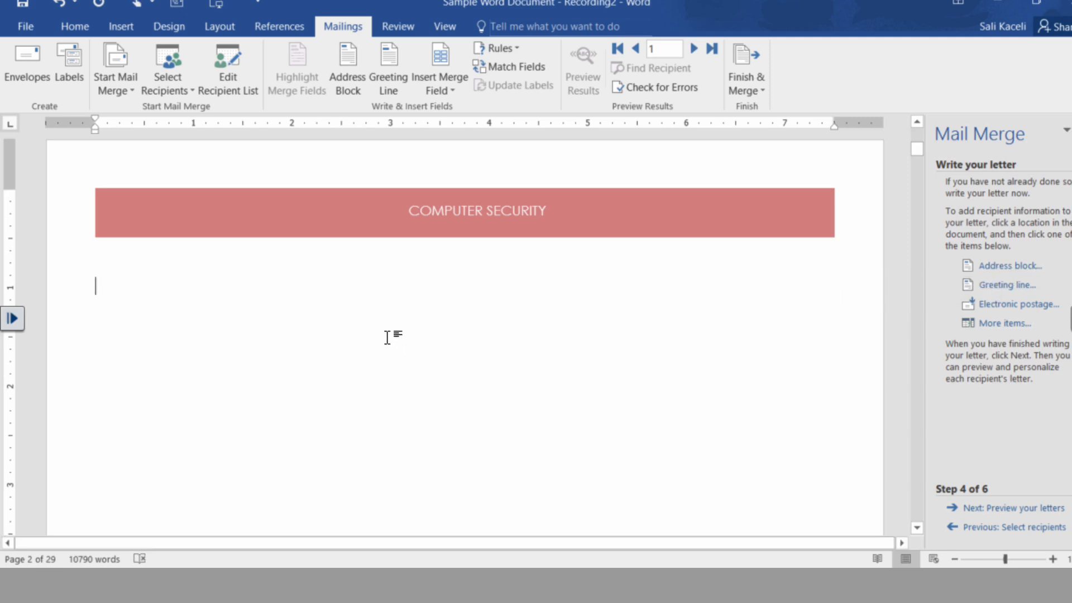
Below the COMPUTER SECURITY heading, write the salutation "Dear" followed by the FirstName merge field and a comma.
key("Tab")
key("Tab")
key("Tab")
key("Tab")
left_click(124, 286)
type("Dear")
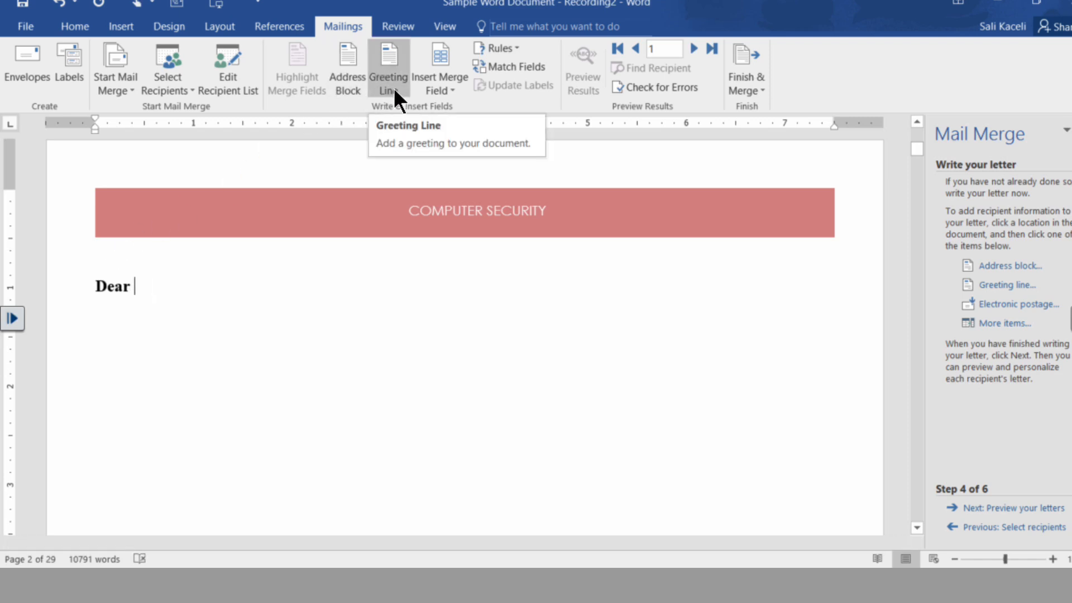
left_click(450, 90)
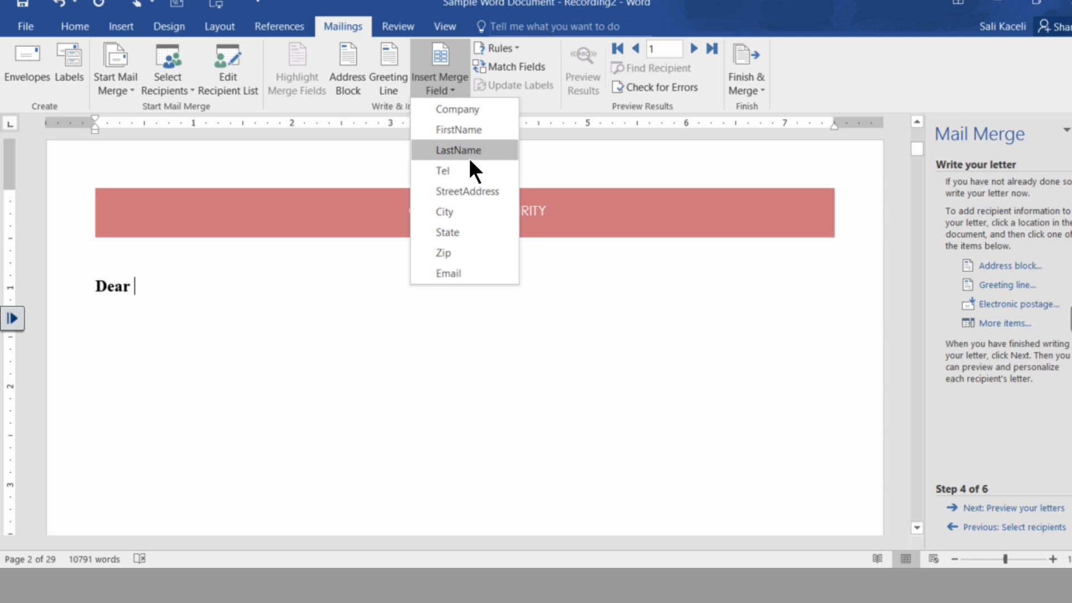
left_click(474, 132)
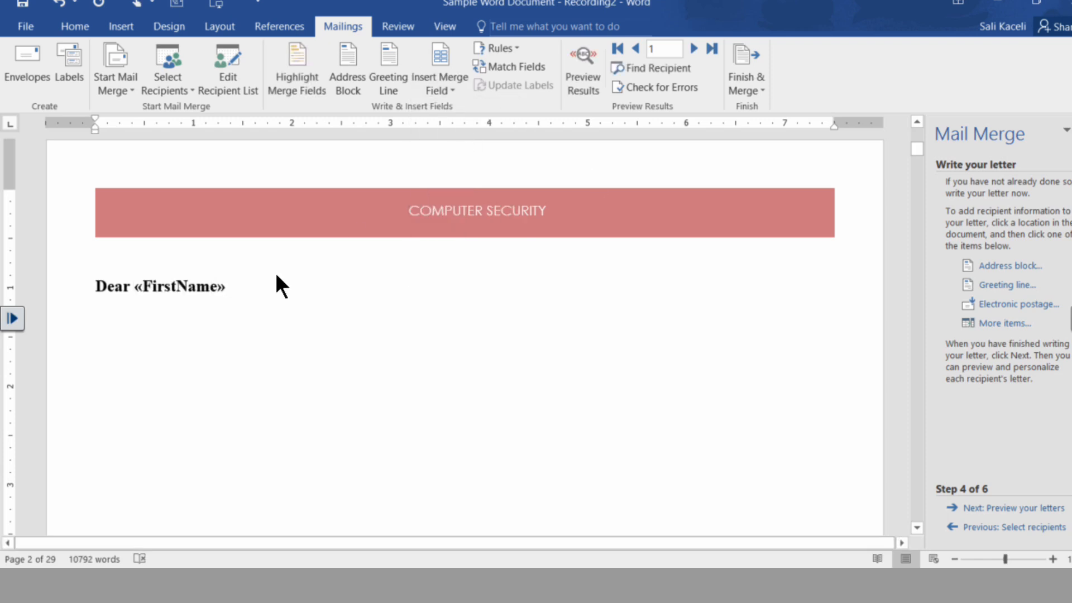
type(",")
Add blank lines above the salutation and insert the FirstName and LastName merge fields on the first one, separated by a space.
key("Home")
key("Return")
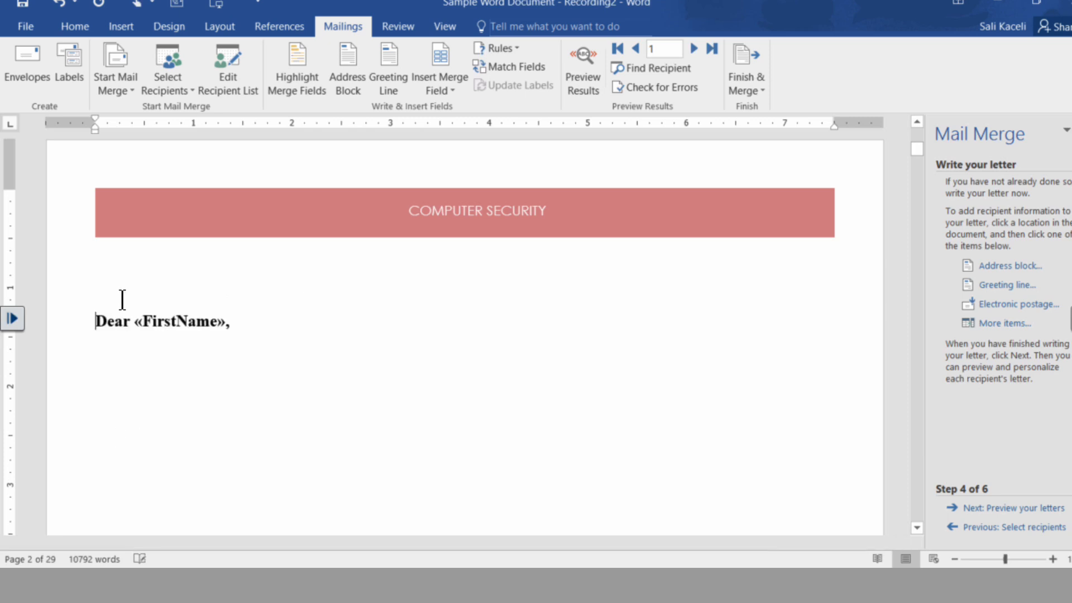
key("Return")
key("Up")
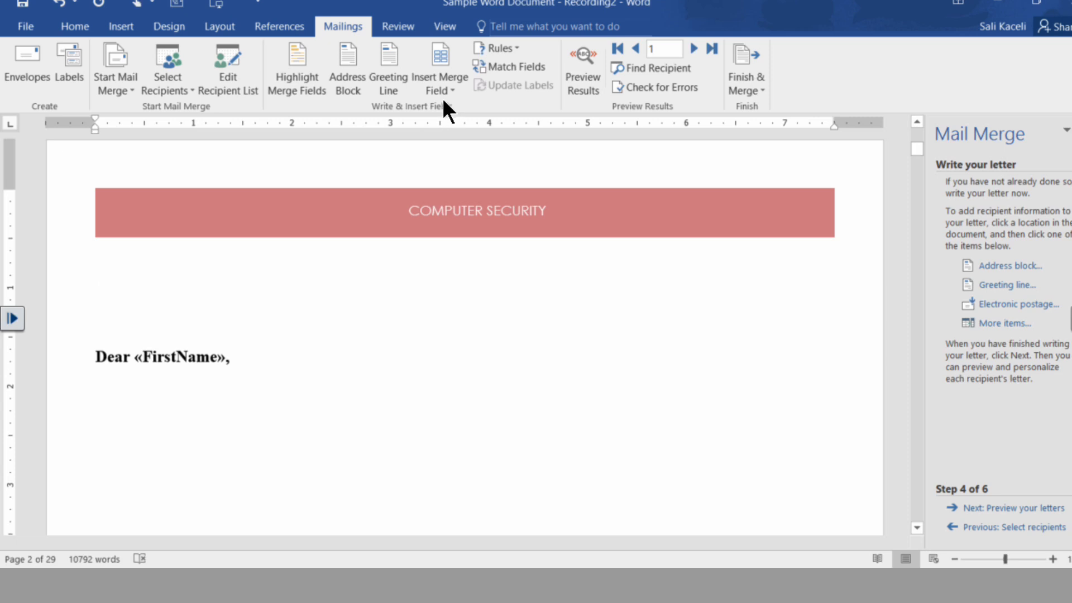
left_click(438, 92)
left_click(473, 129)
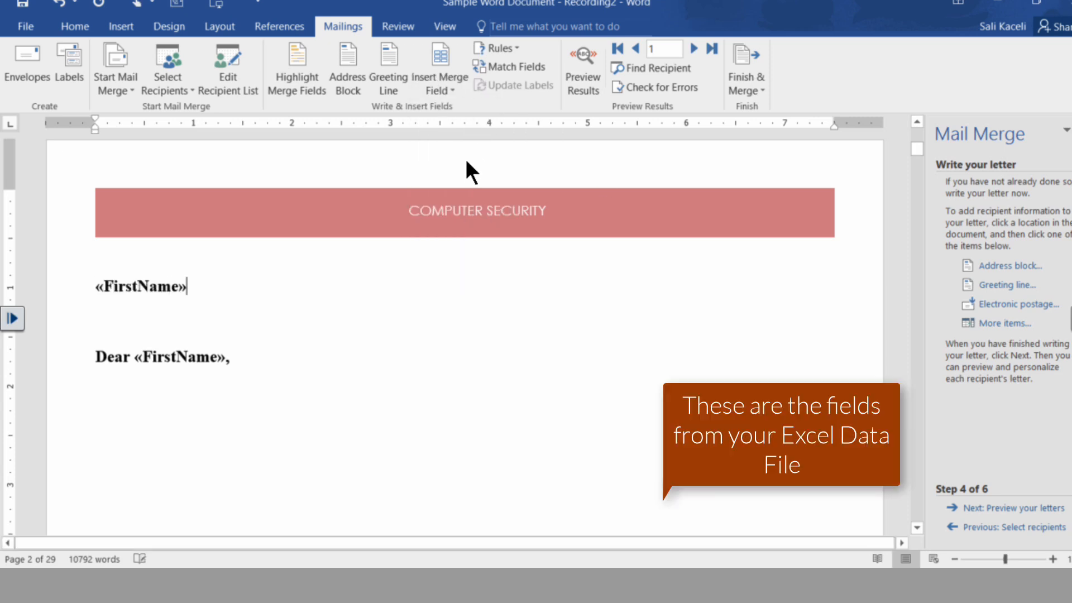
left_click(453, 85)
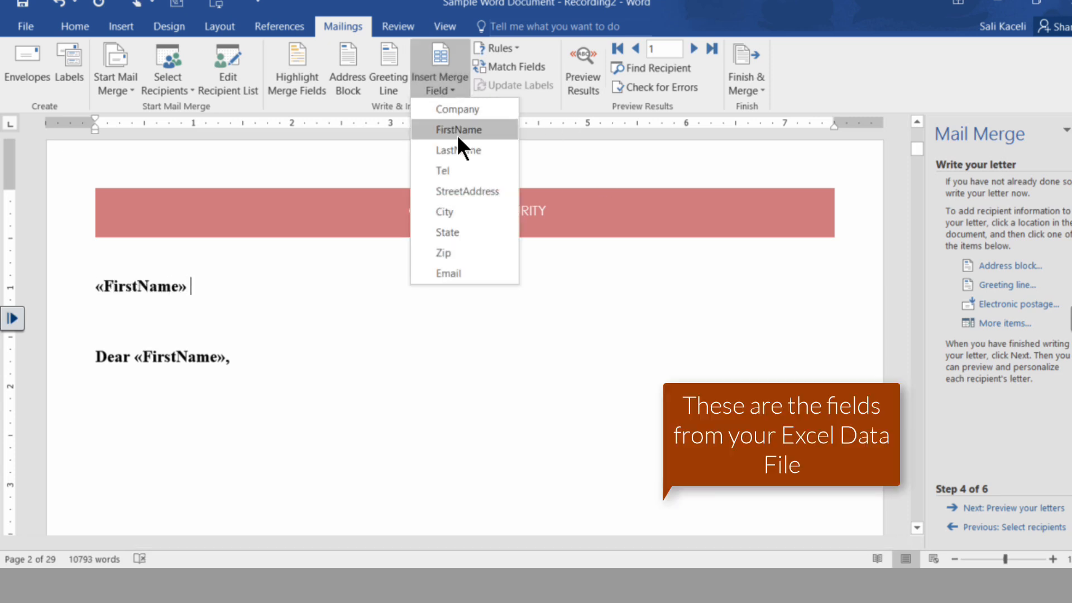
left_click(459, 149)
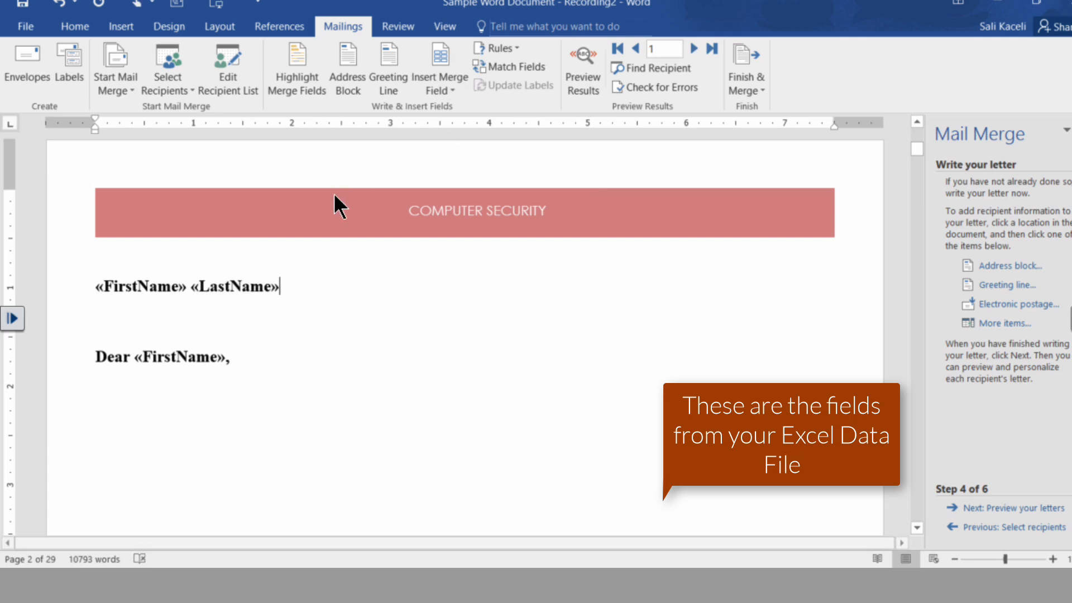
Under the name line, add a StreetAddress merge field line and a line with City, a comma, State and Zip.
key("Return")
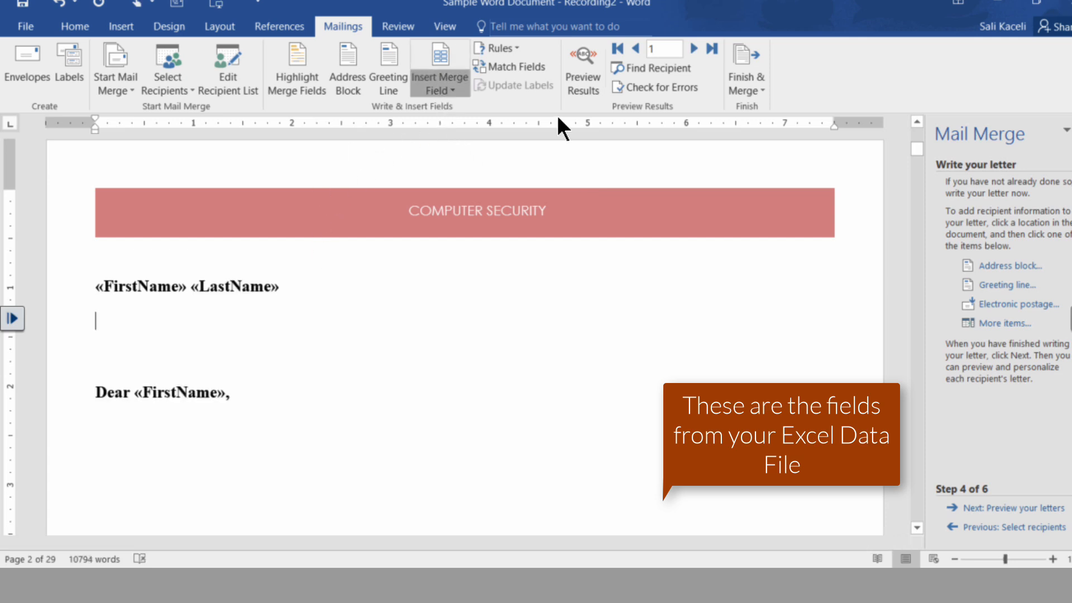
left_click(439, 89)
left_click(469, 191)
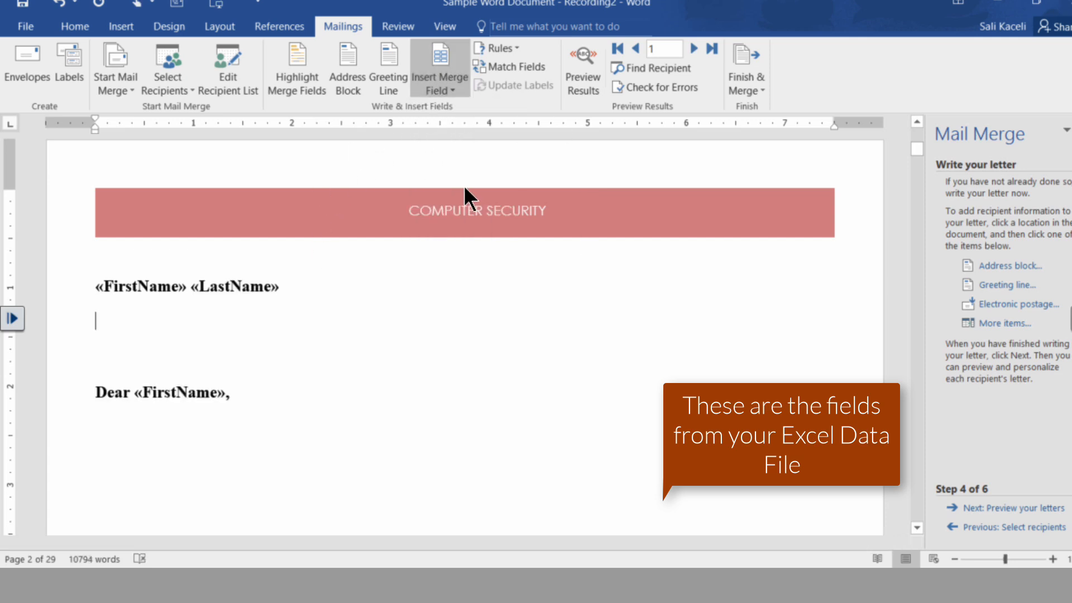
key("Return")
left_click(439, 89)
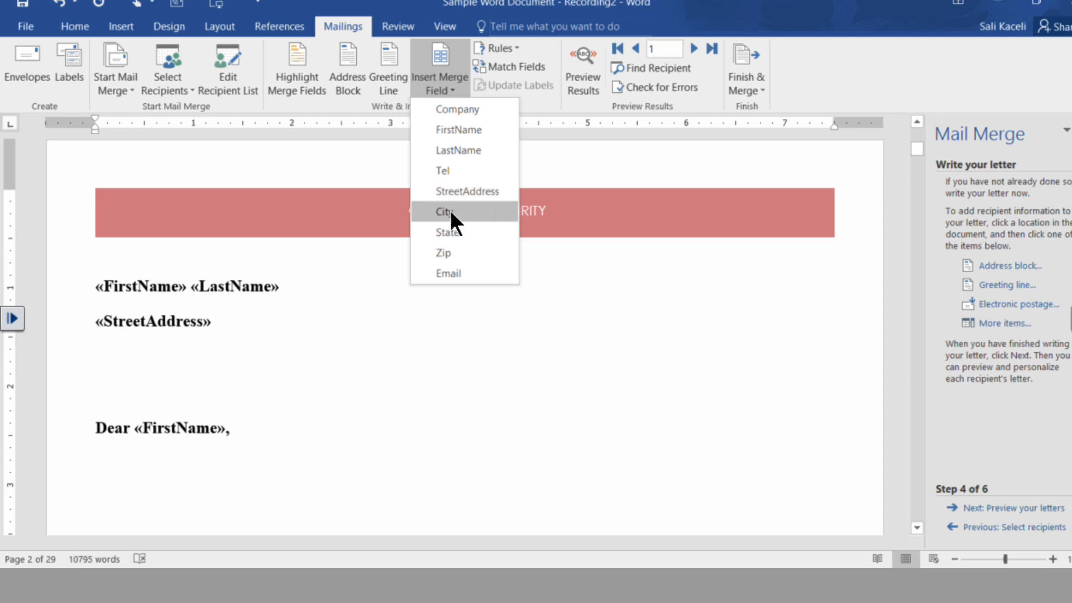
left_click(450, 211)
type(",")
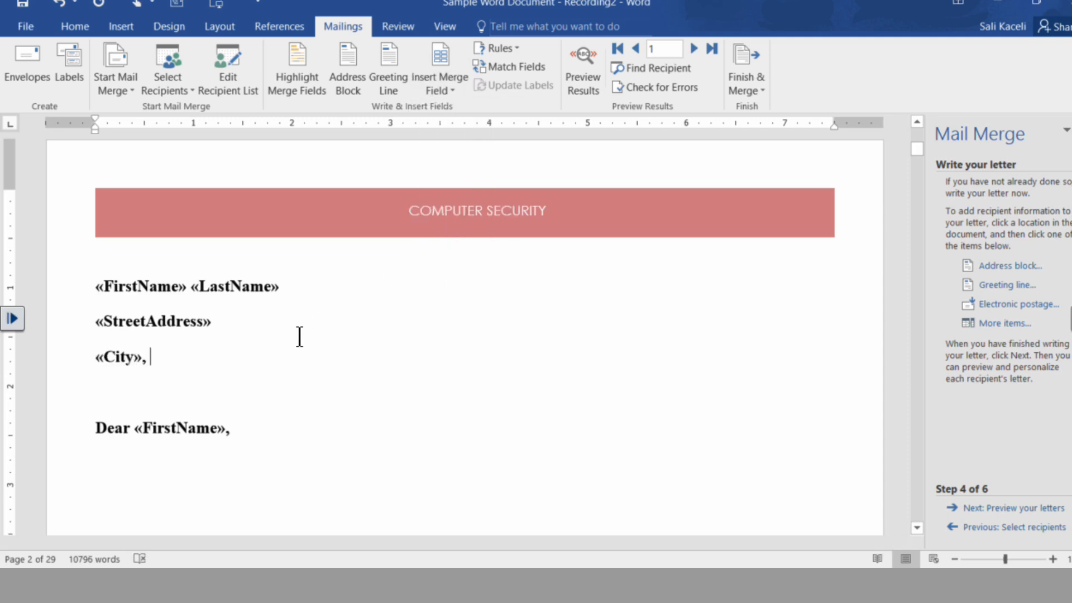
left_click(439, 89)
key("Escape")
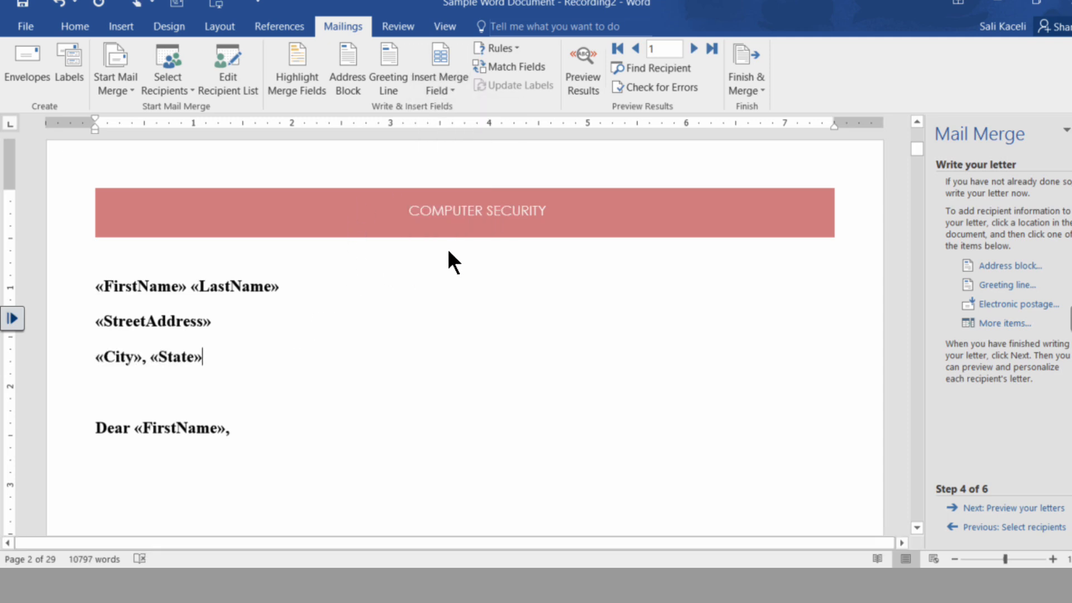
left_click(451, 85)
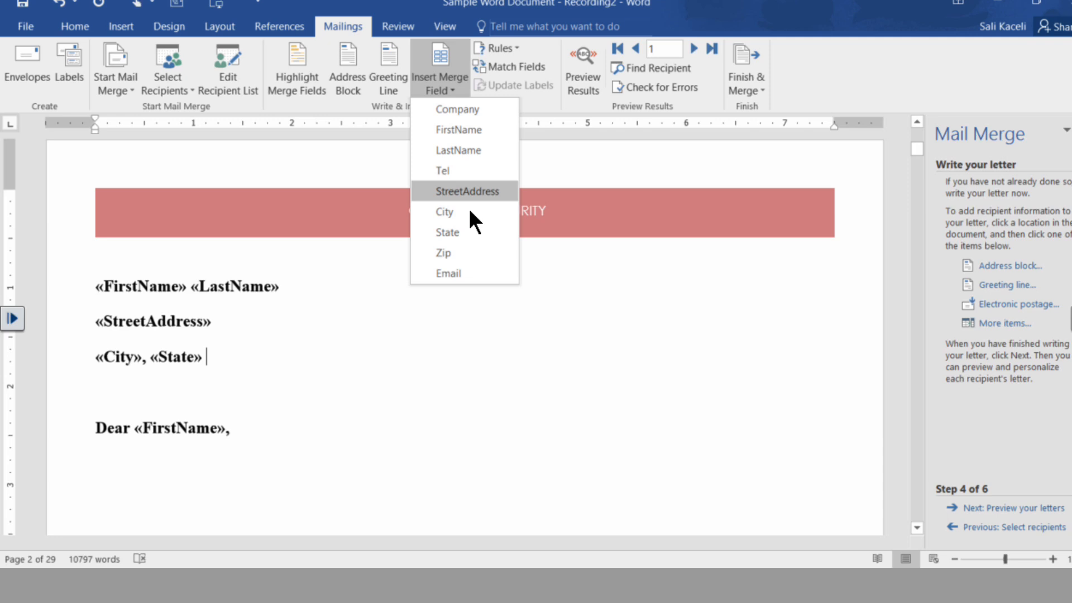
left_click(454, 251)
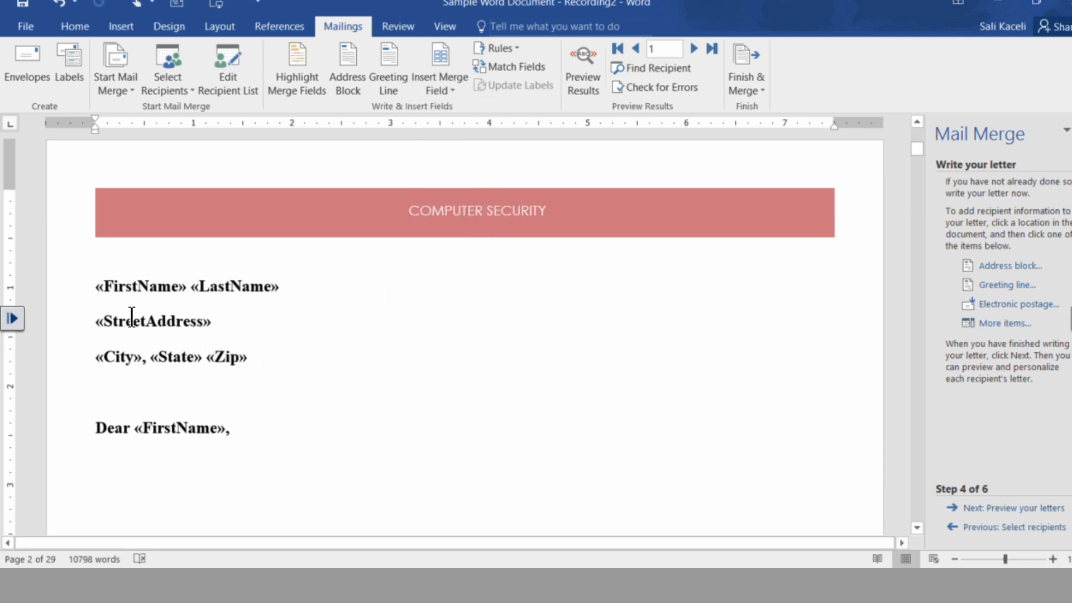
Below the salutation, write "Below is the annual report for your investments. If you have any concerns, please contact us as soon as possible.".
left_click(88, 287, "shift")
left_click(289, 356)
left_click(274, 426)
key("Return")
type("Be")
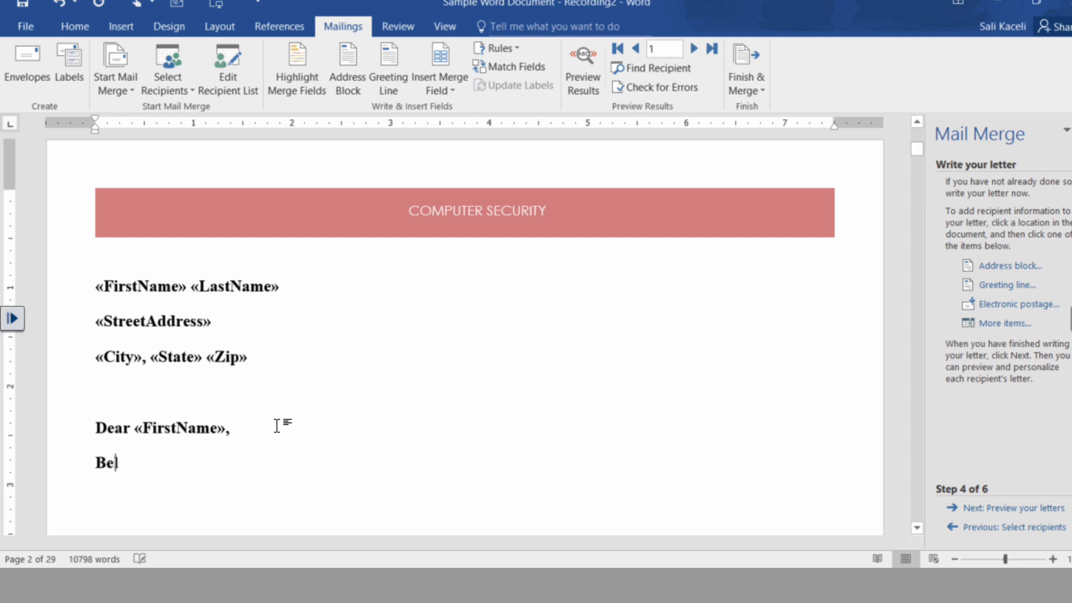
type("low is the annua")
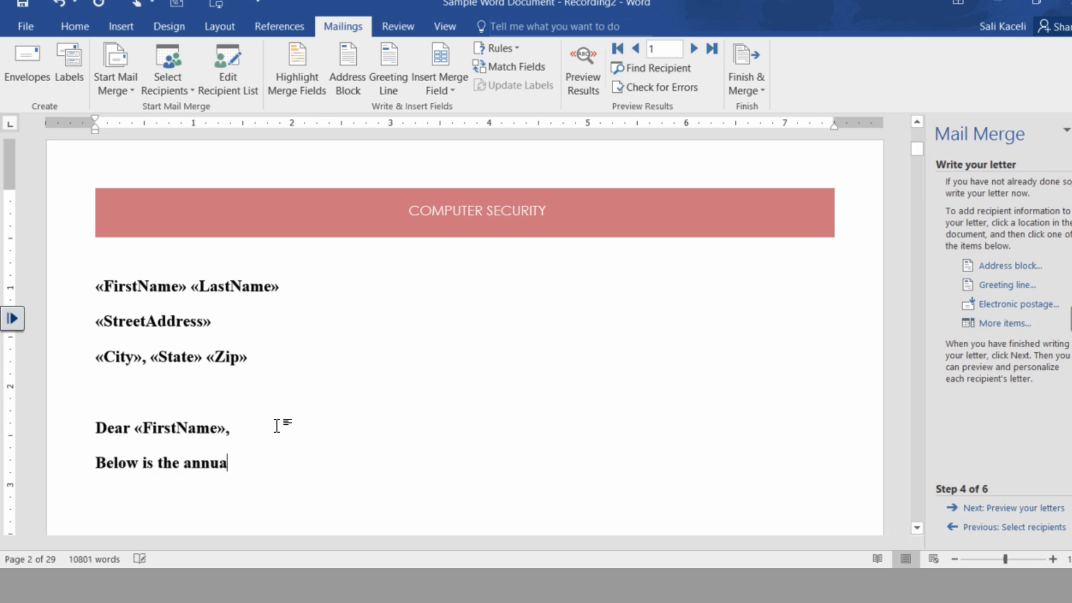
type("l report for y")
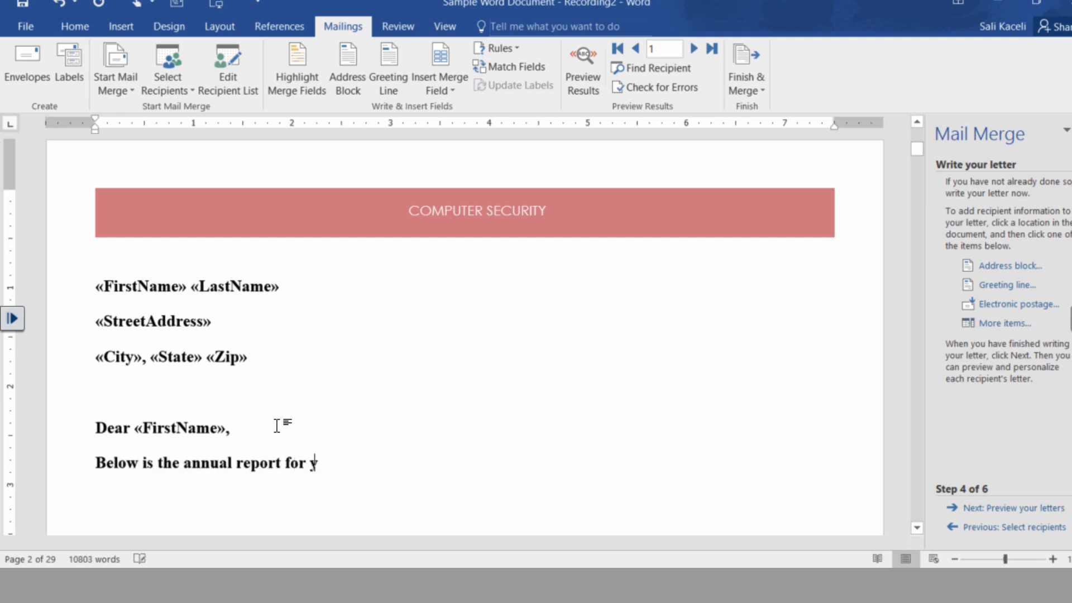
type("our investments. If you have any concerns, please cont")
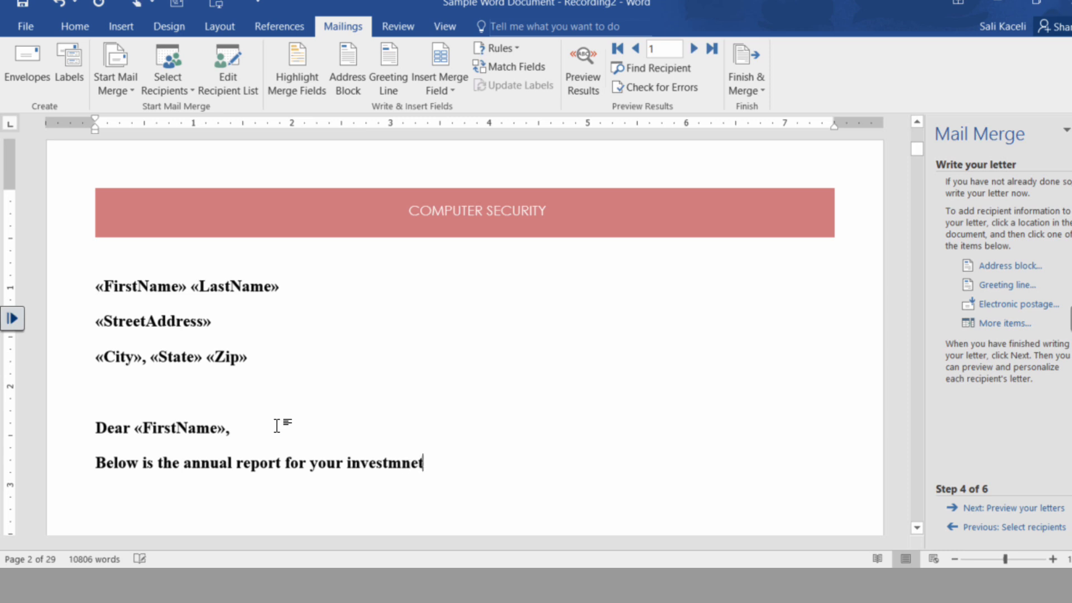
key("BackSpace")
key("BackSpace")
key("BackSpace")
type("ents. If you have any concerns, please contact us as soon as possible.")
key("Return")
scroll(438, 435, "down", 3)
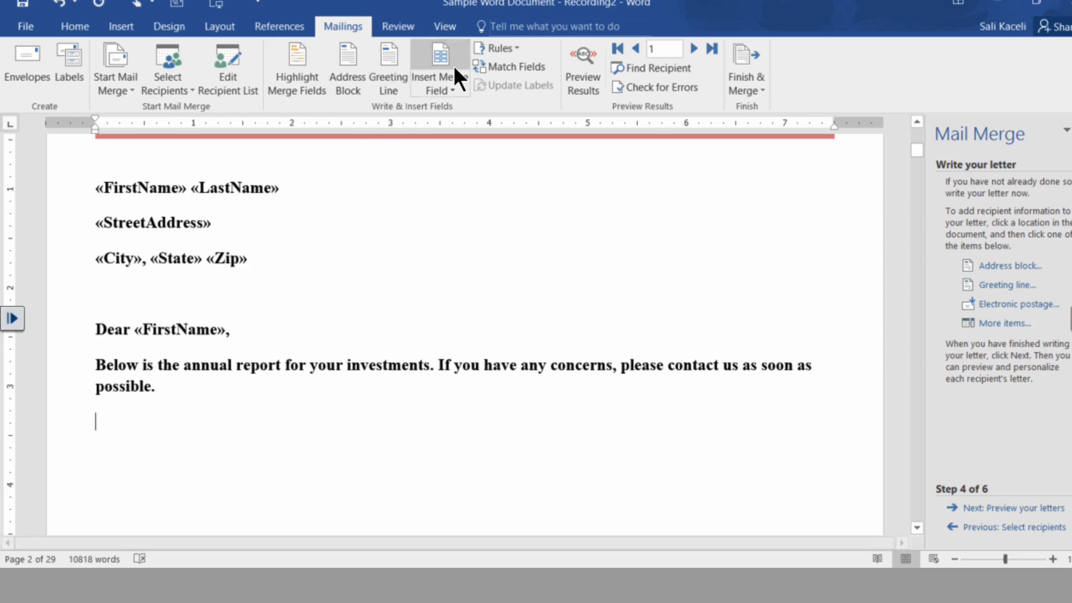
Leave a blank line after the body paragraph and close the letter with "Sincerely," and the sender's full name.
left_click(457, 85)
left_click(159, 523)
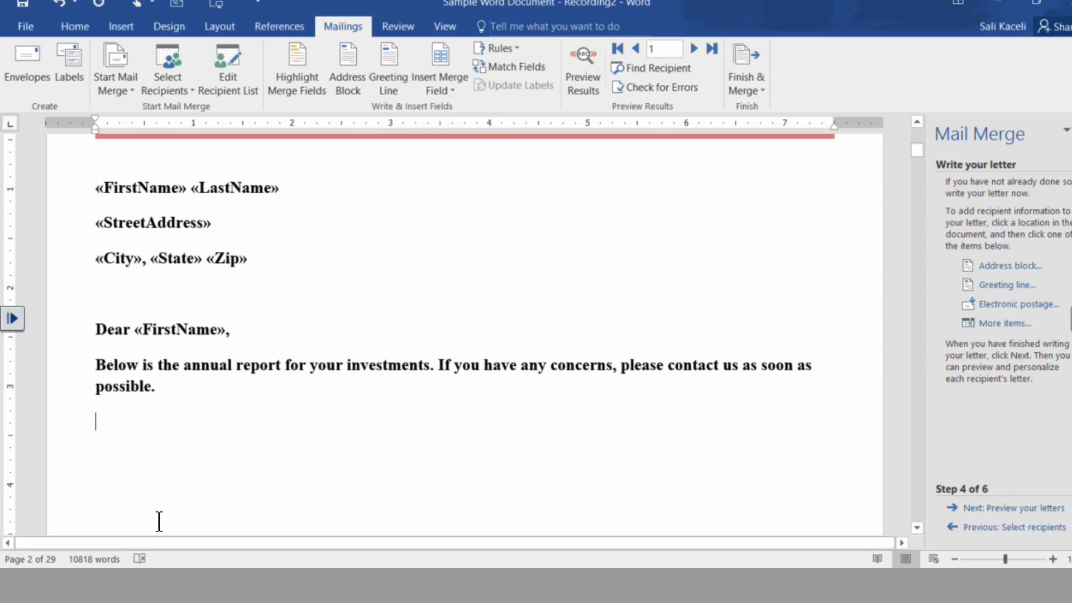
left_click(168, 424)
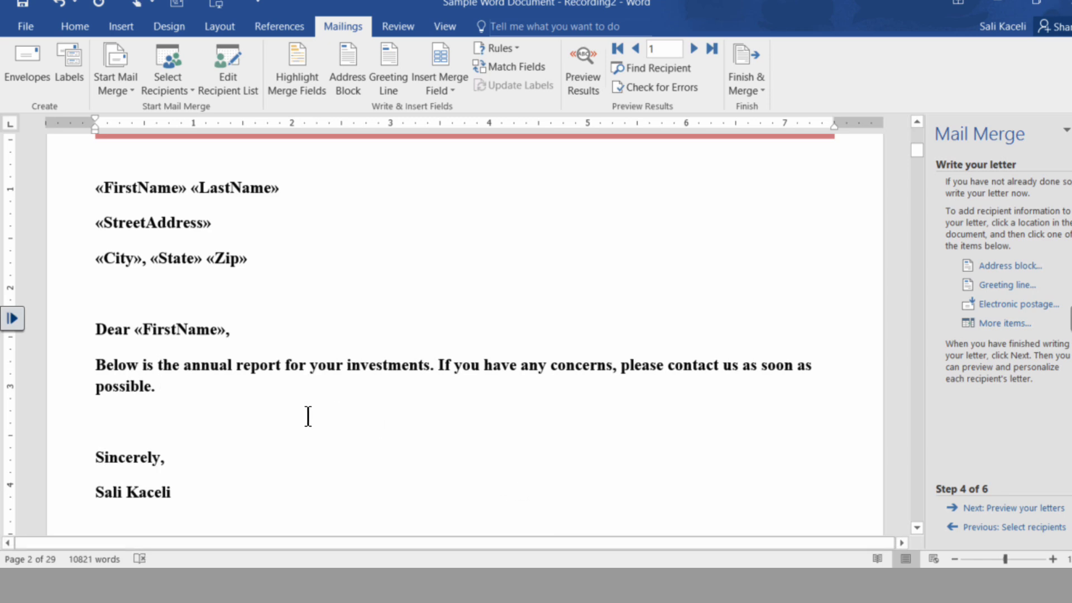
left_click(257, 420)
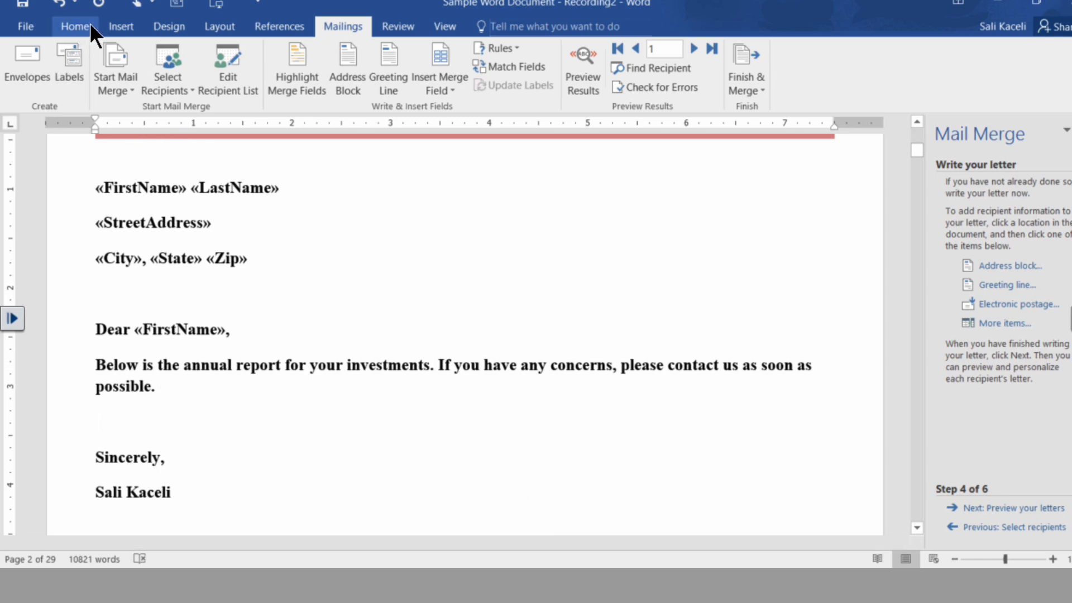
Save the document in the Word 2016 folder under the new name "Sample Word Document - Mail Merge".
left_click(24, 6)
double_click(354, 273)
type("Mail Merge")
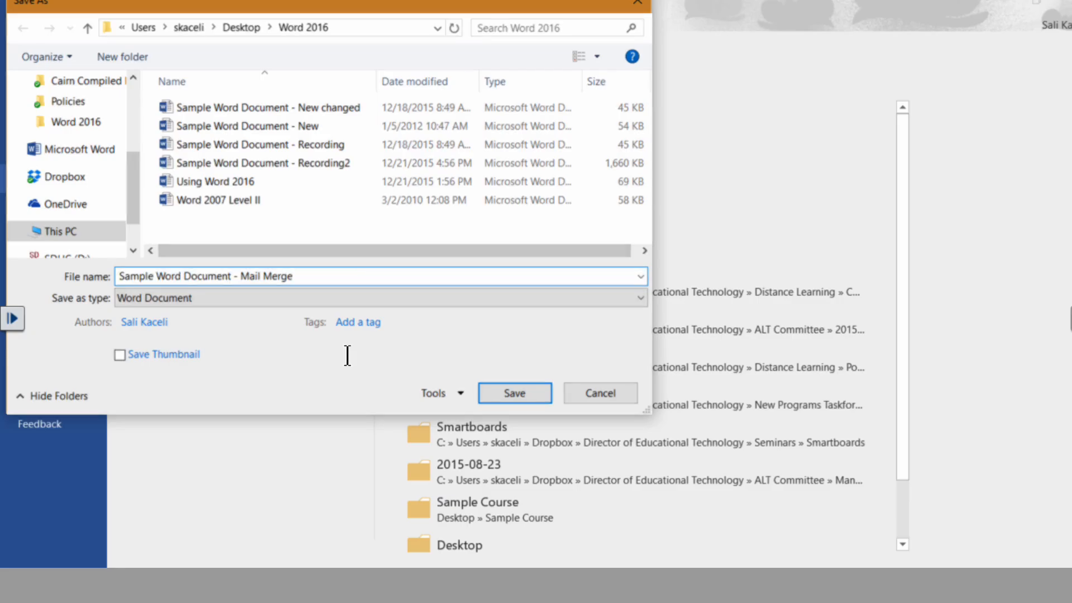
key("Return")
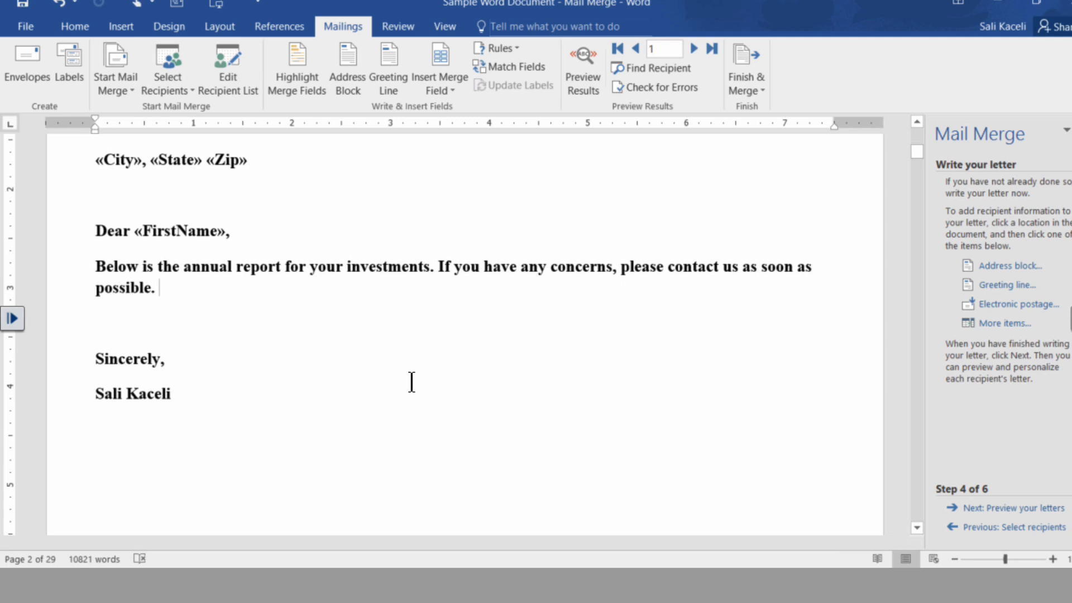
Advance the wizard to the letter preview and check the first recipient's name, address, salutation and body text.
left_click(1012, 509)
scroll(148, 281, "up", 3)
left_click(184, 290)
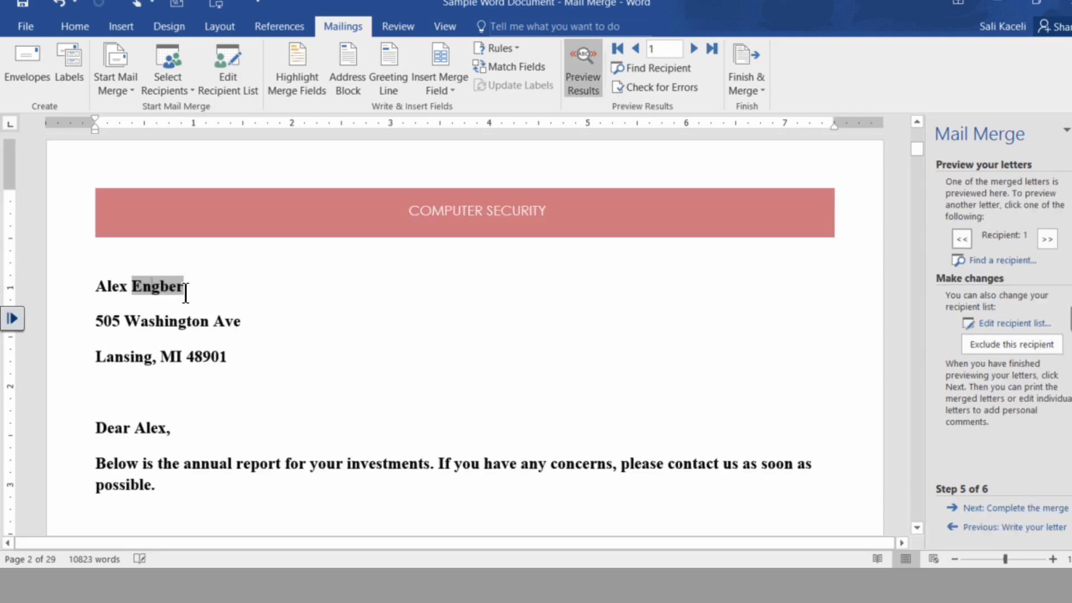
left_click(171, 436)
scroll(179, 445, "down", 3)
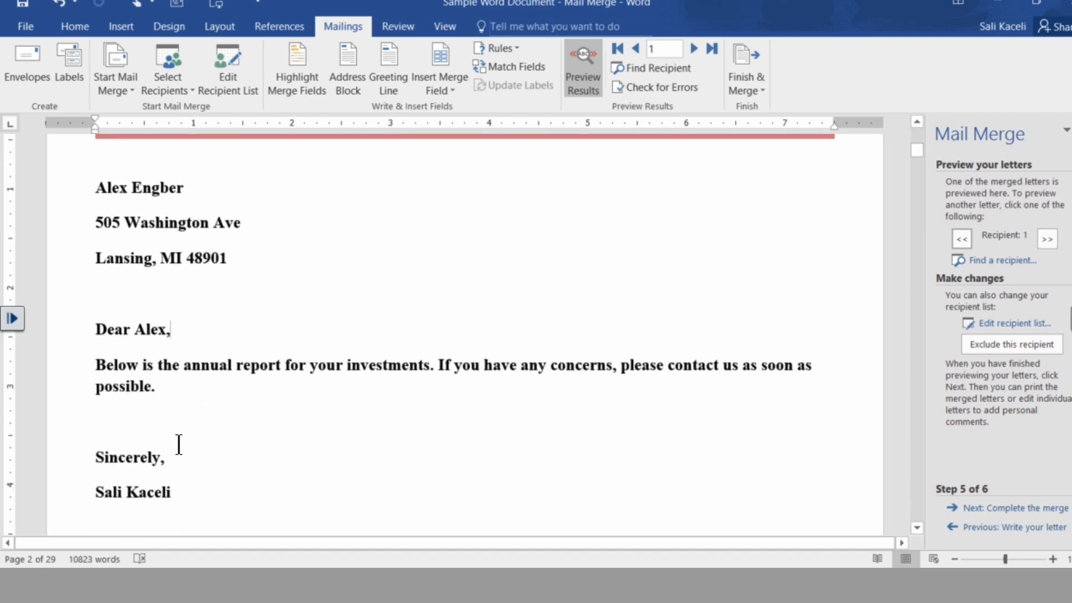
Page through the previewed letters from the first recipient up to recipient 16, checking the merged name, address and salutation.
left_click(1048, 239)
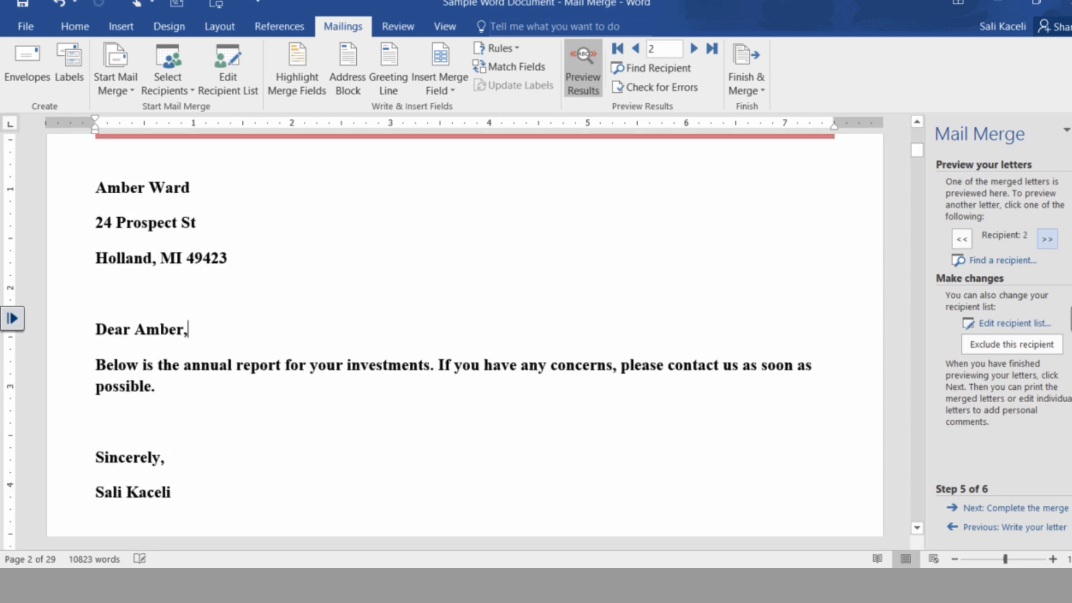
left_click(1048, 239)
left_click(1048, 239)
left_click(1048, 239)
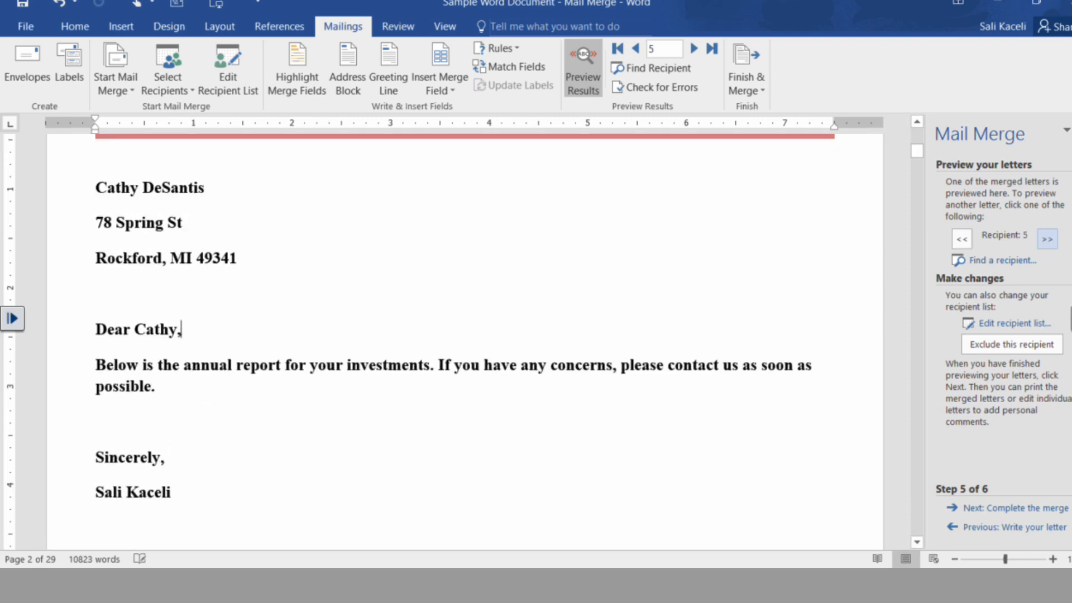
left_click(1047, 239)
left_click(1048, 239)
left_click(1048, 239)
left_click(1050, 239)
left_click(1050, 239)
left_click(1050, 239)
left_click(1050, 239)
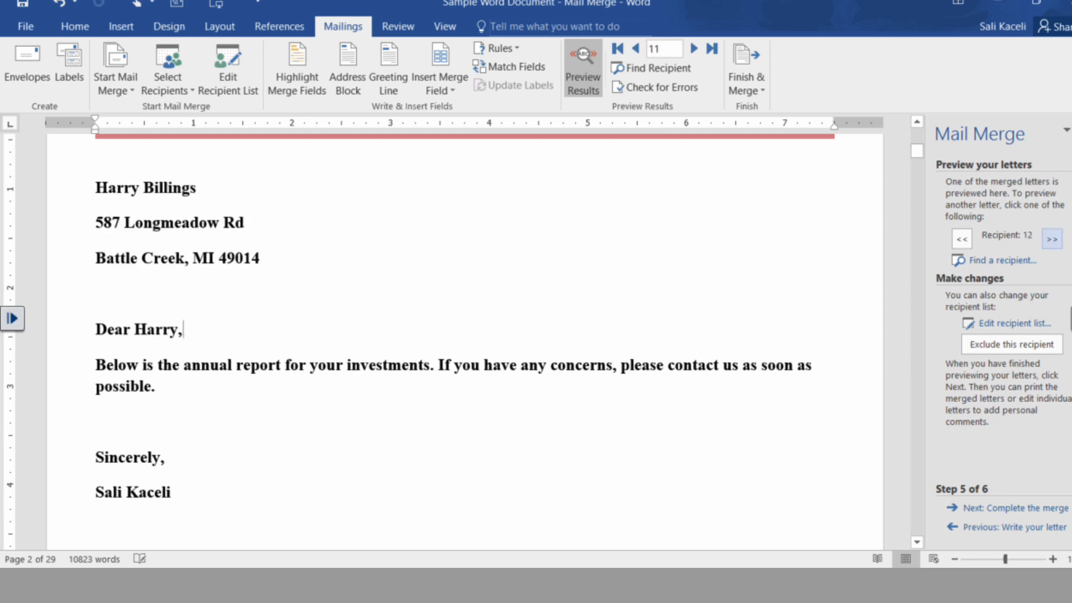
left_click(1050, 239)
left_click(1050, 239)
left_click(1050, 239)
left_click(1050, 239)
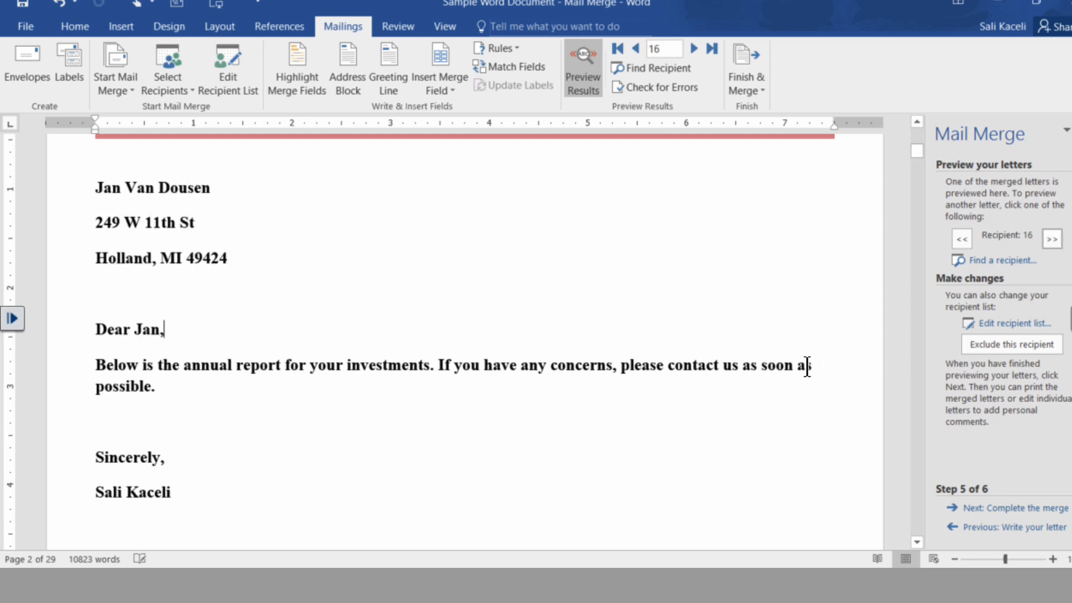
Complete the mail merge by generating individual letters in a new document for all records.
left_click(1037, 511)
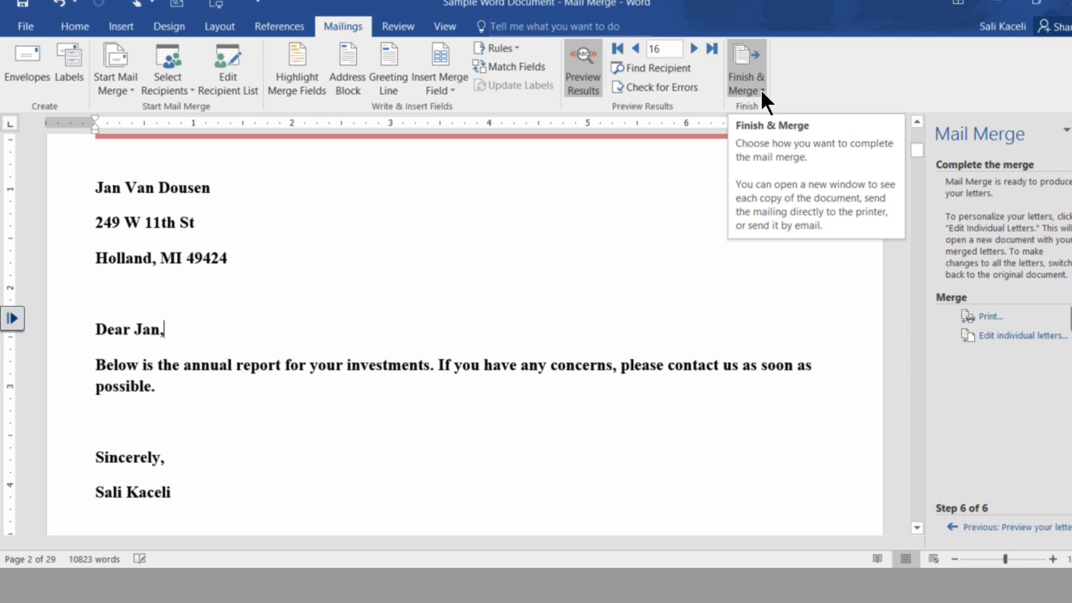
left_click(998, 342)
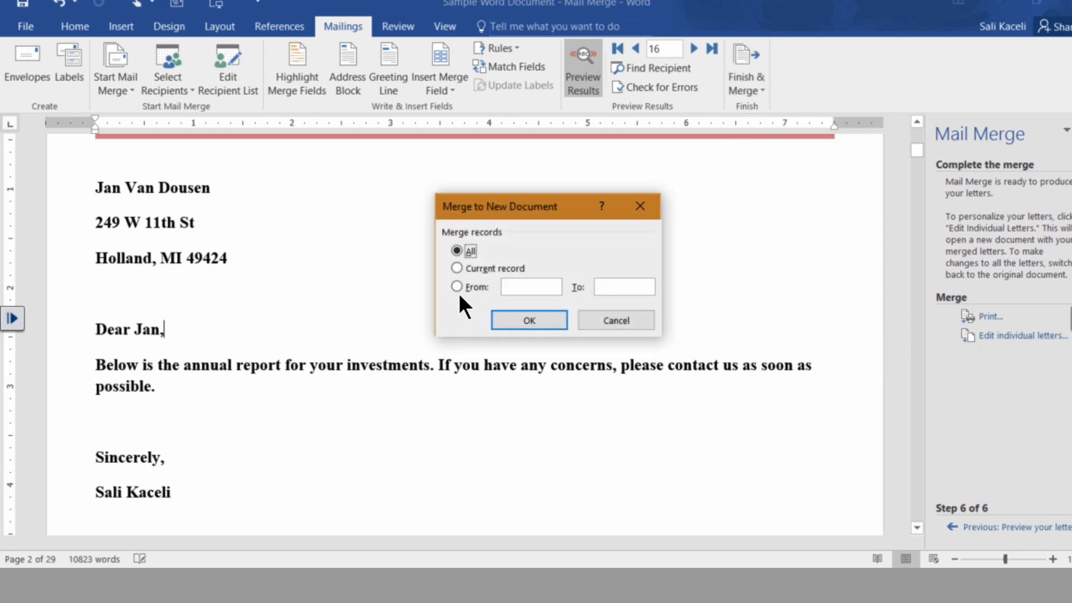
left_click(528, 320)
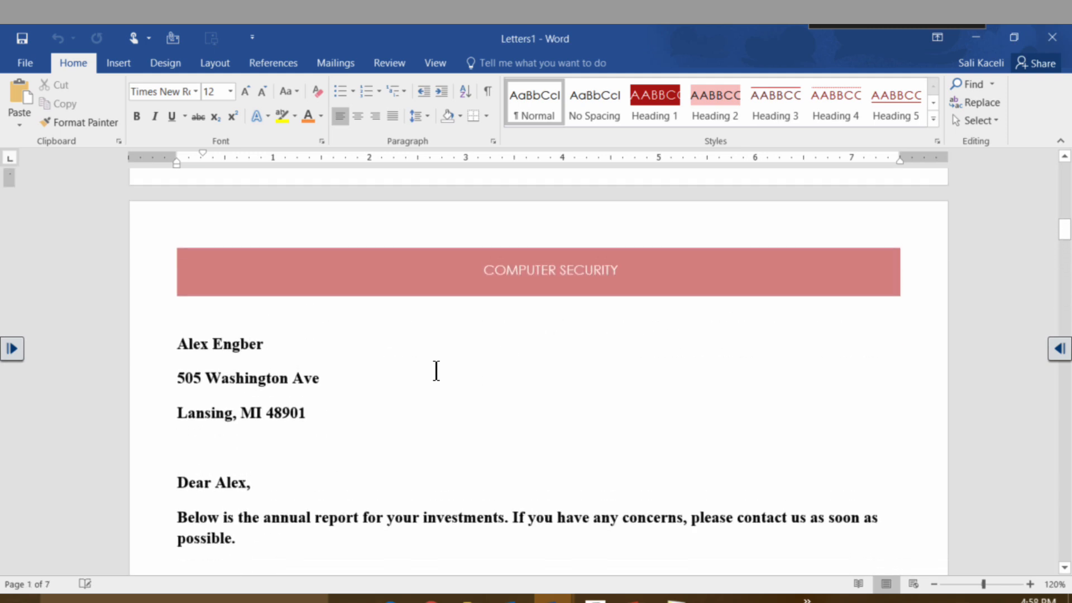
Examine the merged letters document for each recipient's address block, salutation and letter content.
scroll(441, 361, "down", 3)
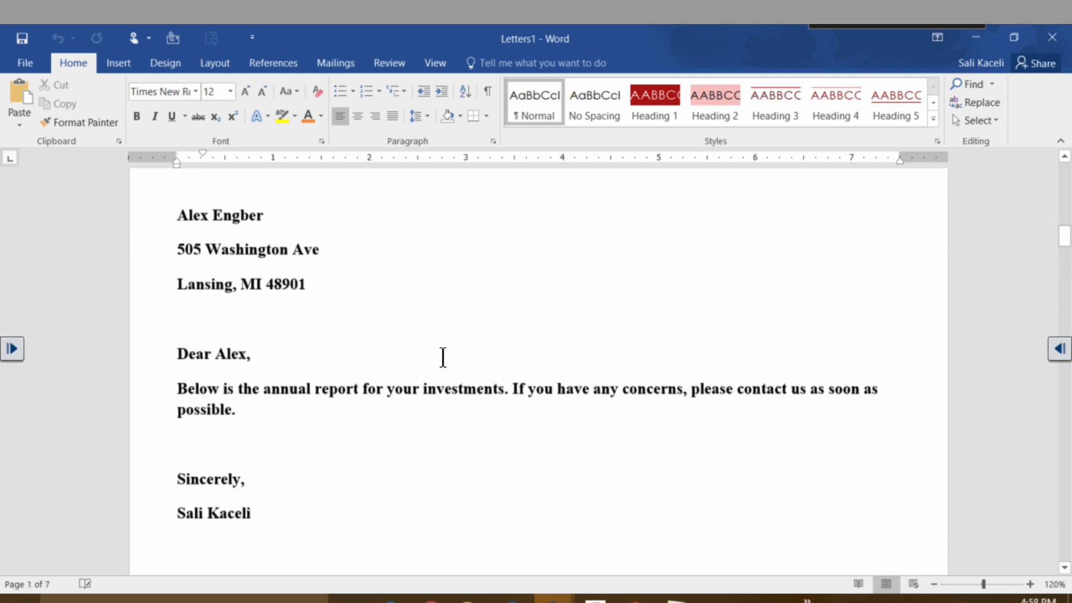
scroll(450, 352, "up", 6)
scroll(430, 385, "down", 3)
scroll(385, 390, "up", 7)
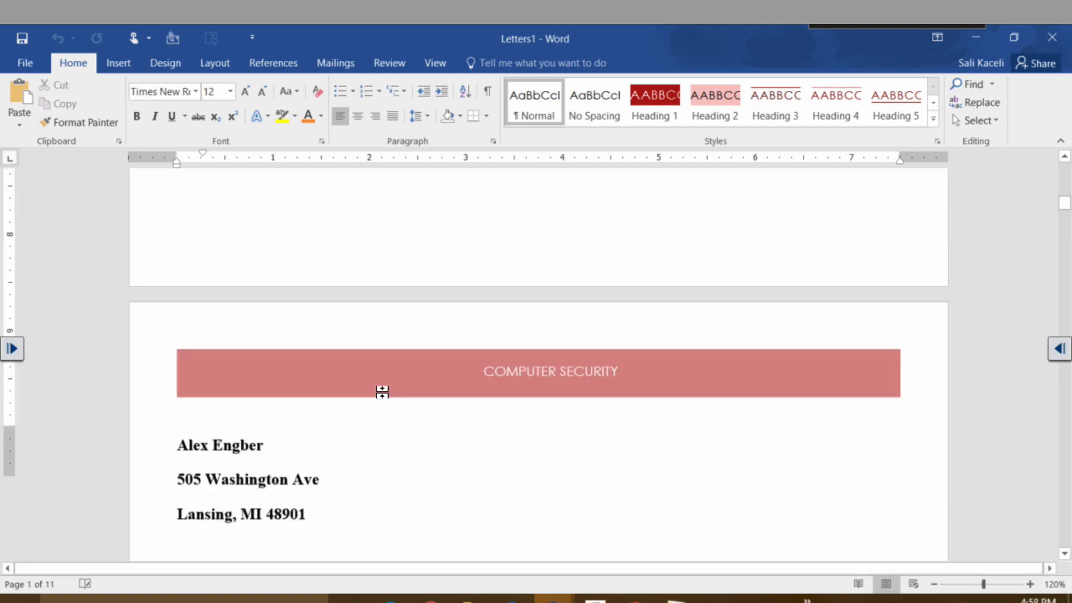
scroll(372, 370, "down", 1)
scroll(372, 370, "down", 5)
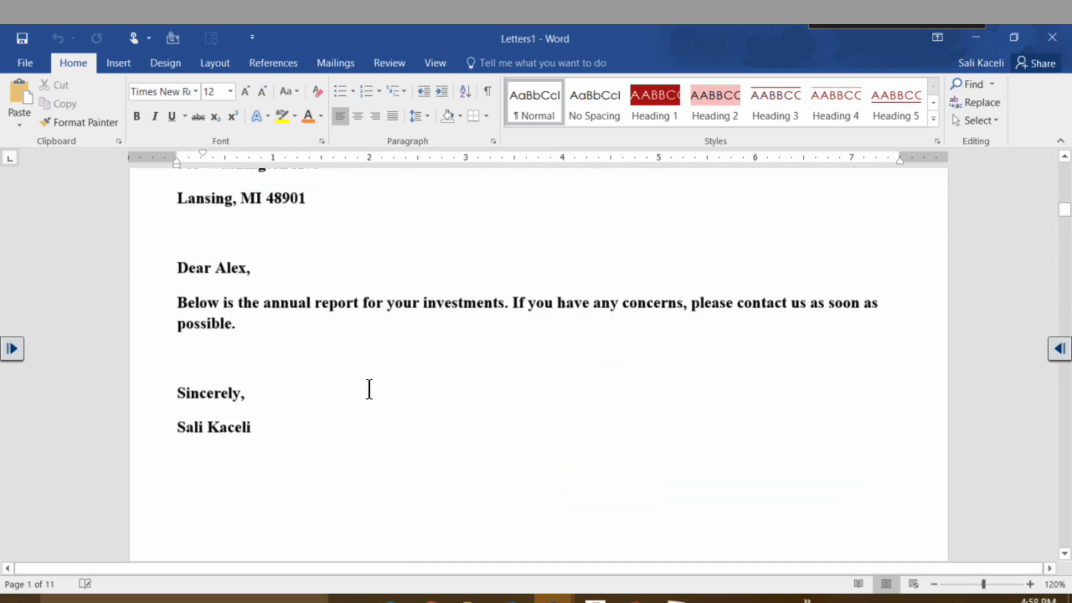
scroll(369, 387, "up", 2)
scroll(369, 425, "down", 15)
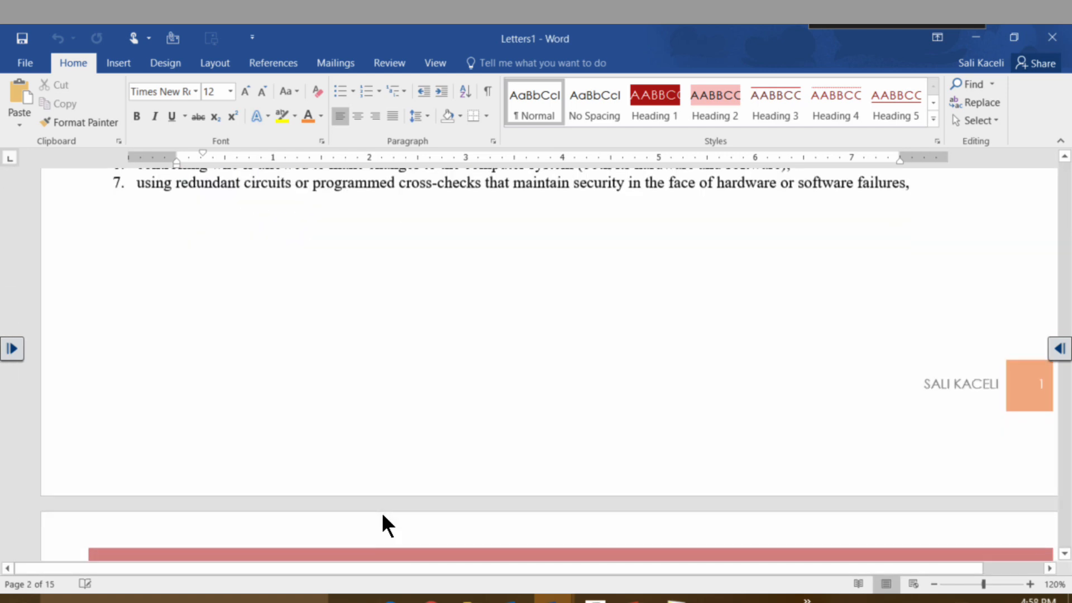
scroll(372, 497, "down", 4)
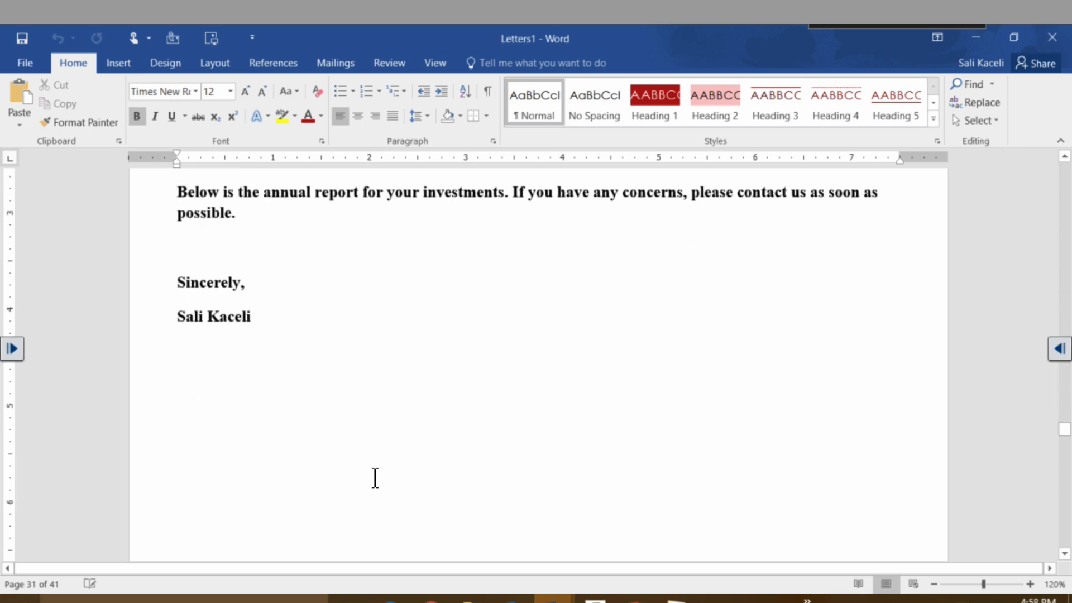
scroll(374, 484, "up", 2)
scroll(368, 492, "down", 20)
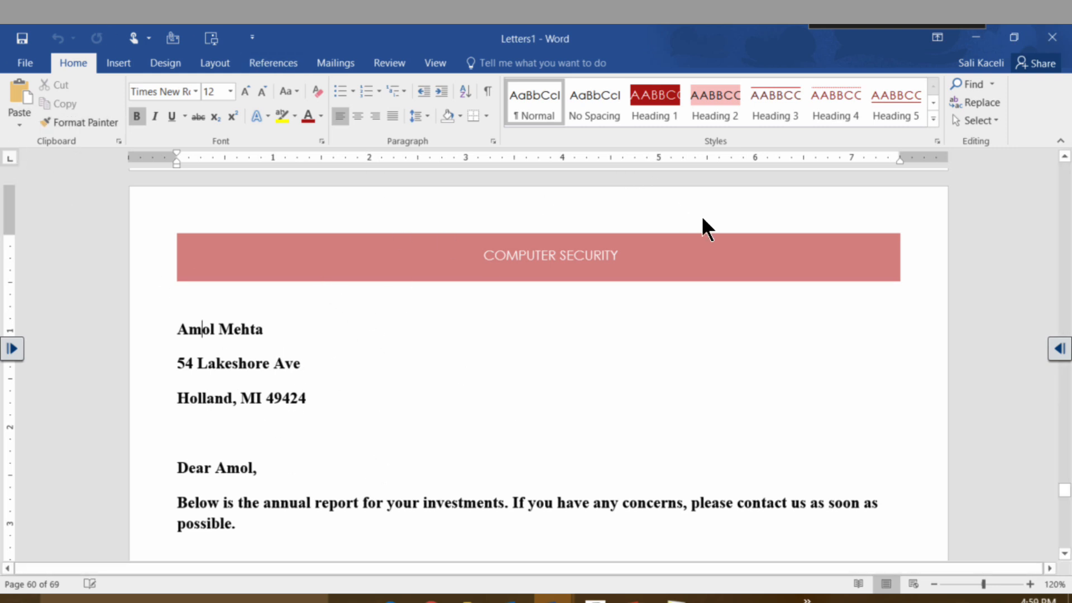
Close the merged Letters1 document without saving it, and close the mail merge document.
left_click(553, 599)
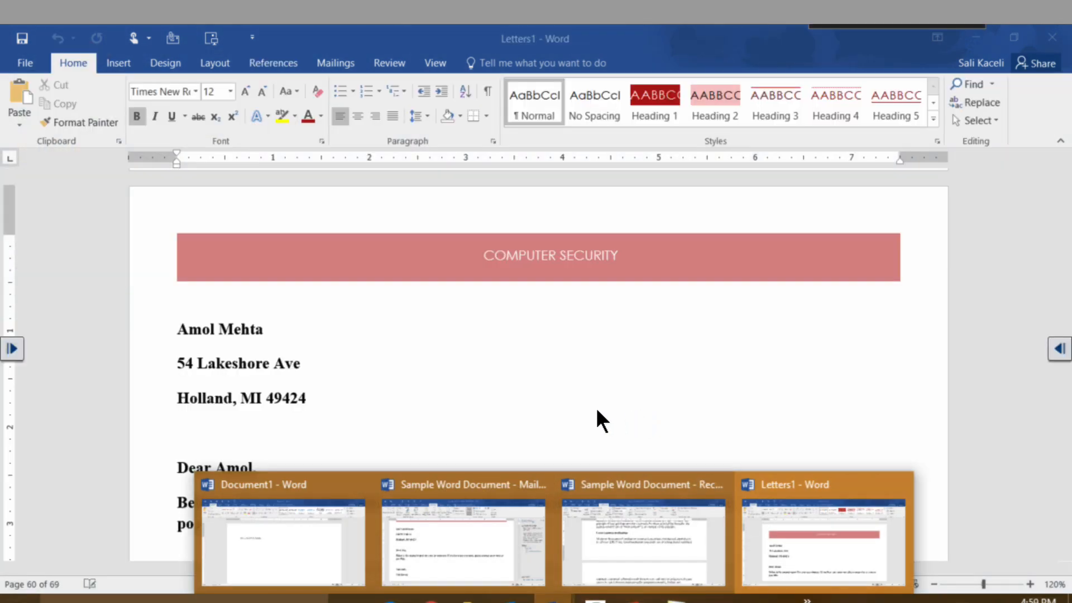
left_click(442, 385)
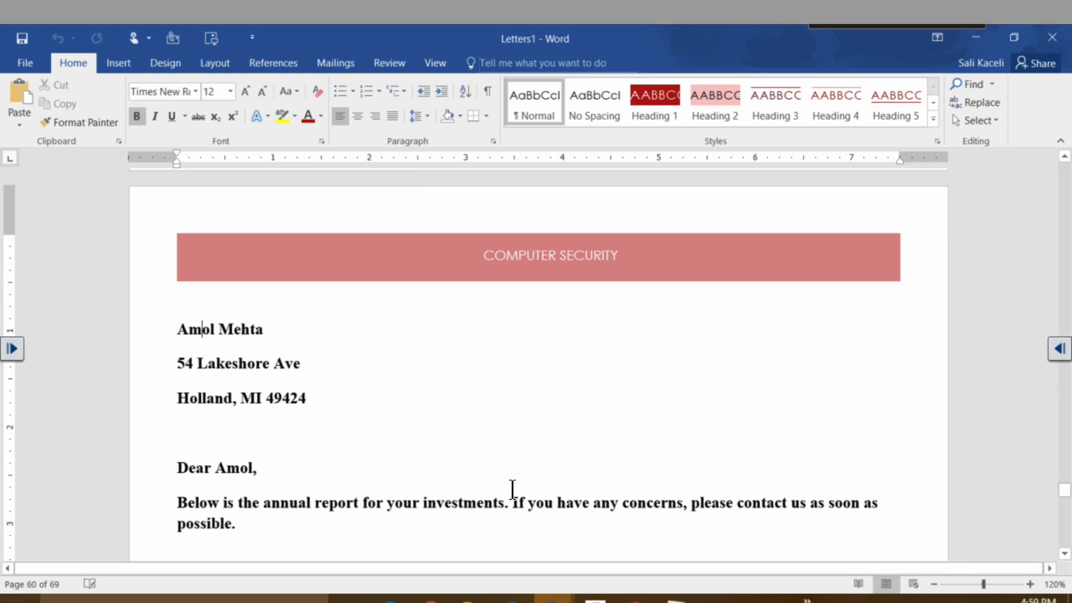
left_click(1050, 42)
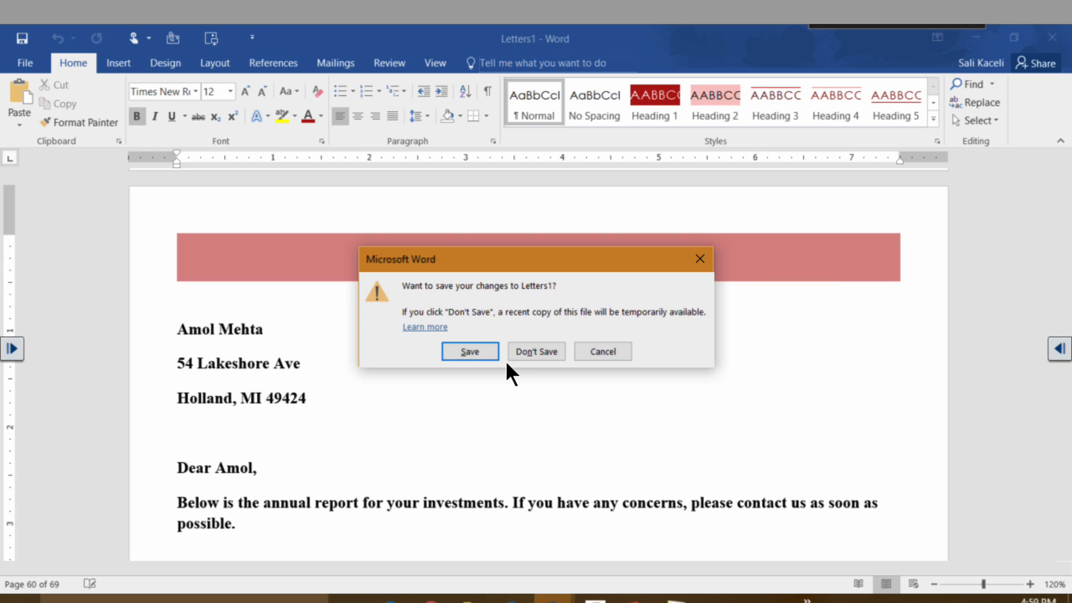
left_click(540, 352)
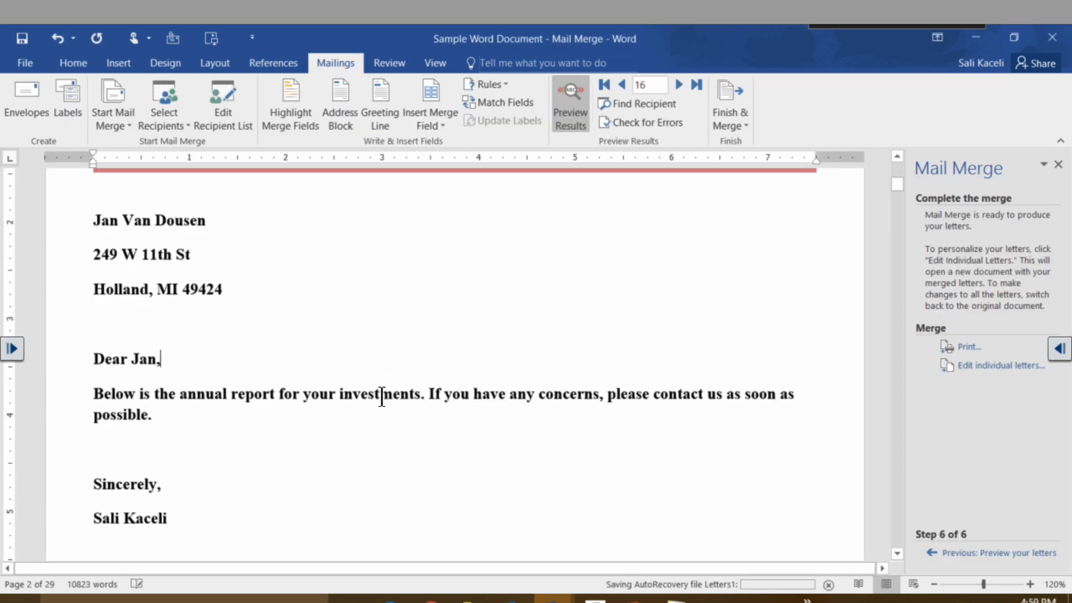
left_click(1052, 37)
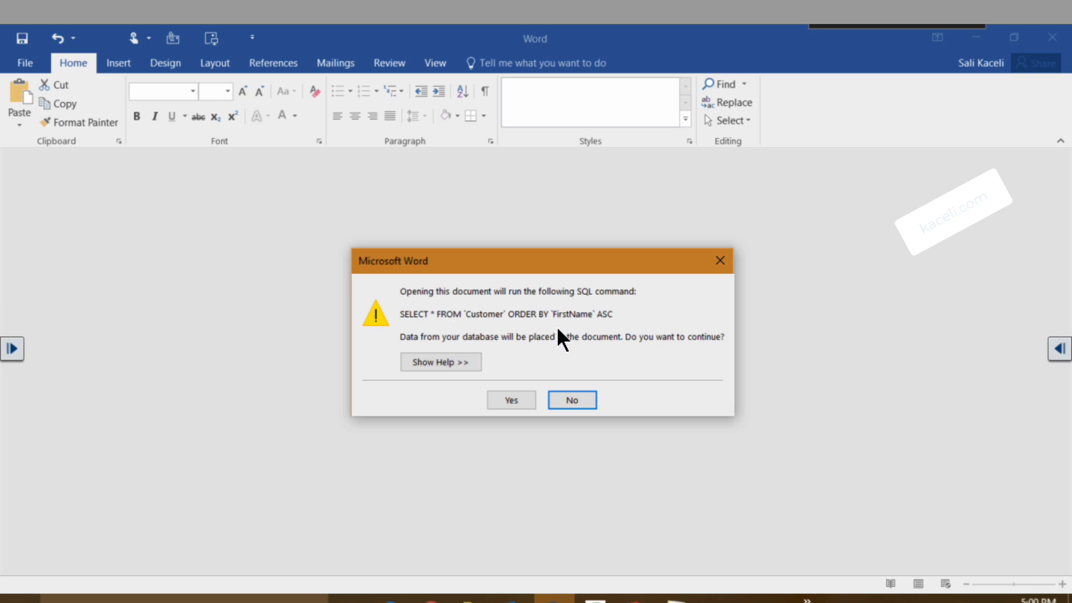
Reopen "Sample Word Document - Mail Merge" with its customer data loaded, and view the options for finishing the merge.
left_click(520, 399)
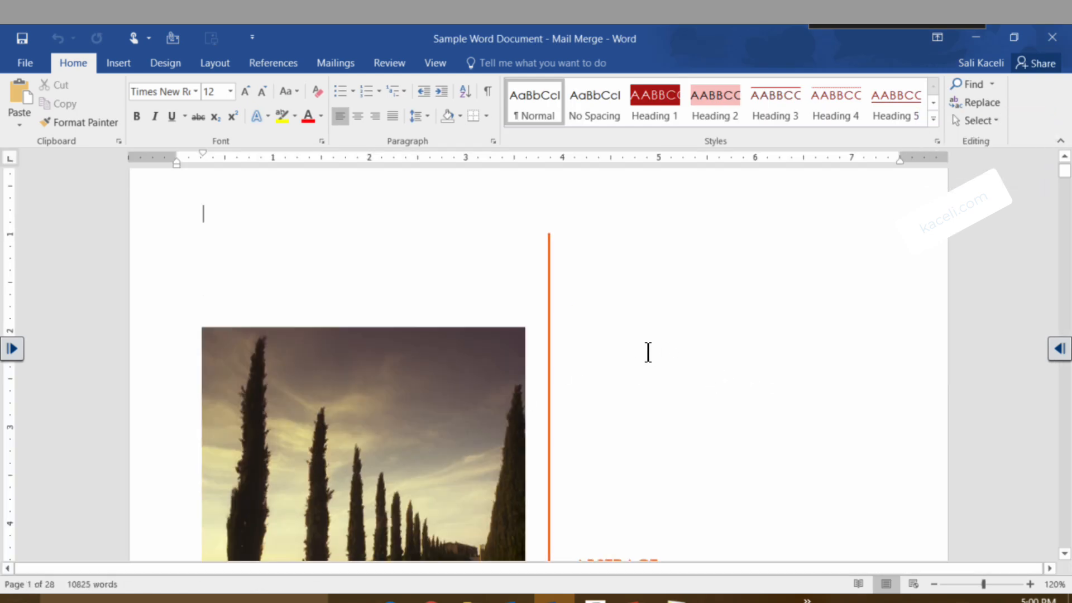
left_click(340, 65)
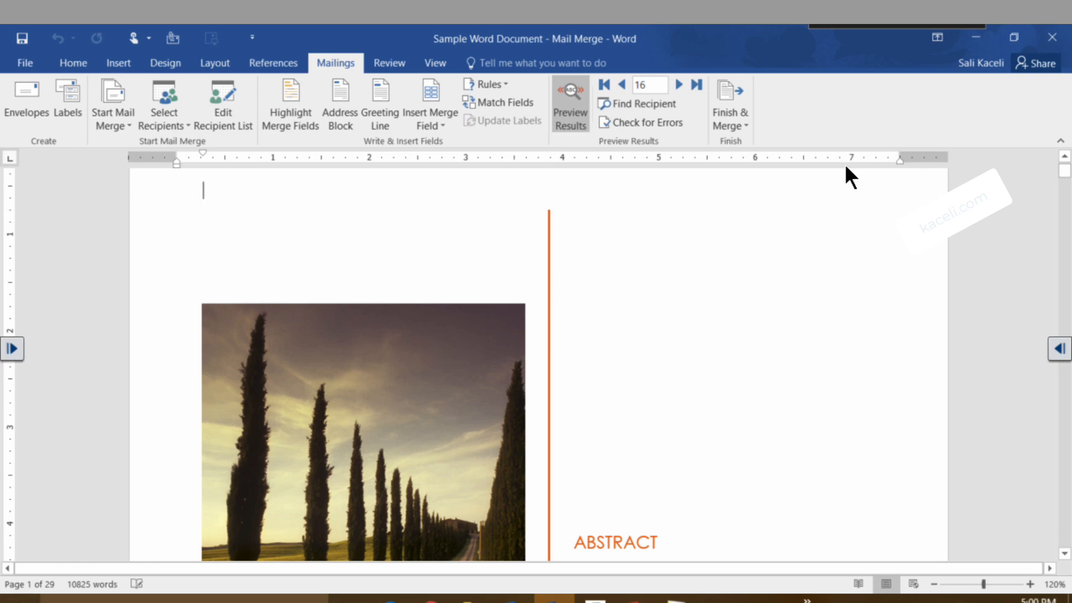
left_click(746, 128)
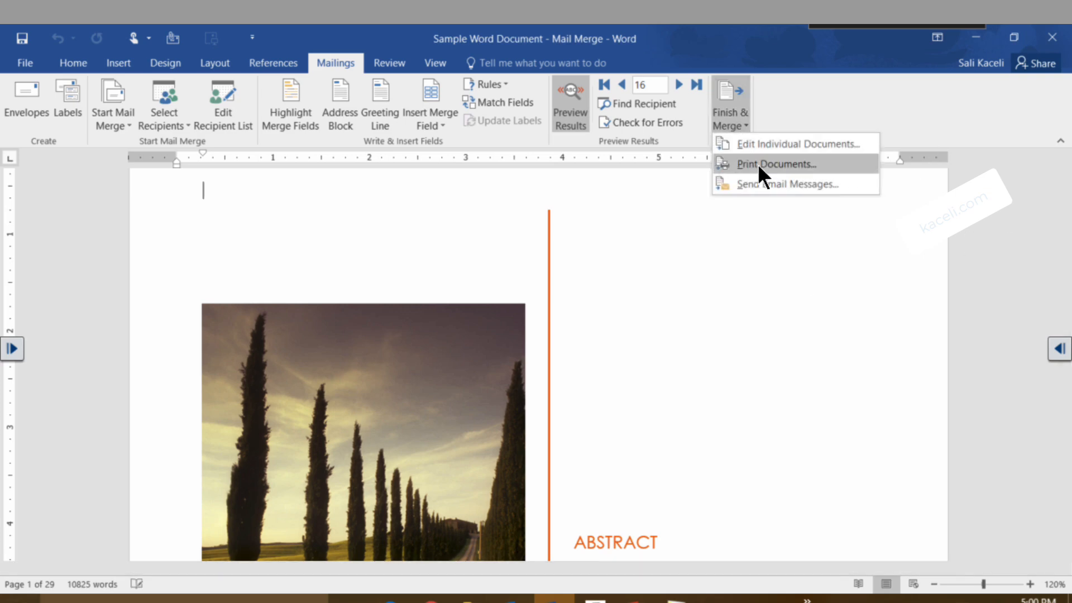
left_click(853, 346)
scroll(546, 332, "down", 5)
scroll(547, 334, "down", 10)
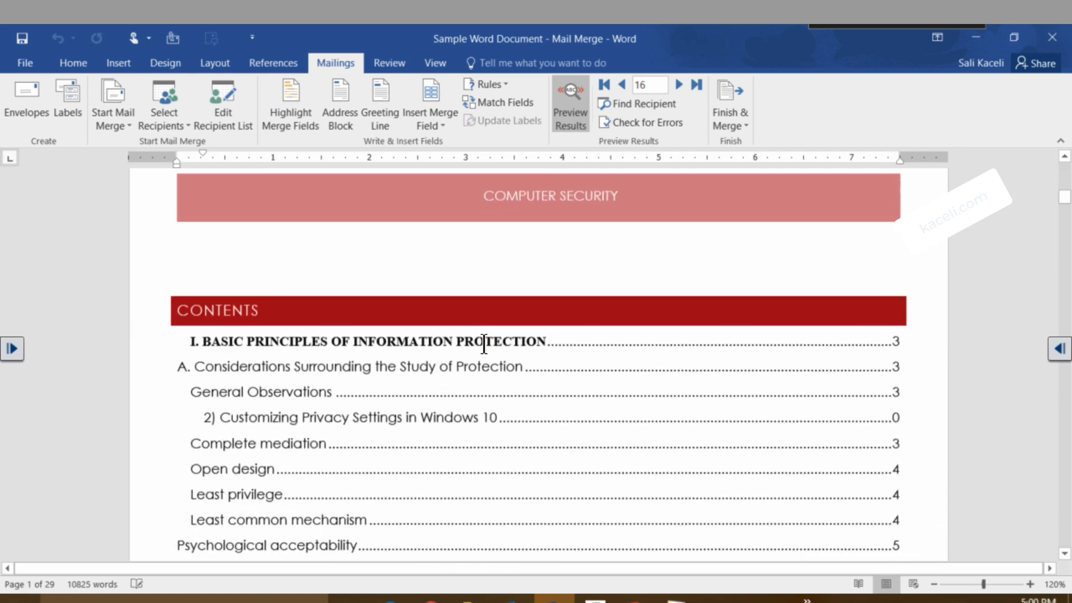
mouse_move(595, 601)
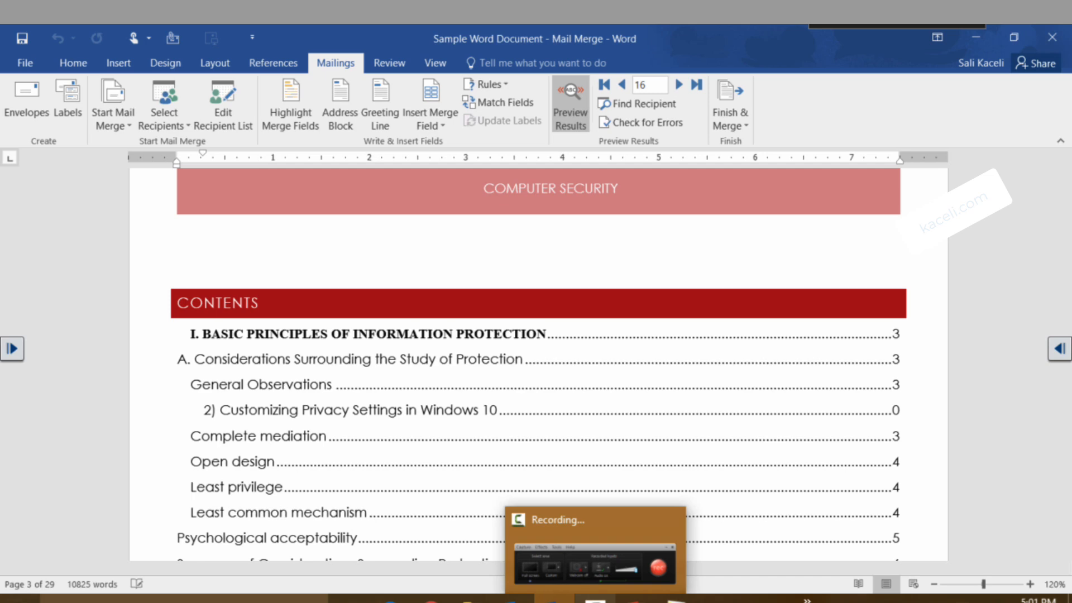
left_click(890, 413)
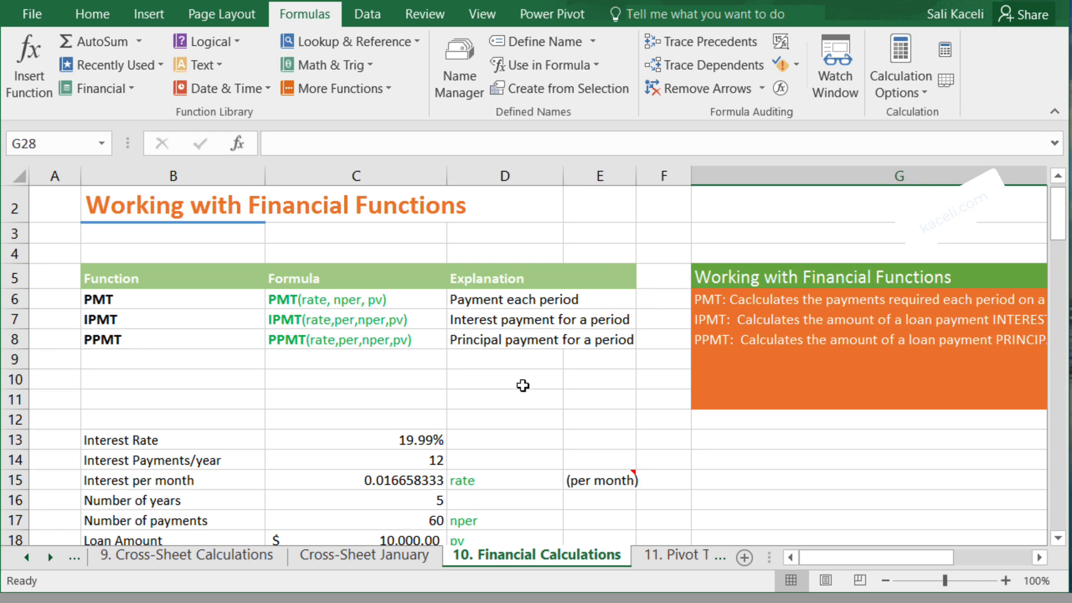
In cell C10 of the Financial Calculations sheet in Excel, search the function library for "pmt" and insert the PMT function.
left_click(294, 373)
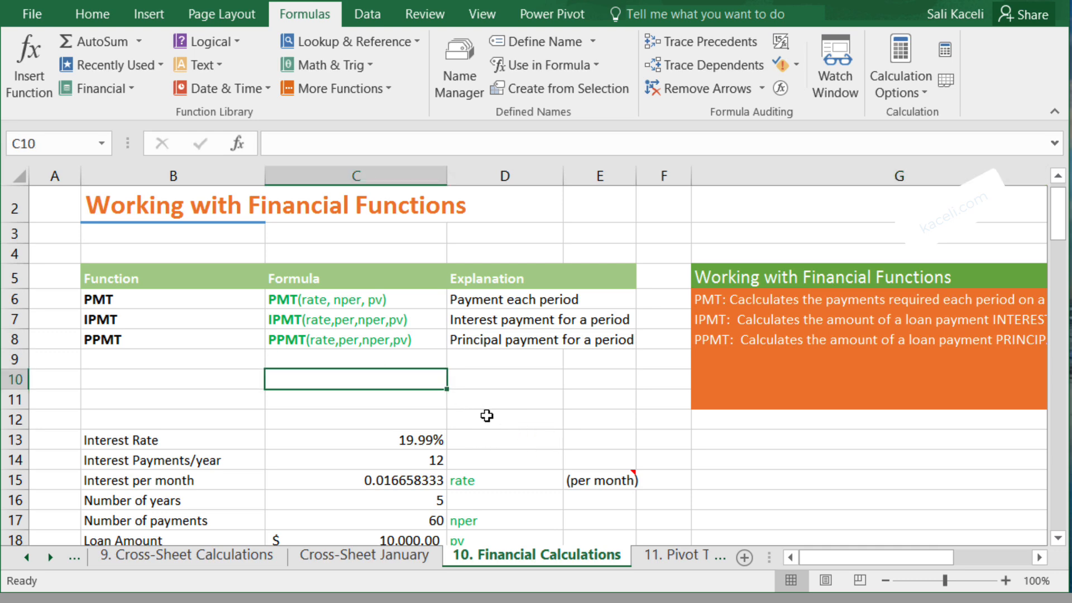
left_click(39, 86)
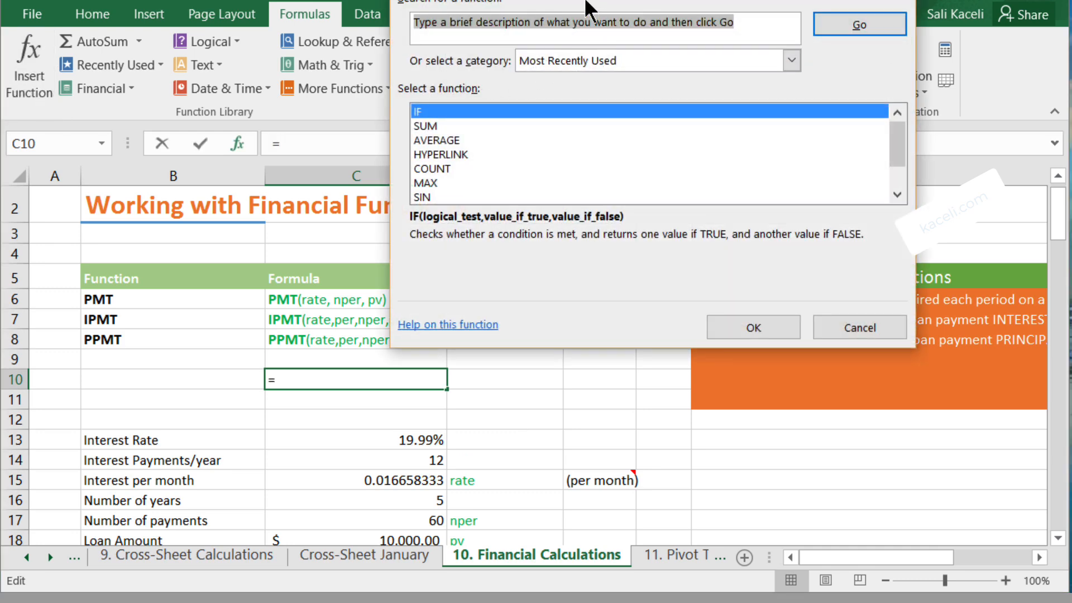
type("pmt")
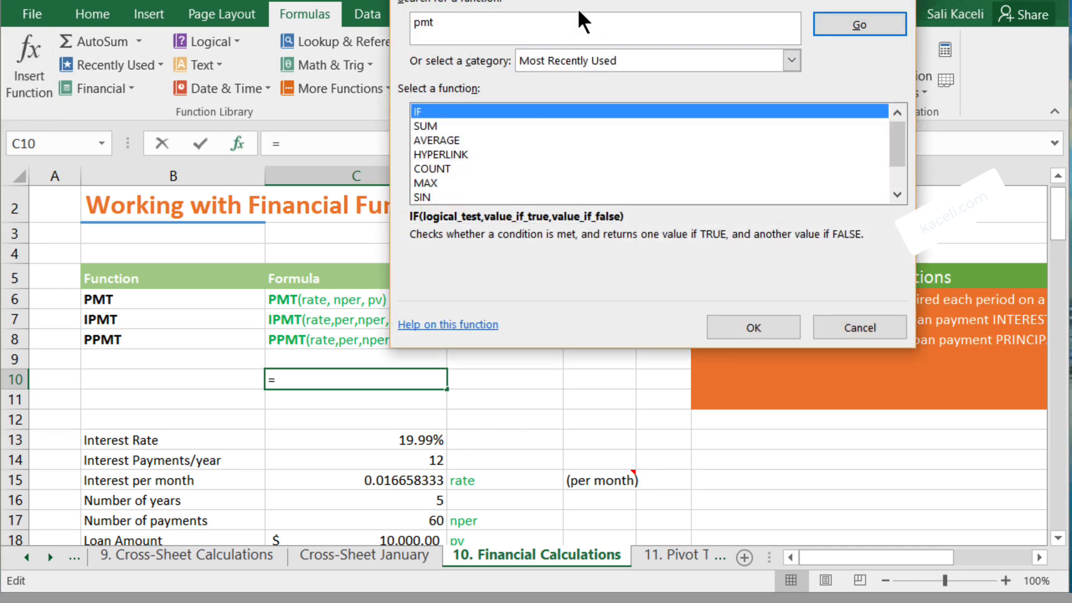
left_click(860, 24)
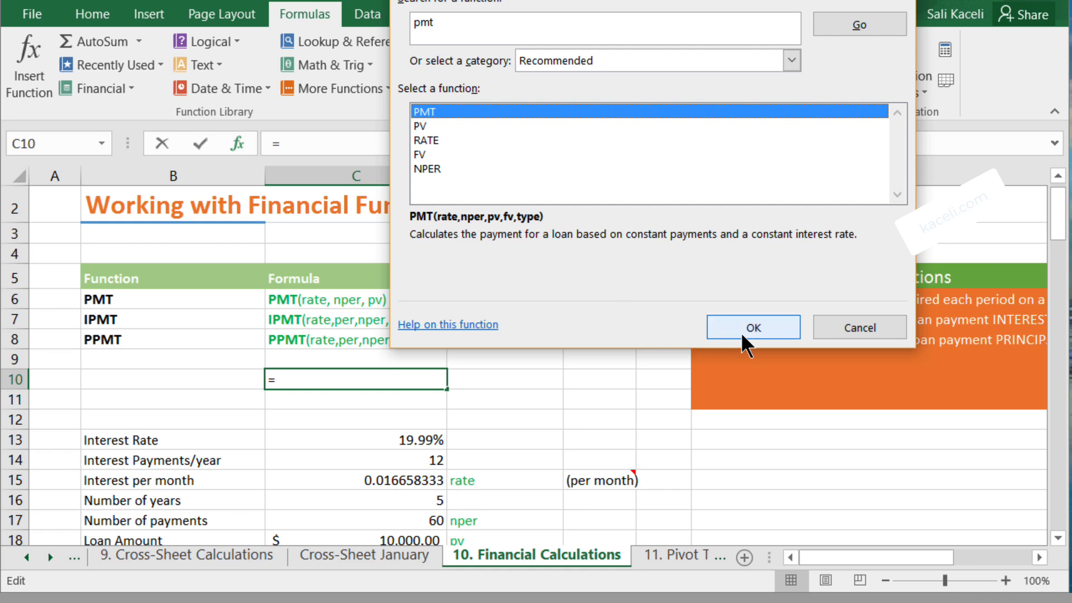
left_click(452, 325)
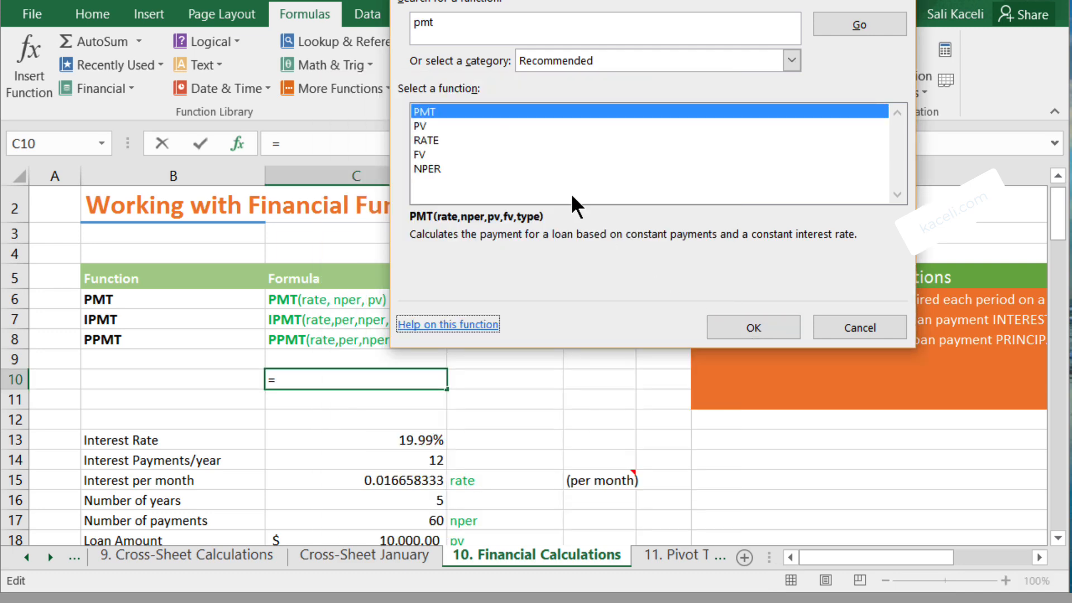
left_click(769, 329)
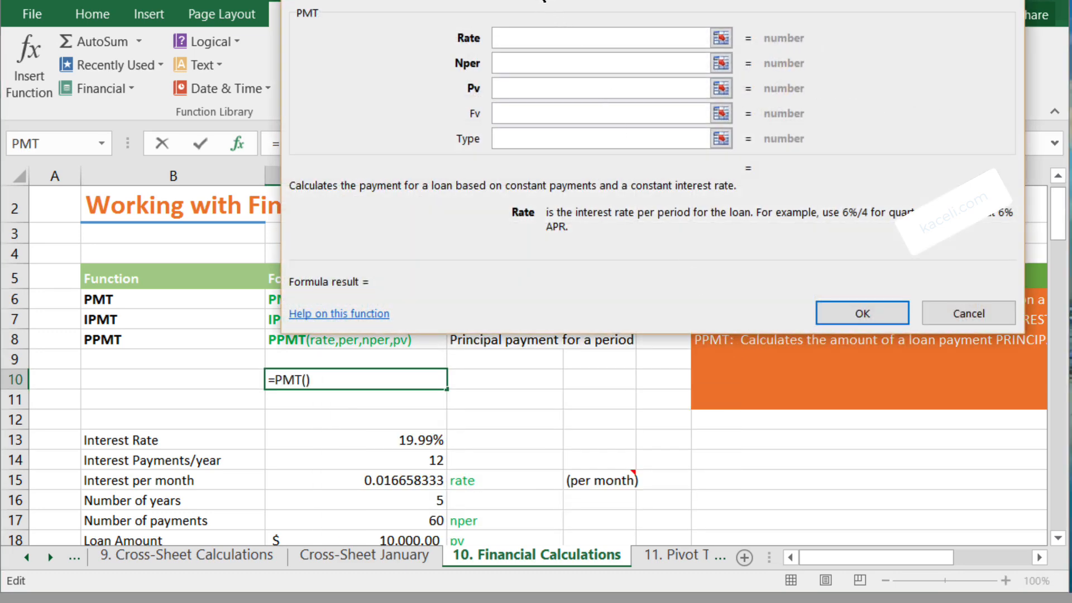
Move the PMT arguments dialog clear of the loan data and review the descriptions of Rate, Nper and Pv.
left_click_drag(542, 1, 752, 74)
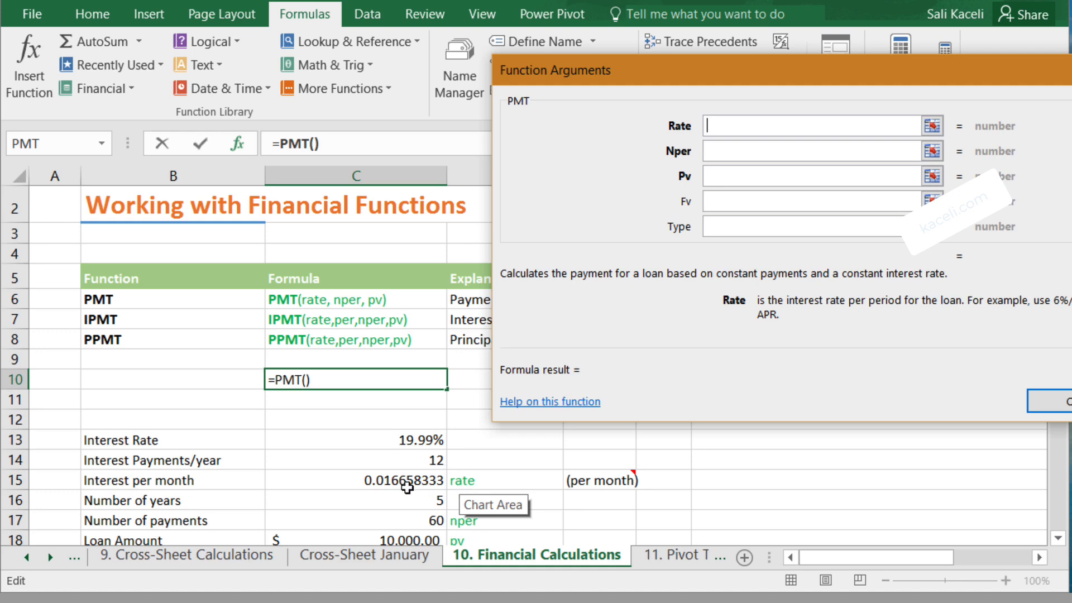
left_click(750, 156)
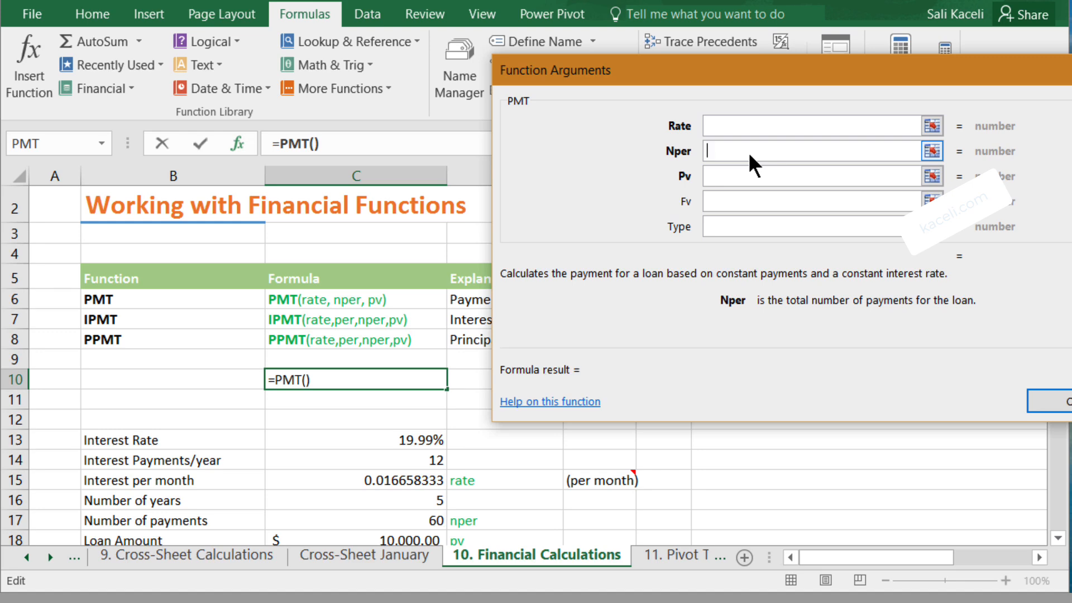
left_click(761, 128)
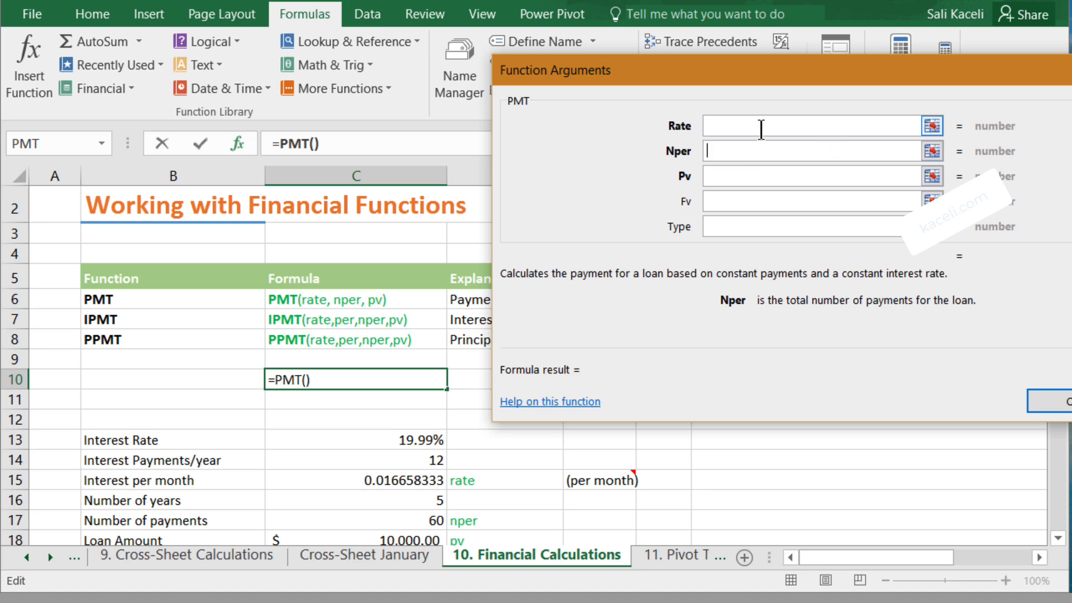
left_click(726, 154)
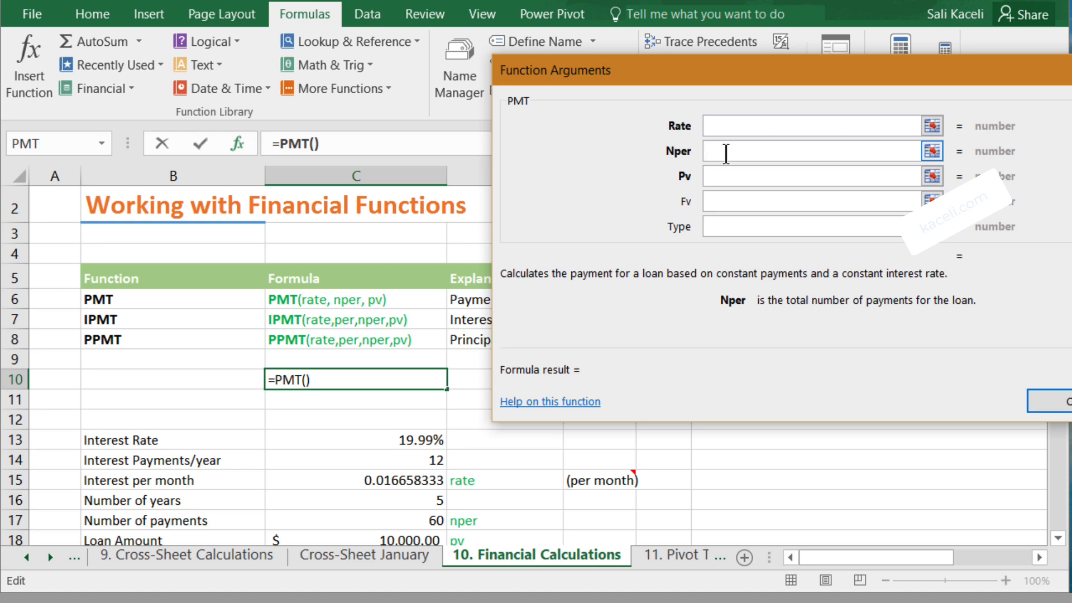
left_click(720, 175)
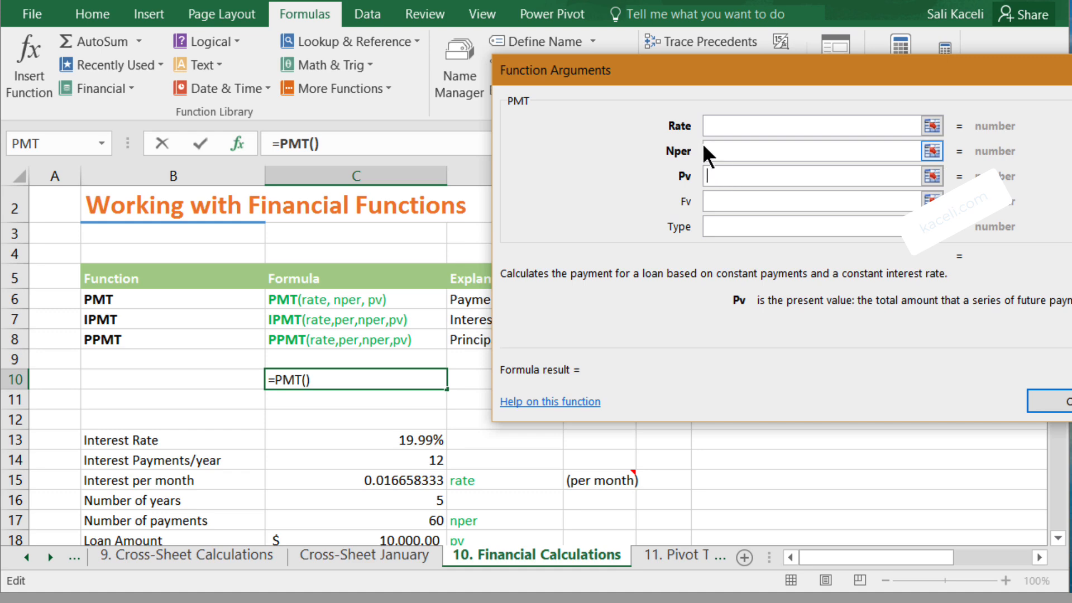
Cancel the PMT function being inserted in C10 and set the Interest Rate in C13 to 5%.
left_click(754, 127)
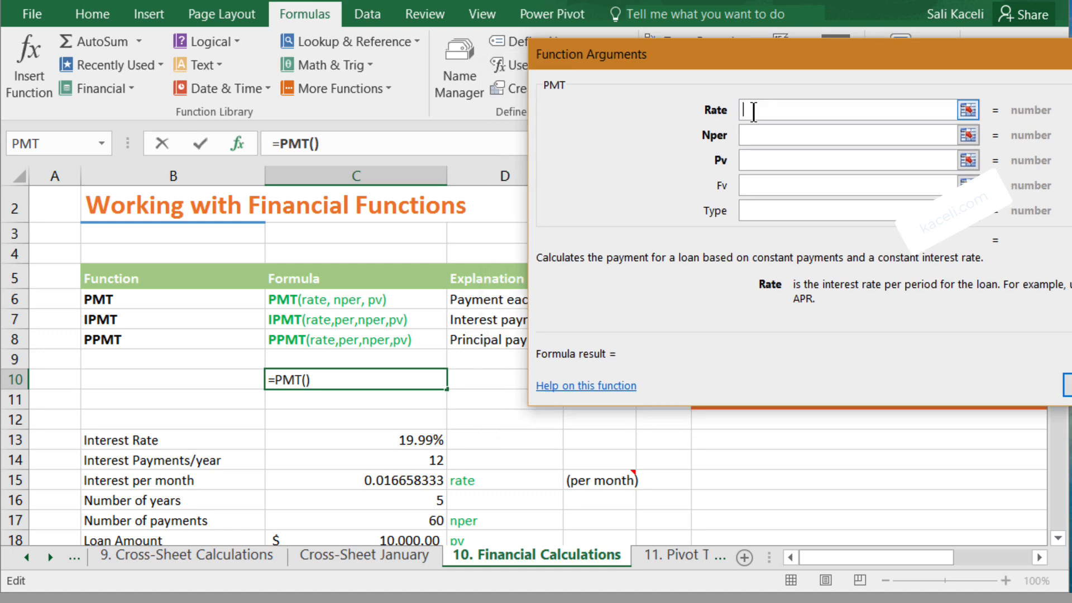
key("Escape")
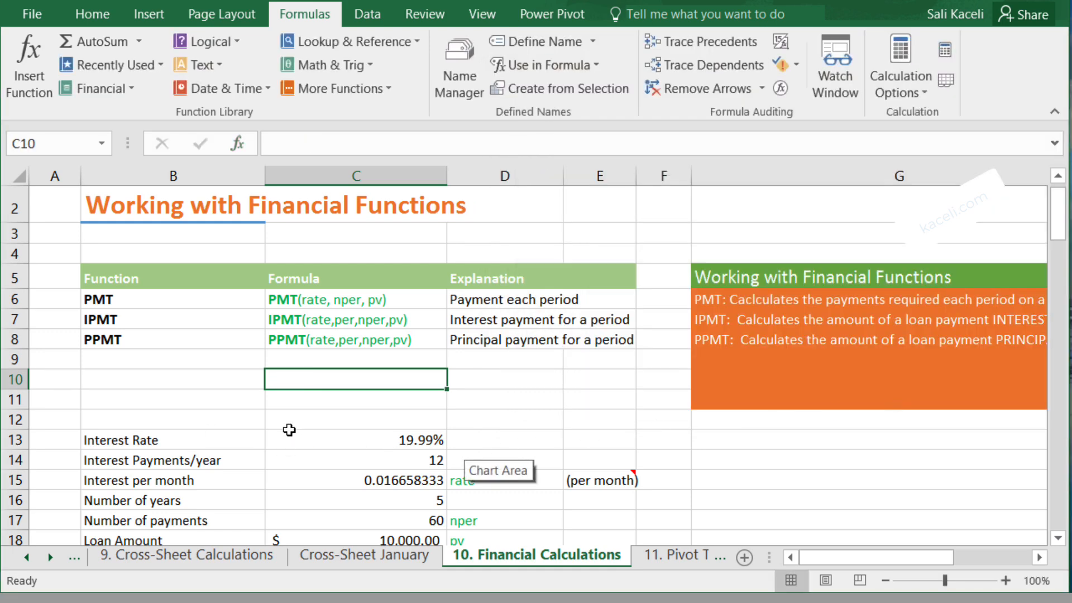
left_click(350, 443)
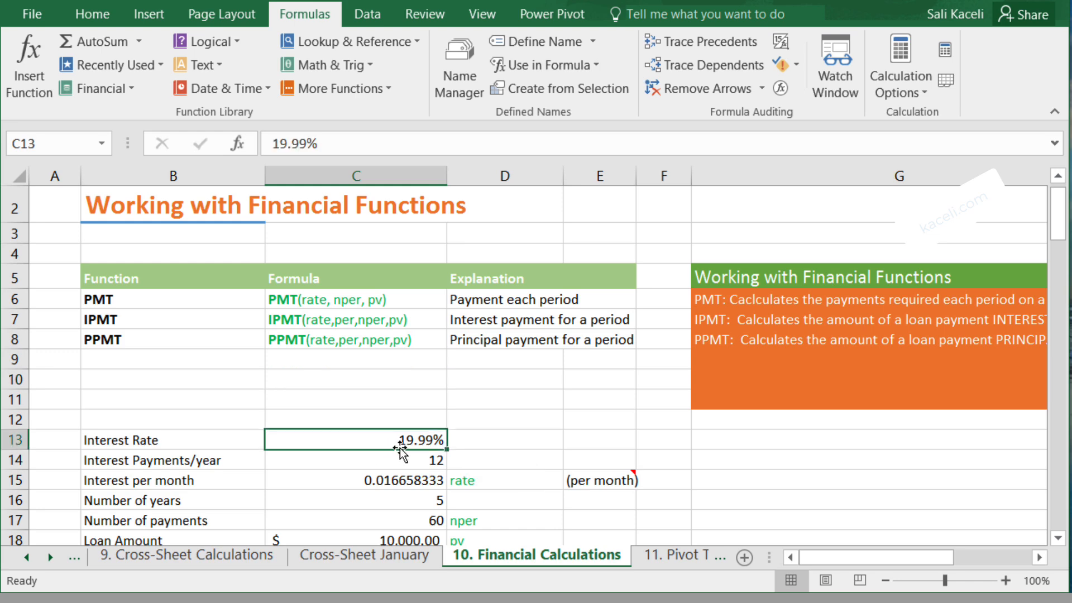
type("5%")
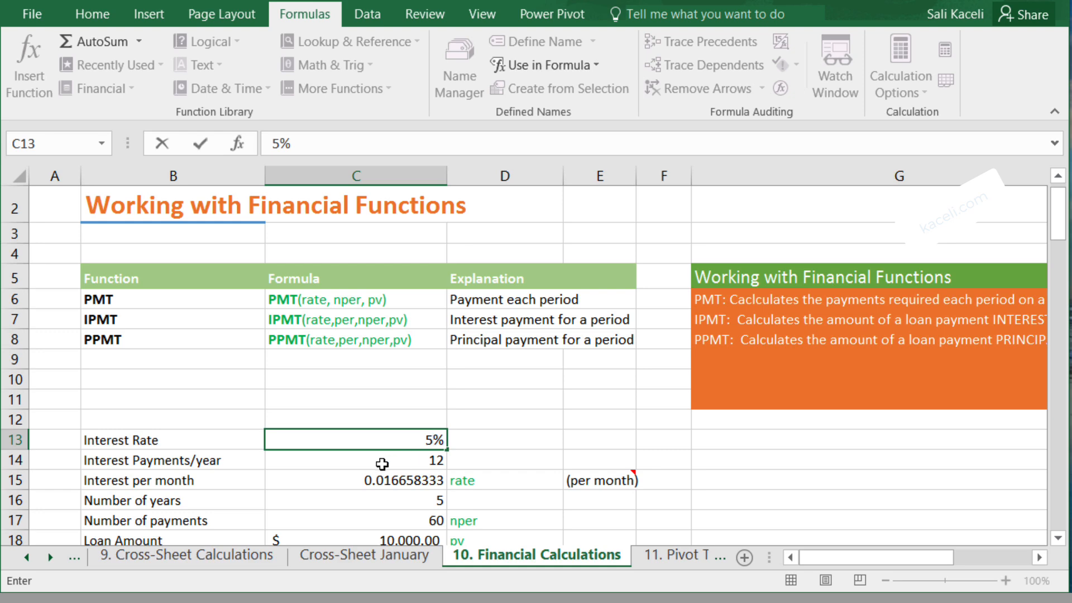
key("Return")
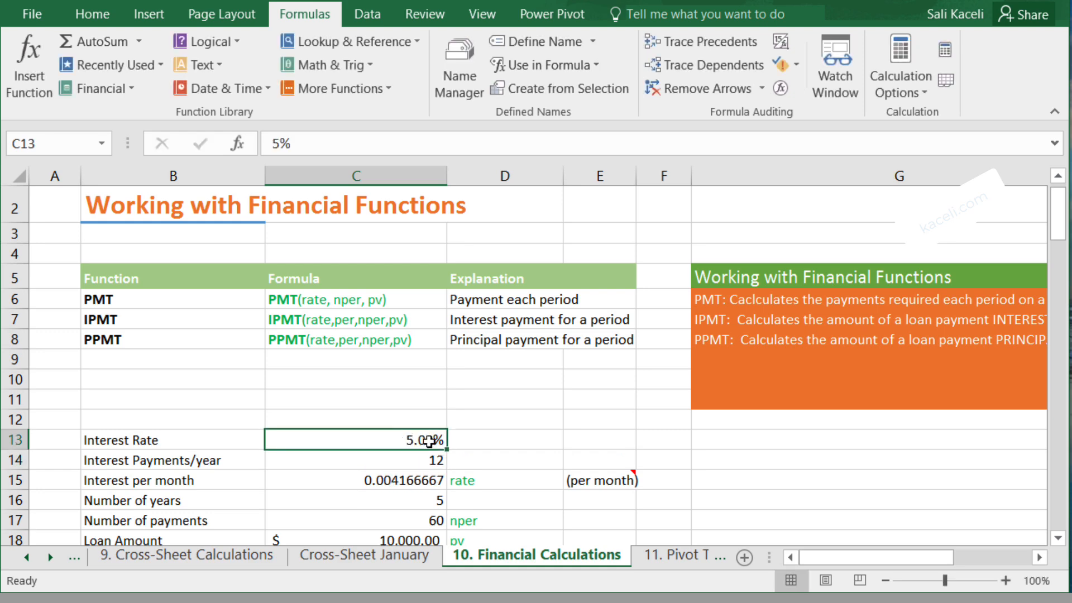
left_click(92, 14)
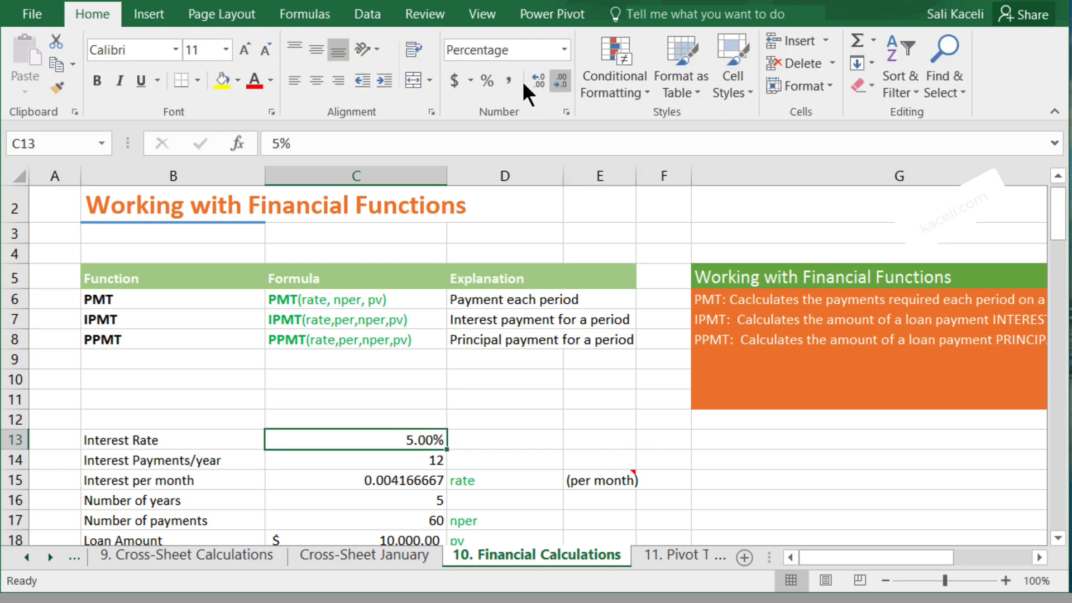
Change the Interest per month formula in C15 to =C13/C14, displayed with five decimals.
left_click(396, 468)
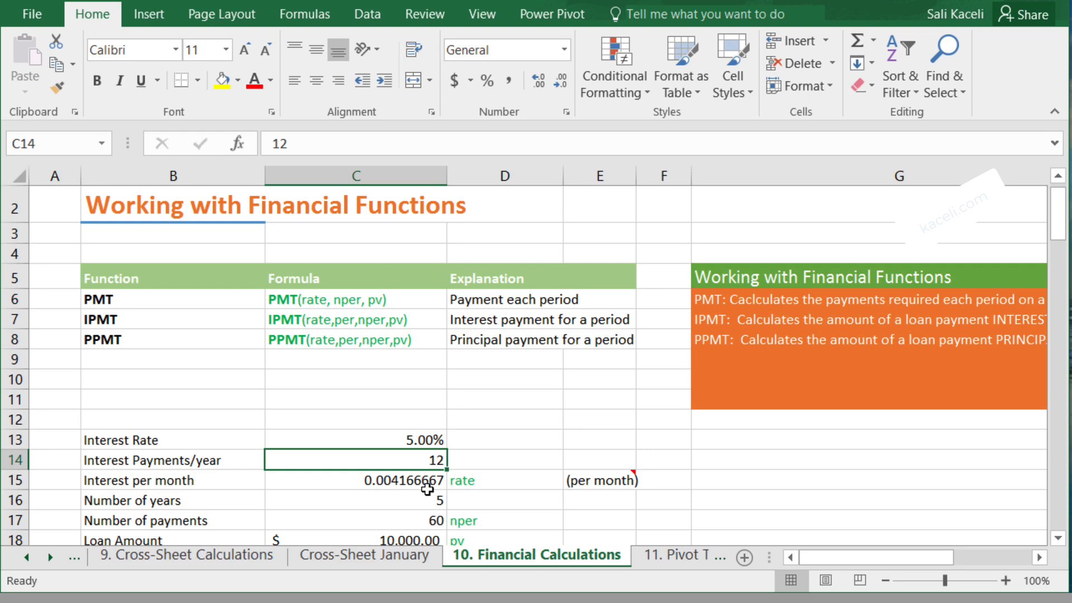
left_click(422, 481)
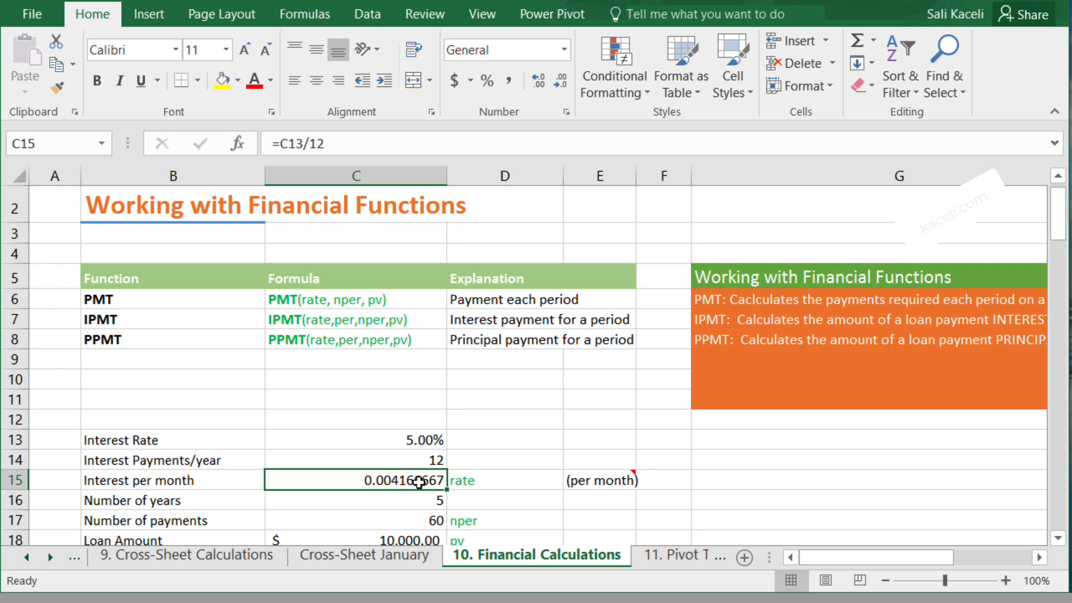
left_click(307, 143)
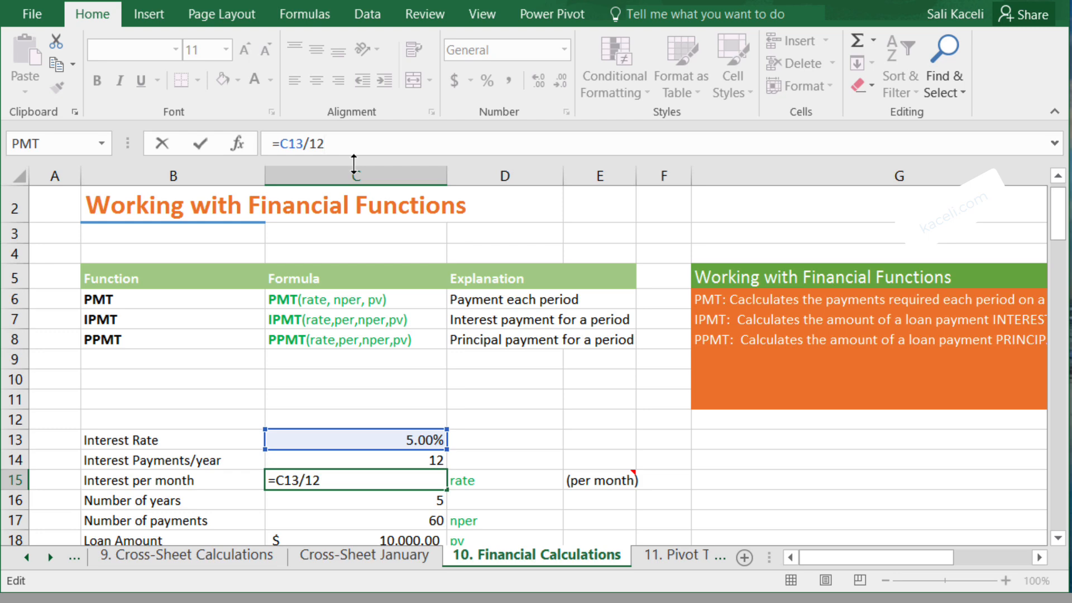
left_click(372, 460)
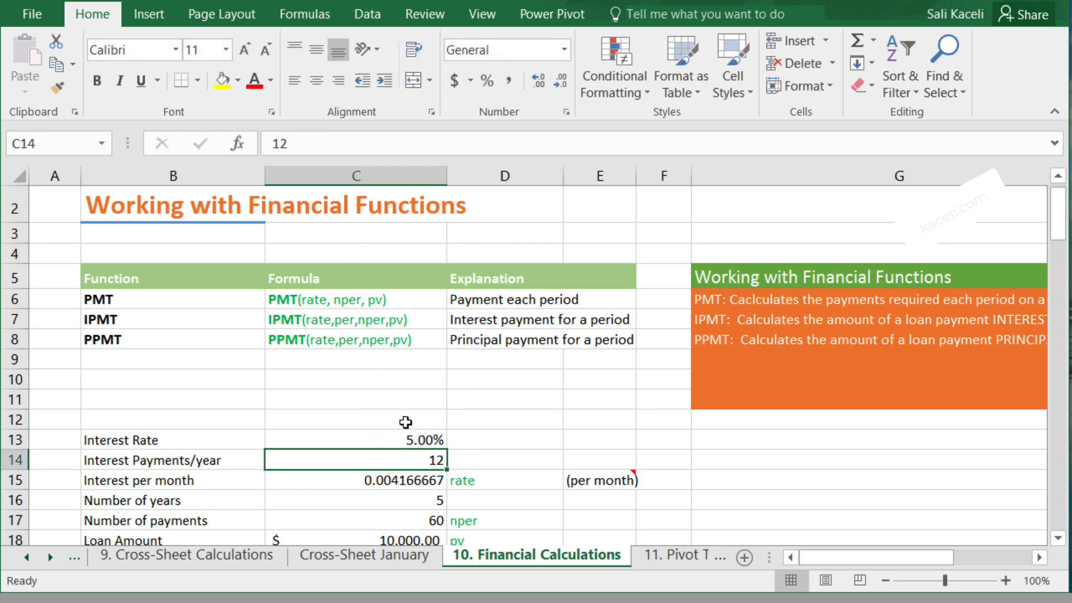
left_click(320, 144)
key("Return")
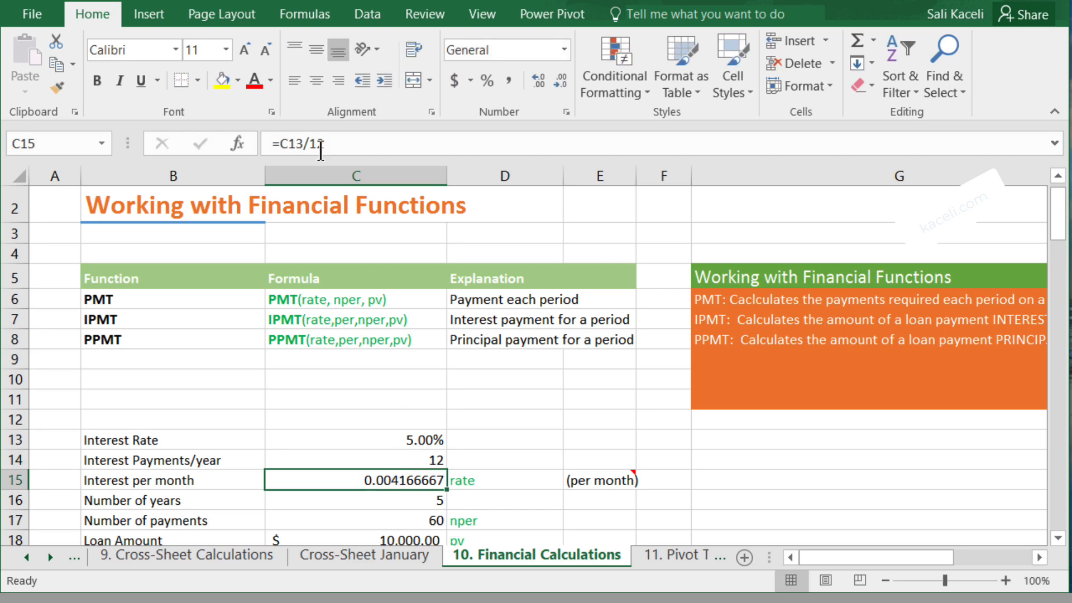
left_click(329, 145)
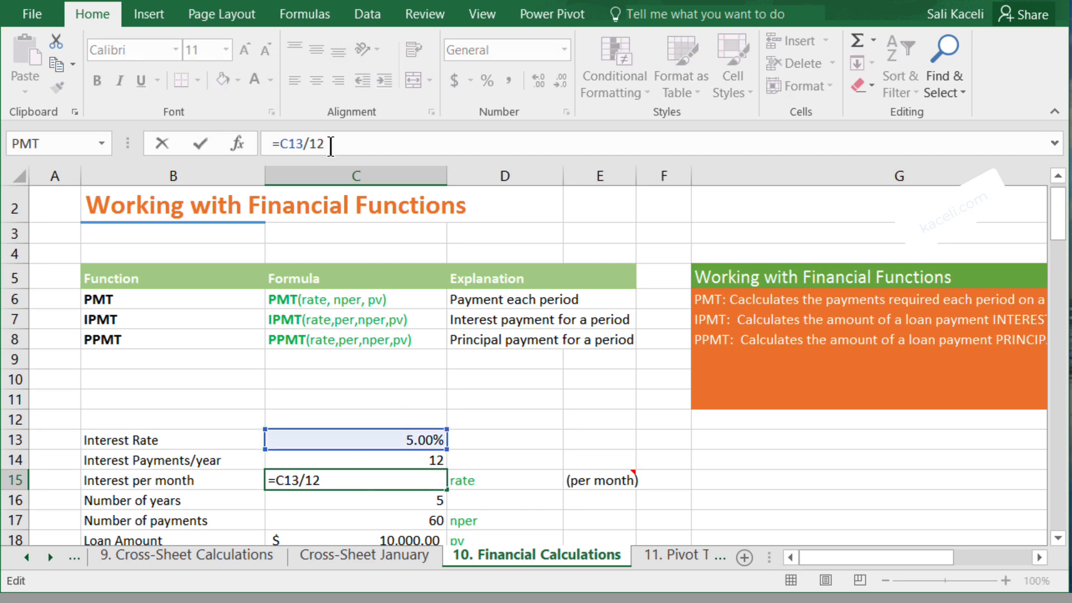
key("BackSpace")
key("BackSpace")
type("c14")
key("Return")
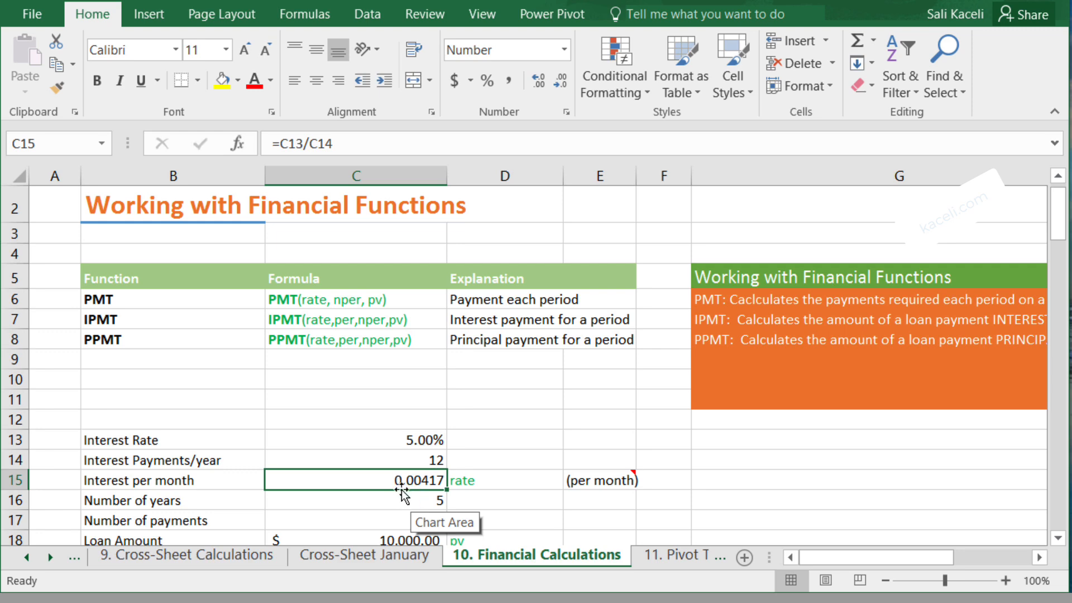
Review the Number of years, the cells referenced by the Number of payments formula, and the Loan Amount.
left_click(414, 500)
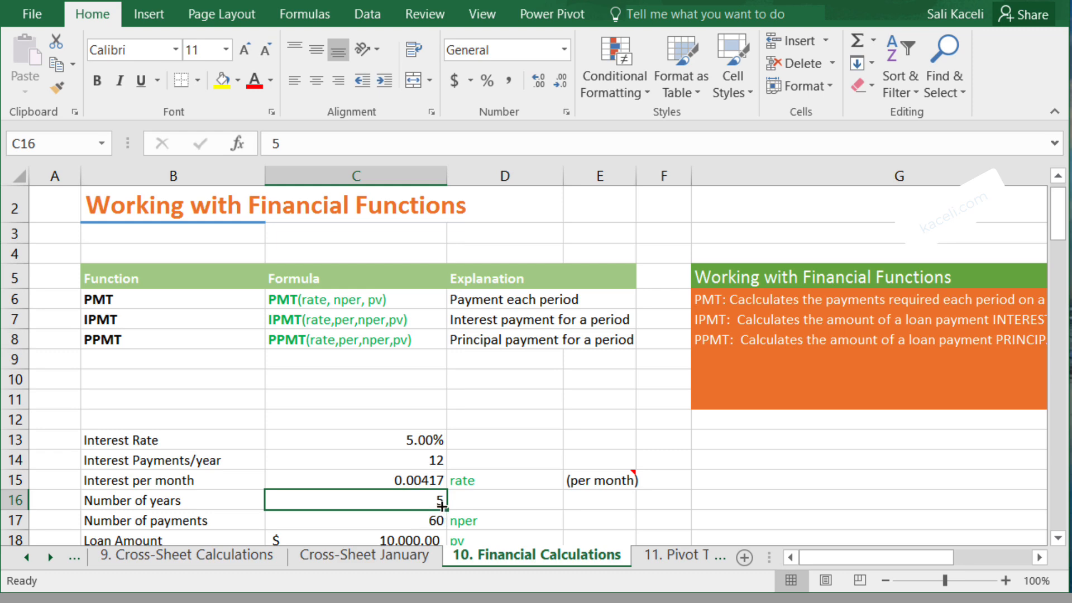
scroll(424, 492, "down", 2)
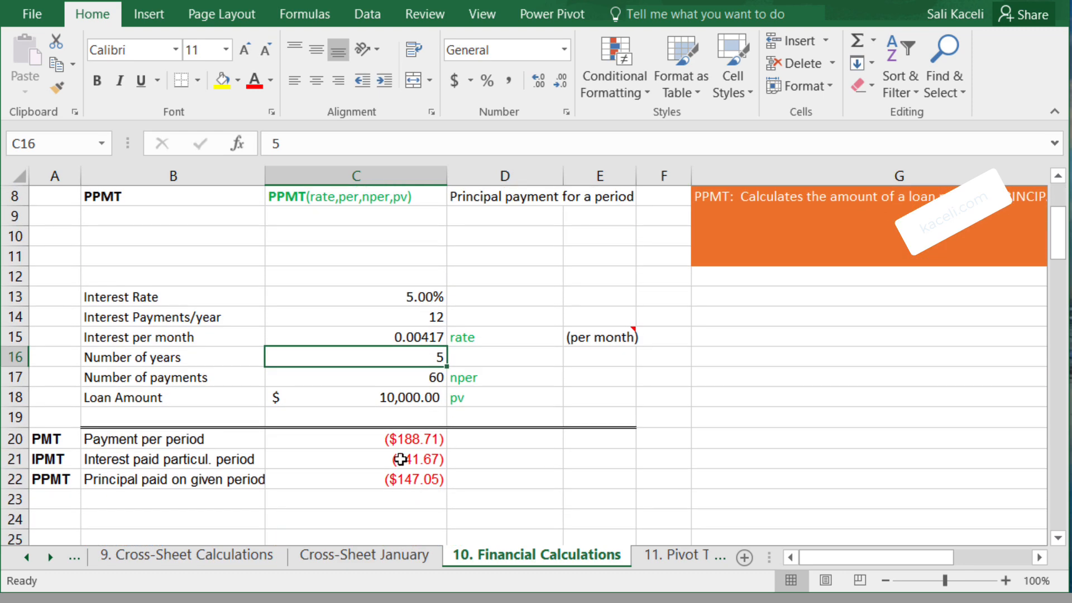
left_click(423, 381)
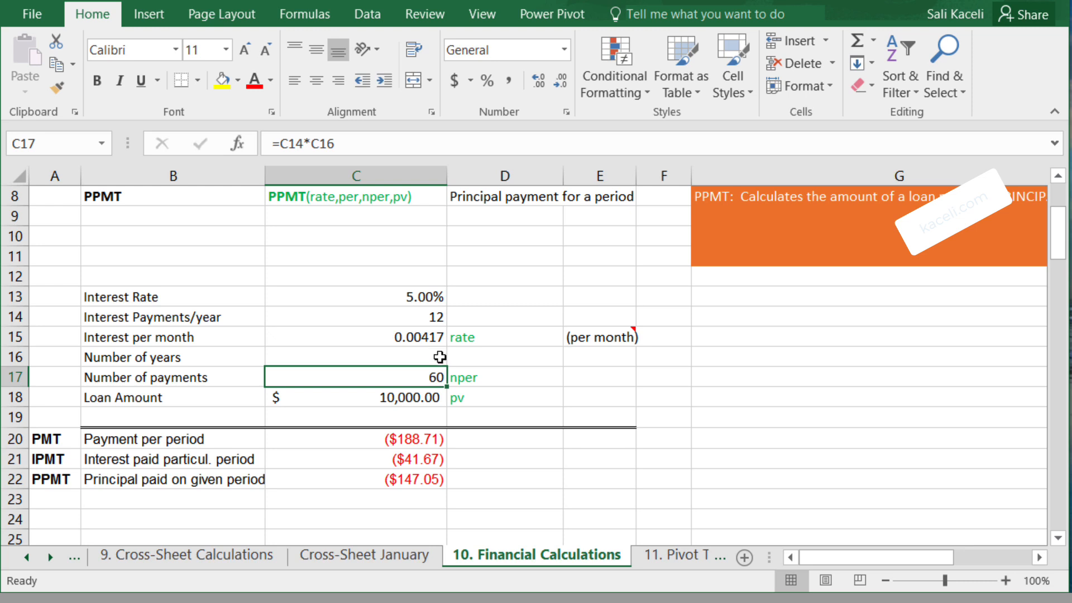
left_click(300, 144)
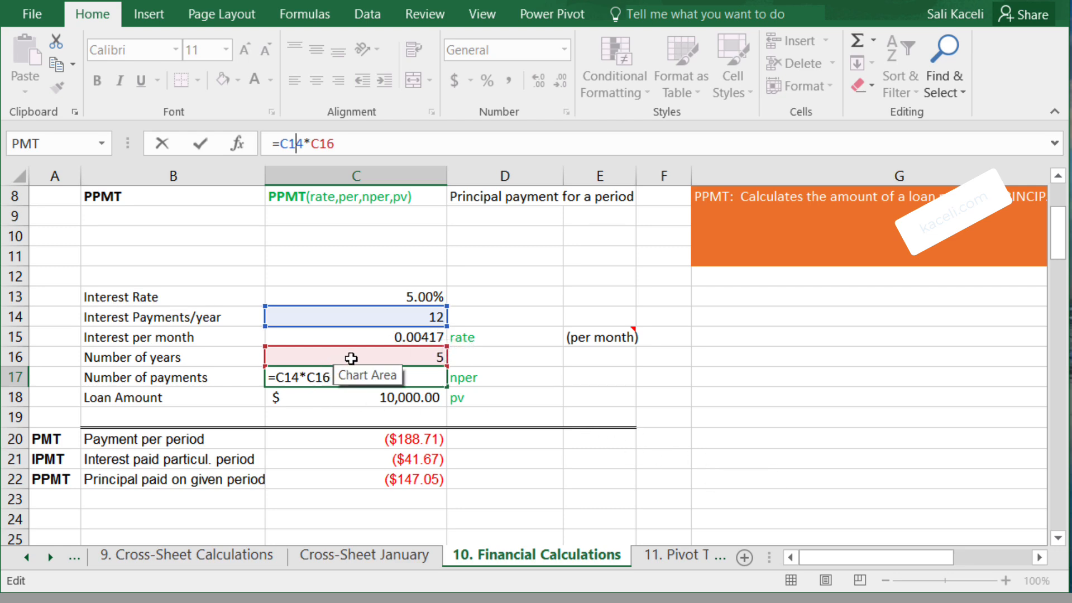
left_click(517, 379)
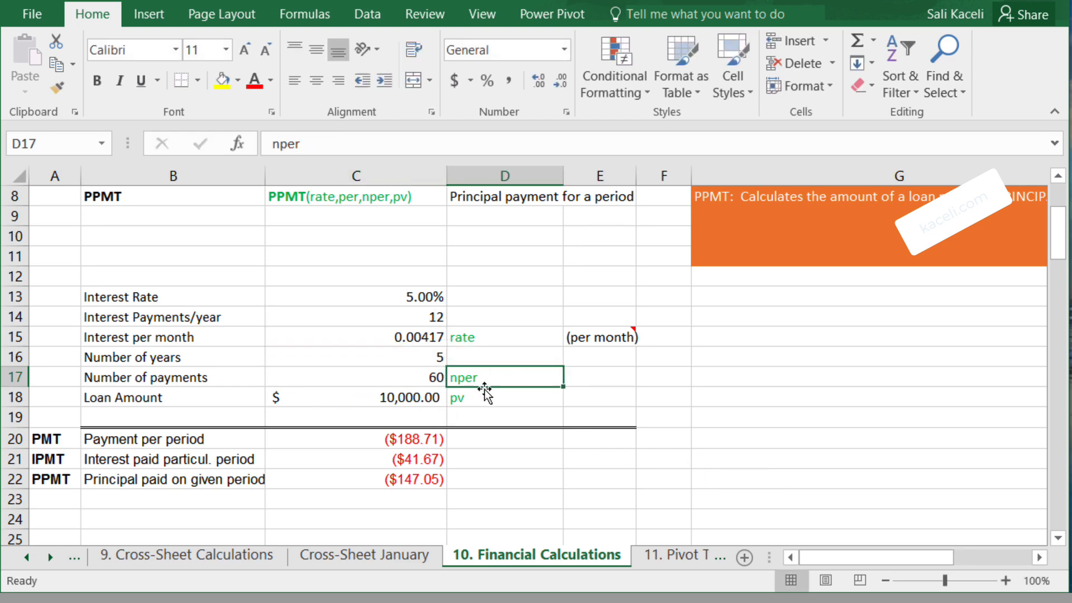
left_click(411, 399)
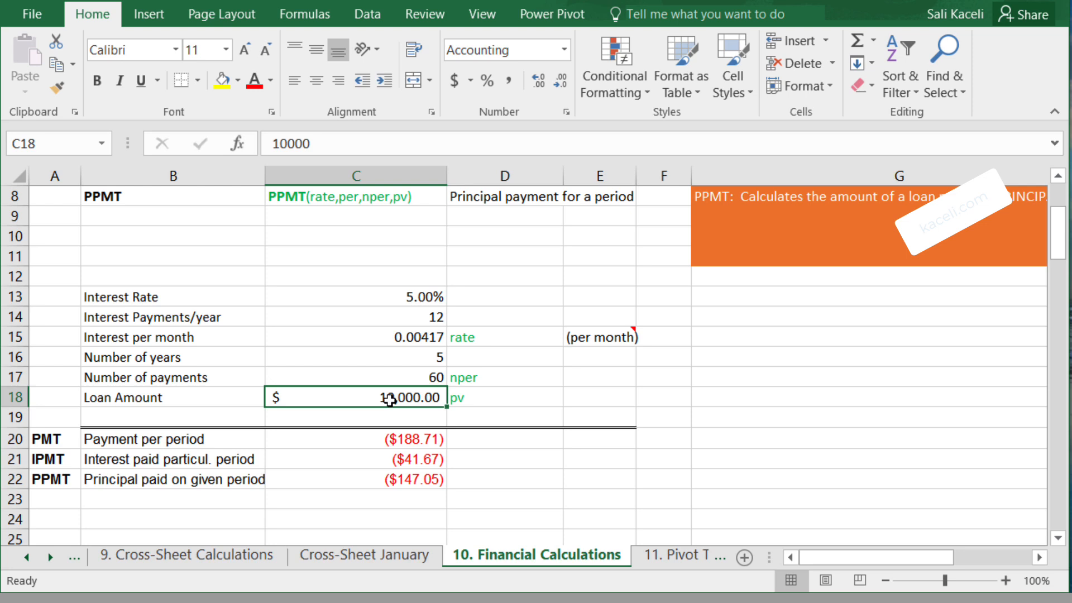
Clear the existing PMT, IPMT and PPMT results from cells C20 to C22.
left_click(434, 442)
key("shift+Down")
key("shift+Down")
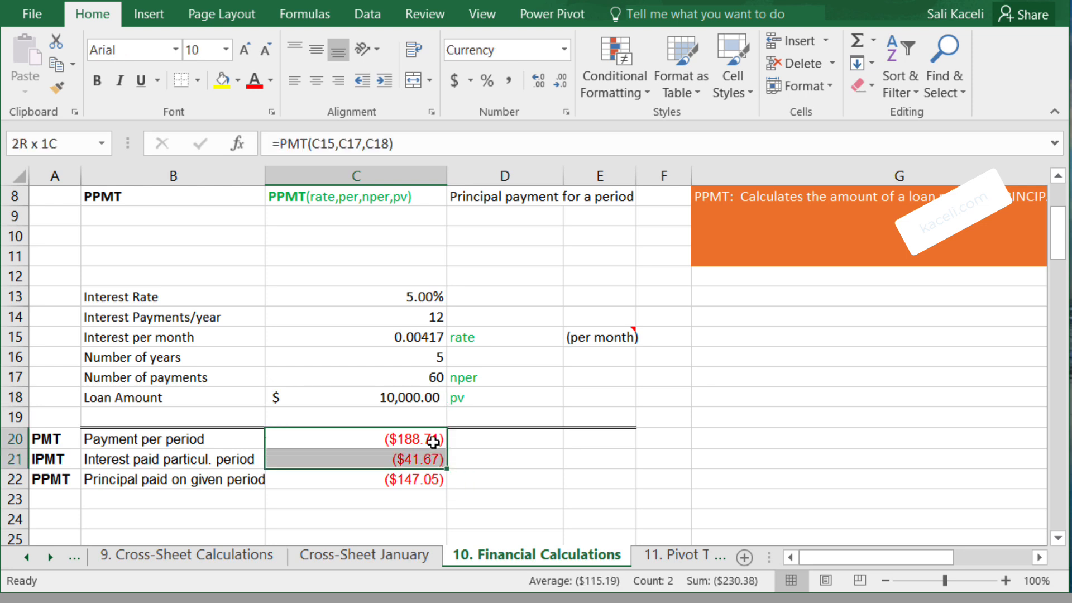
key("Delete")
Insert the PMT function in C20 for Payment per period, and move its arguments dialog clear of the loan data.
left_click(405, 439)
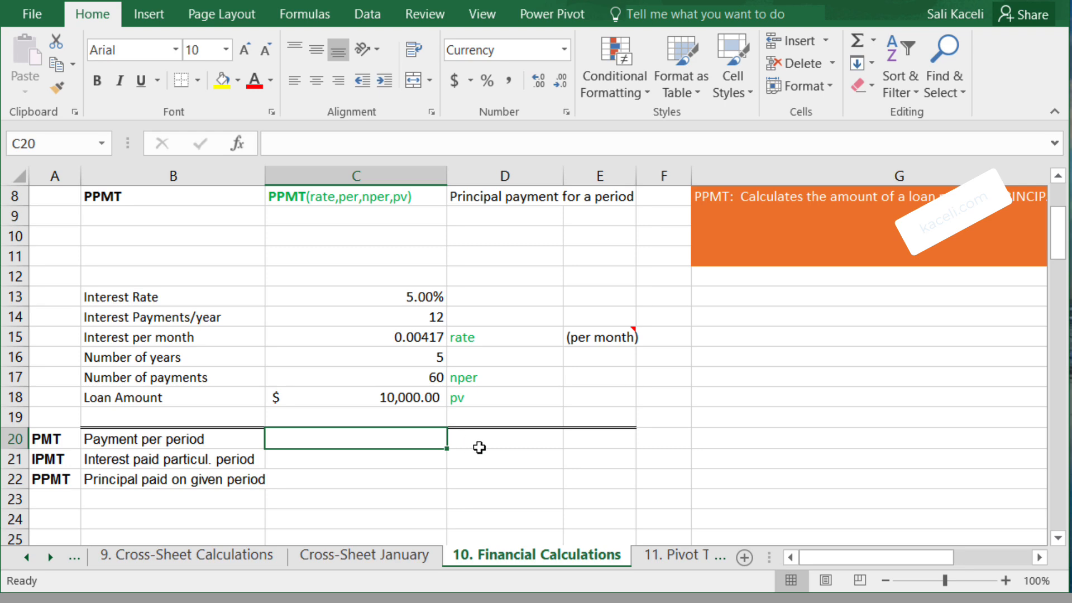
scroll(479, 445, "up", 2)
scroll(313, 455, "down", 2)
left_click(299, 16)
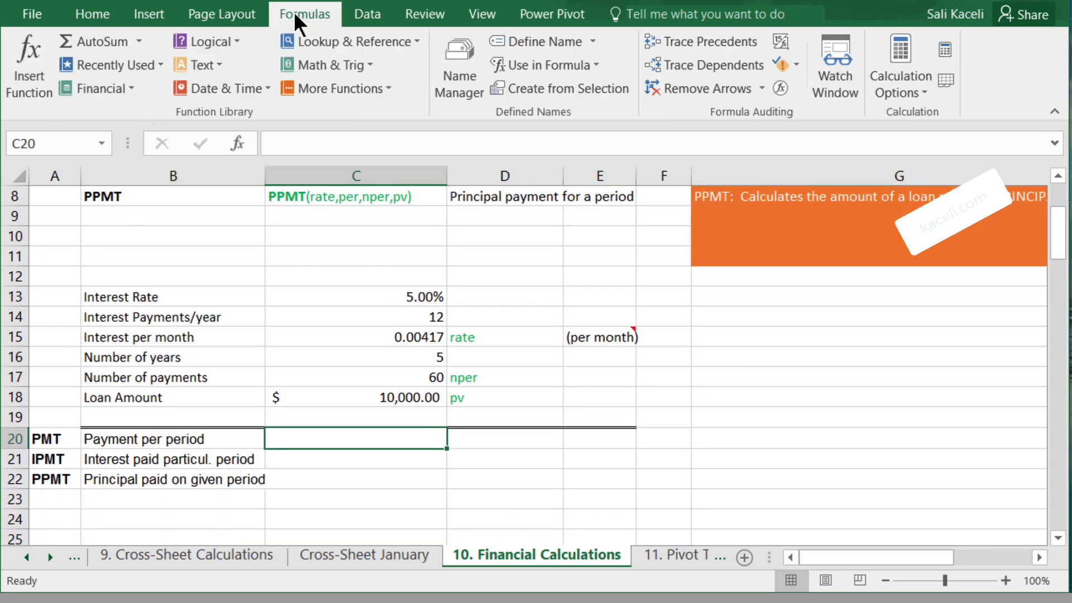
left_click(28, 83)
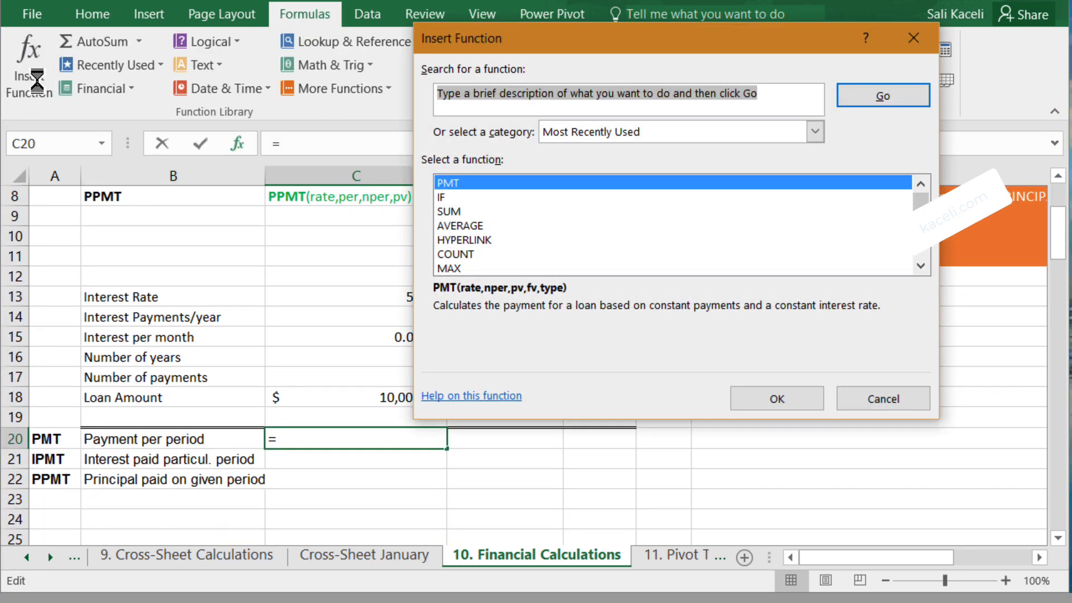
left_click(467, 183)
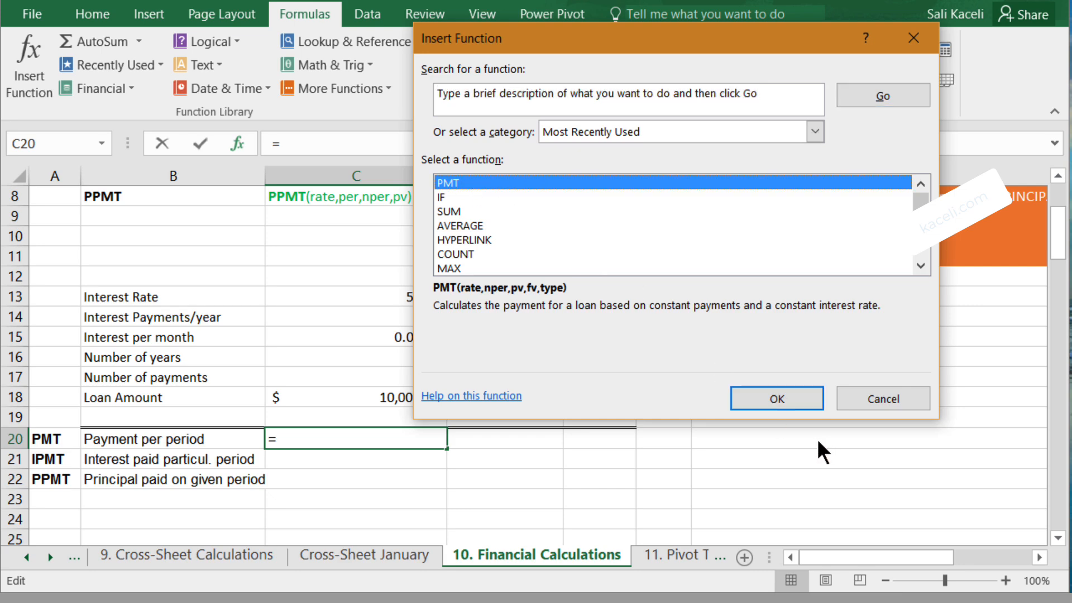
left_click(772, 390)
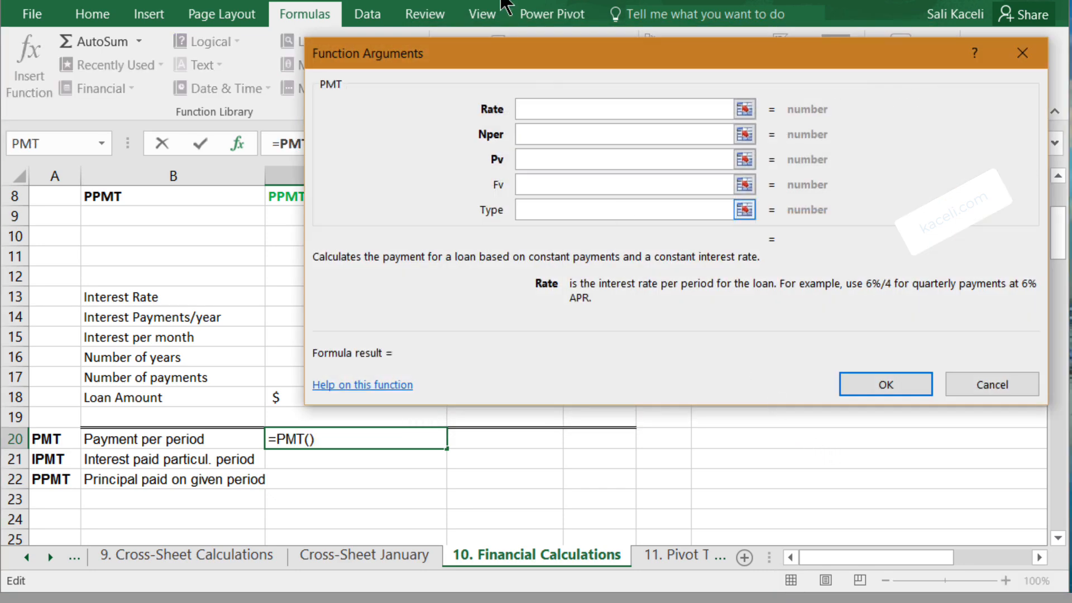
left_click_drag(522, 56, 785, 196)
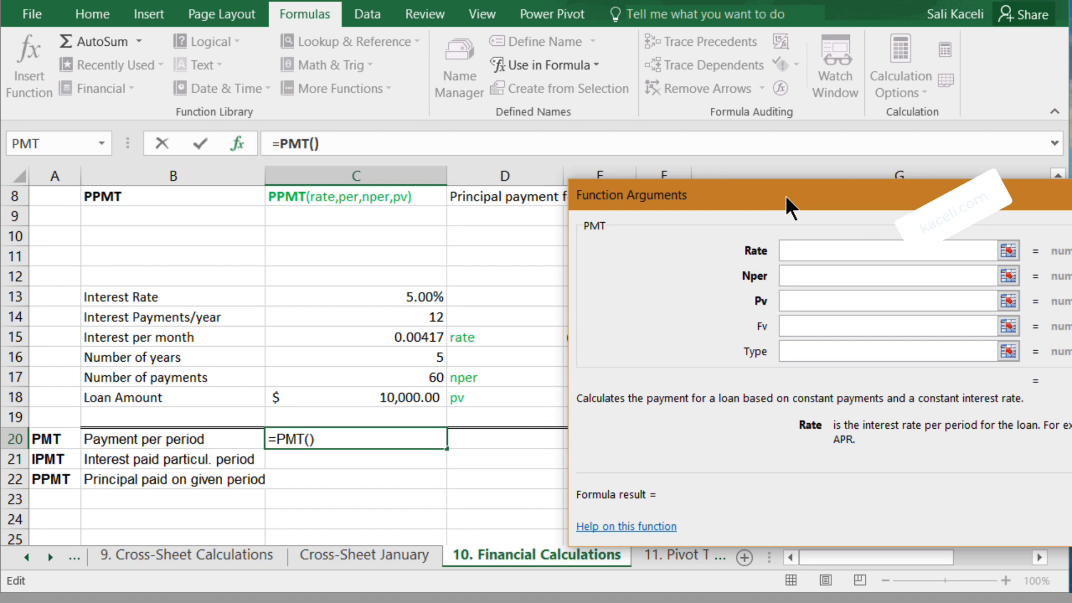
Set the PMT arguments to C15 for Rate, C17 for Nper and C18 for Pv, and complete the formula.
left_click(417, 340)
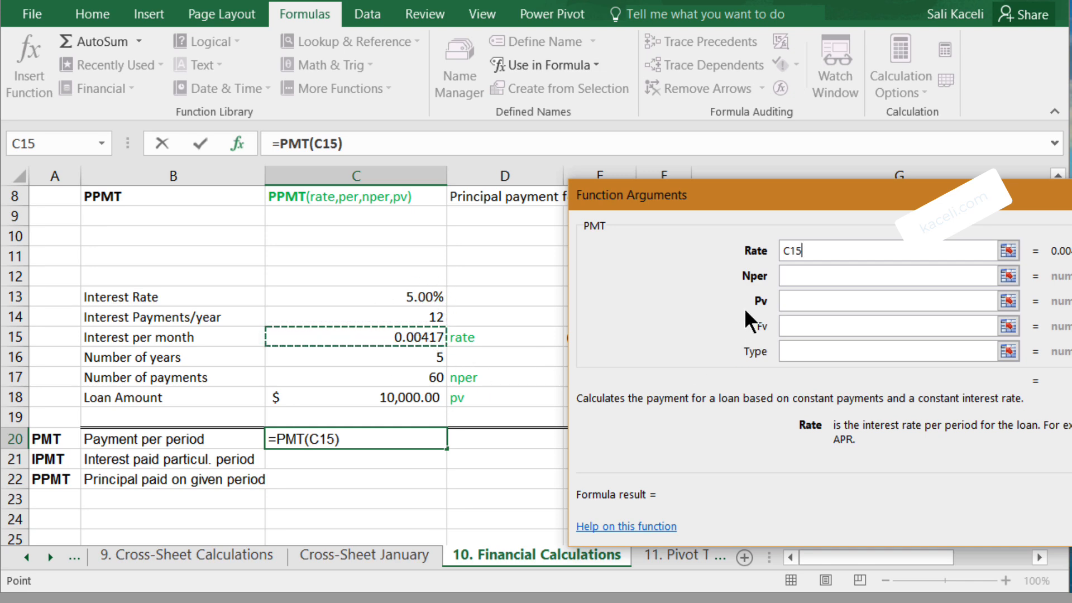
left_click(793, 275)
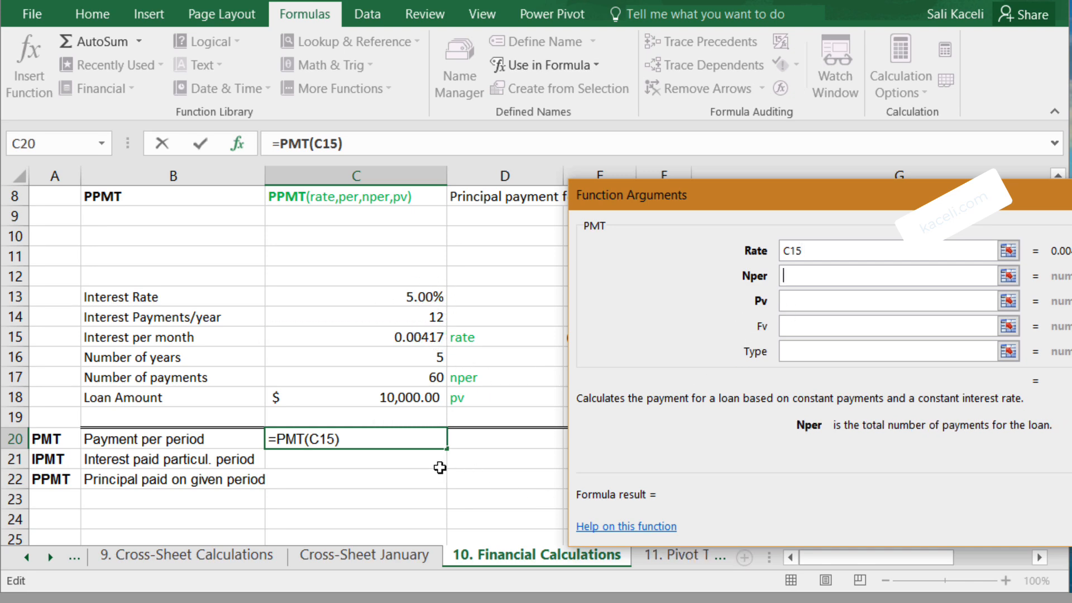
left_click(438, 378)
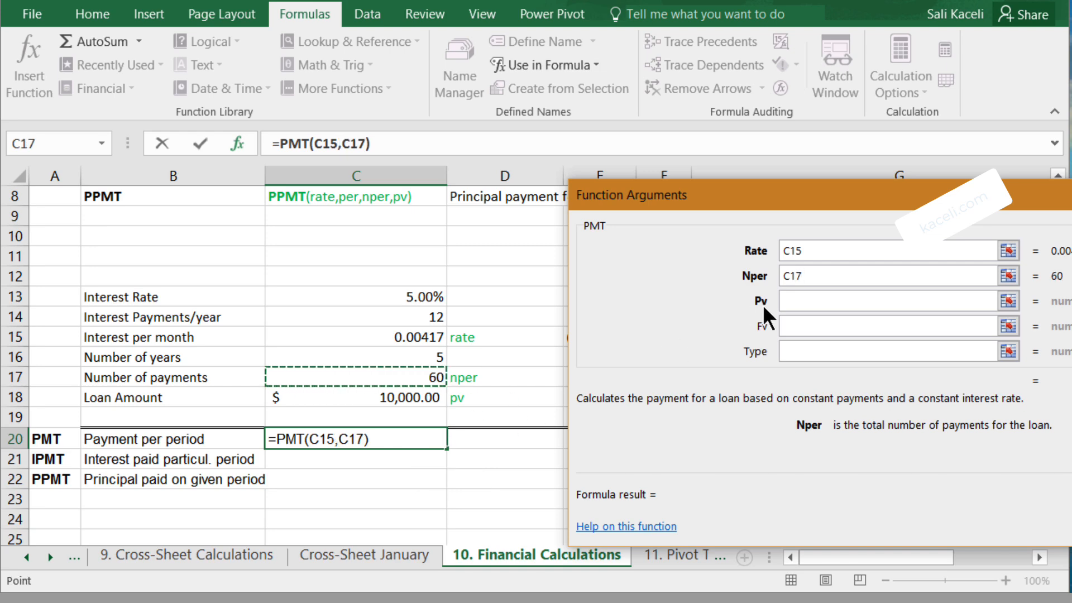
left_click(790, 301)
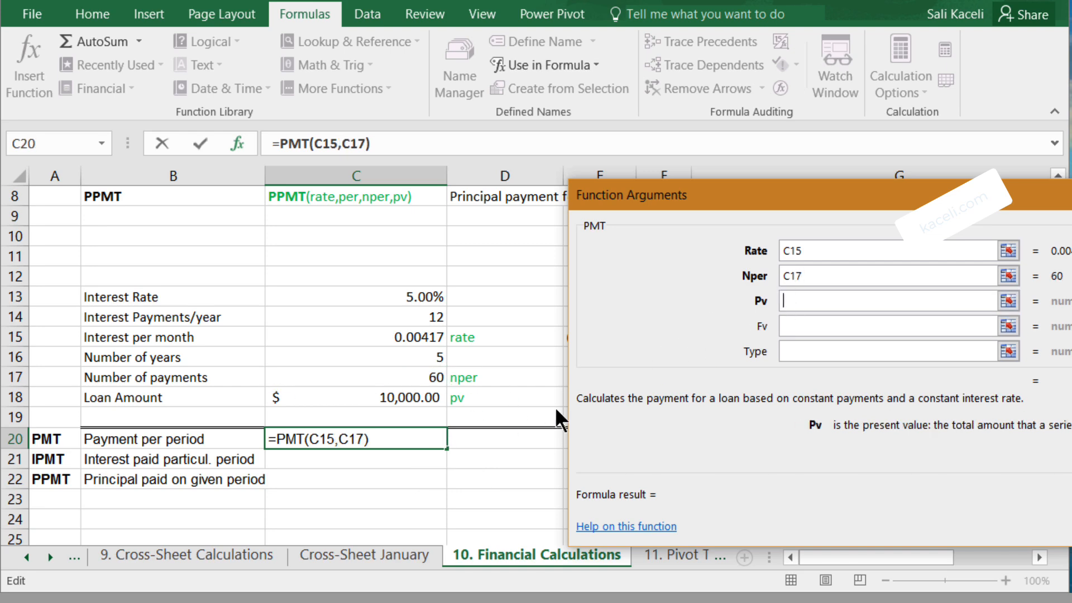
left_click(385, 398)
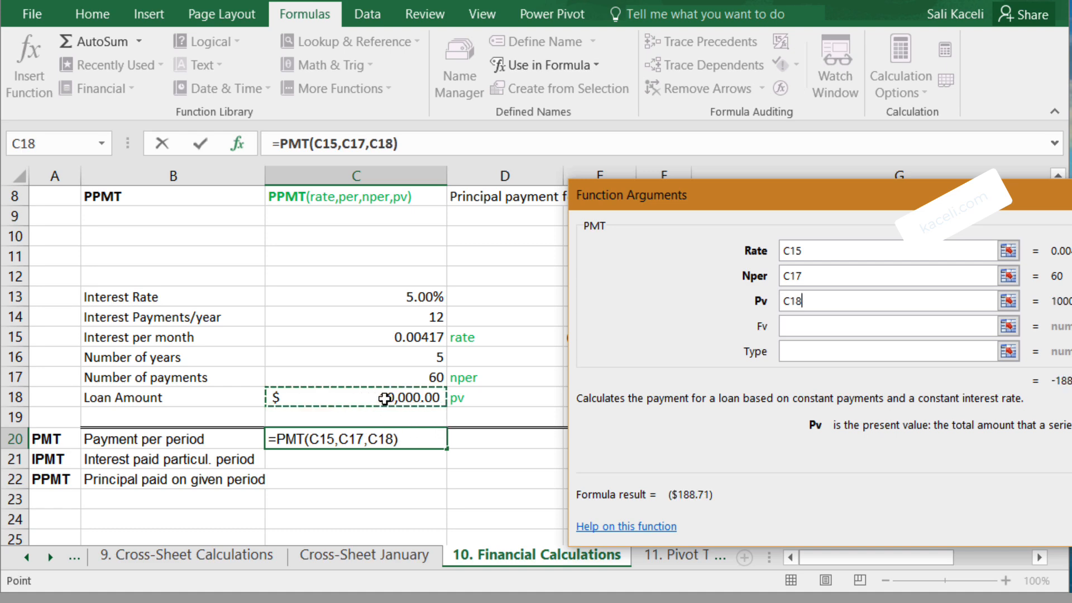
left_click_drag(747, 198, 492, 155)
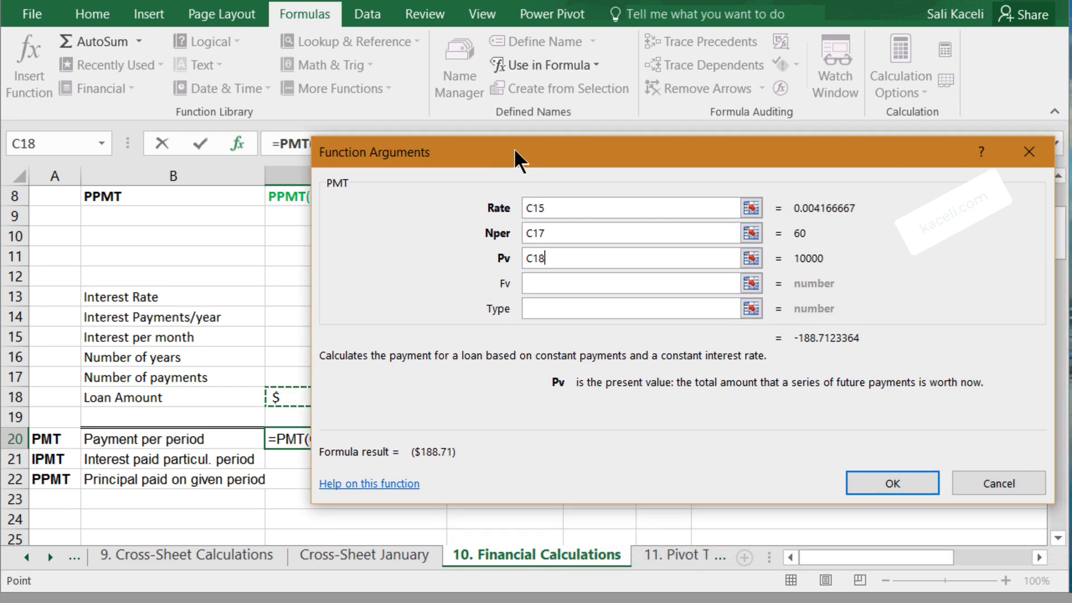
left_click(892, 473)
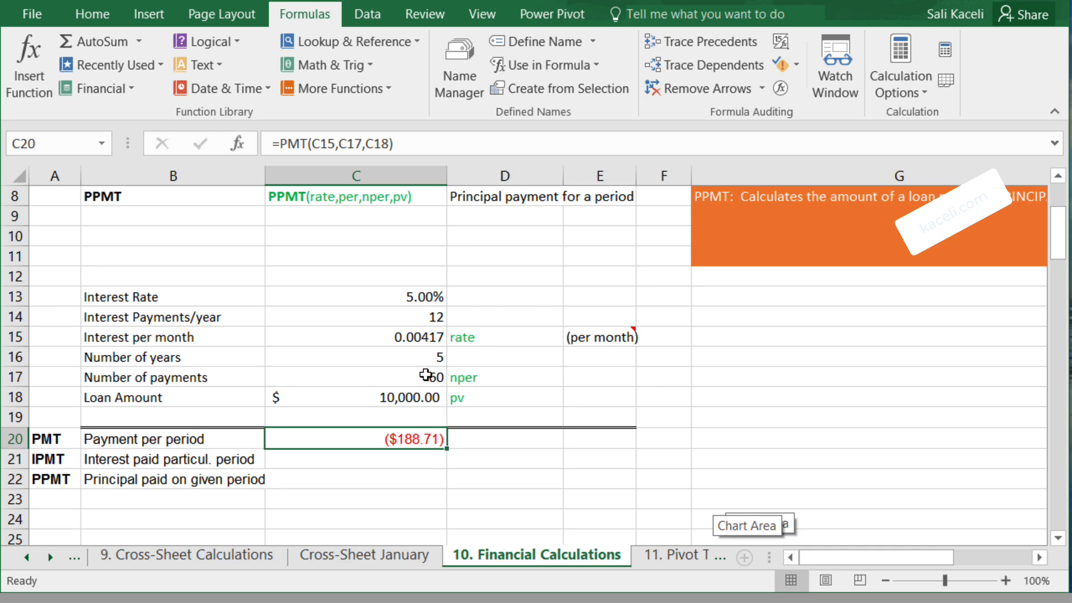
Set the Interest Rate in C13 to 15% to recalculate the payment per period.
left_click(424, 298)
type("15")
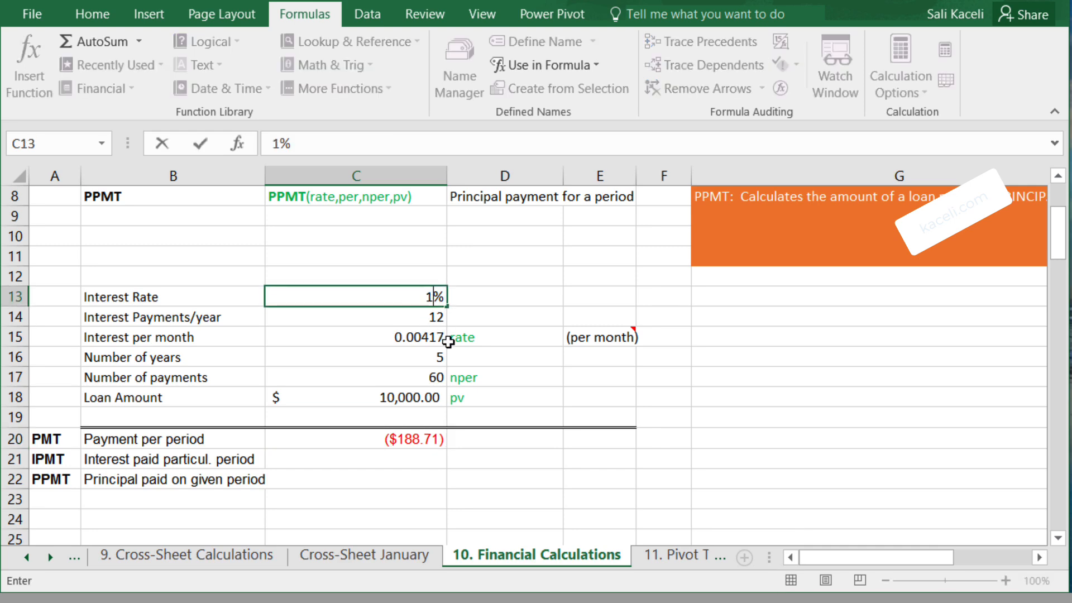
key("Return")
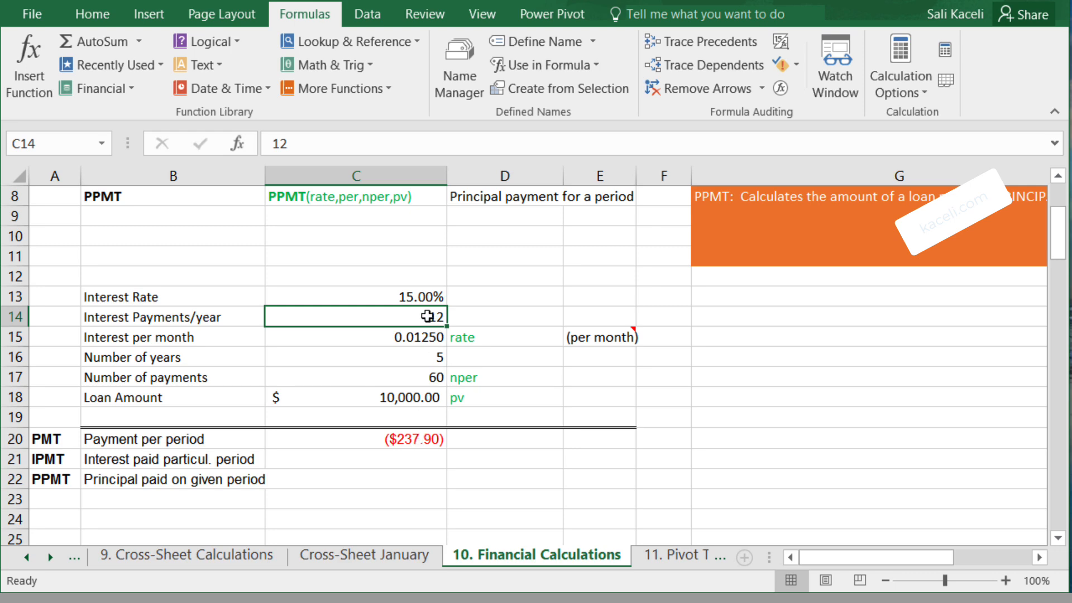
Set the Loan Amount in C18 to 300000 and the Number of years in C16 to 30.
left_click(395, 399)
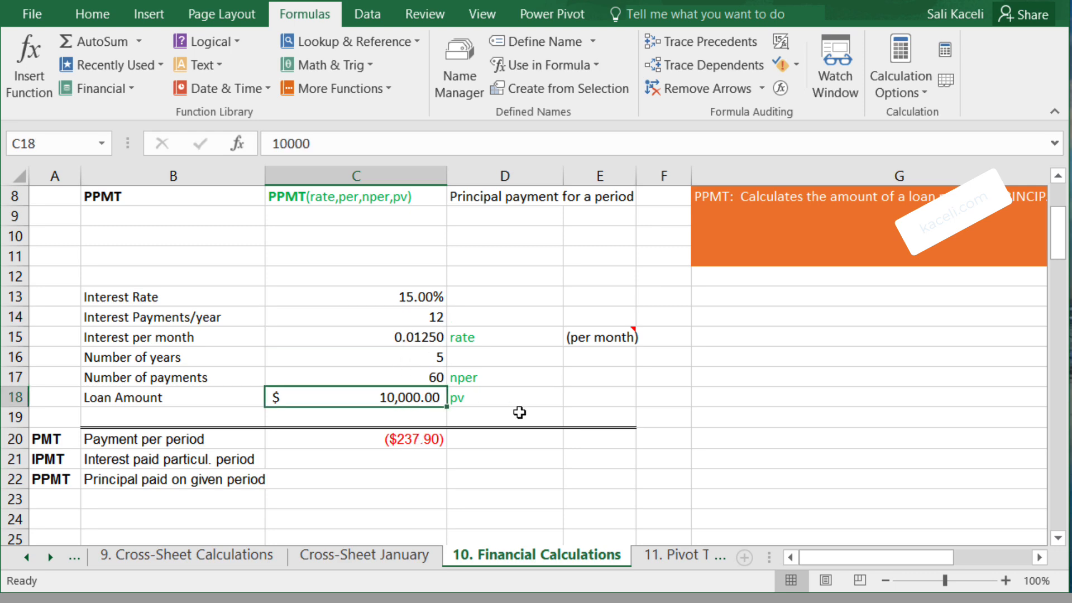
type("3")
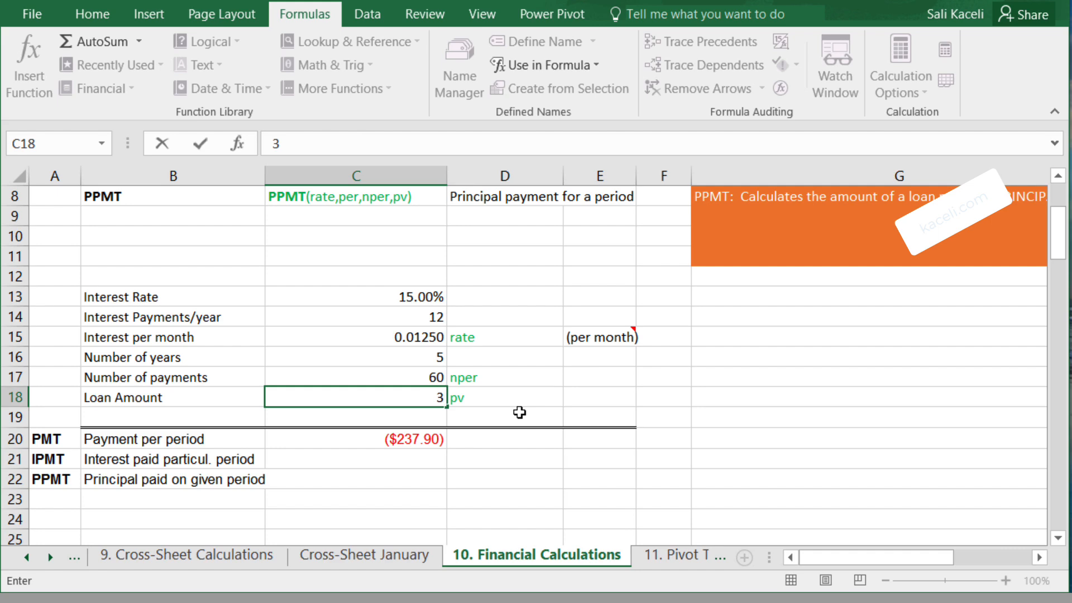
type("00000")
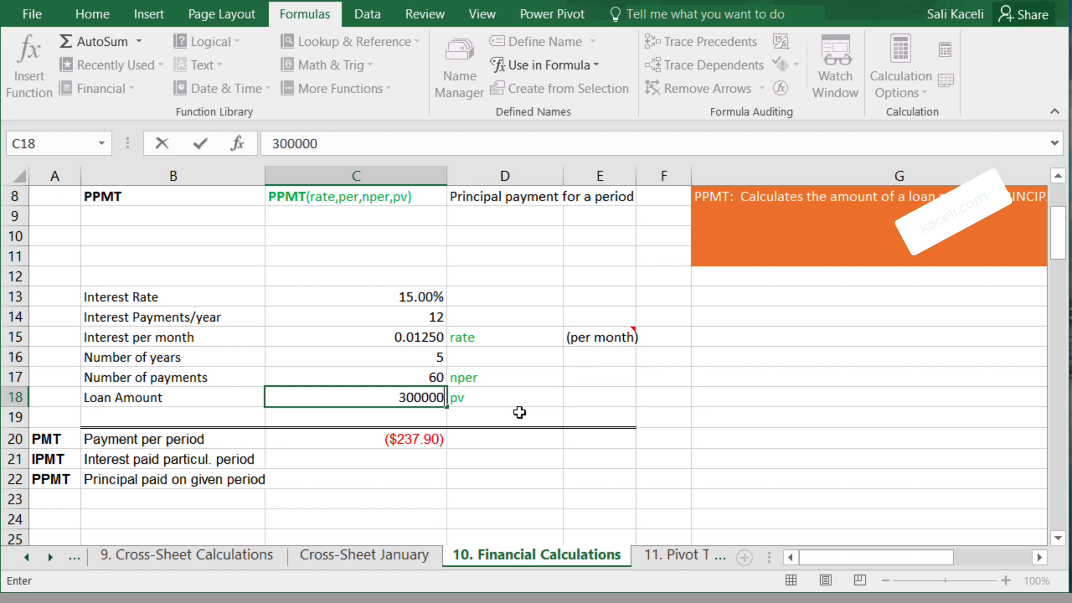
key("Return")
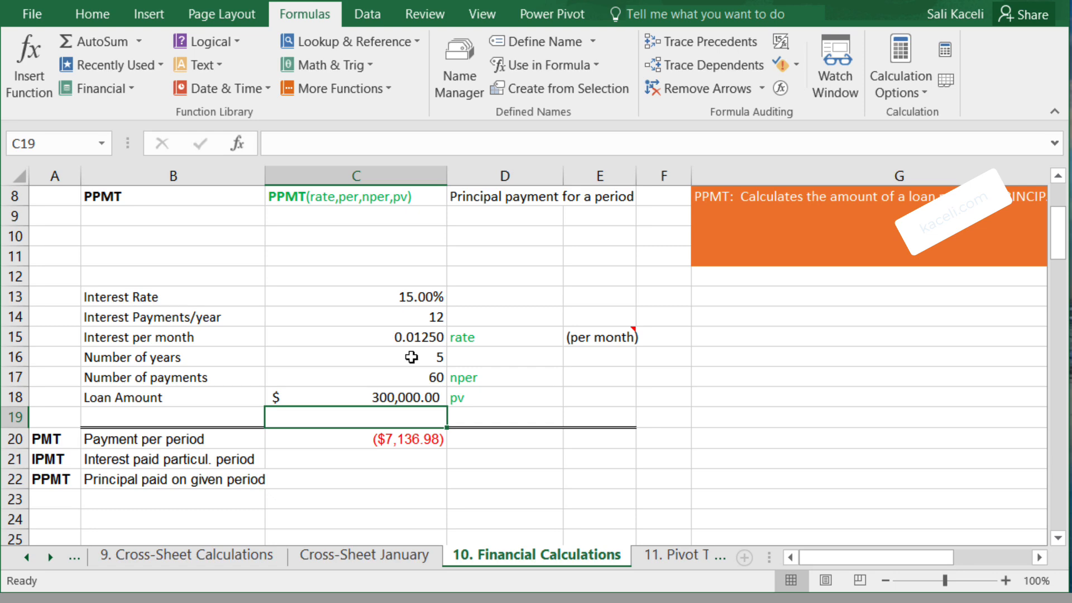
left_click(412, 357)
type("30")
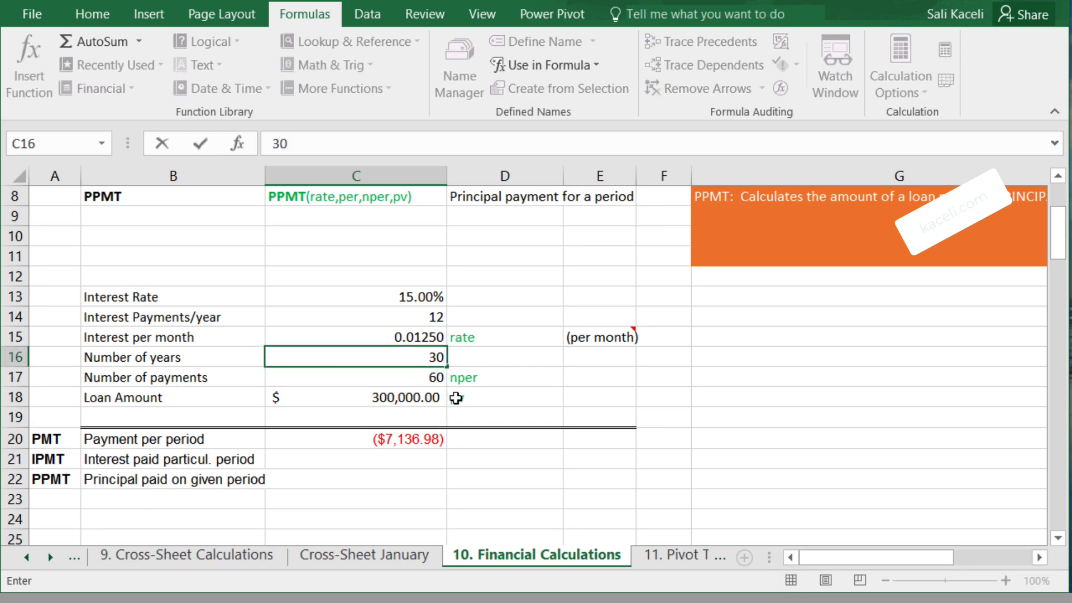
key("Return")
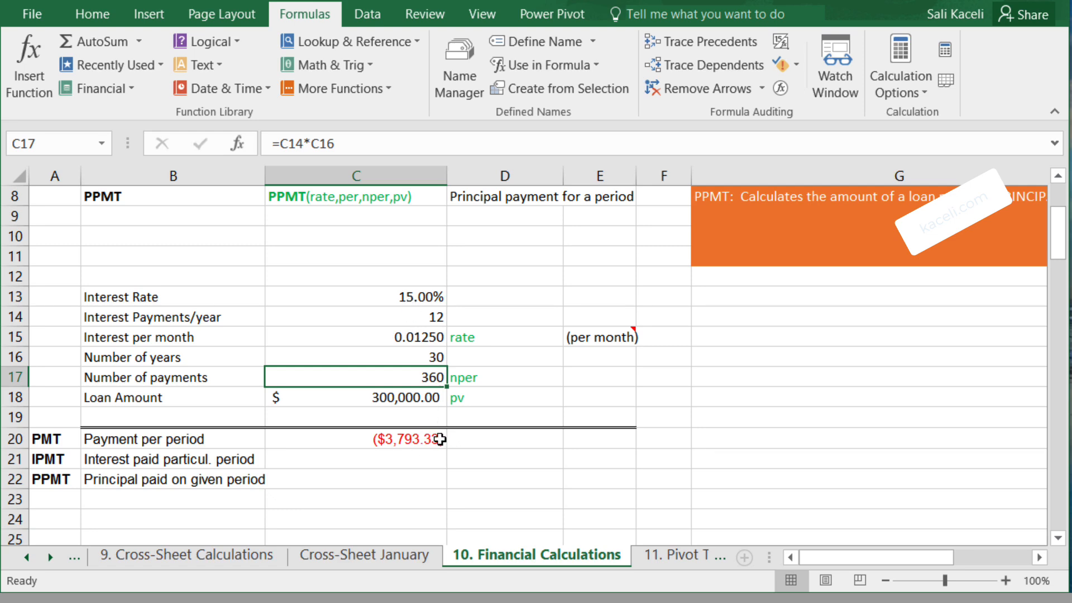
Set the Interest Rate in C13 to 5% to recalculate the payment per period.
left_click(411, 297)
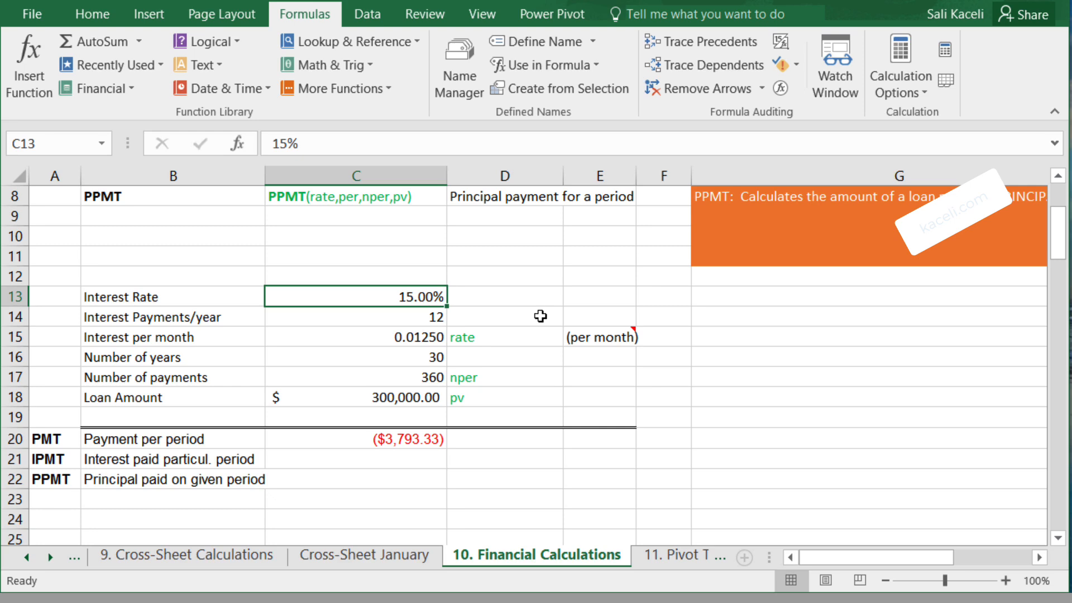
type("5")
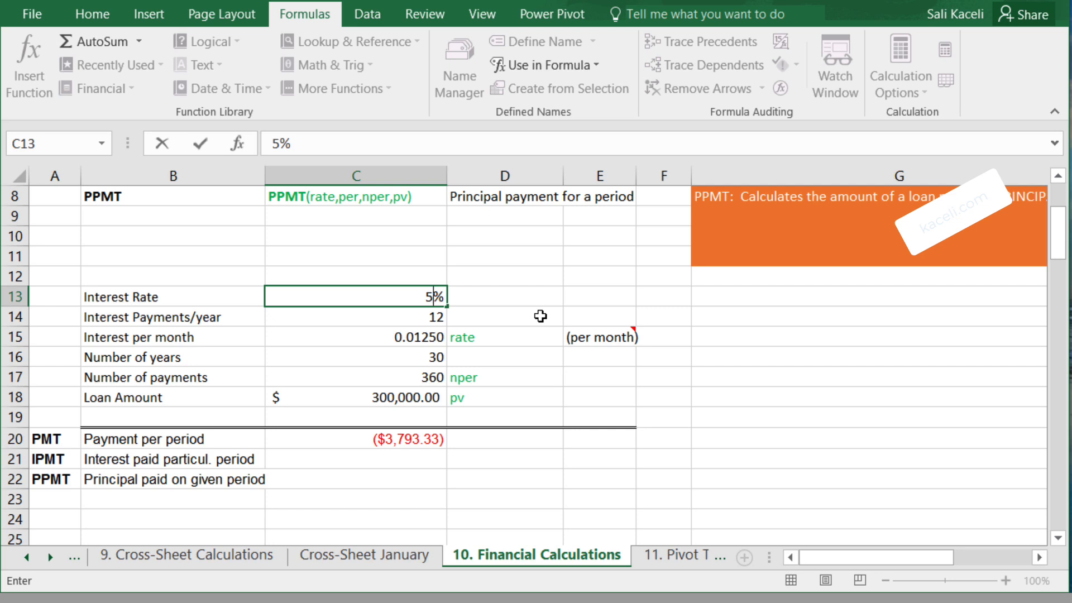
key("Return")
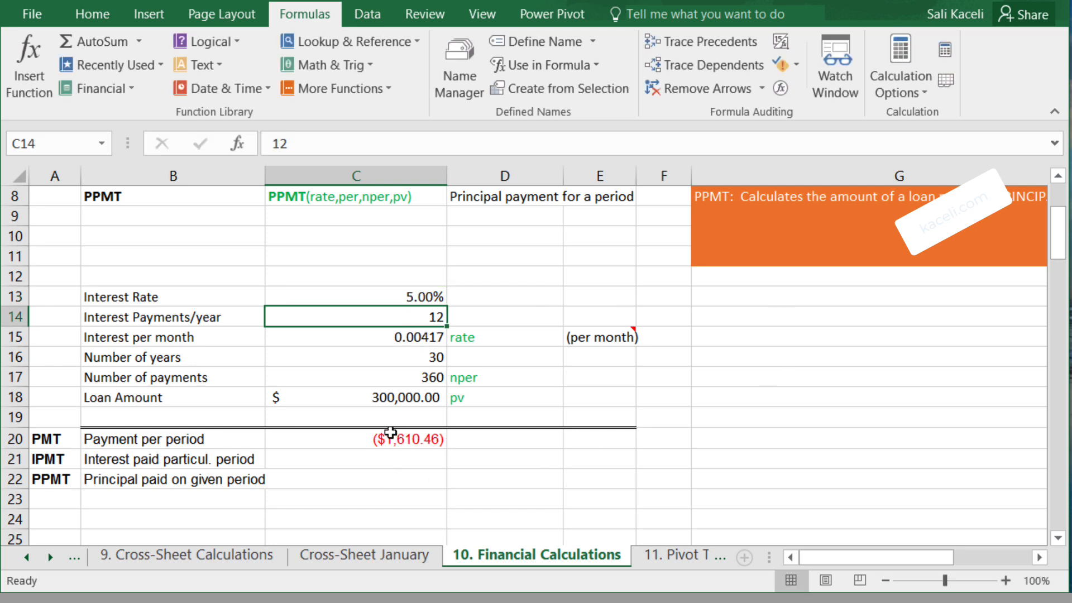
Review the payment per period in C20 against the loan inputs in C13 to C18.
left_click(374, 438)
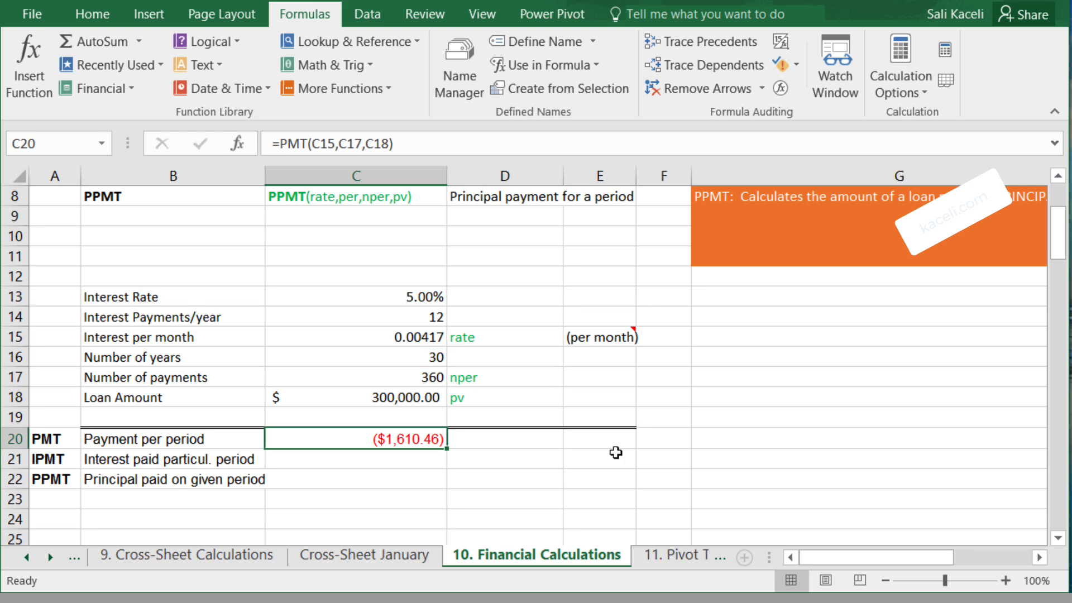
left_click(400, 295)
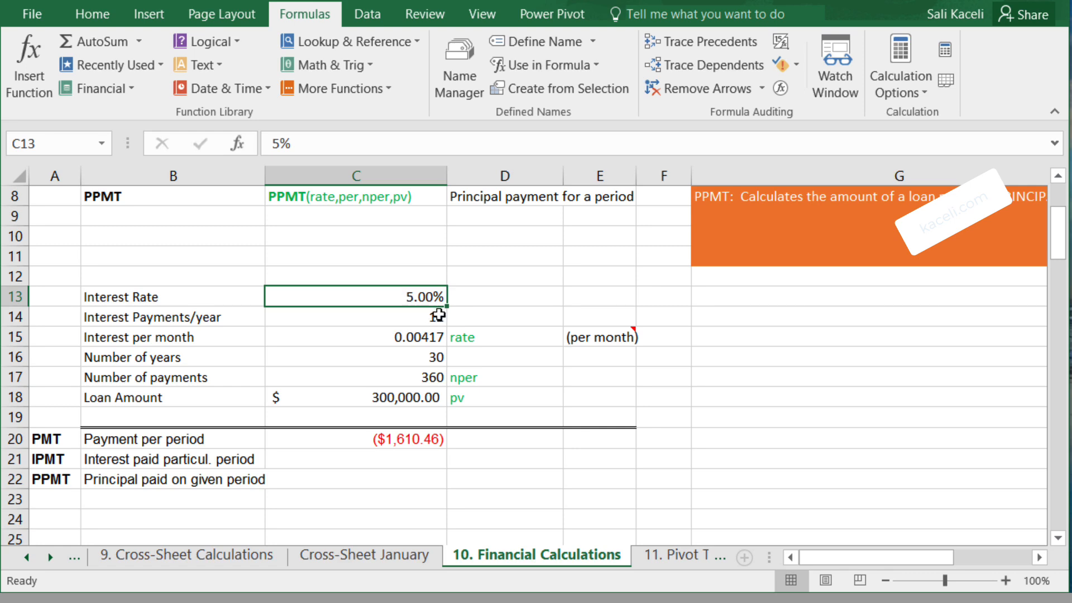
left_click(406, 444)
left_click(489, 442)
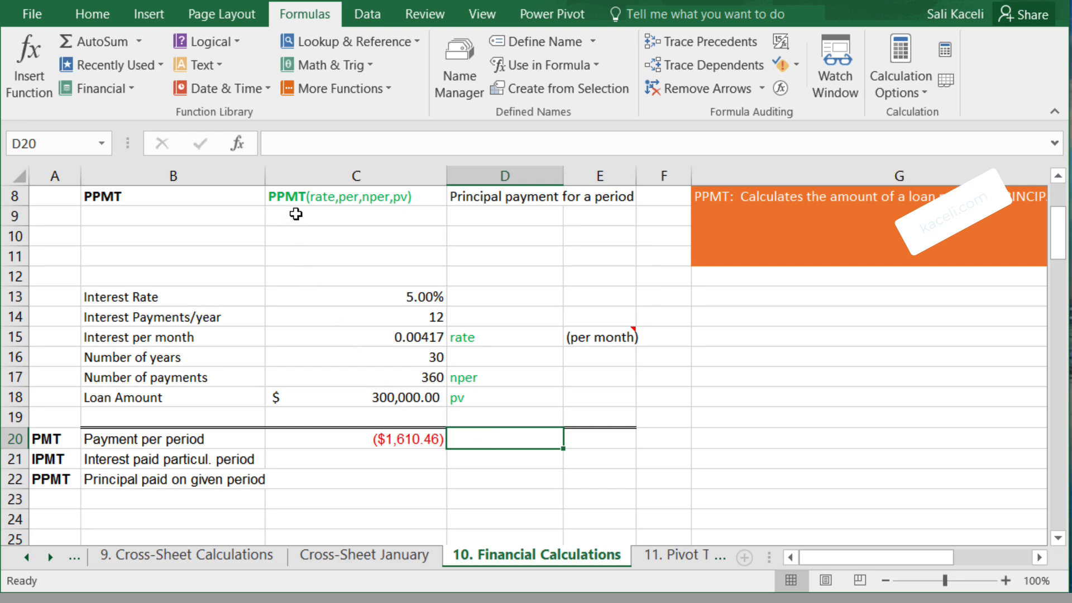
left_click(400, 287)
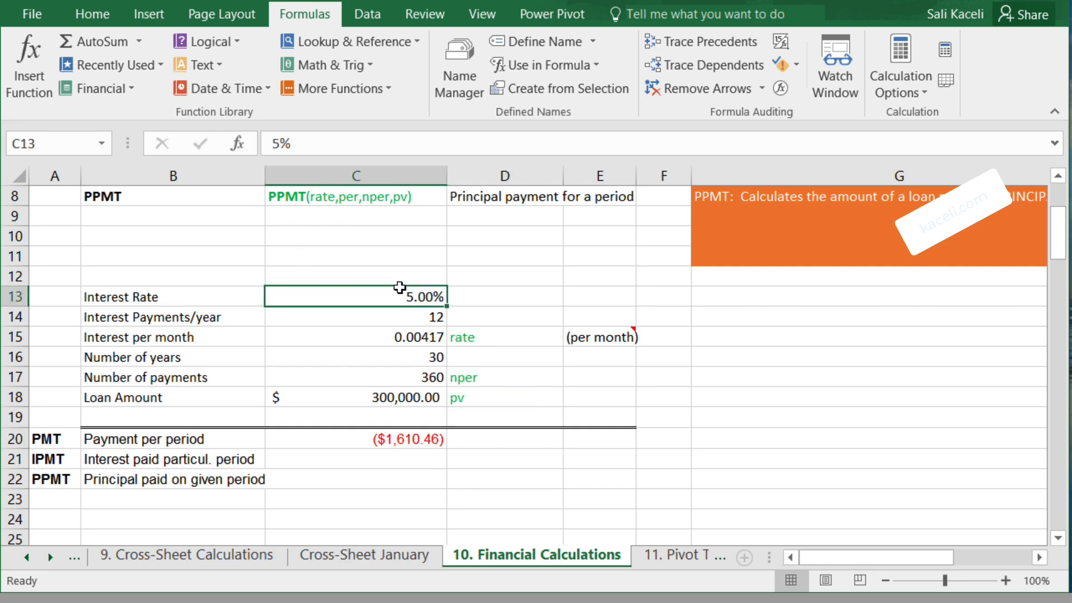
left_click_drag(399, 288, 397, 398)
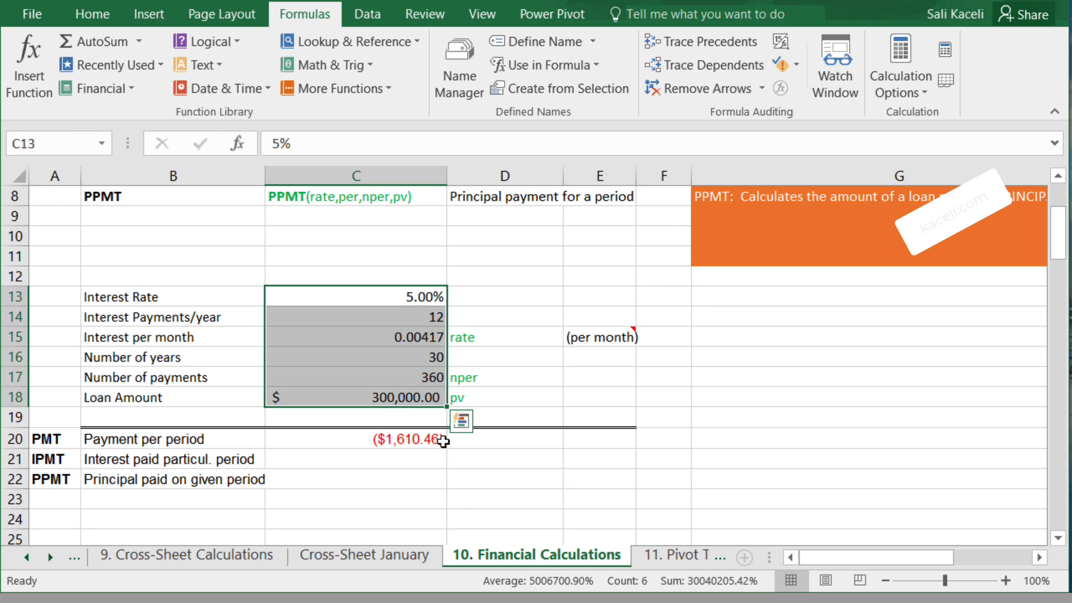
Insert the PMT function in D20, and move its arguments dialog clear of the loan data.
left_click(503, 440)
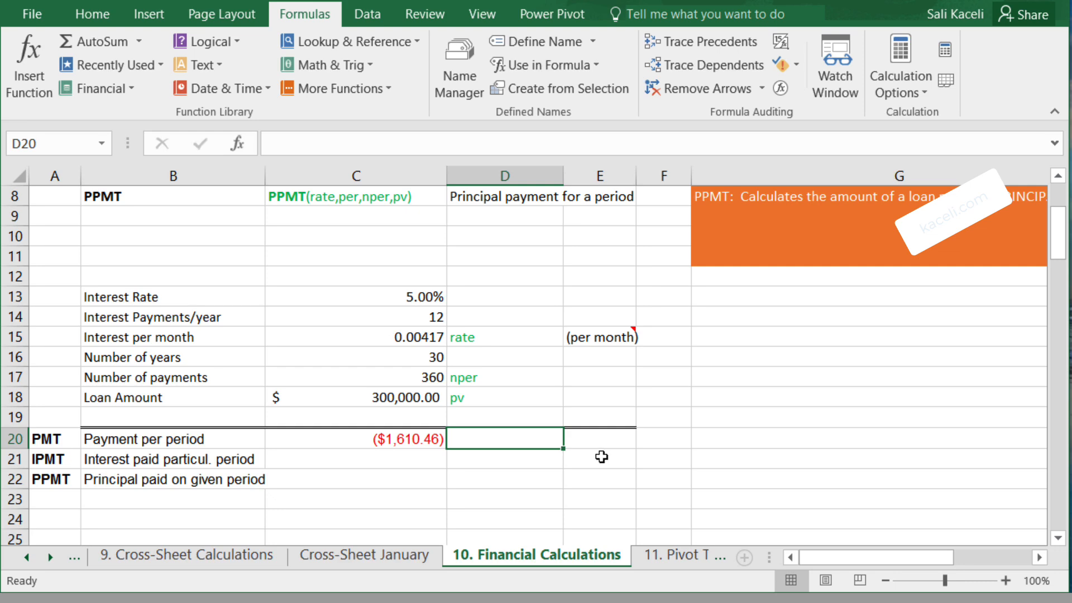
left_click(28, 83)
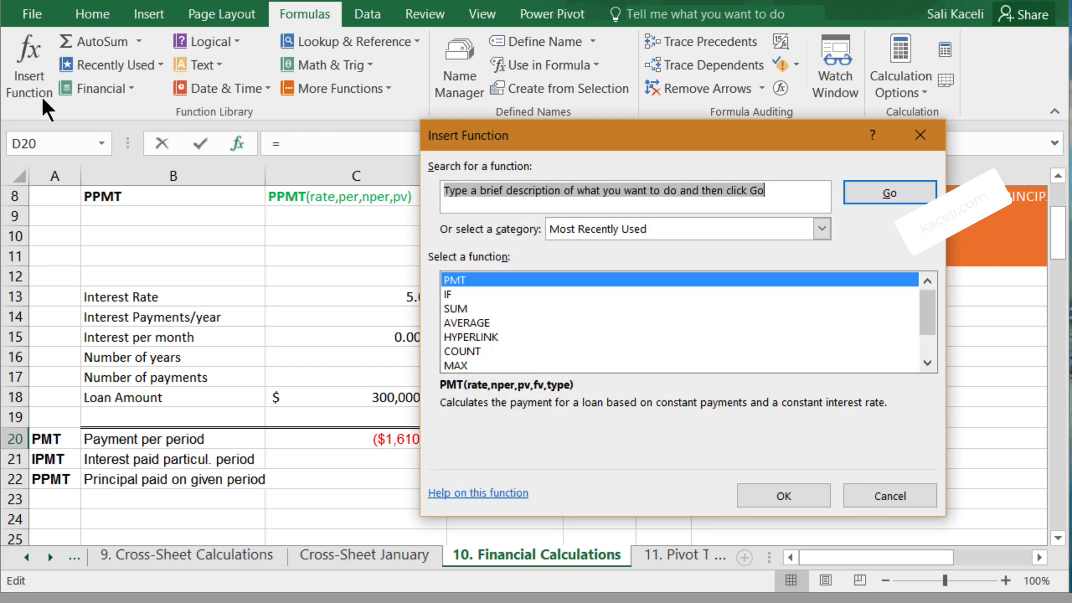
double_click(457, 280)
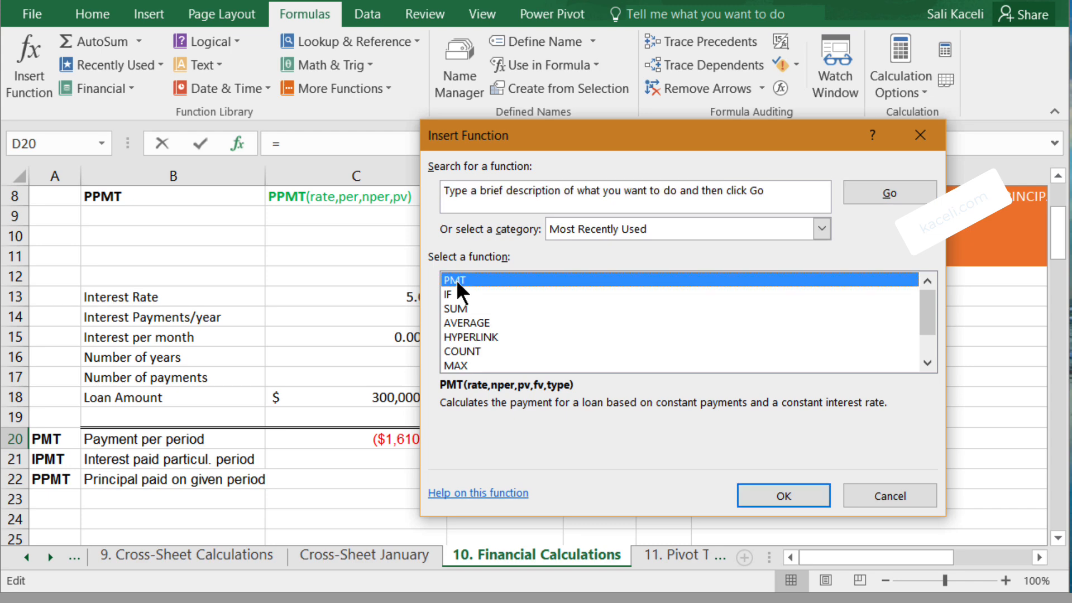
left_click_drag(568, 155, 759, 148)
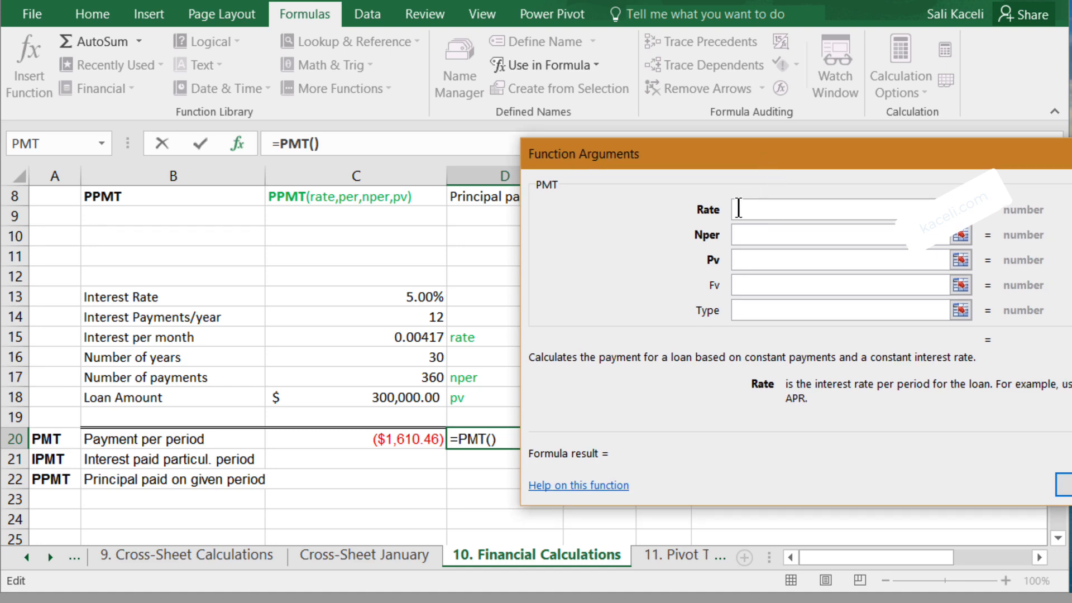
Set the PMT arguments to C13/12 for Rate, 30*12 for Nper and C18 for Pv, complete the formula and compare it with C20.
left_click(405, 297)
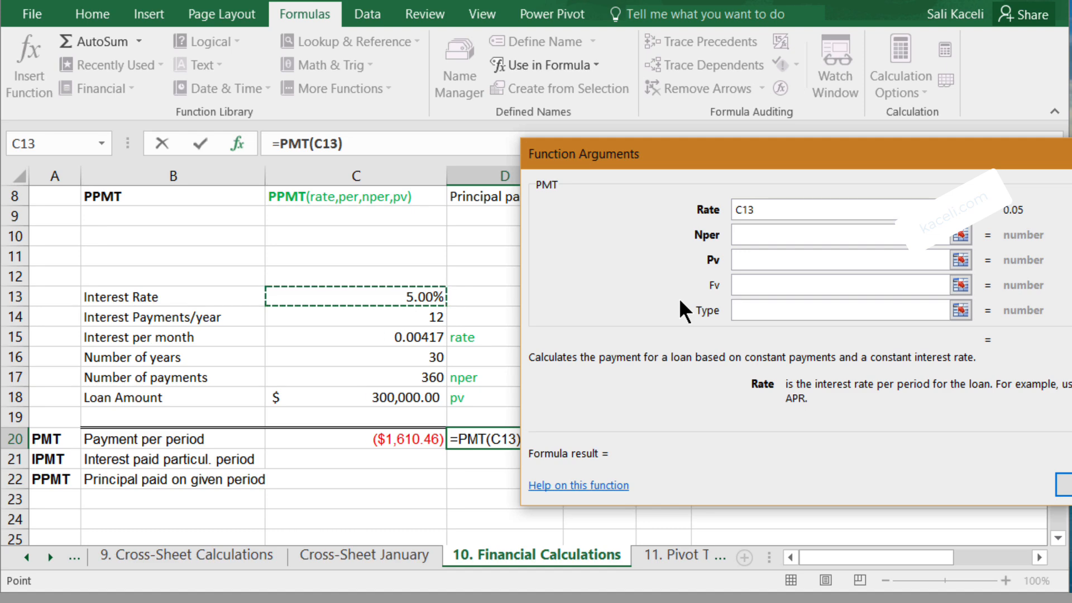
type("/")
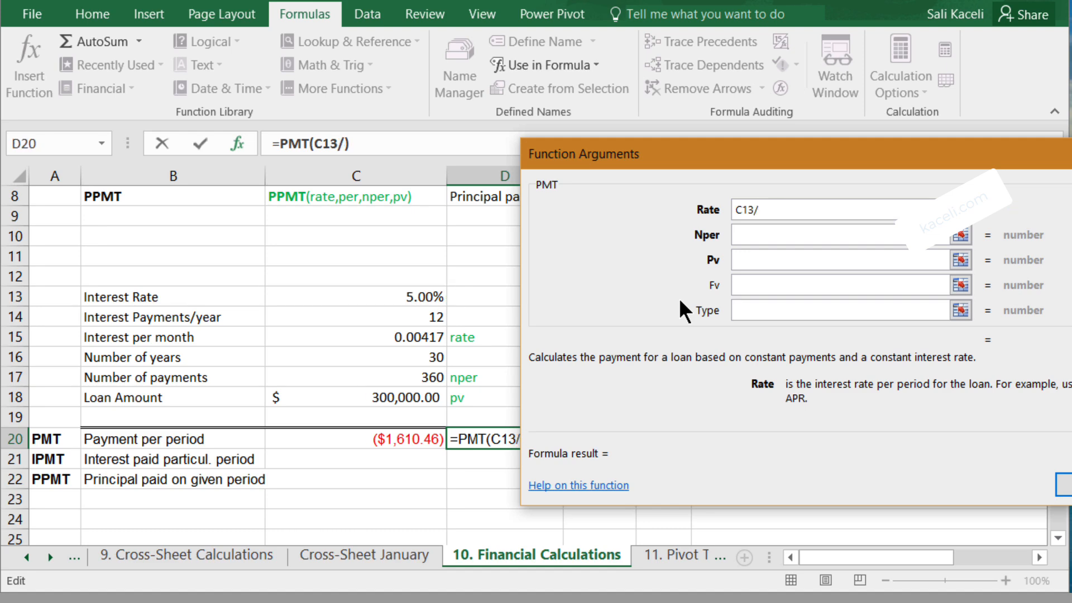
type("12")
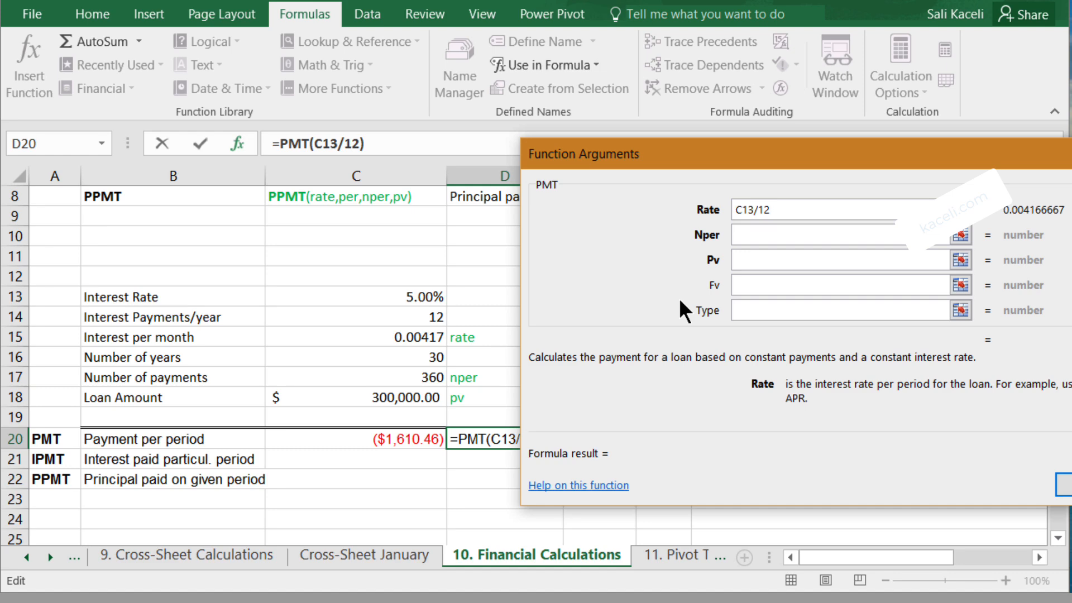
left_click(792, 243)
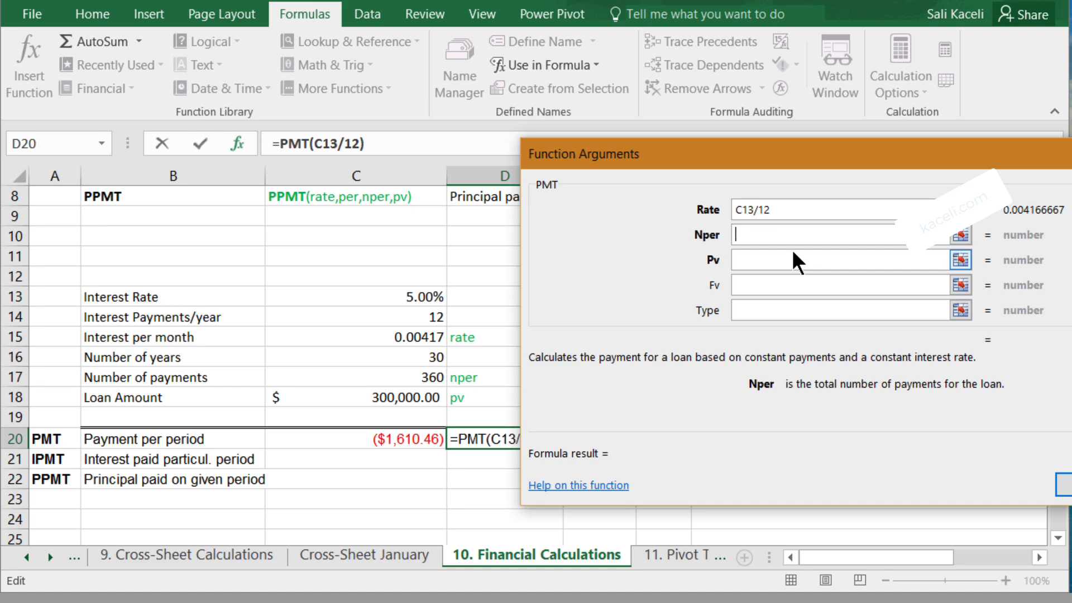
type("30")
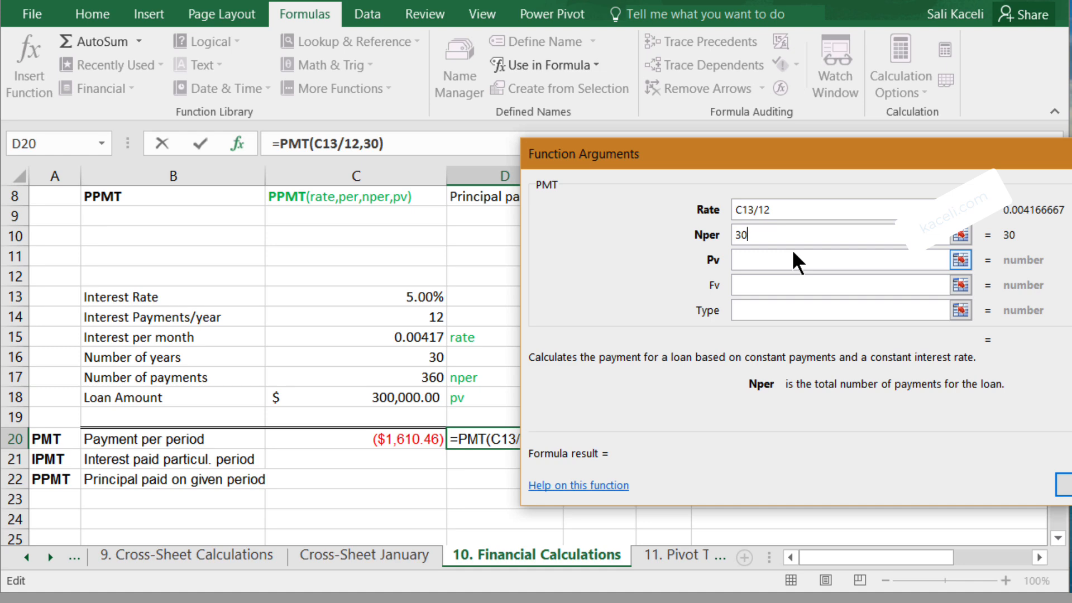
type("*12")
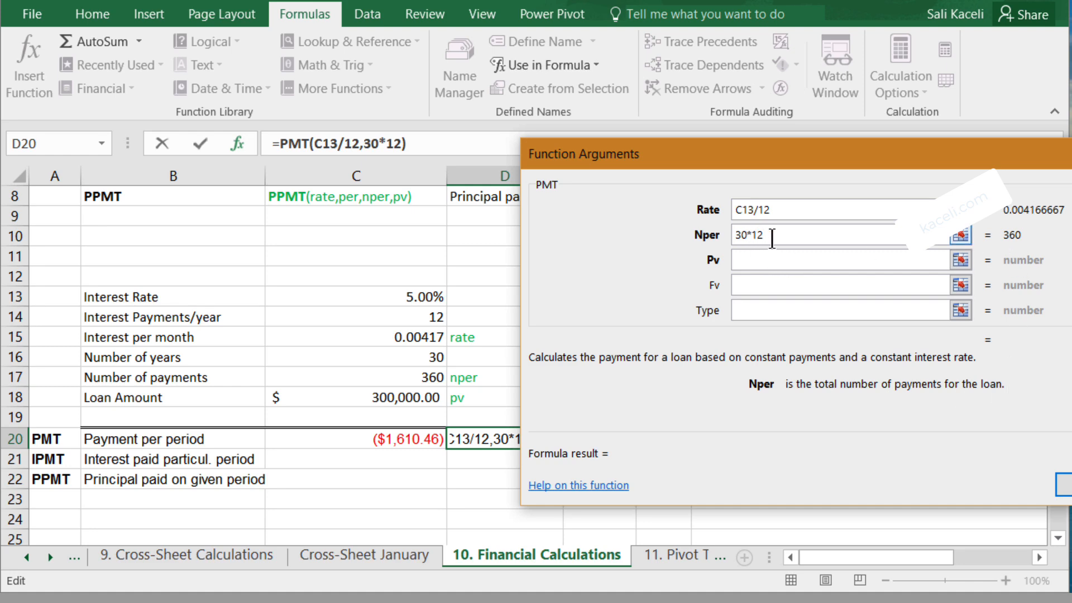
left_click(746, 258)
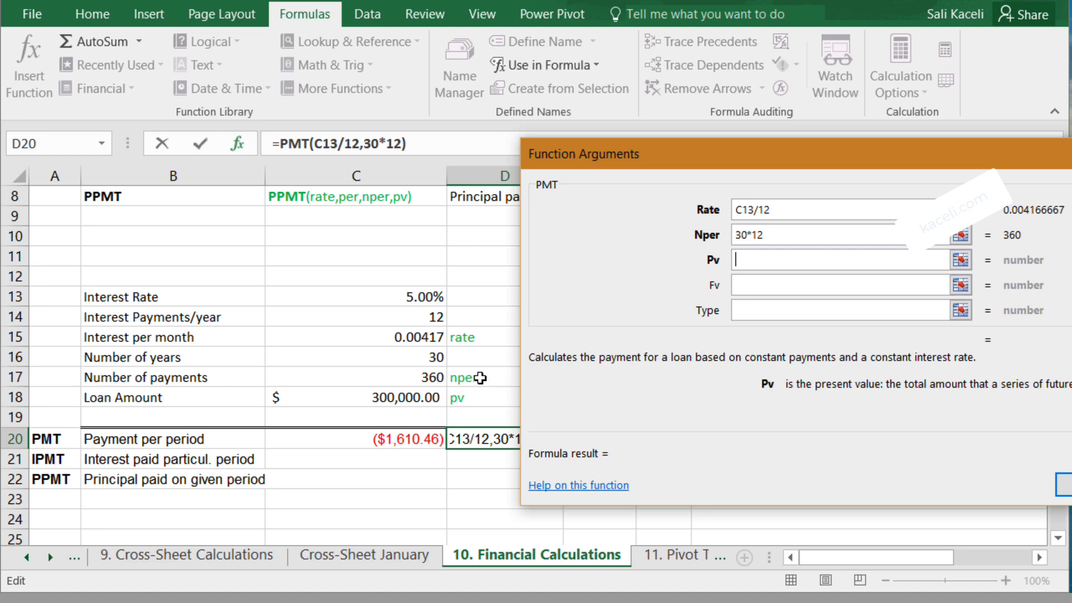
left_click(382, 402)
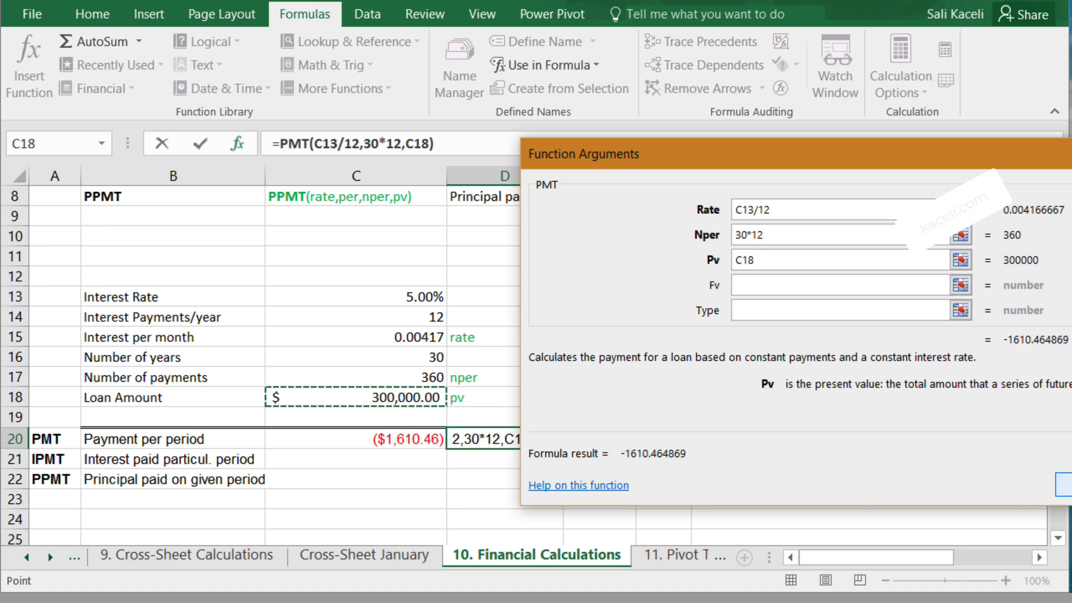
left_click(1064, 490)
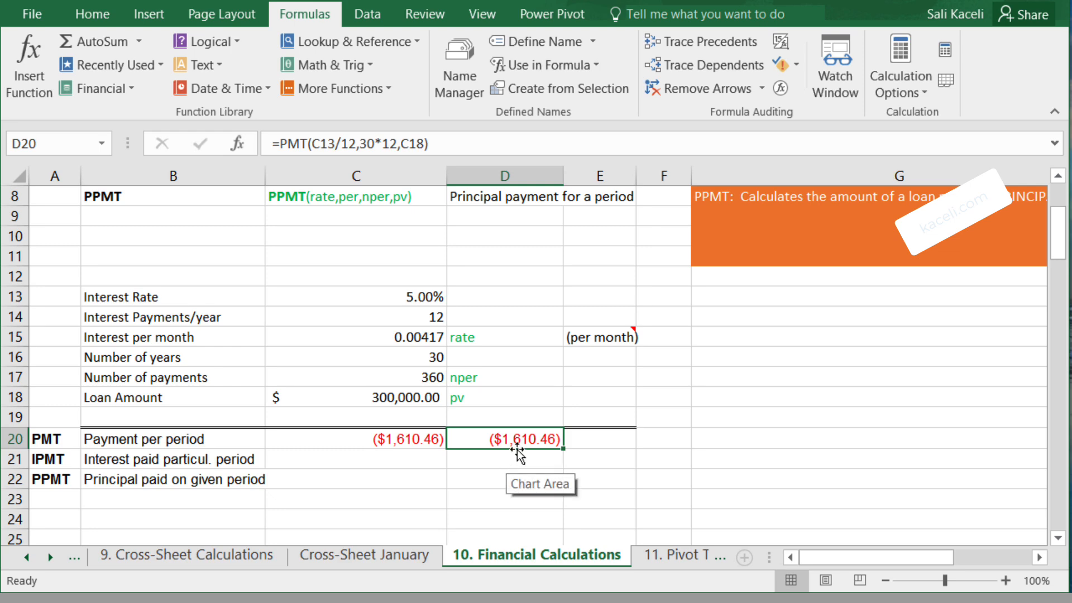
left_click(365, 439)
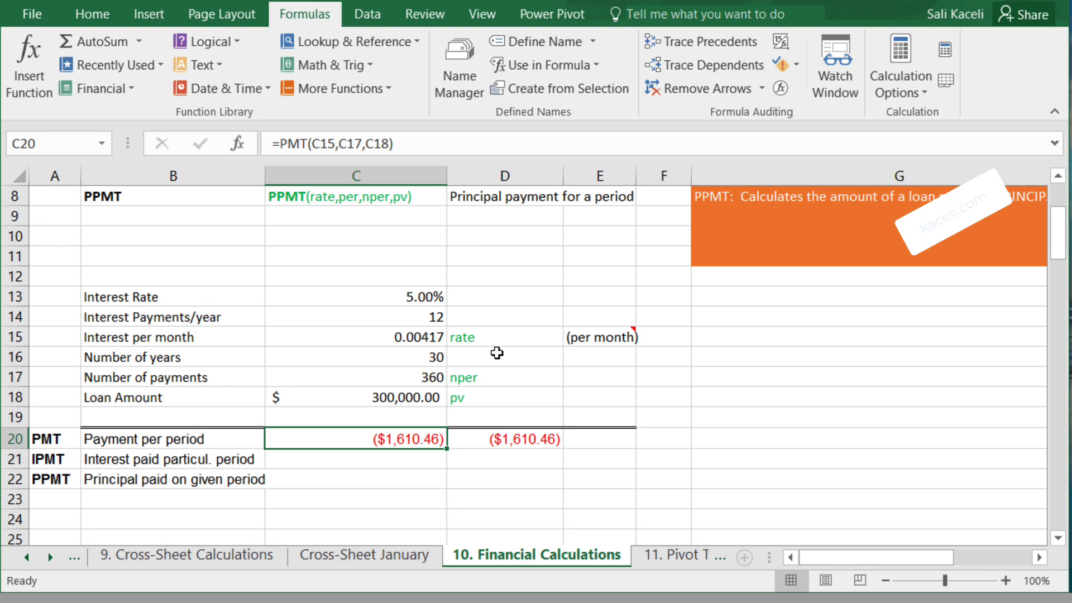
left_click(507, 444)
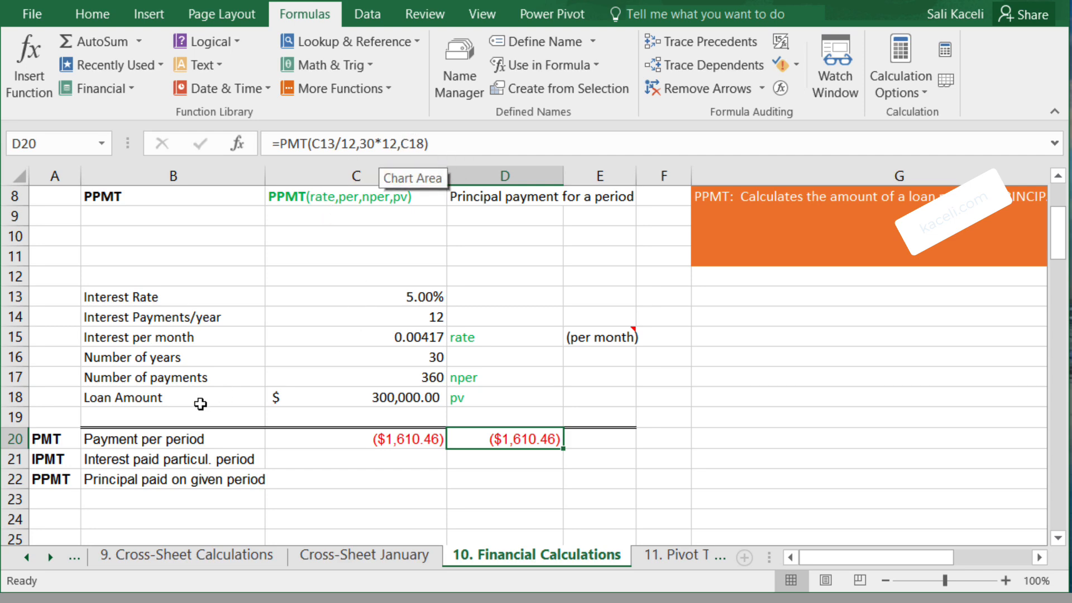
Search for the IPMT function, insert it in C21 for the interest paid, and move its arguments dialog clear of the loan data.
left_click(356, 462)
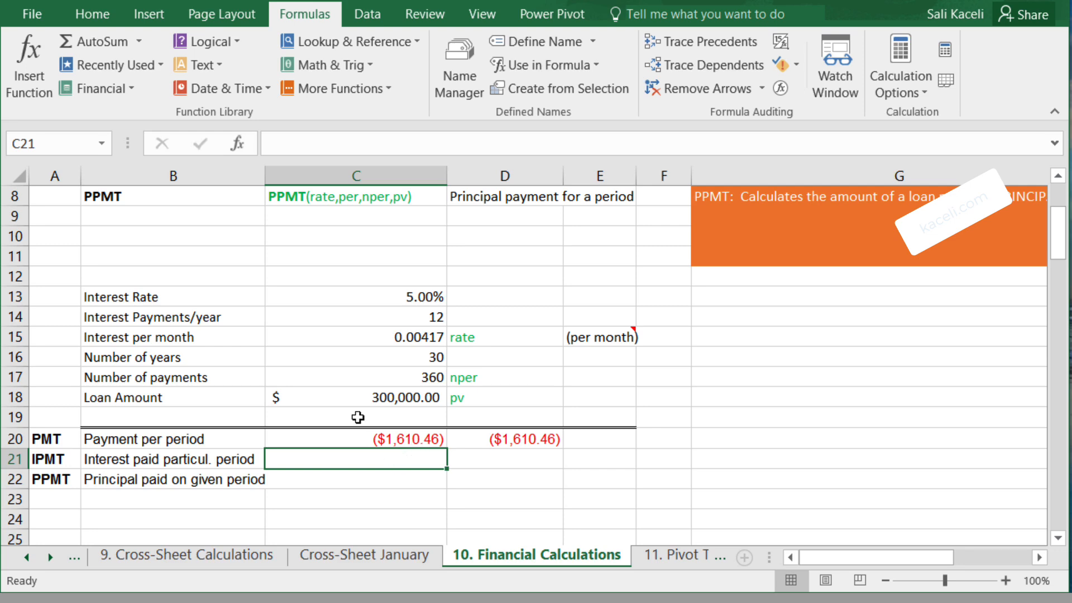
left_click(38, 88)
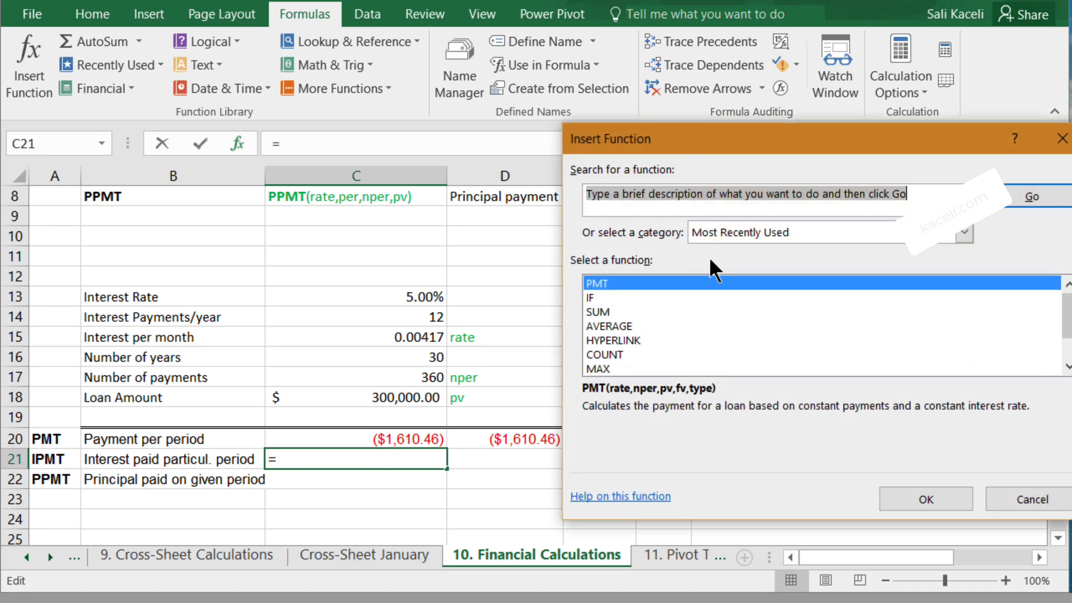
type("imp")
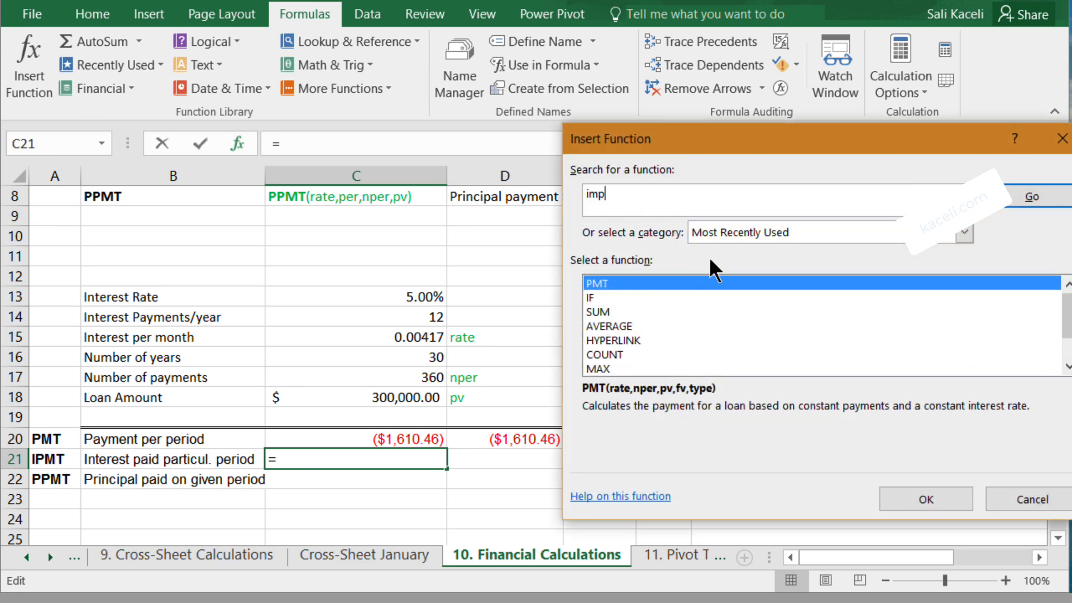
key("BackSpace")
key("BackSpace")
type("pmt")
key("Return")
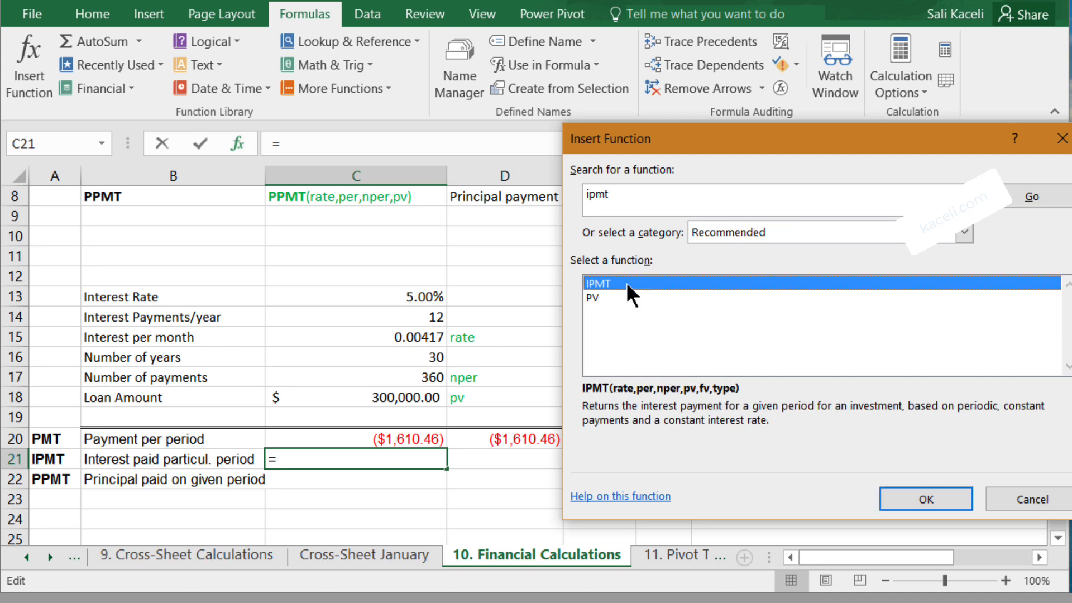
left_click(932, 498)
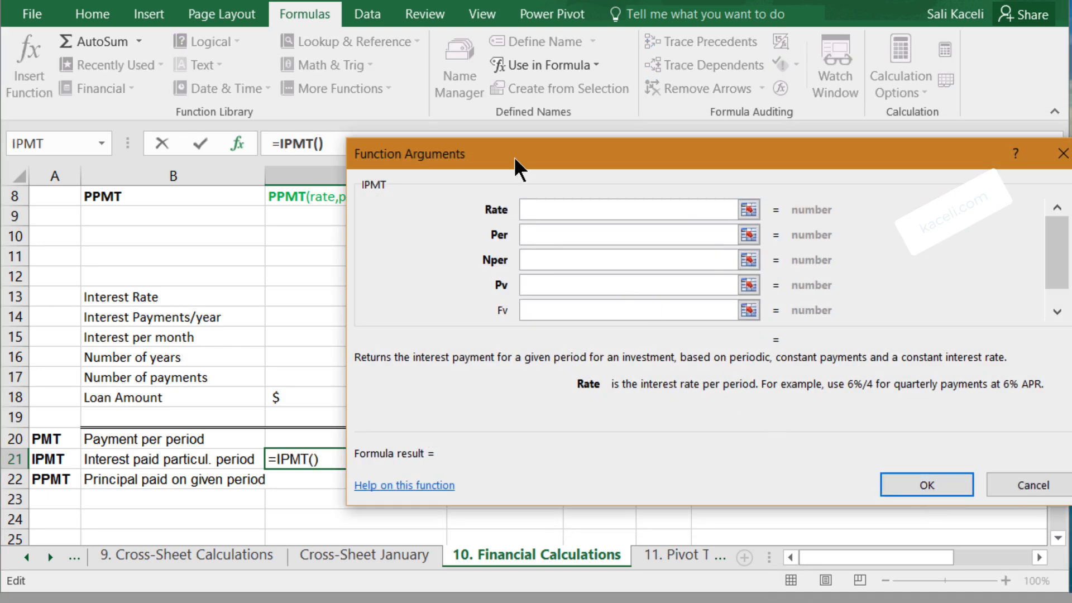
left_click_drag(514, 156, 714, 161)
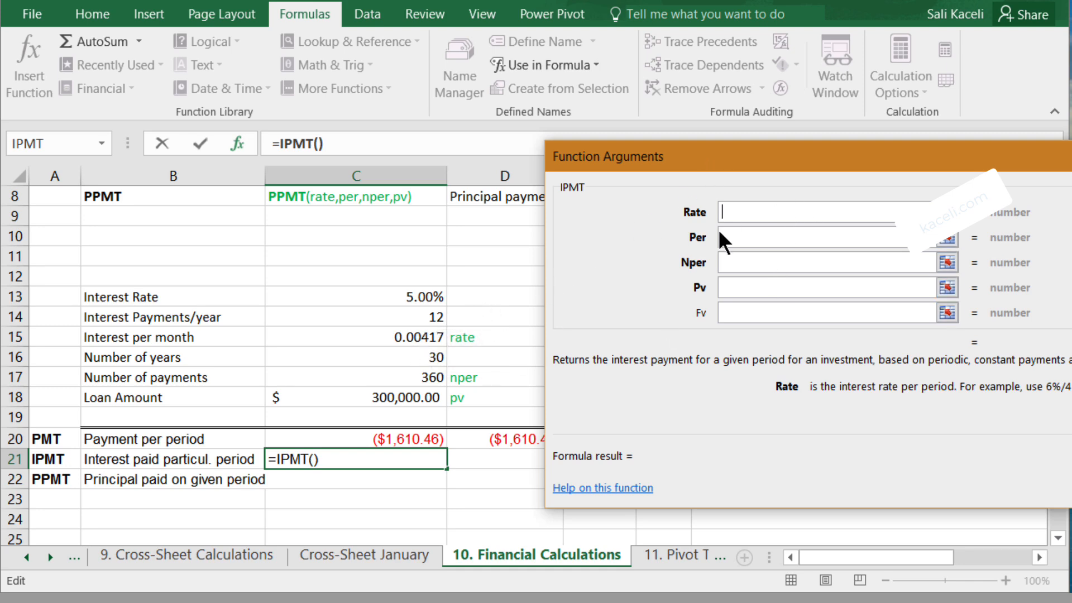
Set the IPMT arguments to C15 for Rate, 1 for Per, C17 for Nper and C18 for Pv, and complete the formula in C21.
left_click(416, 338)
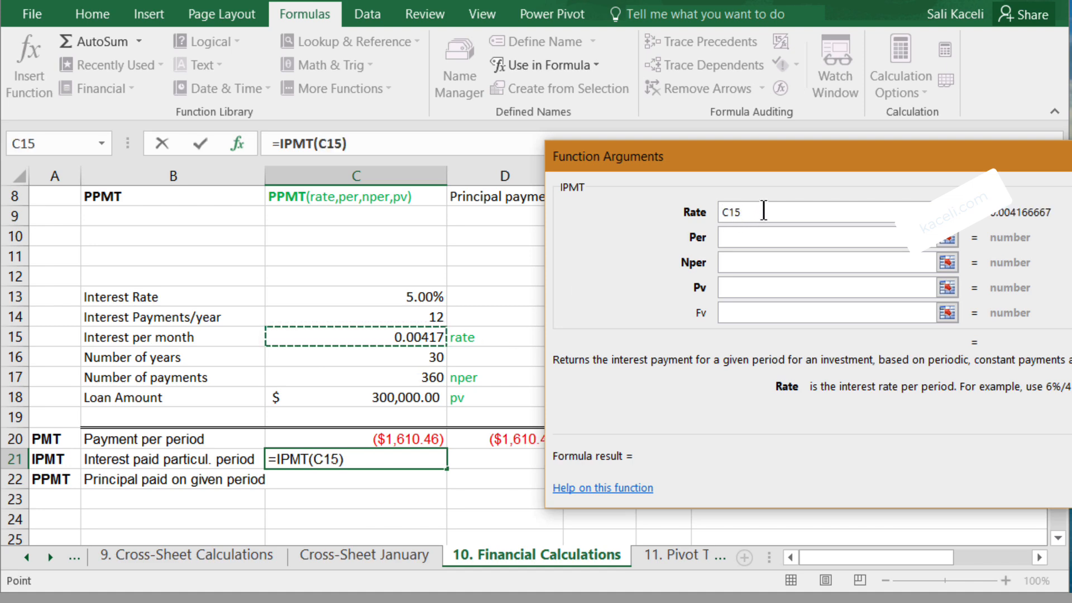
left_click(728, 234)
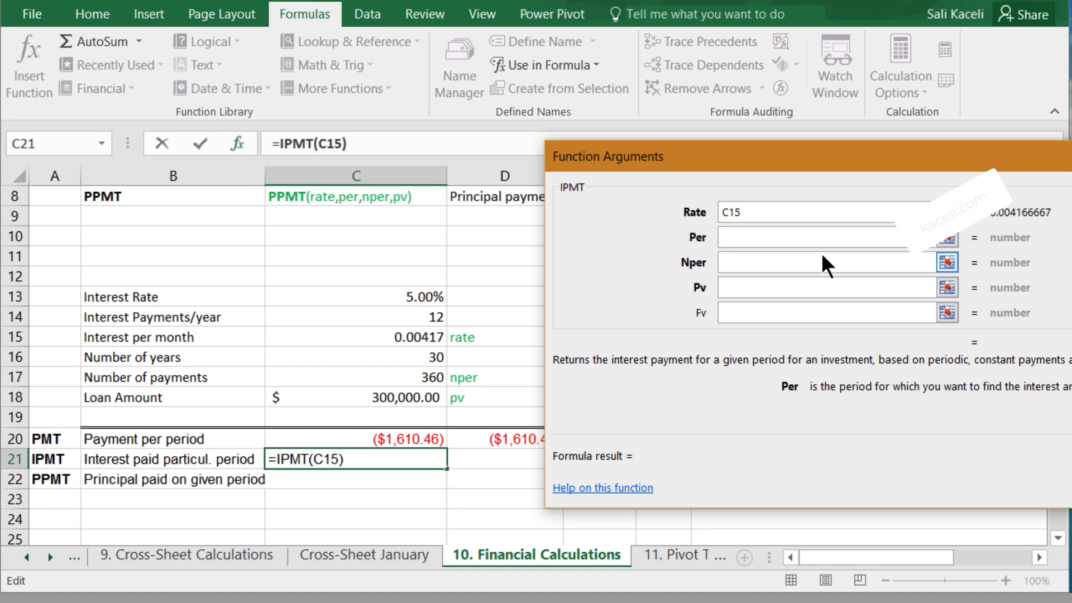
type("1")
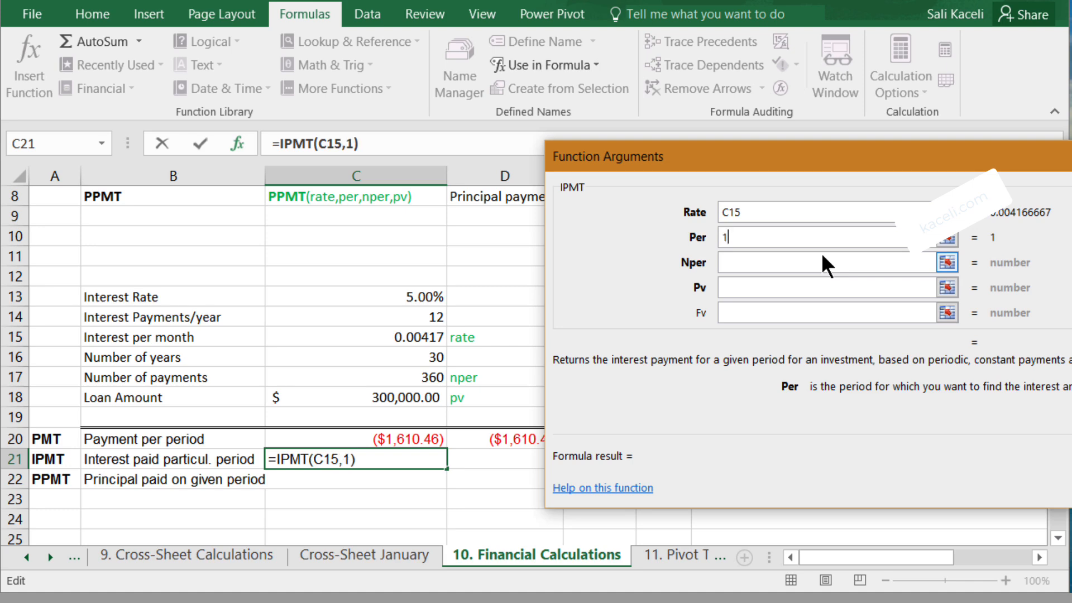
left_click(751, 267)
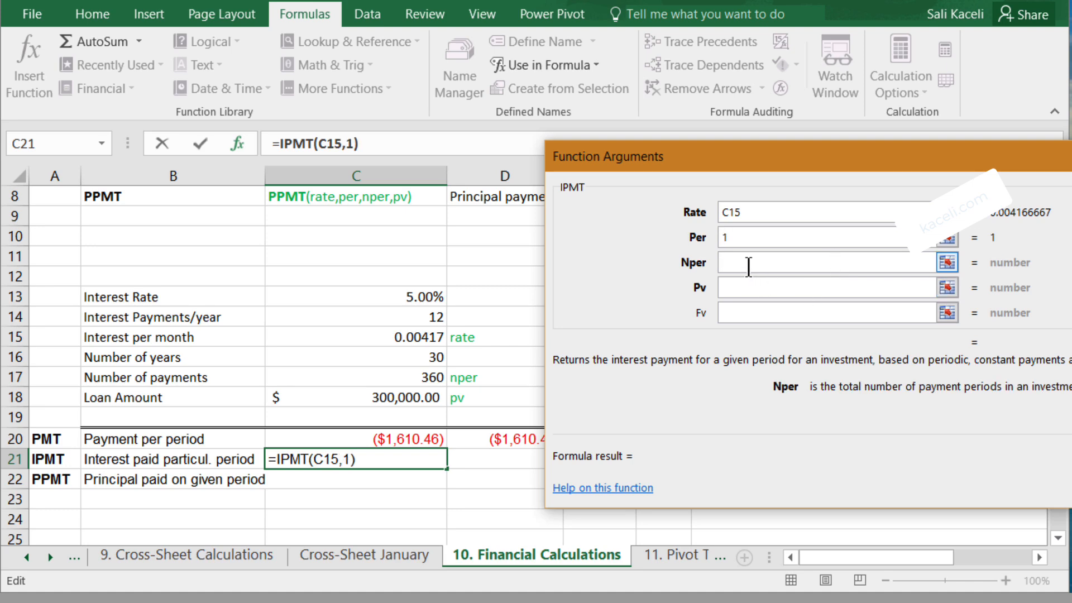
left_click(427, 378)
key("Tab")
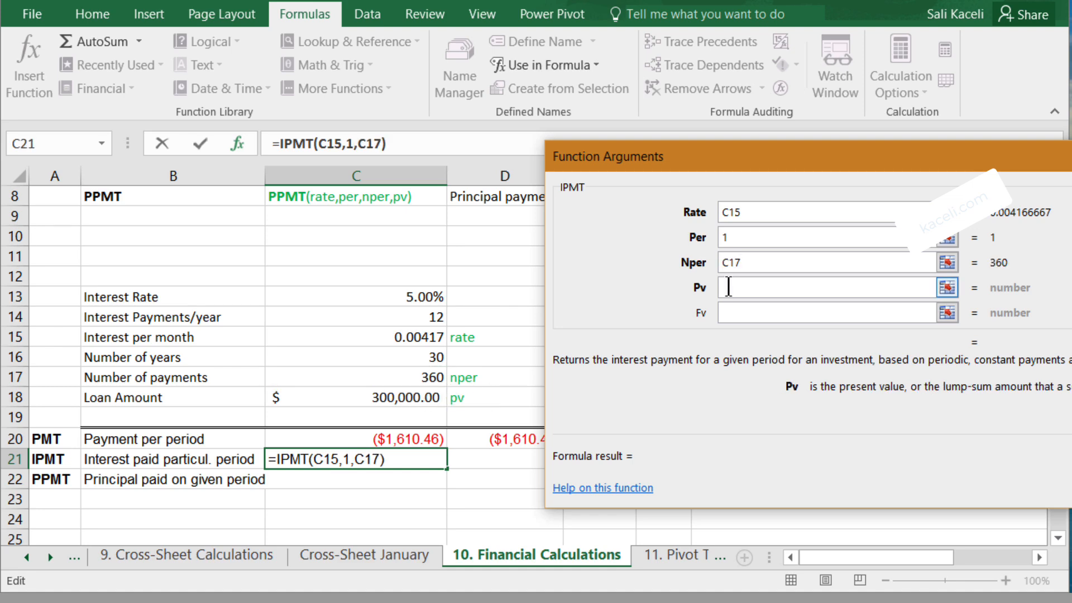
left_click(391, 400)
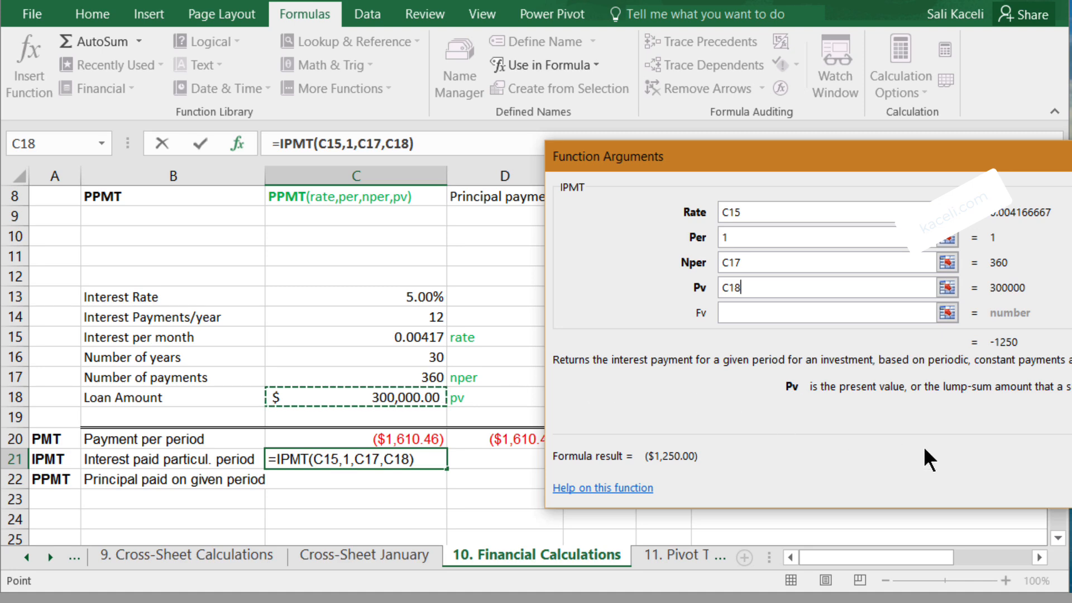
left_click_drag(944, 165, 819, 157)
left_click(1003, 480)
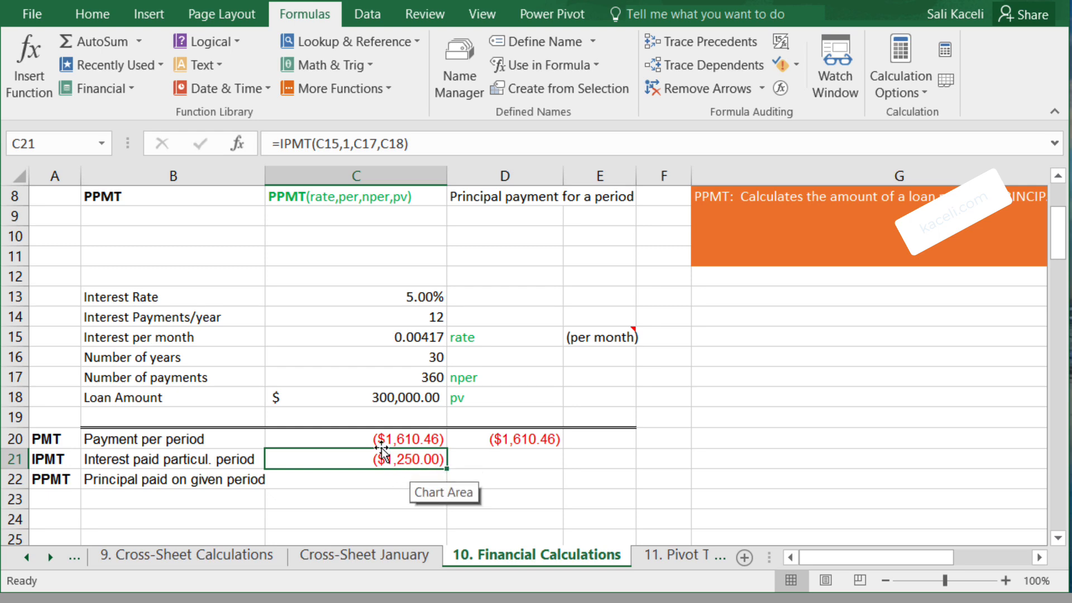
Change the period argument of the IPMT formula in C21 to 2.
left_click(347, 144)
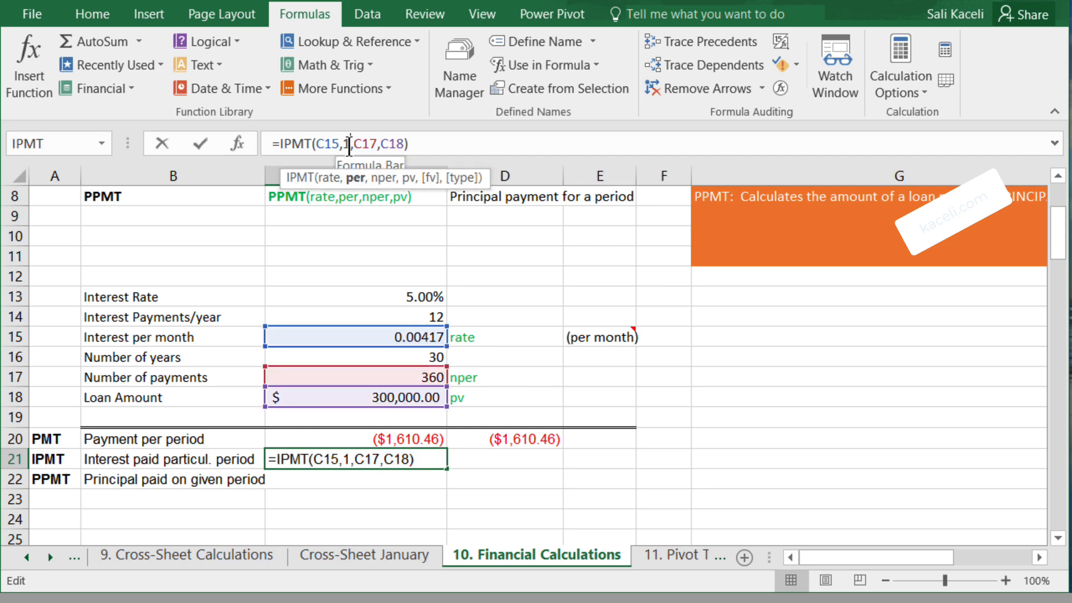
key("BackSpace")
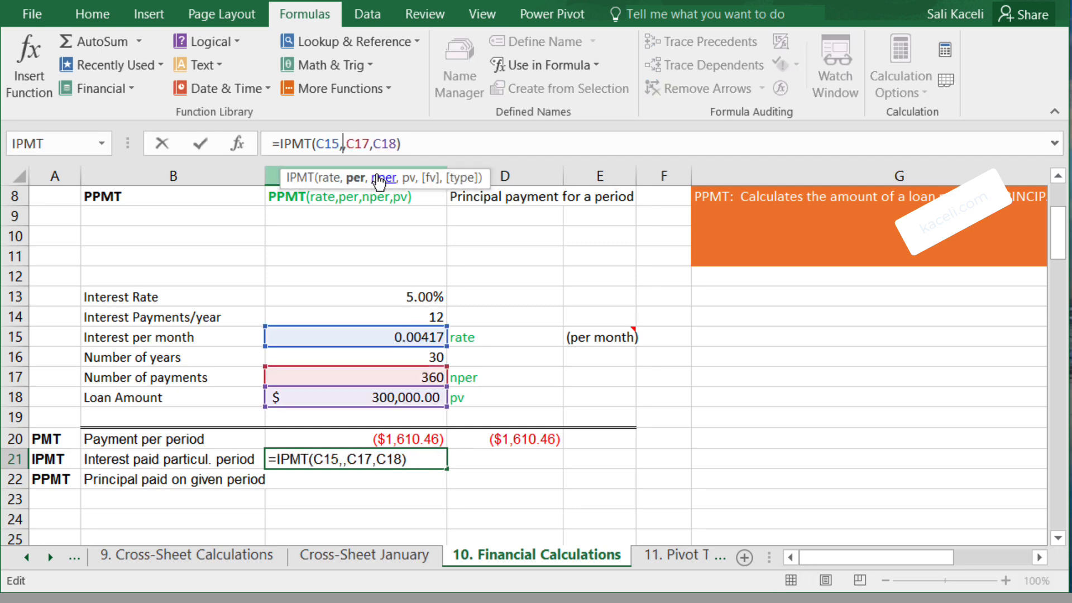
type("2")
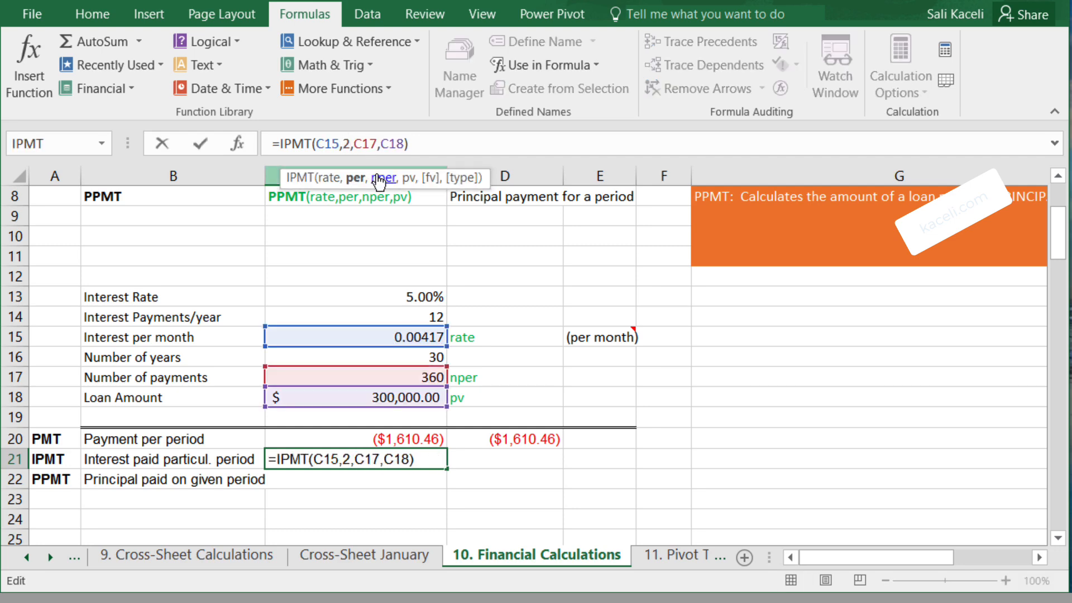
key("Return")
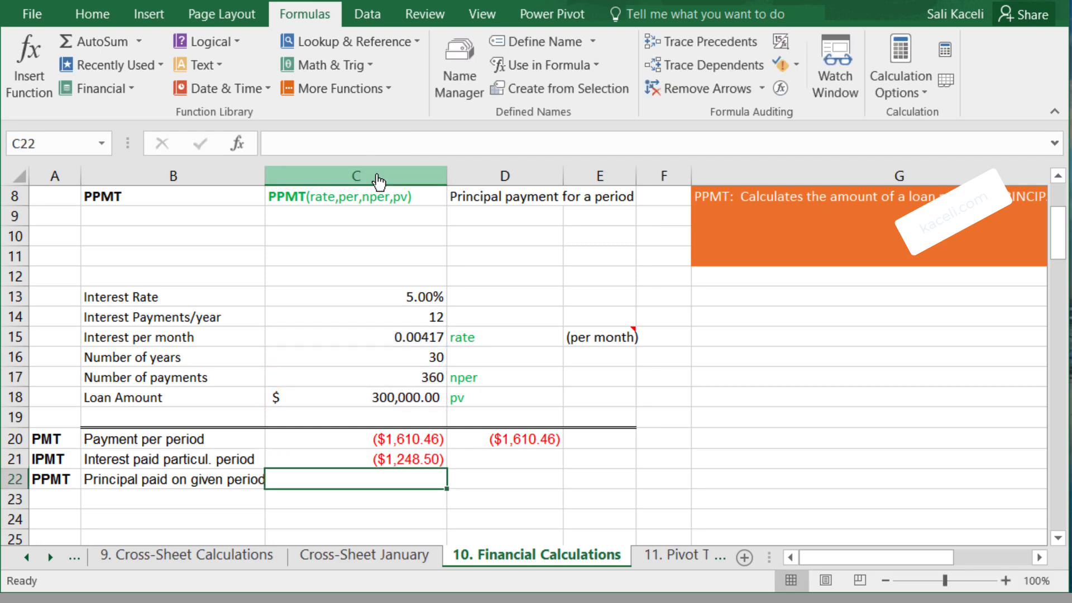
Edit the IPMT formula in C21 to calculate the interest for period 359.
left_click(404, 459)
key("F2")
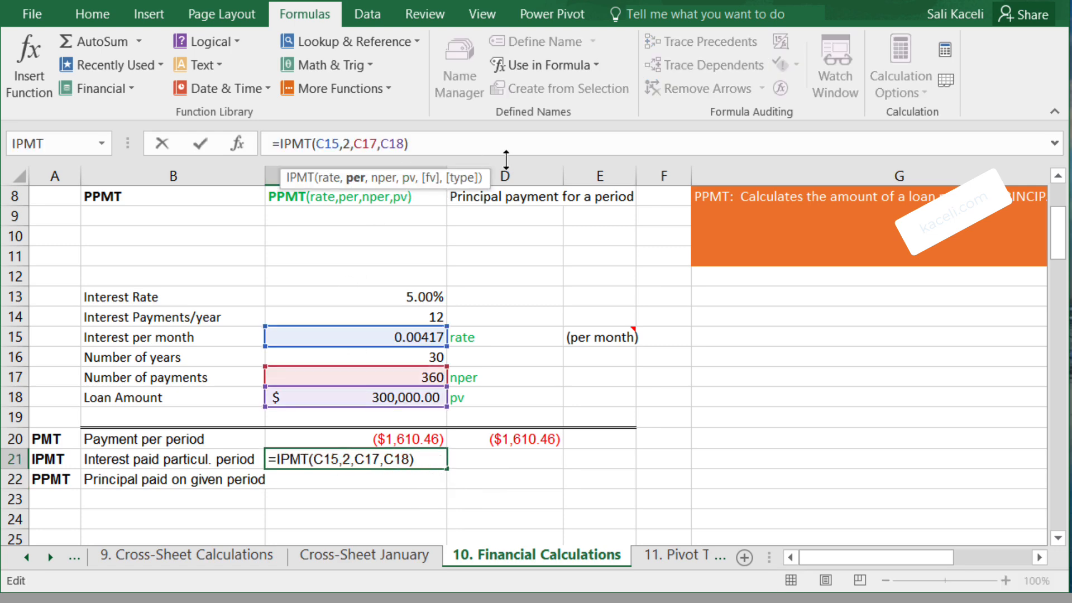
key("Left")
key("Left")
key("Left")
key("Left")
key("Left")
key("Left")
key("Left")
key("Left")
key("Left")
key("BackSpace")
type("1")
key("BackSpace")
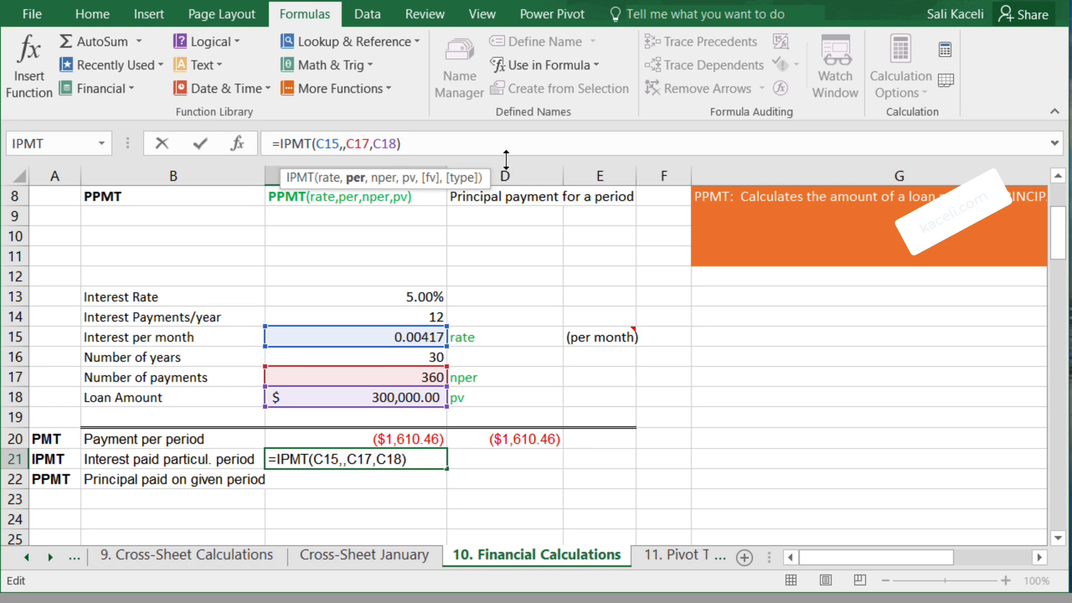
type("359")
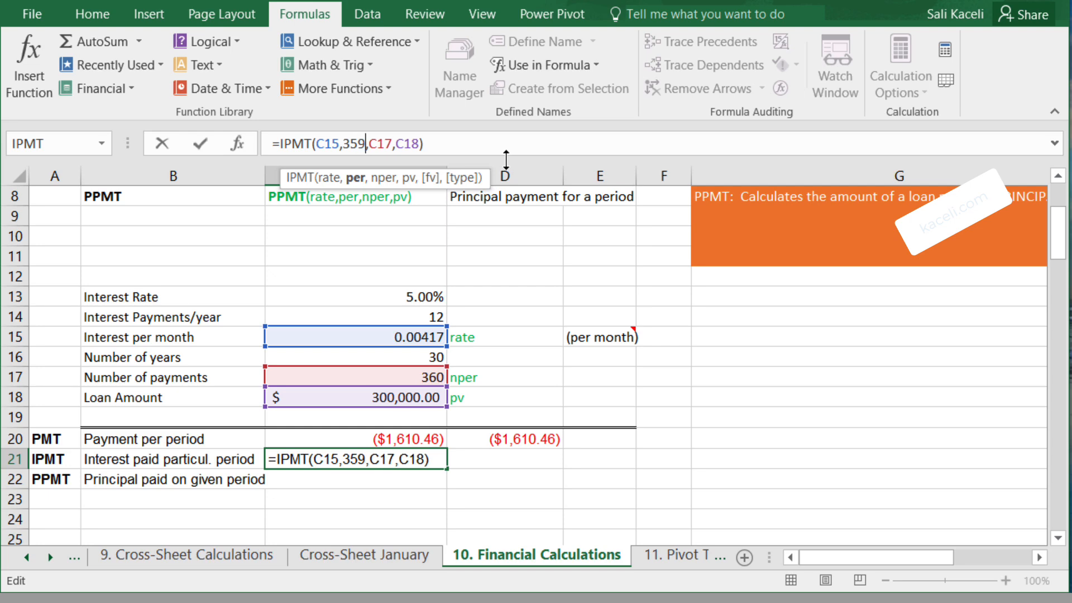
key("Return")
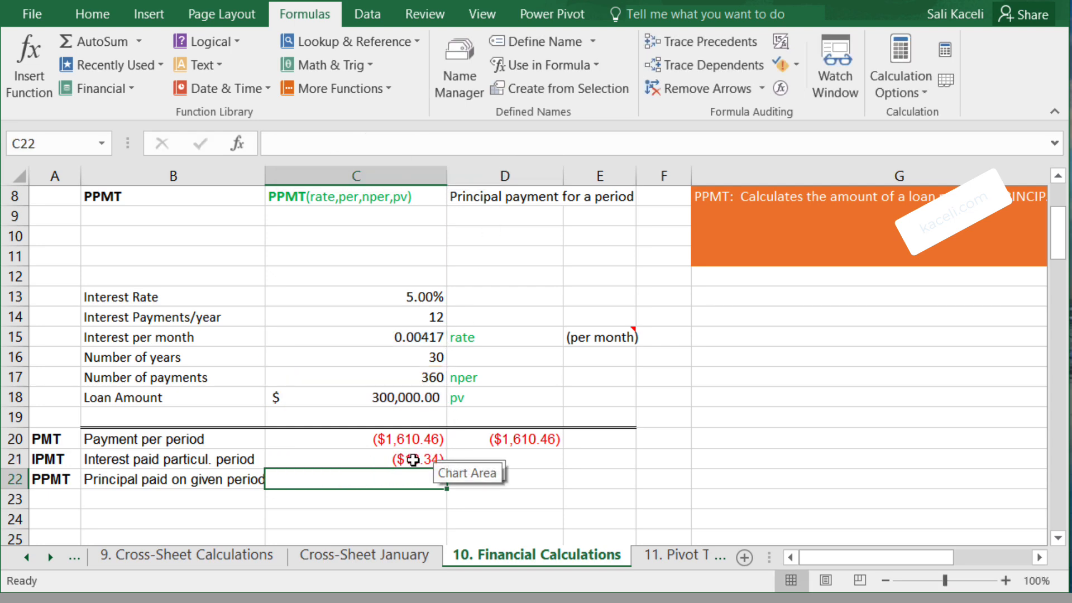
Set the IPMT formula's period argument in C21 back to 1.
left_click(386, 460)
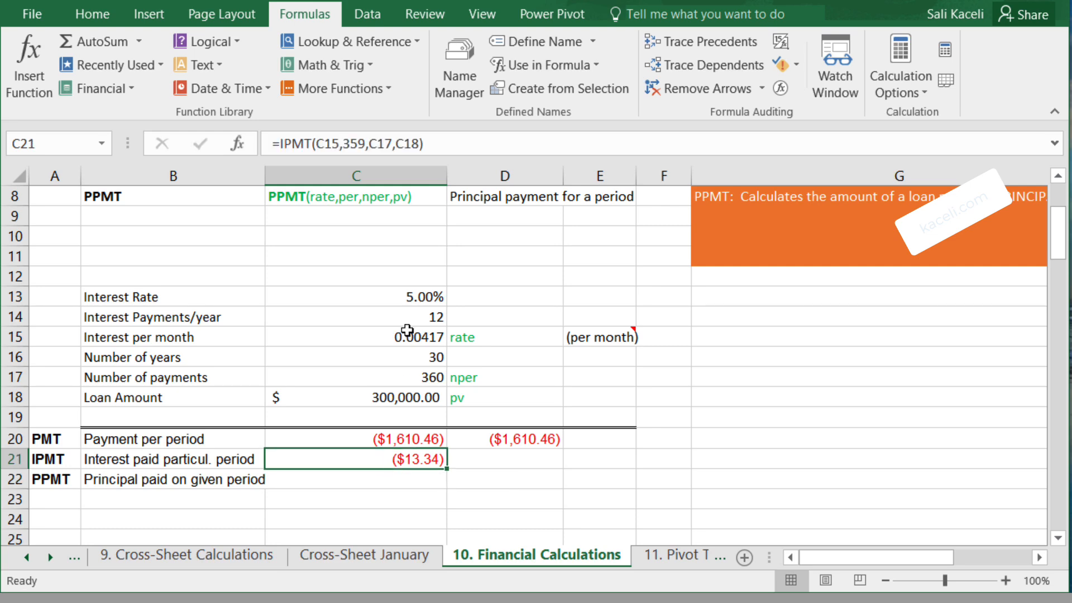
left_click(366, 150)
key("BackSpace")
key("BackSpace")
key("BackSpace")
type("1")
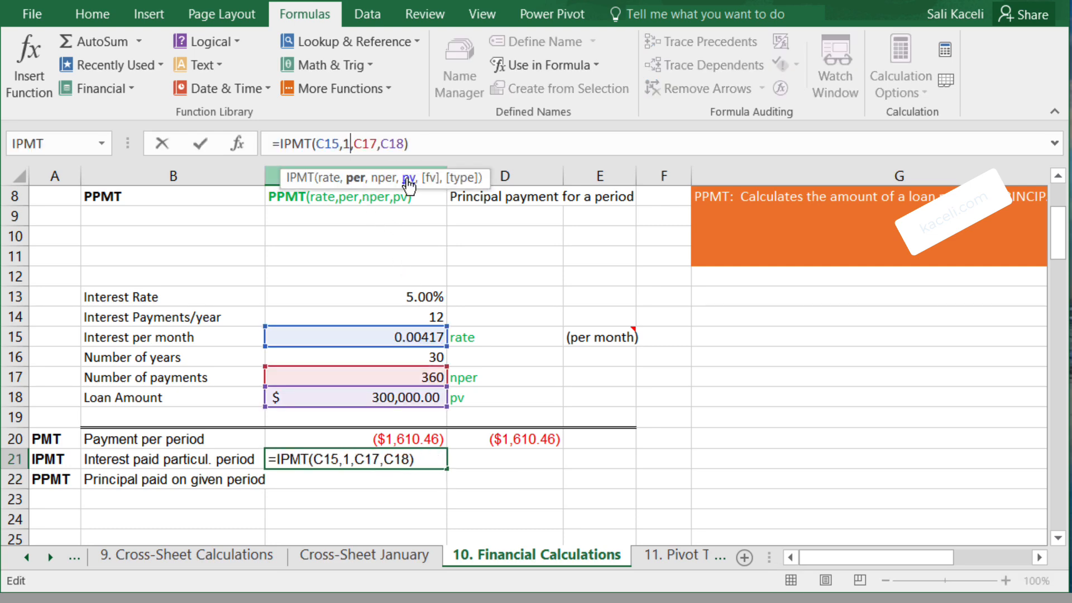
key("Return")
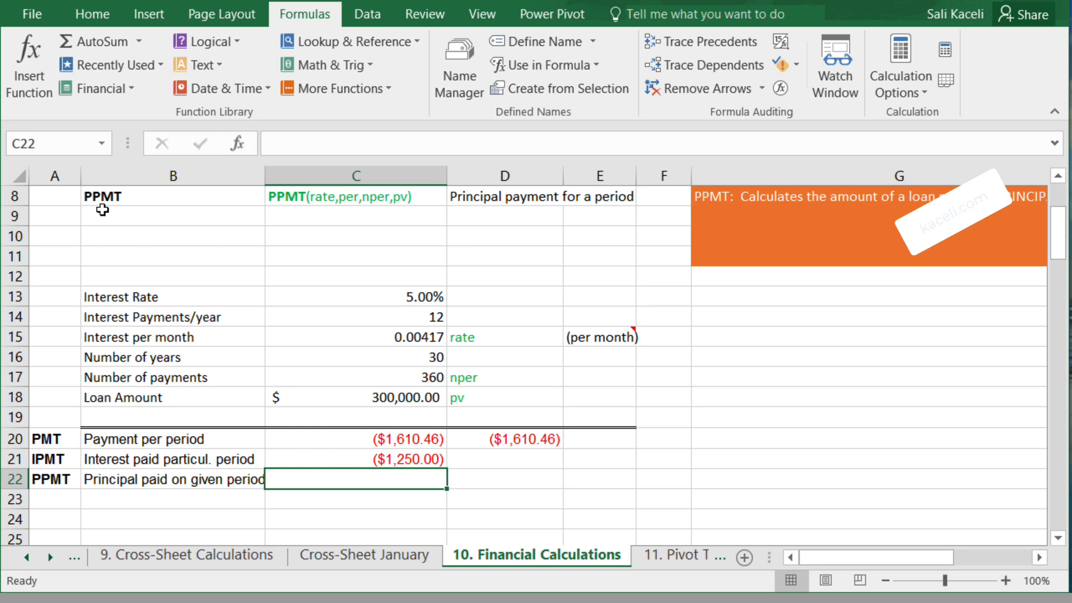
Search for the PPMT function, insert it in C22 for the principal paid, and move its arguments dialog clear of the loan data.
left_click(26, 89)
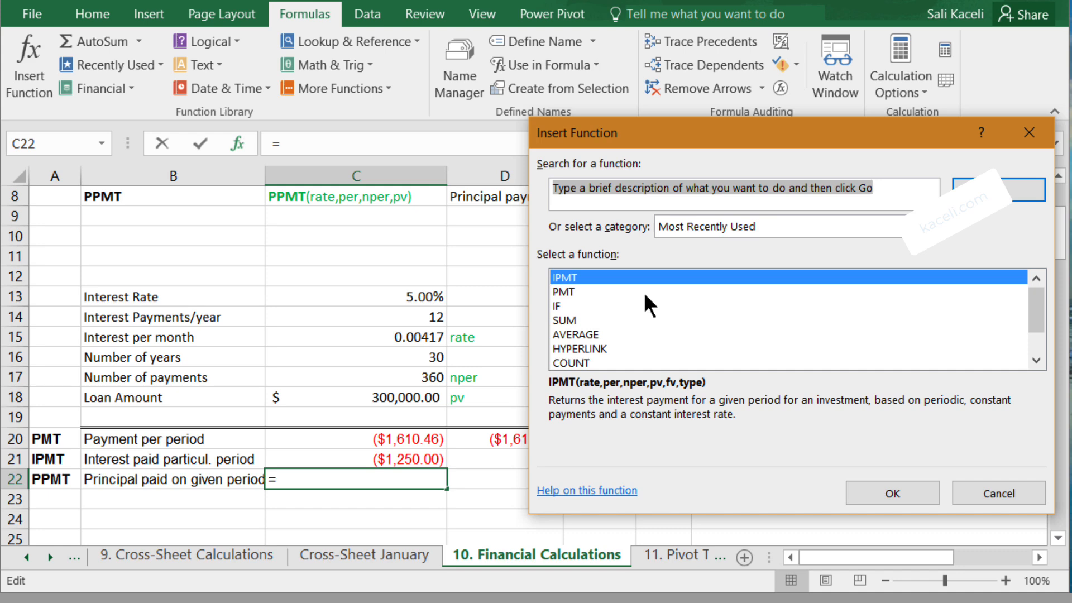
type("pp")
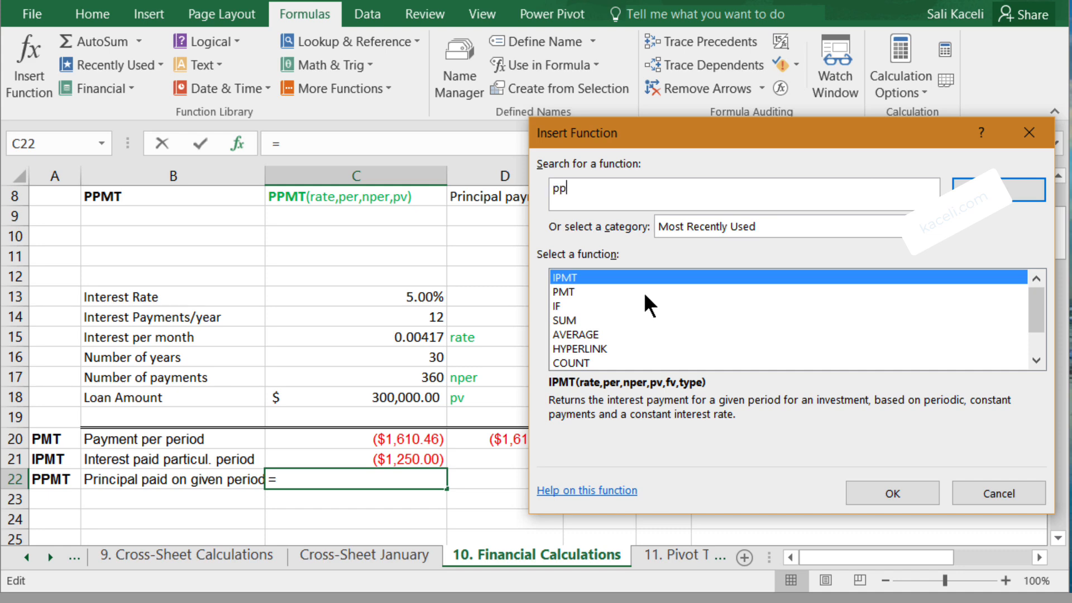
type("mt")
key("Return")
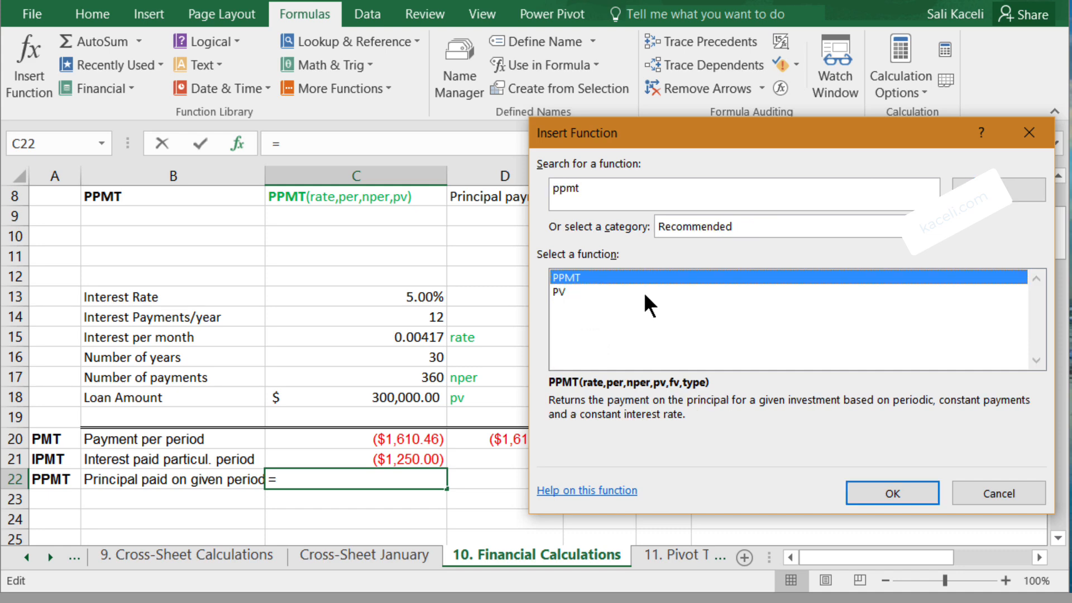
left_click(886, 491)
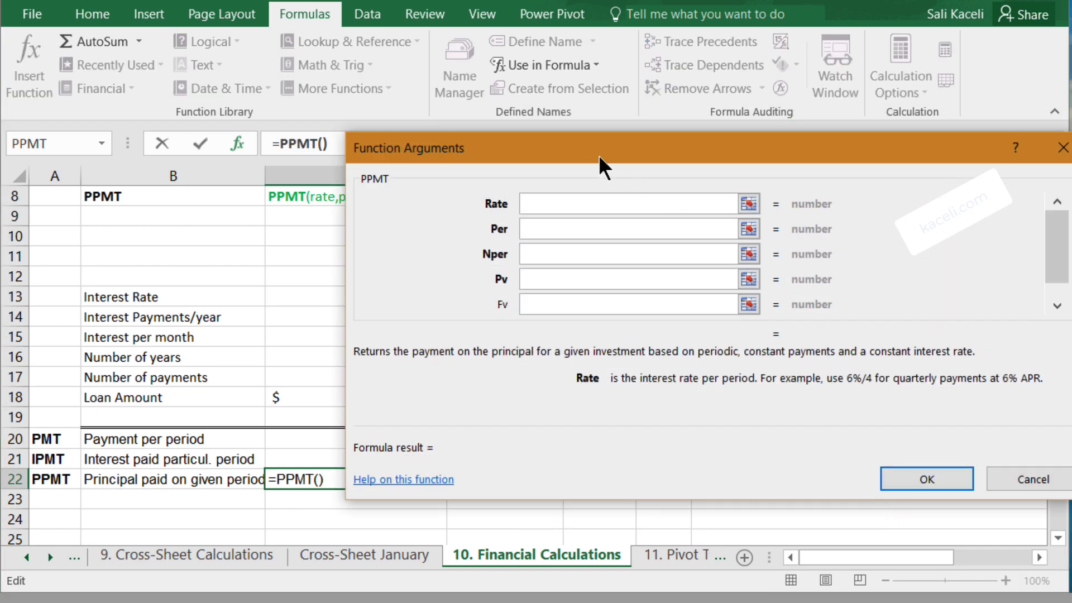
left_click_drag(599, 157, 751, 173)
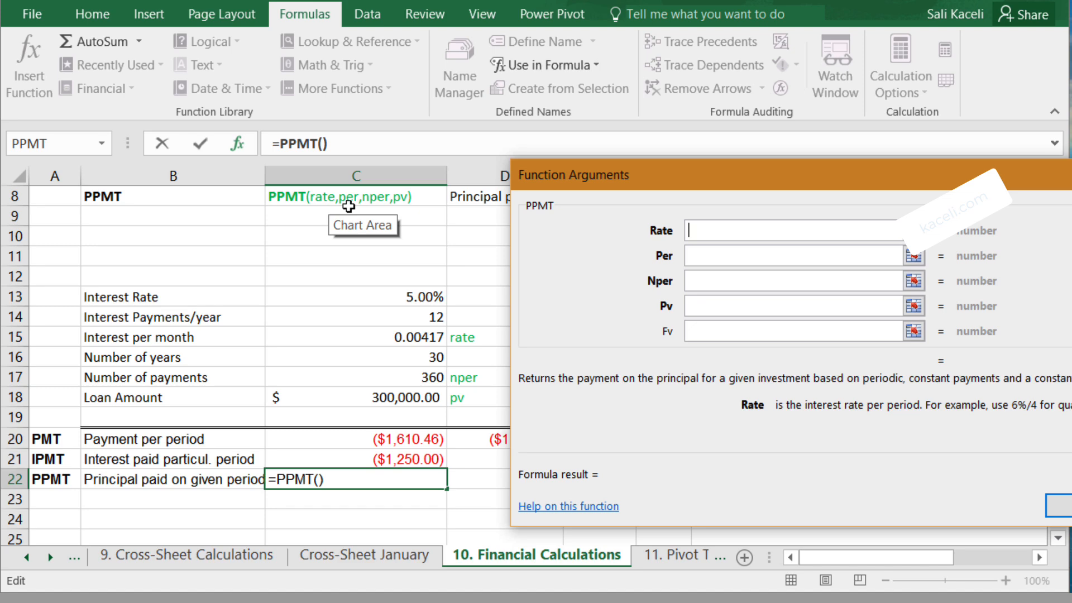
Set the PPMT arguments to C15 for Rate, 1 for Per, C17 for Nper and C18 for Pv, then complete and check the C22 formula.
left_click(704, 248)
left_click(703, 278)
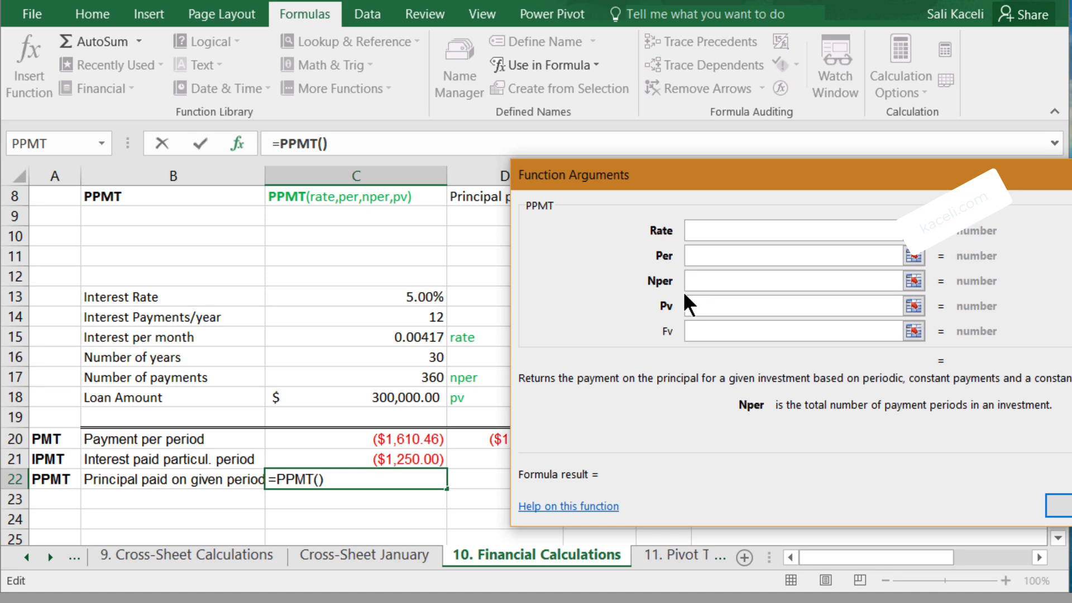
left_click(694, 230)
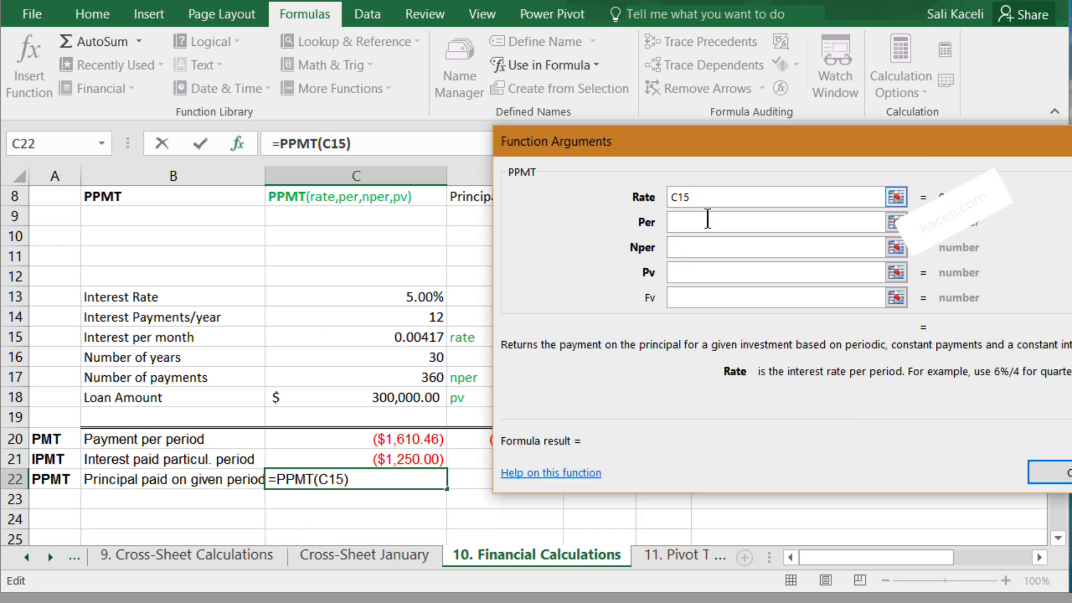
left_click(707, 220)
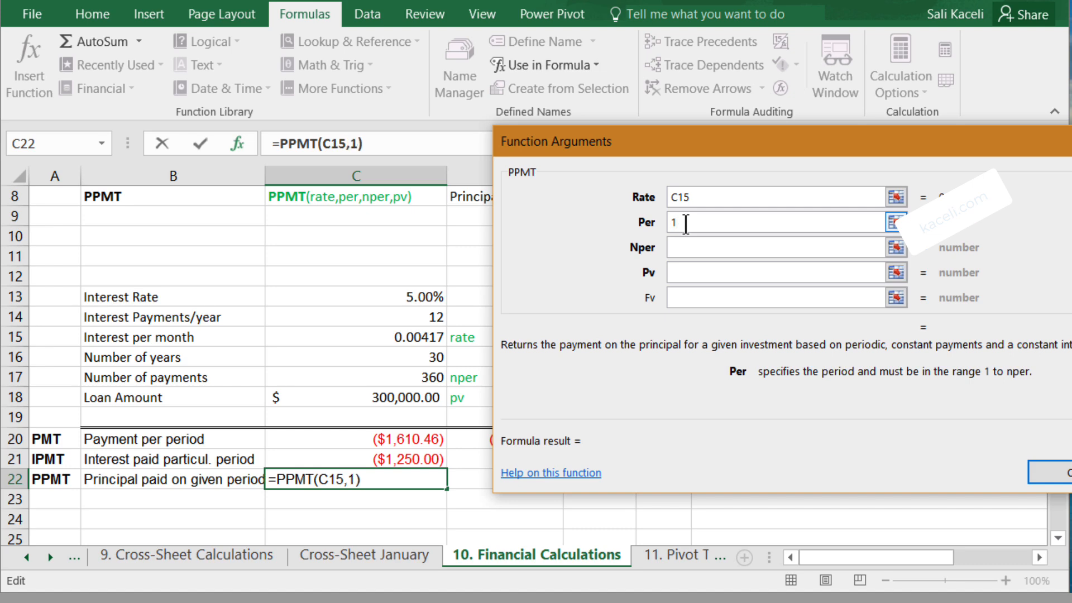
left_click(683, 249)
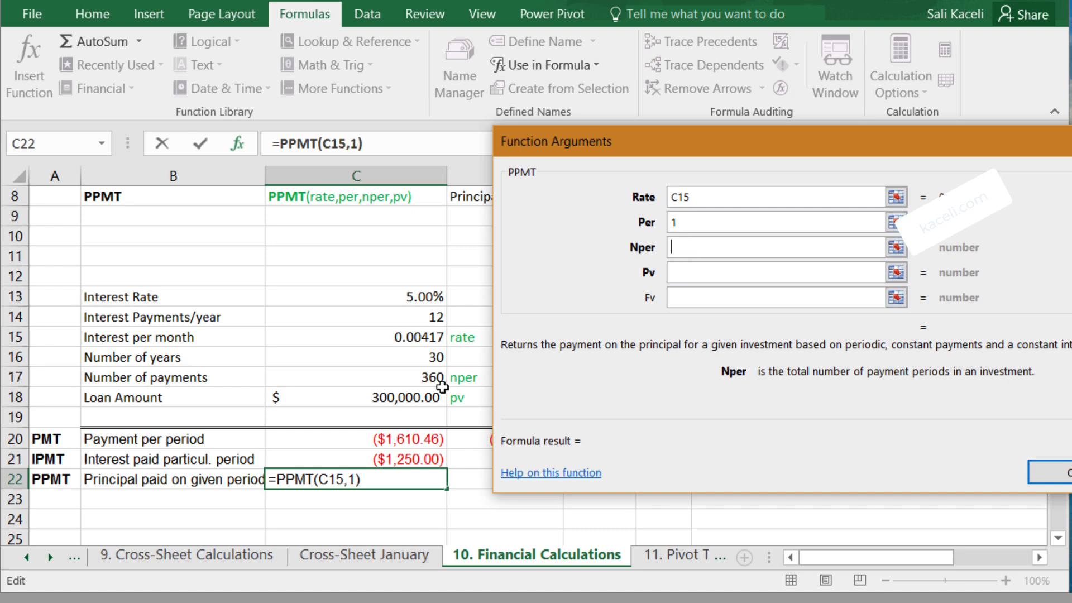
left_click(418, 378)
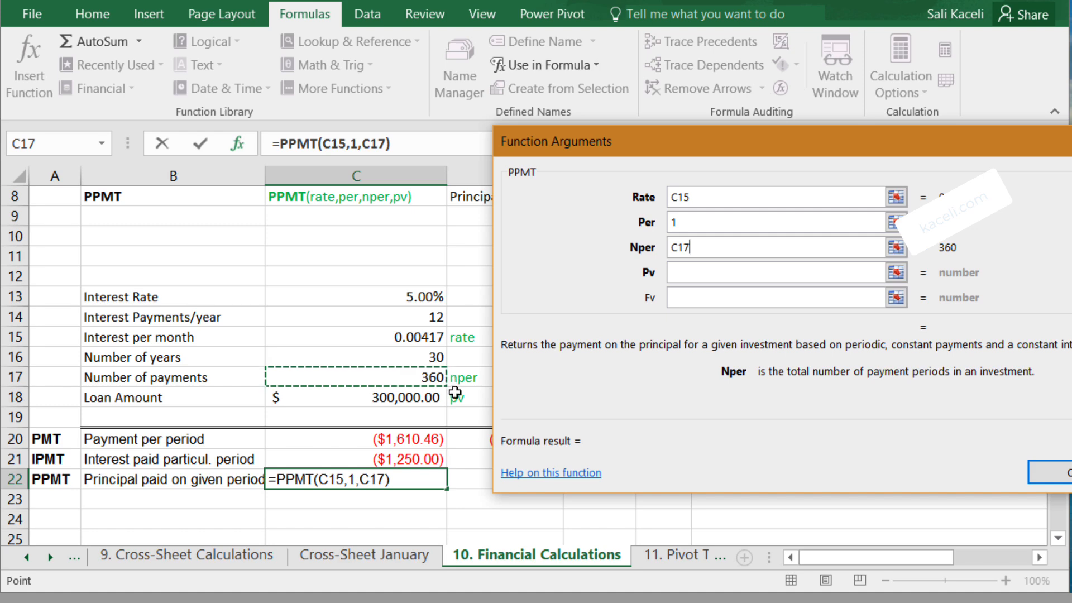
left_click(673, 275)
left_click(409, 400)
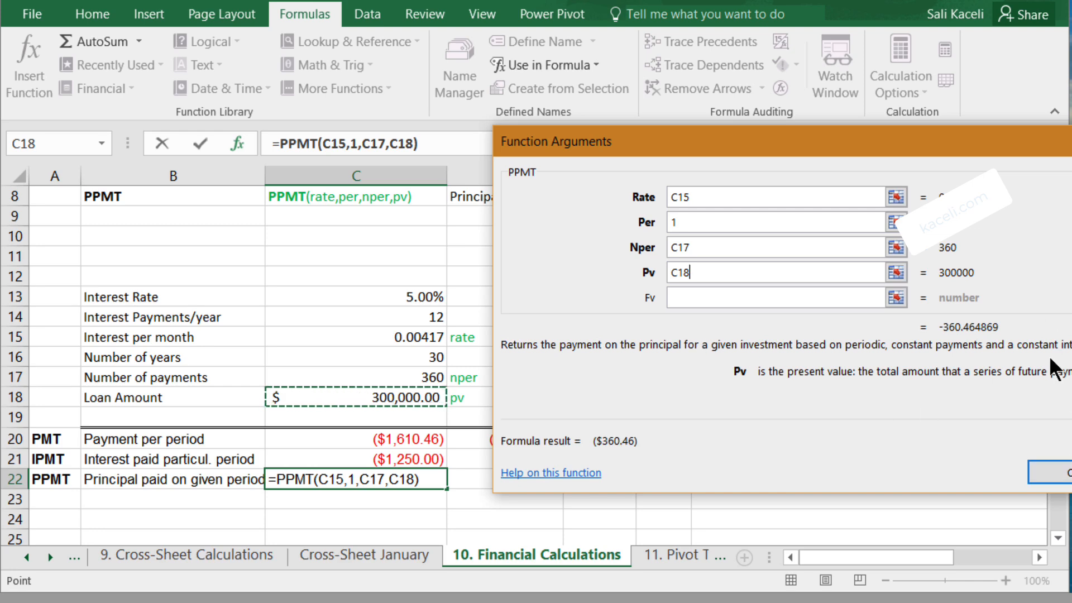
left_click(1059, 472)
left_click(403, 499)
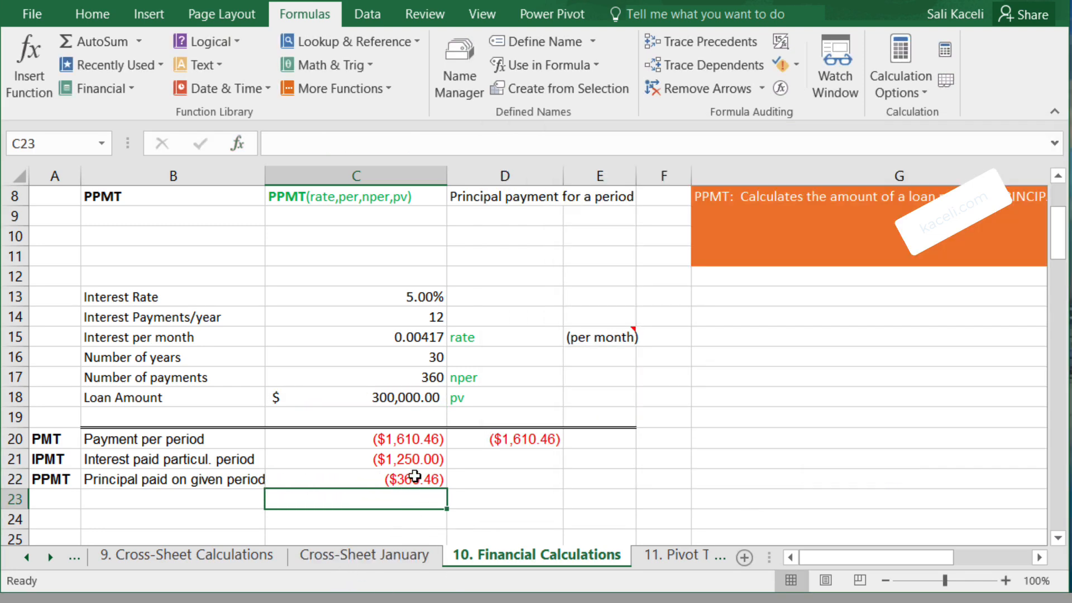
left_click(414, 479)
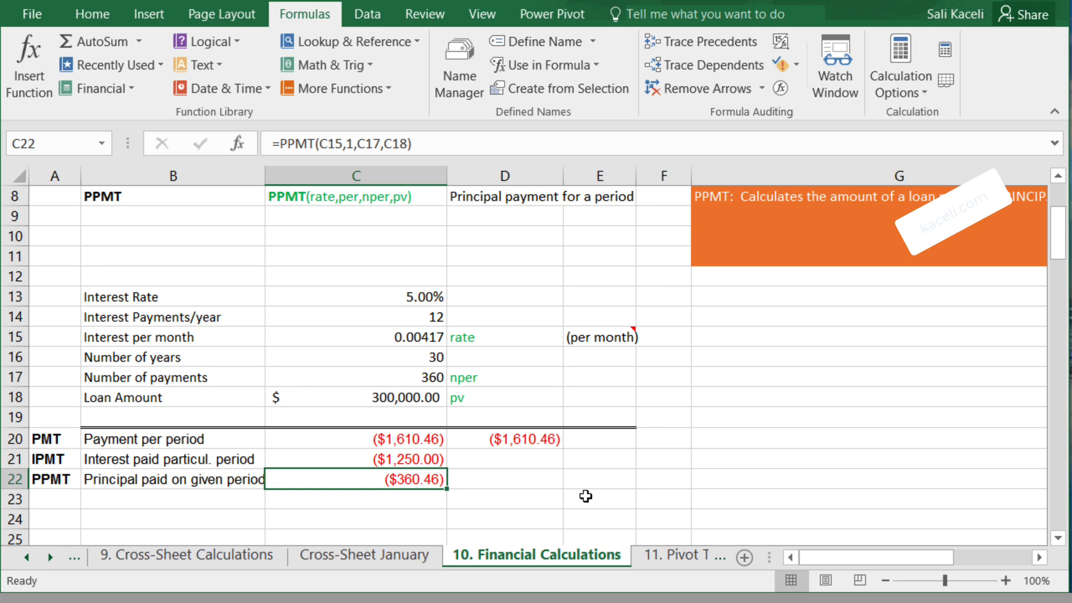